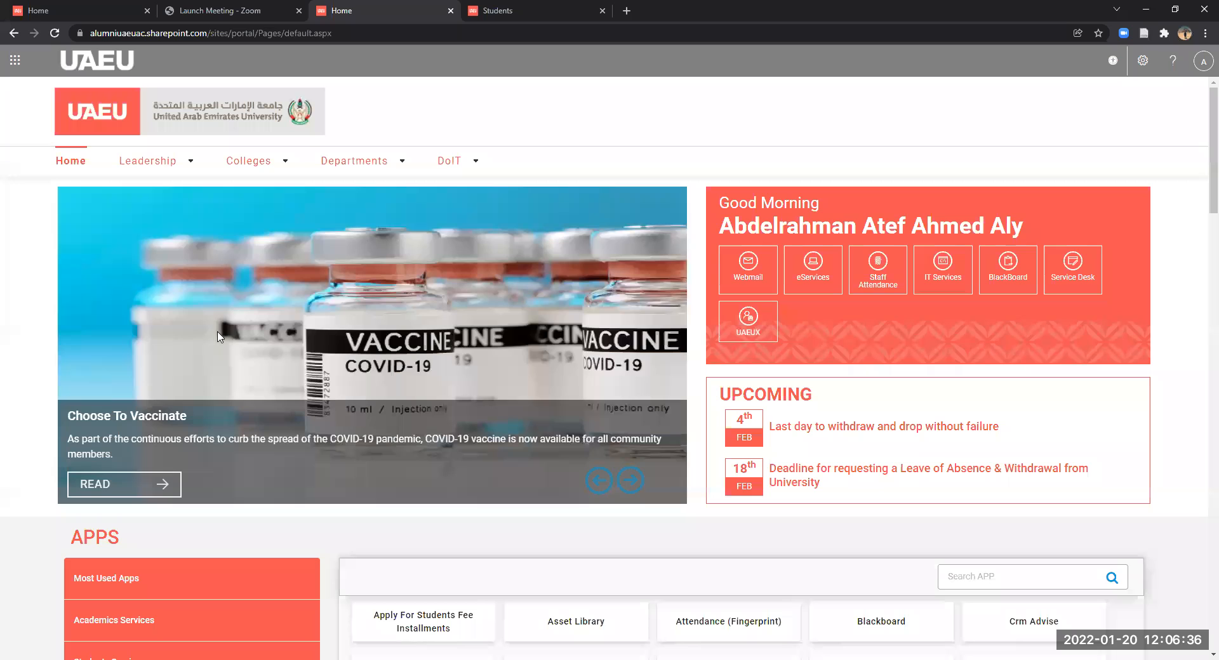
# Step: Open the College of Graduate Studies site from the university portal's list of colleges
pyautogui.moveTo(274, 171)
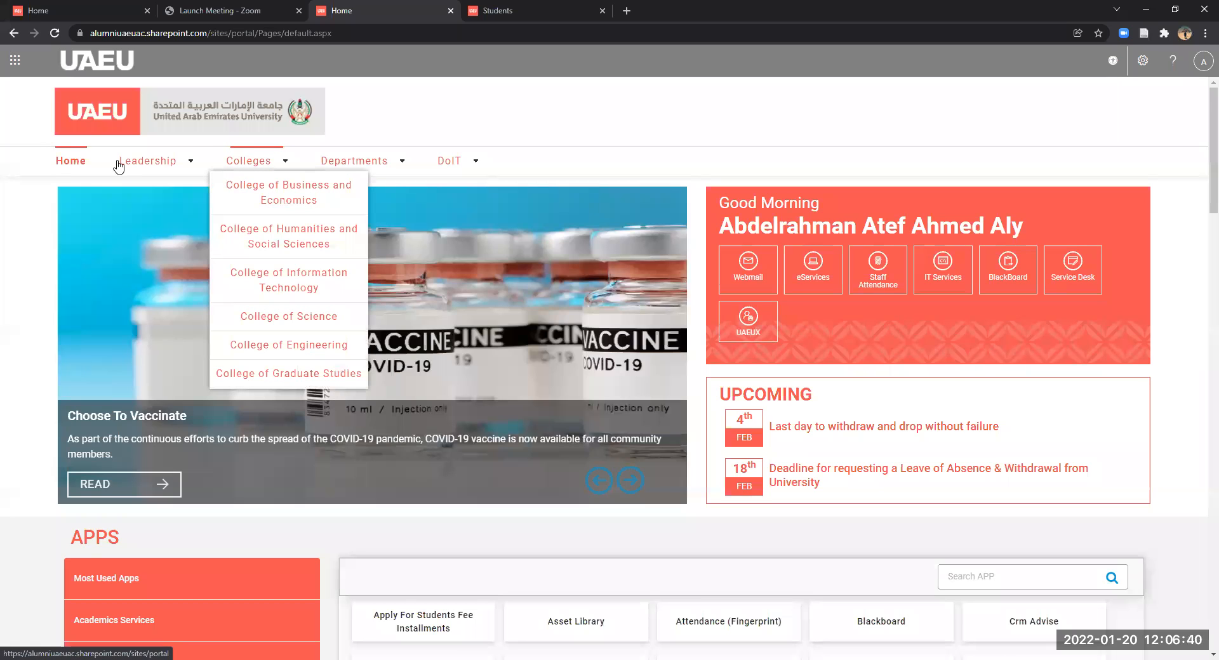
pyautogui.scroll(-4, 1080, 210)
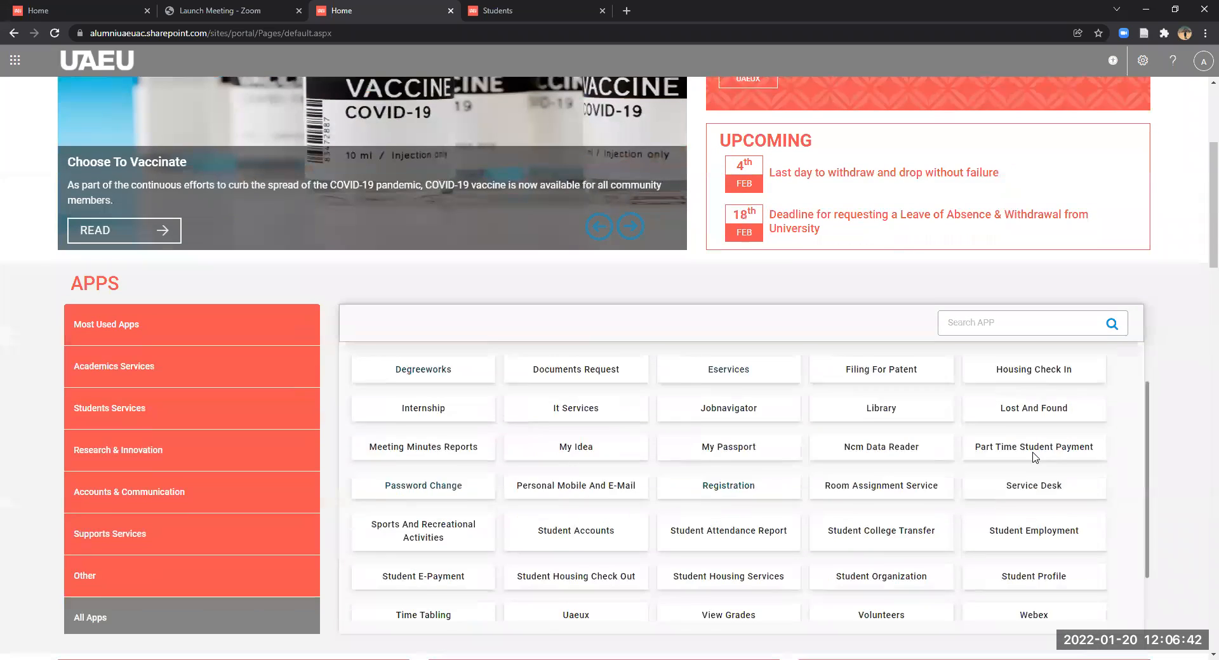
pyautogui.scroll(10, 730, 445)
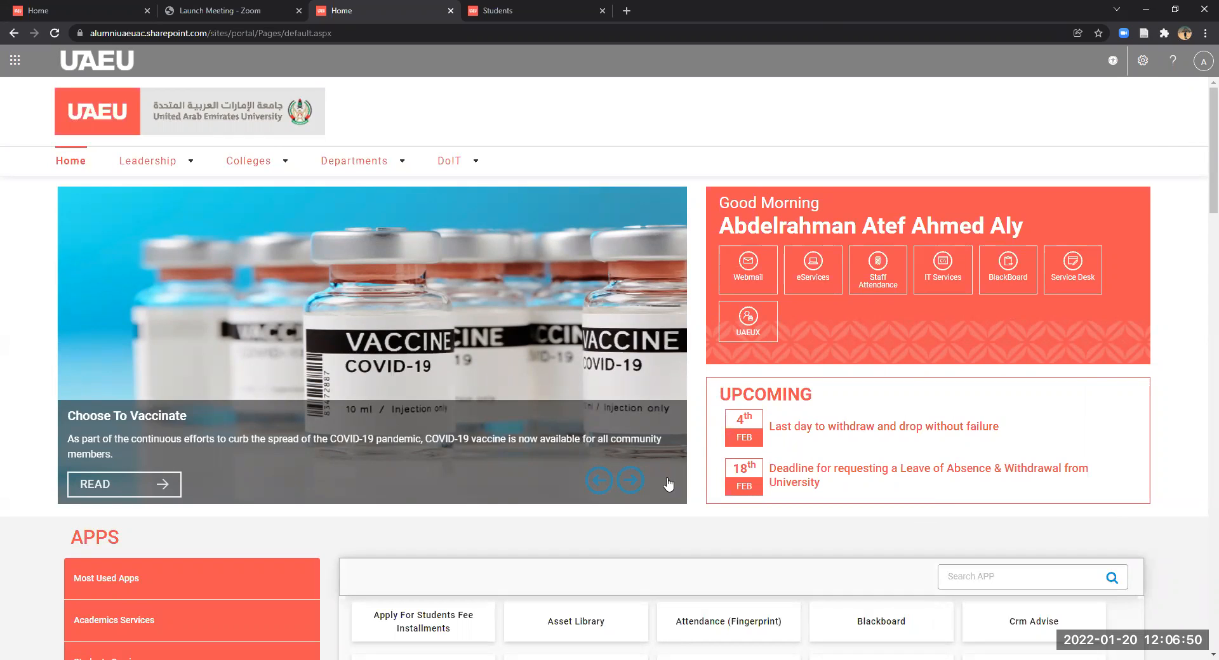
pyautogui.moveTo(232, 160)
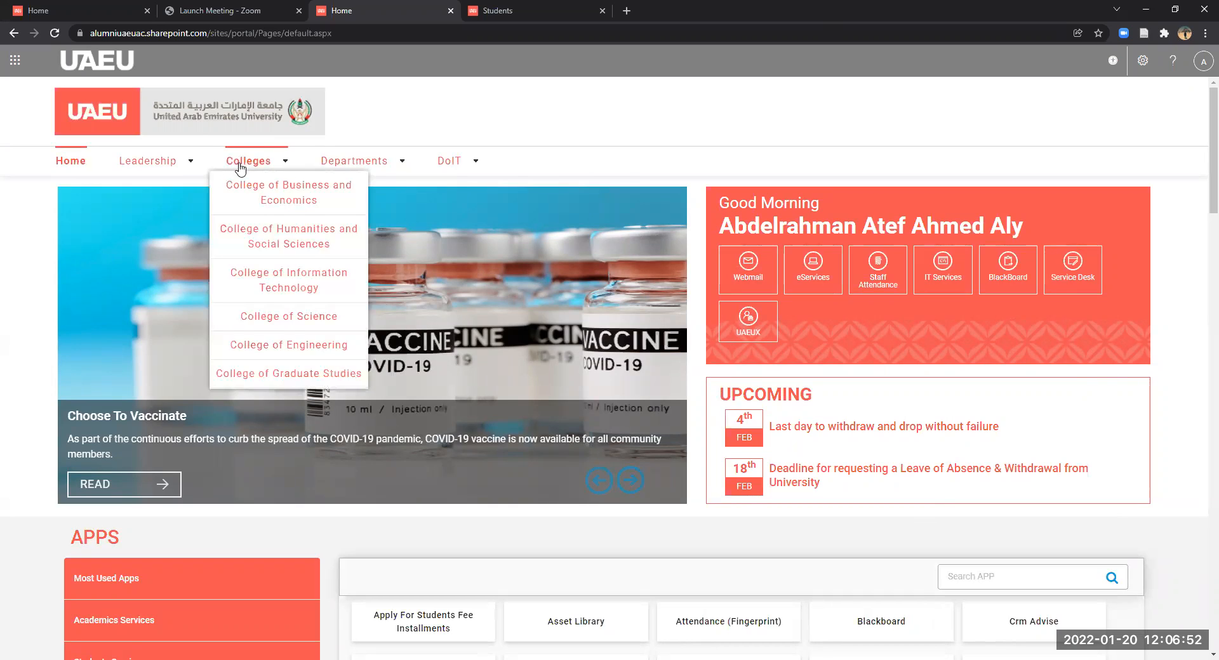
pyautogui.click(287, 375)
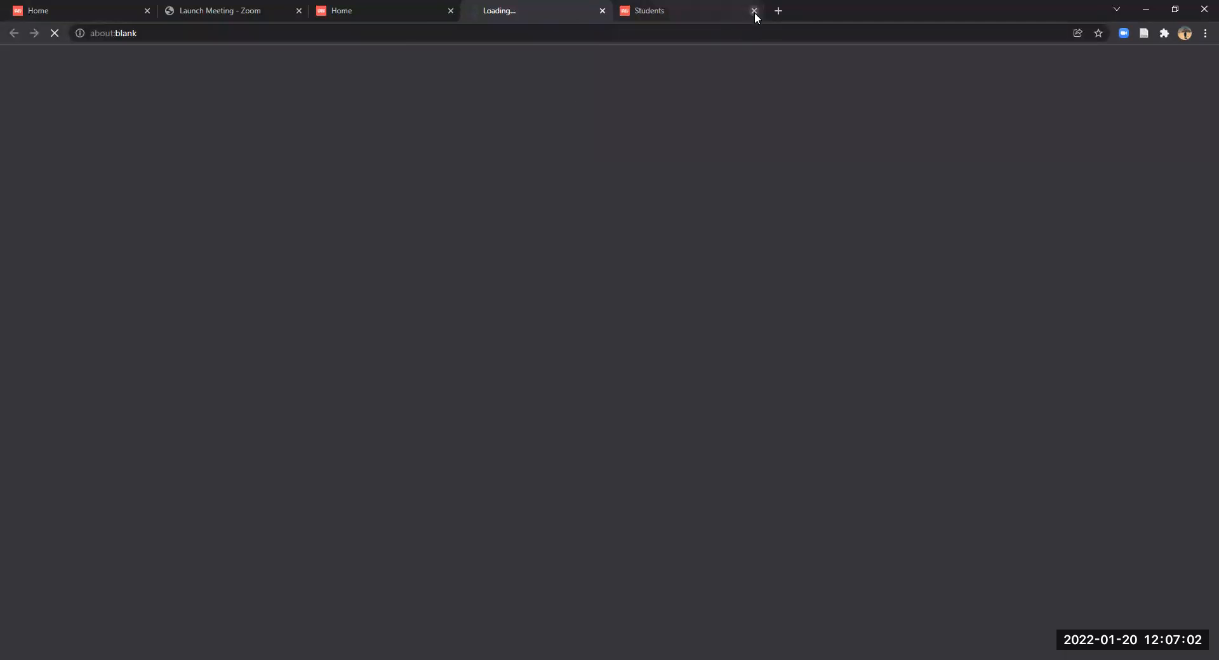
# Step: Switch to the already open Students page and open the Forms and Guidelines page for students
pyautogui.click(681, 7)
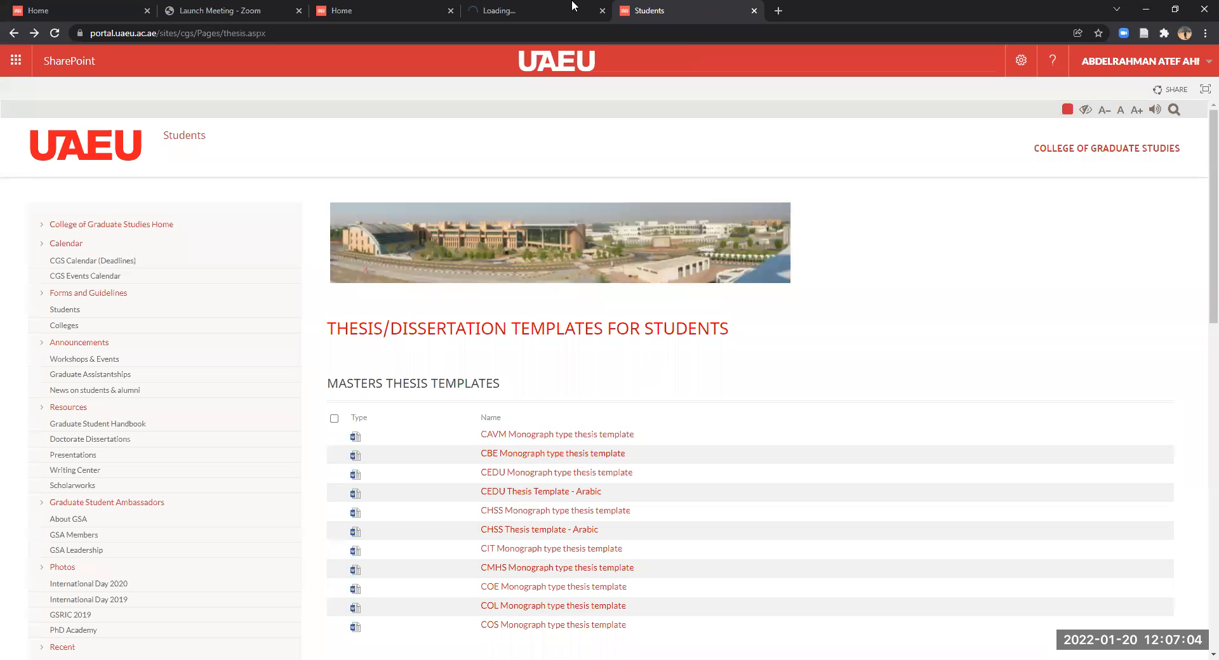
pyautogui.scroll(-3, 400, 320)
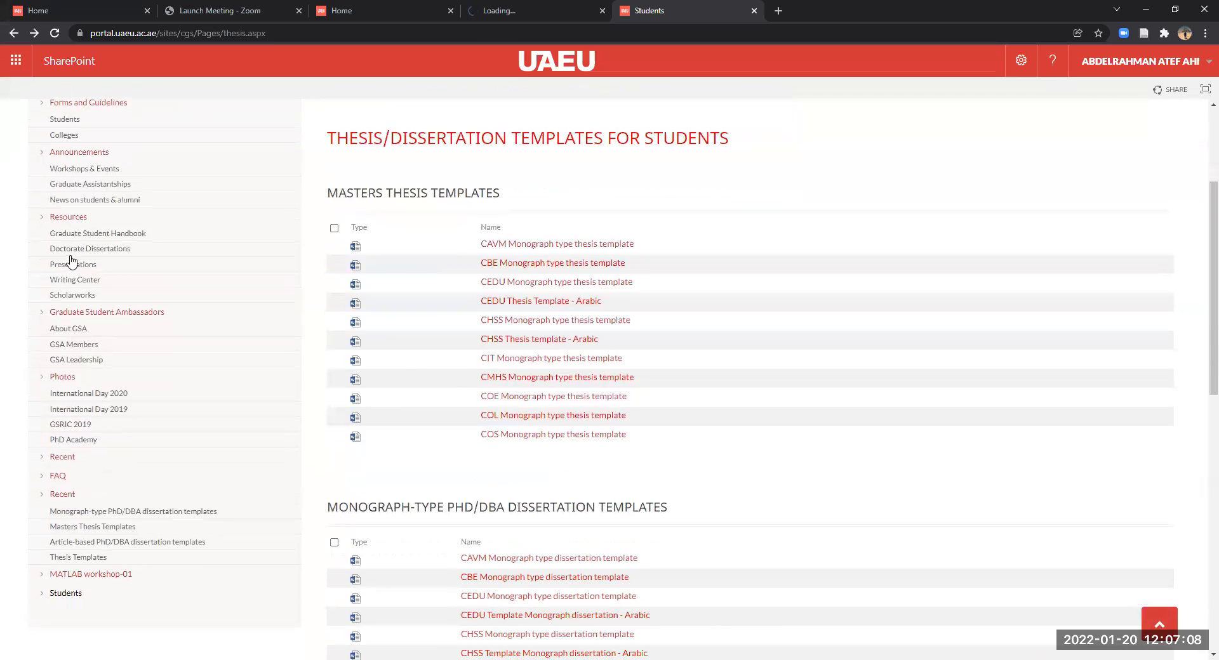
pyautogui.scroll(2, 63, 251)
pyautogui.click(58, 250)
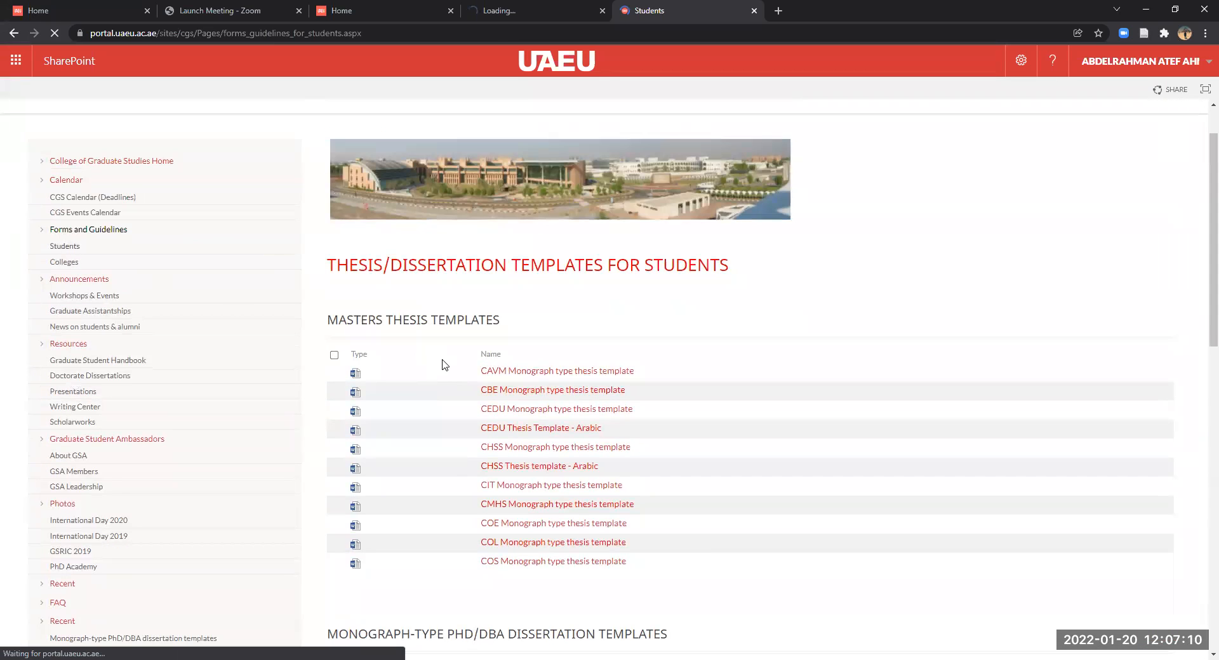
# Step: Open the Thesis/Dissertation Templates (Effective 2022) link in the Thesis/Dissertation section of the forms and guidelines page
pyautogui.scroll(-6, 451, 362)
pyautogui.scroll(-5, 456, 373)
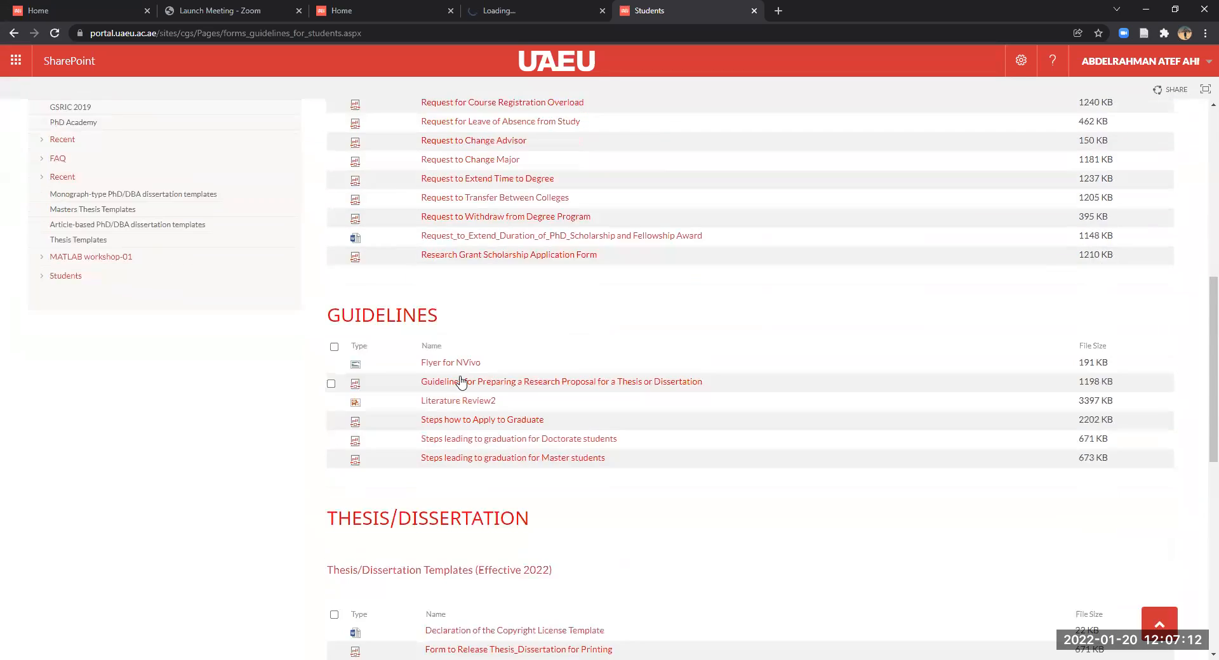
pyautogui.scroll(-1, 461, 377)
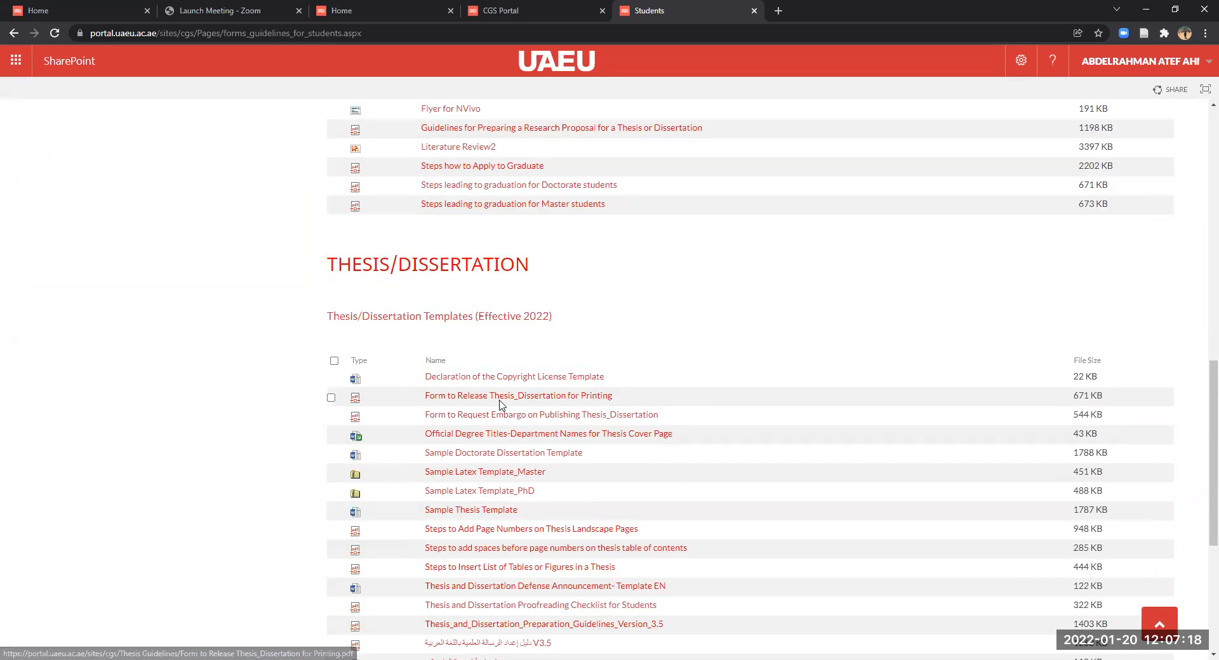
pyautogui.scroll(-1, 489, 444)
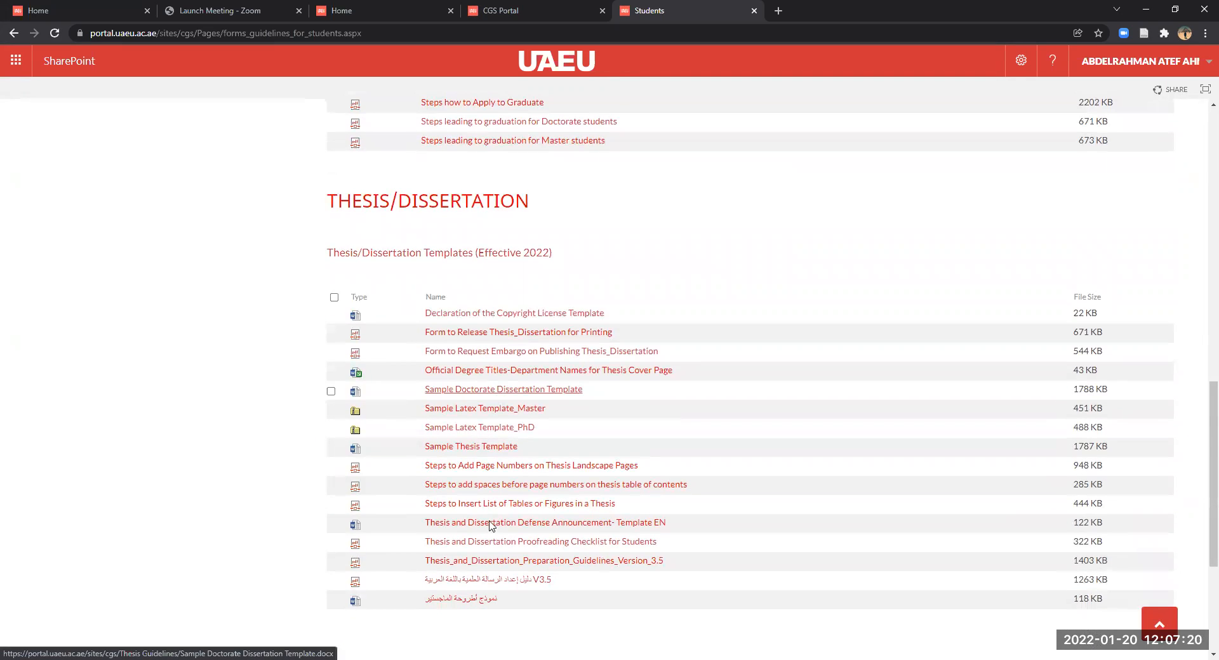
pyautogui.scroll(1, 430, 325)
pyautogui.click(429, 324)
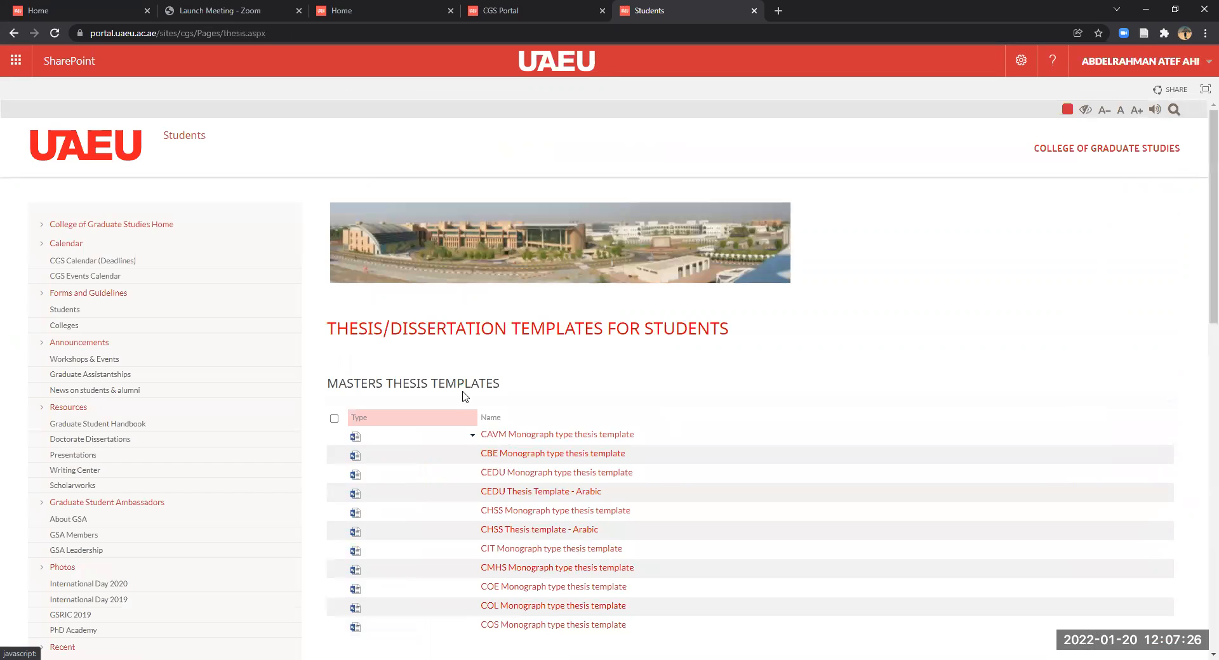
# Step: Examine the lists of masters thesis, monograph-type PhD/DBA and article-based PhD/DBA dissertation templates for each college
pyautogui.scroll(-10, 457, 381)
pyautogui.scroll(6, 478, 463)
pyautogui.scroll(-1, 571, 317)
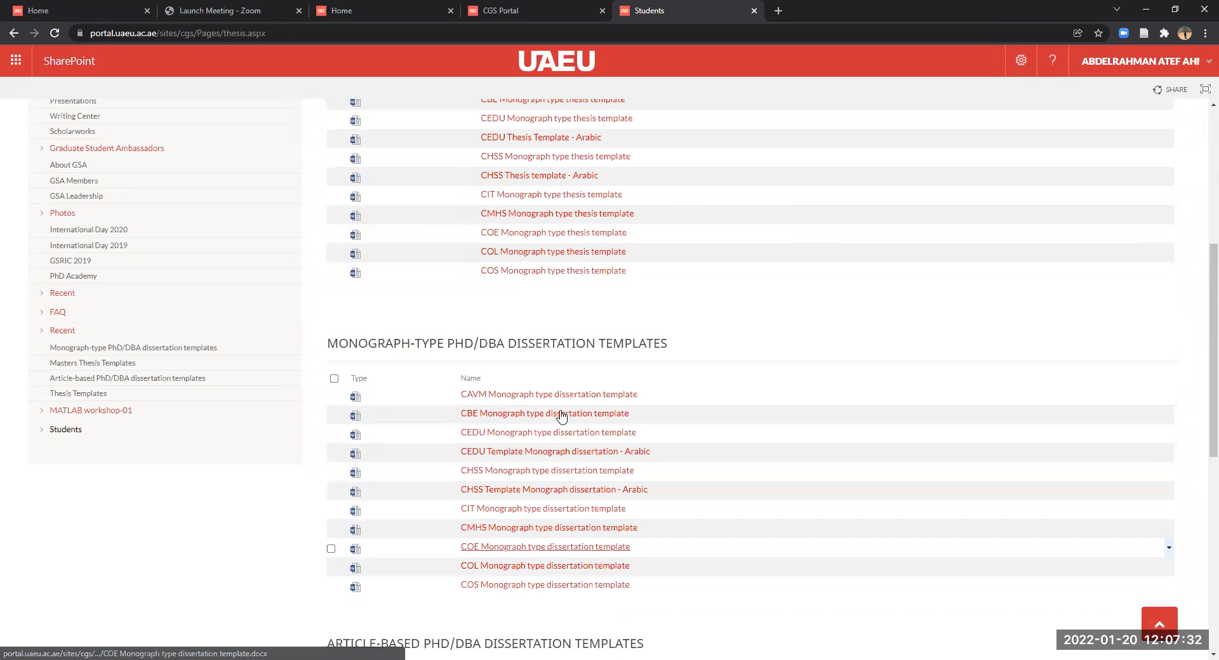
pyautogui.scroll(-1, 557, 412)
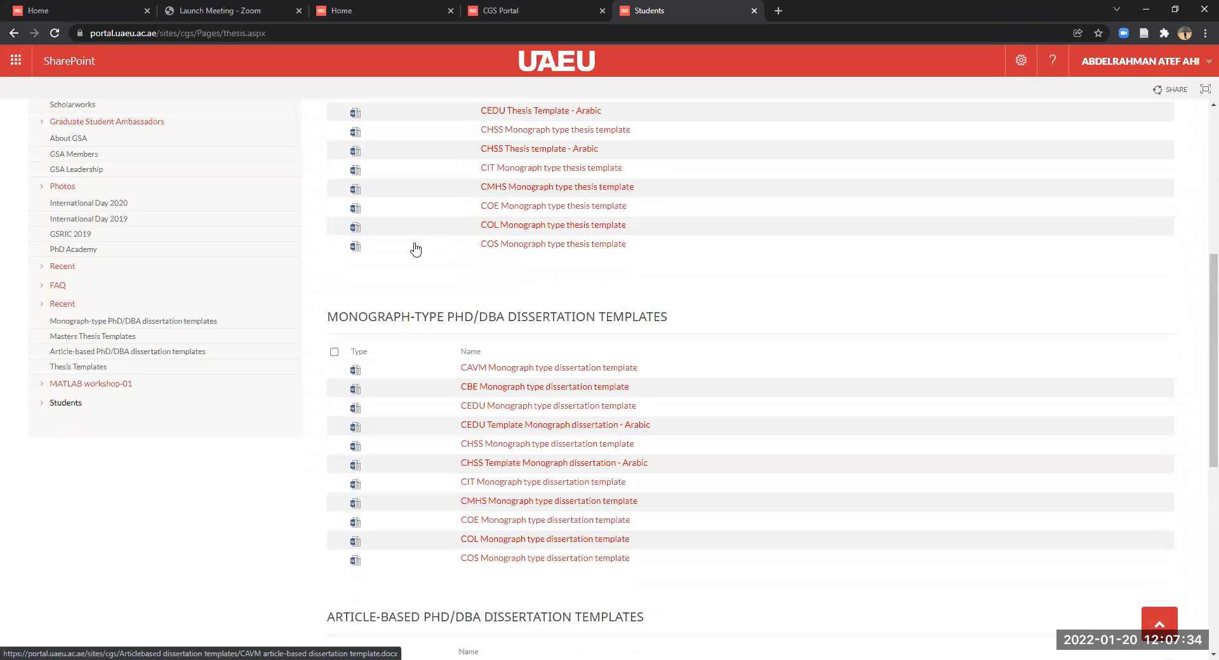
pyautogui.scroll(-1, 482, 356)
pyautogui.scroll(3, 480, 346)
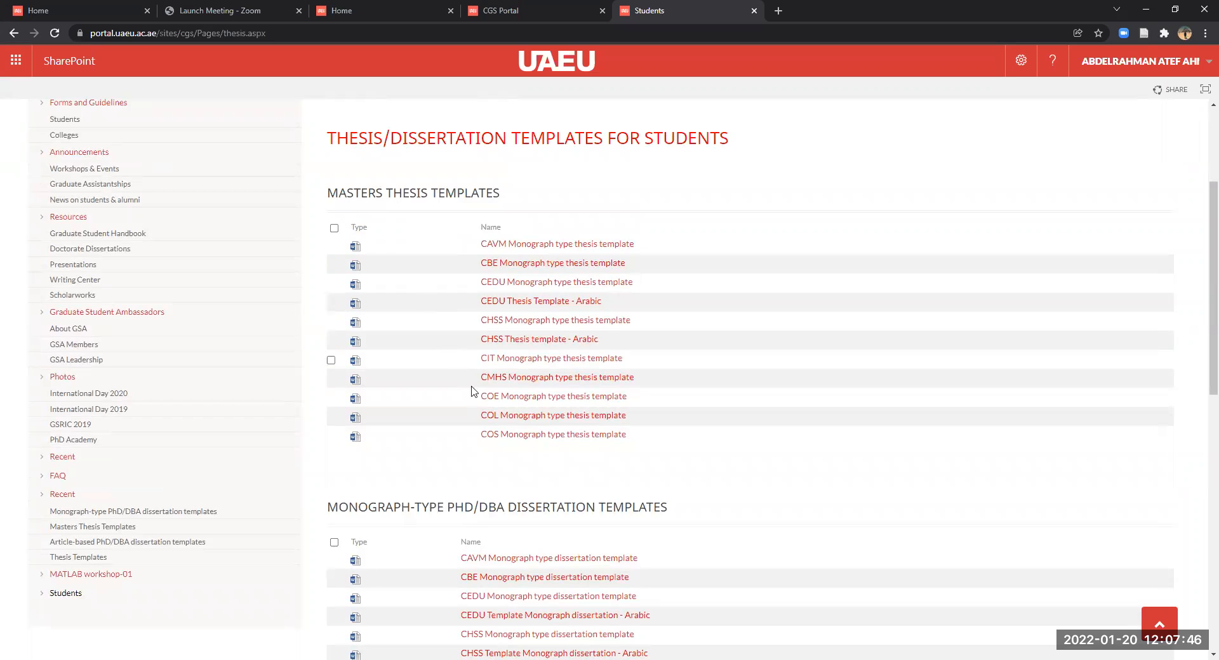
pyautogui.scroll(-1, 540, 486)
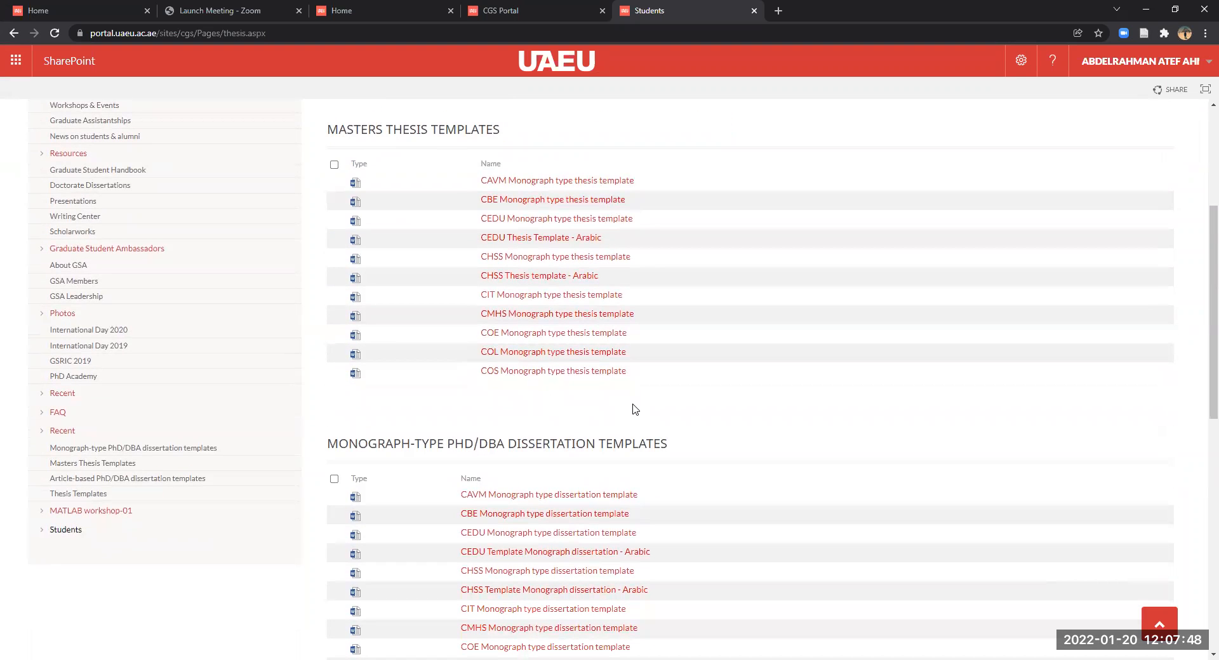
pyautogui.scroll(-3, 614, 414)
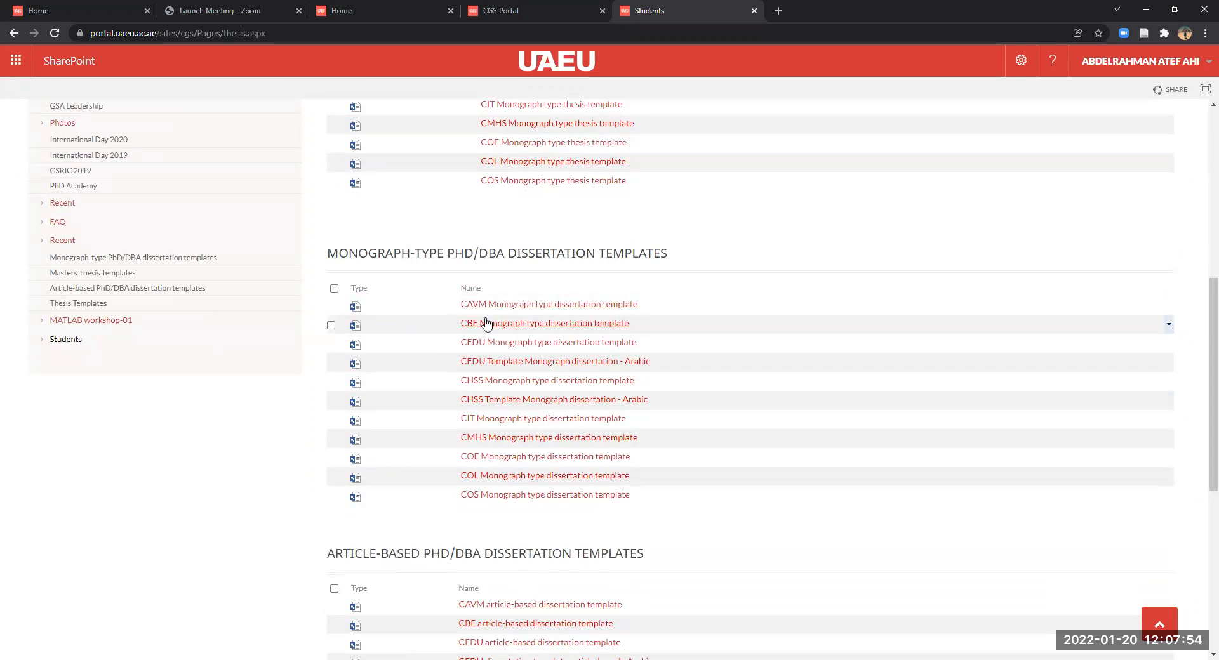
pyautogui.scroll(1, 484, 321)
pyautogui.scroll(-1, 467, 304)
pyautogui.scroll(3, 464, 304)
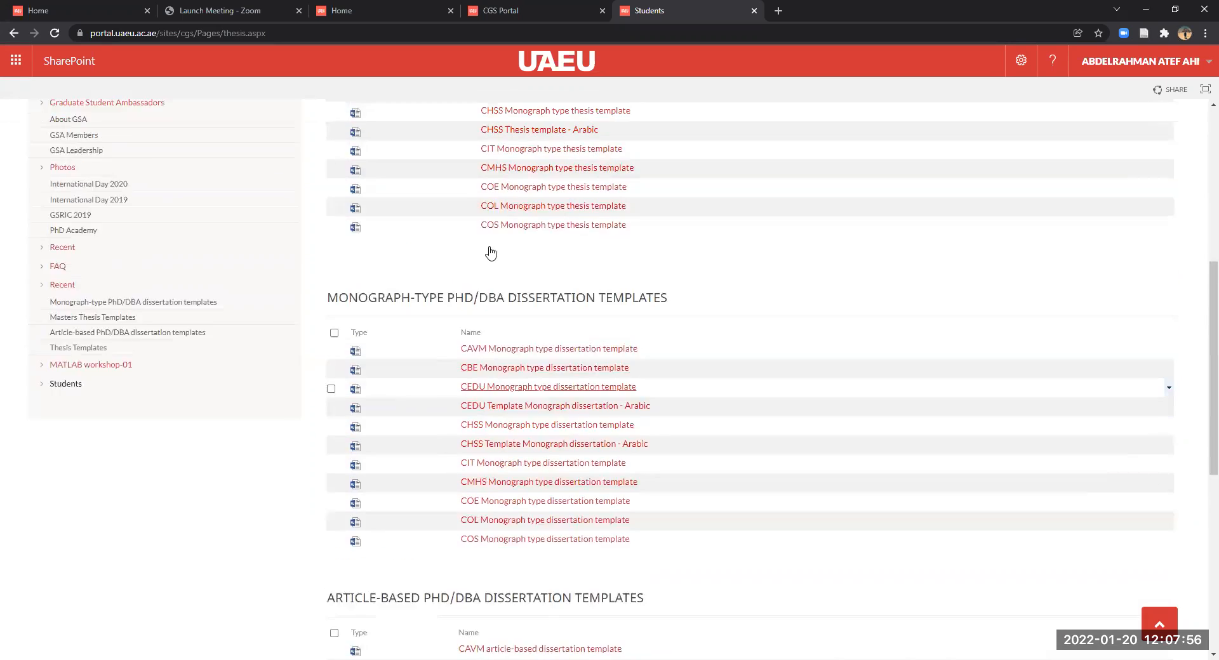
pyautogui.scroll(-1, 511, 340)
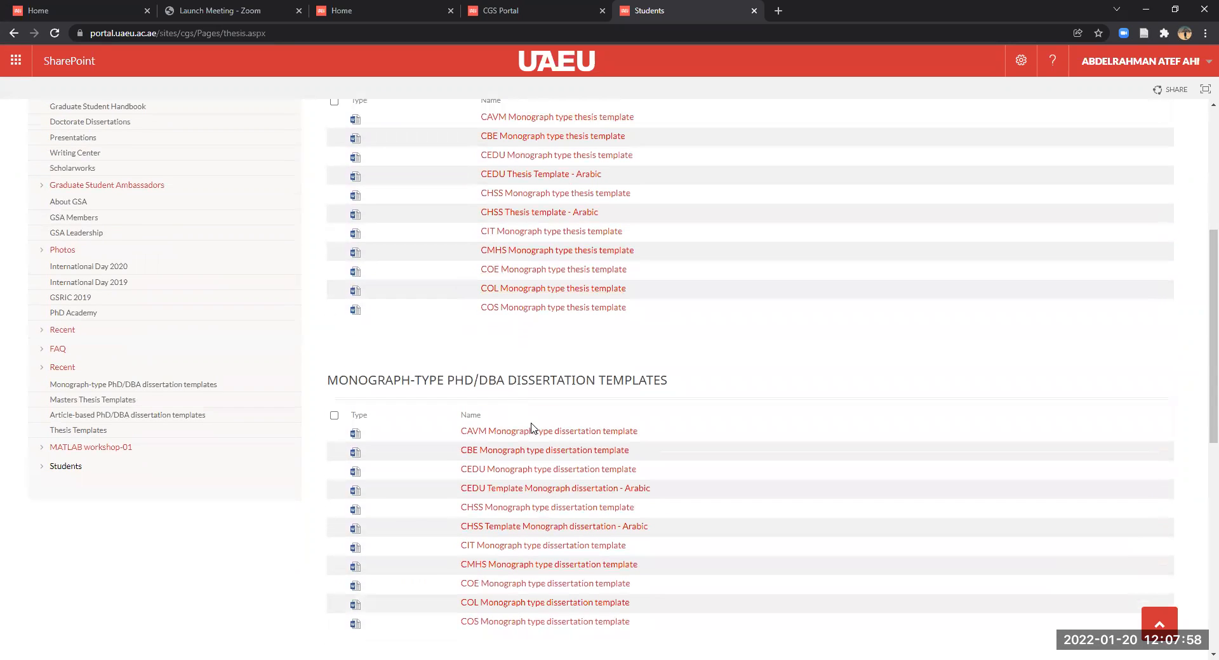
pyautogui.scroll(-2, 511, 438)
pyautogui.scroll(-2, 523, 413)
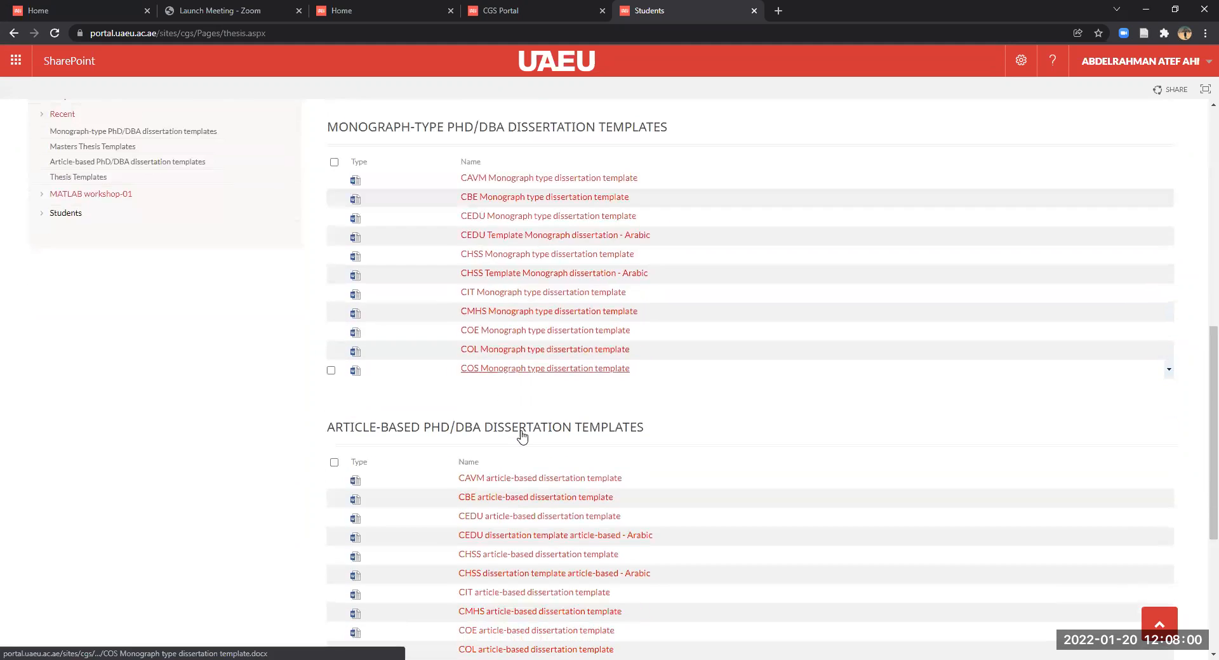
pyautogui.scroll(-3, 413, 432)
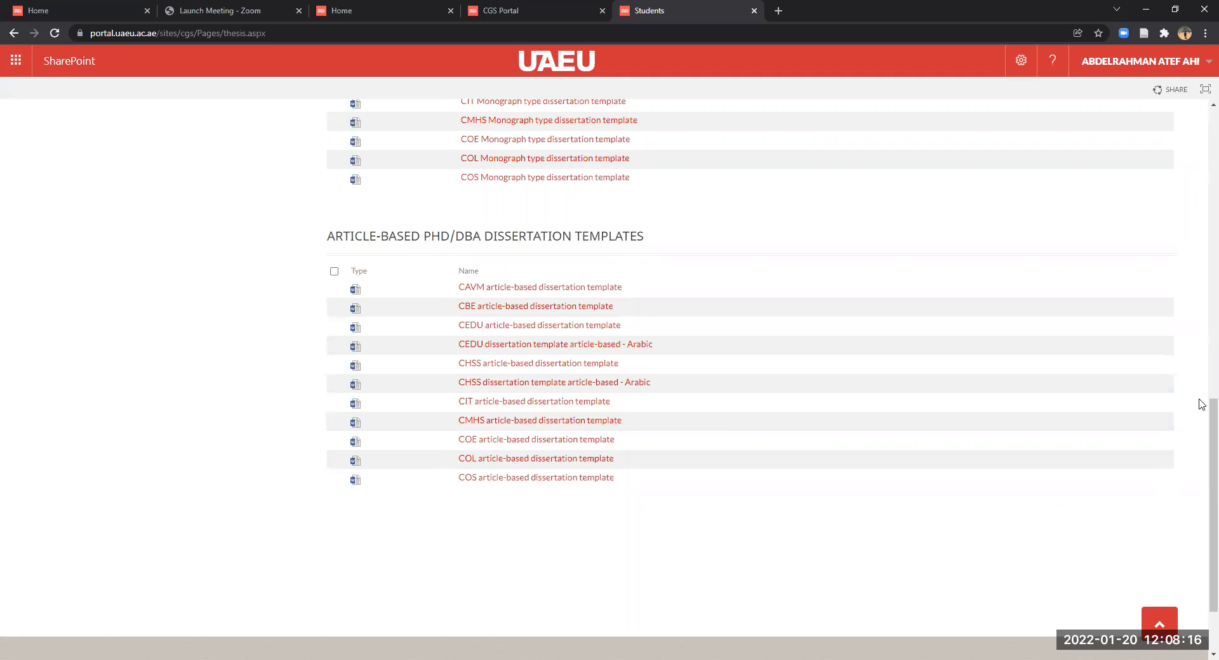
pyautogui.scroll(5, 464, 486)
pyautogui.scroll(5, 464, 485)
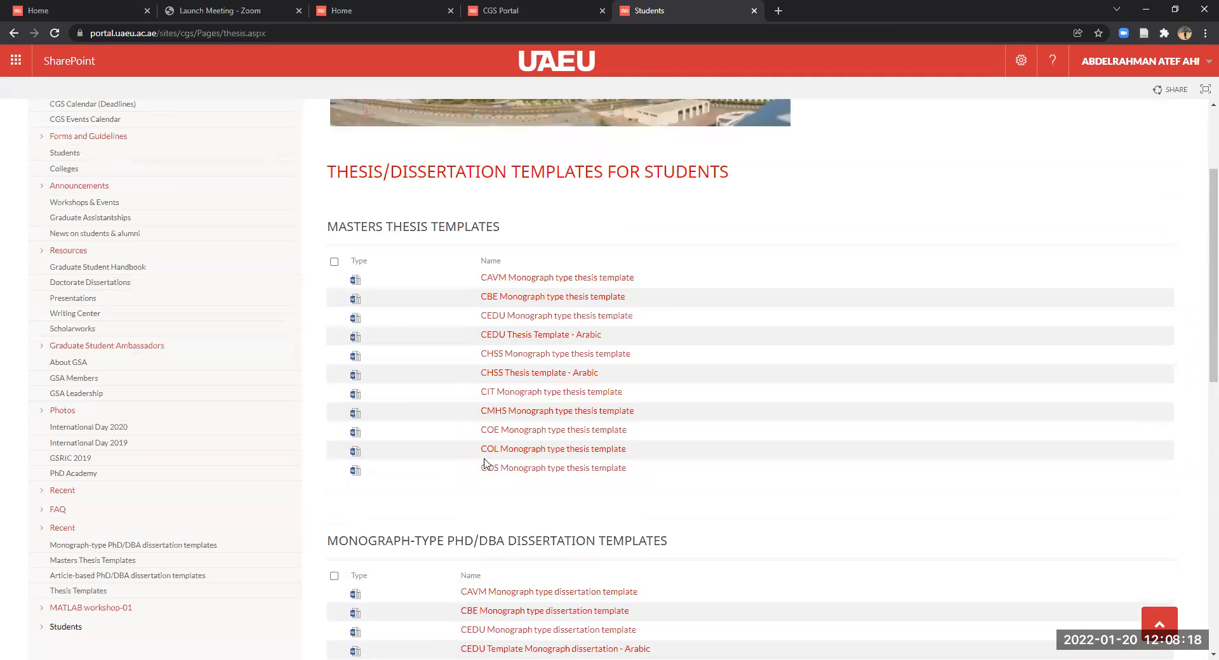
pyautogui.scroll(-9, 487, 465)
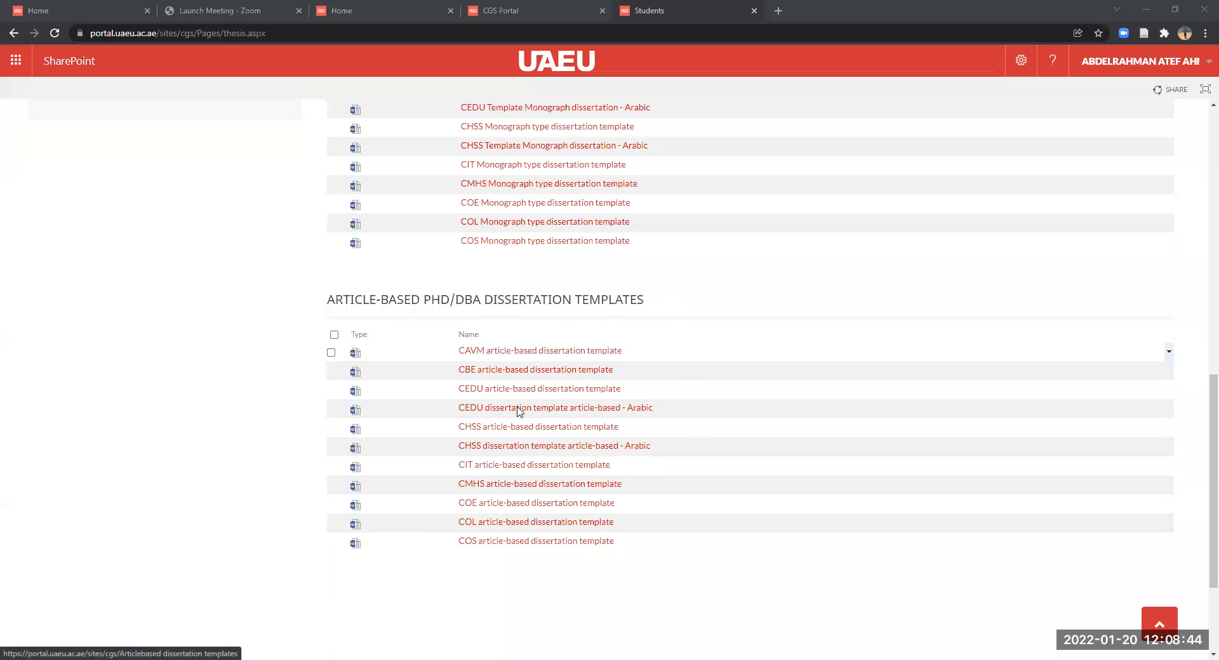
pyautogui.scroll(6, 179, 533)
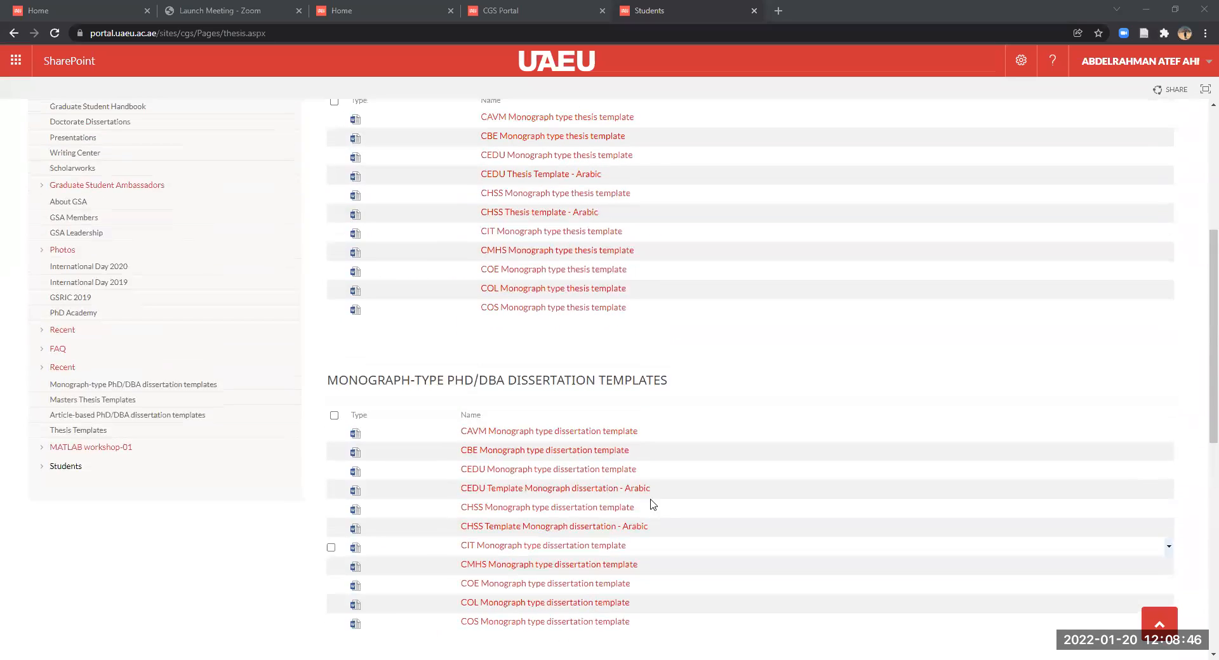
pyautogui.scroll(3, 652, 505)
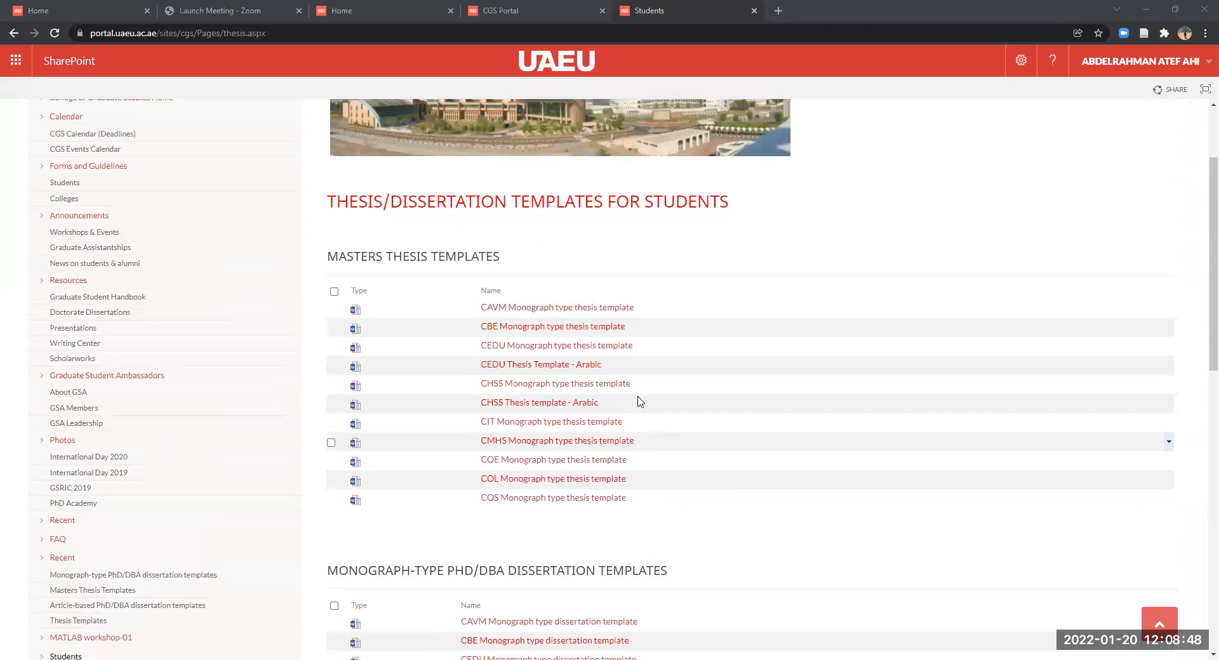
pyautogui.scroll(-2, 640, 401)
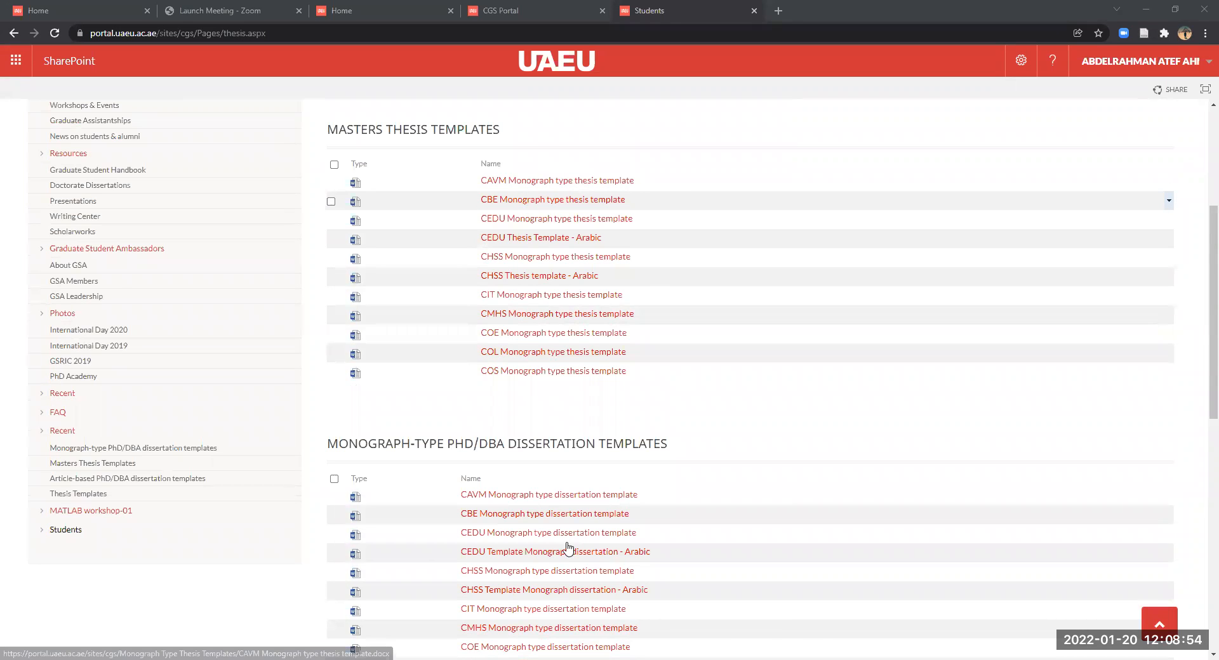
pyautogui.scroll(-4, 563, 548)
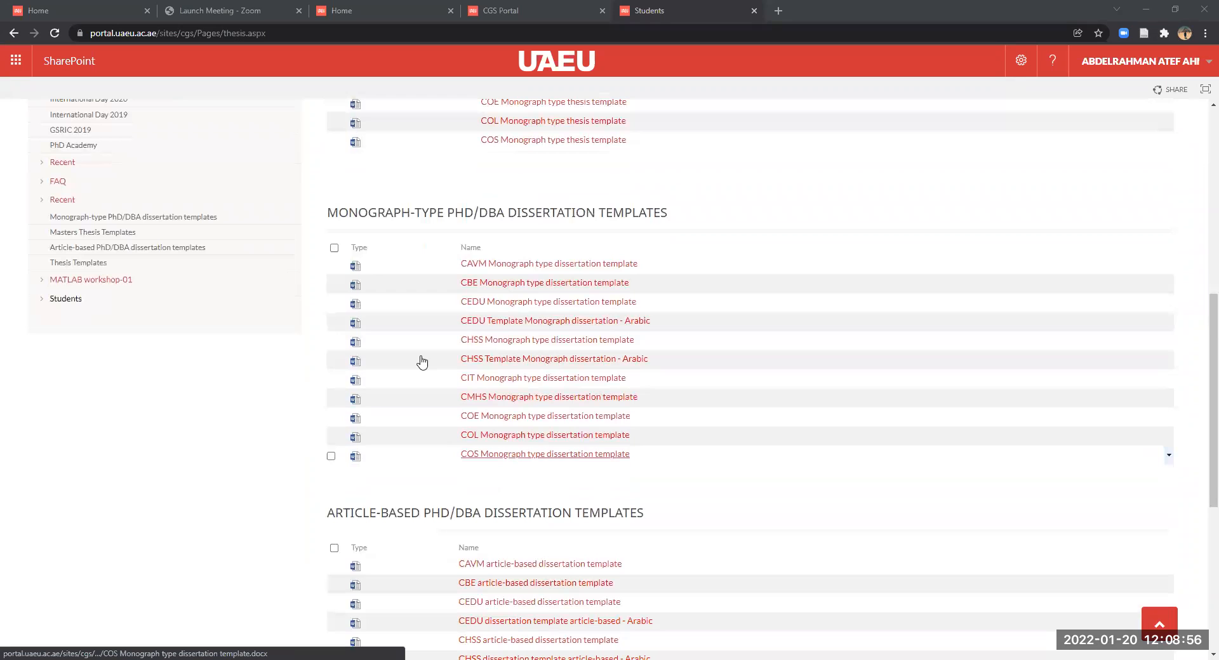
pyautogui.scroll(-3, 546, 454)
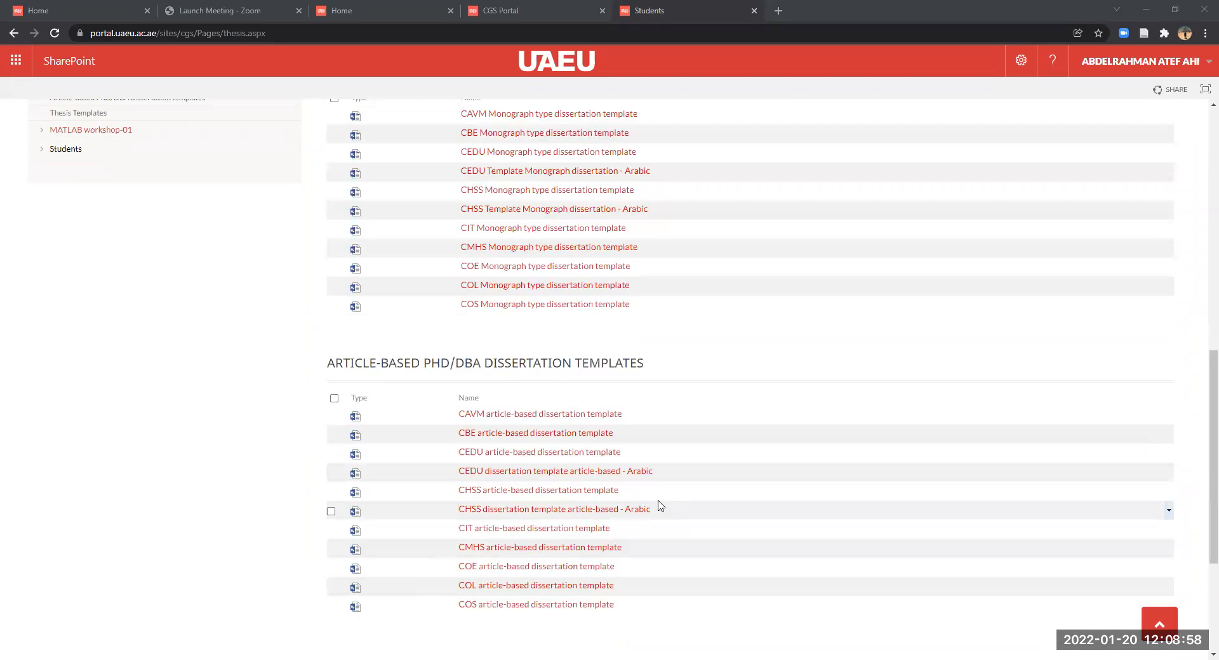
pyautogui.scroll(8, 553, 546)
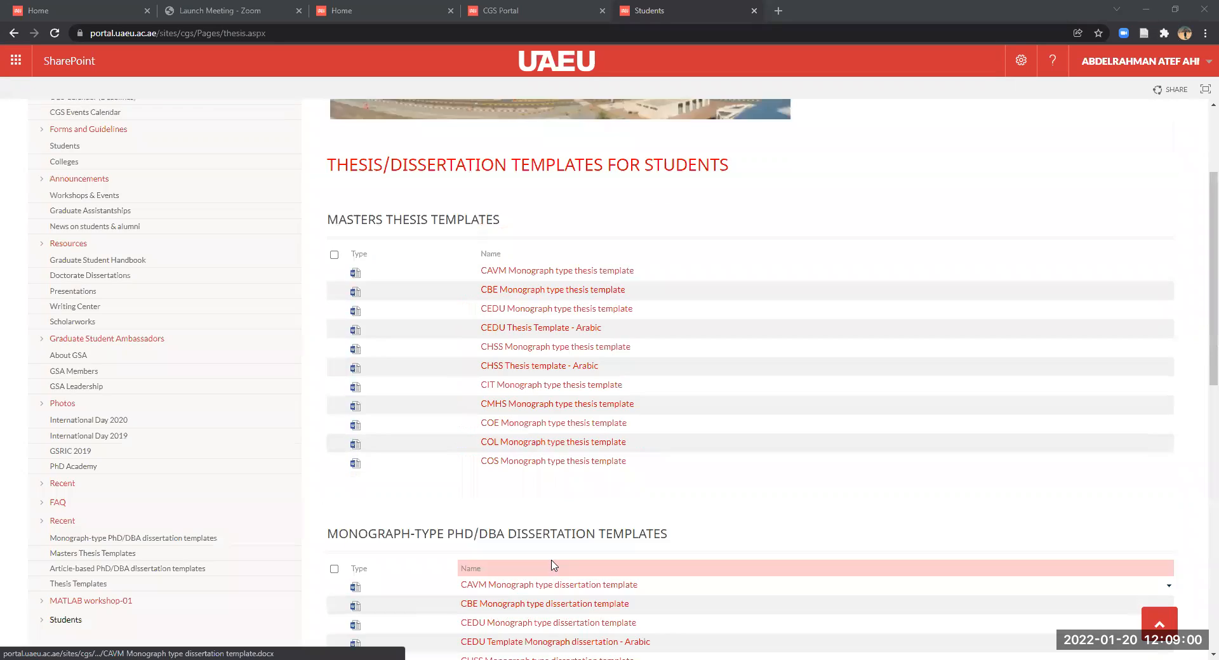
pyautogui.scroll(3, 580, 343)
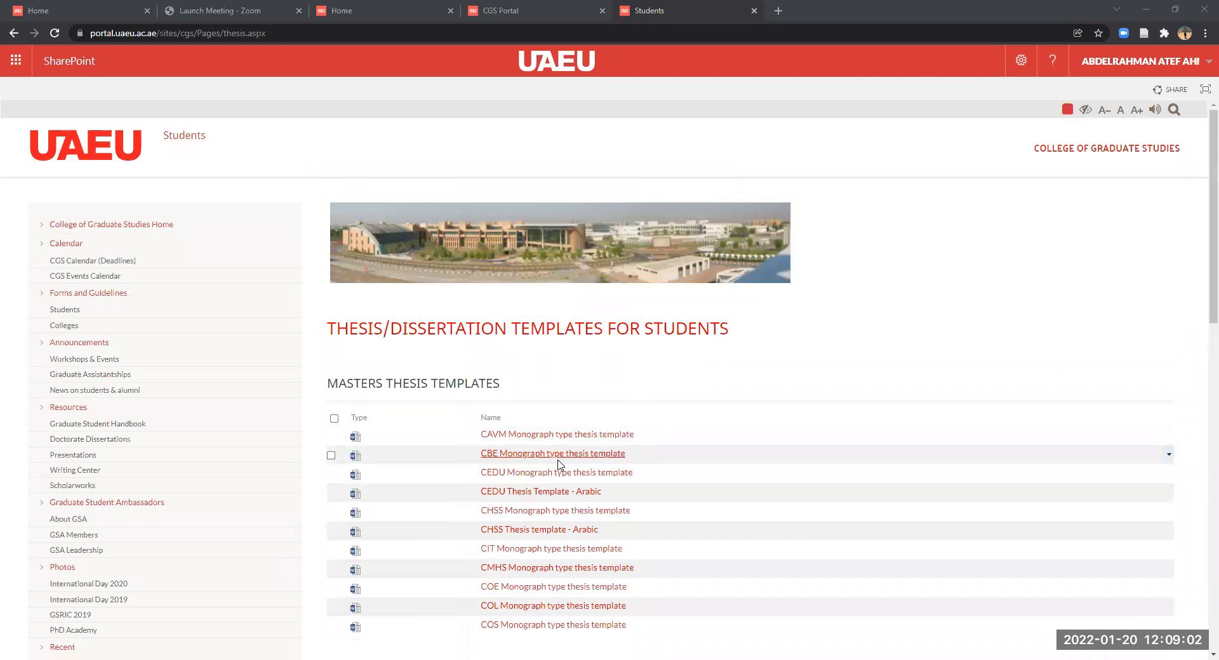
pyautogui.scroll(-1, 557, 468)
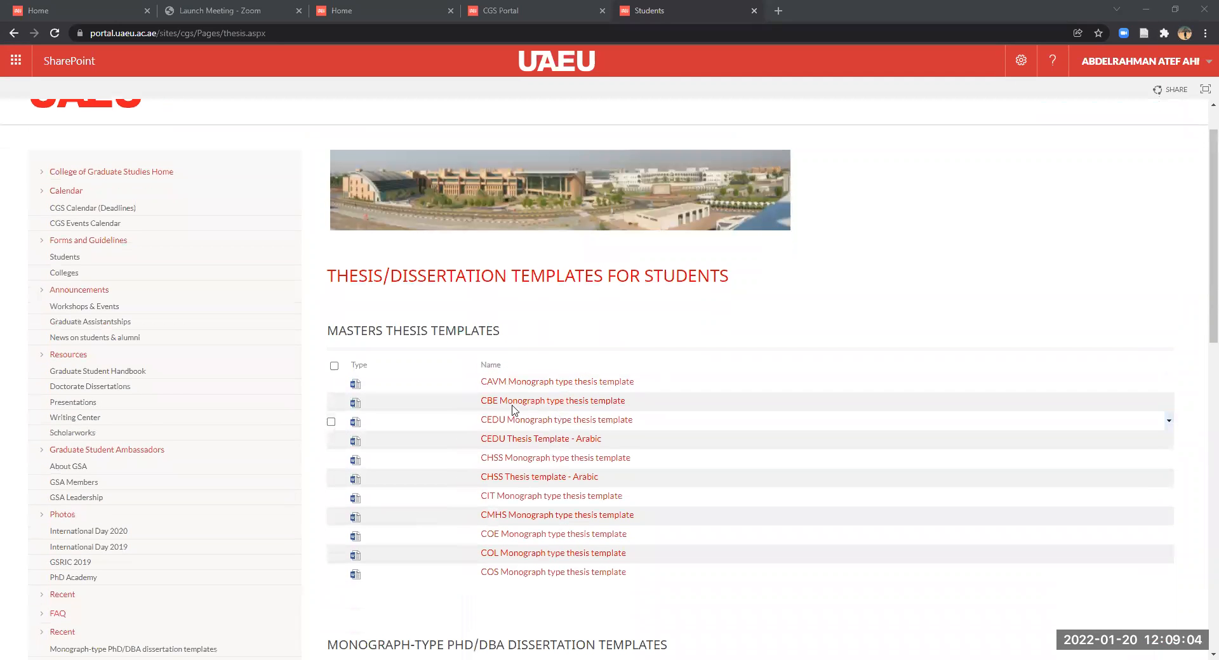
pyautogui.scroll(-1, 487, 506)
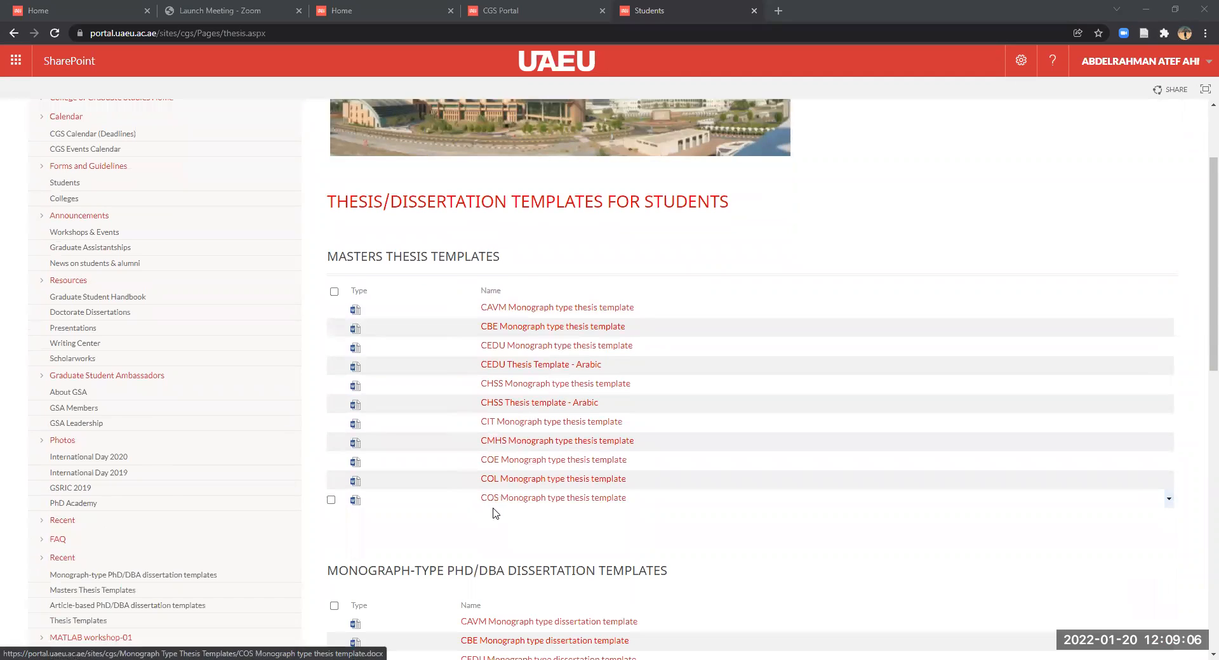
pyautogui.scroll(-1, 495, 482)
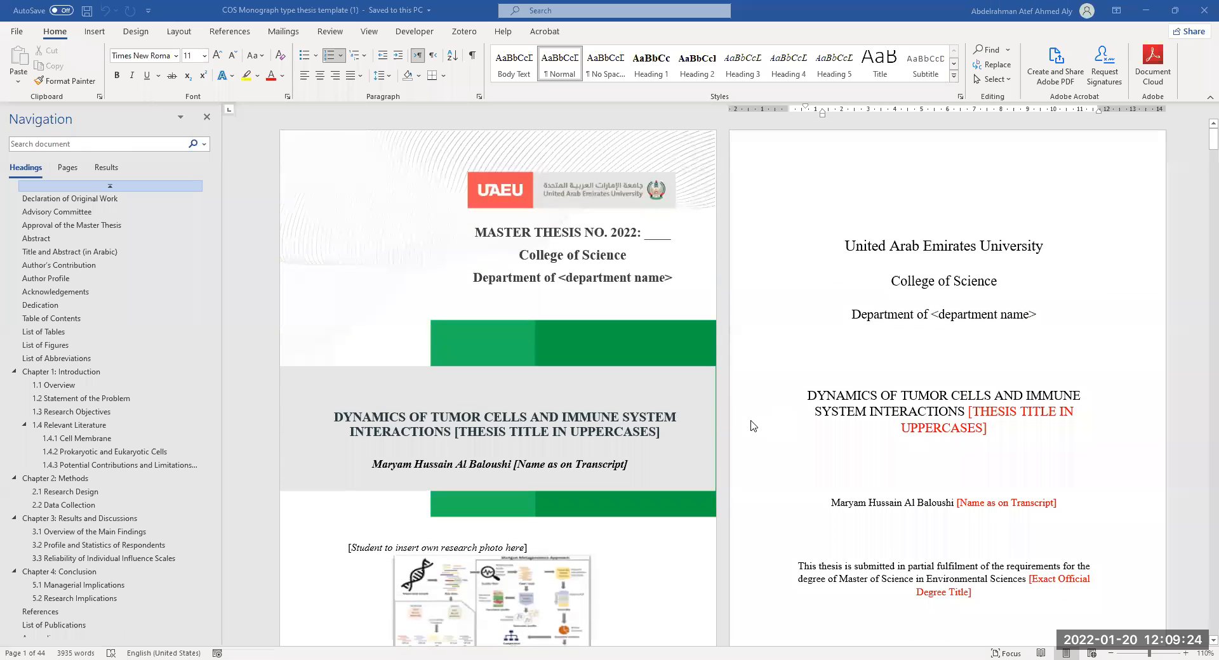
# Step: Examine the cover and title pages of the COS Monograph type thesis template in Word
pyautogui.scroll(-3, 578, 399)
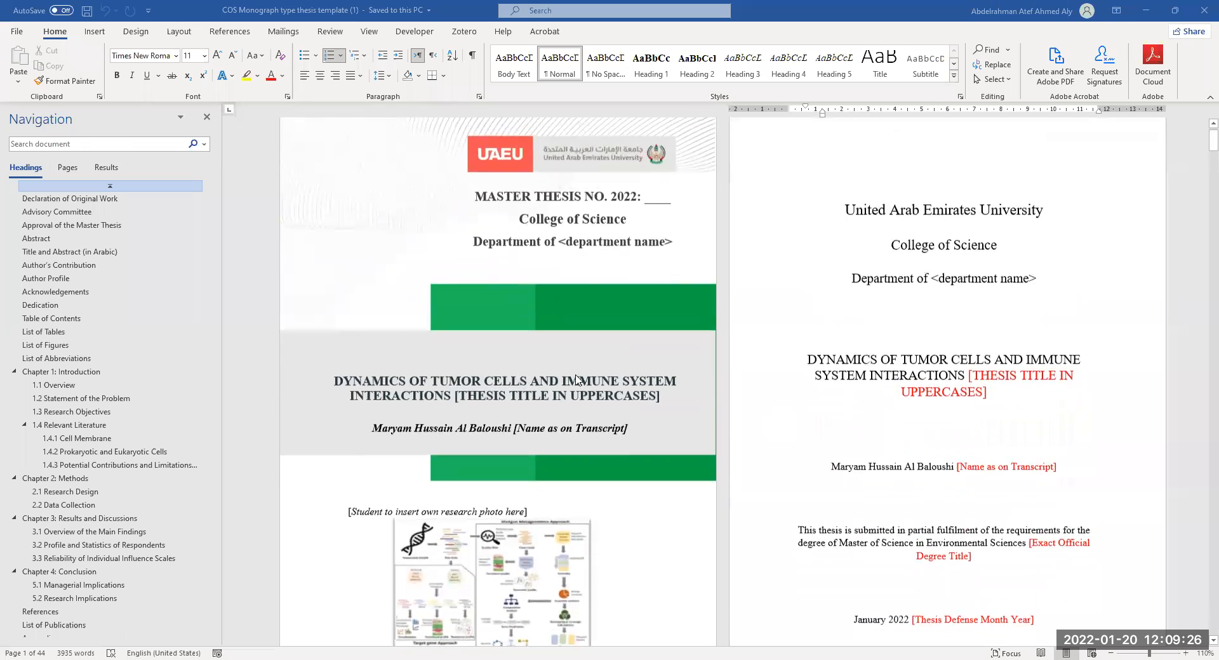
pyautogui.scroll(-2, 578, 399)
pyautogui.scroll(5, 493, 252)
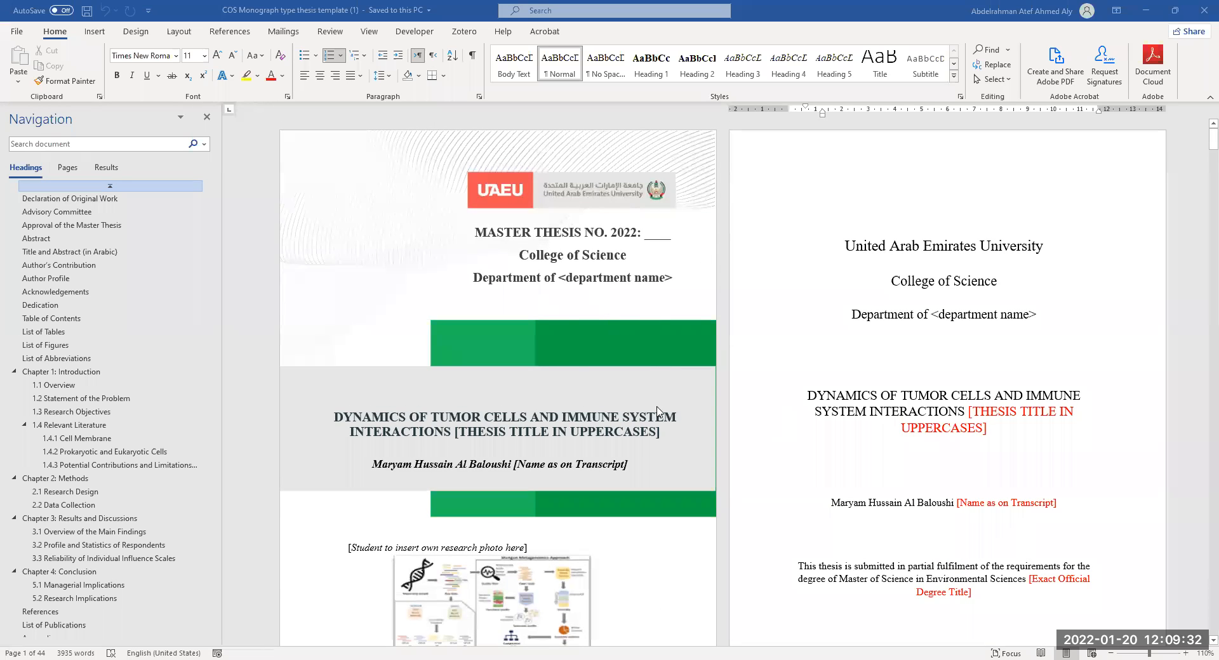
# Step: Compare the cover page's thesis title, name, research photo and defense date with the matching entries on the adjacent title page
pyautogui.scroll(-2, 659, 400)
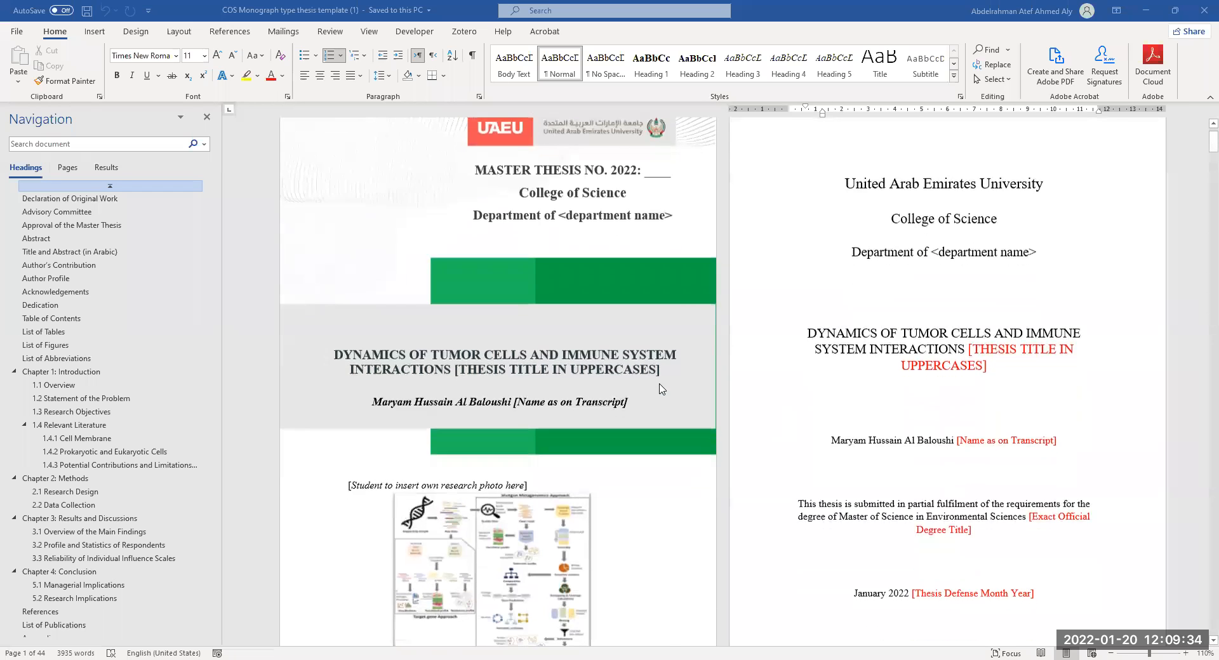
pyautogui.scroll(3, 659, 385)
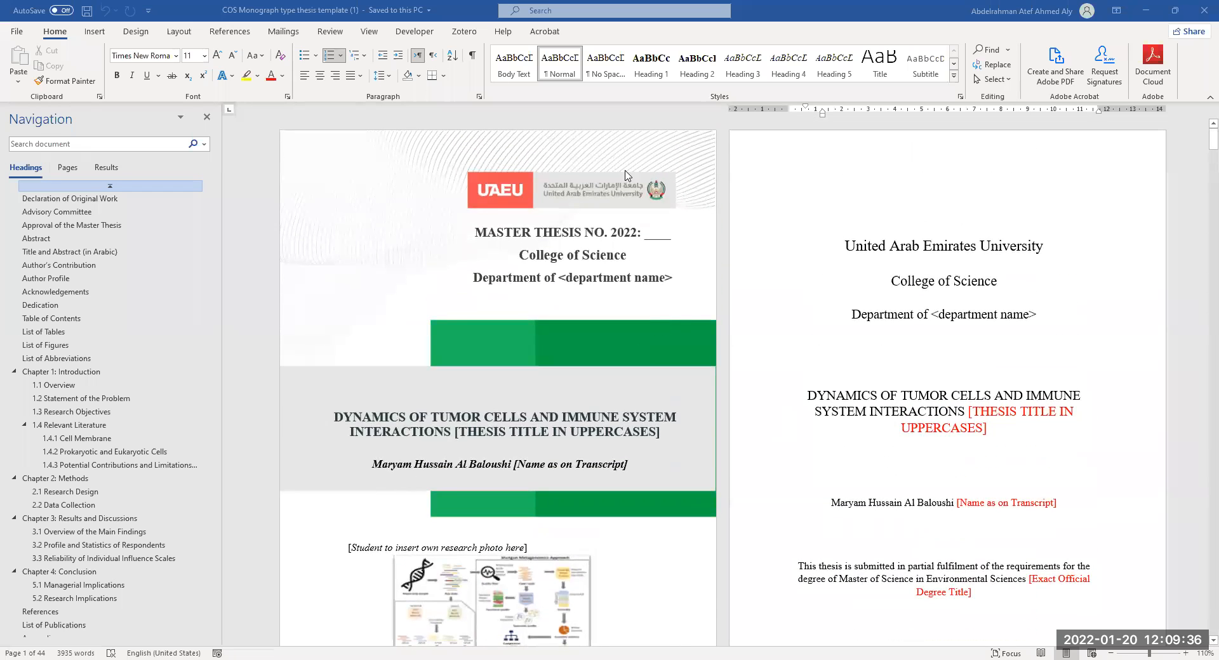
pyautogui.scroll(-3, 285, 250)
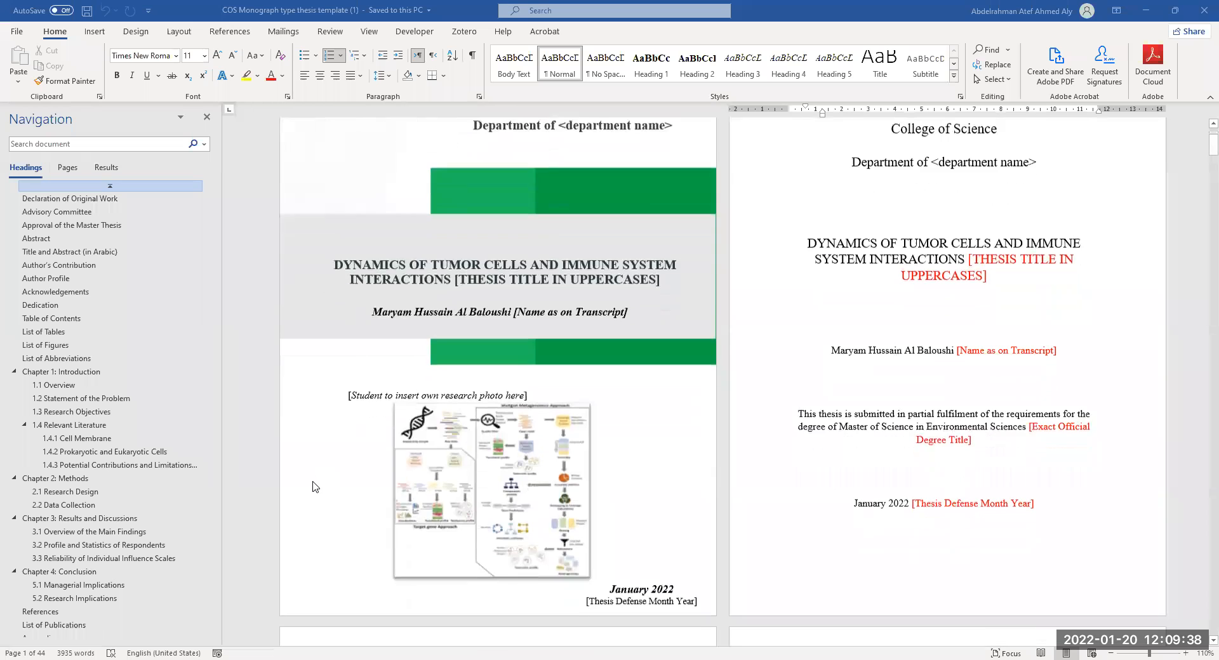
pyautogui.scroll(2, 653, 429)
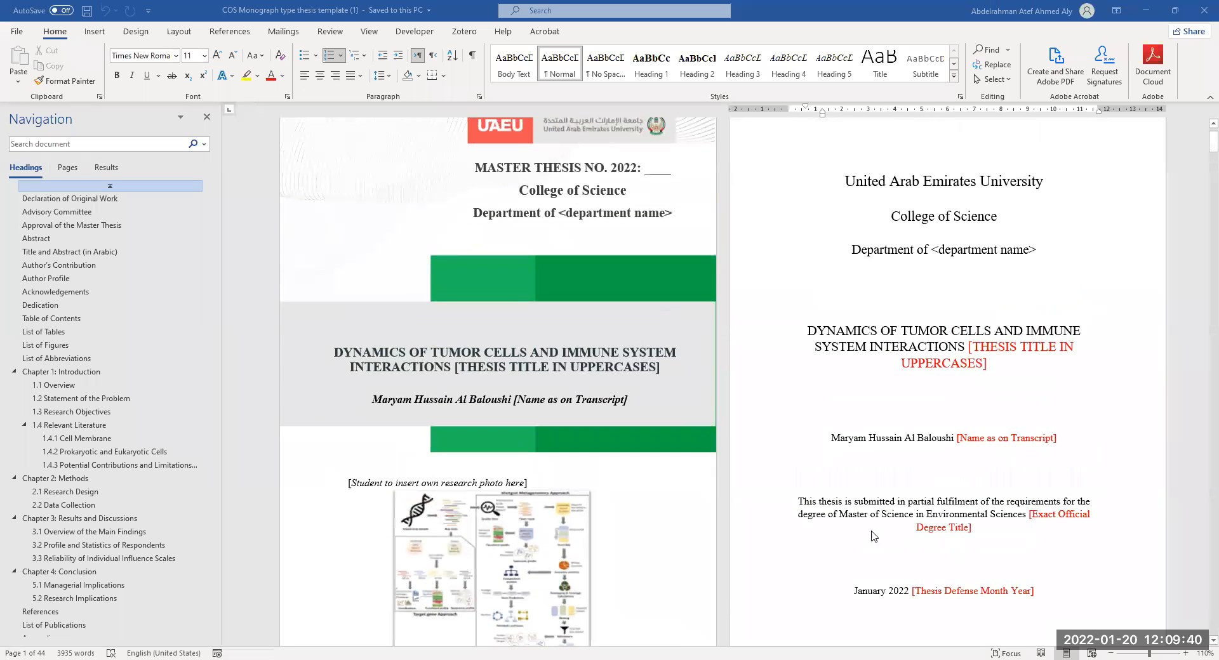
pyautogui.scroll(1, 472, 291)
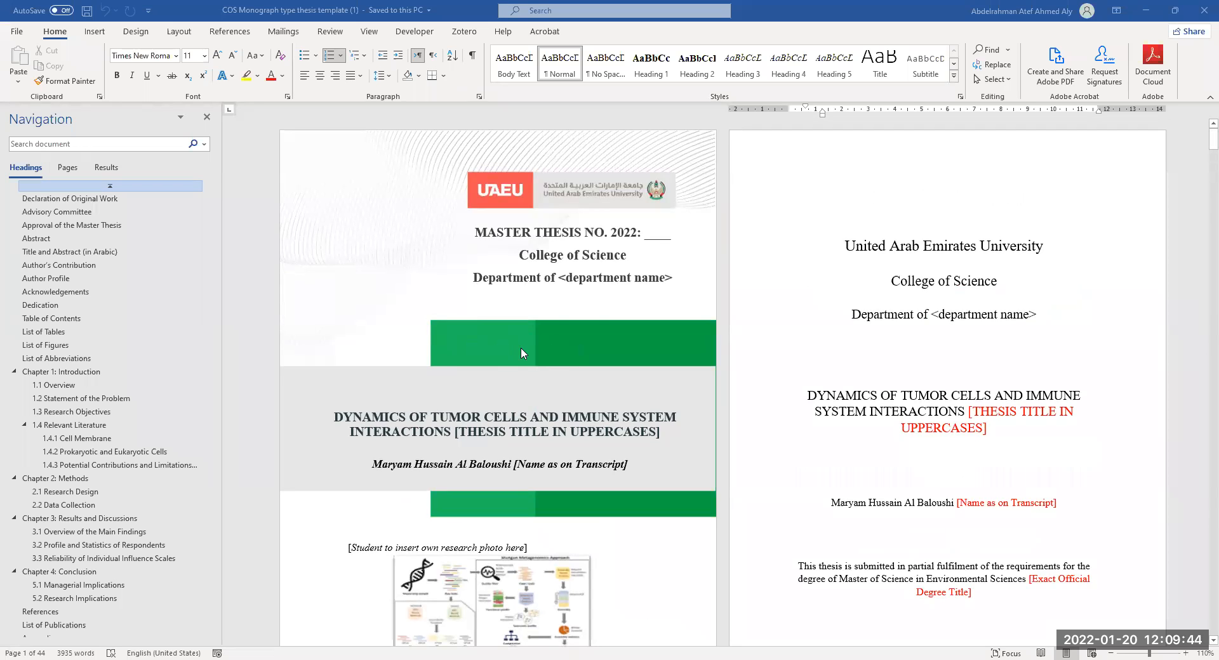
pyautogui.scroll(-1, 544, 338)
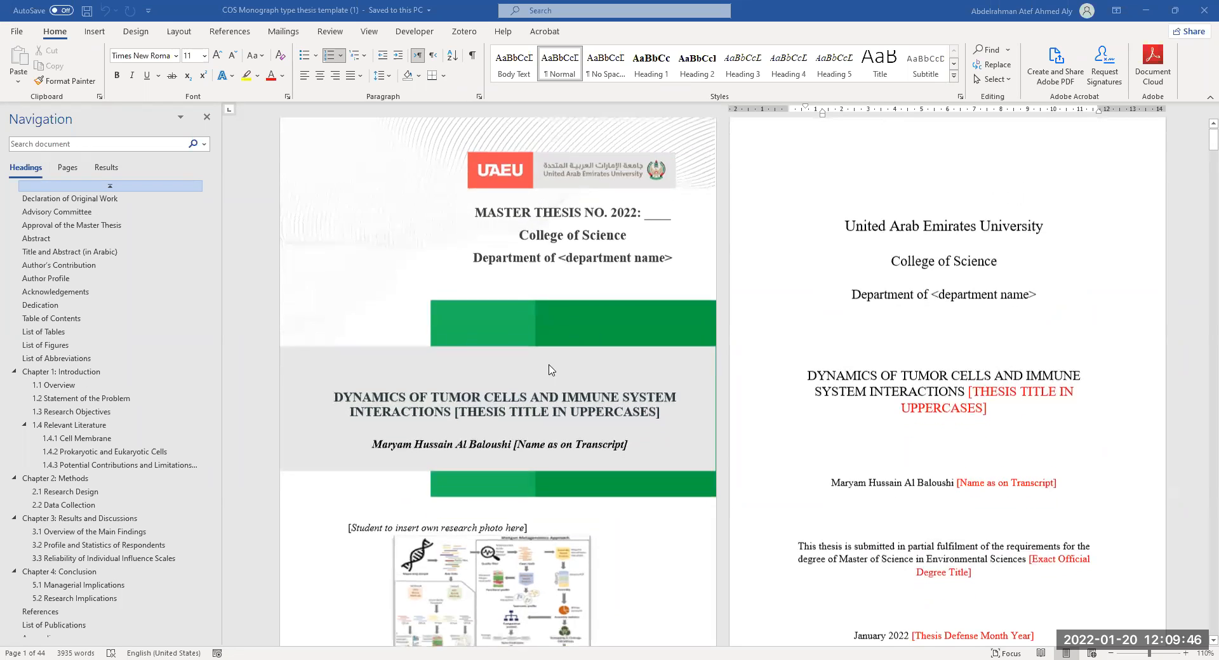
pyautogui.scroll(1, 571, 362)
pyautogui.scroll(-1, 612, 416)
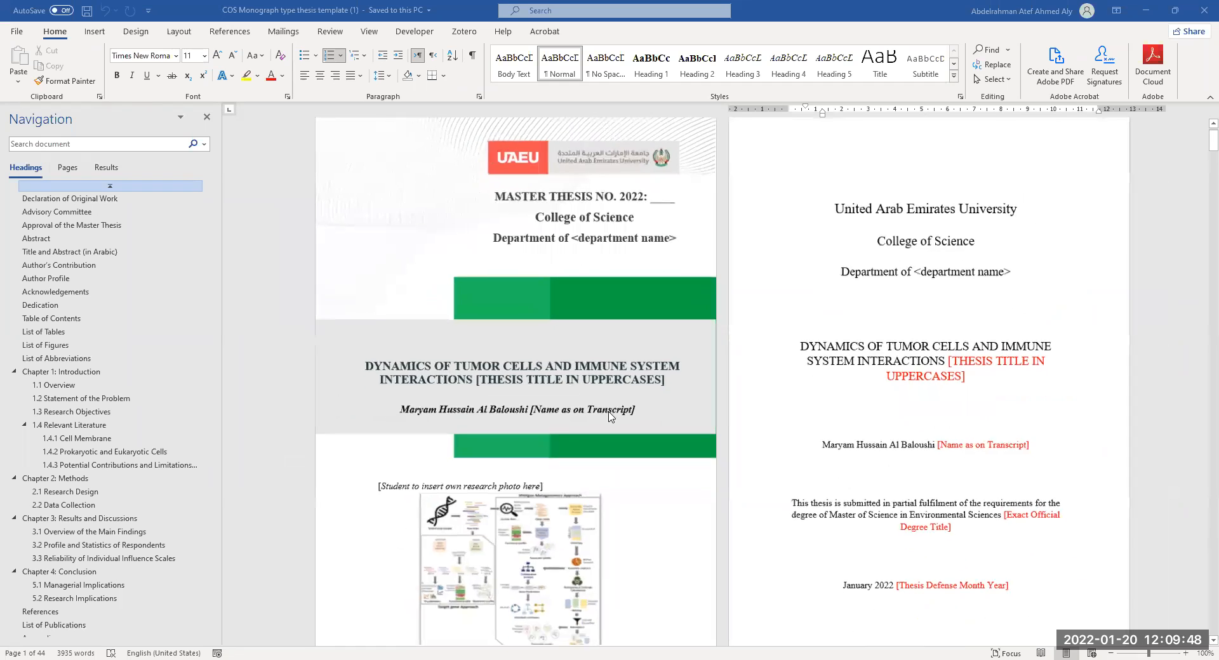
pyautogui.scroll(1, 635, 425)
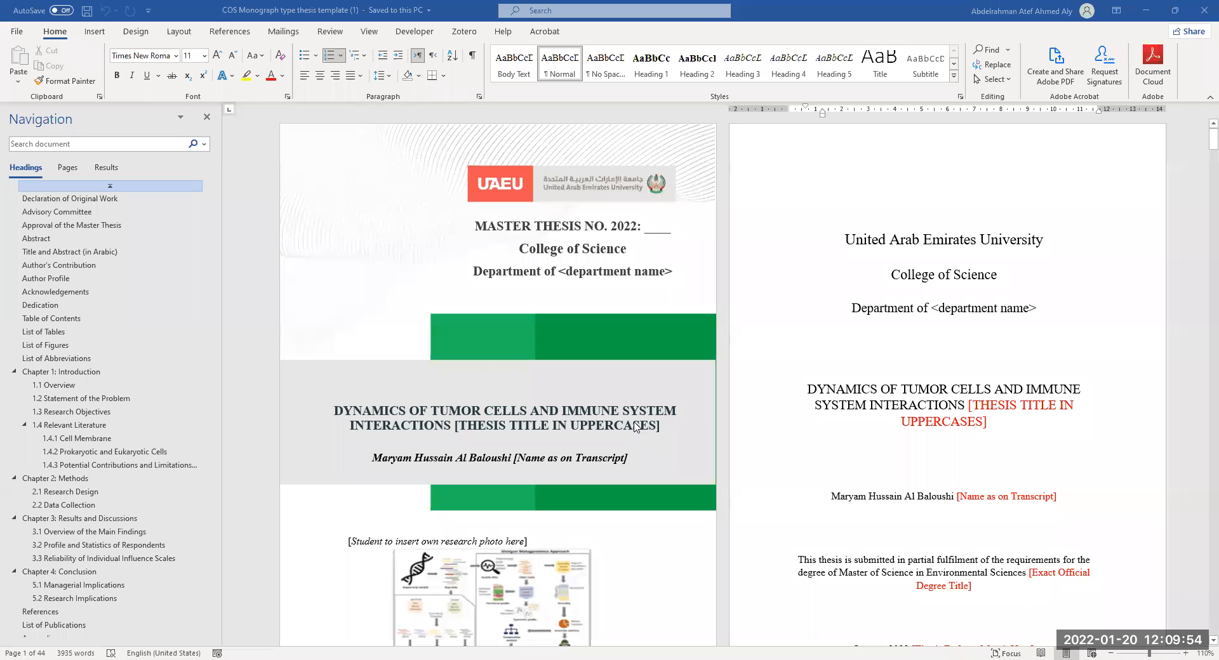
pyautogui.scroll(-1, 641, 379)
pyautogui.scroll(1, 588, 365)
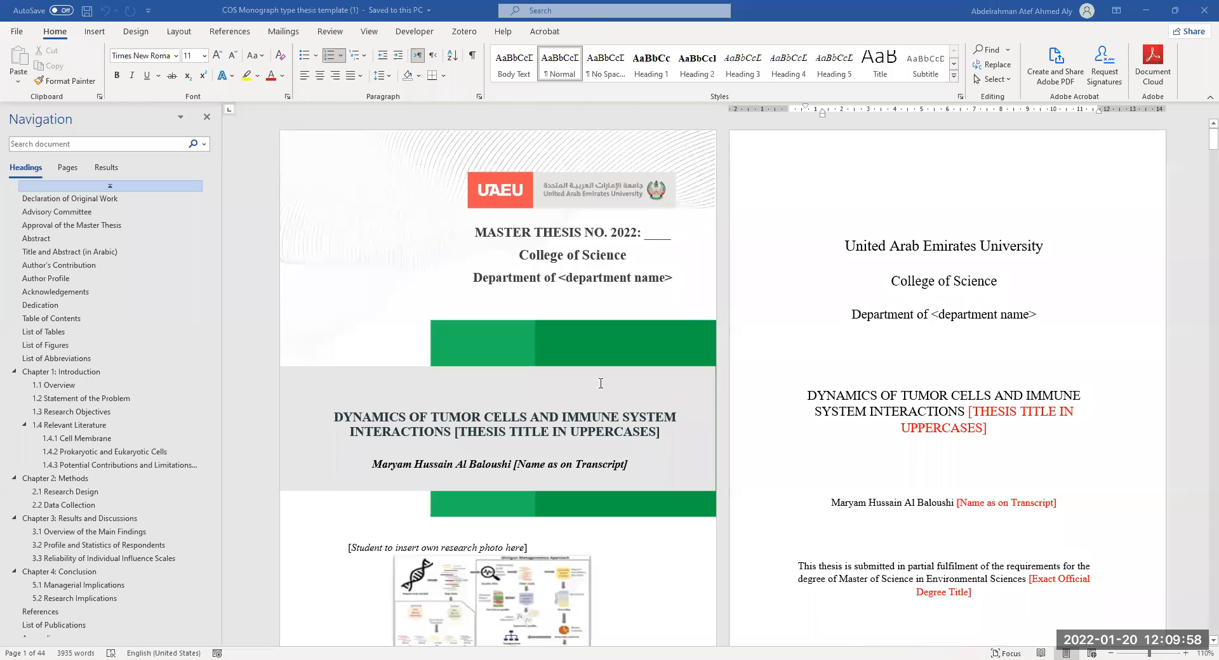
# Step: Nudge the cover page text box holding the thesis number, college and department slightly to the right
pyautogui.click(599, 384)
pyautogui.scroll(-3, 591, 407)
pyautogui.scroll(3, 587, 394)
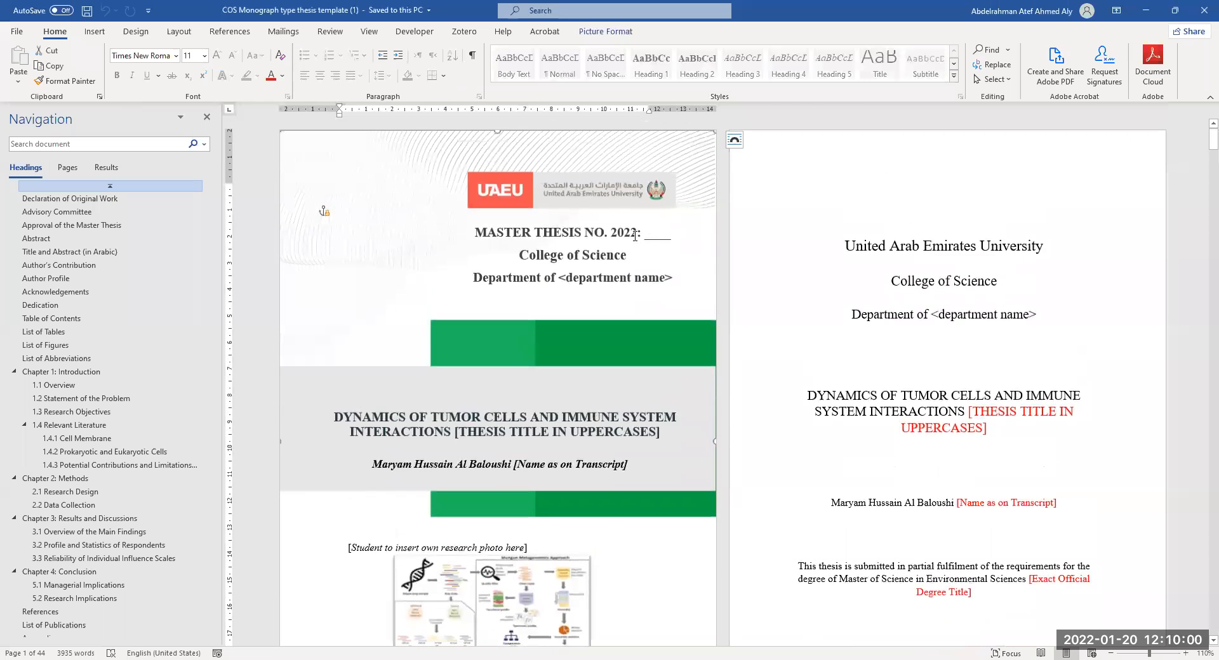
pyautogui.click(601, 238)
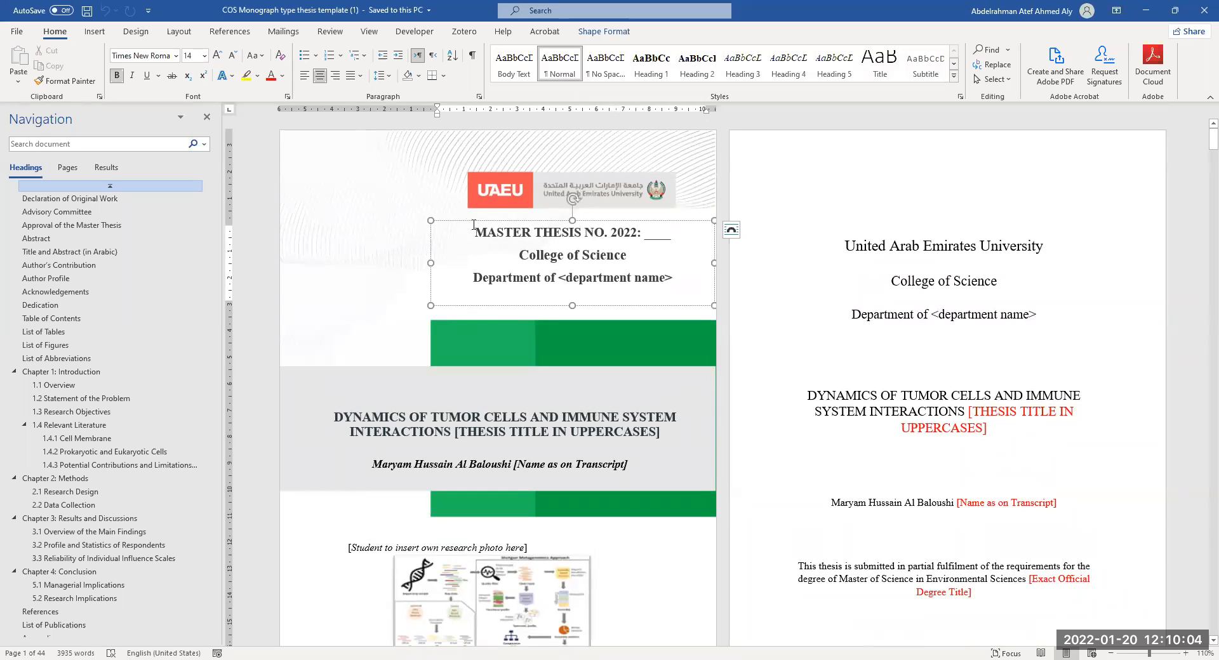
pyautogui.moveTo(469, 222); pyautogui.dragTo(473, 222)
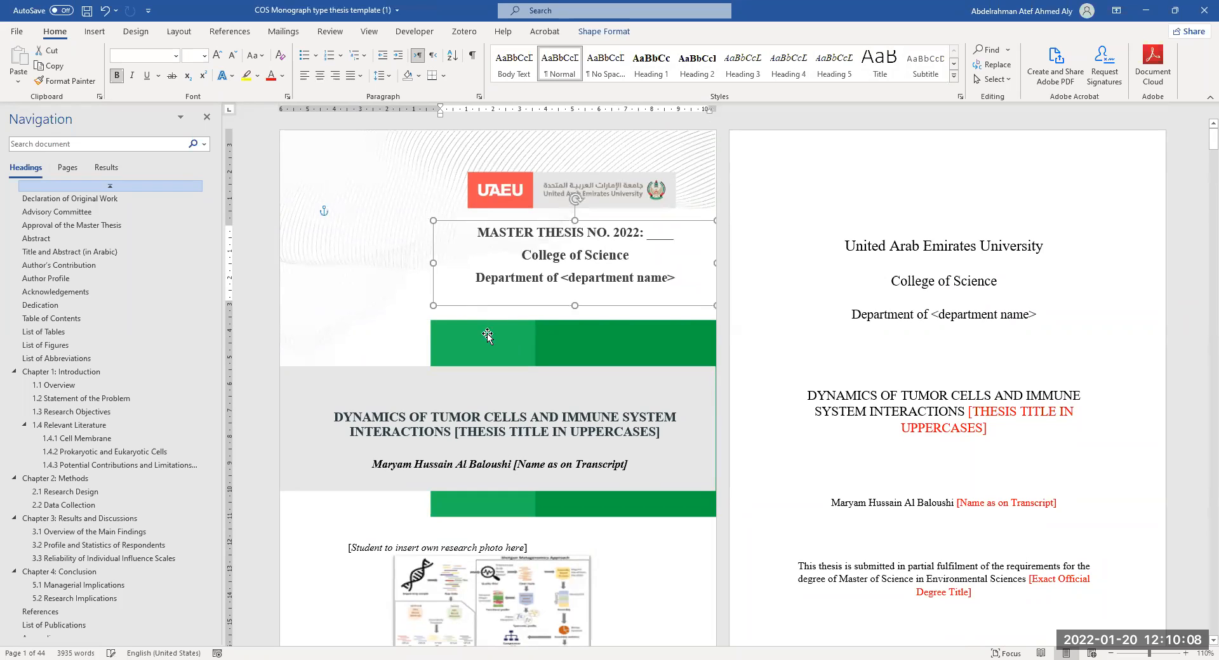
# Step: Highlight the blank number field after "MASTER THESIS NO. 2022:" on the cover page
pyautogui.scroll(-2, 516, 379)
pyautogui.scroll(-5, 517, 379)
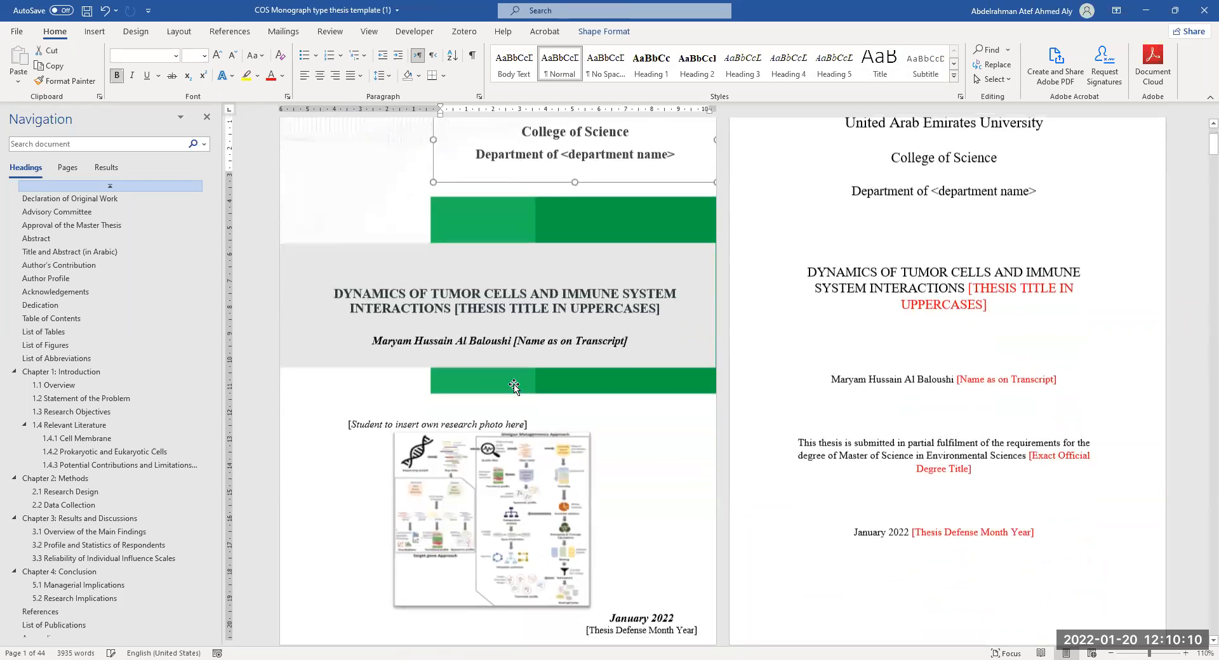
pyautogui.scroll(3, 514, 374)
pyautogui.scroll(2, 514, 375)
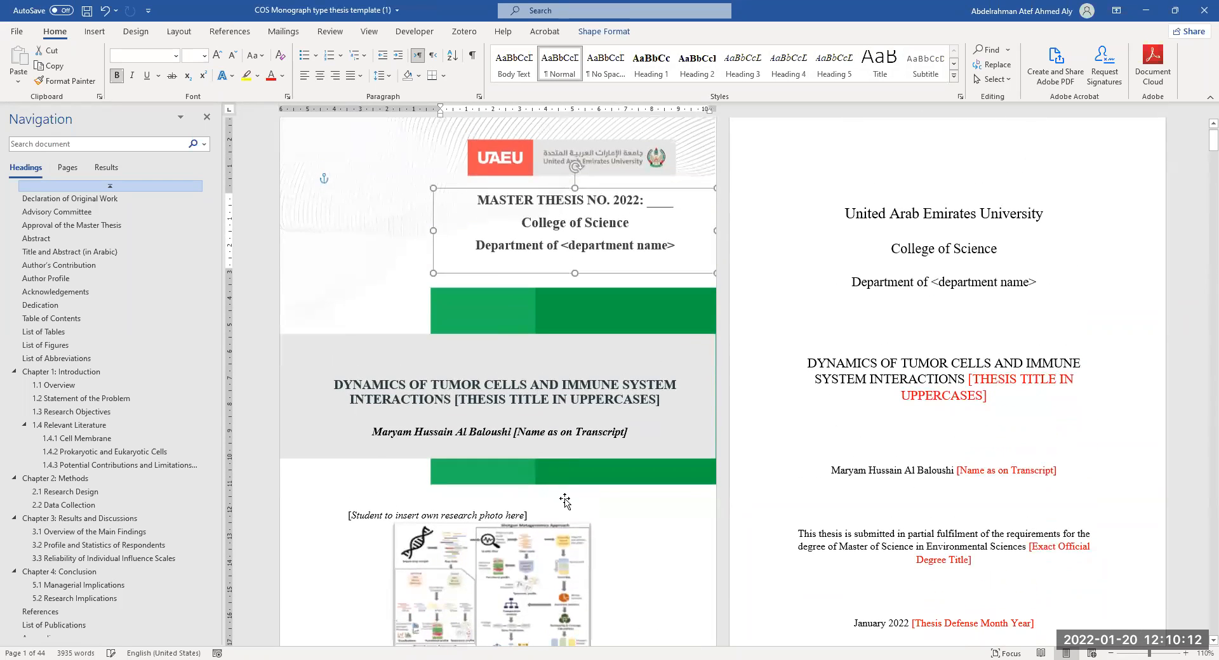
pyautogui.moveTo(679, 204); pyautogui.dragTo(646, 202)
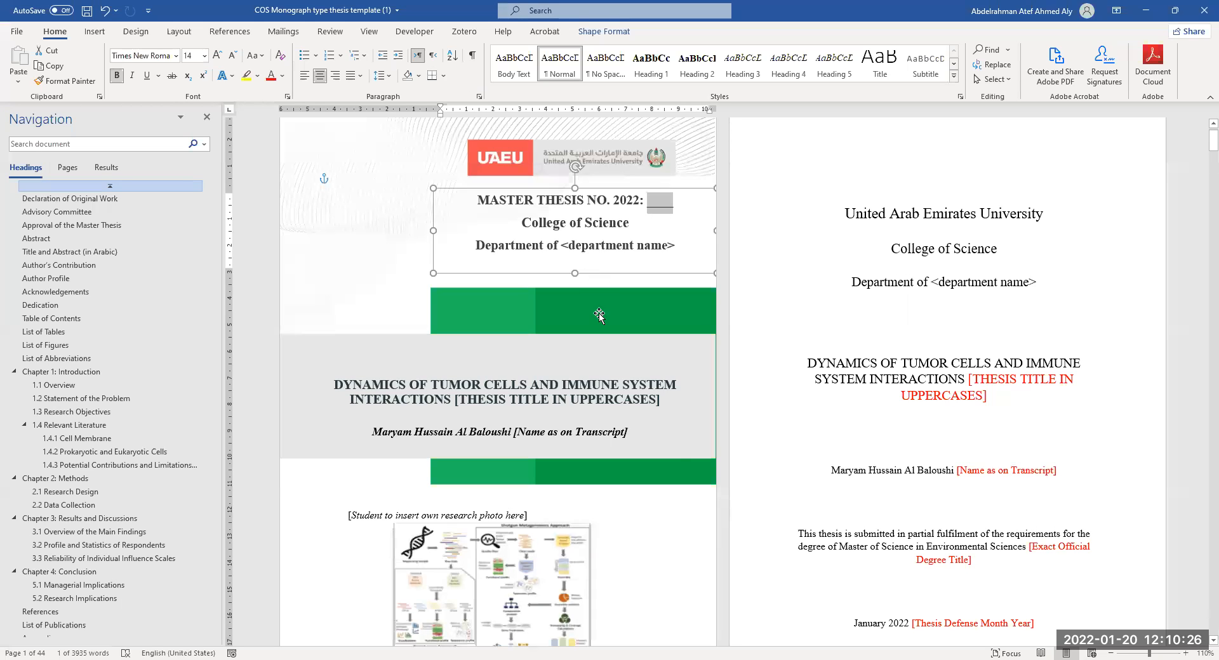
pyautogui.scroll(-1, 588, 400)
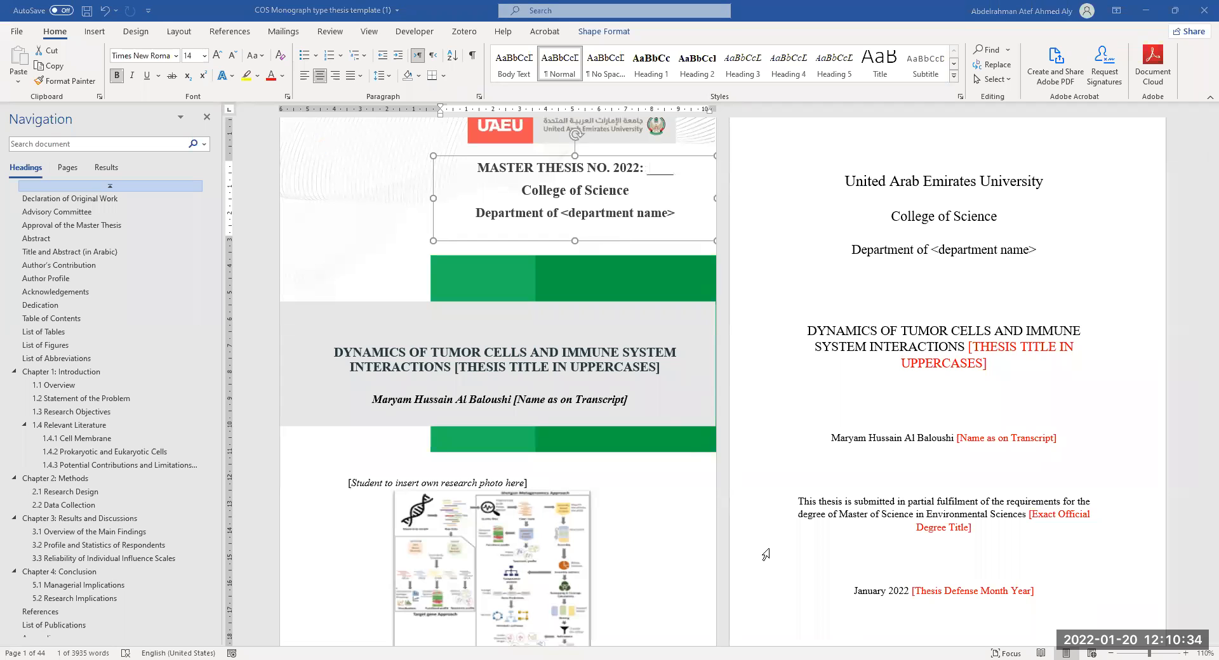
pyautogui.scroll(-1, 539, 351)
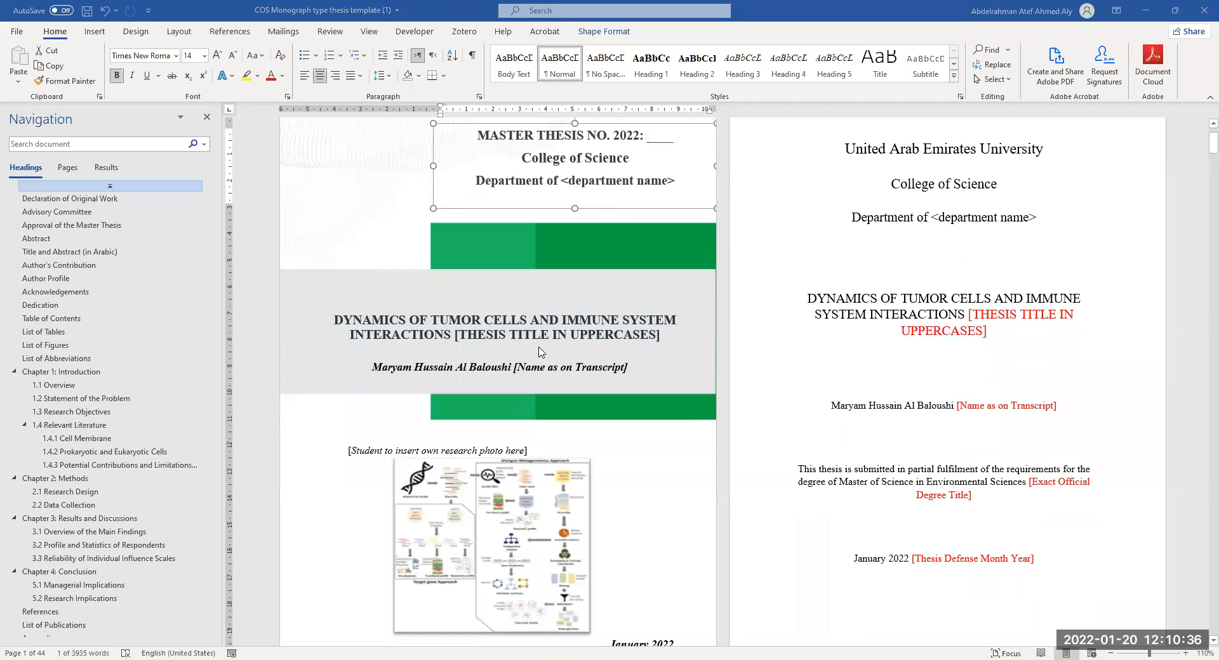
# Step: Highlight the two-line thesis title on the cover page, followed by the author name line below it
pyautogui.click(674, 335)
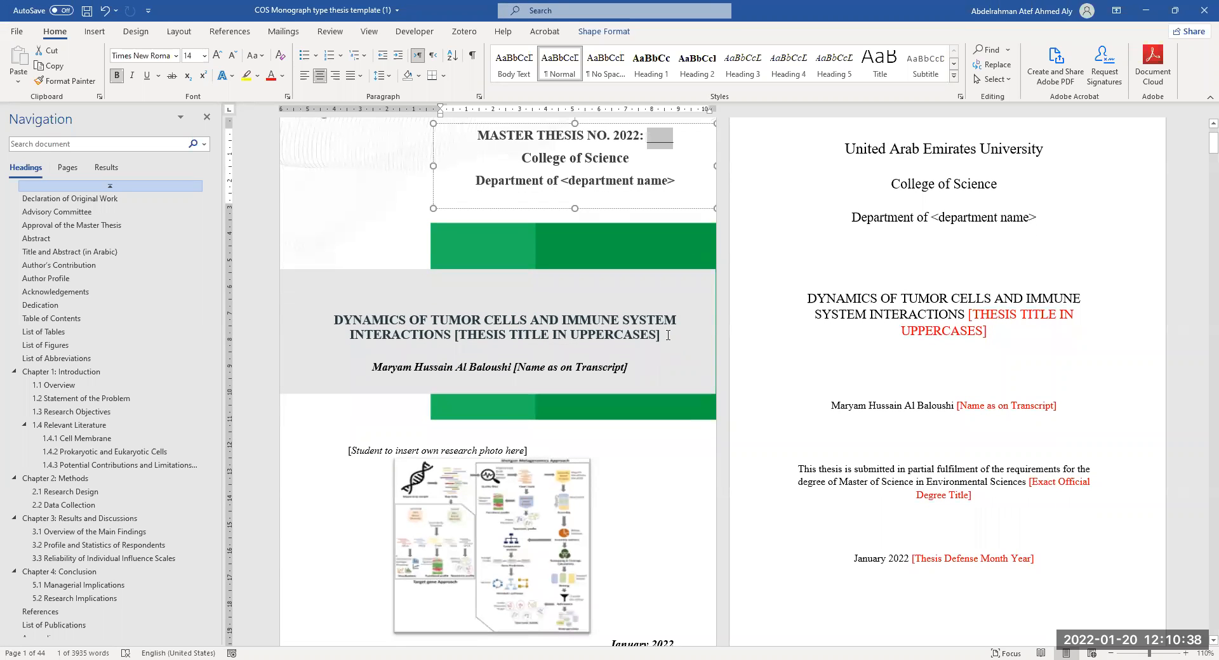
pyautogui.moveTo(668, 335); pyautogui.dragTo(328, 321)
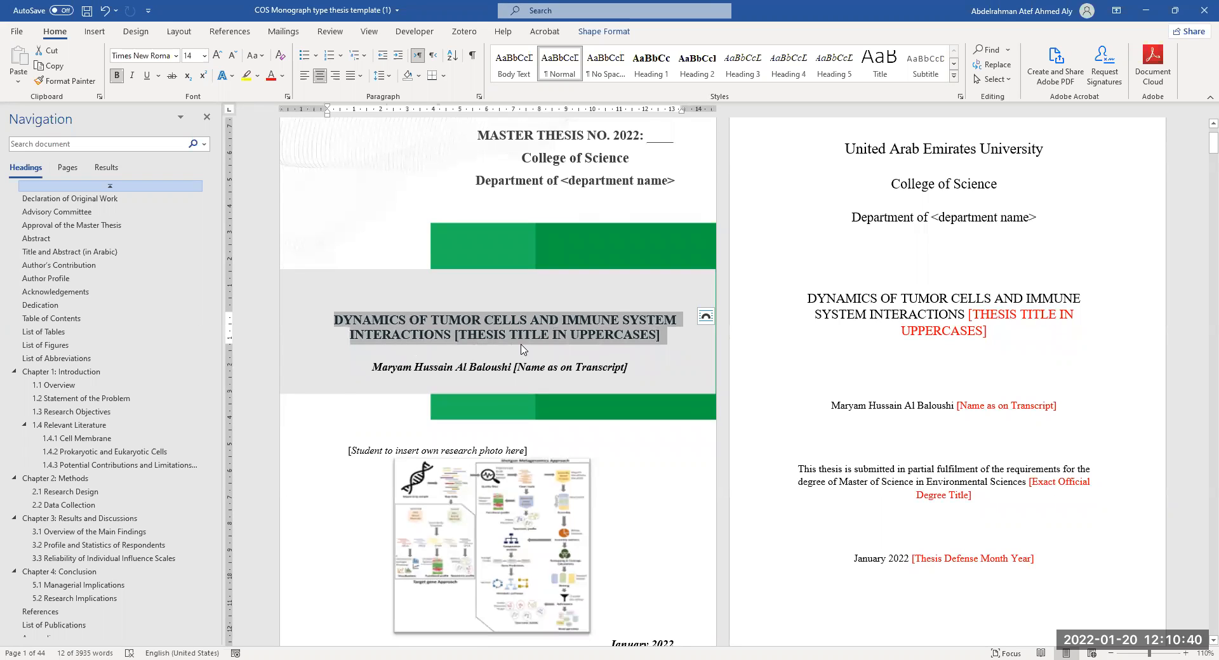
pyautogui.scroll(1, 559, 374)
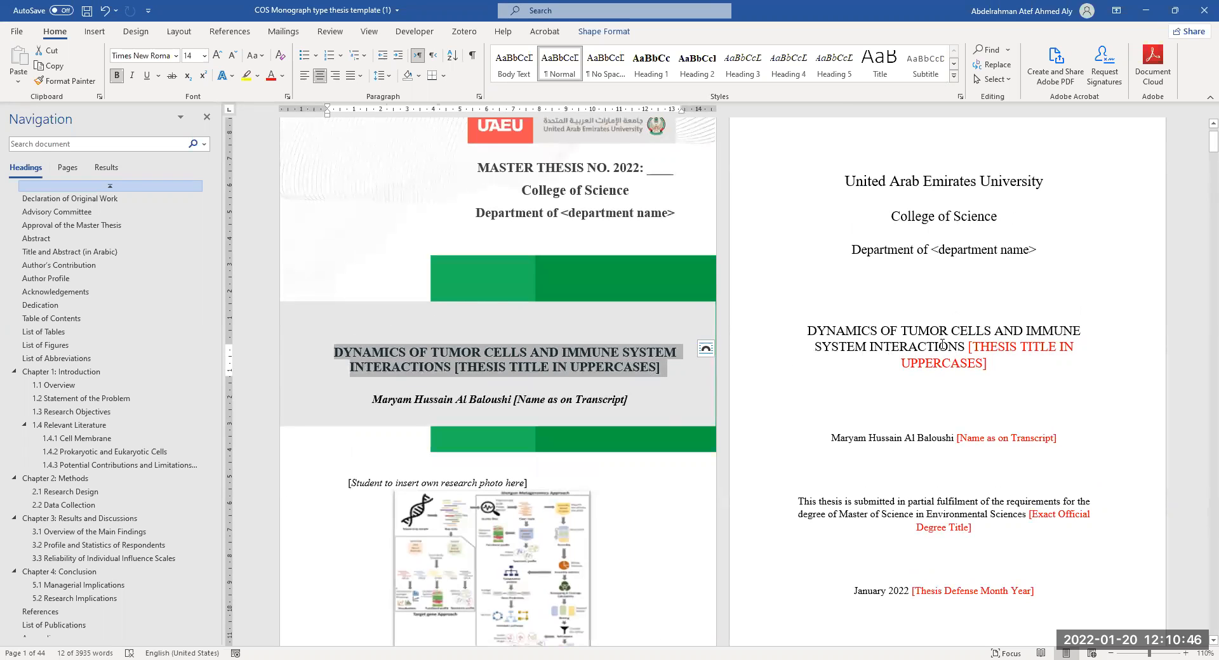
pyautogui.scroll(-2, 640, 398)
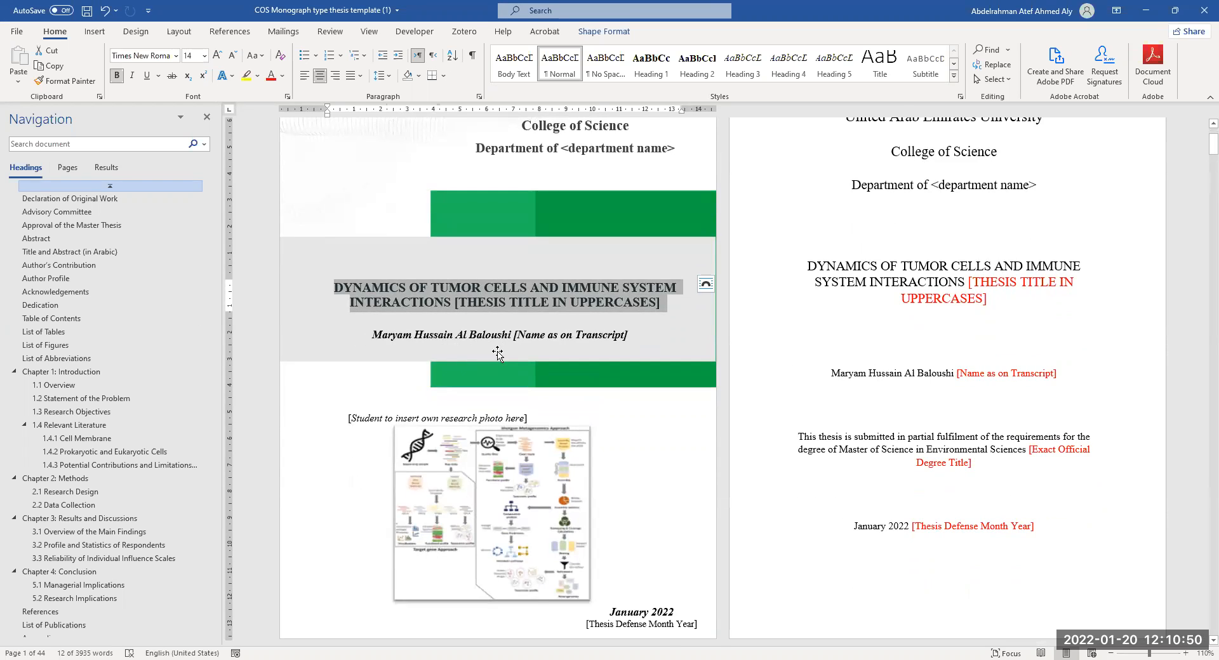
pyautogui.scroll(1, 435, 361)
pyautogui.moveTo(373, 369); pyautogui.dragTo(631, 374)
# Step: Review the cover image description and copyright page, and highlight the student's name in the Declaration of Original Work
pyautogui.scroll(-10, 631, 374)
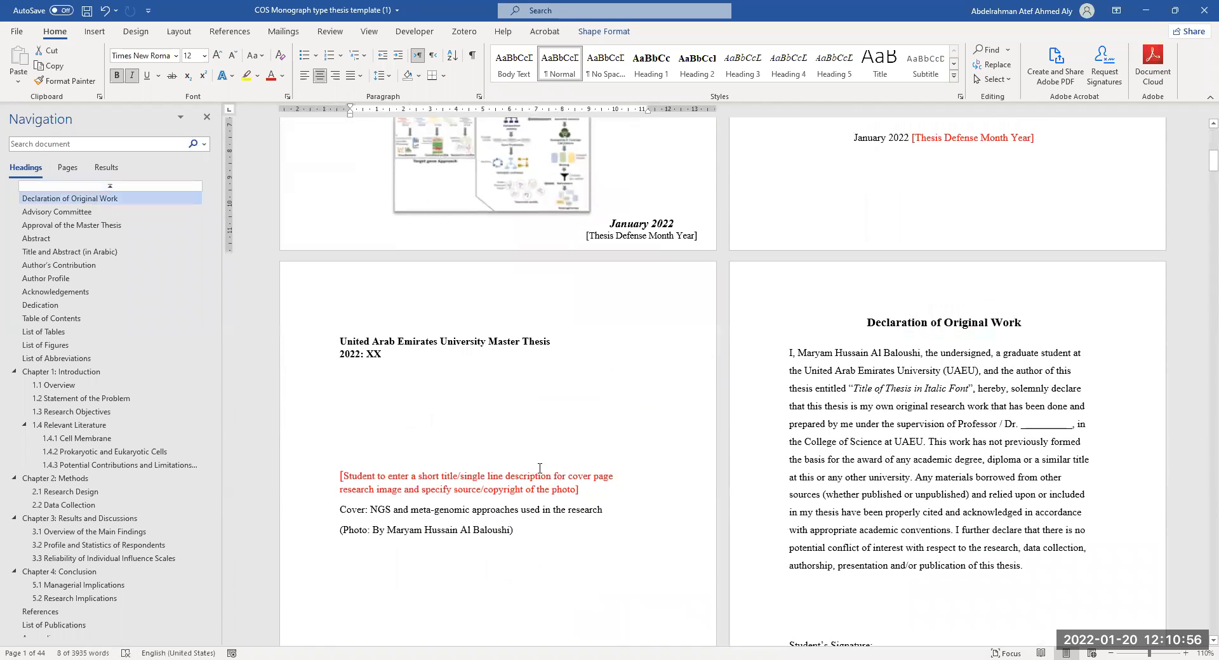
pyautogui.scroll(-3, 713, 476)
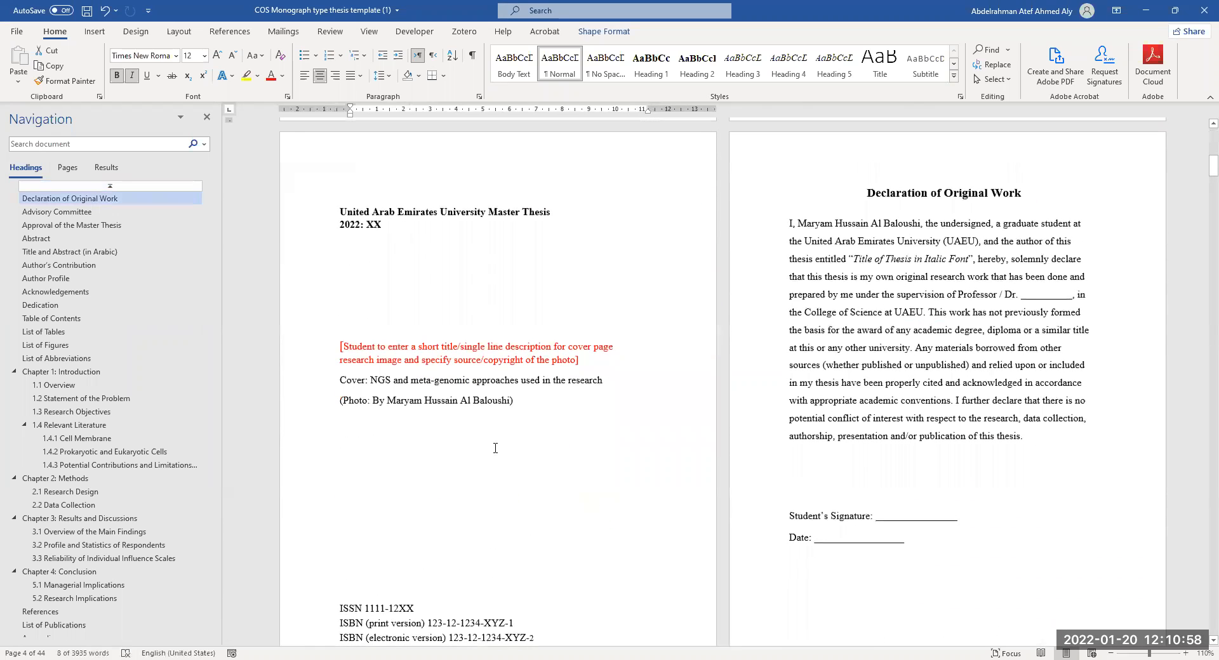
pyautogui.scroll(-1, 495, 448)
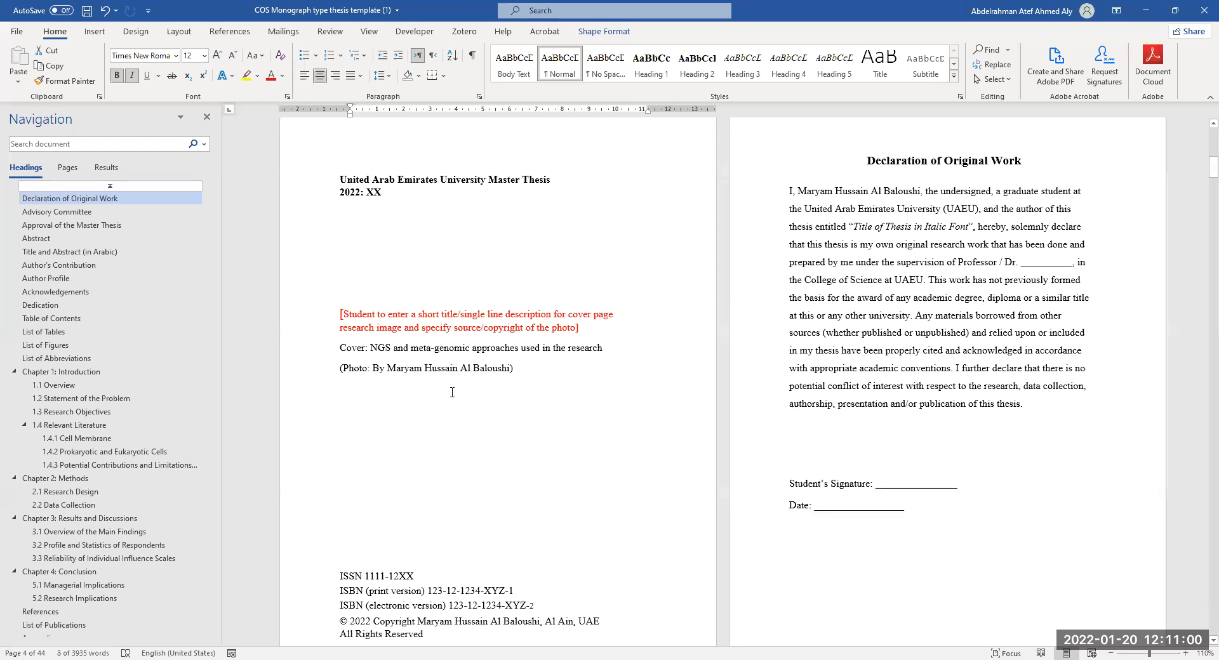
pyautogui.scroll(1, 404, 404)
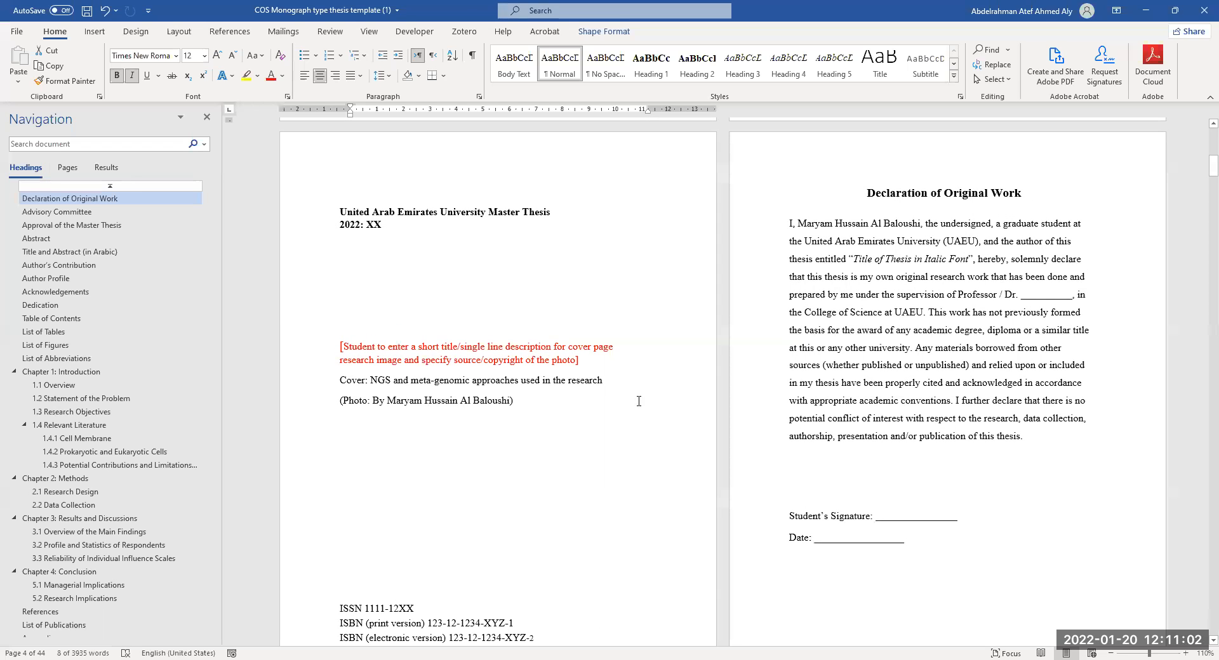
pyautogui.scroll(4, 852, 368)
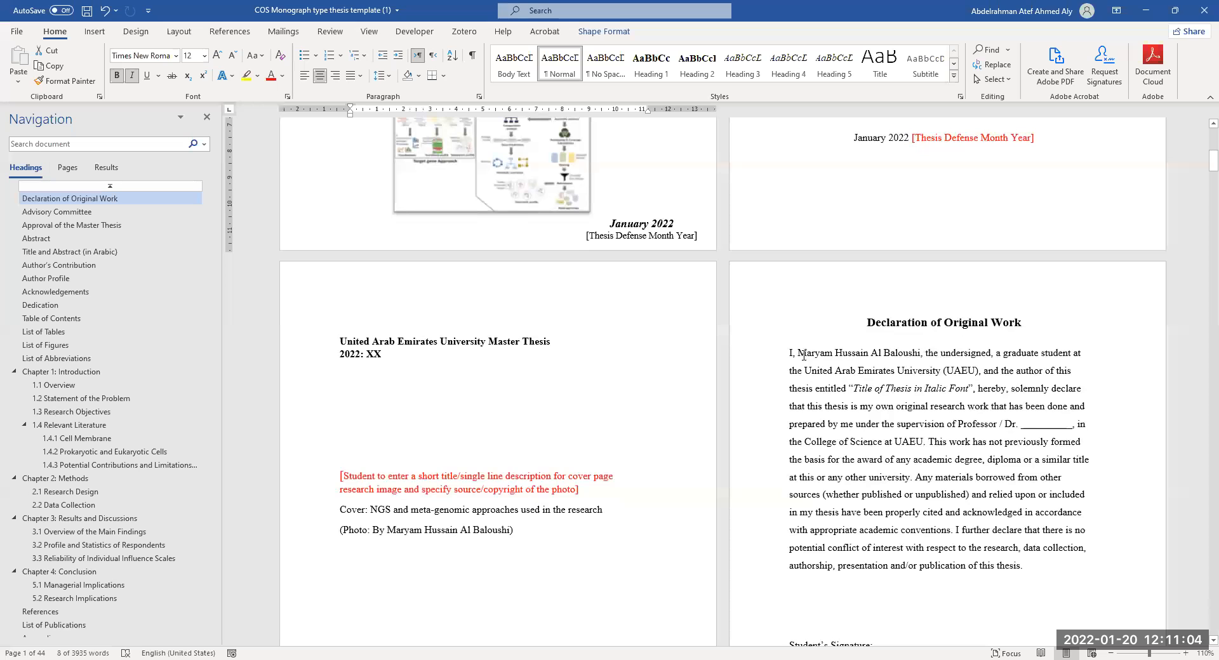
pyautogui.moveTo(811, 353); pyautogui.dragTo(922, 351)
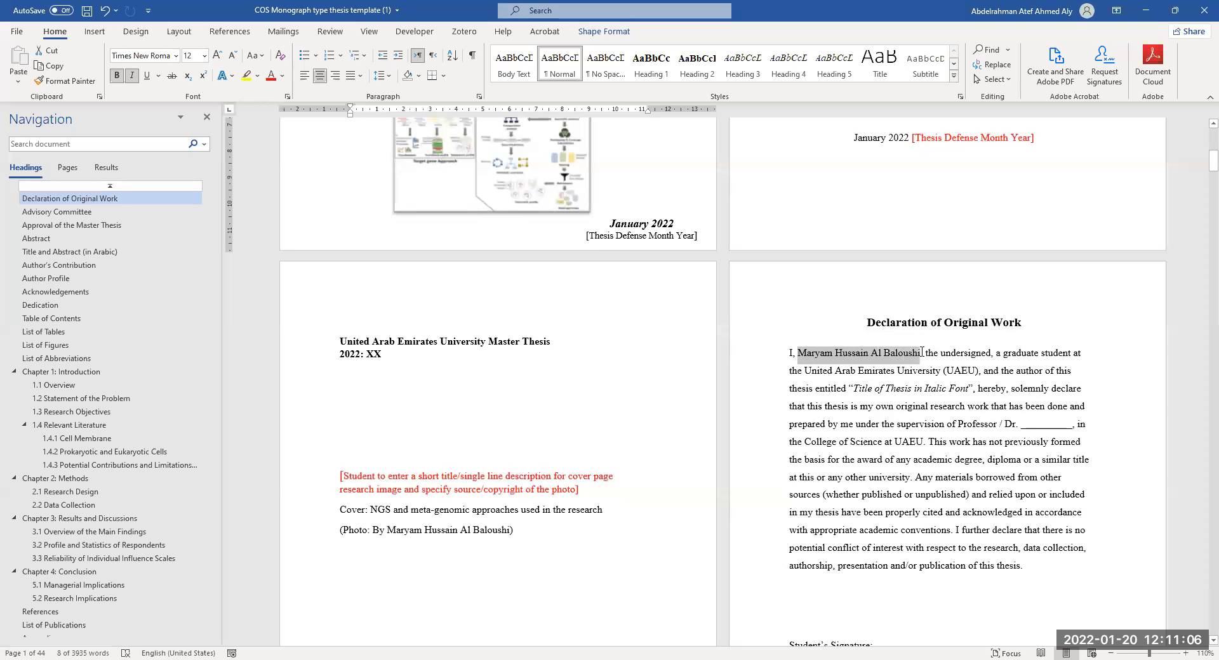
# Step: Return to the cover page and highlight the bracketed instructions "[THESIS TITLE IN UPPERCASES]" and "[Name as on Transcript]"
pyautogui.scroll(10, 430, 283)
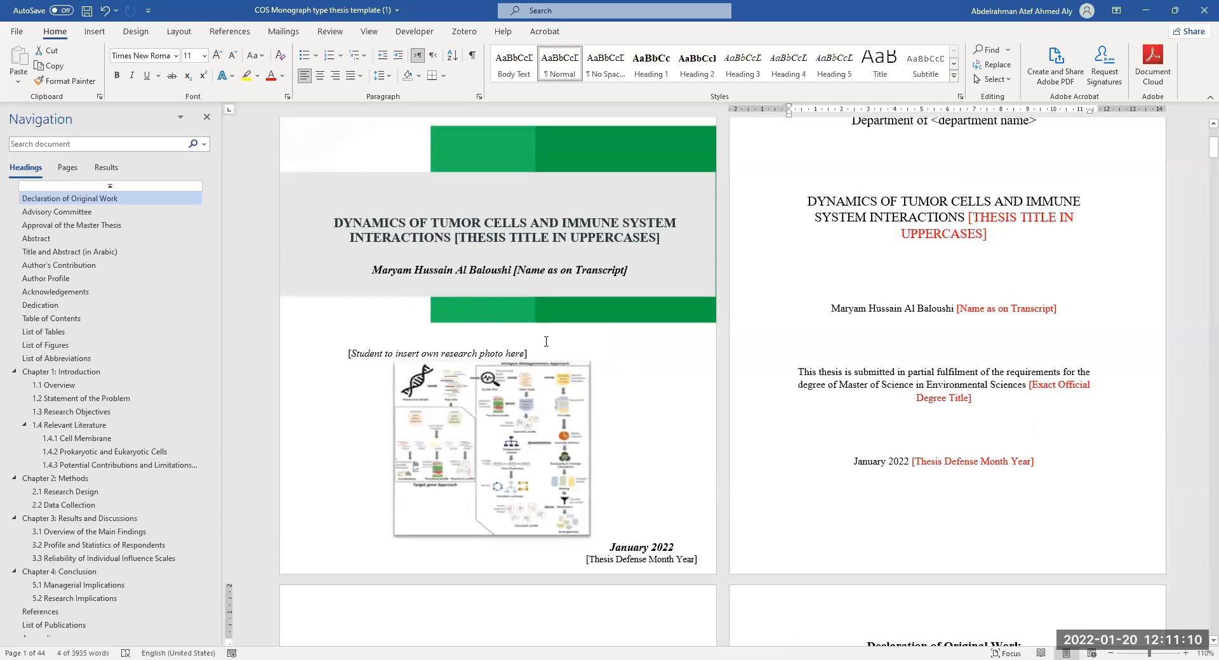
pyautogui.scroll(-1, 545, 371)
pyautogui.scroll(-1, 545, 371)
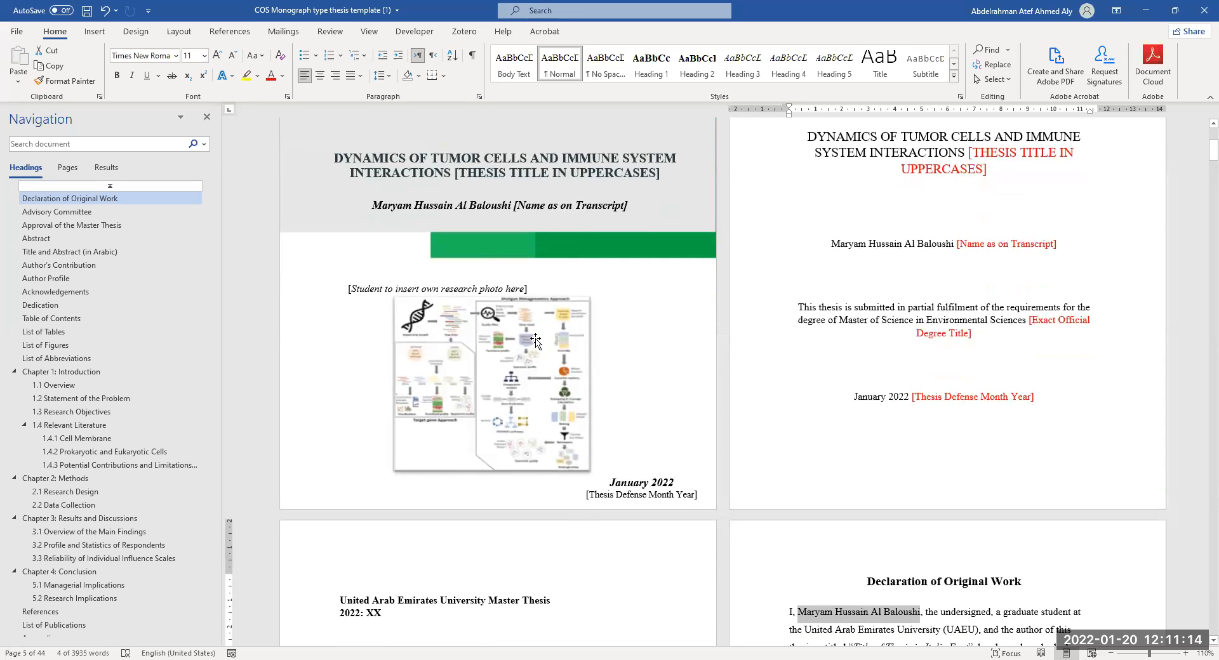
pyautogui.scroll(1, 555, 377)
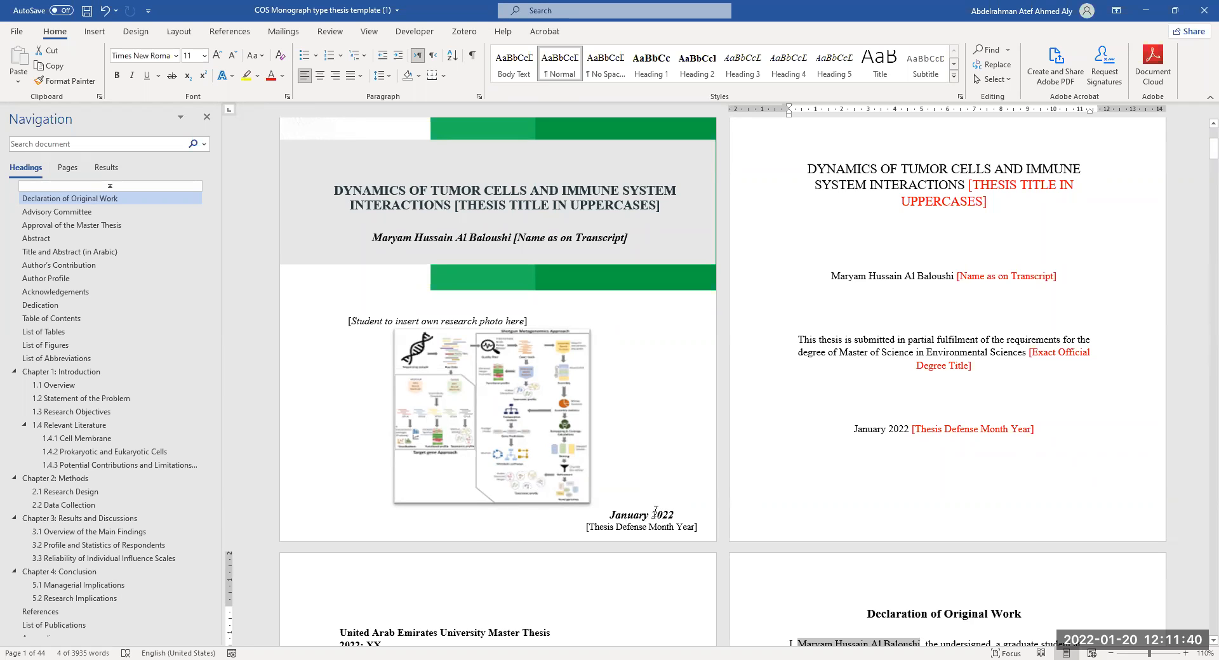
pyautogui.scroll(1, 619, 265)
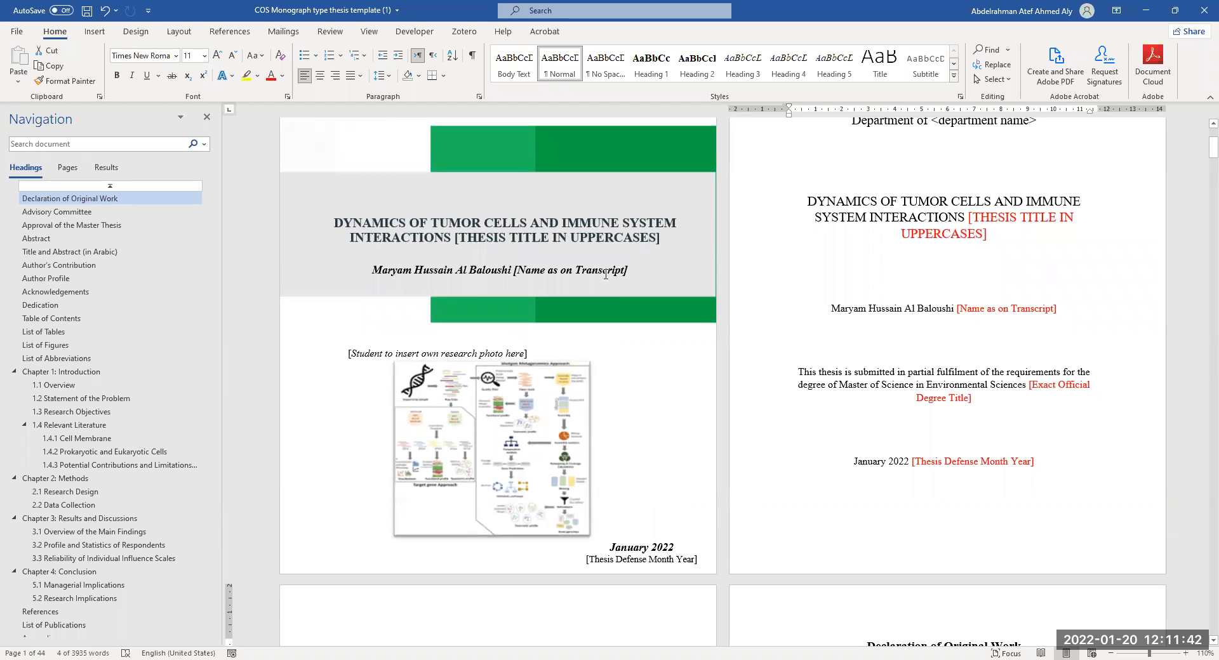
pyautogui.moveTo(605, 274); pyautogui.dragTo(517, 271)
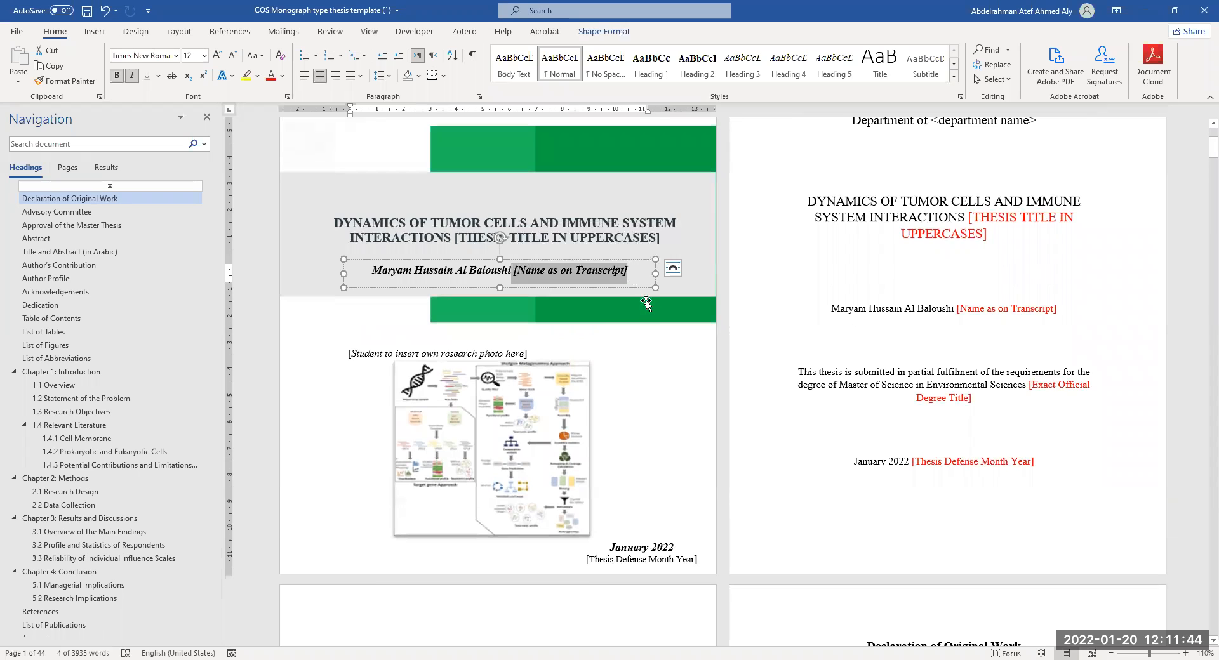
pyautogui.moveTo(660, 238); pyautogui.dragTo(453, 236)
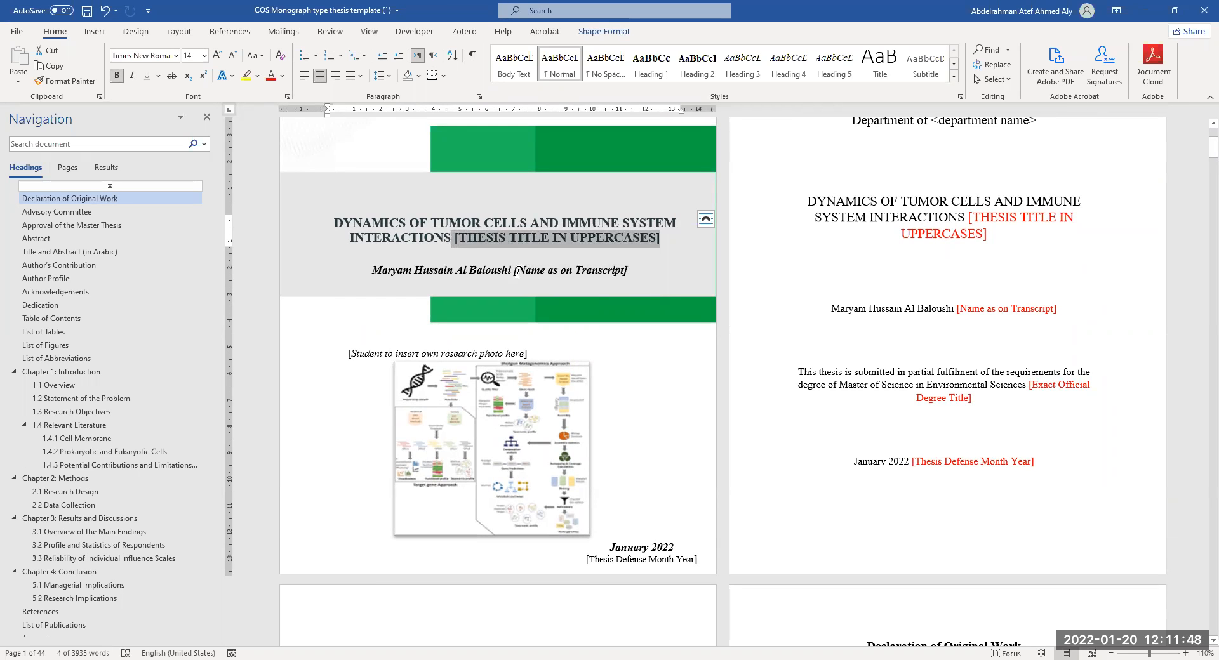
pyautogui.moveTo(512, 271); pyautogui.dragTo(628, 272)
pyautogui.scroll(-1, 650, 425)
pyautogui.scroll(4, 987, 373)
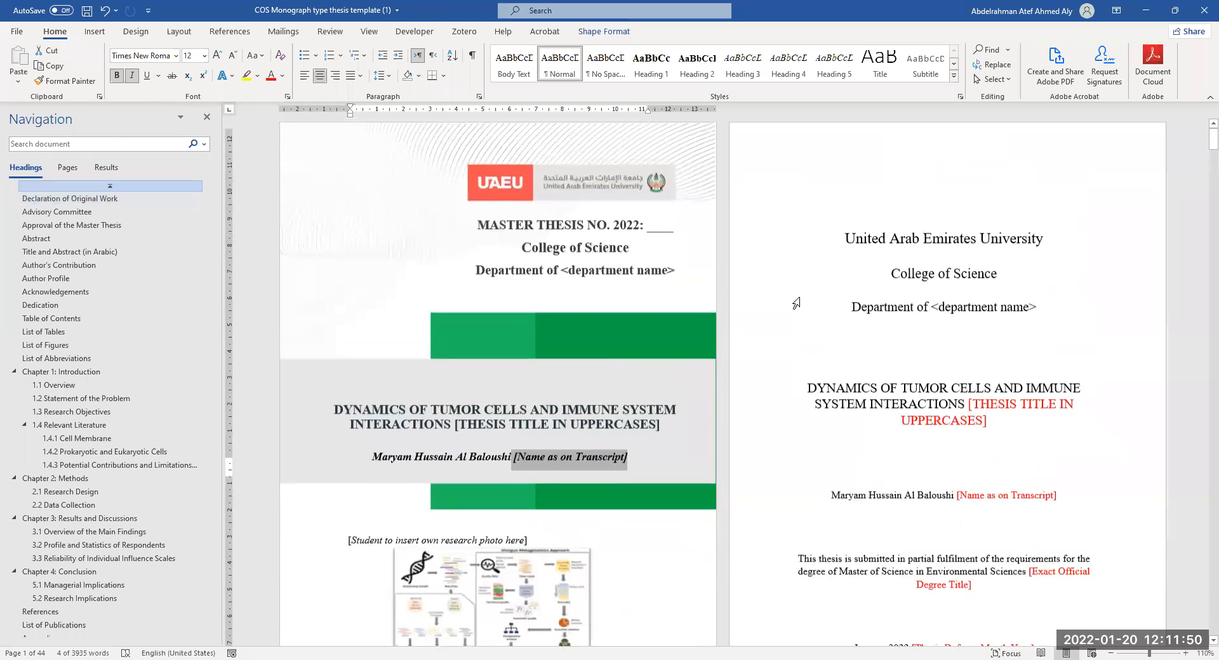
pyautogui.scroll(-4, 940, 216)
pyautogui.scroll(3, 945, 267)
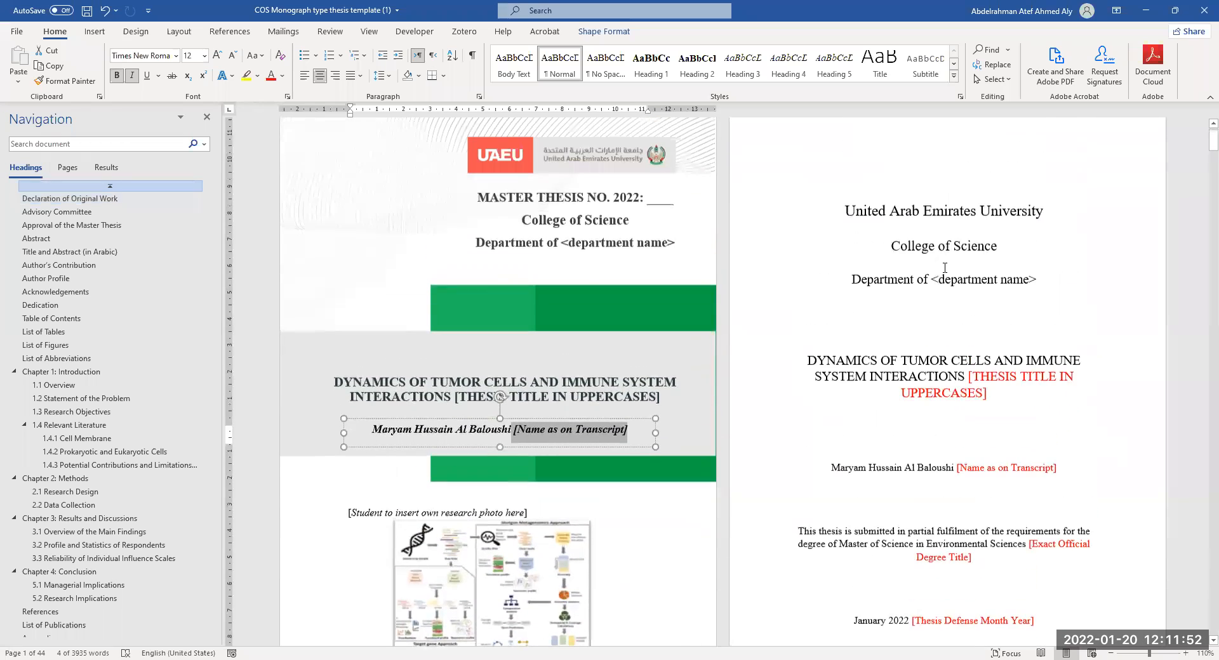
# Step: Review the inner title page's college, department and title lines, and highlight "Science in" in the degree statement
pyautogui.click(908, 220)
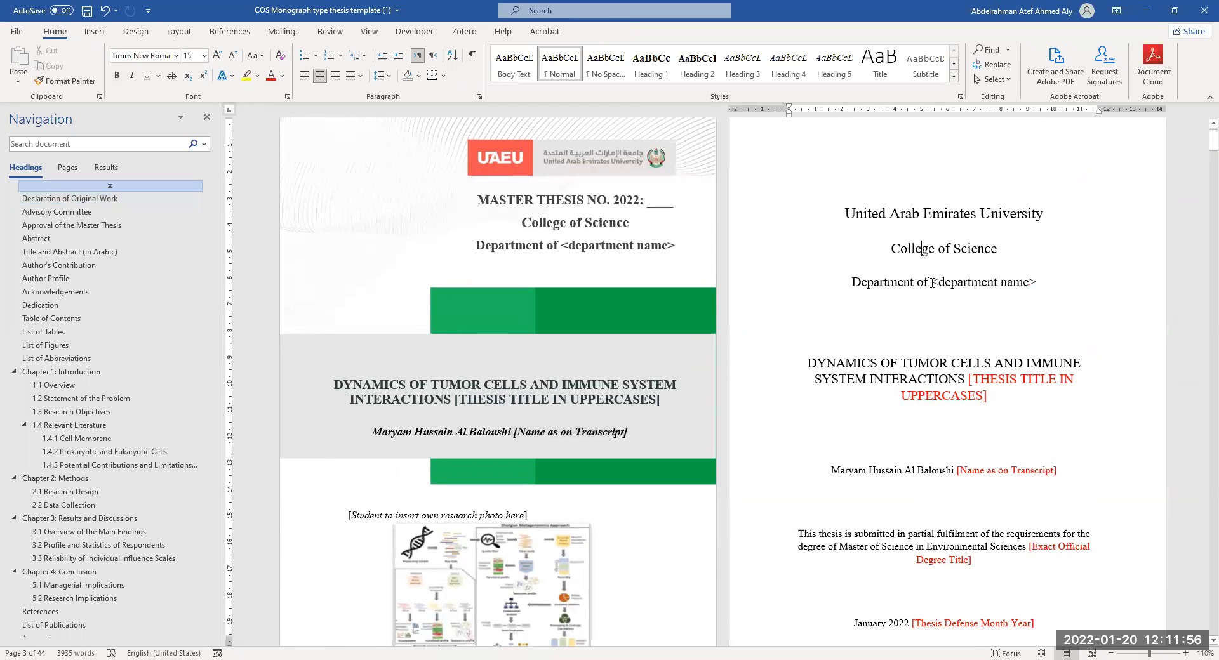
pyautogui.scroll(-2, 896, 271)
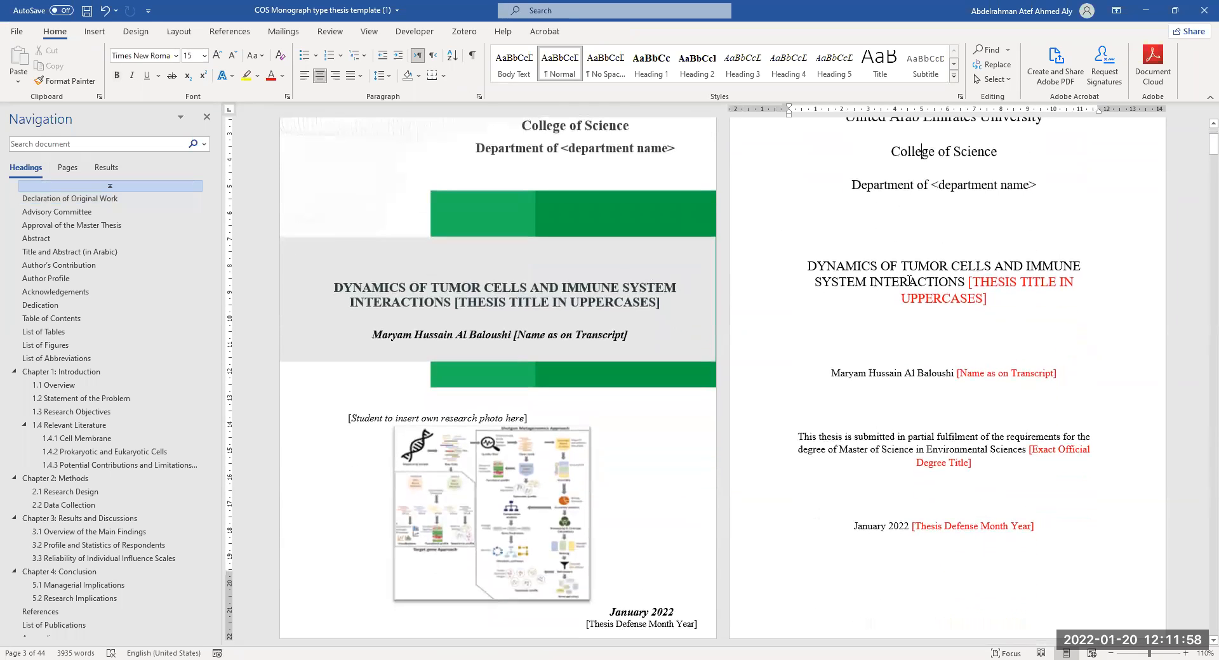
pyautogui.scroll(-2, 928, 363)
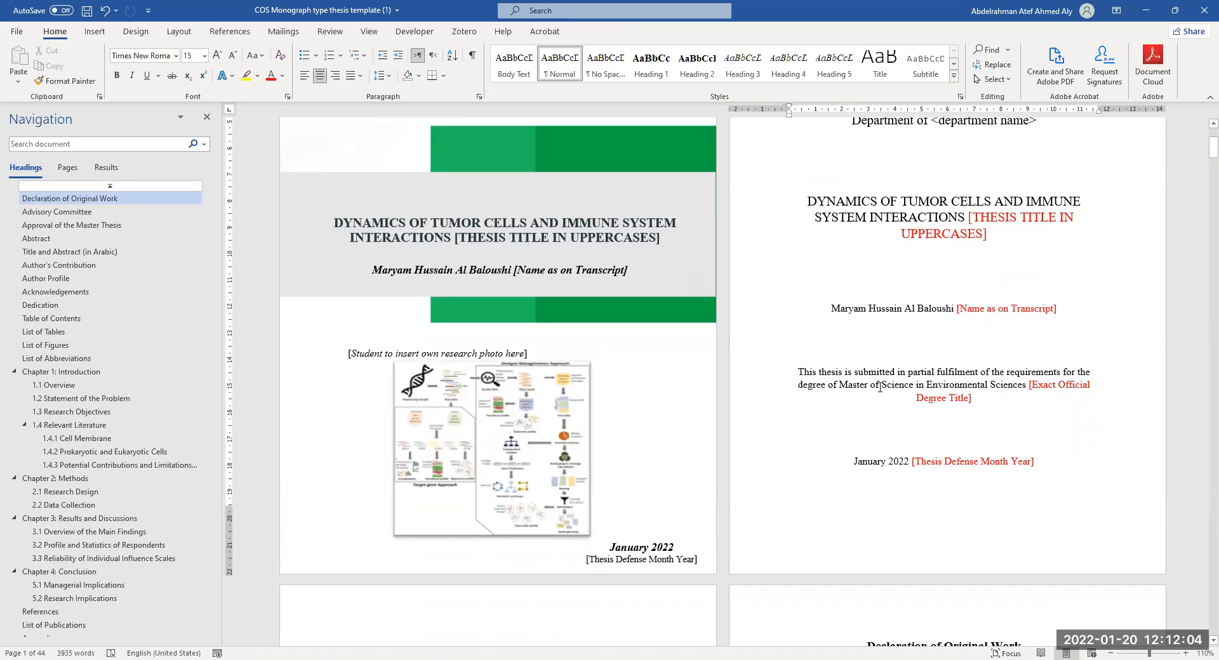
pyautogui.moveTo(880, 388); pyautogui.dragTo(924, 389)
pyautogui.moveTo(924, 389); pyautogui.dragTo(924, 389)
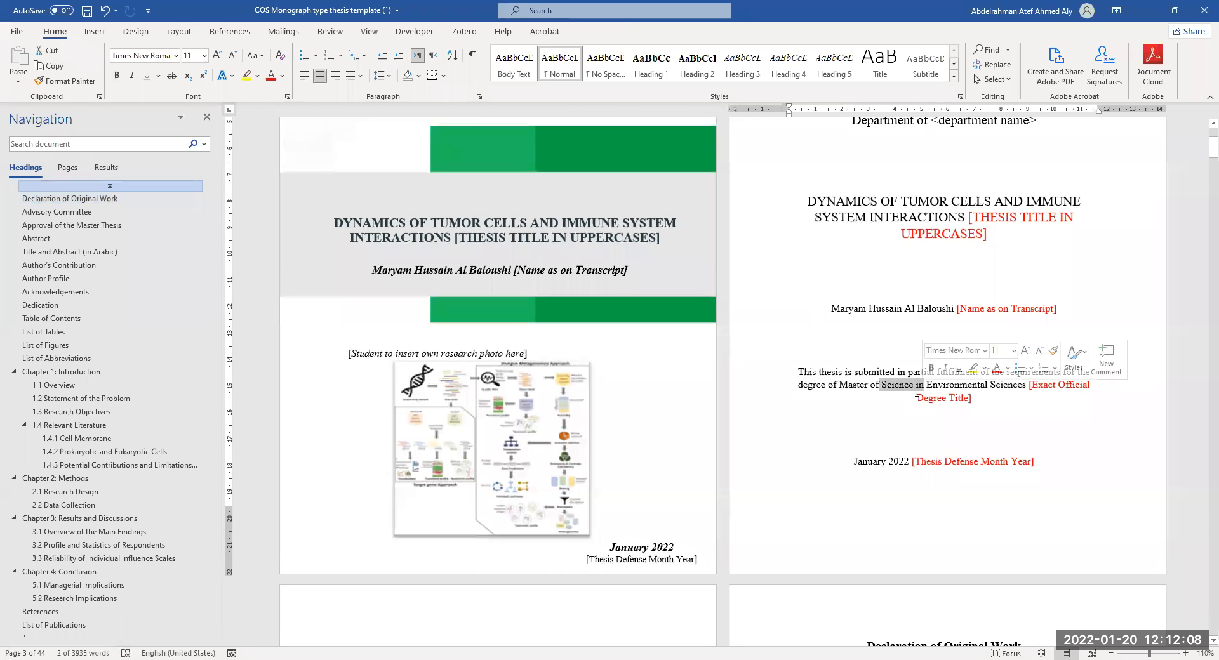
pyautogui.scroll(-2, 979, 413)
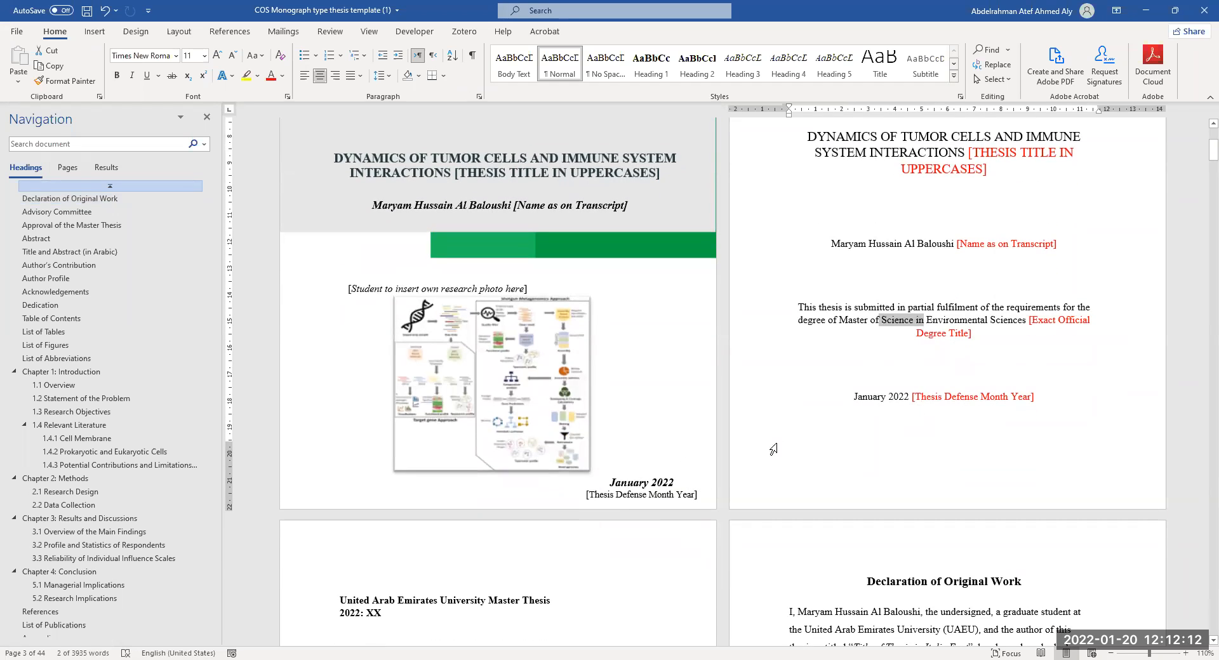
# Step: Look through the preliminary pages from the inner title page to the Advisory Committee and approval pages, and return to the title page
pyautogui.scroll(7, 786, 414)
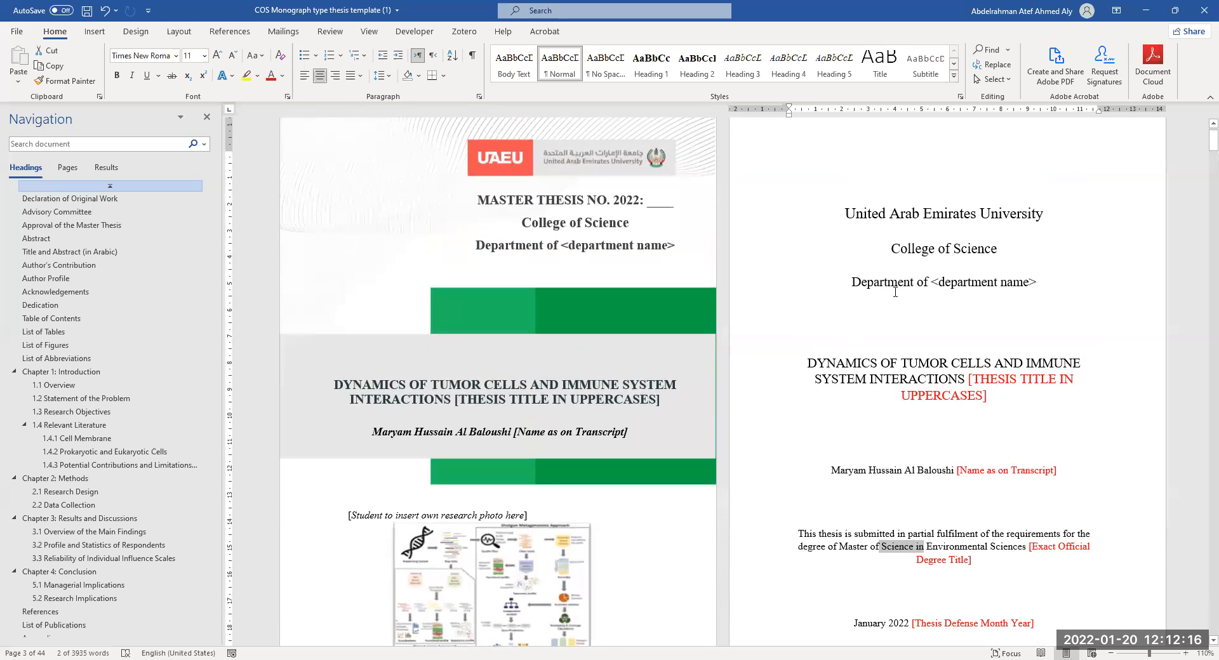
pyautogui.click(858, 286)
pyautogui.scroll(-20, 861, 298)
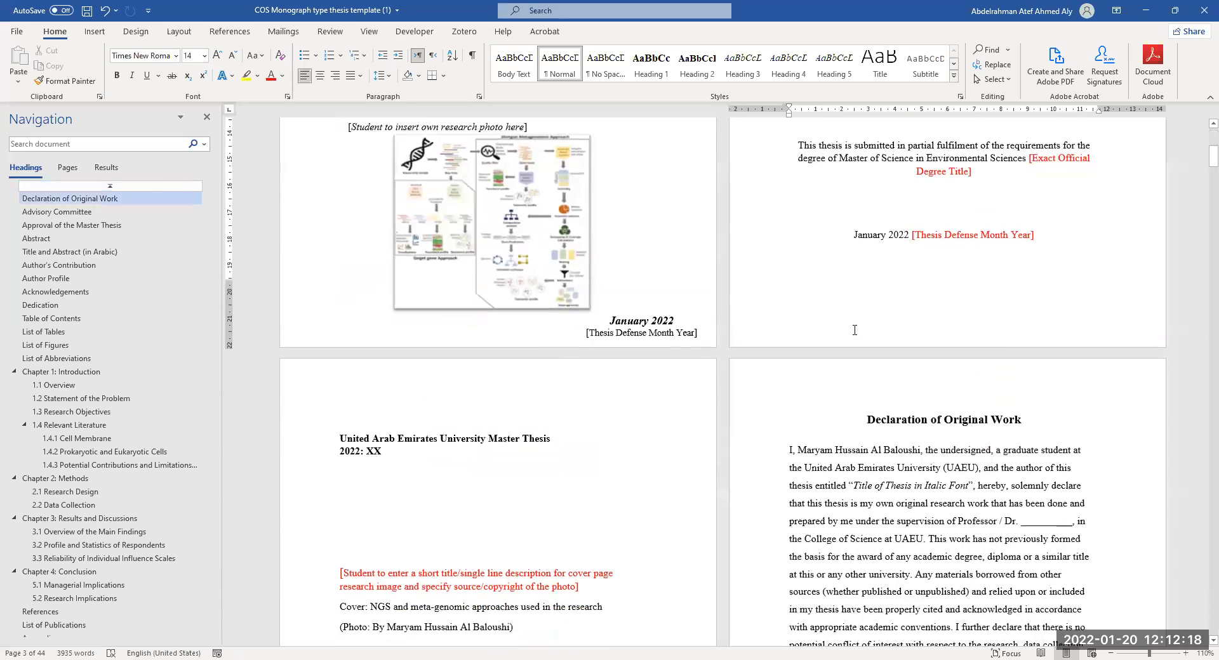
pyautogui.scroll(-8, 855, 330)
pyautogui.scroll(5, 819, 317)
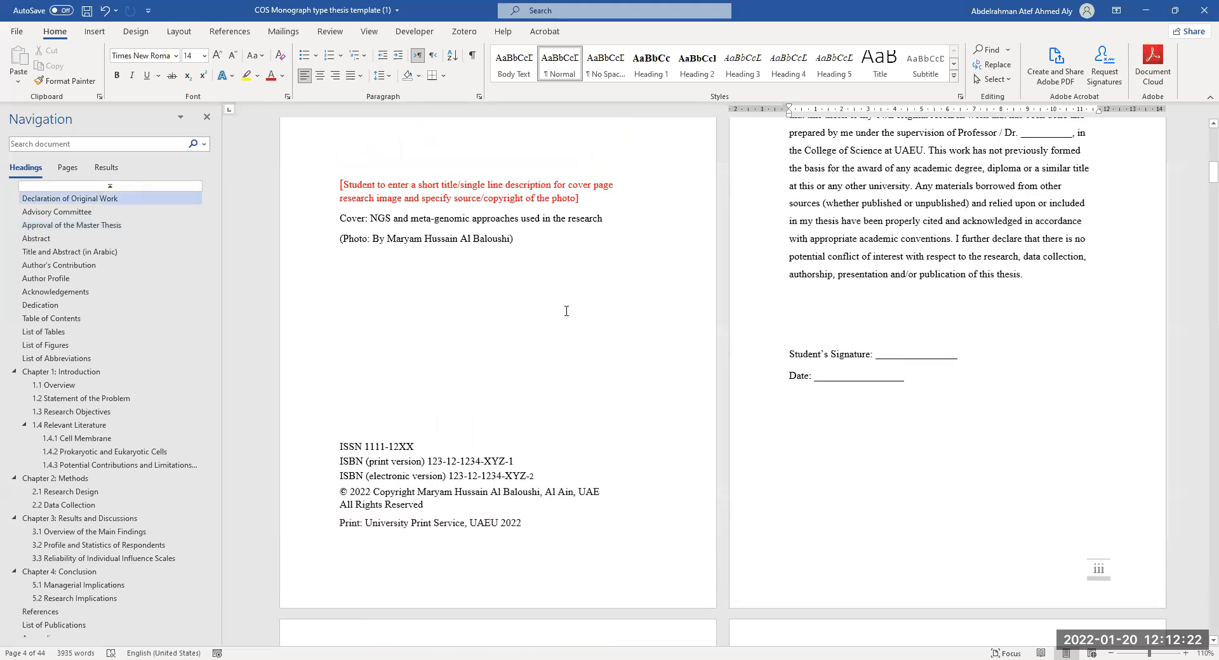
pyautogui.scroll(-6, 751, 318)
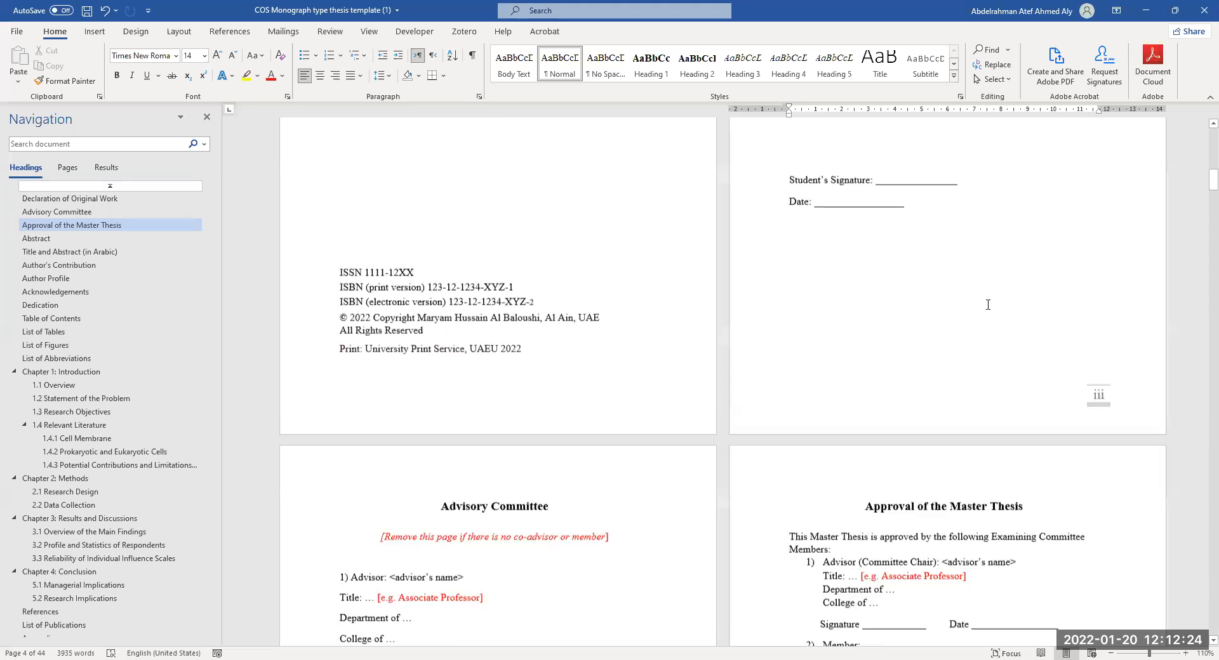
pyautogui.scroll(20, 988, 305)
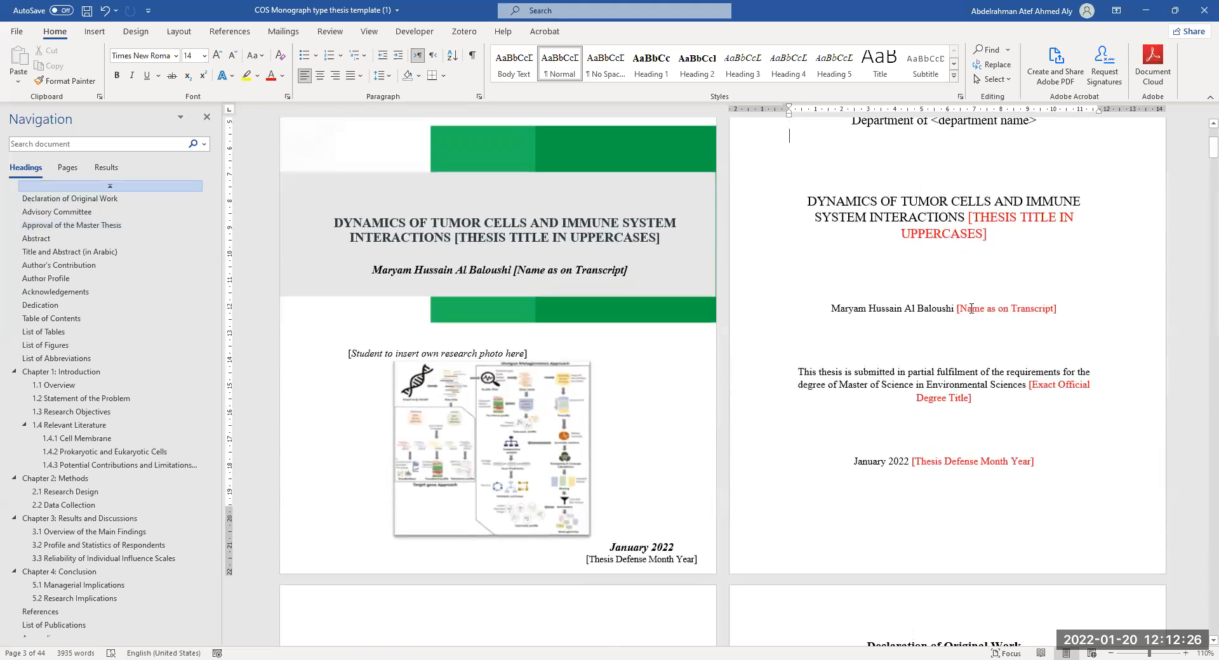
pyautogui.scroll(3, 972, 309)
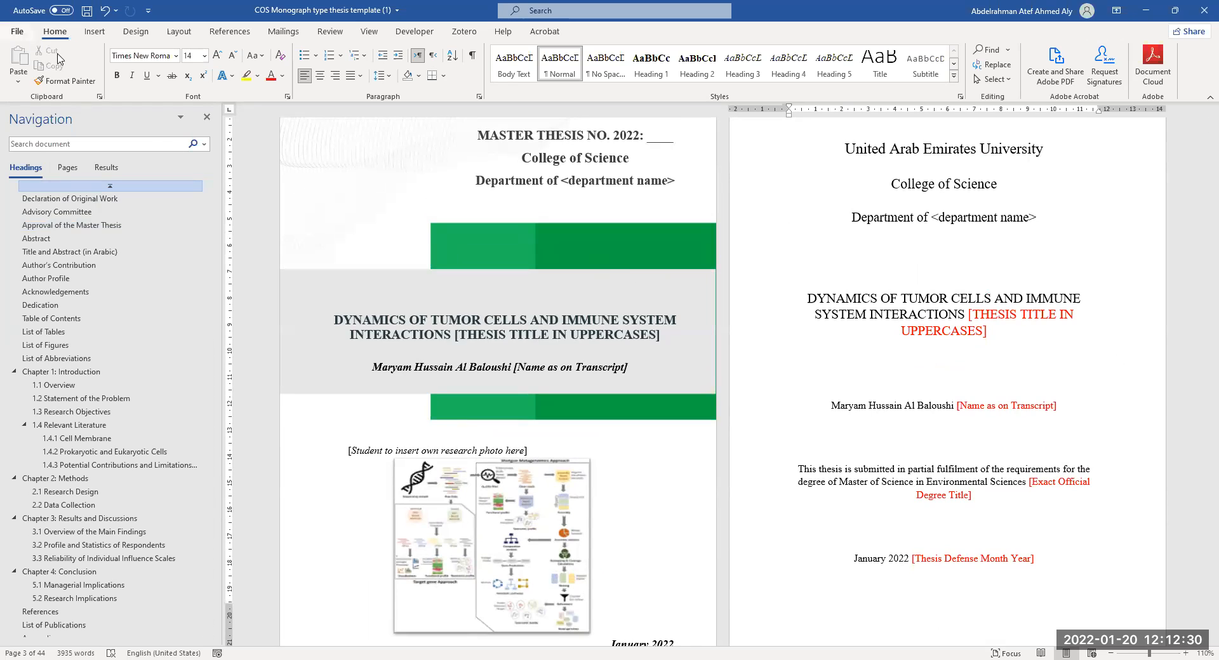
# Step: Inspect the current section's margins in the Page Setup dialog and close it without changing anything
pyautogui.click(177, 33)
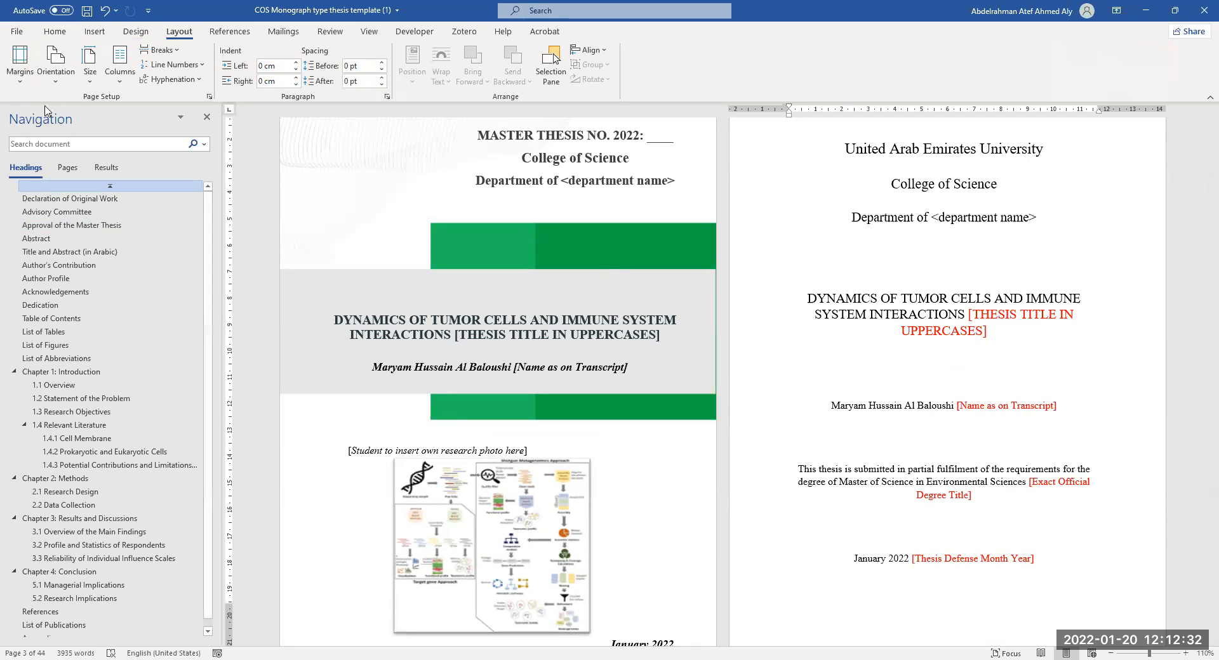
pyautogui.click(21, 70)
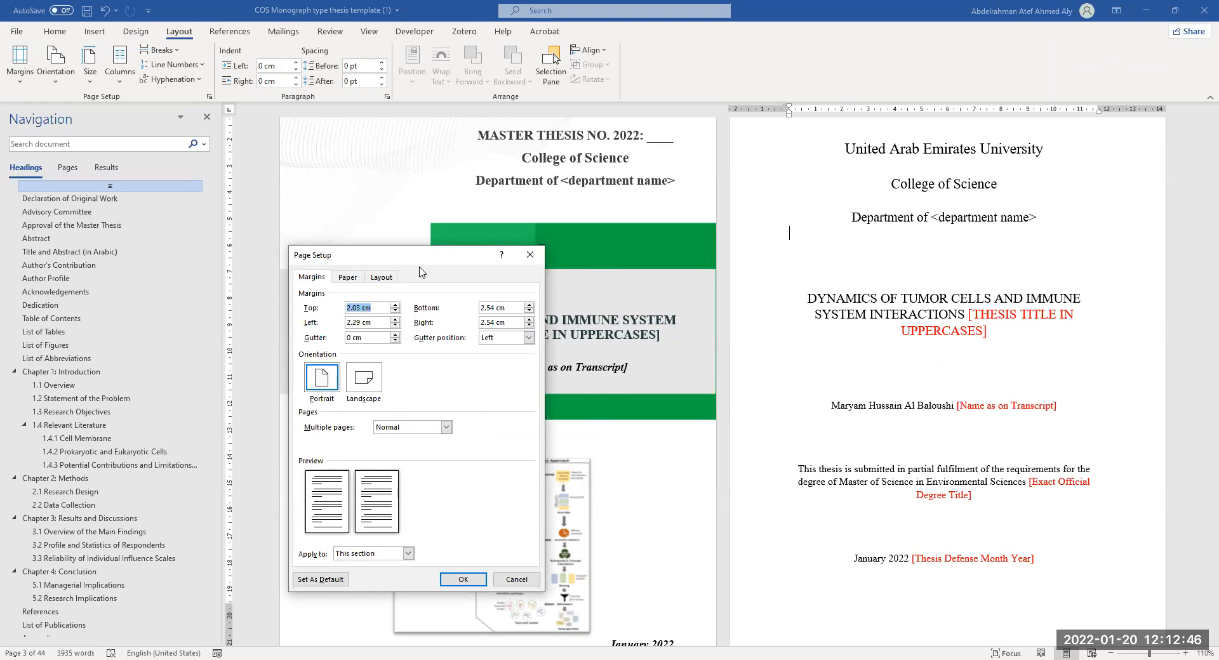
pyautogui.moveTo(419, 269); pyautogui.dragTo(460, 280)
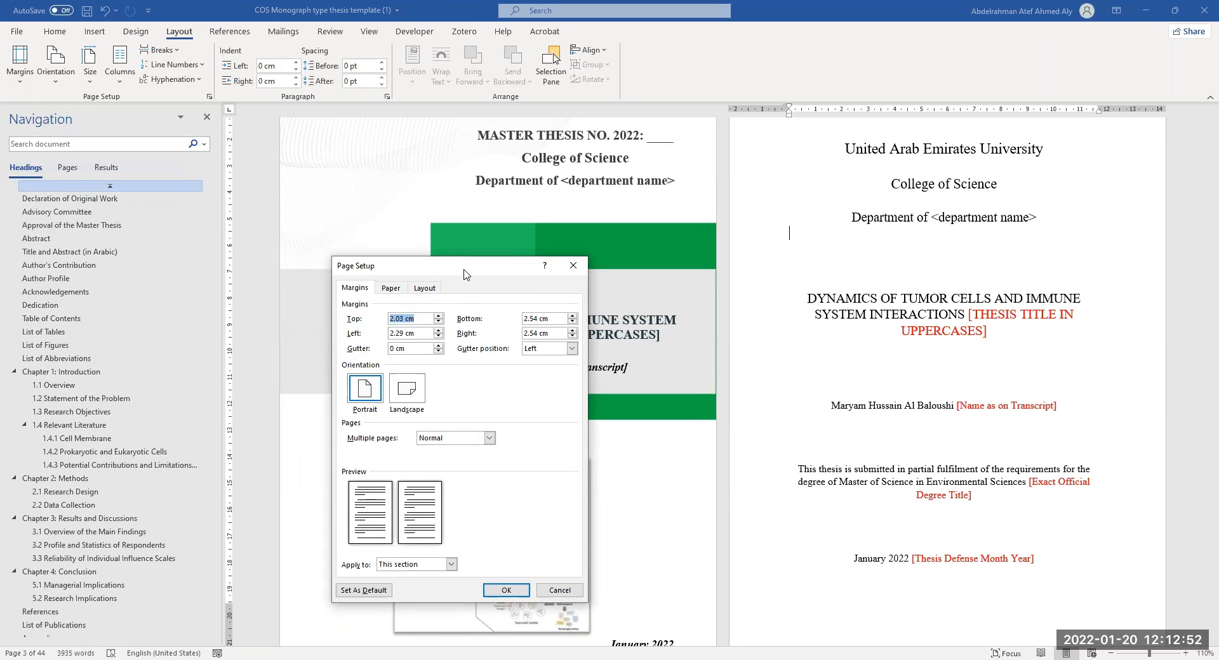
pyautogui.moveTo(463, 274); pyautogui.dragTo(440, 243)
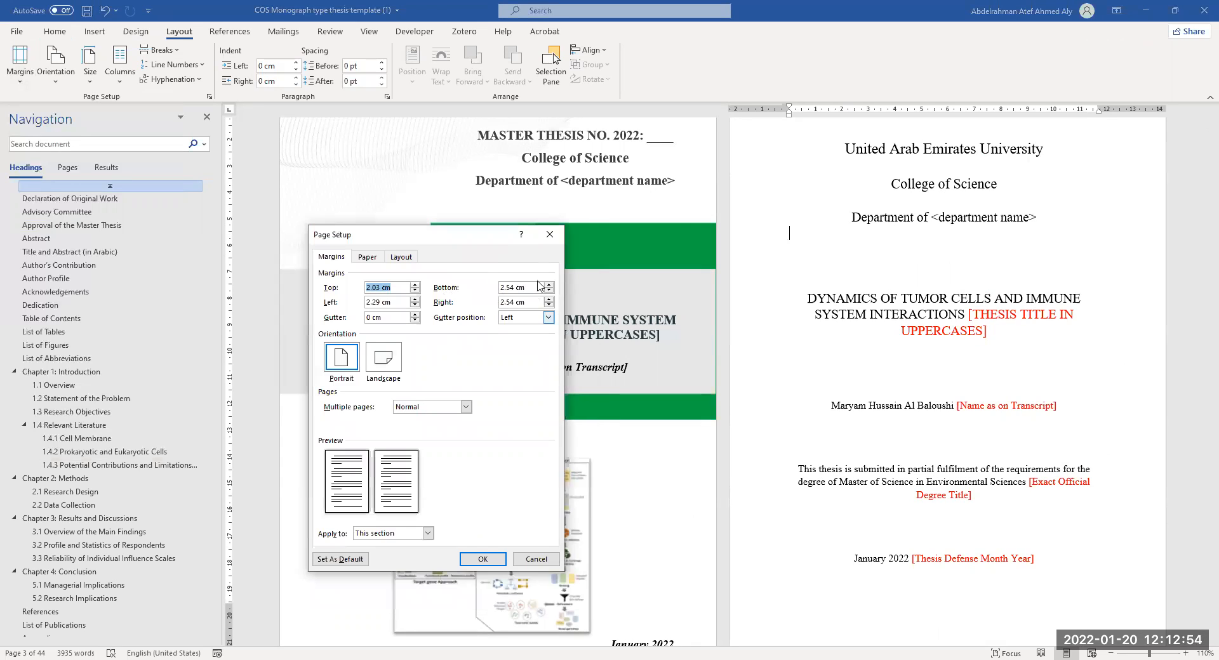
pyautogui.click(549, 235)
# Step: Examine the cover image description and photo credit, along with the ISSN, ISBN, copyright and print details on the copyright page
pyautogui.scroll(-4, 1012, 455)
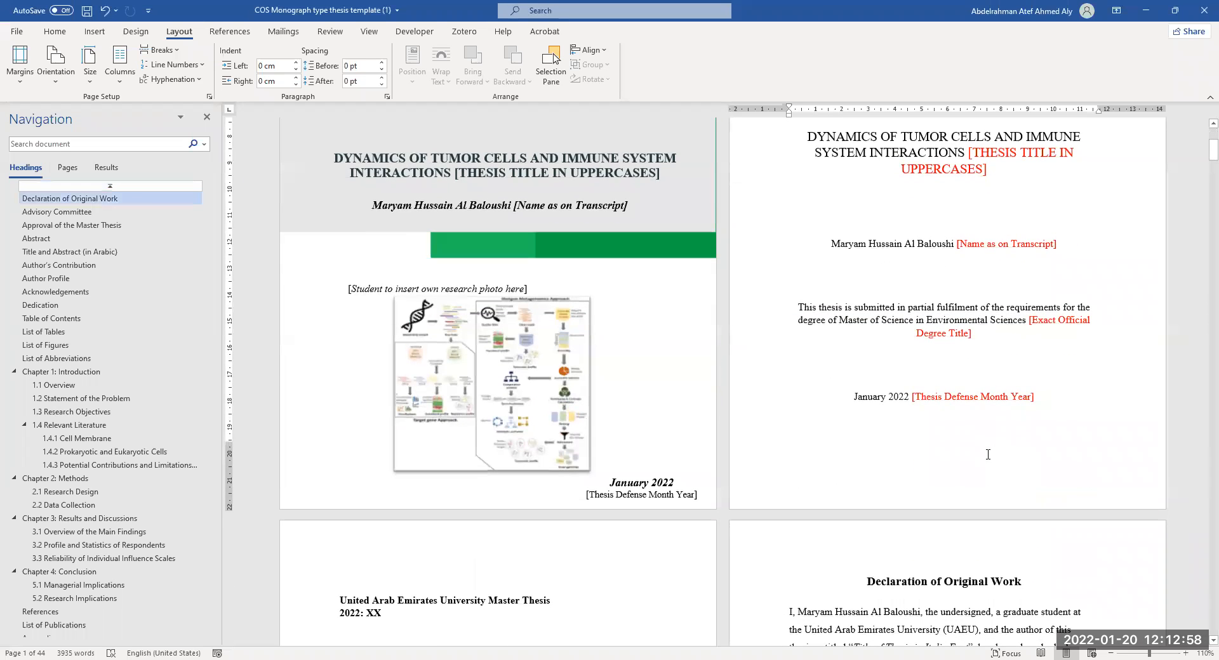
pyautogui.scroll(-2, 983, 451)
pyautogui.scroll(2, 982, 452)
pyautogui.scroll(-1, 969, 415)
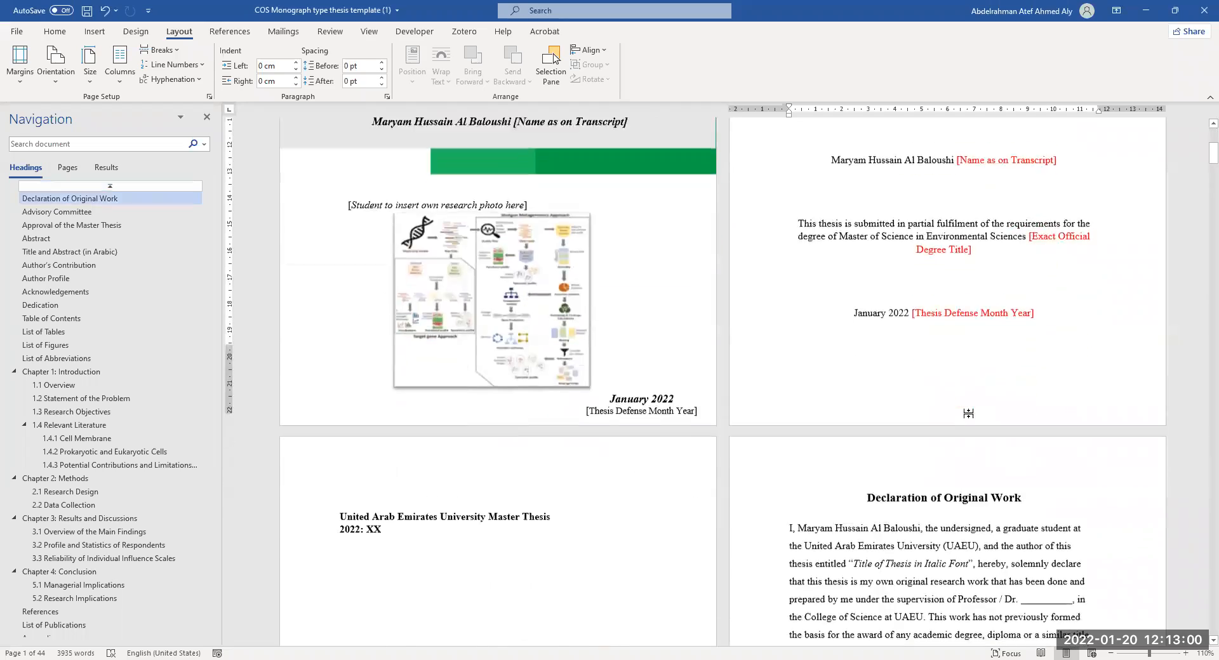
pyautogui.scroll(-4, 968, 414)
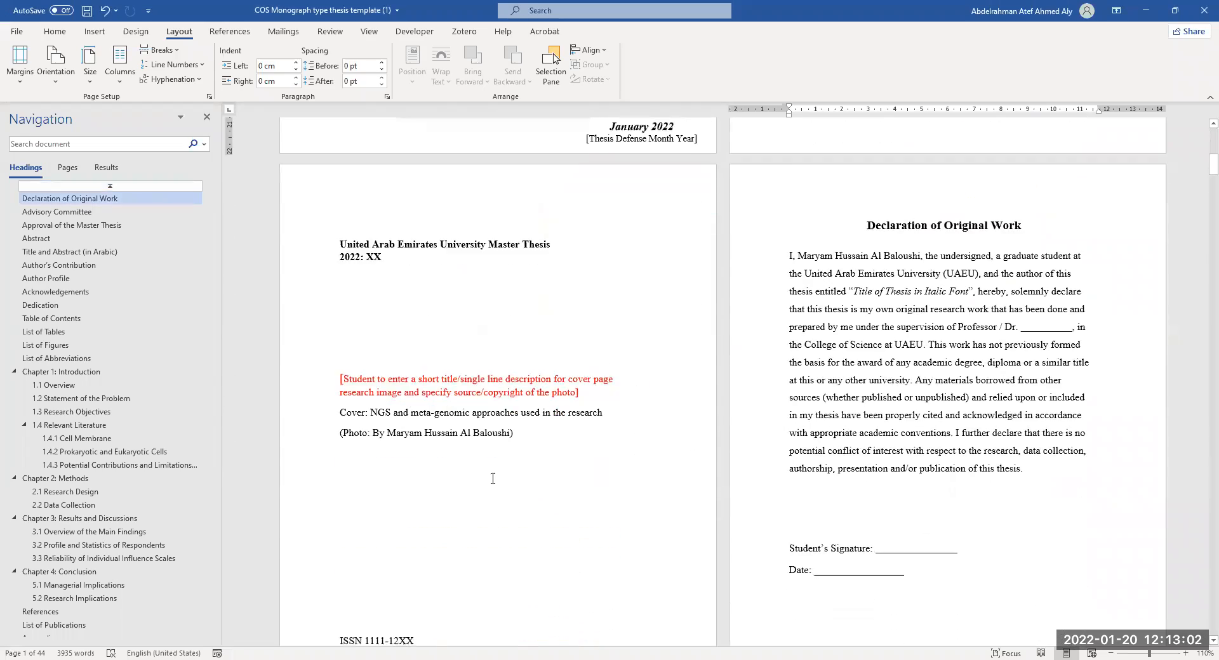
pyautogui.scroll(-1, 569, 321)
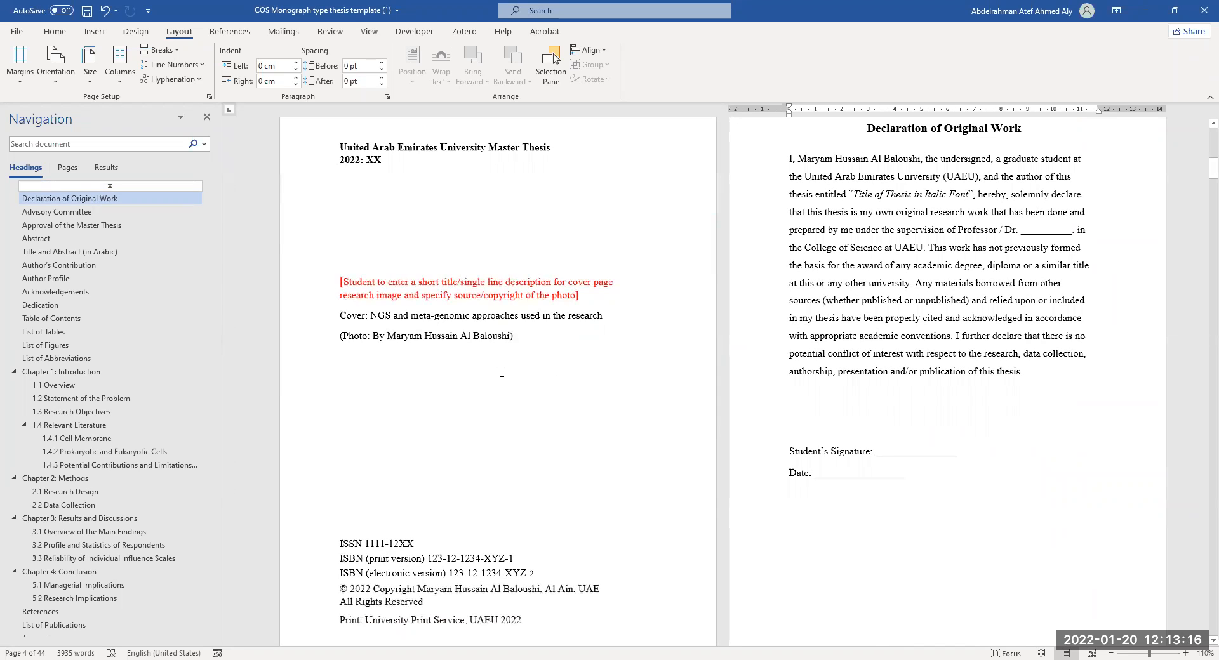
pyautogui.scroll(-2, 502, 331)
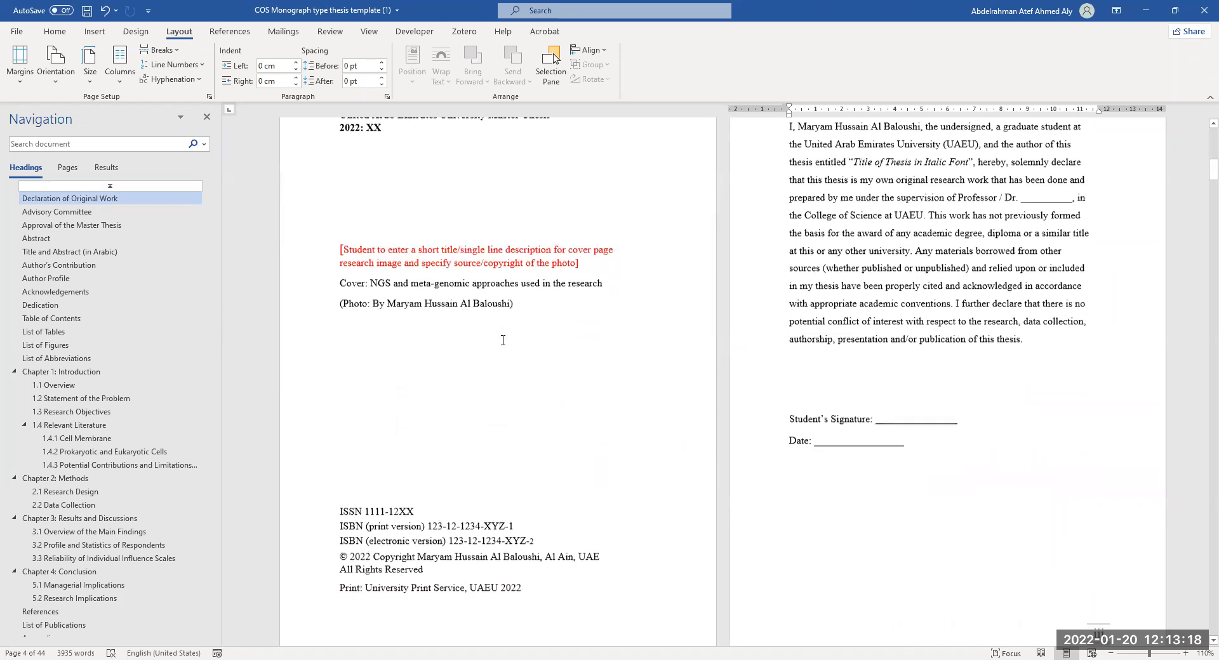
pyautogui.scroll(-1, 517, 381)
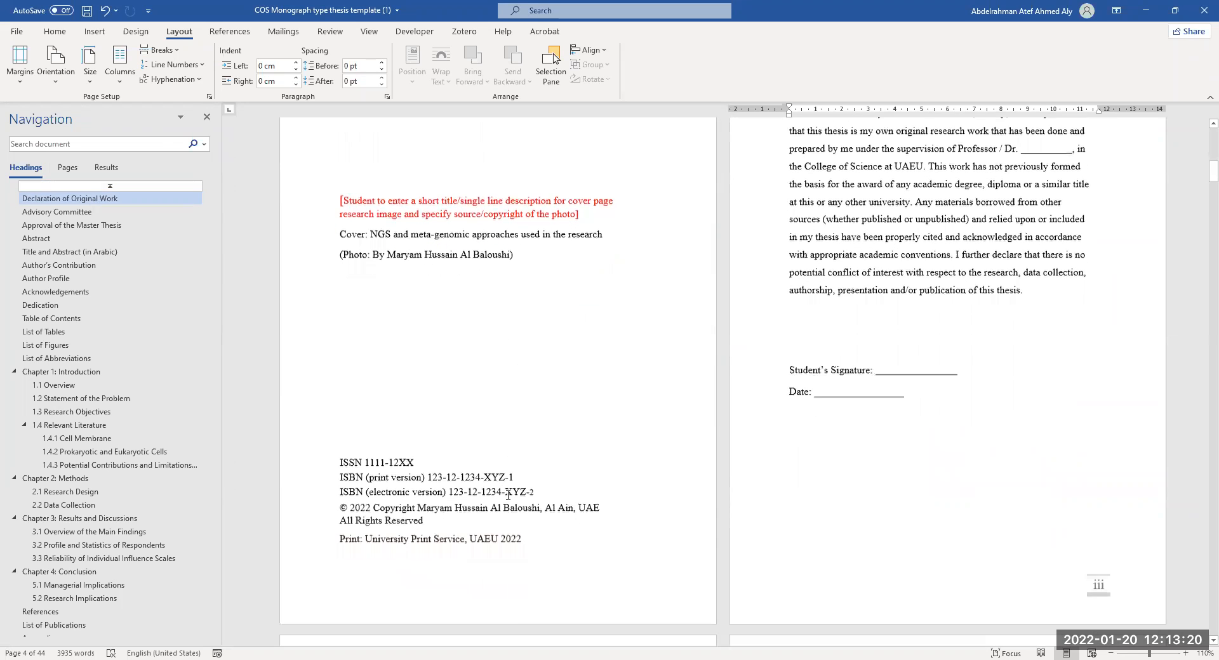
pyautogui.scroll(1, 601, 468)
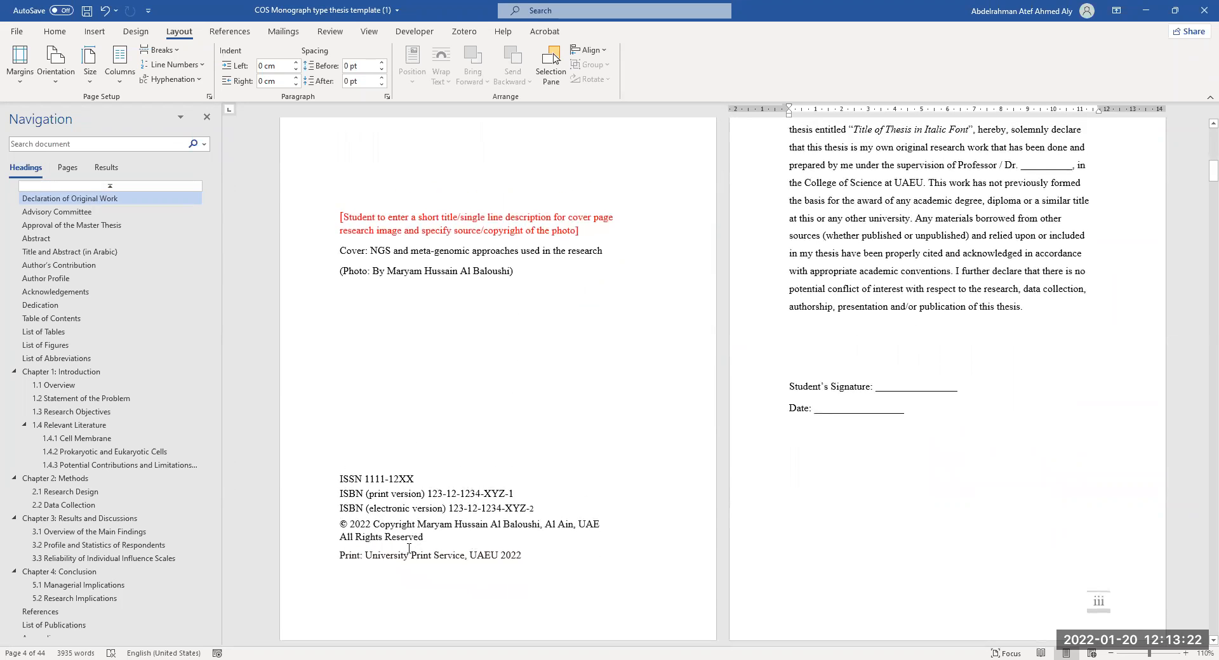
pyautogui.scroll(-1, 401, 546)
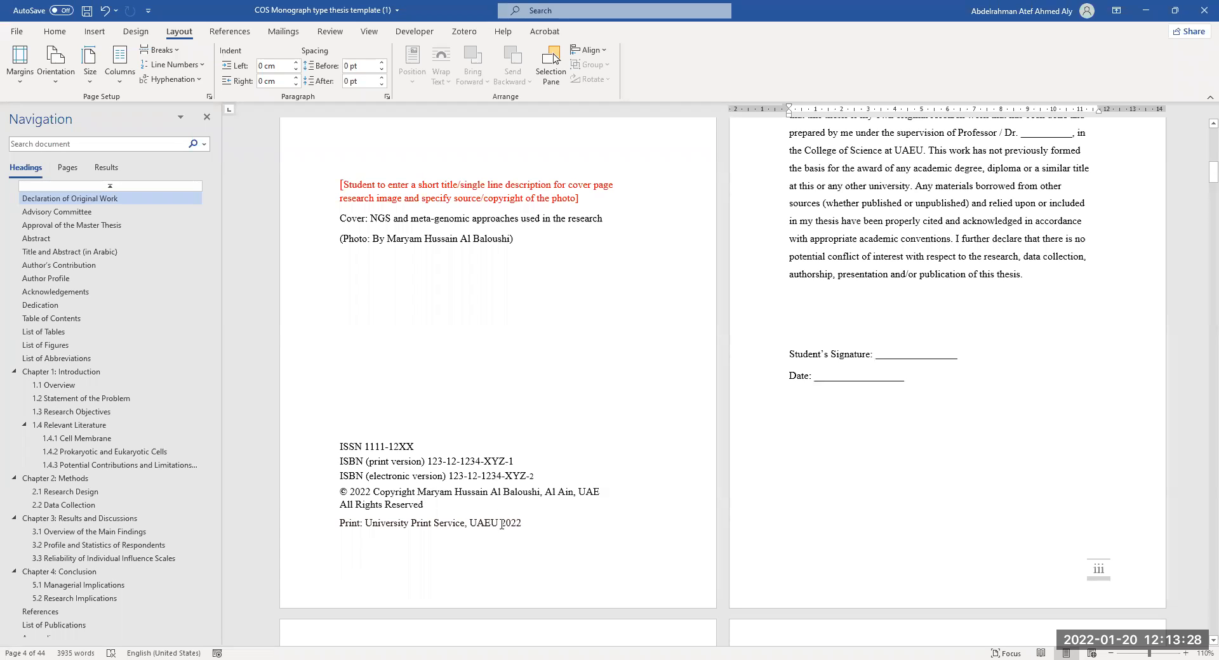
# Step: Highlight the Declaration of Original Work text from "that this thesis is my own" to its end, and point out the italic thesis title placeholder
pyautogui.scroll(3, 890, 412)
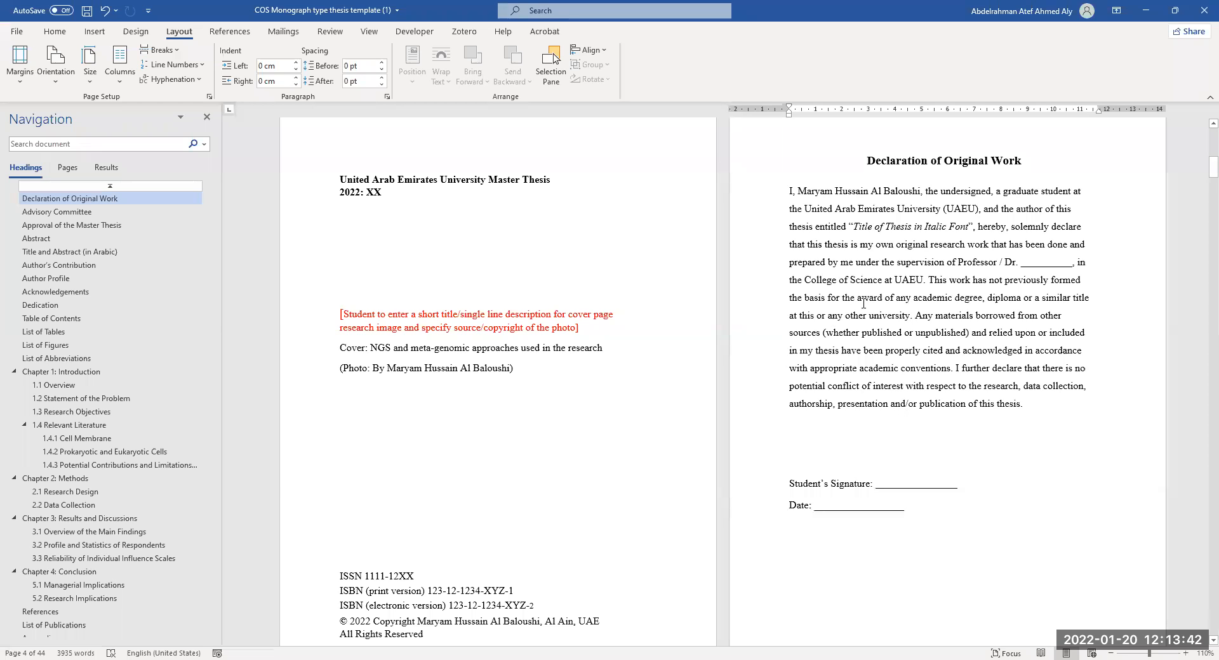
pyautogui.moveTo(1028, 417); pyautogui.dragTo(791, 248)
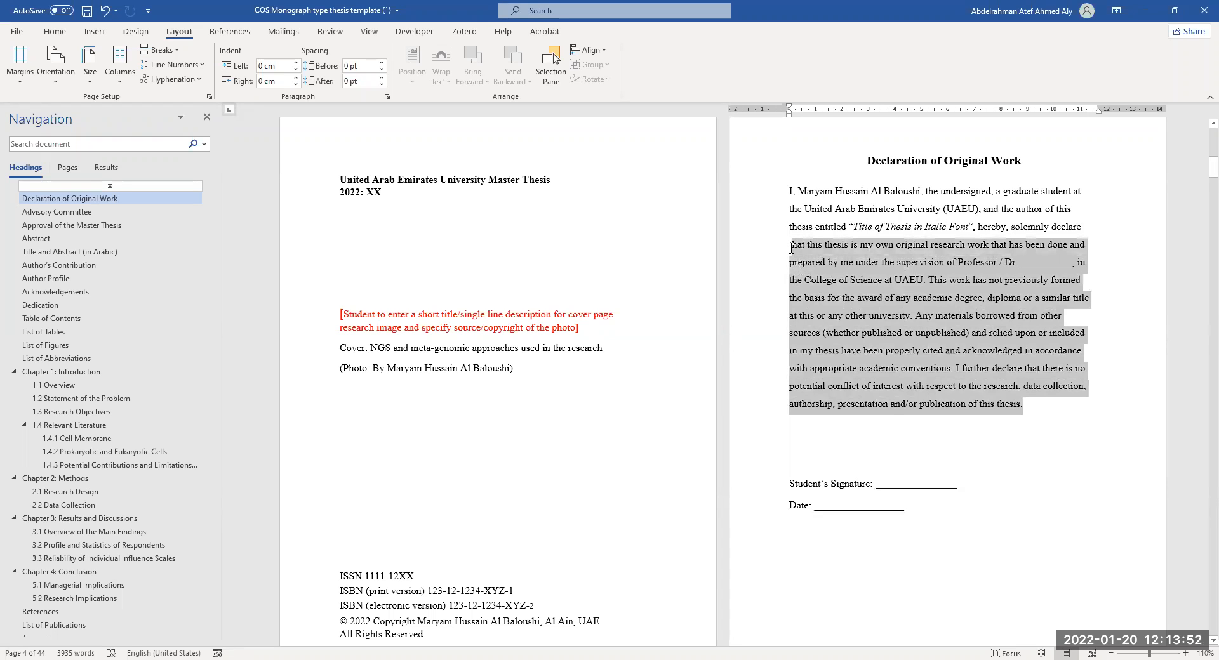
pyautogui.scroll(2, 792, 248)
pyautogui.moveTo(855, 322); pyautogui.dragTo(967, 324)
pyautogui.click(884, 324)
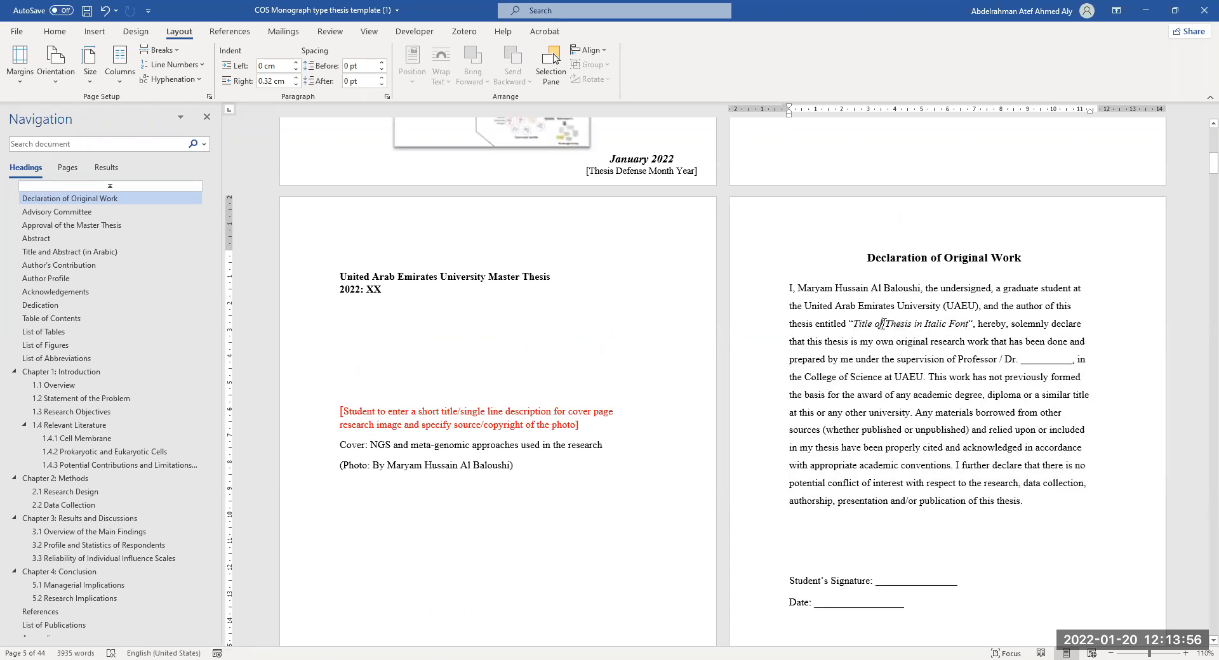
pyautogui.scroll(1, 866, 347)
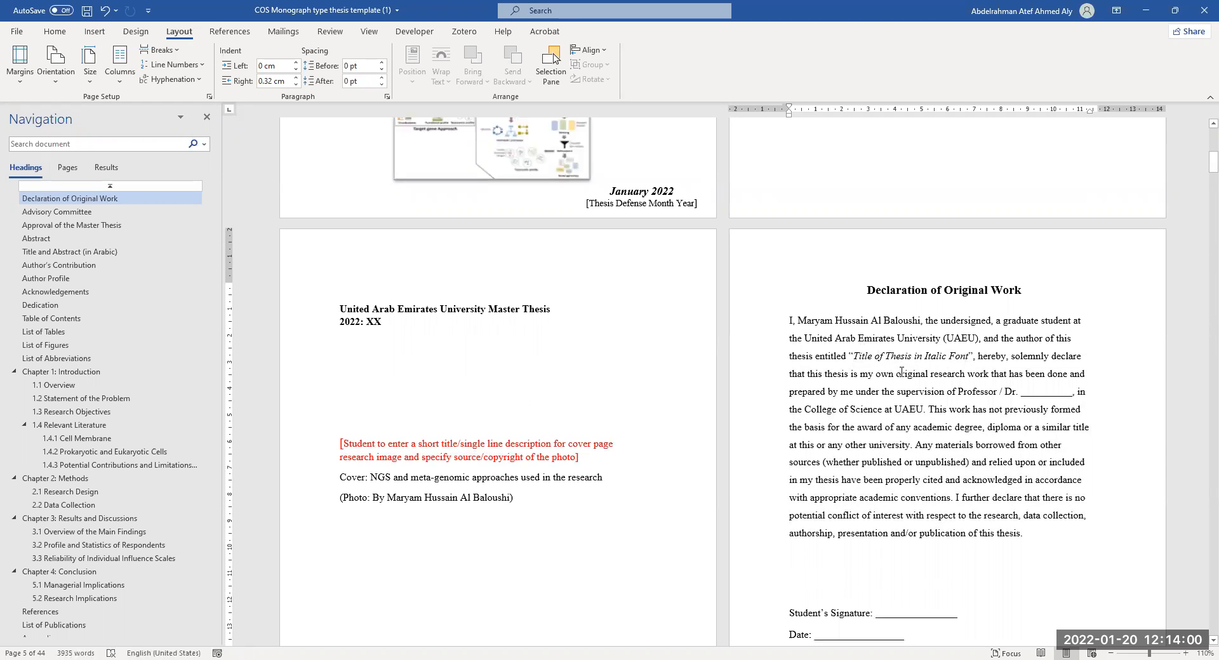
pyautogui.moveTo(874, 359); pyautogui.dragTo(884, 360)
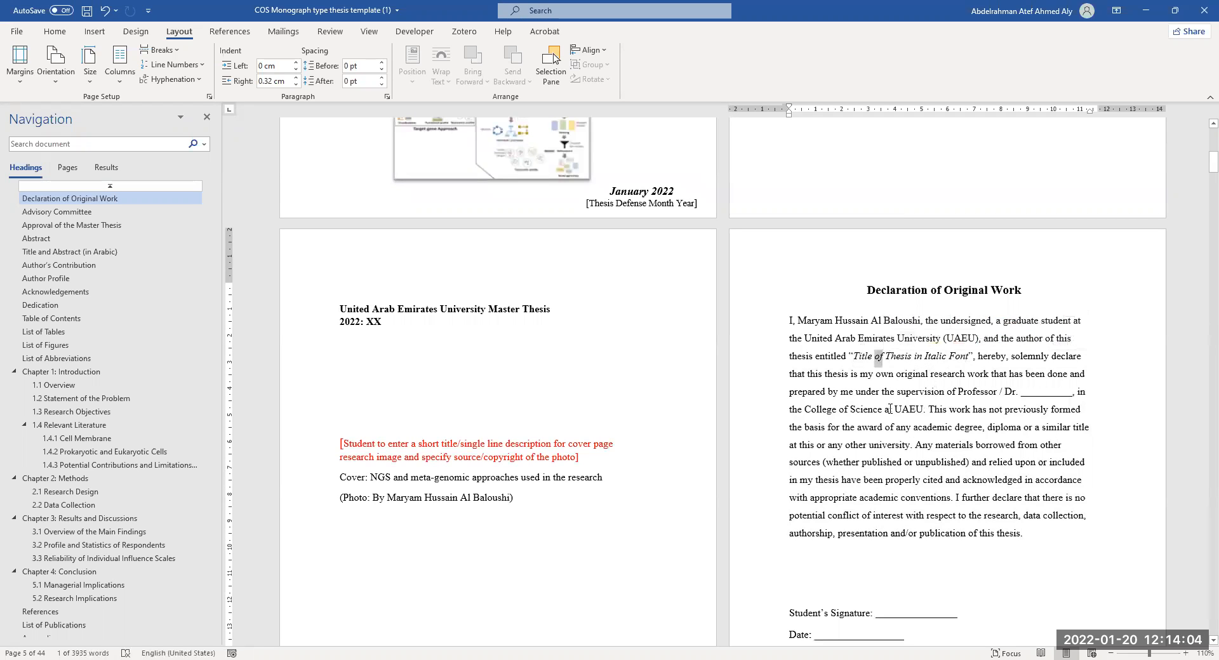
# Step: Highlight the supervisor field "Professor / Dr. ____" in the Declaration of Original Work and review the surrounding text
pyautogui.scroll(-1, 918, 364)
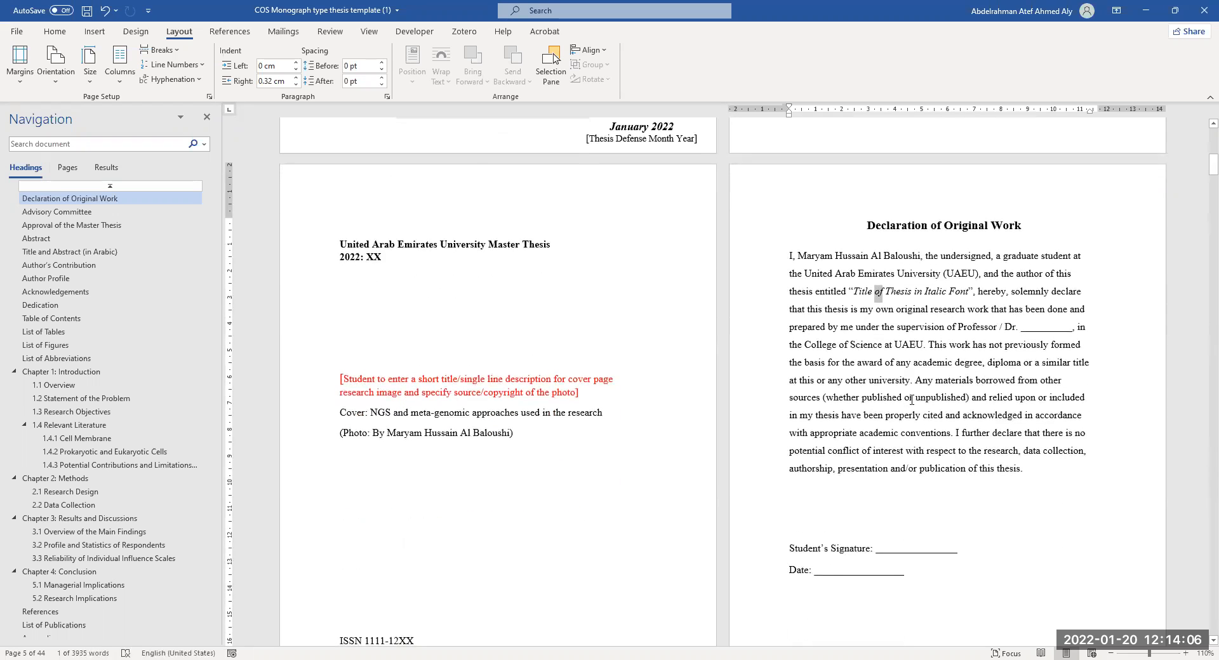
pyautogui.scroll(2, 974, 355)
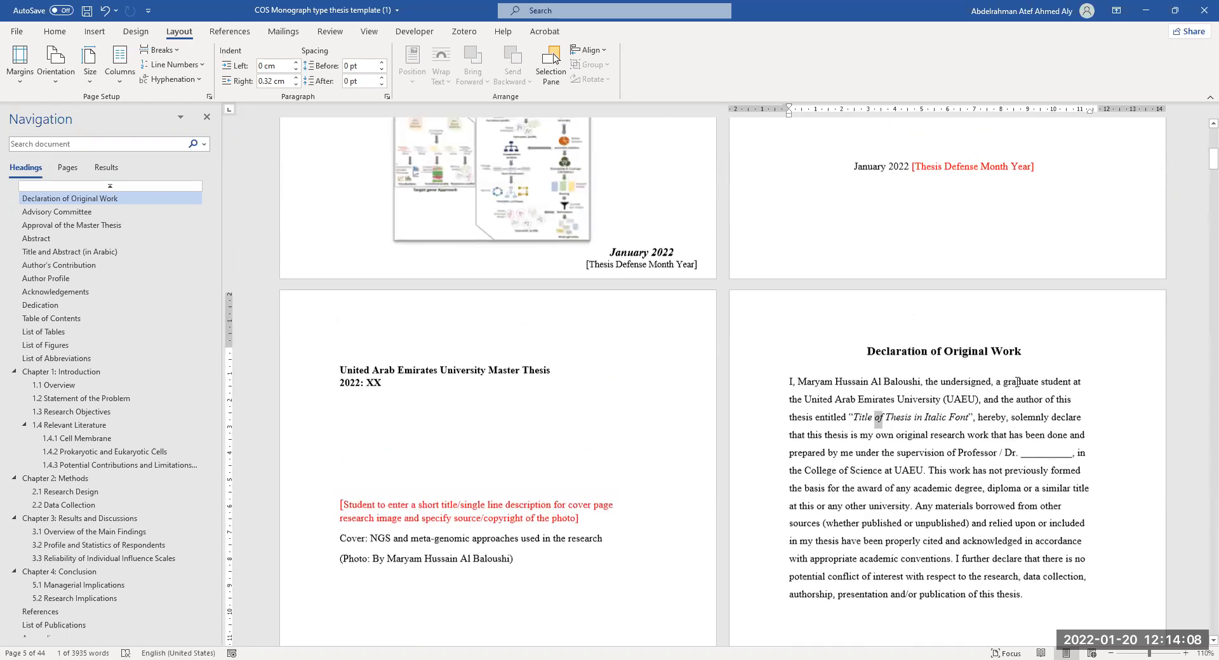
pyautogui.scroll(-1, 1016, 434)
pyautogui.moveTo(1080, 424); pyautogui.dragTo(959, 428)
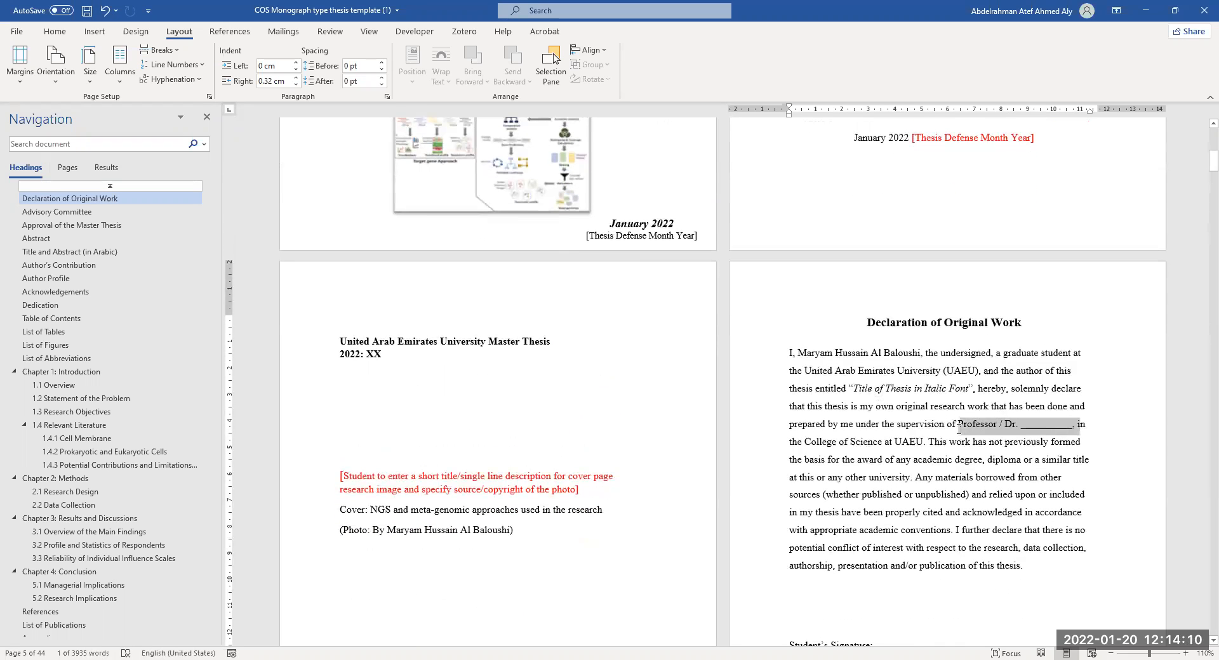
pyautogui.scroll(4, 959, 428)
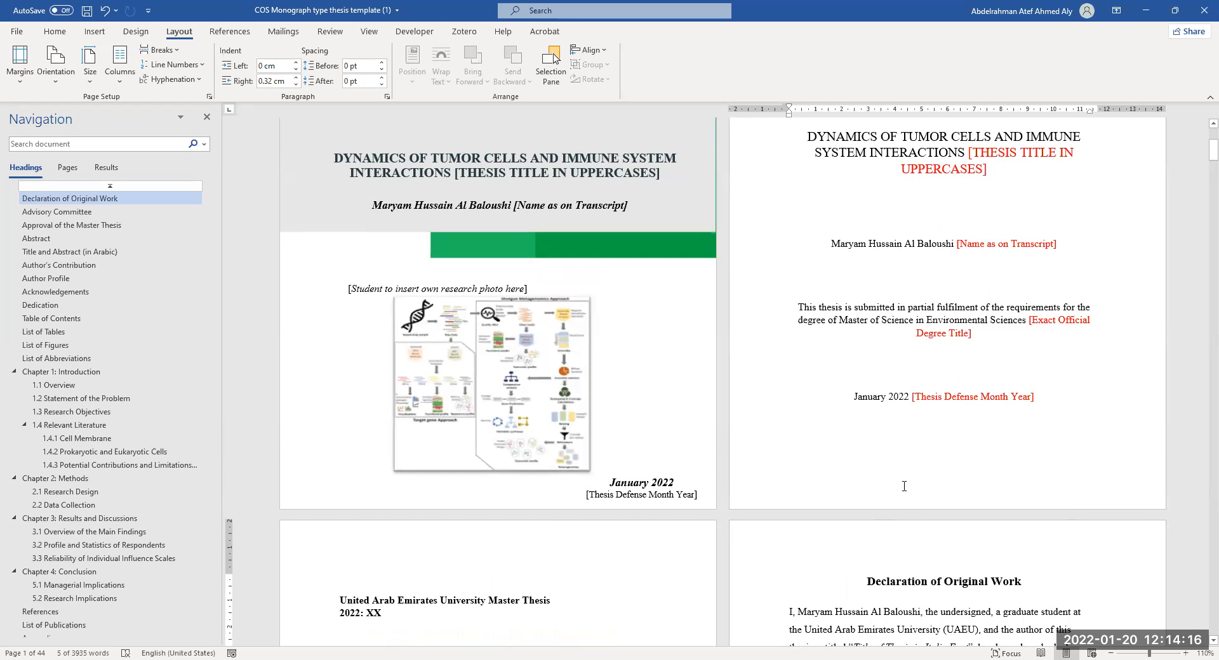
pyautogui.scroll(-4, 904, 486)
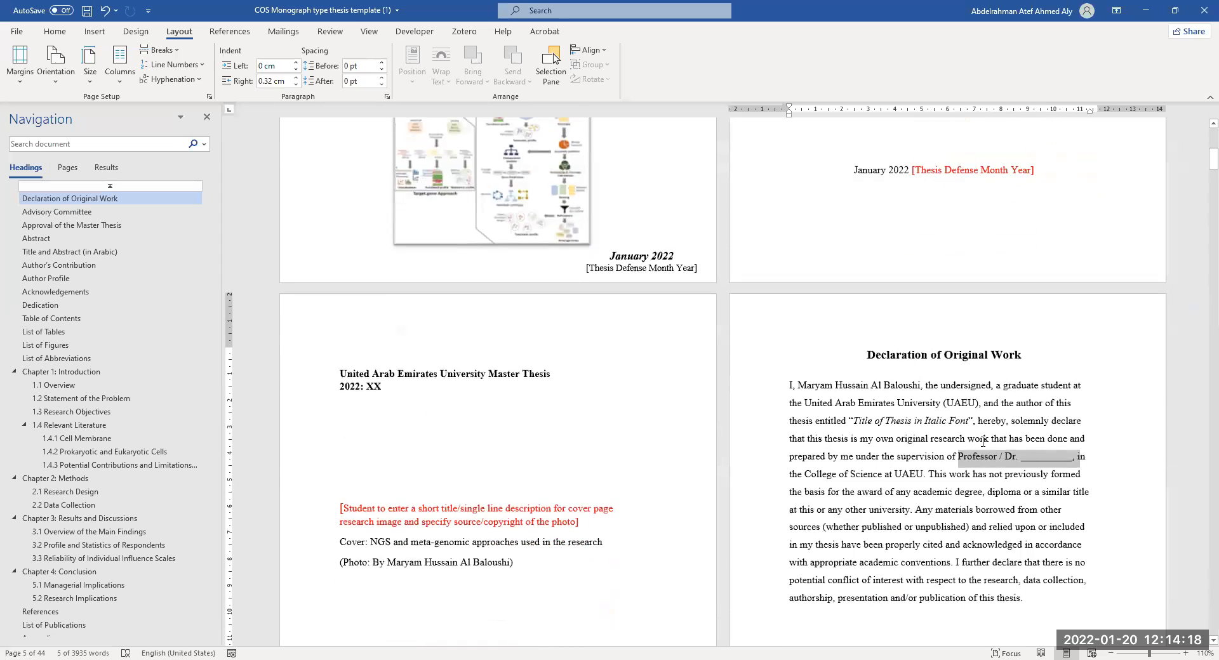
pyautogui.scroll(-4, 1032, 477)
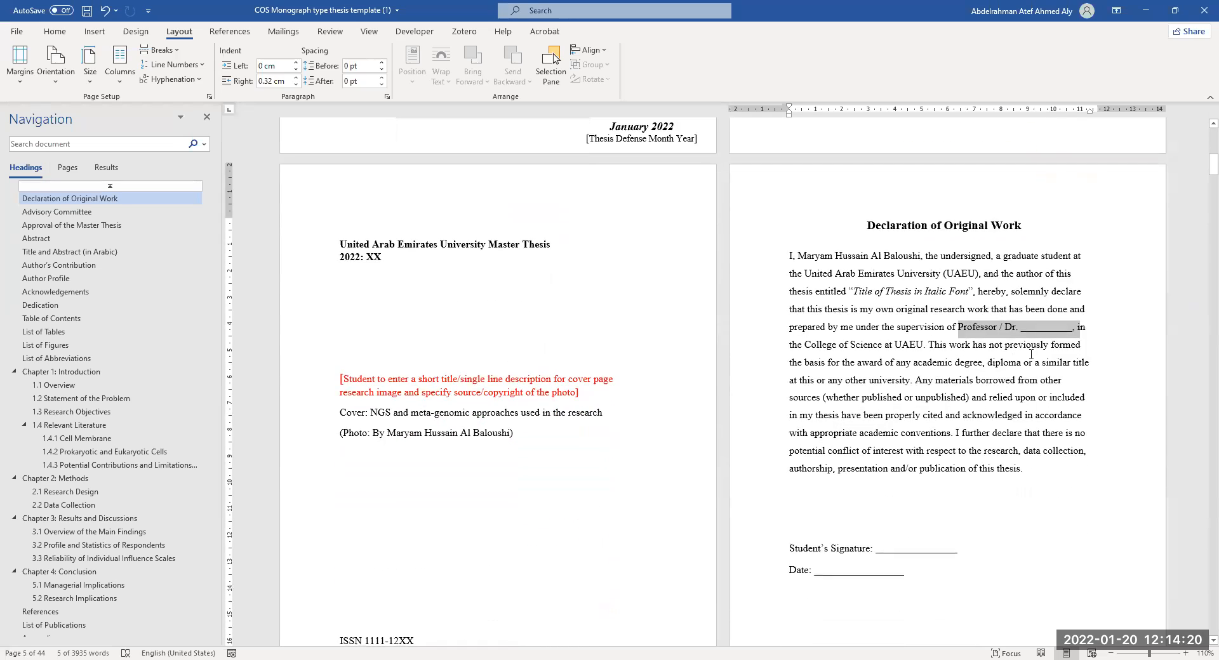
pyautogui.scroll(1, 1024, 323)
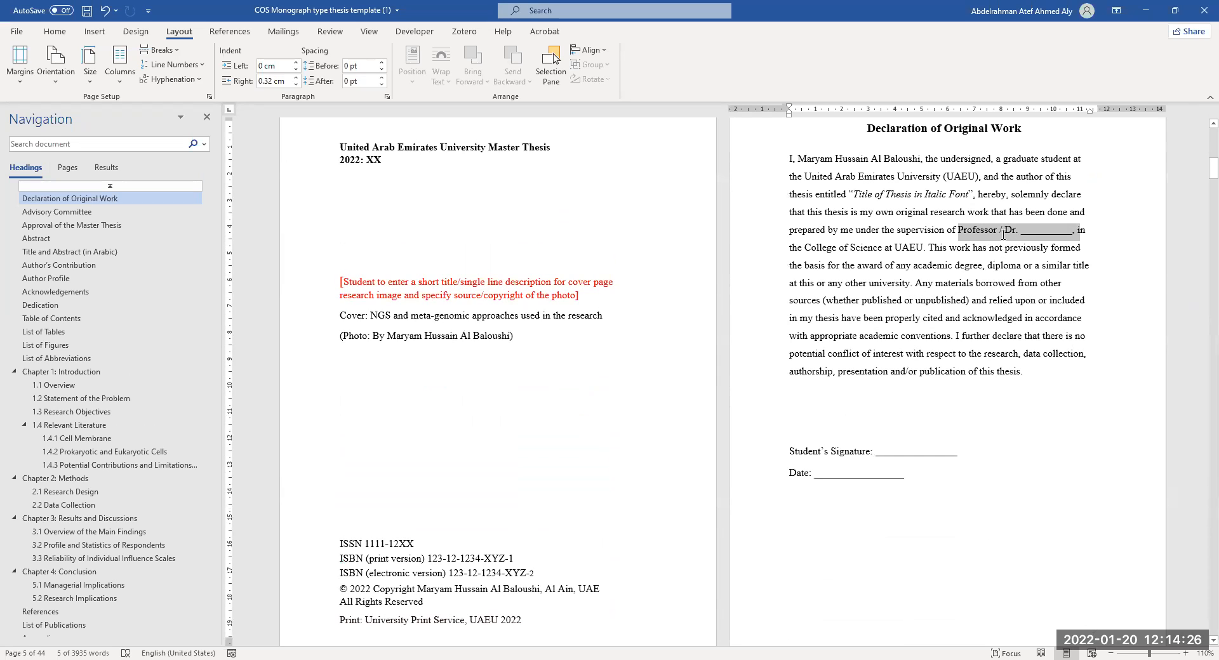
# Step: Highlight "Dr." in the supervisor field and the college name "Science" in the Declaration of Original Work
pyautogui.click(1004, 230)
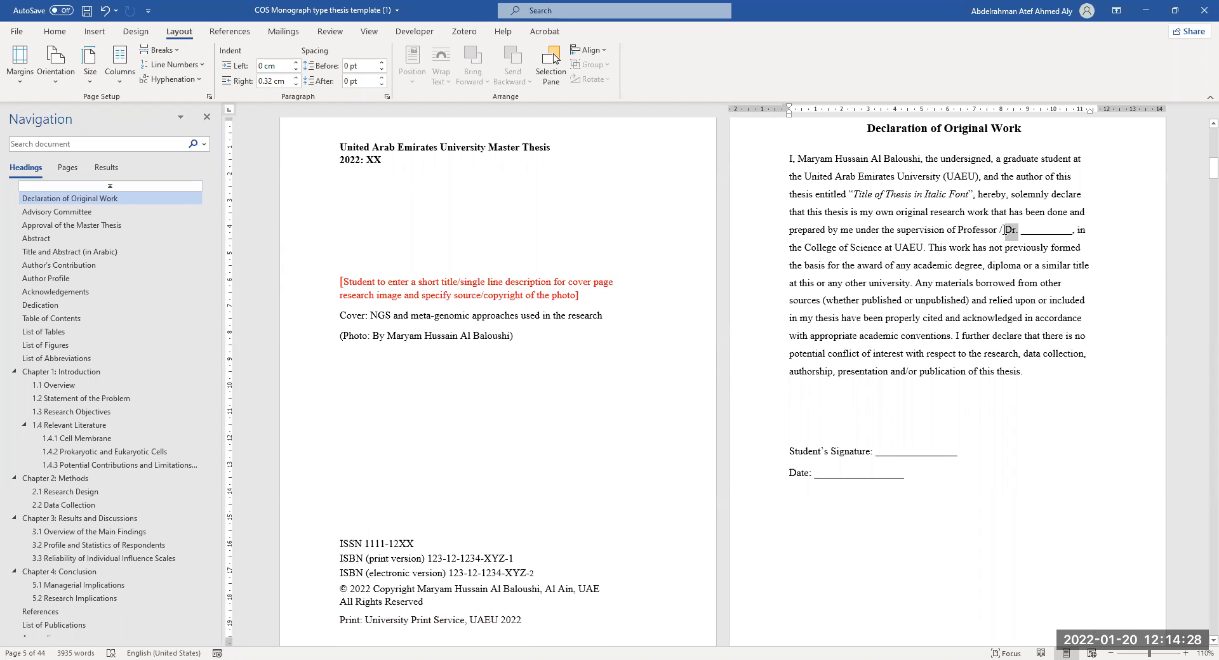
pyautogui.doubleClick(1006, 230)
pyautogui.scroll(-2, 846, 185)
pyautogui.moveTo(845, 186); pyautogui.dragTo(885, 186)
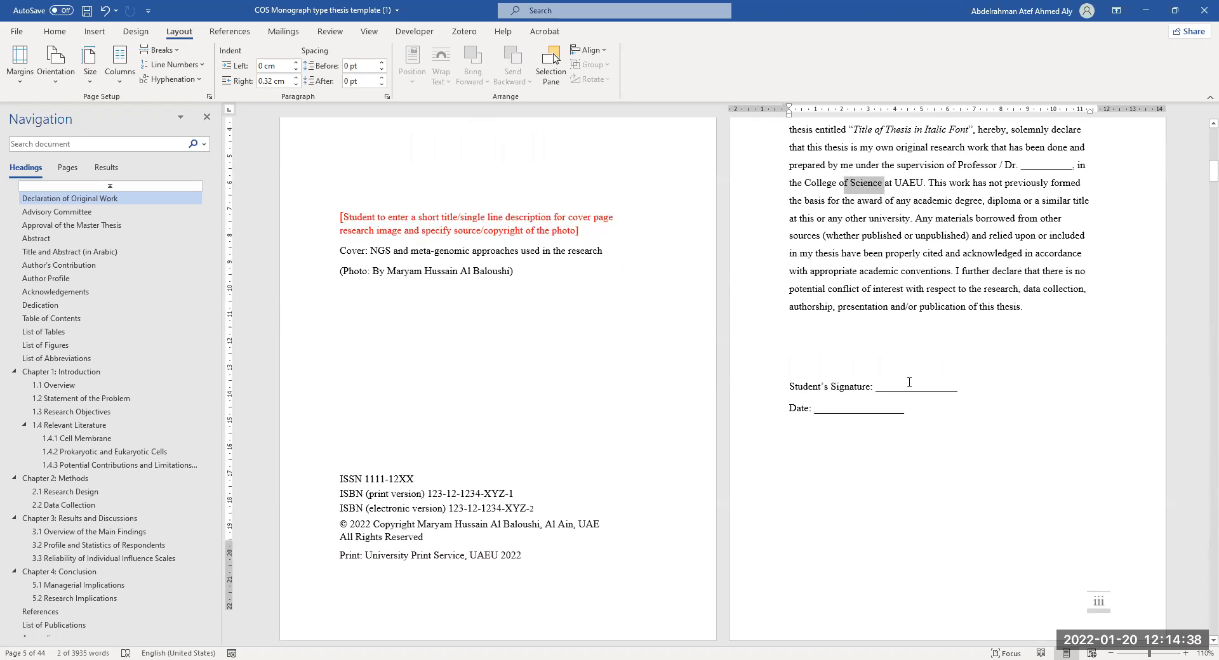
# Step: Examine the student's signature and date lines and the page number at the foot of the Declaration of Original Work page
pyautogui.scroll(-1, 909, 305)
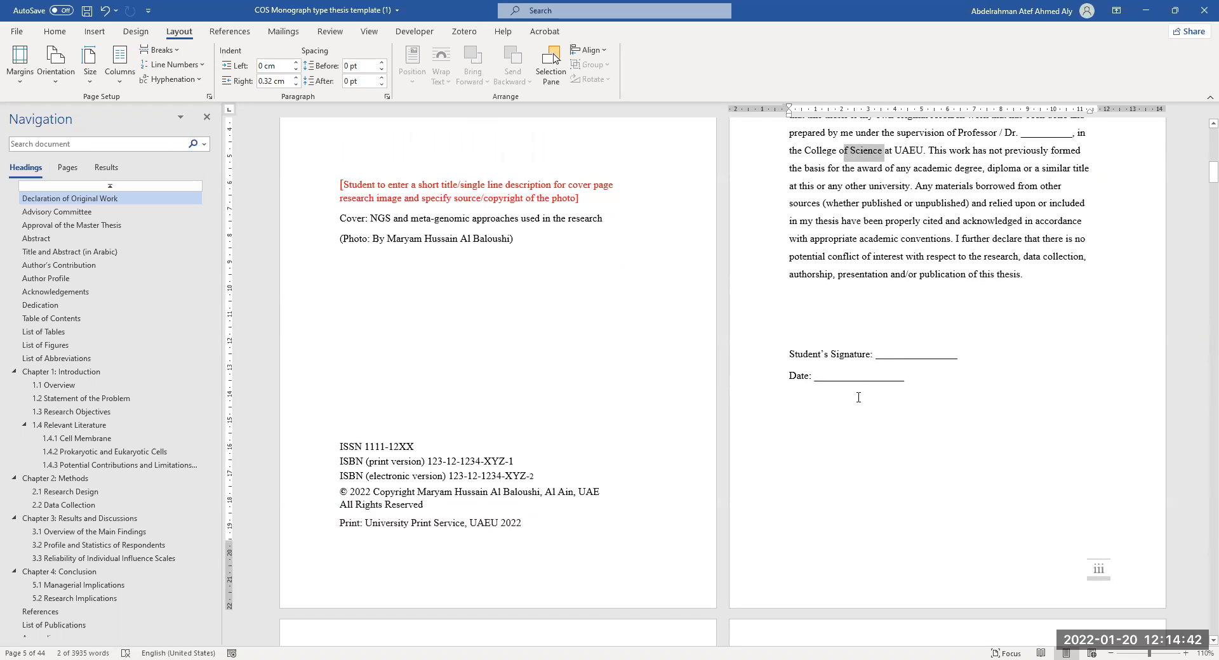
pyautogui.scroll(1, 889, 388)
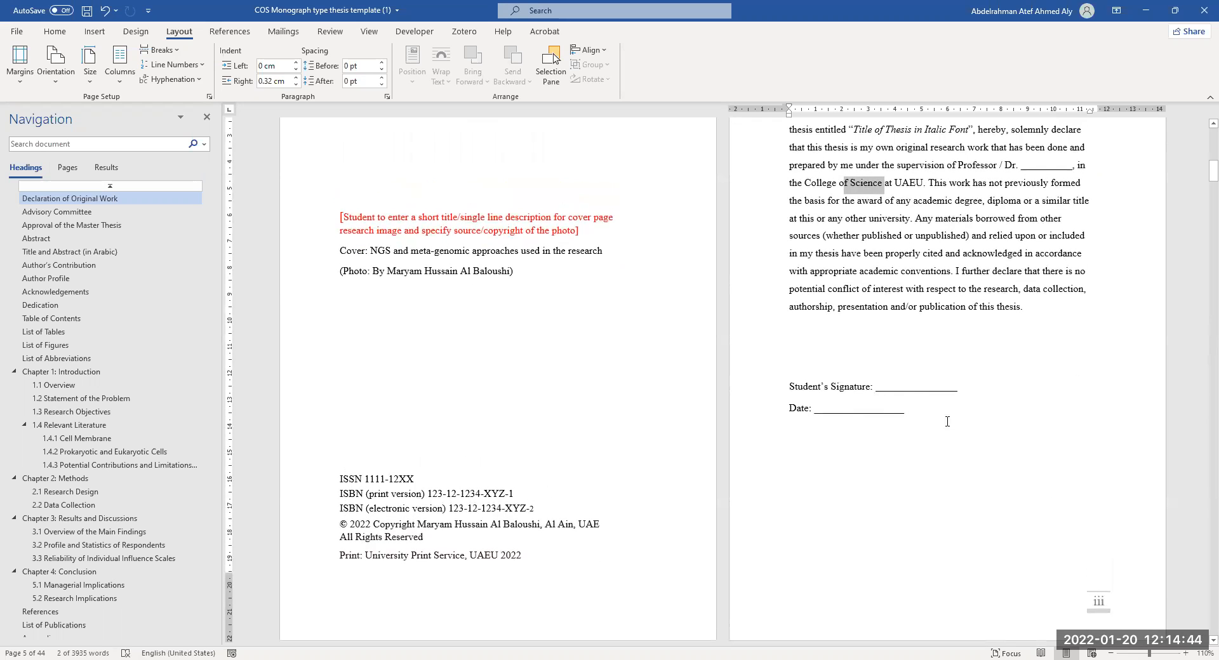
pyautogui.scroll(-3, 1055, 376)
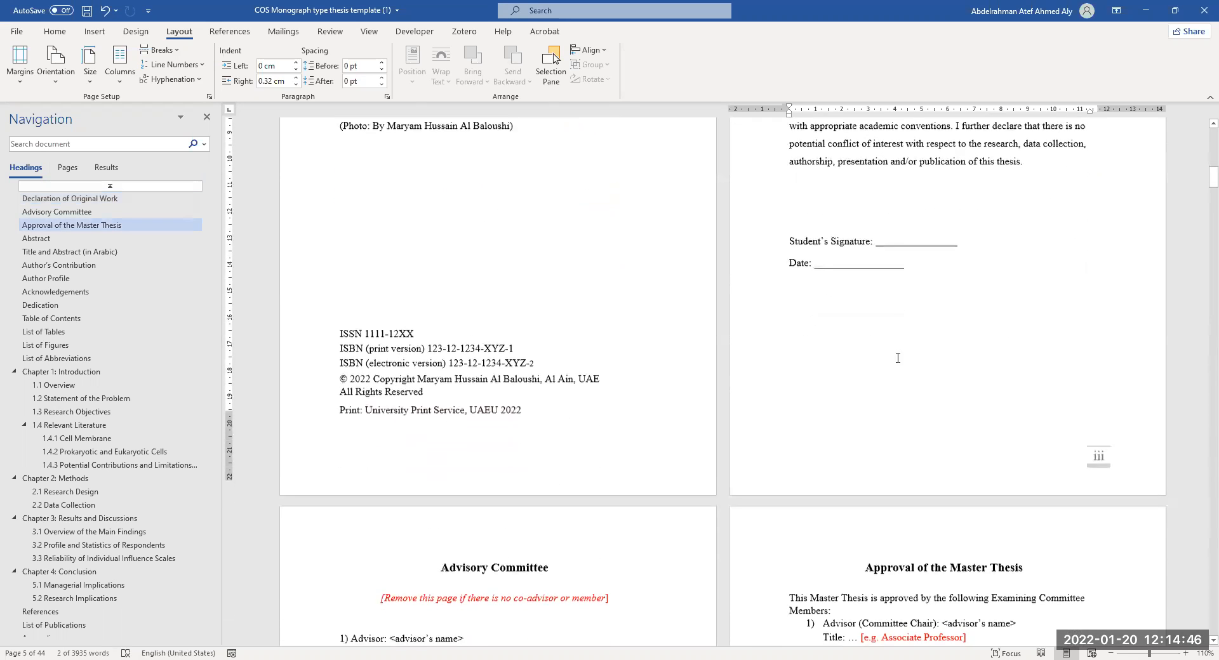
pyautogui.scroll(3, 871, 381)
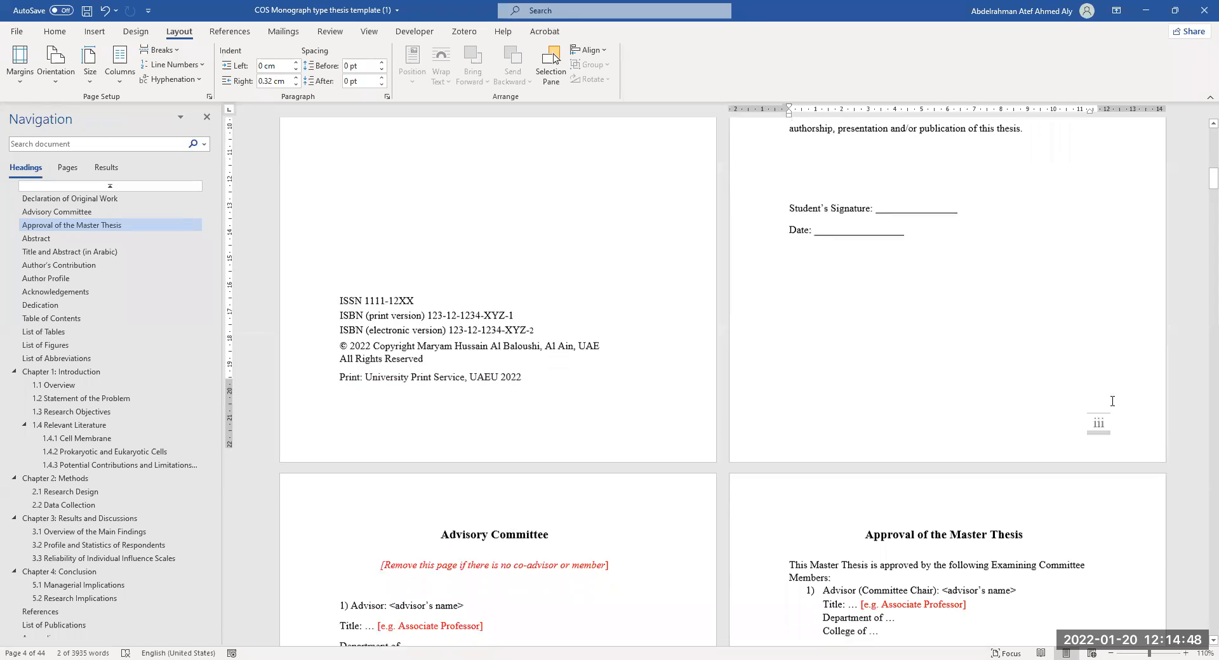
pyautogui.scroll(-2, 1001, 337)
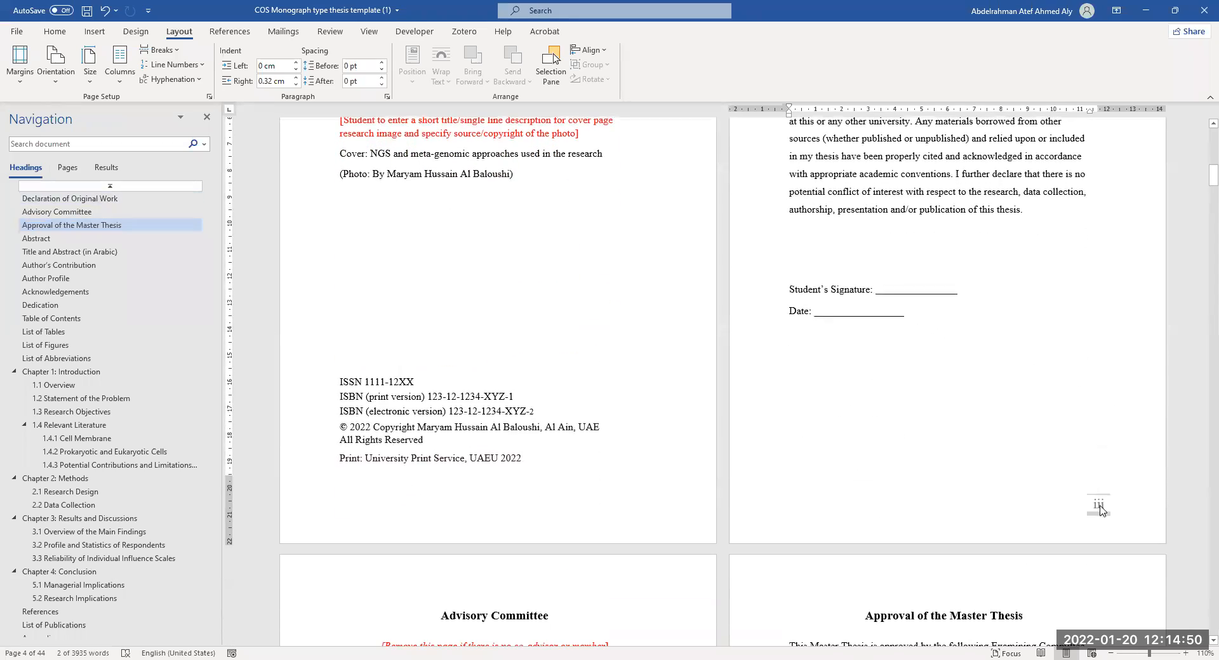
pyautogui.scroll(3, 1092, 356)
pyautogui.scroll(-6, 1051, 358)
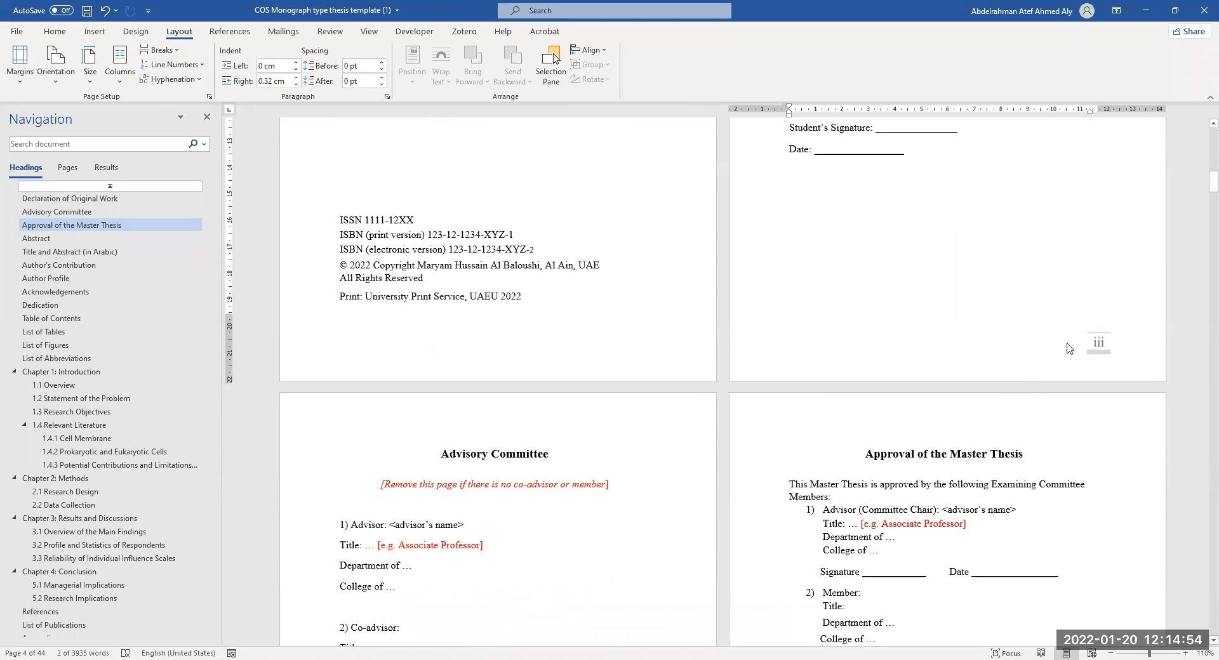
pyautogui.scroll(-2, 1051, 355)
# Step: Examine the Advisory Committee and Approval of the Master Thesis pages, including their member entries, red instructions and page numbers
pyautogui.scroll(-8, 958, 330)
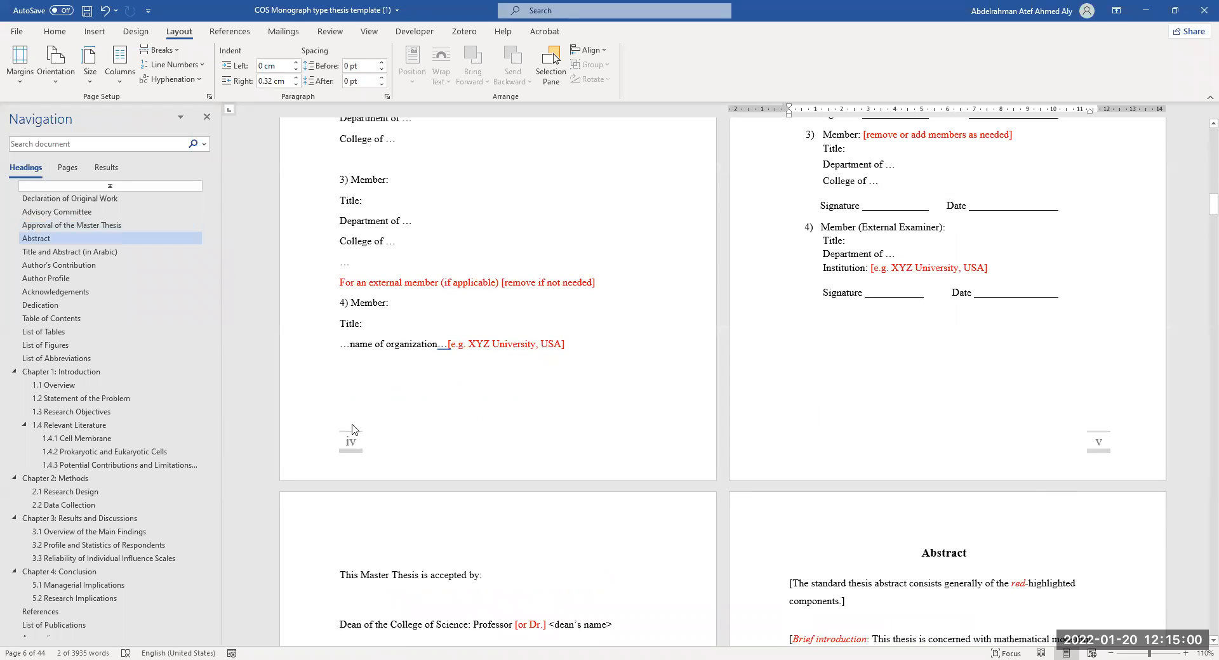
pyautogui.scroll(2, 705, 256)
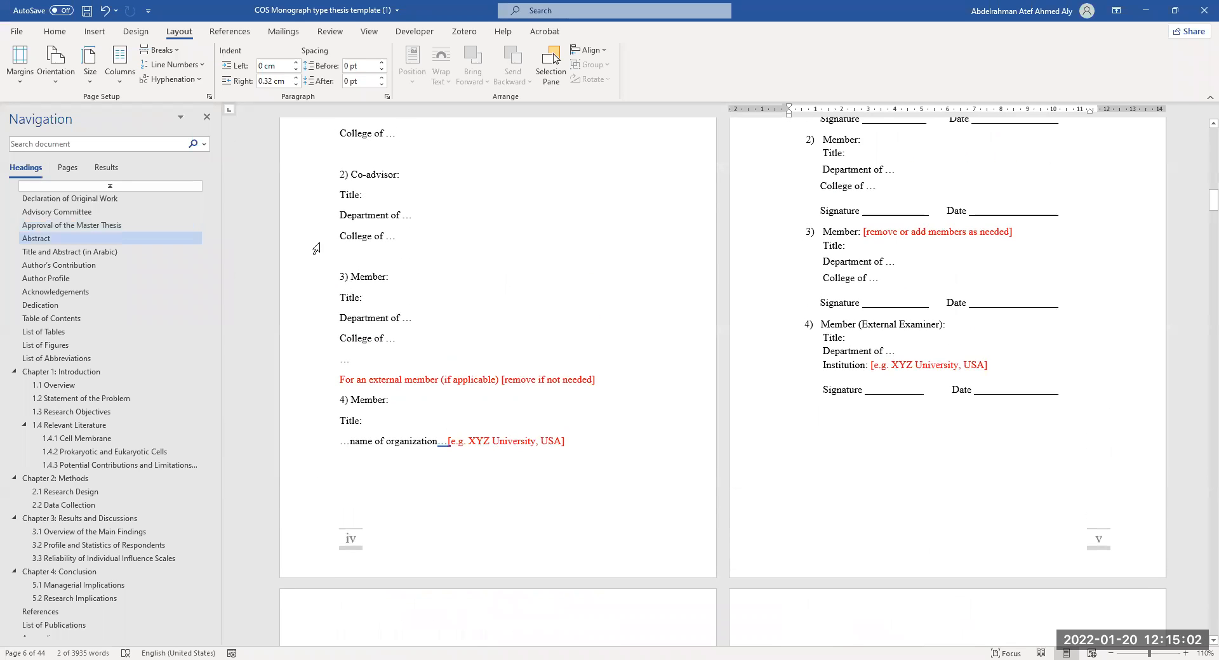
pyautogui.scroll(-1, 353, 481)
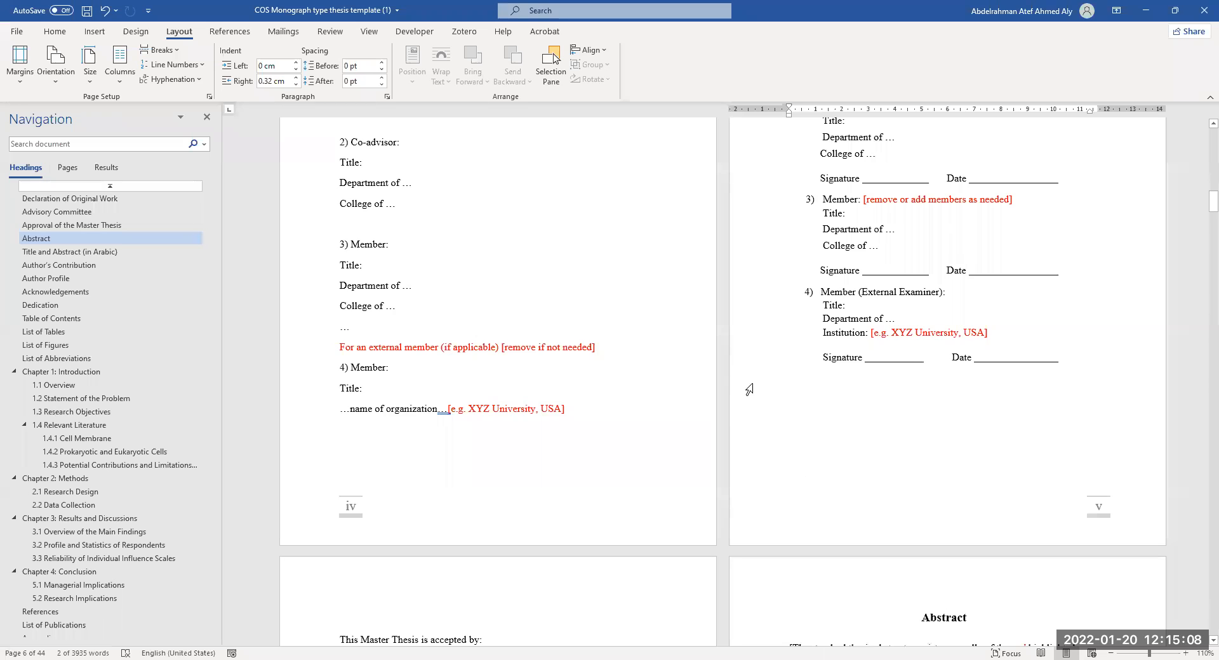
pyautogui.scroll(3, 747, 391)
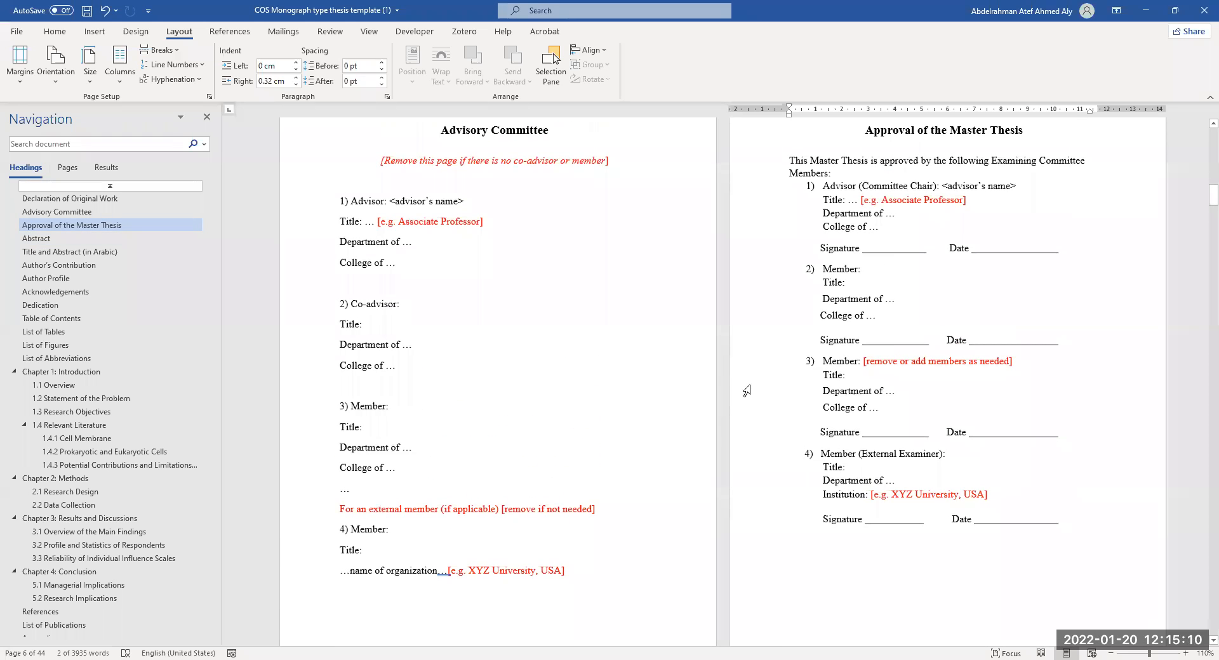
pyautogui.scroll(-3, 747, 391)
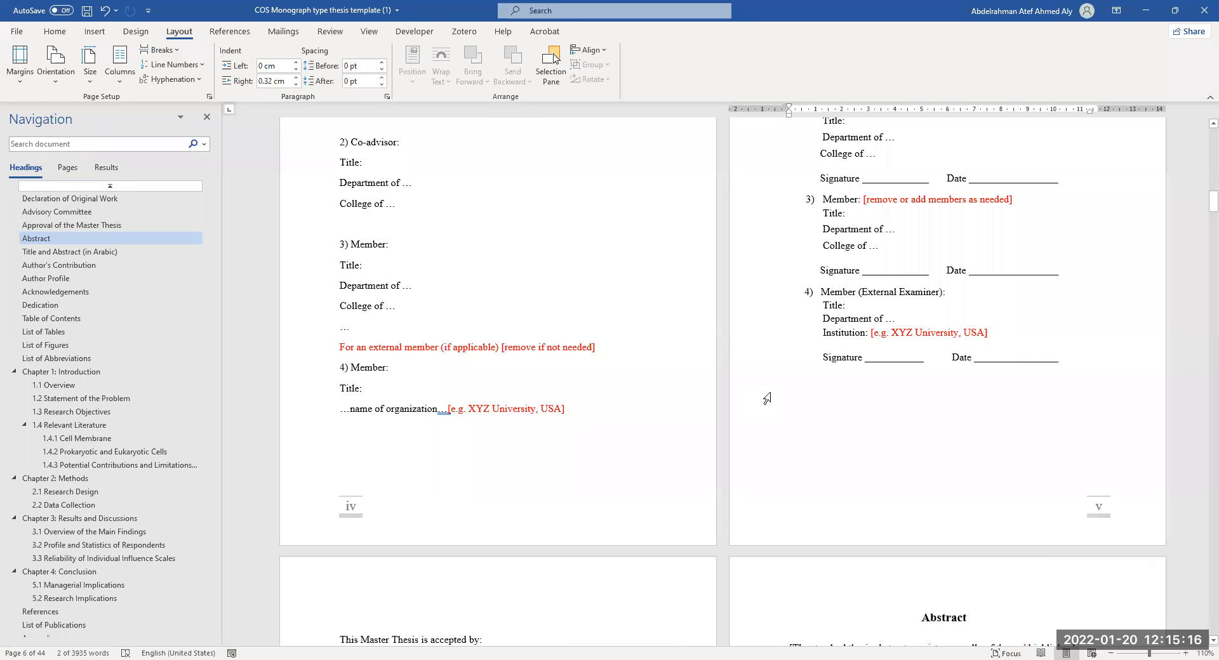
pyautogui.scroll(4, 767, 399)
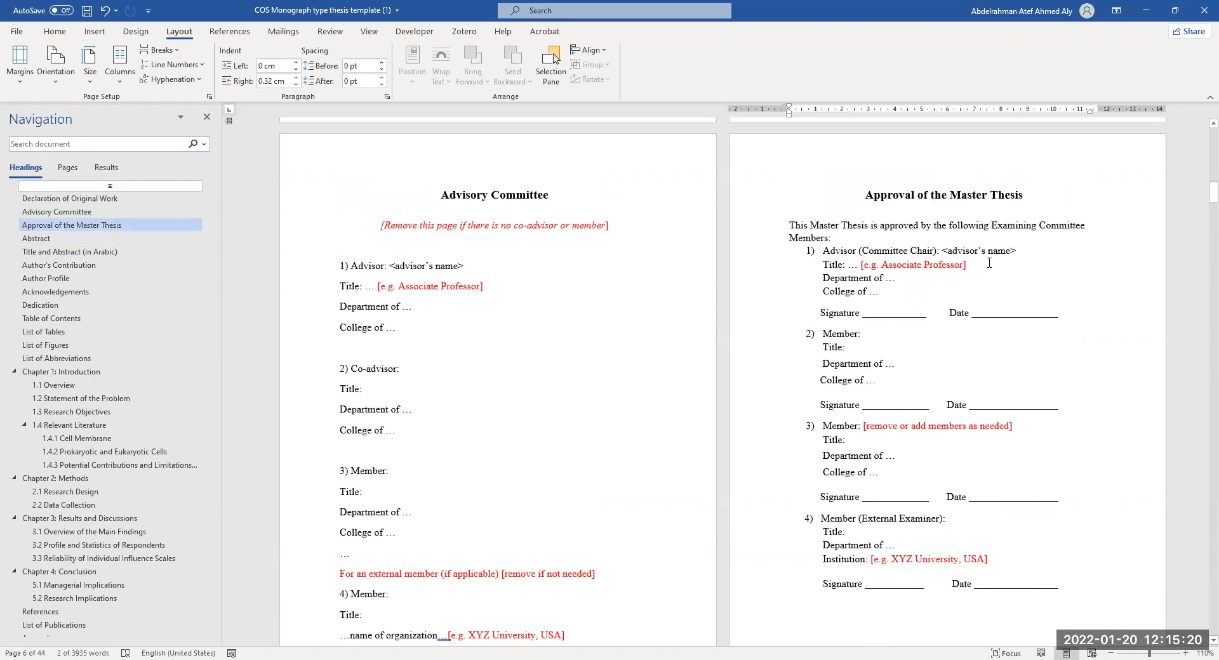
pyautogui.scroll(-2, 953, 176)
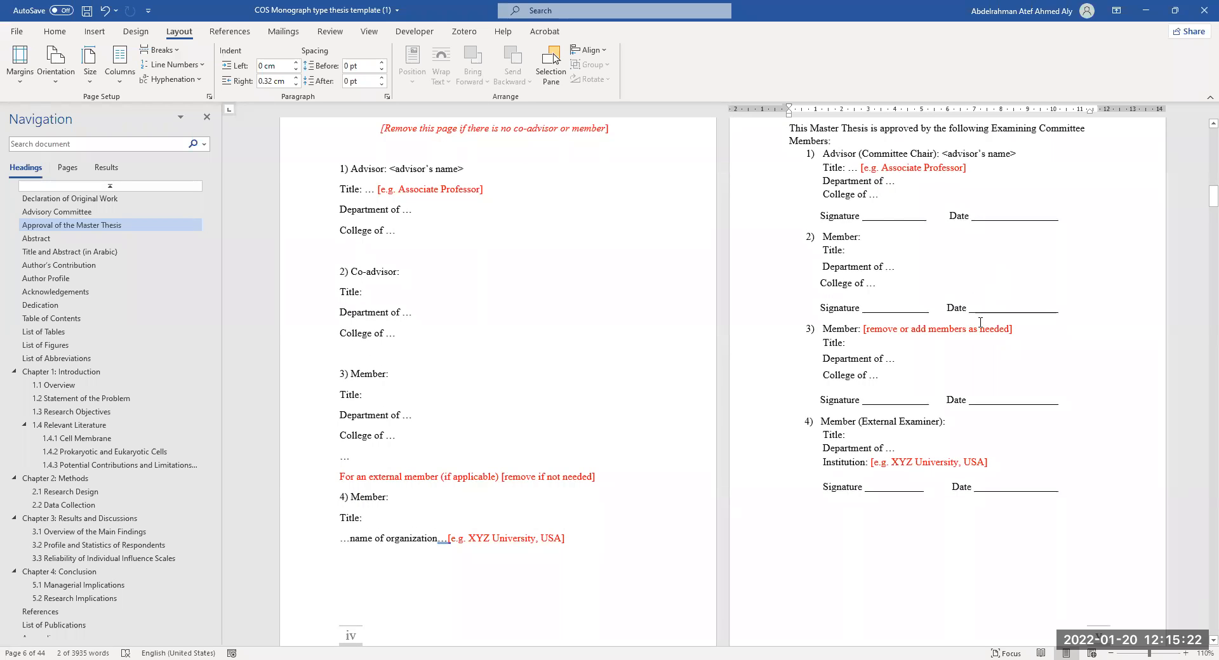
pyautogui.scroll(-3, 980, 323)
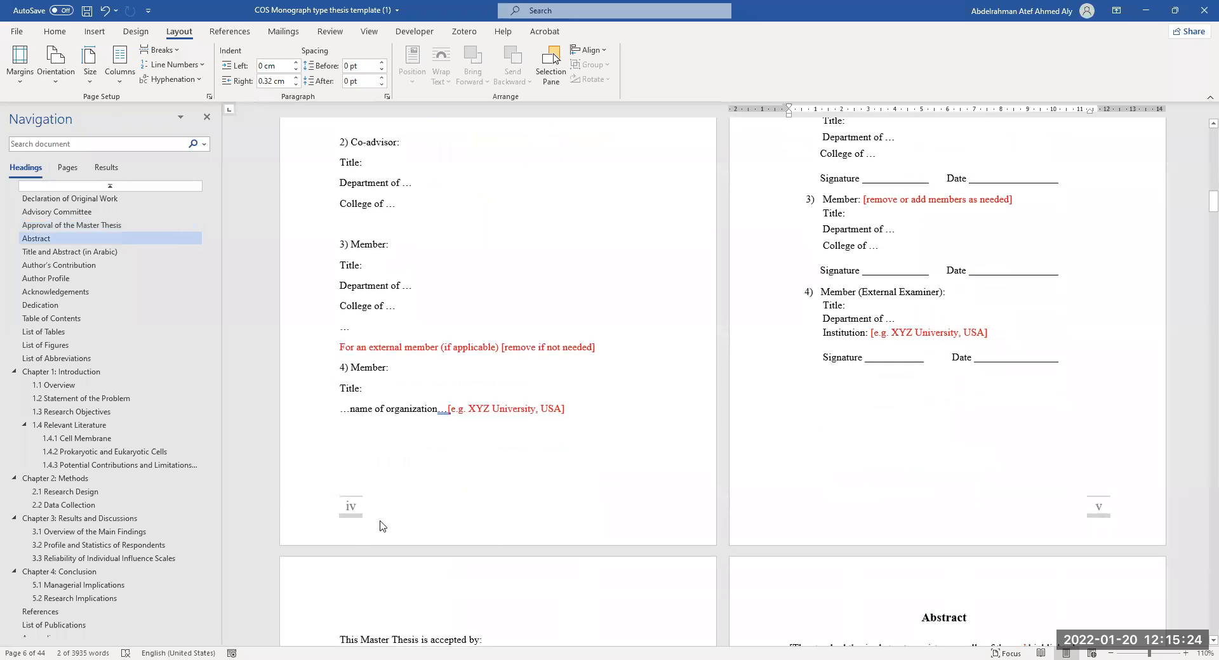
# Step: Highlight the signature blocks of both deans below "This Master Thesis is accepted by:" on the acceptance page
pyautogui.scroll(-9, 488, 523)
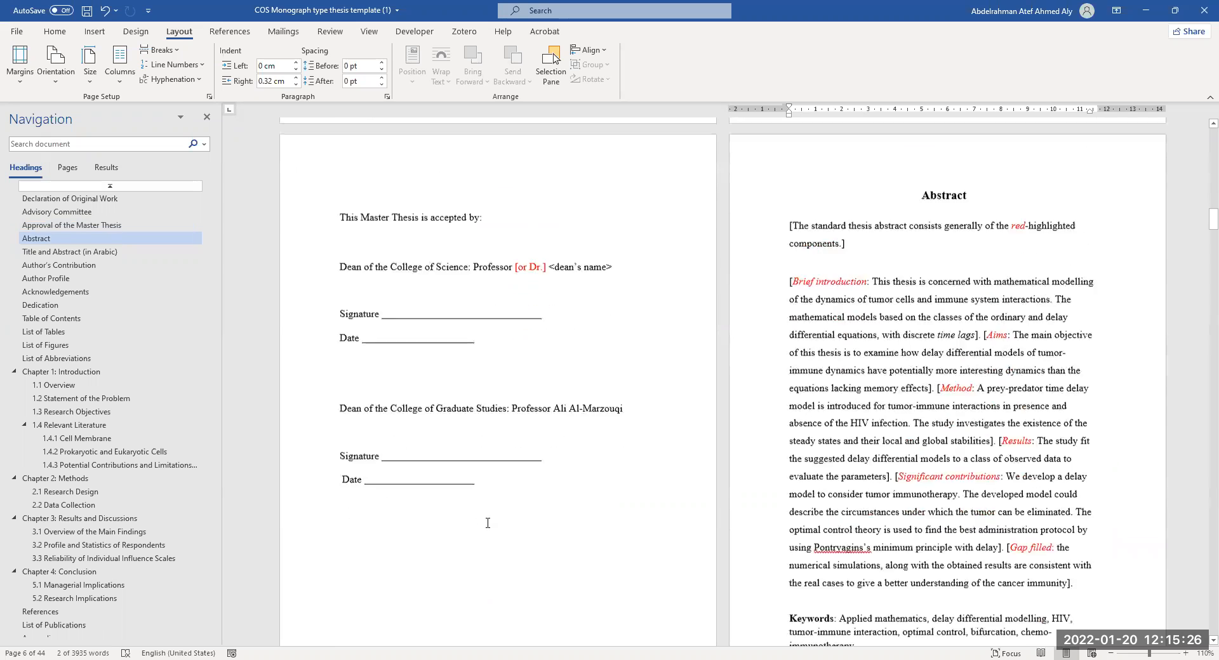
pyautogui.scroll(-1, 488, 522)
pyautogui.moveTo(515, 460)
pyautogui.mouseDown()
pyautogui.moveTo(376, 303)
pyautogui.moveTo(342, 181)
pyautogui.mouseUp()
pyautogui.scroll(-3, 384, 370)
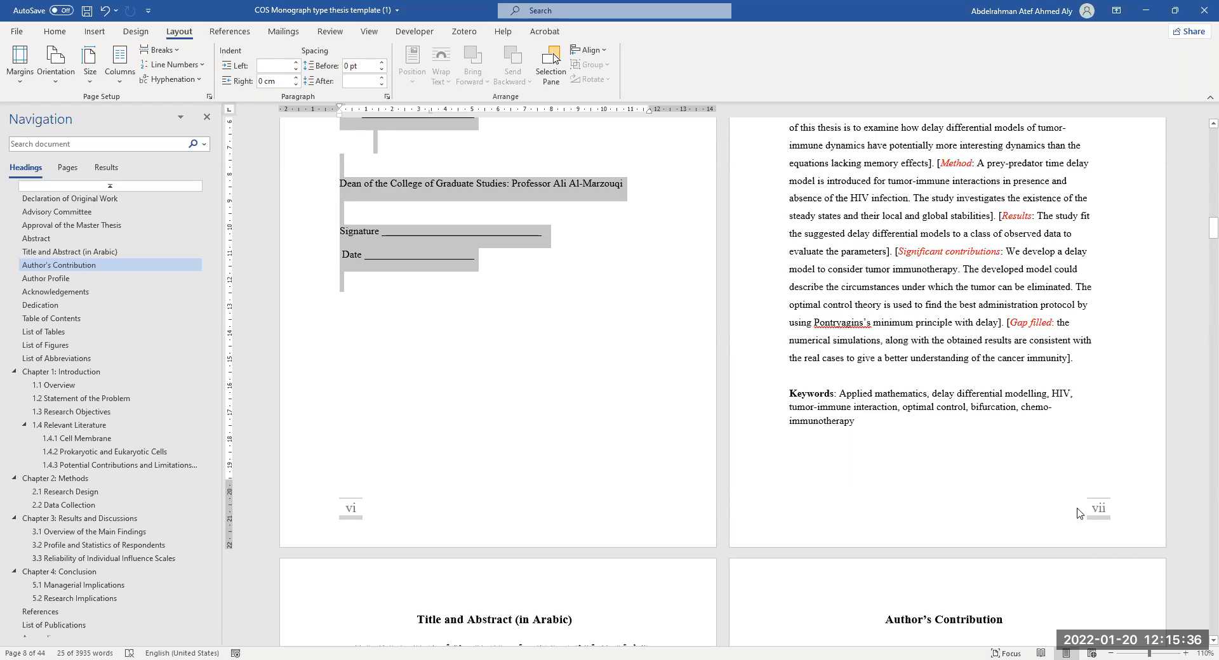
# Step: Compare the page number placement on facing preliminary pages, from the Advisory Committee through the Arabic abstract and Author's Contribution
pyautogui.scroll(5, 836, 476)
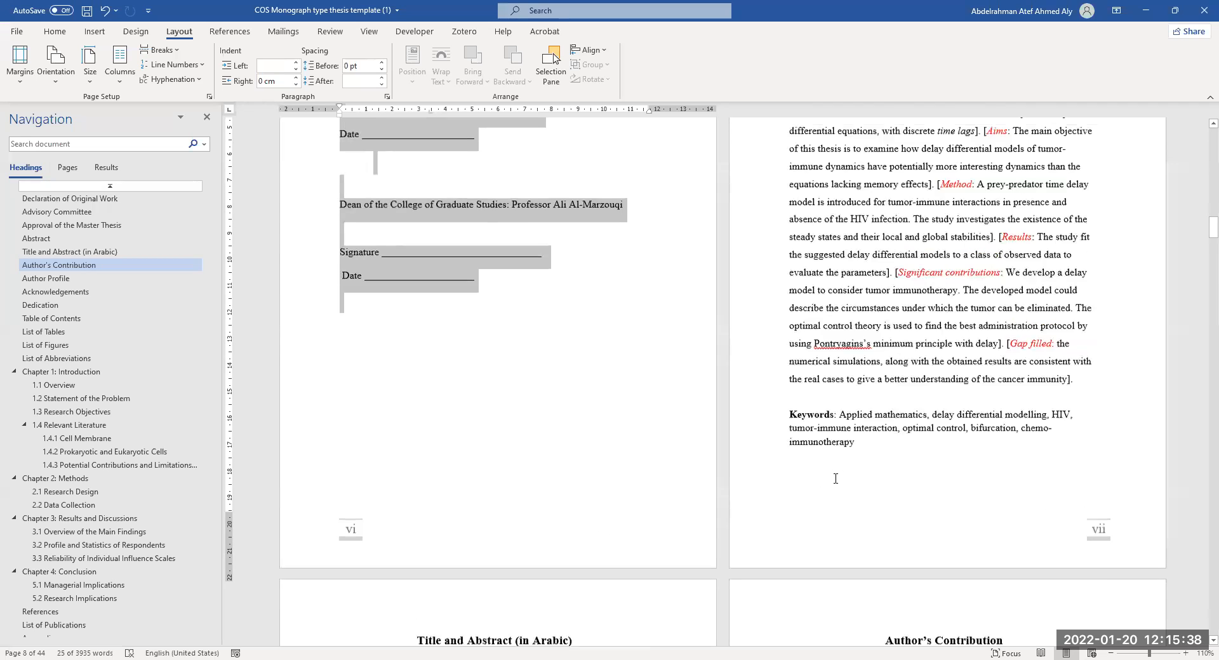
pyautogui.scroll(4, 821, 453)
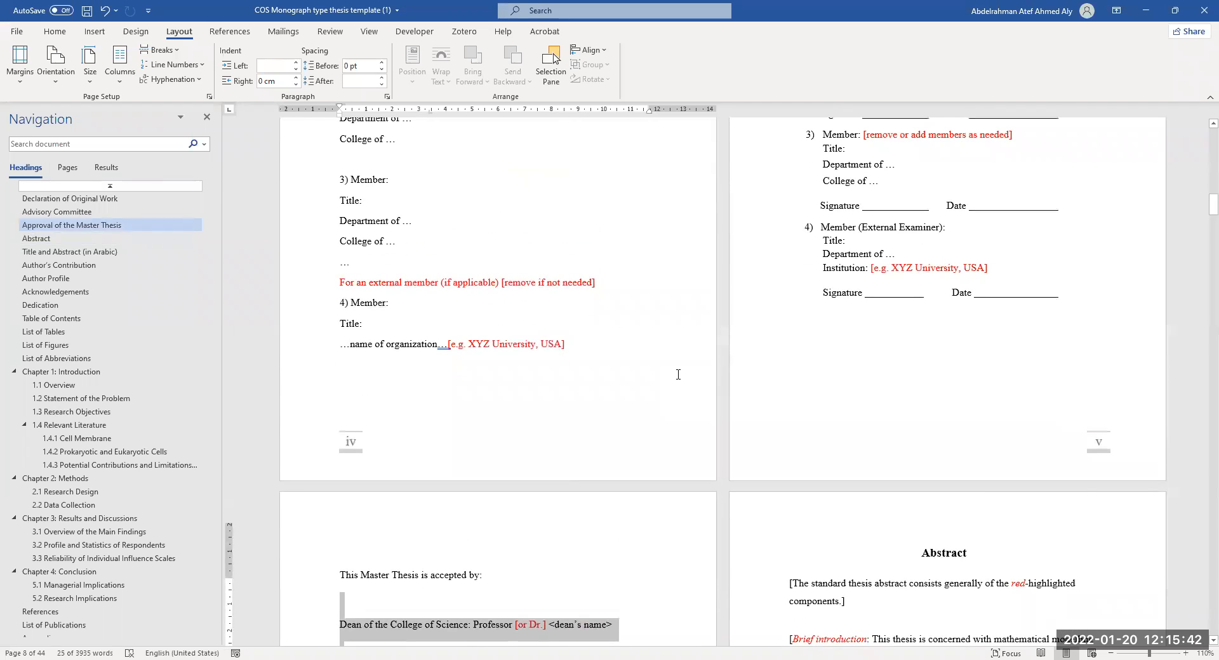
pyautogui.scroll(1, 681, 392)
pyautogui.click(55, 32)
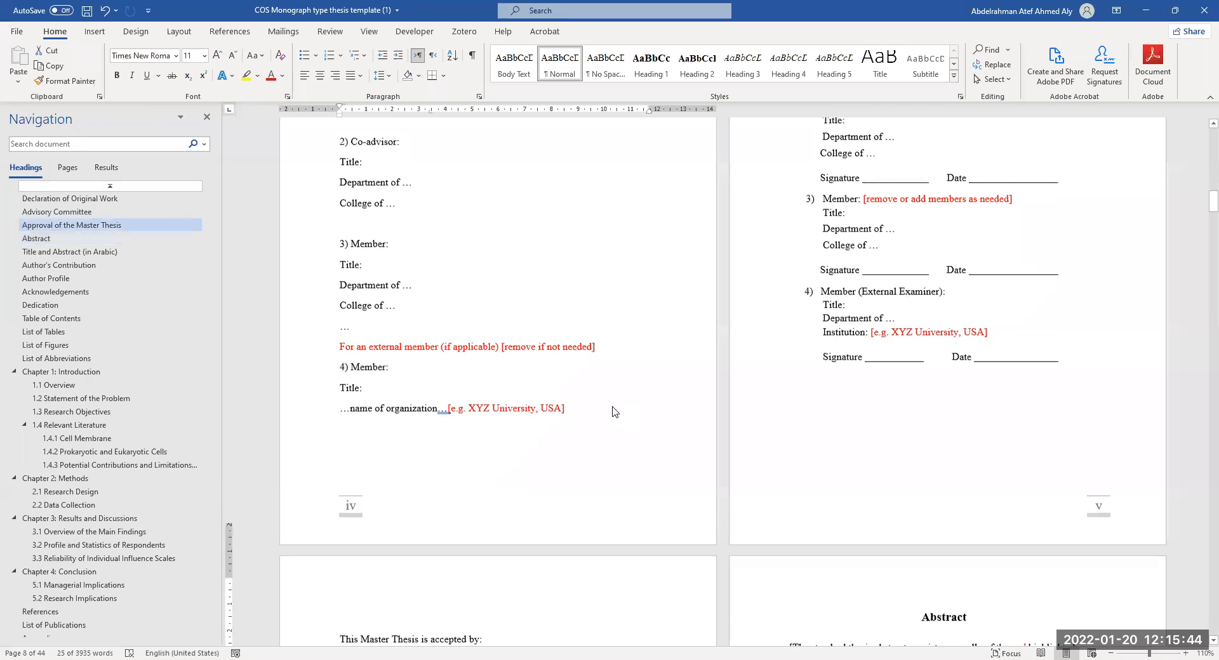
pyautogui.scroll(-2, 615, 413)
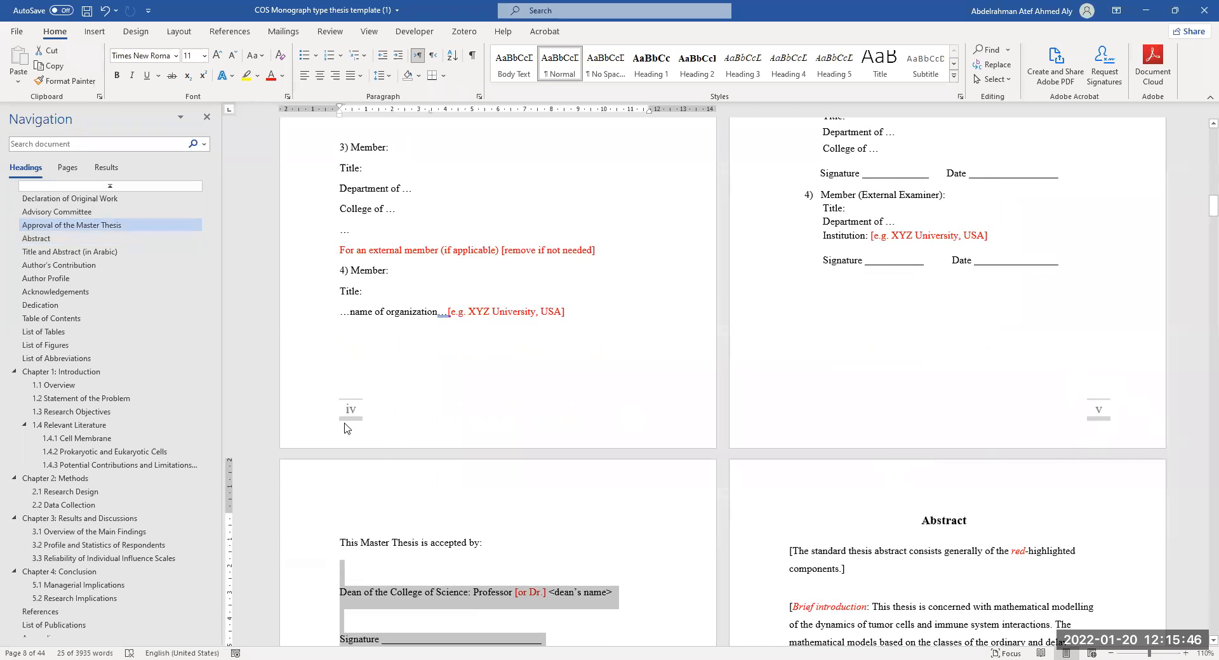
pyautogui.scroll(3, 750, 488)
pyautogui.scroll(-5, 532, 444)
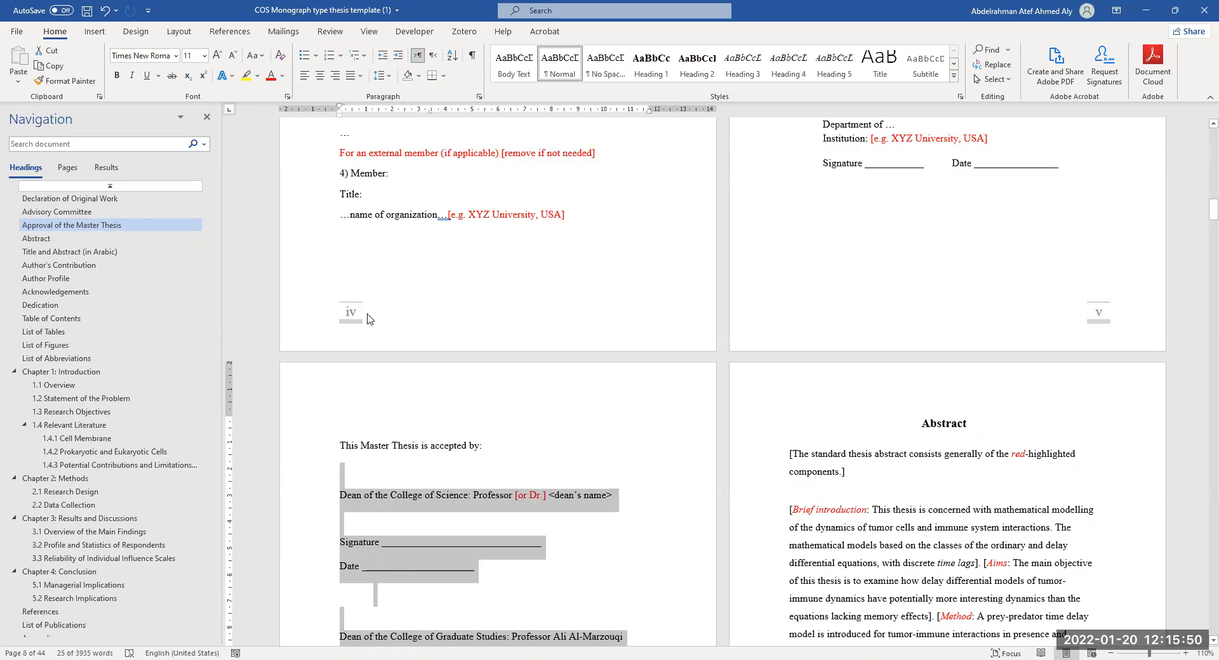
pyautogui.scroll(-10, 464, 410)
pyautogui.scroll(-10, 464, 411)
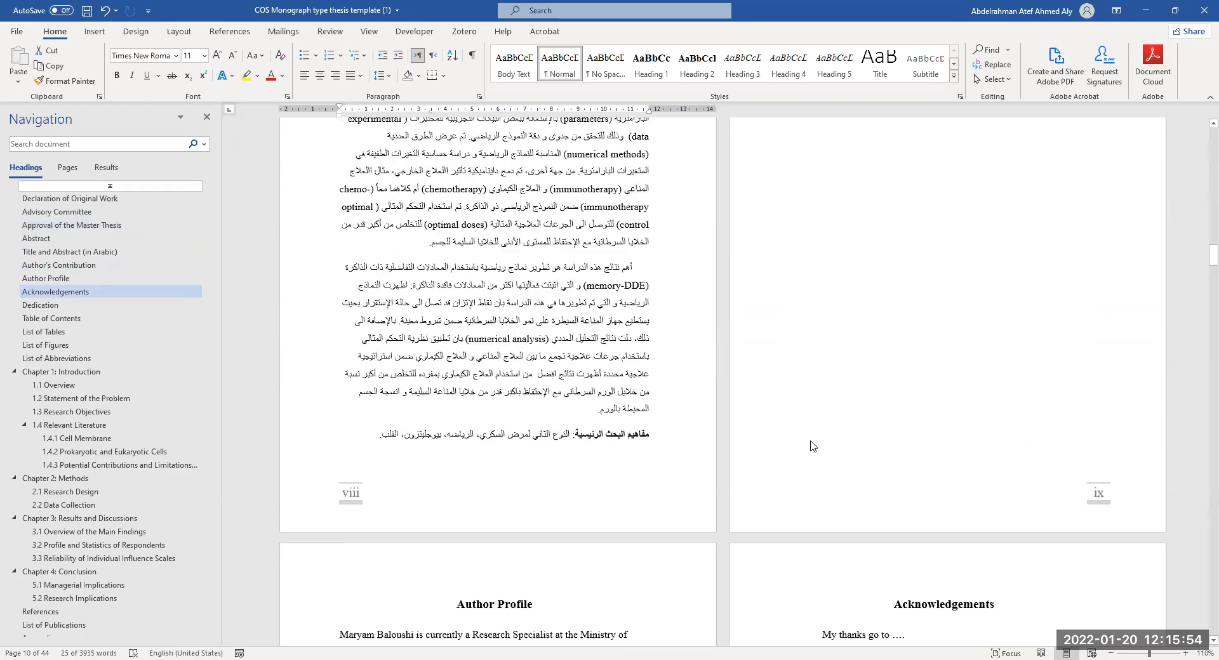
pyautogui.scroll(10, 974, 404)
pyautogui.scroll(10, 974, 404)
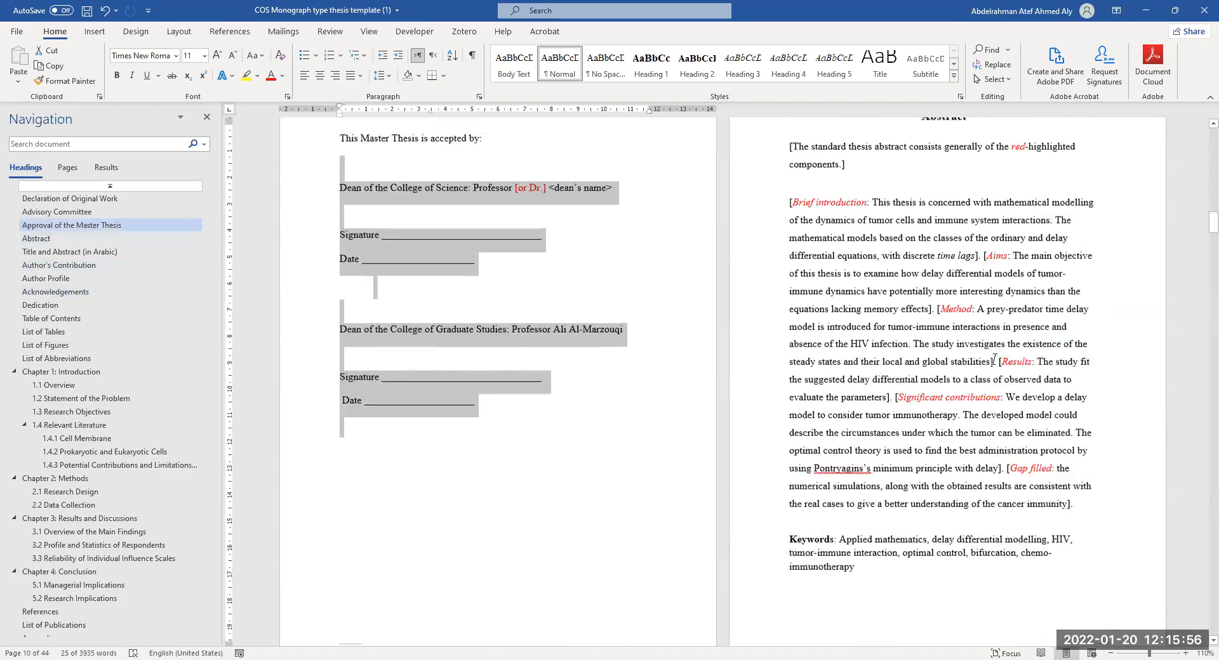
pyautogui.scroll(10, 960, 373)
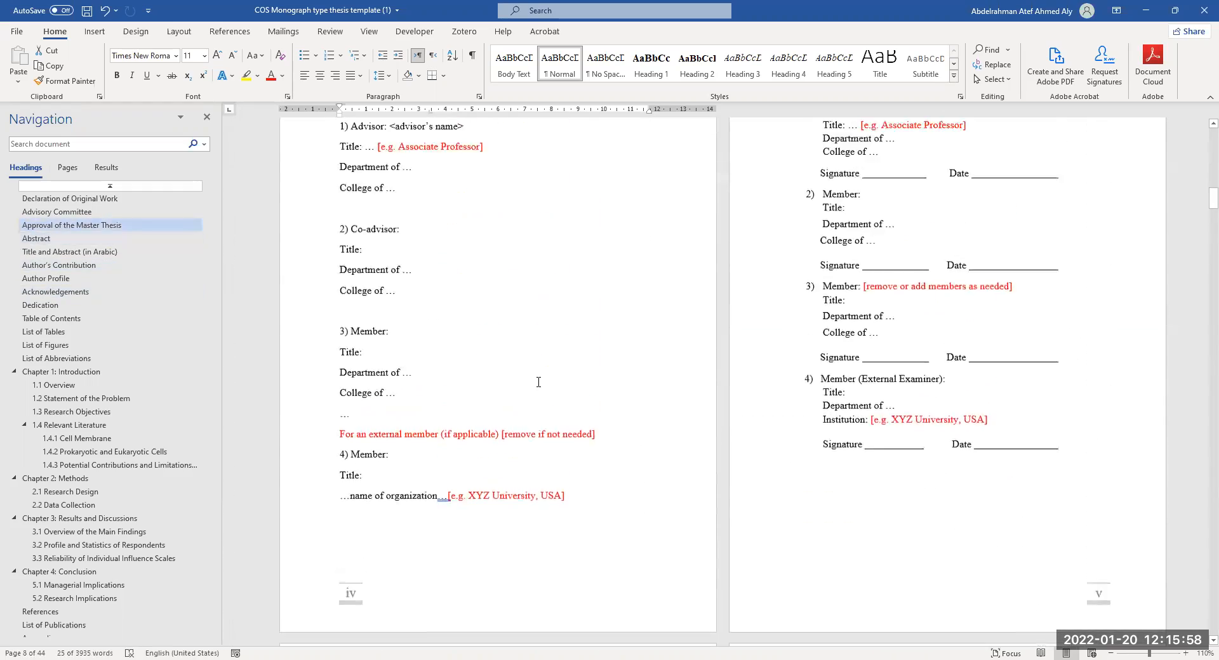
# Step: Highlight the "<advisor's name>" placeholder on the Advisory Committee page and review the co-advisor, member and external member entries
pyautogui.scroll(-8, 876, 267)
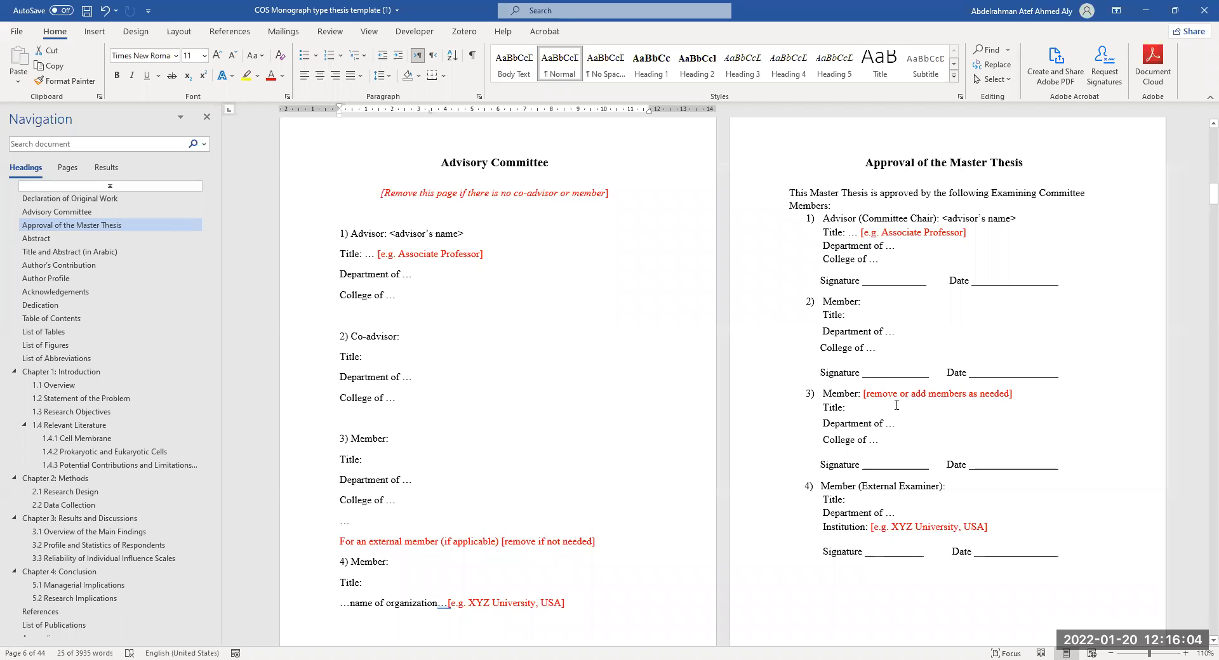
pyautogui.moveTo(481, 232)
pyautogui.mouseDown()
pyautogui.moveTo(343, 234)
pyautogui.moveTo(394, 233)
pyautogui.mouseUp()
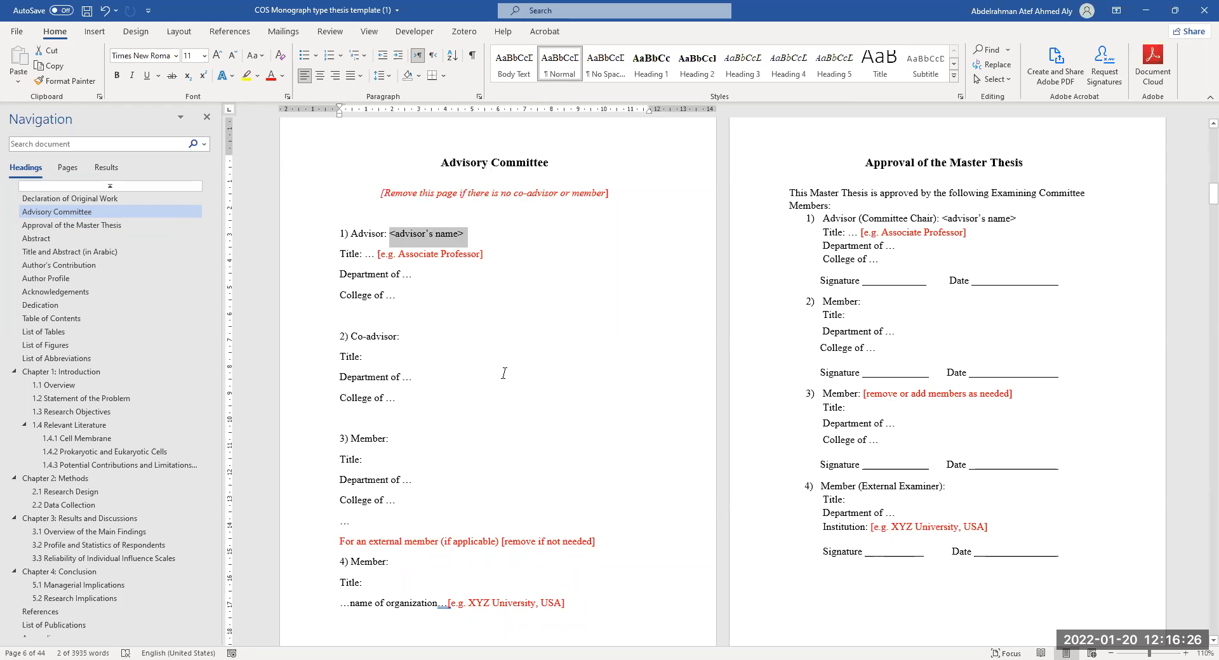
pyautogui.scroll(-2, 495, 406)
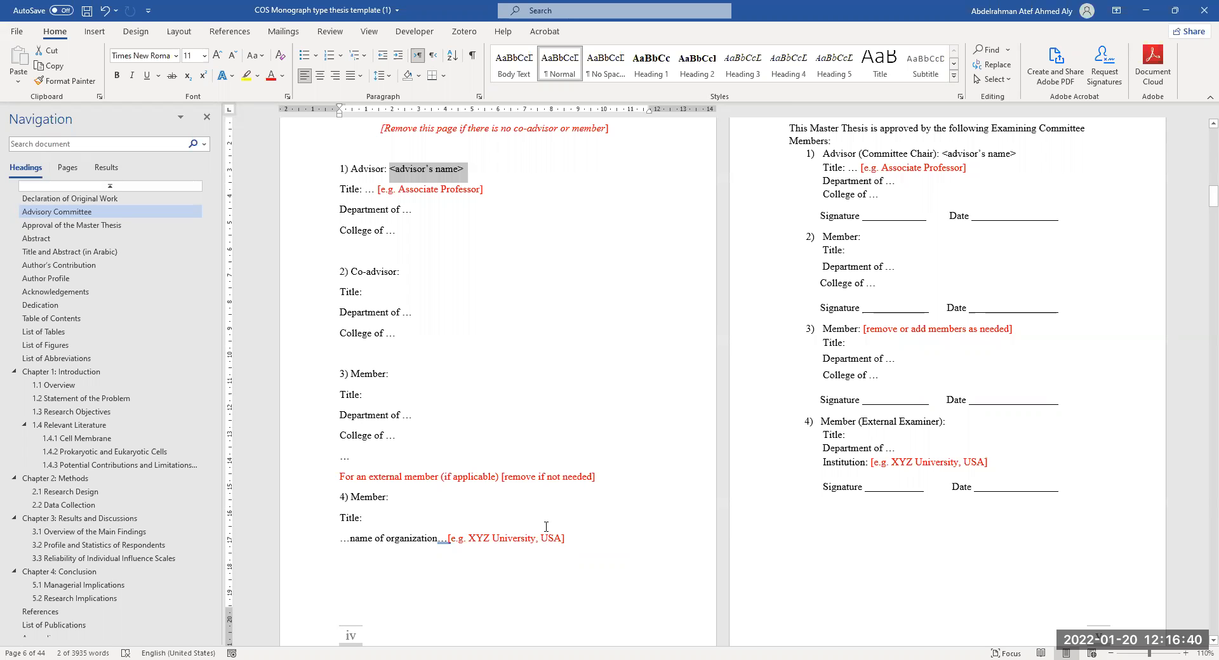
pyautogui.scroll(-2, 530, 494)
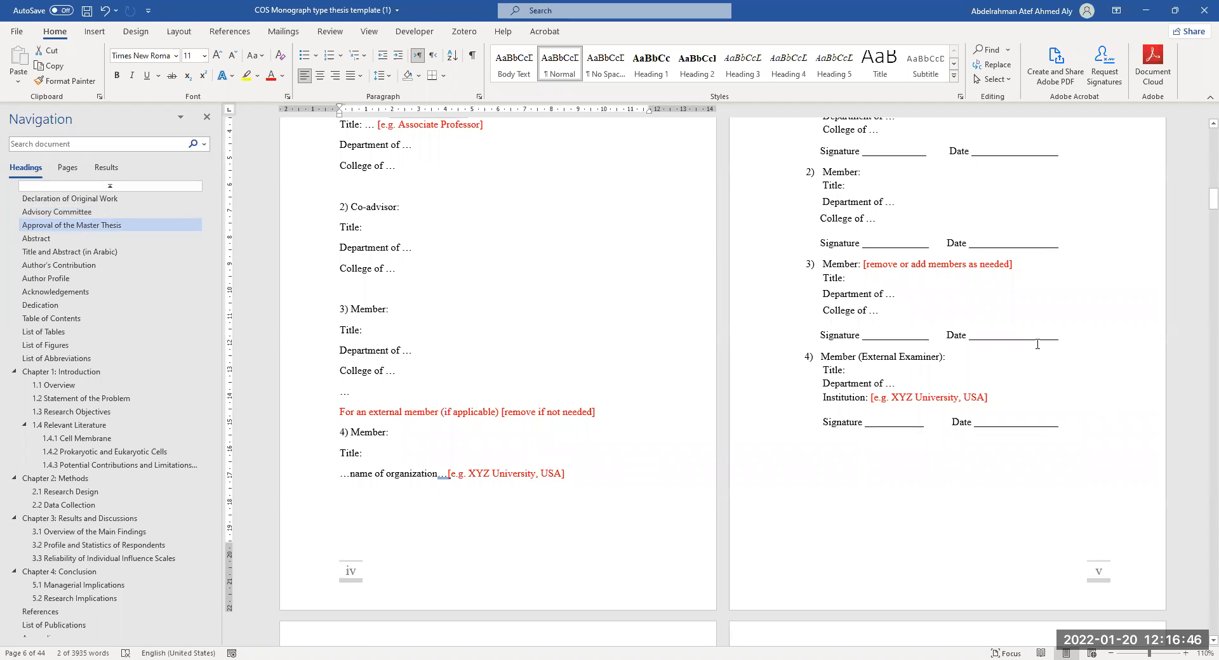
# Step: Highlight the second member's entry, from "Member:" through its signature and date line, in the Approval of the Master Thesis
pyautogui.scroll(3, 1037, 345)
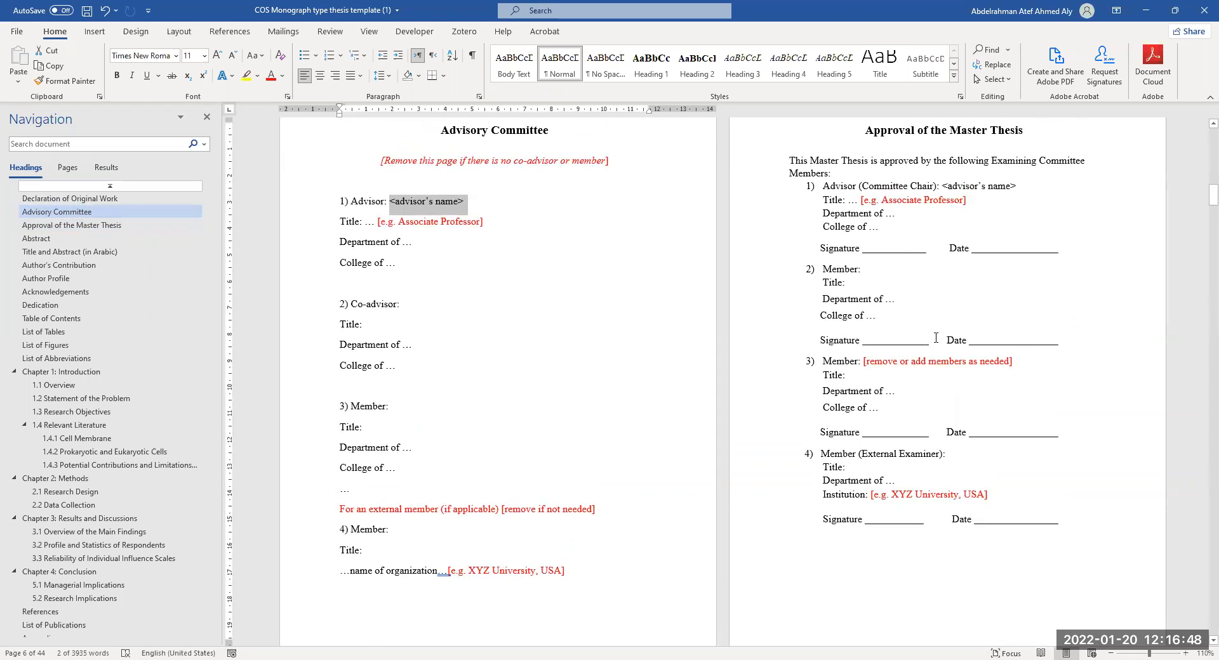
pyautogui.scroll(-2, 902, 173)
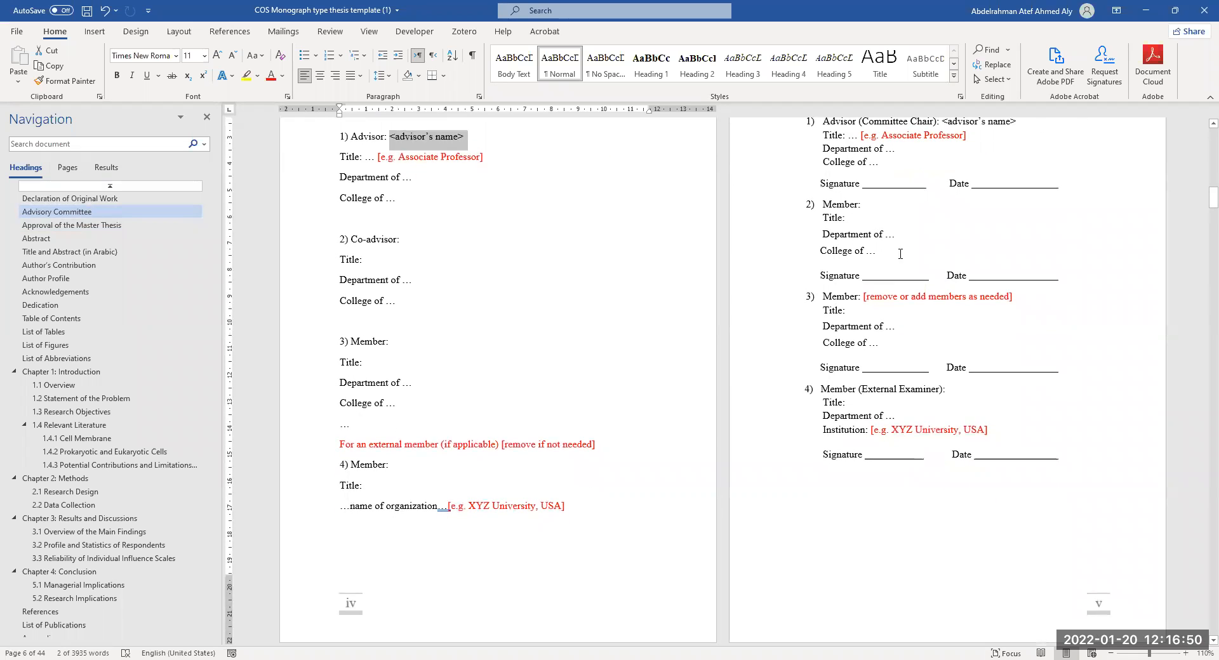
pyautogui.scroll(2, 946, 178)
pyautogui.moveTo(1059, 348); pyautogui.dragTo(803, 270)
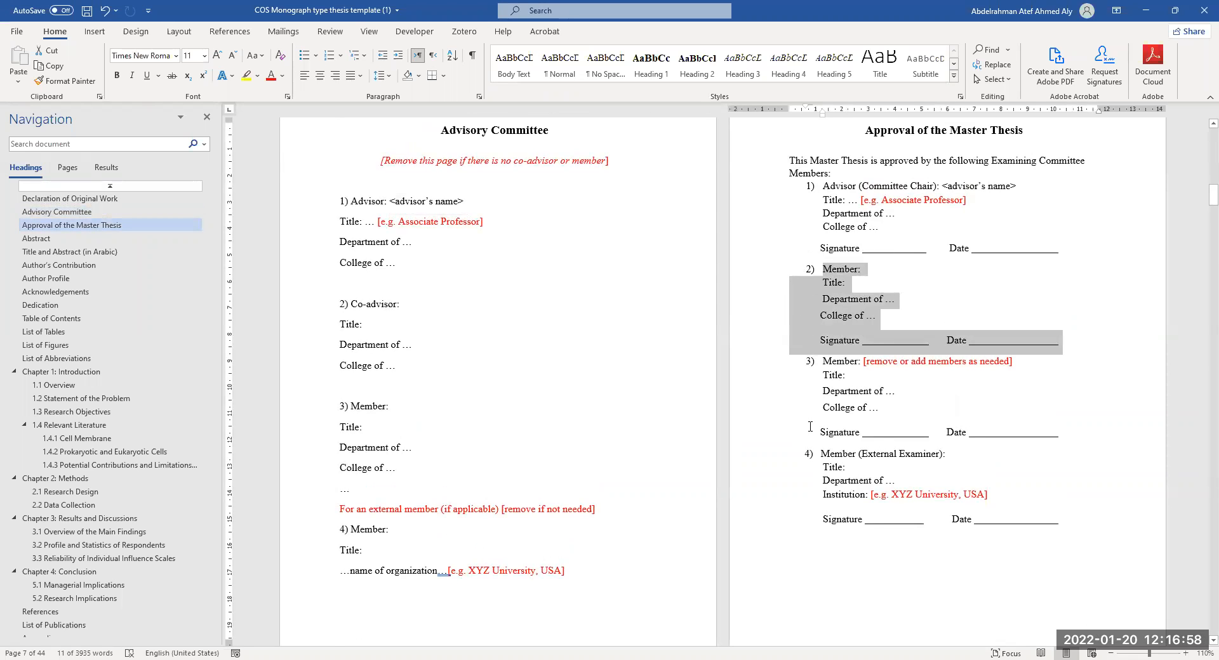
pyautogui.scroll(-1, 813, 402)
pyautogui.scroll(-4, 813, 401)
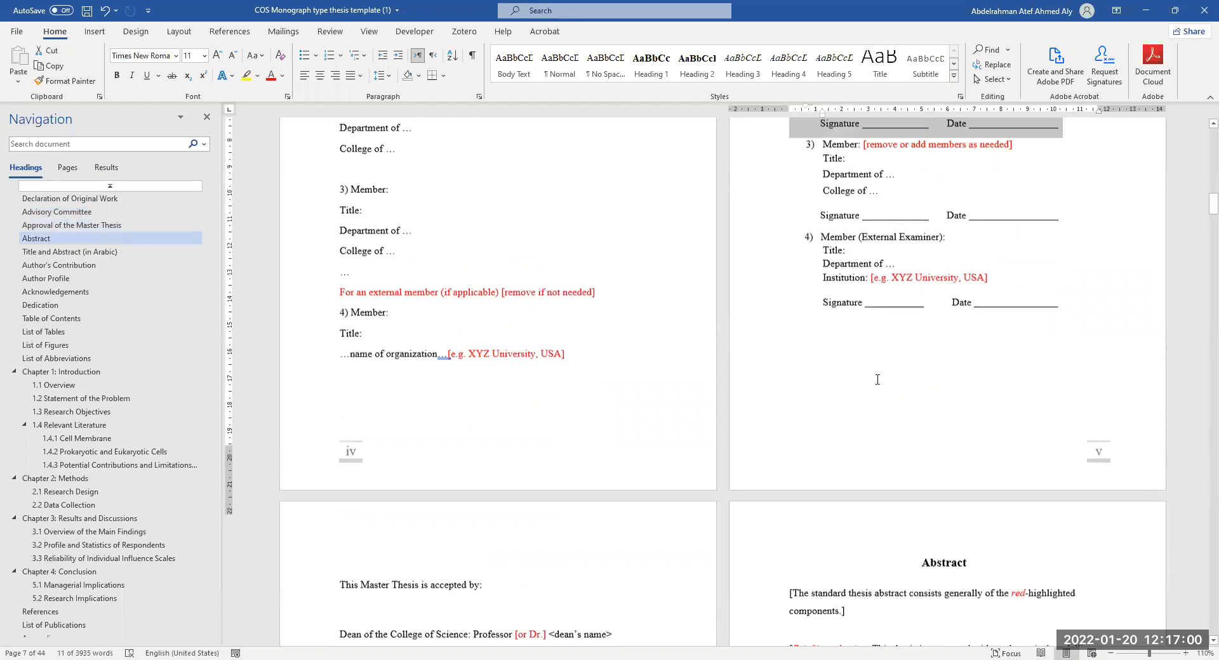
# Step: Highlight a signature line in the Approval of the Master Thesis, and continue to the deans' acceptance and Abstract pages
pyautogui.scroll(3, 780, 273)
pyautogui.scroll(2, 780, 273)
pyautogui.moveTo(950, 219); pyautogui.dragTo(866, 224)
pyautogui.click(890, 222)
pyautogui.scroll(-15, 405, 387)
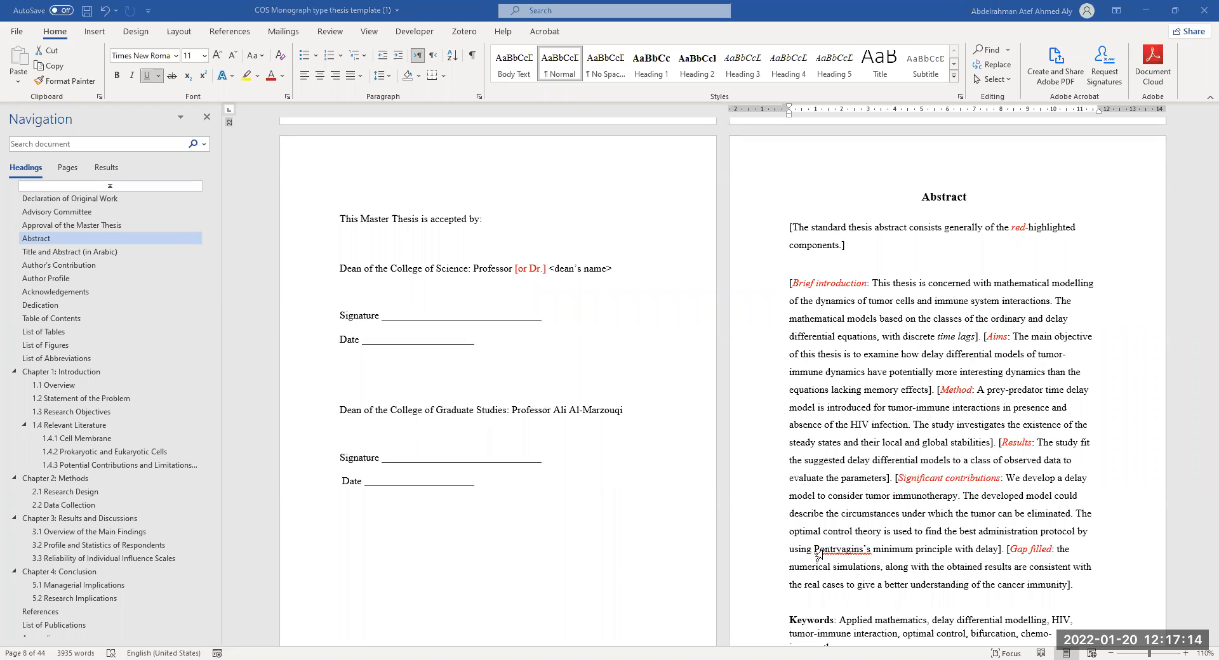
# Step: Review the Declaration of Original Work again, and compare the Advisory Committee page with the Approval of the Master Thesis
pyautogui.scroll(10, 602, 479)
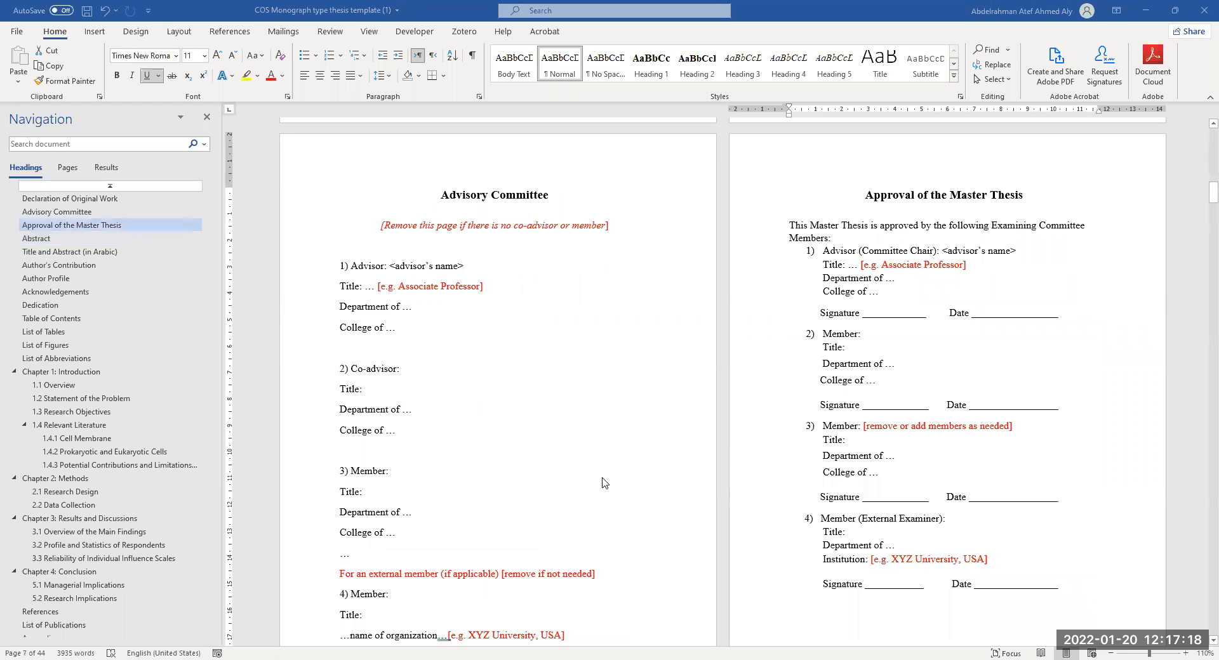
pyautogui.scroll(5, 610, 495)
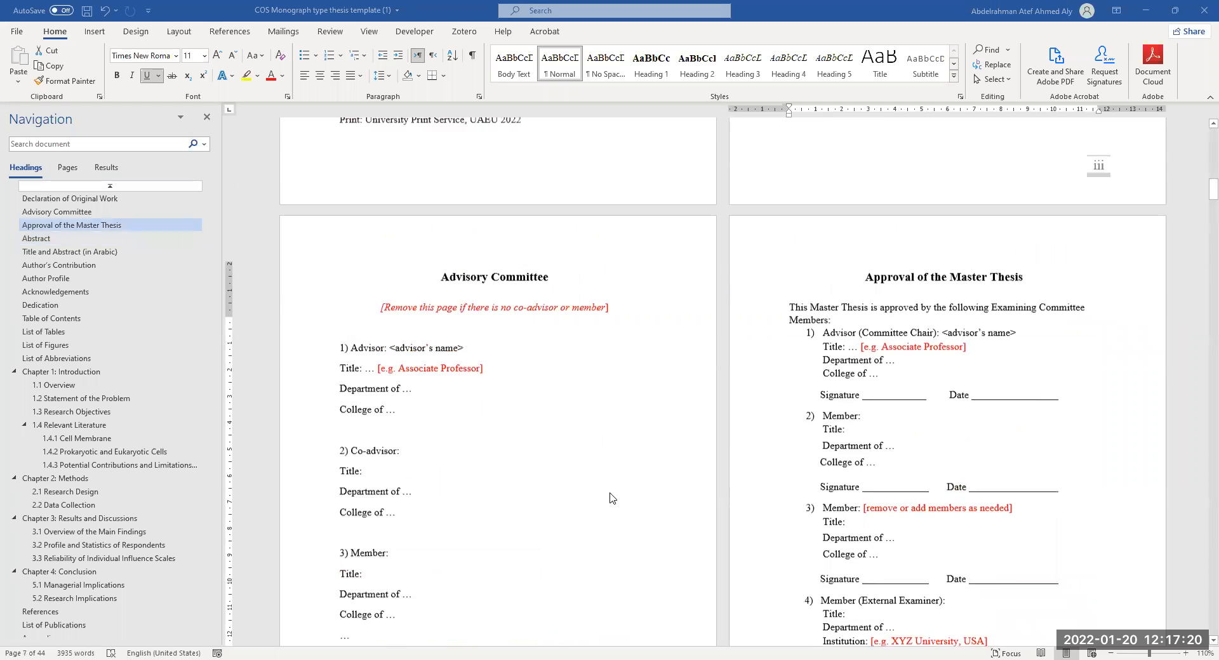
pyautogui.scroll(6, 608, 498)
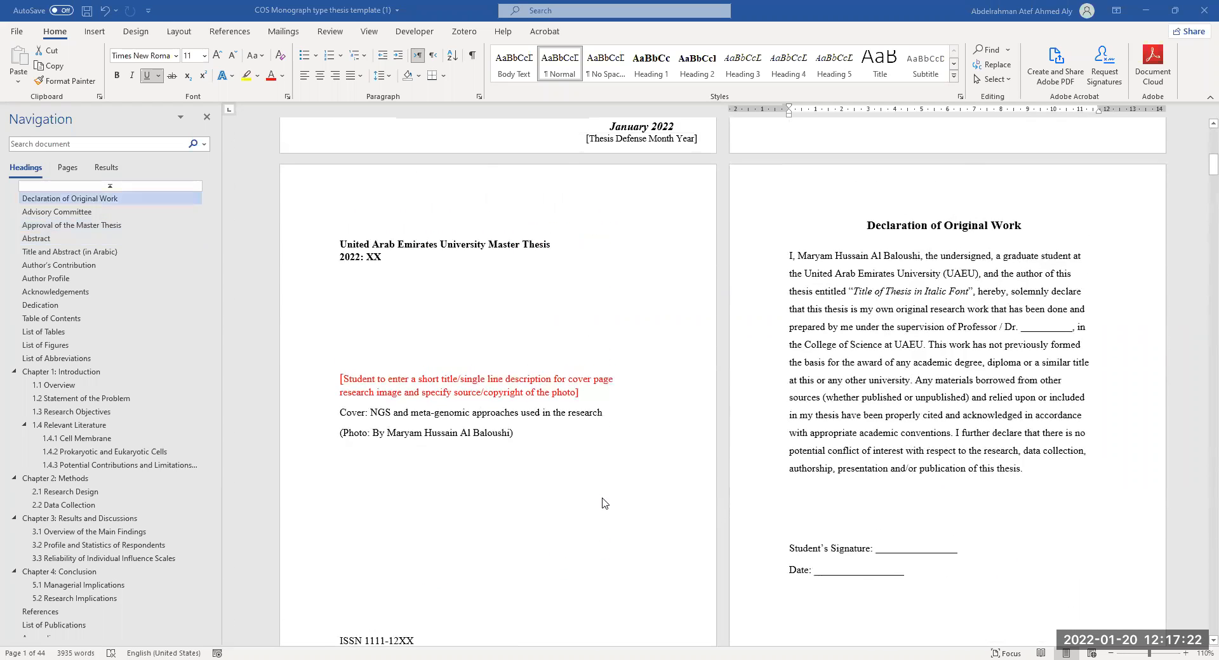
pyautogui.scroll(-12, 585, 508)
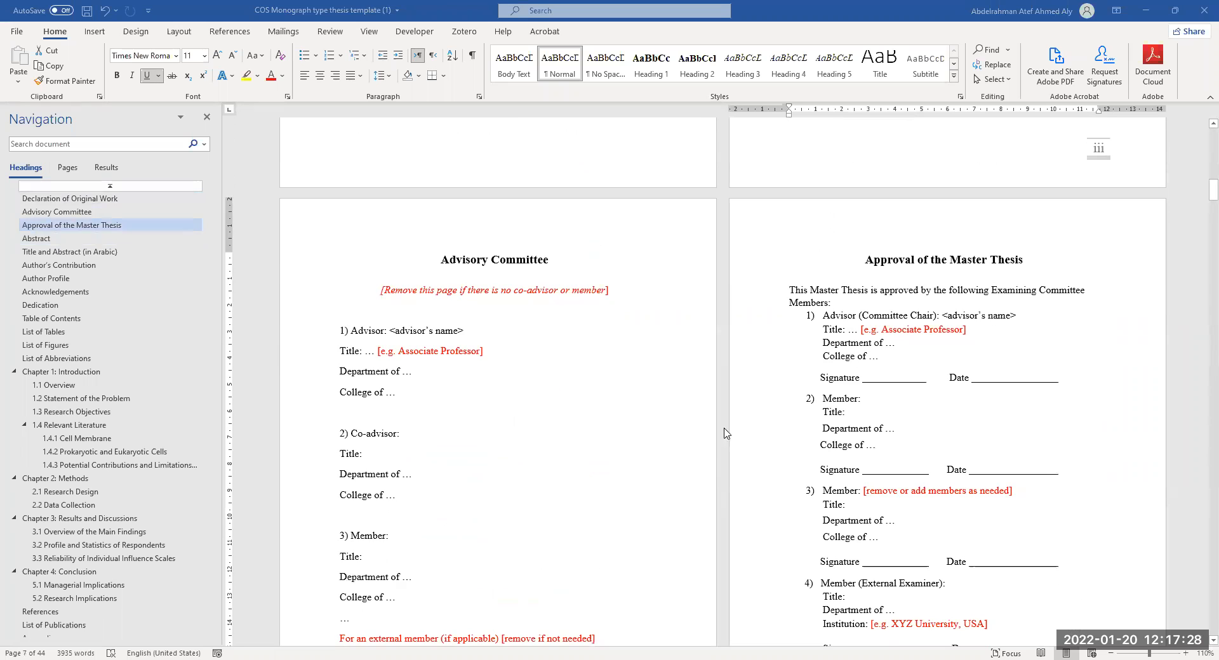
pyautogui.scroll(-4, 620, 457)
pyautogui.scroll(-1, 620, 457)
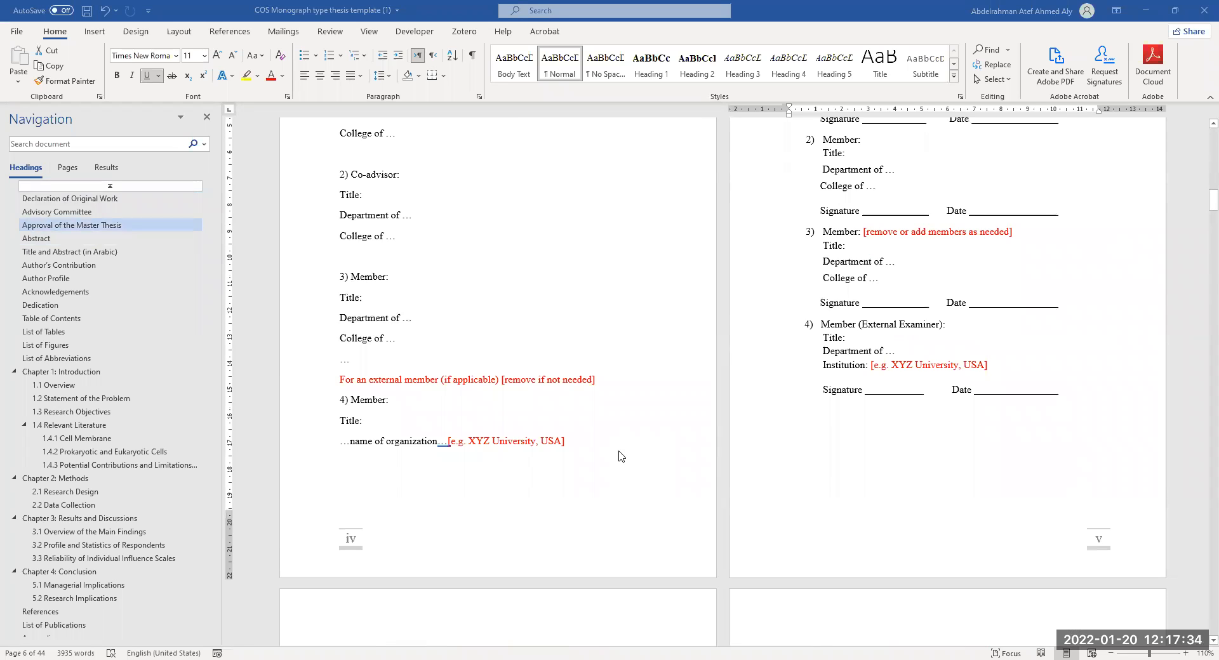
# Step: Examine the co-advisor, member and external member entries on the Advisory Committee page against the examining committee entries
pyautogui.scroll(1, 618, 436)
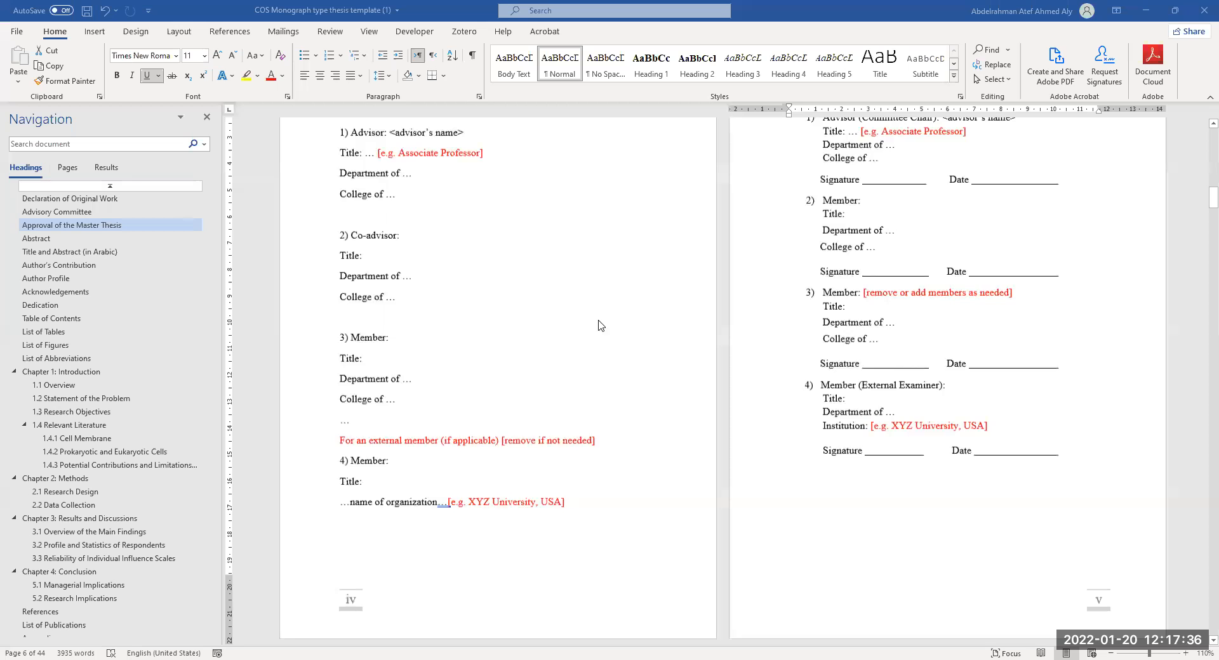
pyautogui.scroll(2, 498, 346)
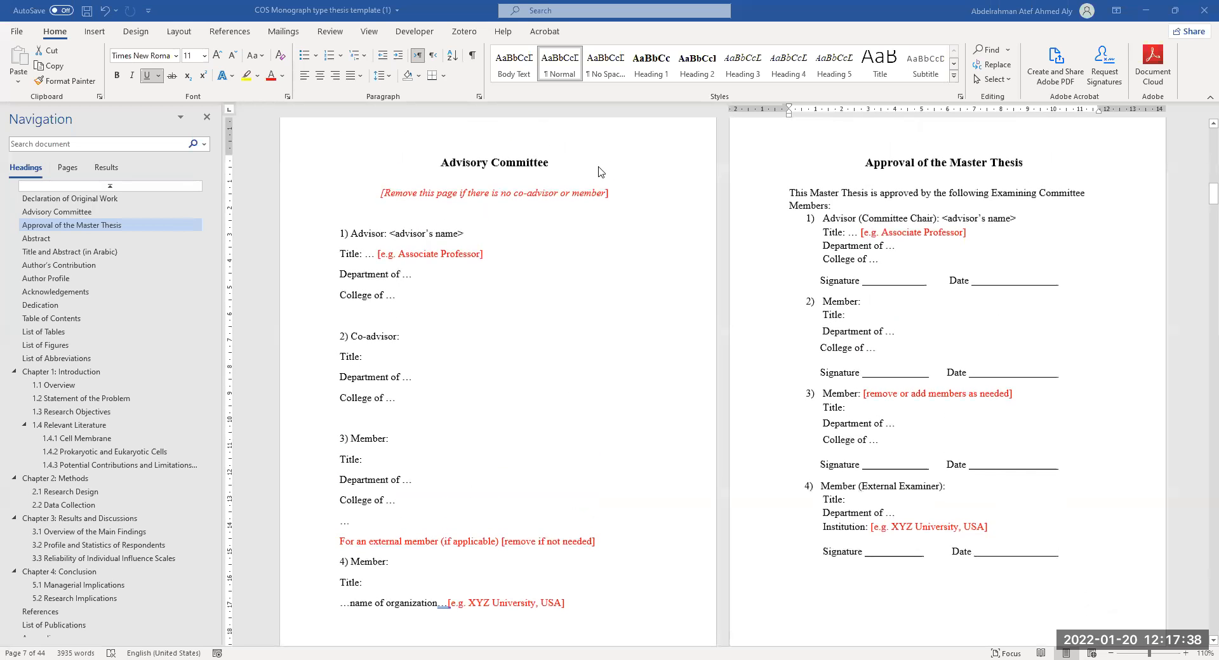
pyautogui.scroll(-3, 603, 473)
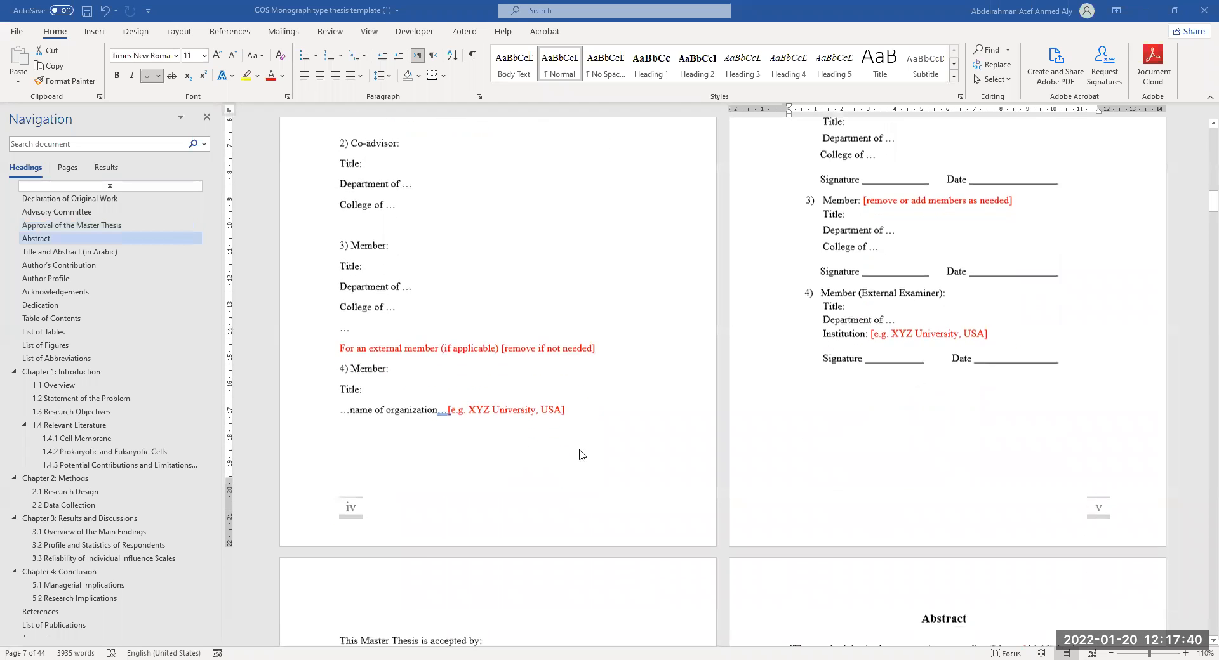
pyautogui.scroll(-1, 591, 441)
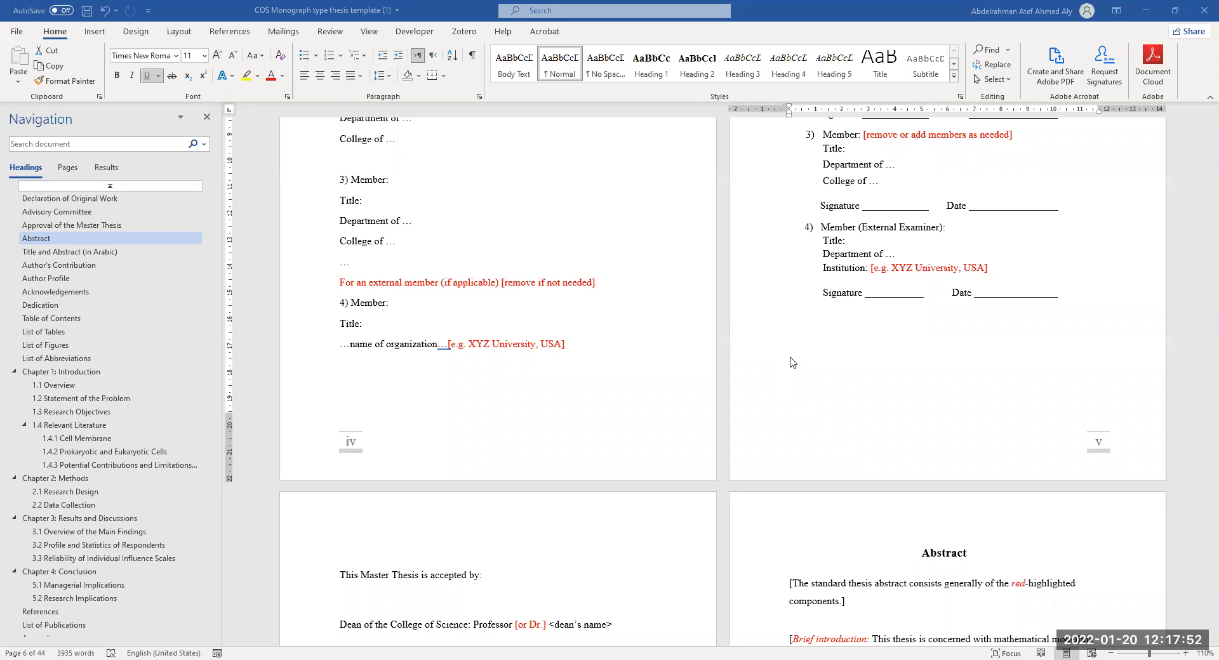
pyautogui.scroll(5, 793, 362)
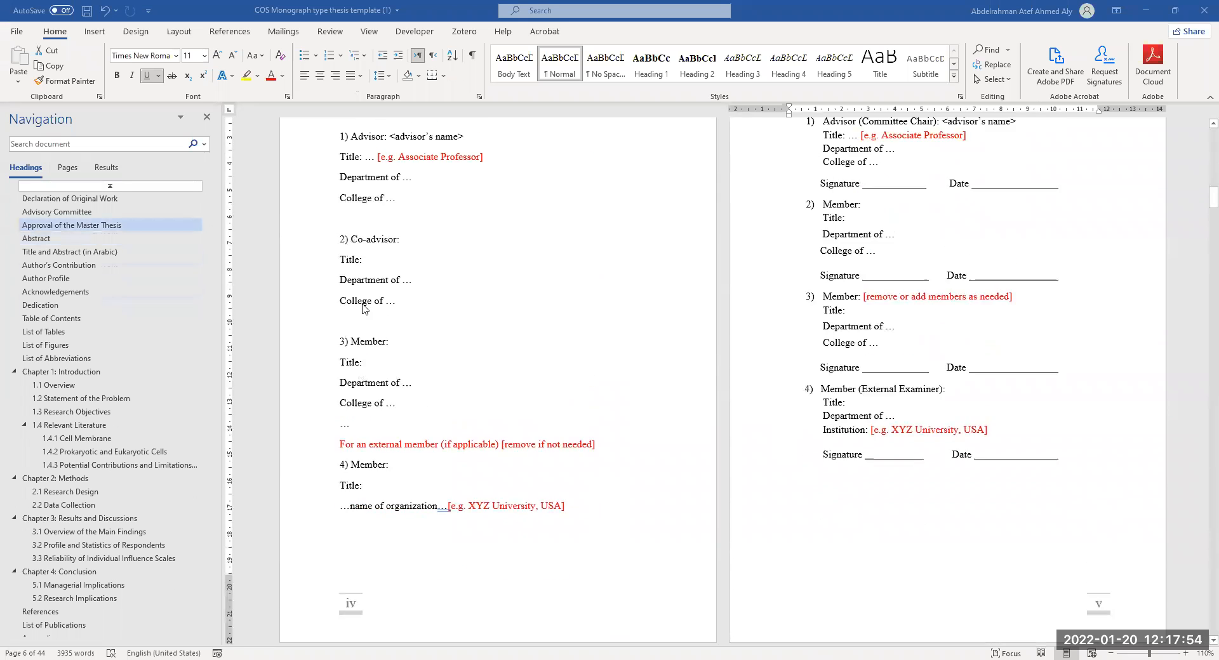
pyautogui.scroll(-3, 449, 313)
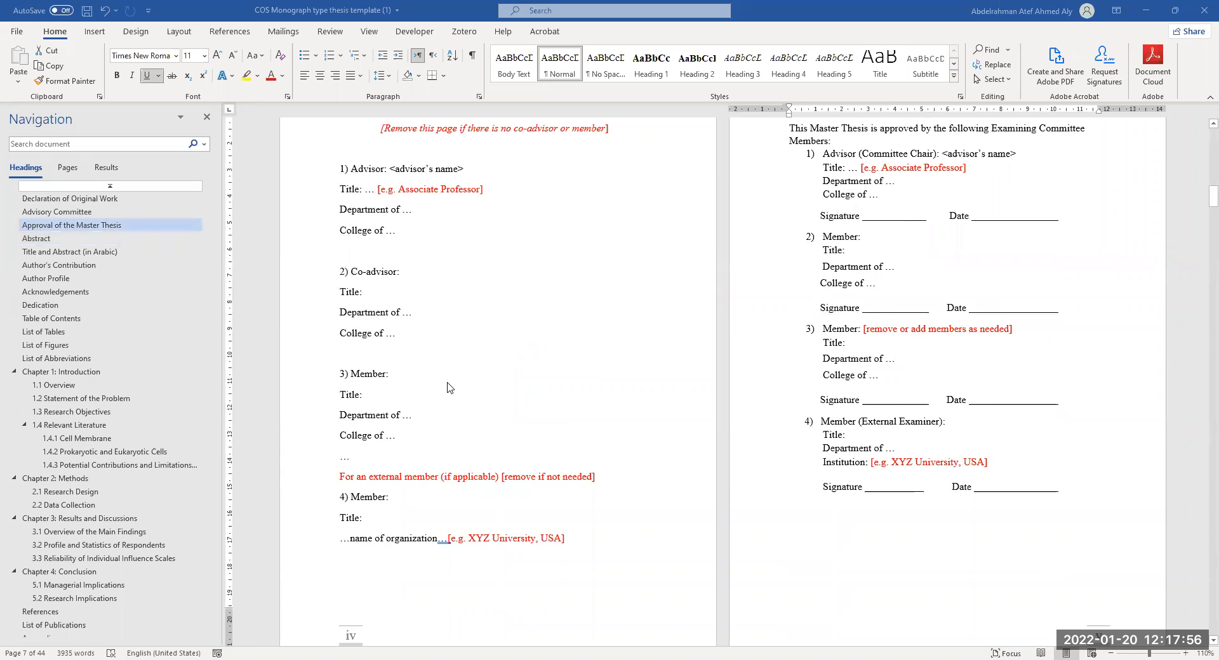
pyautogui.scroll(-3, 556, 329)
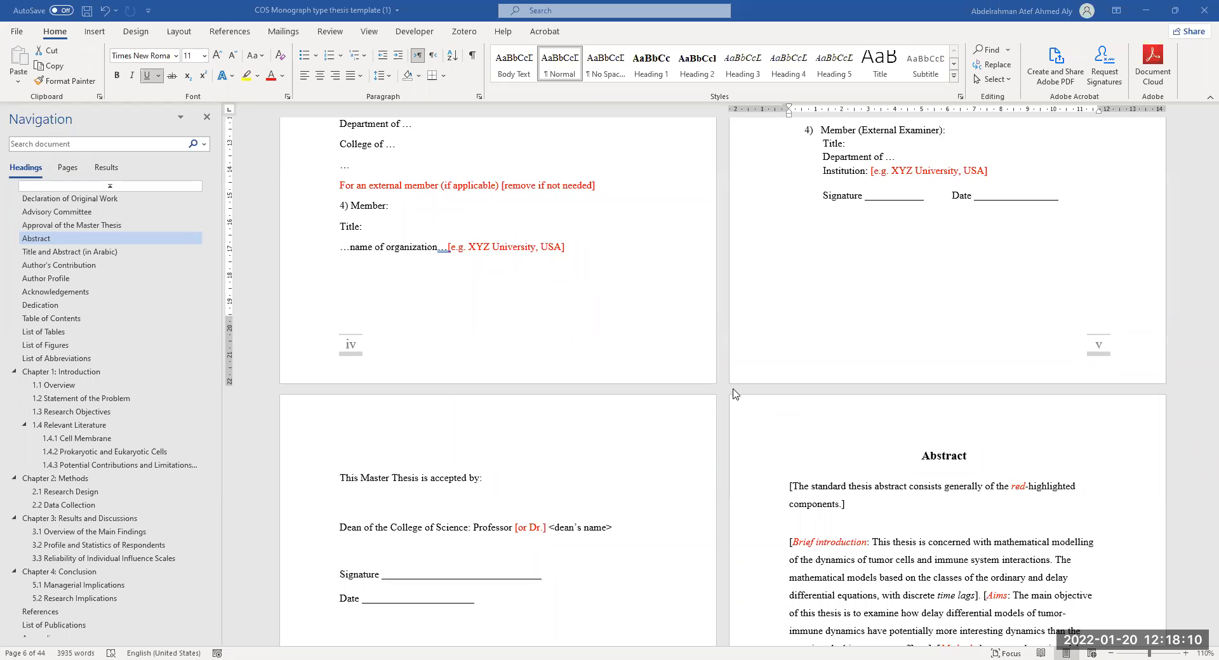
# Step: Examine the signature and date lines for both deans on the thesis acceptance page beside the Abstract
pyautogui.scroll(2, 732, 390)
pyautogui.scroll(-7, 580, 321)
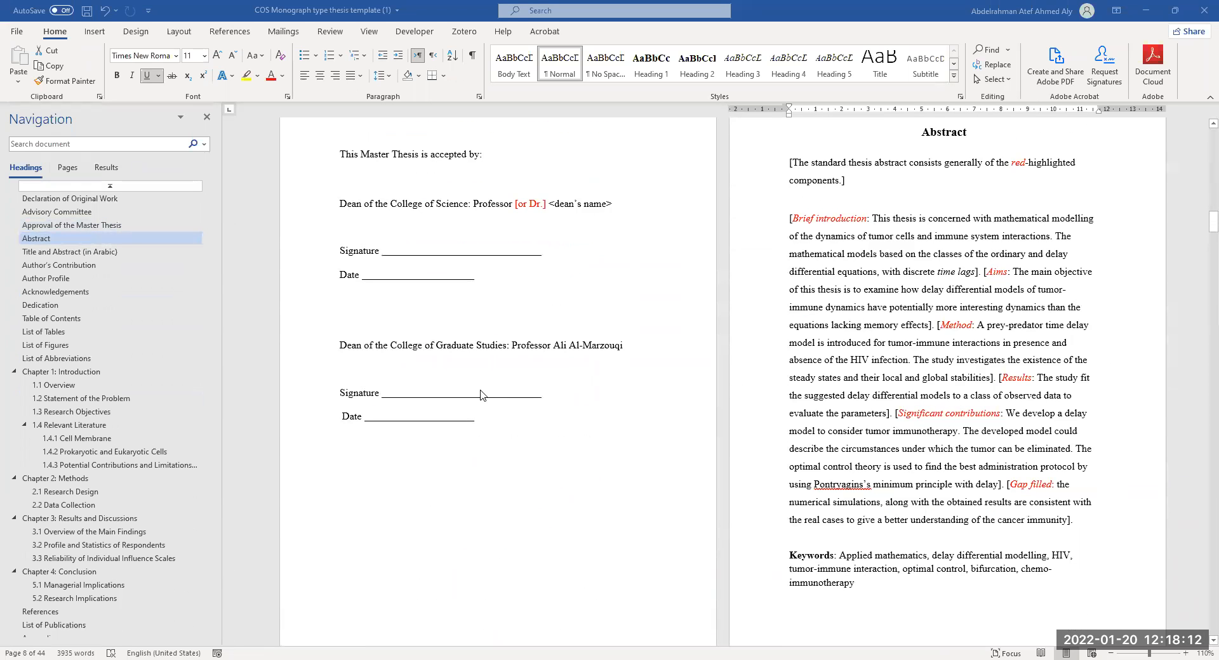
pyautogui.scroll(1, 484, 393)
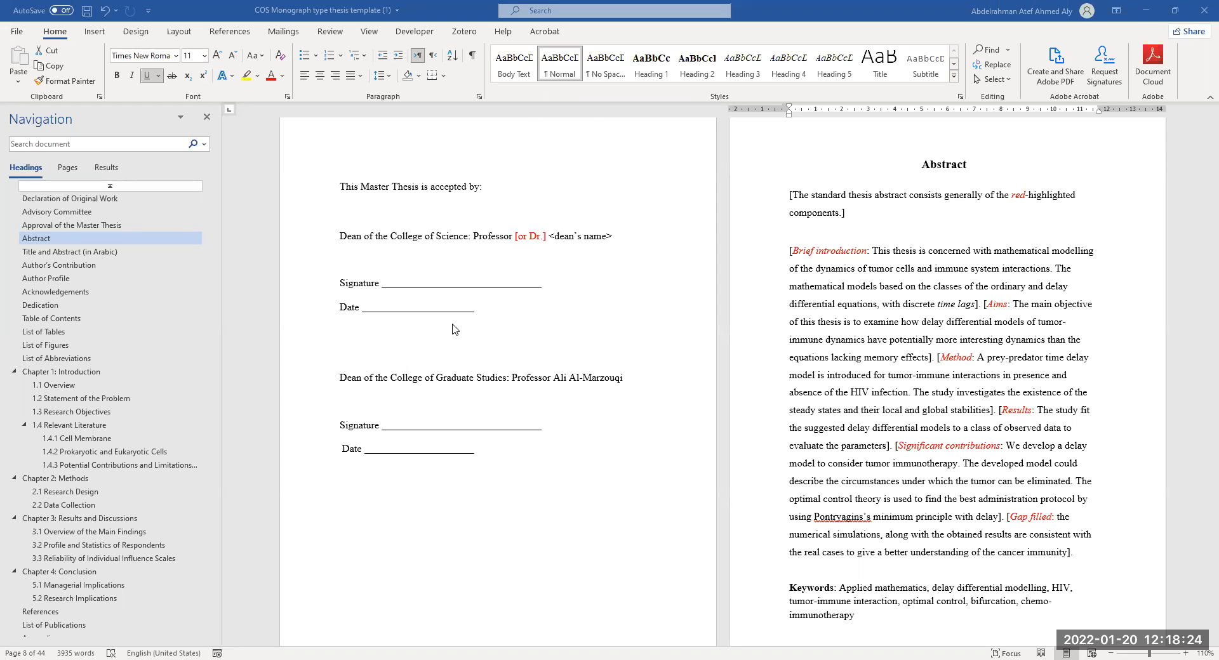
pyautogui.scroll(-2, 480, 376)
pyautogui.scroll(-2, 478, 374)
pyautogui.scroll(3, 478, 374)
pyautogui.keyDown('ctrl'); pyautogui.scroll(-2, 479, 373); pyautogui.keyUp('ctrl')
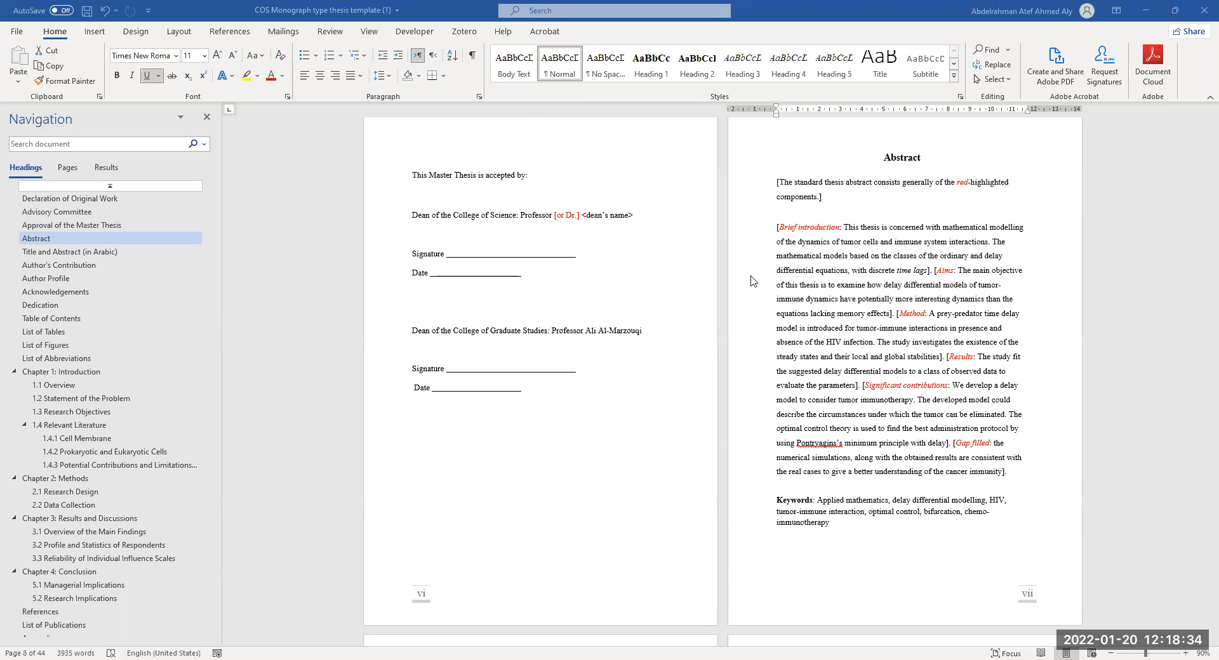
# Step: Check the Abstract's layout, font settings and keywords, and glance at the Arabic abstract and Author's Contribution pages
pyautogui.scroll(-5, 905, 374)
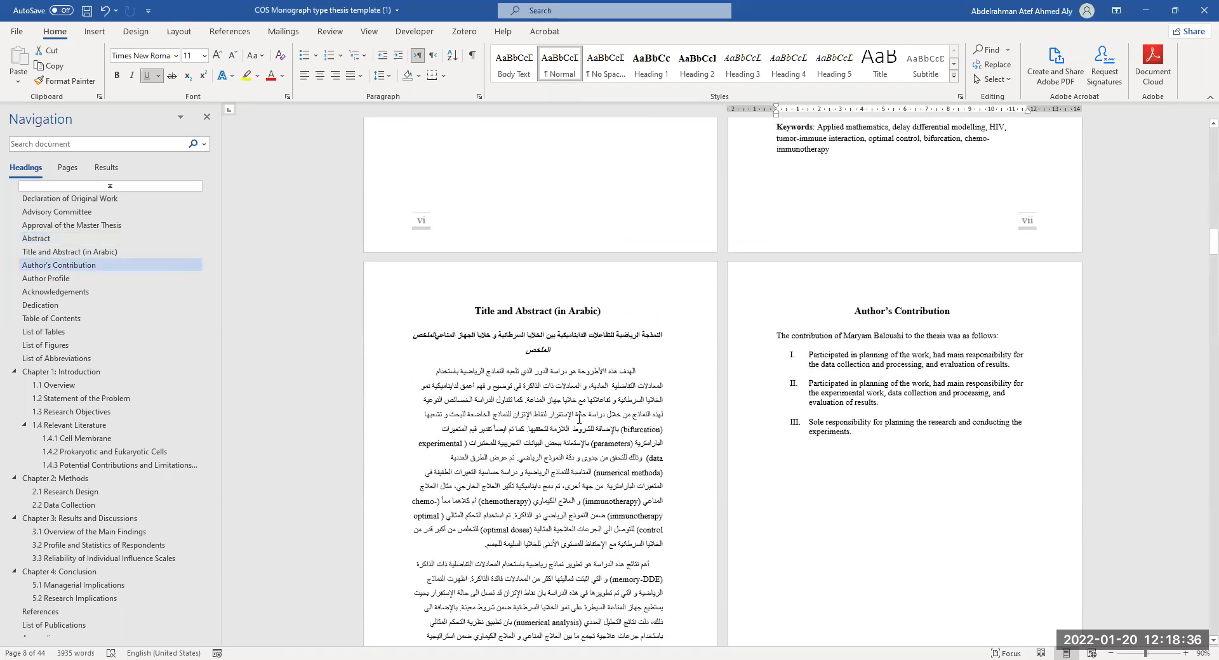
pyautogui.scroll(3, 917, 368)
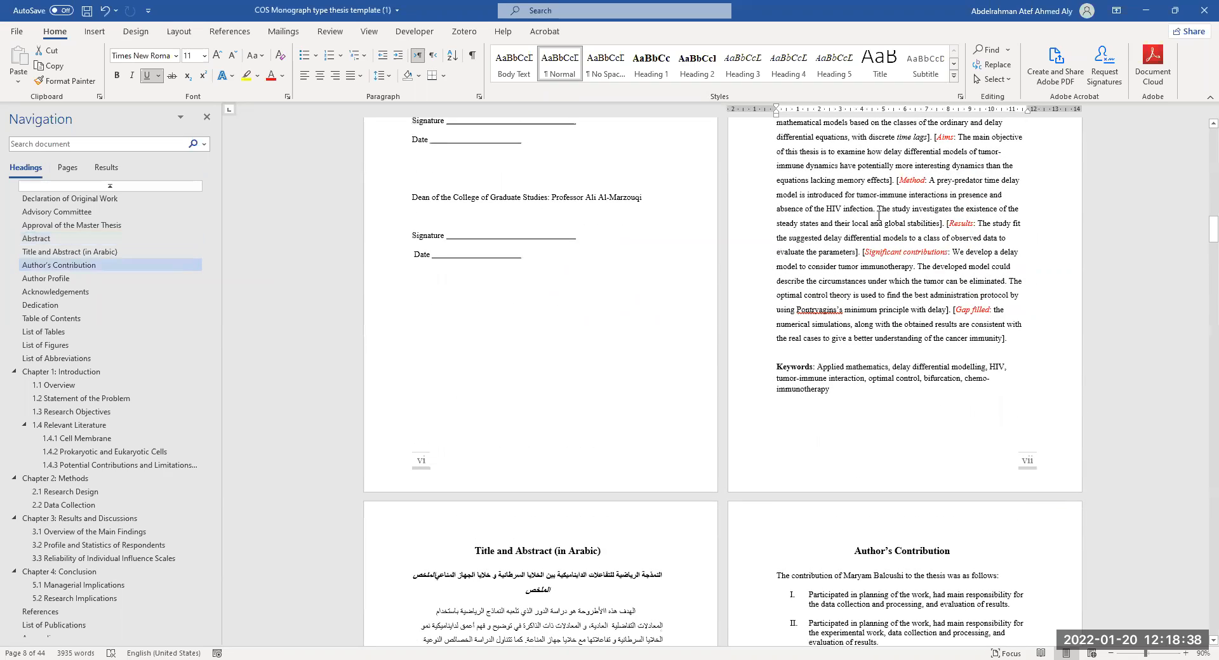
pyautogui.scroll(1, 888, 266)
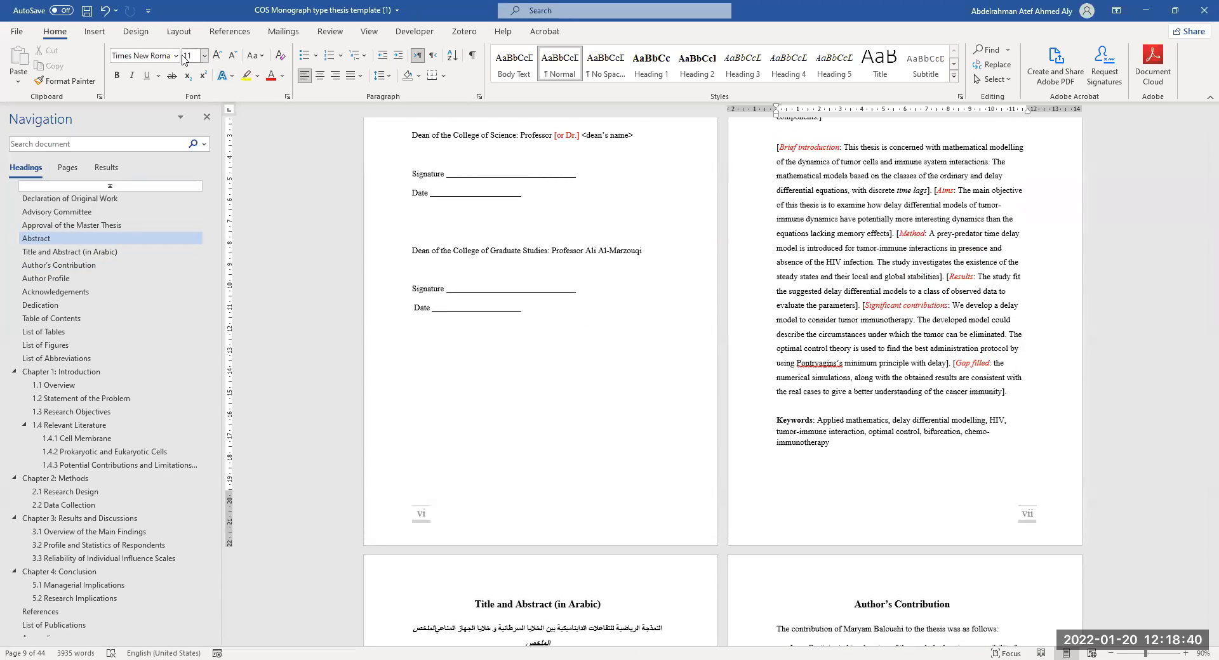
pyautogui.scroll(1, 963, 375)
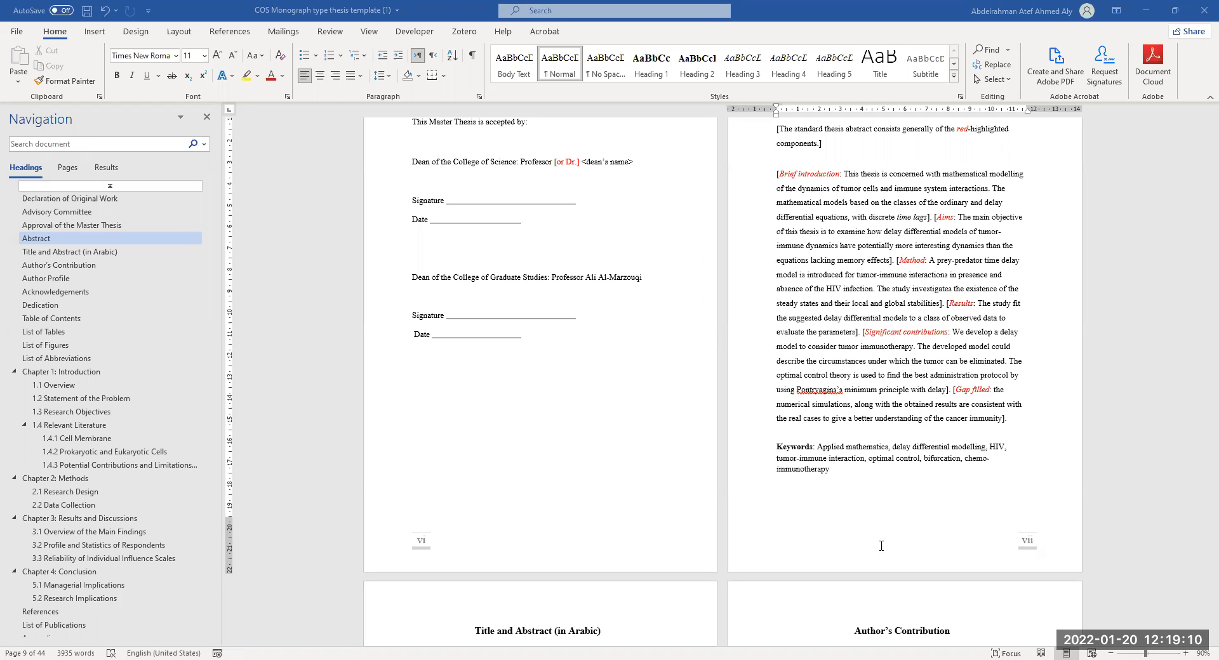
pyautogui.scroll(-3, 838, 483)
pyautogui.scroll(3, 799, 419)
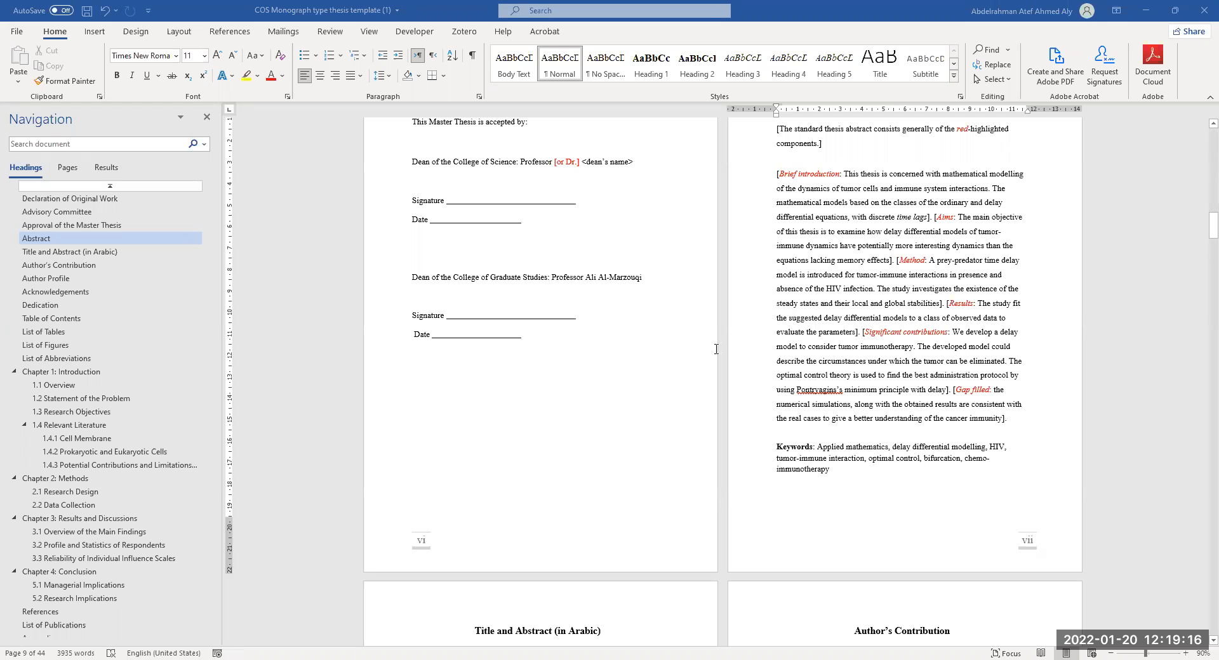
pyautogui.scroll(1, 552, 414)
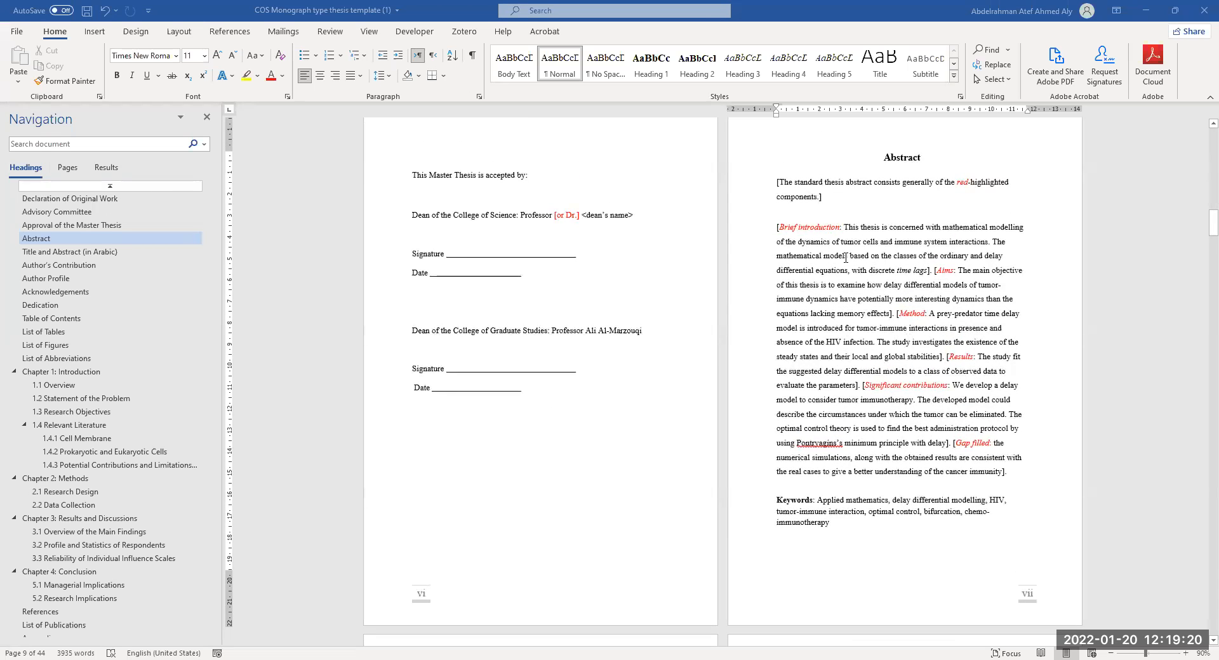
# Step: Review the Abstract's red-labelled components, from "Brief introduction" to "Gap filled", and its keywords within the single-page layout
pyautogui.scroll(-2, 463, 484)
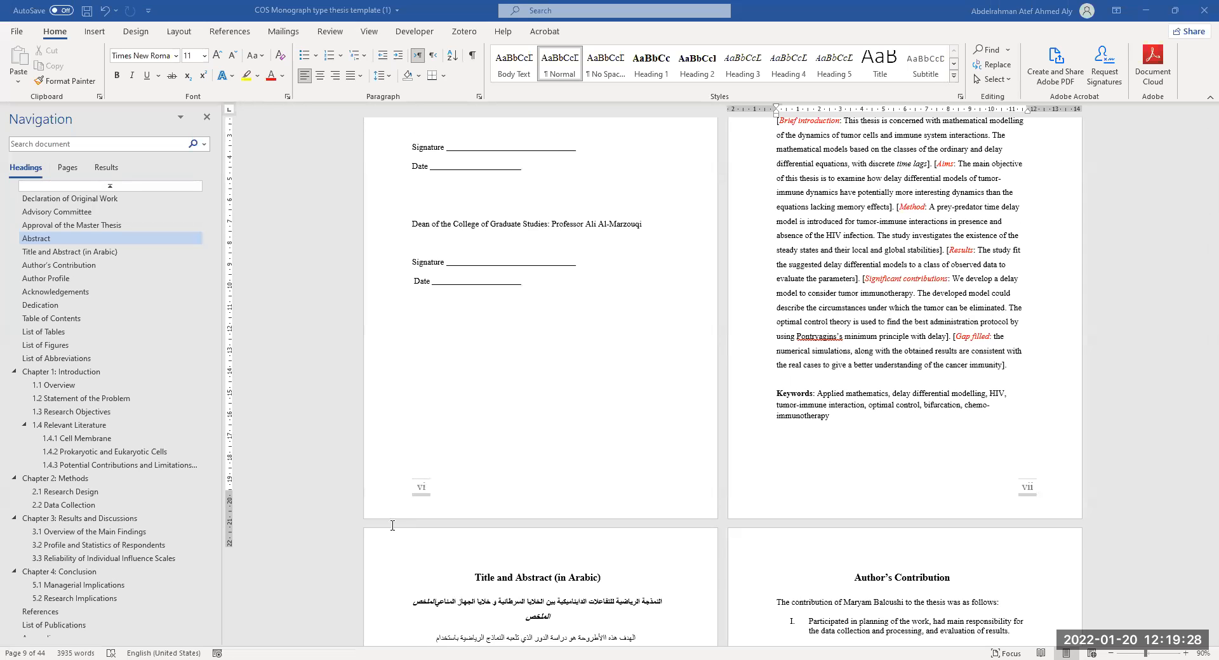
pyautogui.scroll(2, 419, 445)
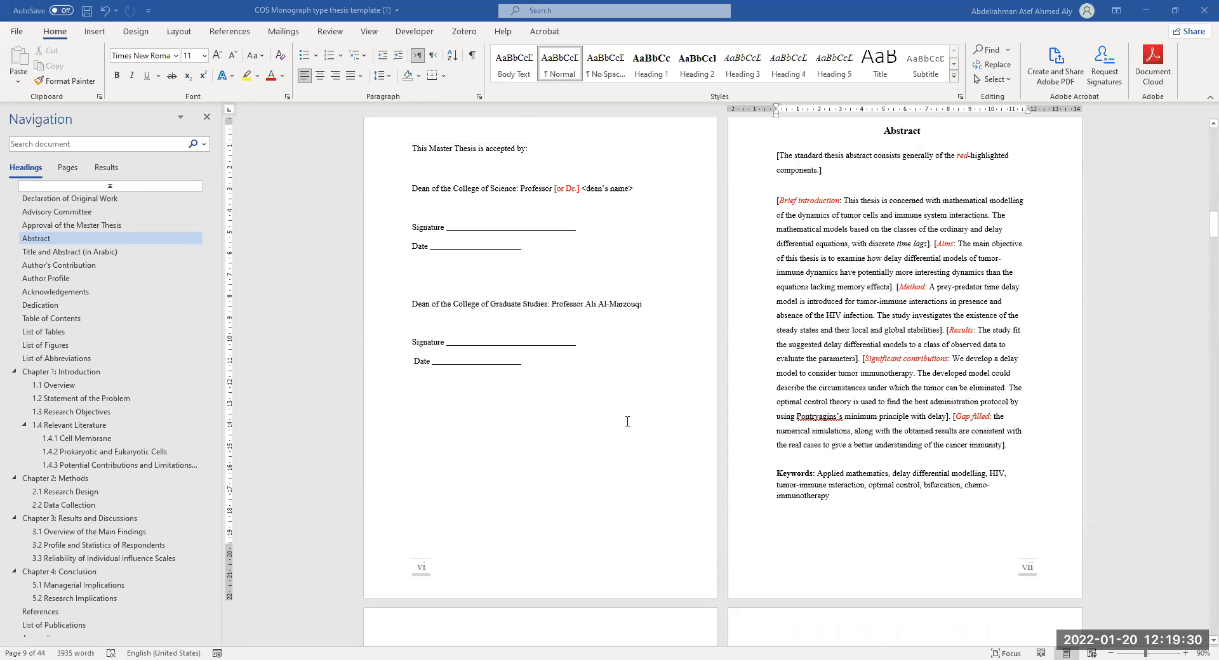
pyautogui.scroll(-5, 551, 512)
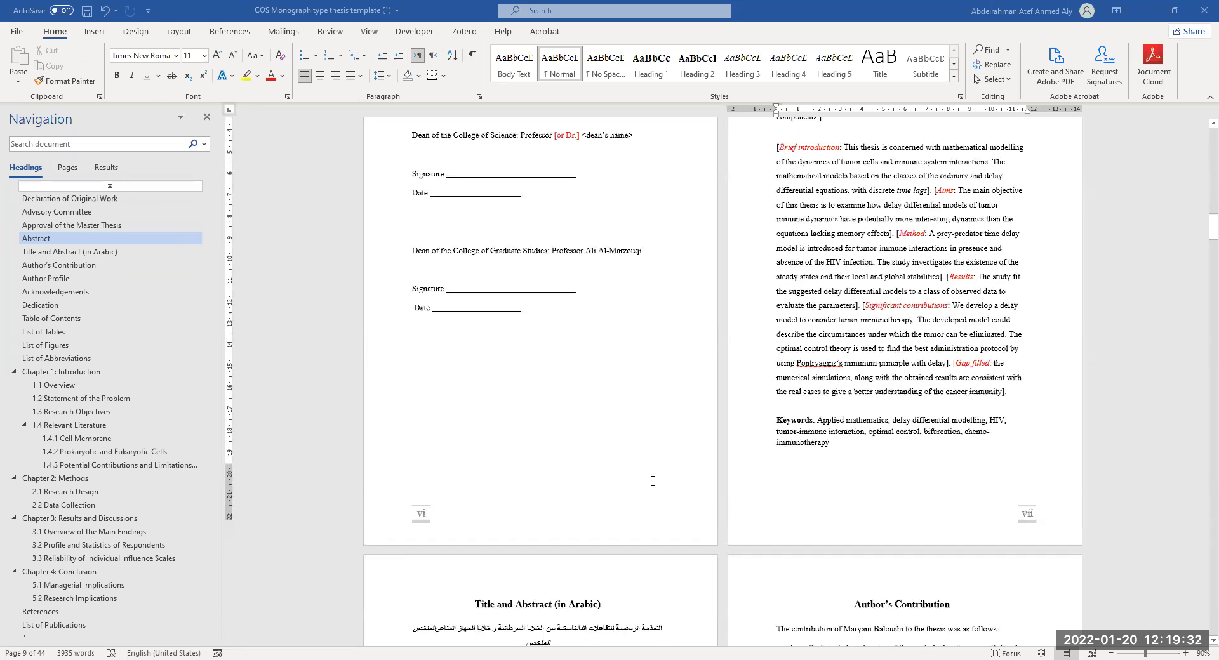
pyautogui.scroll(2, 757, 461)
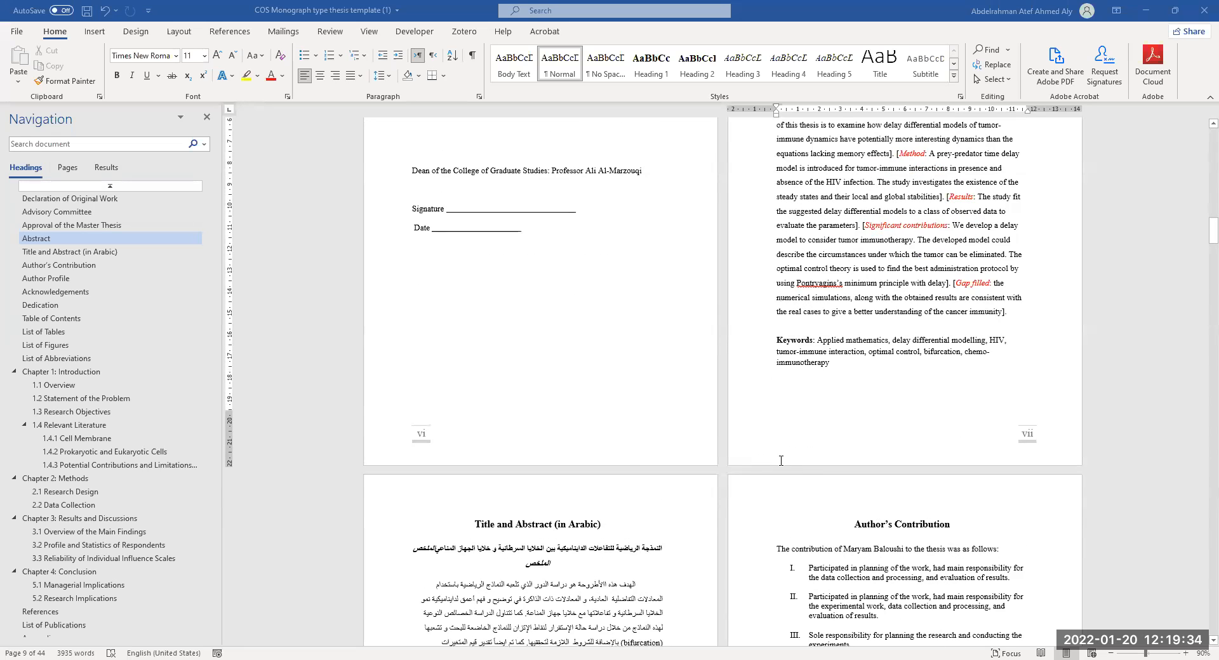
pyautogui.scroll(-4, 882, 402)
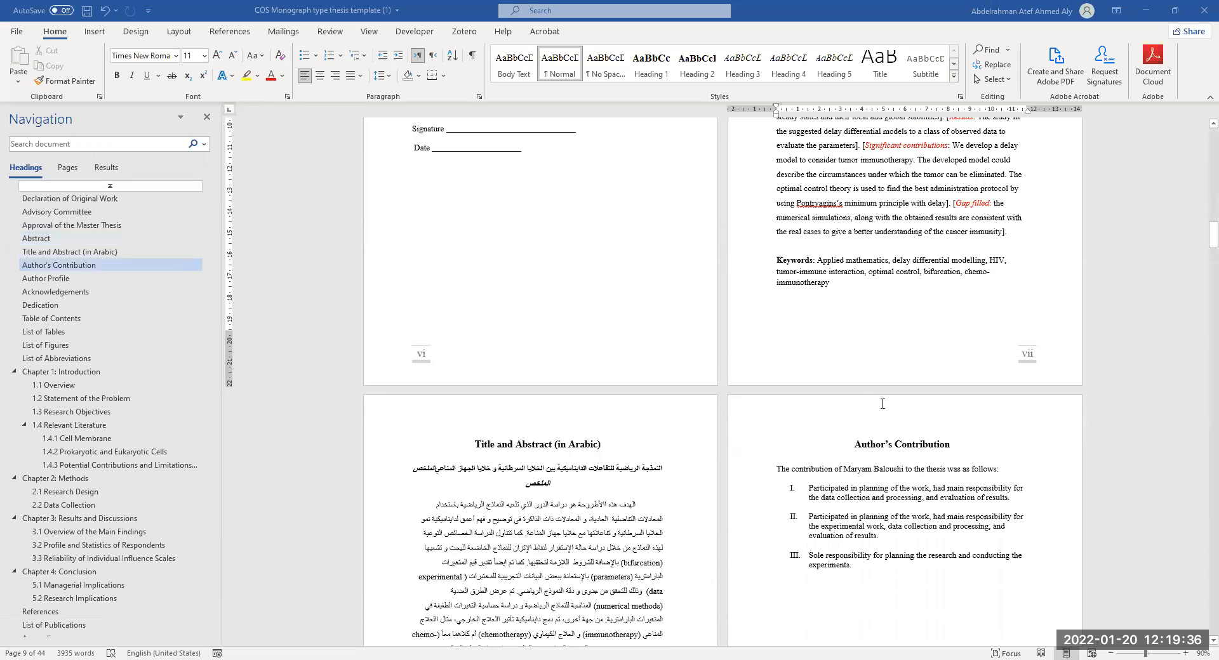
pyautogui.scroll(10, 895, 335)
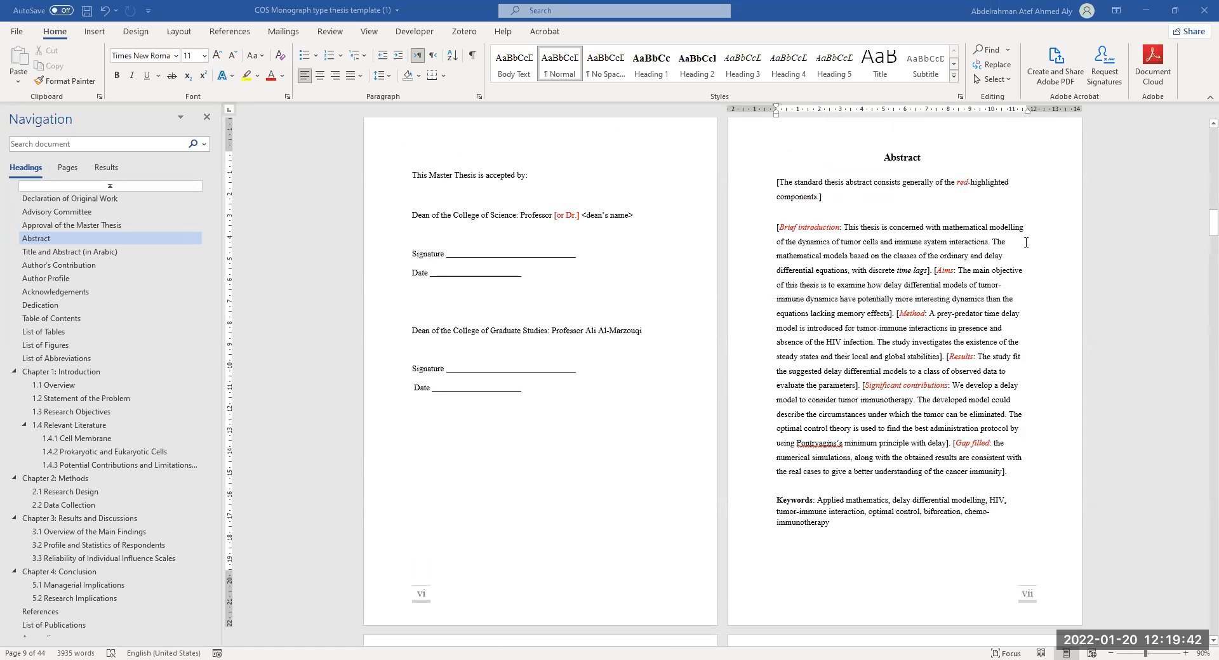
pyautogui.scroll(-2, 1019, 348)
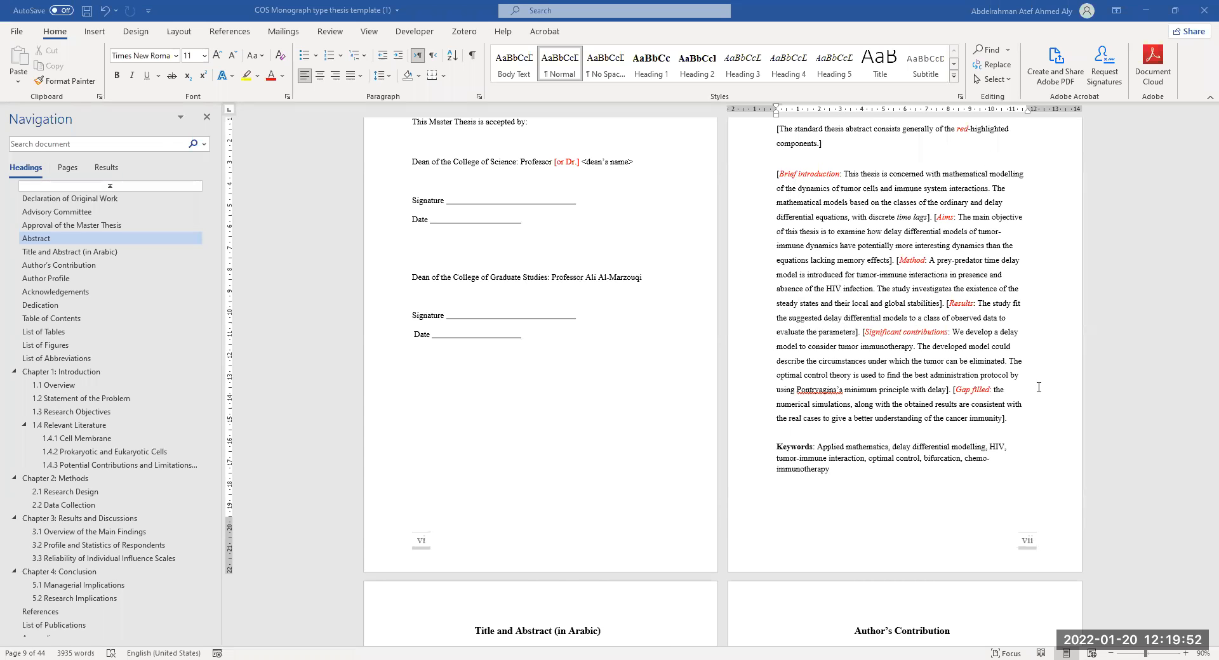
pyautogui.scroll(-2, 936, 408)
pyautogui.scroll(3, 858, 381)
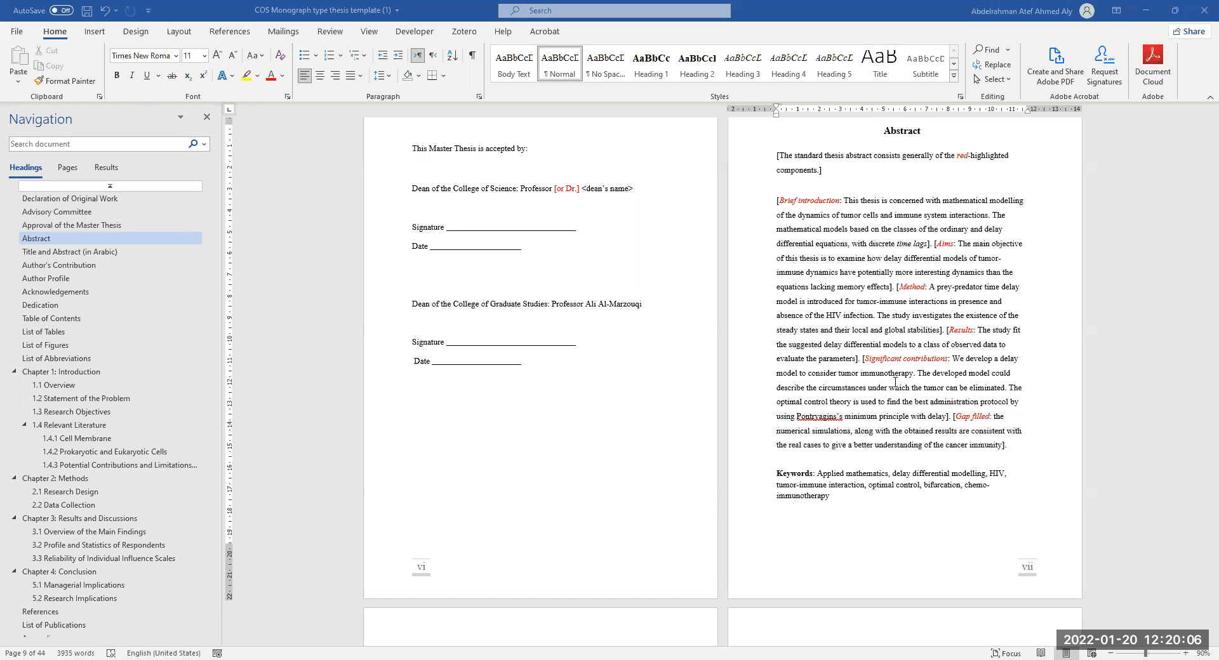
pyautogui.scroll(-1, 895, 380)
# Step: Highlight the "Title and Abstract (in Arabic)" heading and the word "الملخص" above the Arabic abstract text
pyautogui.scroll(-10, 815, 400)
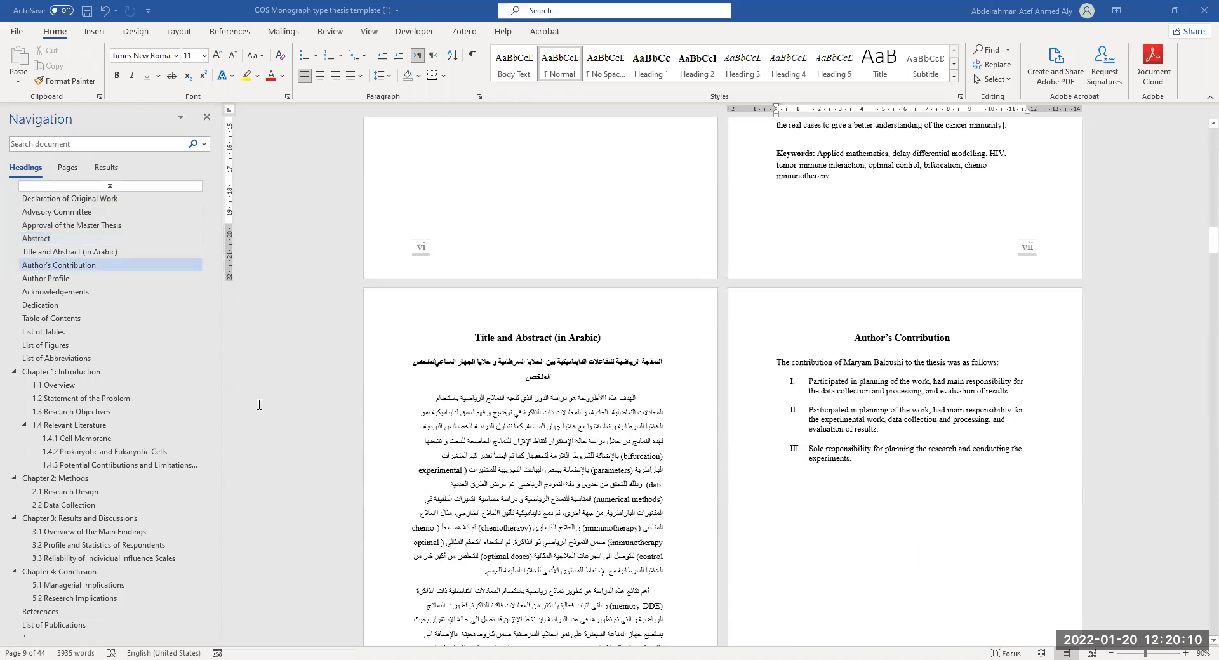
pyautogui.scroll(-2, 557, 451)
pyautogui.scroll(-2, 650, 358)
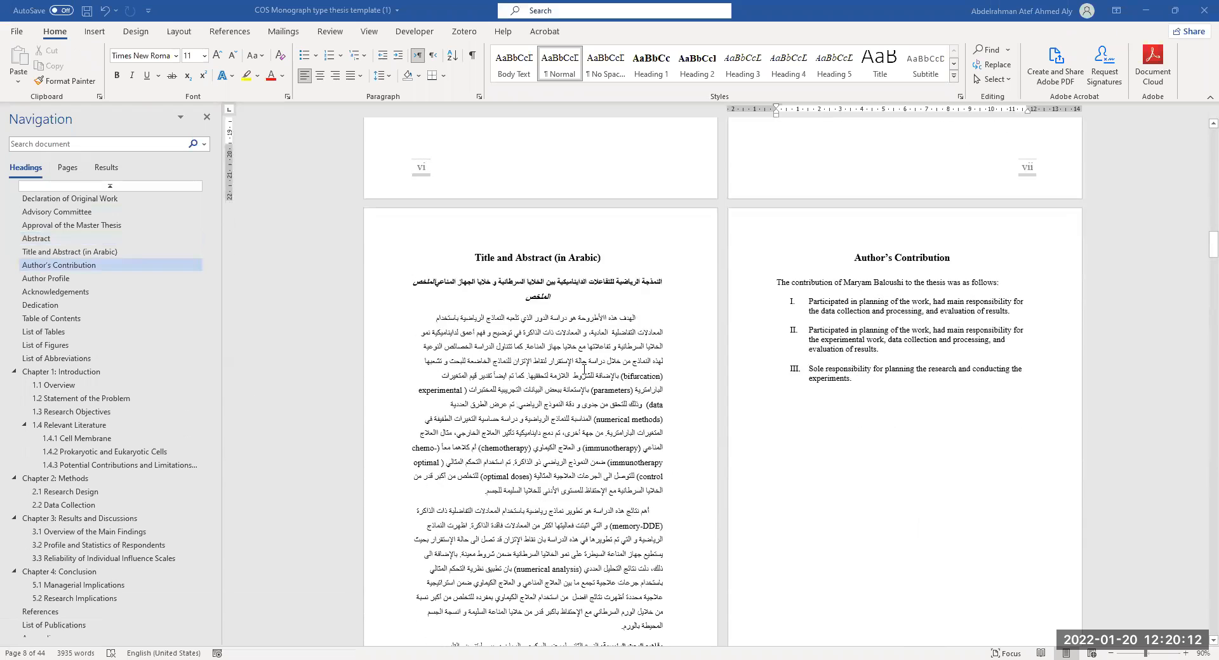
pyautogui.click(543, 363)
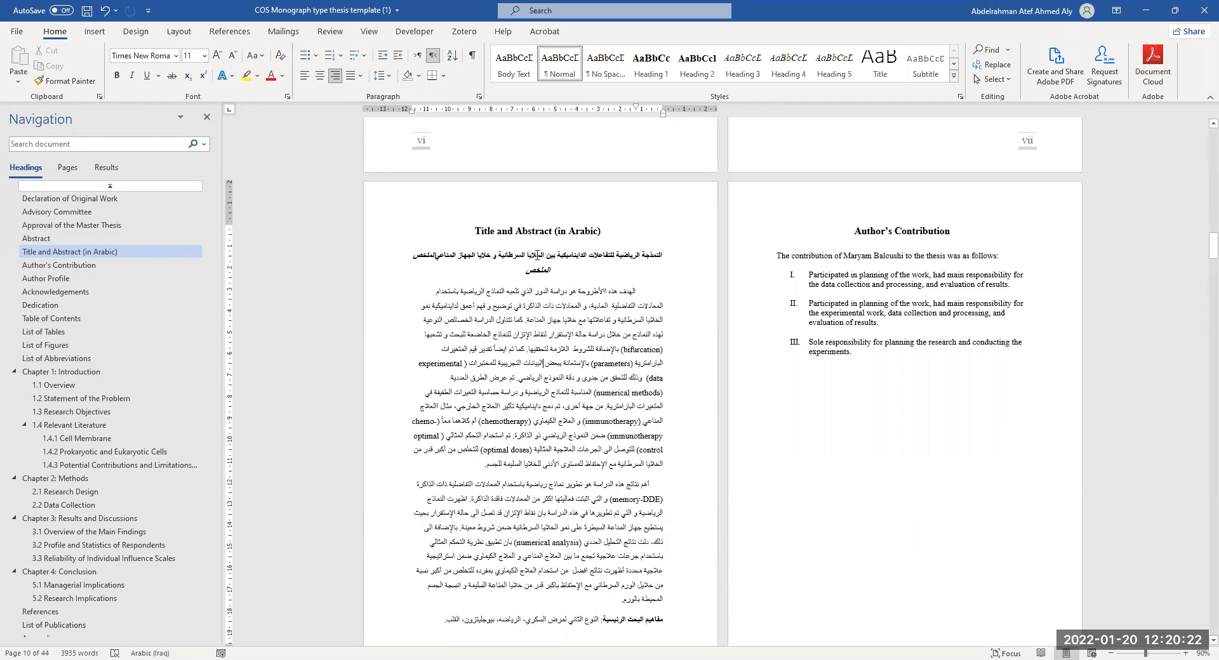
pyautogui.moveTo(624, 231); pyautogui.dragTo(475, 240)
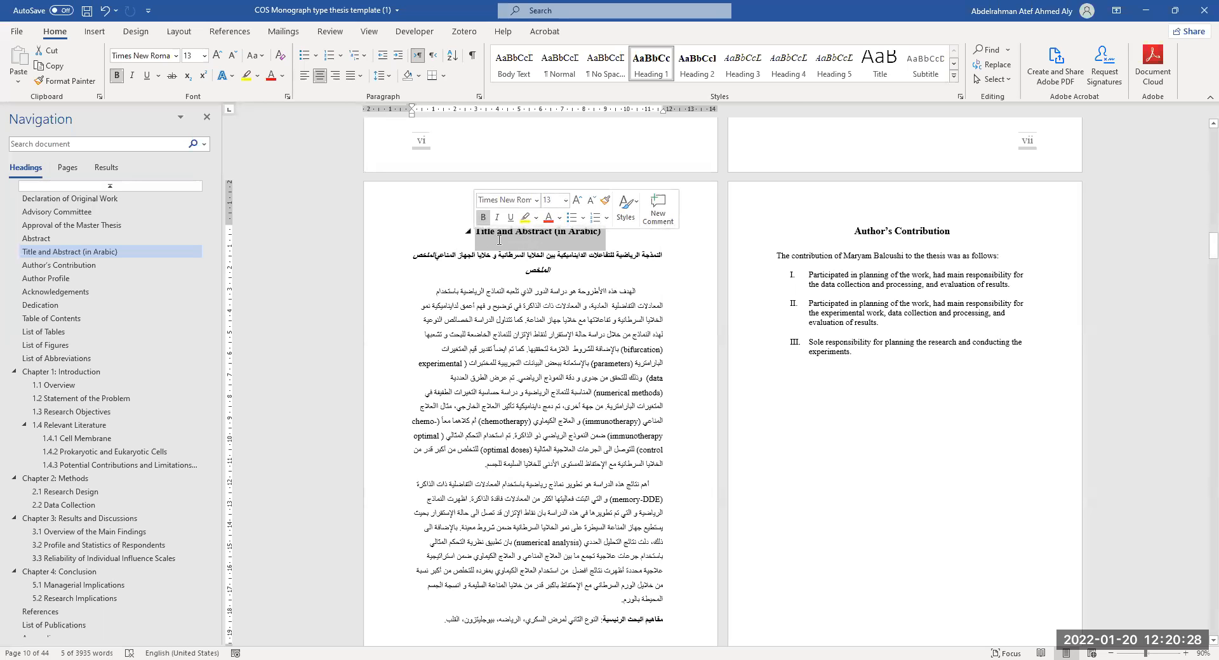
pyautogui.moveTo(516, 278); pyautogui.dragTo(558, 273)
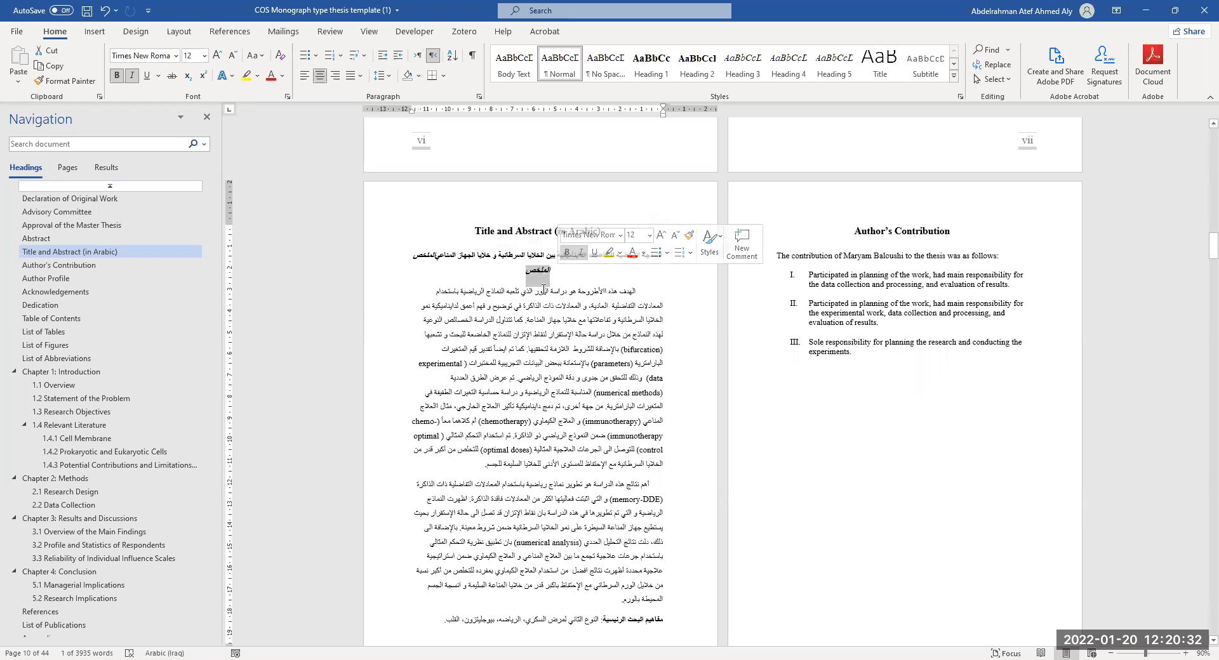
pyautogui.scroll(-1, 559, 330)
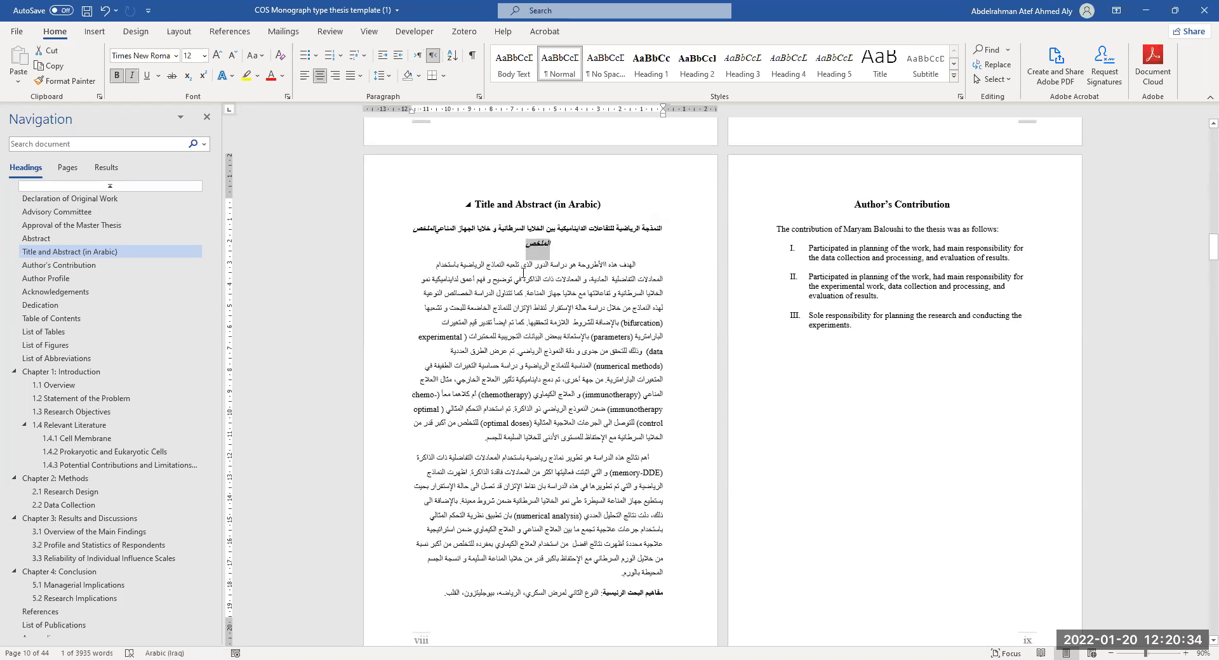
# Step: Review the Author's Contribution page and its three numbered contribution statements beside the Arabic abstract
pyautogui.scroll(-2, 551, 363)
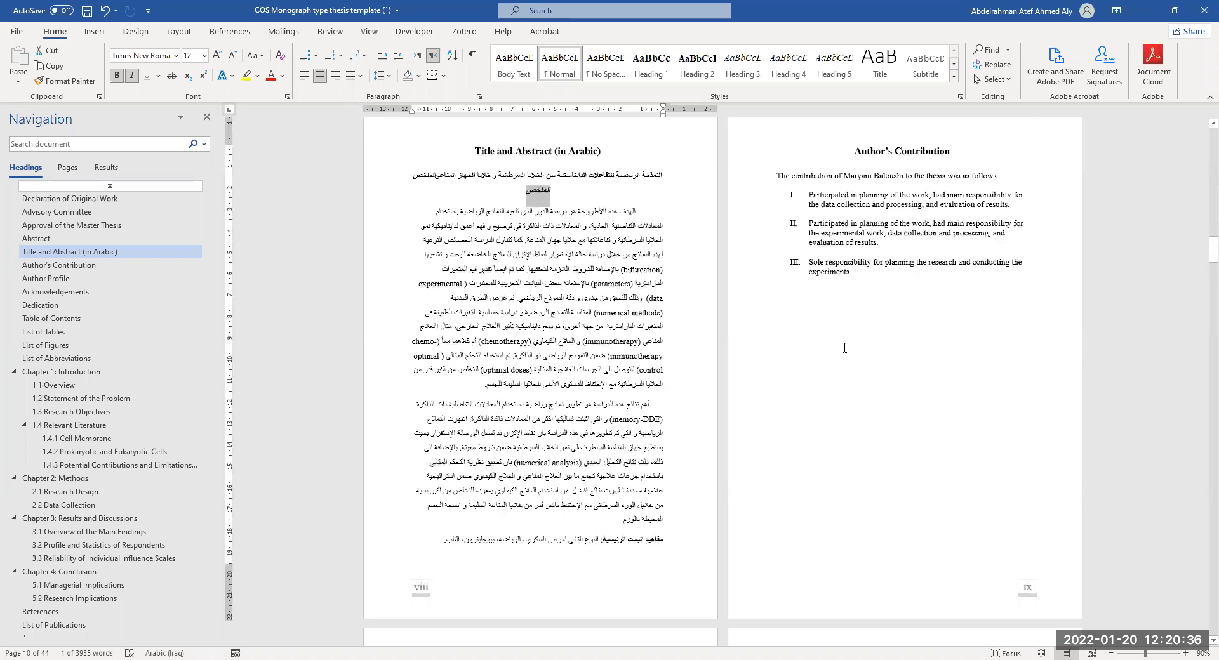
pyautogui.scroll(3, 842, 339)
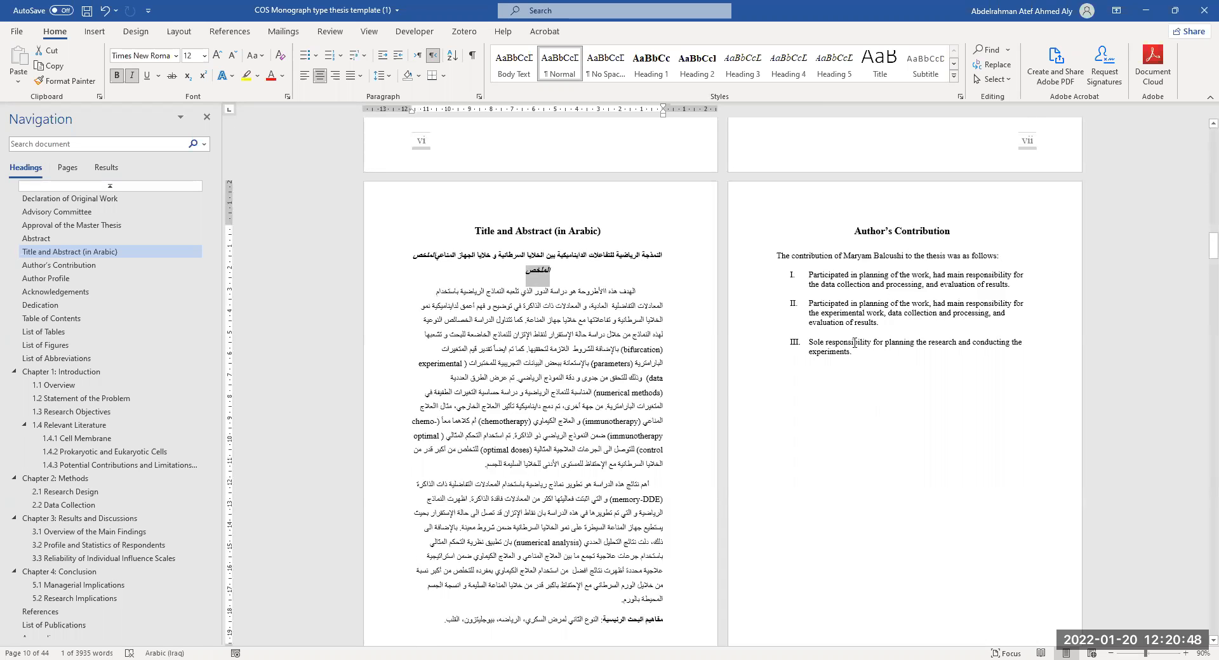
pyautogui.scroll(-1, 854, 343)
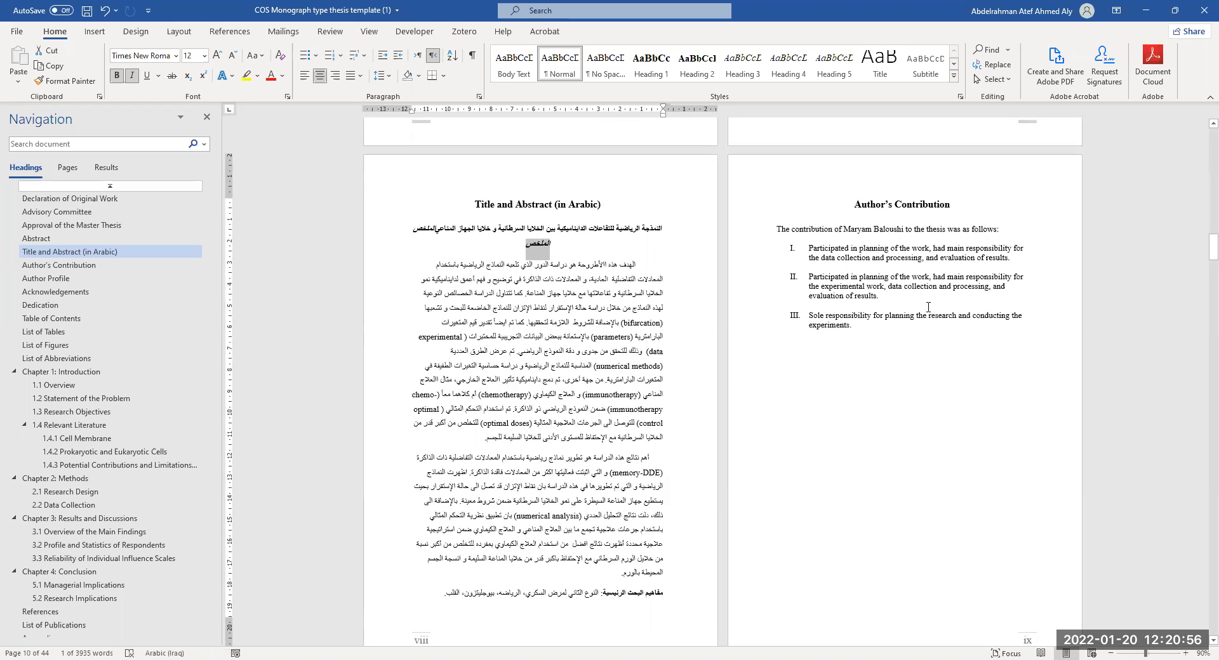
pyautogui.scroll(-1, 942, 341)
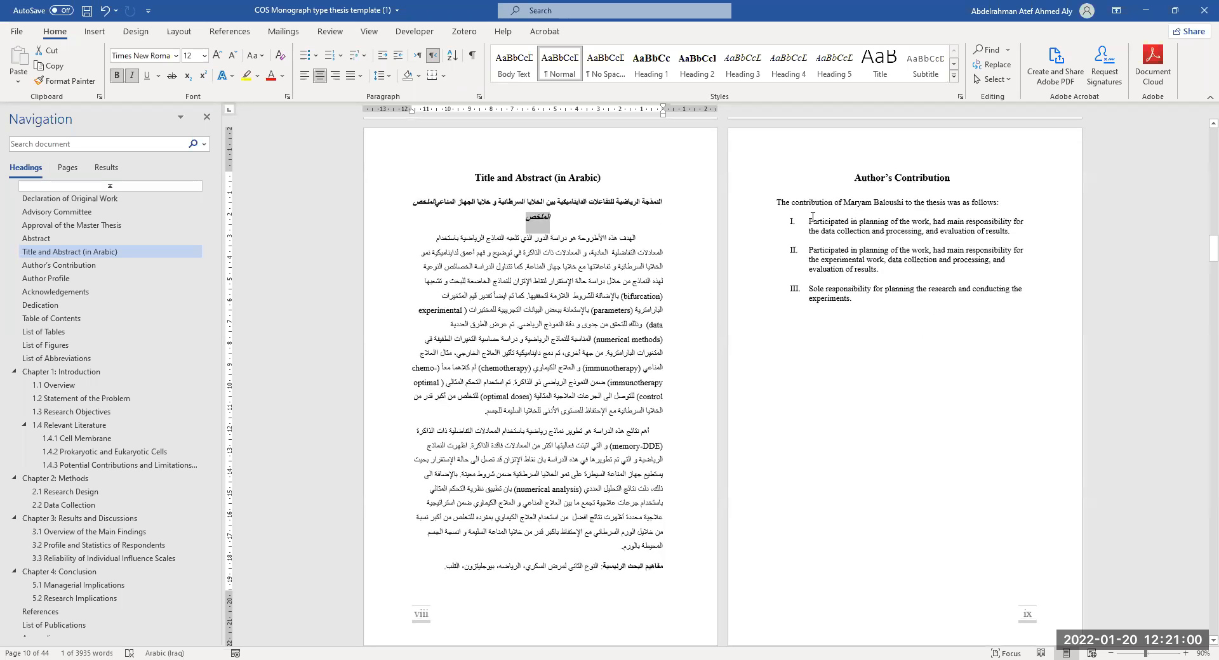
pyautogui.scroll(-2, 829, 308)
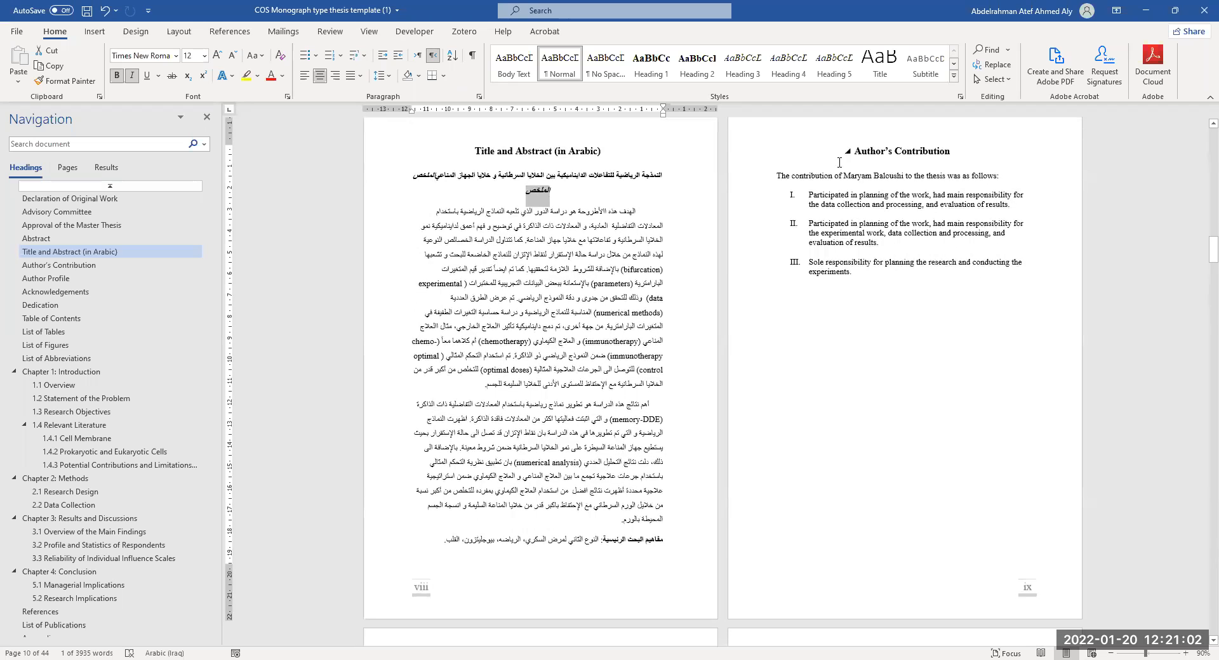
# Step: Examine the Author Profile page's sample biography and the guideline on writing it, beside the Acknowledgements page
pyautogui.scroll(-10, 635, 294)
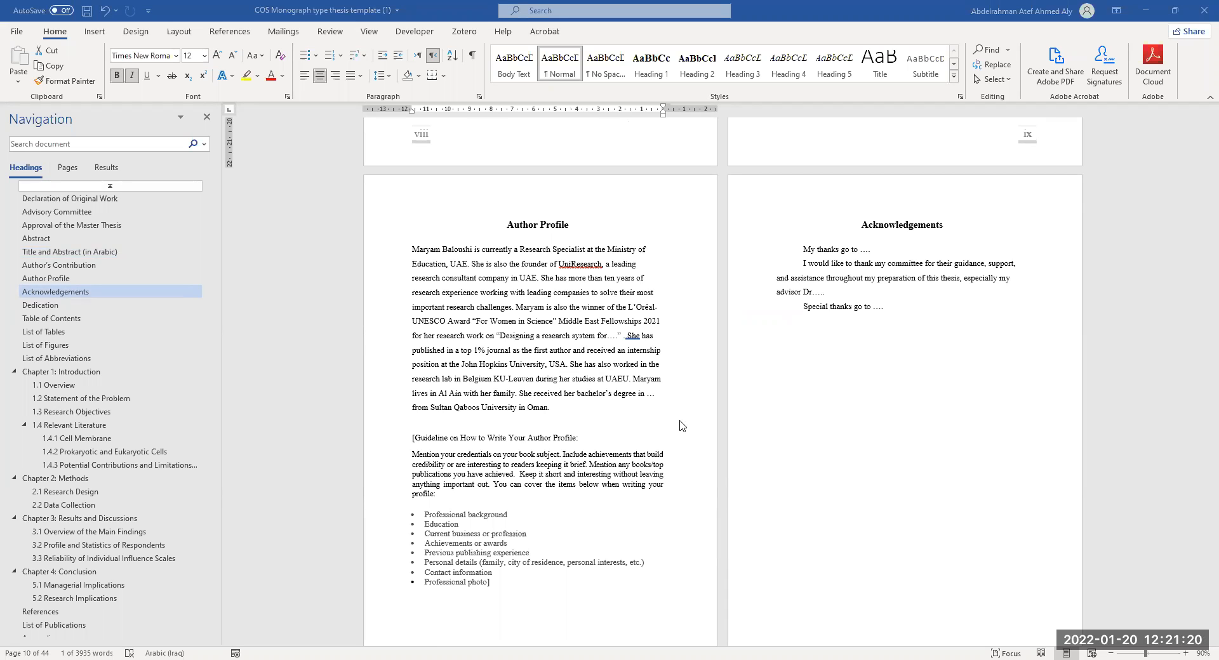
pyautogui.scroll(1, 682, 425)
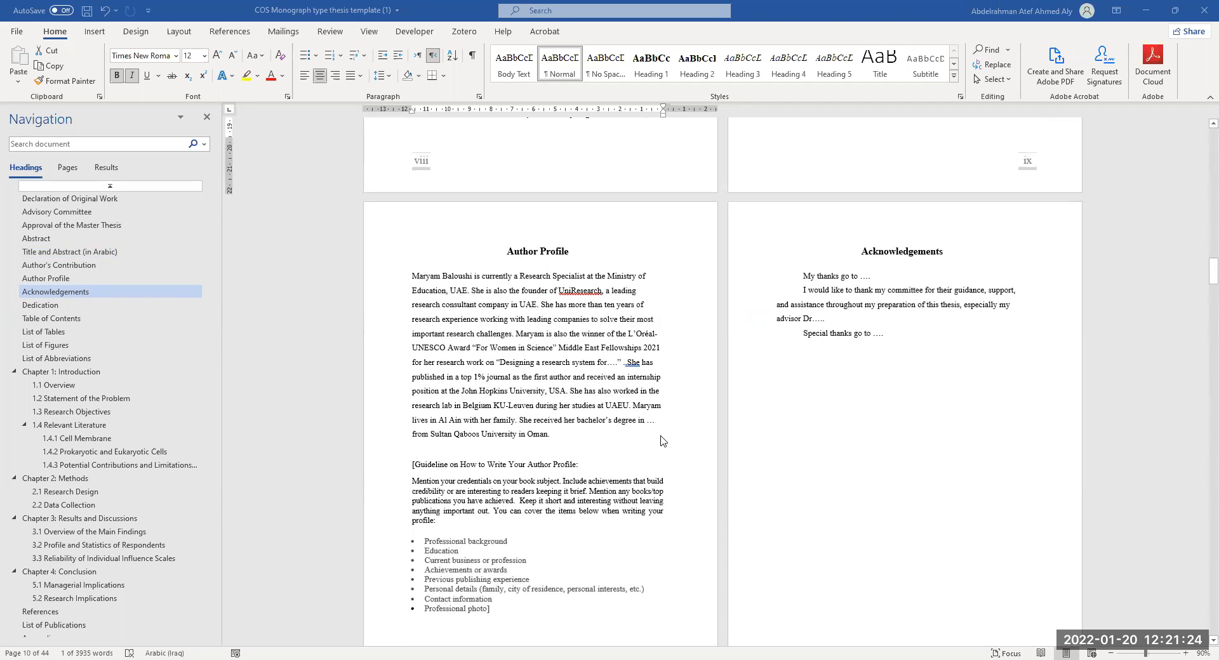
pyautogui.scroll(-3, 656, 441)
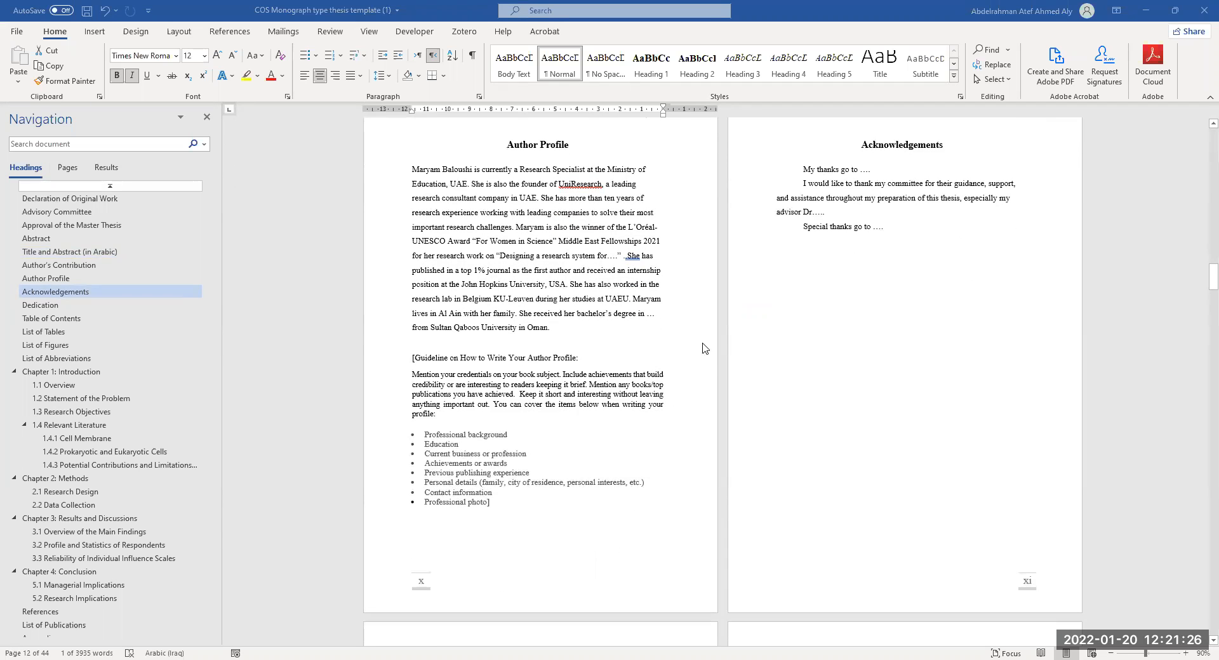
pyautogui.scroll(-1, 711, 359)
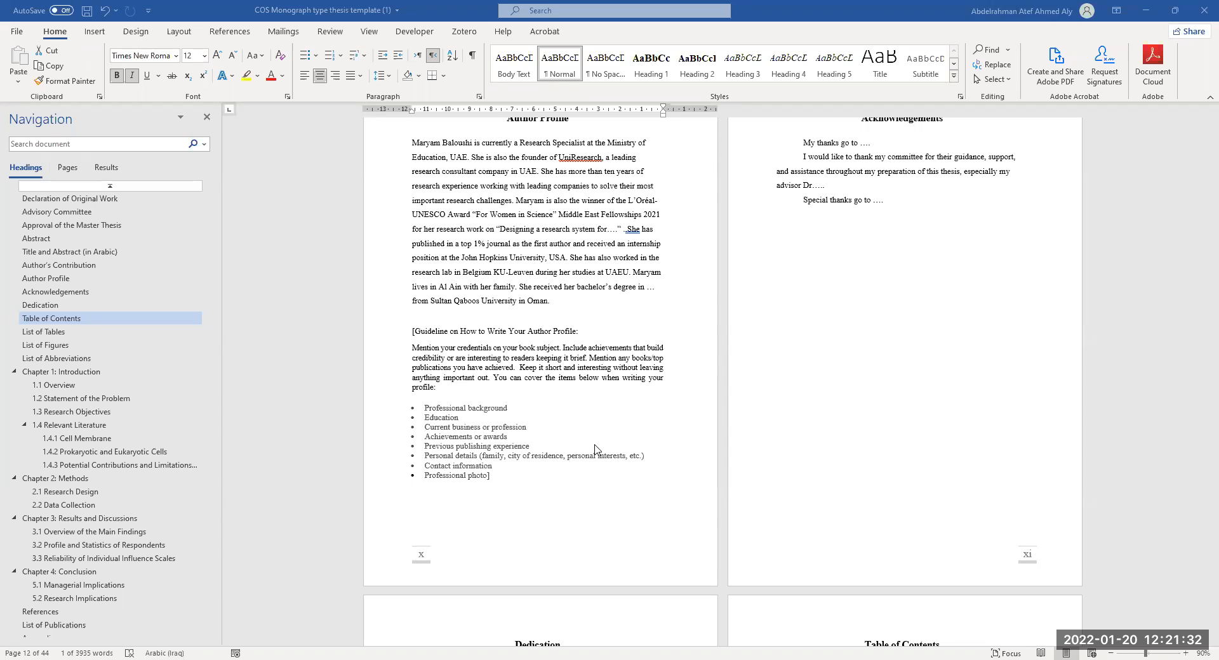
pyautogui.scroll(2, 613, 447)
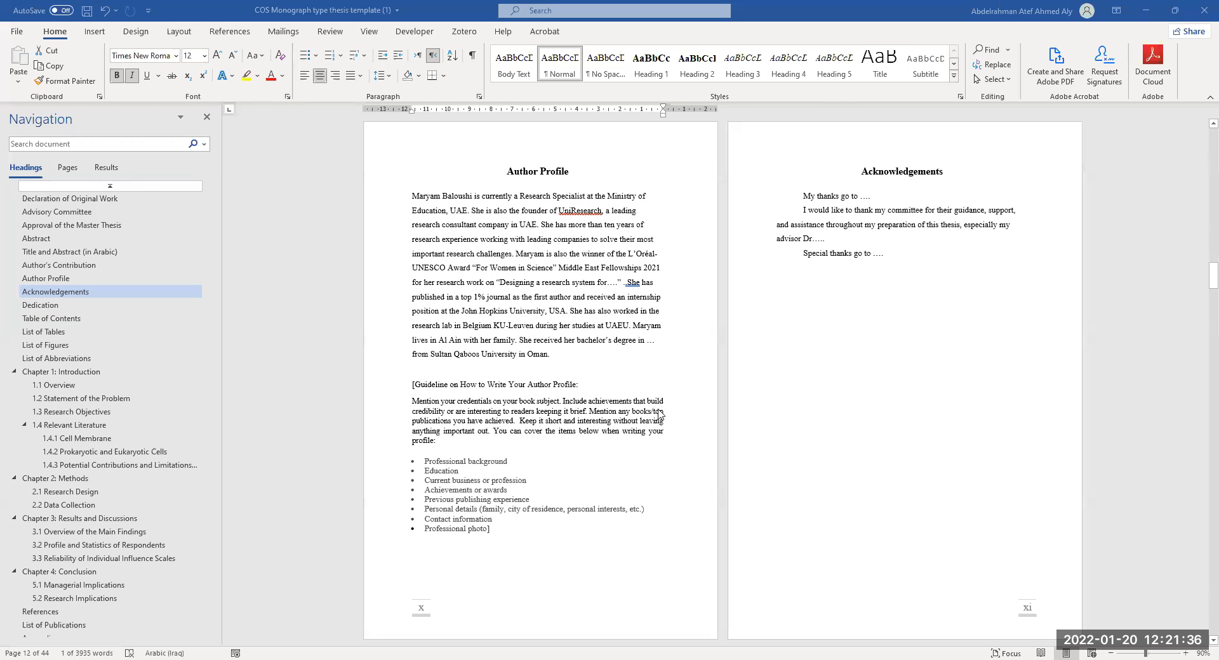
pyautogui.scroll(-1, 660, 425)
pyautogui.scroll(-4, 660, 425)
pyautogui.scroll(4, 647, 423)
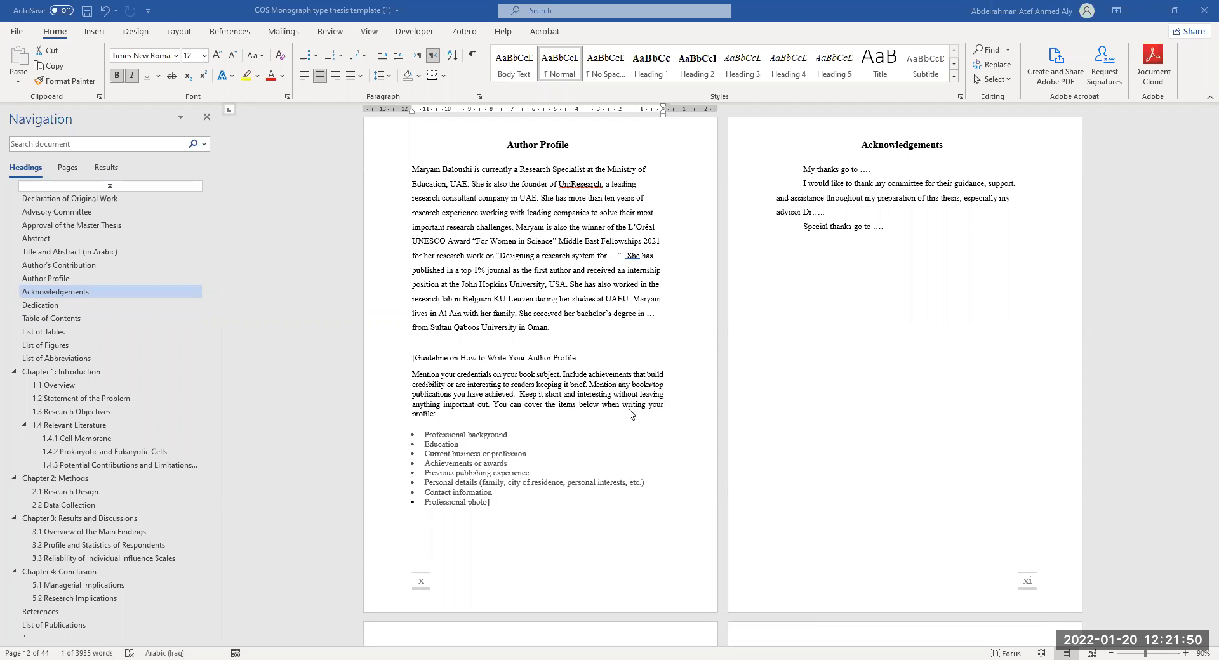
pyautogui.scroll(2, 549, 411)
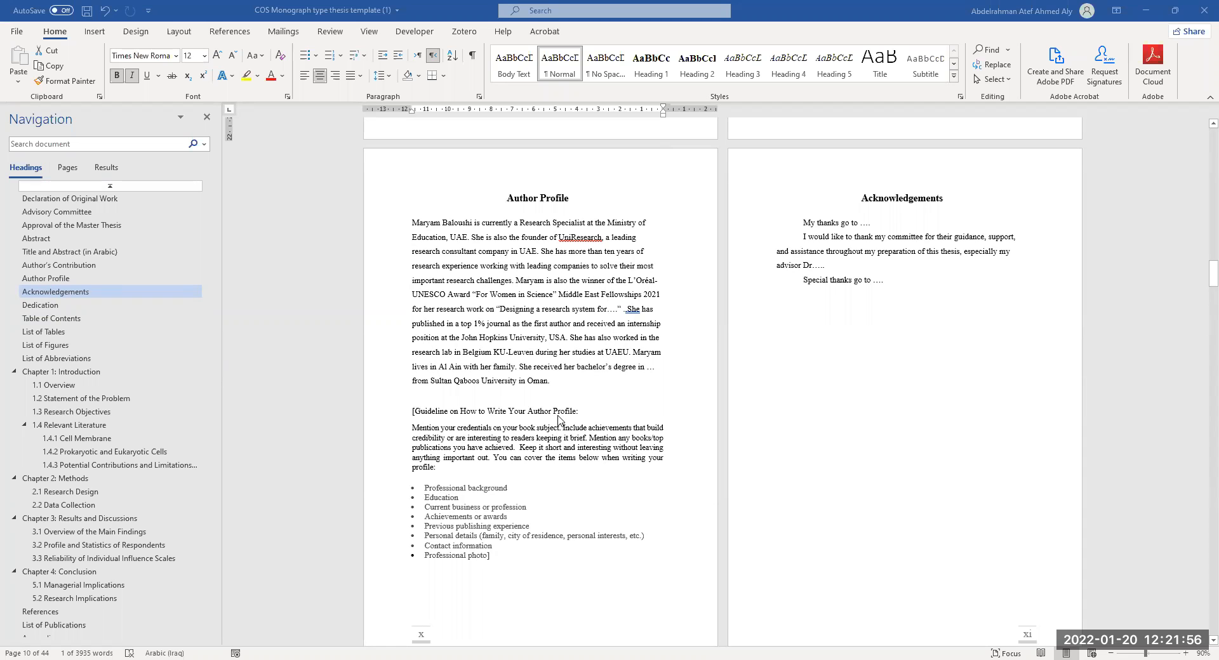
# Step: Highlight the whole sample biography on the Author Profile page, revisit the Abstract page, and clear the highlight
pyautogui.moveTo(564, 381); pyautogui.dragTo(413, 223)
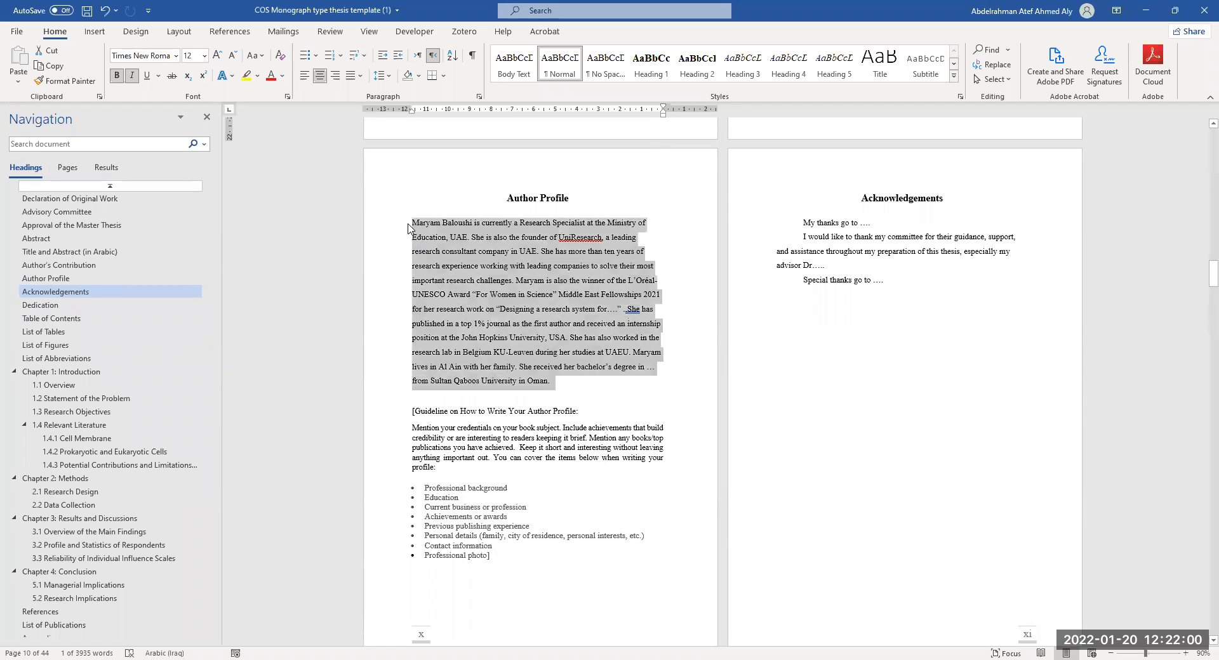
pyautogui.scroll(5, 879, 297)
pyautogui.scroll(8, 878, 297)
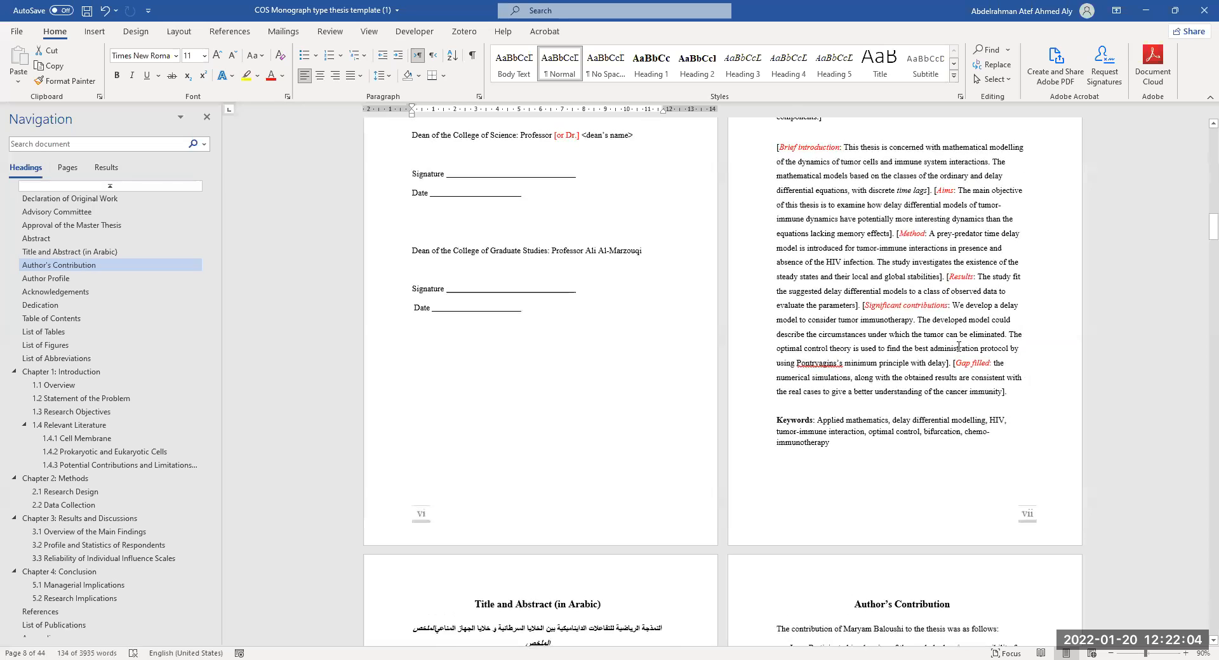
pyautogui.scroll(-10, 959, 346)
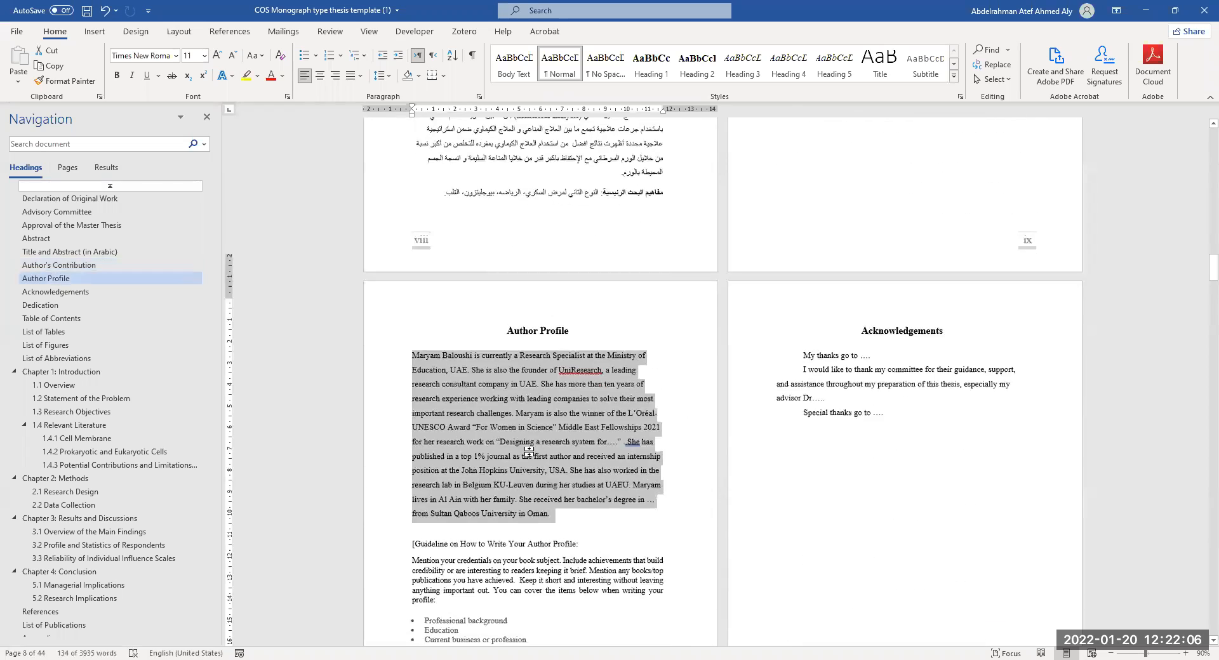
pyautogui.scroll(-2, 529, 451)
pyautogui.click(532, 465)
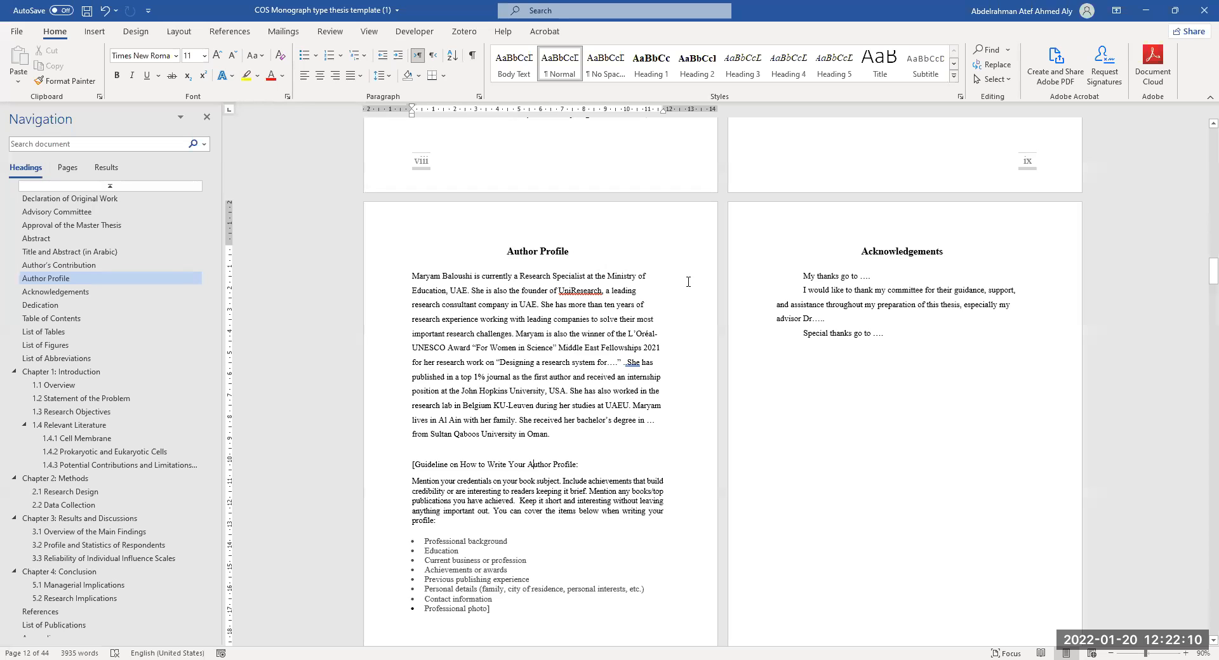
# Step: Highlight the "top 1% journal" achievement in the Author Profile, and the text from "John Hopkins University" to the paragraph's end
pyautogui.scroll(8, 852, 255)
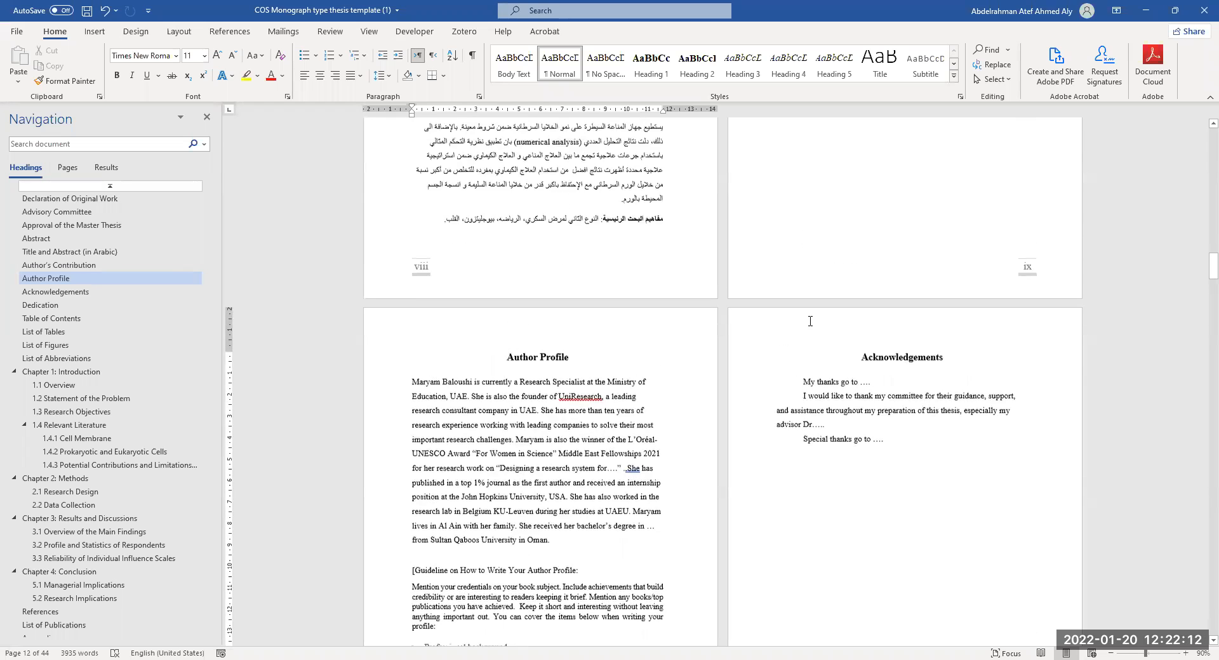
pyautogui.scroll(-8, 853, 256)
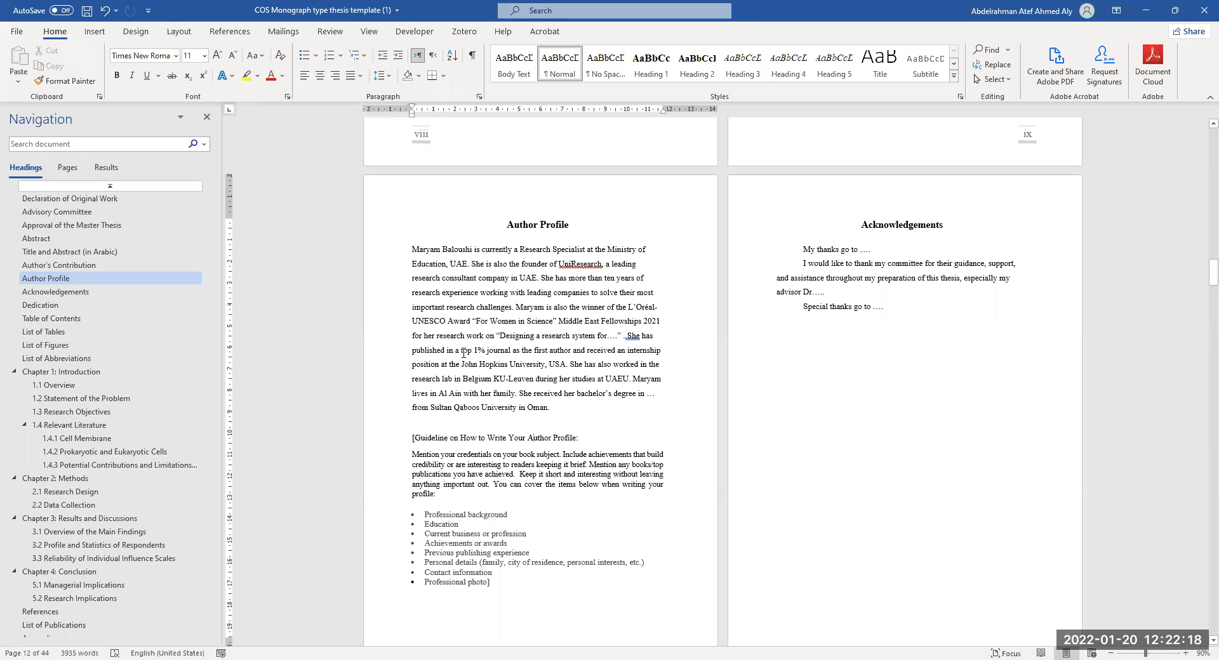
pyautogui.moveTo(462, 353); pyautogui.dragTo(538, 356)
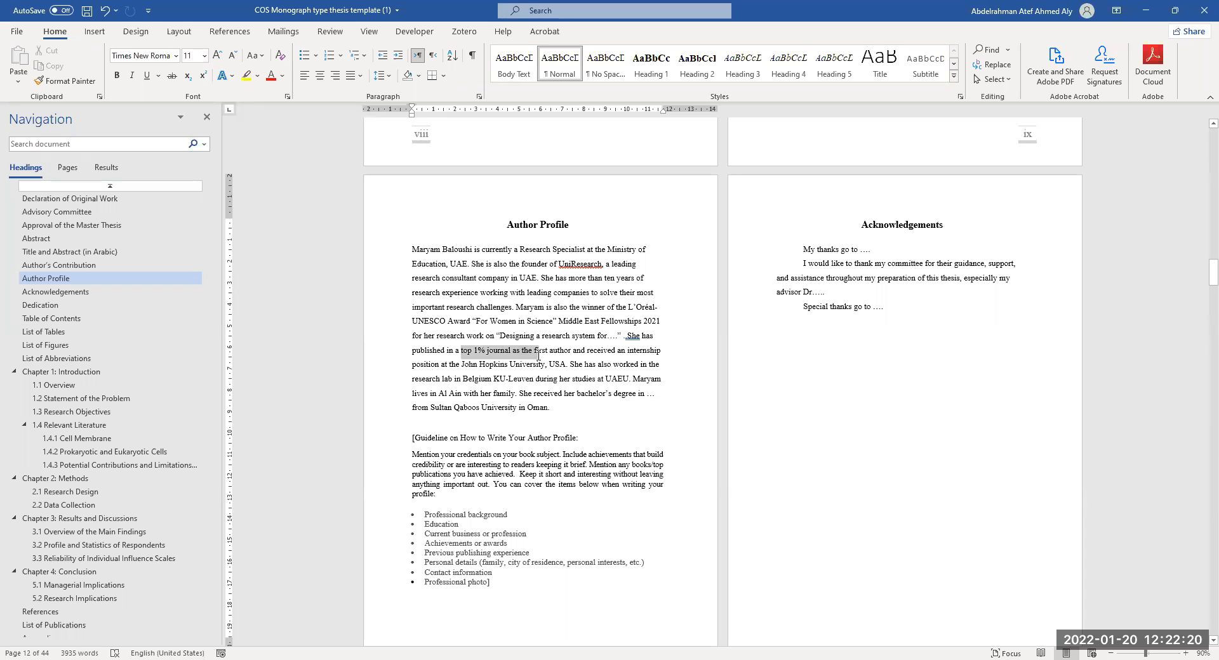
pyautogui.moveTo(550, 407); pyautogui.dragTo(460, 370)
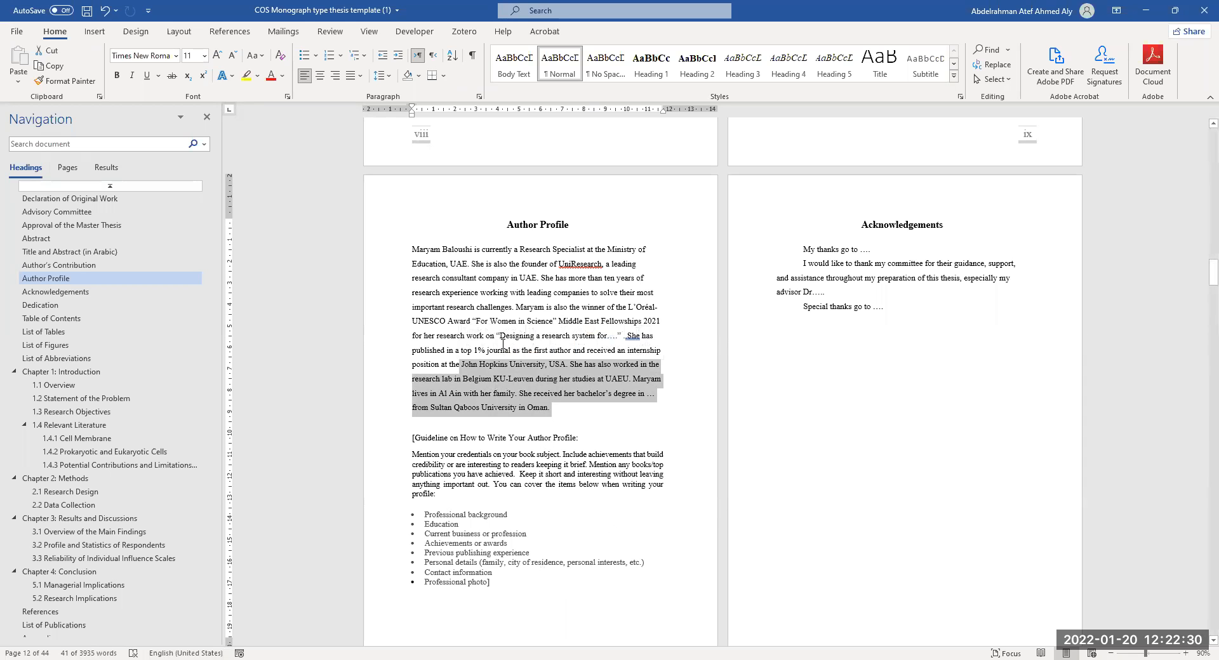
# Step: Highlight the guideline on writing the Author Profile, from its heading through the "Professional photo" bullet
pyautogui.scroll(-3, 525, 323)
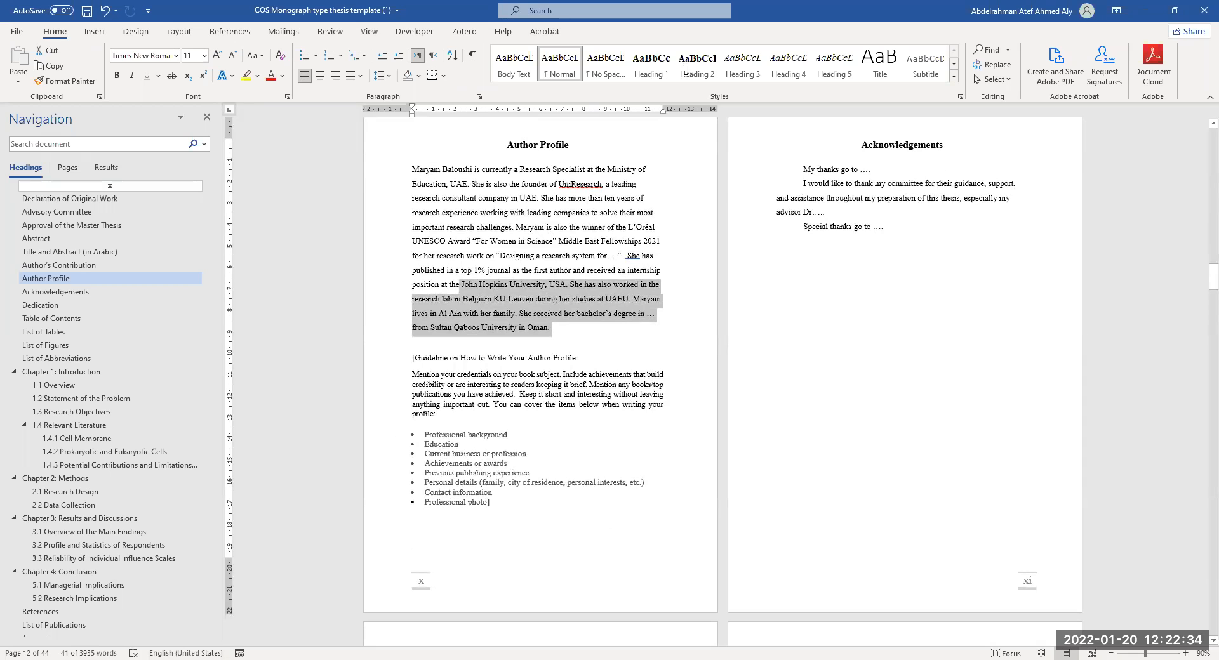
pyautogui.scroll(-1, 537, 410)
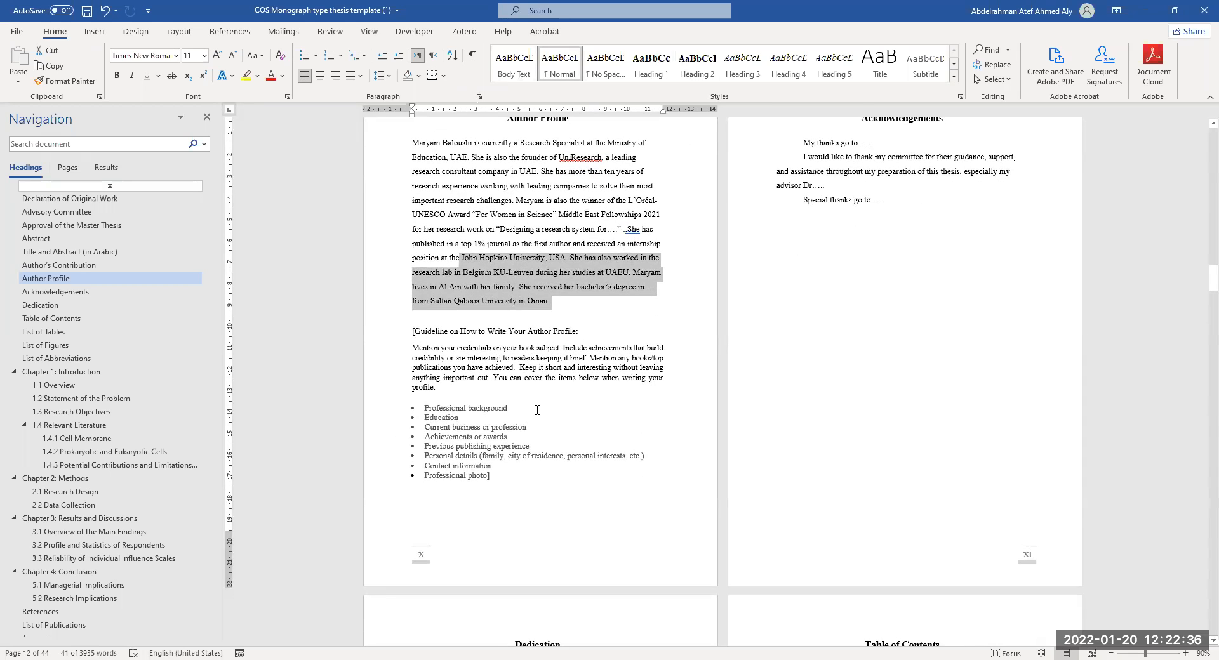
pyautogui.scroll(1, 537, 410)
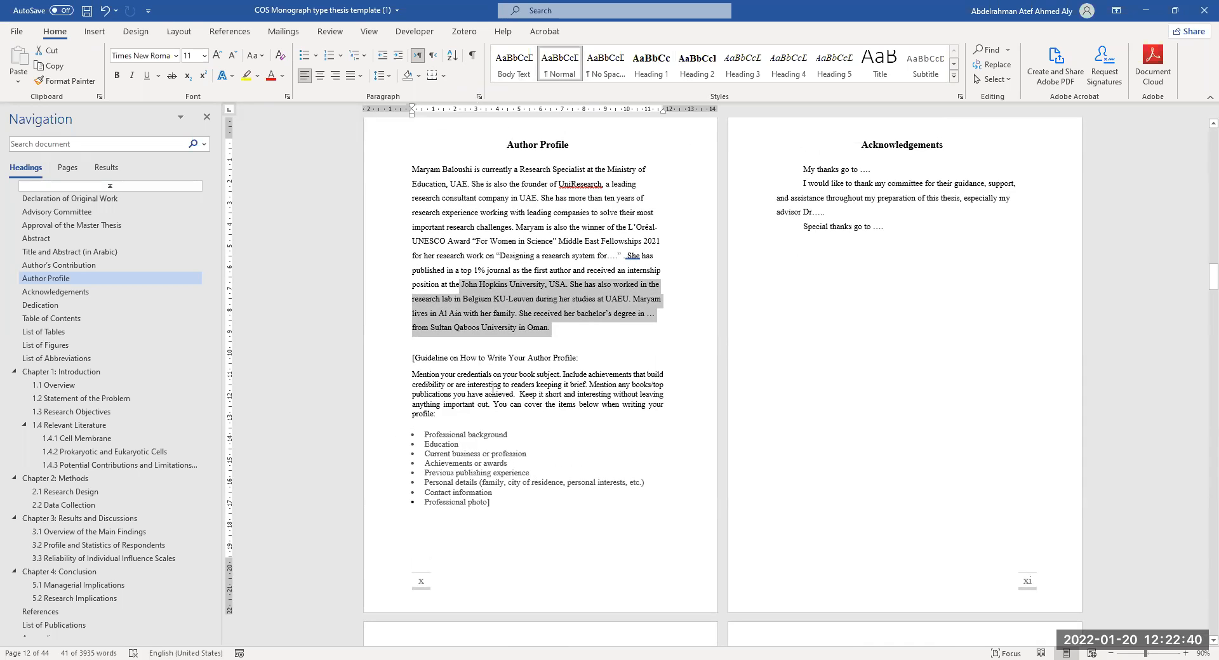
pyautogui.moveTo(489, 502); pyautogui.dragTo(412, 358)
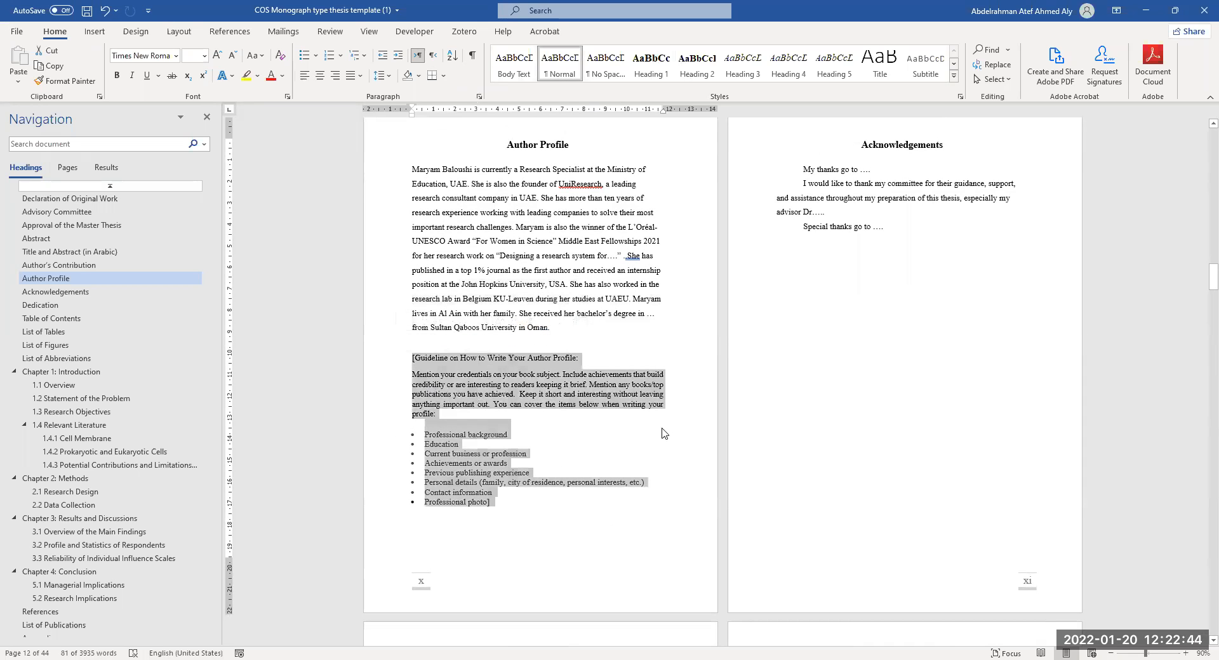
pyautogui.scroll(1, 913, 266)
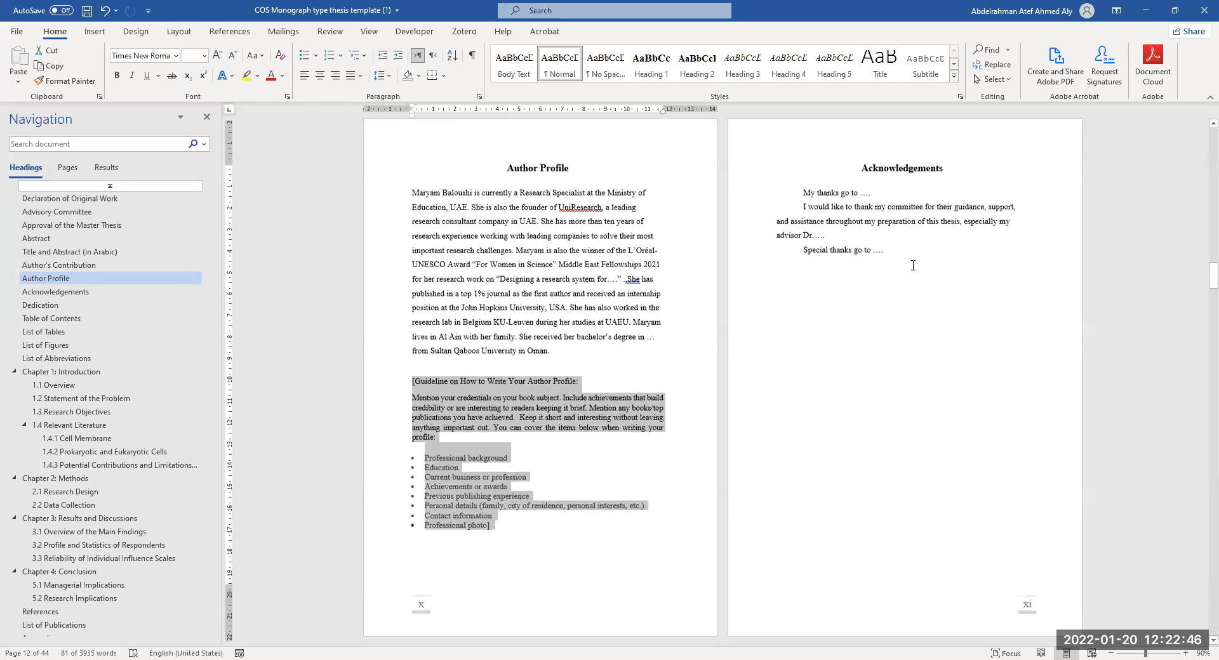
# Step: Select the Acknowledgements body text, inspect its paragraph indentation and line spacing settings without changing them, and clear the selection
pyautogui.moveTo(884, 253); pyautogui.dragTo(803, 197)
pyautogui.scroll(-1, 847, 251)
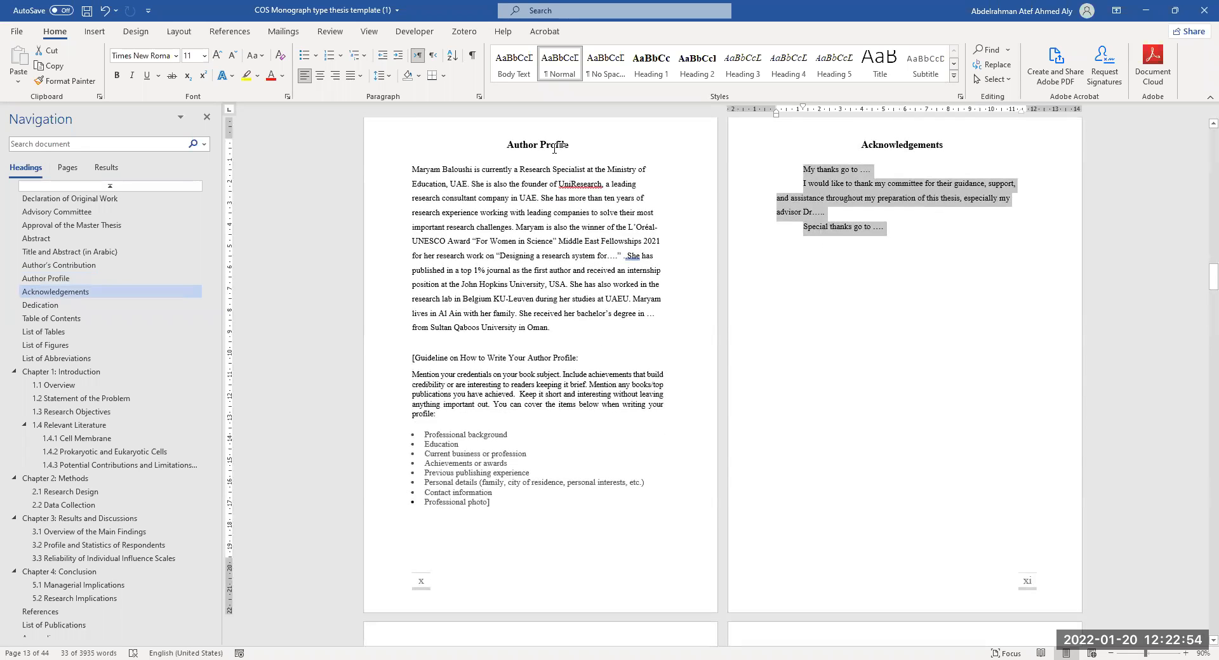
pyautogui.click(479, 96)
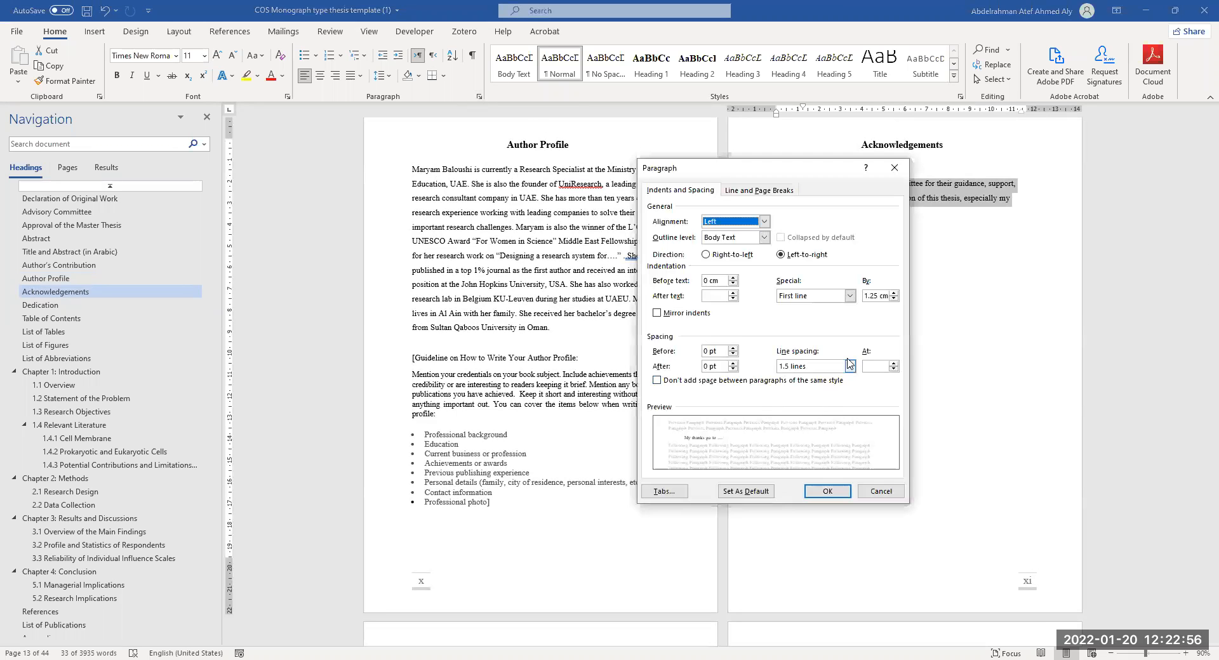
pyautogui.click(896, 169)
pyautogui.click(851, 245)
# Step: Go to the Dedication page and highlight the sample statement "To my beloved parents and family"
pyautogui.scroll(-1, 851, 246)
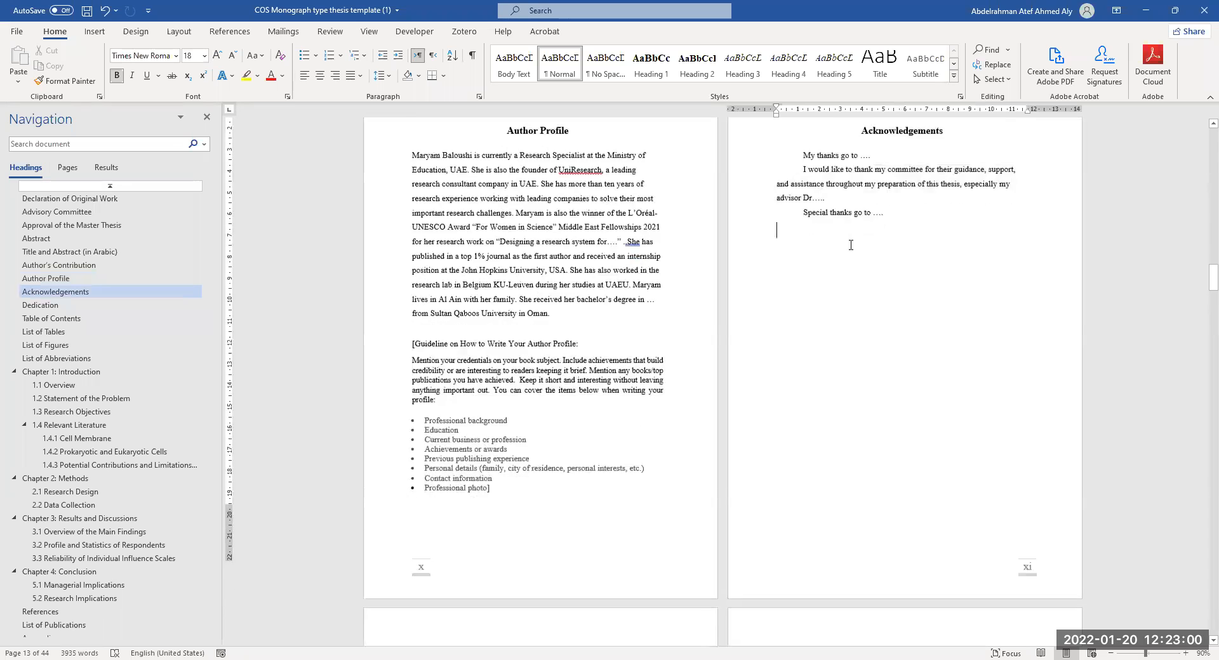
pyautogui.scroll(-3, 851, 245)
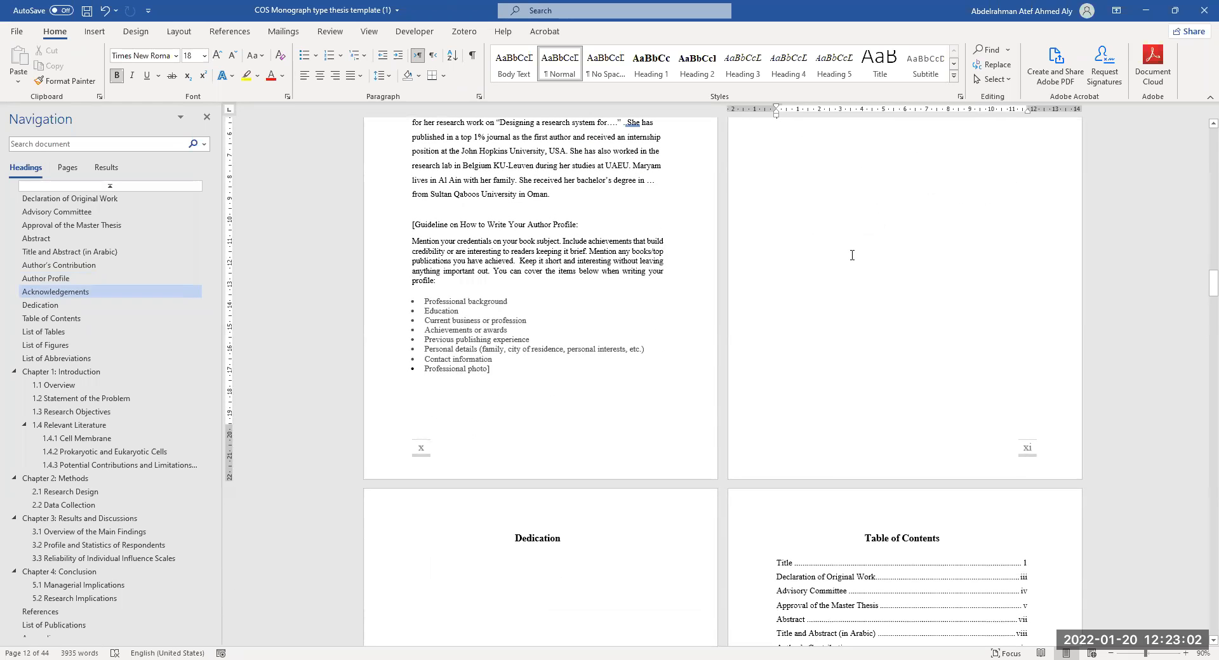
pyautogui.scroll(-5, 852, 255)
pyautogui.scroll(-2, 951, 247)
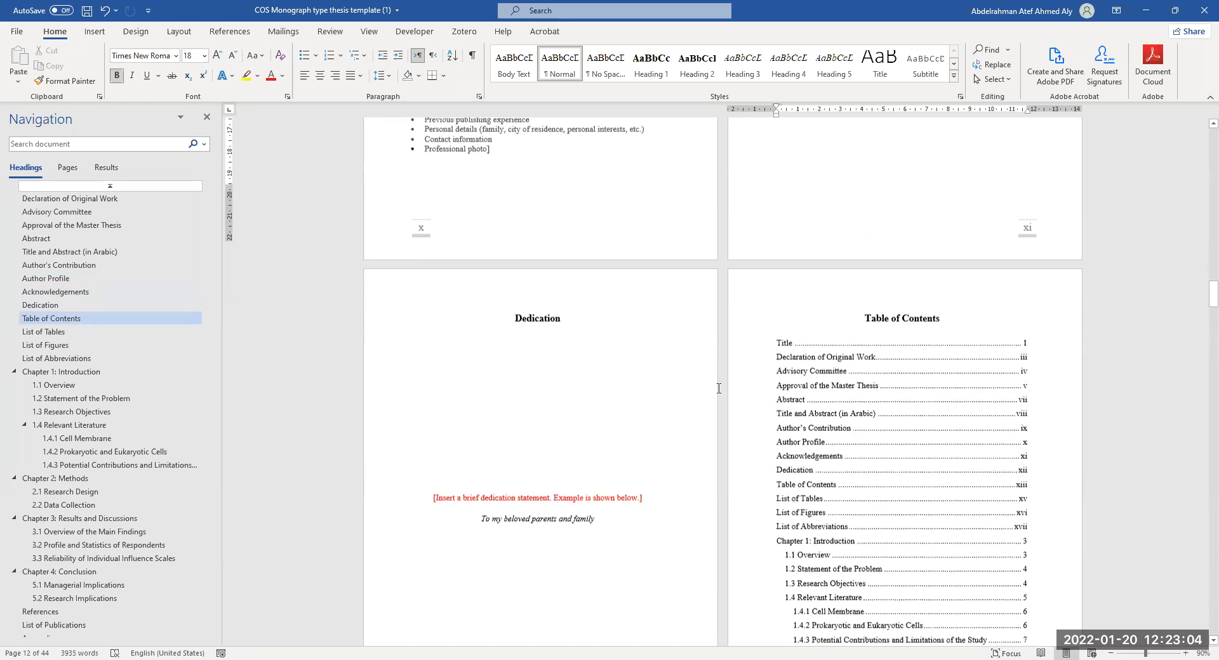
pyautogui.scroll(-2, 718, 386)
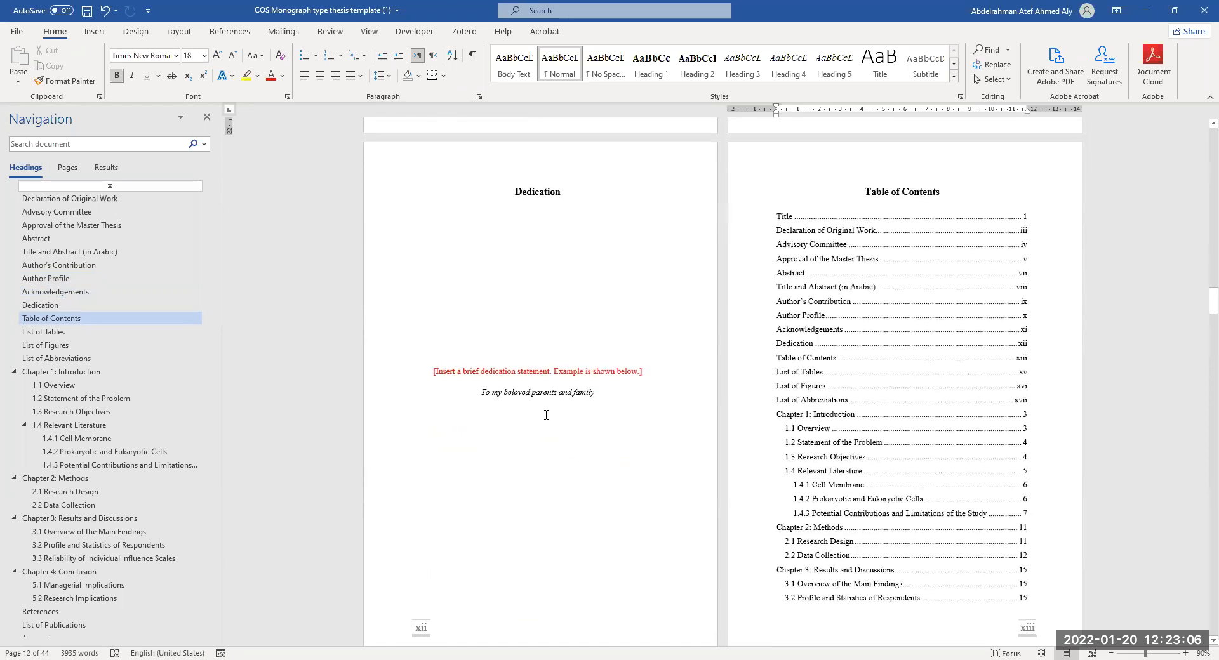
pyautogui.scroll(-1, 566, 407)
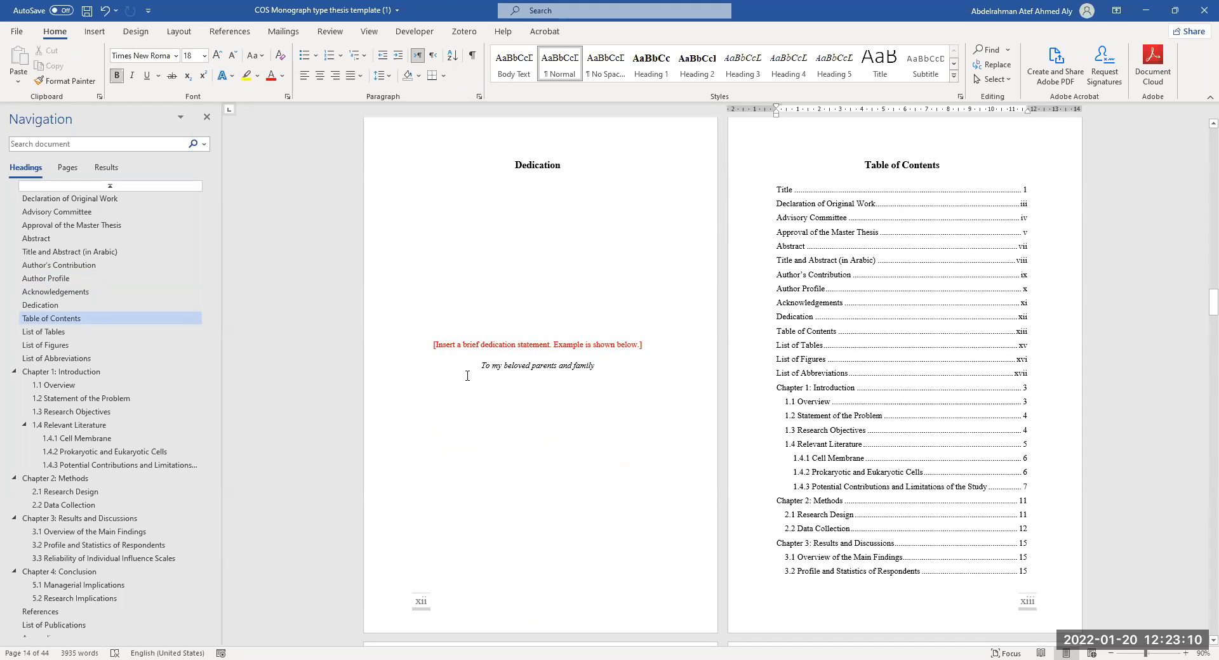
pyautogui.moveTo(469, 373); pyautogui.dragTo(539, 380)
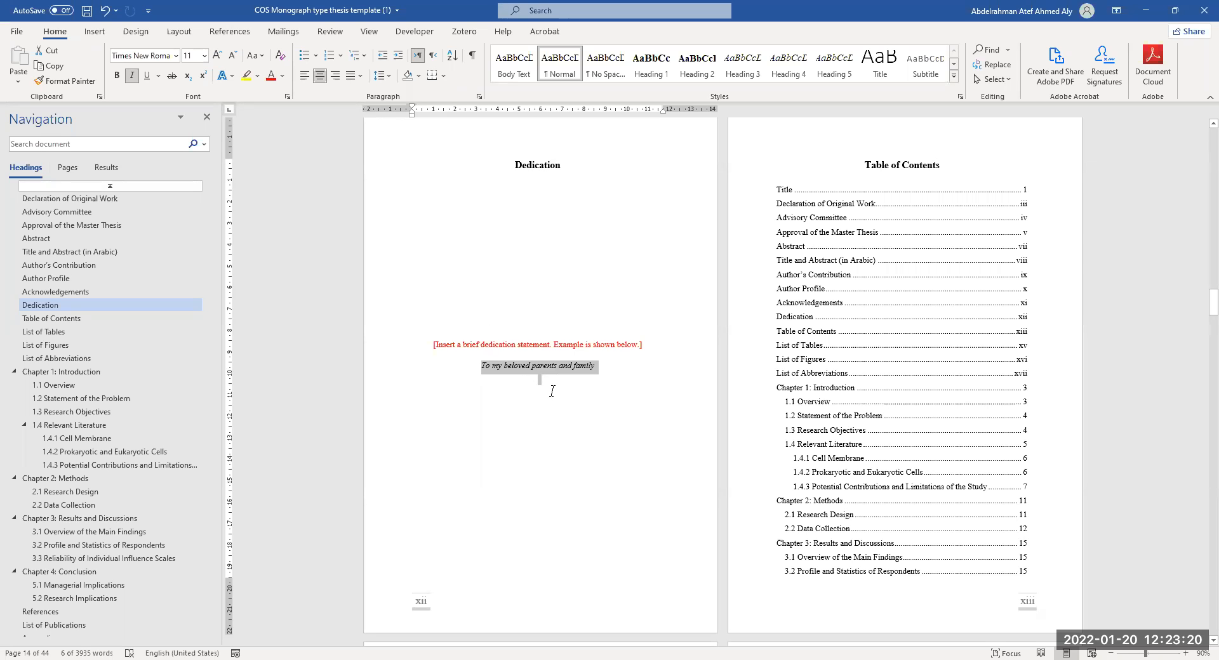
# Step: Look over the Table of Contents page beside the Dedication, from the preliminary pages to the Chapter 3 entries
pyautogui.scroll(-3, 627, 403)
pyautogui.scroll(3, 822, 338)
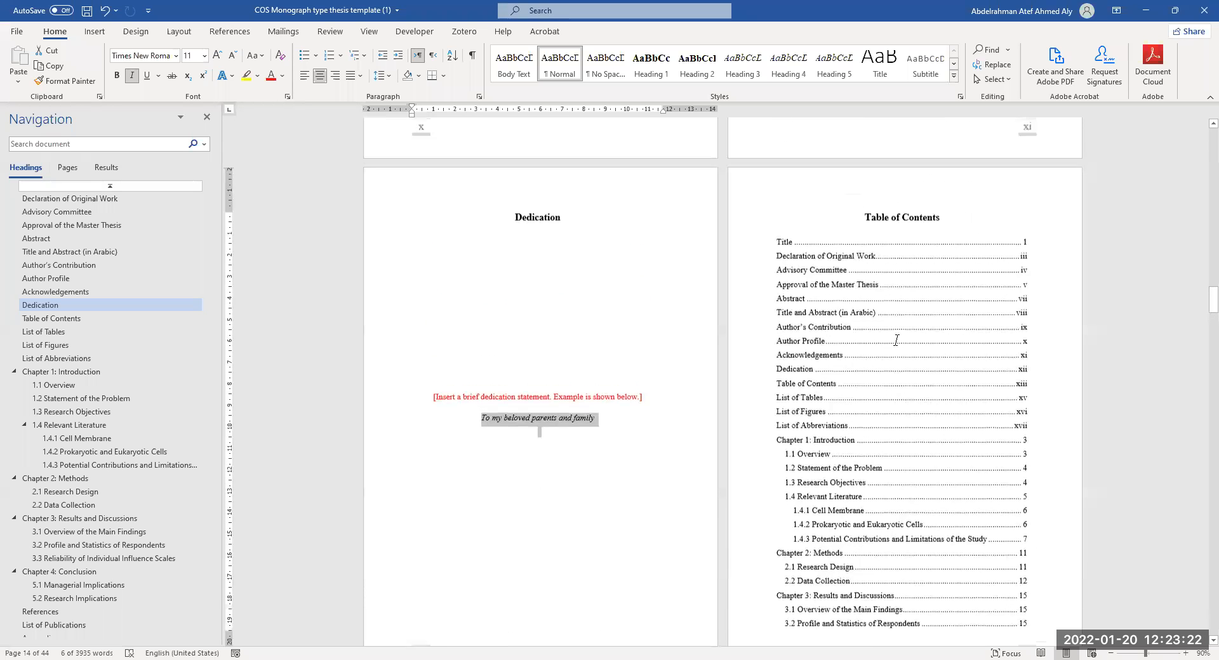
pyautogui.scroll(2, 818, 330)
pyautogui.scroll(-3, 818, 266)
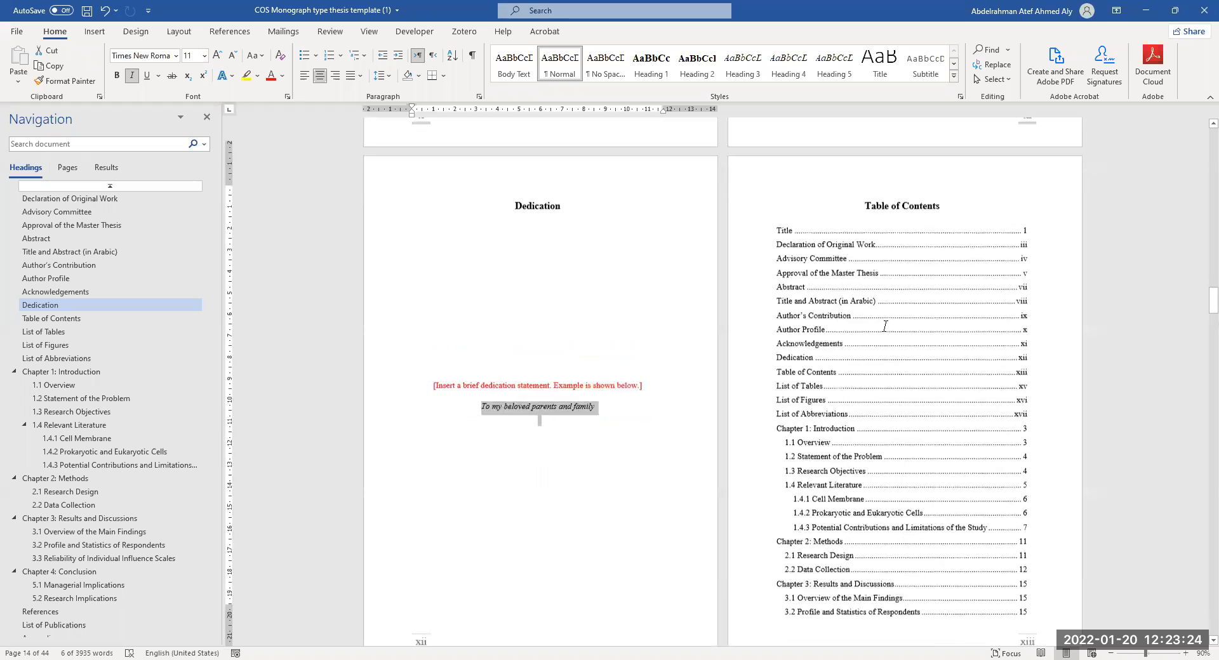
# Step: Activate the Table of Contents by placing the cursor in the Abstract entry, and move it to the 1.3 Research Objectives entry
pyautogui.scroll(1, 813, 210)
pyautogui.click(810, 246)
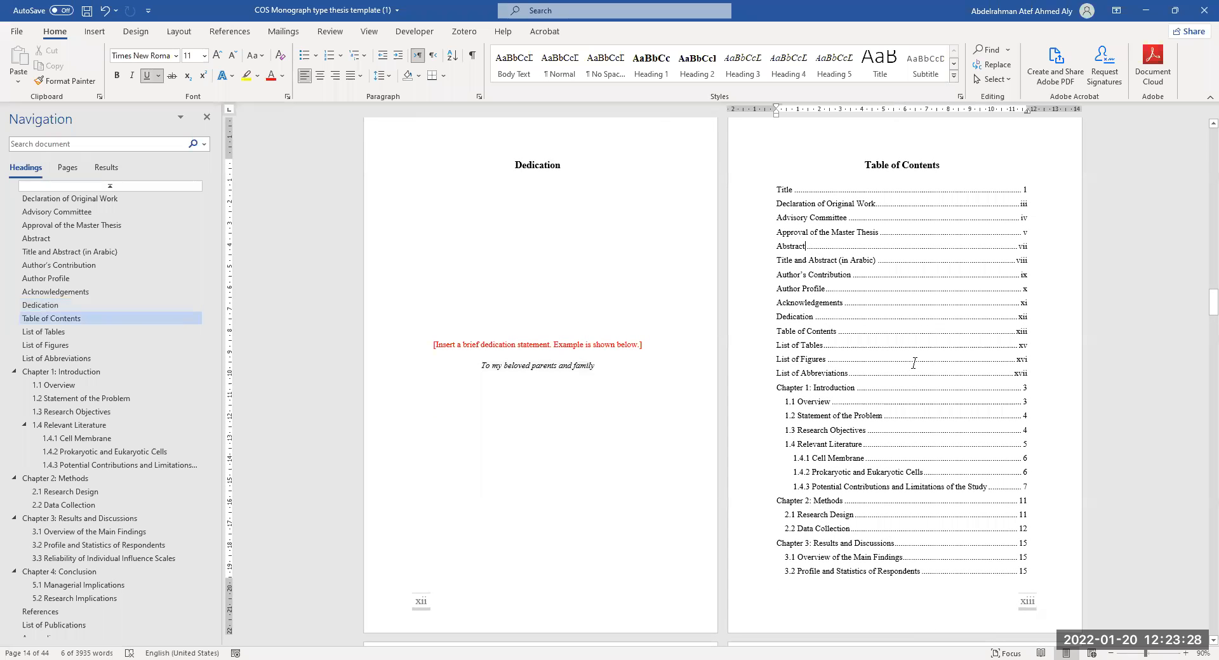
pyautogui.scroll(-1, 922, 294)
pyautogui.moveTo(779, 163)
pyautogui.mouseDown()
pyautogui.moveTo(887, 255)
pyautogui.moveTo(941, 327)
pyautogui.mouseUp()
pyautogui.scroll(-3, 937, 328)
pyautogui.click(857, 338)
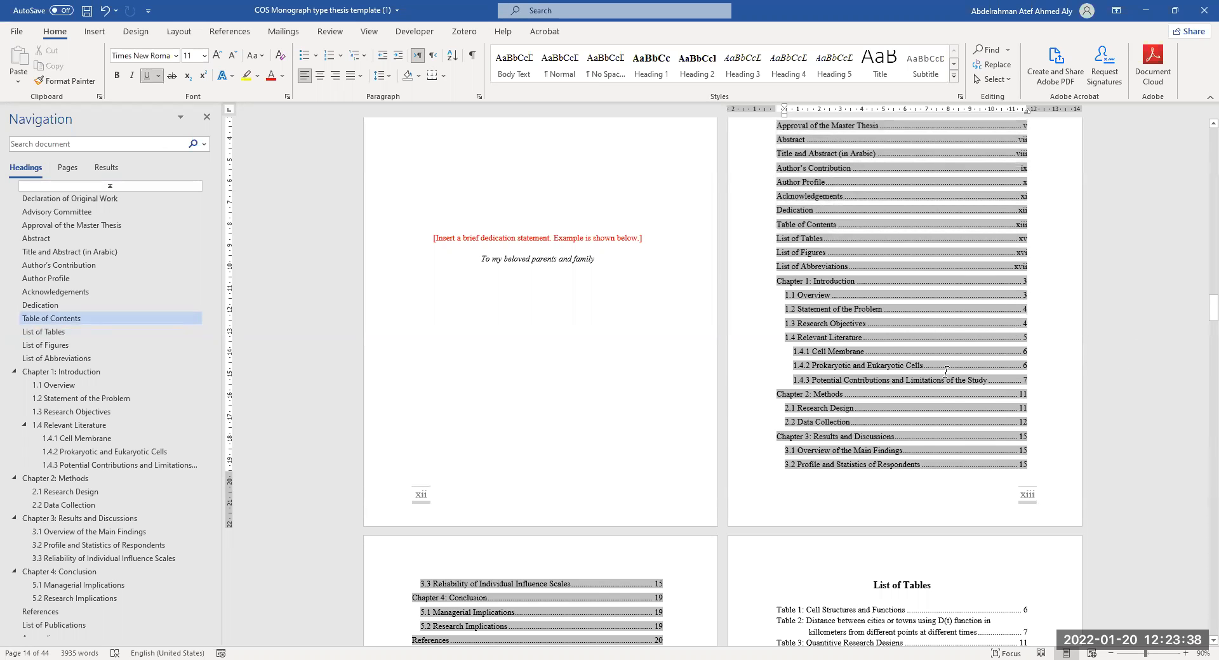
# Step: Examine the Table of Contents entries and their page numbers, from Title through the Appendix on the following page
pyautogui.scroll(4, 819, 355)
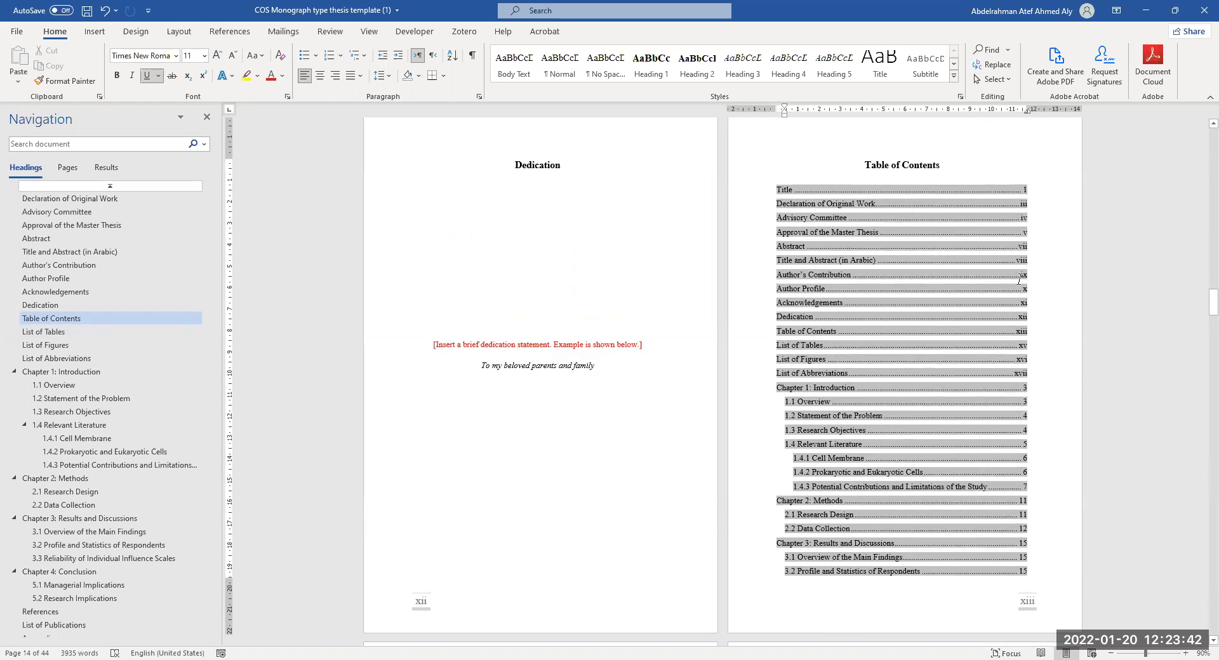
pyautogui.scroll(-2, 1019, 291)
pyautogui.scroll(-1, 1020, 291)
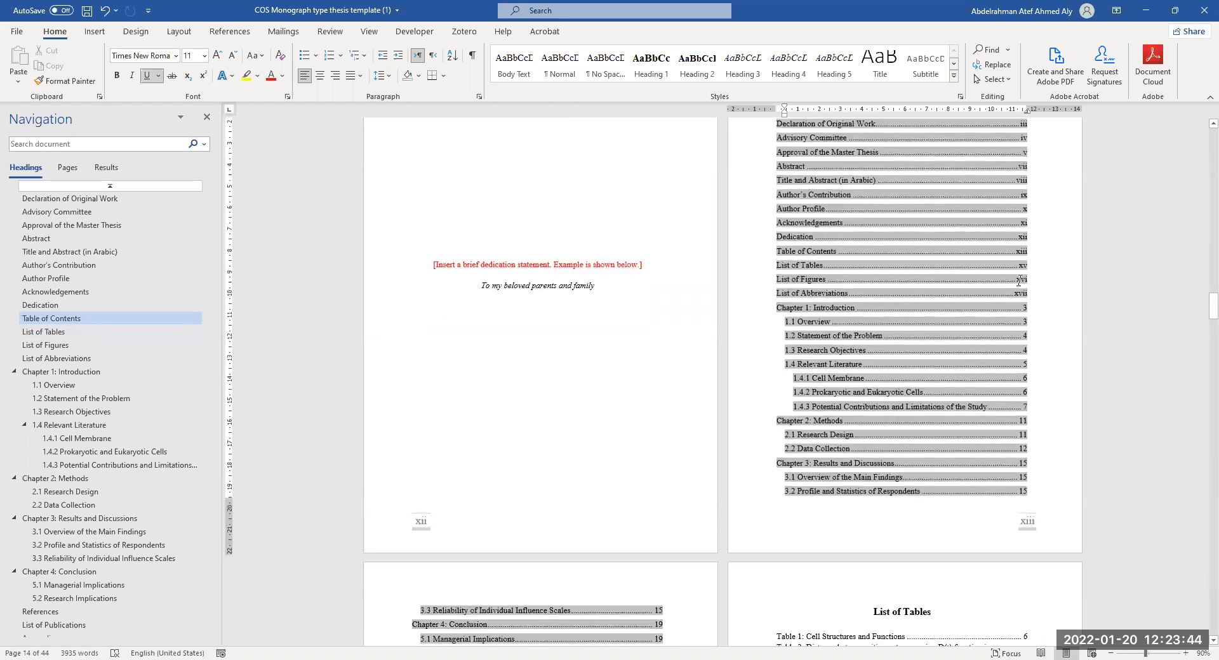
pyautogui.scroll(-2, 825, 361)
pyautogui.scroll(-2, 824, 361)
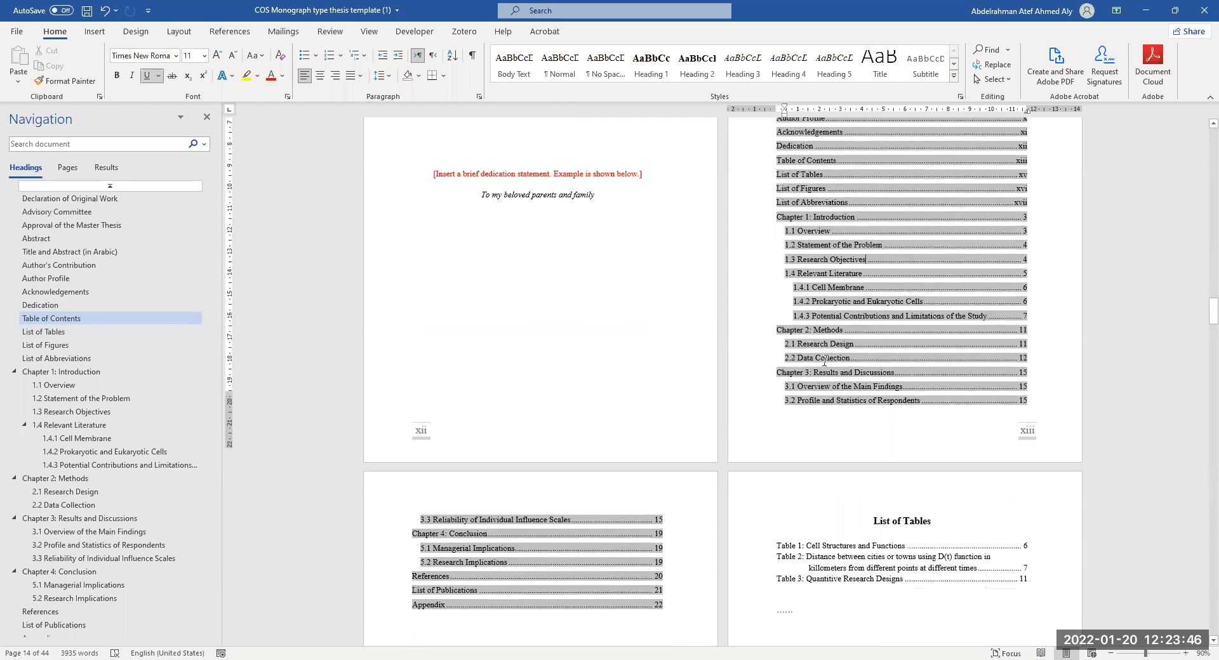
pyautogui.scroll(-2, 833, 324)
pyautogui.scroll(6, 834, 324)
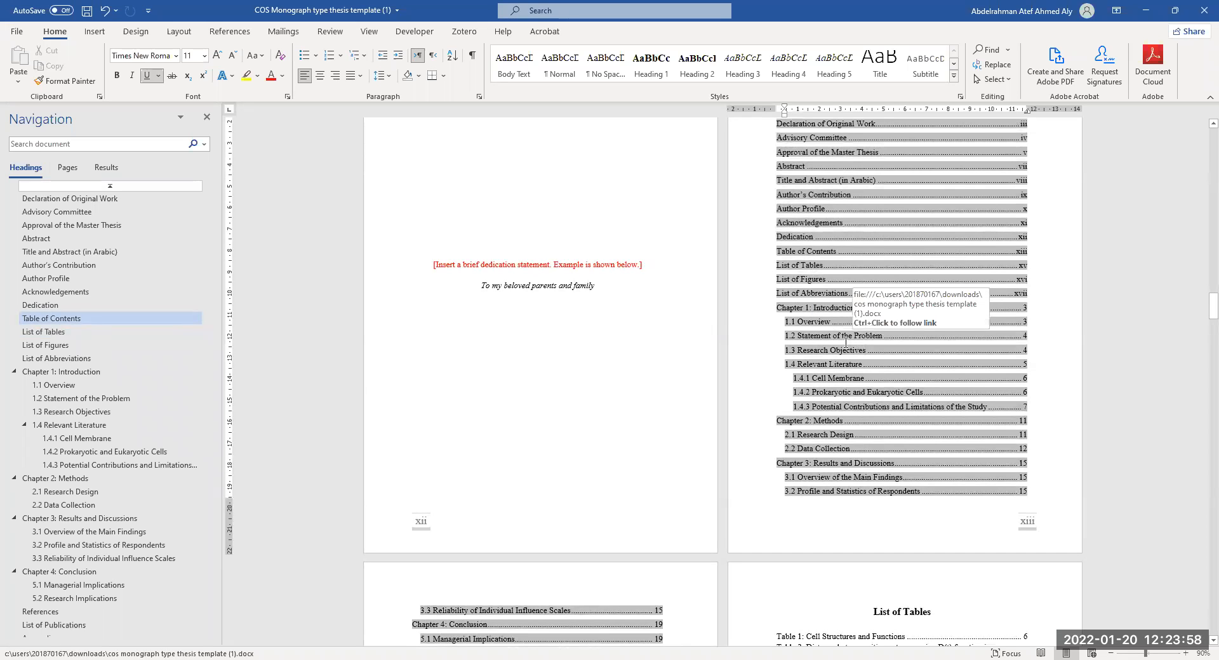
pyautogui.scroll(-1, 851, 371)
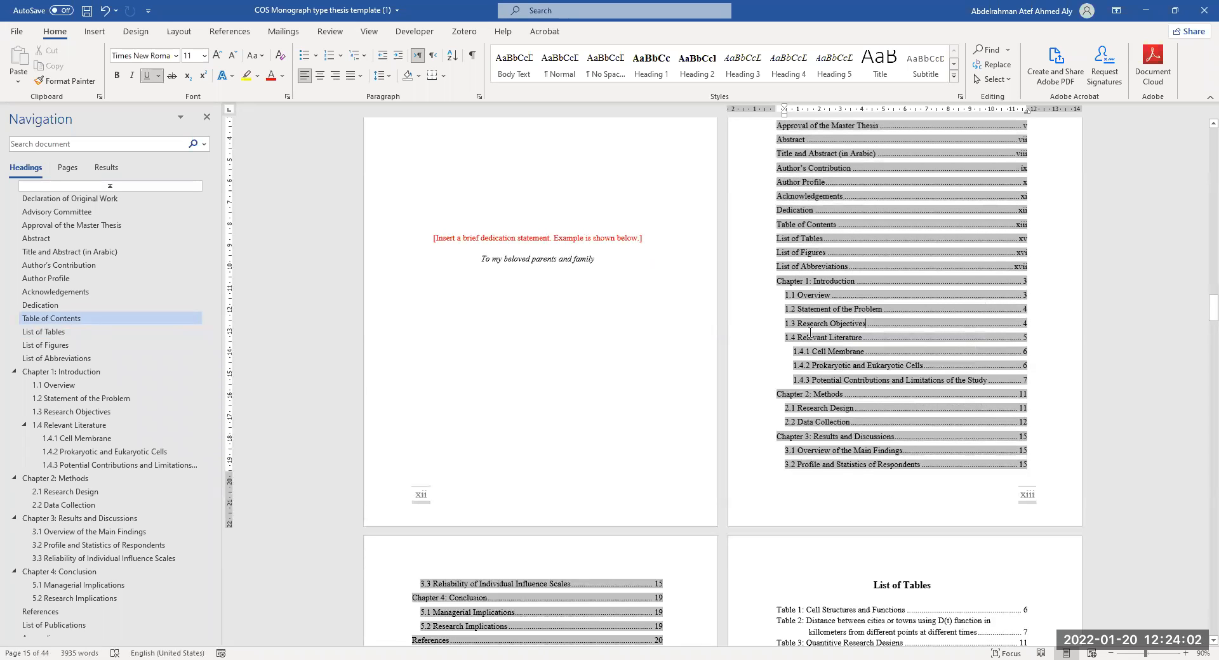
# Step: Highlight the start of entry 1.2 Statement of the Problem and preview the Heading 2 style on the 1.4.1 Cell Membrane entry without applying it
pyautogui.moveTo(798, 311); pyautogui.dragTo(805, 310)
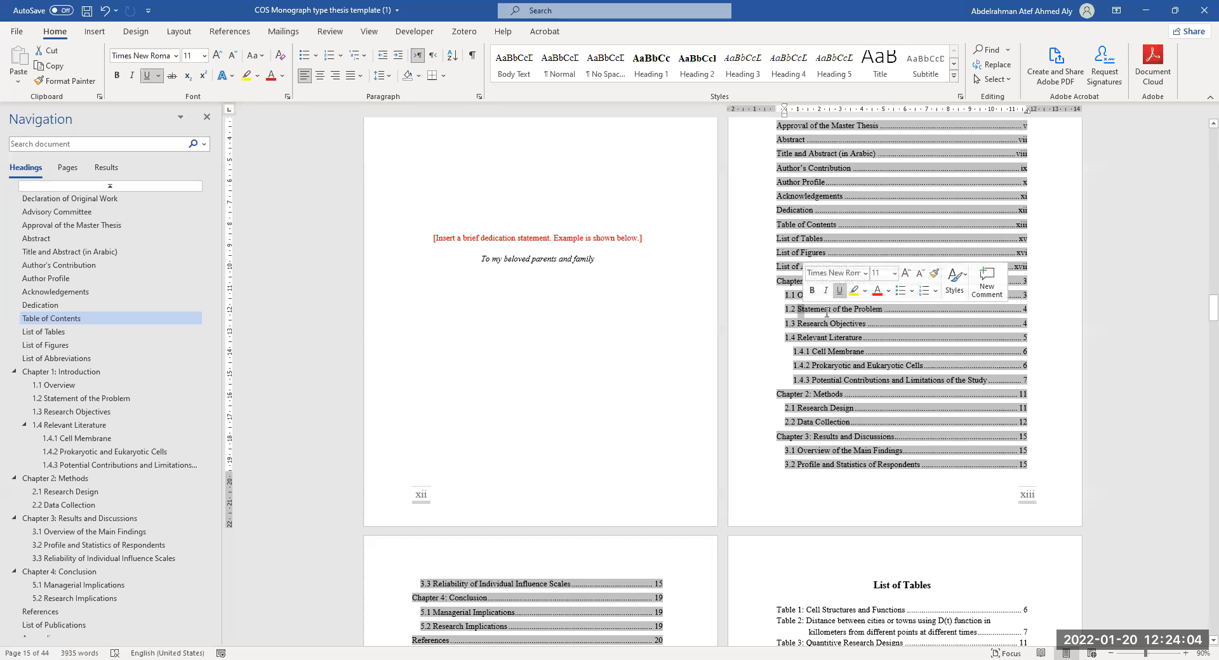
pyautogui.scroll(-4, 750, 306)
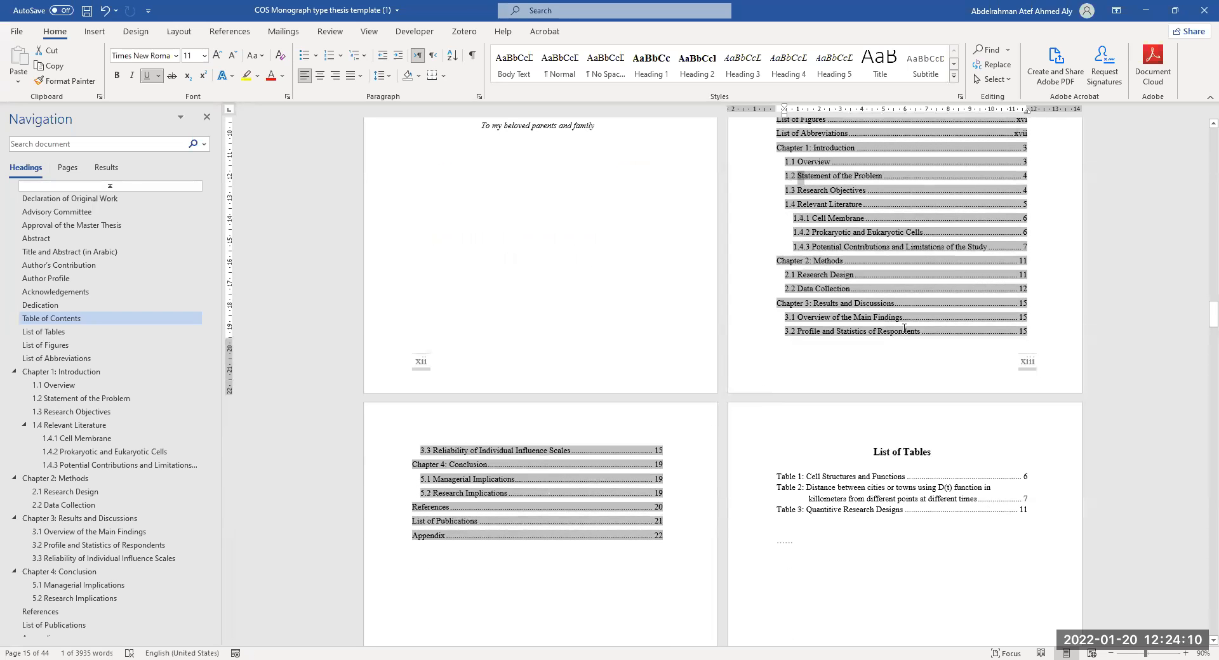
pyautogui.scroll(1, 868, 311)
pyautogui.scroll(5, 867, 311)
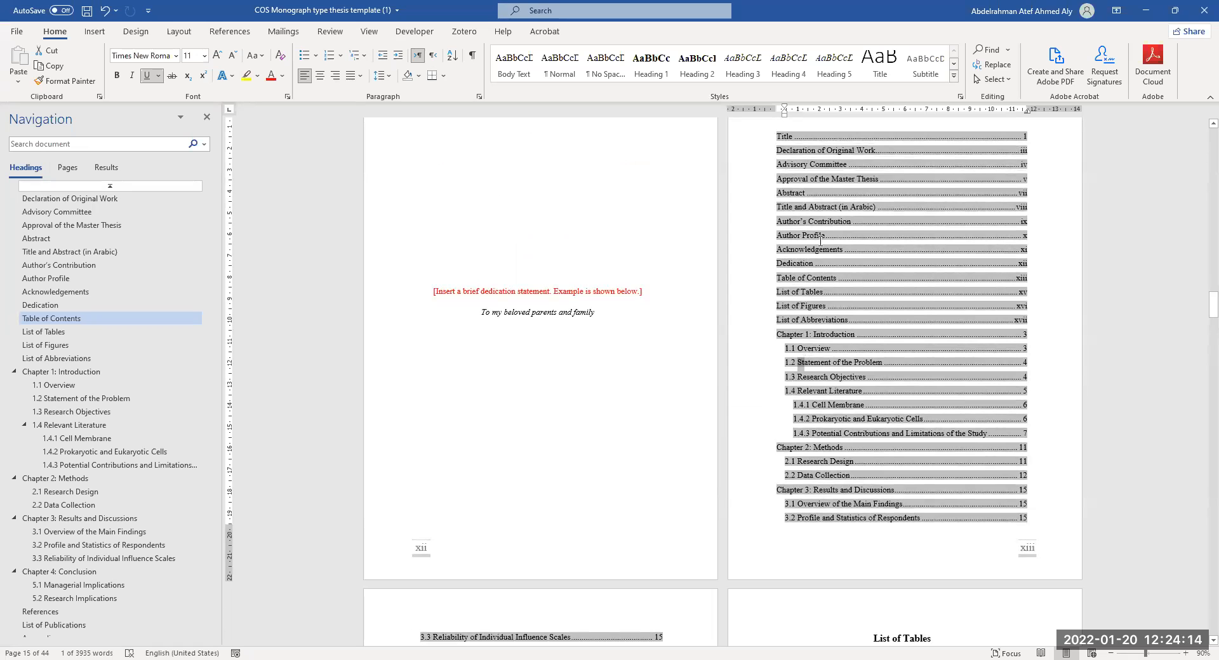
pyautogui.scroll(1, 841, 390)
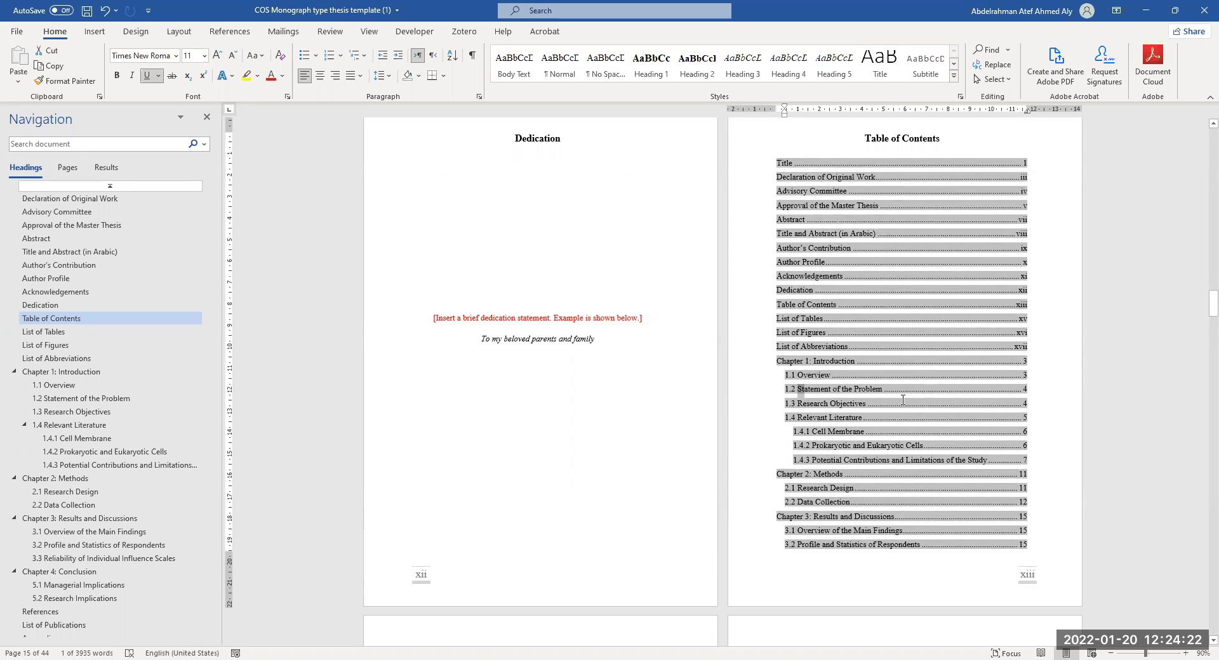
pyautogui.scroll(-1, 903, 400)
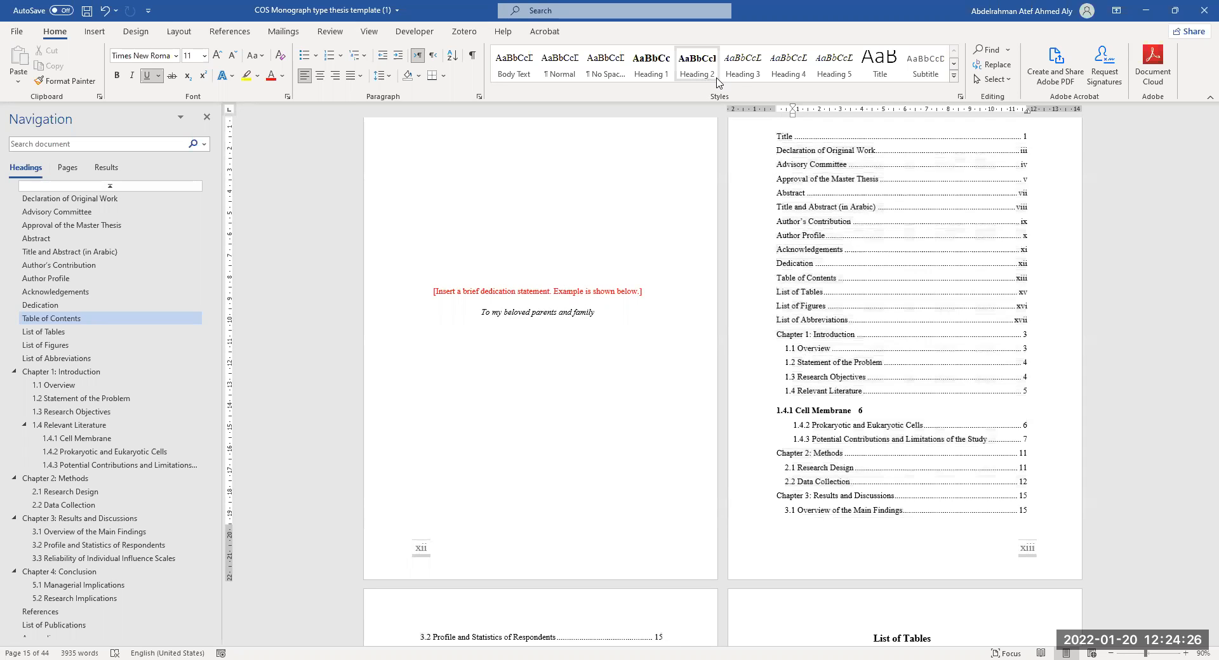
pyautogui.click(876, 363)
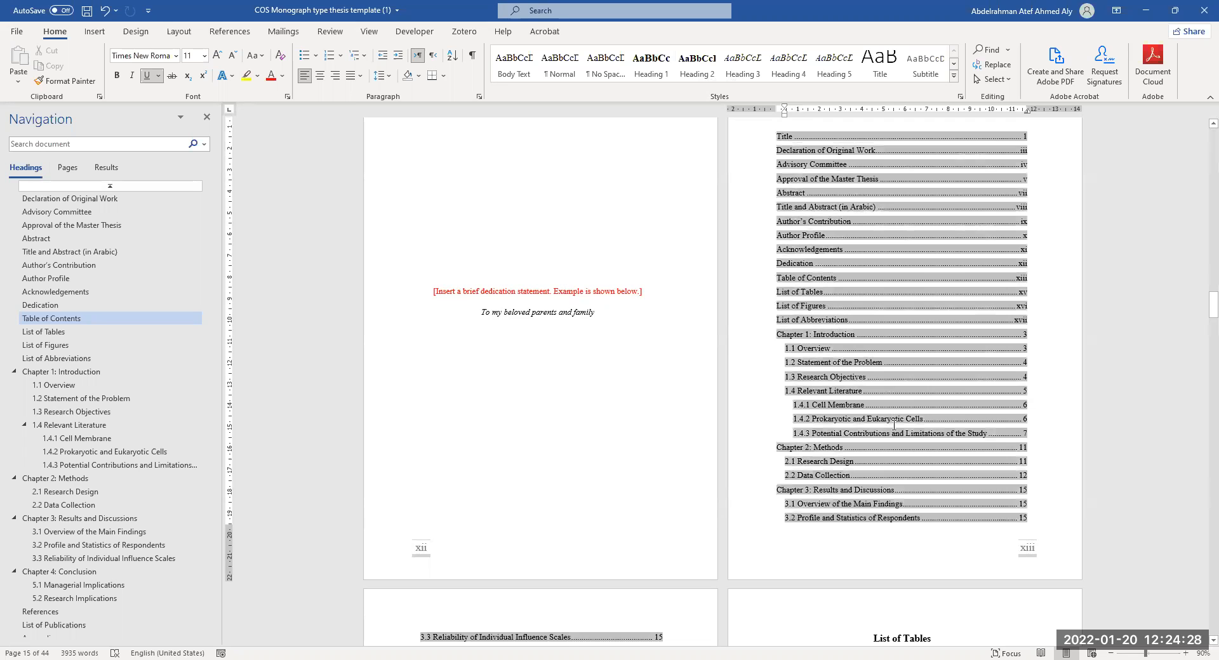
# Step: Look closely at the indentation of the chapter and numbered subheading entries in the Table of Contents, down to the 1.4.3 level
pyautogui.scroll(-5, 902, 439)
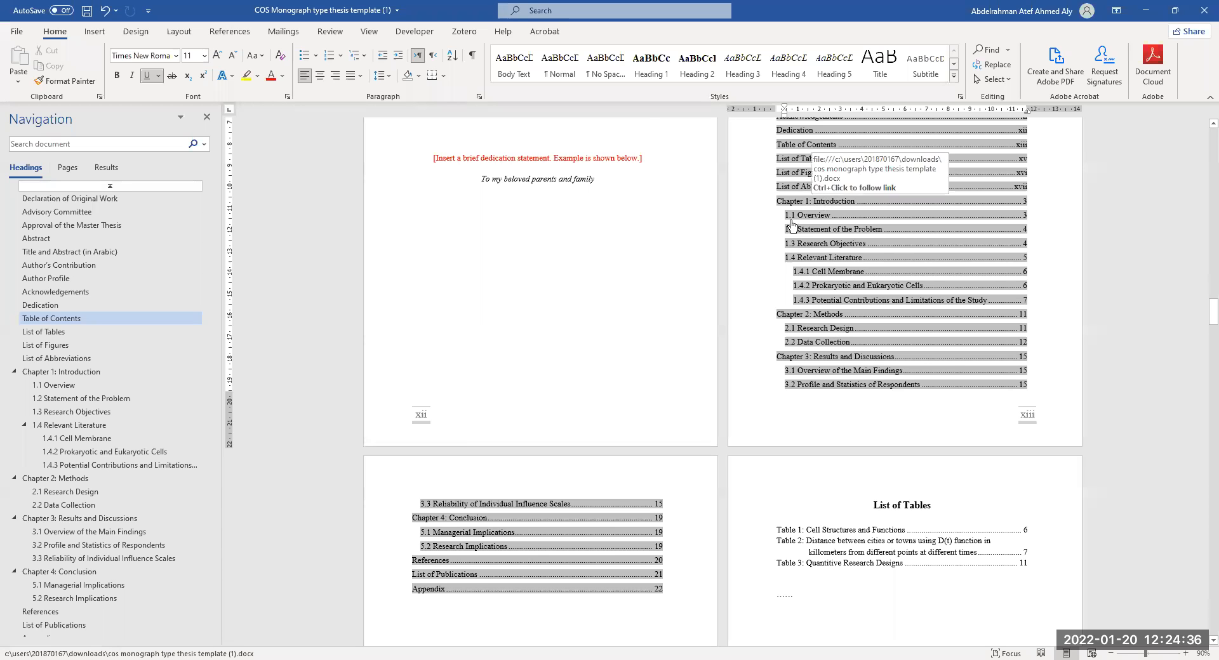
pyautogui.scroll(6, 794, 225)
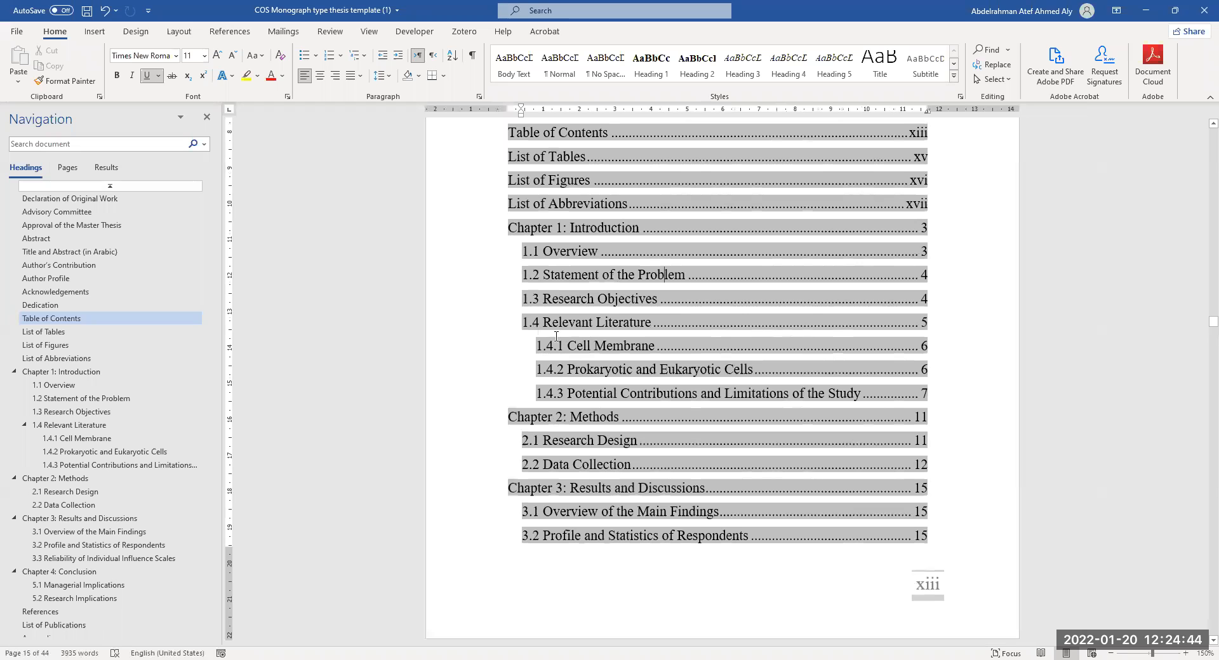
pyautogui.scroll(-1, 584, 337)
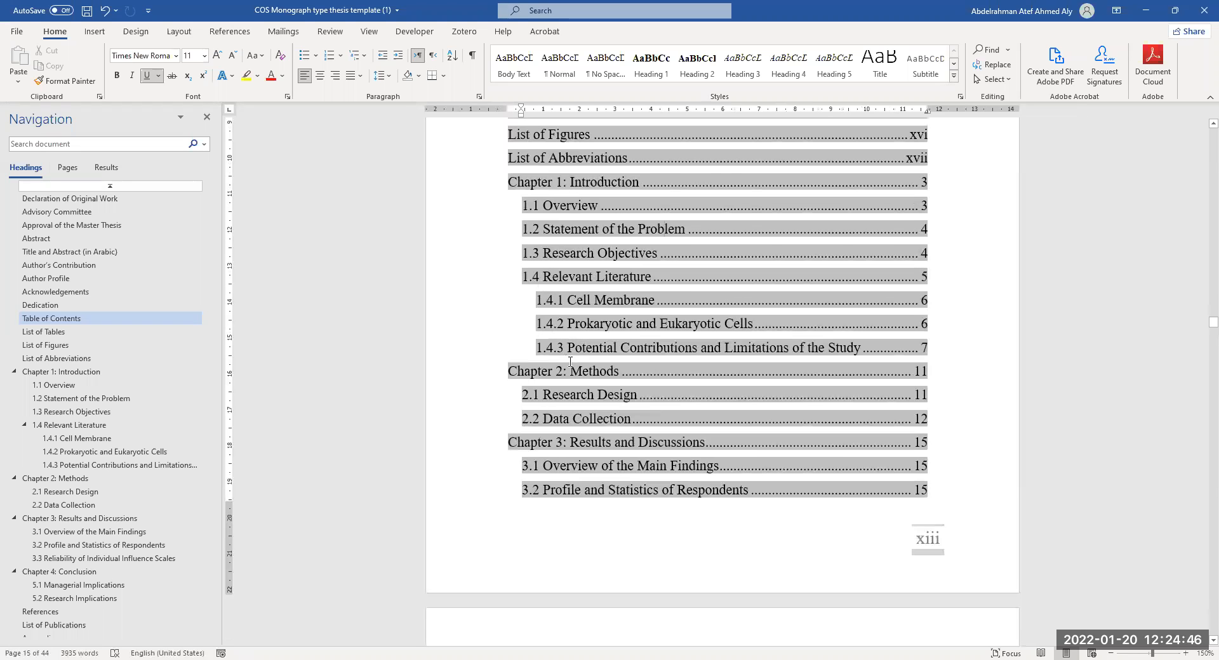
pyautogui.scroll(-5, 658, 376)
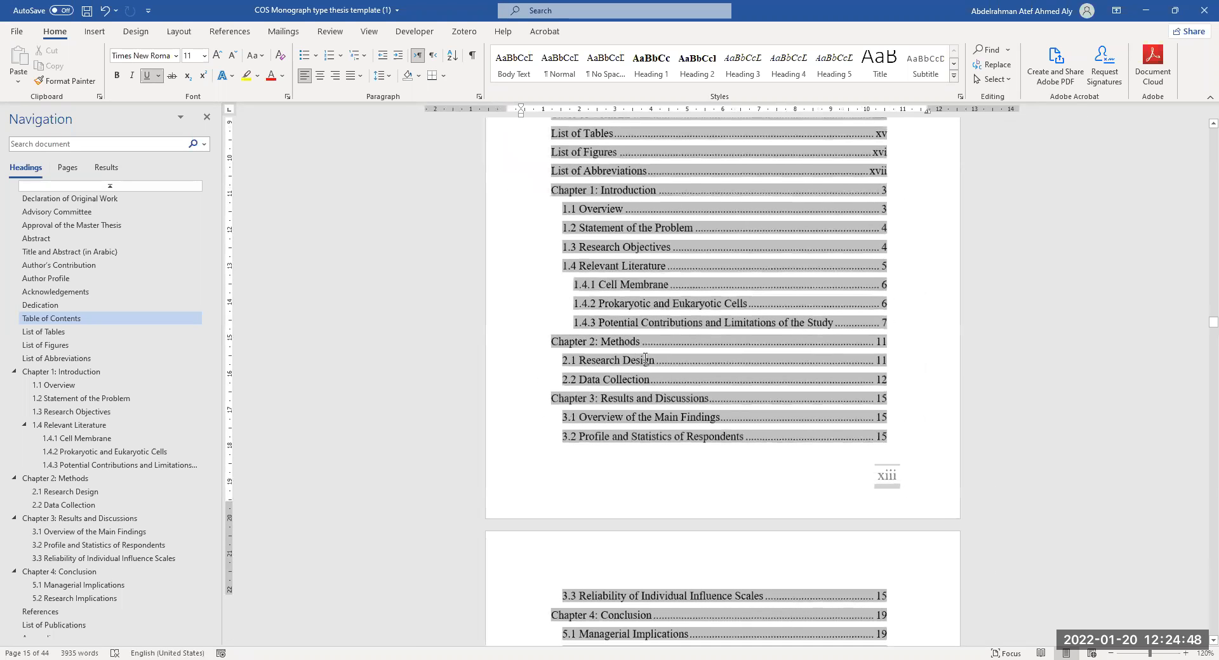
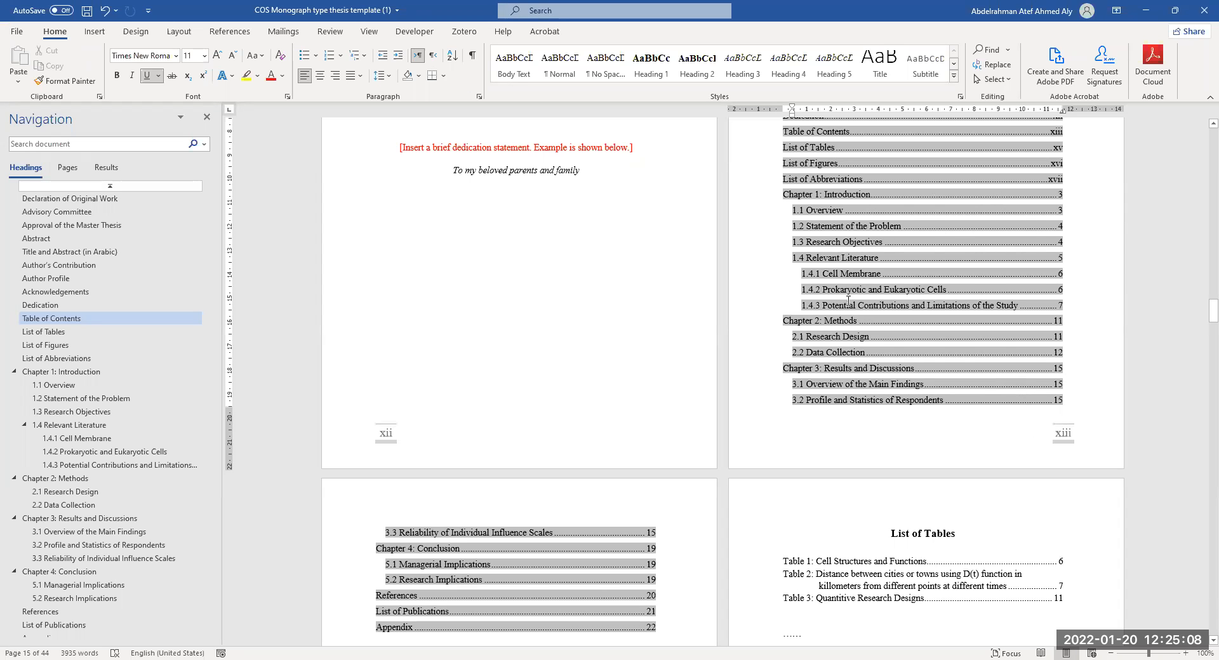
pyautogui.scroll(-2, 829, 334)
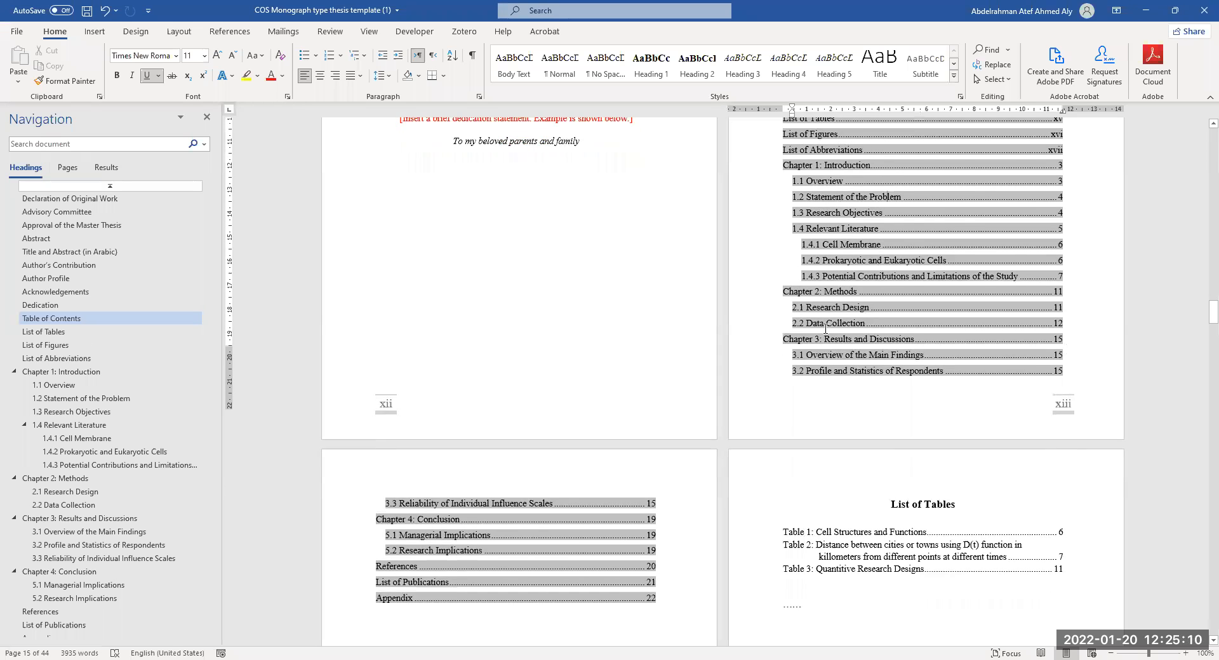
pyautogui.scroll(1, 827, 327)
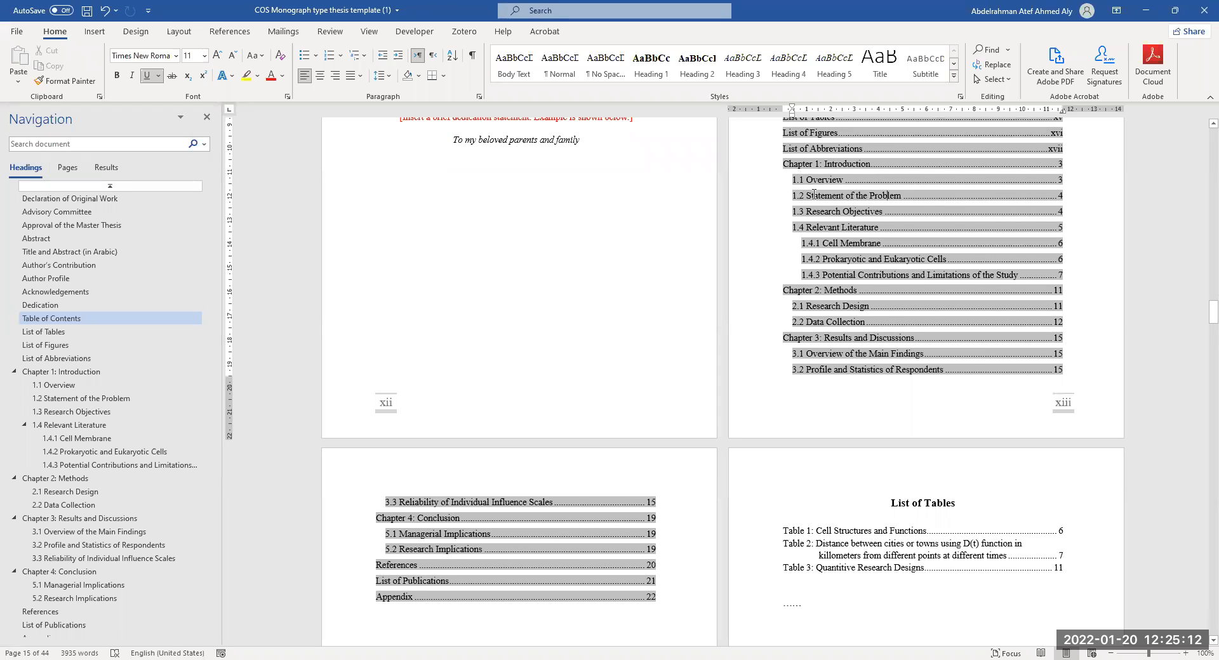
pyautogui.scroll(2, 875, 328)
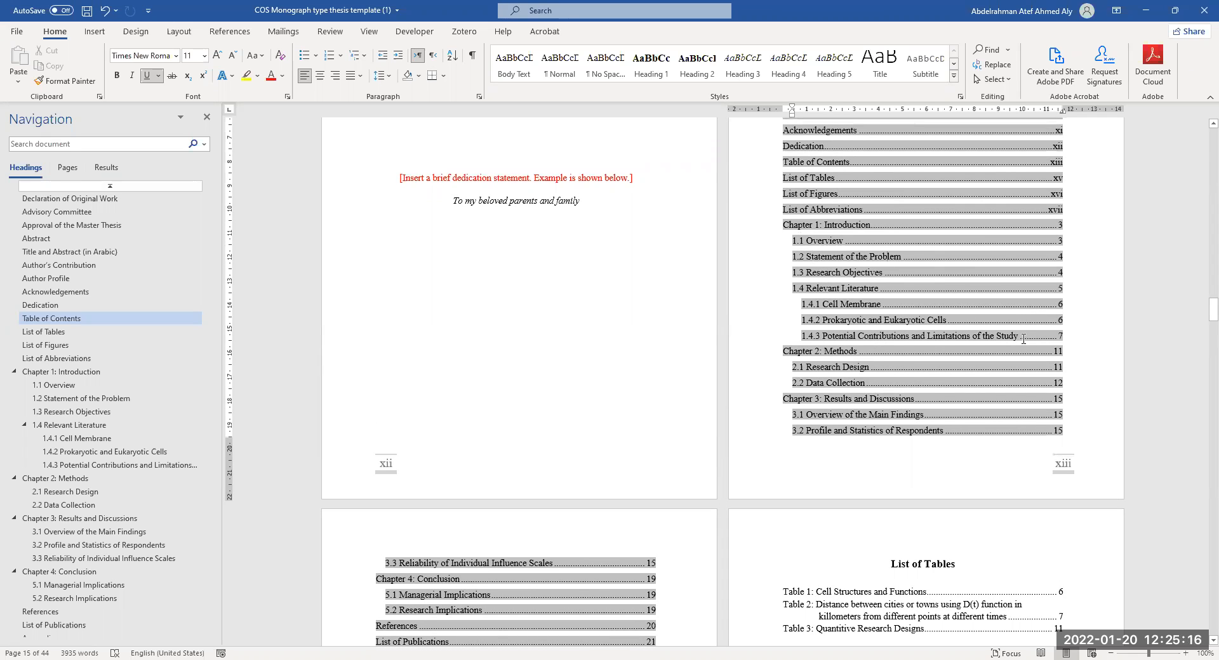
# Step: Append the filler text "FFDFFDF" to the 1.4.3 contents entry, try a manual line break before it, and undo the break
pyautogui.write('FFDFFD')
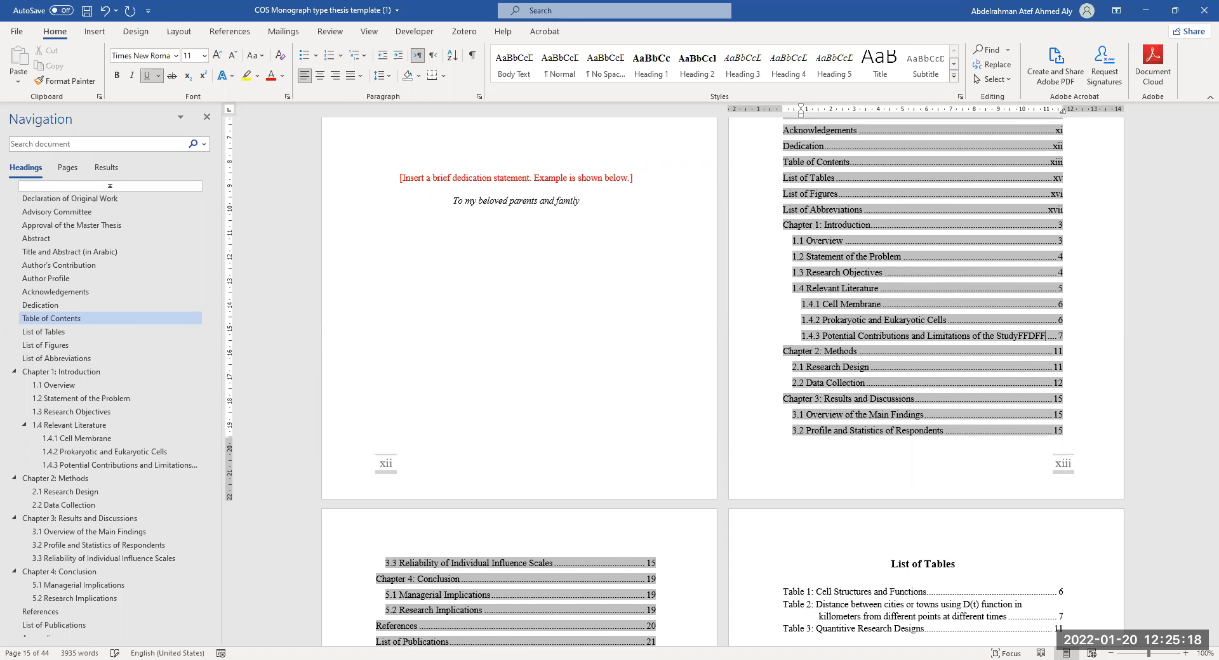
pyautogui.write('F')
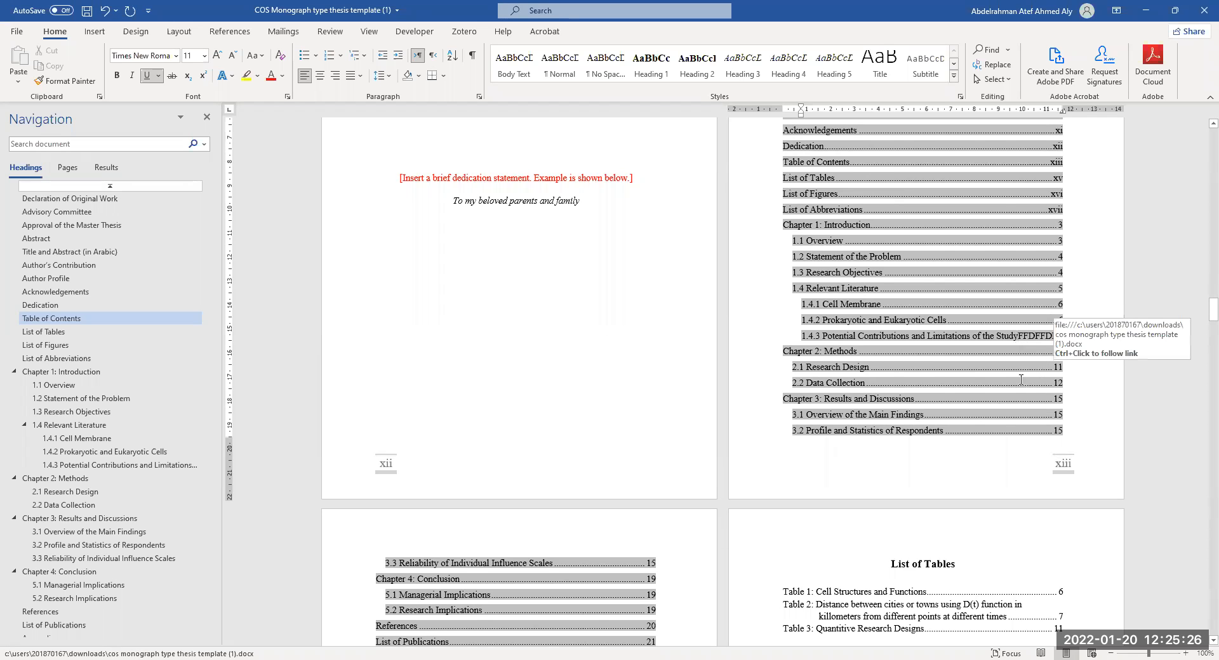
pyautogui.hotkey('shift', 'Return')
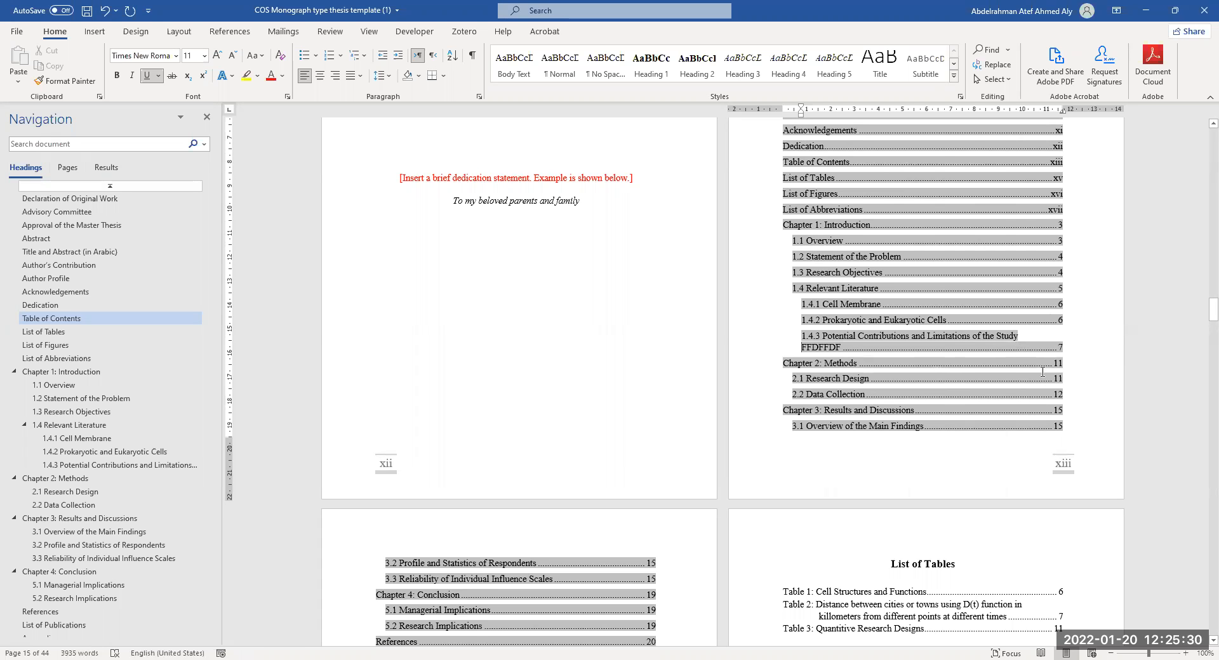
pyautogui.hotkey('ctrl', 'z')
# Step: Insert a manual line break in the 1.4.3 entry just before "FFDFFDF", at an enlarged view
pyautogui.scroll(10, 1044, 371)
pyautogui.scroll(7, 1051, 394)
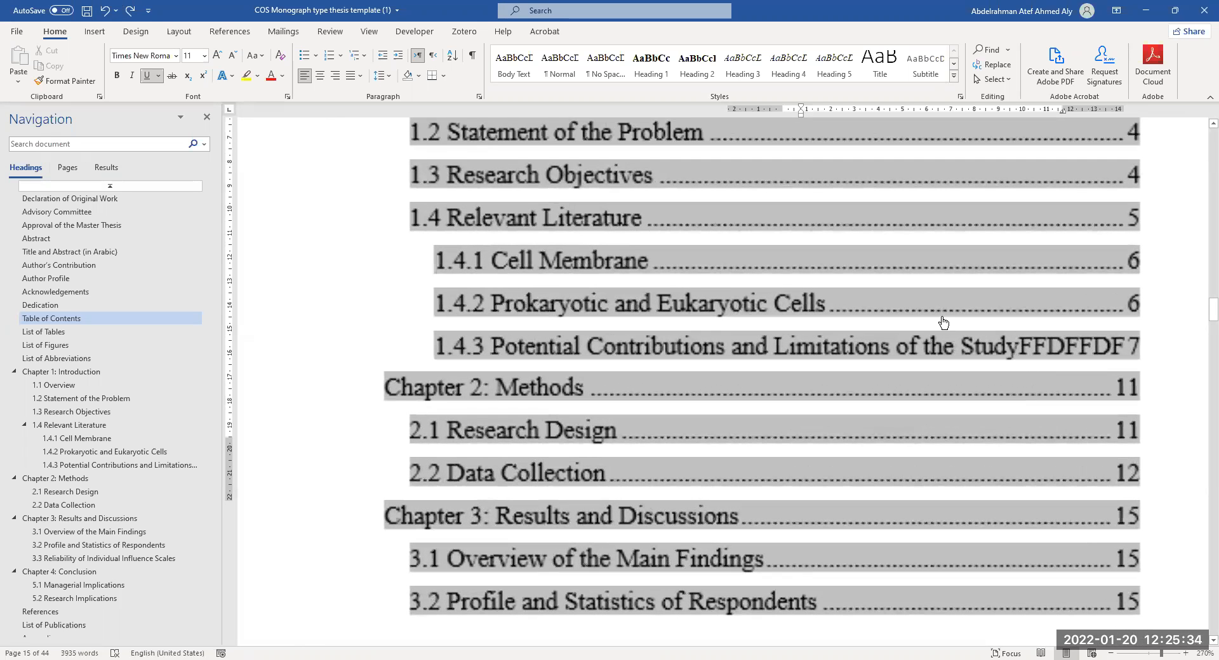
pyautogui.doubleClick(924, 307)
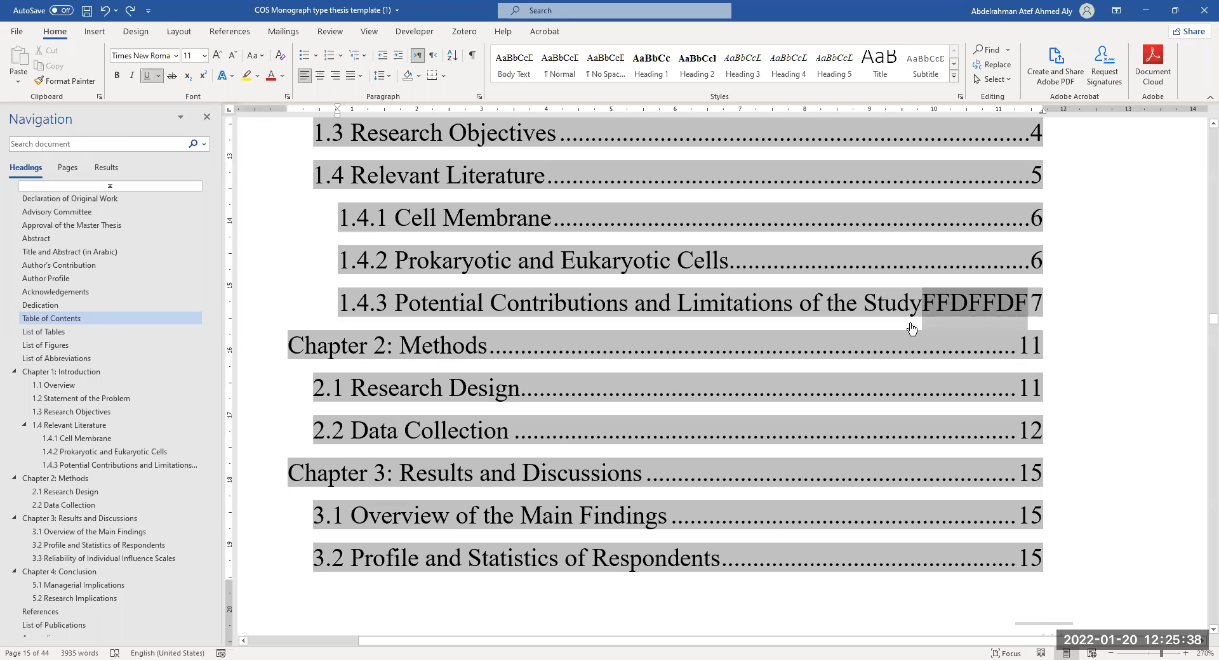
pyautogui.click(927, 312)
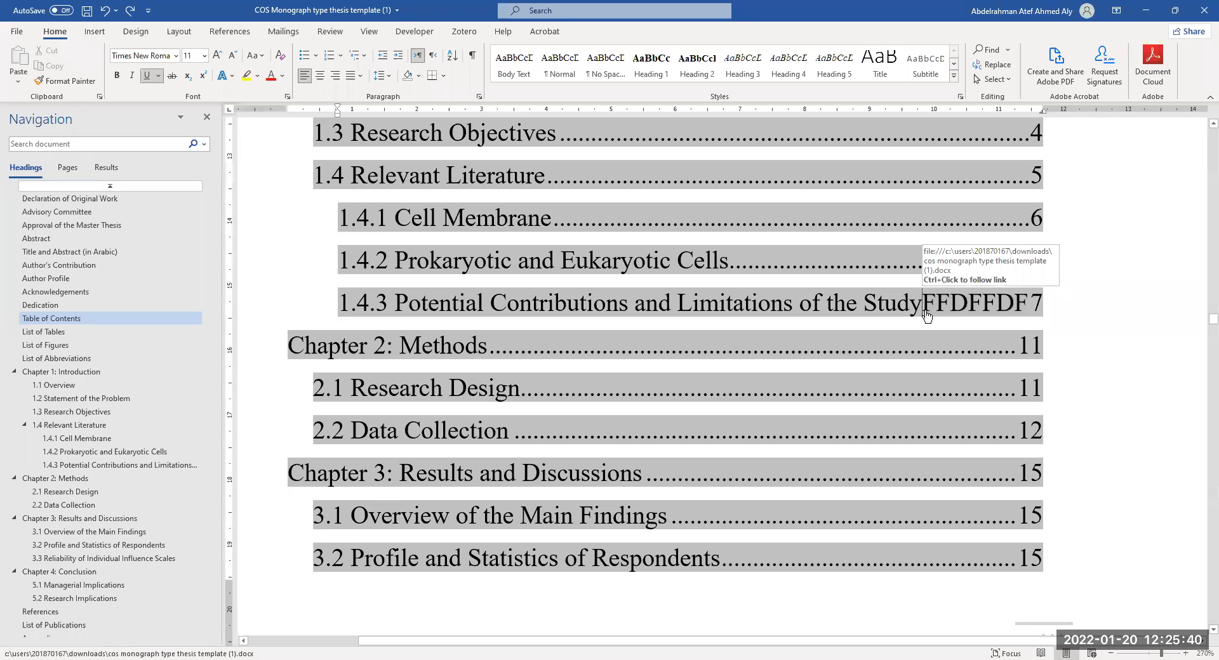
pyautogui.hotkey('shift', 'Return')
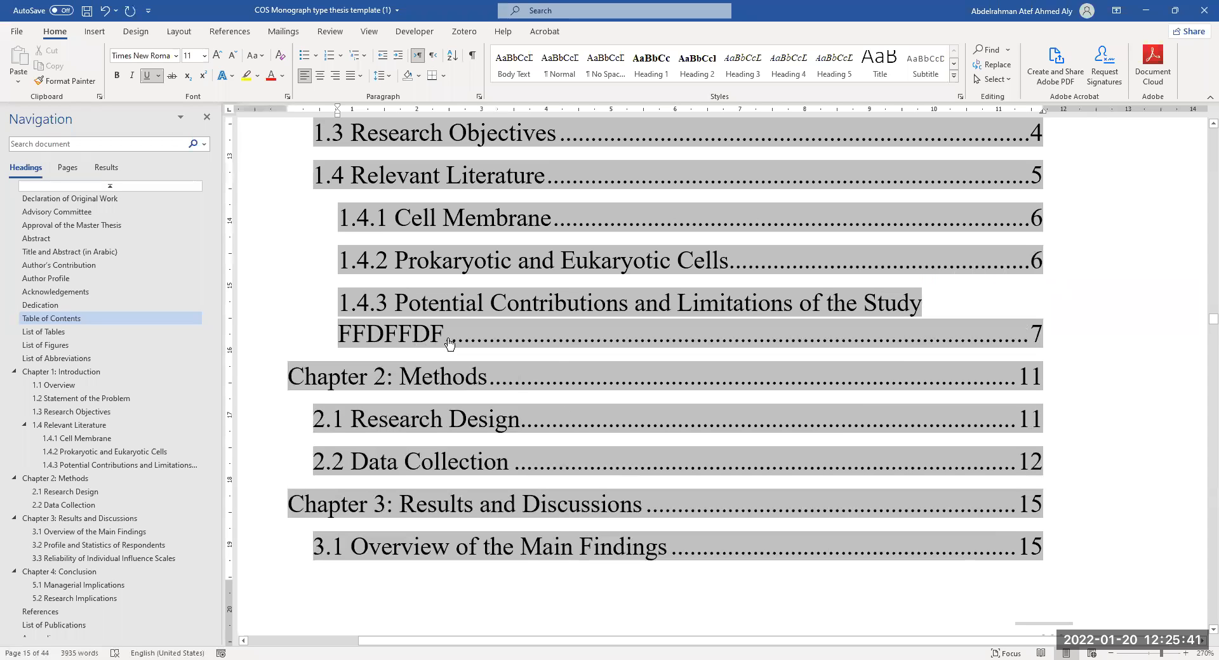
# Step: Select "FFDFFDF" on the second line of the 1.4.3 entry and give the entry a hanging indent of about 1 cm
pyautogui.doubleClick(346, 351)
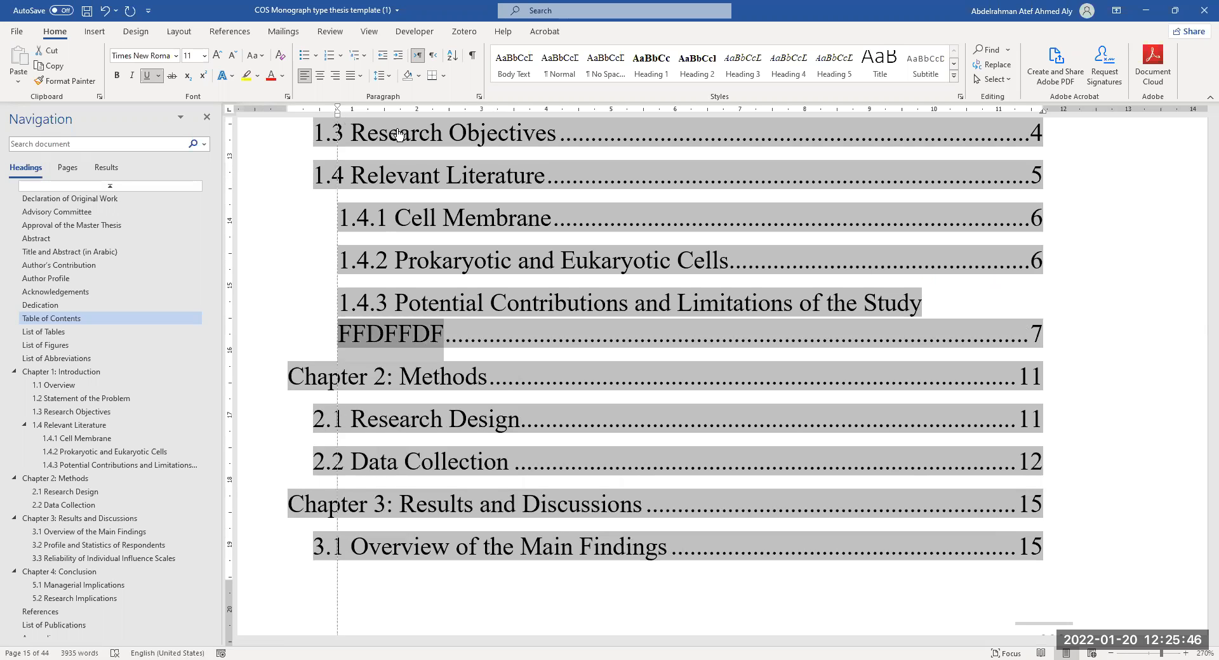
pyautogui.moveTo(337, 113); pyautogui.dragTo(397, 134)
pyautogui.scroll(-3, 411, 316)
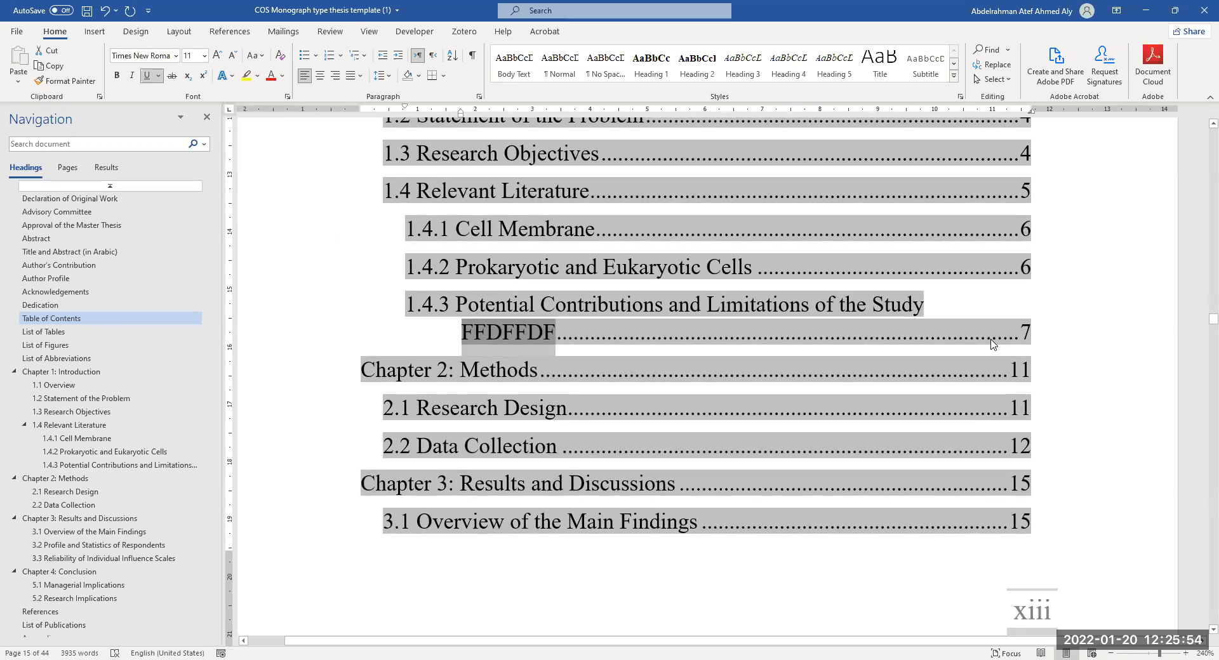
# Step: Undo the hanging indent and the line break in the 1.4.3 entry, and delete the filler text "FFDFFDF"
pyautogui.hotkey('ctrl', 'z')
pyautogui.hotkey('ctrl', 'z')
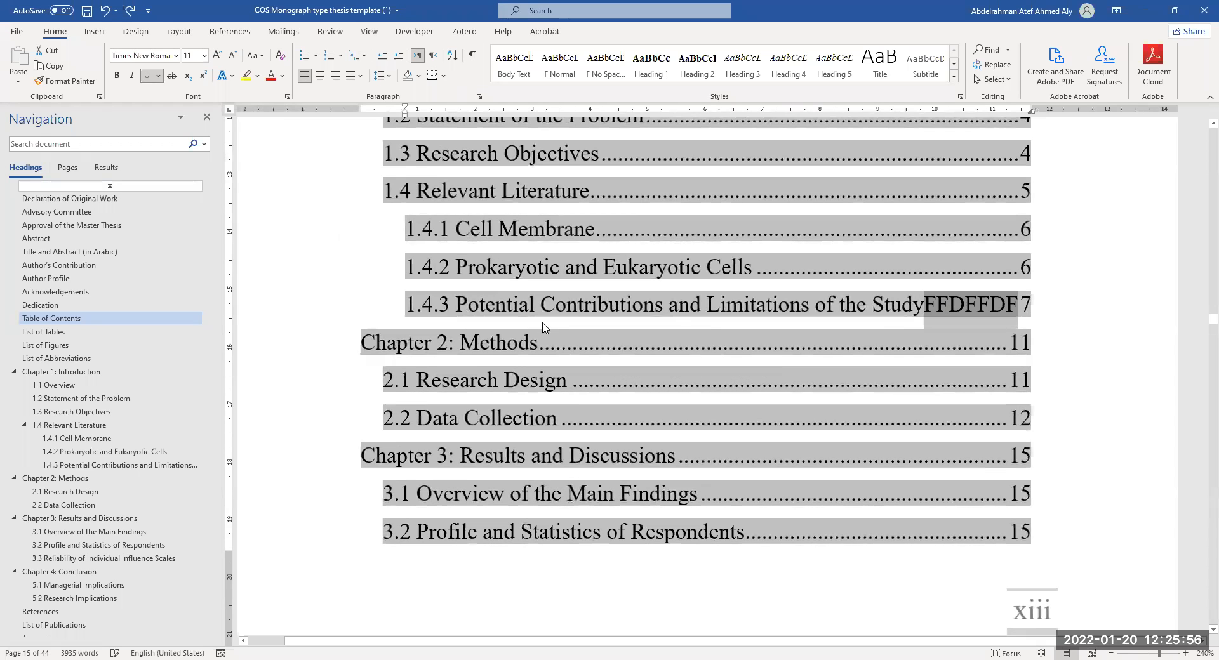
pyautogui.press('Delete')
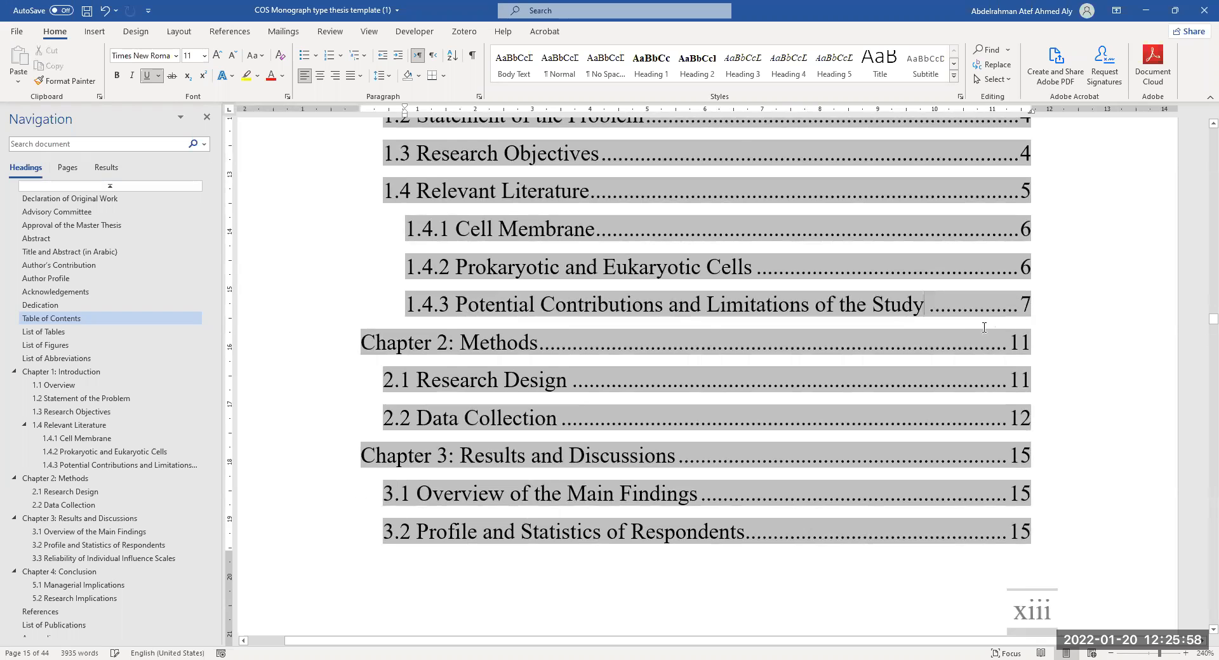
# Step: Look over the remaining Table of Contents entries through the Appendix, and go on to the List of Tables page
pyautogui.scroll(-2, 1062, 249)
pyautogui.scroll(-2, 1061, 249)
pyautogui.scroll(-2, 737, 385)
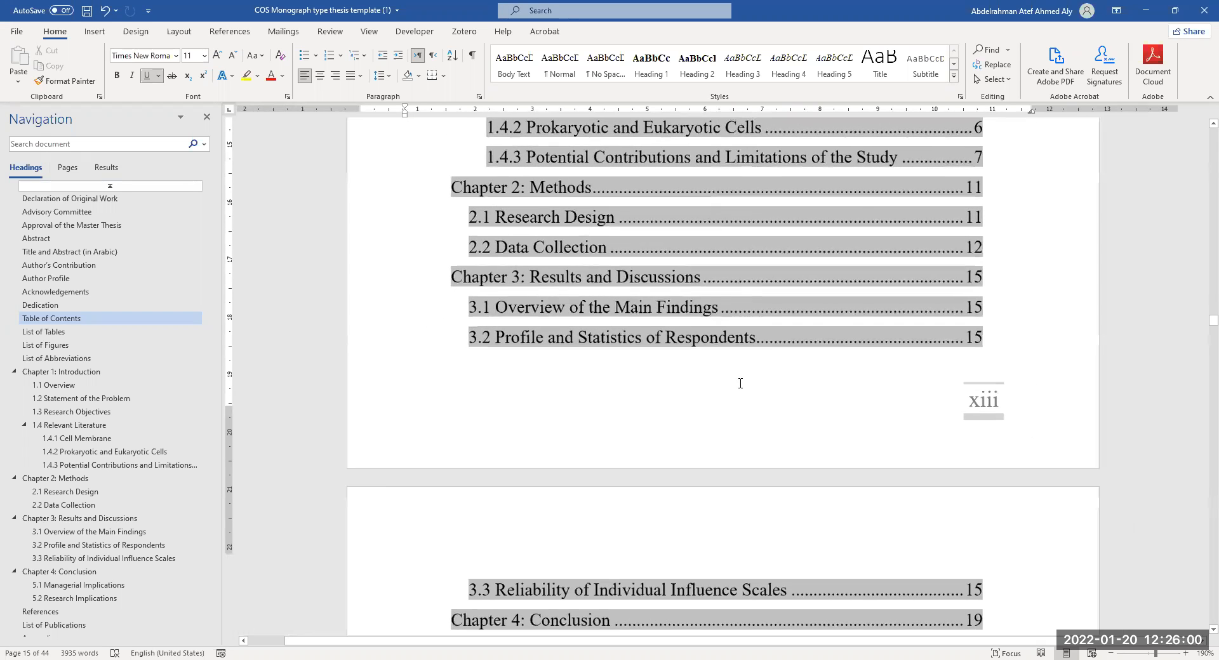
pyautogui.scroll(-3, 819, 386)
pyautogui.scroll(-5, 819, 386)
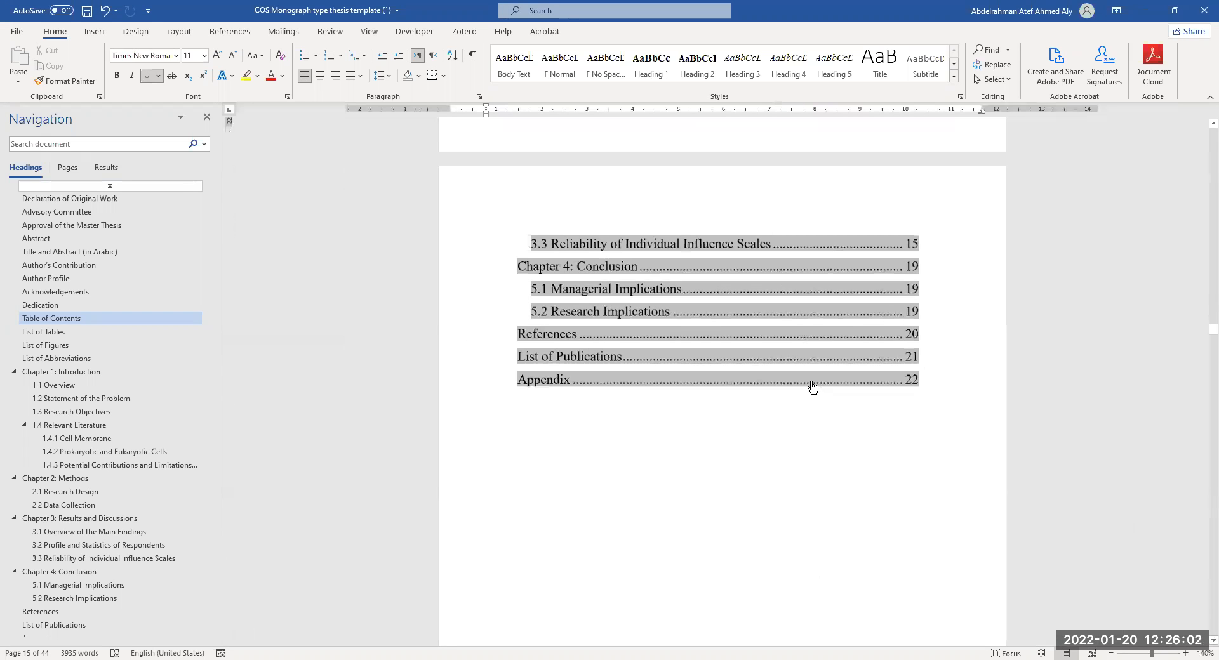
pyautogui.scroll(-3, 642, 367)
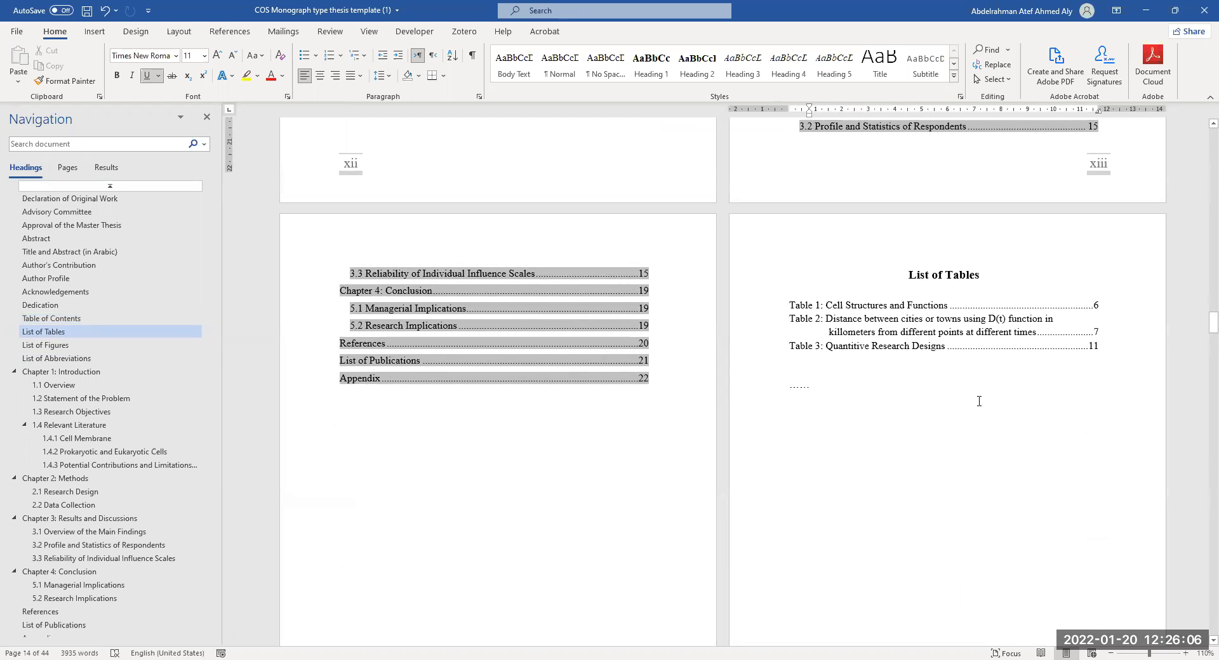
# Step: Examine how the List of Tables and List of Figures entries are laid out compared with the Table of Contents
pyautogui.scroll(-7, 993, 406)
pyautogui.scroll(2, 1016, 457)
pyautogui.scroll(2, 574, 343)
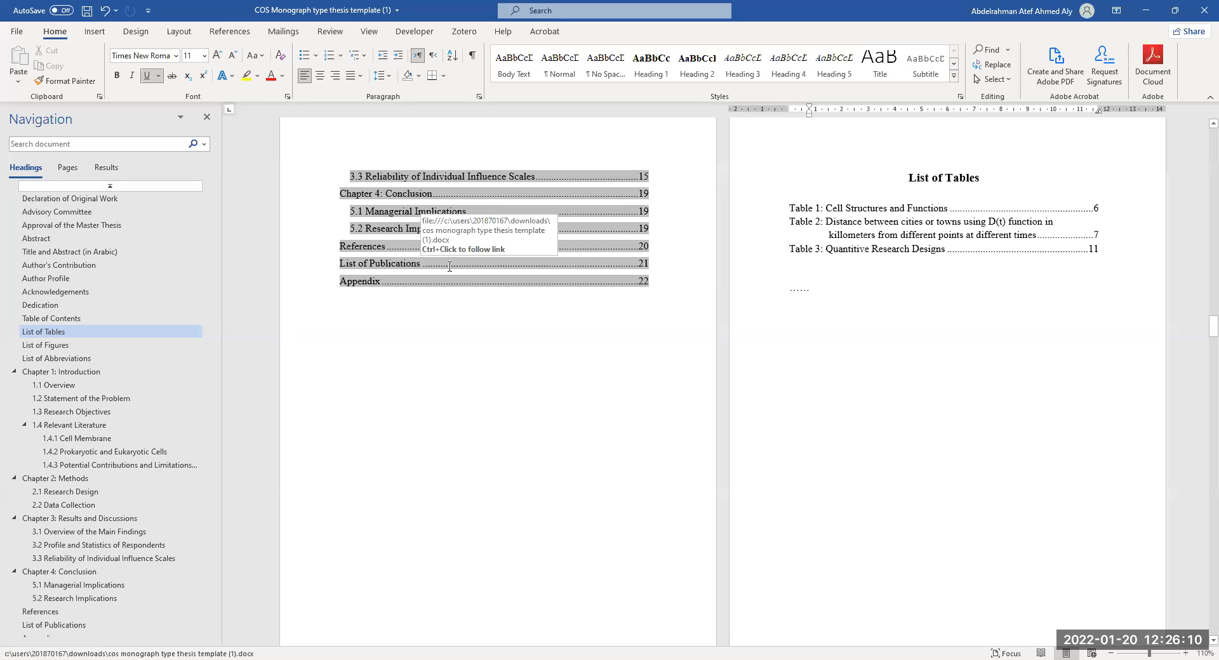
pyautogui.scroll(-1, 445, 286)
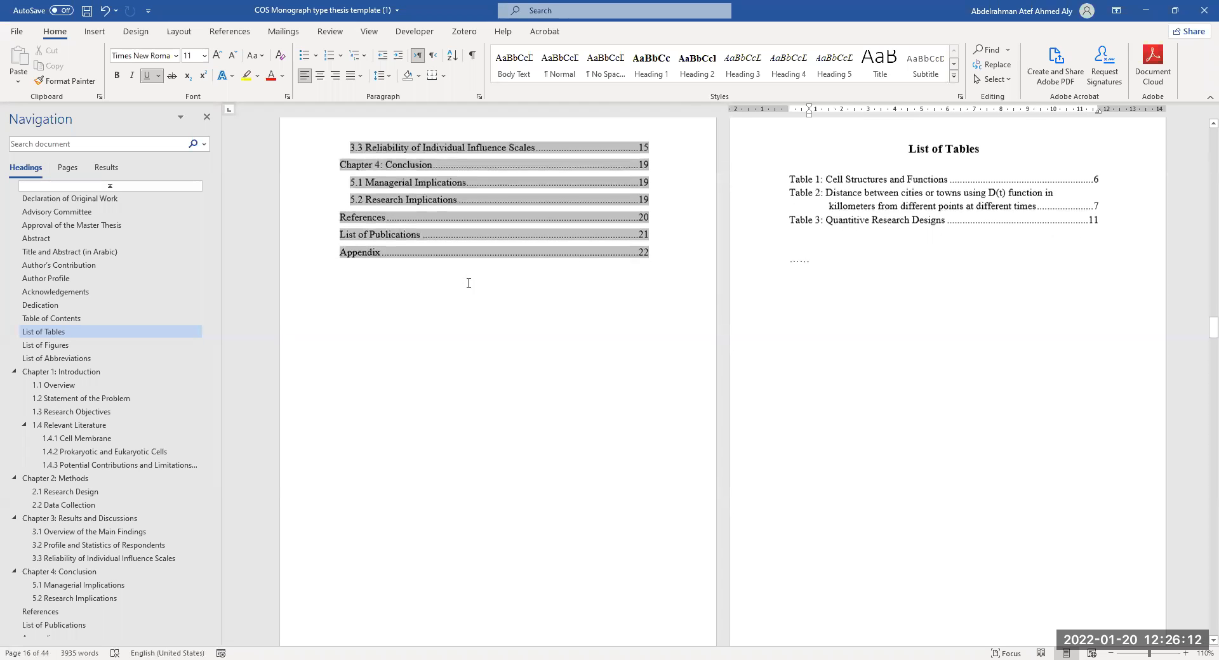
pyautogui.scroll(-1, 794, 283)
pyautogui.scroll(2, 952, 241)
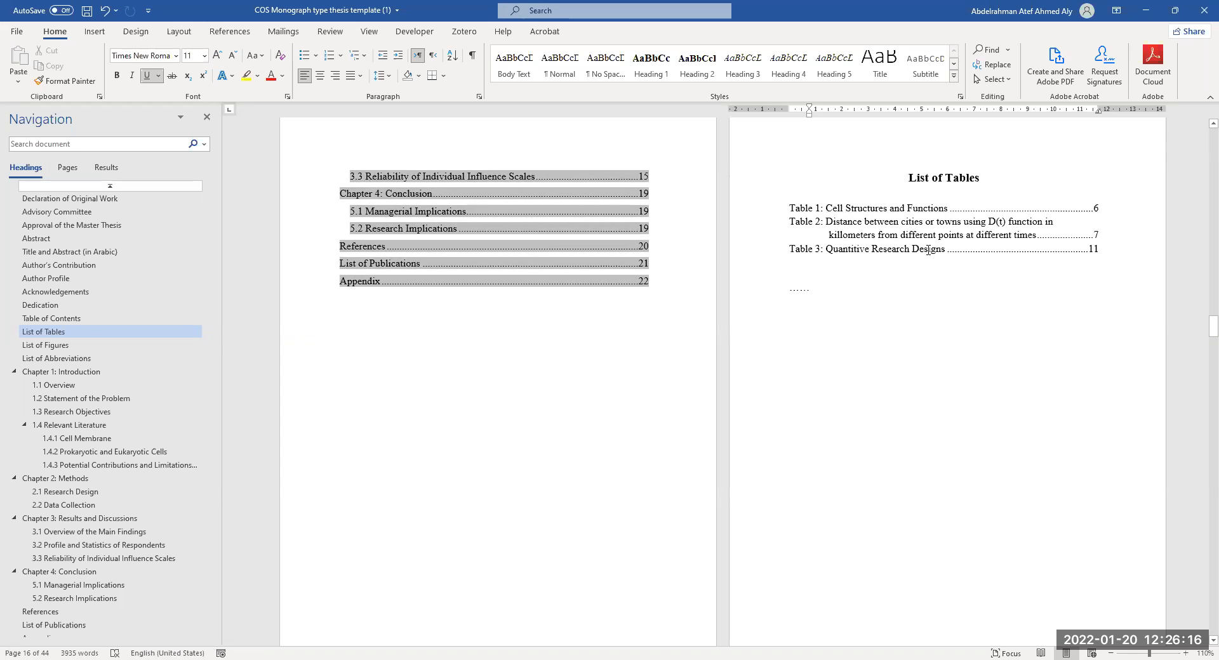
pyautogui.scroll(-20, 501, 425)
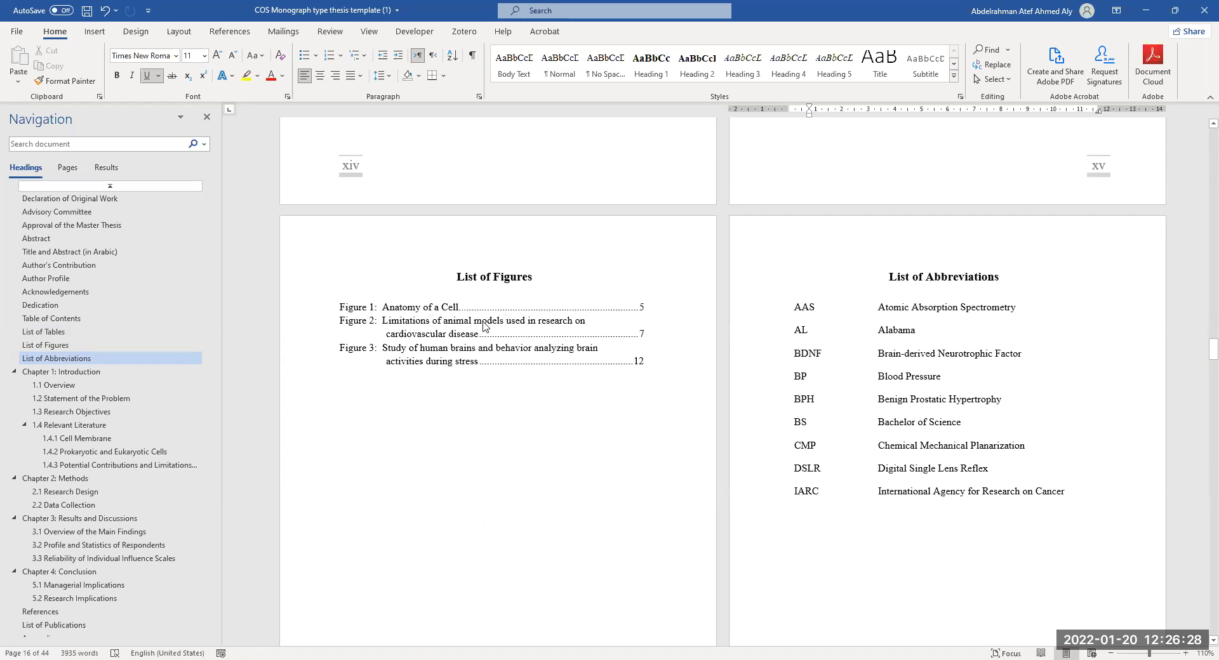
pyautogui.scroll(15, 485, 368)
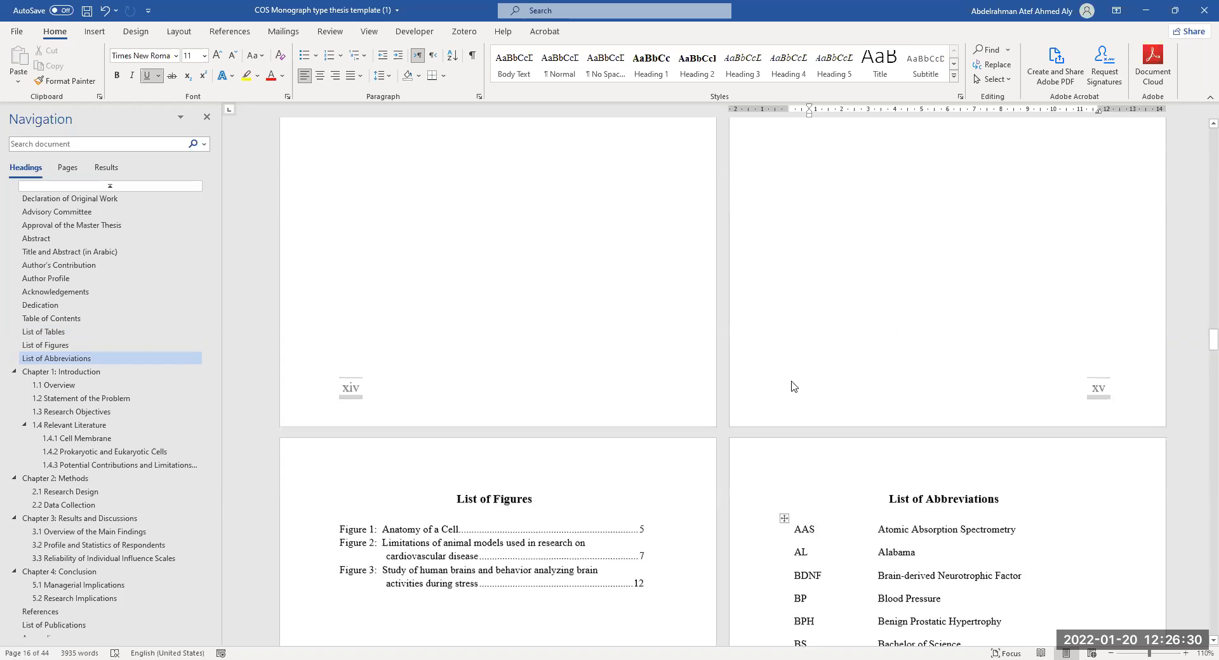
pyautogui.scroll(1, 847, 292)
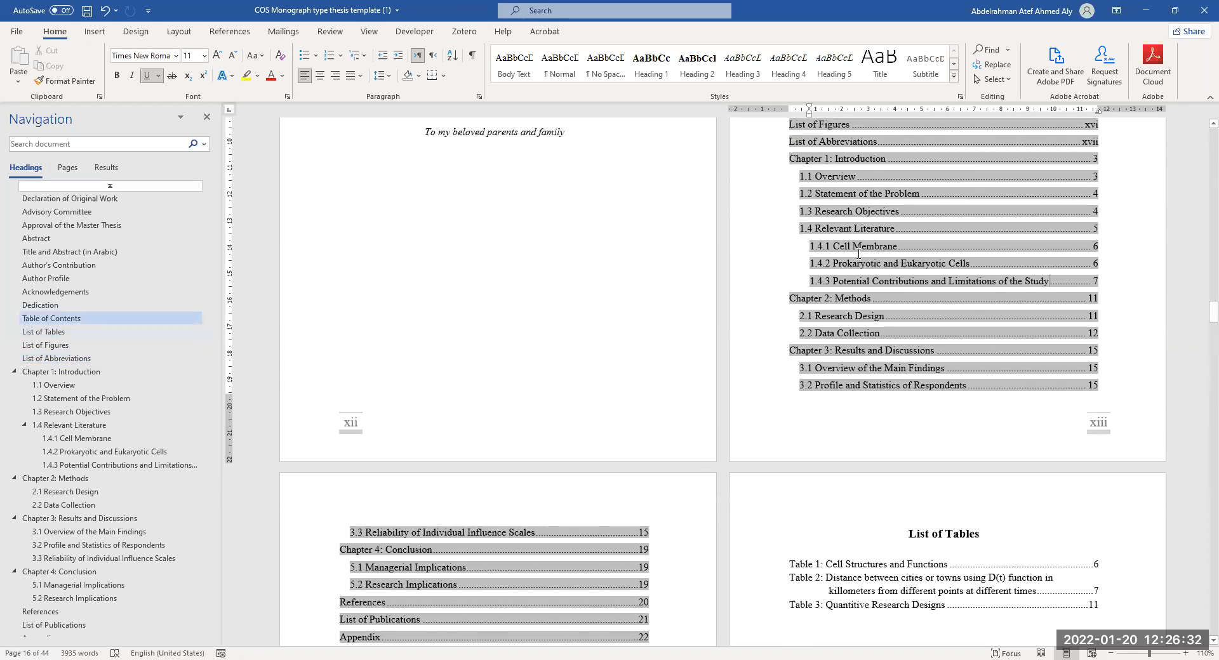
pyautogui.scroll(-5, 862, 314)
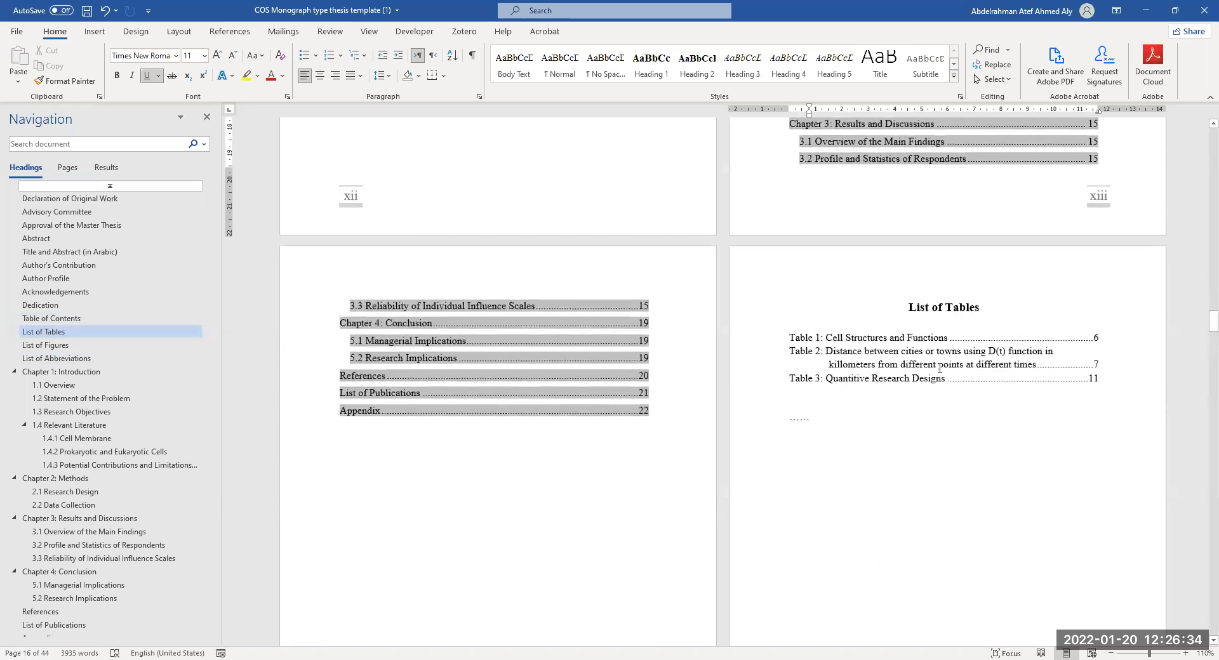
pyautogui.scroll(-10, 917, 301)
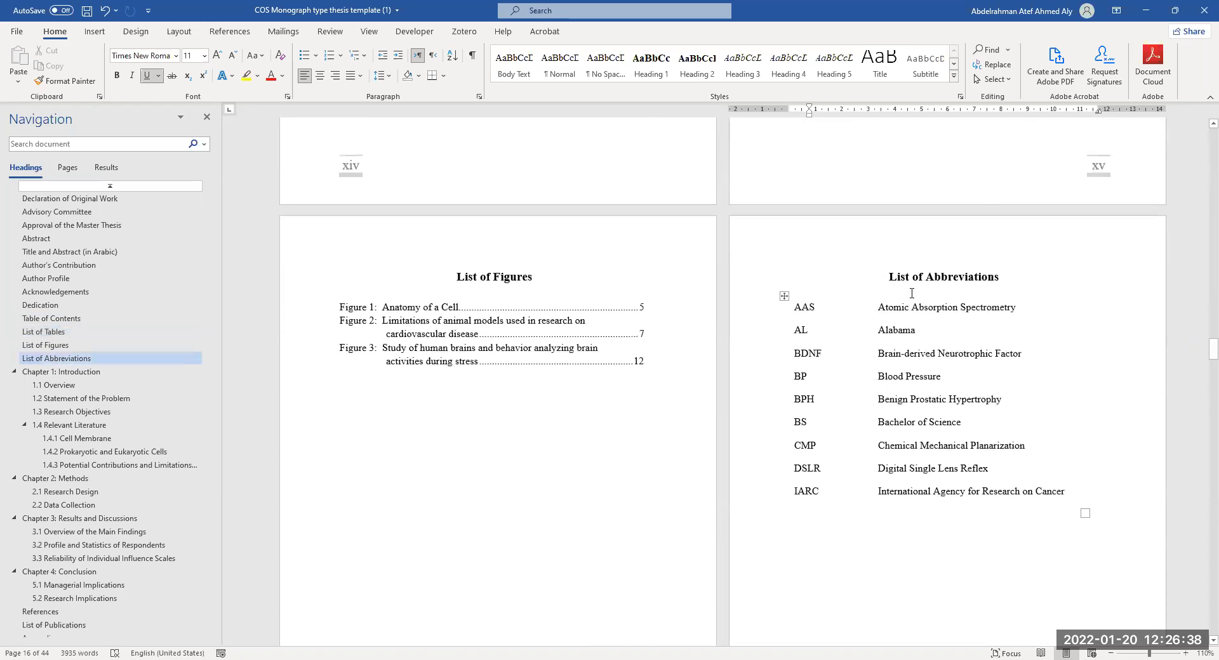
# Step: Review the List of Abbreviations, checking the abbreviation order and the written-out terms such as the BDNF entry
pyautogui.scroll(-1, 871, 298)
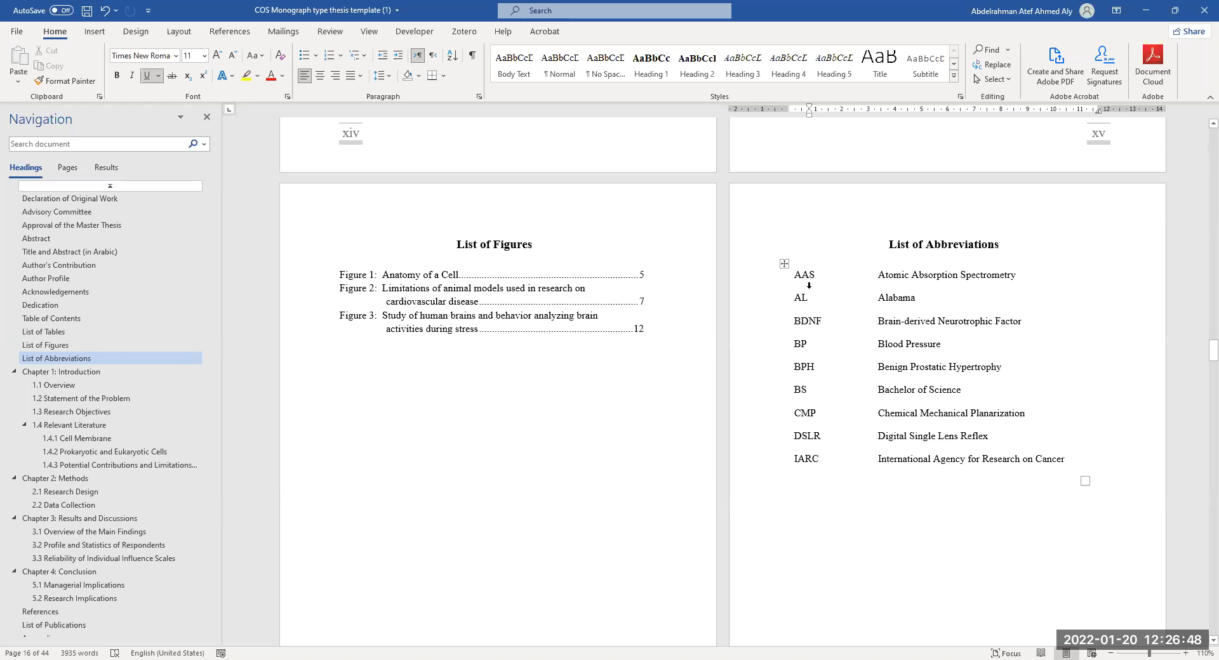
pyautogui.scroll(-2, 921, 325)
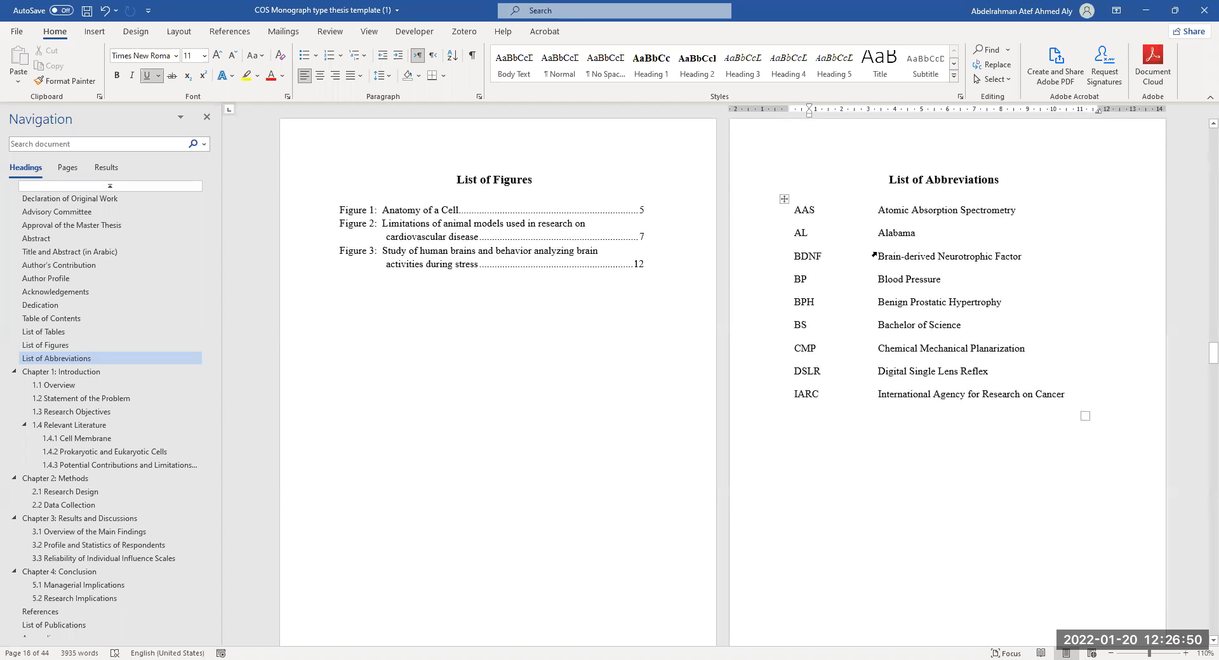
pyautogui.moveTo(938, 256); pyautogui.dragTo(945, 257)
pyautogui.click(995, 257)
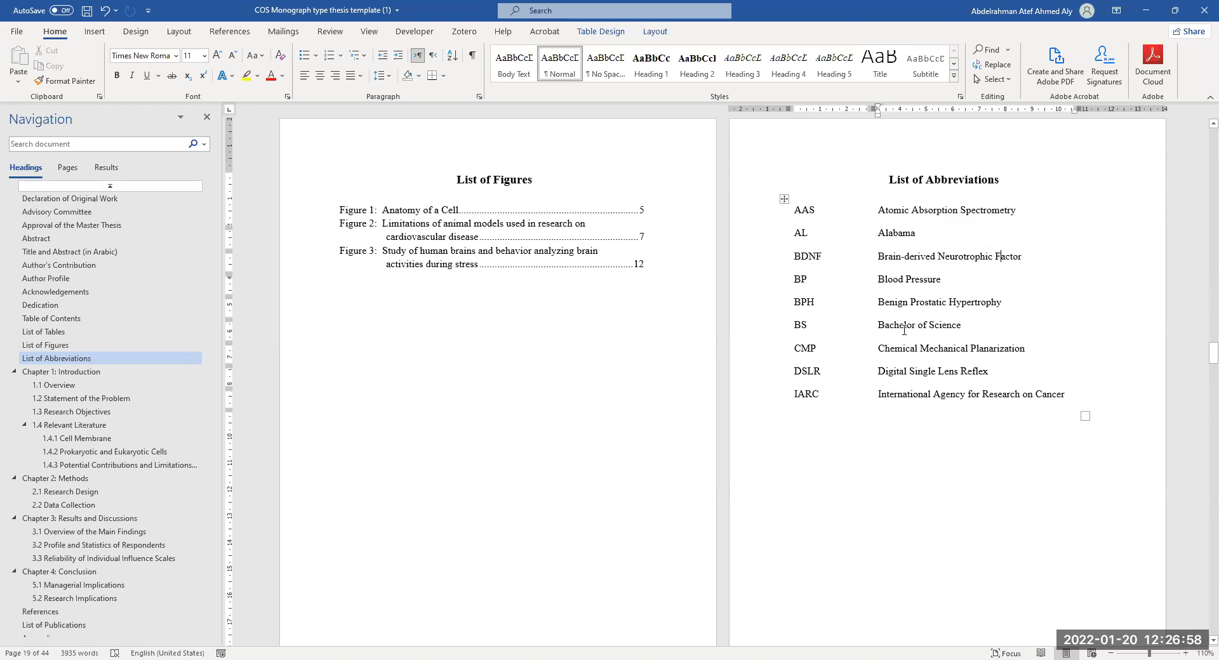
pyautogui.scroll(-1, 987, 324)
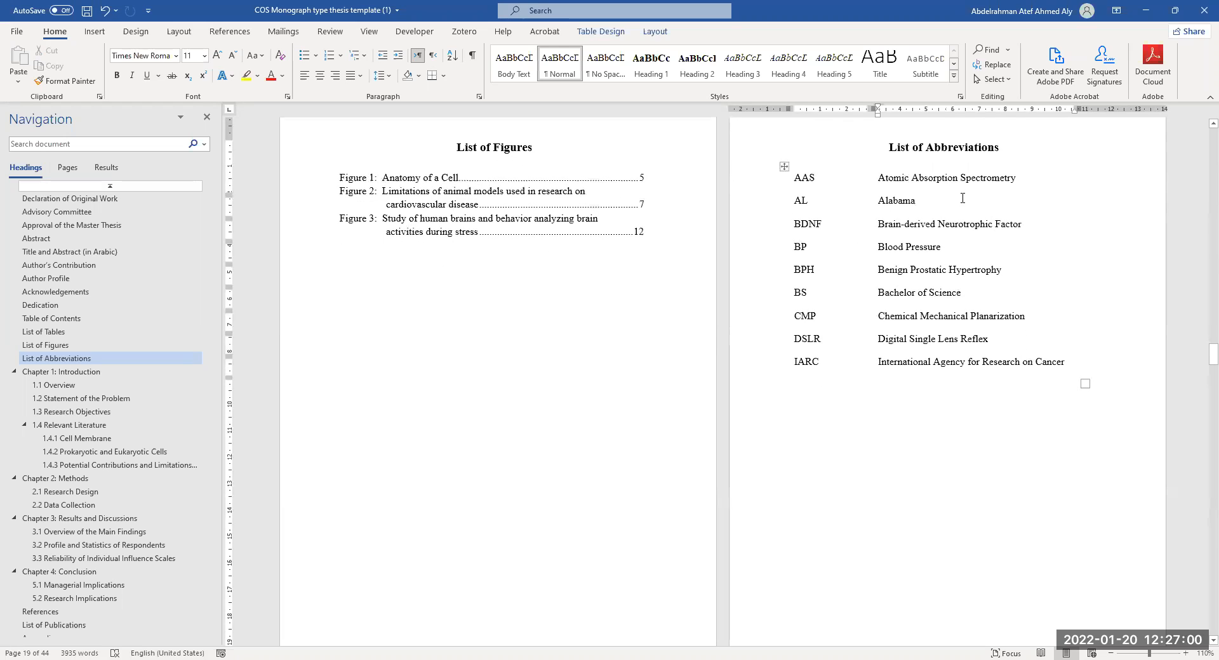
# Step: Go on to the Chapter 1 title page and the facing Introduction page at a reduced view, and check the title's formatting
pyautogui.scroll(-10, 912, 362)
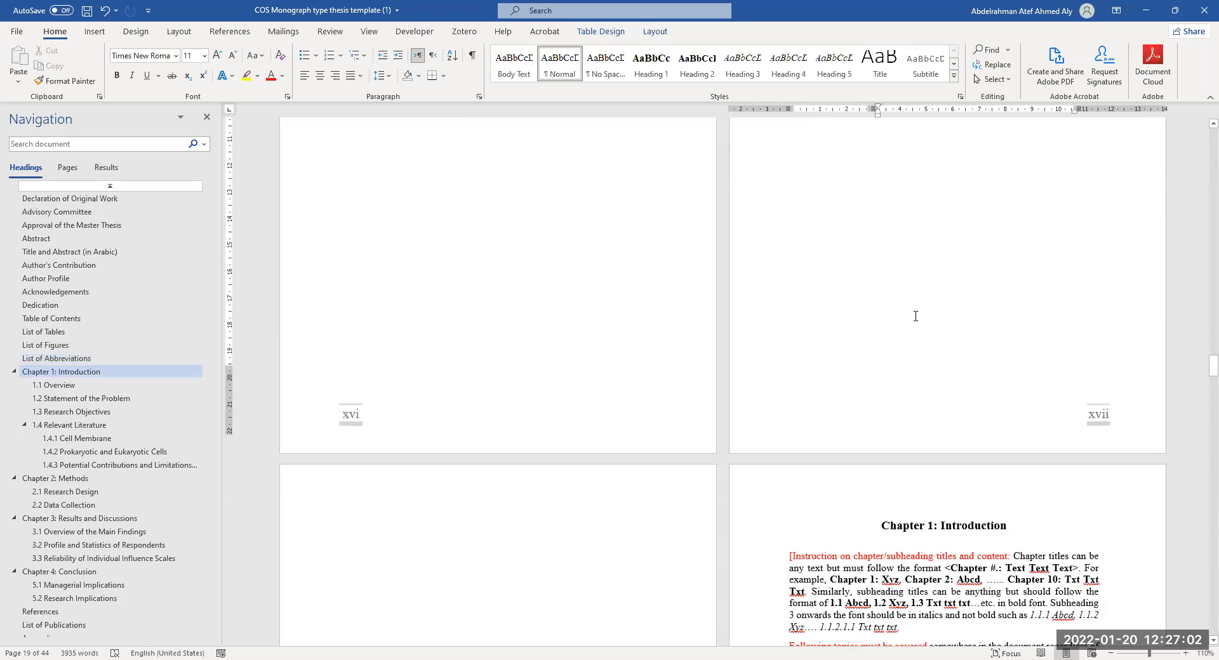
pyautogui.scroll(-1, 916, 315)
pyautogui.keyDown('ctrl'); pyautogui.scroll(-3, 748, 271); pyautogui.keyUp('ctrl')
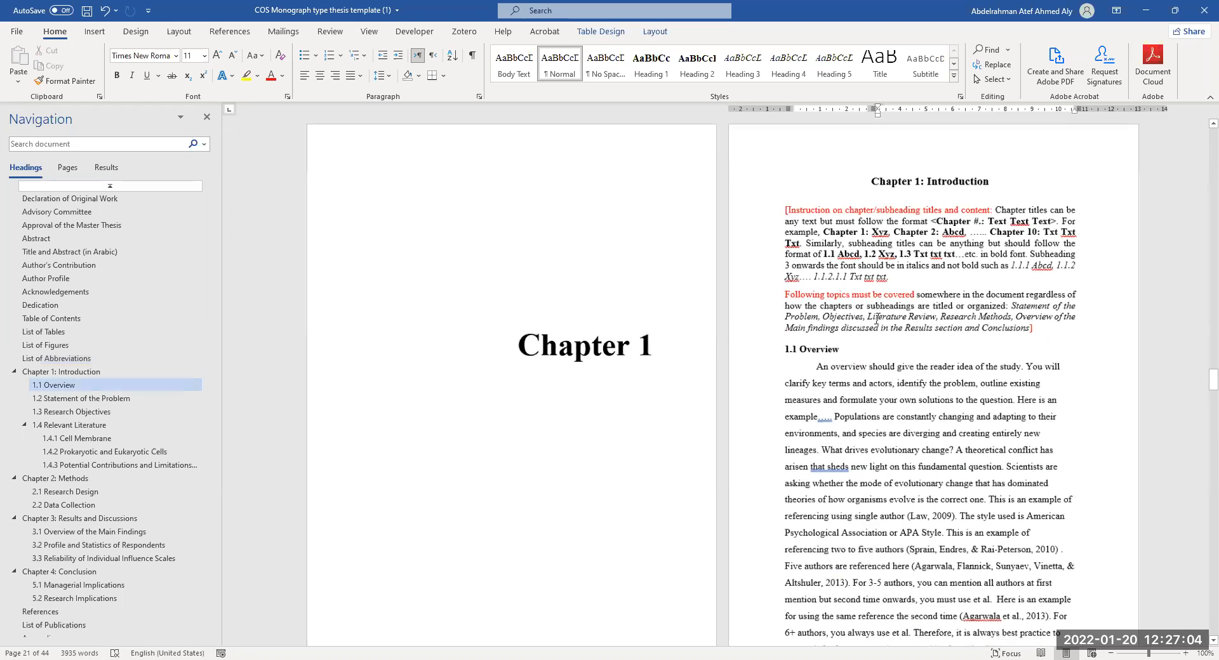
pyautogui.scroll(2, 952, 233)
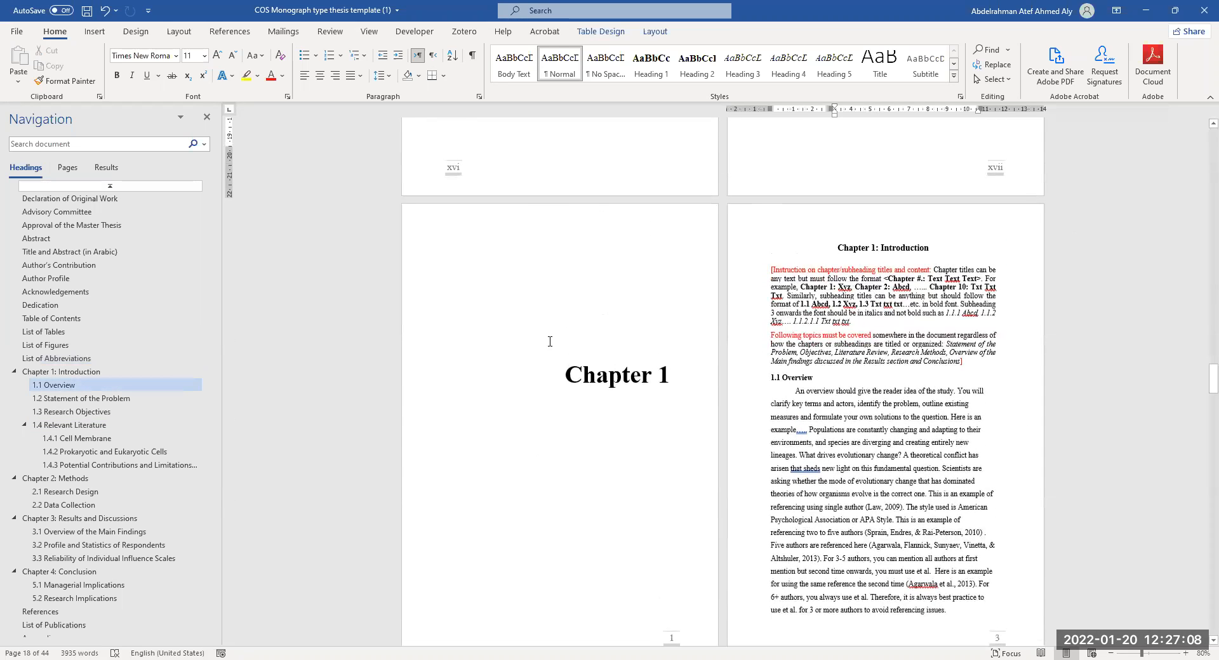
pyautogui.scroll(-2, 599, 407)
pyautogui.scroll(-3, 646, 258)
pyautogui.scroll(1, 552, 265)
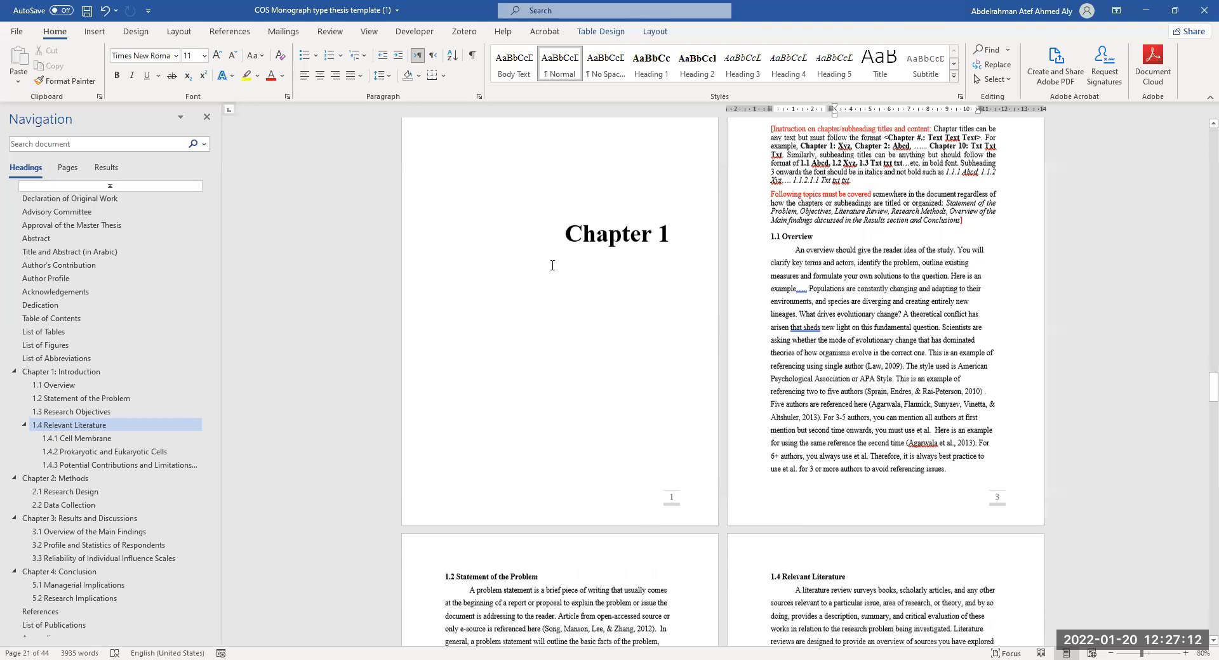
pyautogui.scroll(1, 553, 266)
pyautogui.click(608, 273)
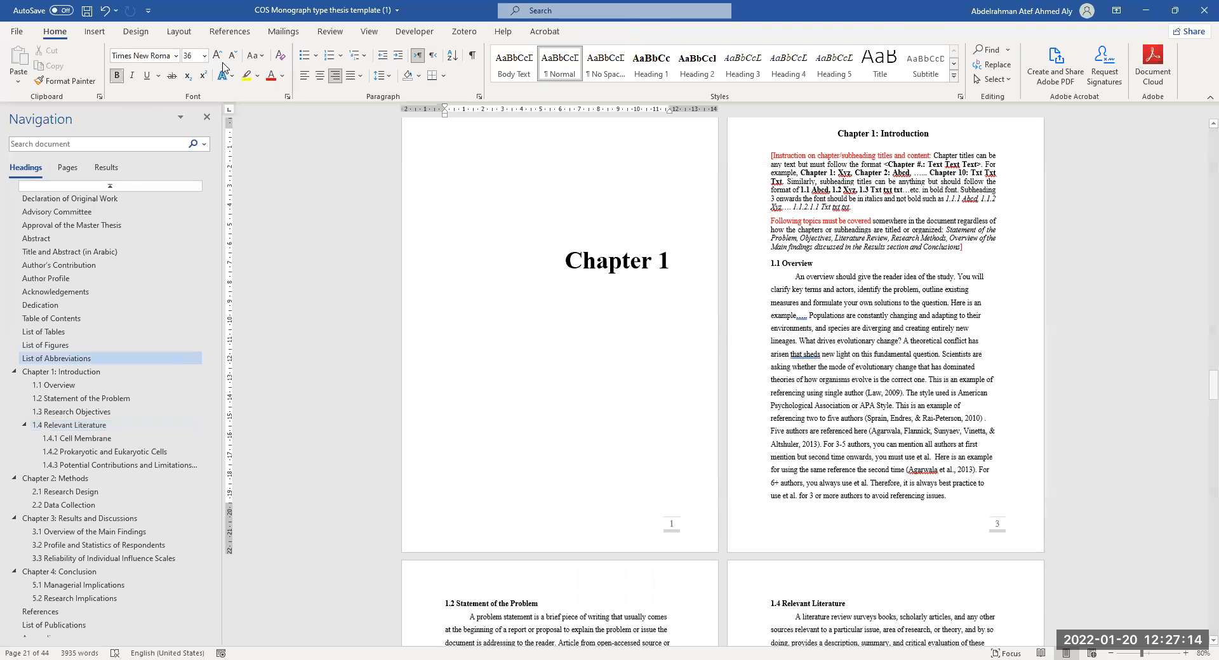
pyautogui.scroll(1, 650, 274)
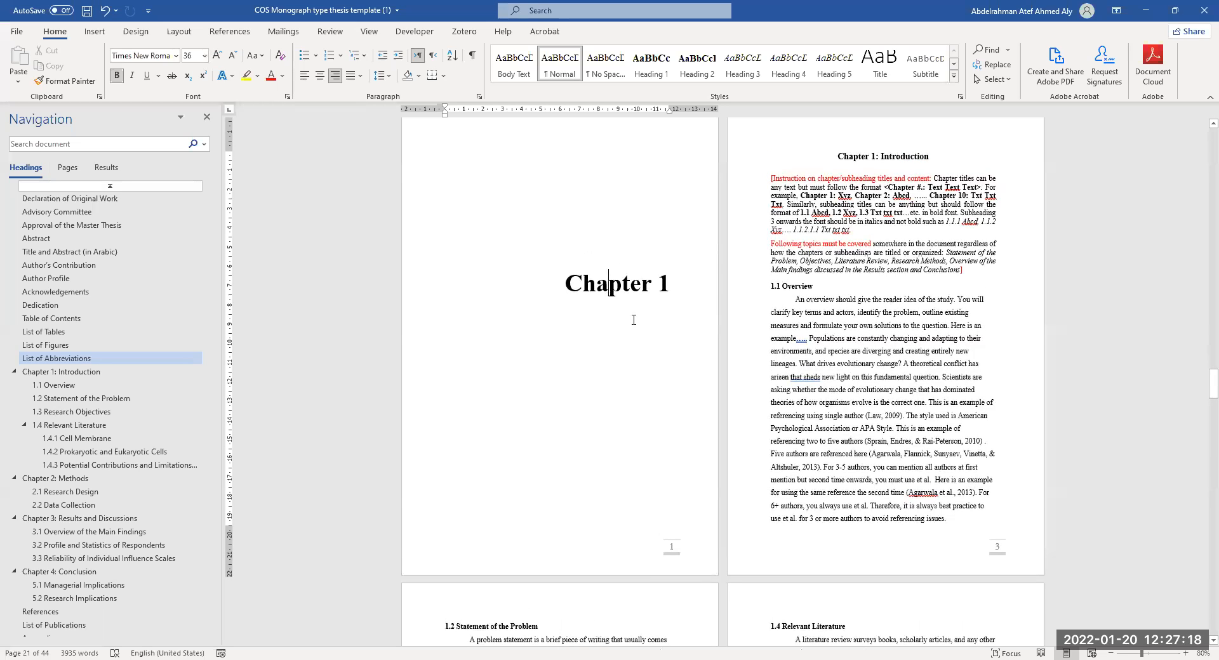
# Step: Show the formatting marks around the Chapter 1 title page
pyautogui.click(622, 249)
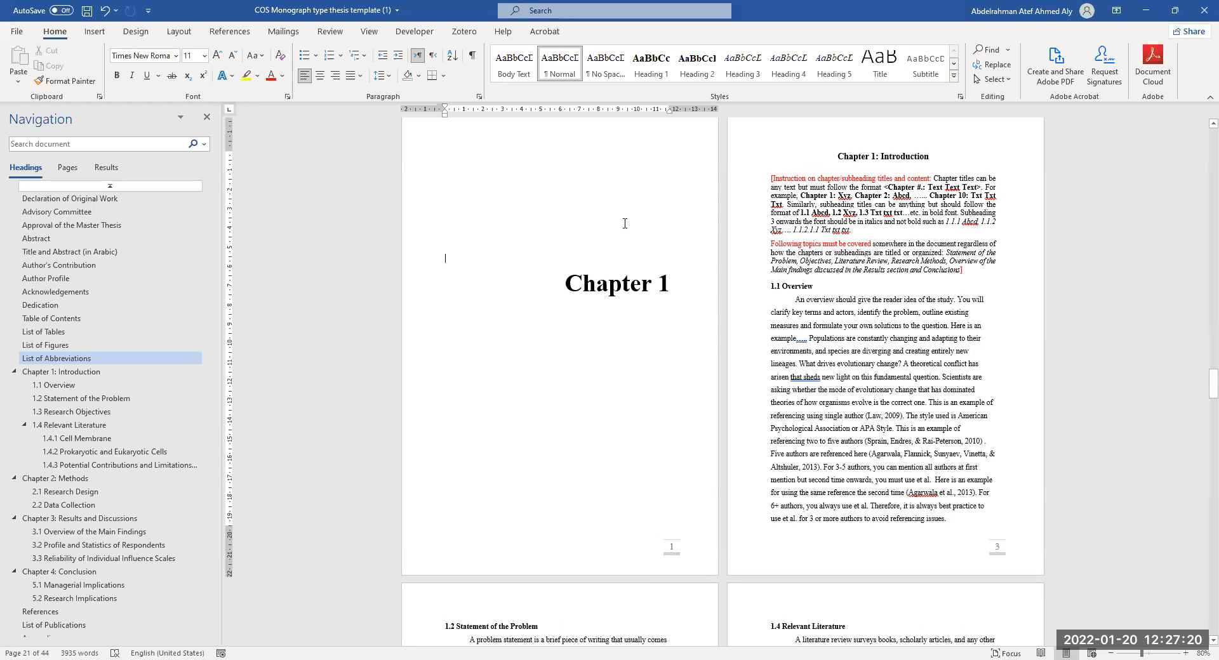
pyautogui.scroll(1, 610, 286)
pyautogui.hotkey('ctrl', 'shift', '8')
pyautogui.scroll(5, 635, 331)
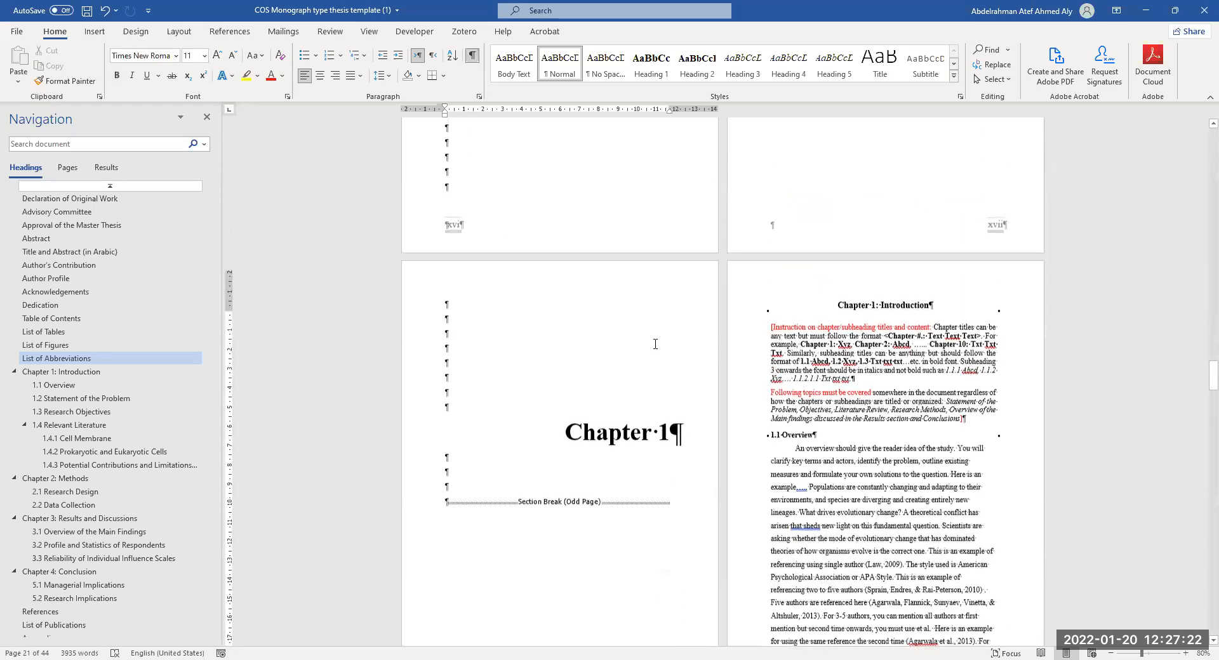
pyautogui.scroll(-4, 705, 386)
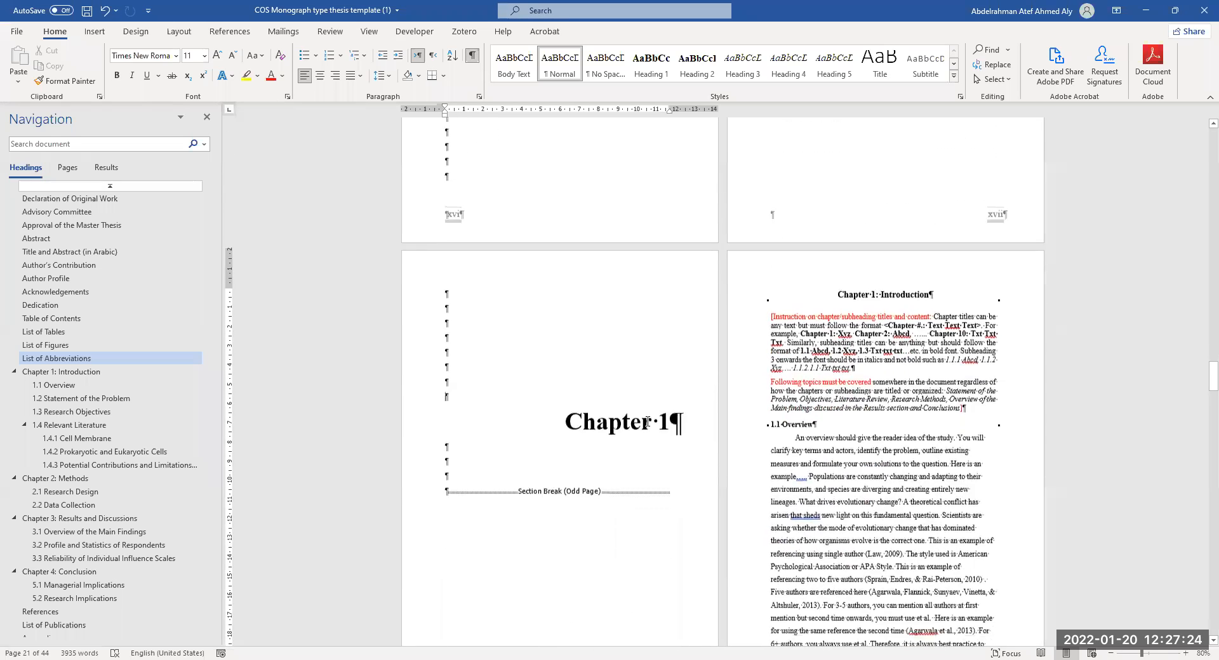
# Step: Examine the Odd Page section breaks after the List of Abbreviations and after the Chapter 1 title
pyautogui.scroll(6, 879, 280)
pyautogui.scroll(-7, 879, 280)
pyautogui.scroll(6, 855, 277)
pyautogui.scroll(-1, 855, 277)
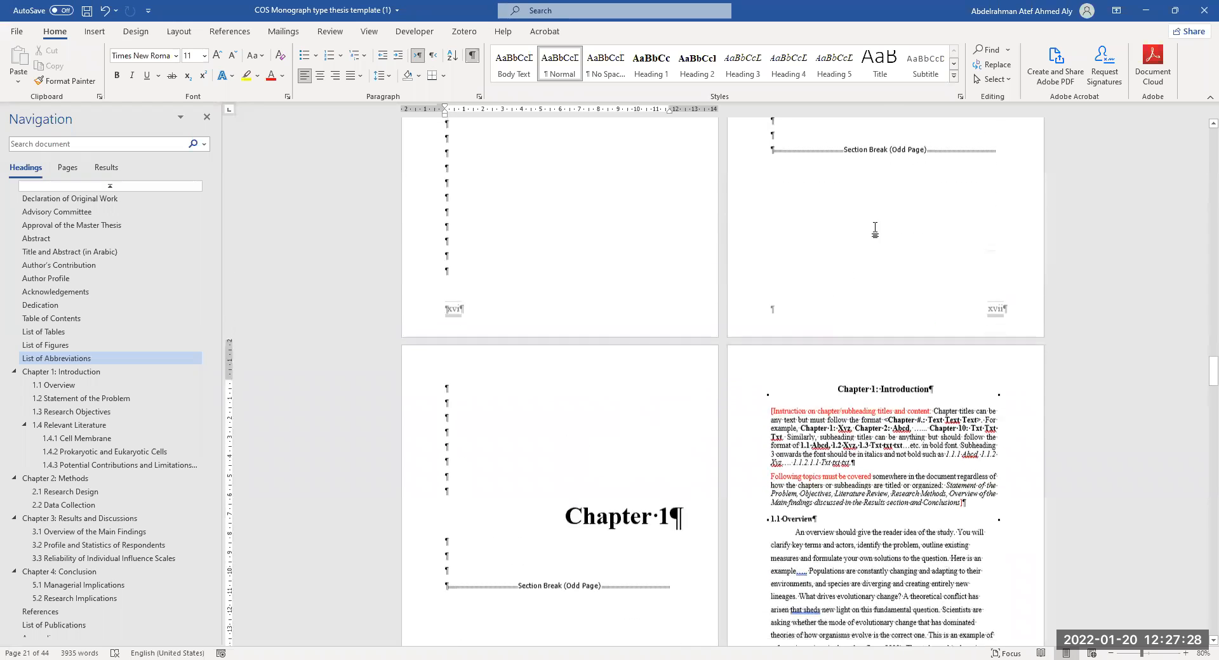
pyautogui.scroll(2, 875, 217)
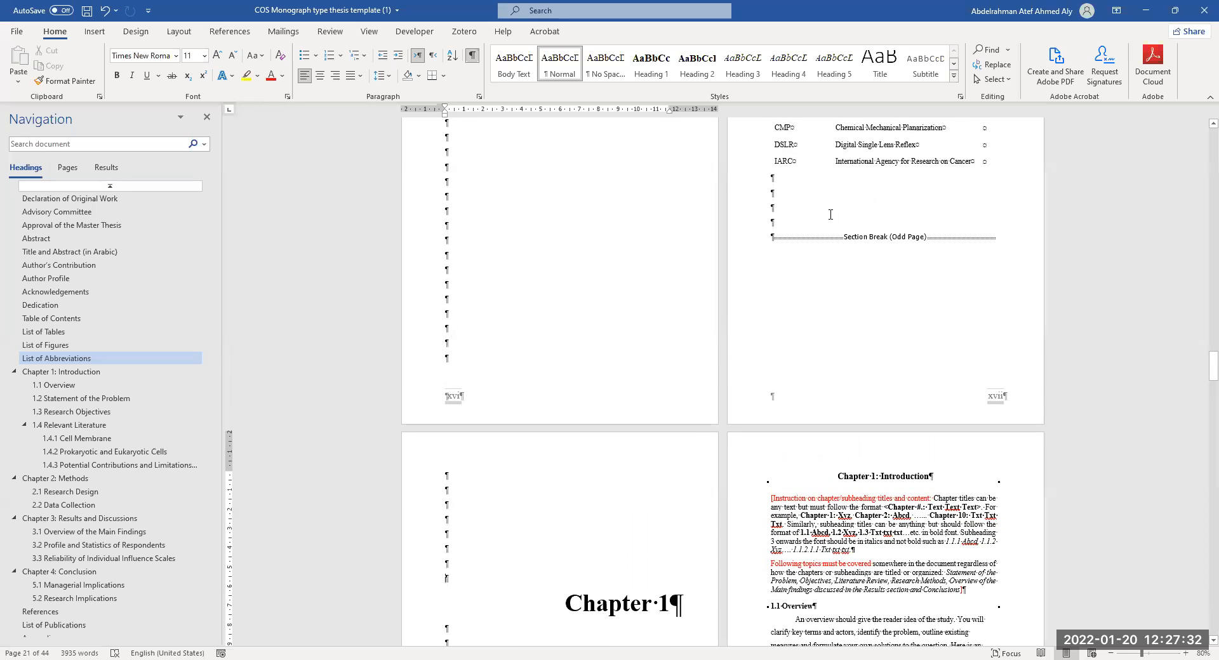
pyautogui.scroll(-3, 856, 361)
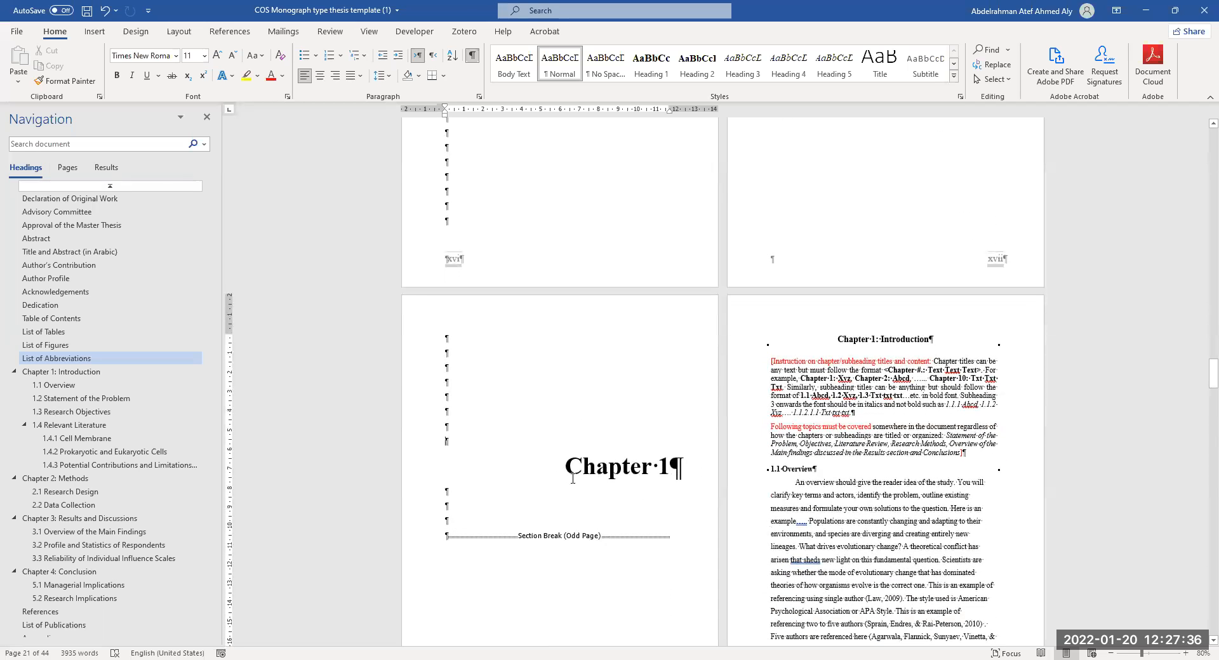
pyautogui.scroll(-3, 574, 505)
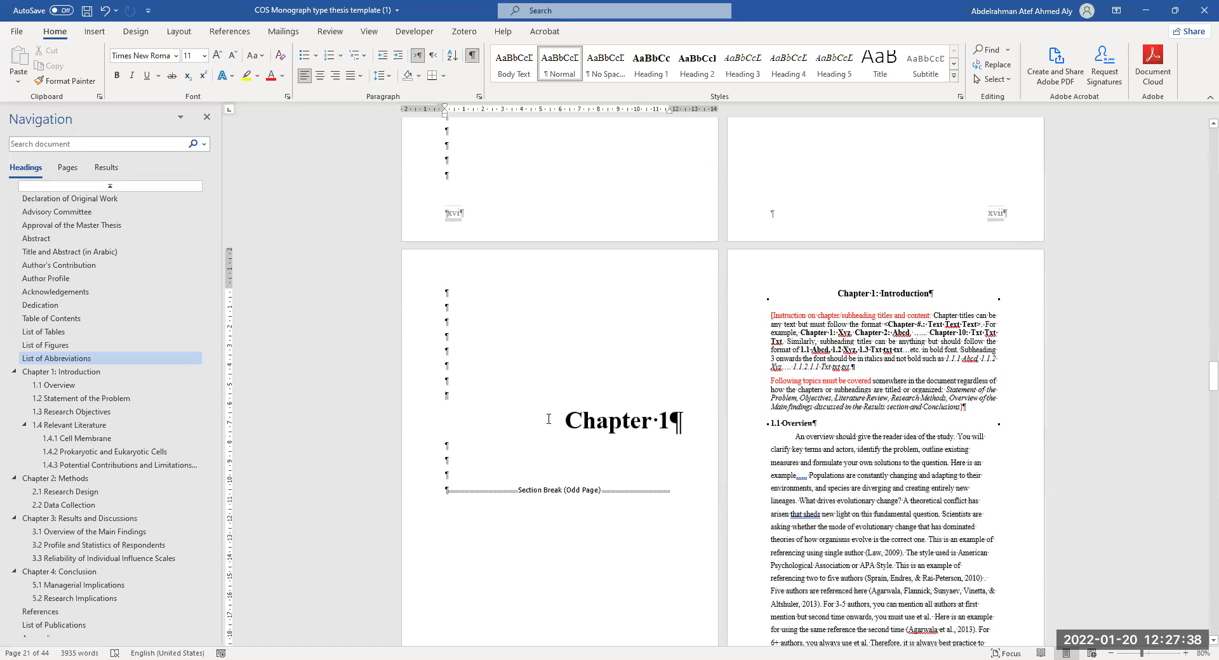
pyautogui.scroll(6, 670, 463)
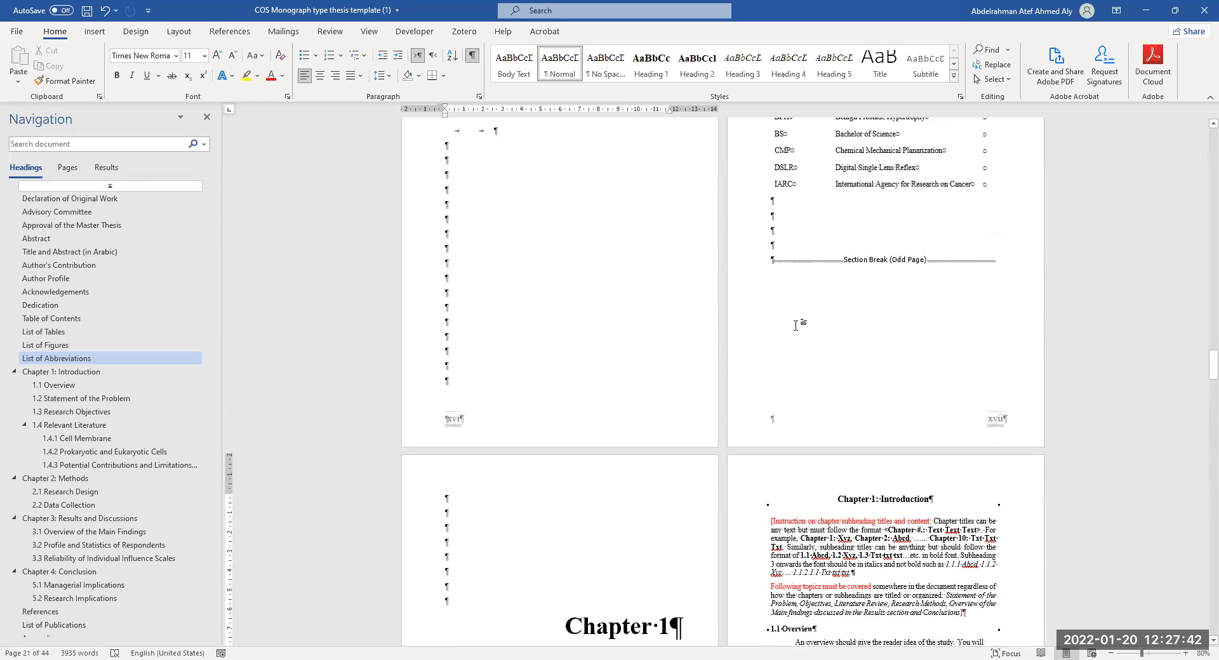
pyautogui.scroll(3, 796, 326)
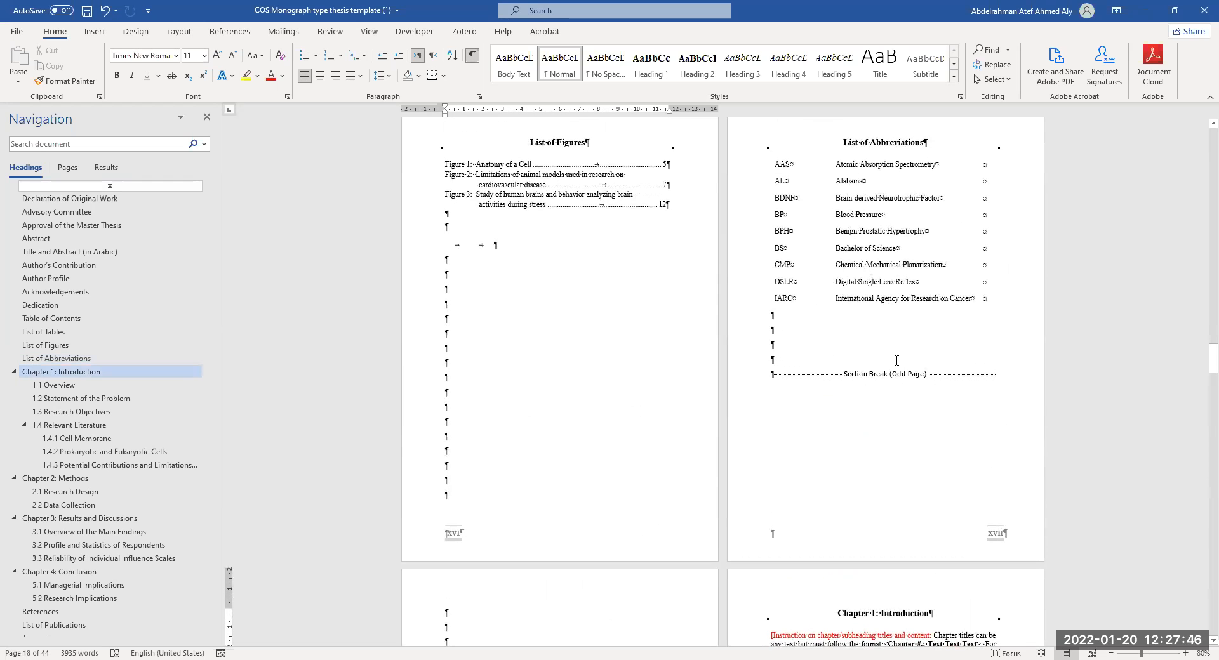
pyautogui.scroll(-5, 897, 360)
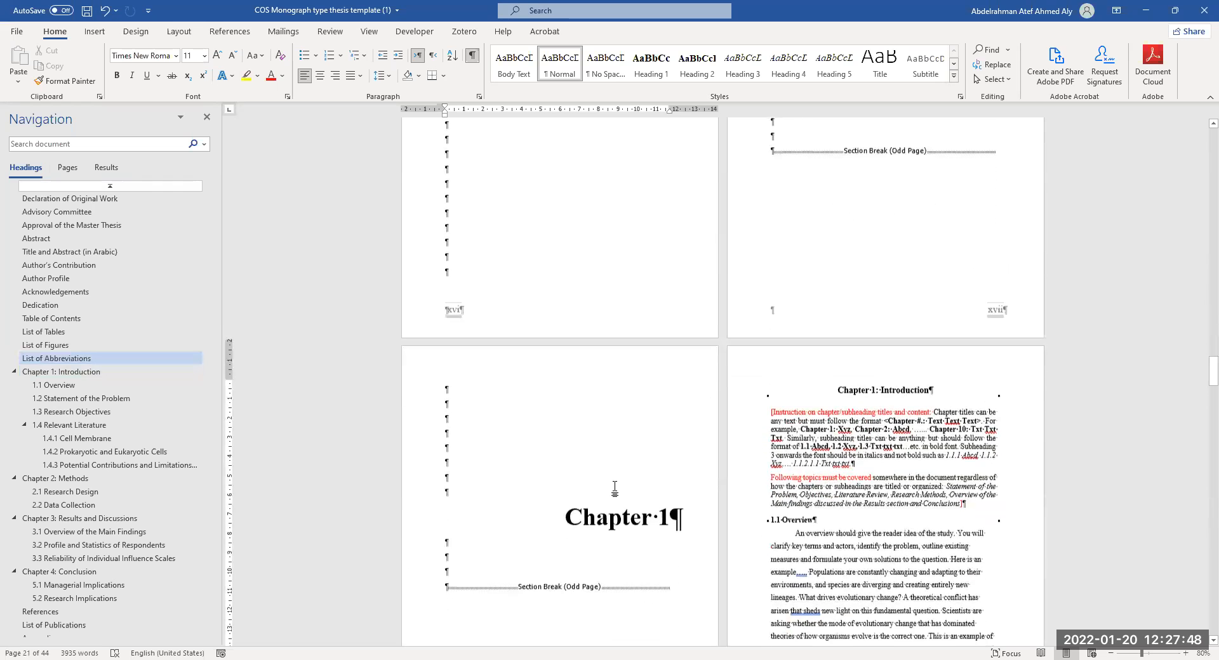
pyautogui.scroll(3, 616, 438)
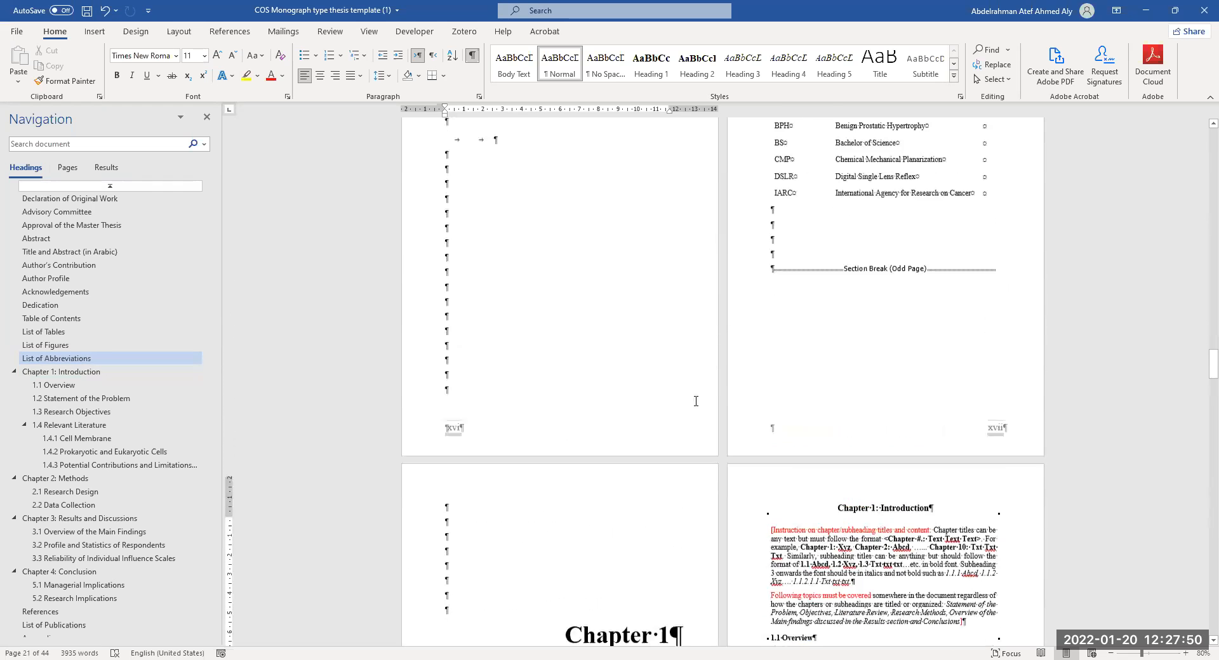
# Step: Hide and show the formatting marks repeatedly near the section break below the List of Abbreviations, leaving them on
pyautogui.scroll(2, 696, 401)
pyautogui.click(473, 58)
pyautogui.click(472, 58)
pyautogui.click(472, 57)
pyautogui.click(472, 57)
pyautogui.click(472, 57)
pyautogui.click(471, 57)
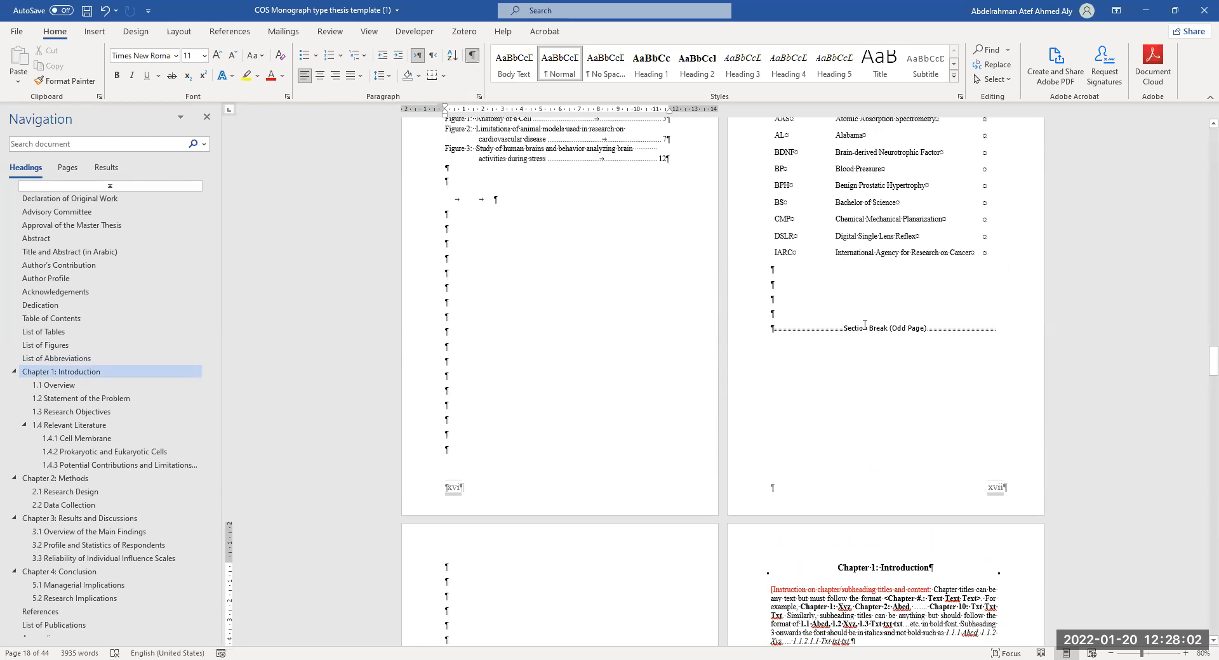
# Step: Look over the page numbering from the Chapter 1 title page through section 1.4, and return to the chapter's instructions
pyautogui.scroll(-5, 904, 333)
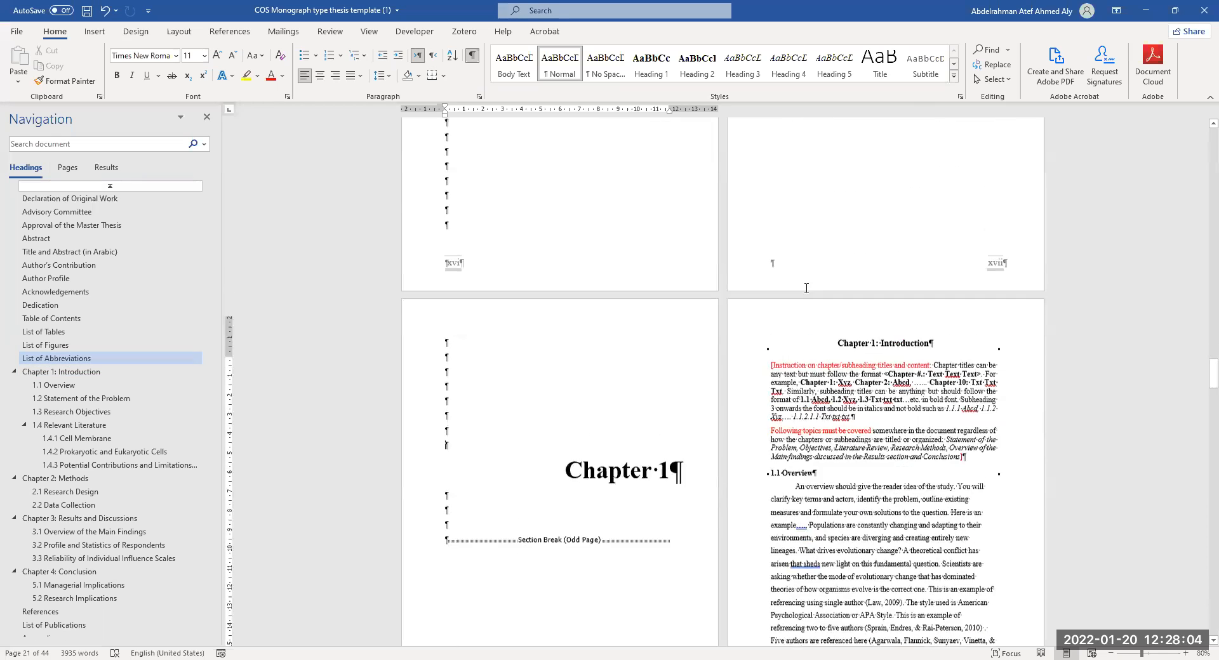
pyautogui.scroll(-5, 914, 310)
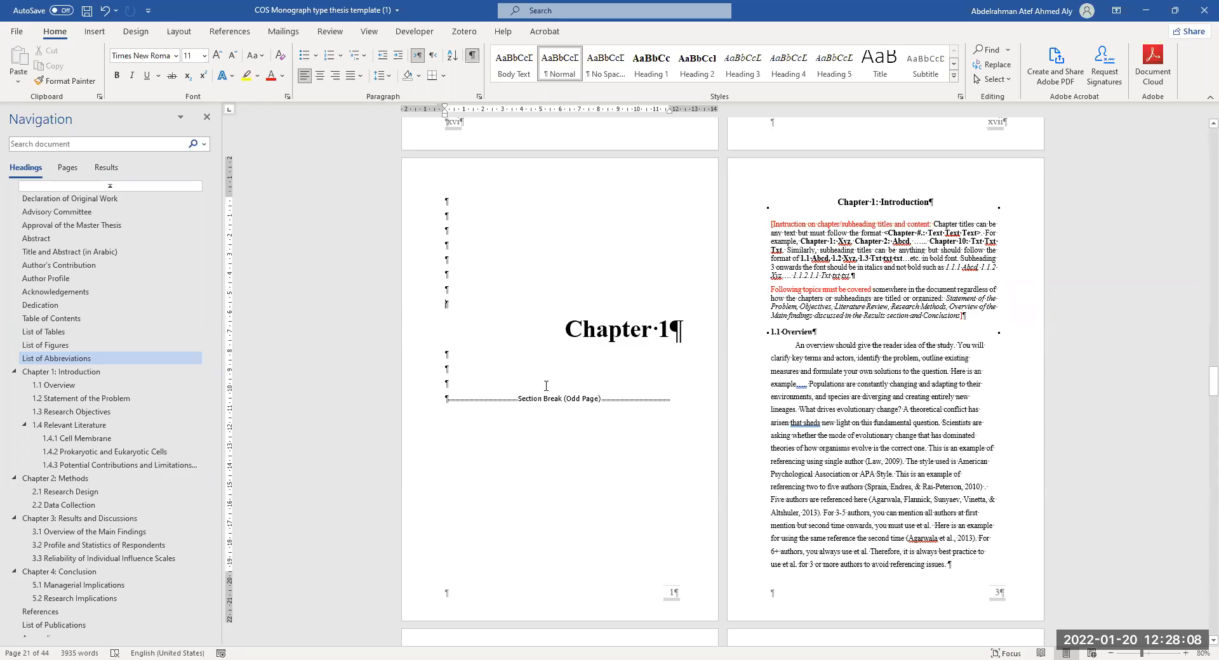
pyautogui.scroll(-9, 737, 458)
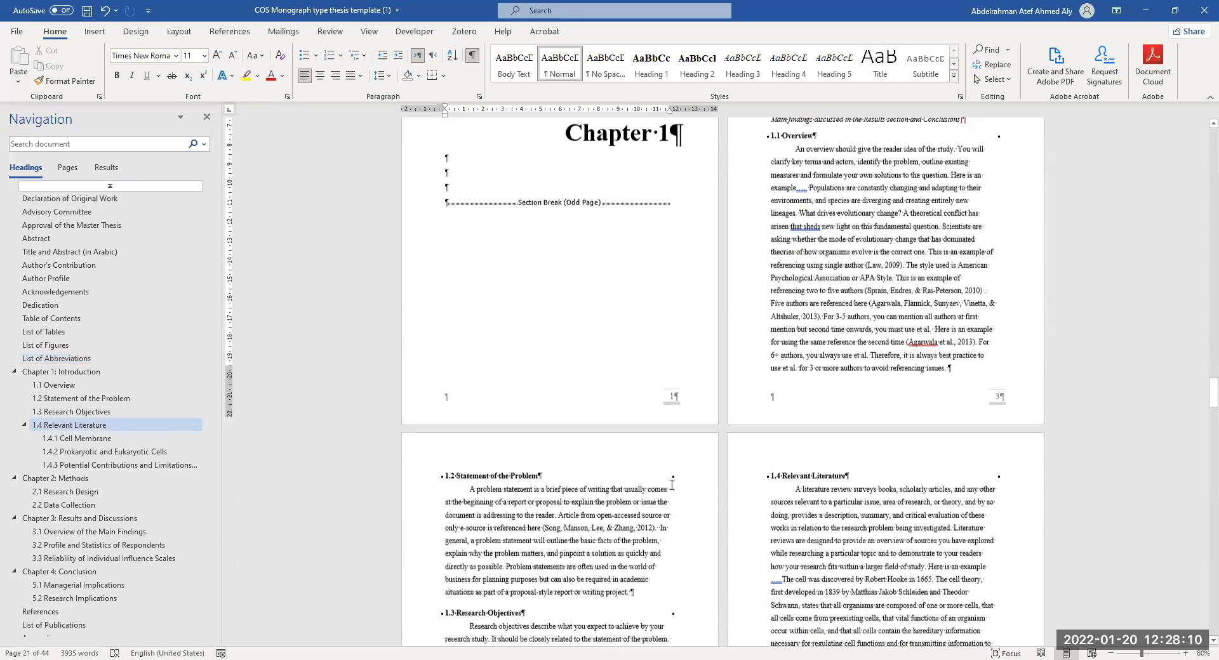
pyautogui.scroll(-7, 635, 470)
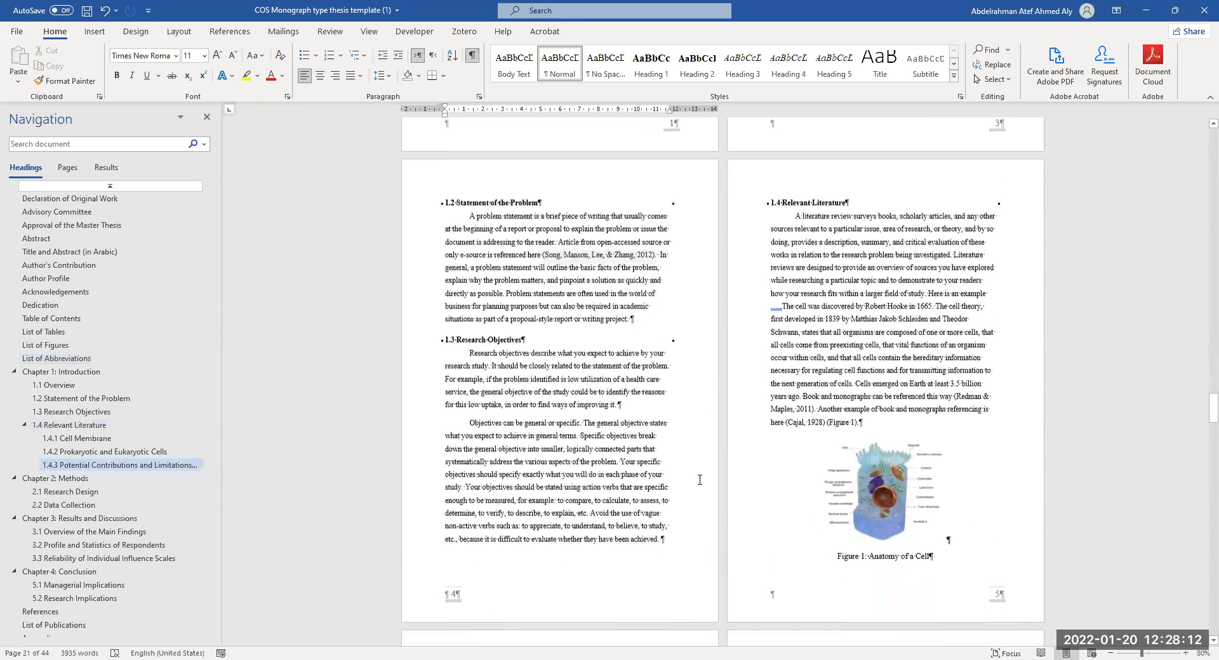
pyautogui.scroll(15, 776, 420)
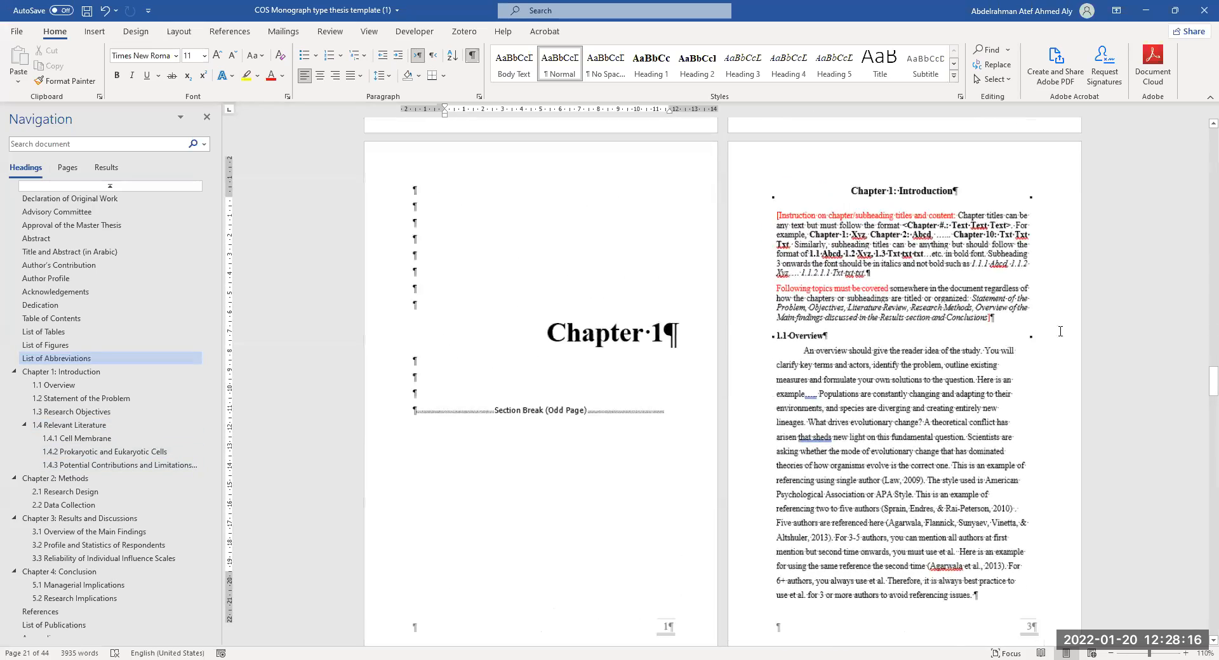
# Step: Examine the Chapter 1 instructions on chapter titles, subheading formats and the topics that must be covered
pyautogui.keyDown('ctrl'); pyautogui.scroll(6, 703, 349); pyautogui.keyUp('ctrl')
pyautogui.scroll(-6, 706, 366)
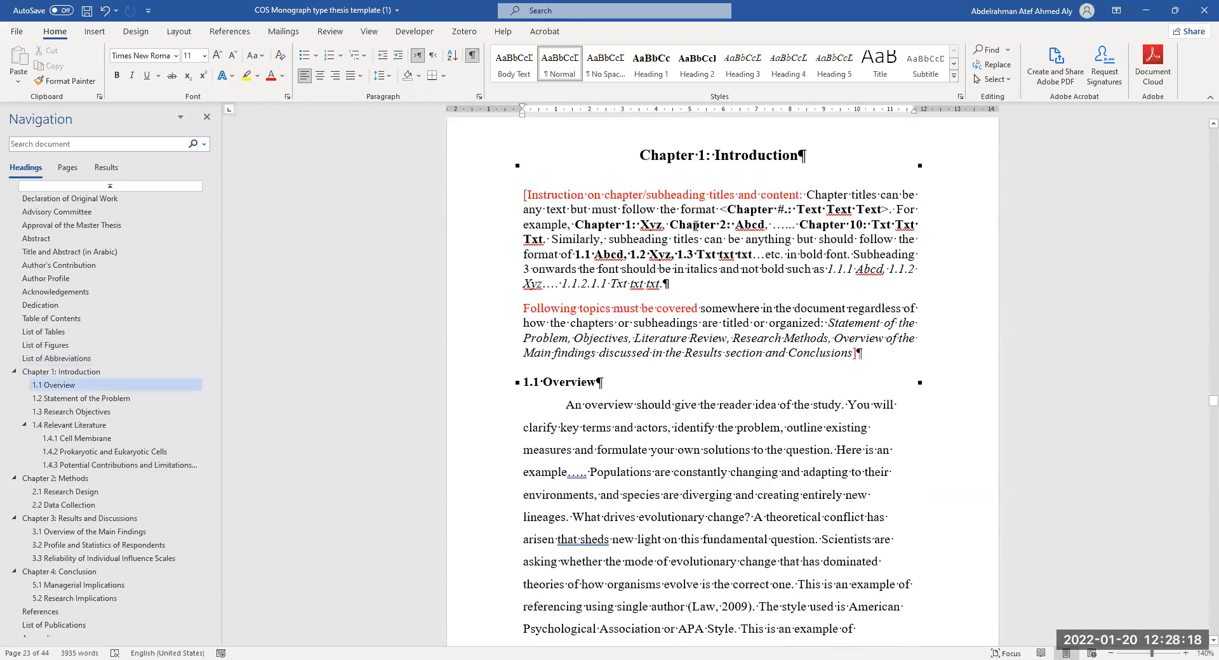
pyautogui.moveTo(875, 351); pyautogui.dragTo(528, 195)
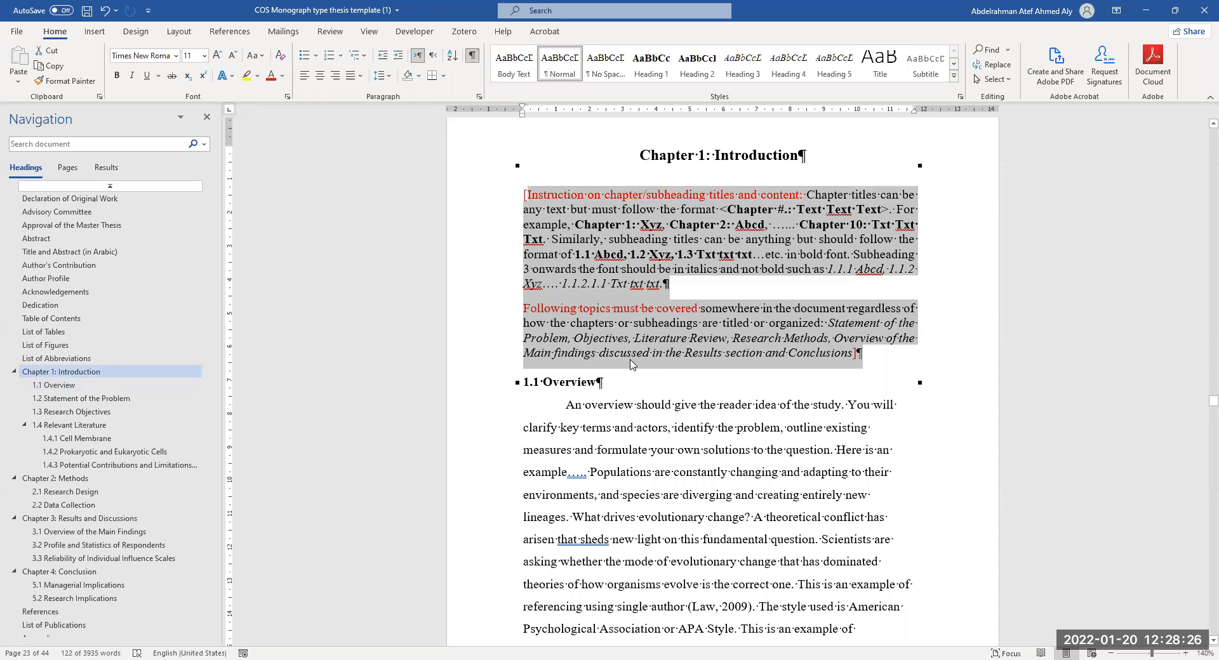
# Step: Add the sample text "FDFDFFDF" to the end of the 1.1 Overview heading
pyautogui.scroll(-2, 579, 249)
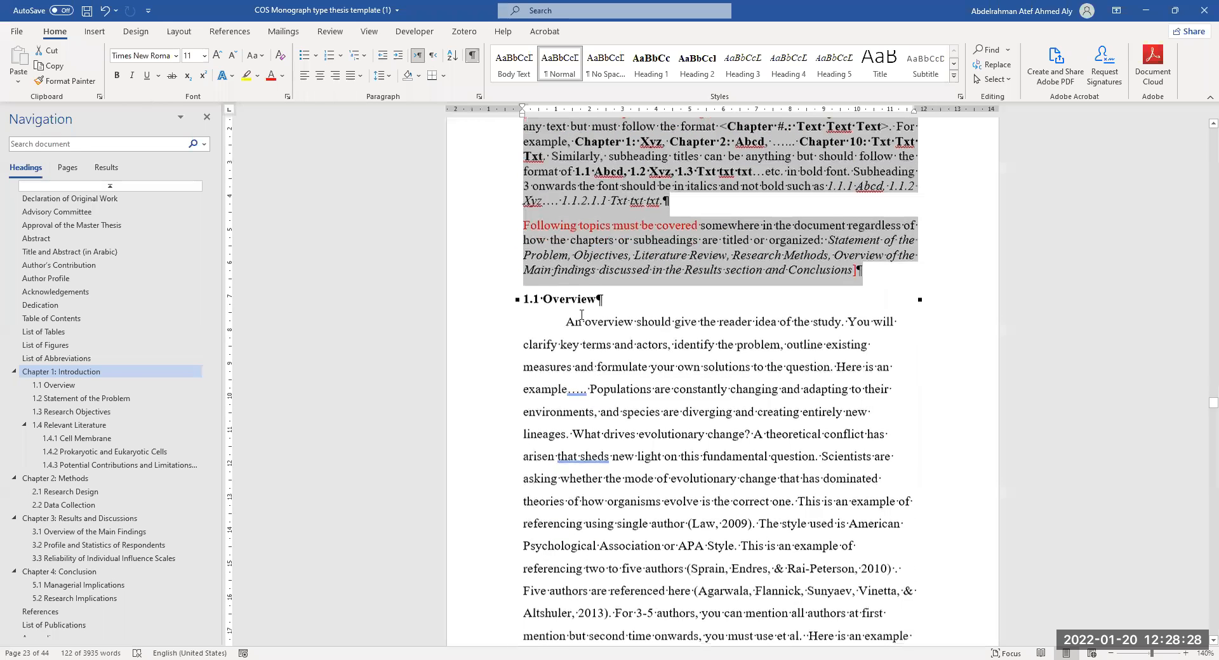
pyautogui.click(597, 300)
pyautogui.write('FDFDFFDF')
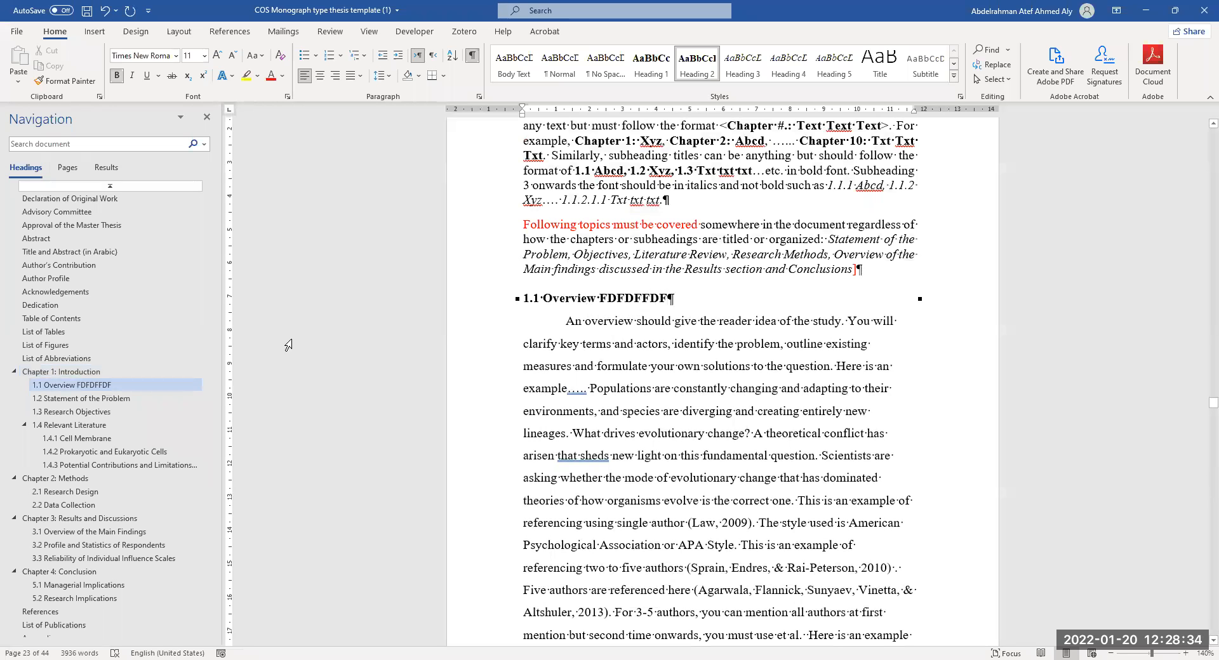
# Step: Update the entire table of contents so its entries match the current headings
pyautogui.click(88, 320)
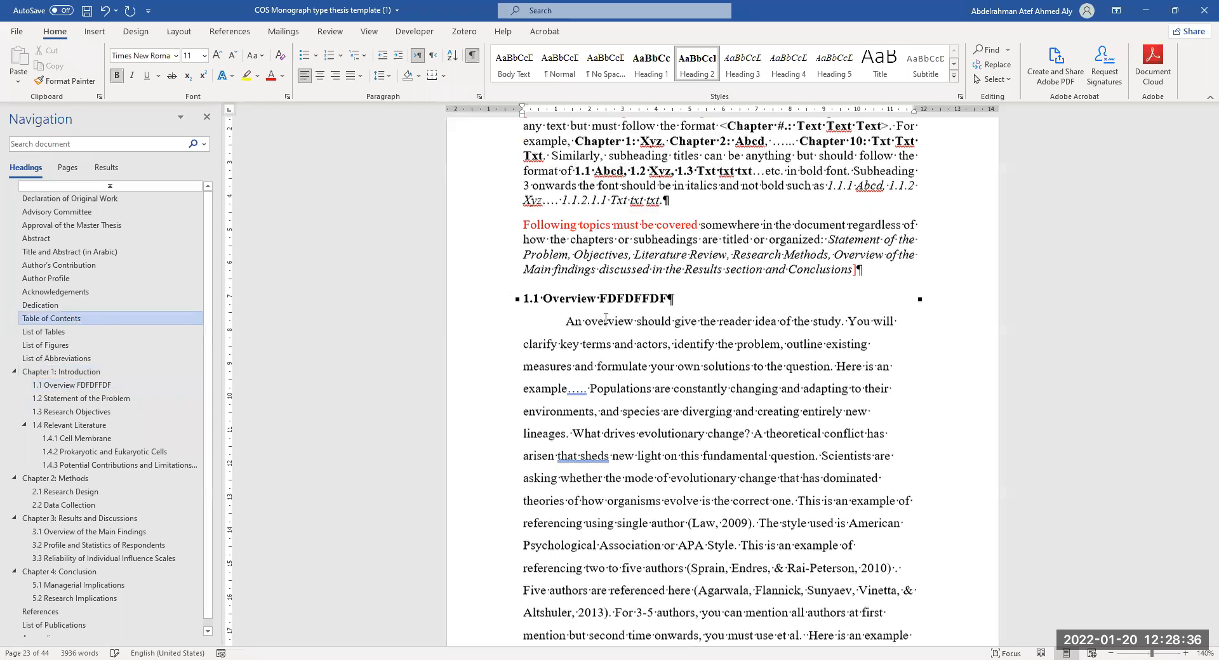
pyautogui.scroll(-5, 634, 293)
pyautogui.click(613, 275)
pyautogui.rightClick(633, 294)
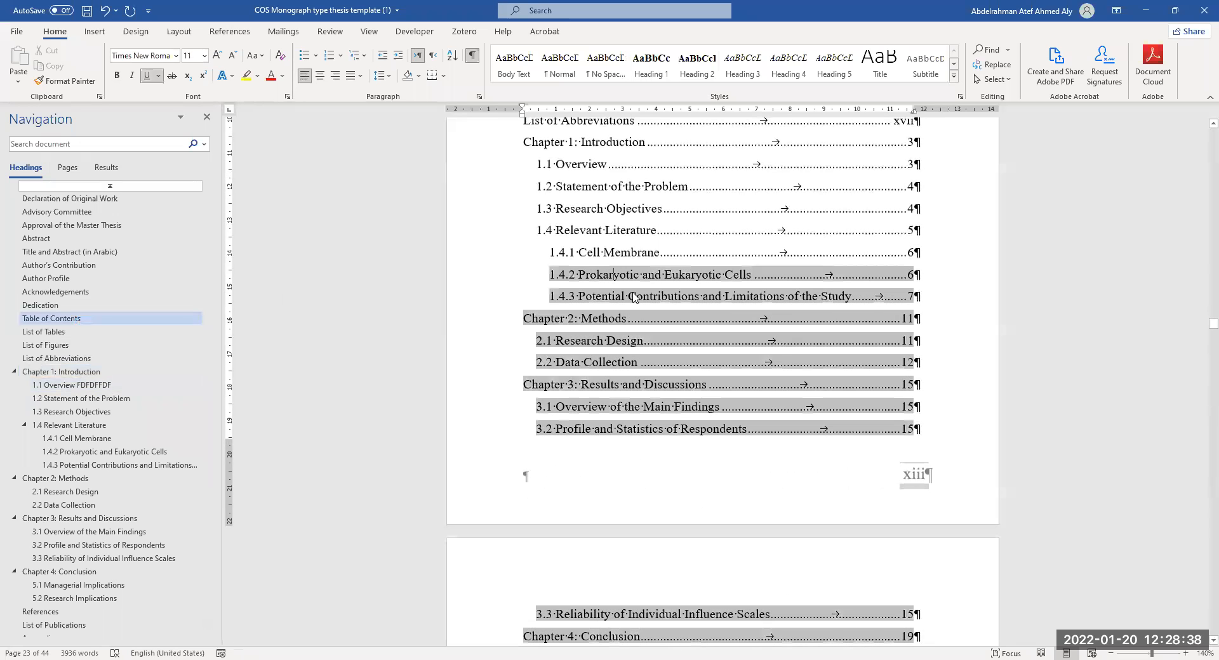
pyautogui.click(475, 346)
pyautogui.click(340, 338)
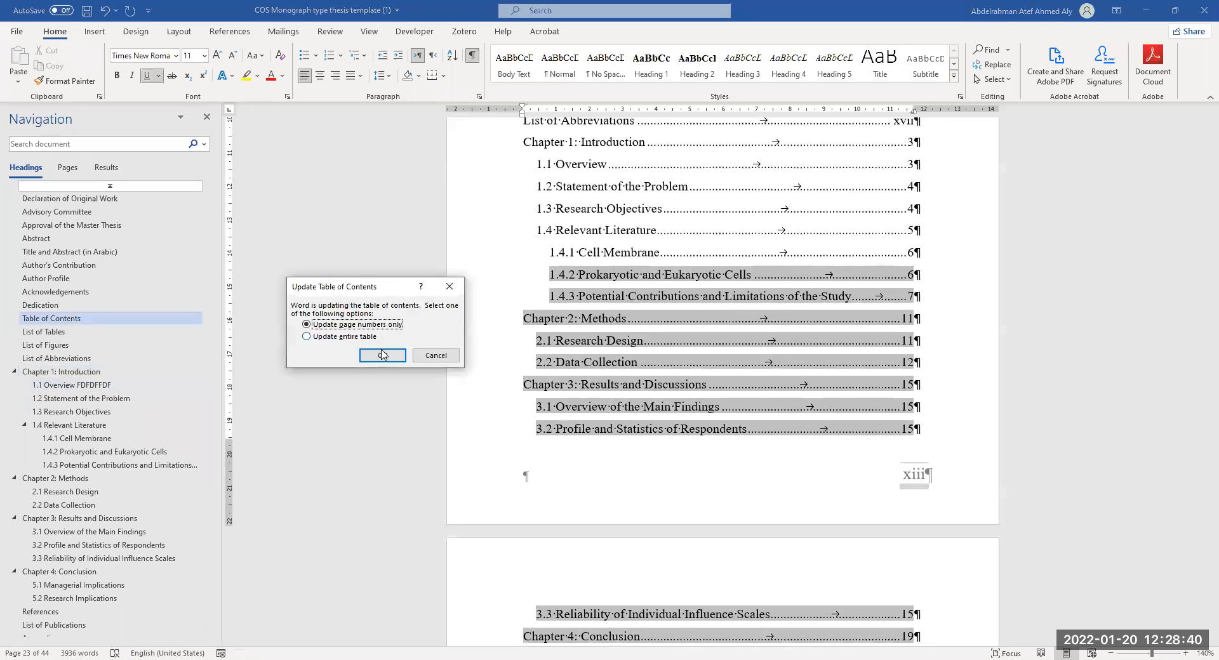
pyautogui.click(382, 356)
pyautogui.scroll(-3, 628, 370)
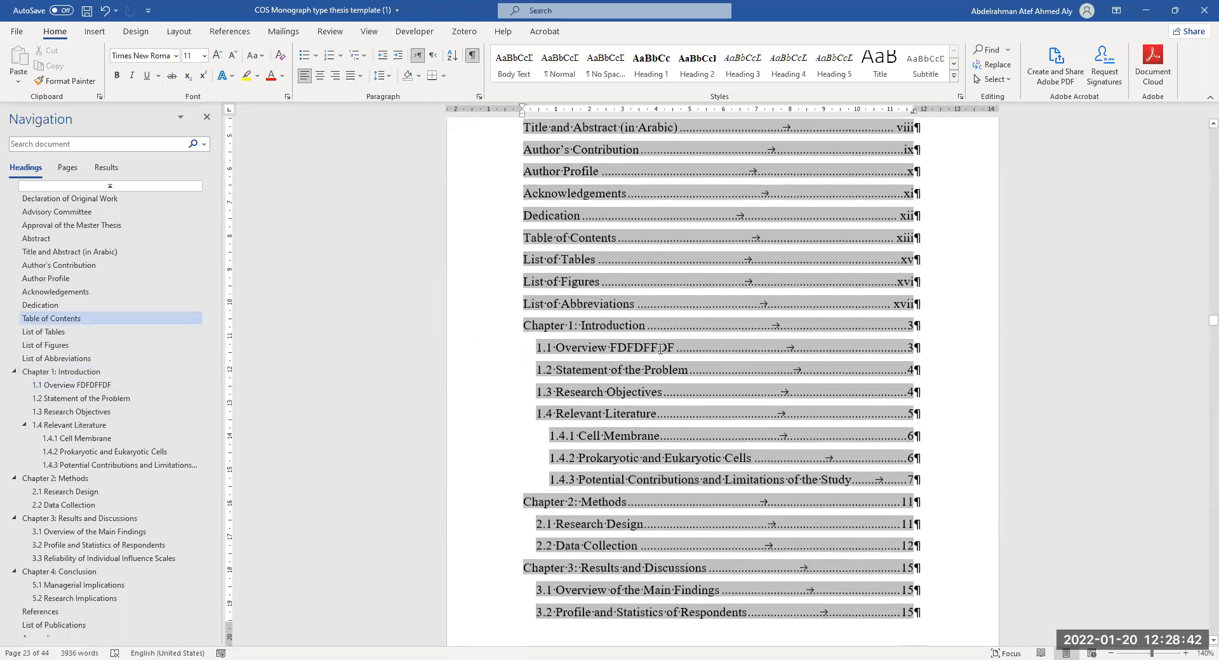
pyautogui.scroll(4, 627, 370)
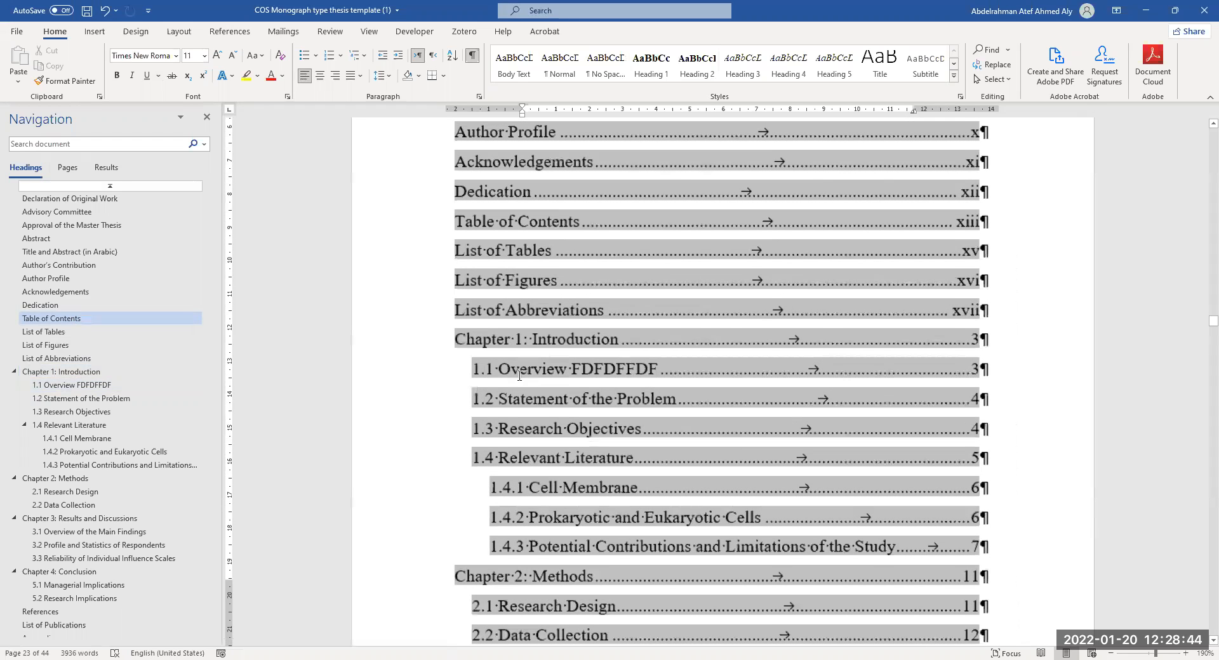
# Step: Bring up the update options for the table of contents again and dismiss them without applying any
pyautogui.rightClick(610, 375)
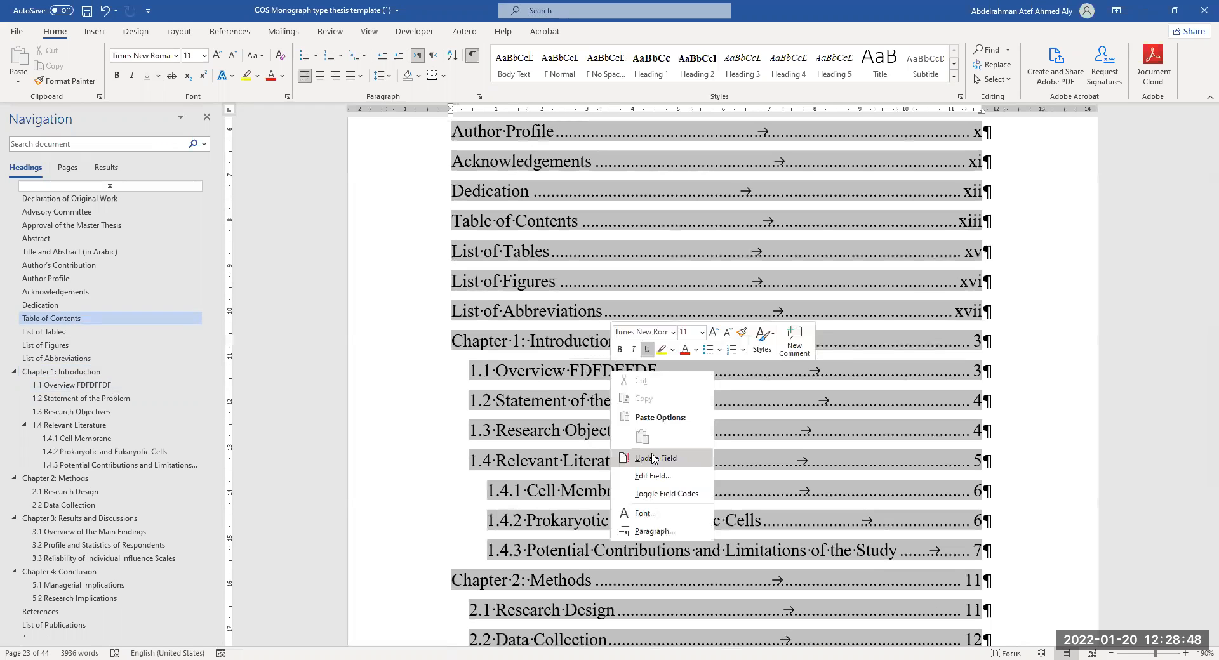
pyautogui.click(654, 457)
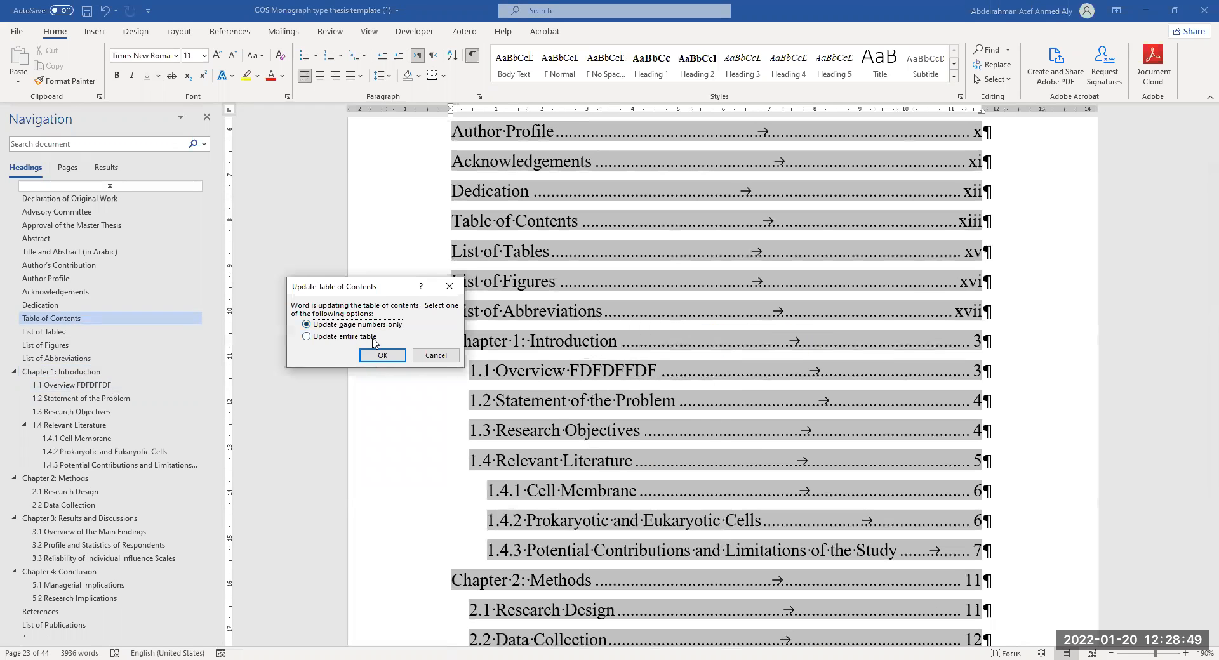
pyautogui.click(450, 286)
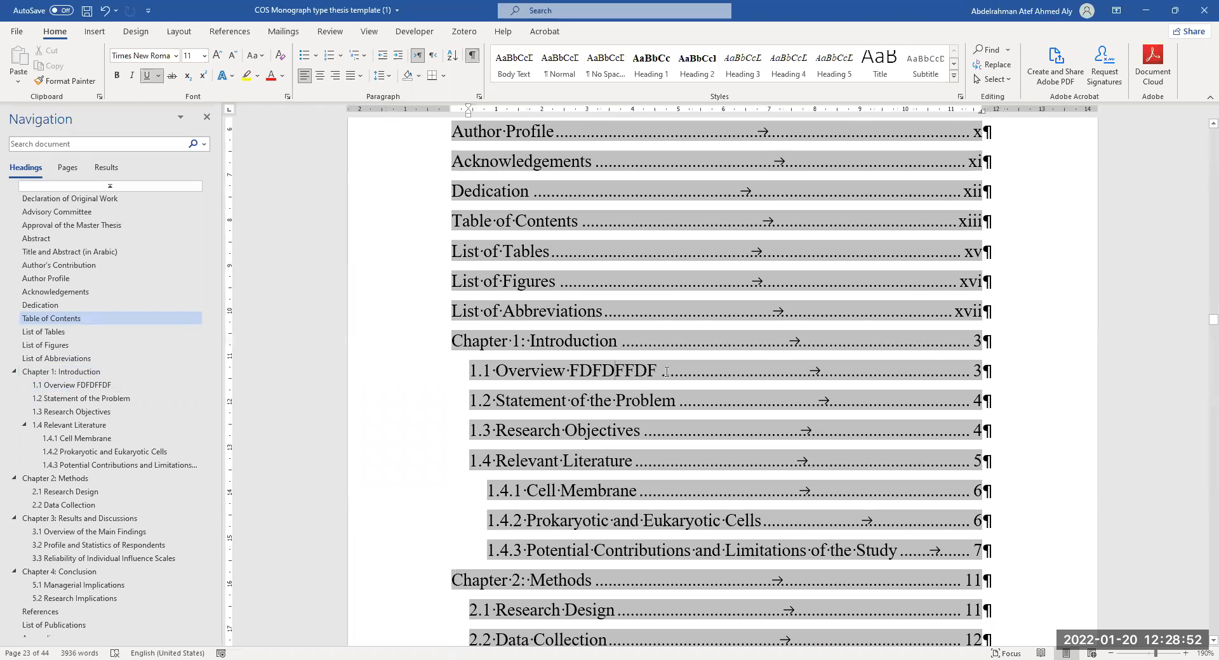
# Step: Follow the 1.1 Overview link in the table of contents to its section and look over the text there
pyautogui.moveTo(561, 371); pyautogui.dragTo(501, 372)
pyautogui.click(582, 407)
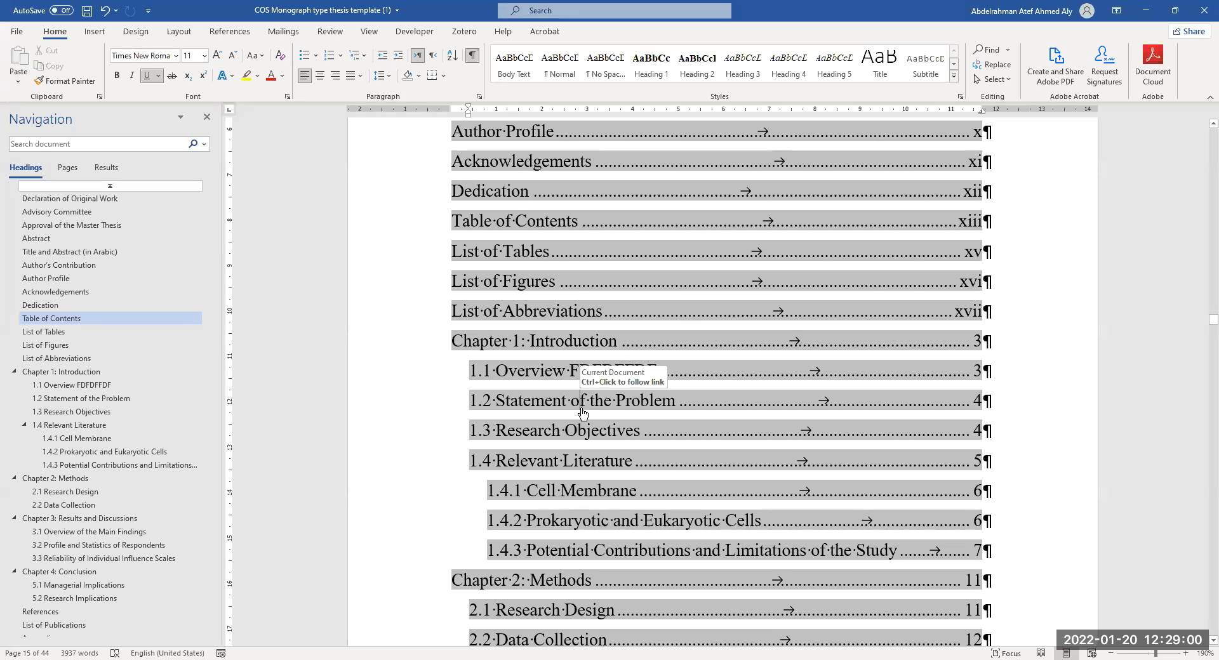
pyautogui.keyDown('ctrl'); pyautogui.scroll(-3, 581, 407); pyautogui.keyUp('ctrl')
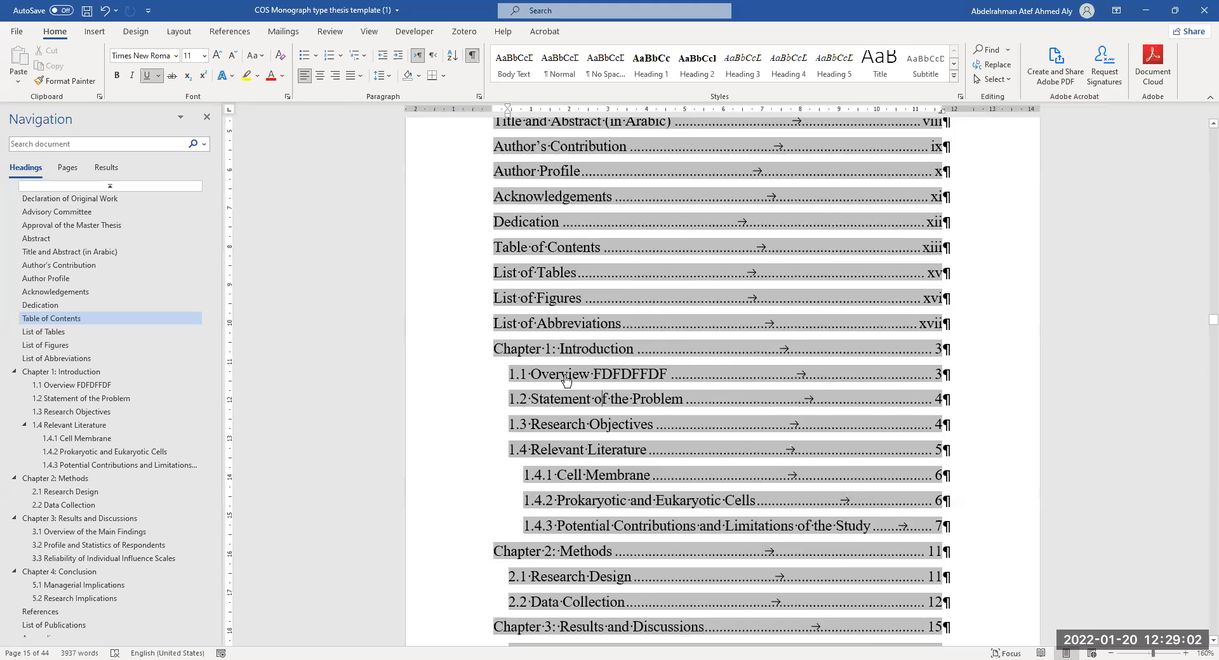
pyautogui.keyDown('ctrl'); pyautogui.click(567, 380); pyautogui.keyUp('ctrl')
pyautogui.scroll(1, 657, 412)
pyautogui.scroll(-3, 657, 412)
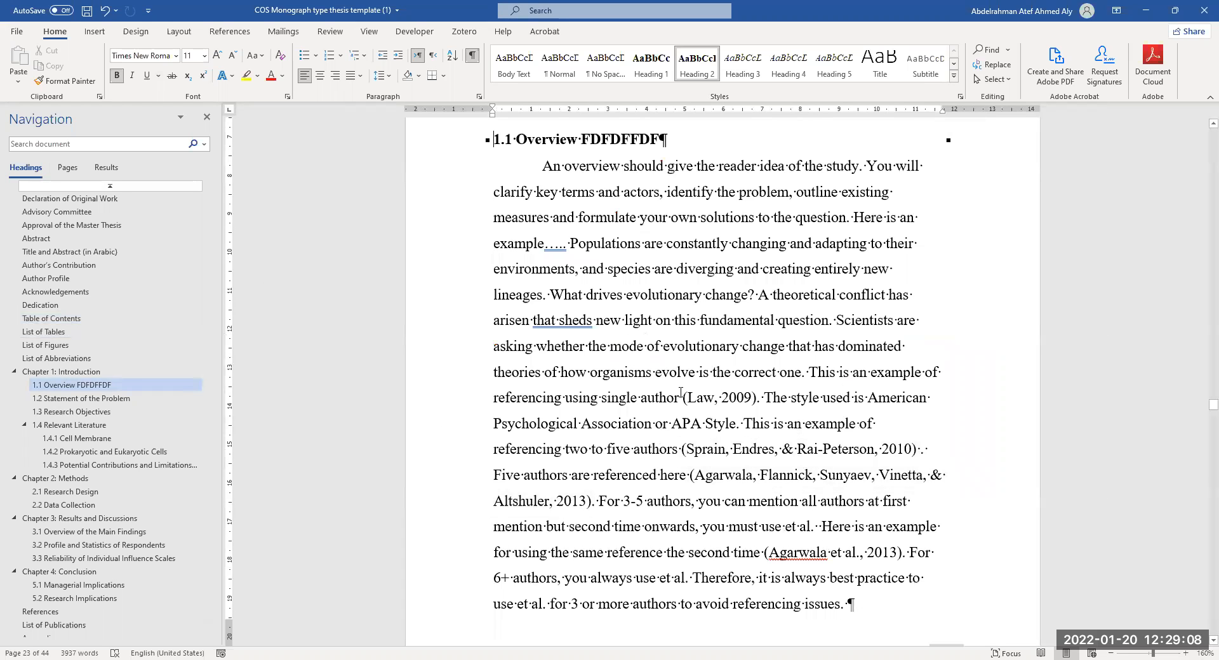
# Step: Review the chapter entries in the table of contents and follow the section 1.1 link to its heading
pyautogui.click(51, 318)
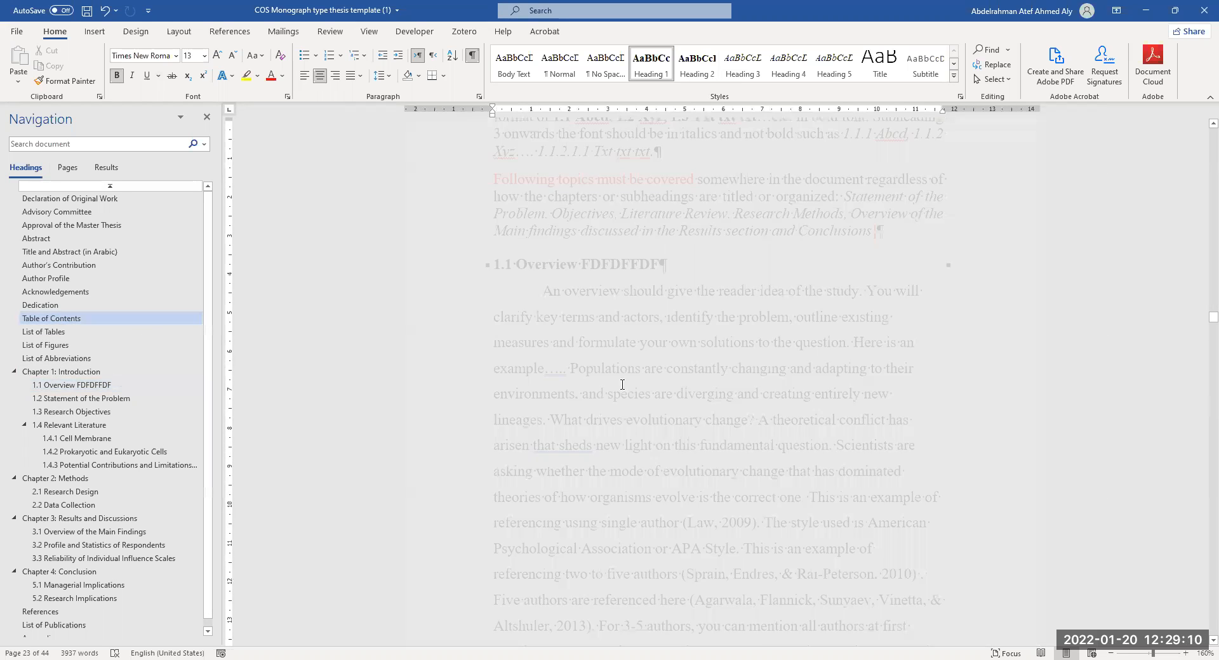
pyautogui.scroll(-1, 585, 398)
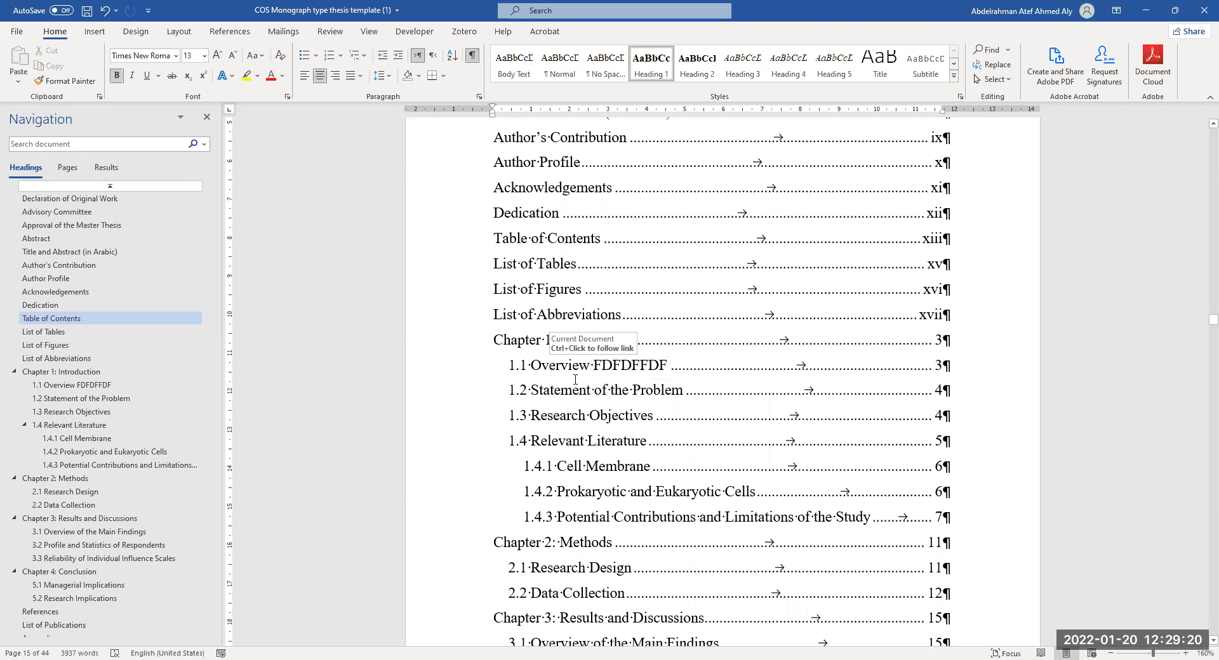
pyautogui.scroll(-3, 612, 376)
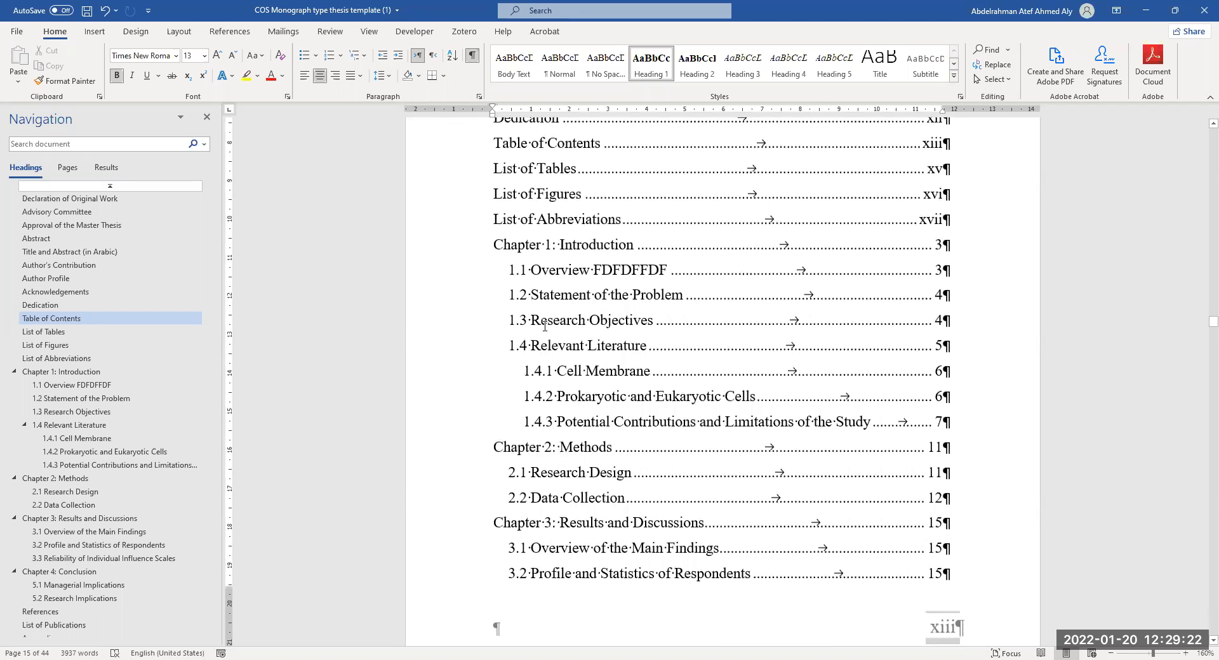
pyautogui.scroll(-2, 630, 305)
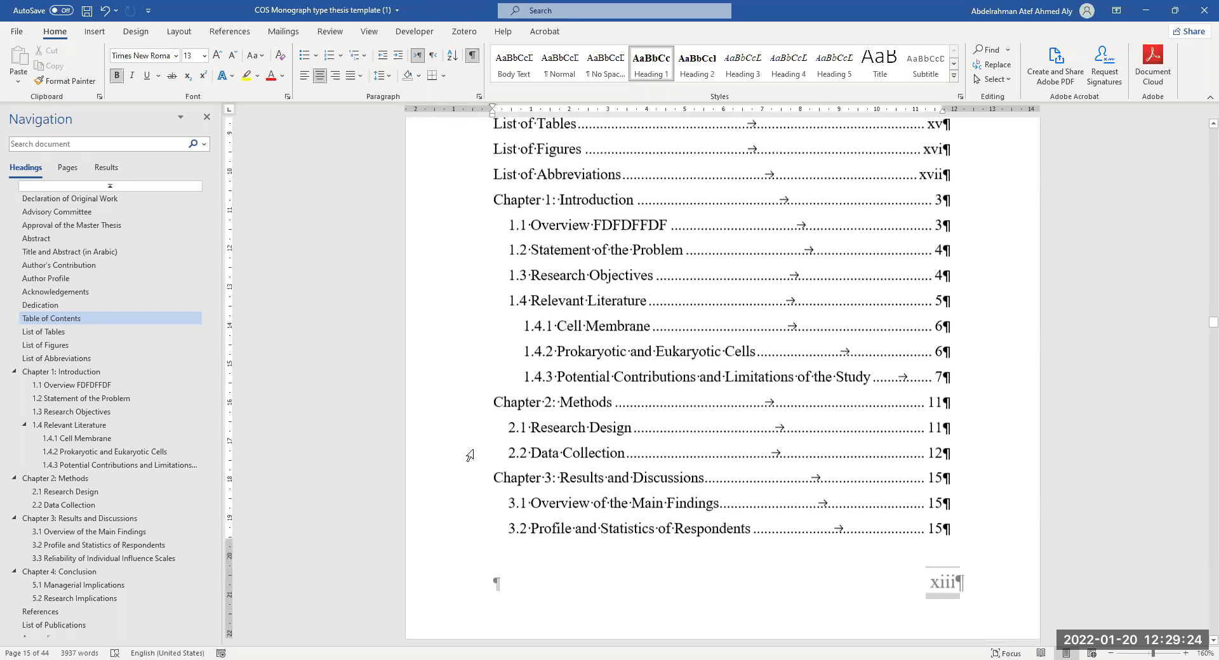
pyautogui.scroll(-3, 585, 329)
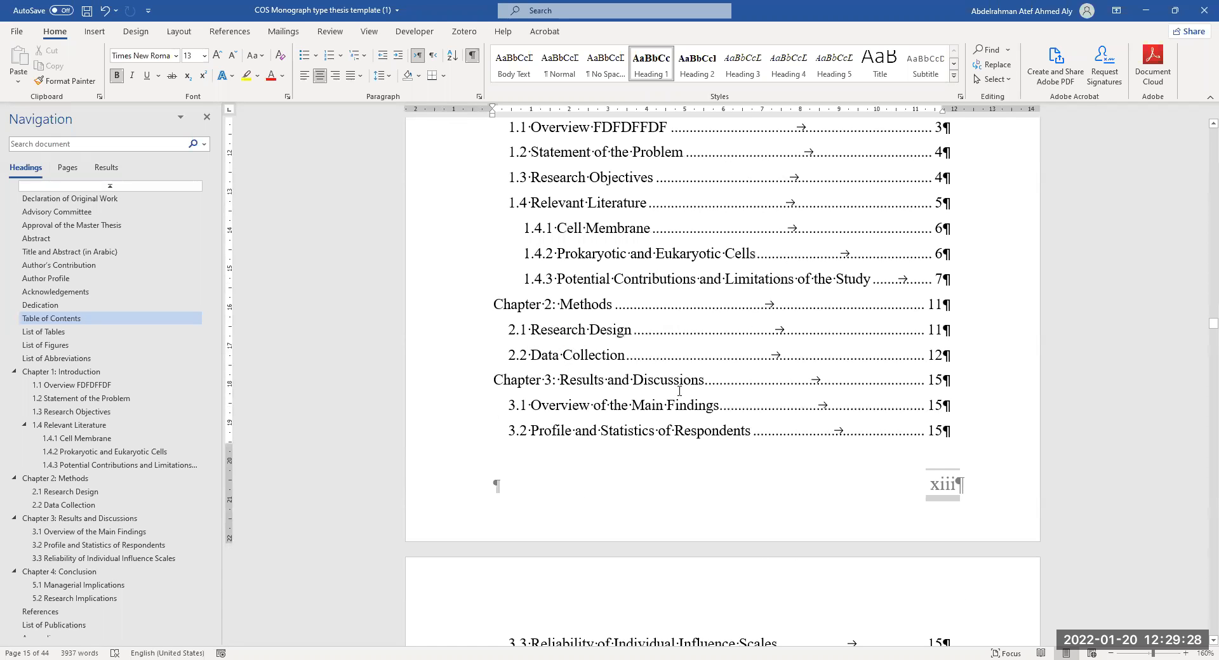
pyautogui.scroll(3, 589, 372)
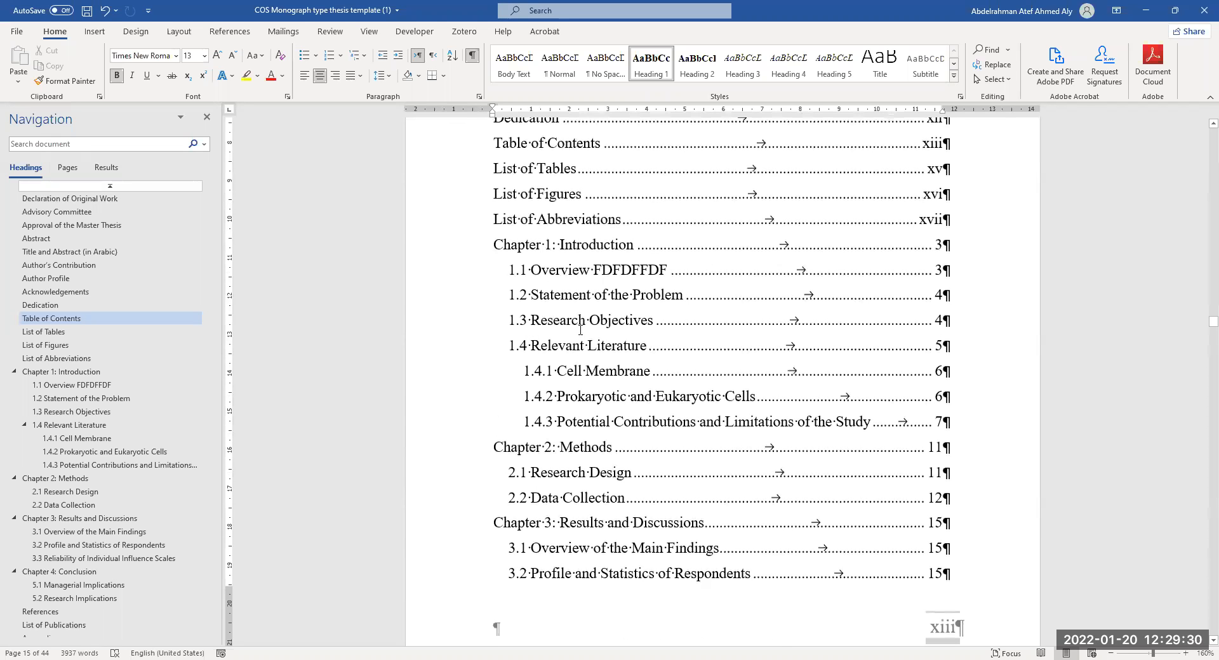
pyautogui.keyDown('ctrl'); pyautogui.click(620, 271); pyautogui.keyUp('ctrl')
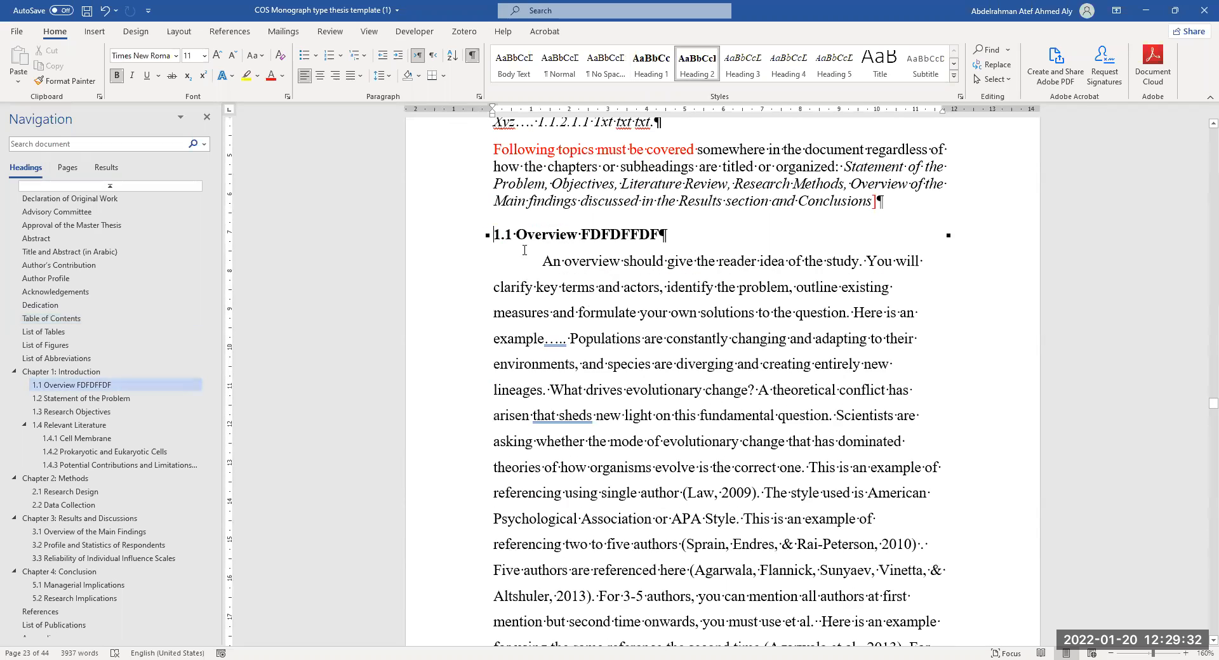
# Step: Return to the table of contents and jump from the 1.1 entry to the Overview section once more
pyautogui.click(51, 318)
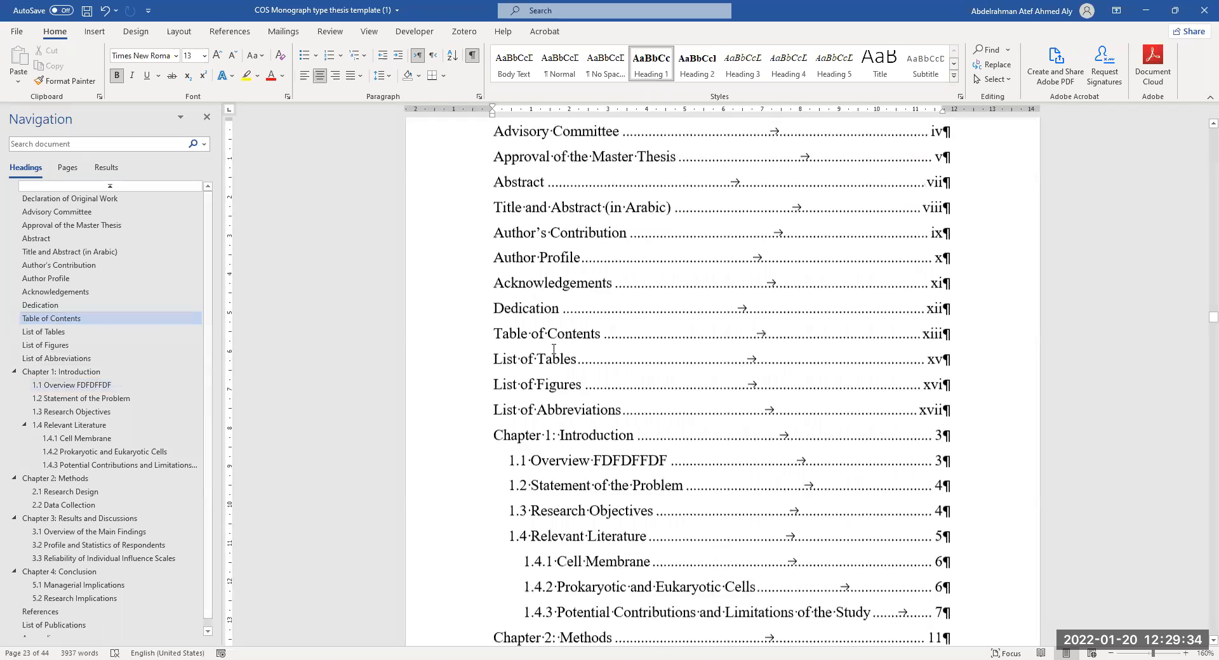
pyautogui.scroll(-4, 567, 446)
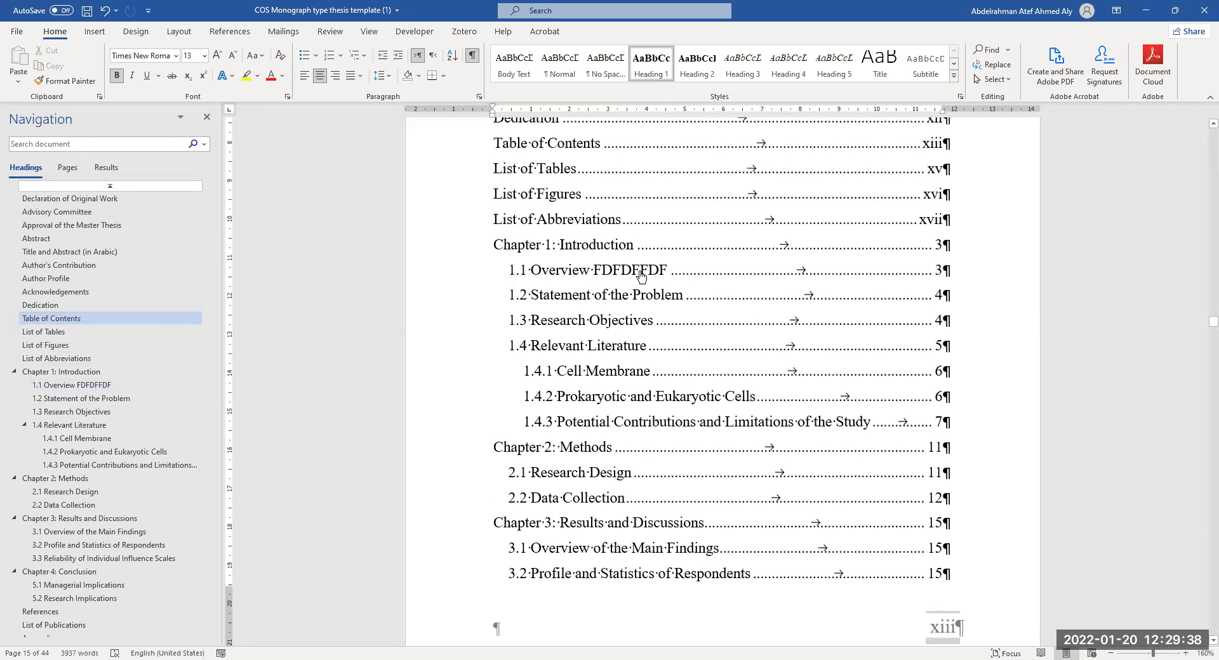
pyautogui.keyDown('ctrl'); pyautogui.click(635, 271); pyautogui.keyUp('ctrl')
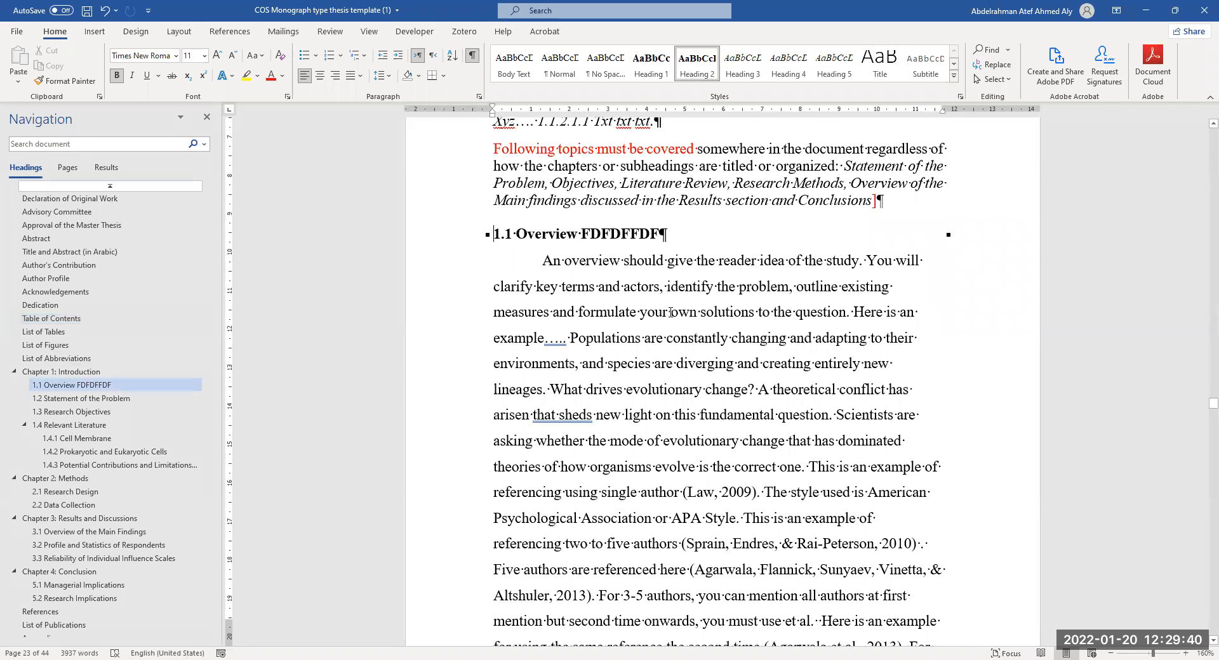
pyautogui.scroll(1, 763, 389)
pyautogui.scroll(-2, 763, 388)
pyautogui.scroll(2, 763, 389)
pyautogui.scroll(-2, 763, 389)
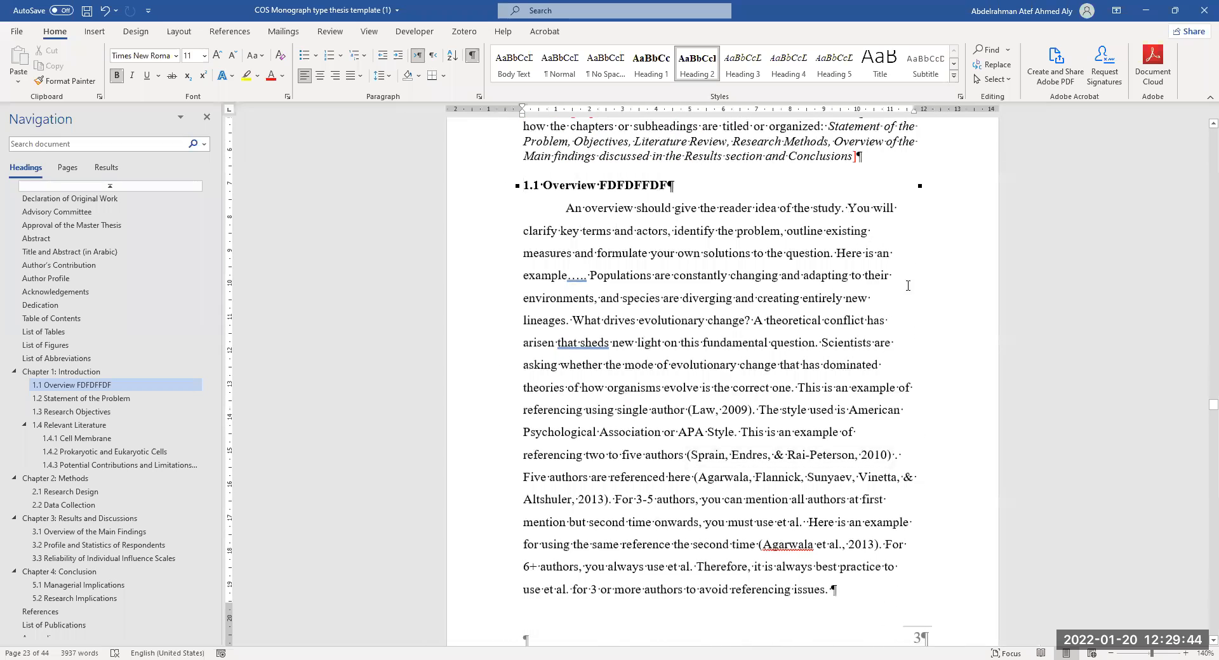
# Step: Check the paragraph indentation and line spacing settings of the section 1.1 body text without changing them
pyautogui.moveTo(858, 363); pyautogui.dragTo(692, 269)
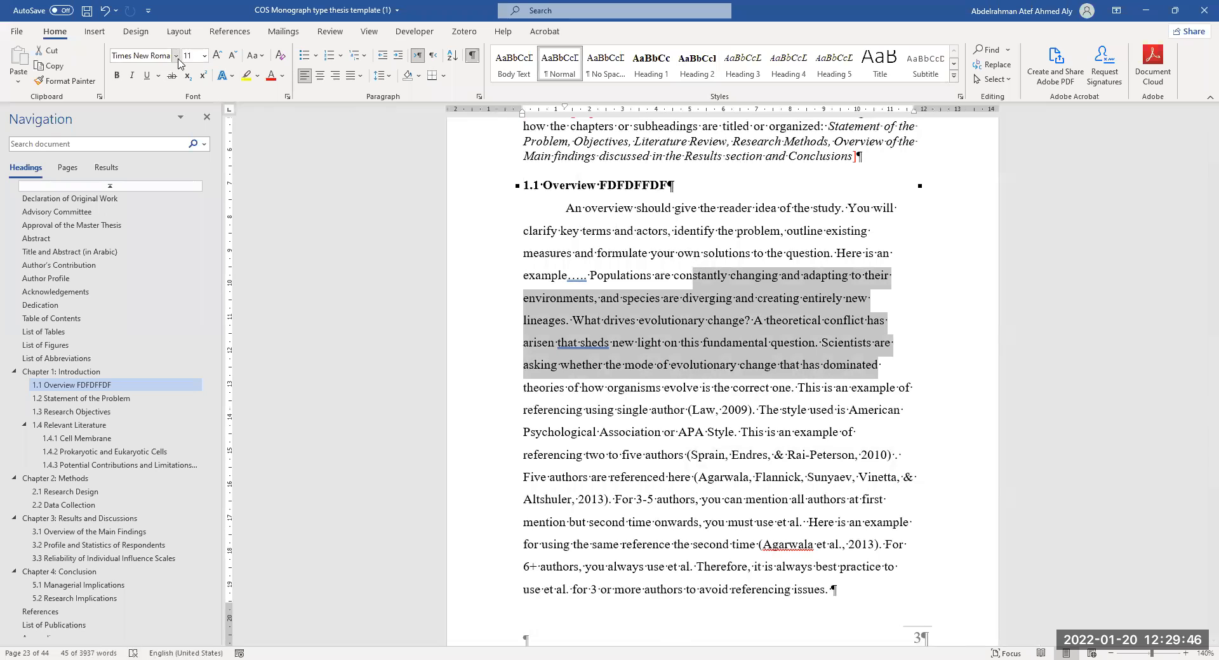
pyautogui.click(480, 98)
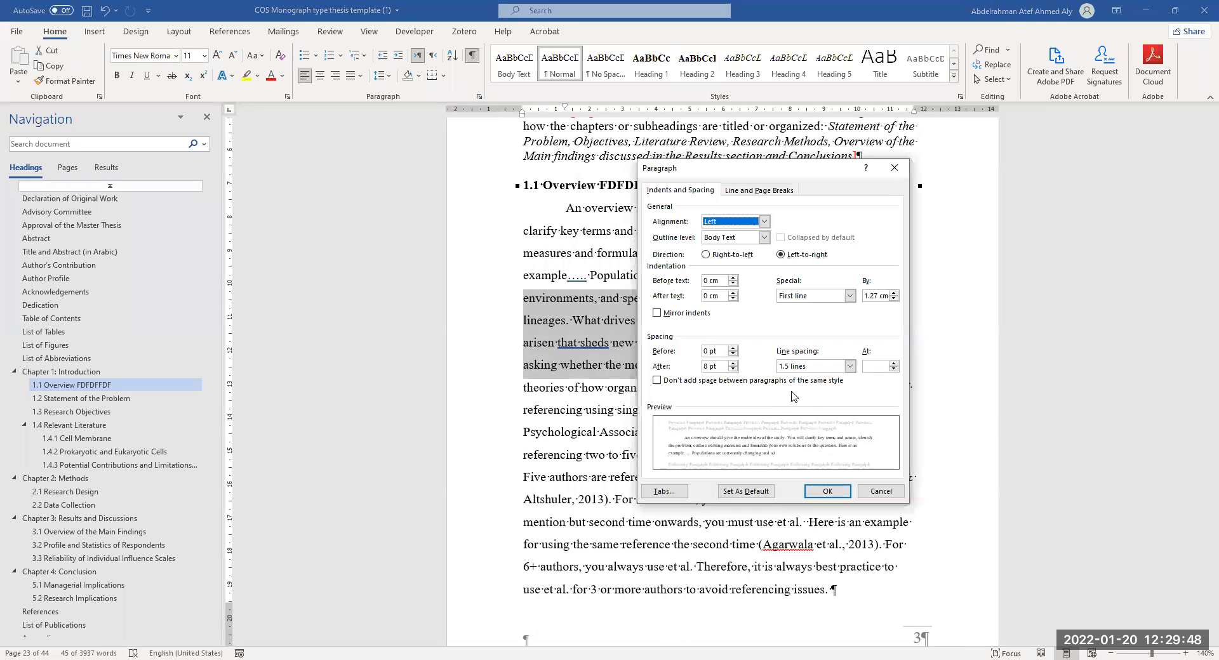
pyautogui.press('Escape')
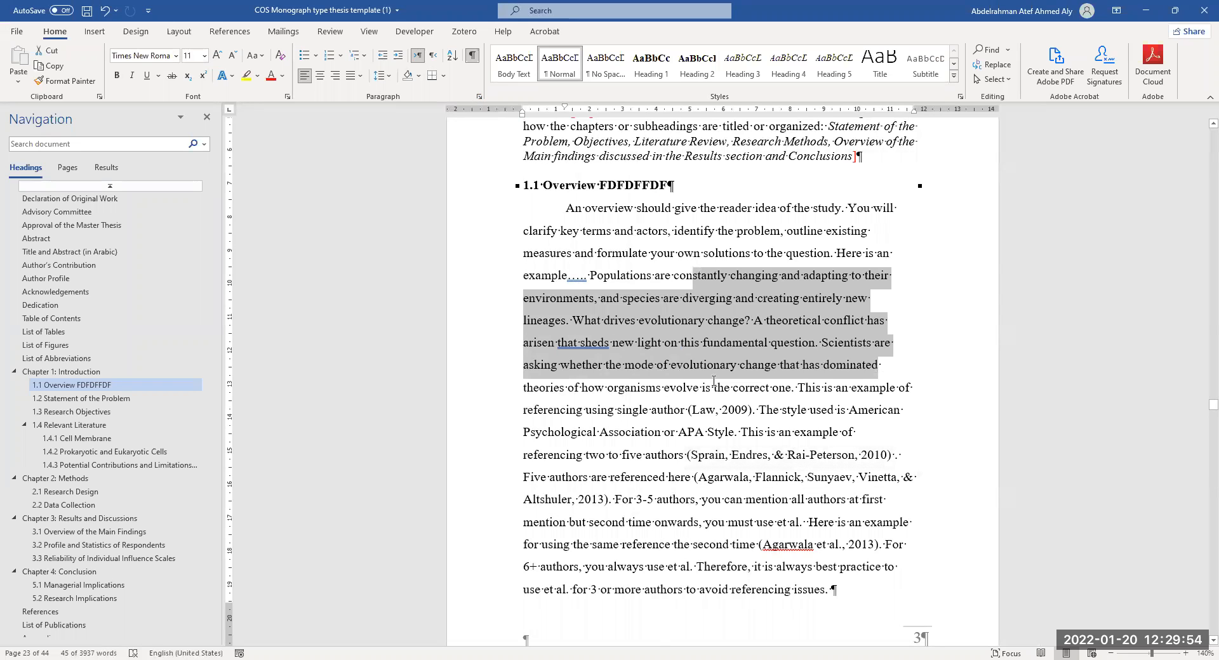
pyautogui.click(680, 349)
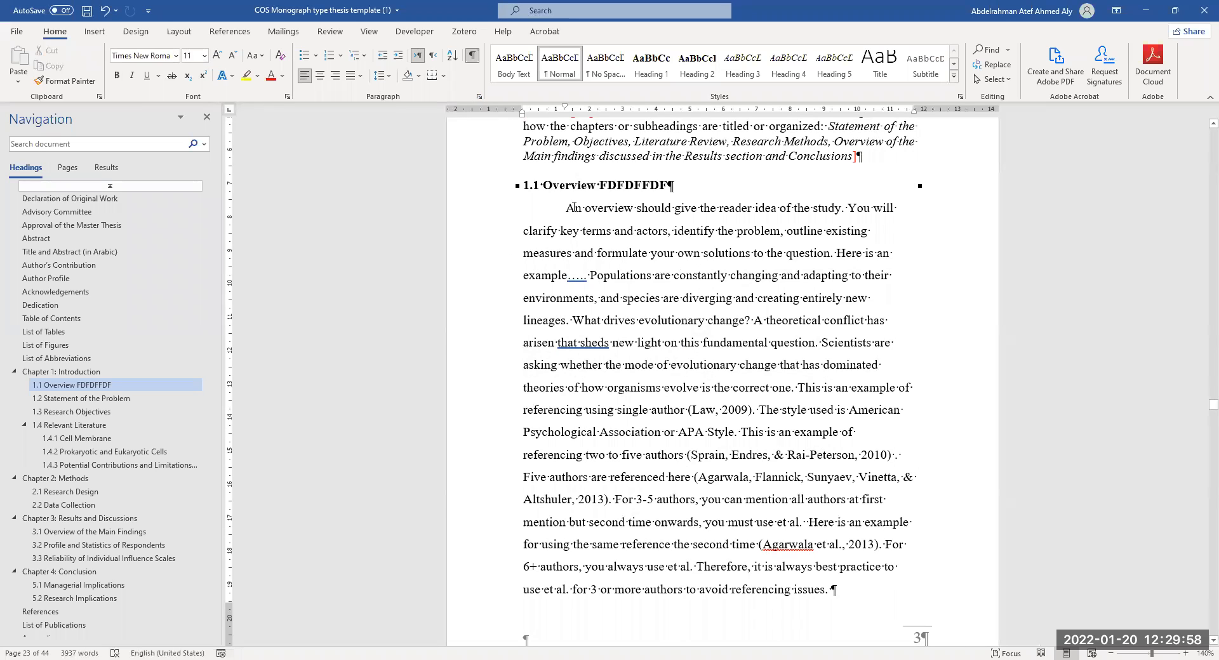
# Step: Examine the citation examples and the sample body paragraph in section 1.1, highlighting passages of the text
pyautogui.scroll(-2, 924, 498)
pyautogui.moveTo(838, 468); pyautogui.dragTo(633, 332)
pyautogui.scroll(-4, 635, 436)
pyautogui.scroll(4, 635, 435)
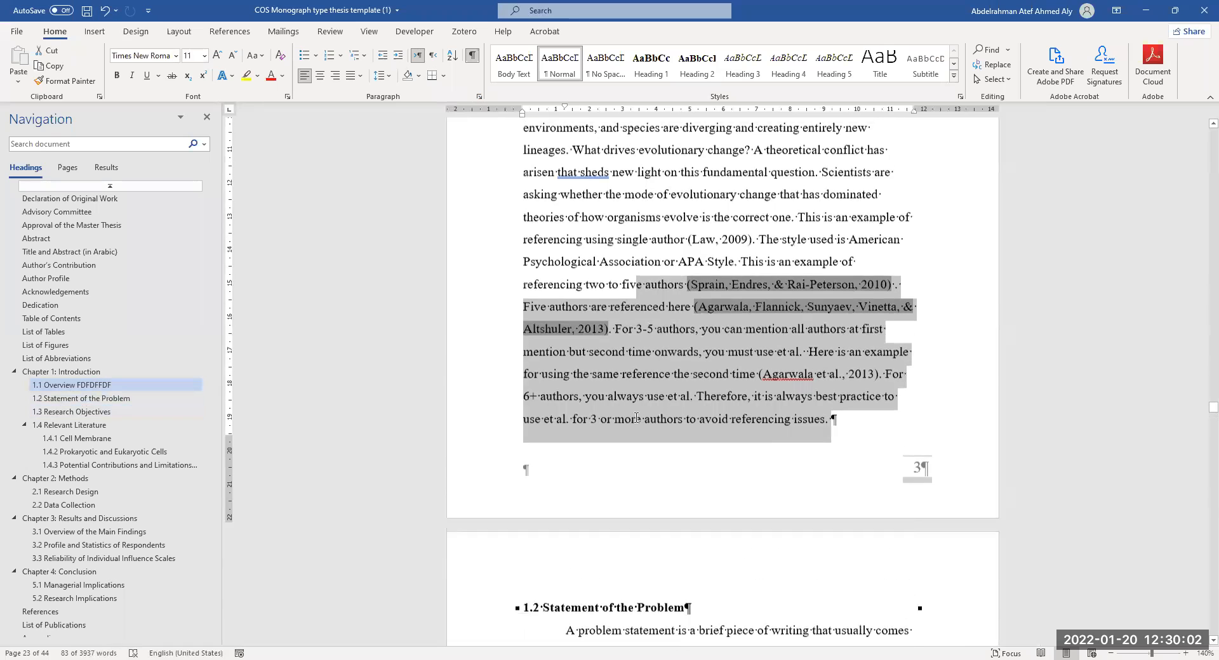
pyautogui.scroll(2, 654, 427)
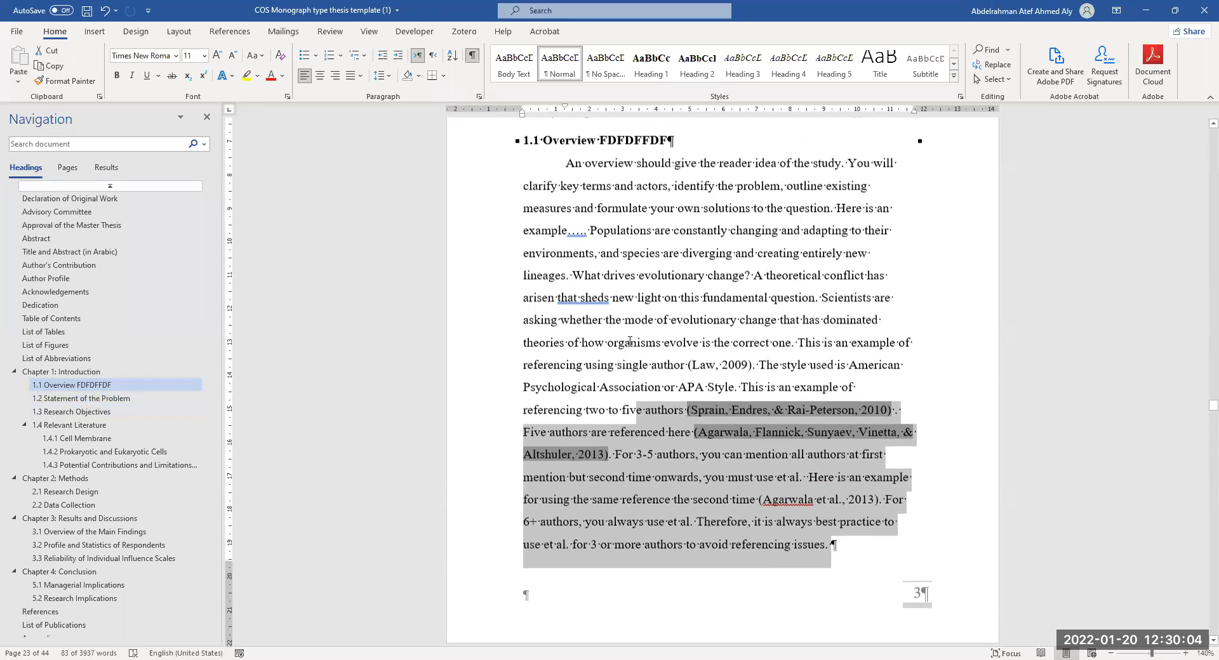
pyautogui.click(674, 257)
pyautogui.moveTo(749, 306); pyautogui.dragTo(572, 217)
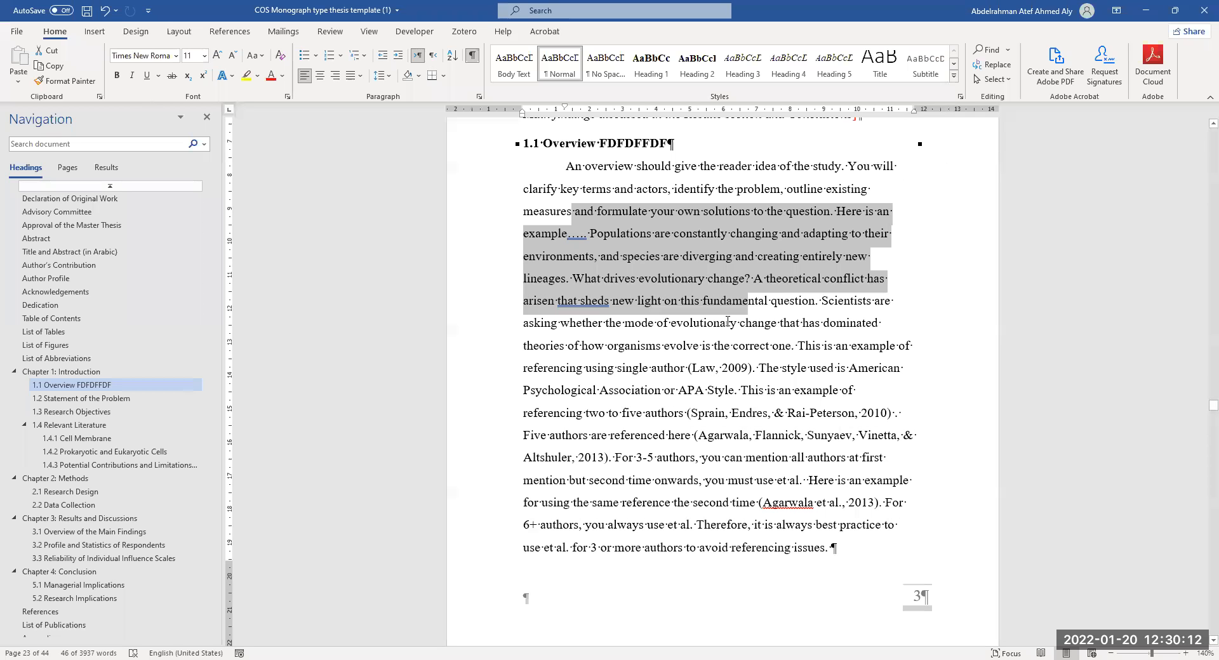
# Step: Highlight the section 1.1 heading text and place the cursor directly after the word "Overview"
pyautogui.scroll(3, 933, 385)
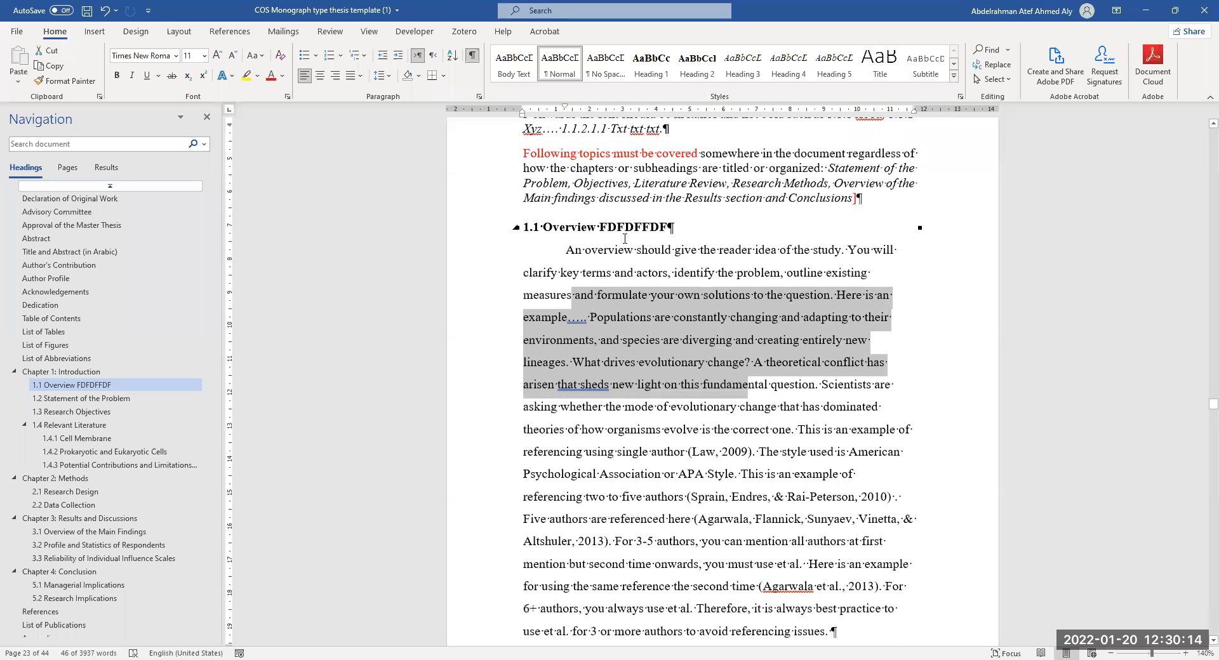
pyautogui.click(619, 229)
pyautogui.moveTo(664, 227); pyautogui.dragTo(544, 234)
pyautogui.click(601, 230)
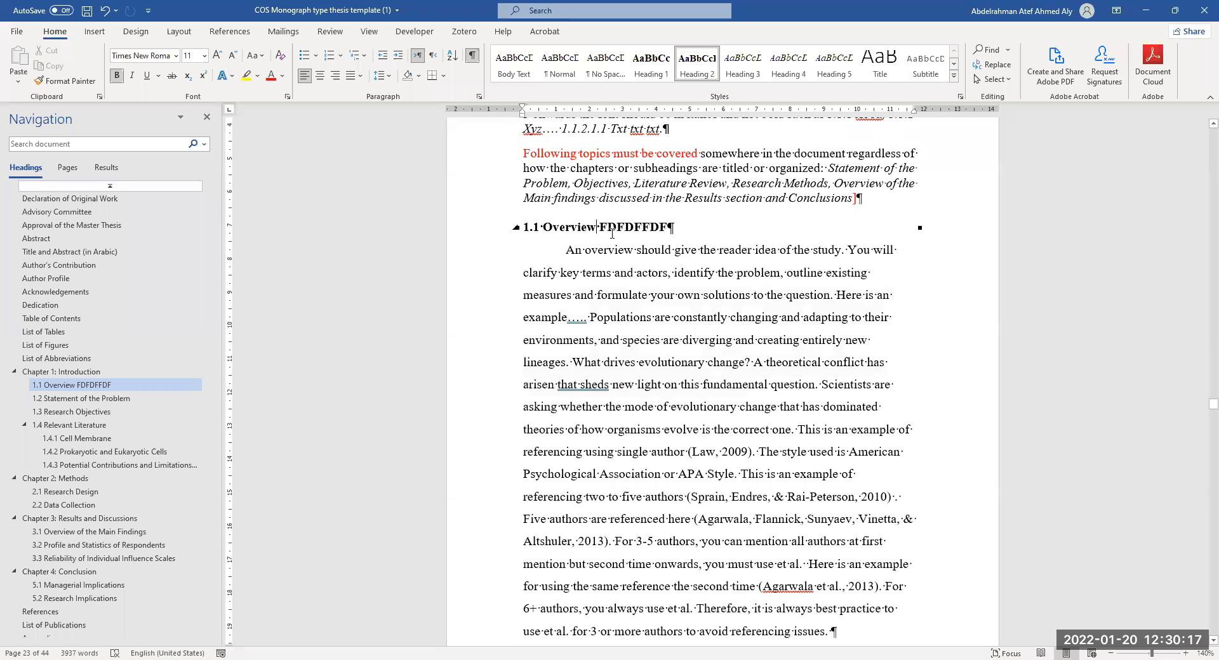
# Step: Check the paragraph spacing and indentation settings of the section 1.1 Overview heading without changing them
pyautogui.click(179, 32)
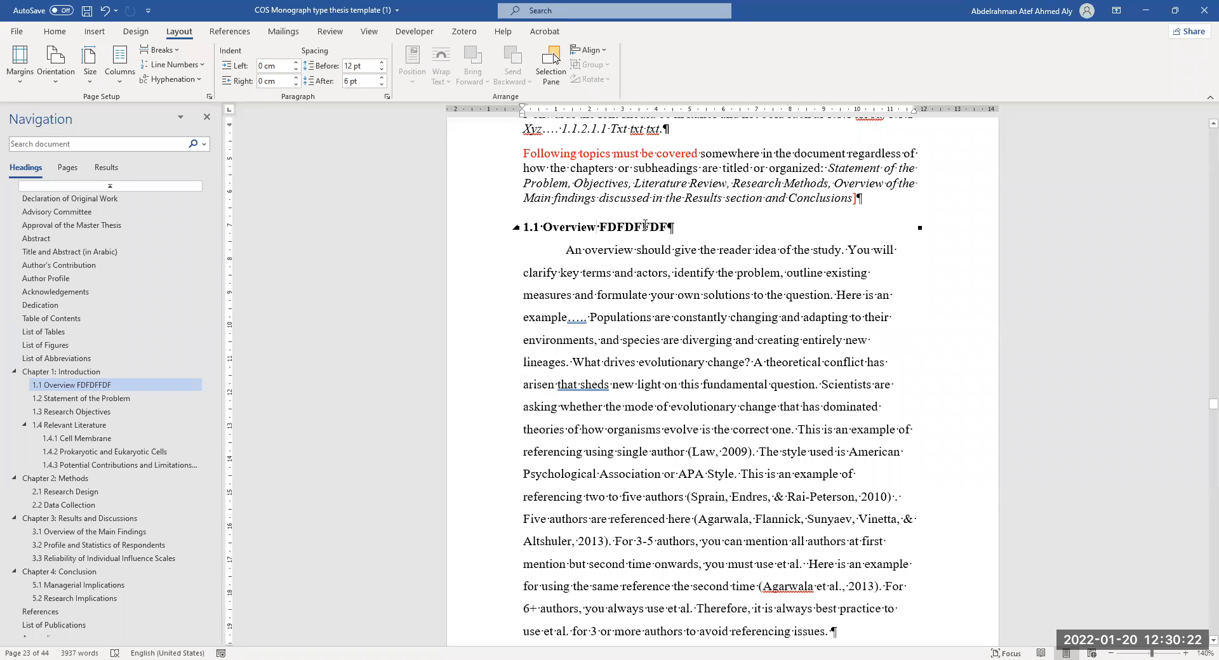
pyautogui.moveTo(587, 232); pyautogui.dragTo(543, 230)
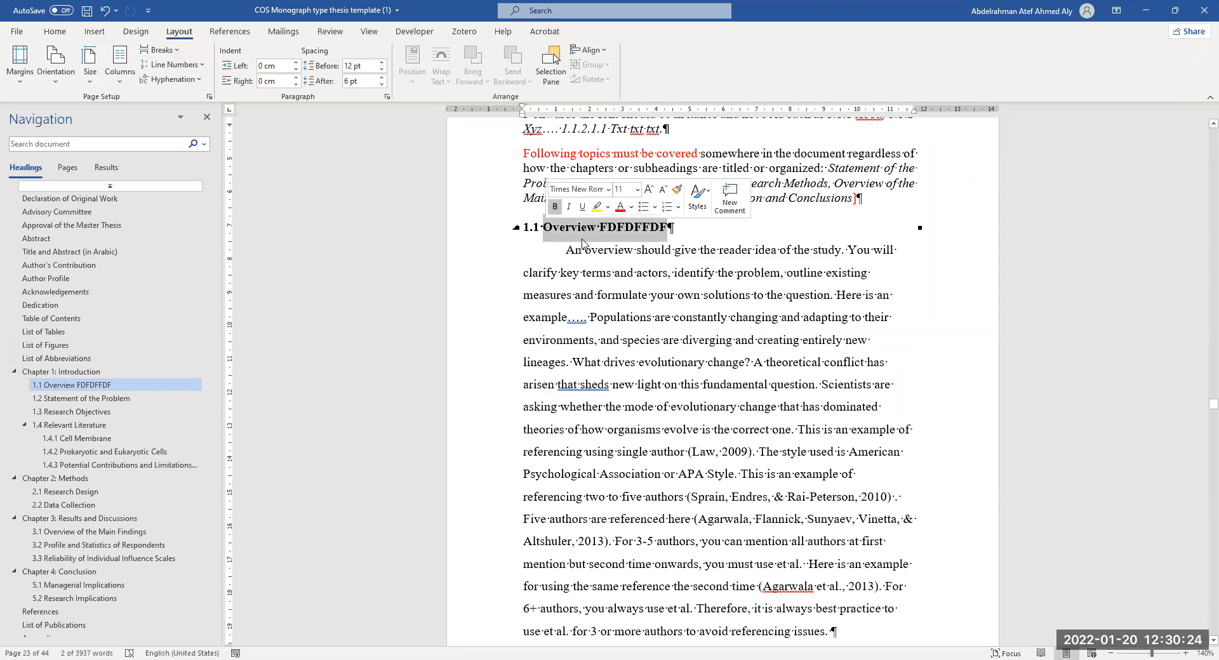
pyautogui.click(57, 32)
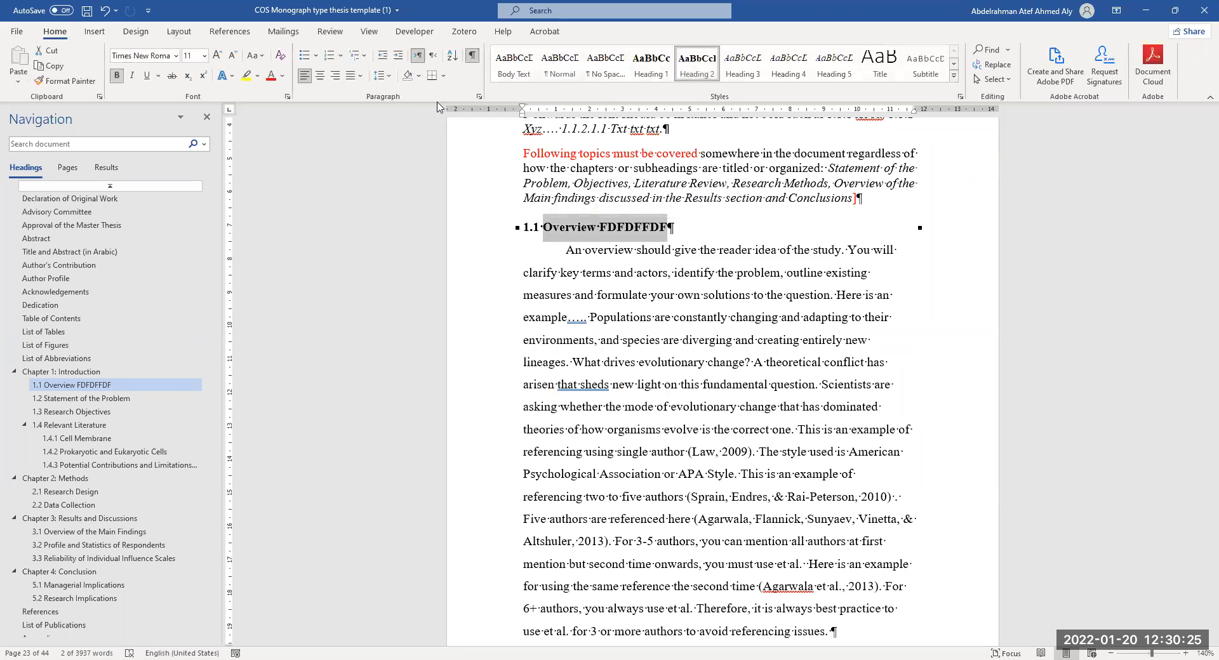
pyautogui.click(478, 98)
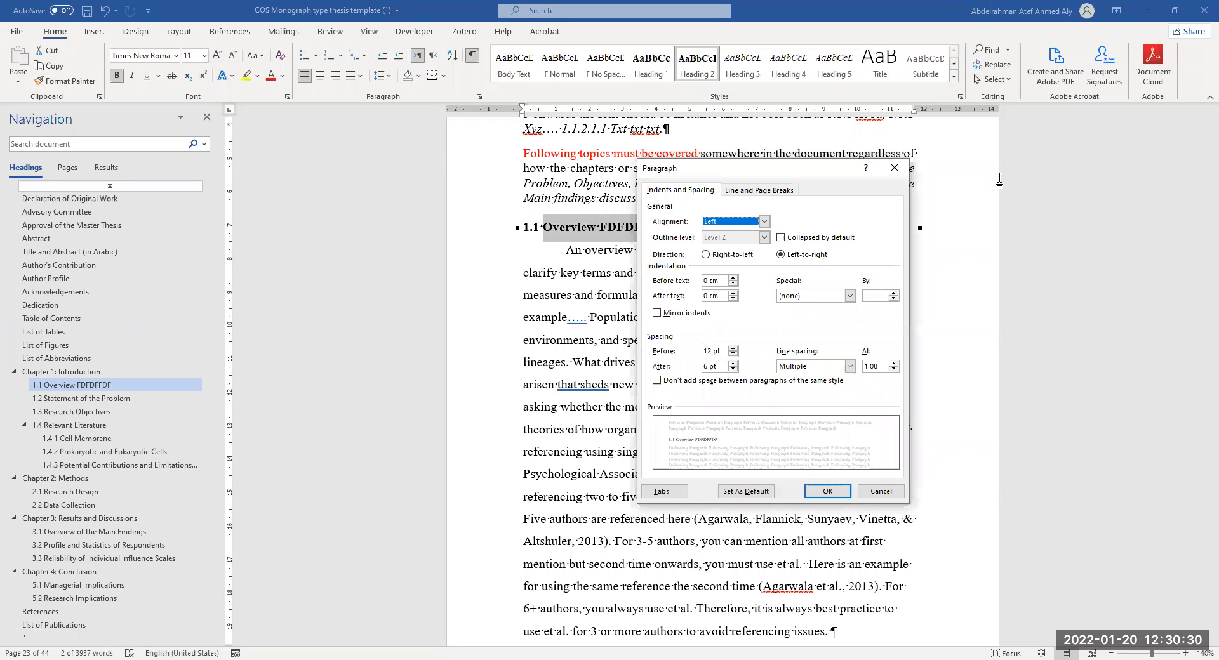
pyautogui.press('Escape')
# Step: Try a different line spacing on the section 1.1 Overview heading and undo the change
pyautogui.moveTo(539, 226); pyautogui.dragTo(667, 229)
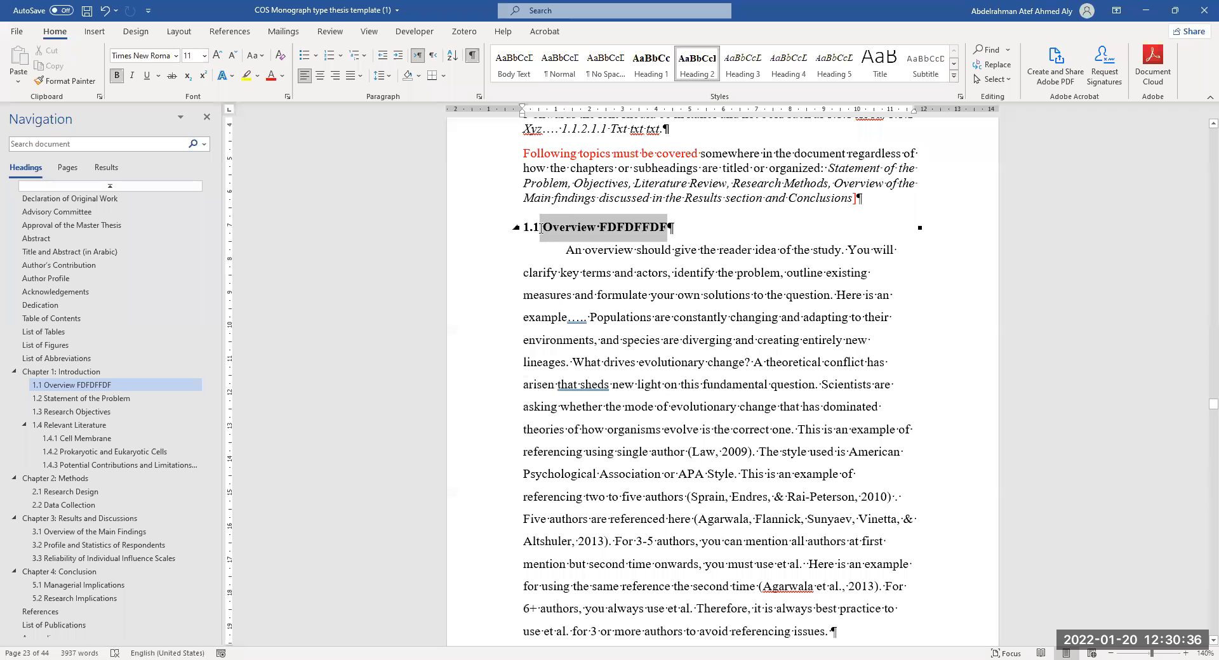
pyautogui.click(479, 97)
pyautogui.click(888, 365)
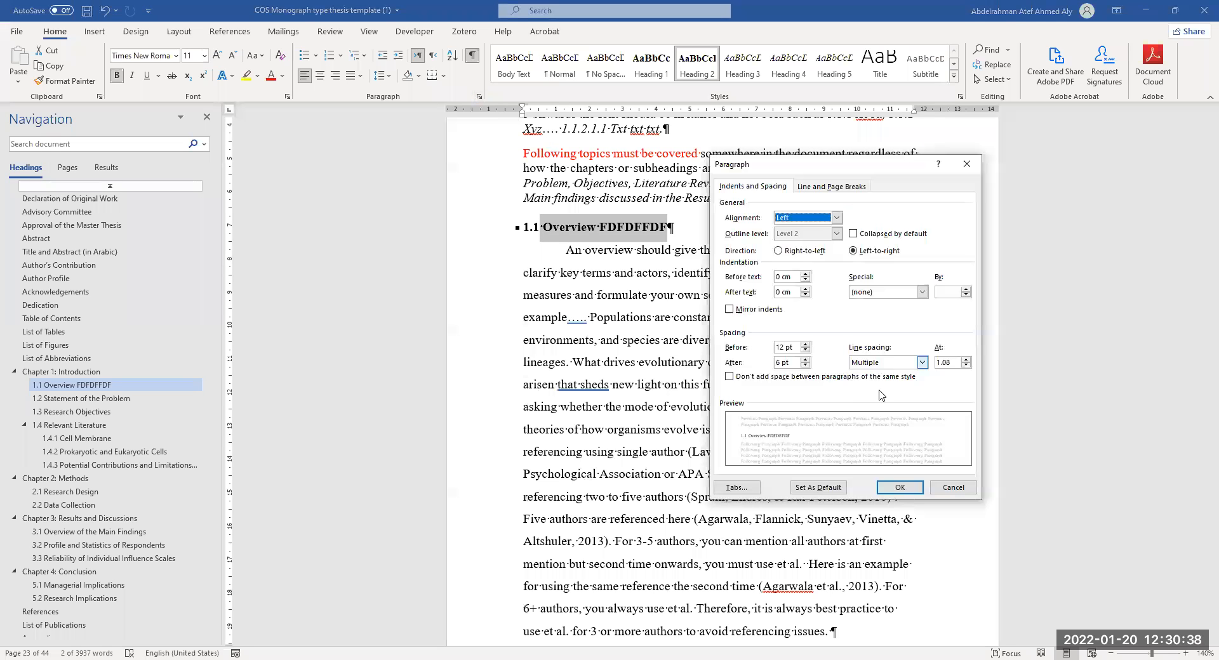
pyautogui.click(880, 392)
pyautogui.click(899, 488)
pyautogui.click(689, 351)
pyautogui.scroll(-4, 670, 319)
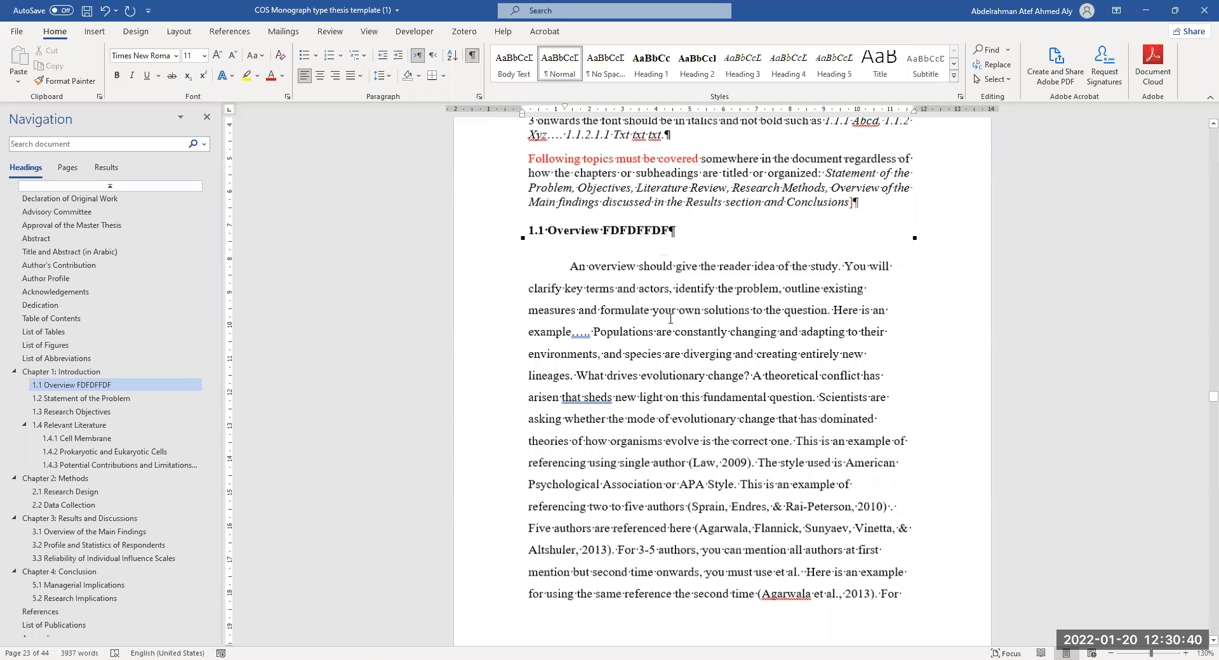
pyautogui.scroll(-4, 886, 298)
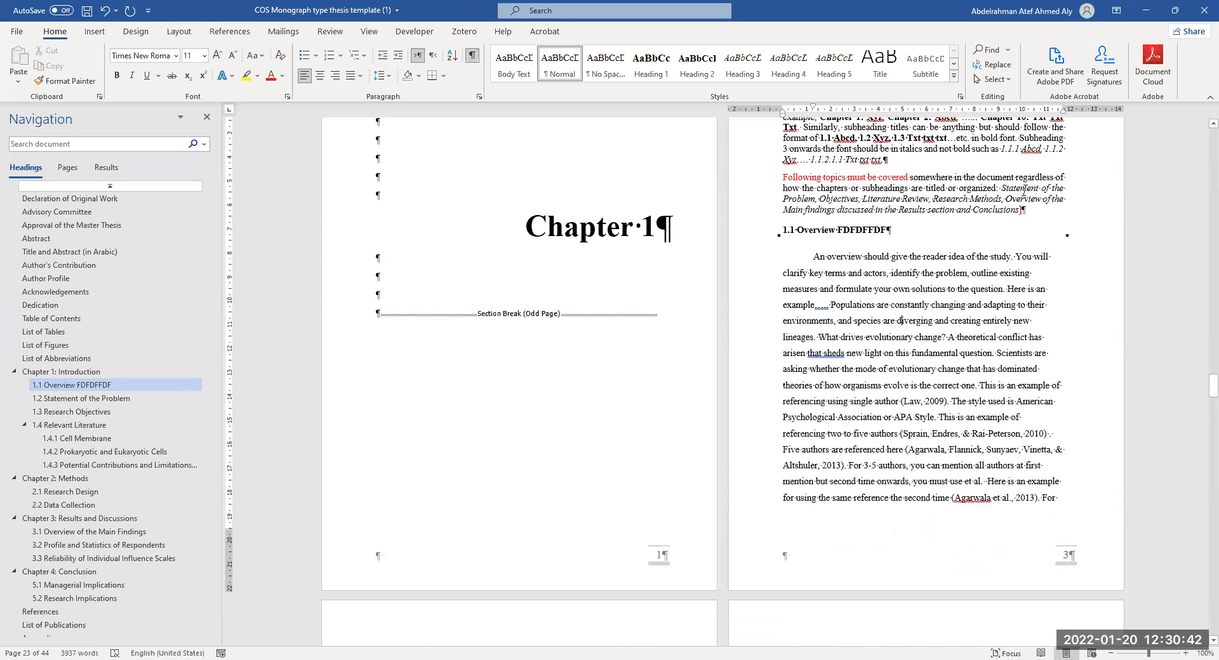
pyautogui.scroll(3, 869, 325)
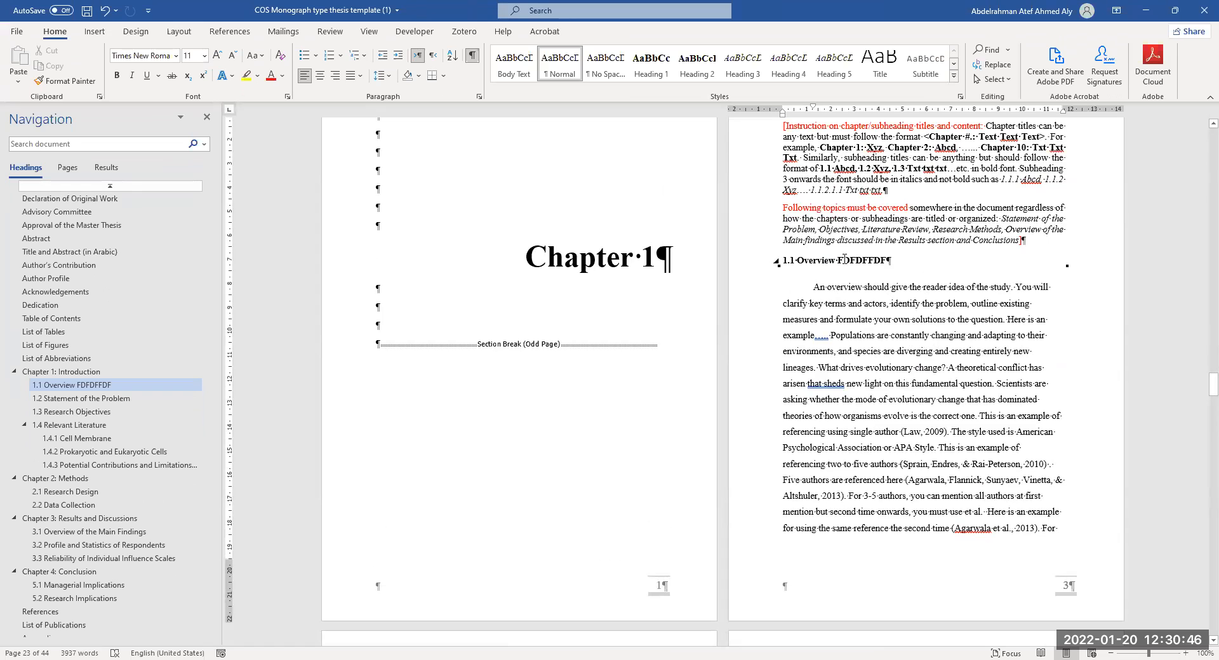
pyautogui.hotkey('ctrl', 'z')
# Step: Try a different spacing after the section 1.1 Overview heading and undo the change
pyautogui.click(881, 299)
pyautogui.scroll(3, 881, 303)
pyautogui.click(660, 262)
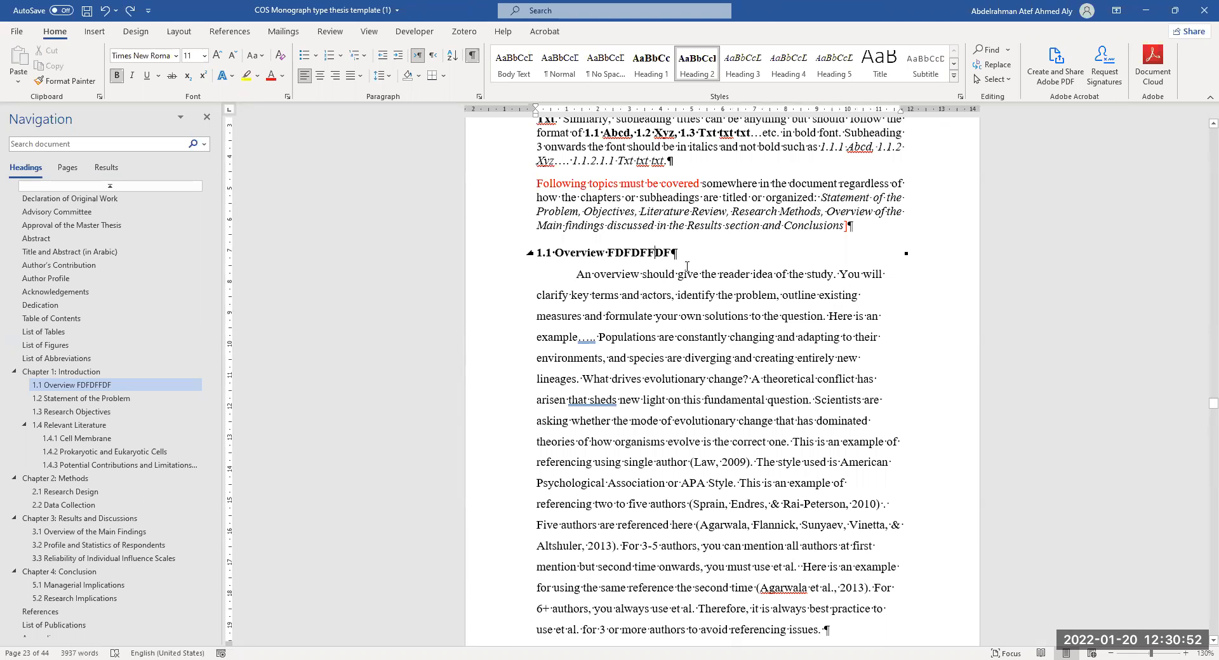
pyautogui.moveTo(674, 253); pyautogui.dragTo(582, 251)
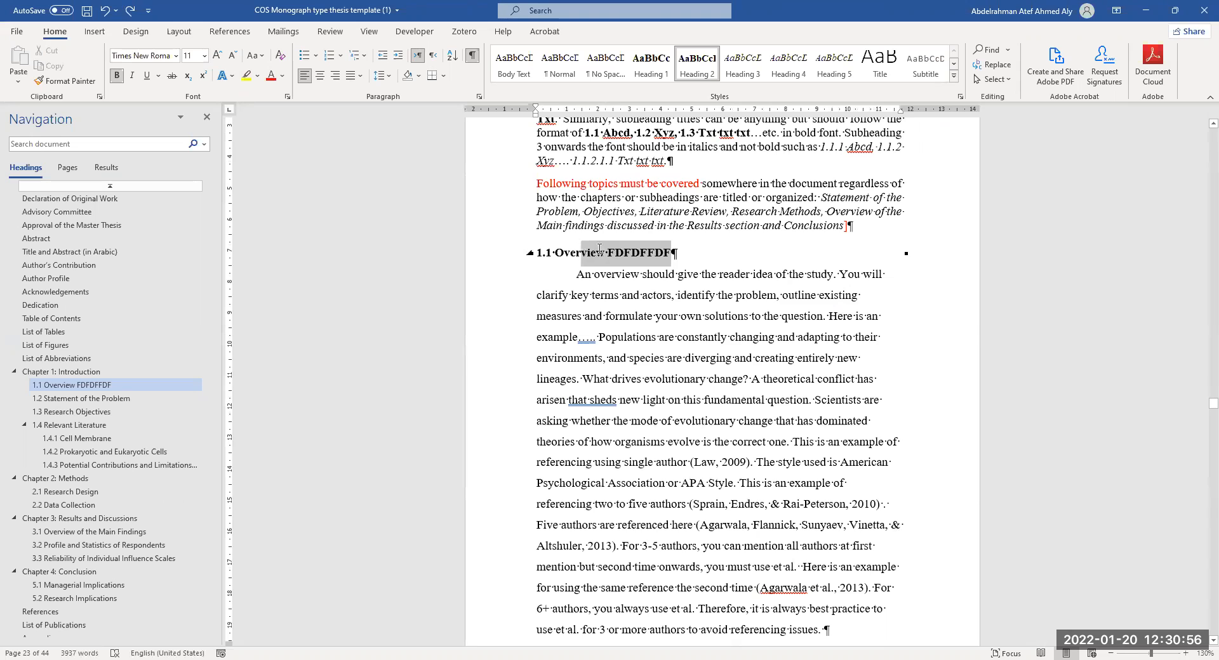
pyautogui.click(599, 250)
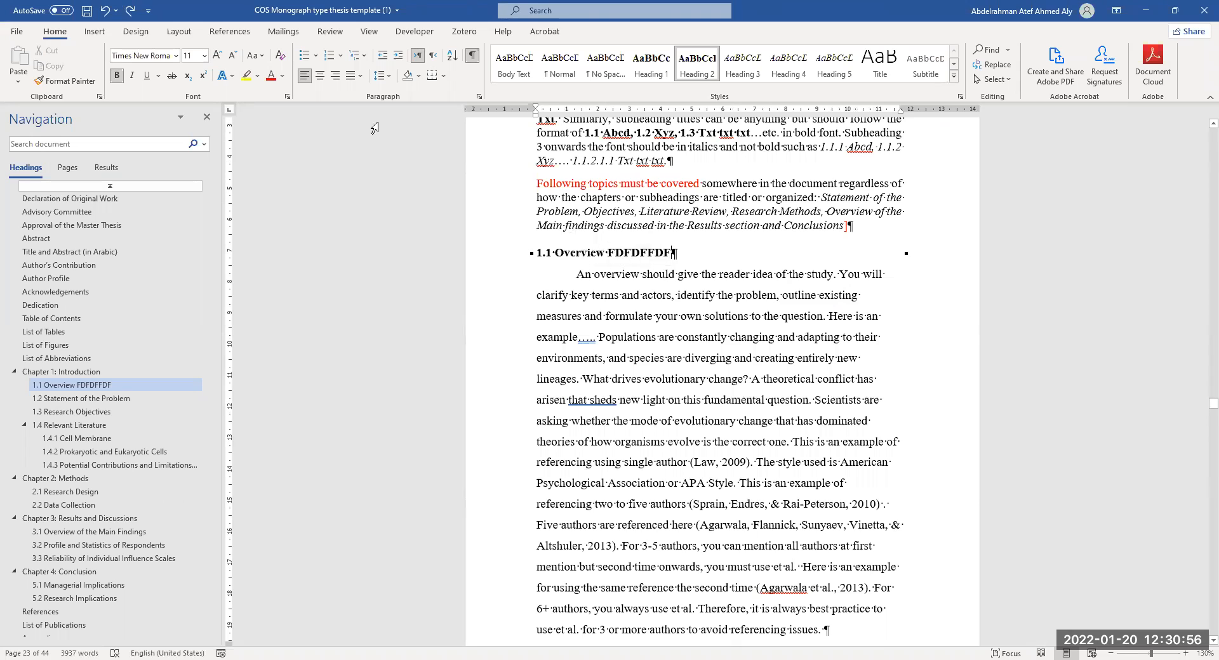
pyautogui.click(183, 32)
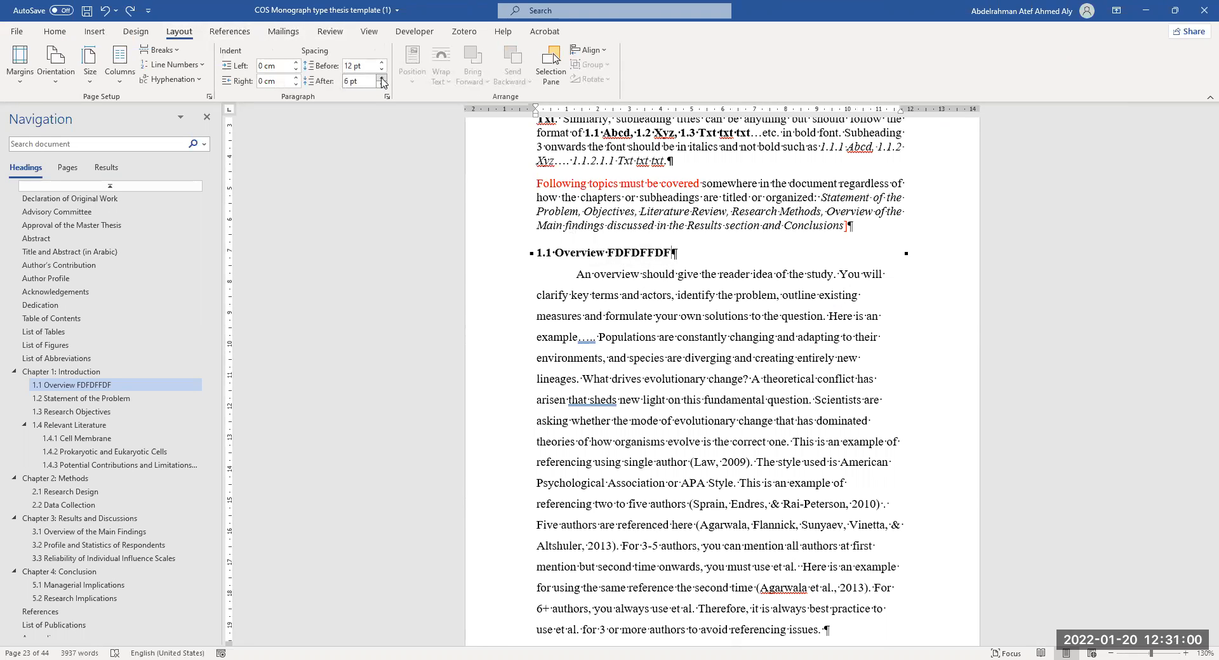
pyautogui.click(381, 78)
pyautogui.scroll(-2, 630, 287)
pyautogui.scroll(2, 630, 287)
pyautogui.hotkey('ctrl', 'z')
# Step: Examine the layout from the section 1.1 body text to the section 1.2 heading on the following page
pyautogui.scroll(-3, 683, 318)
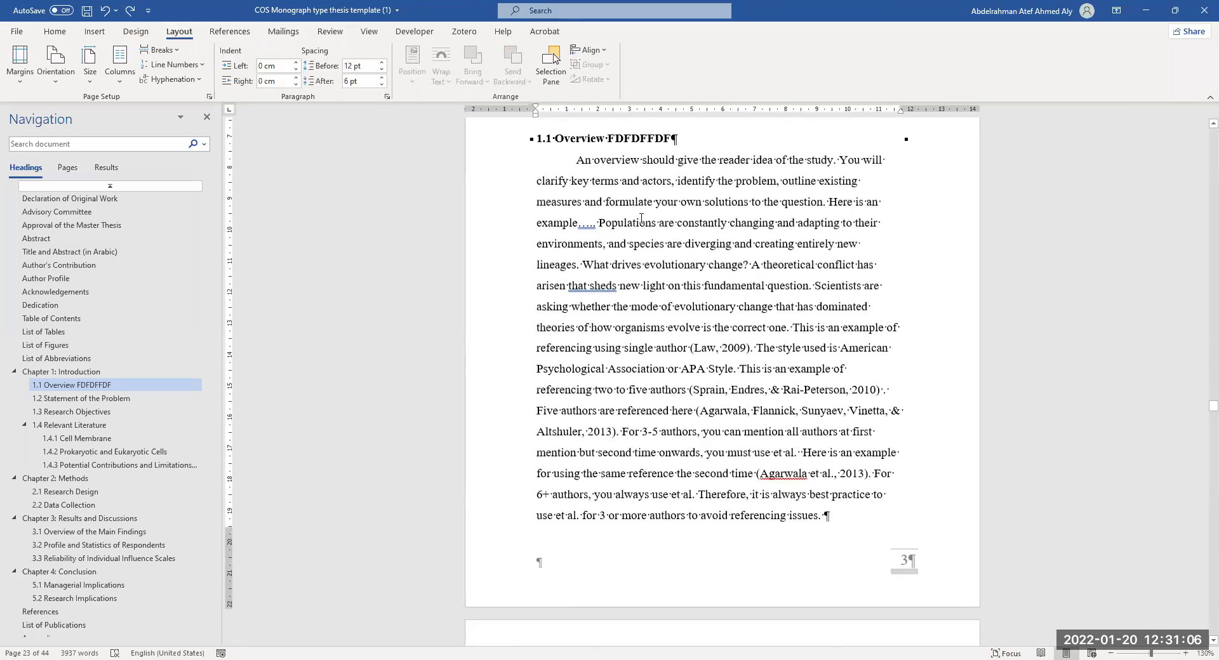
pyautogui.scroll(1, 656, 224)
pyautogui.scroll(-1, 684, 280)
pyautogui.scroll(-5, 712, 252)
pyautogui.scroll(2, 737, 419)
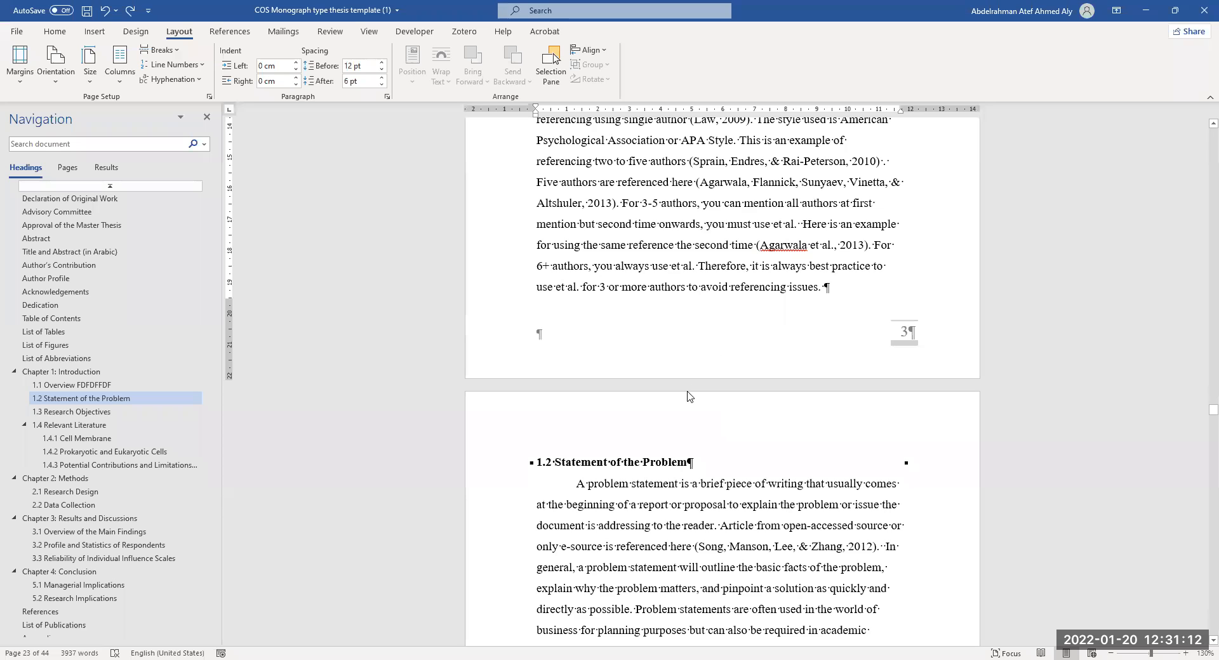
pyautogui.scroll(5, 648, 416)
pyautogui.scroll(3, 658, 396)
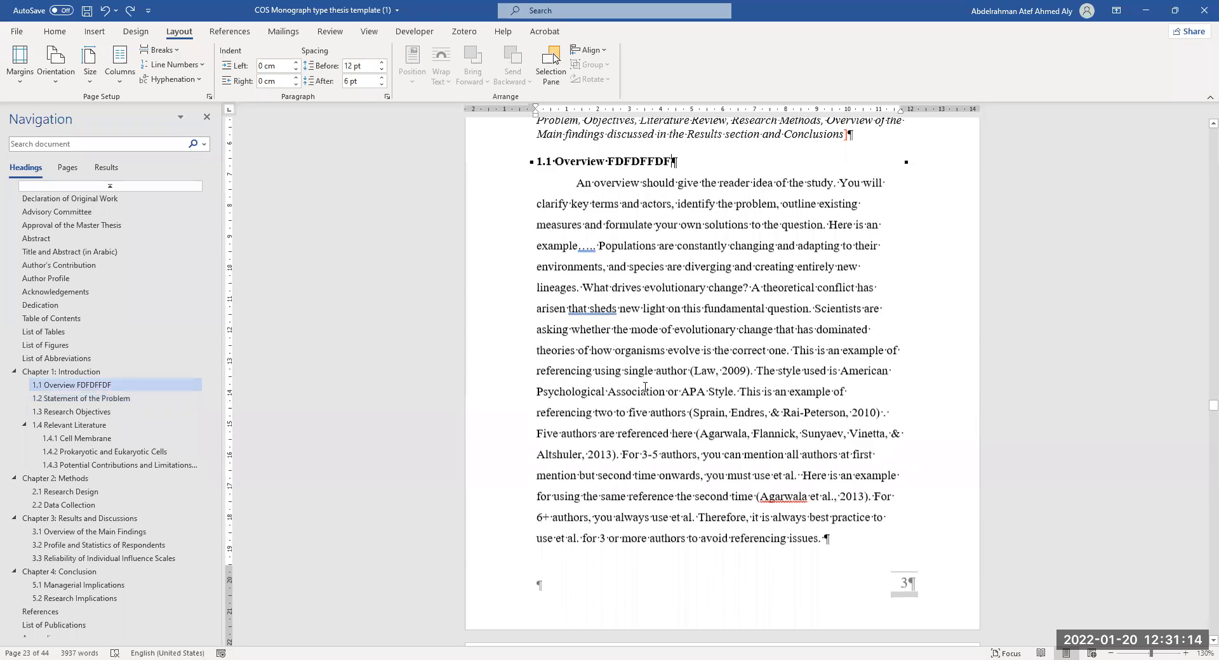
# Step: Examine the single-author, multi-author and et al. citation examples in section 1.1 and display the Zotero citation commands
pyautogui.click(704, 388)
pyautogui.click(737, 449)
pyautogui.scroll(-3, 737, 449)
pyautogui.click(793, 438)
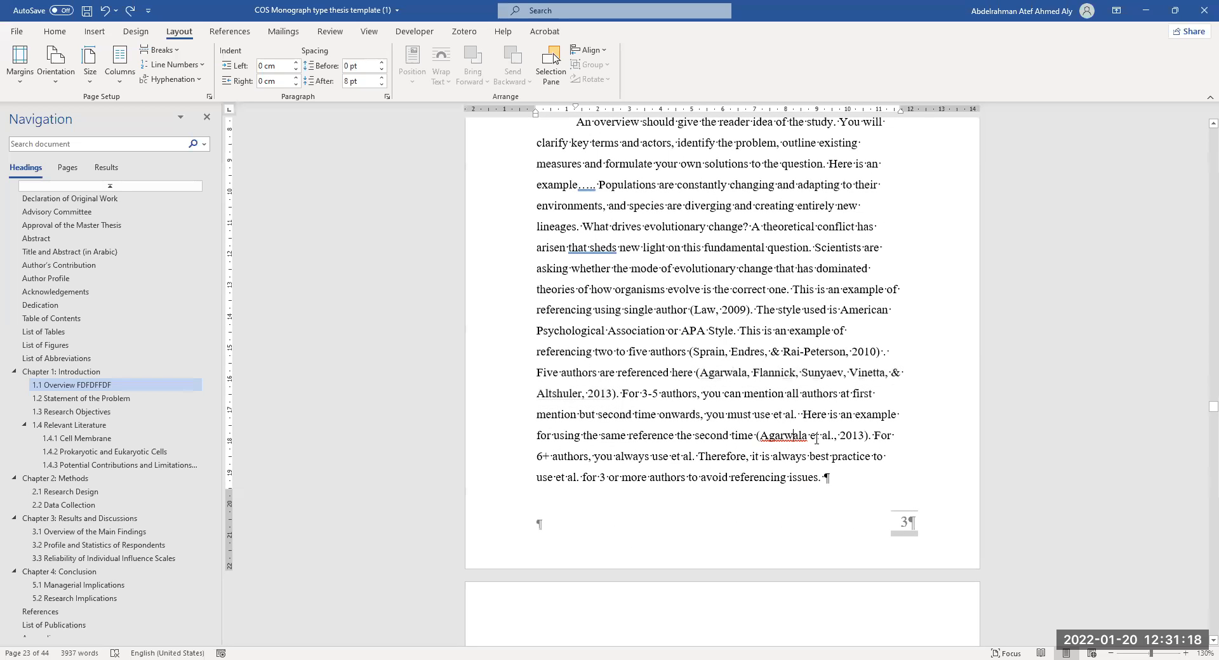
pyautogui.click(839, 438)
pyautogui.moveTo(873, 441); pyautogui.dragTo(762, 444)
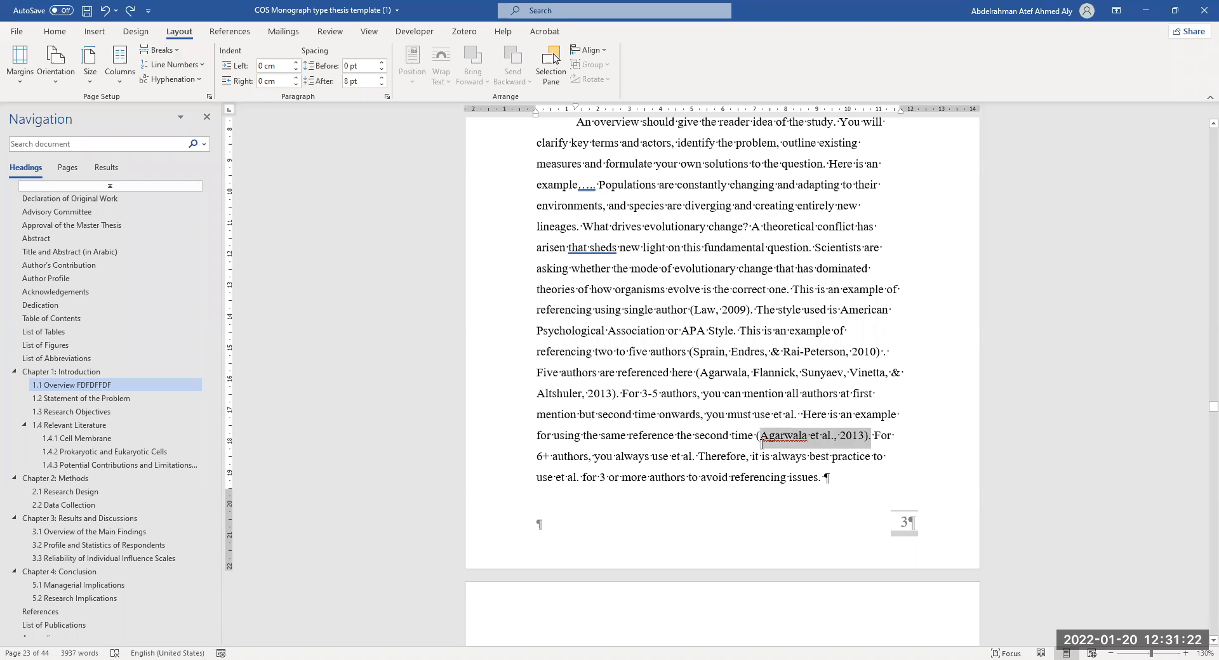
pyautogui.click(726, 381)
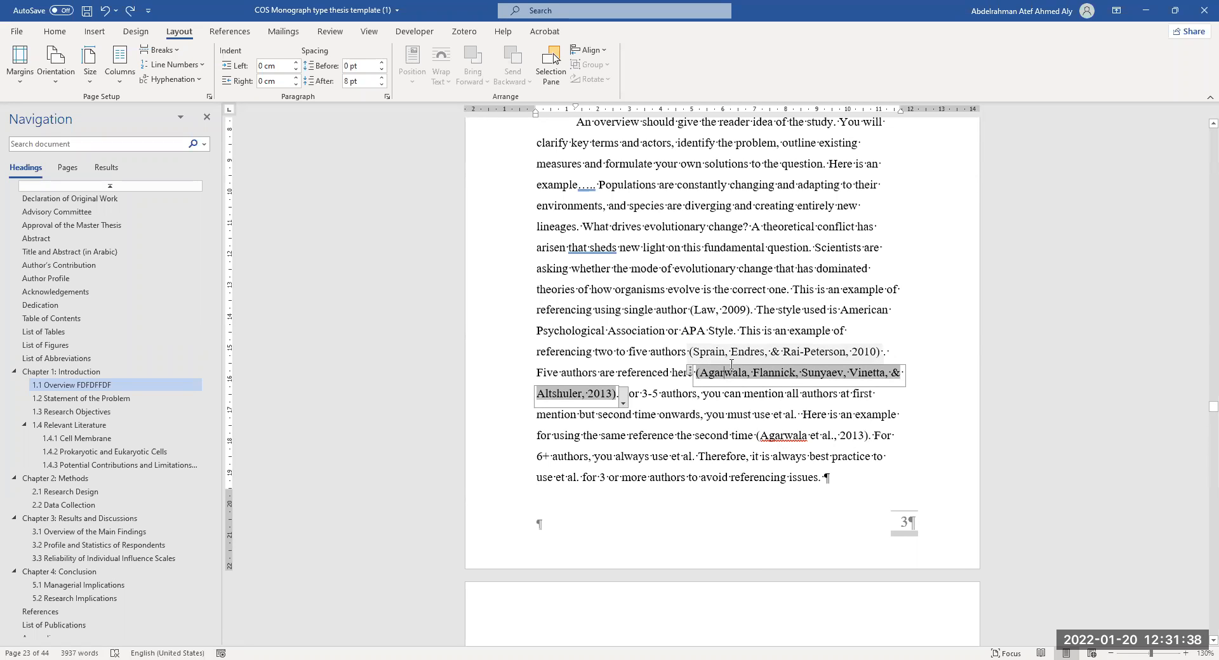
pyautogui.click(784, 435)
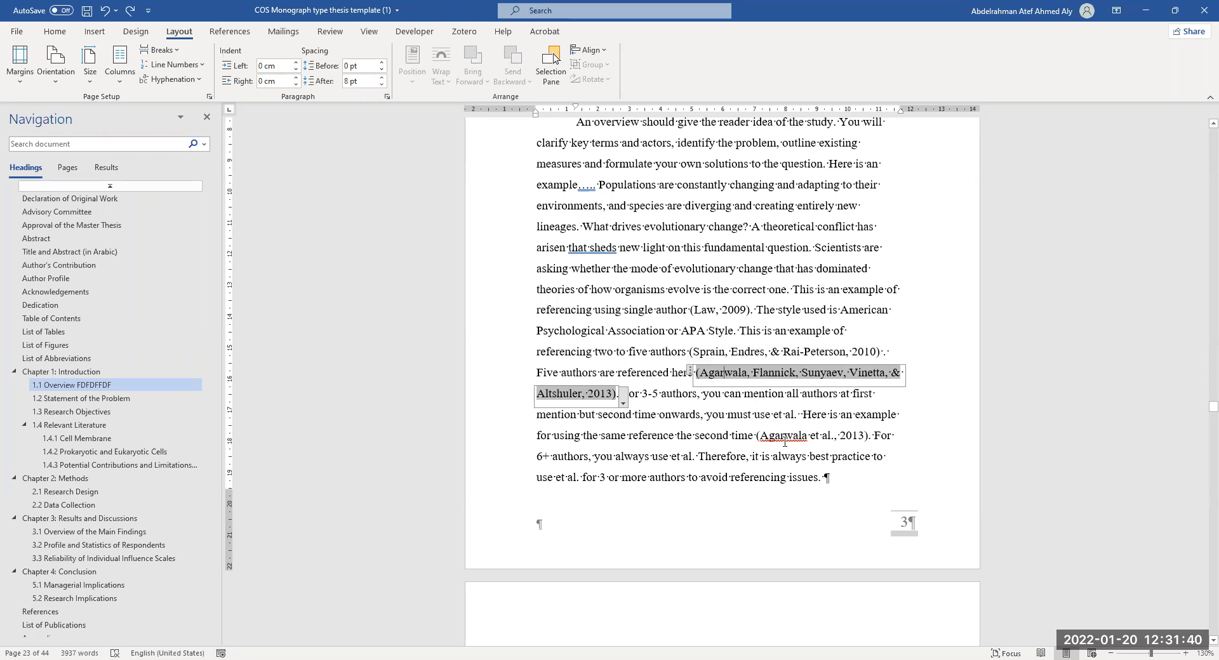
pyautogui.click(619, 398)
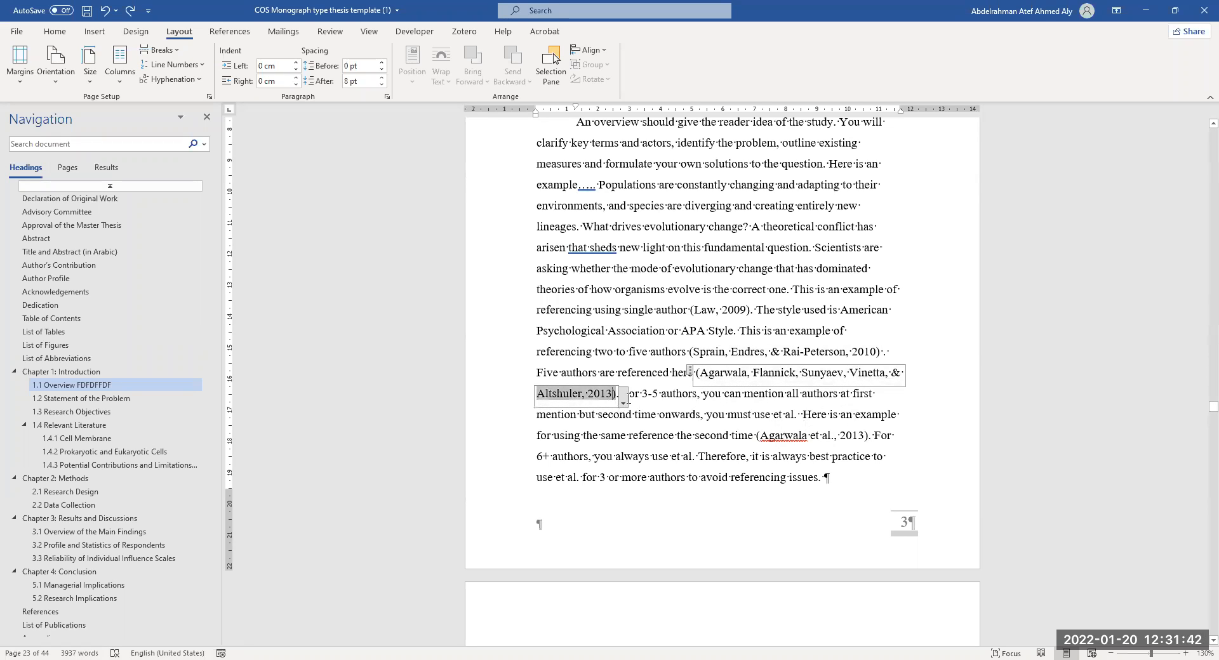
pyautogui.click(706, 382)
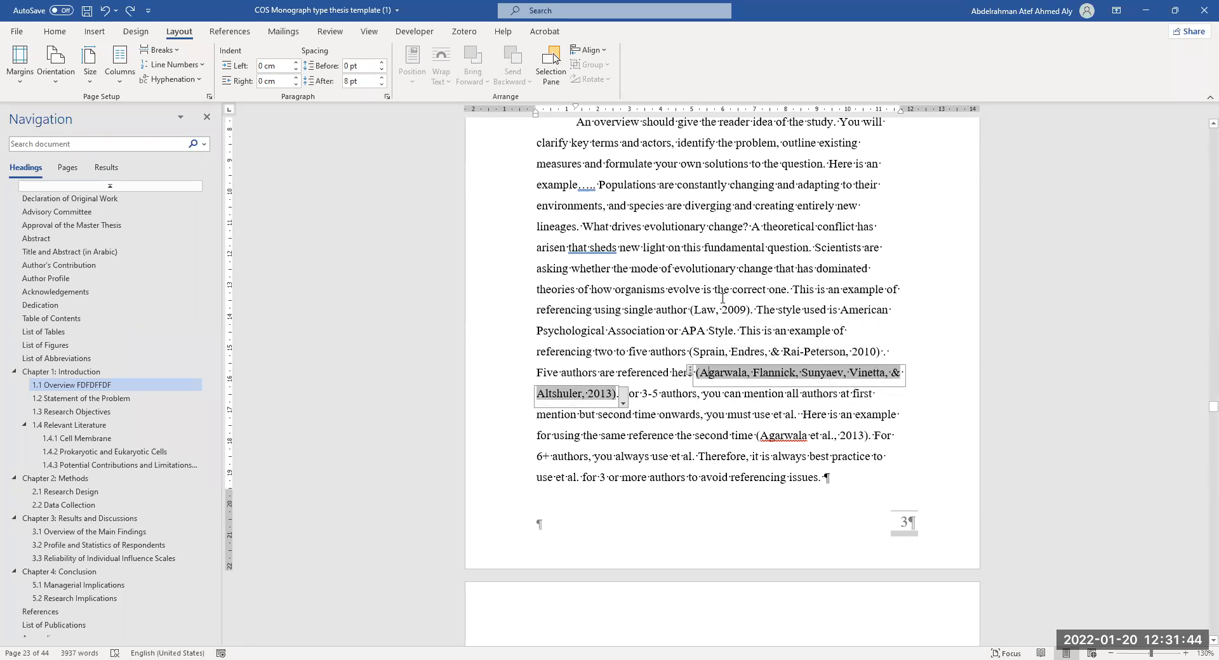
pyautogui.click(707, 310)
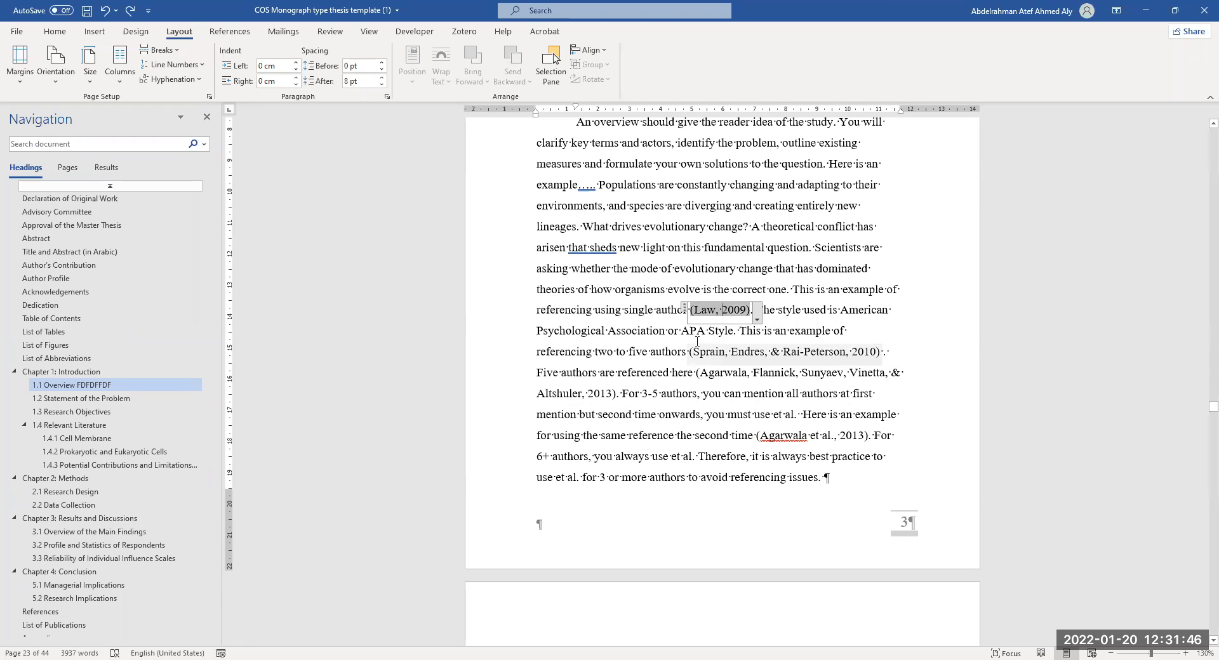
pyautogui.keyDown('ctrl'); pyautogui.scroll(2, 793, 386); pyautogui.keyUp('ctrl')
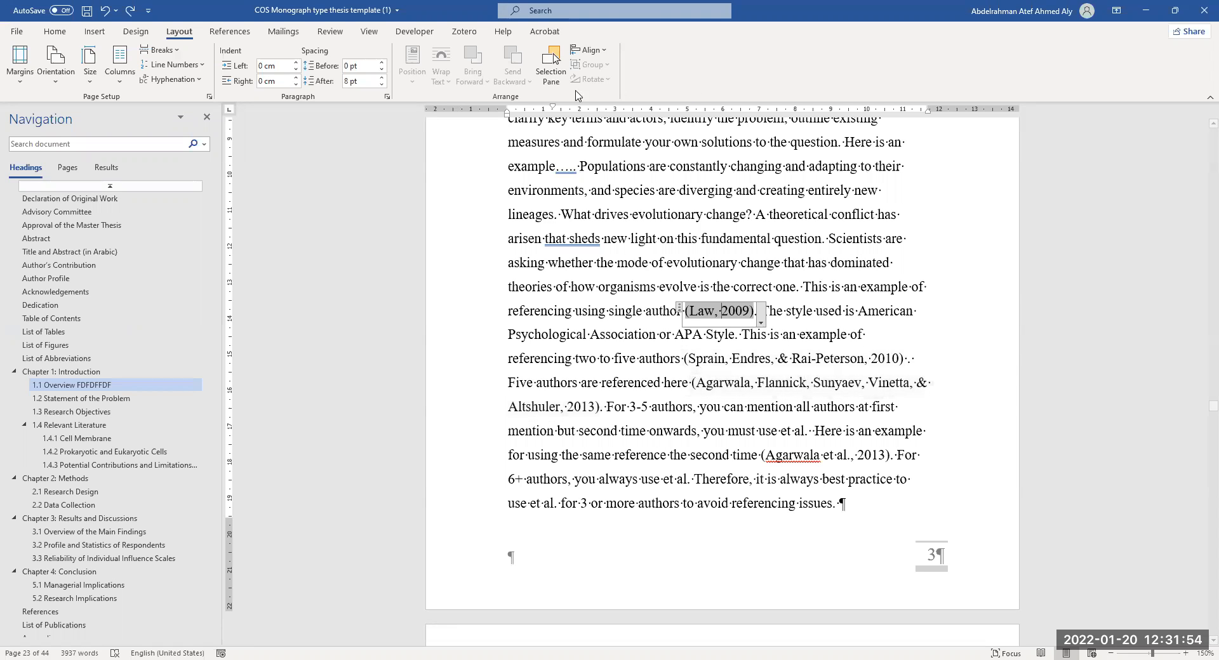
pyautogui.click(465, 31)
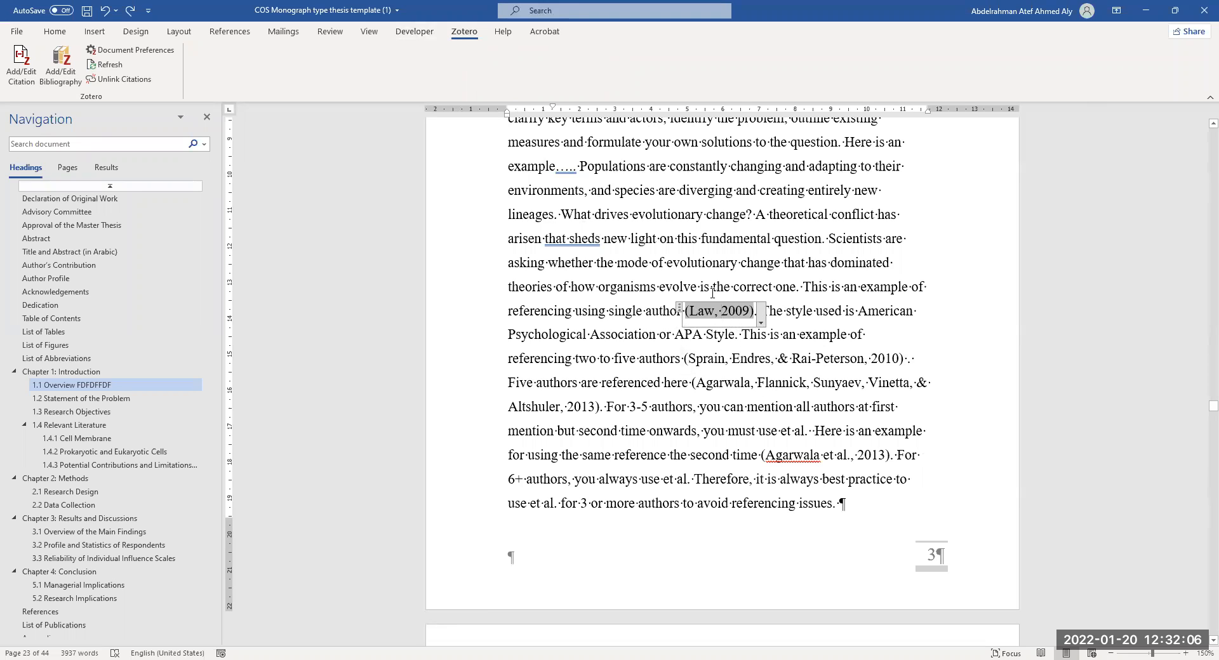
# Step: Search the document for the surname in the single-author 2009 citation and go to its matching entry in the References list
pyautogui.moveTo(691, 311); pyautogui.dragTo(703, 312)
pyautogui.hotkey('ctrl', 'f')
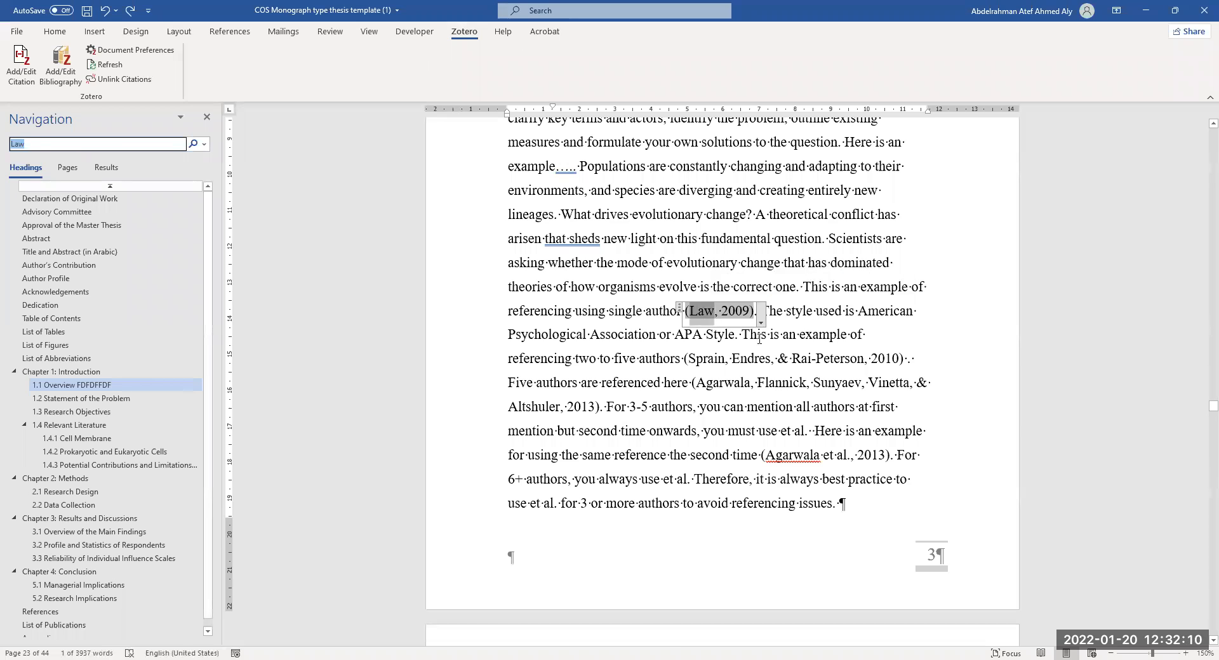
pyautogui.click(106, 181)
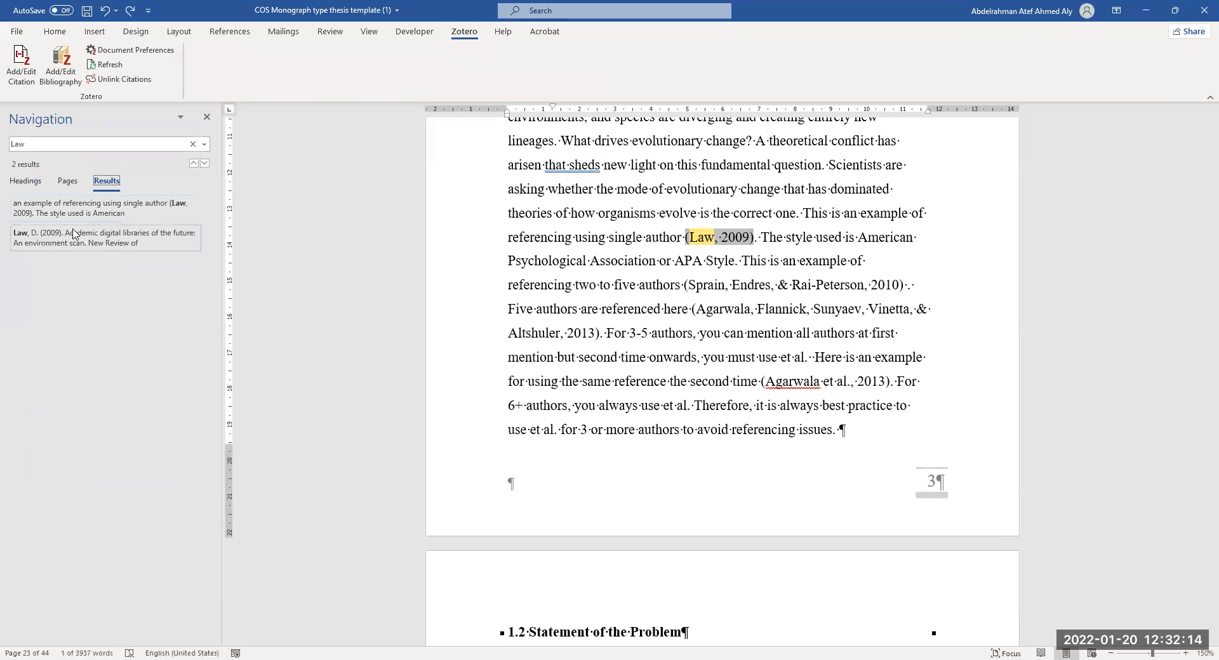
pyautogui.click(163, 212)
pyautogui.click(71, 233)
pyautogui.scroll(5, 597, 395)
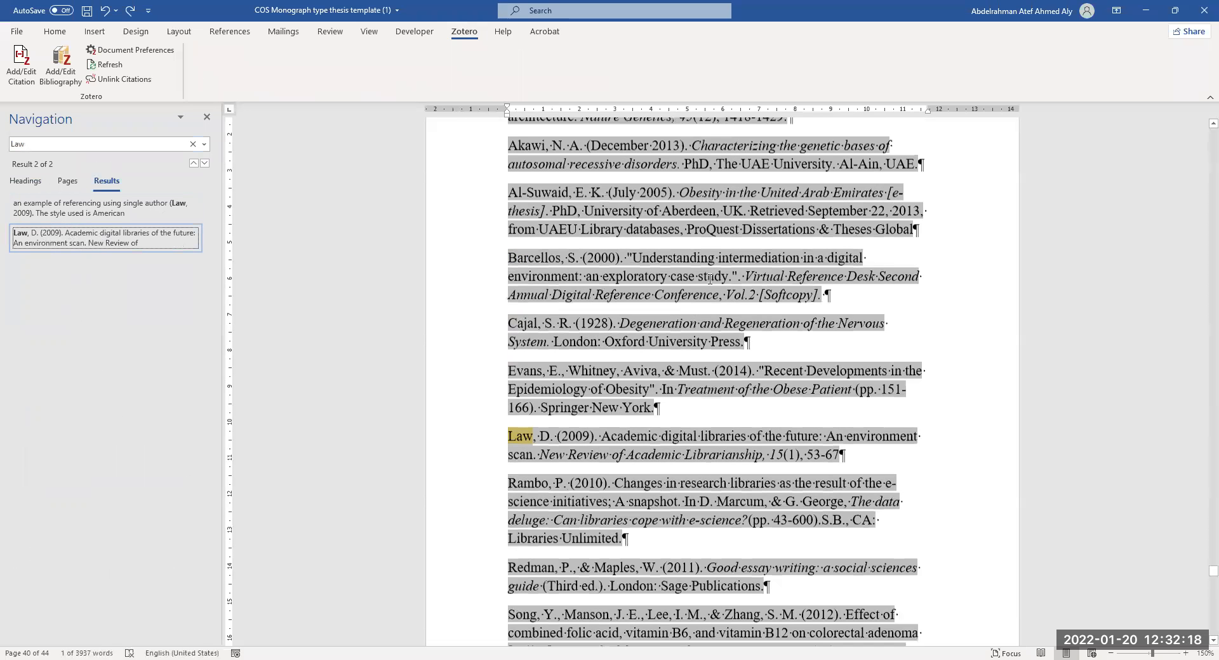
# Step: Return from the References list to the single-author 2009 citation in section 1.1
pyautogui.click(130, 214)
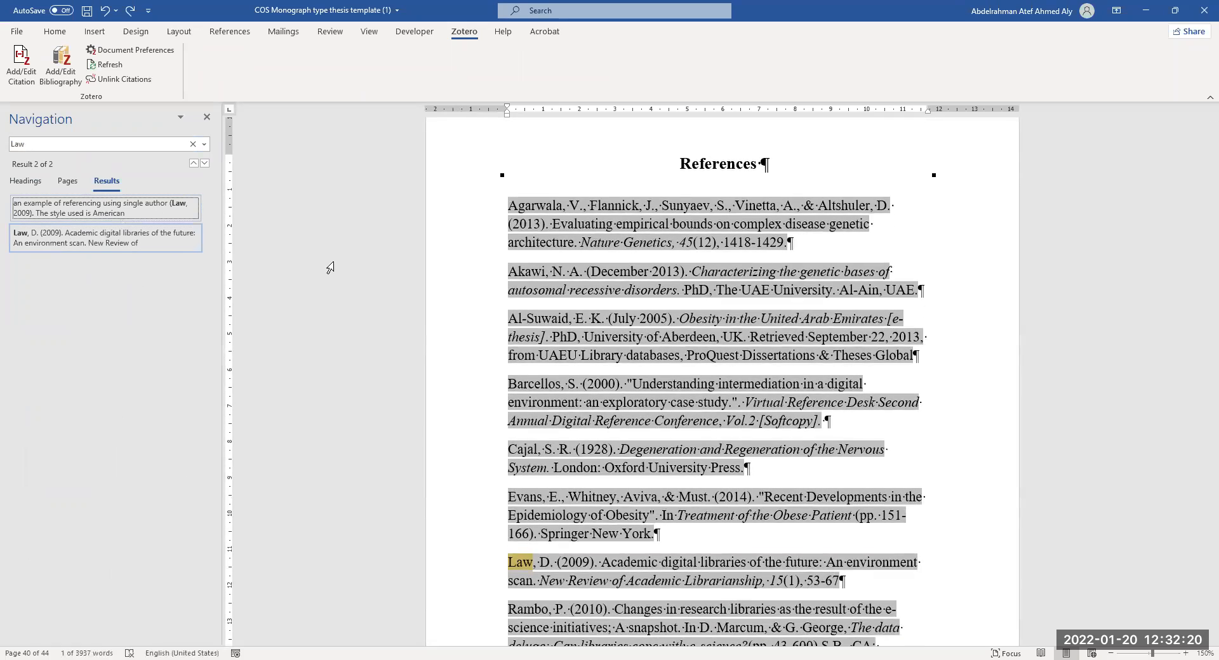
pyautogui.scroll(-1, 663, 295)
pyautogui.scroll(1, 740, 347)
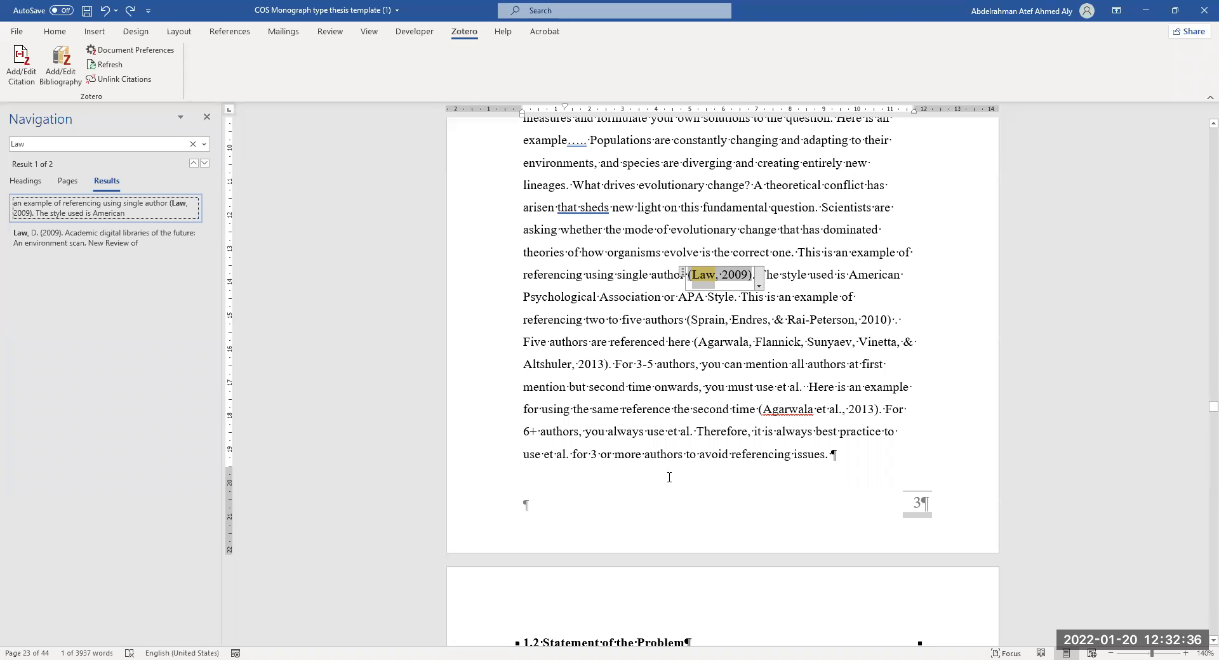
pyautogui.click(817, 546)
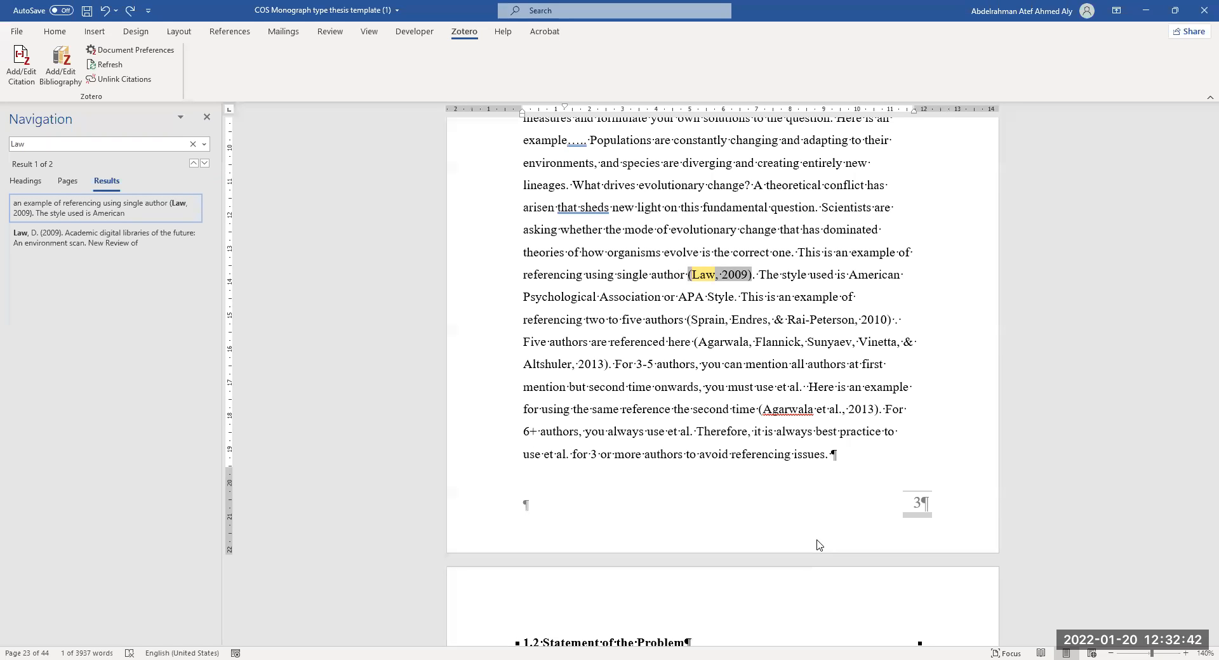
# Step: Replace the placeholder text after "Overview" in the section 1.1 heading with "SJKHDJSHDJHSDJ"
pyautogui.scroll(4, 648, 438)
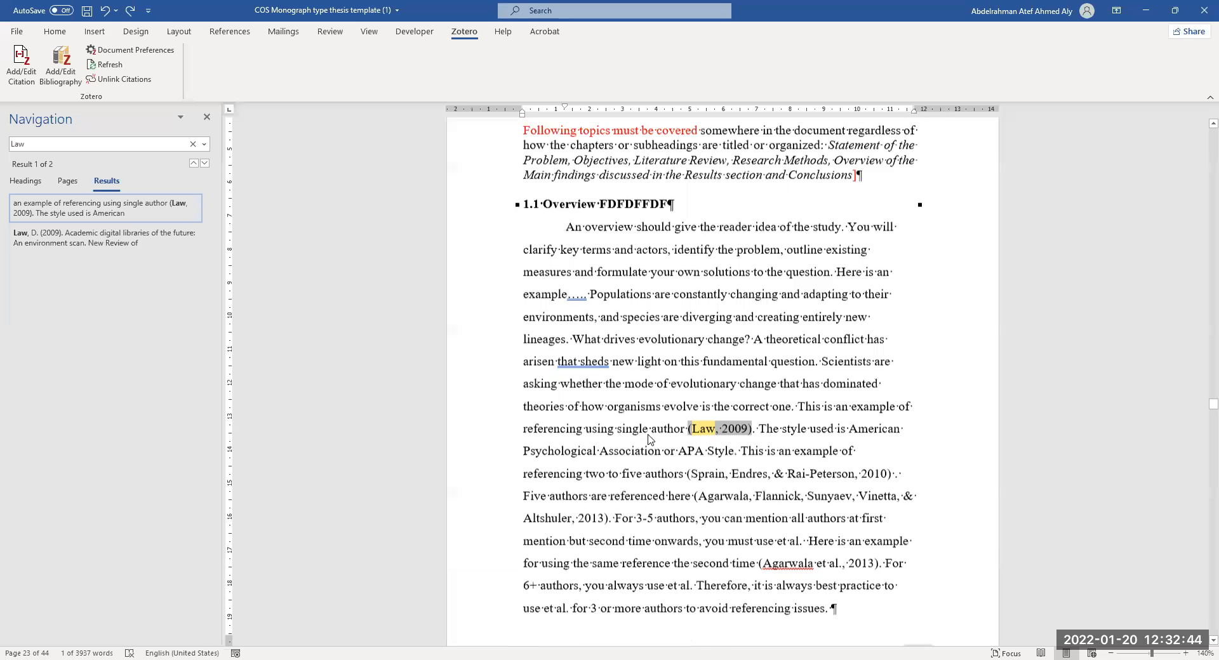
pyautogui.moveTo(672, 303); pyautogui.dragTo(600, 309)
pyautogui.write('SJKHDJSHDJHSDJ')
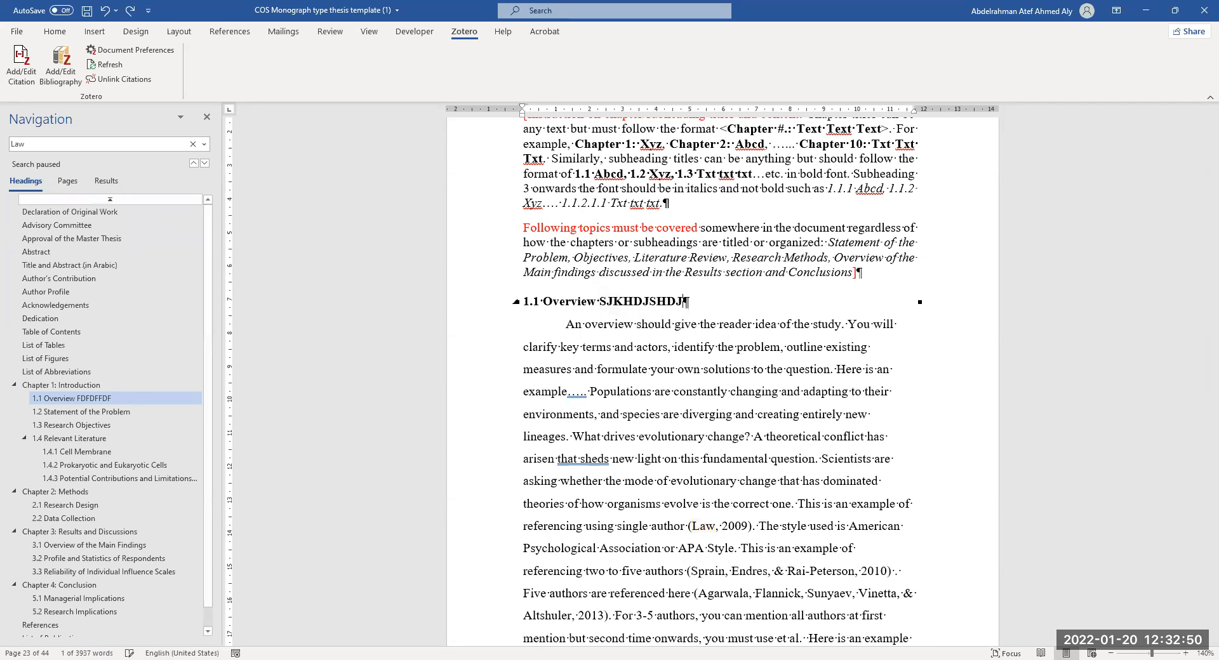
# Step: Go to the Table of Contents and update the entire table, including its headings and page numbers
pyautogui.click(50, 331)
pyautogui.scroll(-3, 608, 351)
pyautogui.click(613, 335)
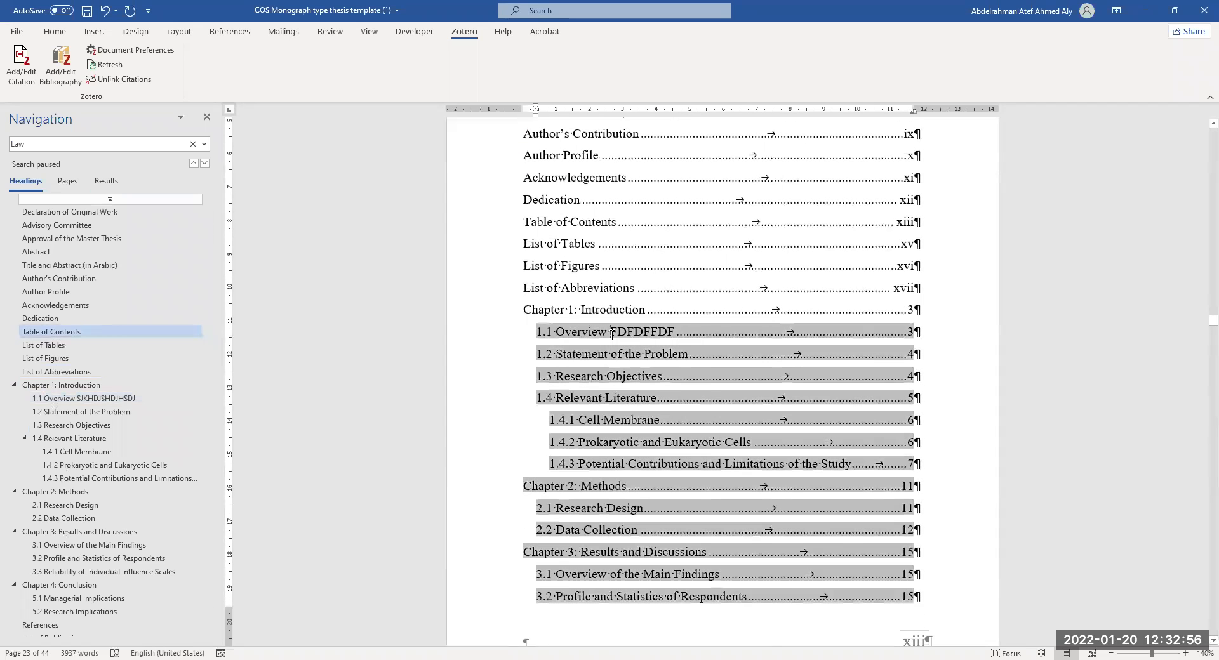
pyautogui.rightClick(612, 335)
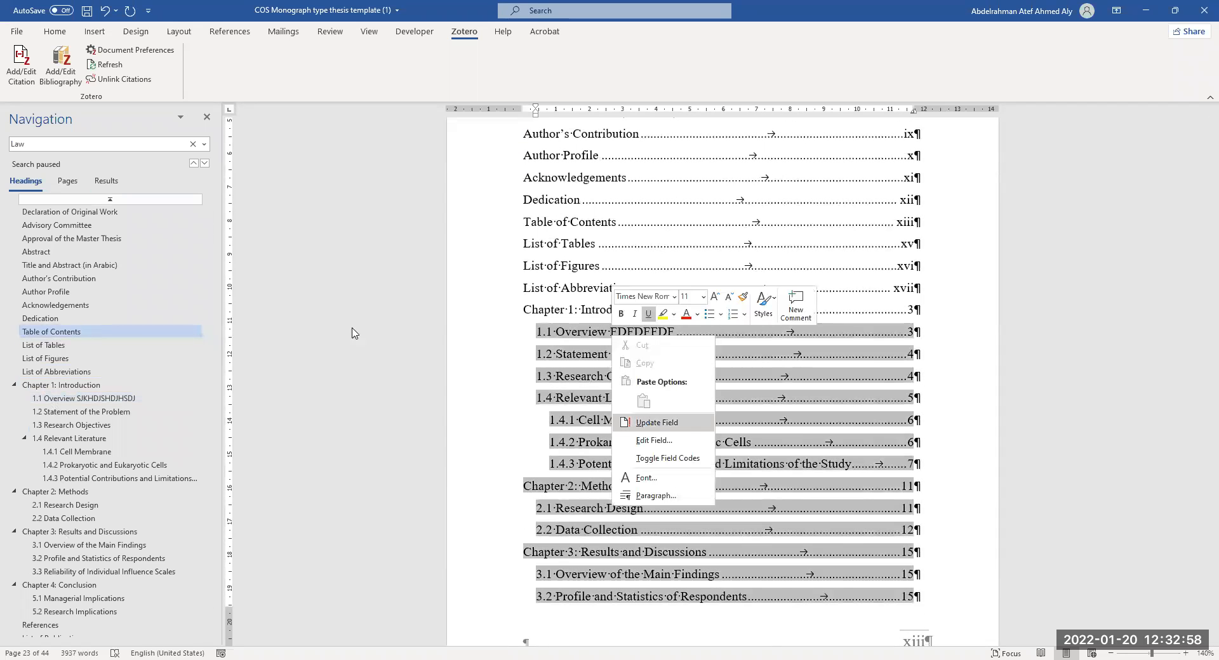
pyautogui.click(655, 422)
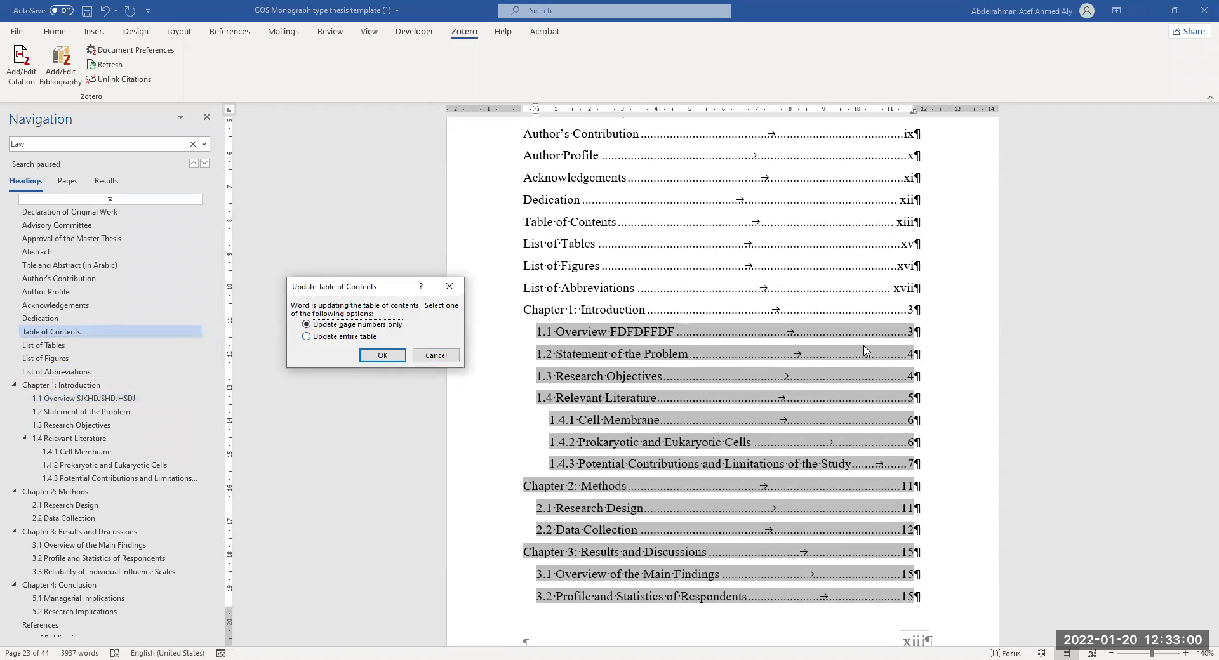
pyautogui.click(329, 338)
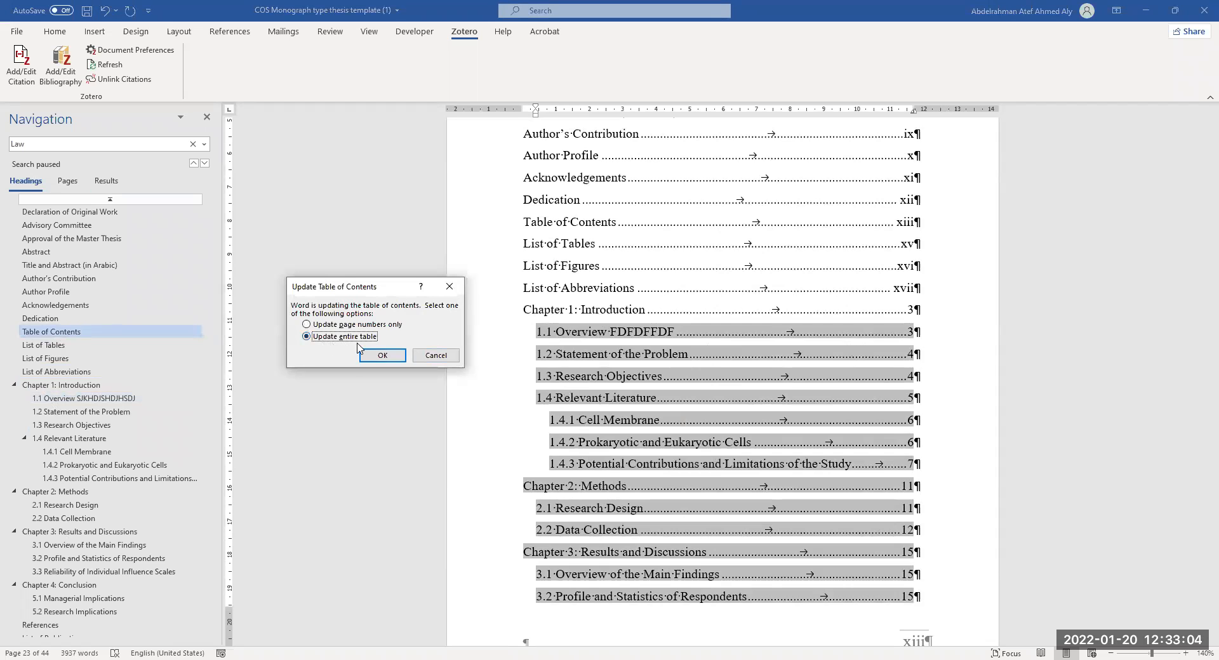
pyautogui.click(383, 355)
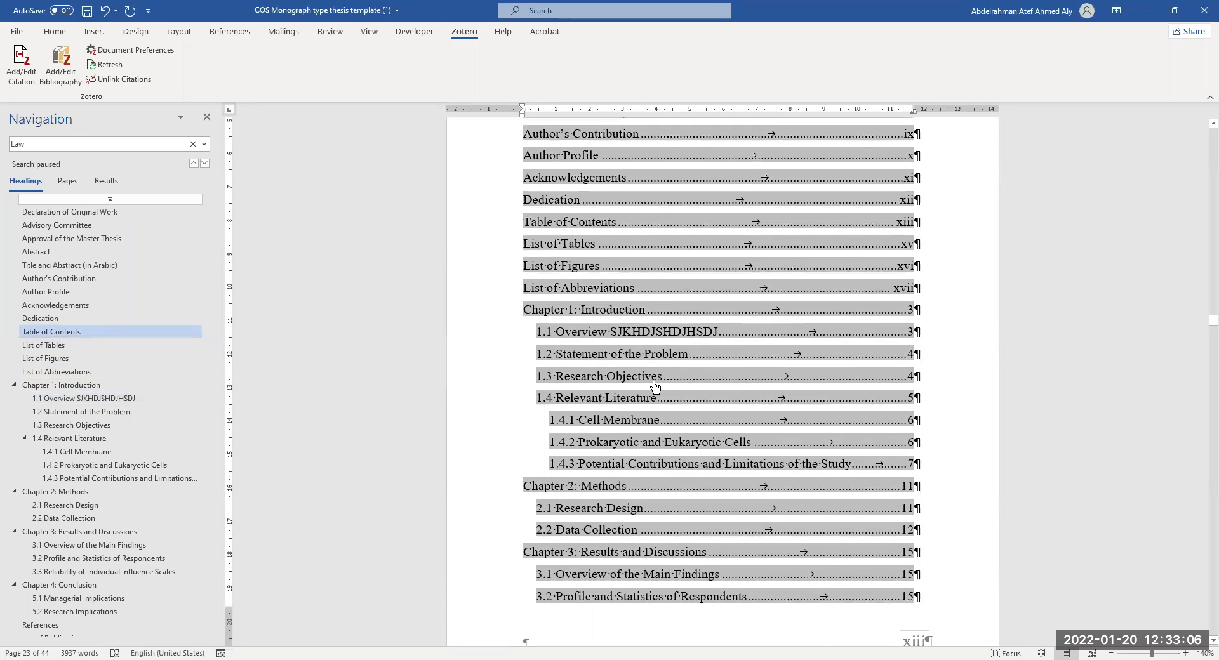
# Step: Examine the updated 1.1 Overview entry in the table of contents and follow its link to the section 1.1 heading
pyautogui.scroll(5, 645, 356)
pyautogui.scroll(-1, 591, 390)
pyautogui.scroll(-2, 591, 390)
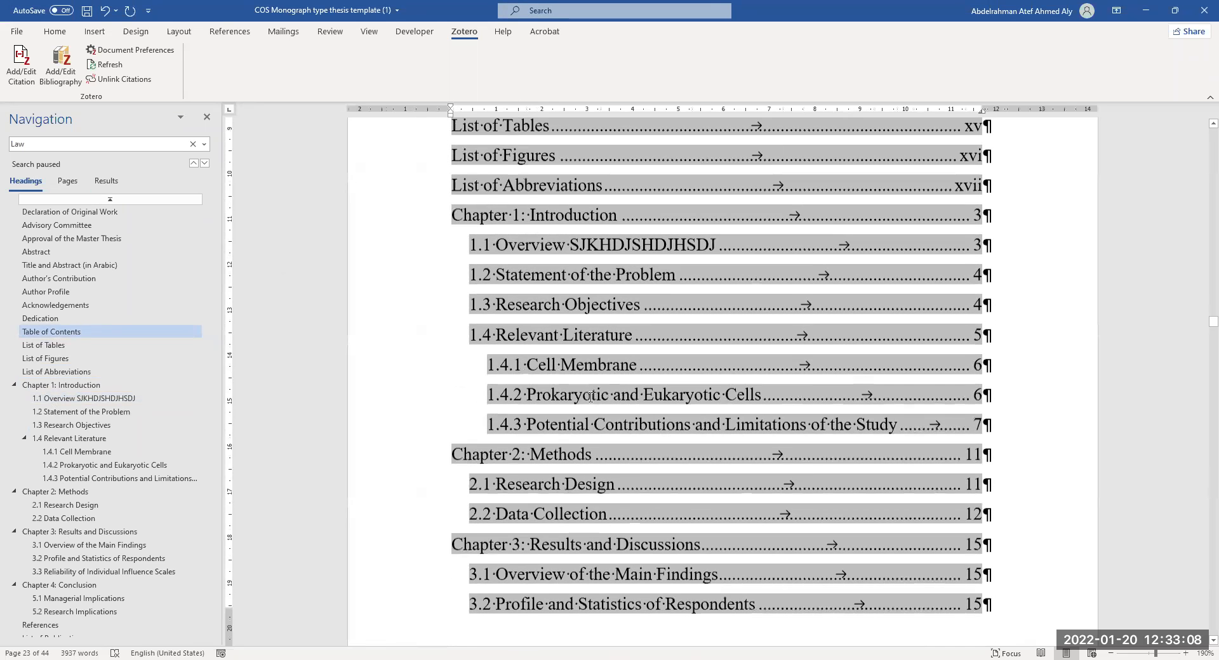
pyautogui.scroll(1, 571, 304)
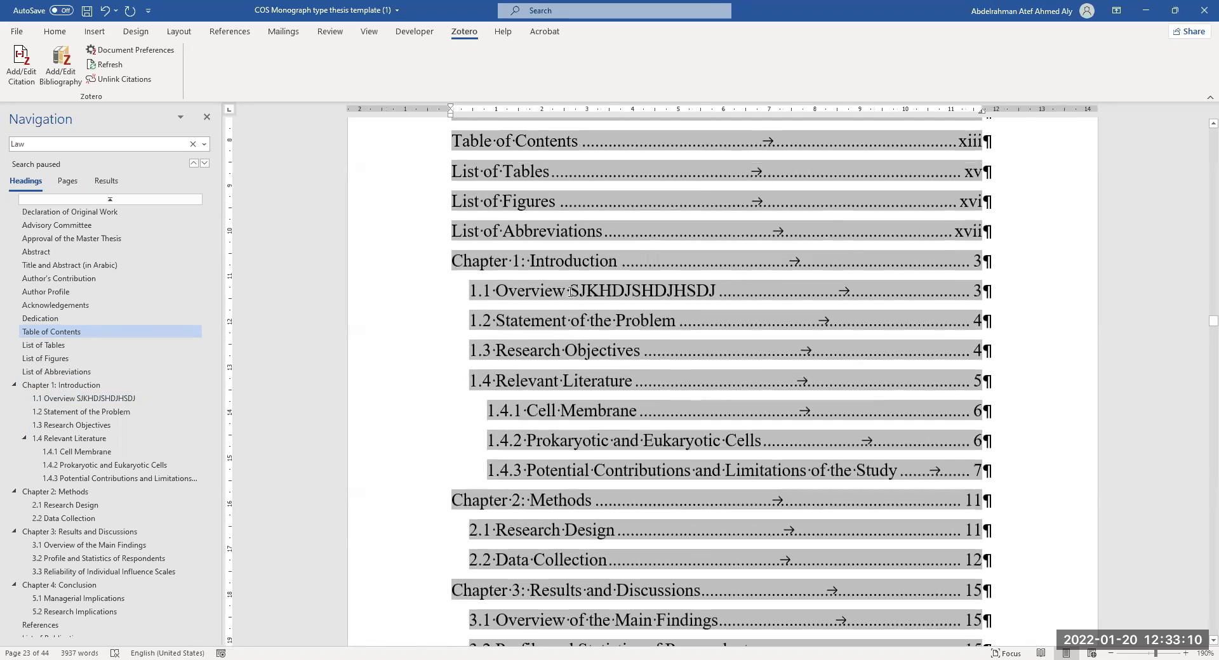
pyautogui.keyDown('ctrl'); pyautogui.click(603, 293); pyautogui.keyUp('ctrl')
pyautogui.scroll(-5, 602, 339)
pyautogui.click(602, 343)
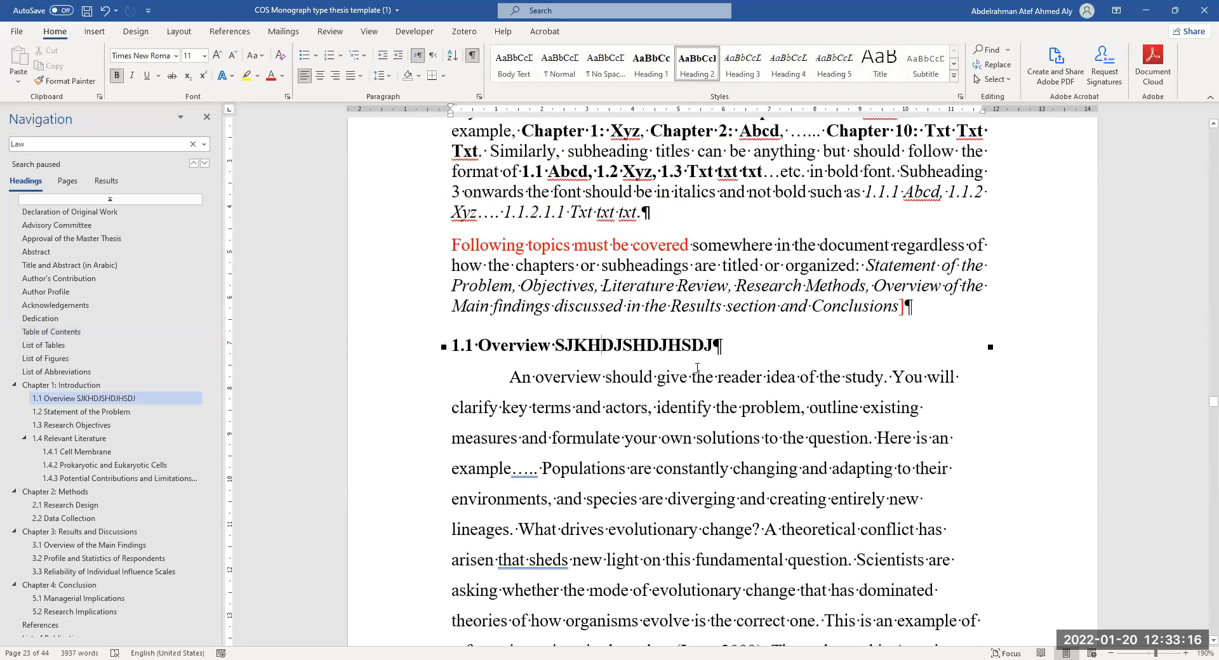
# Step: Examine the section 1.1 heading text and the opening lines of its body paragraph, highlighting each temporarily
pyautogui.scroll(-2, 698, 368)
pyautogui.scroll(1, 692, 293)
pyautogui.moveTo(619, 297); pyautogui.dragTo(493, 293)
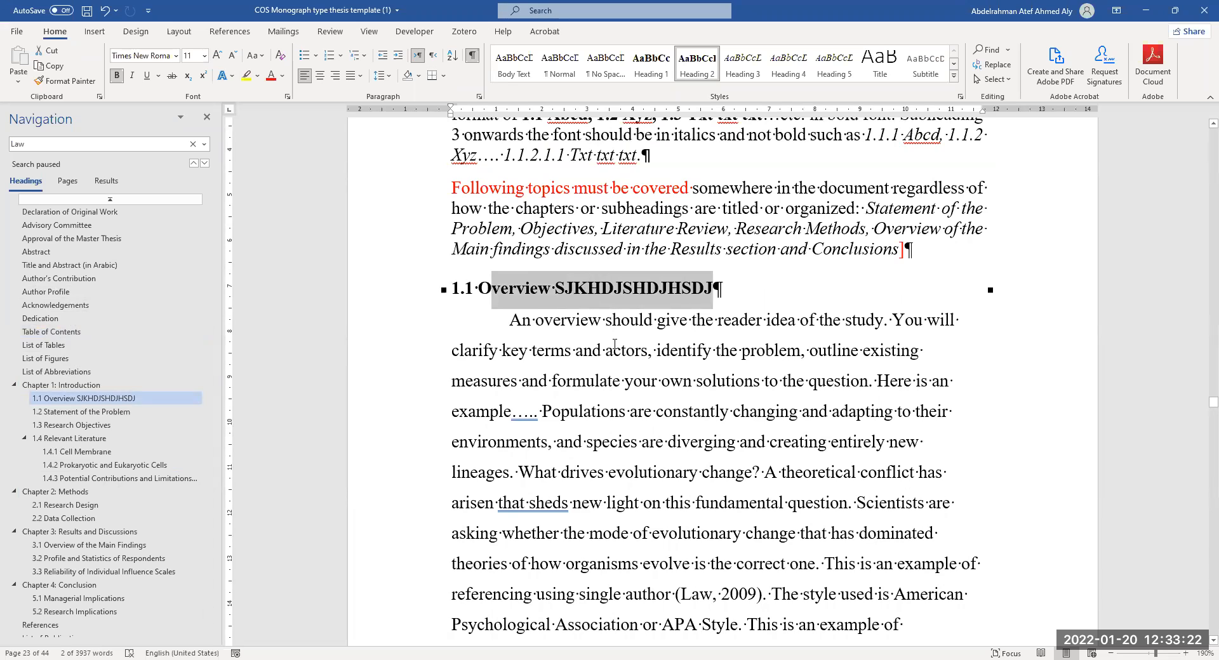
pyautogui.click(598, 306)
pyautogui.scroll(-3, 635, 301)
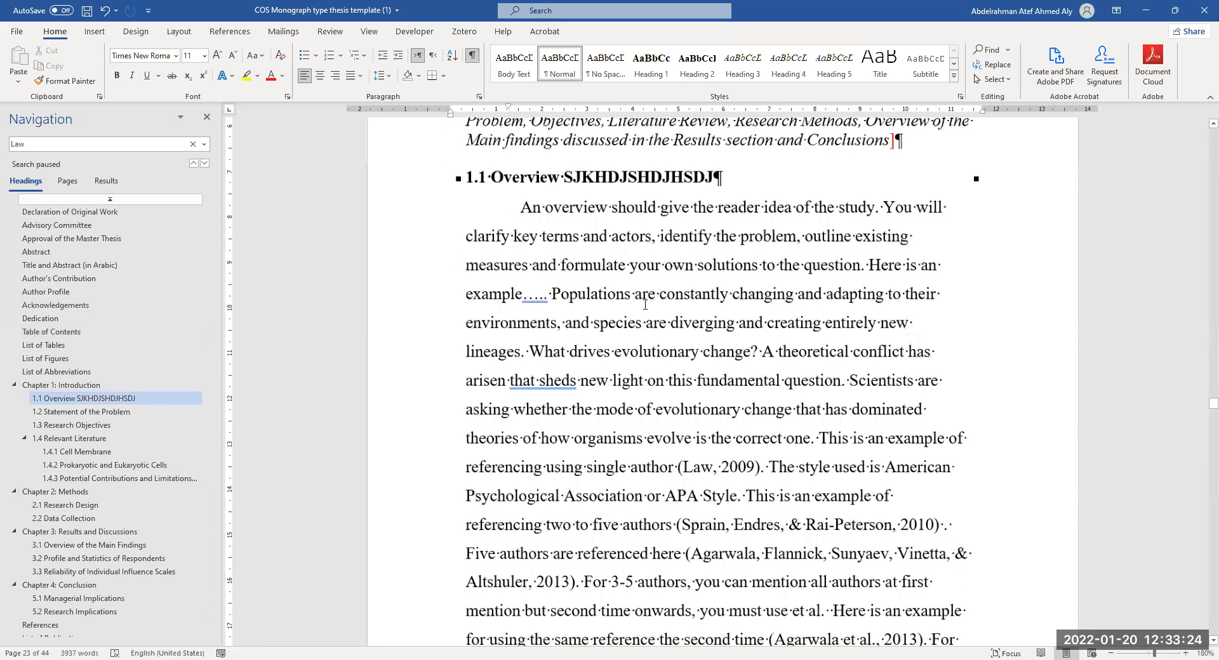
pyautogui.scroll(1, 654, 299)
pyautogui.moveTo(523, 260); pyautogui.dragTo(696, 362)
pyautogui.click(677, 405)
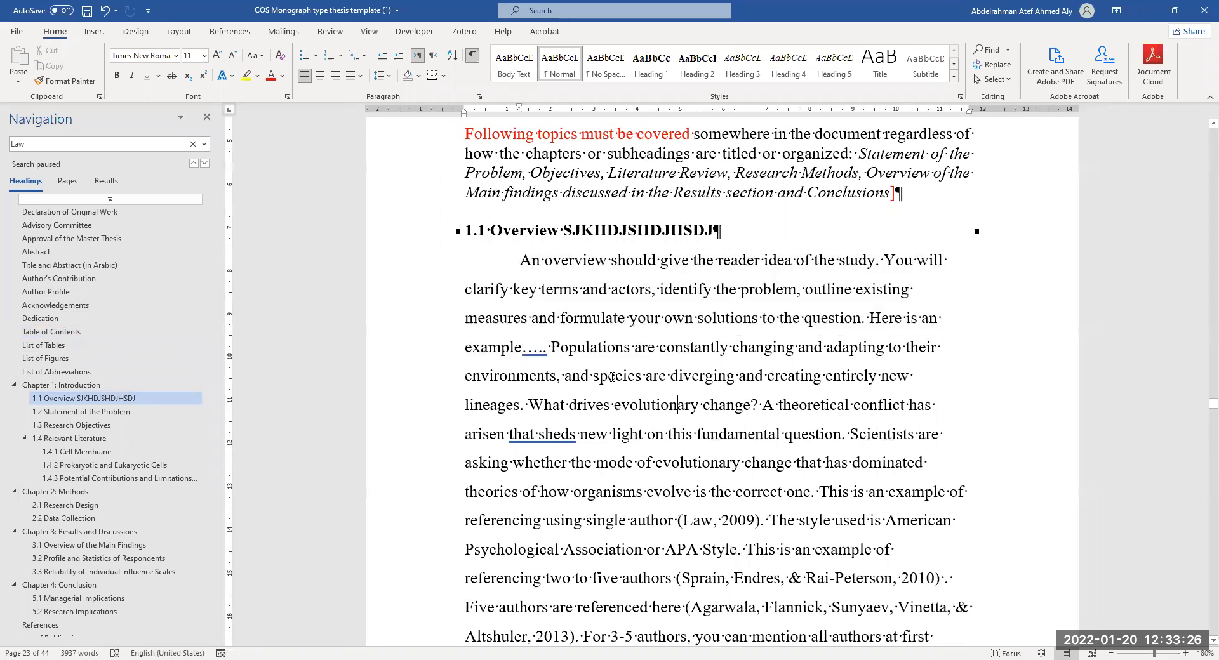
pyautogui.moveTo(518, 262); pyautogui.dragTo(646, 376)
pyautogui.click(645, 376)
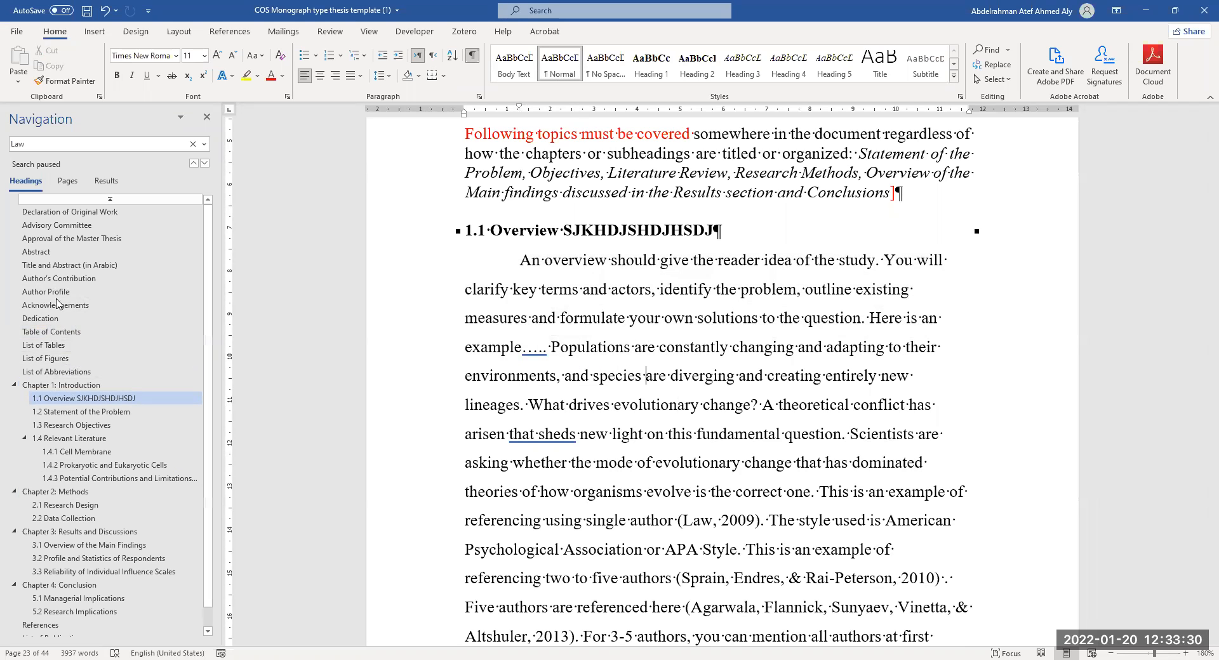
# Step: Check which heading styles are applied to the section 1.1 heading and the "Chapter 1: Introduction" title
pyautogui.click(682, 230)
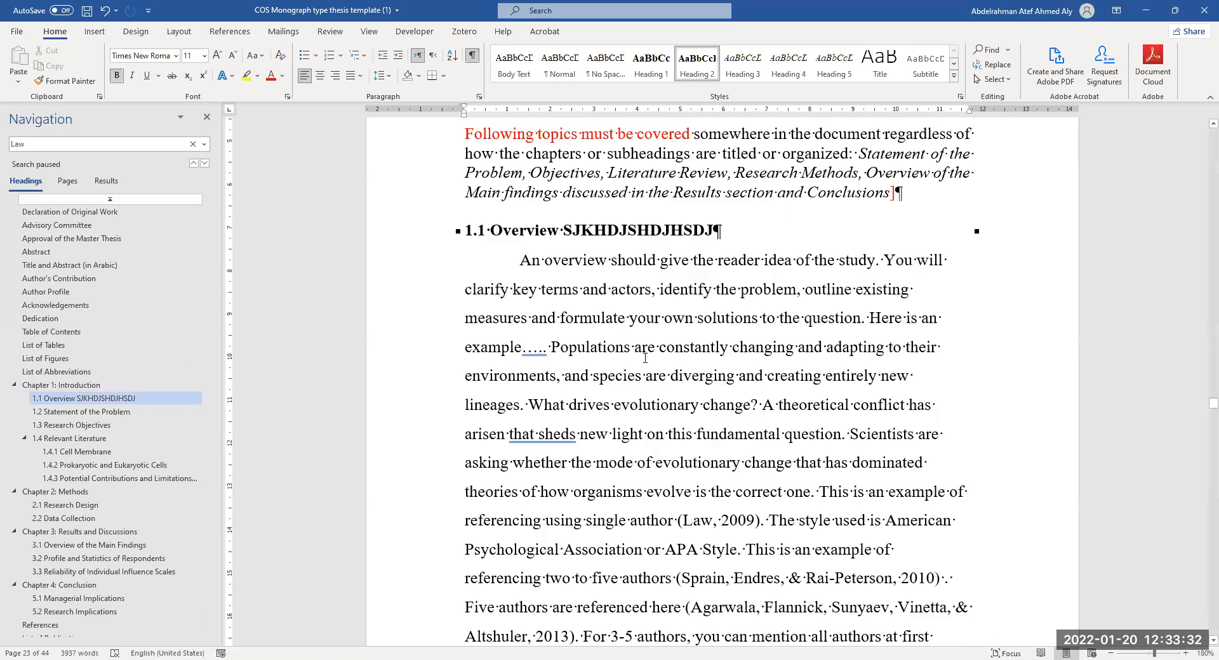
pyautogui.scroll(3, 728, 270)
pyautogui.scroll(1, 728, 270)
pyautogui.click(735, 202)
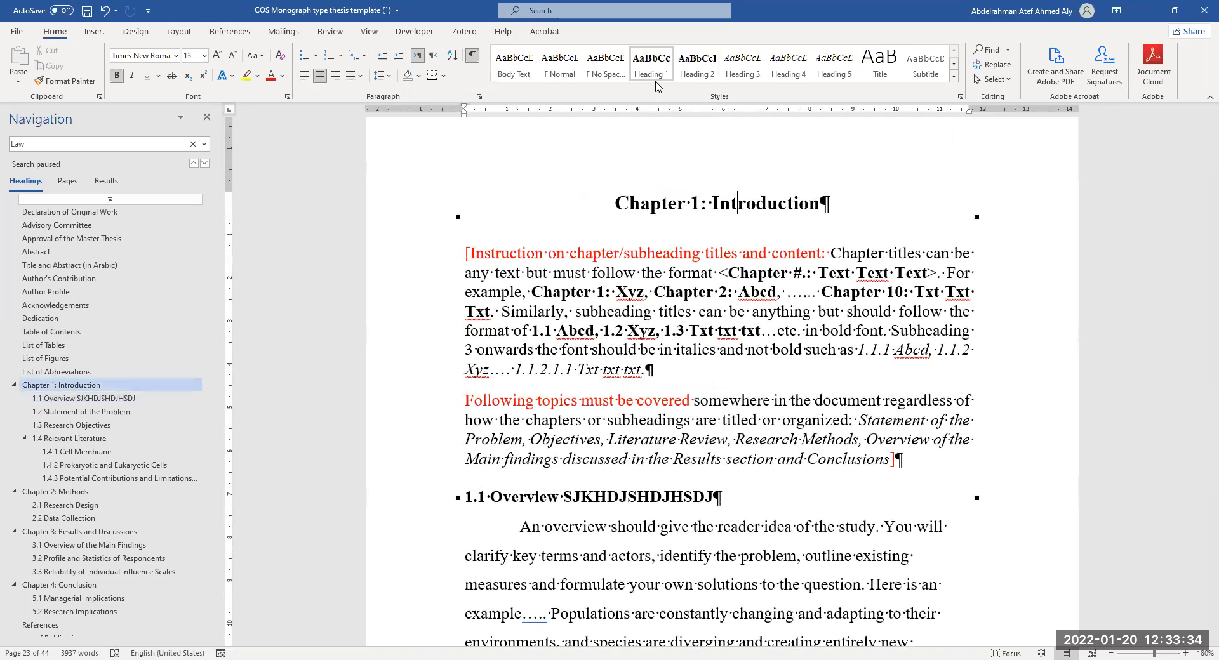
# Step: Look through sections 1.2 Statement of the Problem and 1.3 Research Objectives, continuing to 1.4 Relevant Literature
pyautogui.scroll(-15, 593, 311)
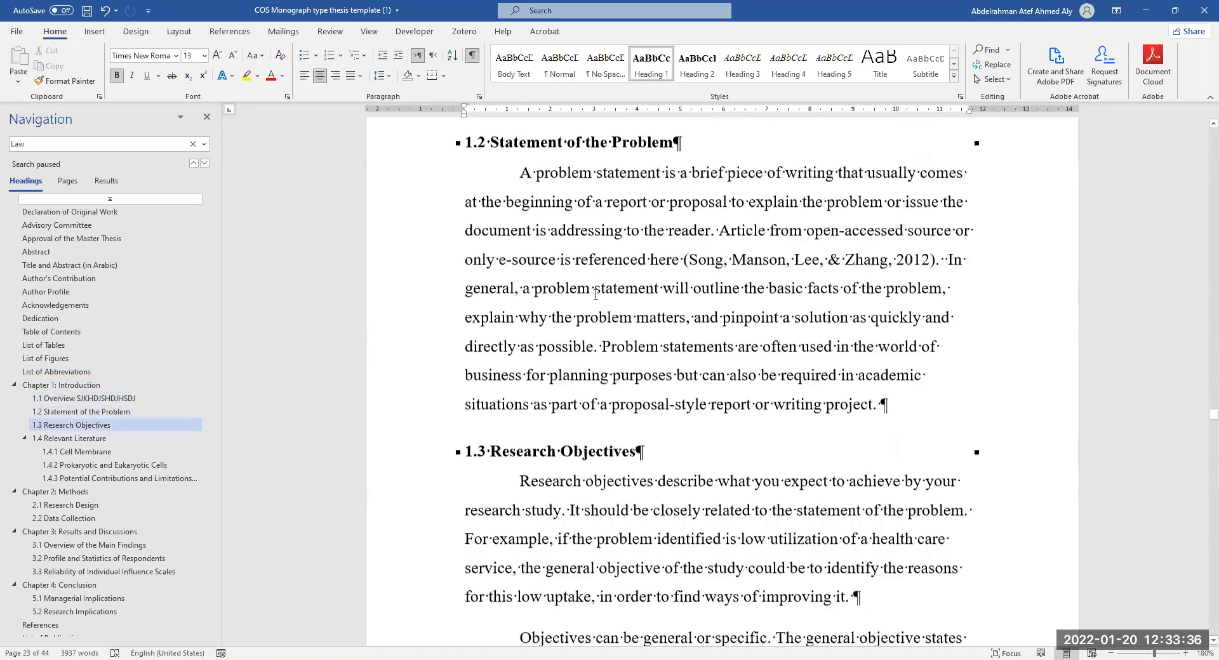
pyautogui.scroll(-15, 593, 311)
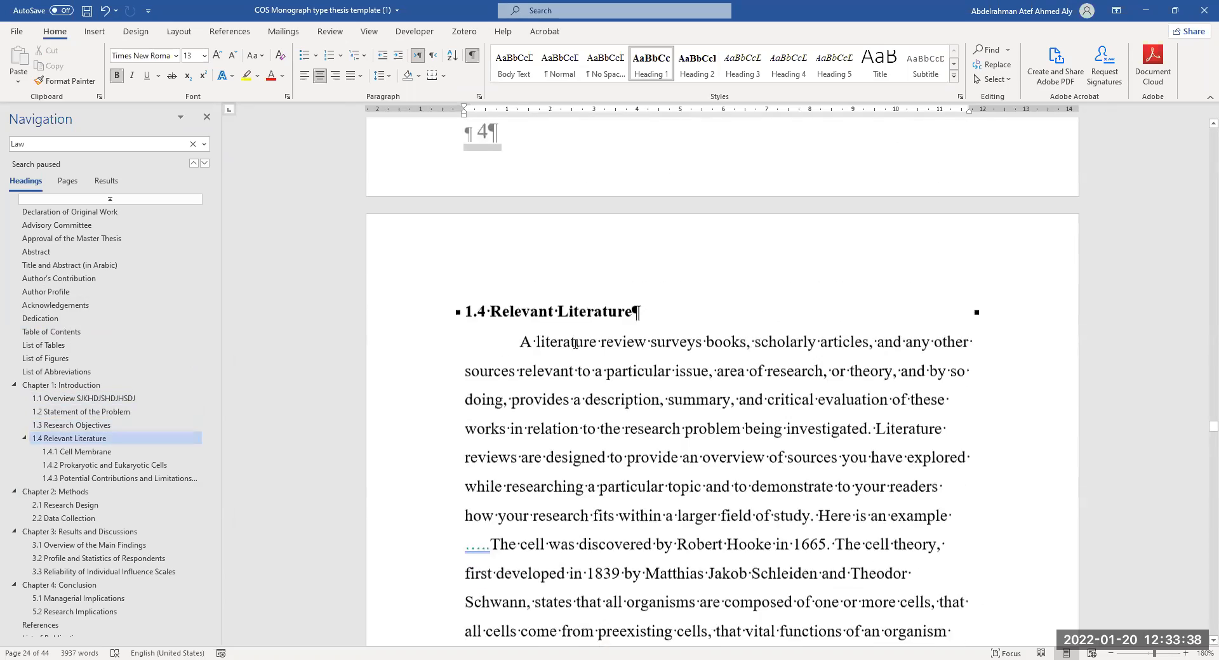
# Step: Append the text "FDJLSHFJHDFJ" to the 1.4.1 Cell Membrane heading
pyautogui.scroll(-12, 574, 348)
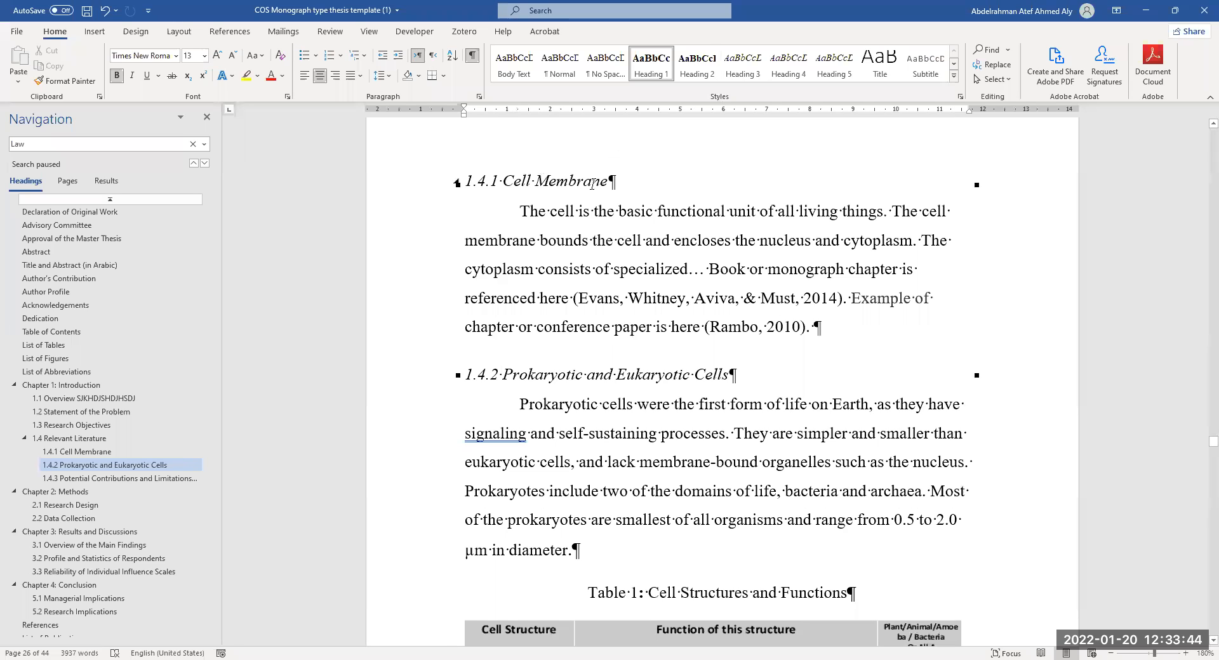
pyautogui.click(624, 184)
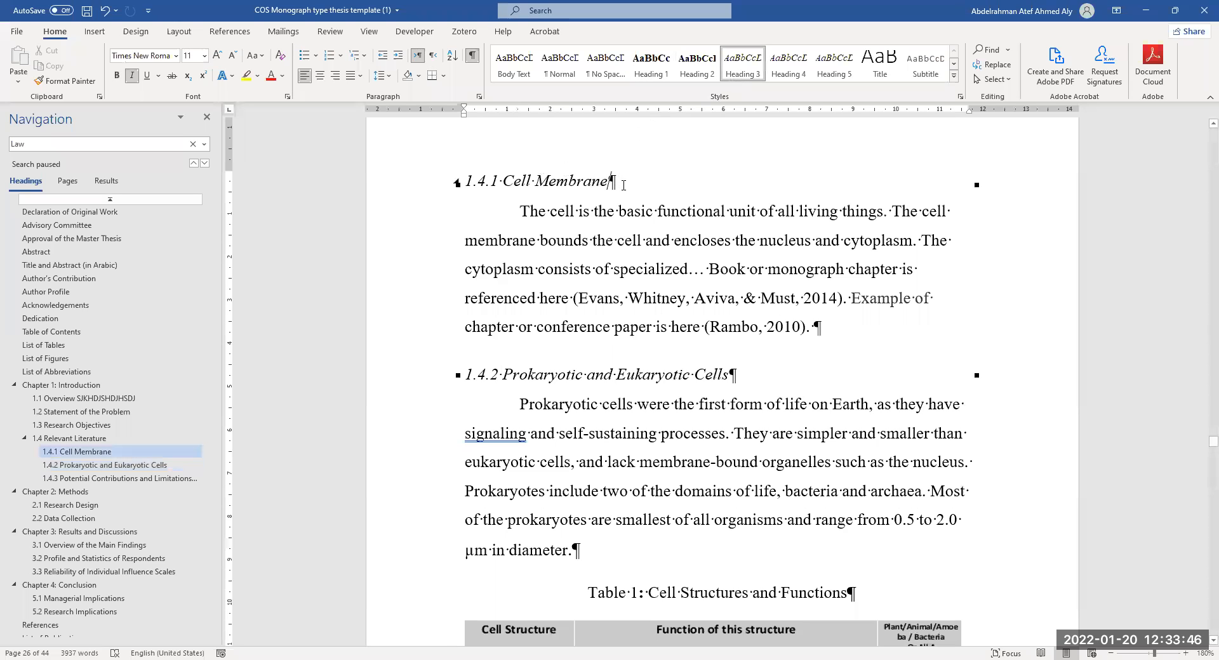
pyautogui.write('FDJLSHFJHDFJ')
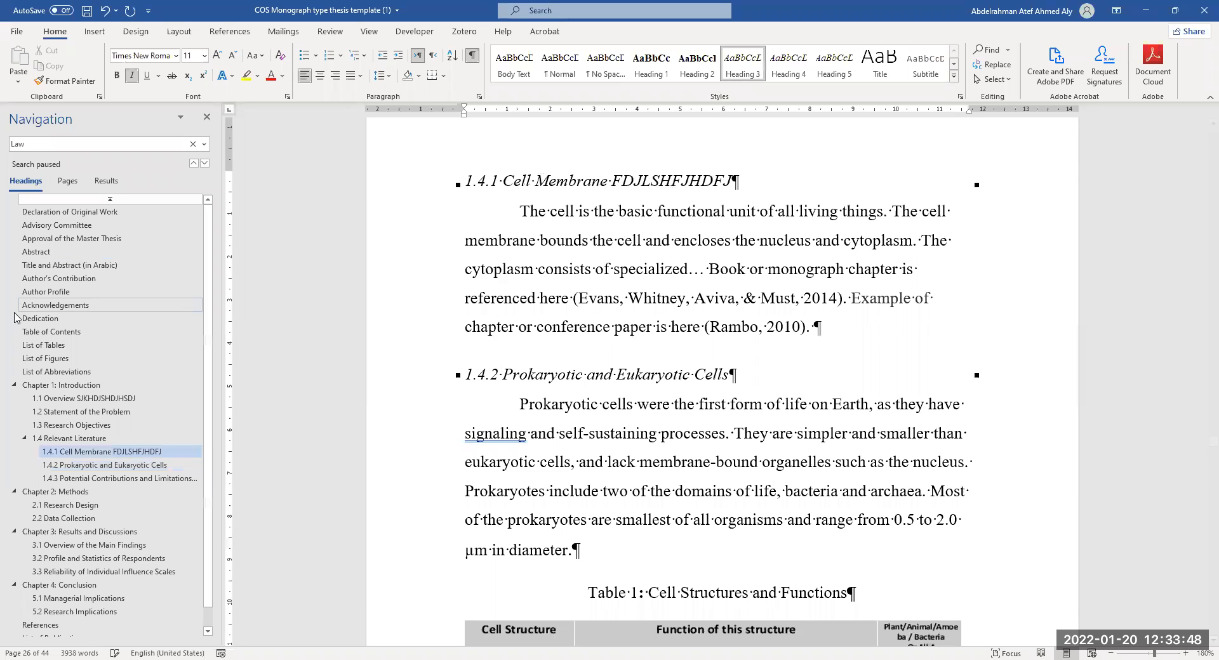
# Step: Update the table of contents to include the edited 1.4.1 heading and check its entry
pyautogui.click(75, 332)
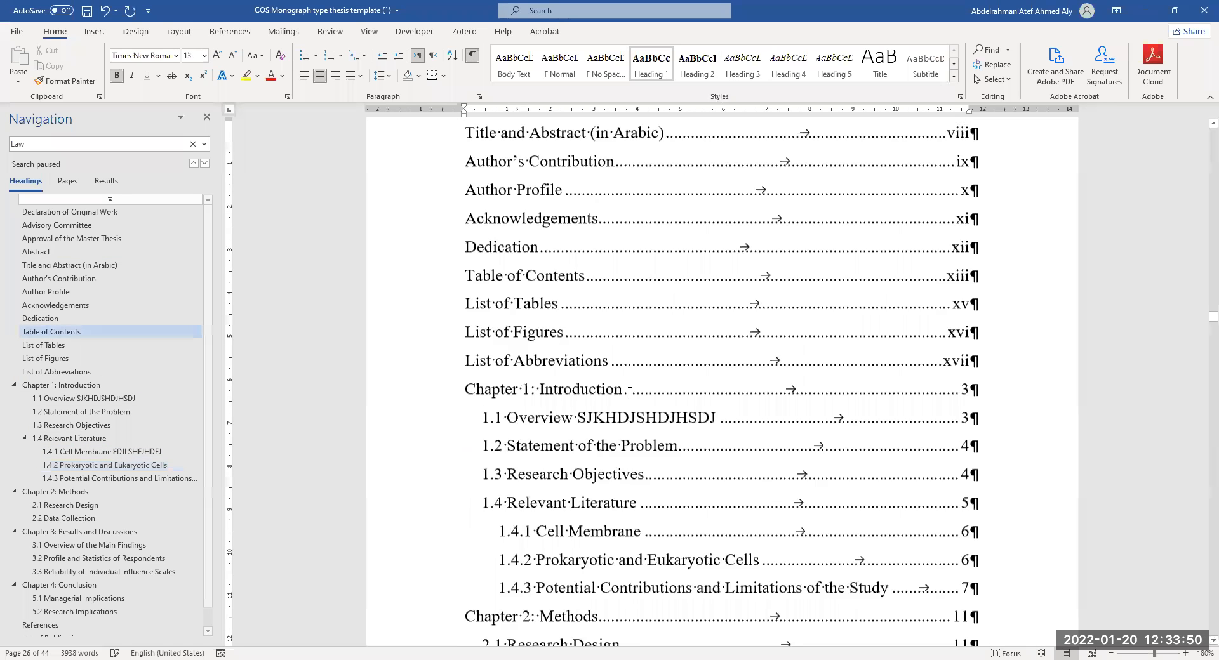
pyautogui.scroll(-1, 581, 374)
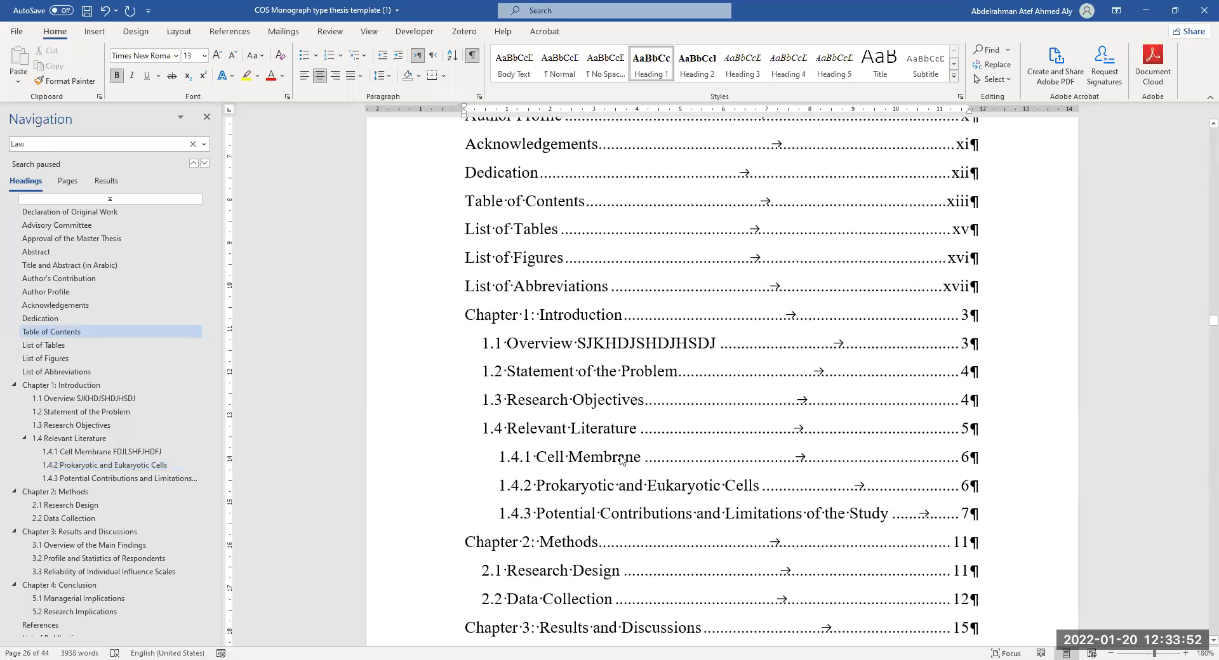
pyautogui.press('F9')
pyautogui.press('Return')
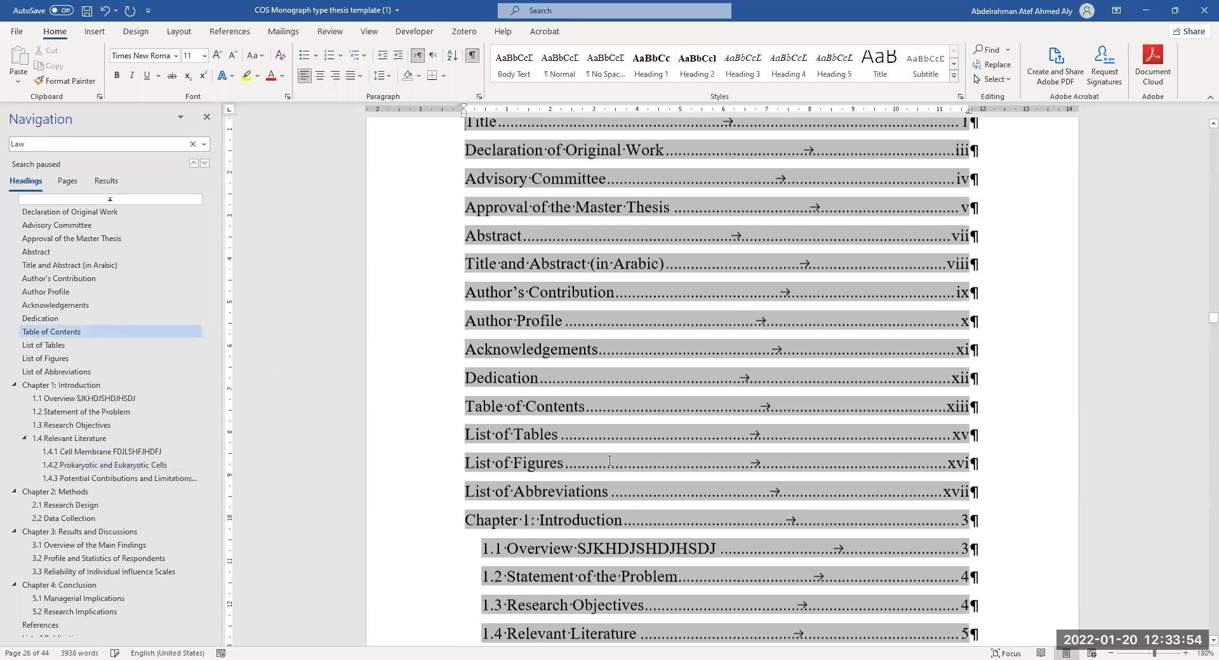
pyautogui.scroll(-6, 636, 427)
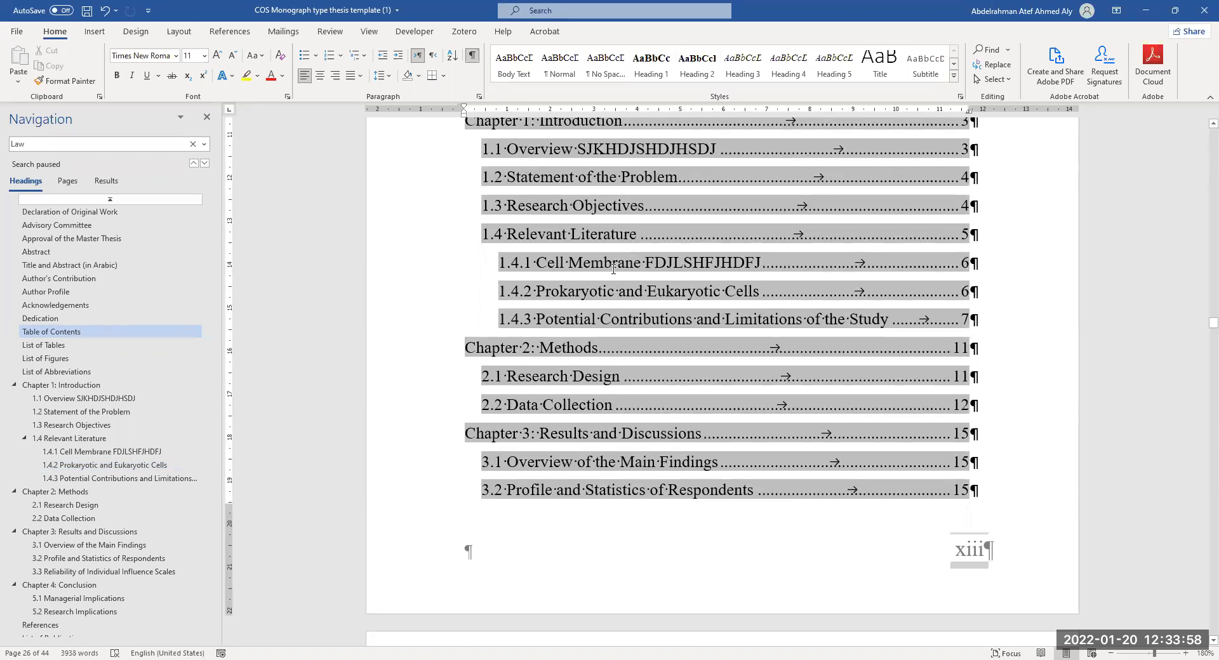
# Step: Follow the 1.4.1 contents entry to its section and review the text back to the citation guidance at the end of section 1.1
pyautogui.keyDown('ctrl'); pyautogui.click(608, 267); pyautogui.keyUp('ctrl')
pyautogui.scroll(9, 631, 325)
pyautogui.scroll(10, 631, 324)
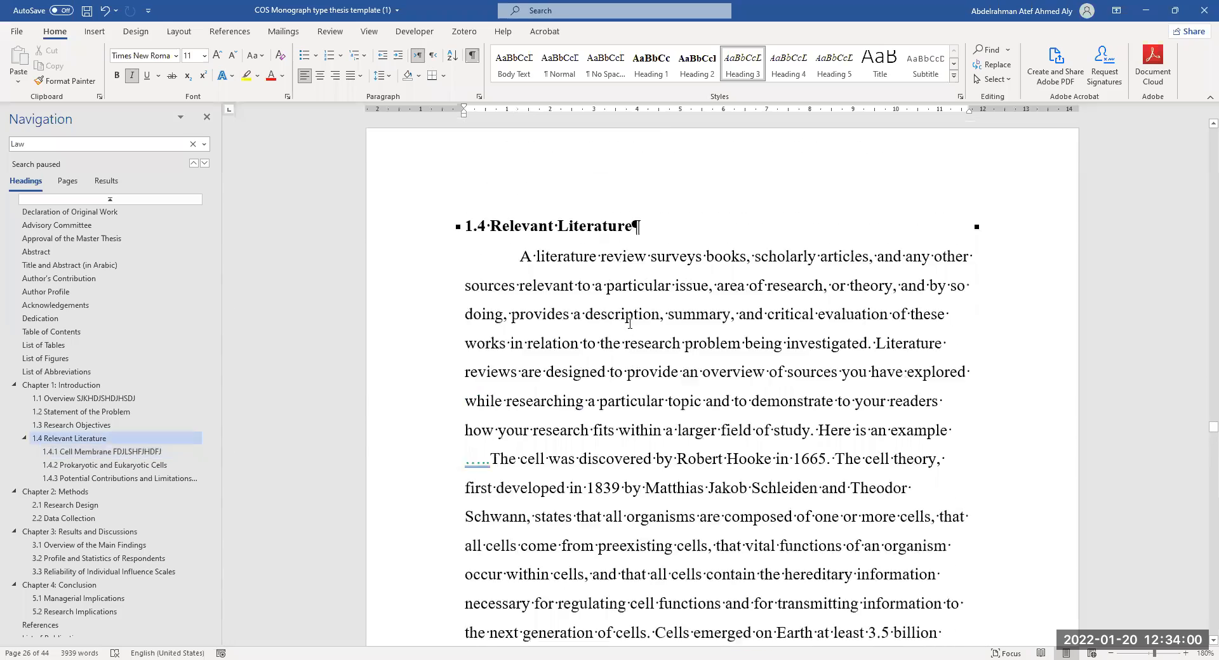
pyautogui.scroll(-1, 635, 325)
pyautogui.scroll(3, 645, 325)
pyautogui.scroll(1, 645, 325)
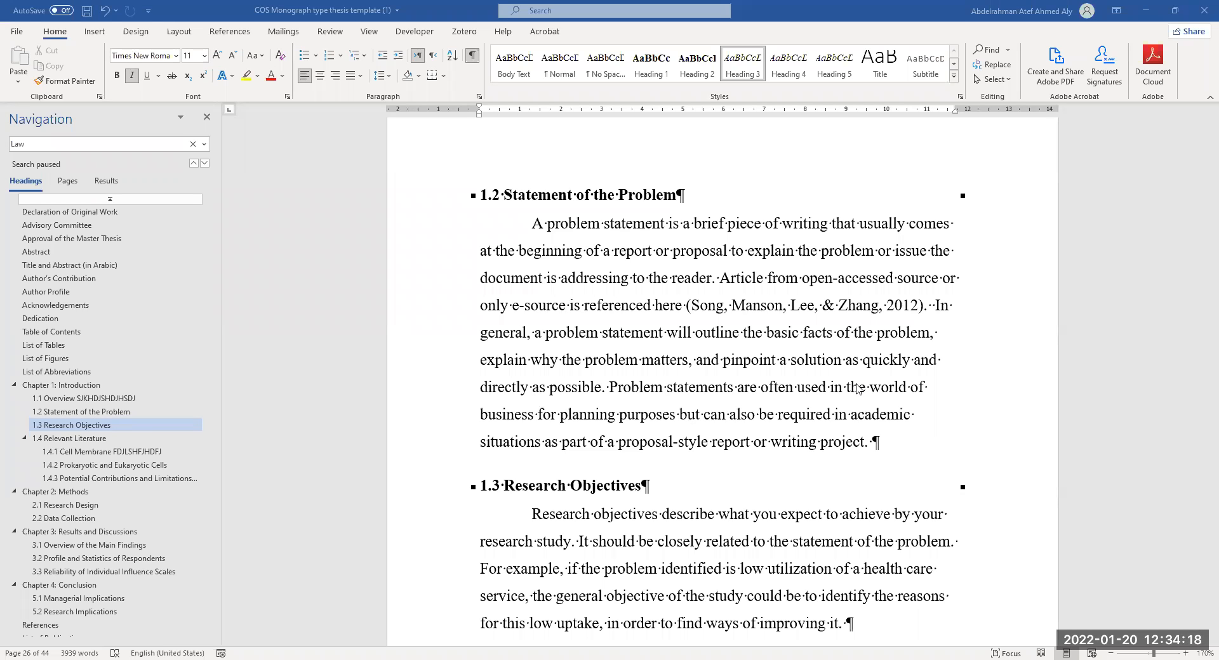
pyautogui.scroll(1, 691, 431)
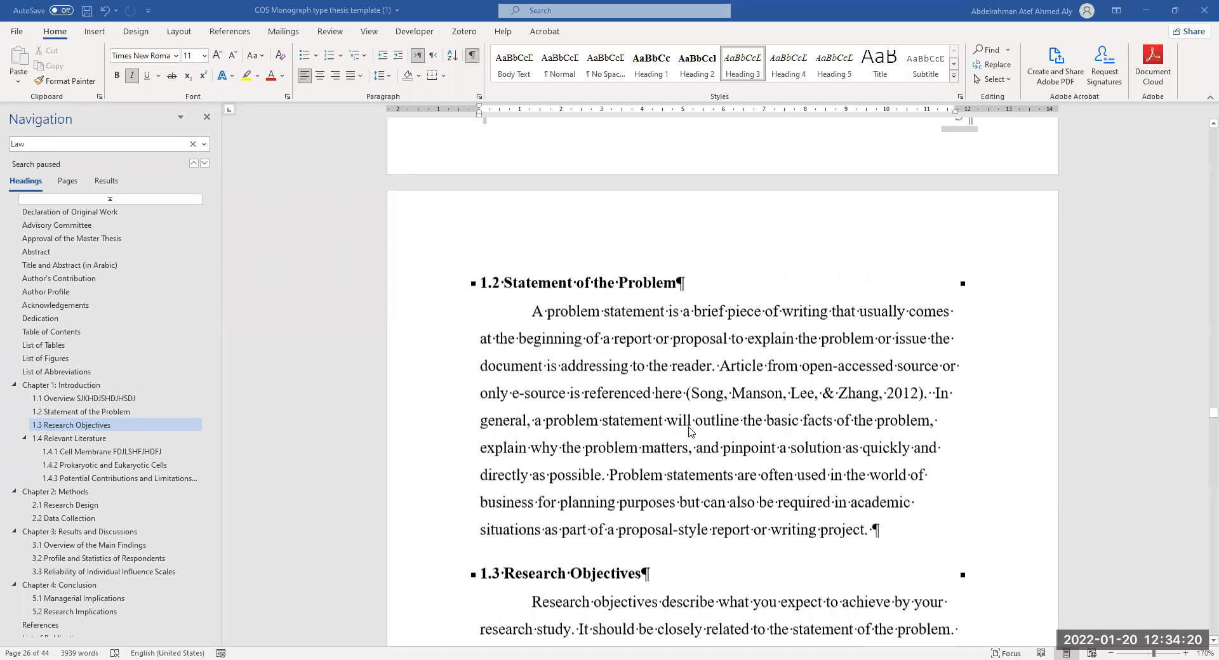
pyautogui.scroll(1, 690, 432)
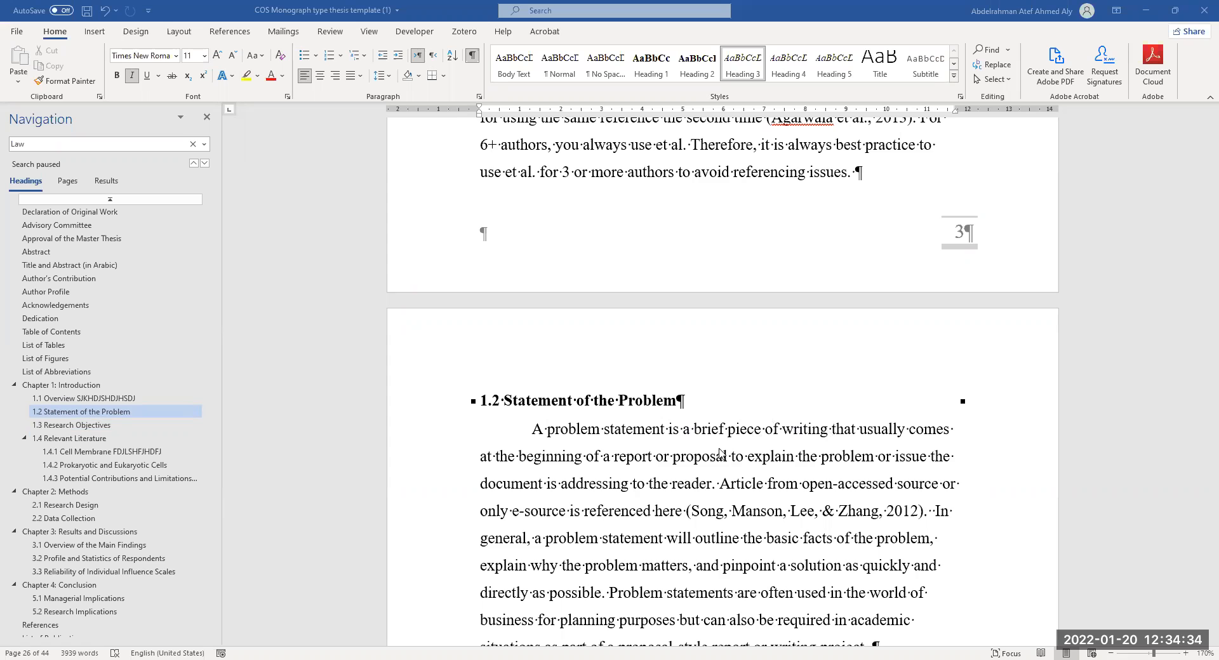
pyautogui.scroll(2, 722, 453)
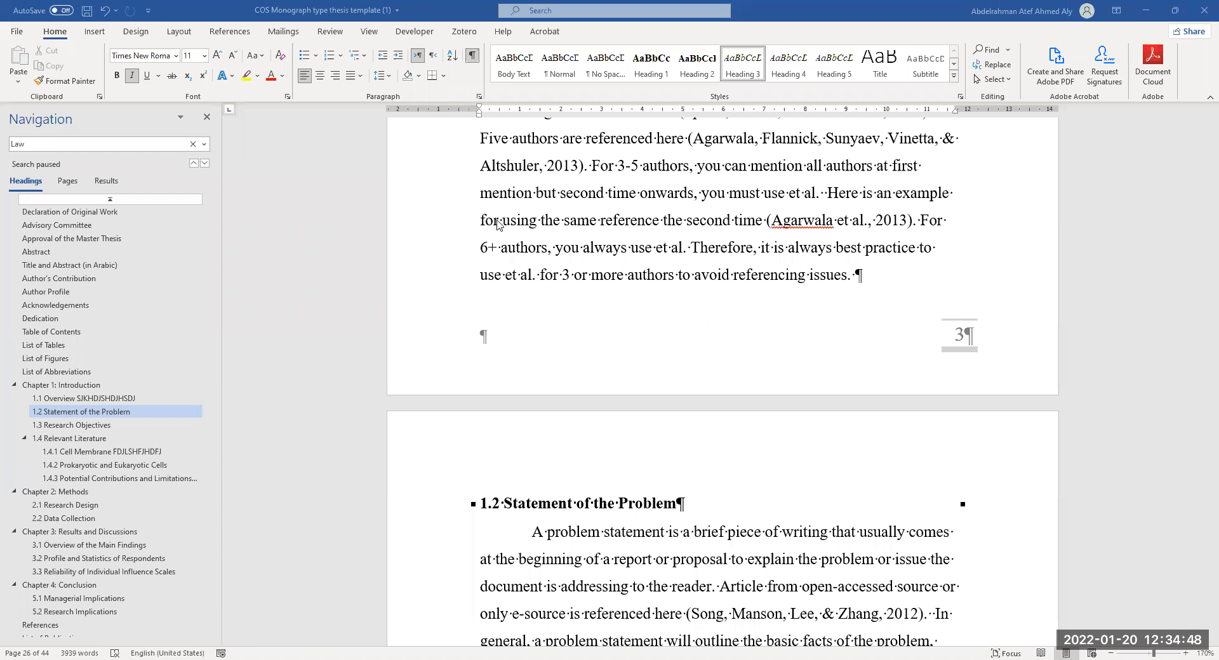
pyautogui.scroll(1, 825, 308)
pyautogui.scroll(-1, 829, 308)
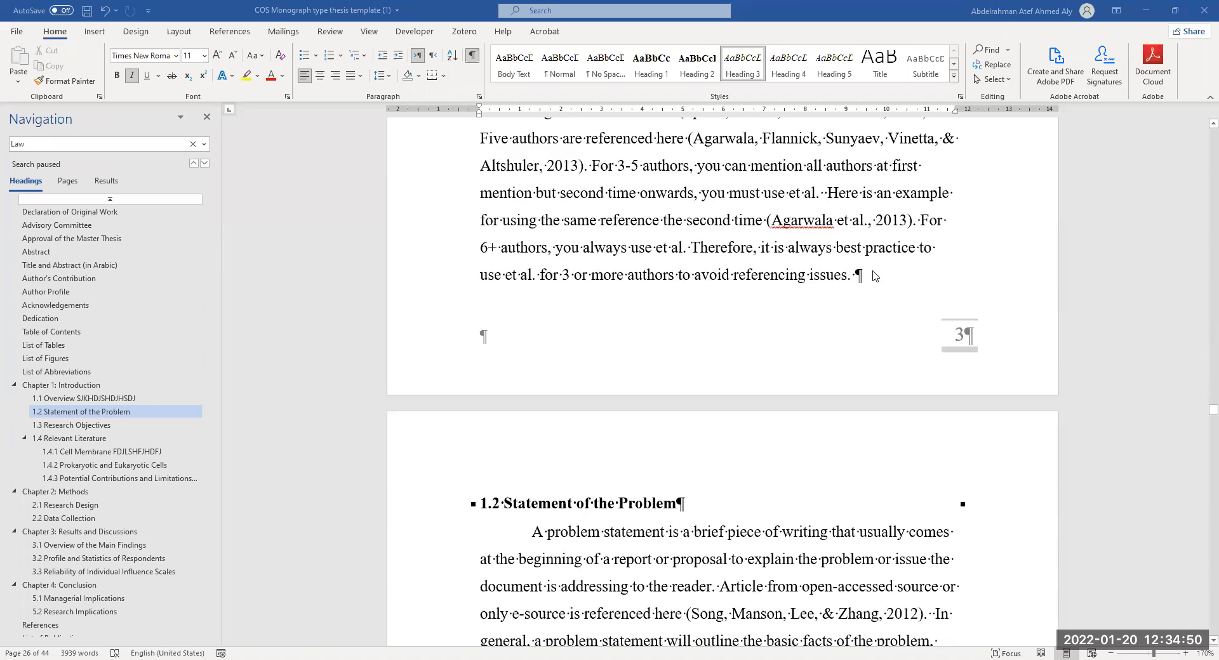
# Step: Enlarge the view to 250% on the second-mention citation example in section 1.1 and hide the formatting marks
pyautogui.click(854, 224)
pyautogui.keyDown('ctrl'); pyautogui.scroll(5, 920, 253); pyautogui.keyUp('ctrl')
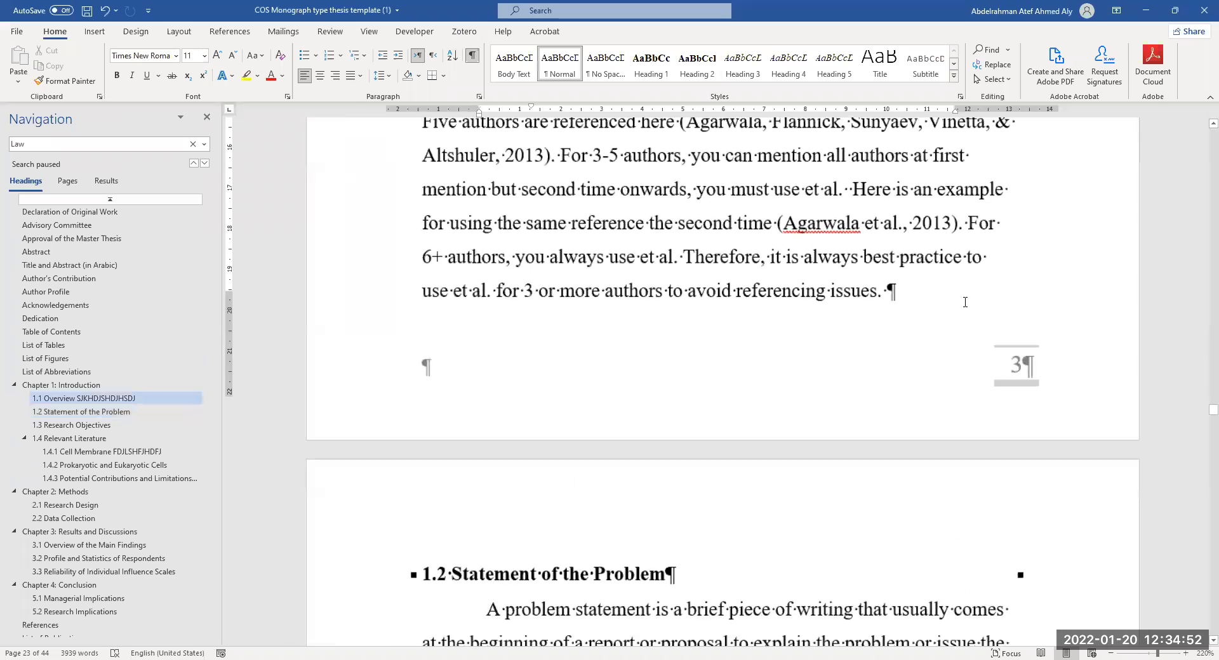
pyautogui.keyDown('ctrl'); pyautogui.scroll(3, 967, 307); pyautogui.keyUp('ctrl')
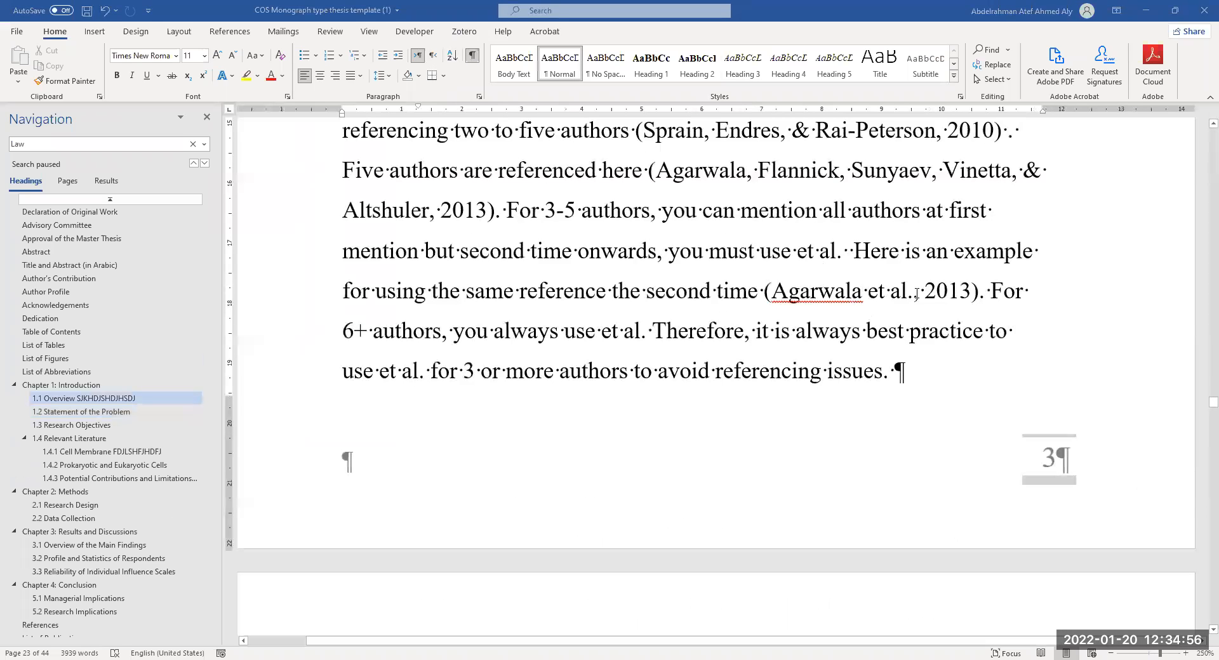
pyautogui.click(472, 55)
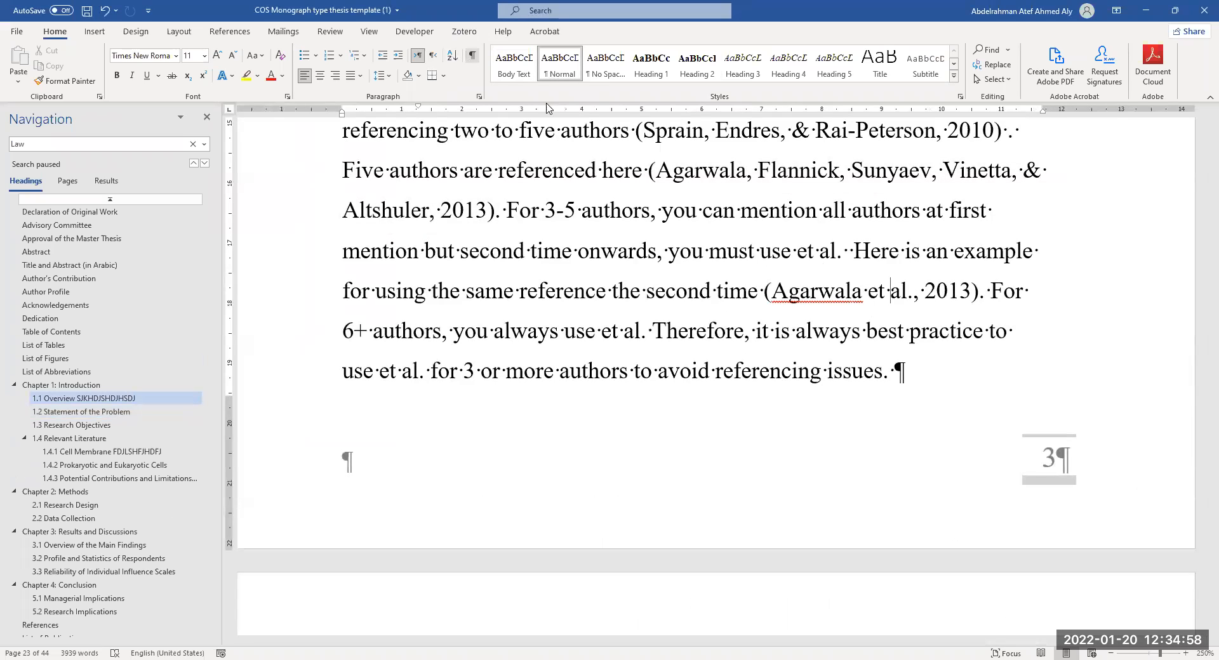
pyautogui.moveTo(919, 301); pyautogui.dragTo(912, 300)
pyautogui.click(925, 307)
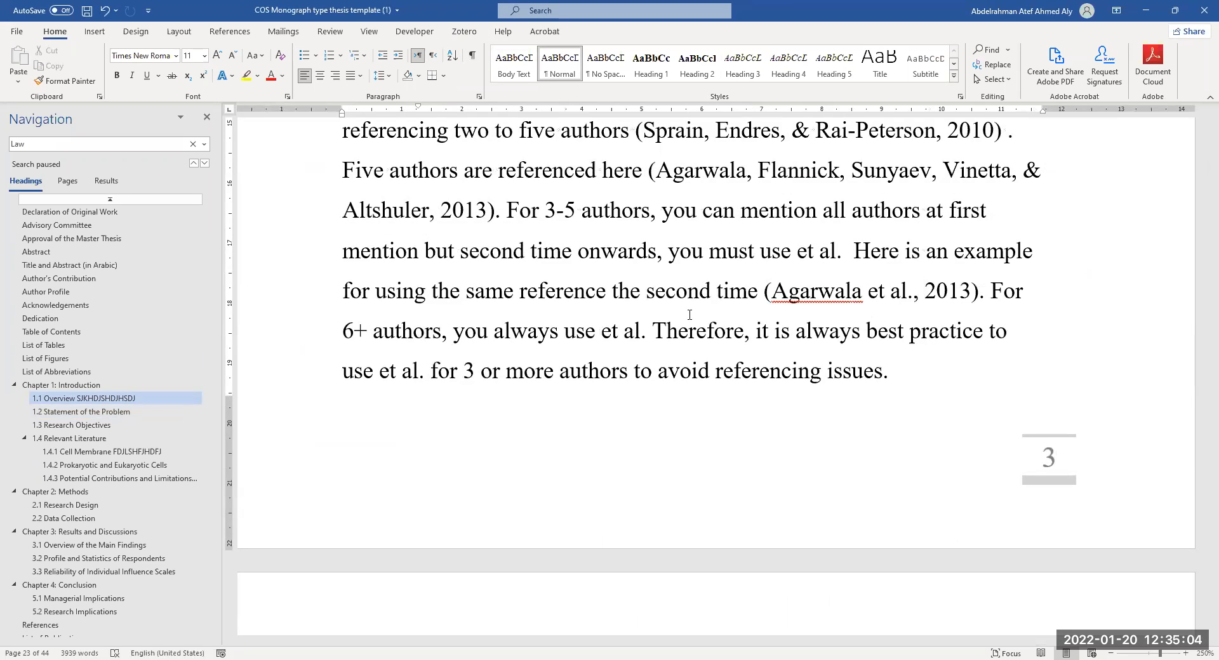
# Step: Return the zoom to 180% and try to delete the 2012 in-text citation in section 1.2
pyautogui.keyDown('ctrl'); pyautogui.scroll(-4, 689, 315); pyautogui.keyUp('ctrl')
pyautogui.scroll(-3, 621, 357)
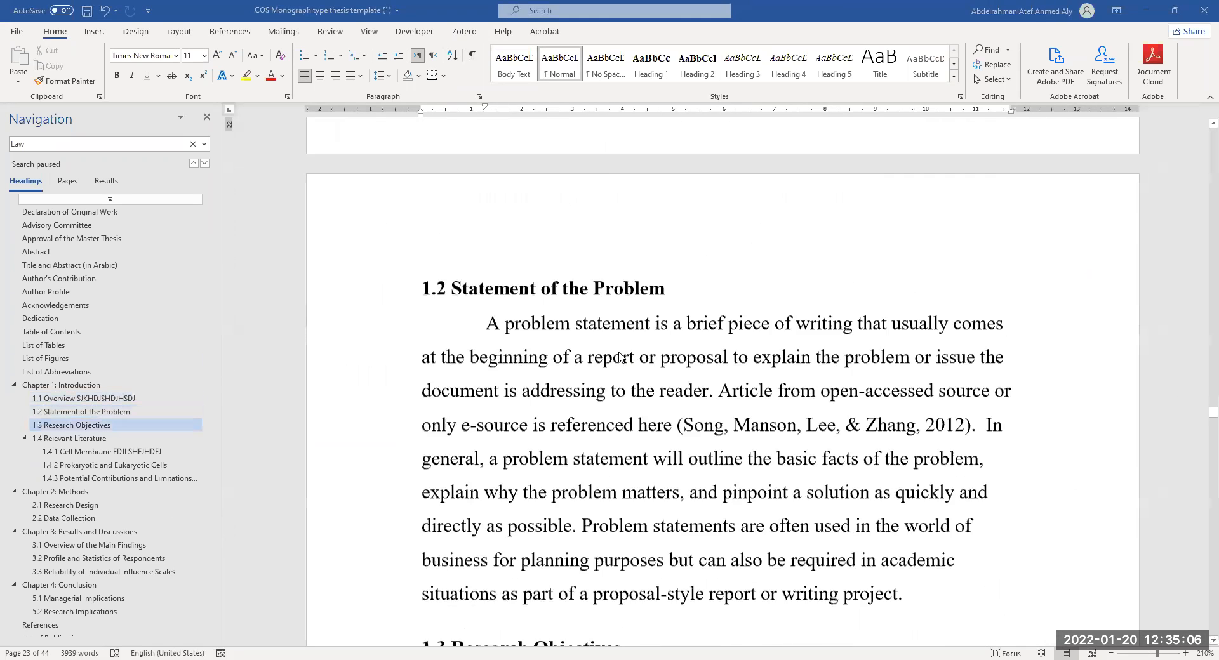
pyautogui.keyDown('ctrl'); pyautogui.scroll(-3, 621, 358); pyautogui.keyUp('ctrl')
pyautogui.scroll(-1, 621, 358)
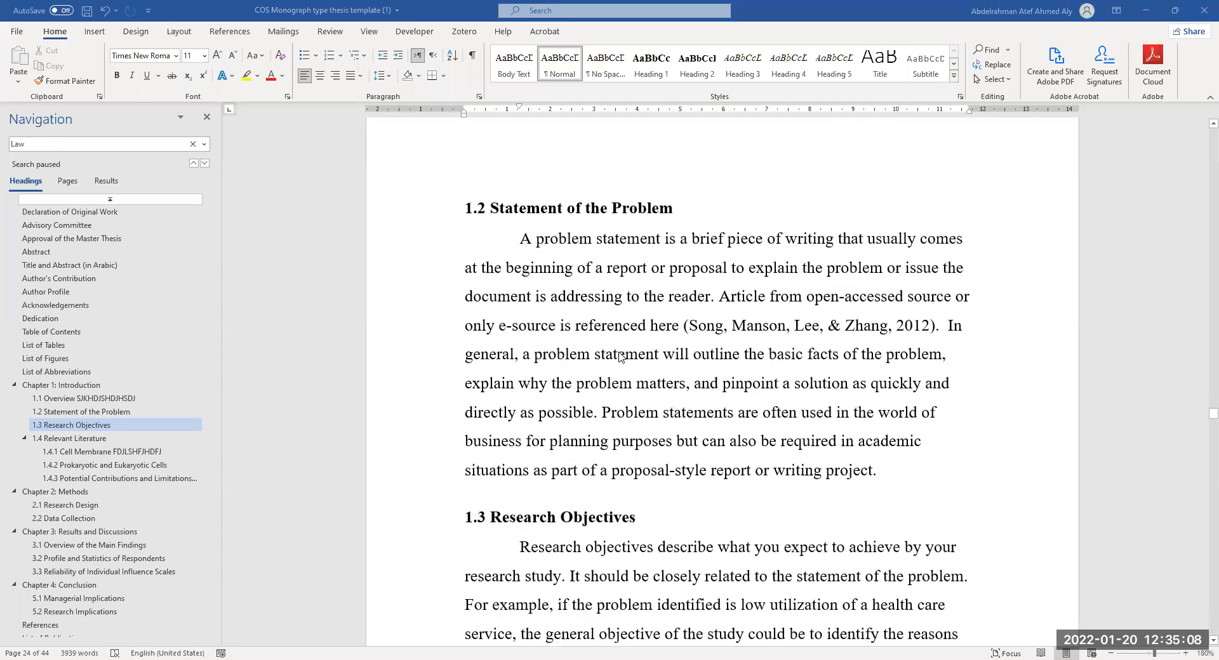
pyautogui.click(710, 334)
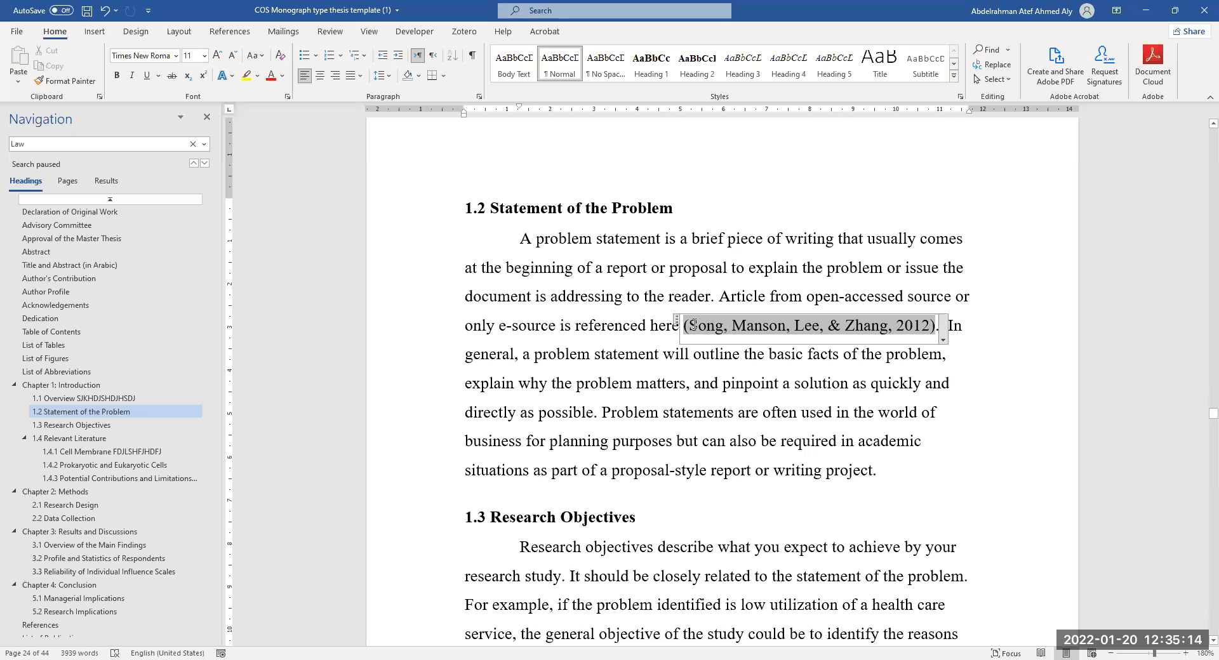
pyautogui.press('BackSpace')
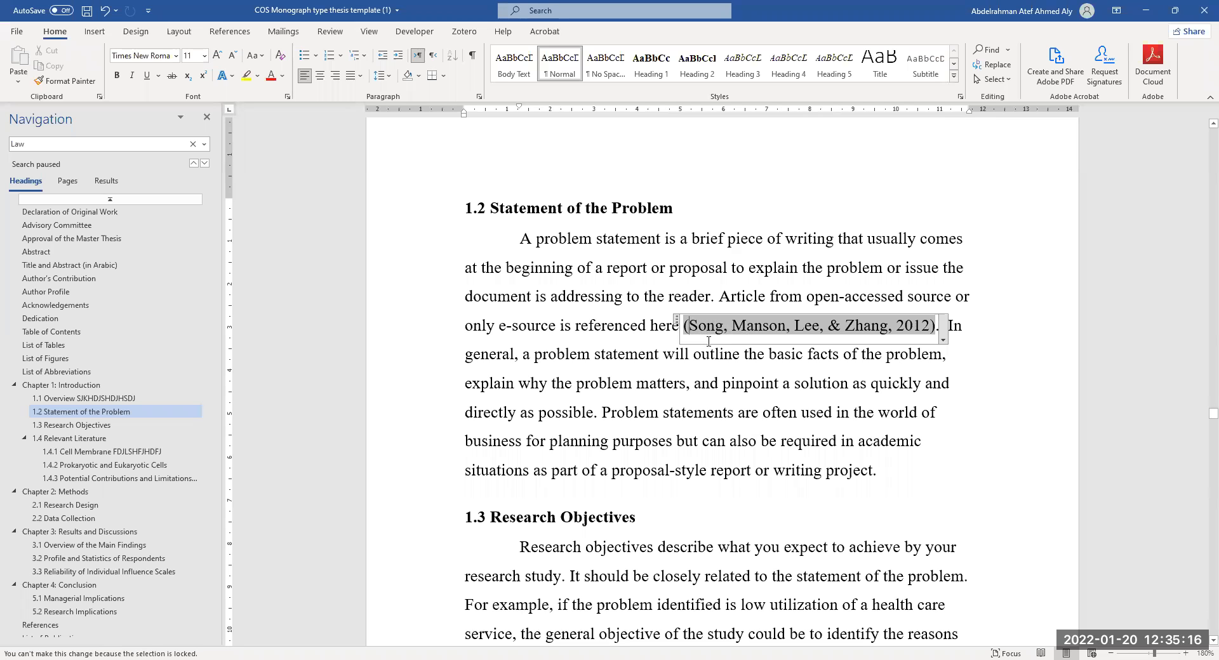
# Step: Zoom in on the 2012 citation in section 1.2 and highlight its first author's surname
pyautogui.keyDown('ctrl'); pyautogui.scroll(4, 738, 360); pyautogui.keyUp('ctrl')
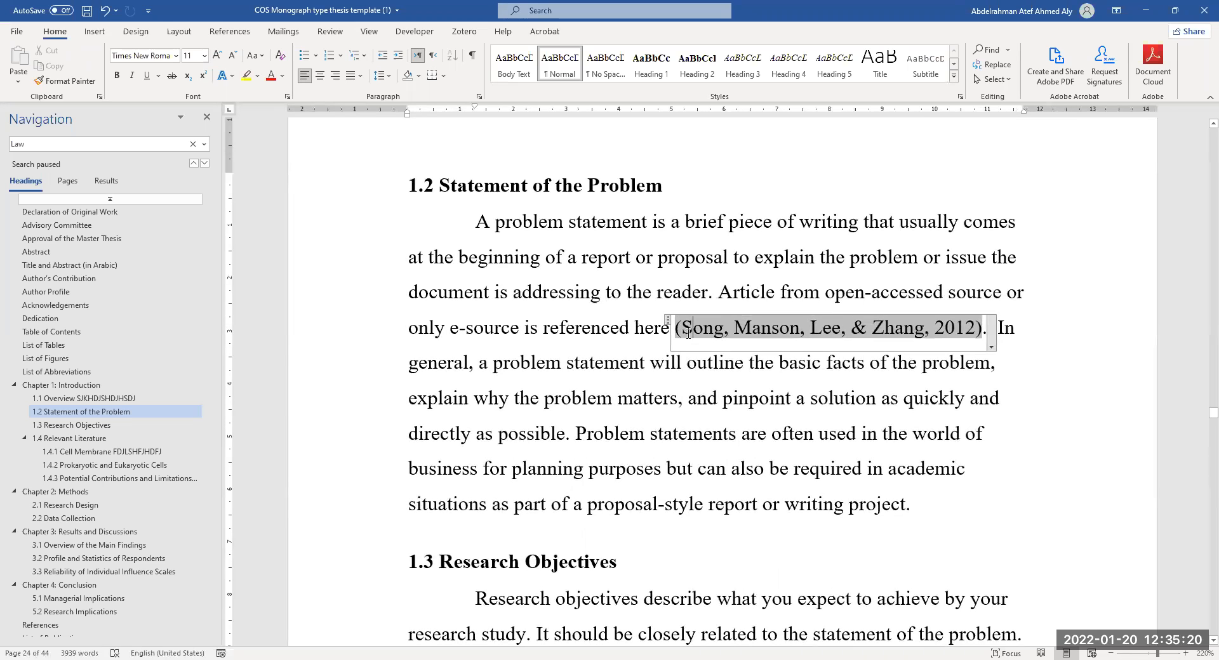
pyautogui.moveTo(684, 328); pyautogui.dragTo(723, 331)
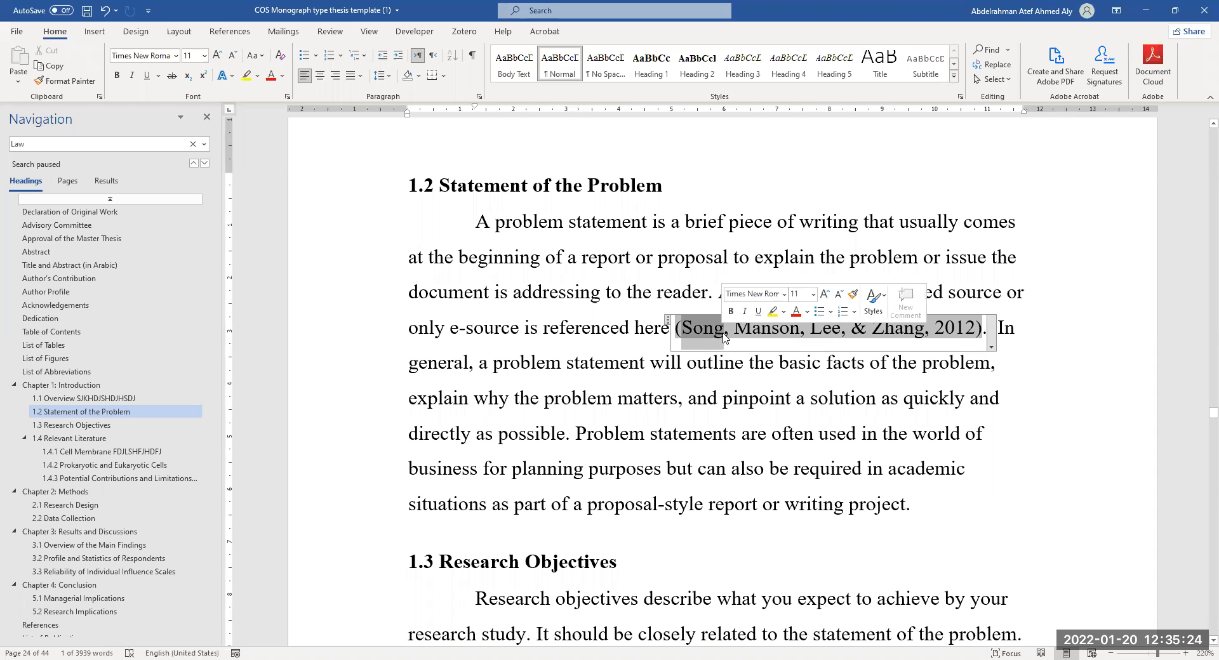
pyautogui.keyDown('ctrl'); pyautogui.scroll(-2, 559, 382); pyautogui.keyUp('ctrl')
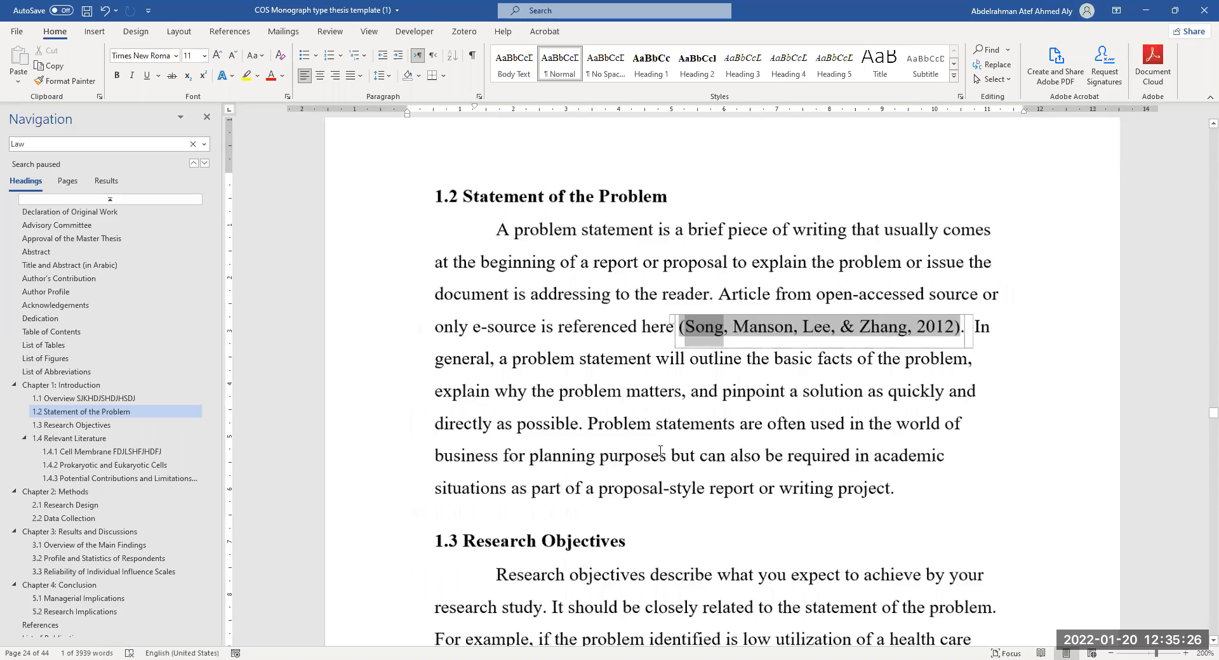
# Step: Compare the heading formatting of 1.4.1 Cell Membrane, 1.4 Relevant Literature and 1.4.2 Prokaryotic and Eukaryotic Cells
pyautogui.scroll(-10, 559, 382)
pyautogui.scroll(-15, 573, 375)
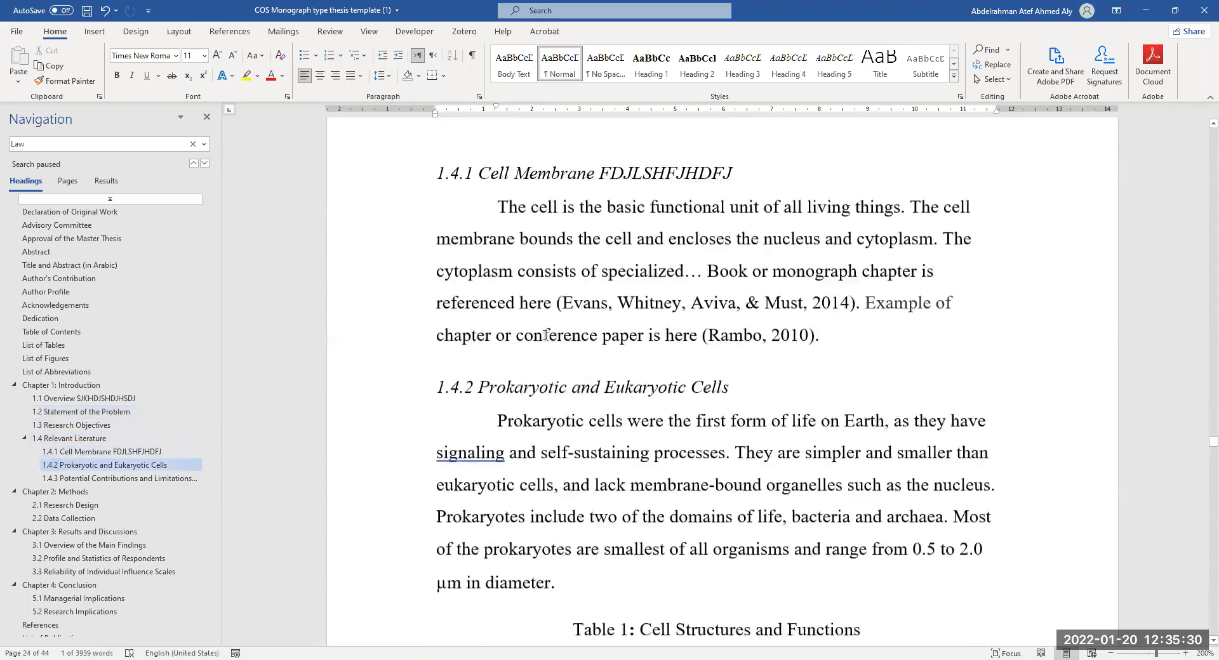
pyautogui.scroll(3, 557, 323)
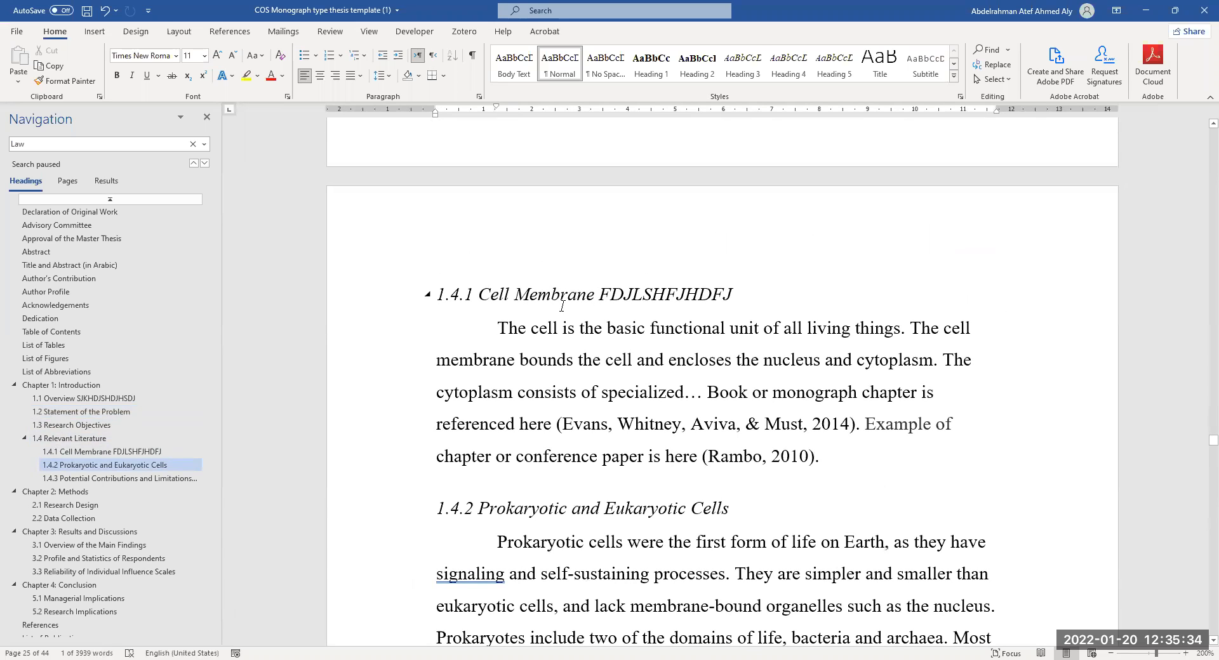
pyautogui.click(549, 299)
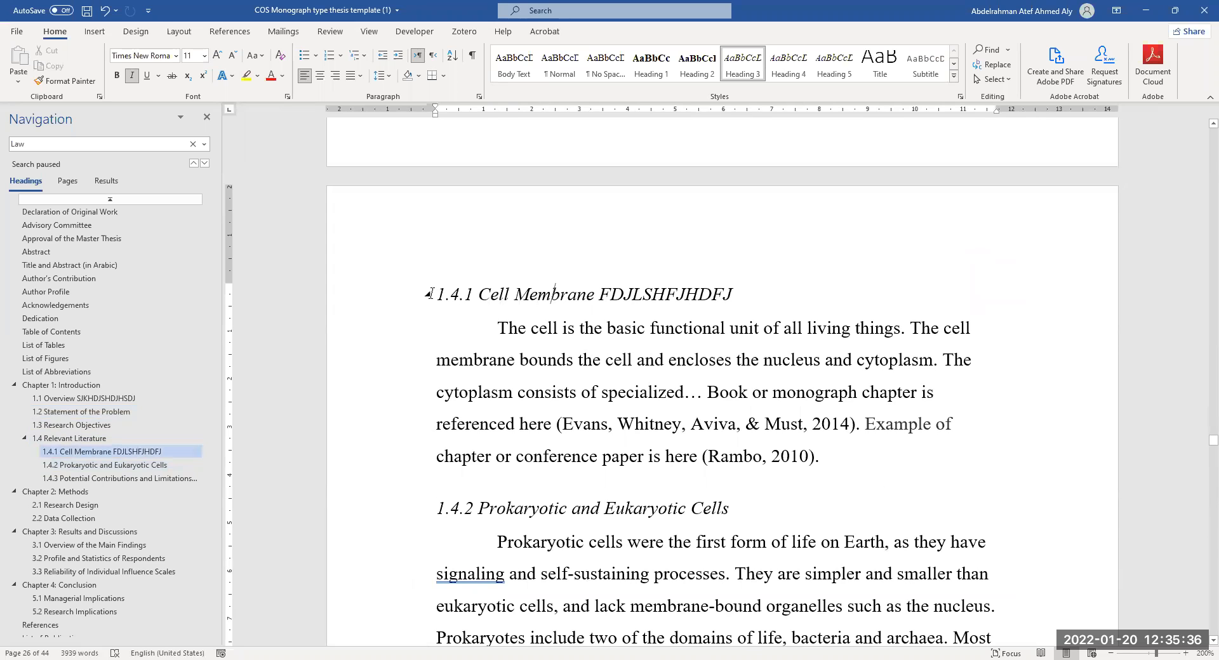
pyautogui.moveTo(435, 294); pyautogui.dragTo(829, 293)
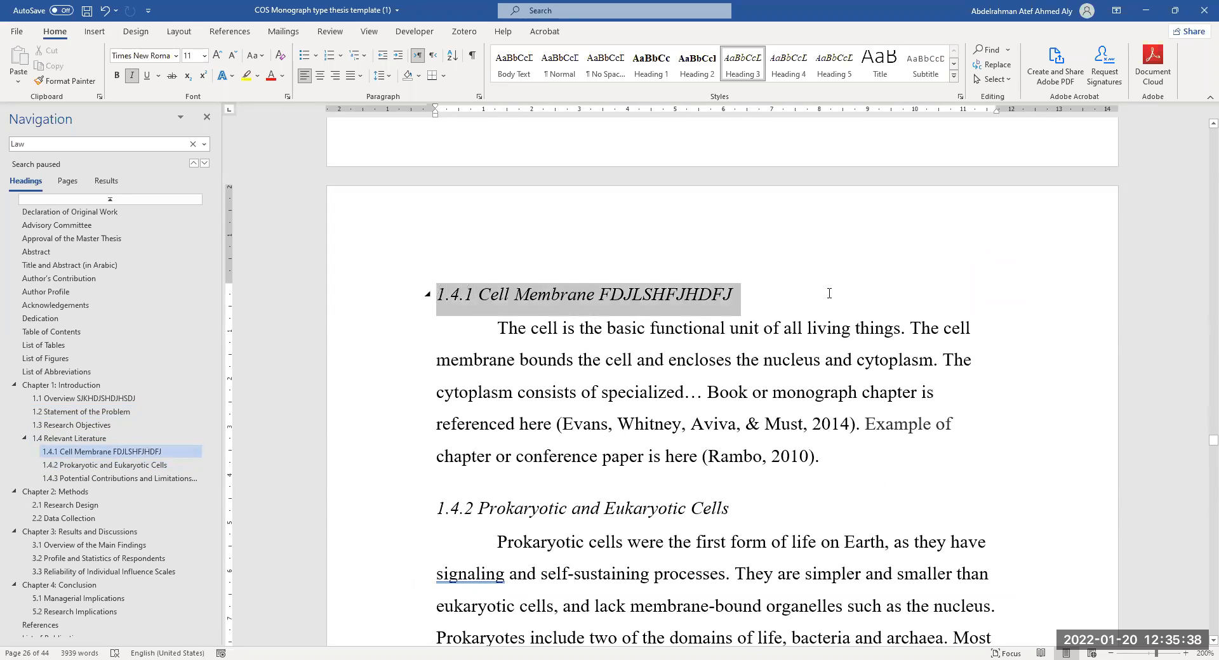
pyautogui.scroll(15, 829, 293)
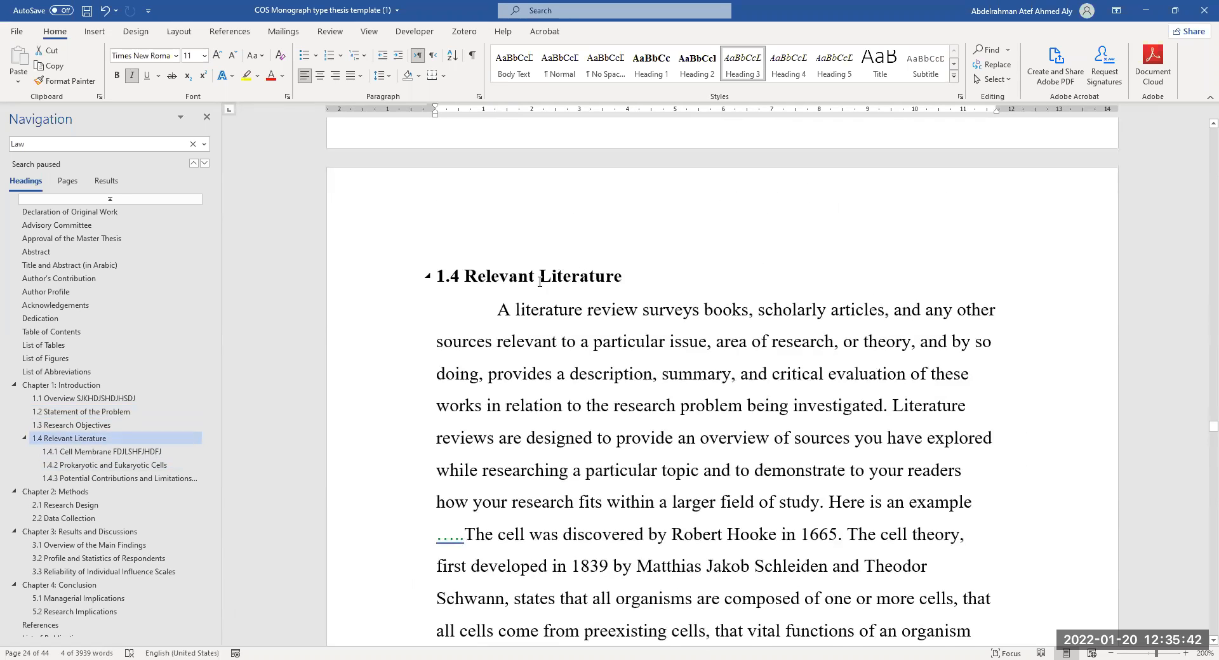
pyautogui.scroll(-15, 554, 382)
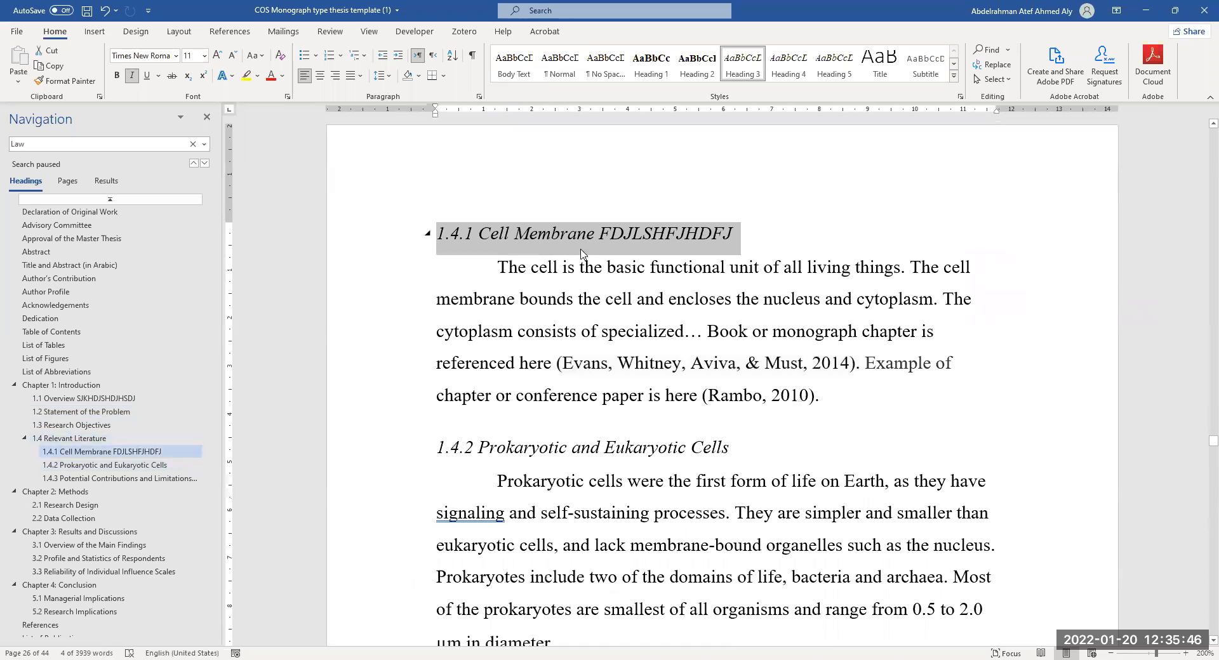
pyautogui.click(616, 449)
pyautogui.moveTo(719, 451); pyautogui.dragTo(505, 449)
pyautogui.click(667, 235)
# Step: Insert a new paragraph above the 1.4.3 heading and remove its first-line indent
pyautogui.scroll(-3, 646, 305)
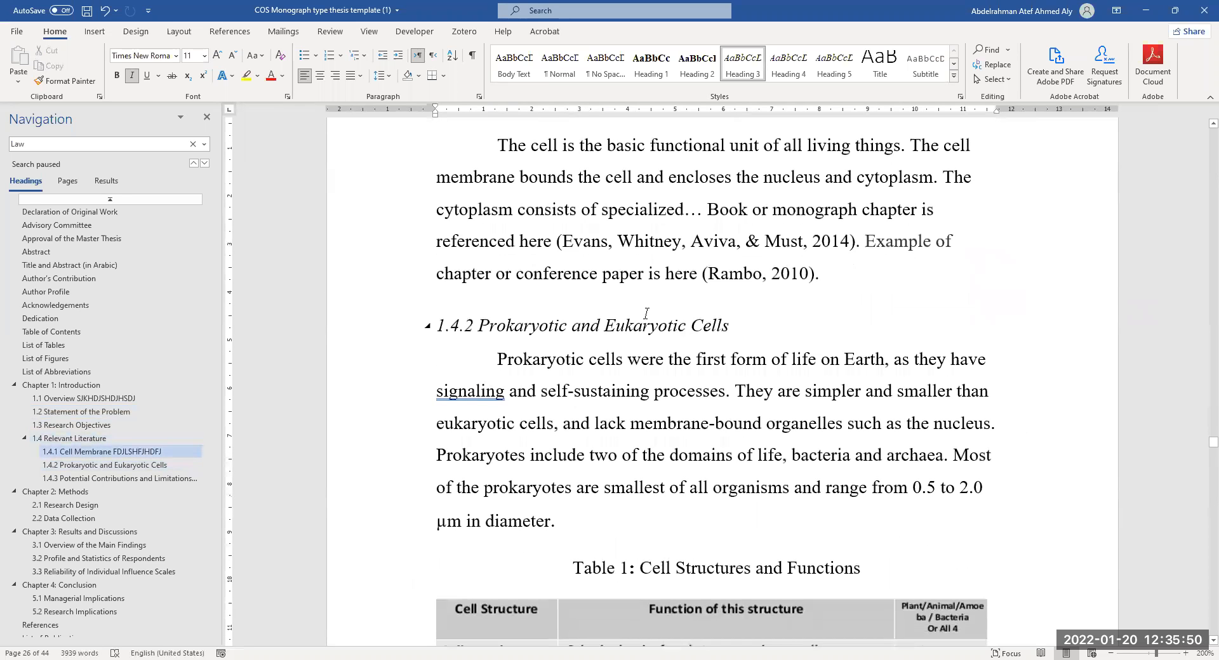
pyautogui.scroll(-15, 745, 366)
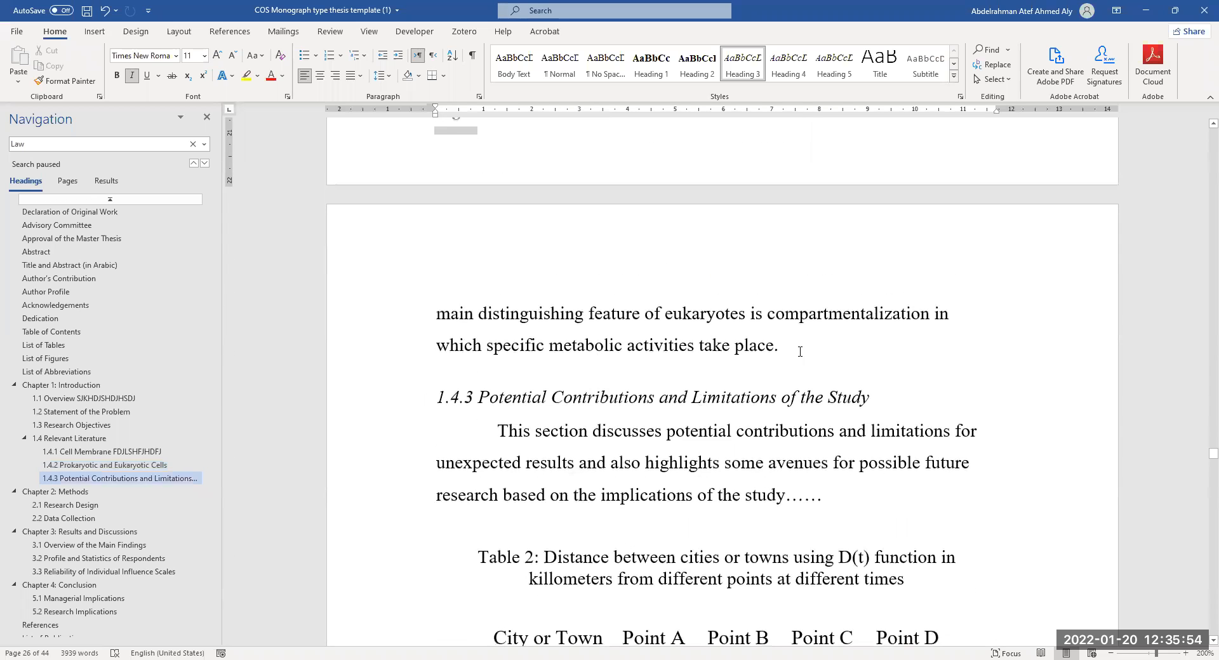
pyautogui.click(800, 352)
pyautogui.press('Return')
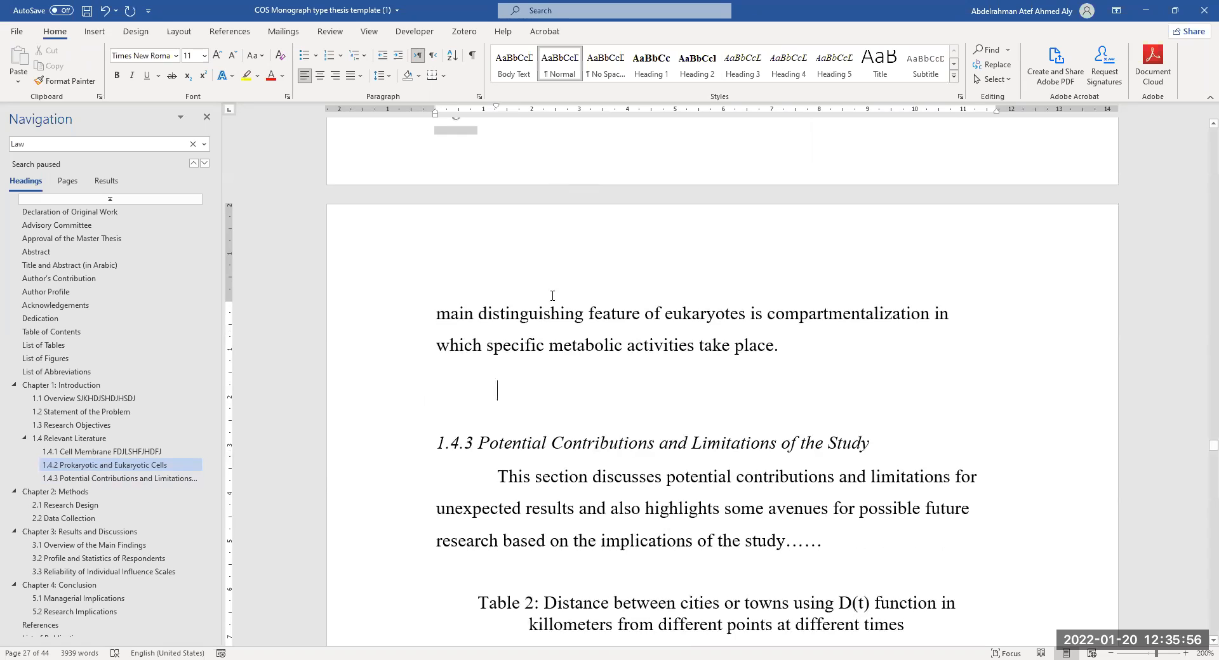
pyautogui.moveTo(497, 108); pyautogui.dragTo(435, 109)
# Step: Enter trial text starting with "hfdjk" in the new paragraph above heading 1.4.3 and delete it again
pyautogui.write('hfdjkfhdkhfkdjhfkjdh')
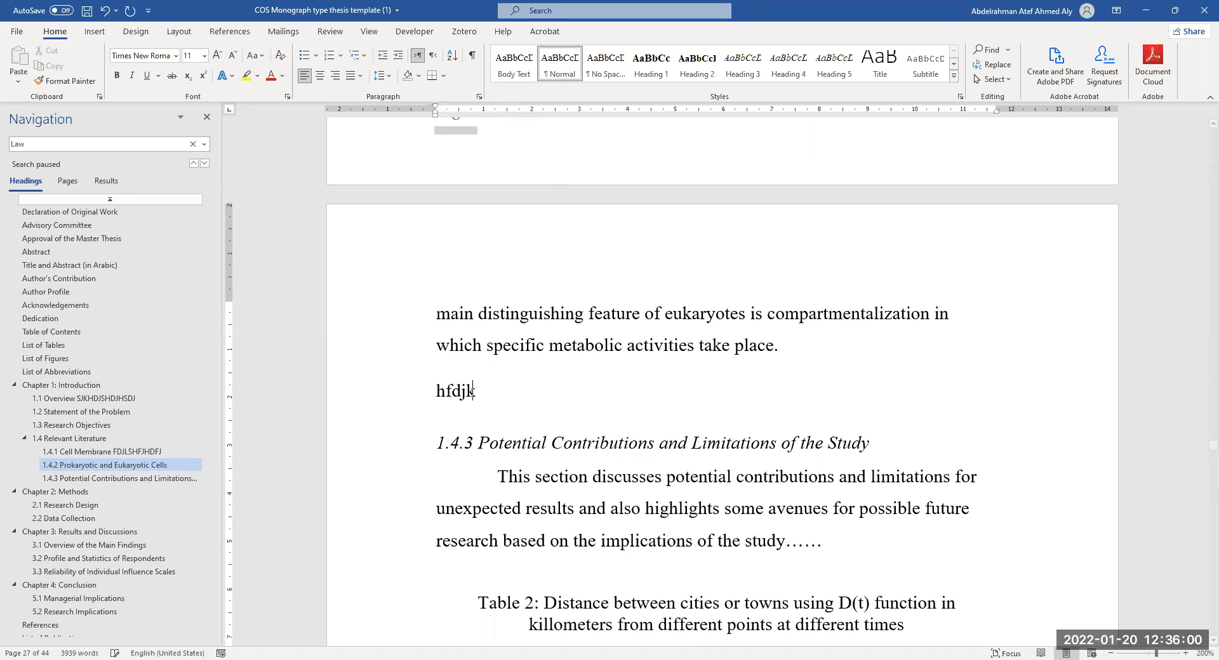
pyautogui.press('BackSpace')
pyautogui.press('BackSpace')
pyautogui.press('BackSpace')
pyautogui.press('BackSpace')
pyautogui.press('BackSpace')
pyautogui.press('BackSpace')
pyautogui.press('BackSpace')
pyautogui.press('BackSpace')
pyautogui.press('BackSpace')
pyautogui.press('BackSpace')
pyautogui.press('BackSpace')
pyautogui.press('BackSpace')
pyautogui.press('BackSpace')
pyautogui.press('BackSpace')
pyautogui.press('BackSpace')
pyautogui.press('BackSpace')
pyautogui.press('BackSpace')
pyautogui.press('BackSpace')
pyautogui.press('BackSpace')
pyautogui.press('BackSpace')
pyautogui.scroll(15, 466, 390)
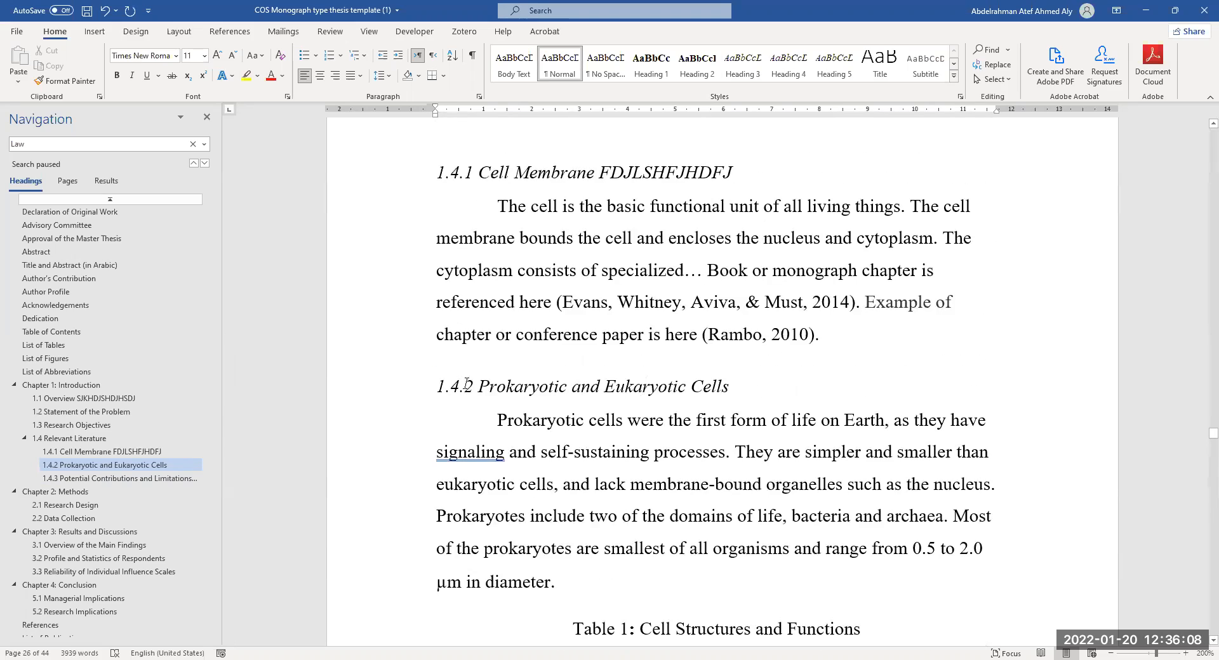
# Step: Remove the empty trial paragraph above heading 1.4.3 and review the sub-headings 1.4.1 to 1.4.3
pyautogui.scroll(-7, 463, 356)
pyautogui.scroll(8, 459, 224)
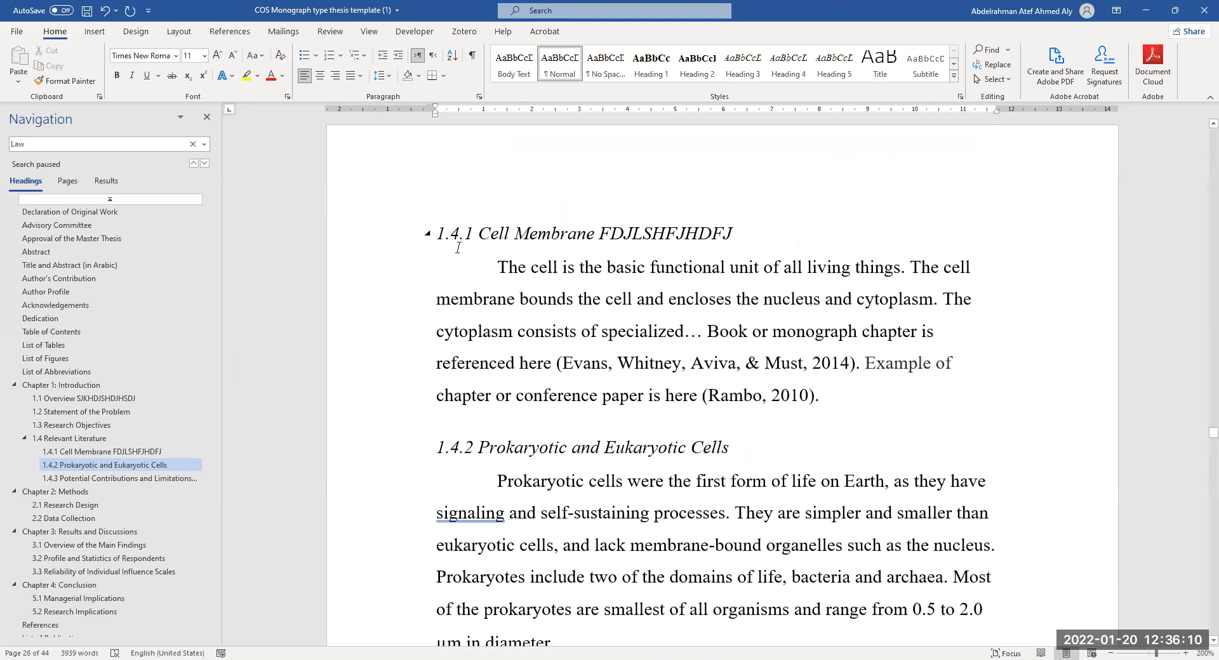
pyautogui.scroll(-15, 470, 334)
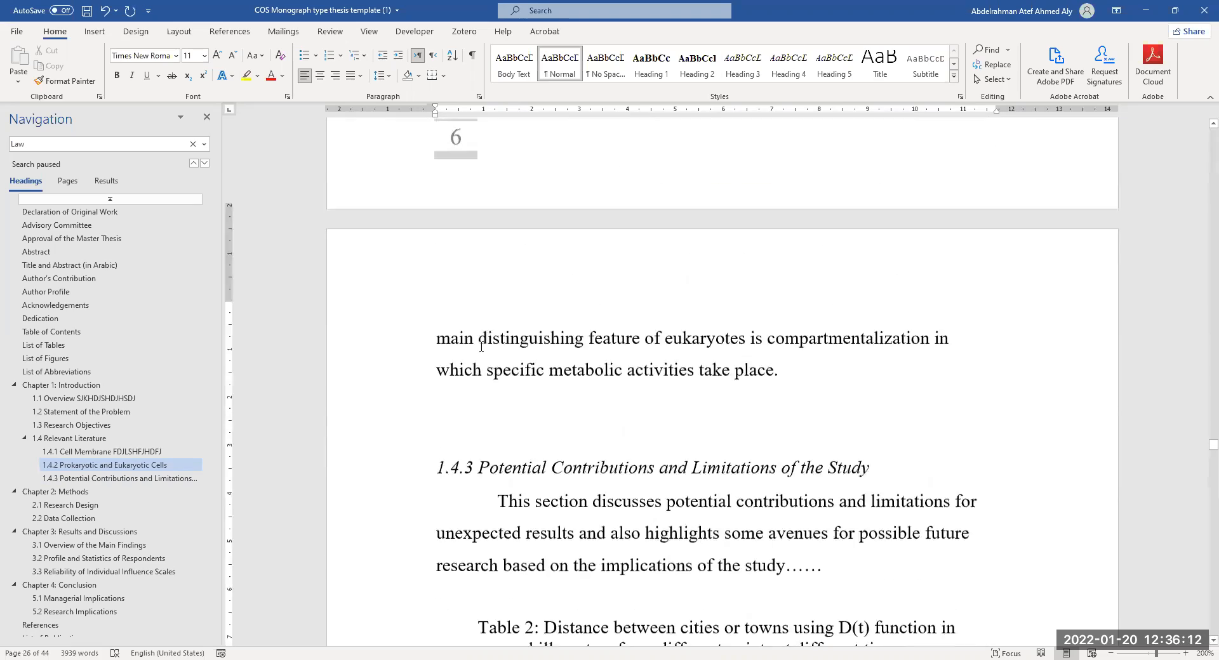
pyautogui.scroll(3, 488, 266)
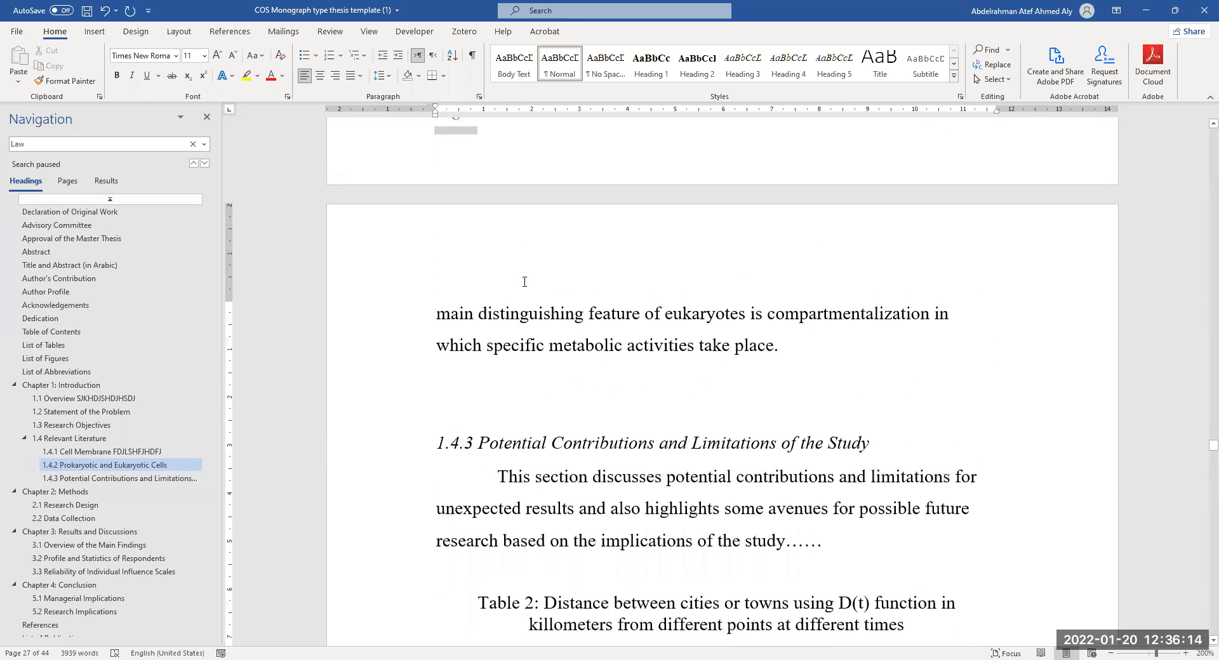
pyautogui.scroll(12, 535, 348)
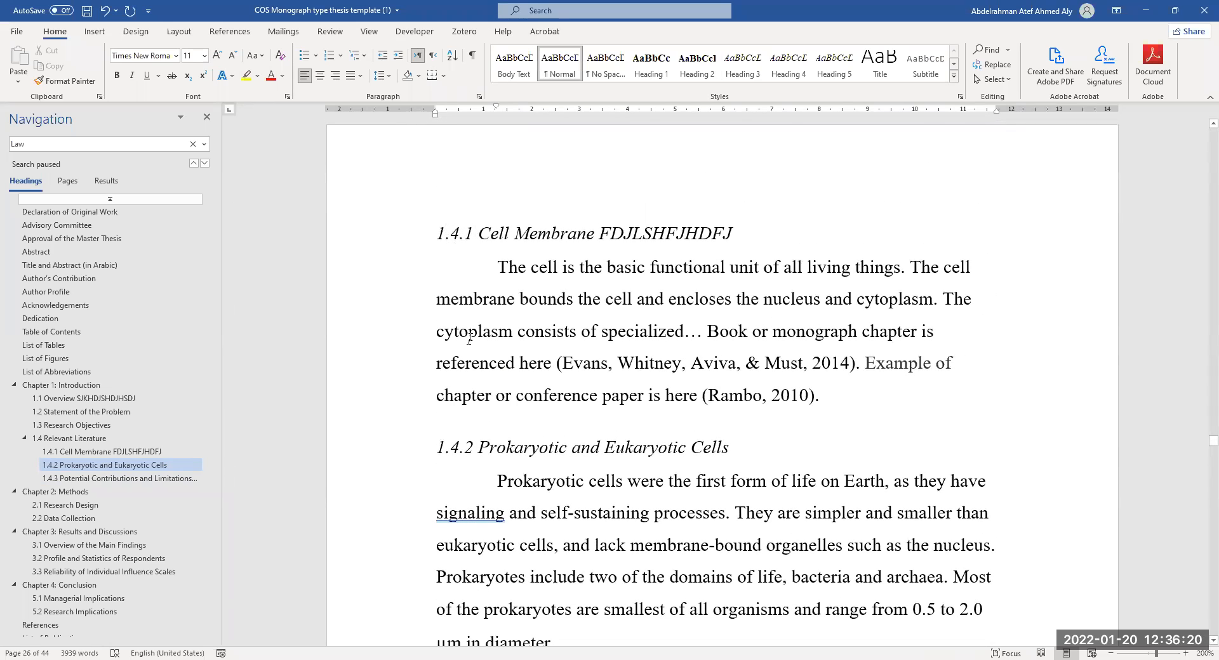
pyautogui.scroll(-15, 462, 346)
pyautogui.scroll(-4, 484, 381)
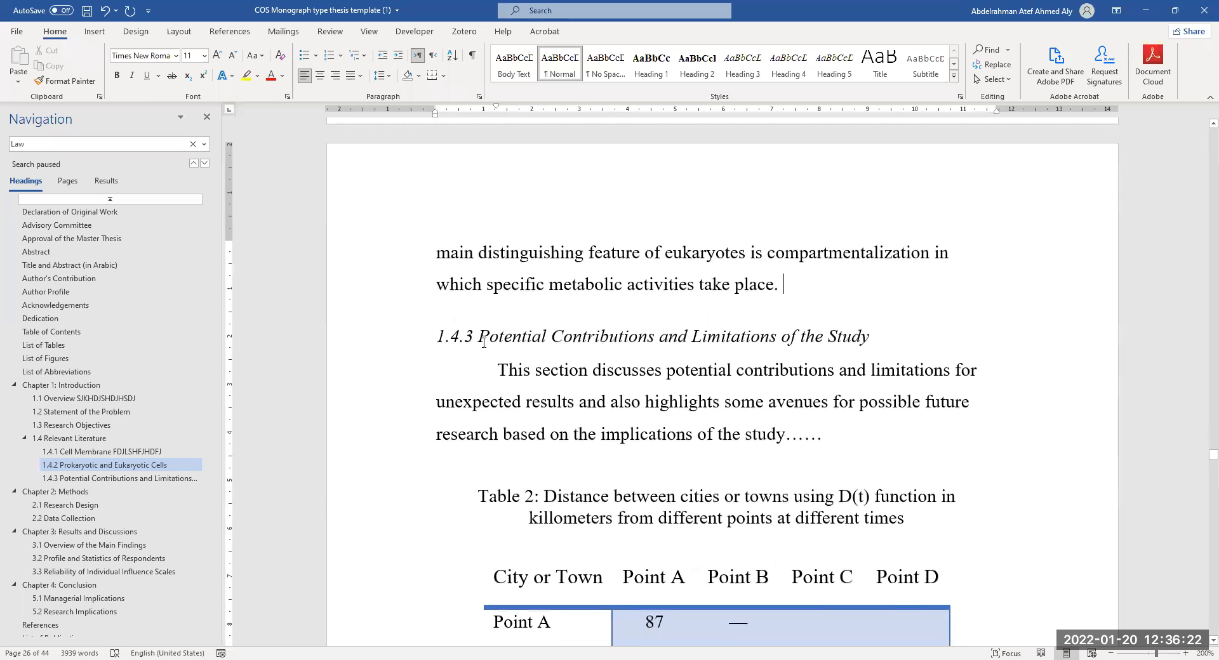
# Step: Insert a paragraph without first-line indent below the 1.4.3 text and enter "1.4.4 Tfljfldjshfjsdhfkjdhfkjdhfkdhf" in it
pyautogui.click(835, 443)
pyautogui.press('Return')
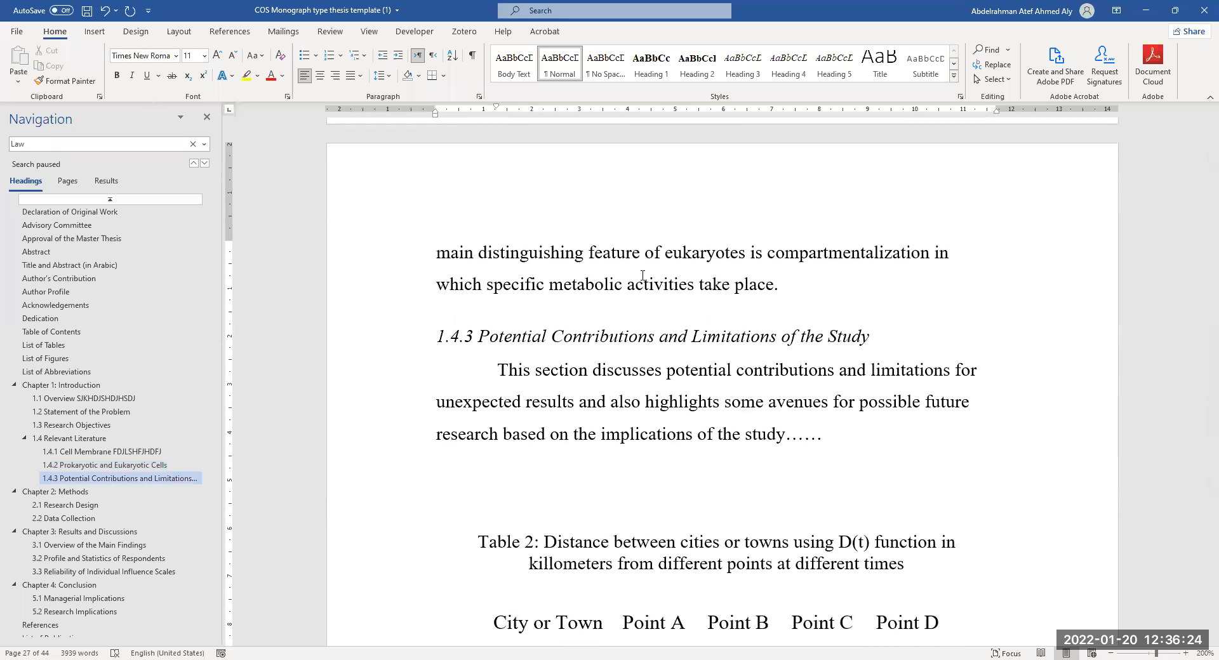
pyautogui.moveTo(497, 108); pyautogui.dragTo(435, 112)
pyautogui.write('1.4.4 T')
pyautogui.write('fljfldjshfjsdhfkjdhfkjdhfkdhf')
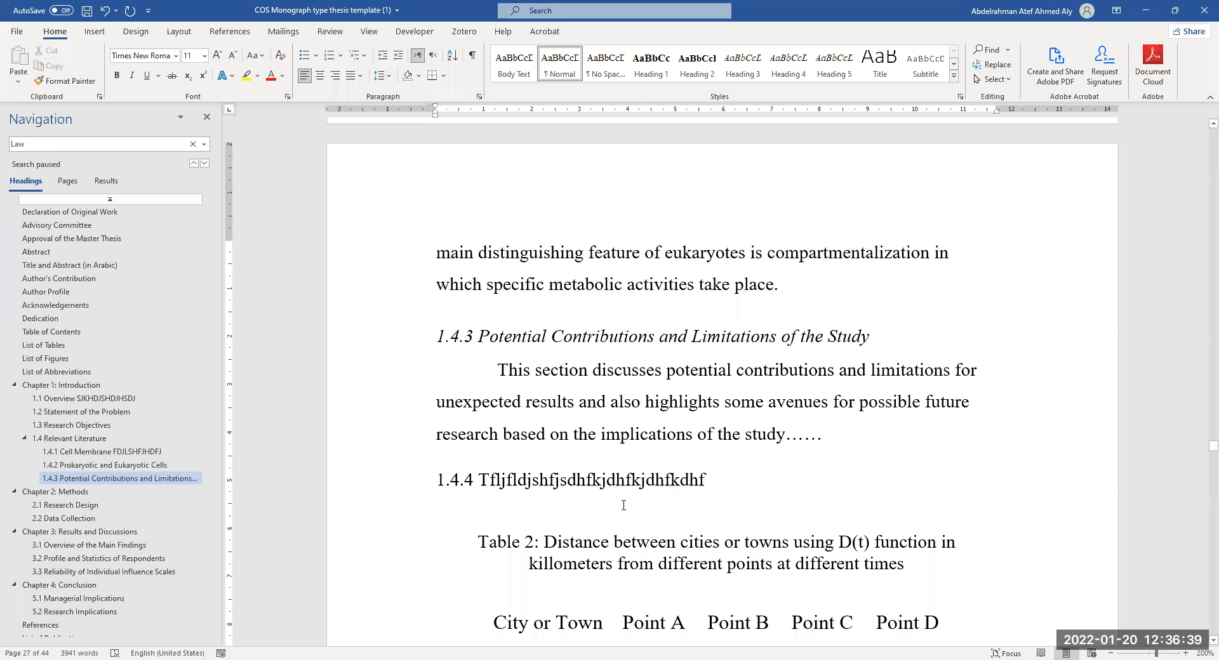
# Step: Format the new 1.4.4 line above Table 2 as Heading 3, and collapse and expand its section
pyautogui.scroll(-3, 623, 506)
pyautogui.click(560, 297)
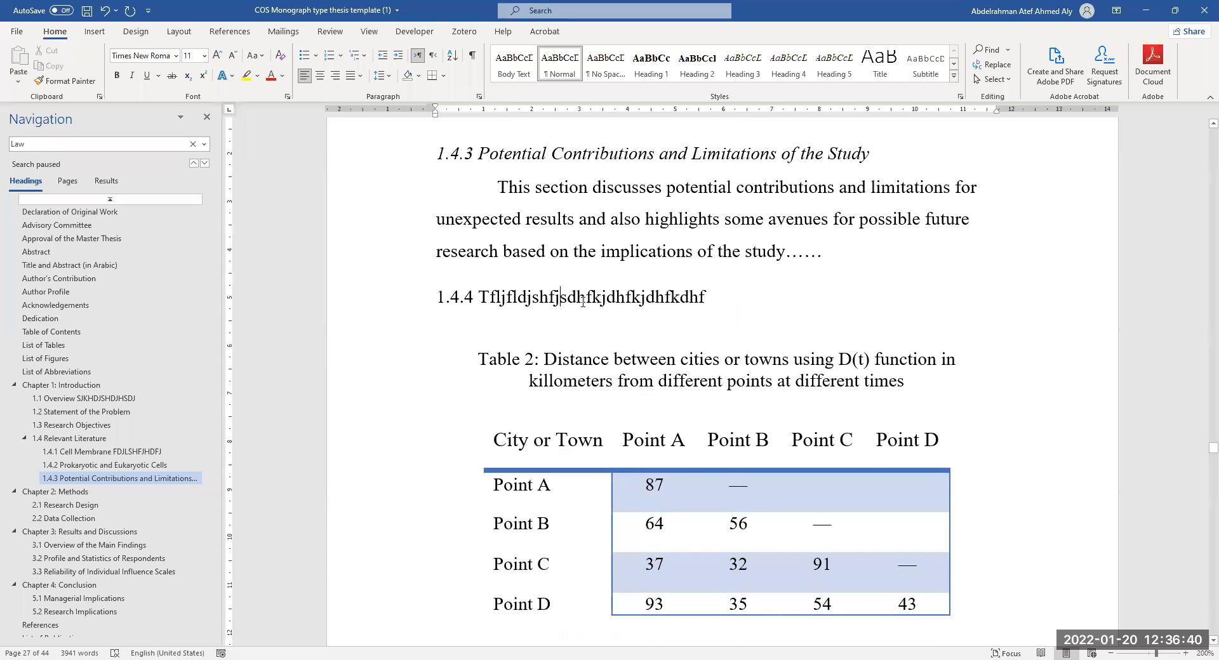
pyautogui.scroll(2, 568, 418)
pyautogui.moveTo(702, 418); pyautogui.dragTo(438, 419)
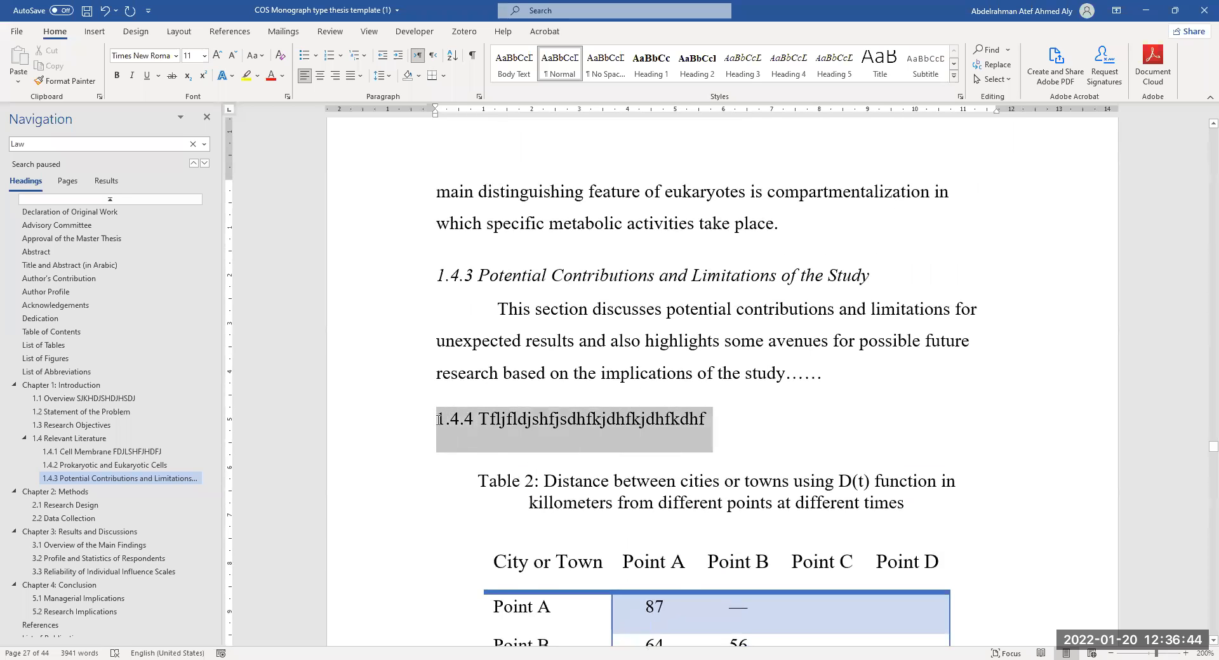
pyautogui.hotkey('ctrl', 'alt', '3')
pyautogui.click(640, 424)
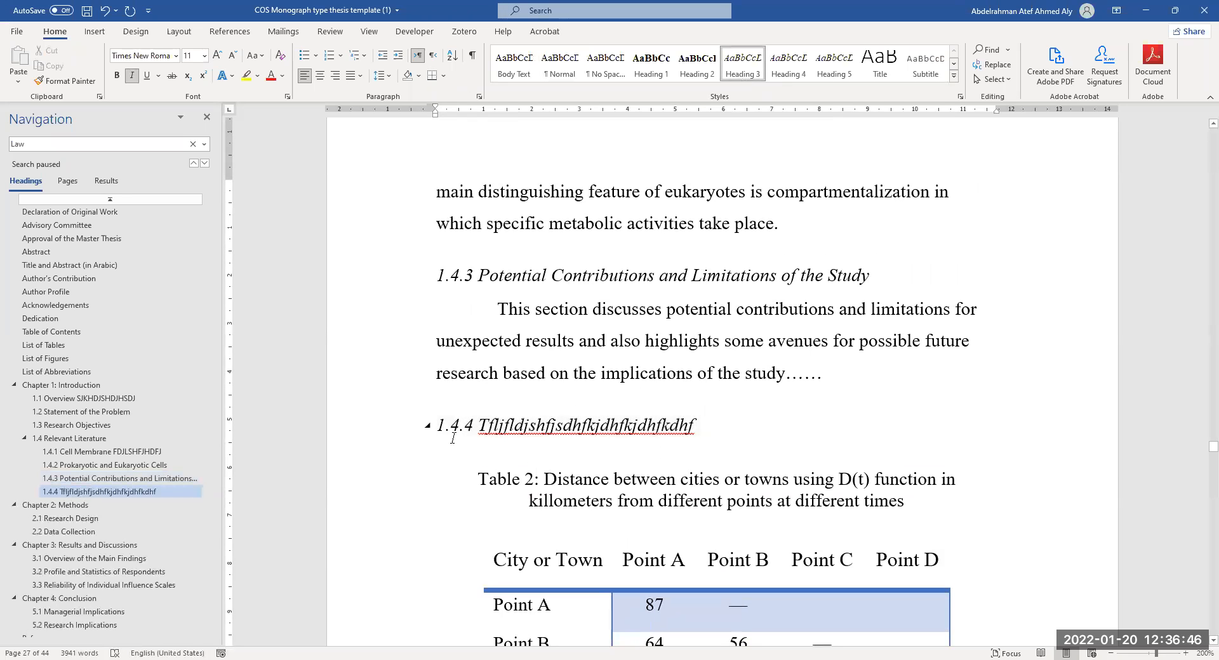
pyautogui.click(428, 426)
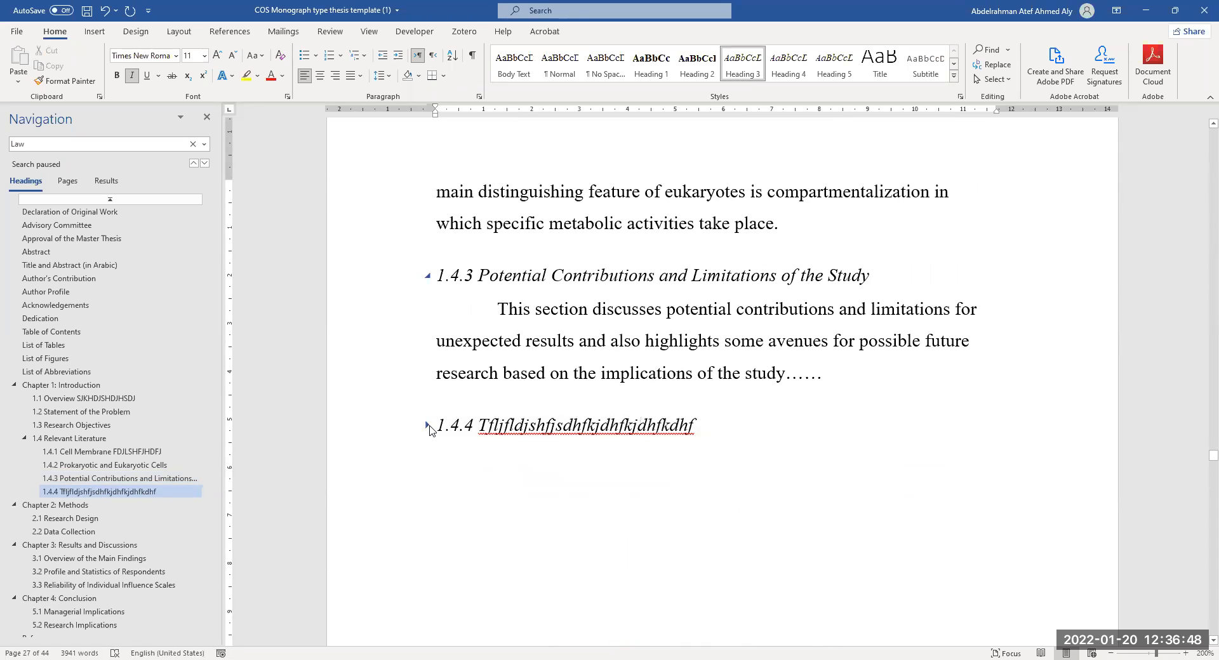
pyautogui.click(428, 426)
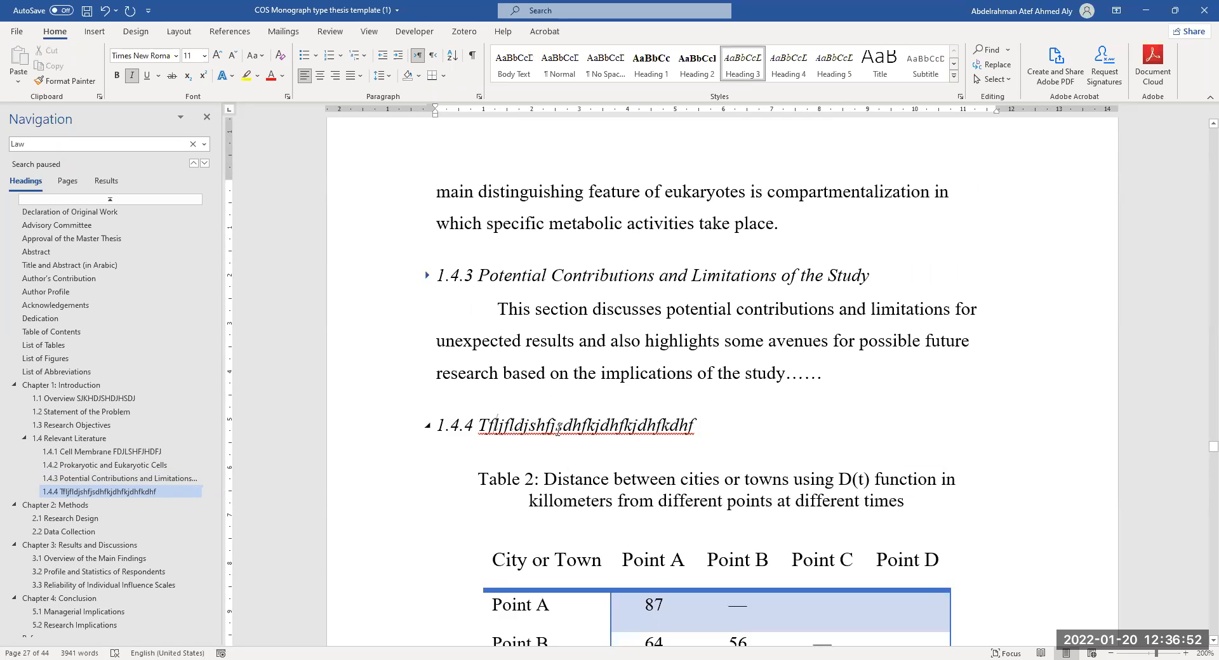
# Step: Go to the table of contents and update the entire table
pyautogui.click(64, 337)
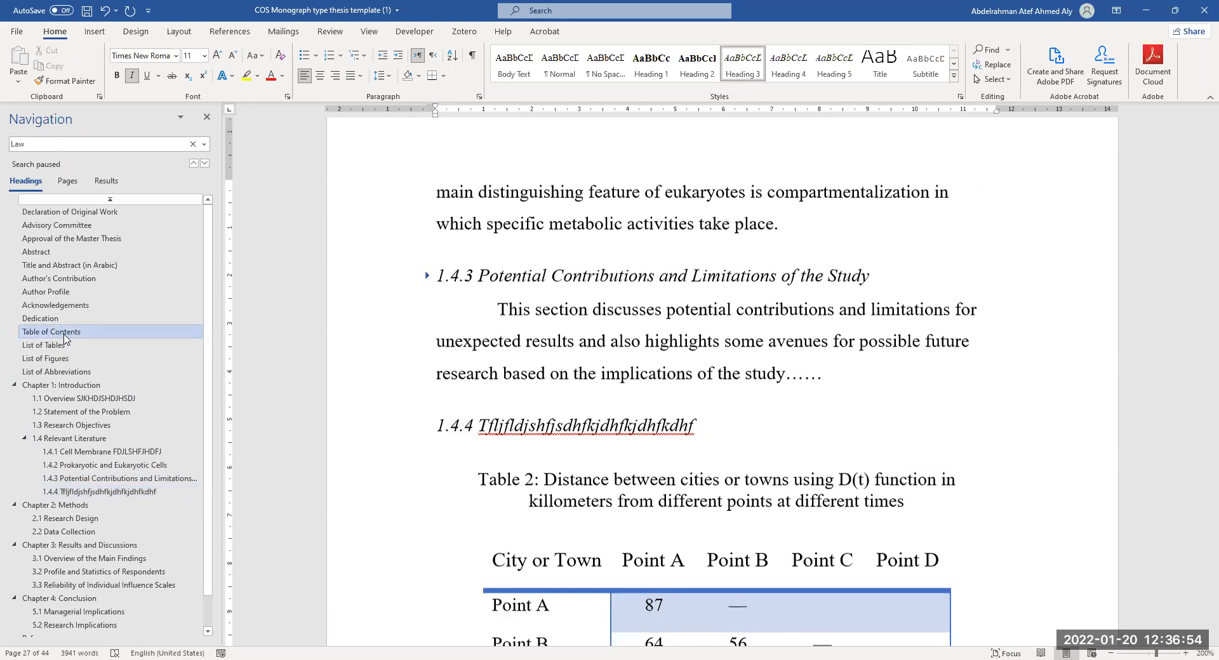
pyautogui.scroll(-5, 527, 359)
pyautogui.rightClick(527, 360)
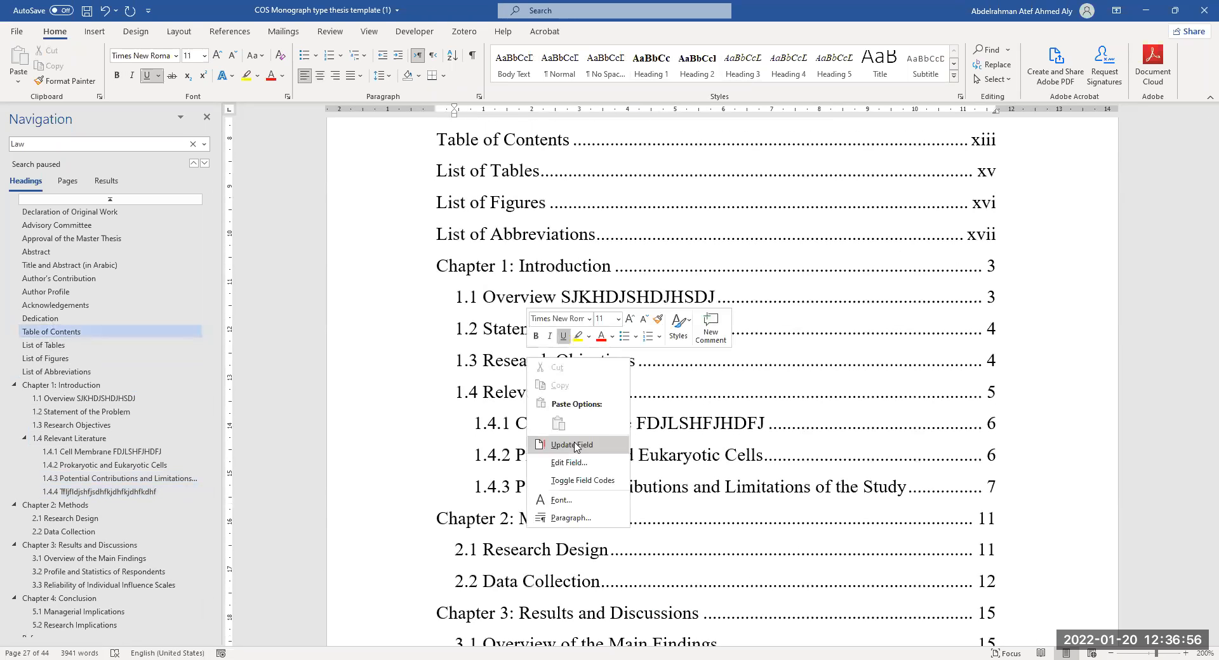
pyautogui.click(570, 445)
pyautogui.click(279, 343)
pyautogui.click(375, 357)
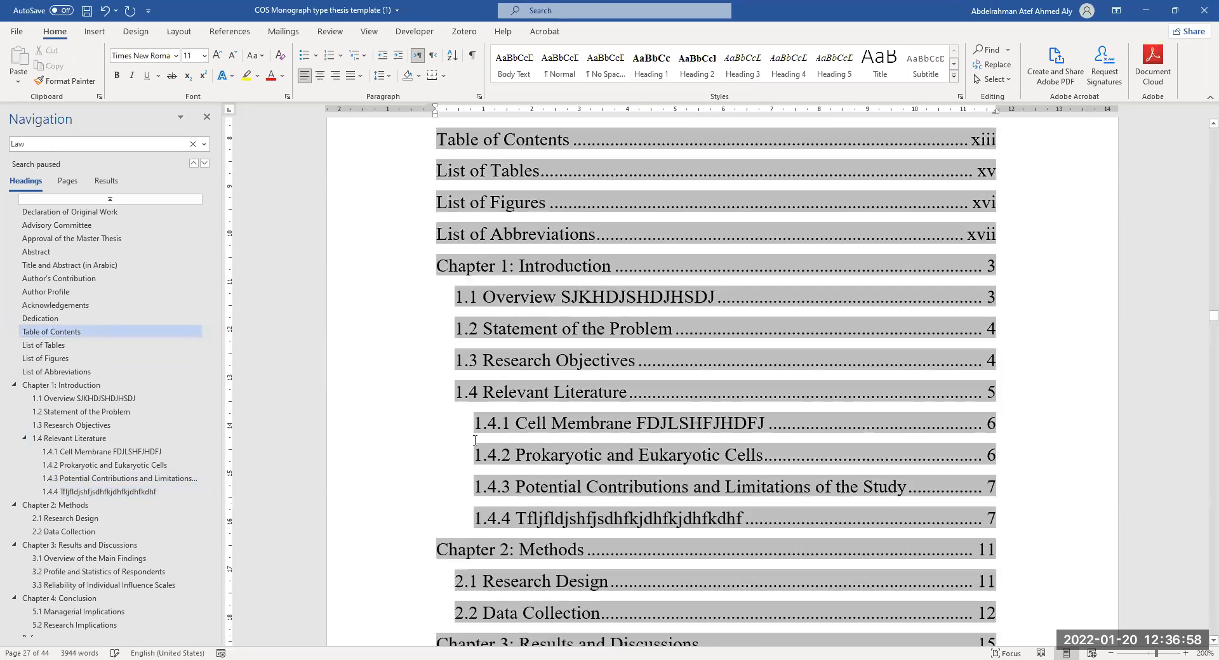
# Step: Zoom in on the Chapter 1 entries in the contents table and follow the 1.4.4 entry to its heading
pyautogui.scroll(-2, 539, 391)
pyautogui.scroll(4, 535, 411)
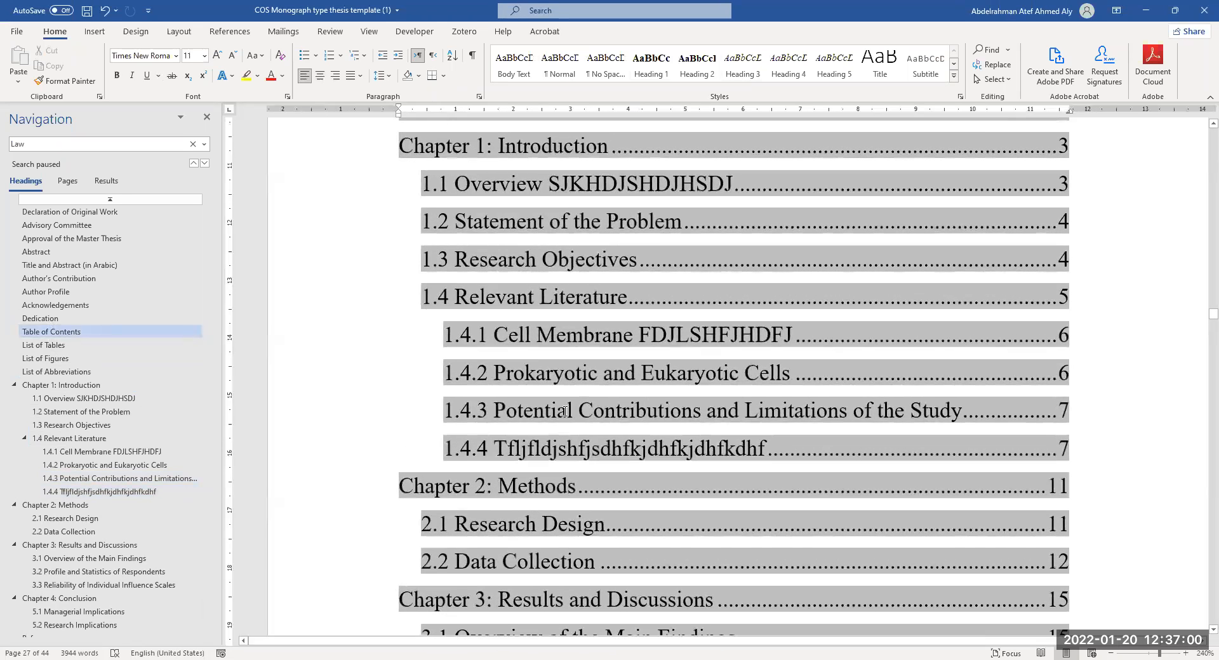
pyautogui.scroll(-1, 576, 375)
pyautogui.keyDown('ctrl'); pyautogui.click(576, 375); pyautogui.keyUp('ctrl')
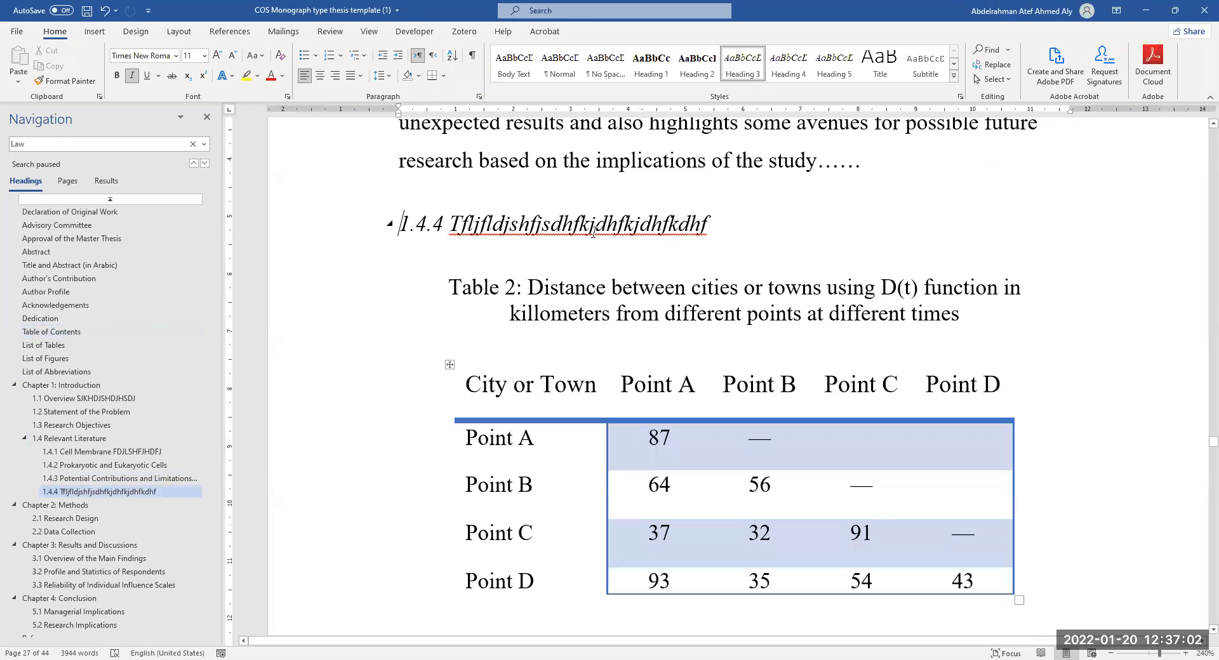
pyautogui.scroll(3, 635, 362)
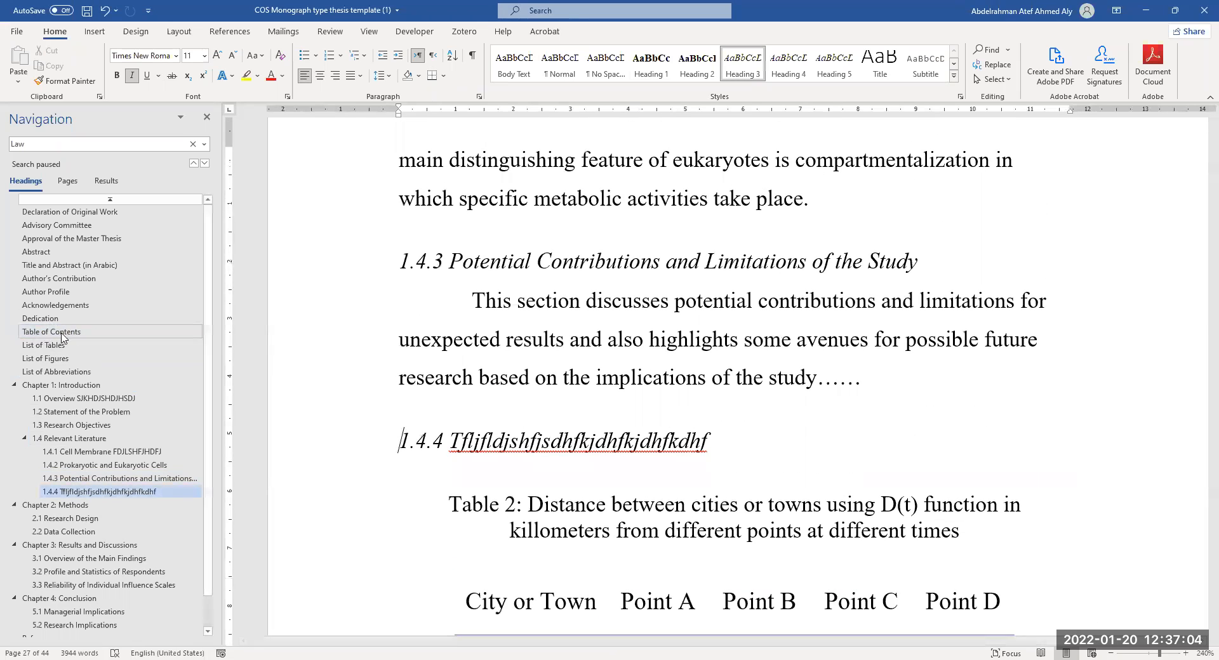
# Step: Review the contents entries again and look through sections 1.4.1, 1.4.2, 1.4.3 and 1.4.4 in the thesis body
pyautogui.scroll(-10, 543, 353)
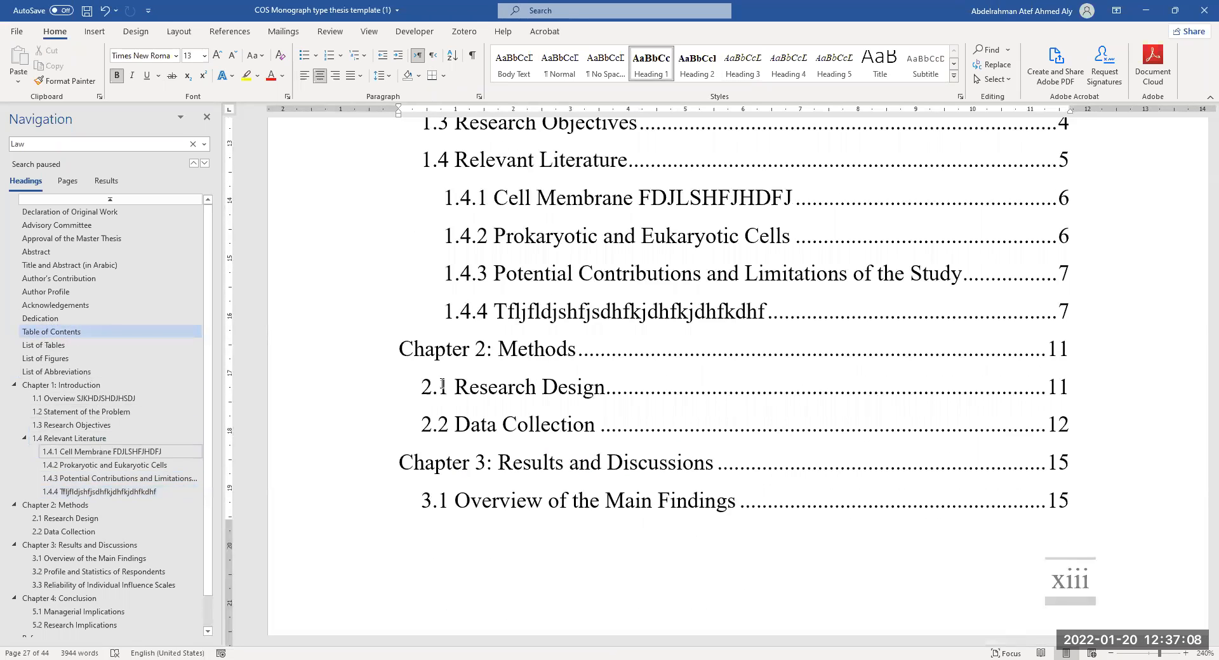
pyautogui.scroll(-3, 680, 299)
pyautogui.scroll(-4, 663, 318)
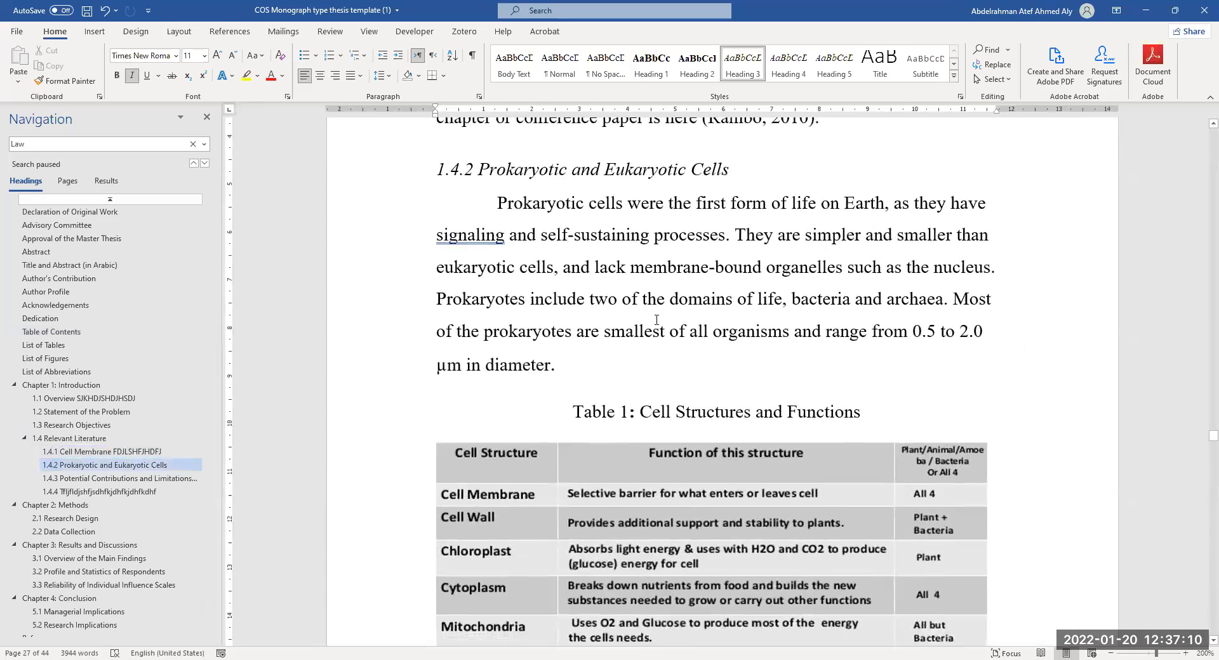
pyautogui.scroll(6, 656, 319)
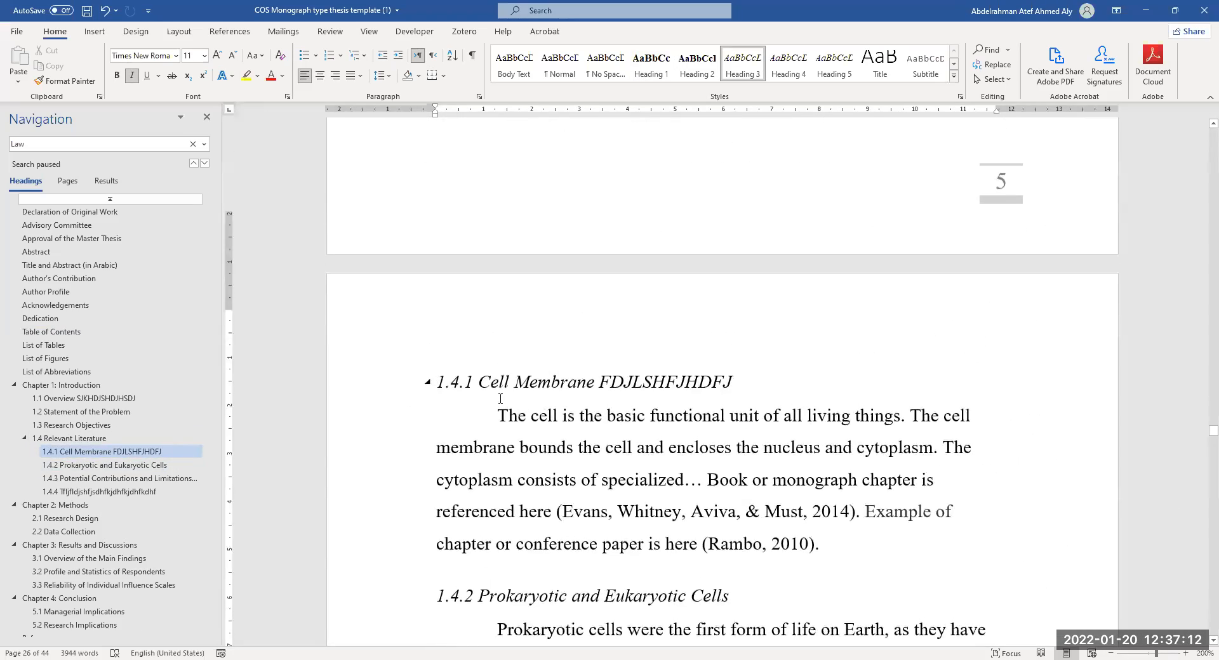
pyautogui.scroll(-7, 500, 398)
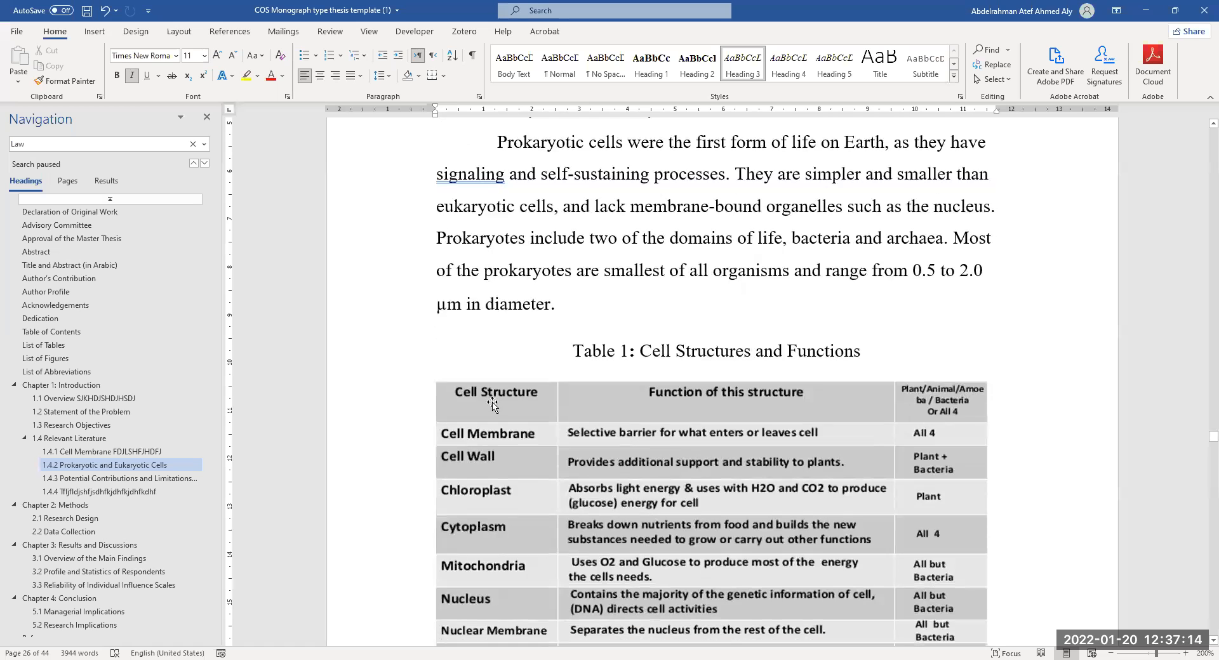
pyautogui.scroll(-10, 480, 400)
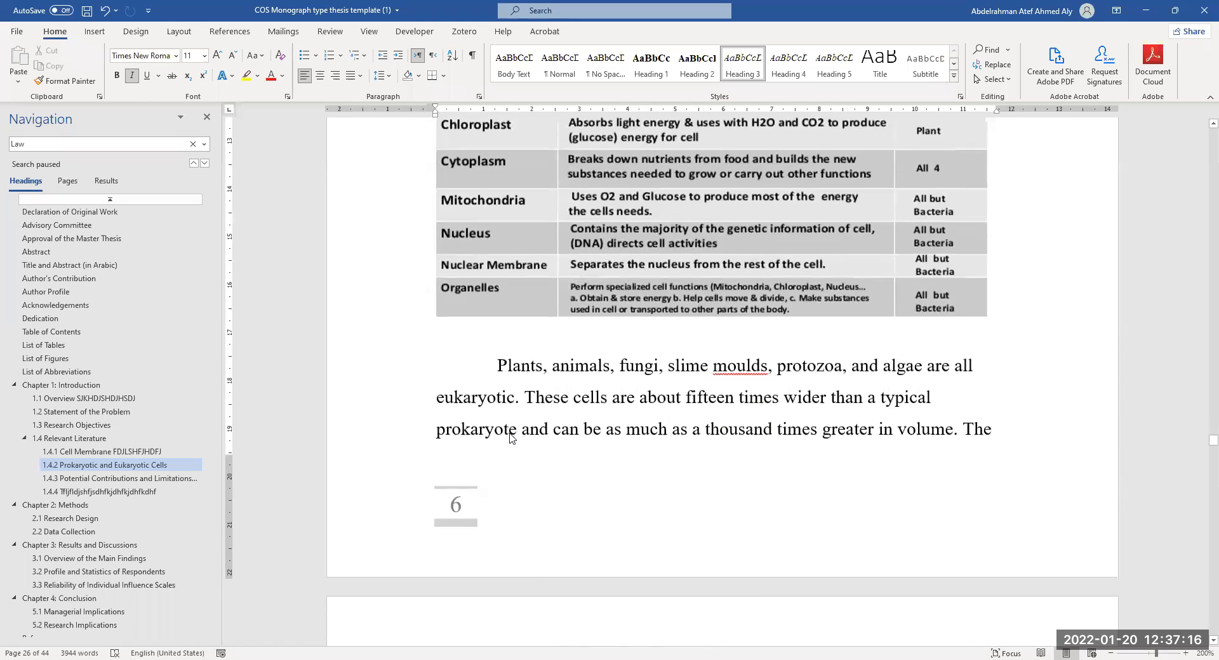
pyautogui.scroll(-3, 521, 437)
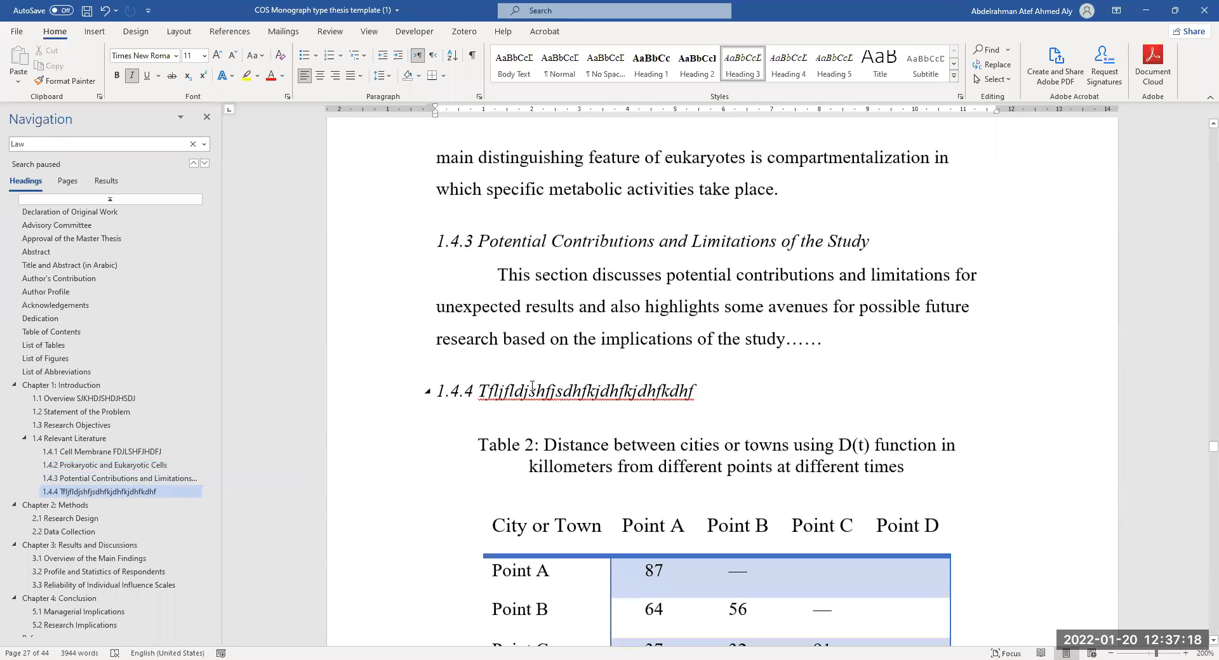
# Step: Add the line "1.4.4.4 fggertertertr" below the 1.4.4 heading and format it as Heading 4
pyautogui.click(701, 398)
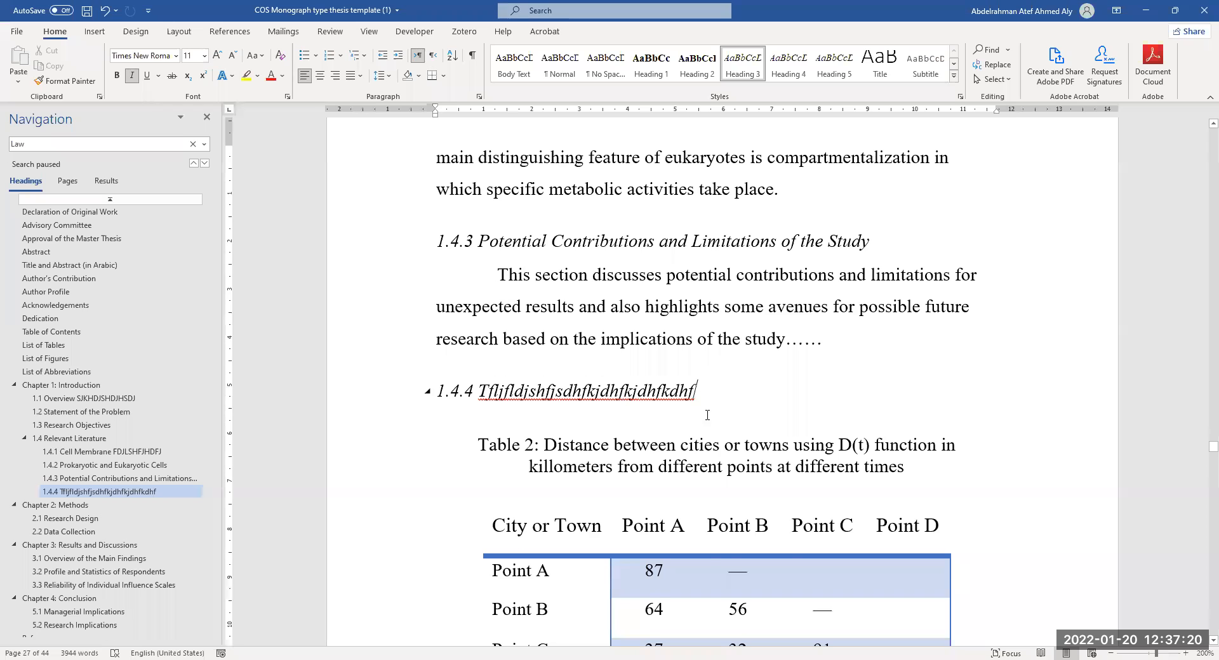
pyautogui.press('Return')
pyautogui.write('1.4.')
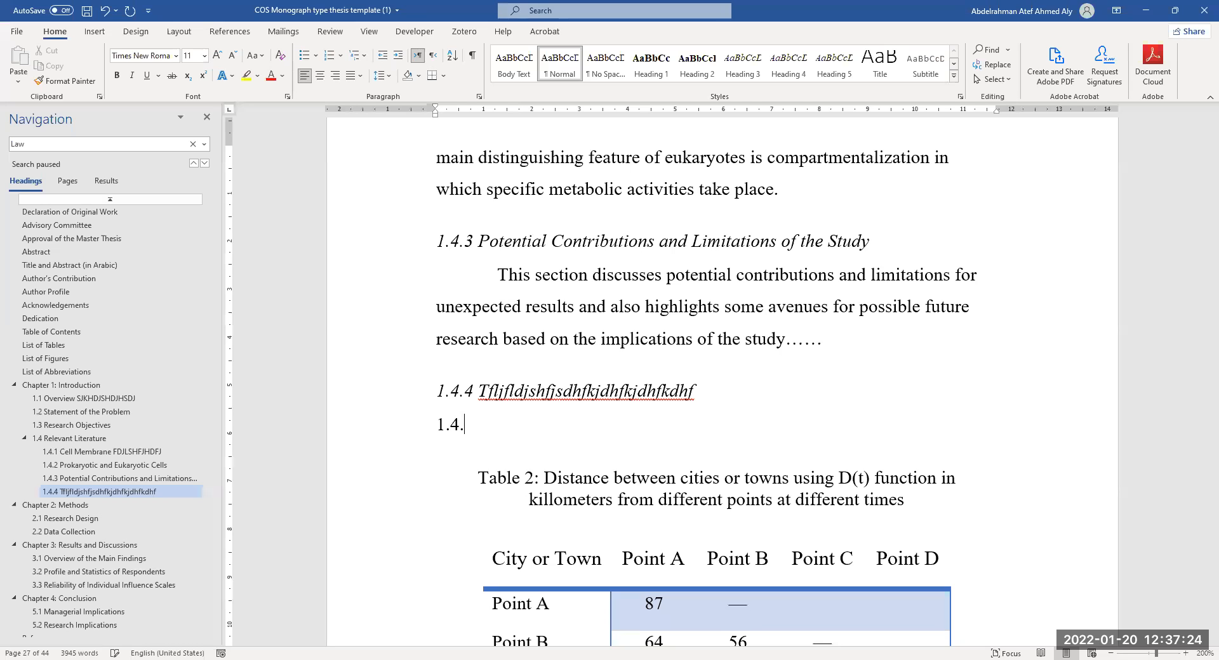
pyautogui.write('4.4 ')
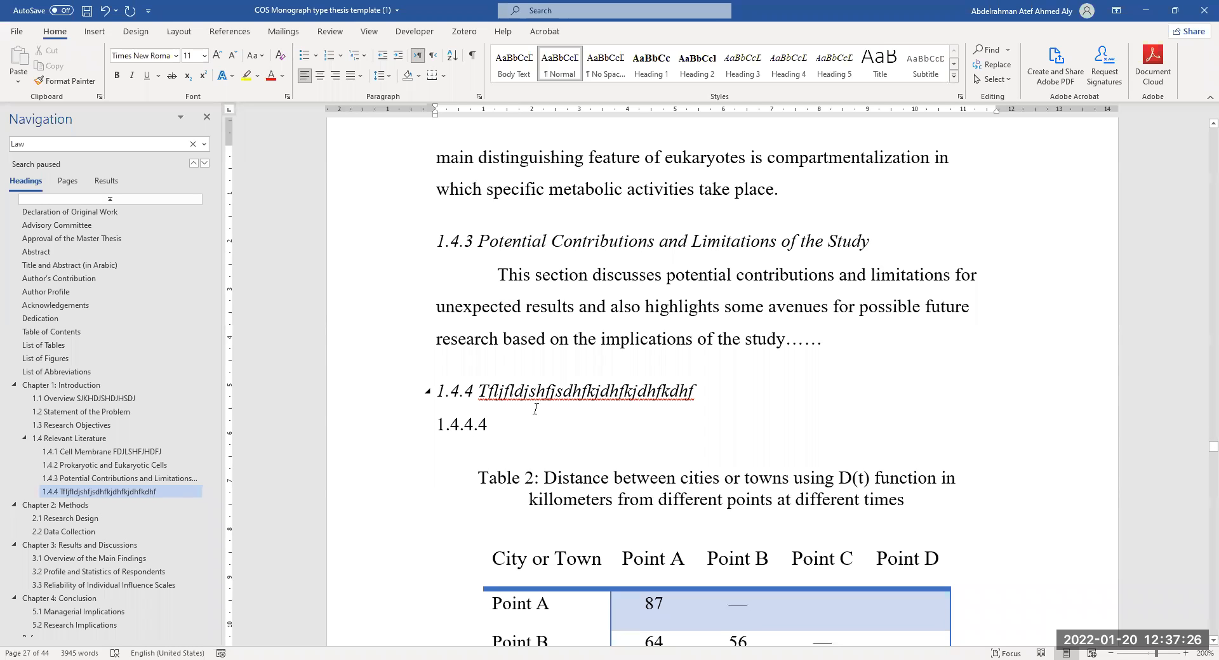
pyautogui.write('fggertertertr')
pyautogui.moveTo(584, 425); pyautogui.dragTo(434, 426)
pyautogui.click(793, 75)
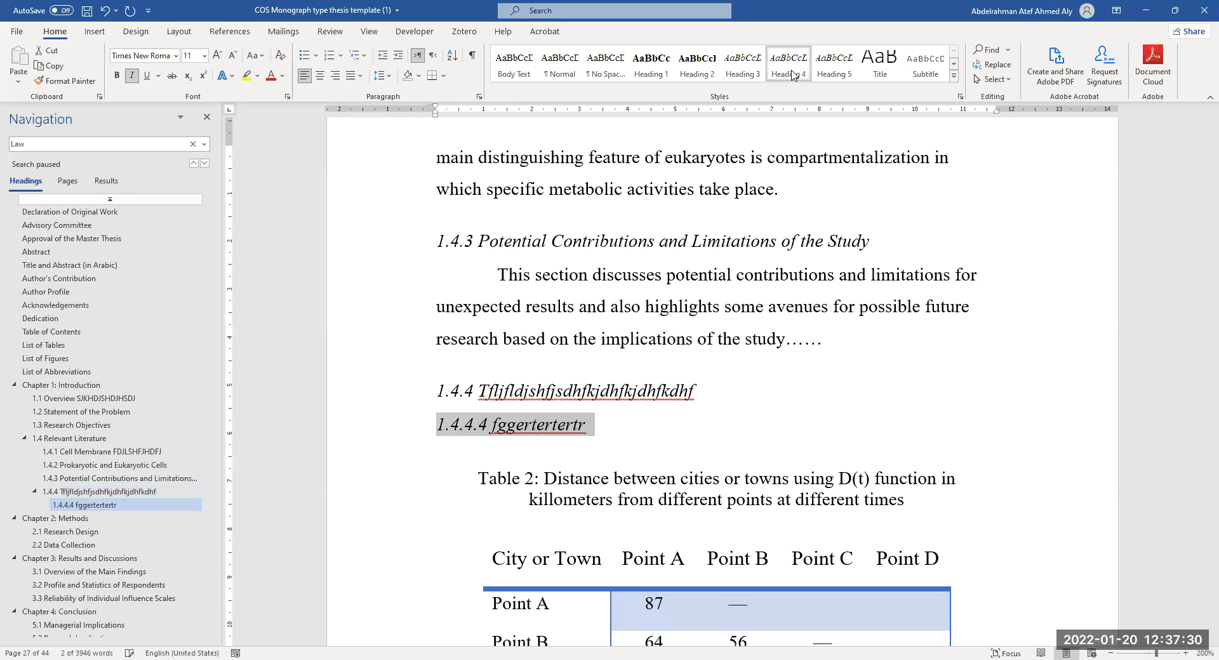
pyautogui.click(473, 425)
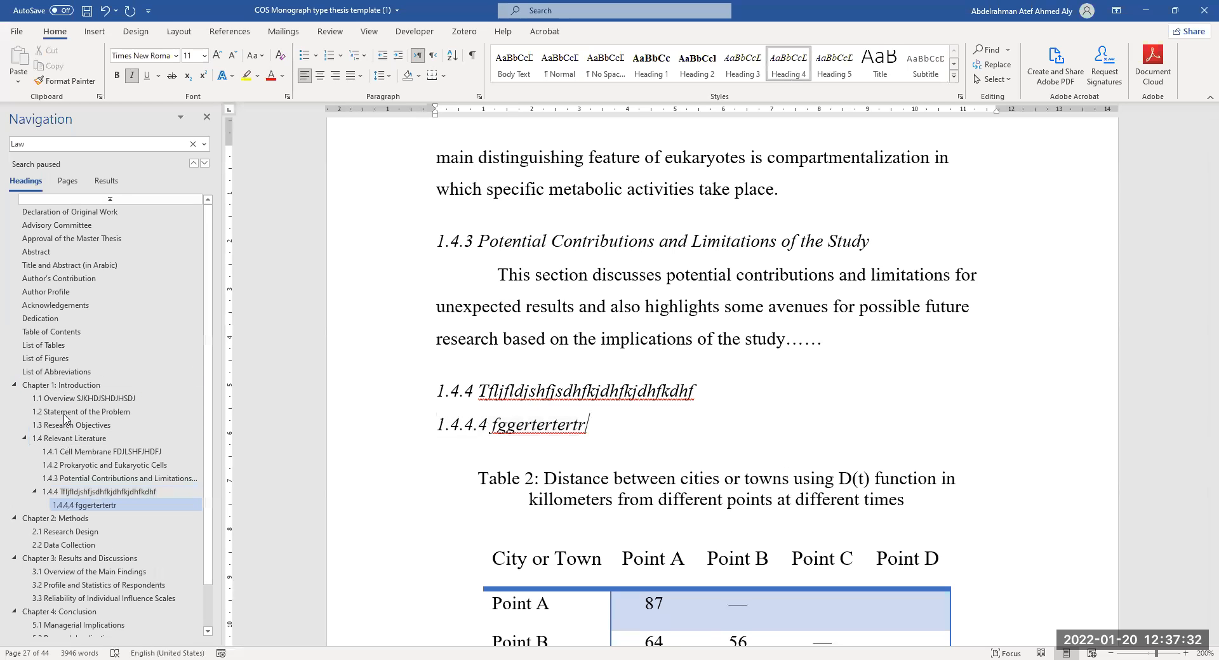
# Step: Update the entire table of contents again and check how its entries under 1.4.4 are listed
pyautogui.click(54, 333)
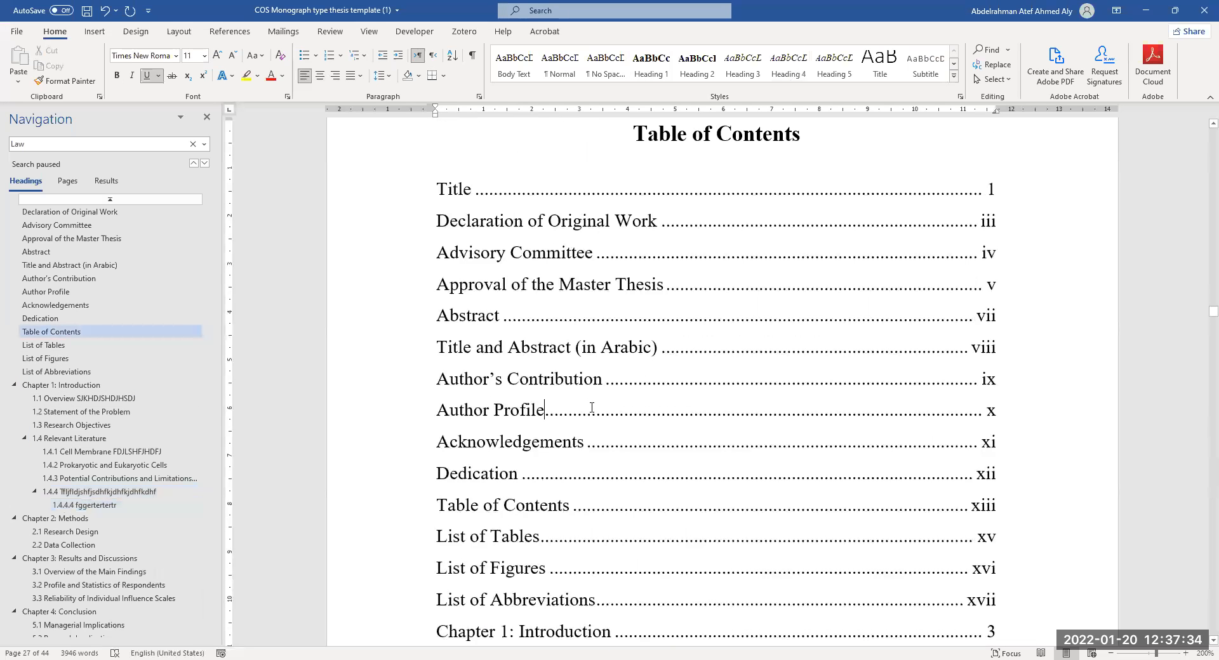
pyautogui.press('F9')
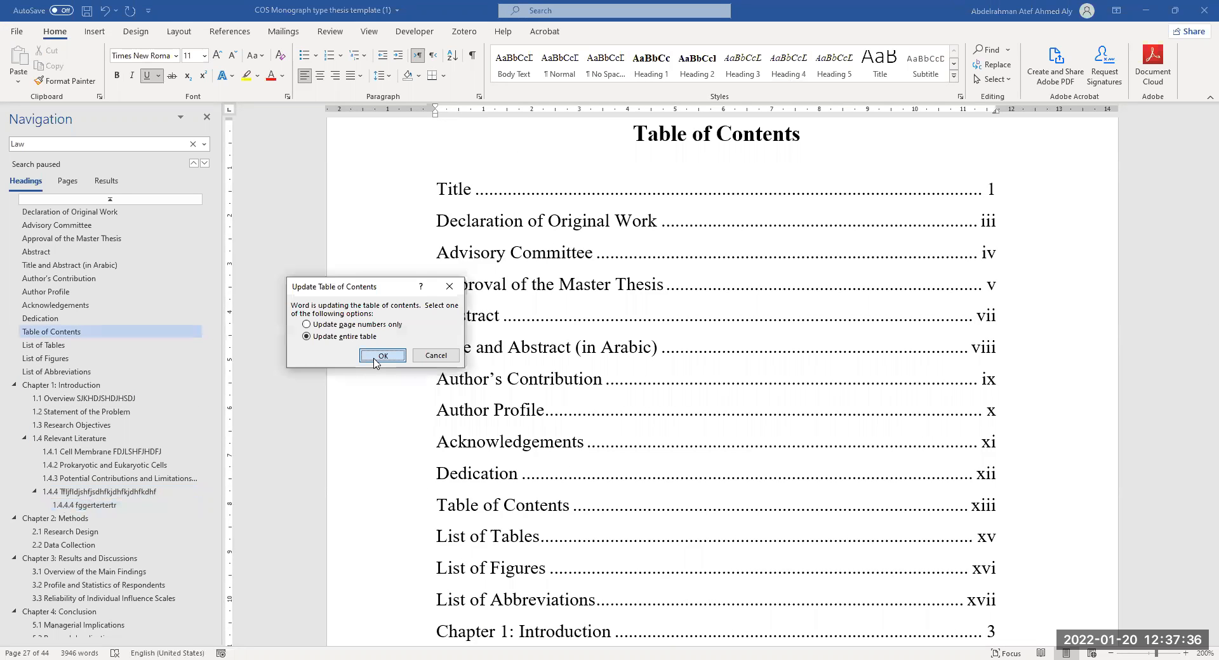
pyautogui.click(382, 356)
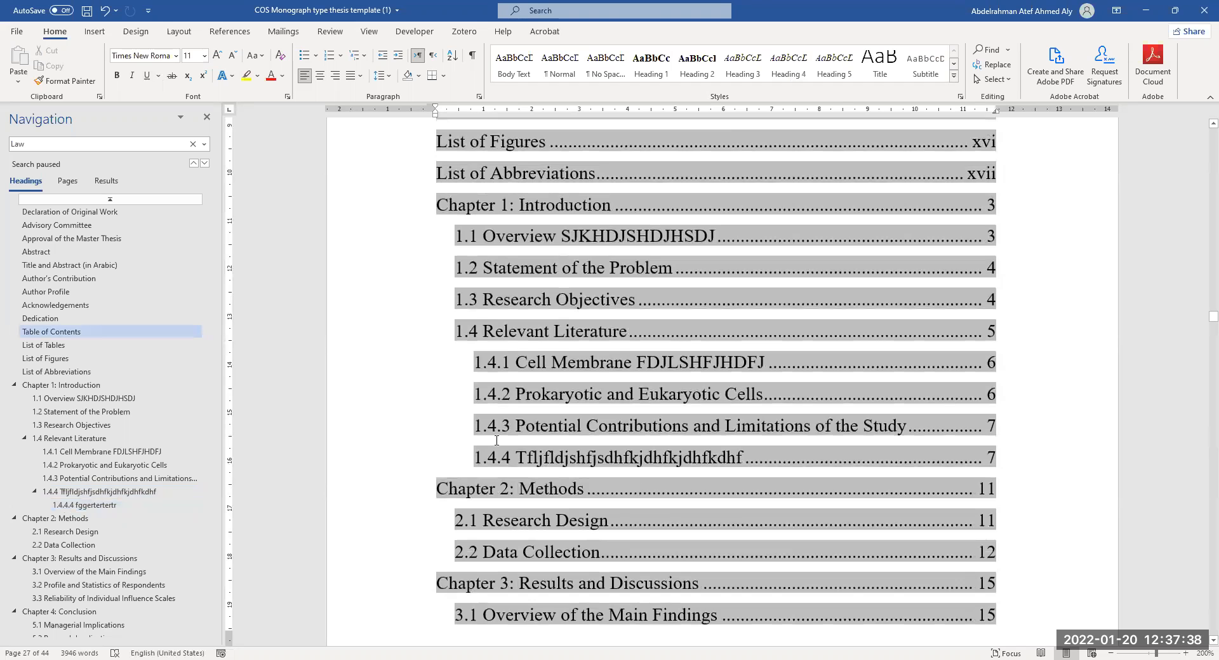
pyautogui.scroll(-1, 554, 404)
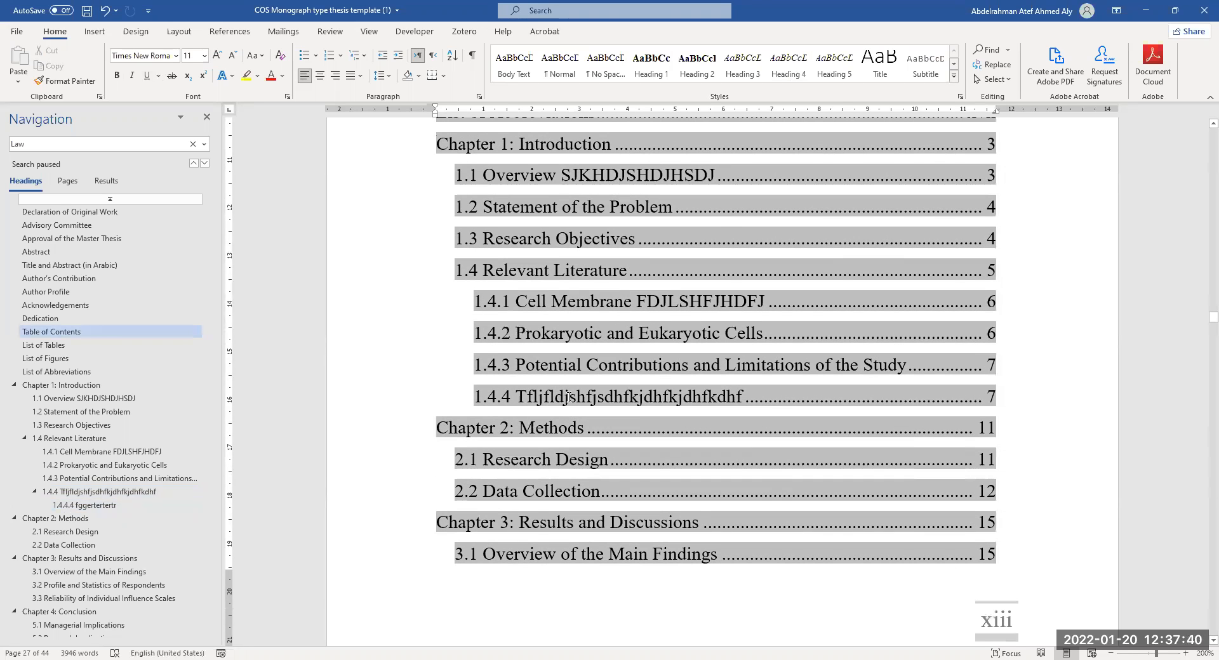
# Step: Follow the 1.4.4 contents entry to its heading and delete the "1.4.4.4 fggertertertr" line below it
pyautogui.keyDown('ctrl'); pyautogui.click(562, 398); pyautogui.keyUp('ctrl')
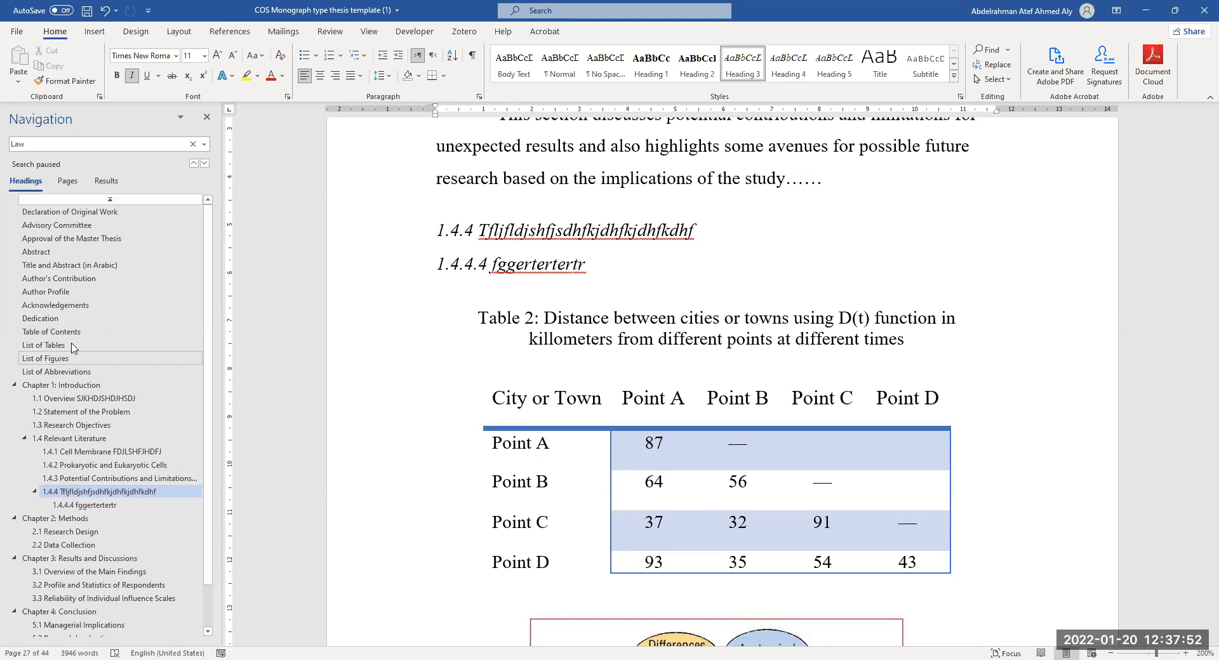
pyautogui.tripleClick(457, 268)
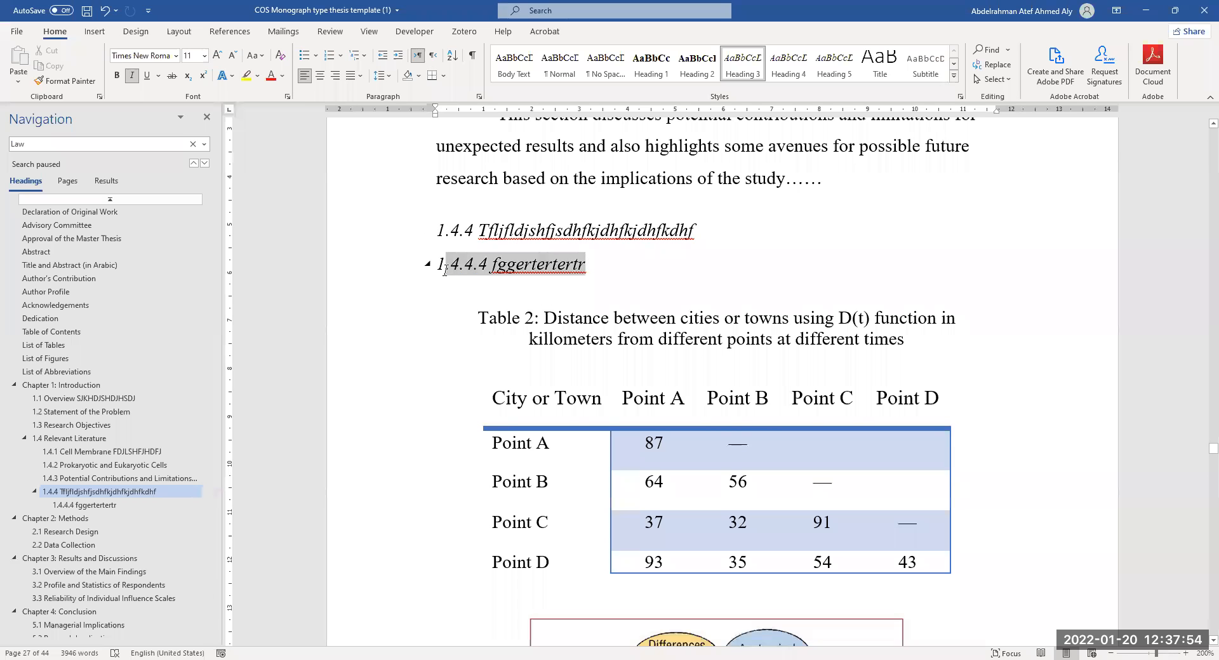
pyautogui.press('Delete')
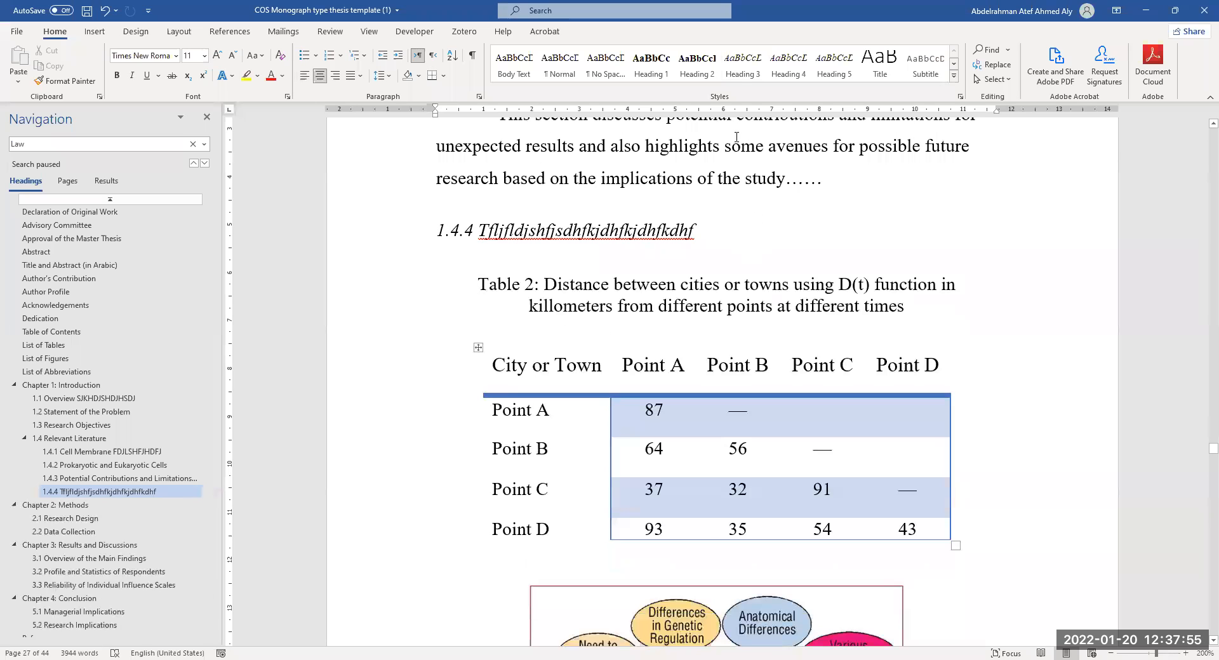
# Step: Review the Heading 3 style definition and its paragraph indent and spacing settings, and leave without changing them
pyautogui.rightClick(742, 79)
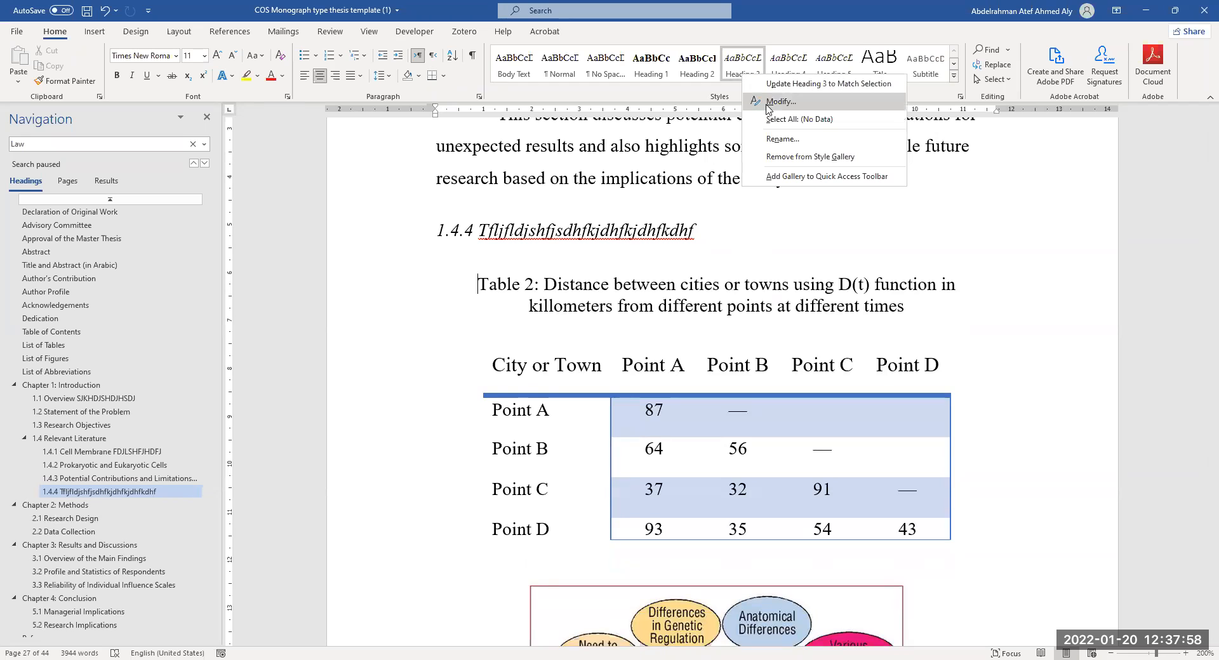
pyautogui.press('Return')
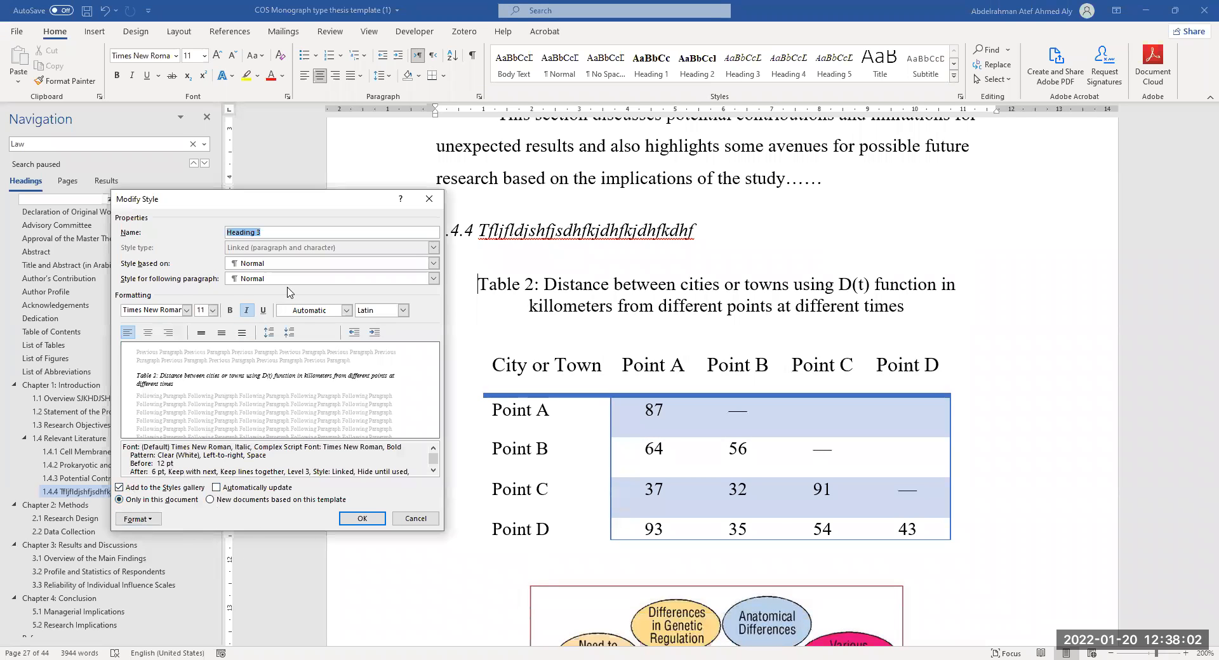
pyautogui.click(429, 198)
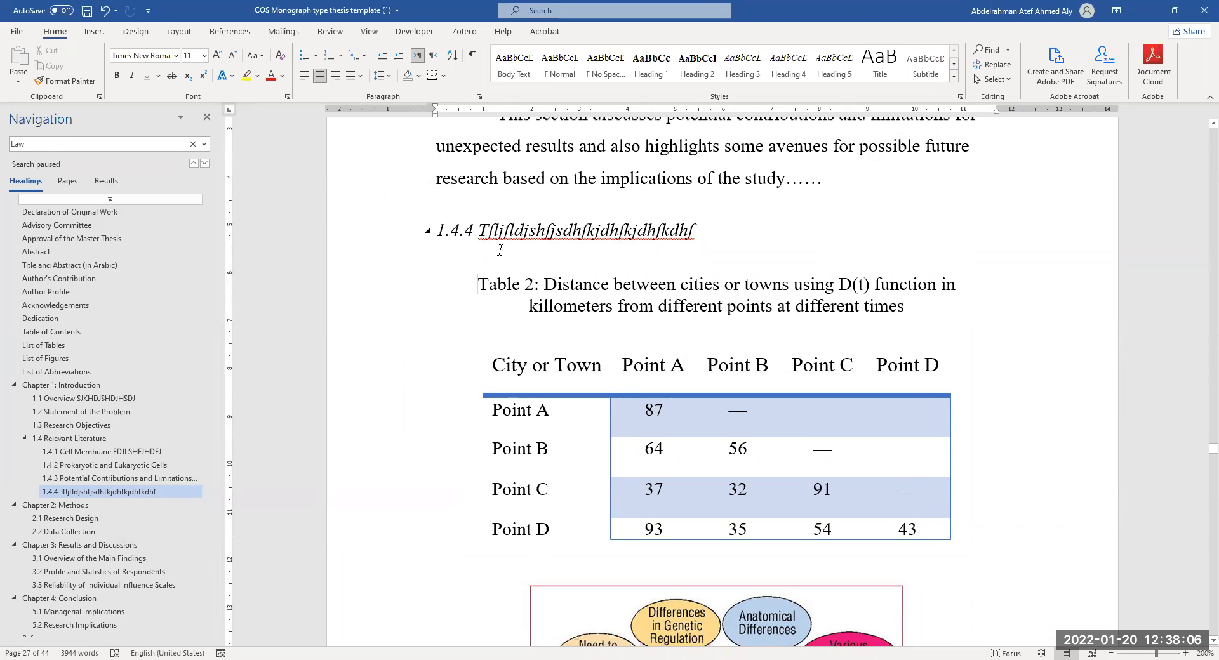
pyautogui.click(738, 79)
pyautogui.rightClick(737, 80)
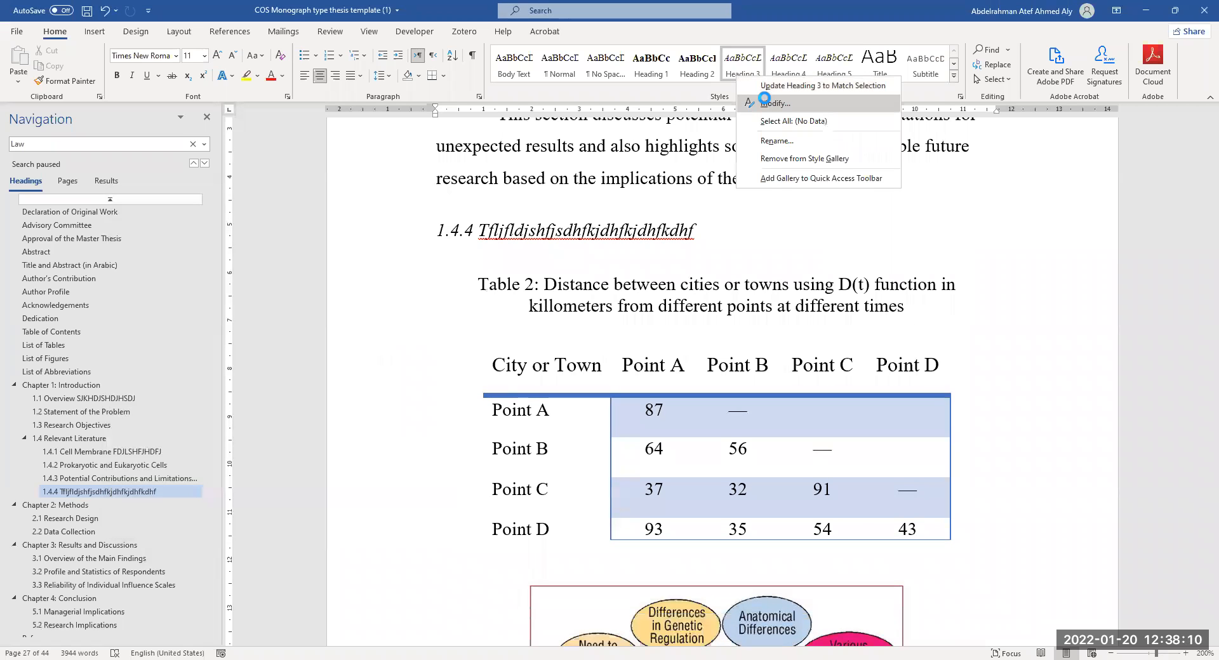
pyautogui.click(768, 103)
pyautogui.click(138, 519)
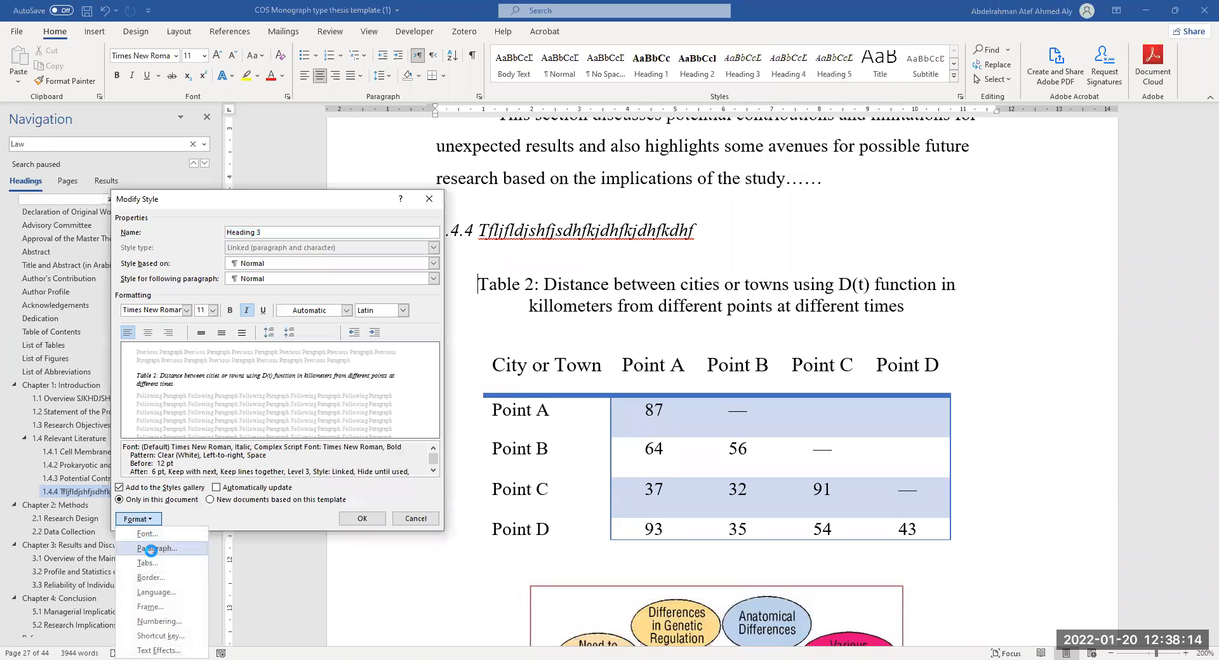
pyautogui.click(152, 549)
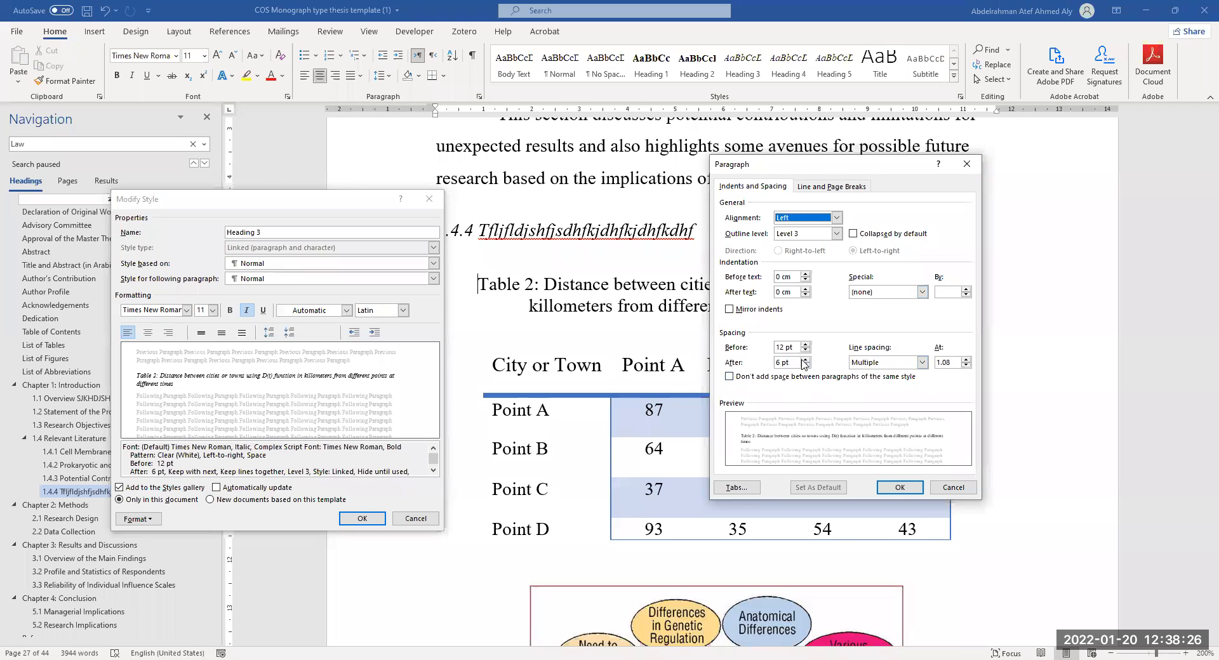
pyautogui.click(967, 164)
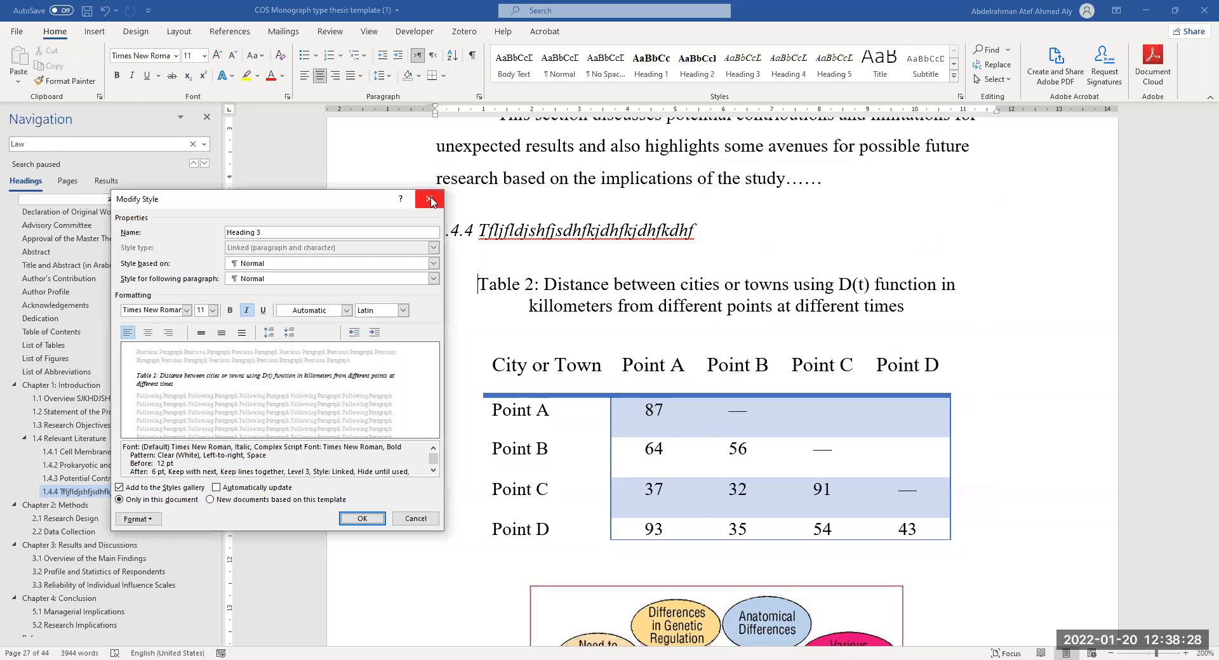
pyautogui.click(431, 202)
# Step: Look through section 1.4.2 and examine how the Table 1 caption is placed above its table
pyautogui.scroll(-10, 529, 283)
pyautogui.scroll(9, 569, 373)
pyautogui.scroll(10, 588, 328)
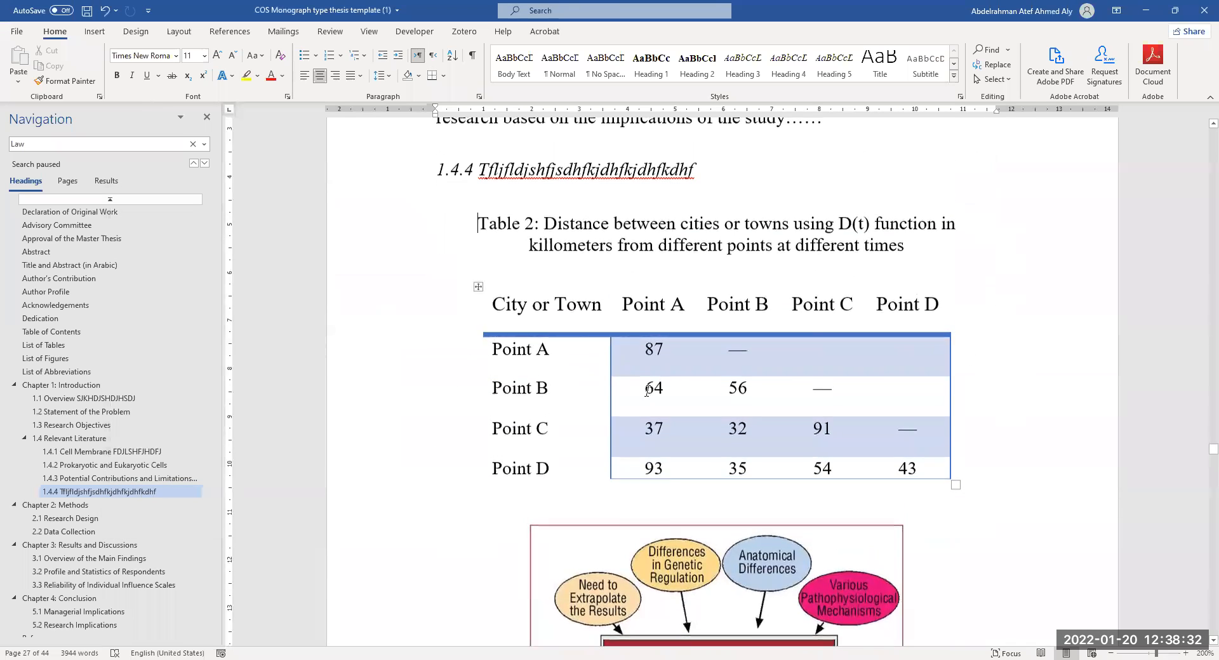
pyautogui.scroll(5, 633, 388)
pyautogui.scroll(-2, 630, 375)
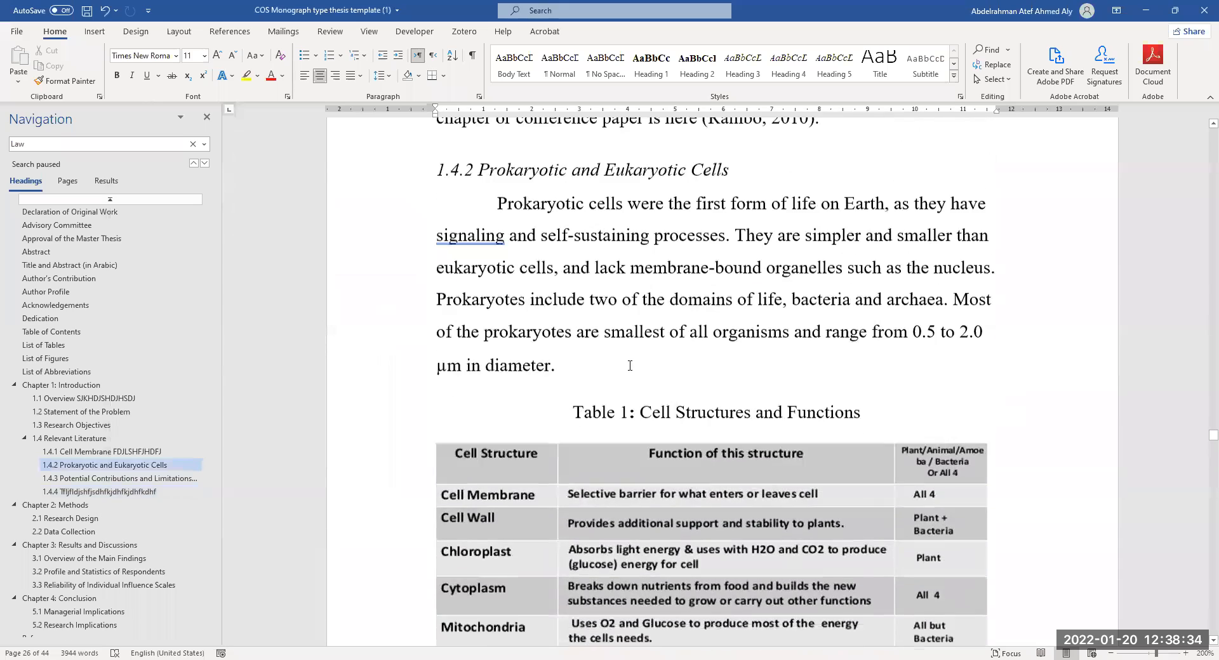
pyautogui.scroll(-3, 676, 362)
pyautogui.scroll(-4, 699, 280)
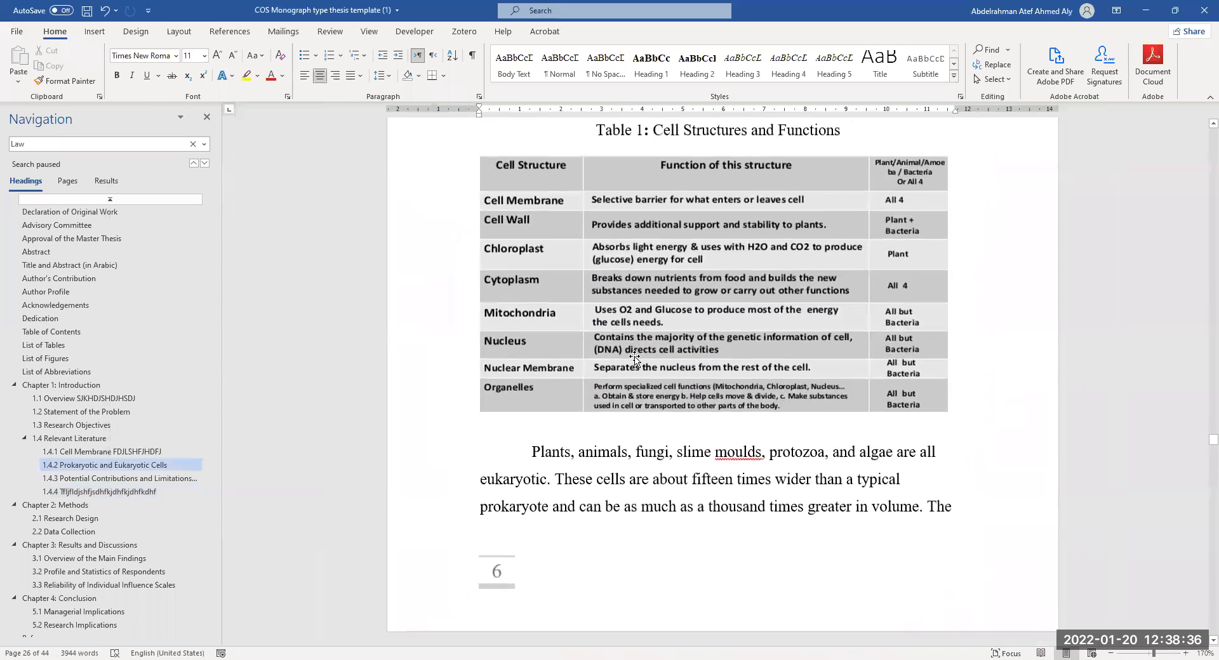
pyautogui.scroll(3, 646, 286)
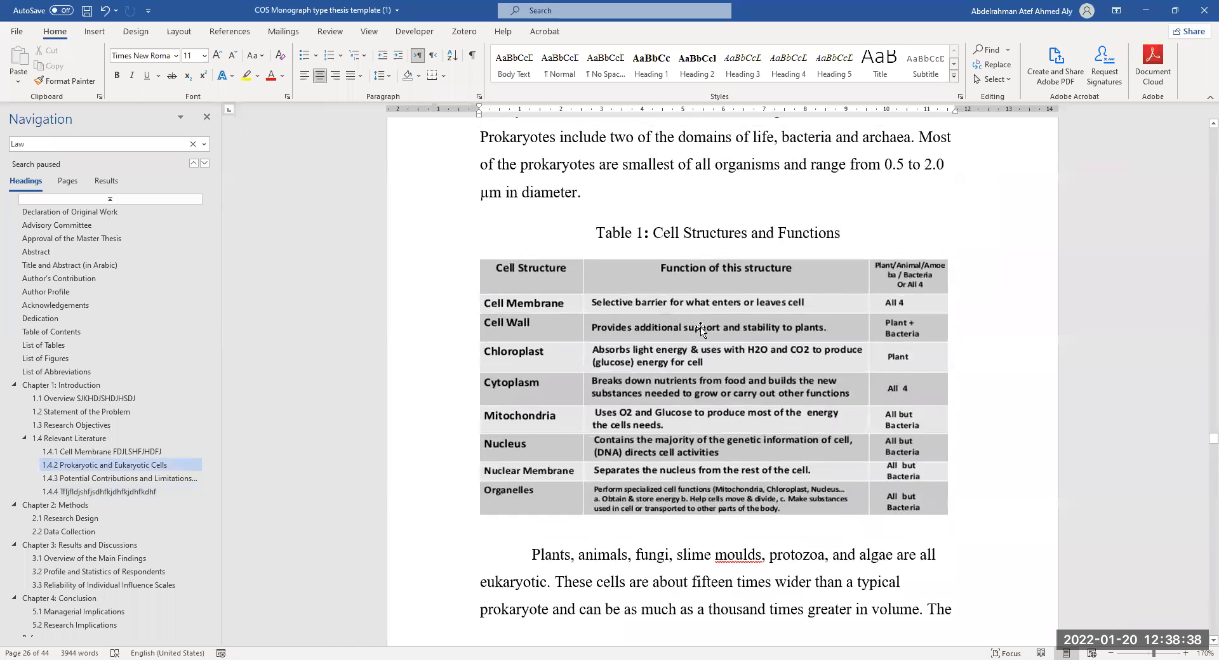
pyautogui.scroll(-4, 699, 328)
pyautogui.scroll(1, 699, 327)
pyautogui.scroll(-2, 699, 327)
pyautogui.scroll(5, 689, 267)
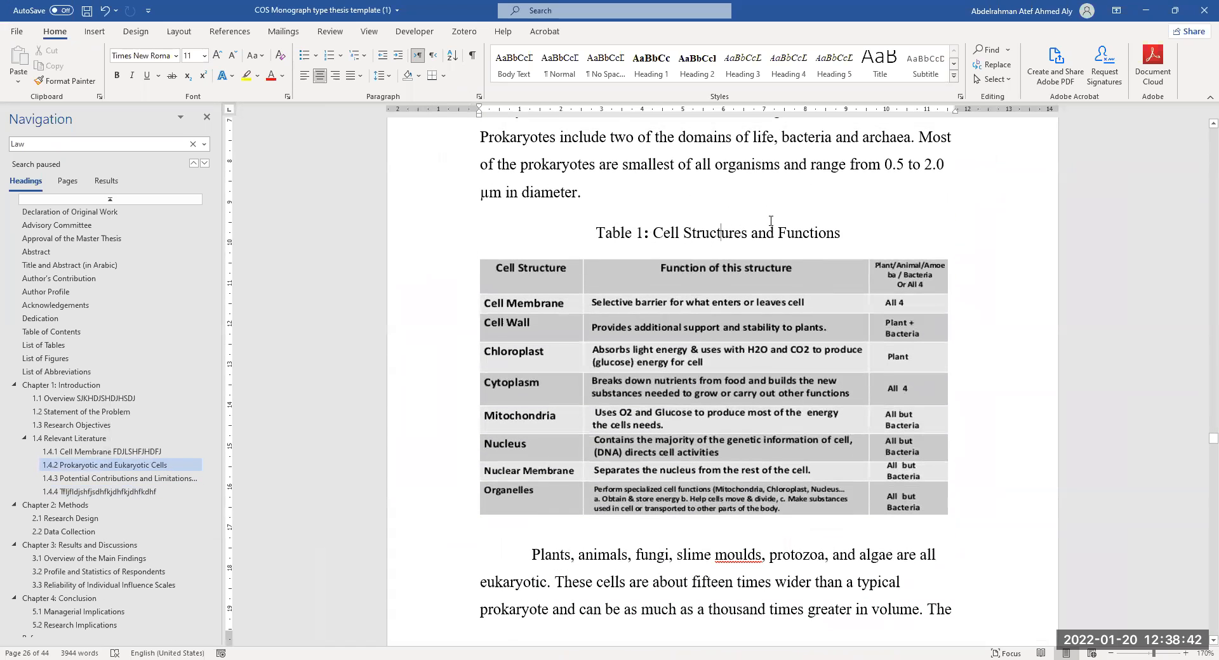
# Step: Examine the Figure 2 caption below its figure on page 7 and compare it with the tables on the facing pages
pyautogui.scroll(-15, 737, 329)
pyautogui.scroll(3, 736, 329)
pyautogui.scroll(-4, 737, 329)
pyautogui.click(536, 360)
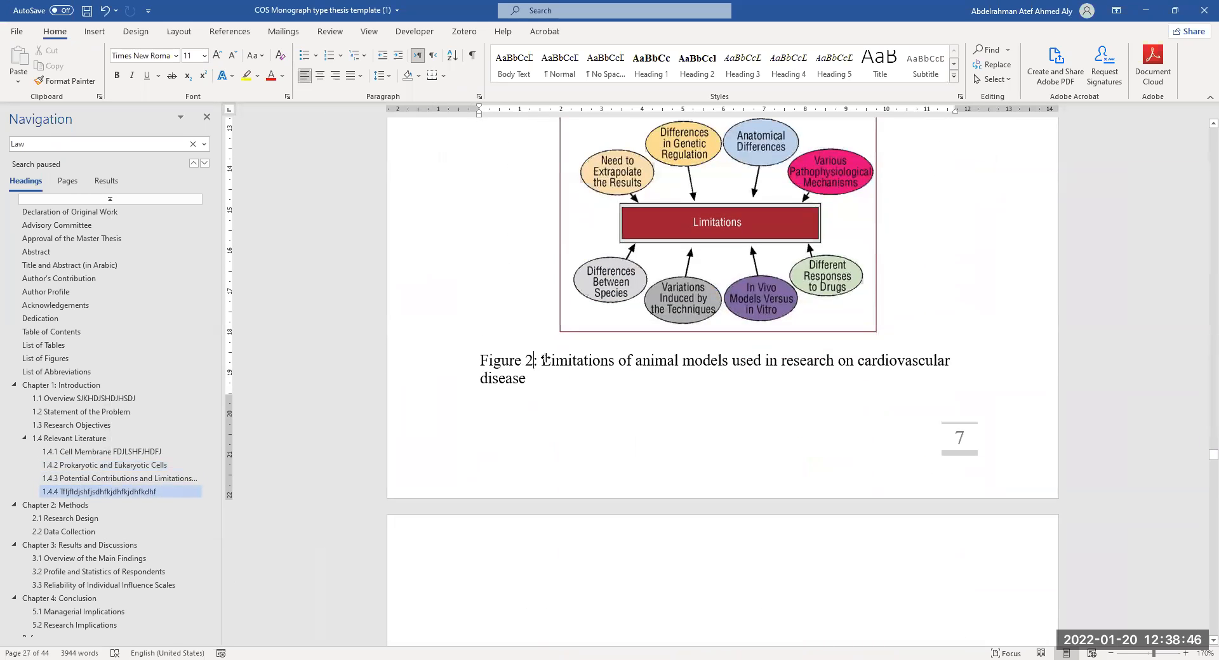
pyautogui.scroll(-4, 565, 369)
pyautogui.scroll(6, 598, 357)
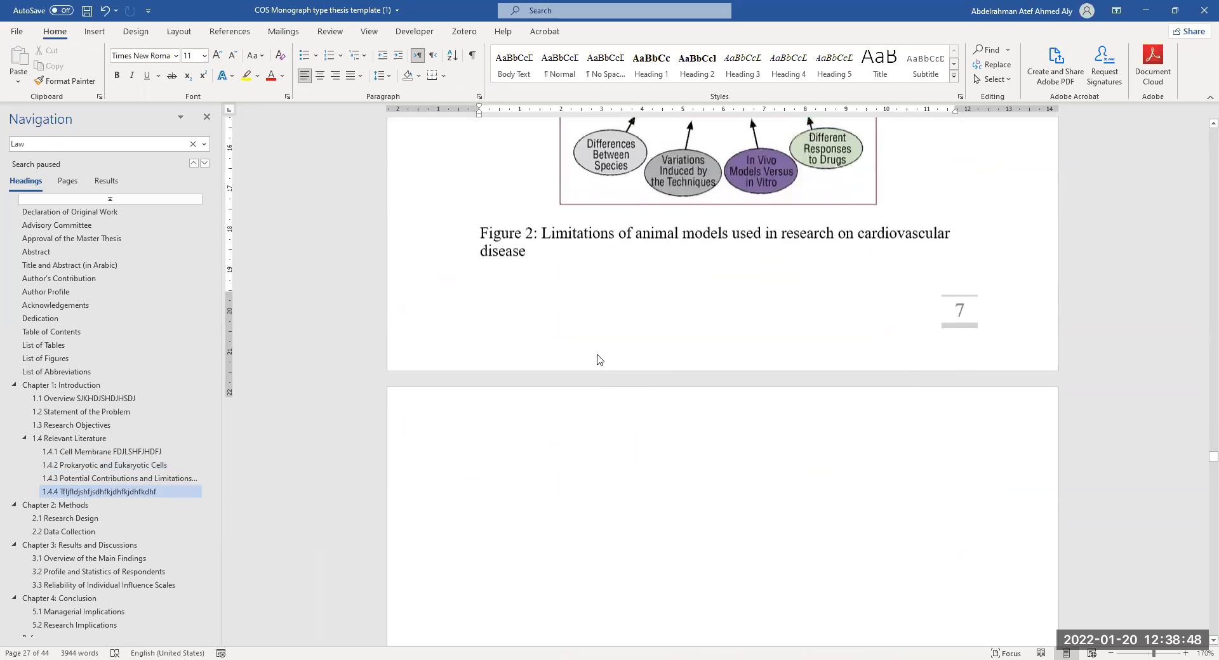
pyautogui.keyDown('ctrl'); pyautogui.scroll(-3, 624, 353); pyautogui.keyUp('ctrl')
pyautogui.keyDown('ctrl'); pyautogui.scroll(-3, 624, 353); pyautogui.keyUp('ctrl')
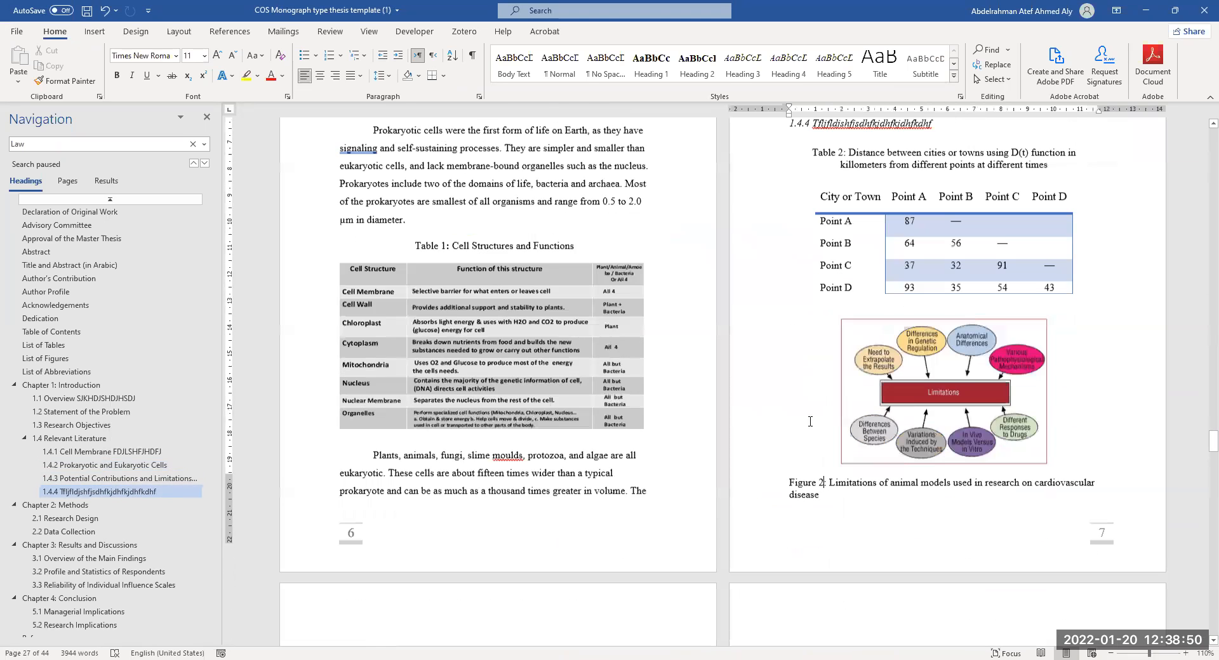
pyautogui.scroll(-1, 829, 457)
pyautogui.tripleClick(791, 453)
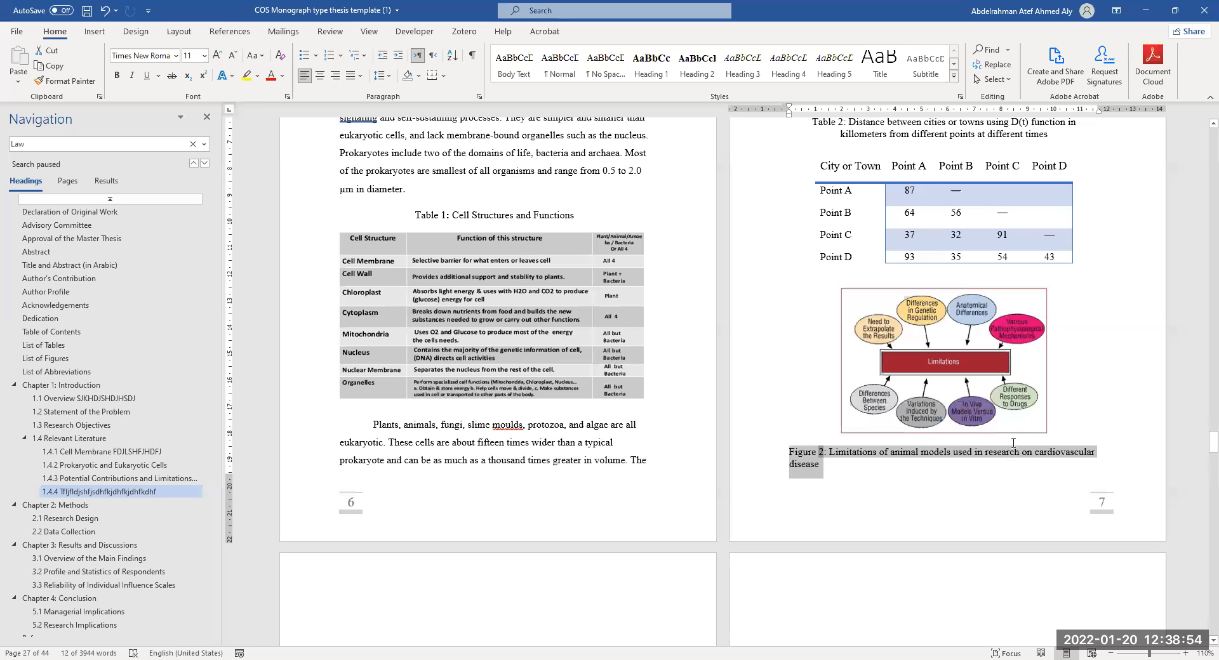
pyautogui.click(879, 452)
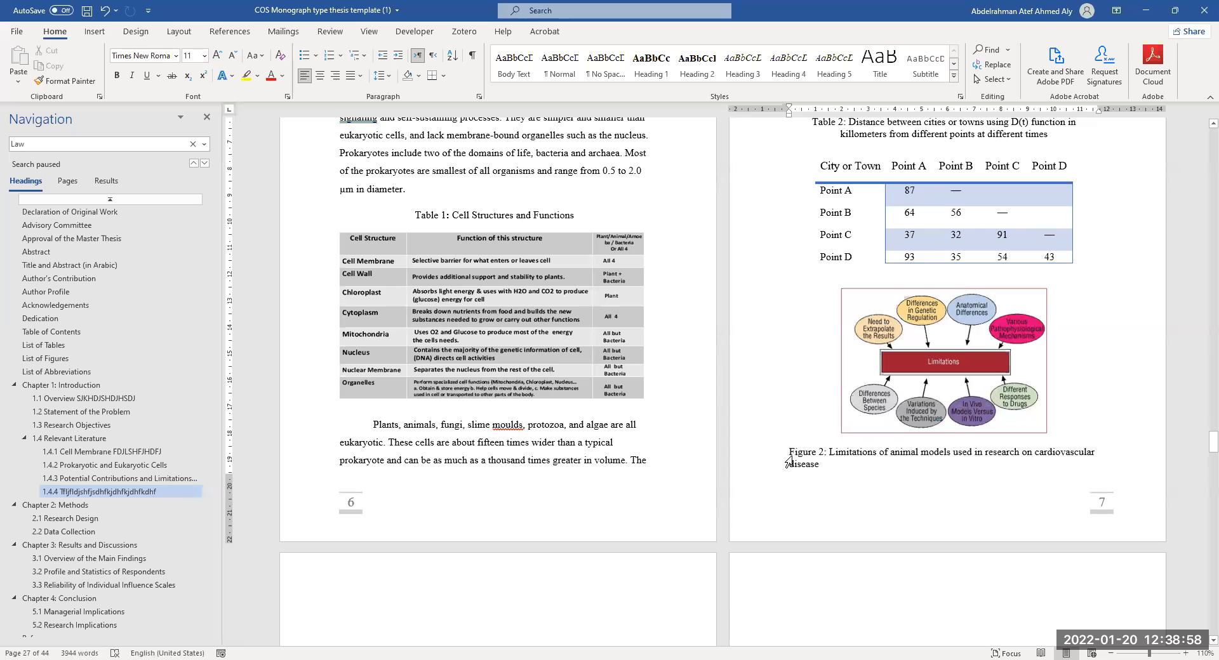
pyautogui.scroll(-2, 799, 470)
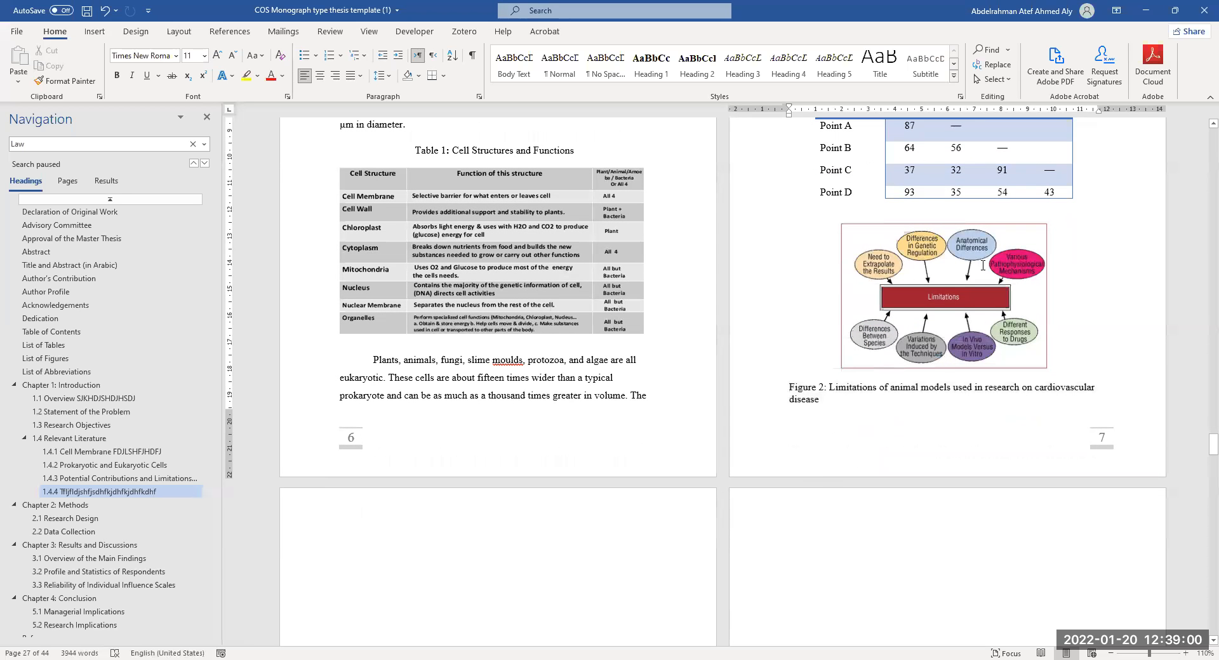
# Step: Left-align the Table 2 caption below heading 1.4.4 and centre it again
pyautogui.scroll(3, 847, 325)
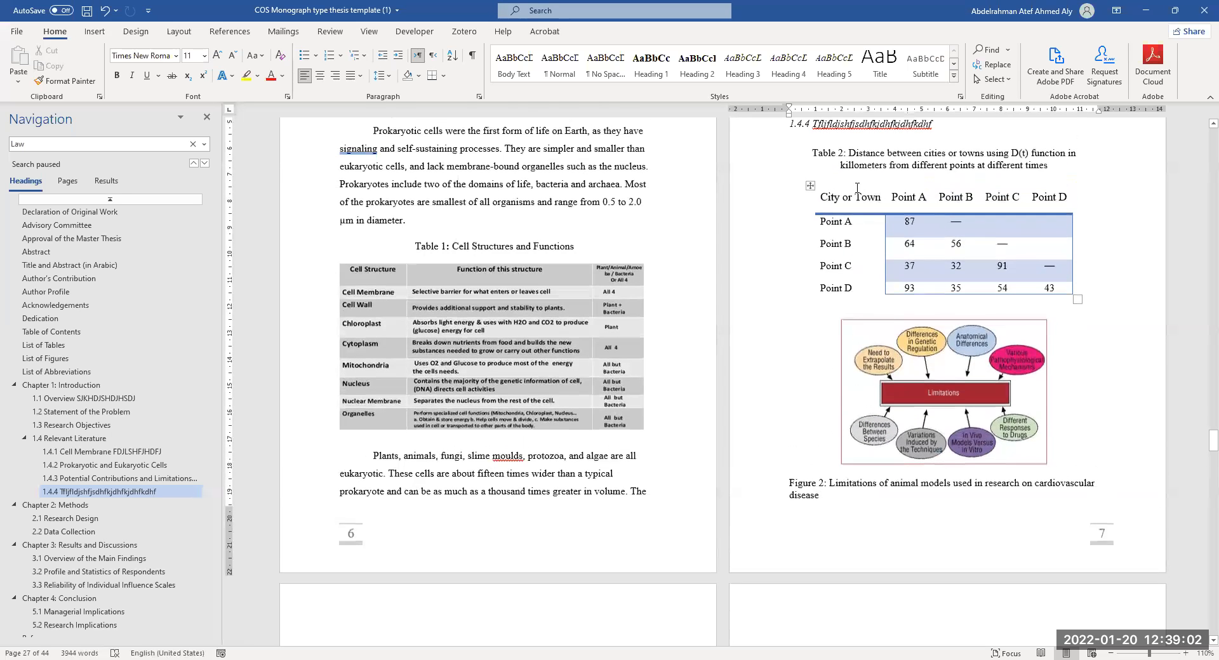
pyautogui.scroll(2, 898, 252)
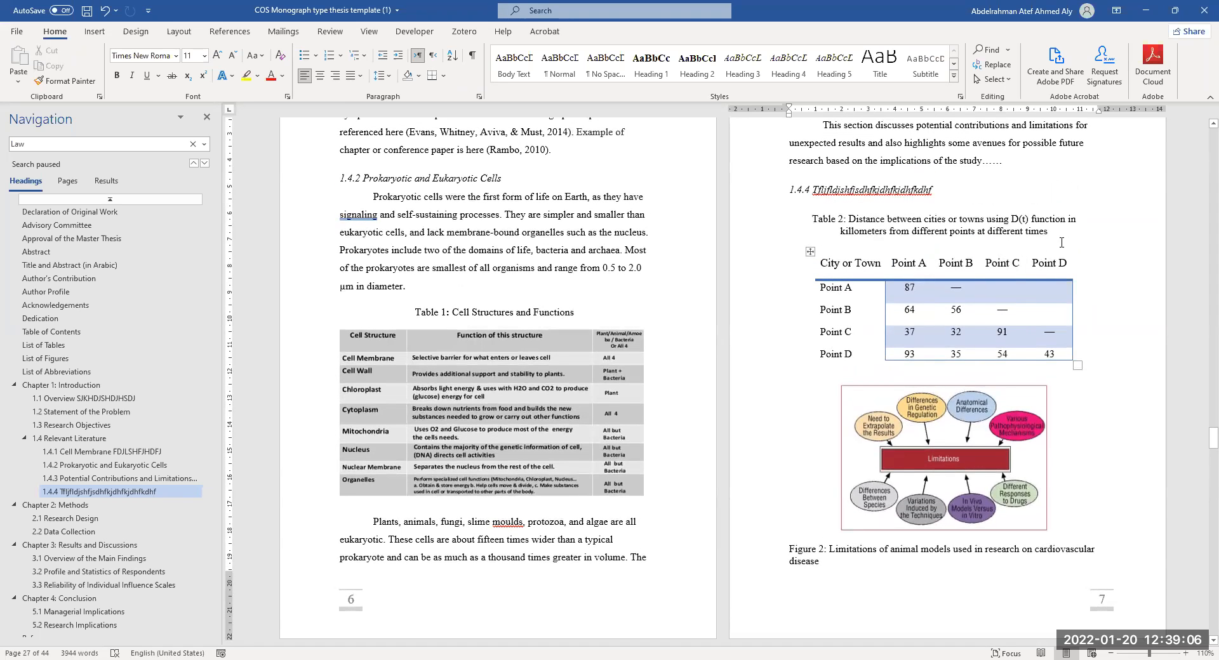
pyautogui.moveTo(1039, 233); pyautogui.dragTo(807, 221)
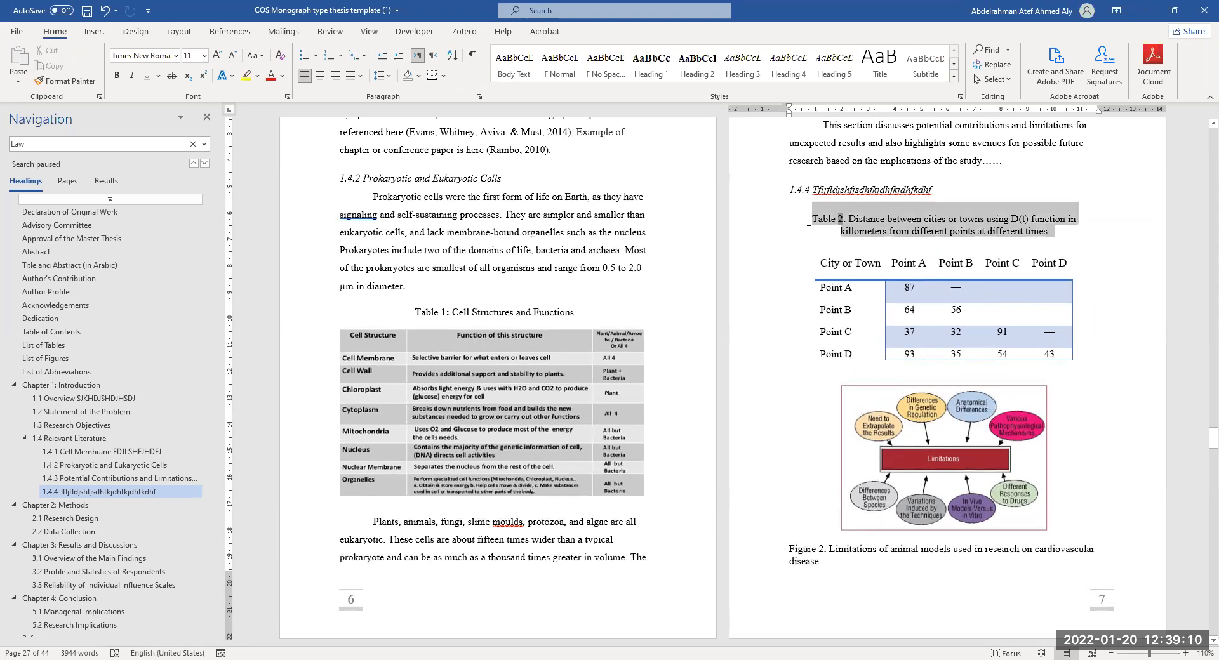
pyautogui.click(859, 241)
pyautogui.scroll(4, 796, 249)
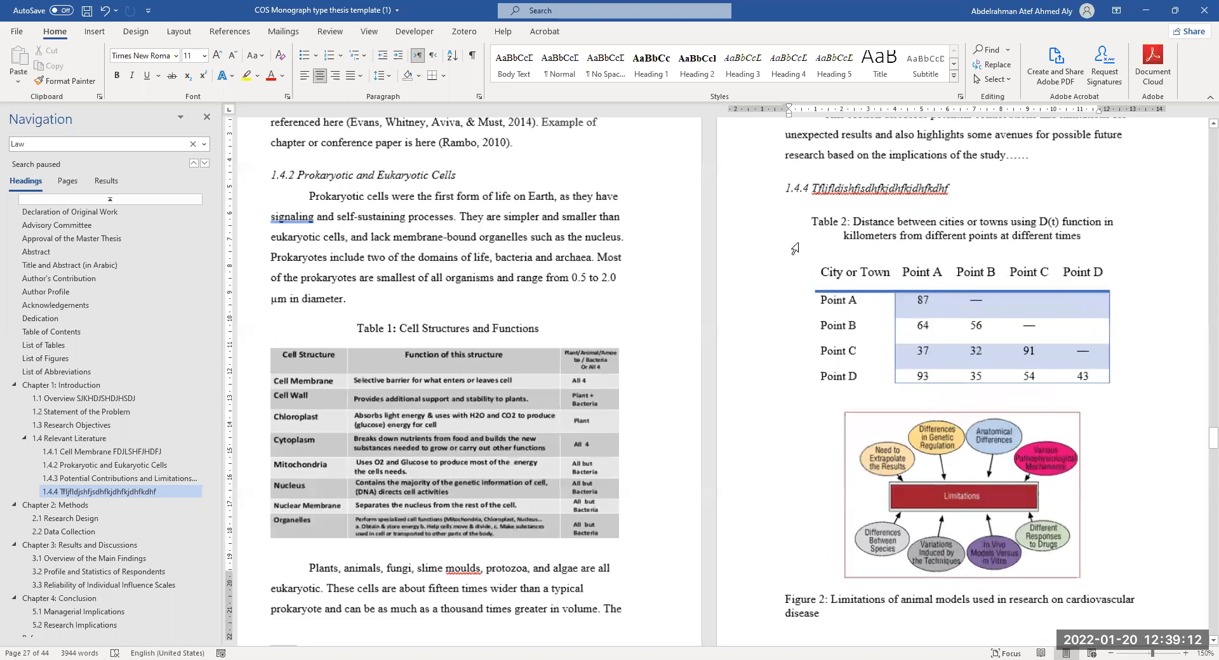
pyautogui.scroll(1, 795, 249)
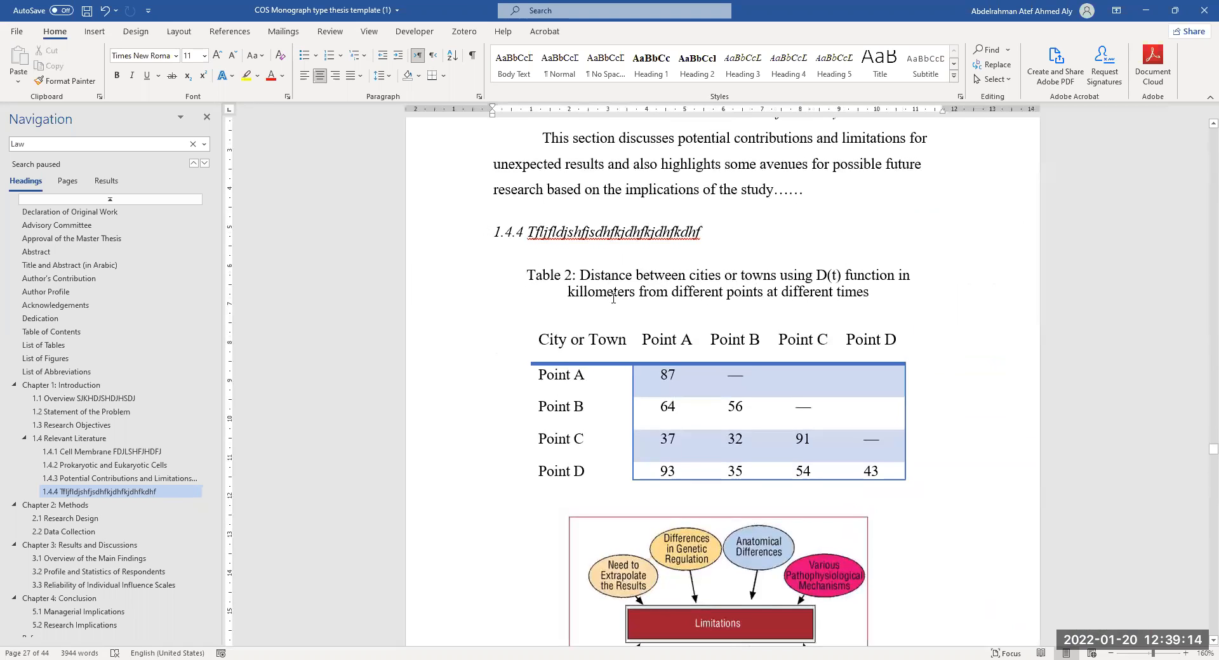
pyautogui.moveTo(873, 297); pyautogui.dragTo(516, 275)
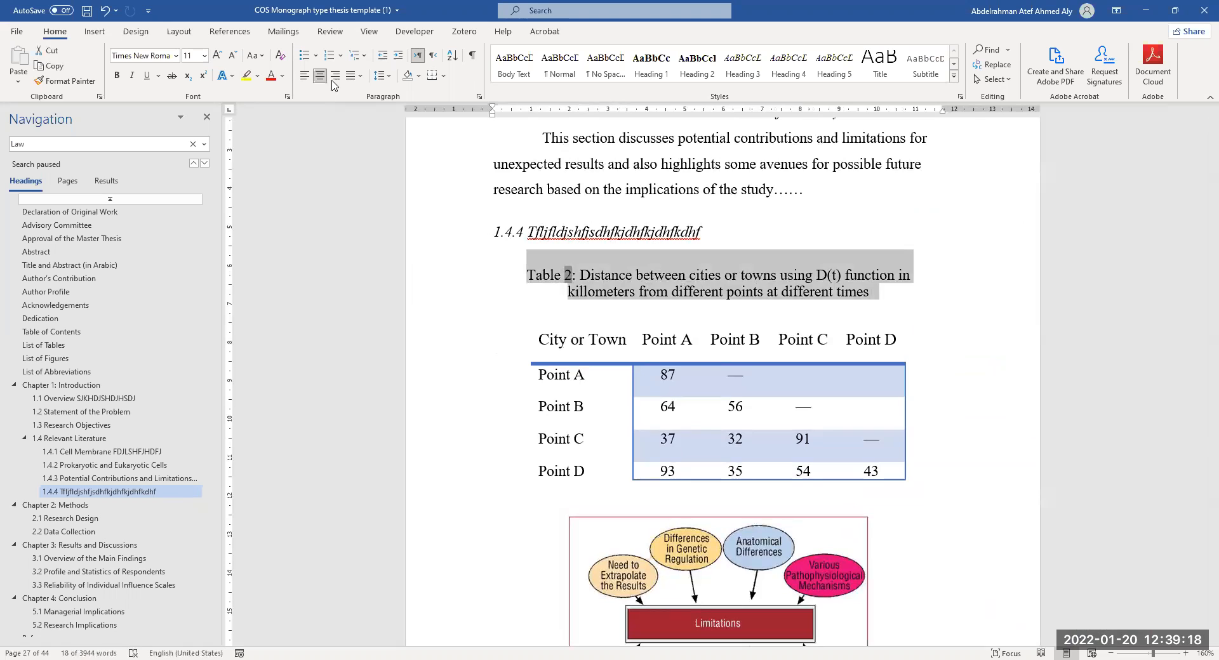
pyautogui.click(305, 76)
pyautogui.click(565, 295)
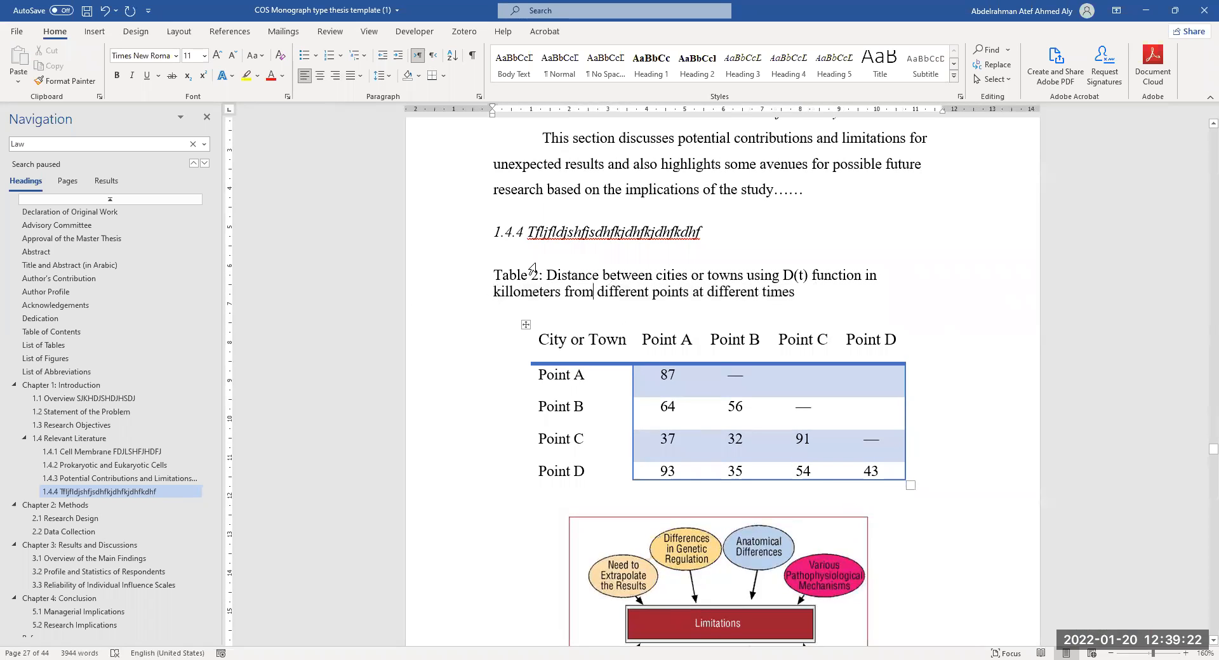
pyautogui.click(320, 75)
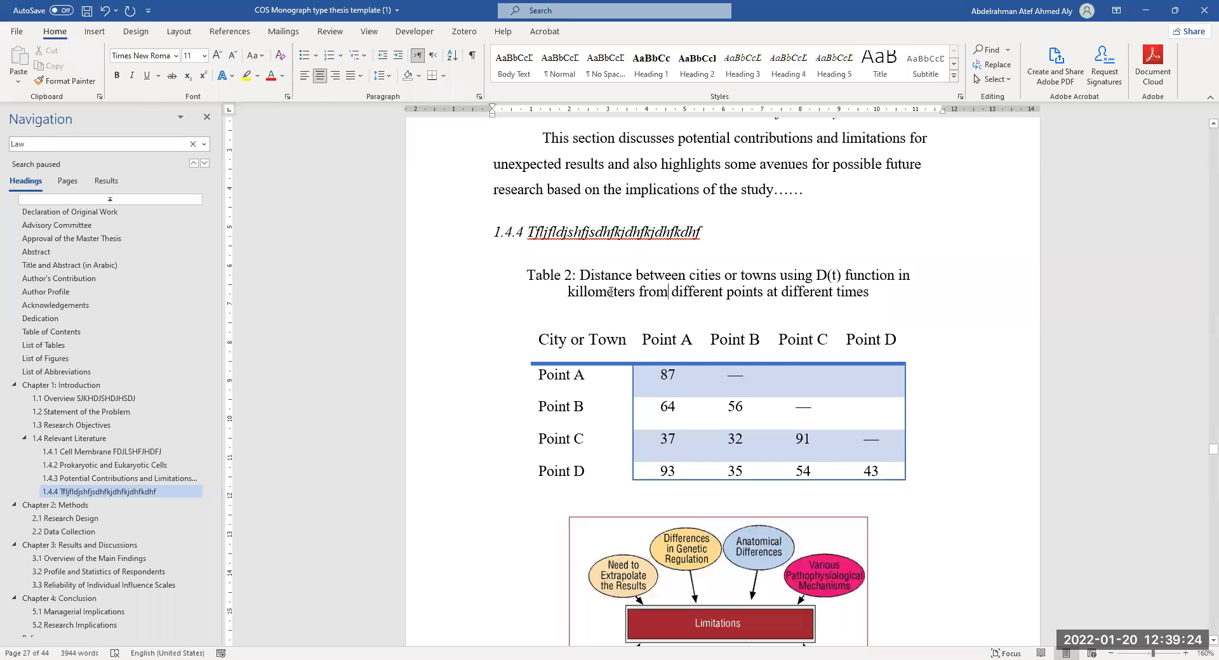
# Step: Left-align the two-line Table 2 caption about distances between cities or towns
pyautogui.scroll(-4, 685, 335)
pyautogui.scroll(4, 692, 317)
pyautogui.moveTo(871, 297); pyautogui.dragTo(559, 290)
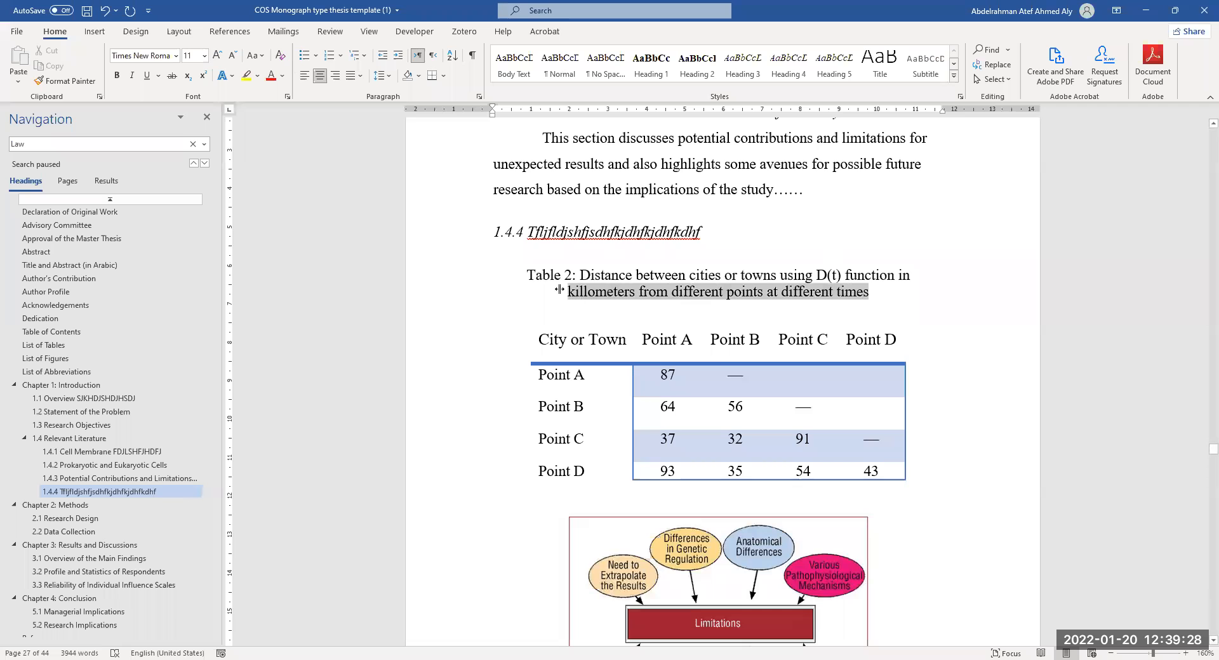
pyautogui.hotkey('ctrl', 'l')
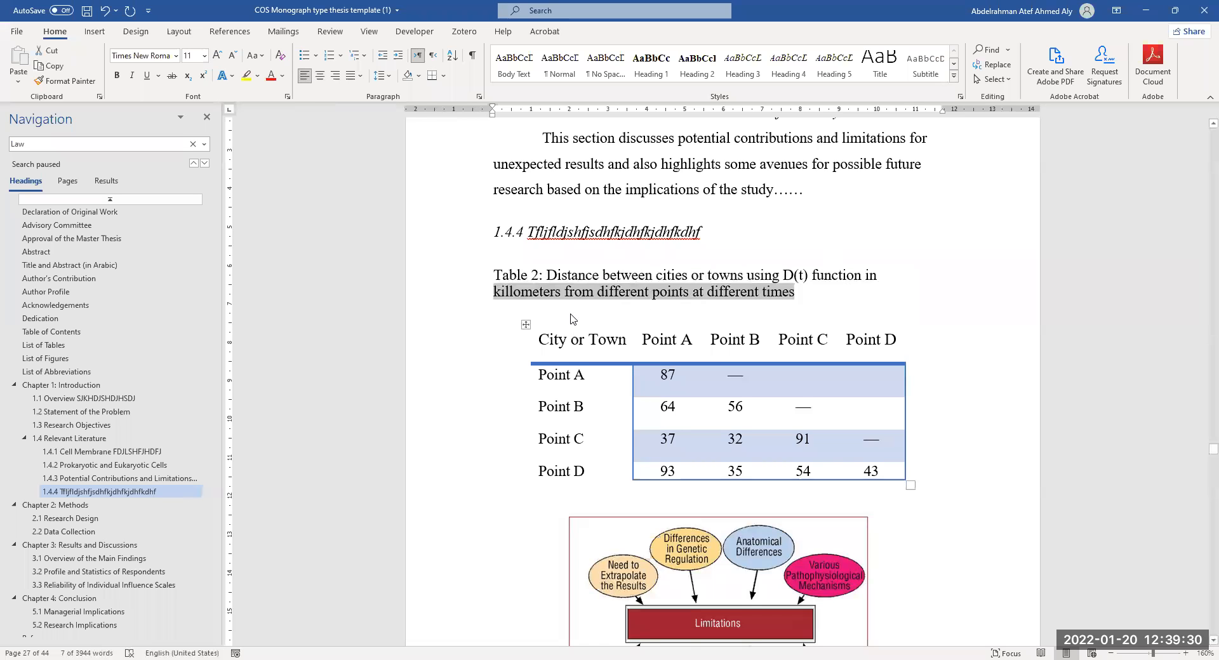
# Step: Examine the placement and alignment of the two-line Figure 2 caption at the end of page 7
pyautogui.scroll(-1, 562, 343)
pyautogui.scroll(-3, 562, 343)
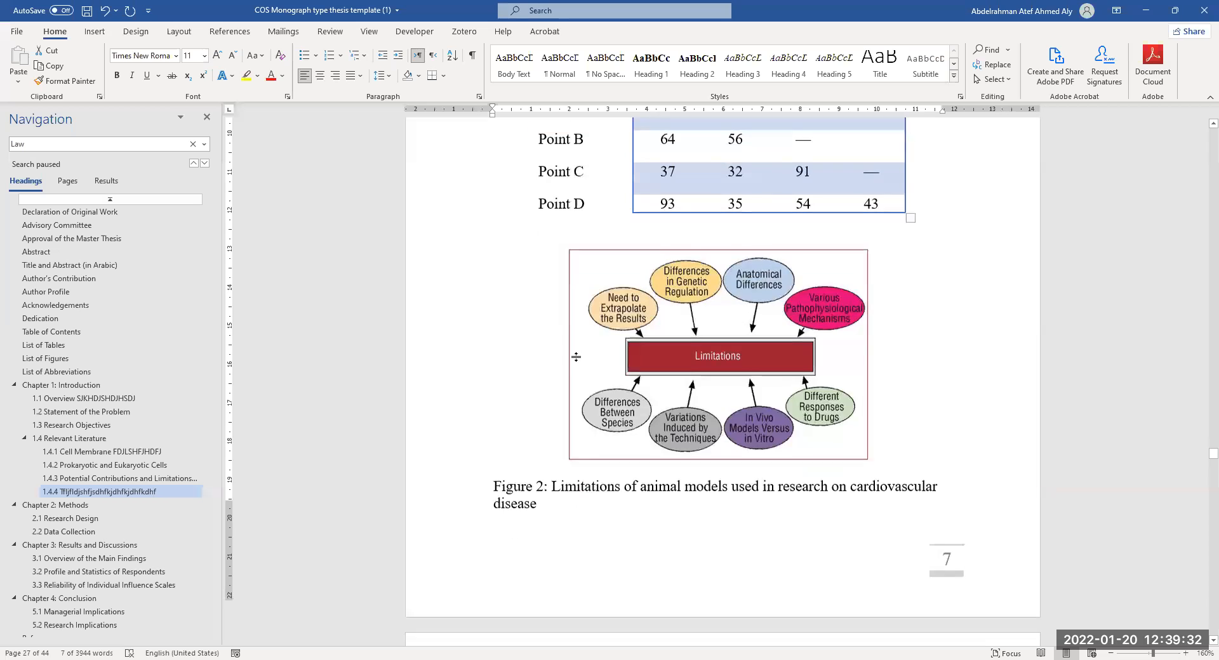
pyautogui.scroll(2, 780, 372)
pyautogui.scroll(-2, 768, 386)
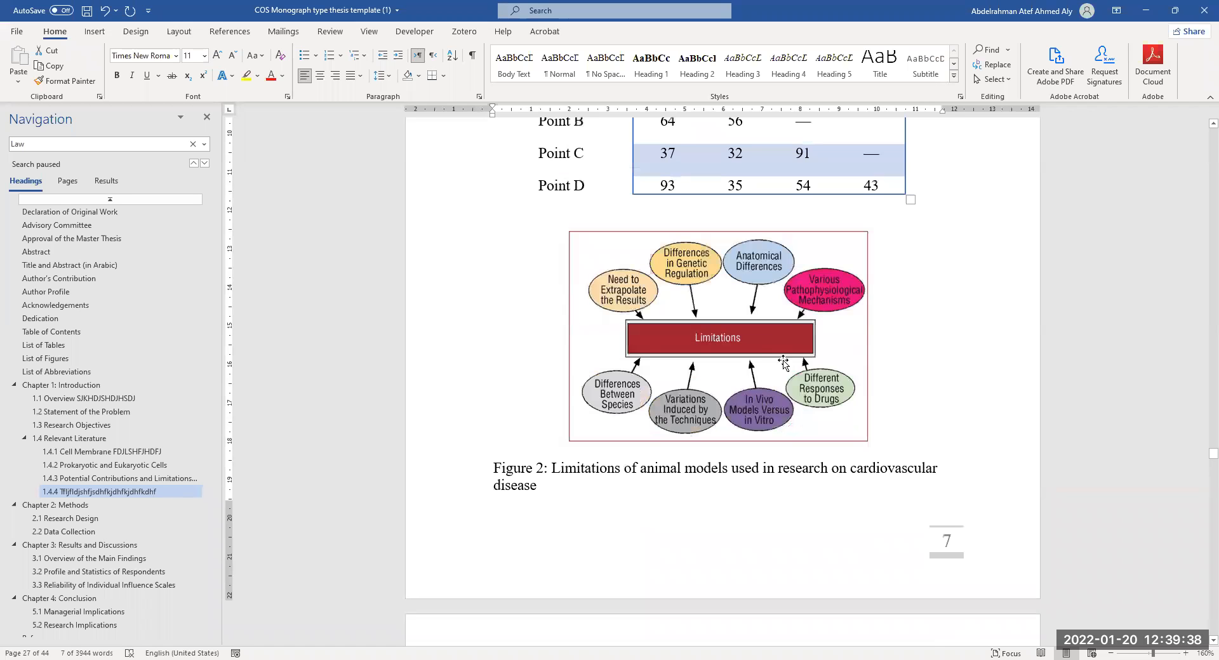
pyautogui.scroll(-2, 767, 308)
pyautogui.scroll(3, 768, 308)
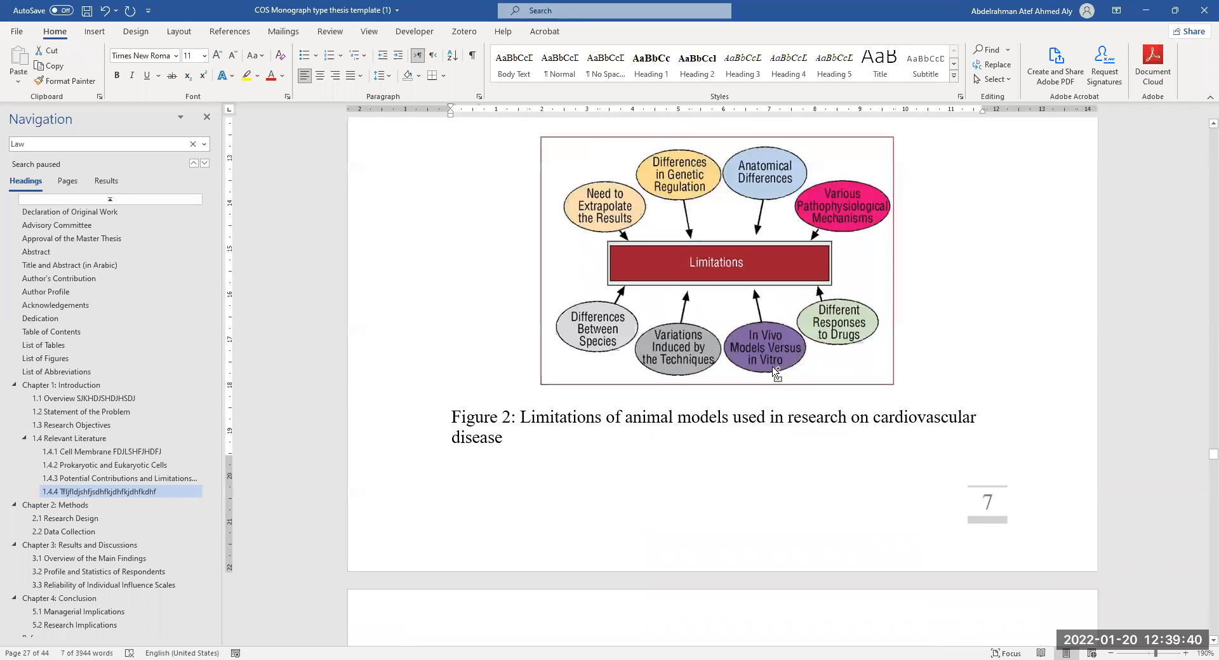
pyautogui.scroll(-6, 840, 423)
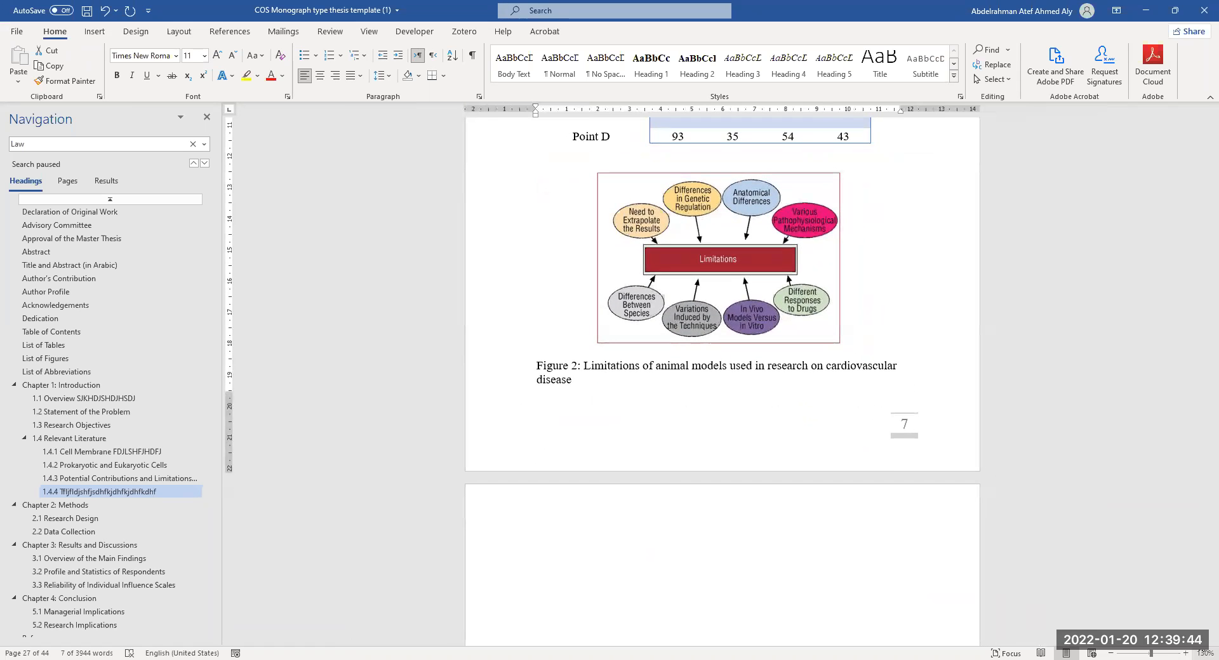
# Step: Examine the table and figure captions on pages 6, 7, 11 and 12 and compare them with the List of Tables
pyautogui.scroll(-3, 888, 465)
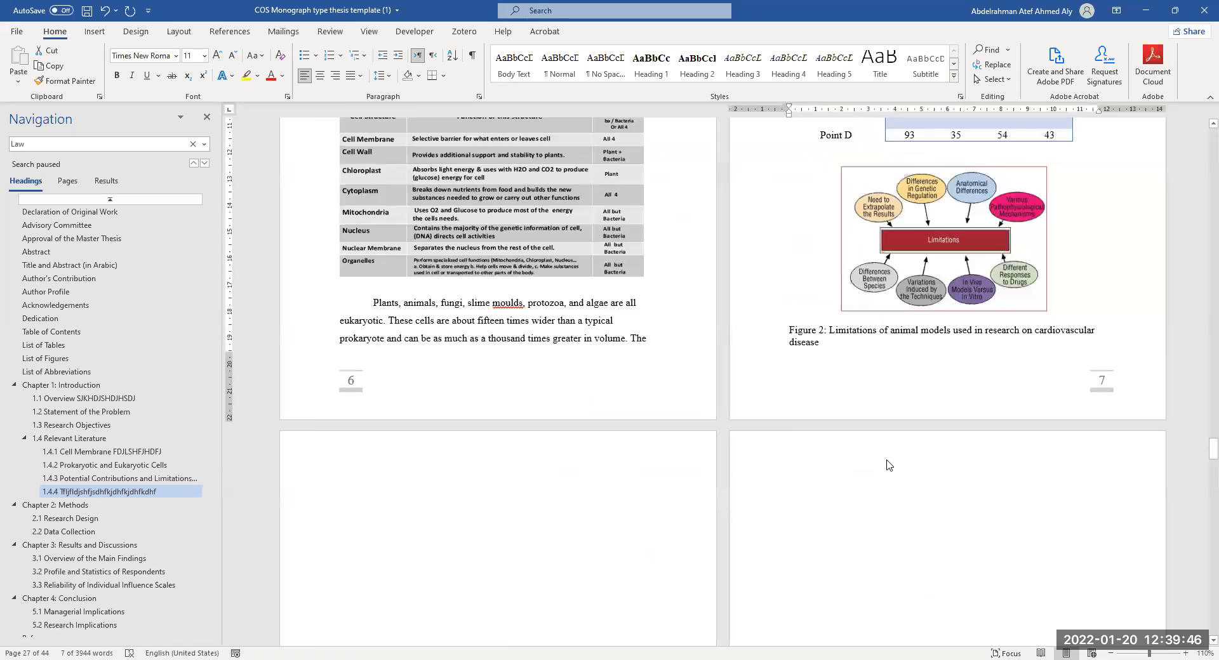
pyautogui.scroll(3, 932, 318)
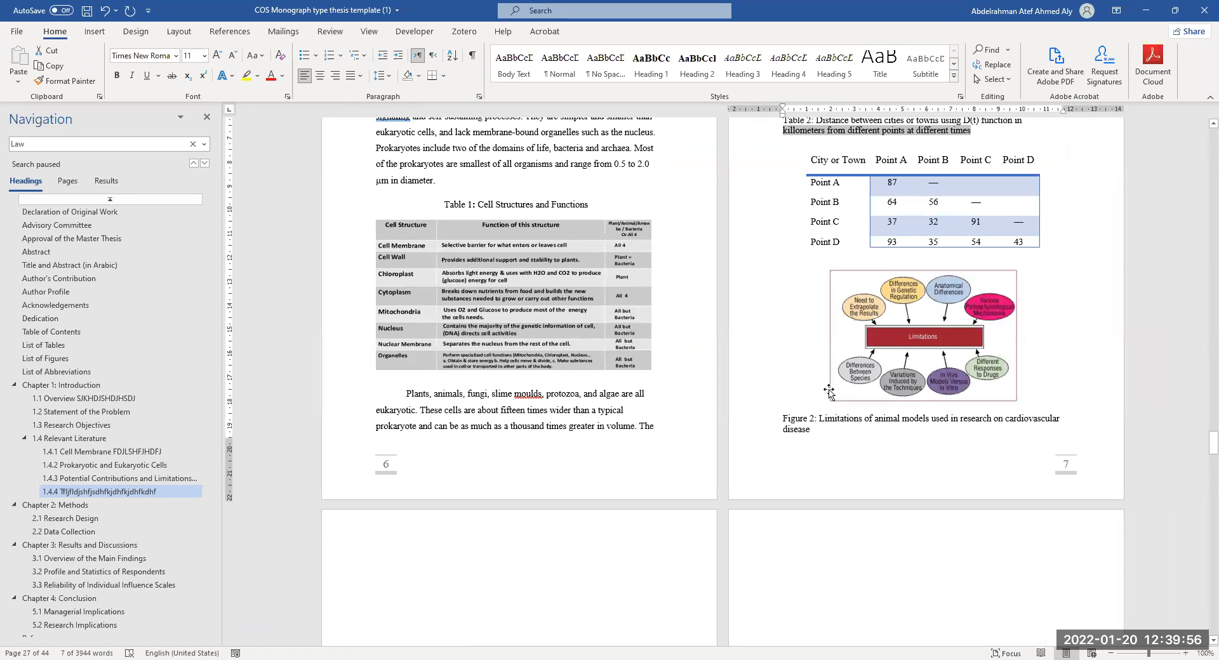
pyautogui.scroll(2, 832, 397)
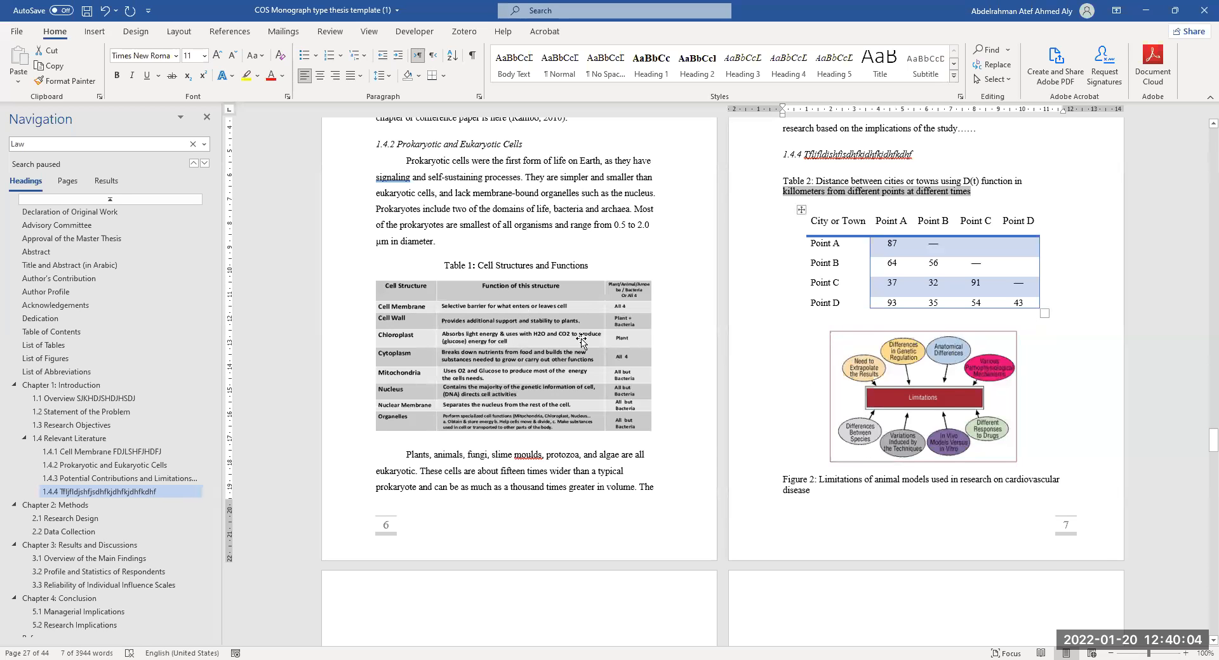
pyautogui.scroll(-5, 576, 343)
pyautogui.scroll(-15, 575, 343)
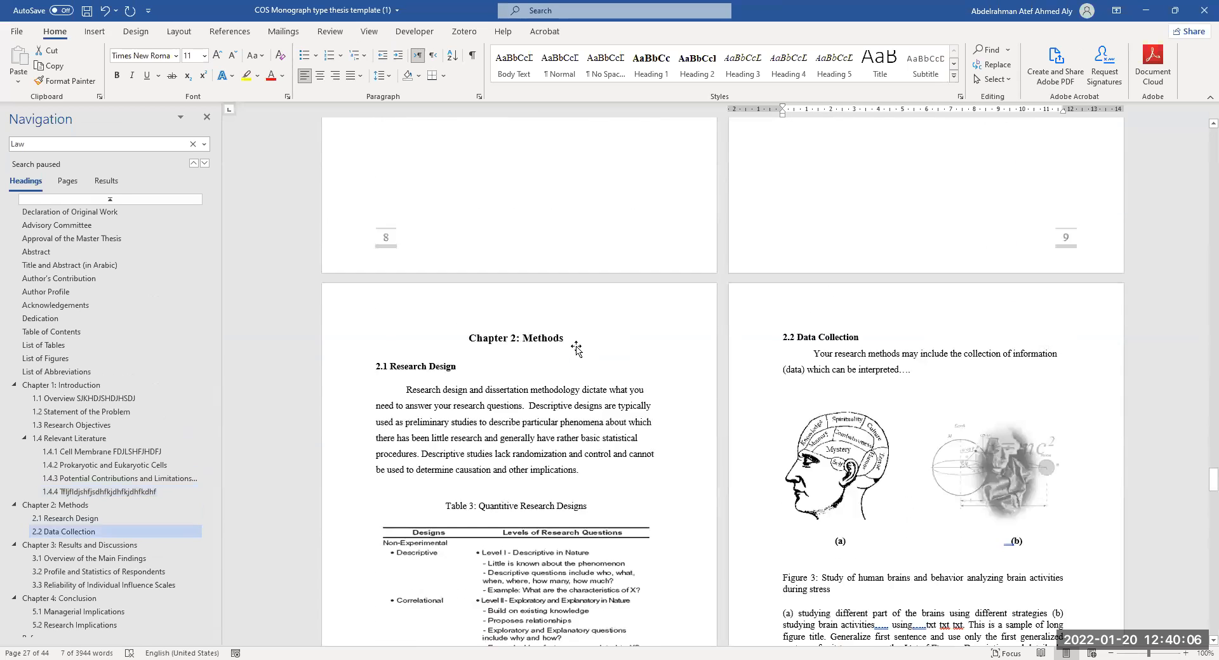
pyautogui.scroll(3, 525, 393)
pyautogui.scroll(-3, 545, 336)
pyautogui.scroll(1, 546, 336)
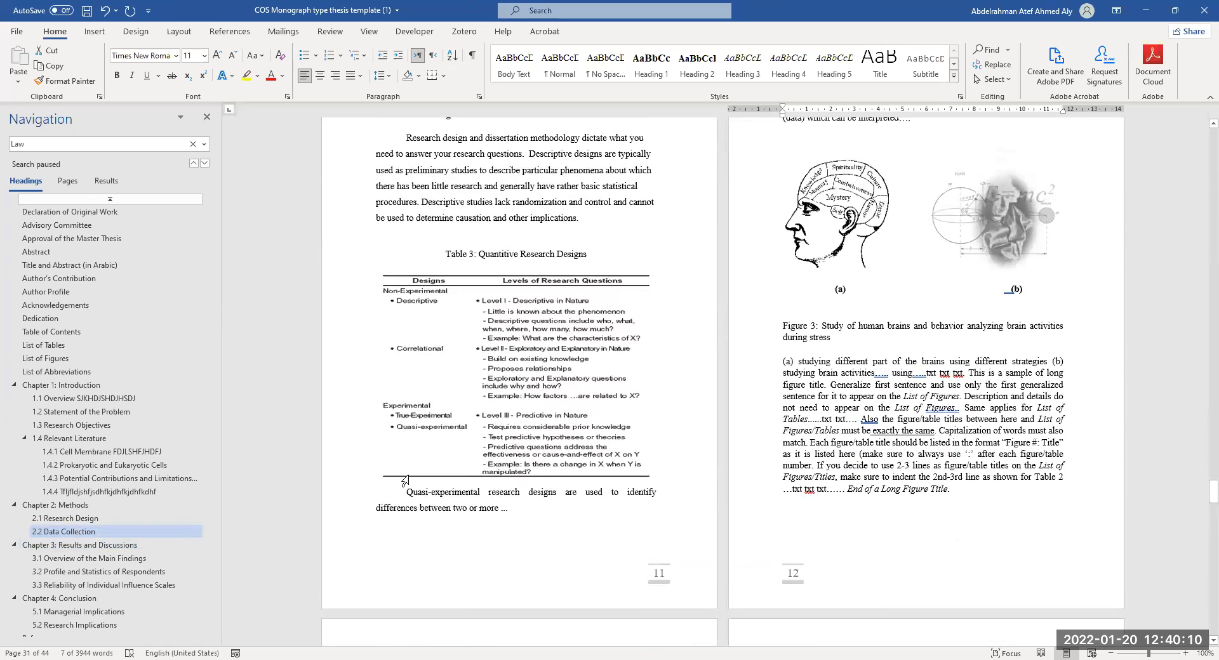
pyautogui.click(47, 358)
pyautogui.click(44, 345)
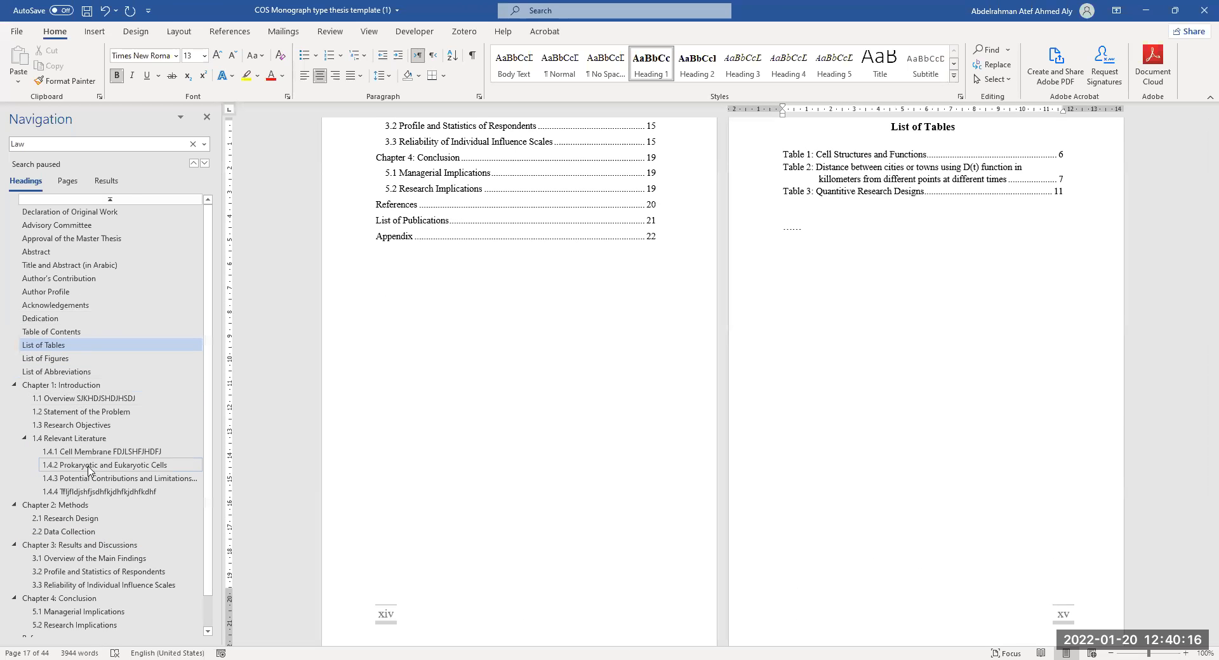
# Step: Insert an empty paragraph between the two paragraphs of section 1.3 Research Objectives and remove its first-line indent
pyautogui.click(89, 400)
pyautogui.scroll(-10, 630, 416)
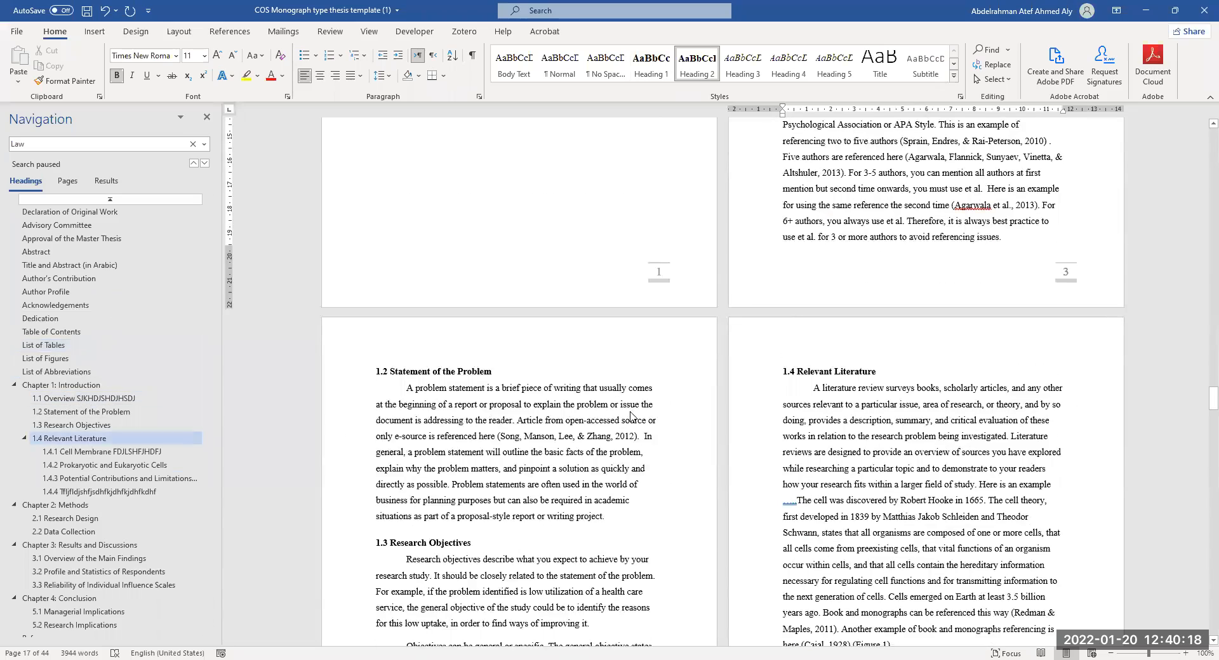
pyautogui.scroll(-8, 630, 416)
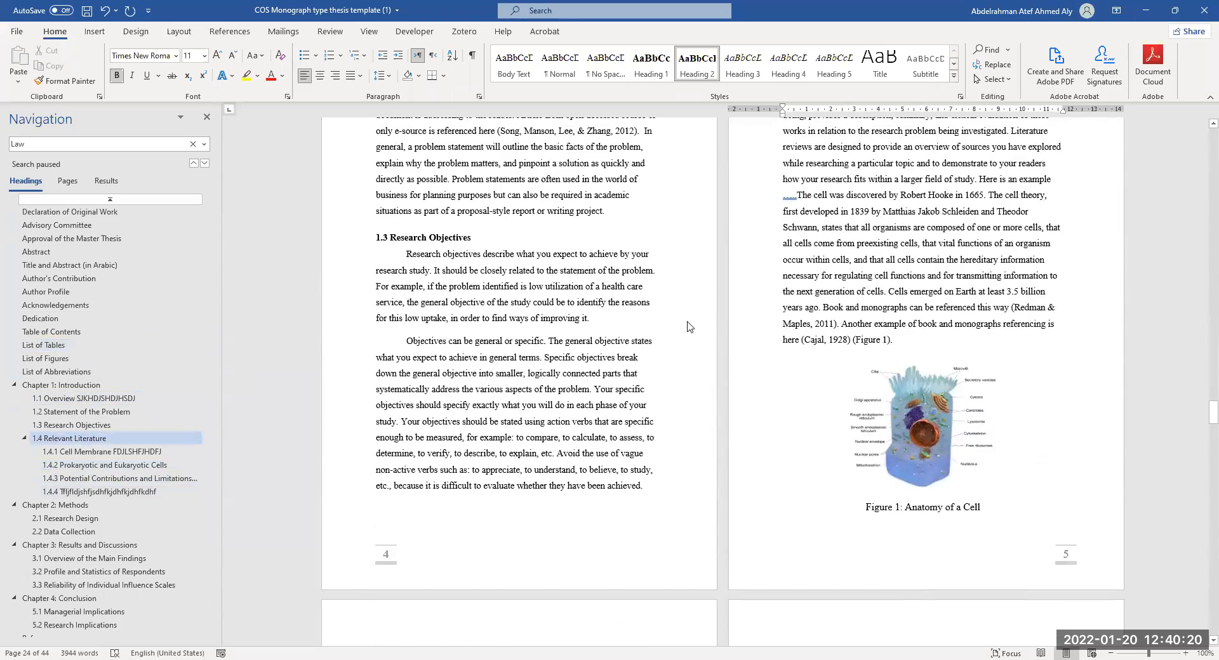
pyautogui.click(614, 326)
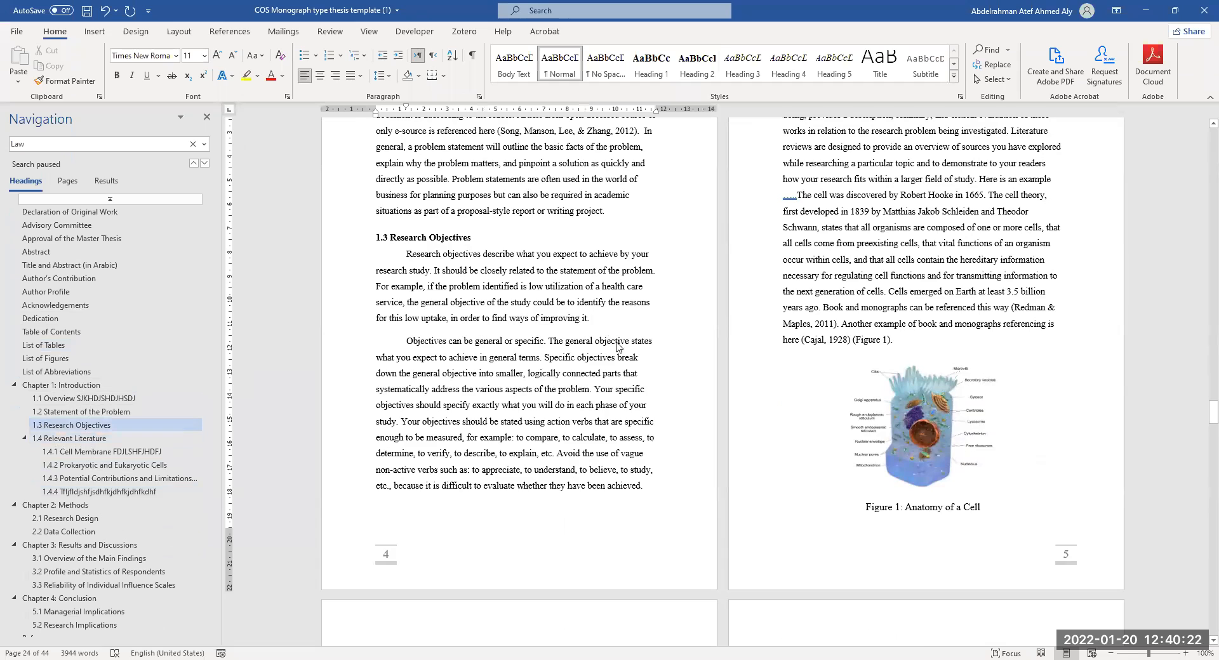
pyautogui.press('Return')
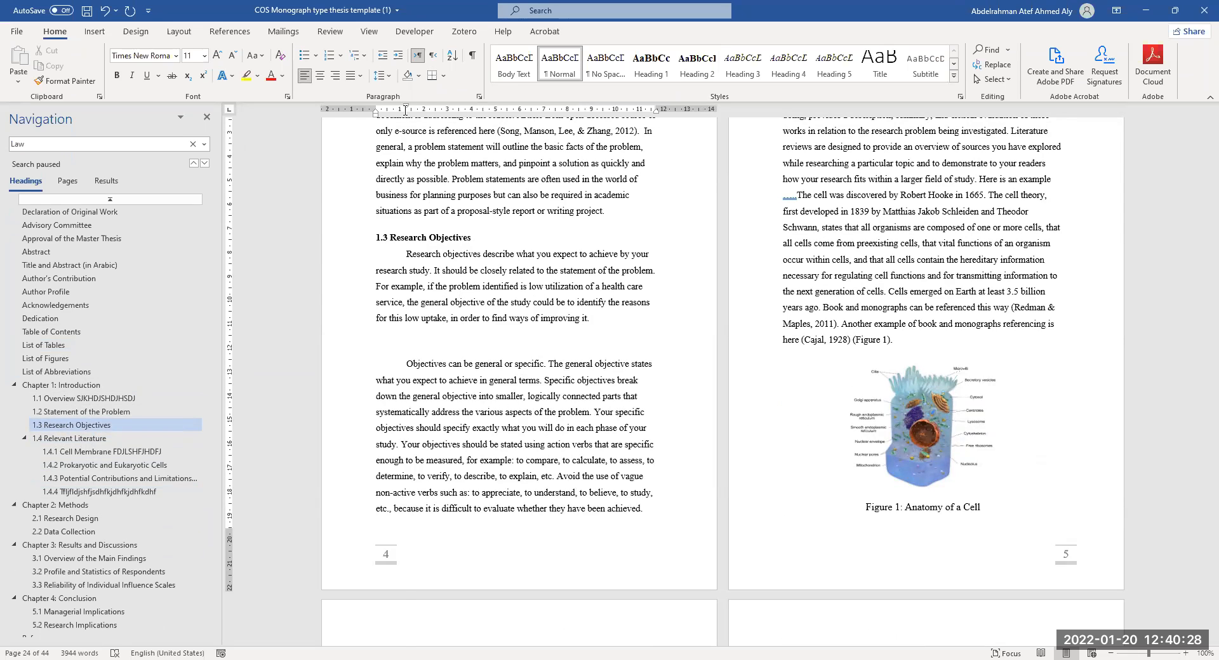
pyautogui.moveTo(405, 105); pyautogui.dragTo(376, 109)
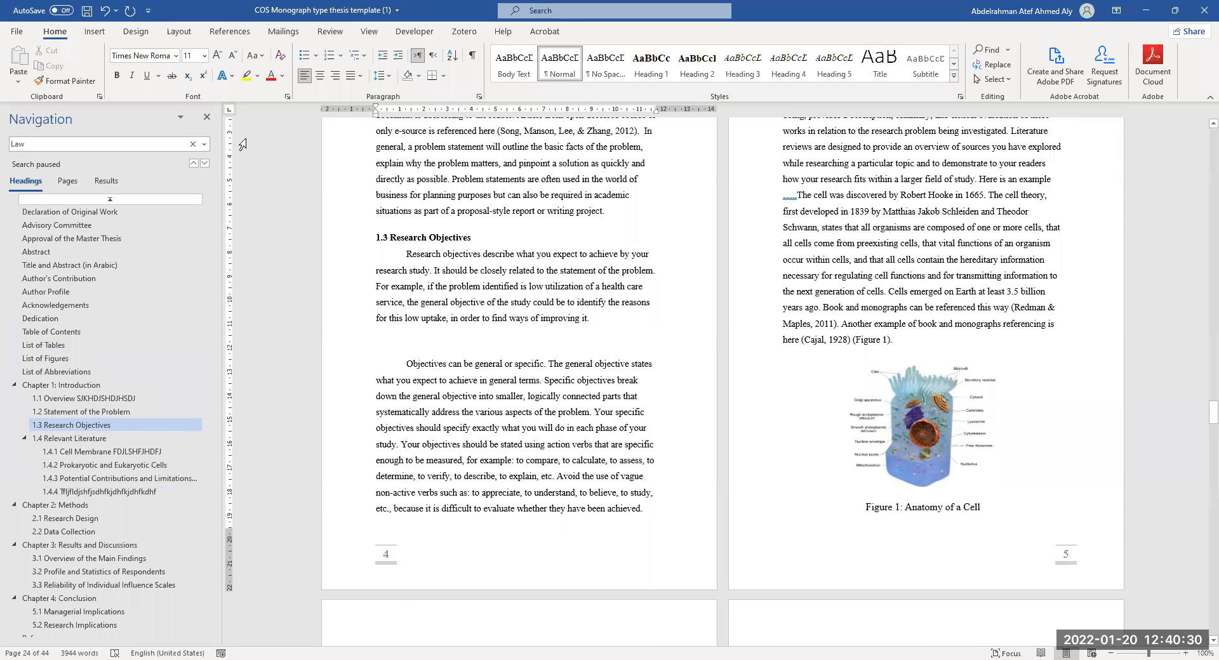
# Step: Start a caption with the Figure label in the empty paragraph, adding a colon and the text "mhdshdjshdjhsjdhjs" after its number
pyautogui.click(238, 32)
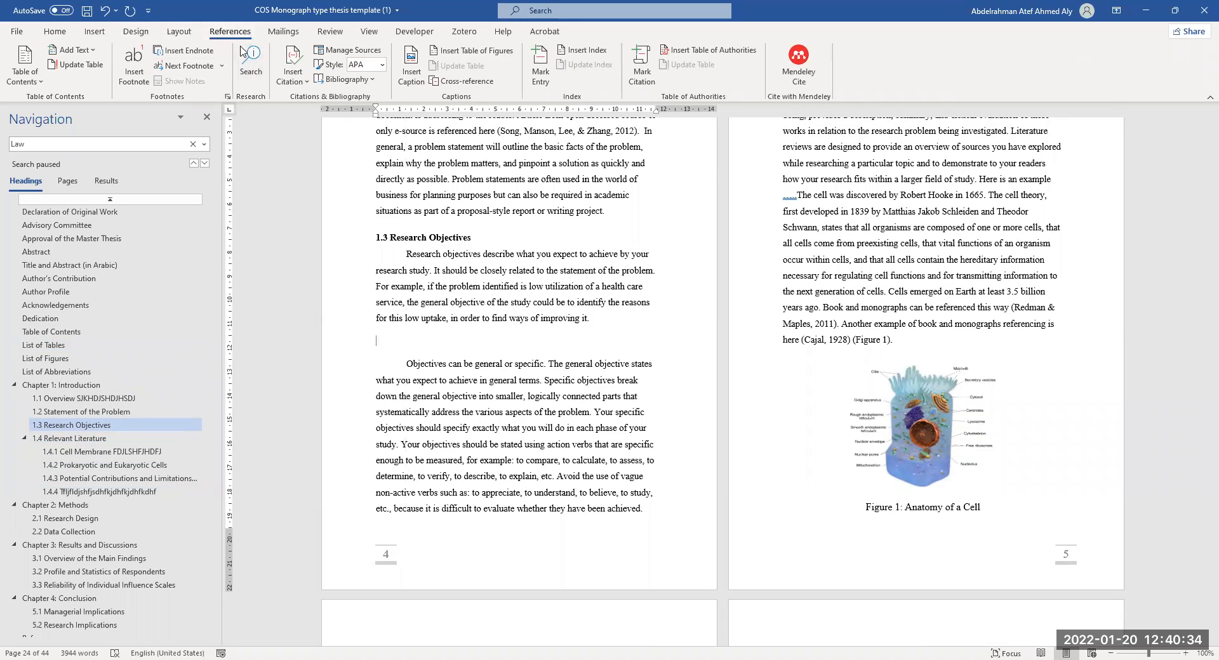
pyautogui.click(412, 76)
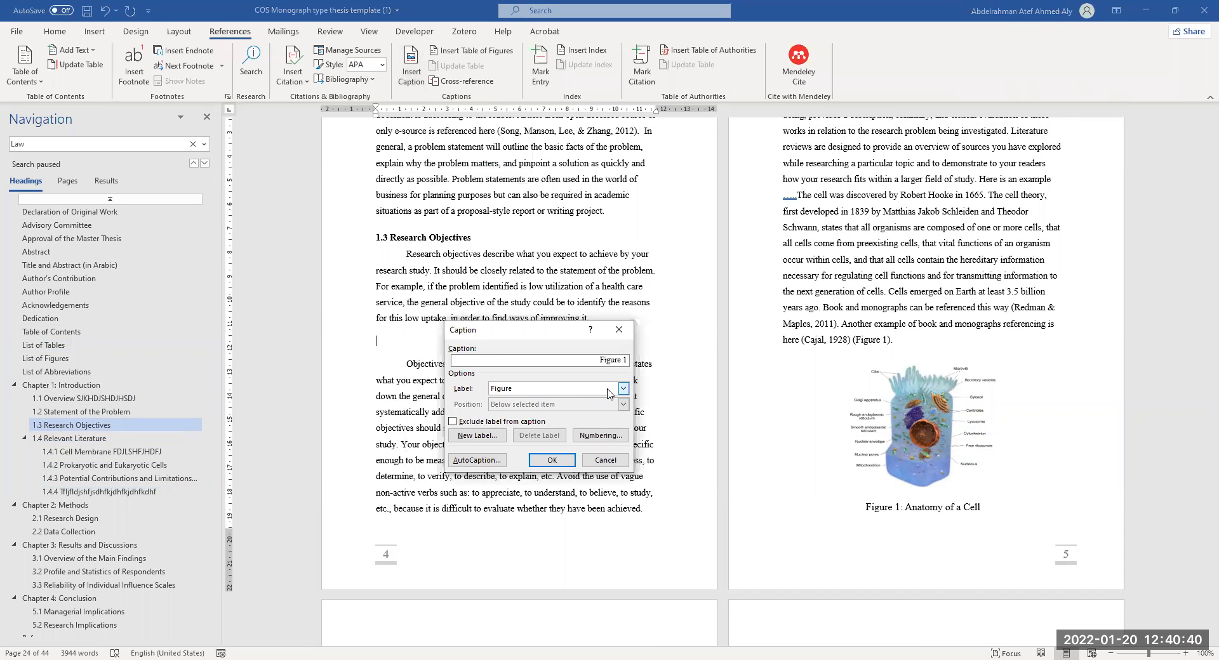
pyautogui.click(622, 389)
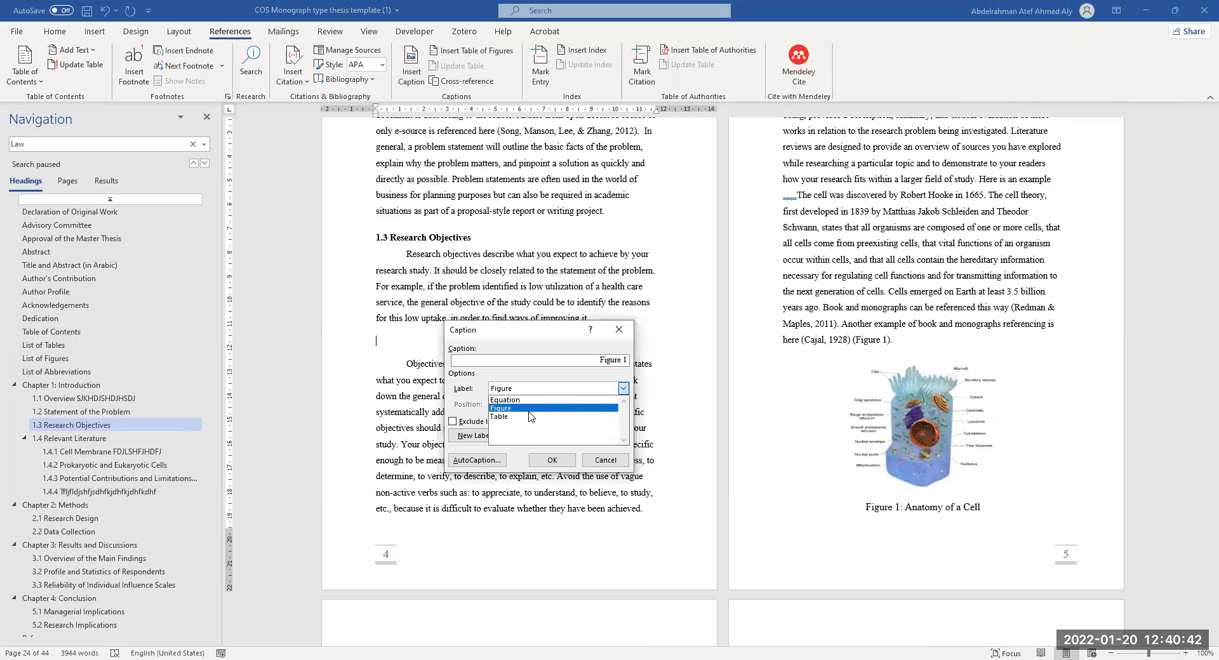
pyautogui.click(582, 325)
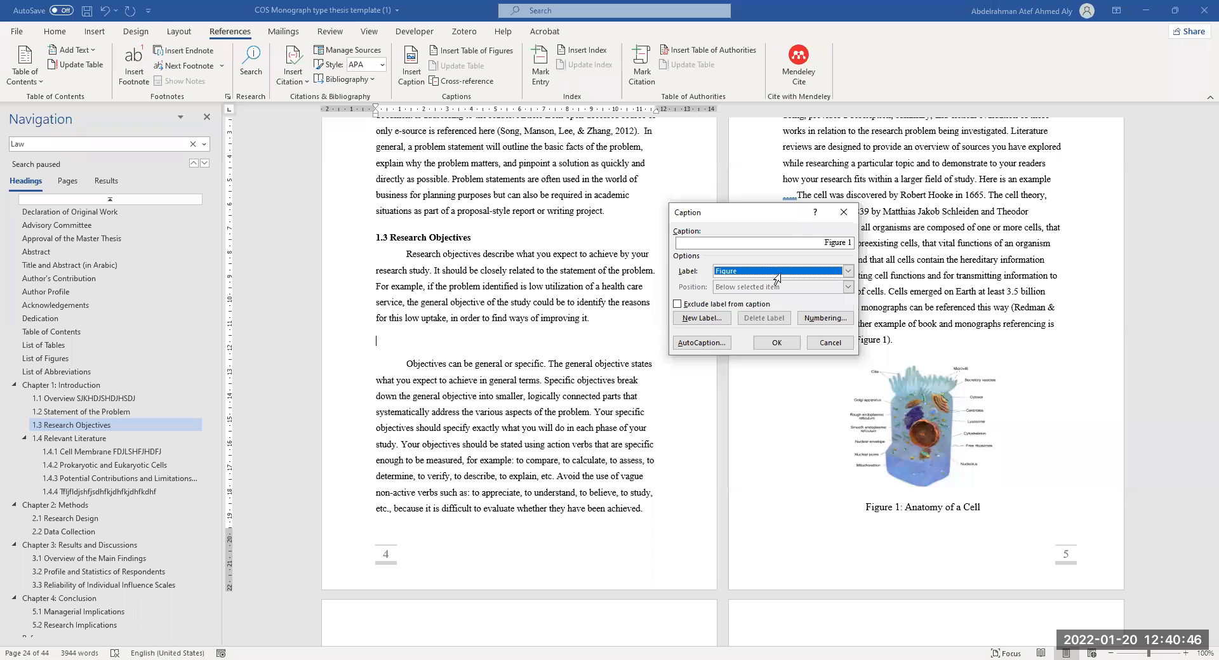
pyautogui.click(852, 244)
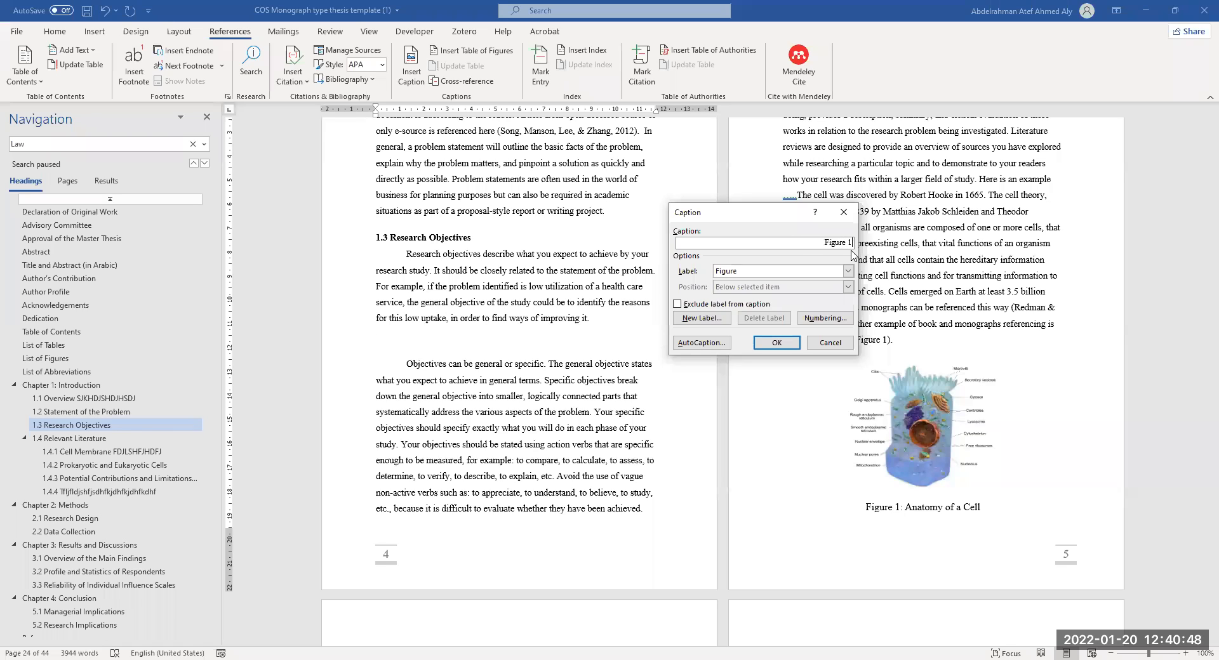
pyautogui.write(':')
pyautogui.write(' dhds==')
pyautogui.press('BackSpace')
pyautogui.press('BackSpace')
pyautogui.press('BackSpace')
pyautogui.press('BackSpace')
pyautogui.press('BackSpace')
pyautogui.press('BackSpace')
pyautogui.write('mhdshdjshdjhsjdhjs')
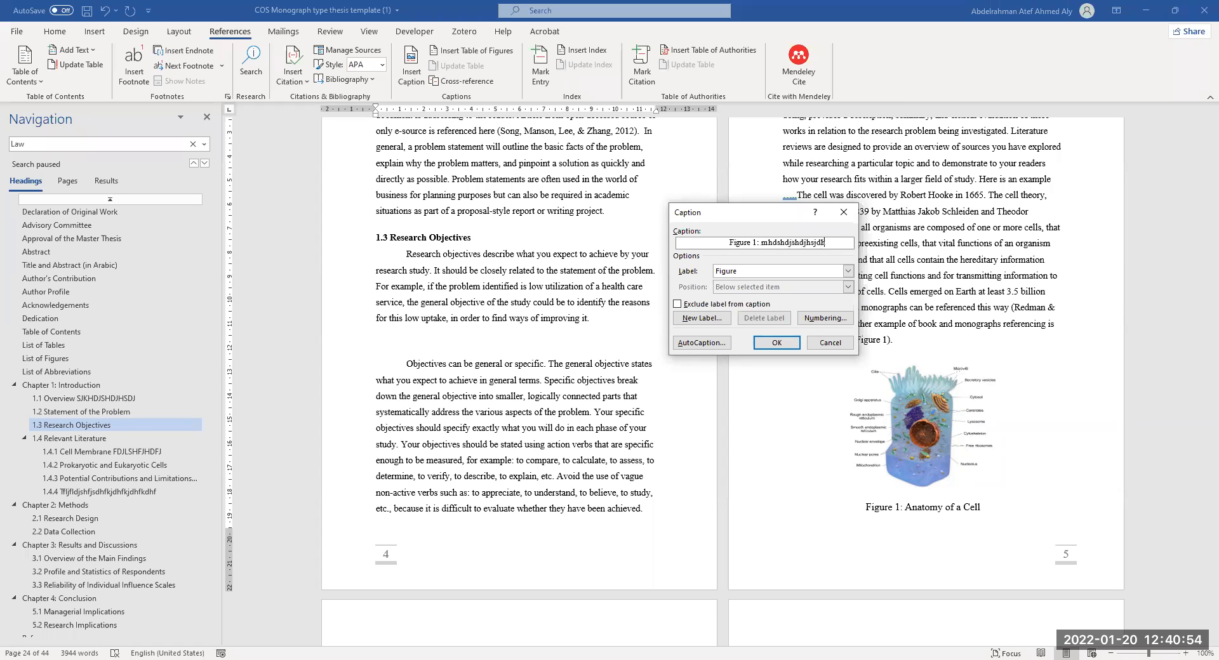
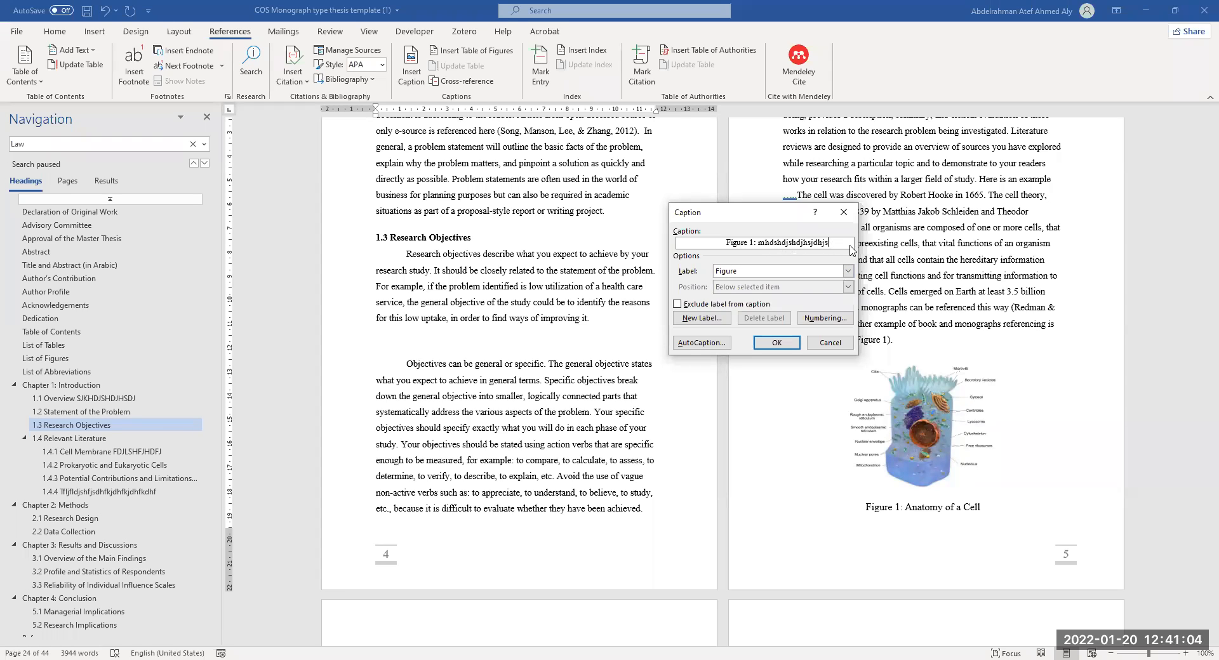
# Step: Change the caption's label to Table, insert it under section 1.3 and check its automatic number
pyautogui.click(751, 271)
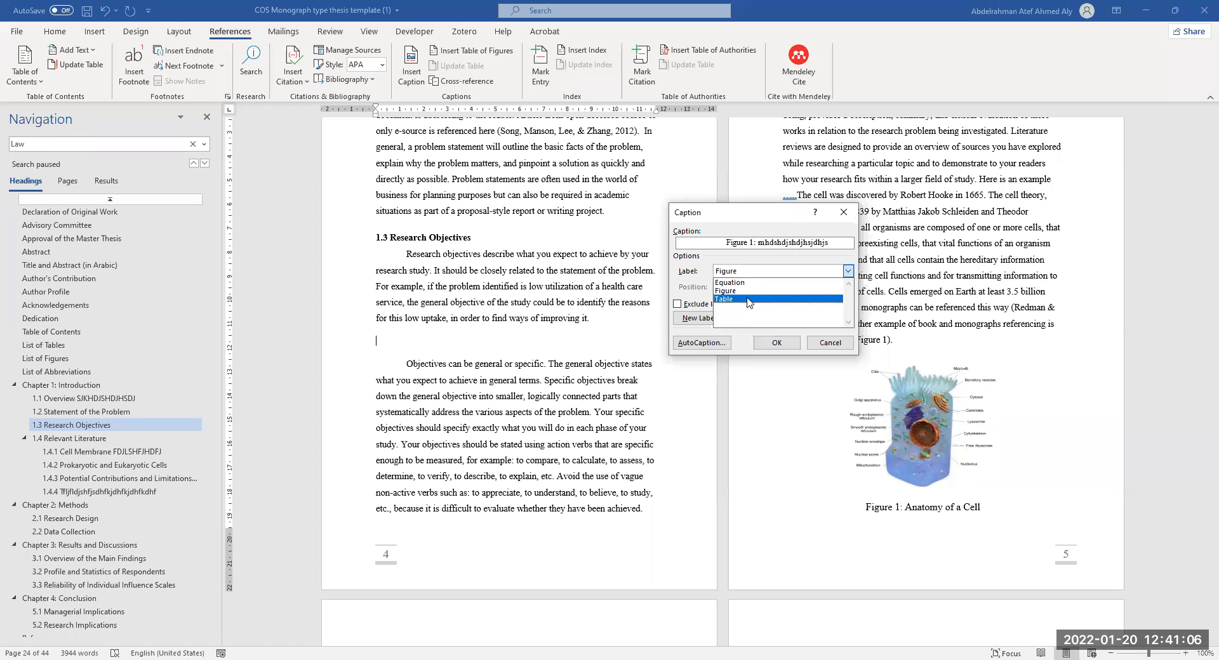
pyautogui.click(749, 299)
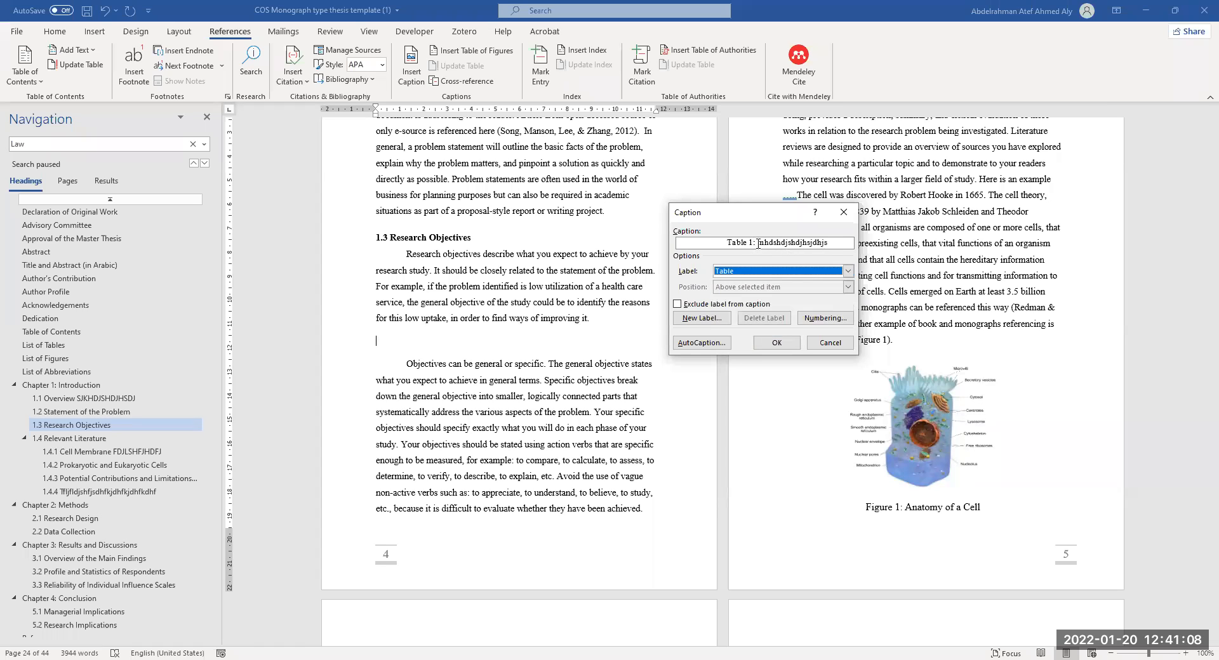
pyautogui.click(789, 343)
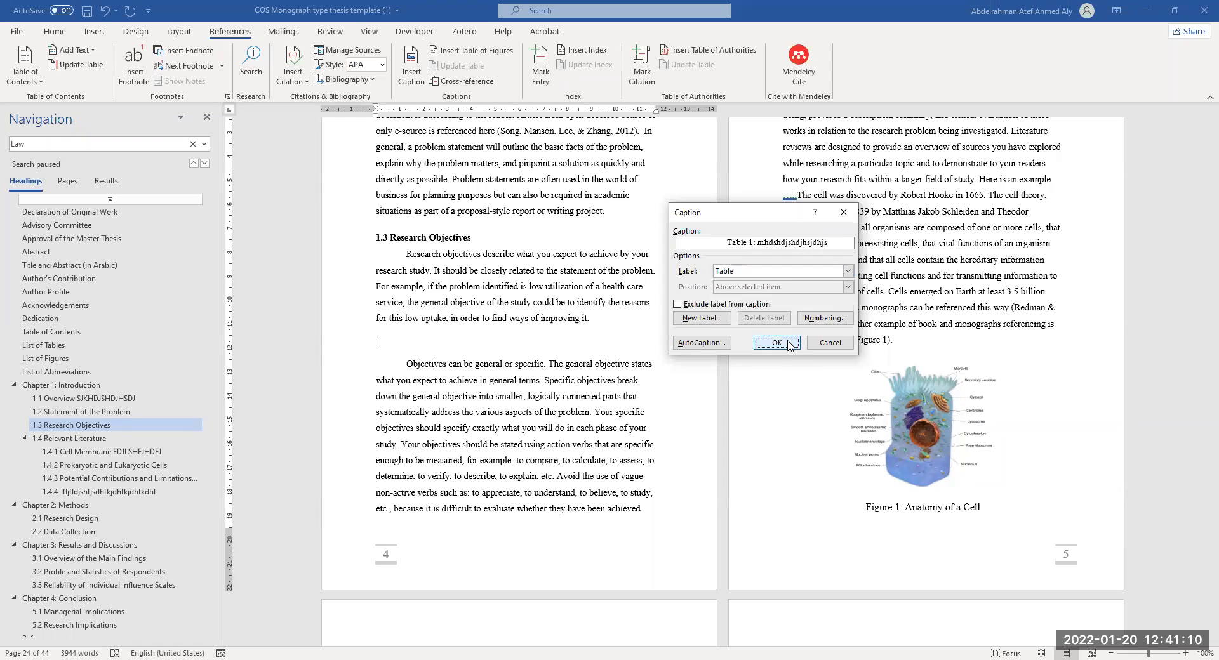
pyautogui.click(486, 344)
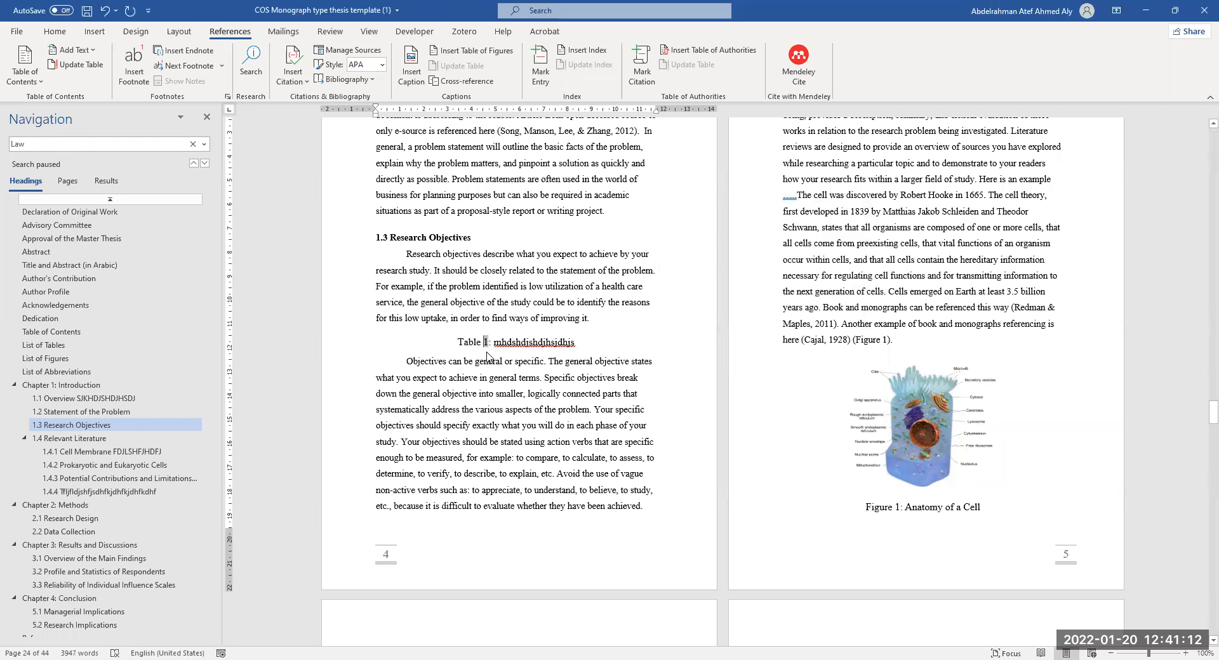
pyautogui.keyDown('ctrl'); pyautogui.scroll(7, 468, 398); pyautogui.keyUp('ctrl')
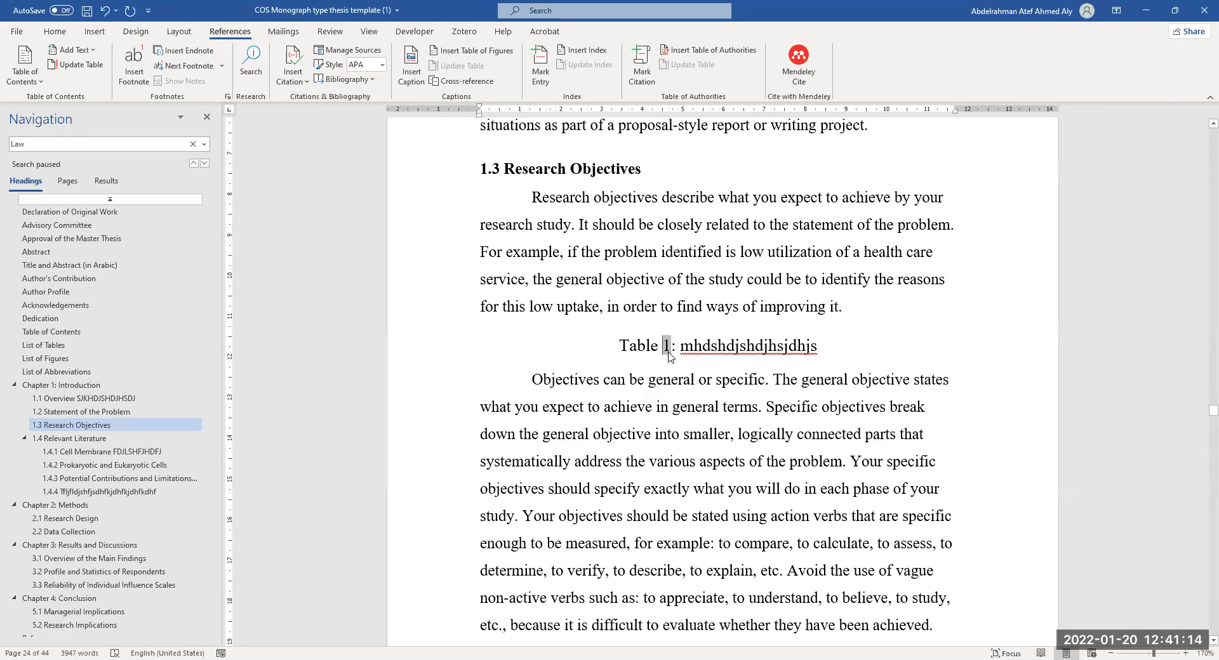
# Step: Insert a table with 3 columns and 7 rows on a new line below the new table caption
pyautogui.click(818, 346)
pyautogui.press('Return')
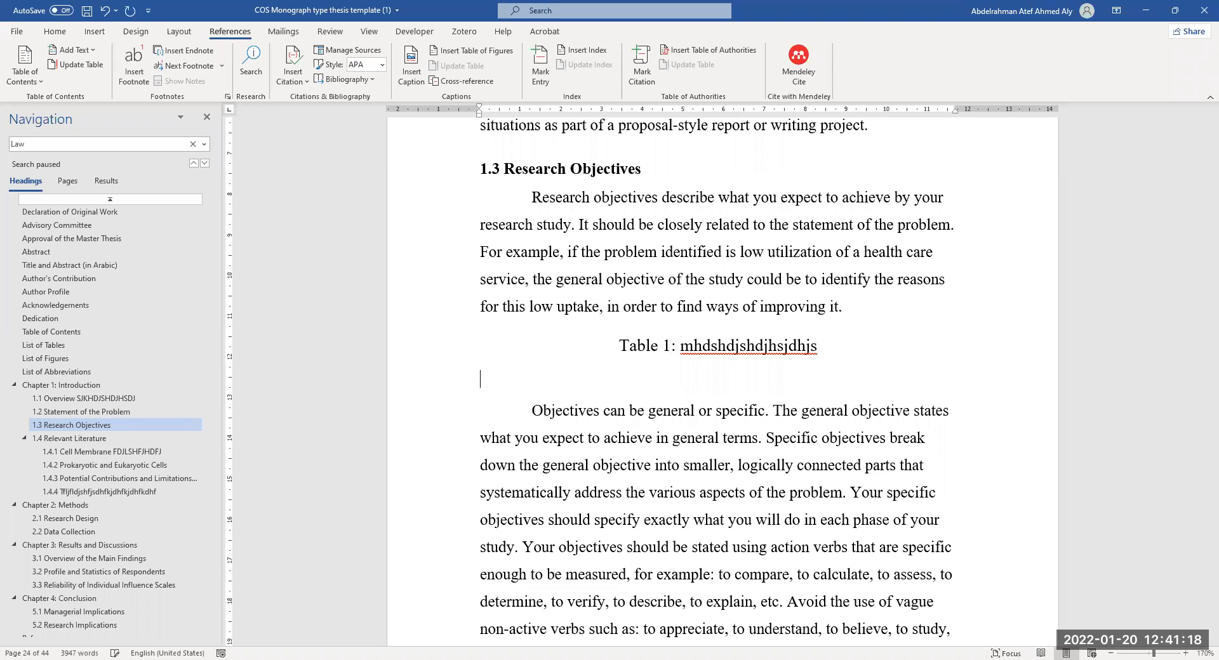
pyautogui.click(97, 32)
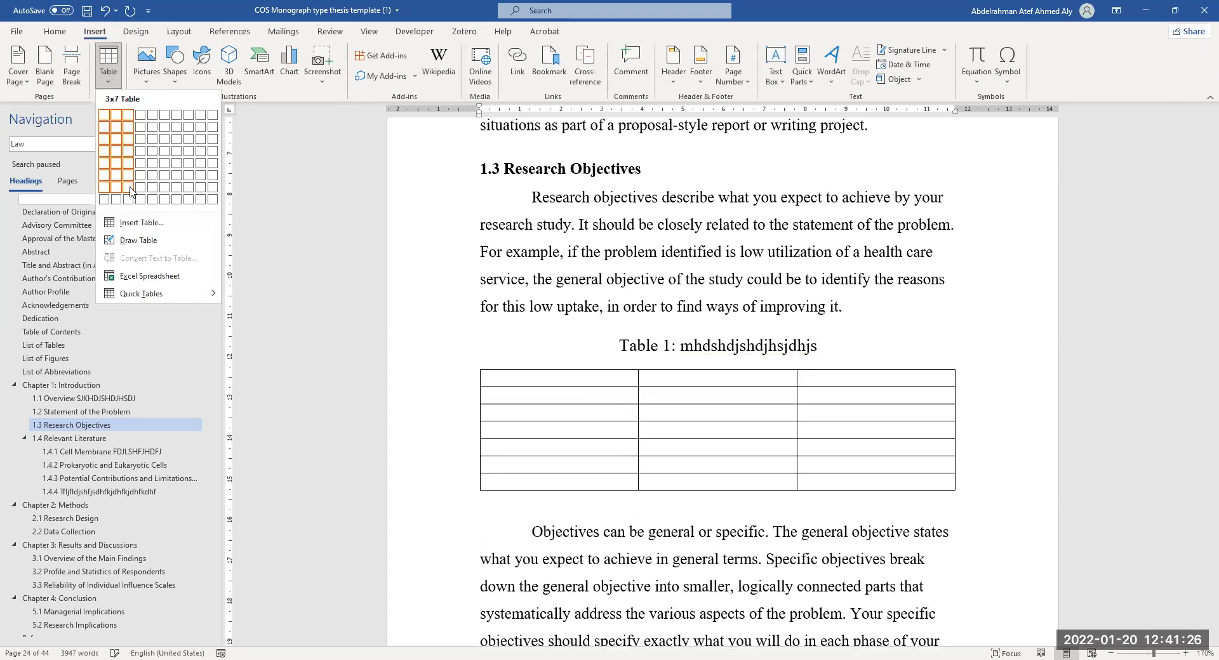
pyautogui.click(130, 192)
# Step: Fill the three cells of the new table's first row with "rerr", "rer" and "rer"
pyautogui.scroll(-1, 661, 356)
pyautogui.write('rerr')
pyautogui.press('Tab')
pyautogui.write('rer')
pyautogui.press('Tab')
pyautogui.write('rer')
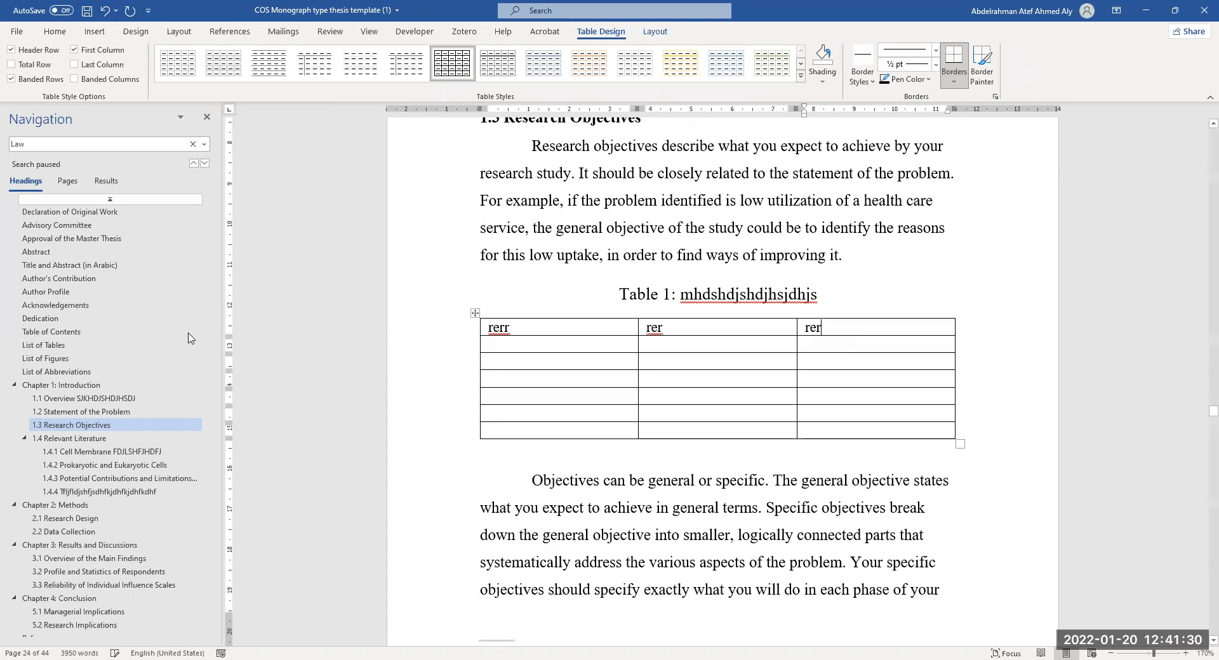
# Step: Update the entire List of Tables so that it includes the new caption from section 1.3
pyautogui.click(76, 346)
pyautogui.click(569, 227)
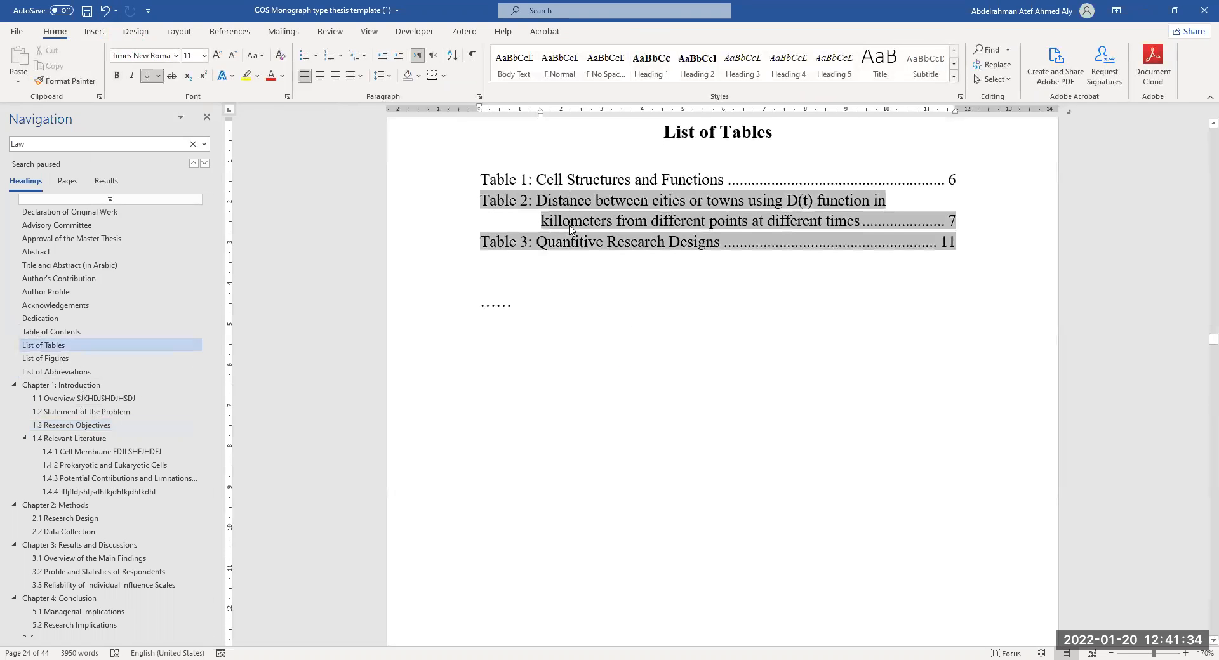
pyautogui.rightClick(575, 204)
pyautogui.click(616, 293)
pyautogui.click(376, 338)
pyautogui.click(387, 357)
# Step: Examine the updated List of Tables and follow its Table 1 entry to the caption in section 1.3
pyautogui.scroll(5, 594, 227)
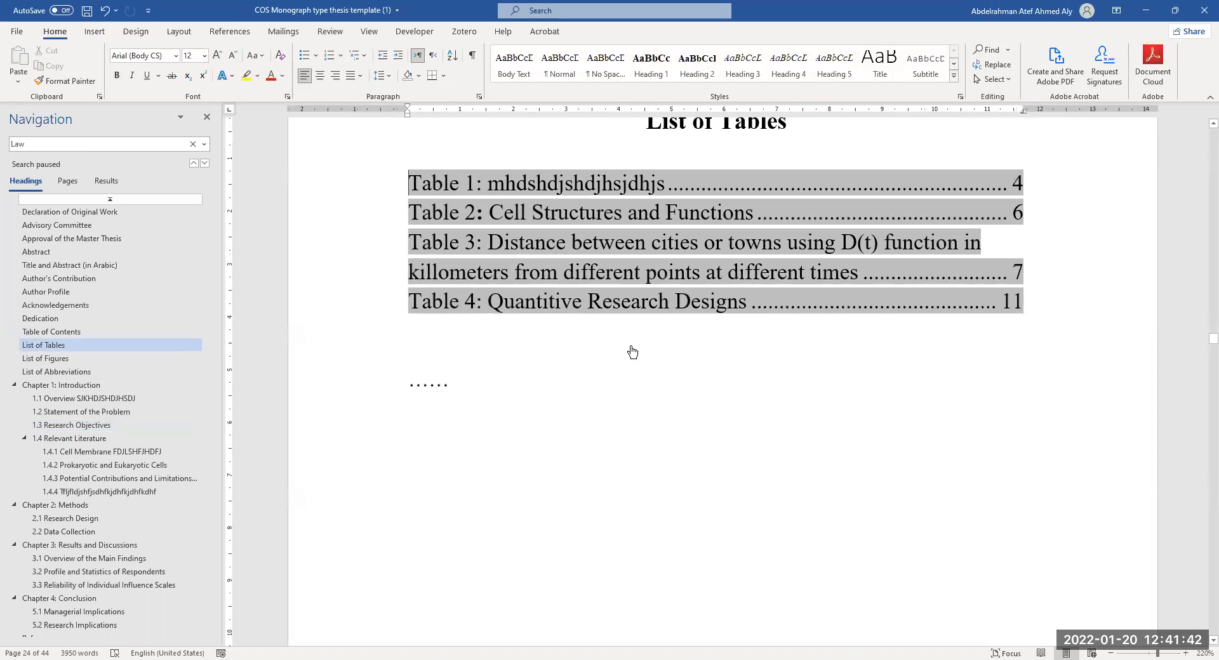
pyautogui.scroll(4, 573, 261)
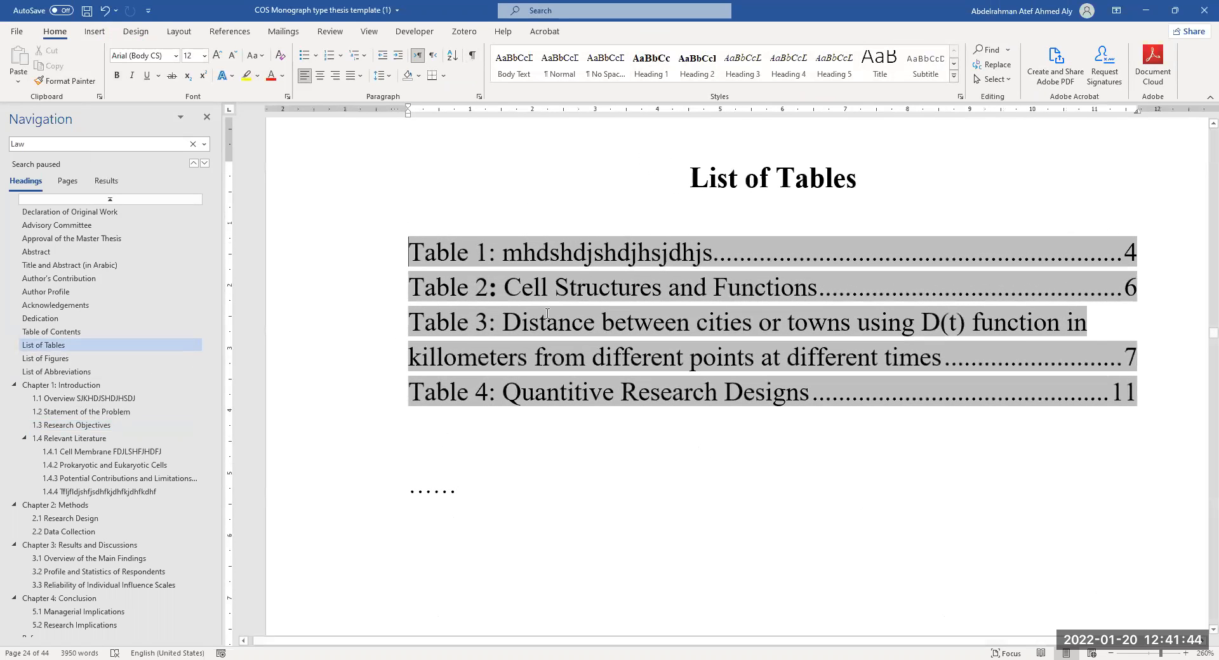
pyautogui.keyDown('ctrl'); pyautogui.click(572, 261); pyautogui.keyUp('ctrl')
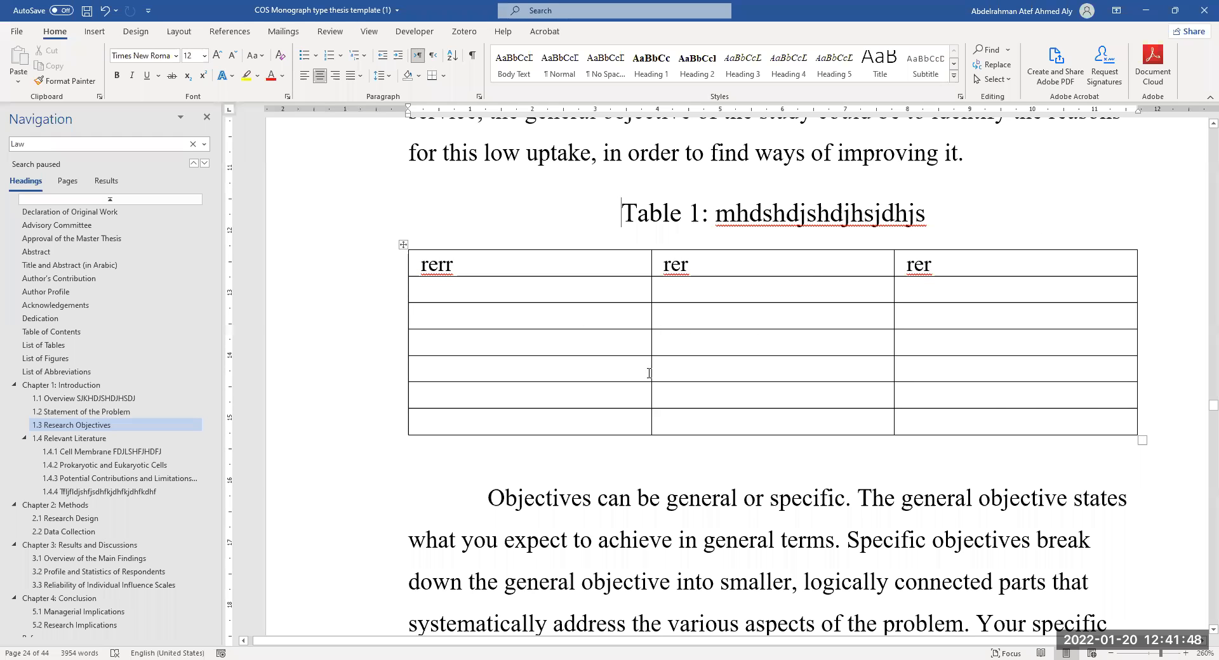
pyautogui.click(54, 346)
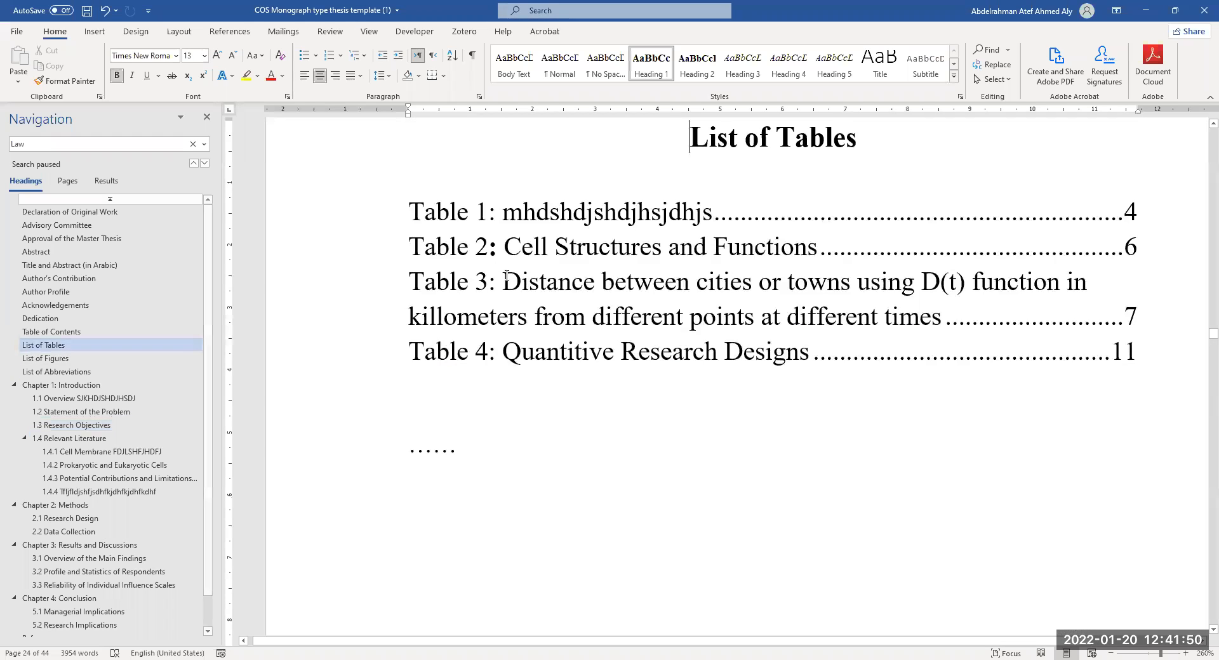
pyautogui.scroll(-2, 650, 329)
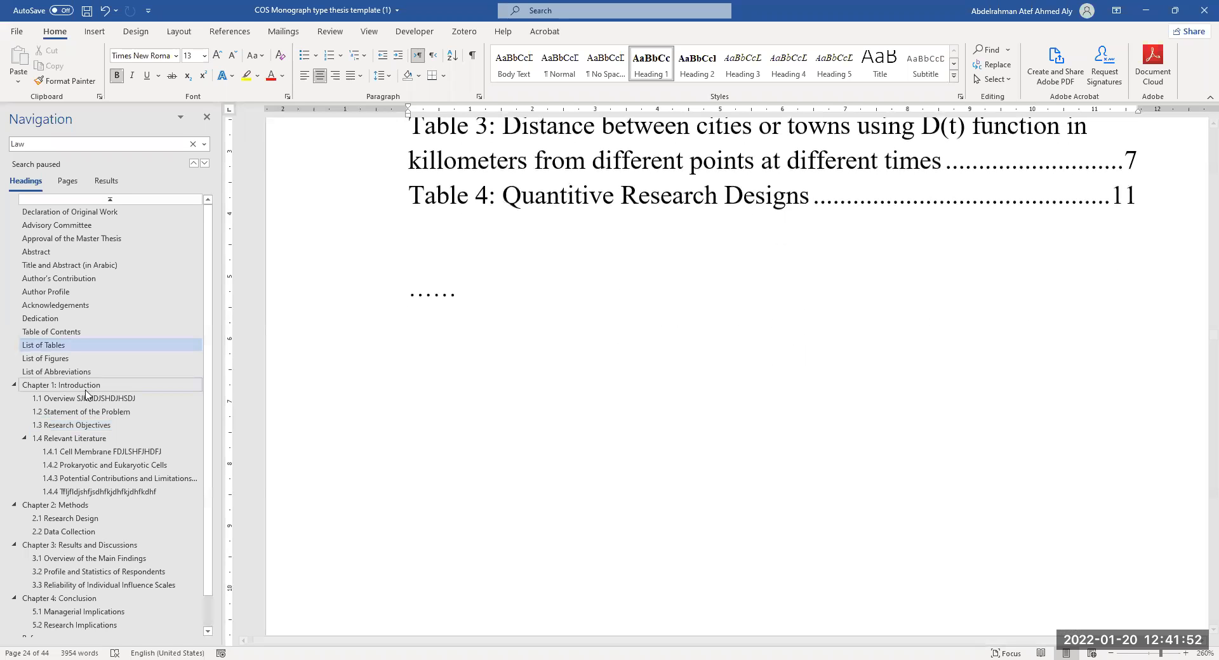
pyautogui.scroll(2, 440, 220)
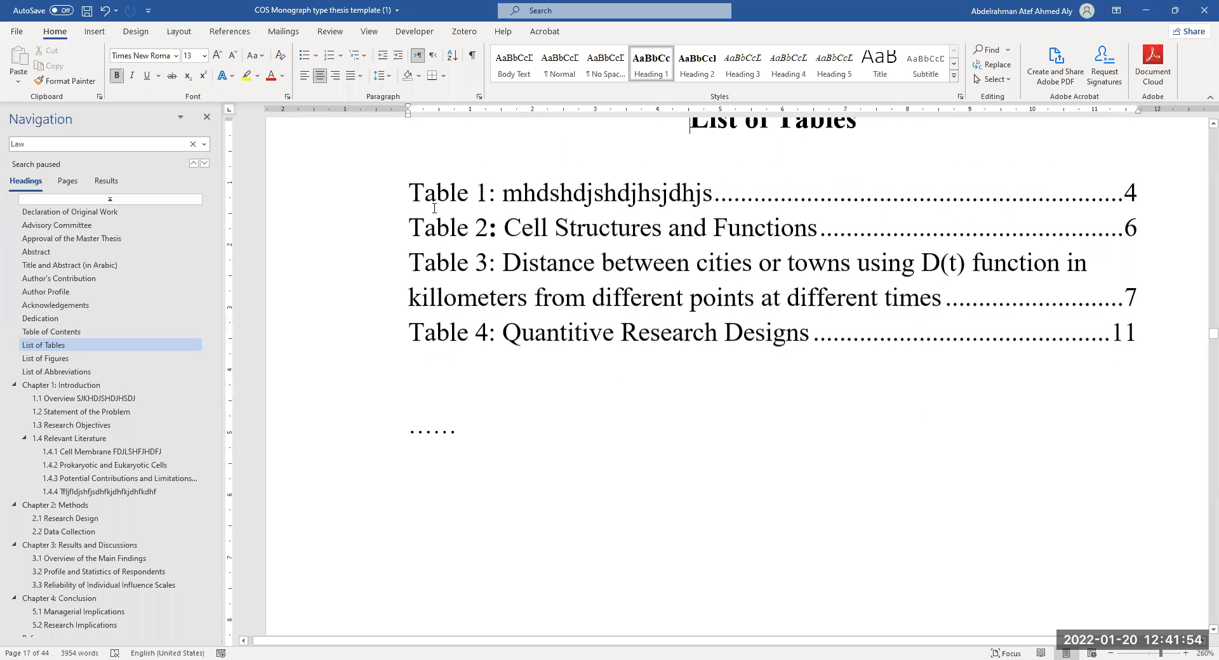
pyautogui.scroll(1, 435, 208)
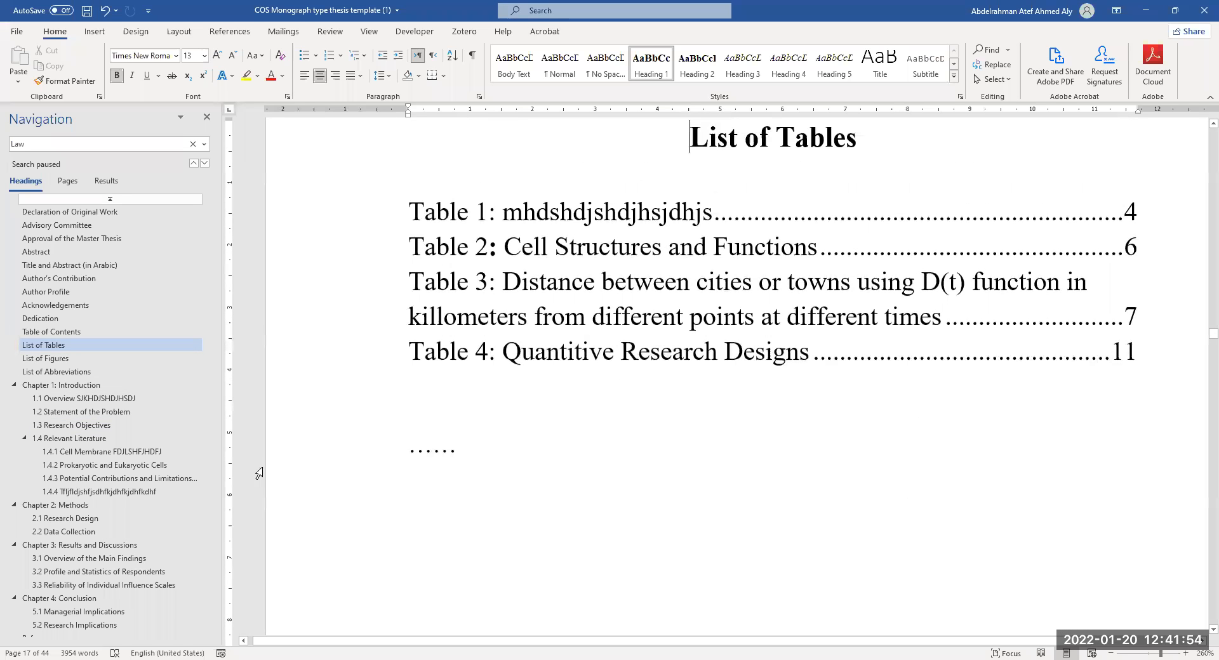
pyautogui.keyDown('ctrl'); pyautogui.click(490, 212); pyautogui.keyUp('ctrl')
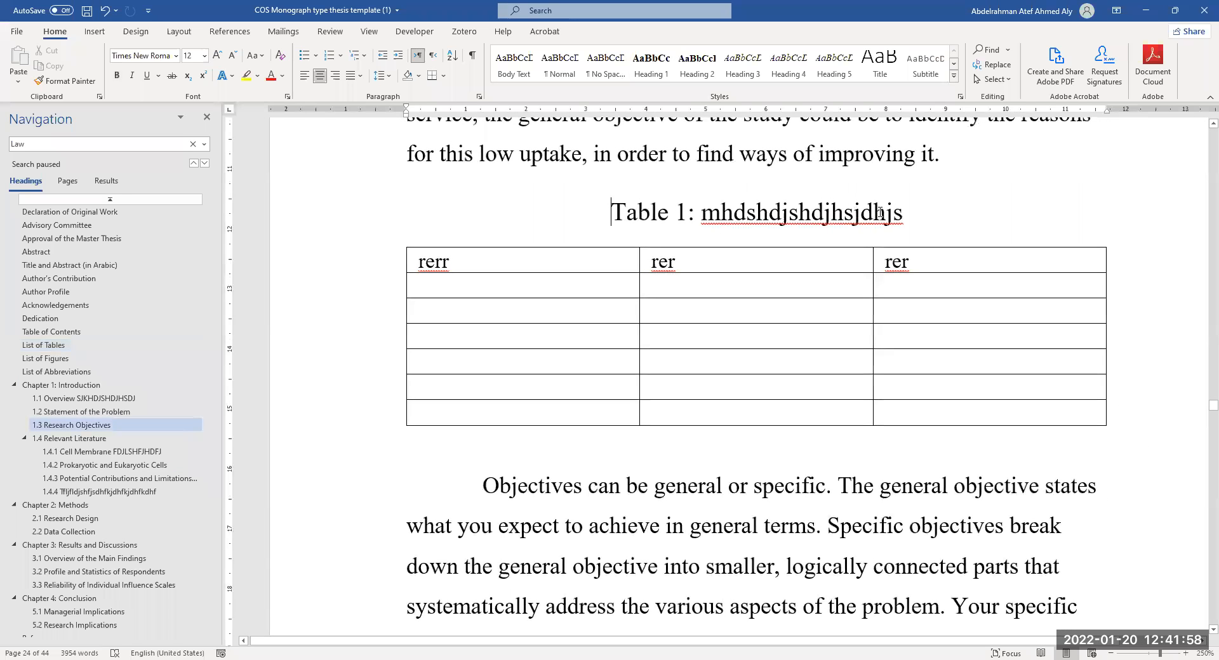
# Step: Examine the Table 1 caption text in section 1.3 and its matching entry in the List of Tables
pyautogui.moveTo(805, 213); pyautogui.dragTo(706, 216)
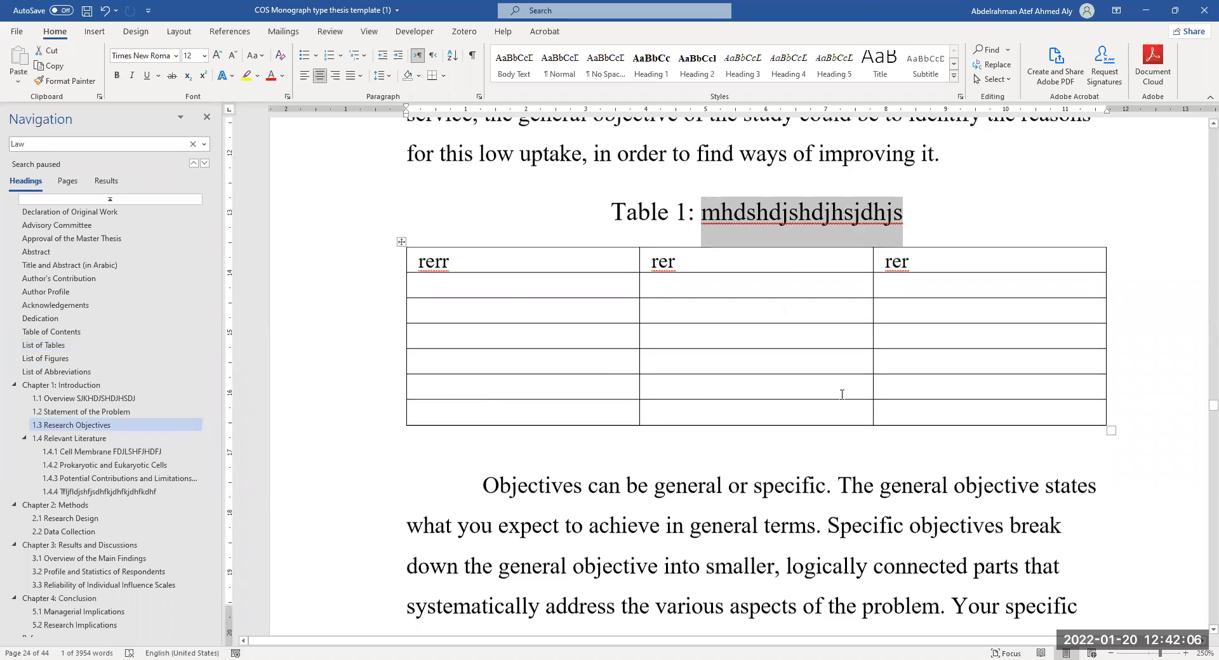
pyautogui.scroll(-3, 841, 395)
pyautogui.scroll(-3, 848, 364)
pyautogui.scroll(4, 848, 363)
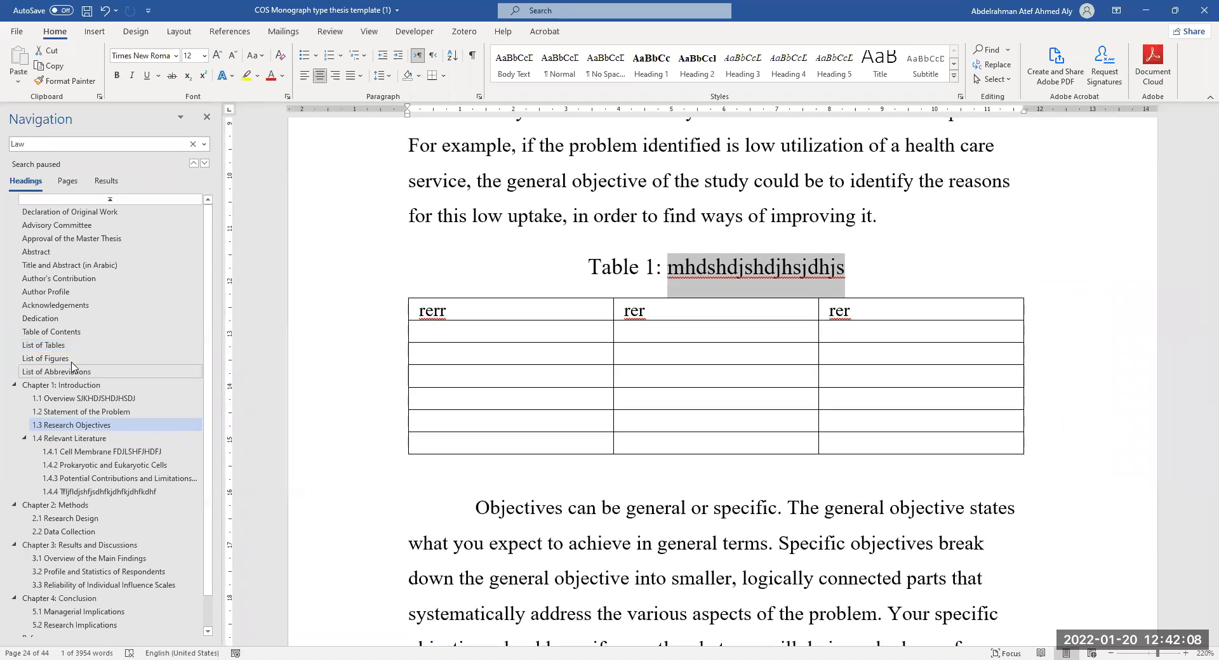
pyautogui.click(45, 344)
pyautogui.scroll(2, 514, 188)
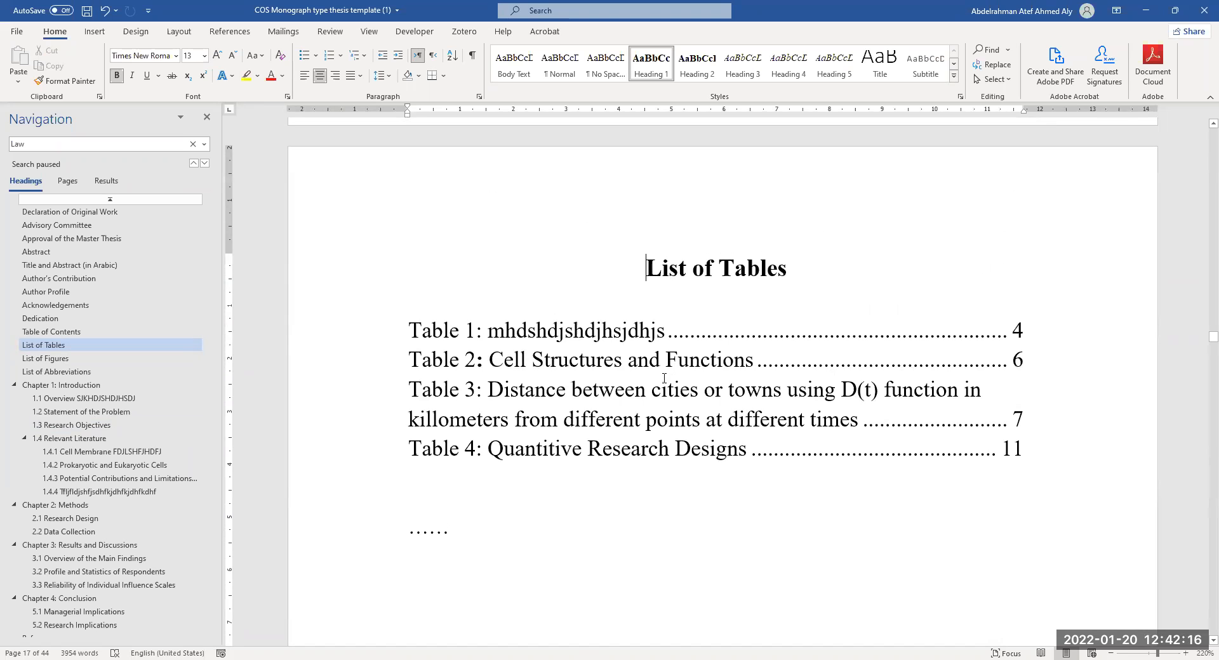
# Step: Follow the Table 1 entry to section 1.3 and replace the caption's placeholder text with "Types of cells. (a)"
pyautogui.keyDown('ctrl'); pyautogui.click(537, 330); pyautogui.keyUp('ctrl')
pyautogui.scroll(-2, 808, 294)
pyautogui.moveTo(845, 224); pyautogui.dragTo(671, 221)
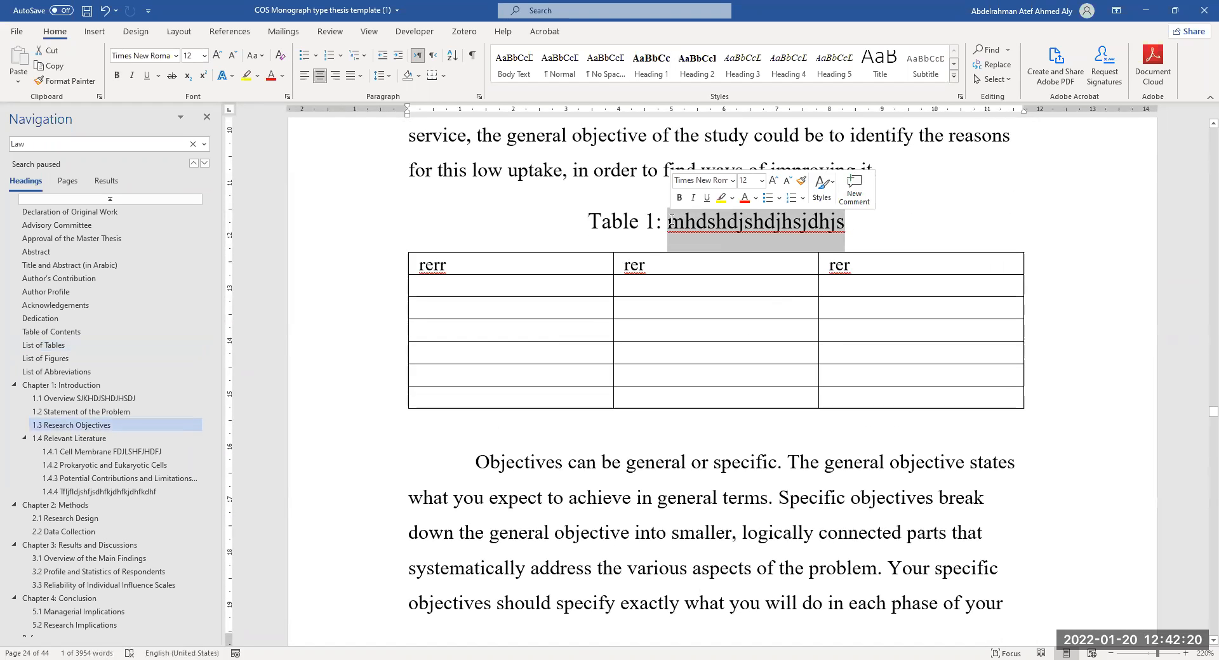
pyautogui.write('Ty')
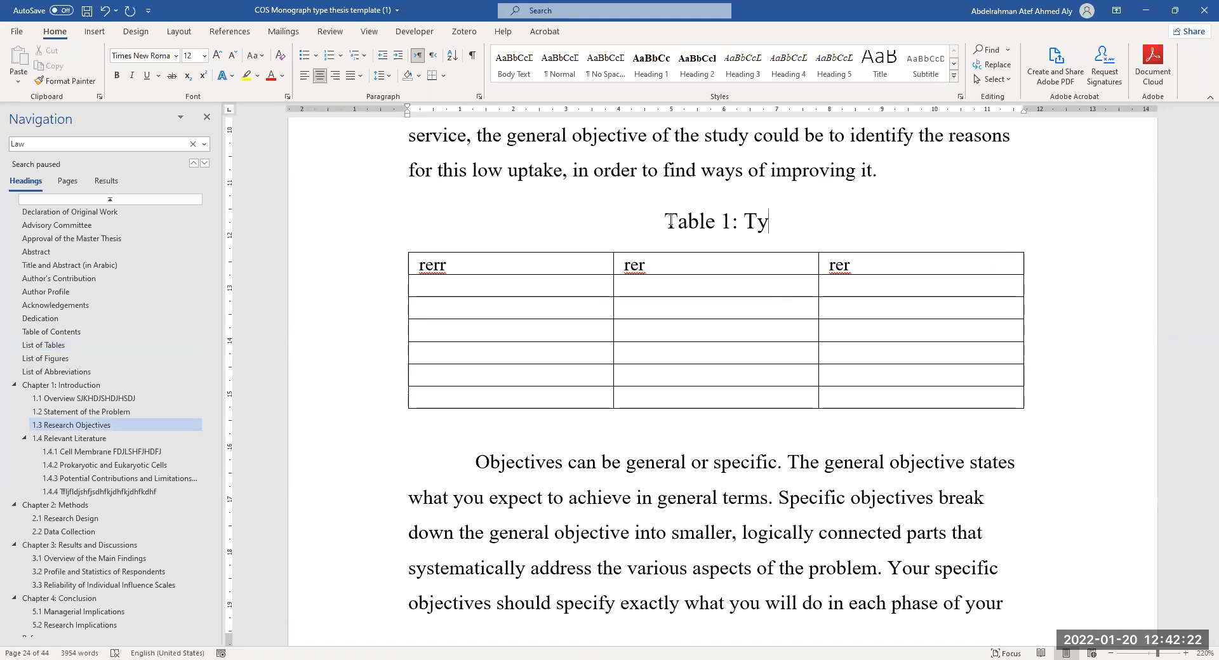
pyautogui.write('pes of c')
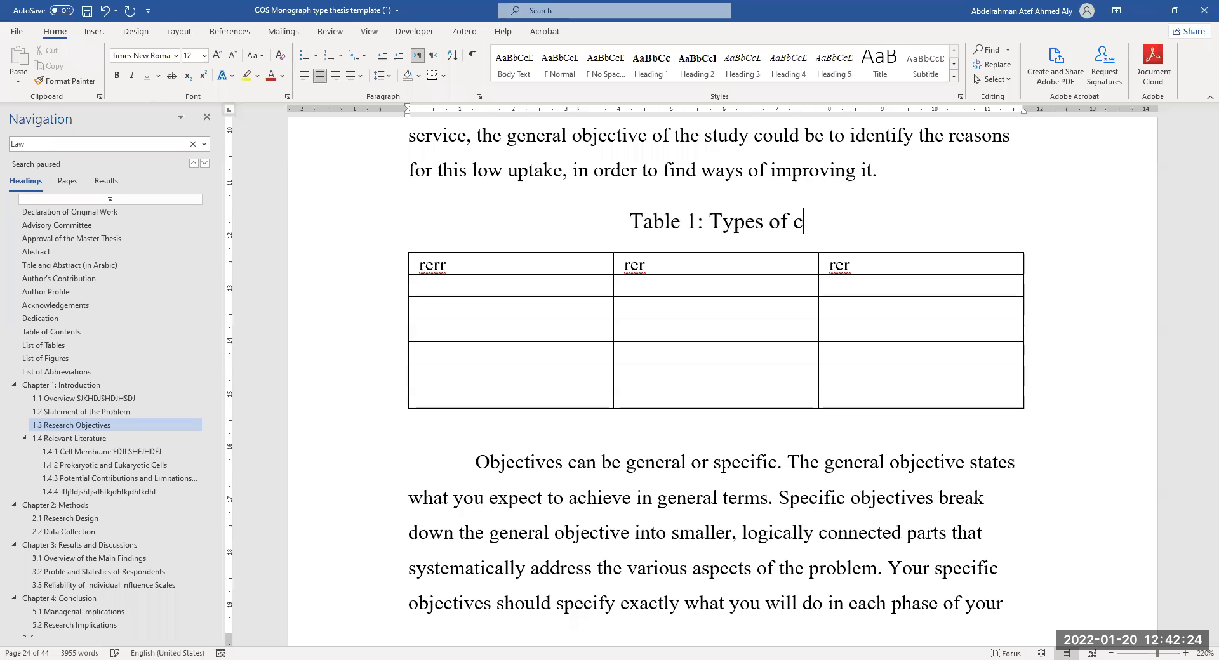
pyautogui.write('ells. (a)')
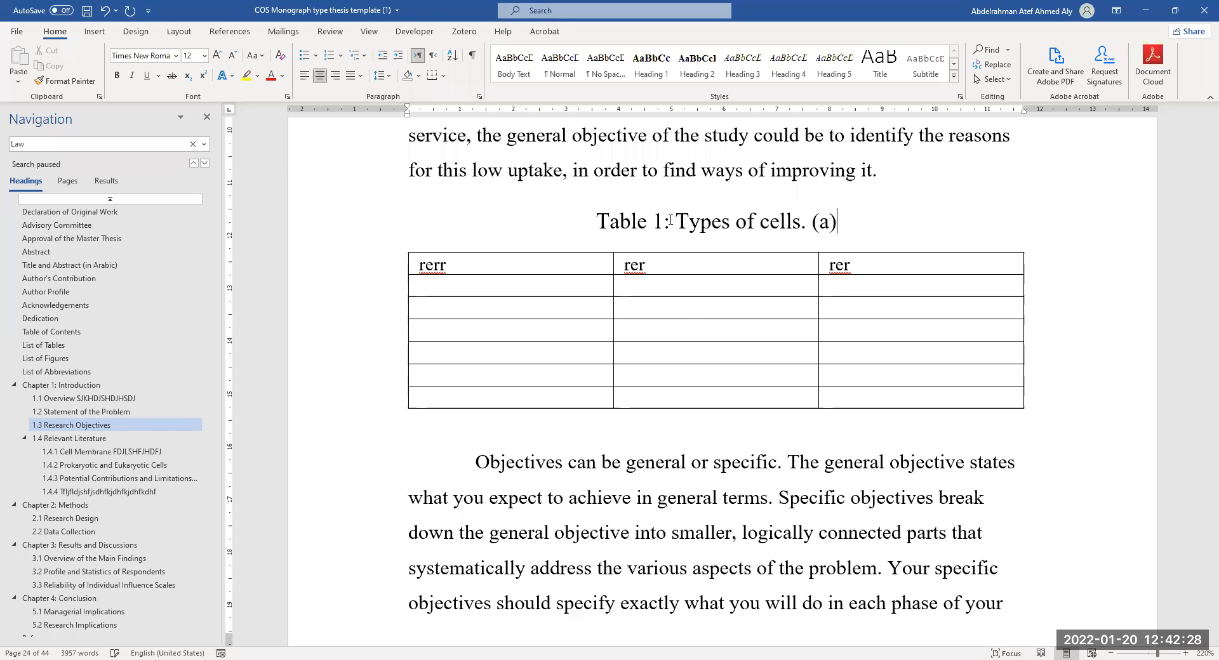
# Step: Extend the Table 1 caption with underscore blanks so that its text reads "Types of cells. (a) ____ (b)____ (c)______"
pyautogui.write(' ____ ')
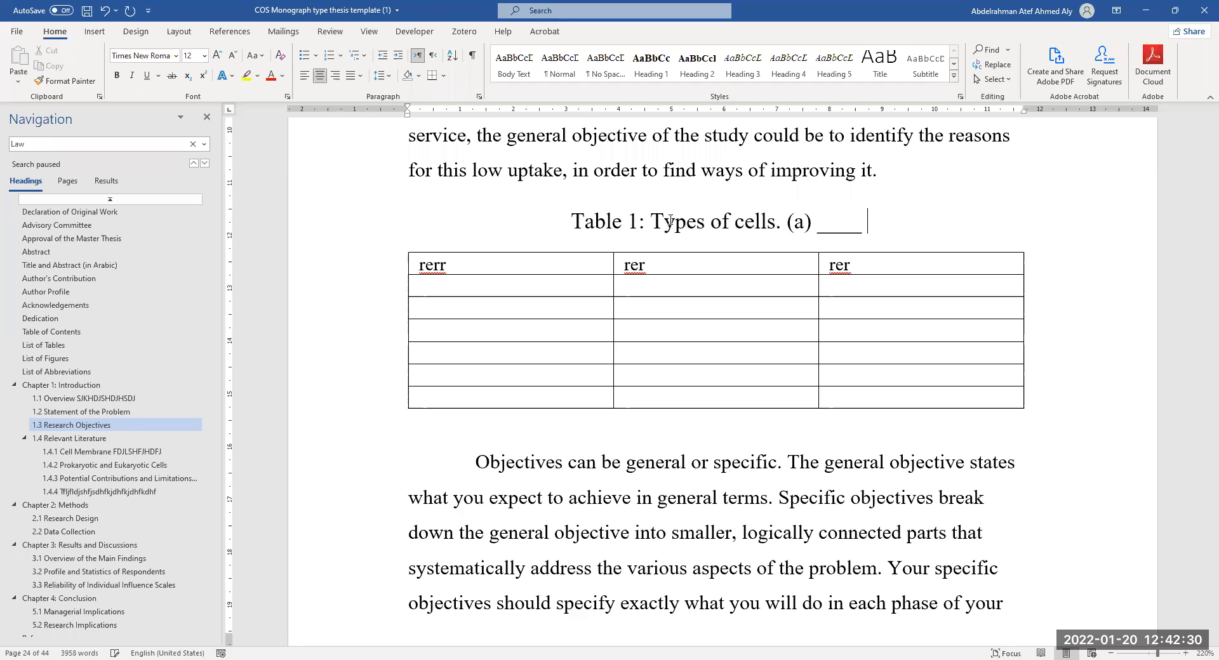
pyautogui.write('(b)')
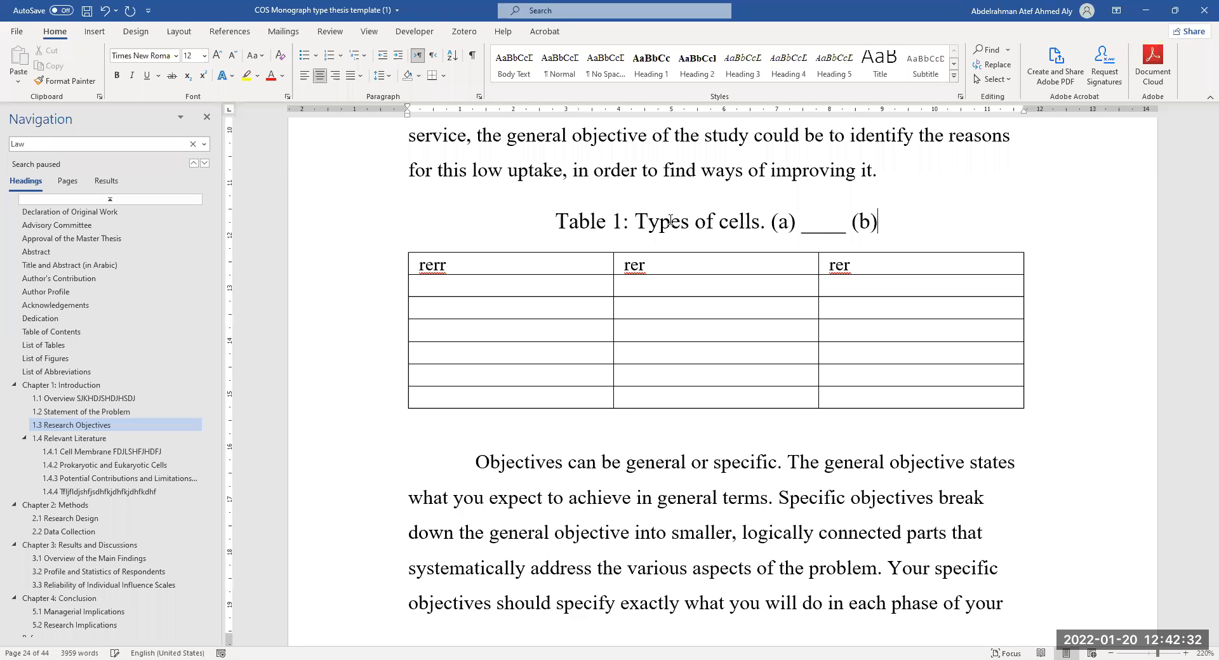
pyautogui.write('____')
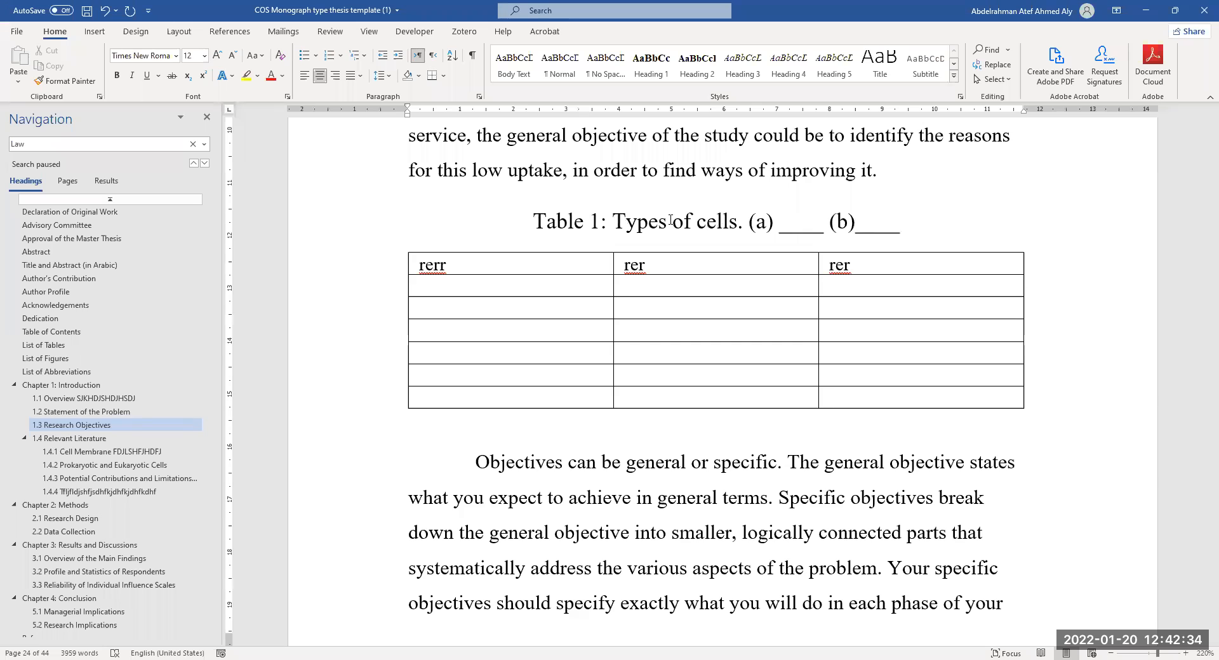
pyautogui.write('(')
pyautogui.press('BackSpace')
pyautogui.write('(V')
pyautogui.press('BackSpace')
pyautogui.write('c')
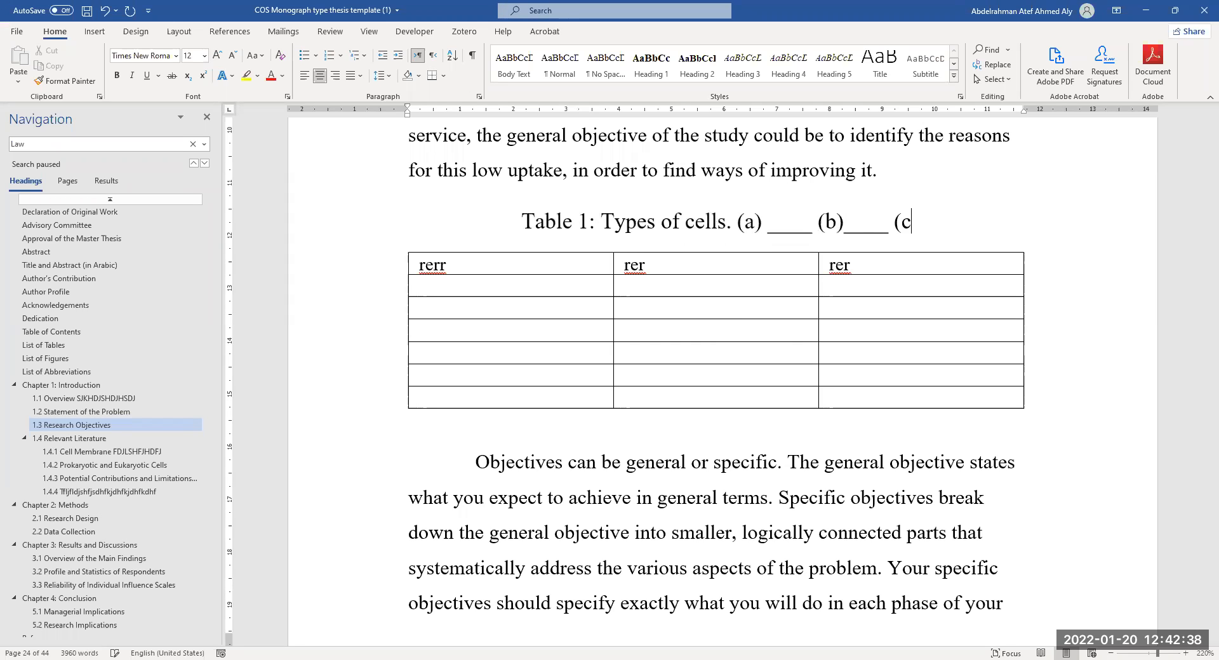
pyautogui.write(')______')
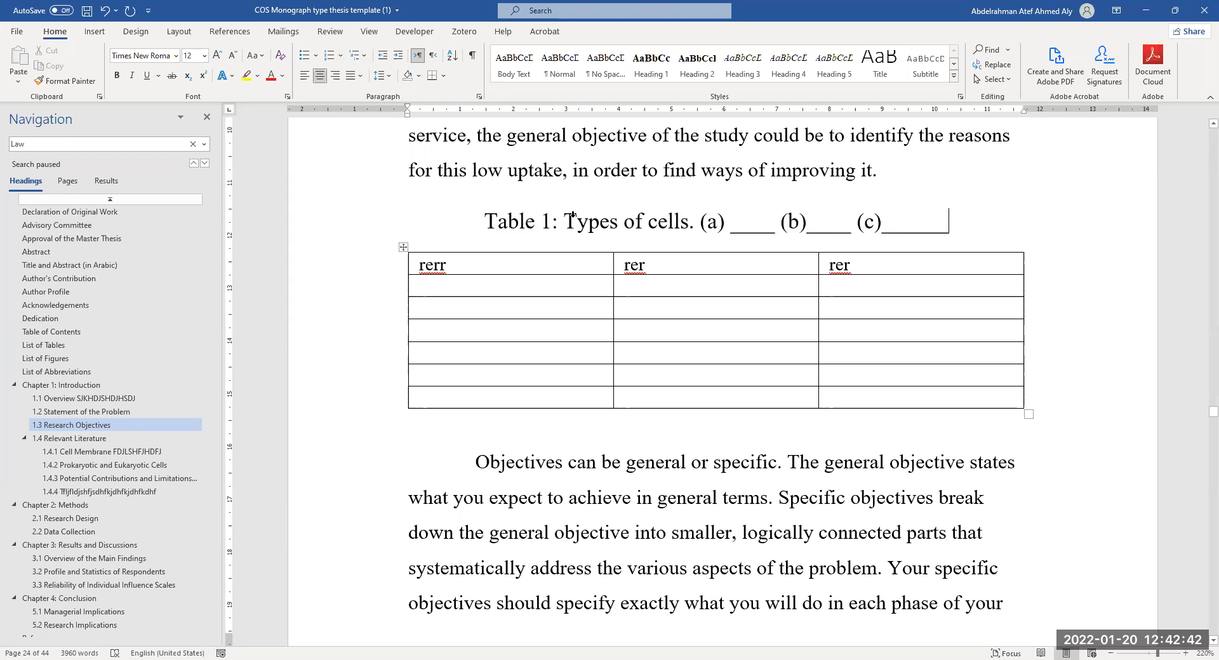
pyautogui.moveTo(573, 215); pyautogui.dragTo(693, 219)
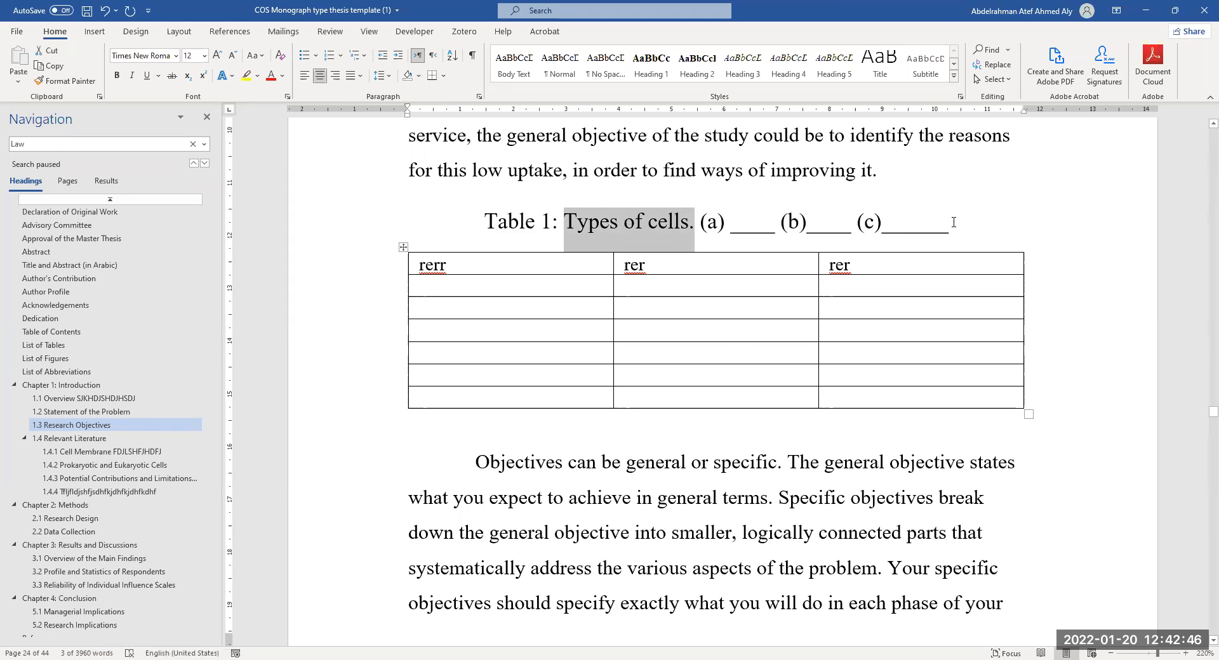
pyautogui.moveTo(699, 227); pyautogui.dragTo(948, 234)
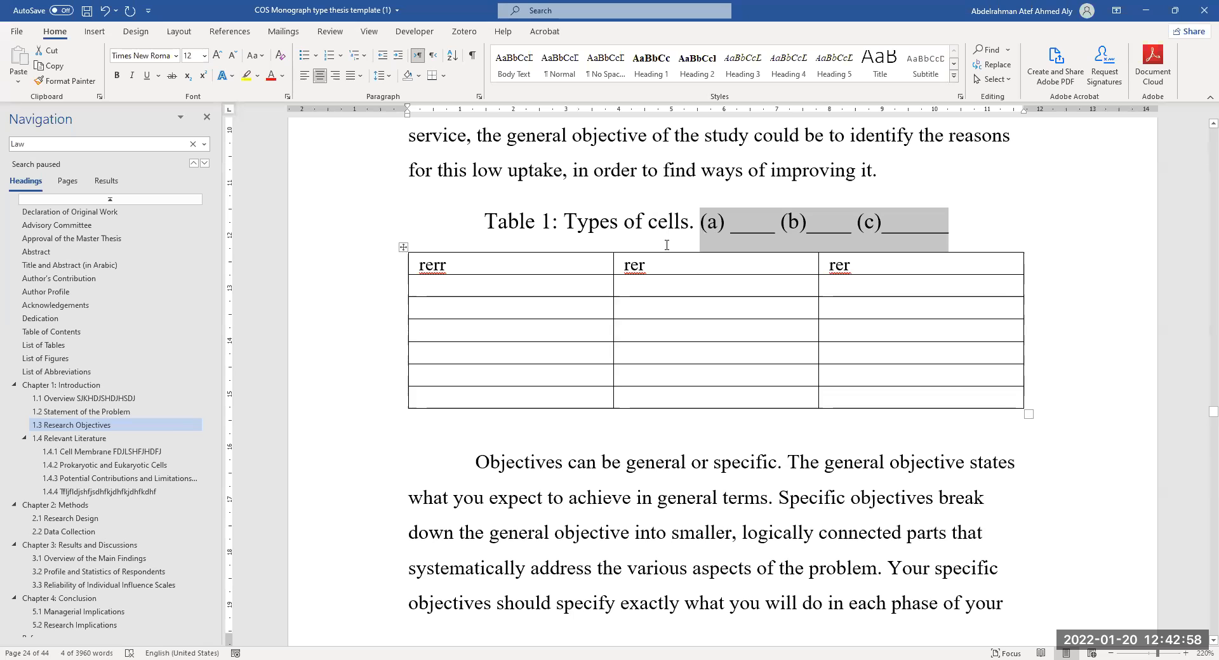
# Step: Update the entire List of Tables so that its Table 1 entry takes over the rewritten caption
pyautogui.click(35, 350)
pyautogui.click(624, 257)
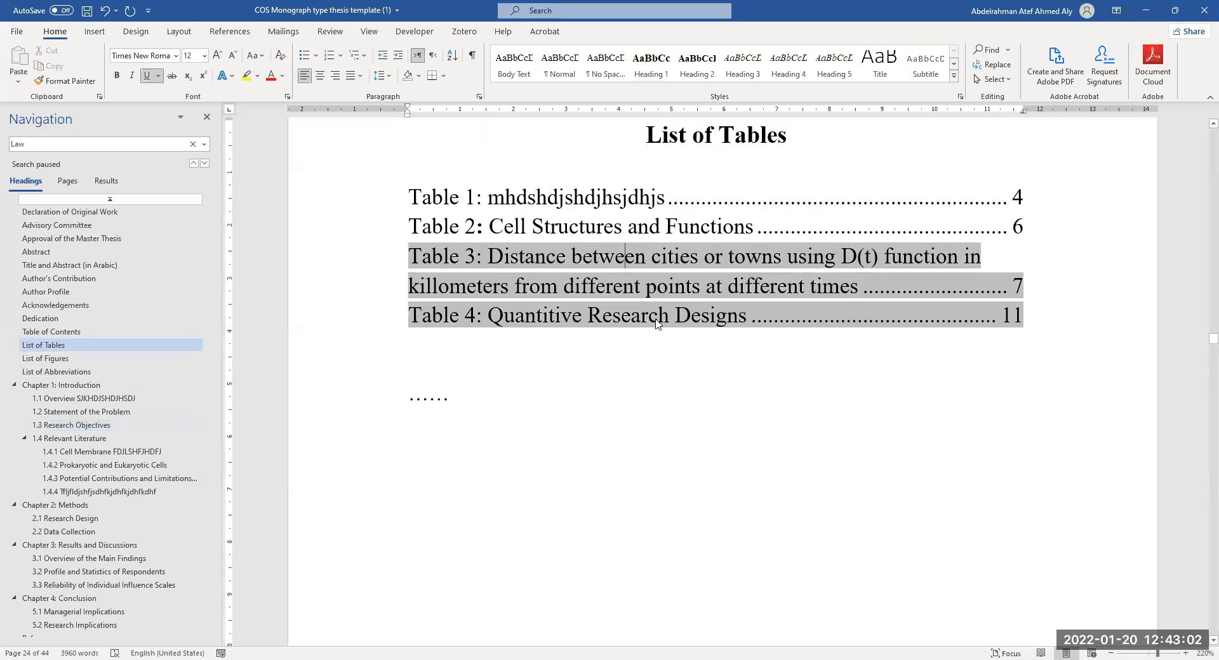
pyautogui.press('F9')
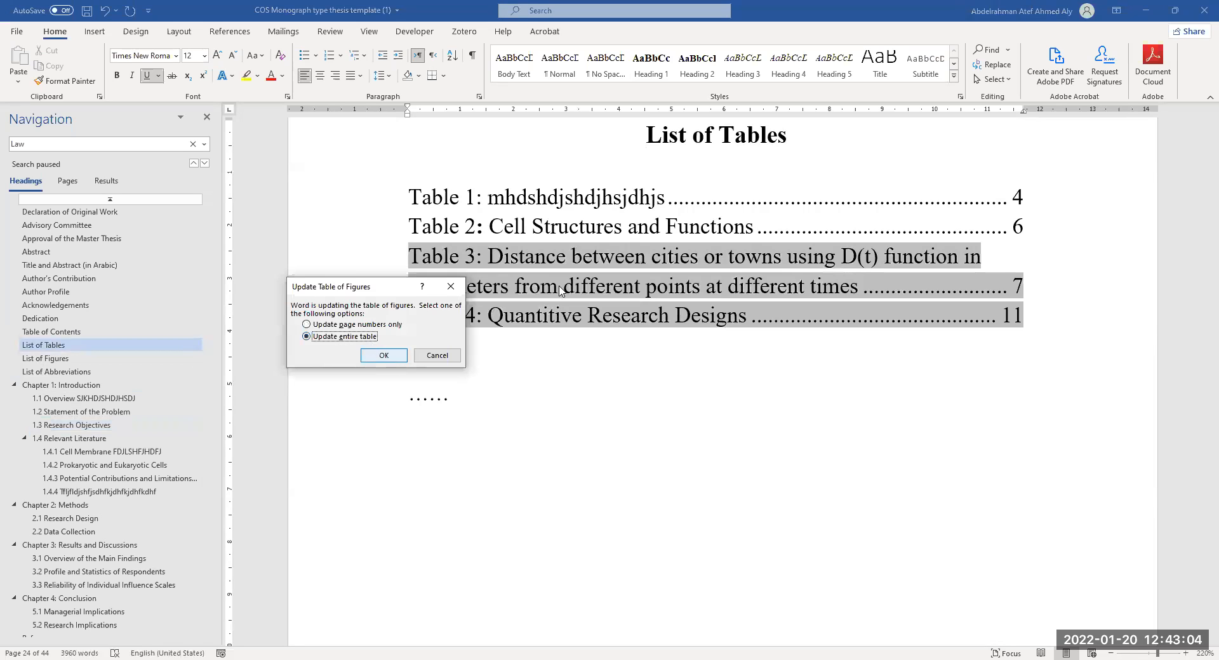
pyautogui.press('Return')
# Step: Delete the (a), (b) and (c) parts from the Table 1 entry in the List of Tables, and follow the entry to its caption
pyautogui.moveTo(872, 207); pyautogui.dragTo(626, 205)
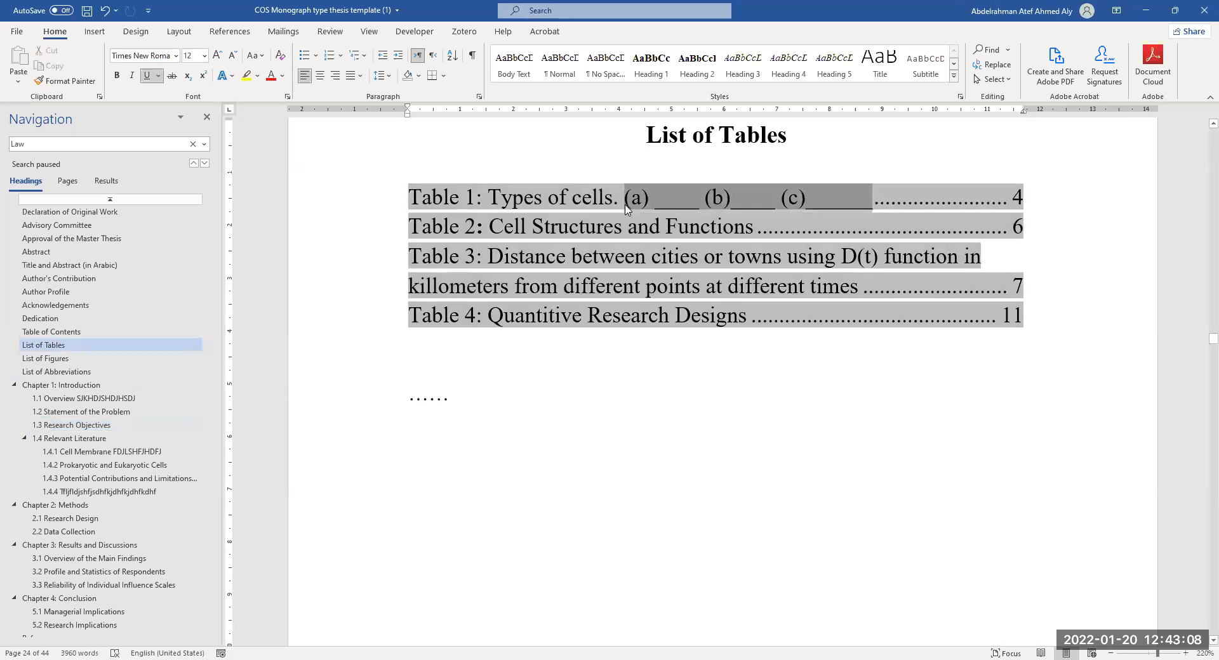
pyautogui.press('Delete')
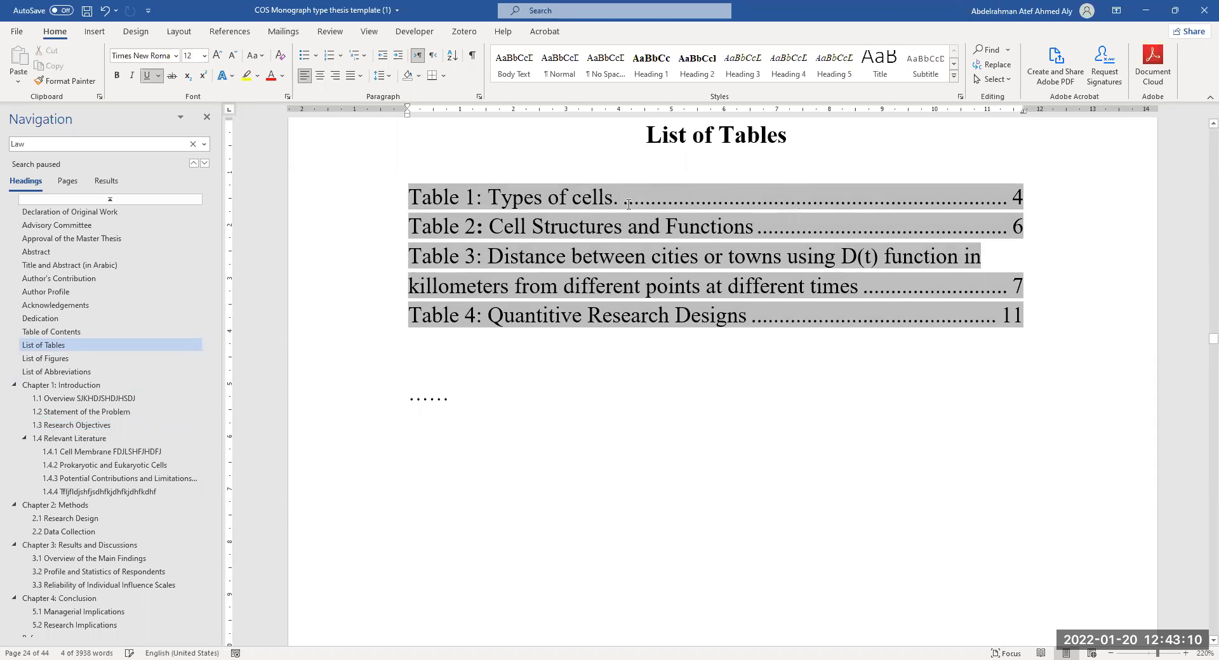
pyautogui.keyDown('ctrl'); pyautogui.click(552, 210); pyautogui.keyUp('ctrl')
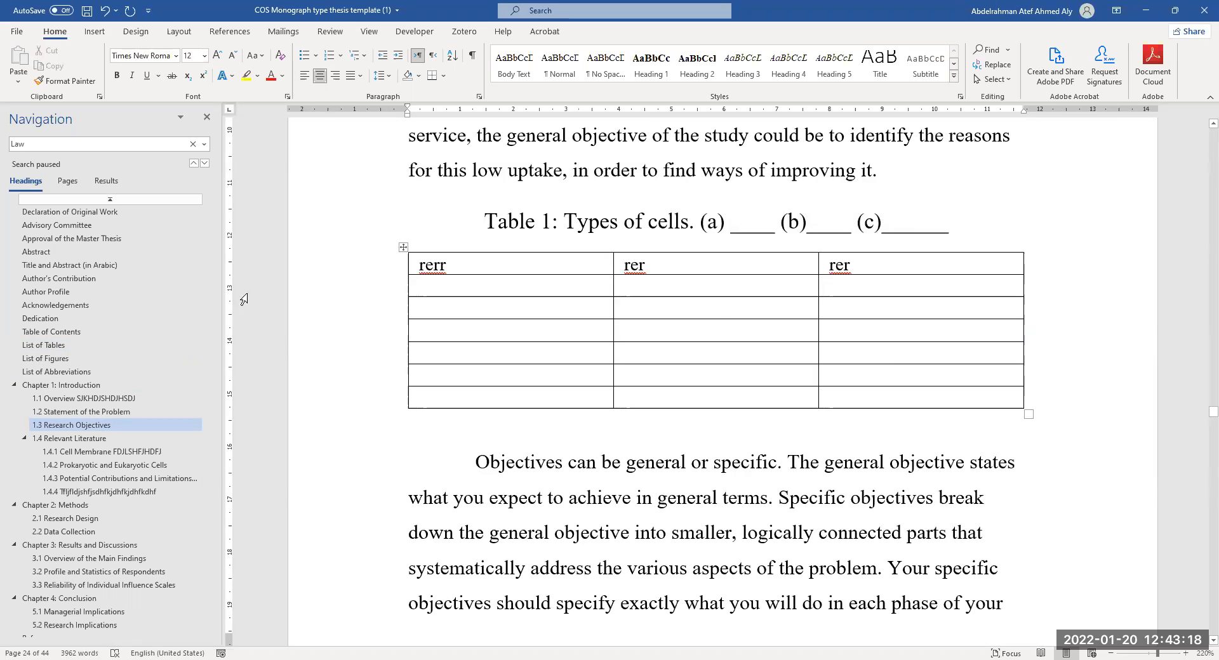
# Step: Examine the List of Figures and how its long, two-line entries are laid out
pyautogui.click(48, 358)
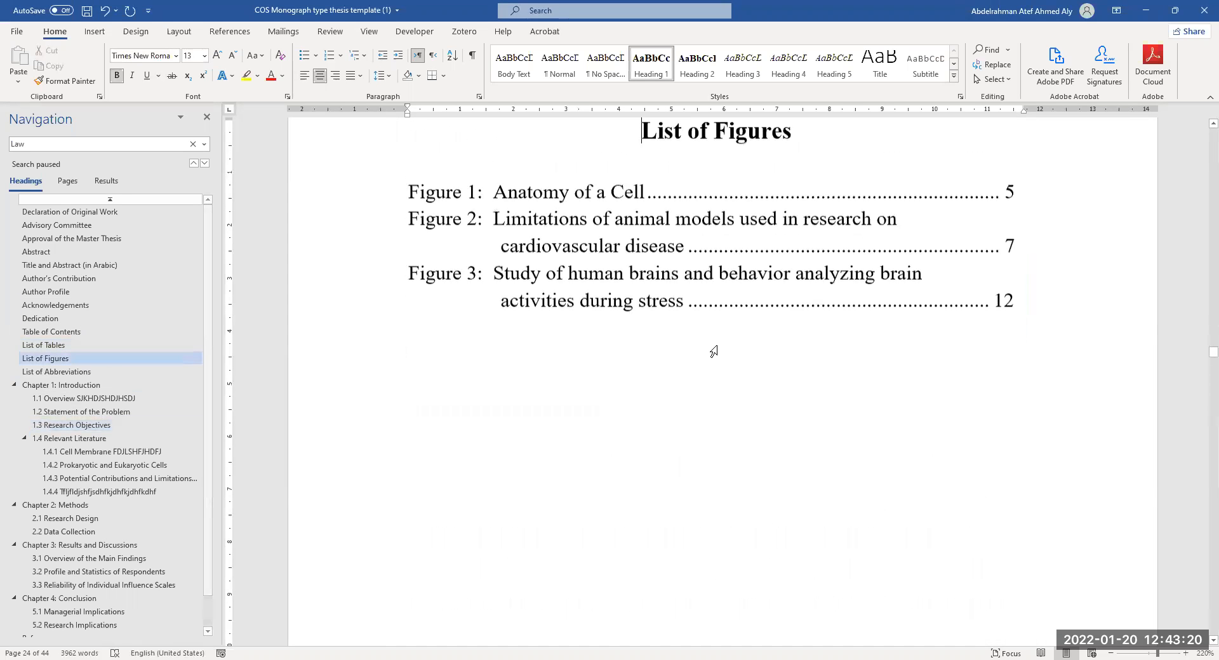
pyautogui.scroll(-7, 679, 343)
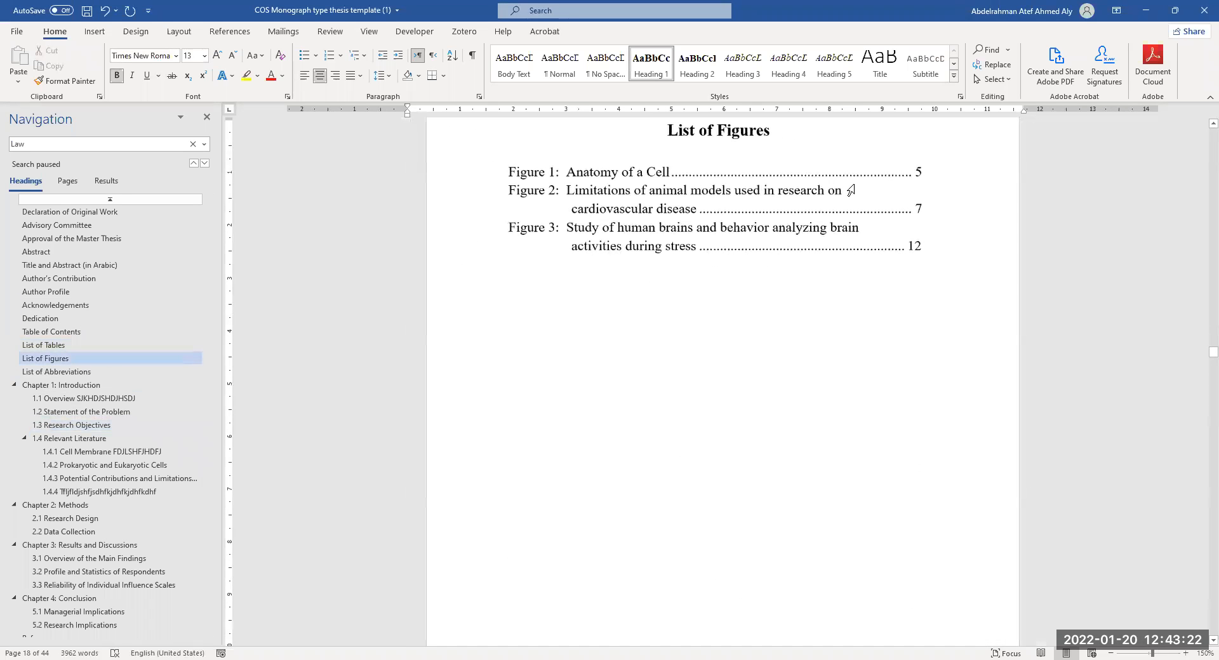
pyautogui.scroll(-5, 863, 326)
pyautogui.scroll(5, 865, 325)
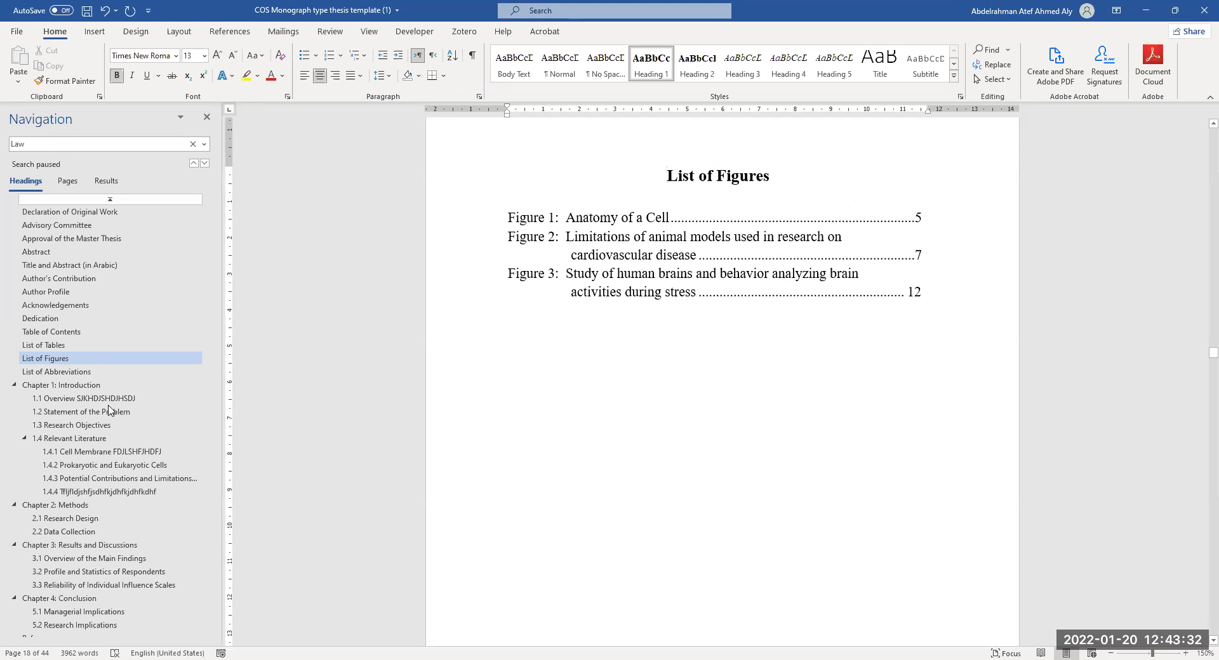
# Step: Examine the body paragraphs, tables and captions in sections 1.4.1 to 1.4.4 through the end of Chapter 1
pyautogui.click(95, 451)
pyautogui.scroll(-15, 629, 354)
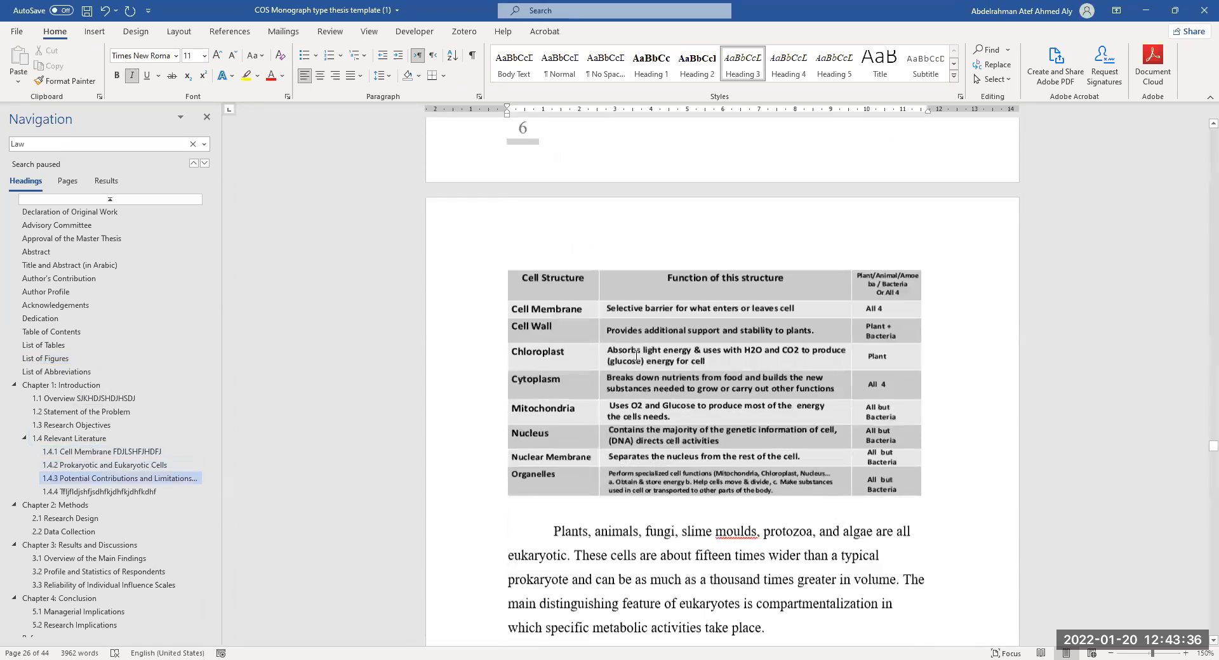
pyautogui.scroll(-4, 636, 356)
pyautogui.scroll(9, 648, 376)
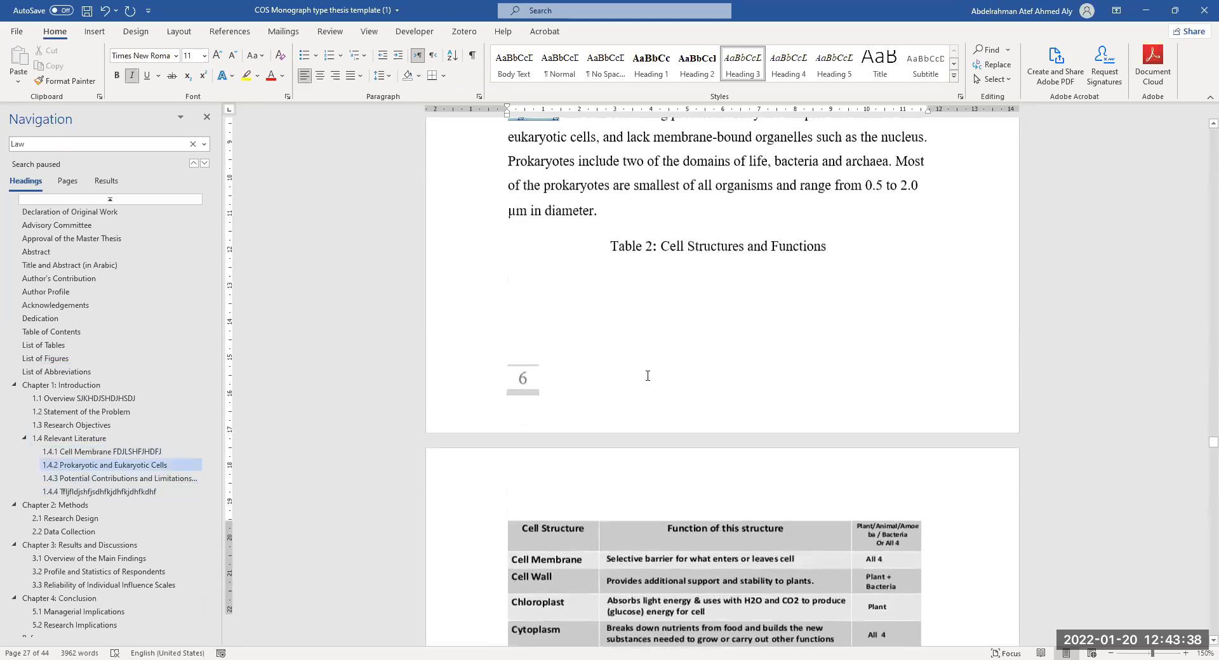
pyautogui.scroll(4, 648, 376)
pyautogui.moveTo(599, 484); pyautogui.dragTo(567, 364)
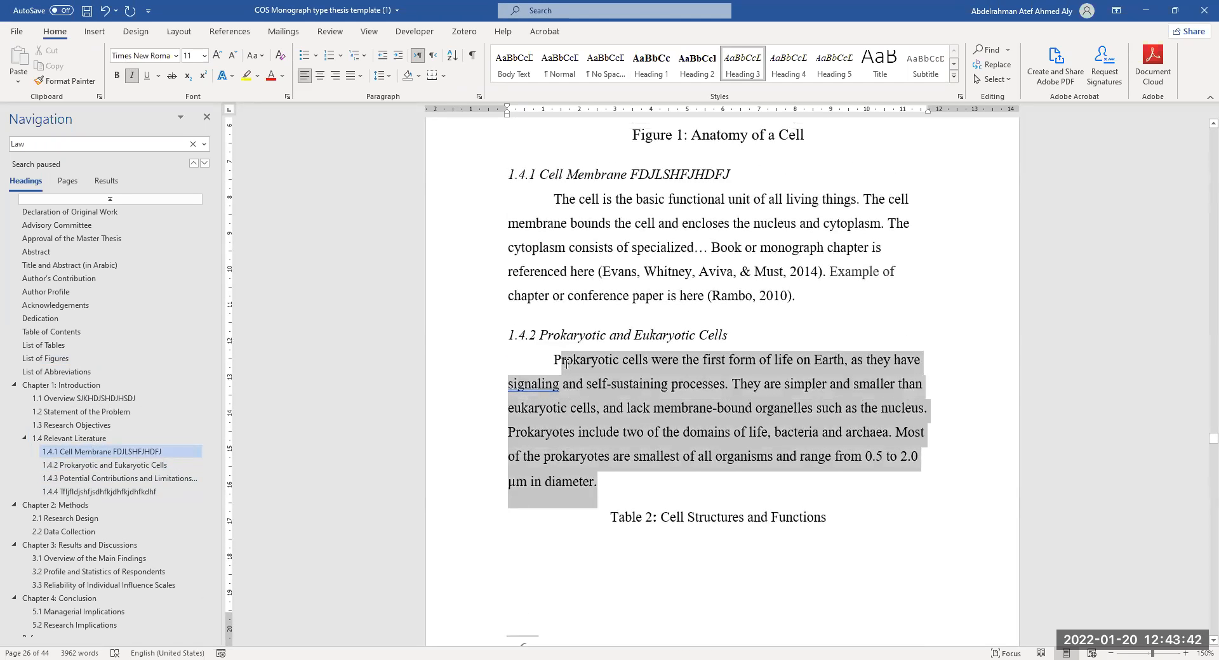
pyautogui.click(570, 407)
pyautogui.click(572, 335)
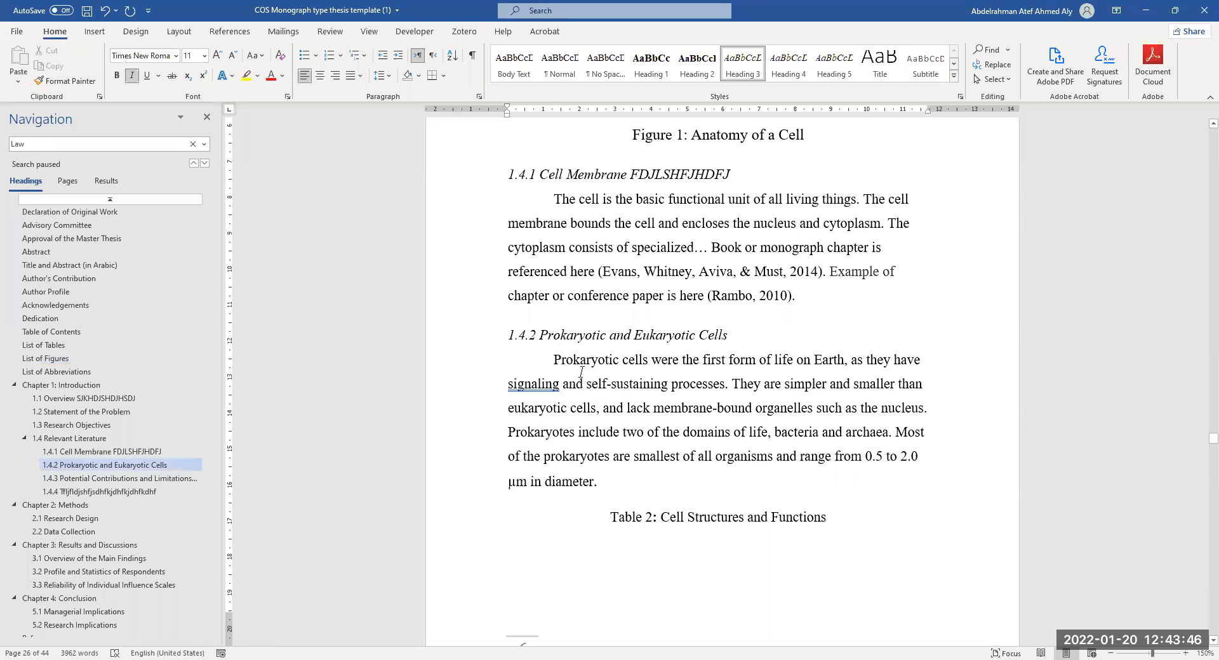
pyautogui.moveTo(804, 306); pyautogui.dragTo(555, 205)
pyautogui.keyDown('ctrl'); pyautogui.scroll(-3, 642, 345); pyautogui.keyUp('ctrl')
pyautogui.scroll(-10, 642, 345)
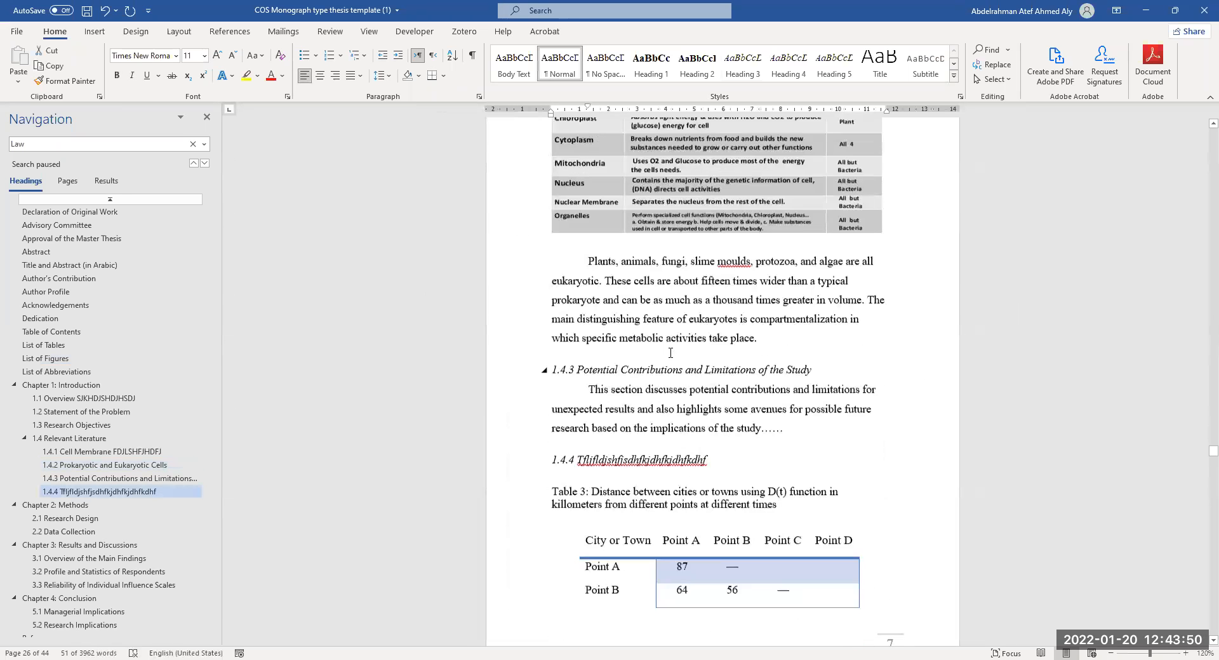
pyautogui.scroll(-15, 672, 353)
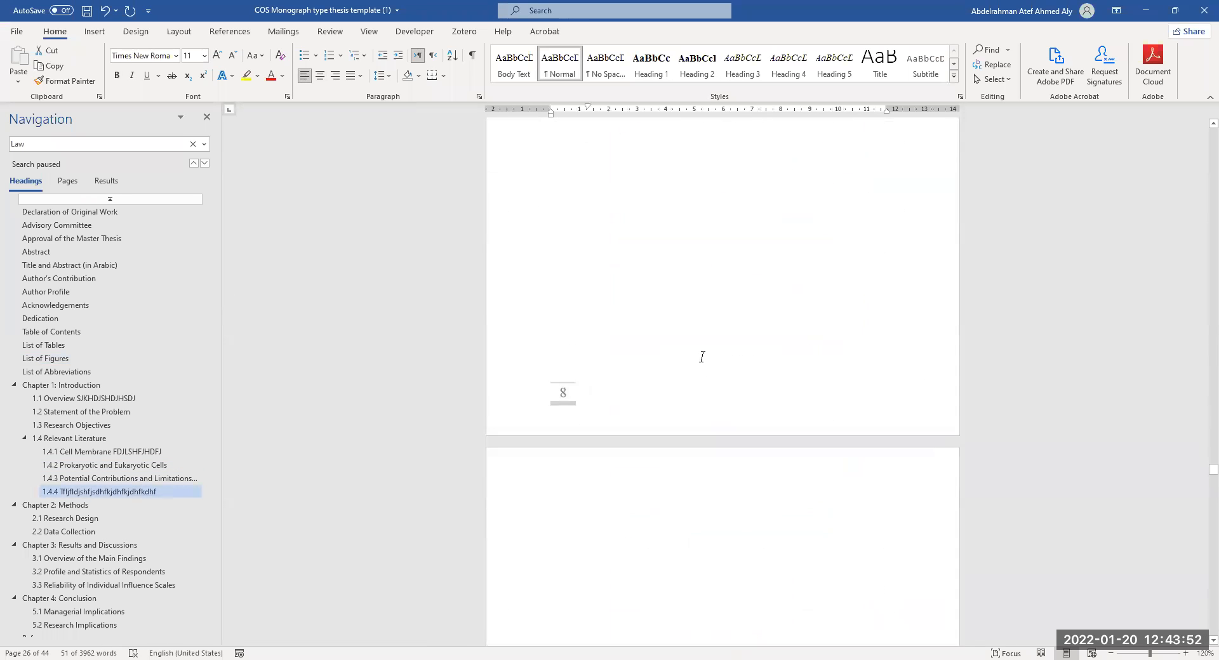
# Step: Show the formatting marks and examine the section breaks around the Chapter 2 title page and the chapter's following pages
pyautogui.scroll(-2, 760, 363)
pyautogui.scroll(3, 733, 239)
pyautogui.hotkey('ctrl', 'shift', '8')
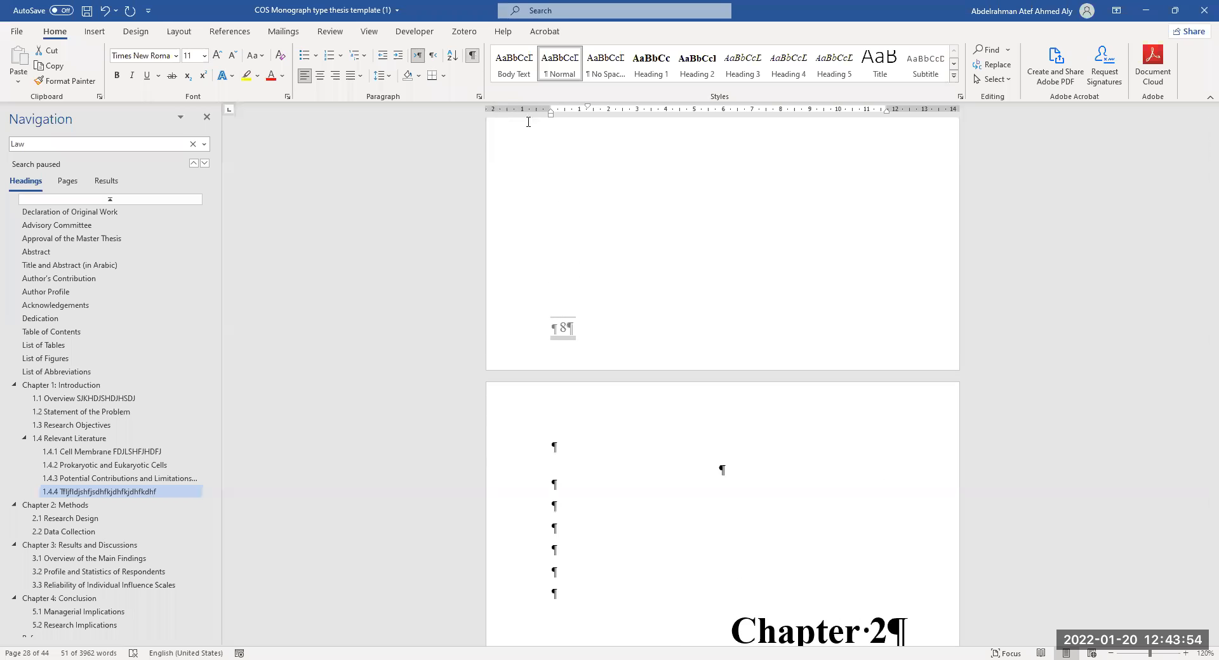
pyautogui.scroll(2, 732, 239)
pyautogui.scroll(1, 733, 239)
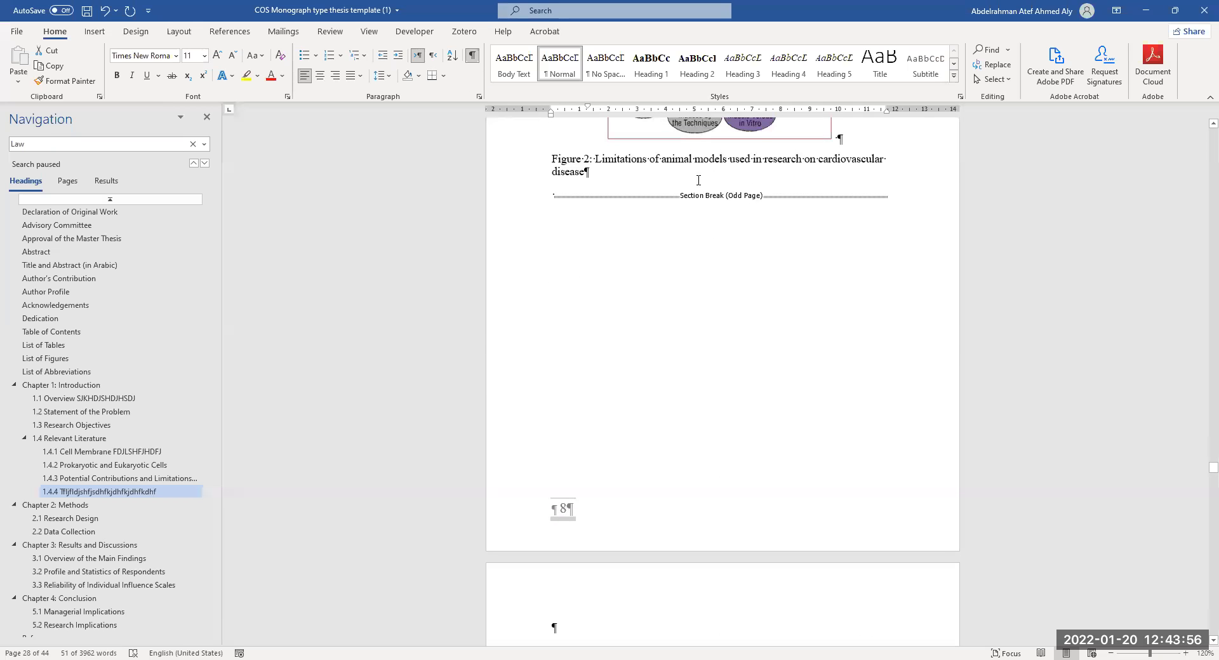
pyautogui.scroll(-5, 737, 328)
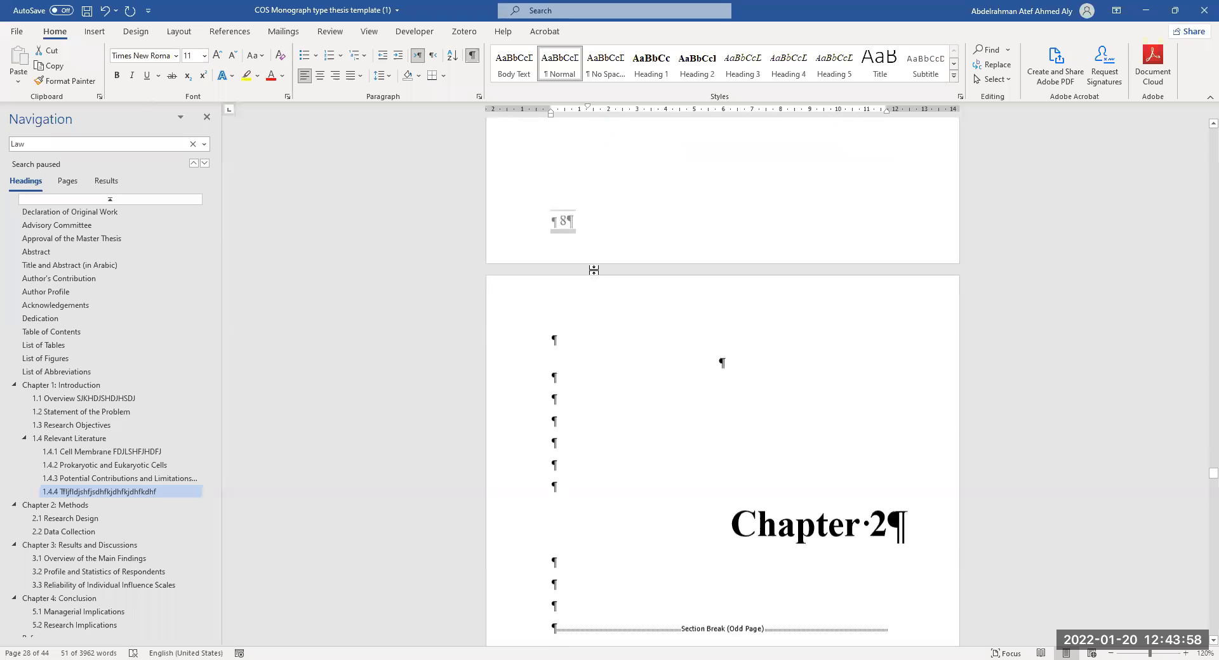
pyautogui.scroll(-1, 857, 381)
pyautogui.scroll(-3, 857, 381)
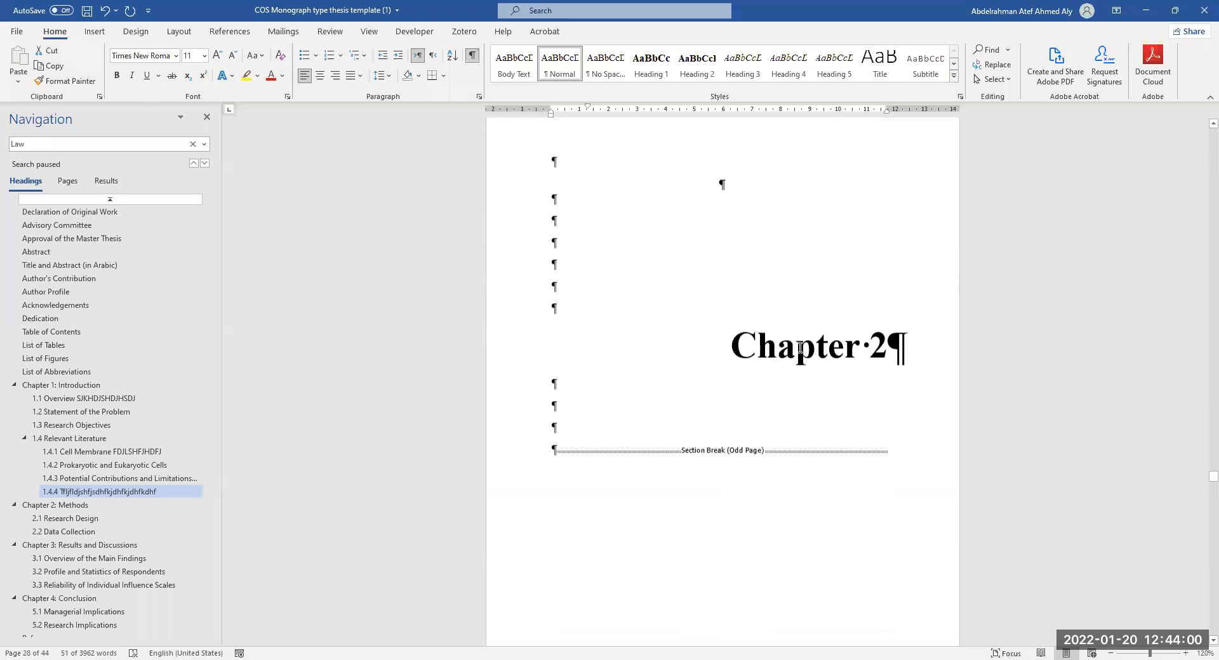
pyautogui.scroll(-2, 832, 254)
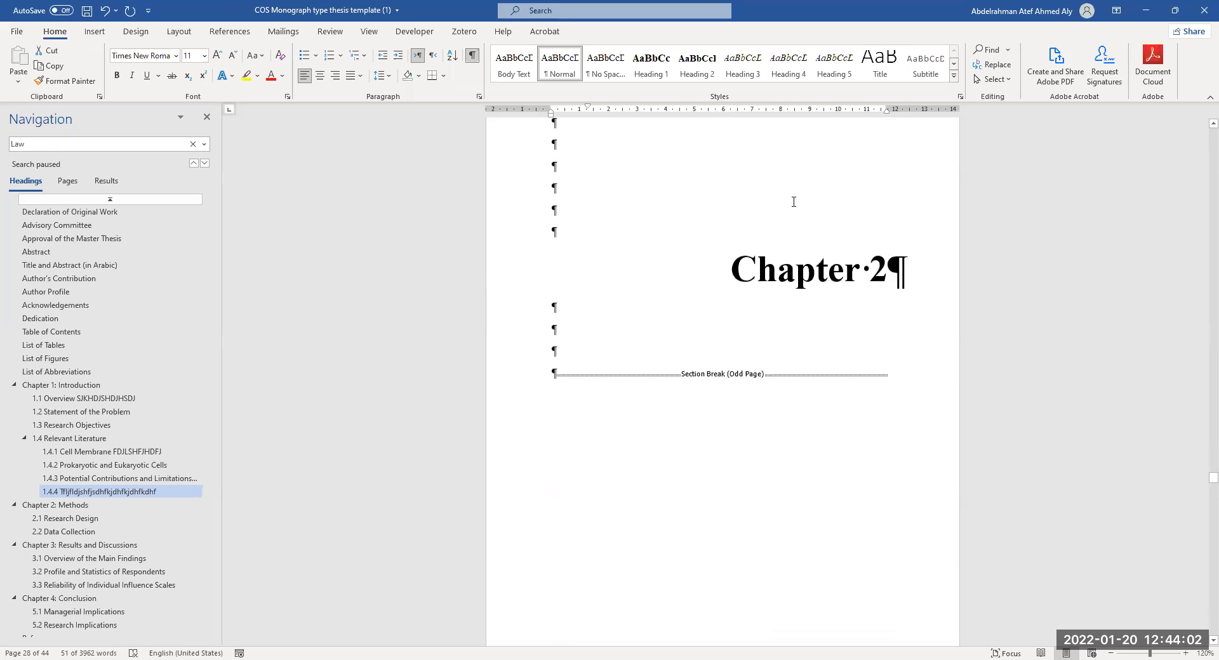
pyautogui.scroll(-8, 773, 294)
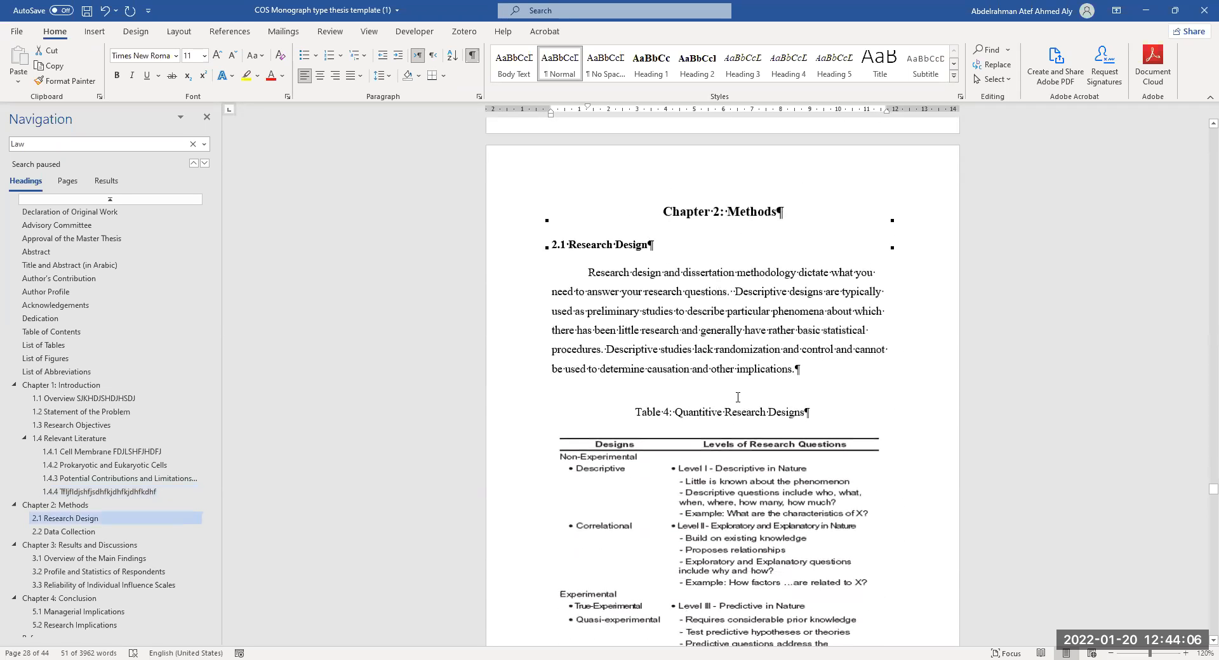
pyautogui.scroll(-10, 762, 419)
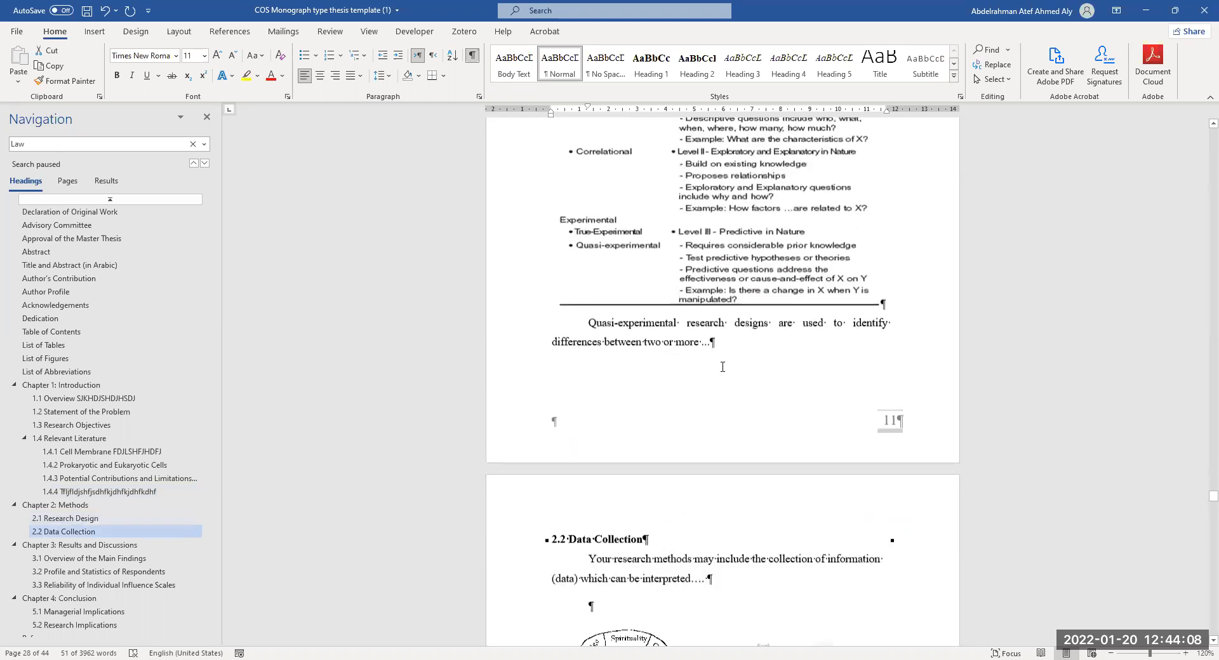
# Step: Examine the end of Chapter 2 and the Chapter 3 title page, then select "Results and Discussions" in the Chapter 3 heading
pyautogui.scroll(-9, 699, 383)
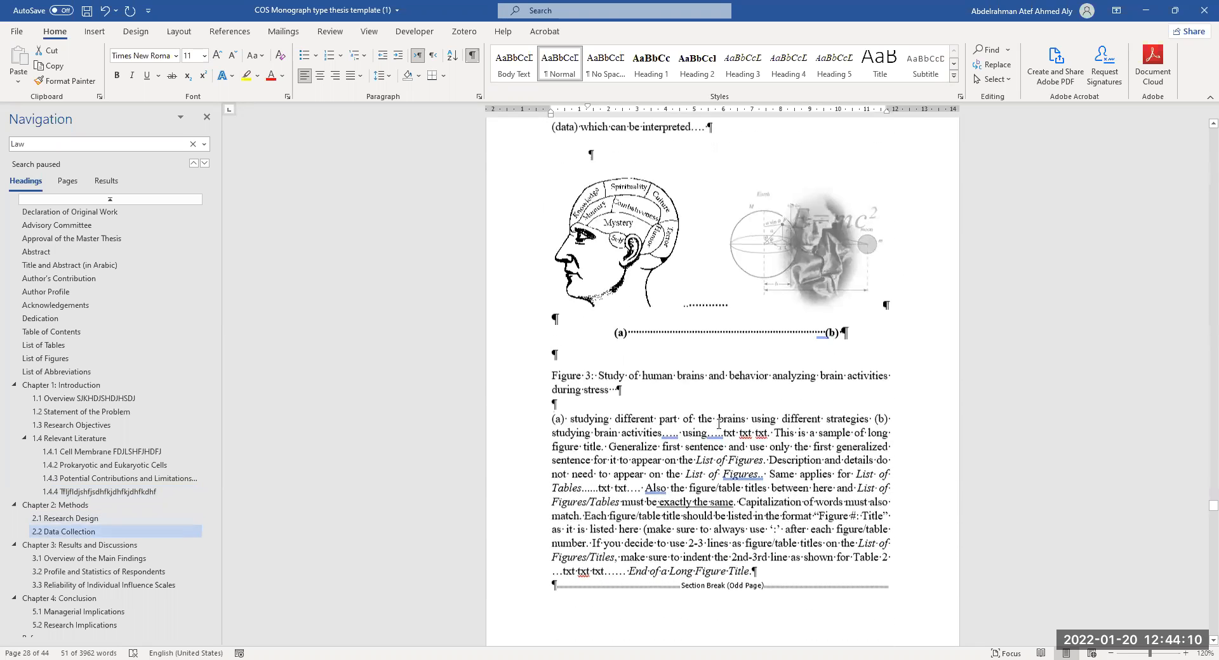
pyautogui.scroll(-20, 713, 416)
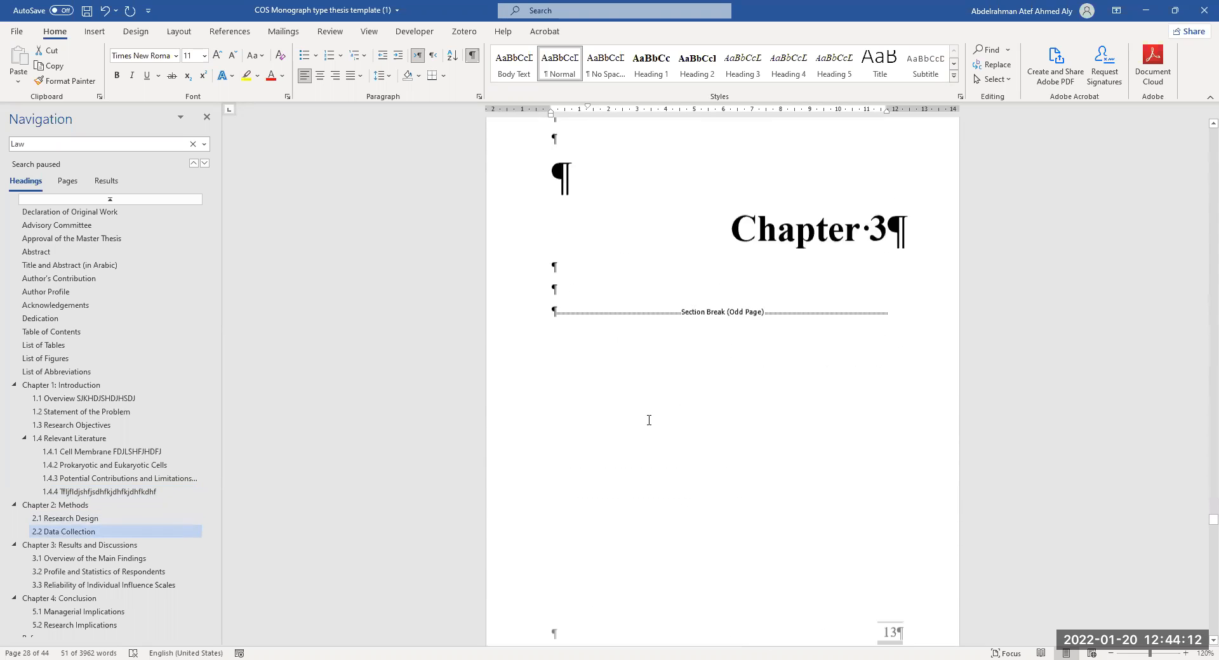
pyautogui.scroll(-3, 725, 450)
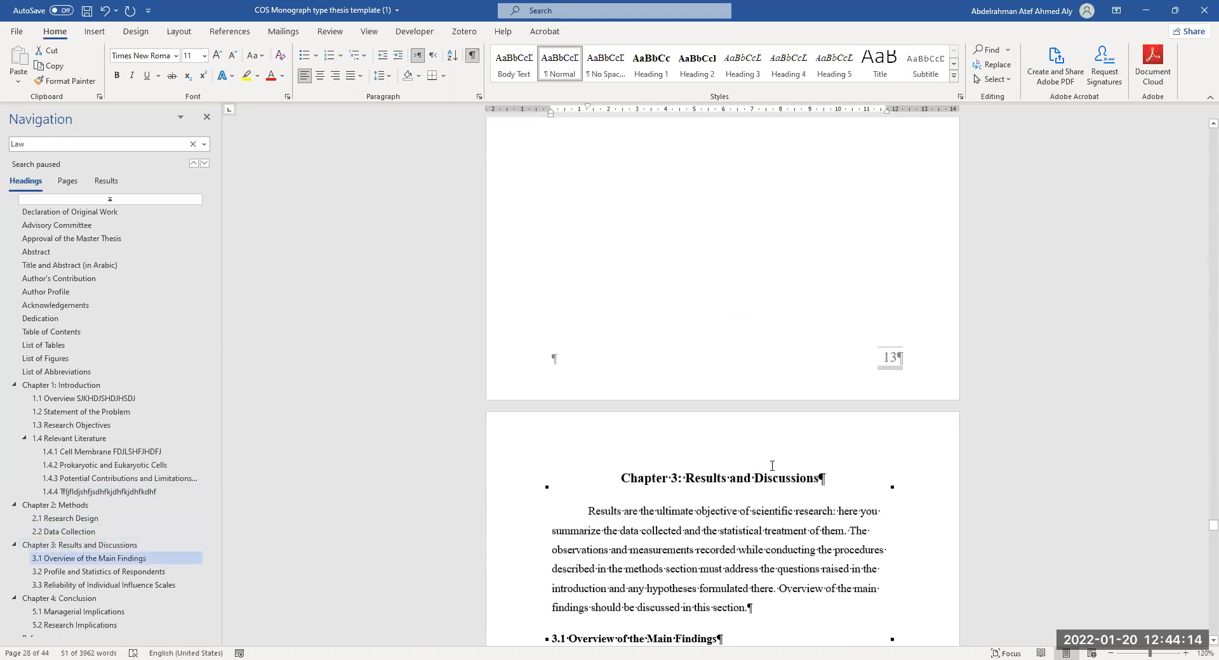
pyautogui.moveTo(686, 479); pyautogui.dragTo(821, 482)
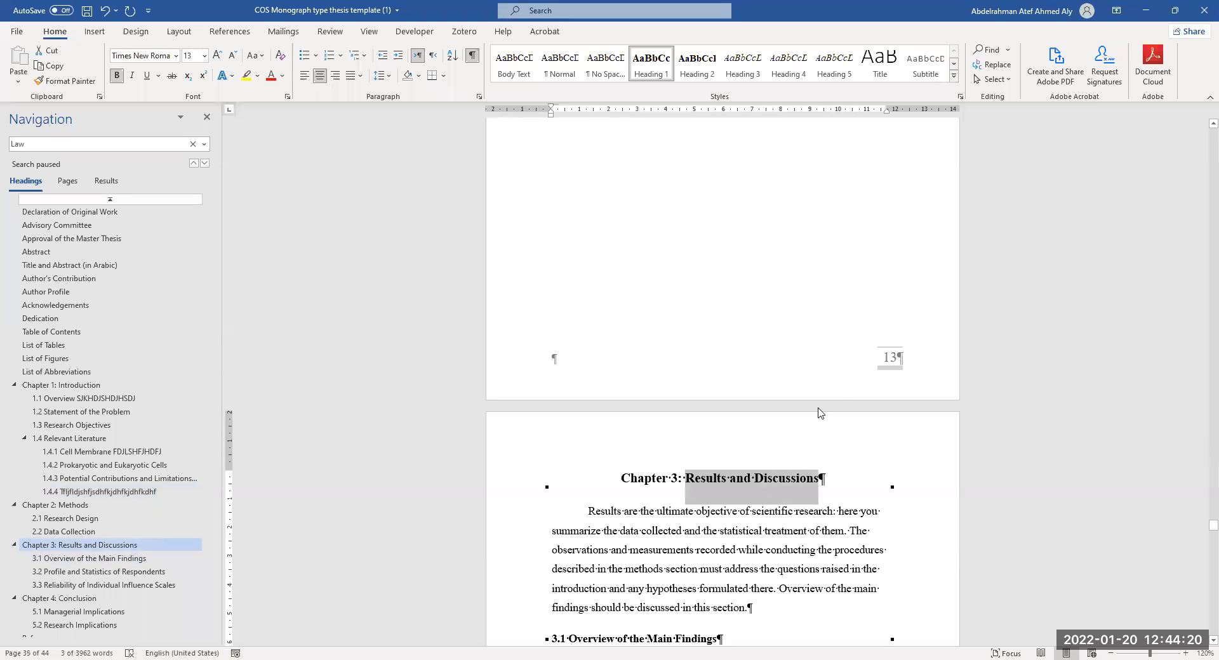
pyautogui.scroll(-3, 807, 381)
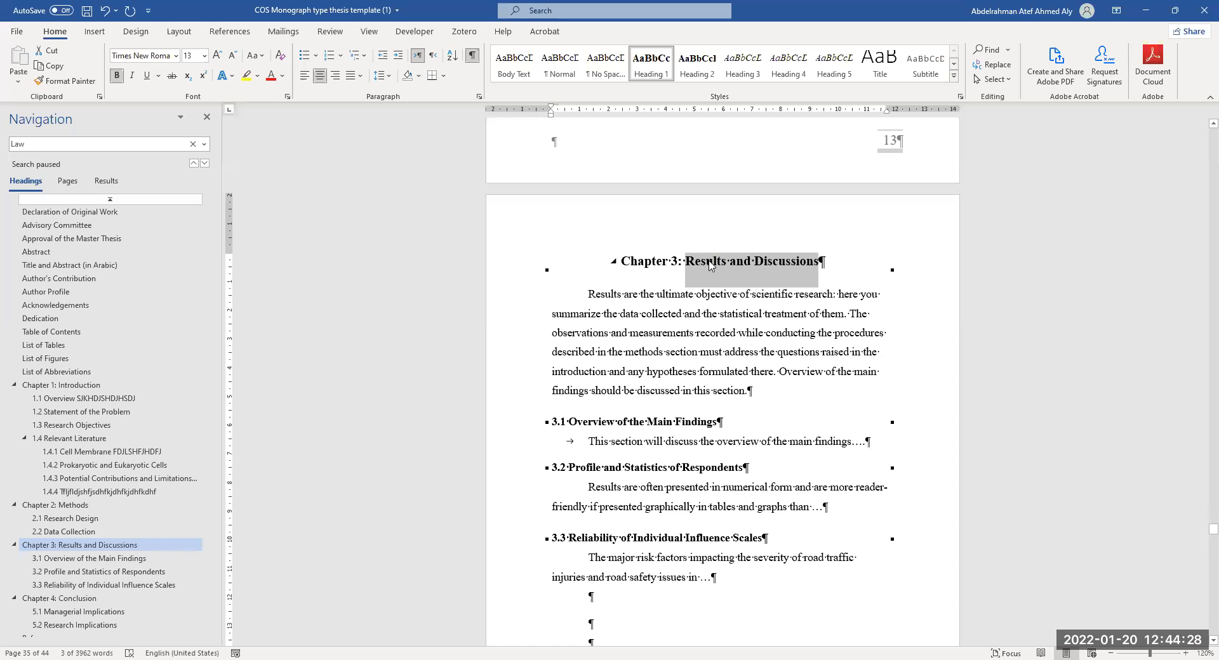
pyautogui.keyDown('ctrl'); pyautogui.scroll(2, 725, 288); pyautogui.keyUp('ctrl')
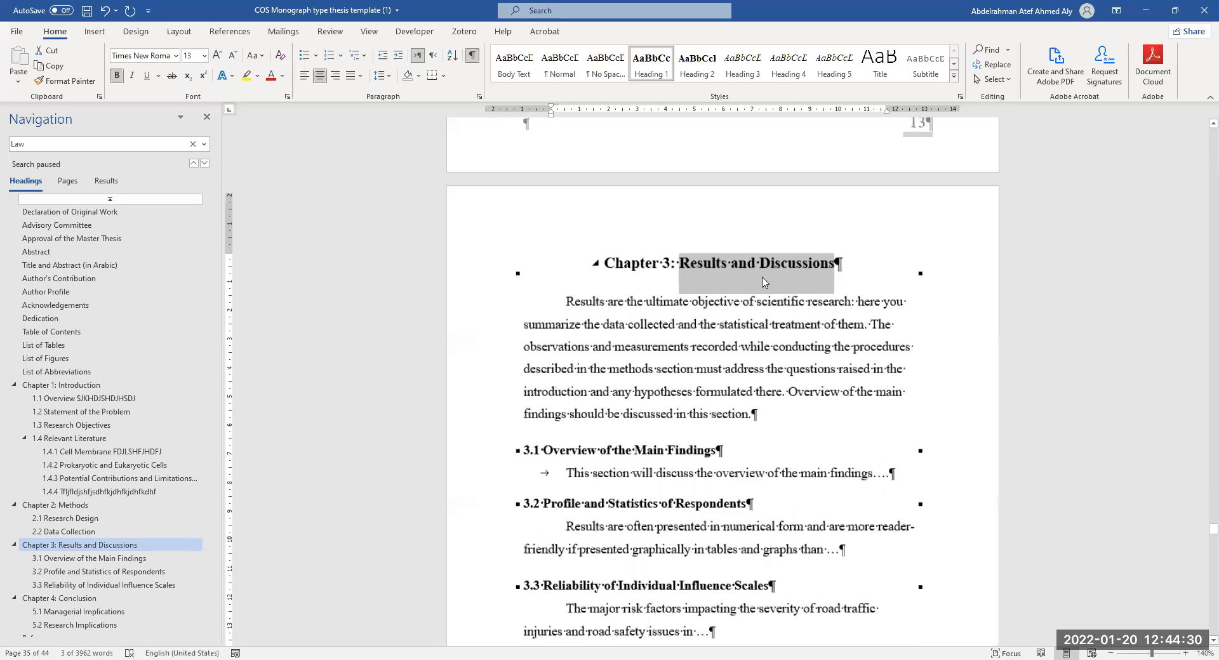
# Step: Examine sections 3.1 to 3.3 through the section break ending Chapter 3, selecting their headings together with the body text
pyautogui.scroll(-2, 633, 341)
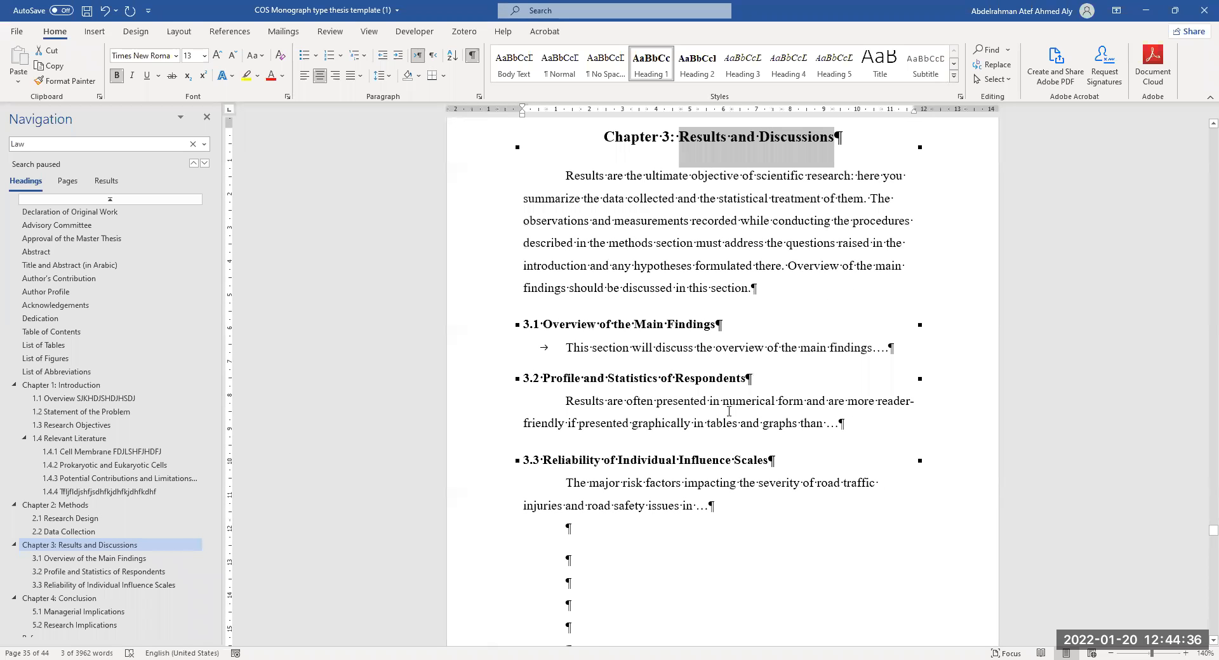
pyautogui.scroll(-1, 640, 356)
pyautogui.moveTo(610, 486); pyautogui.dragTo(541, 294)
pyautogui.click(569, 295)
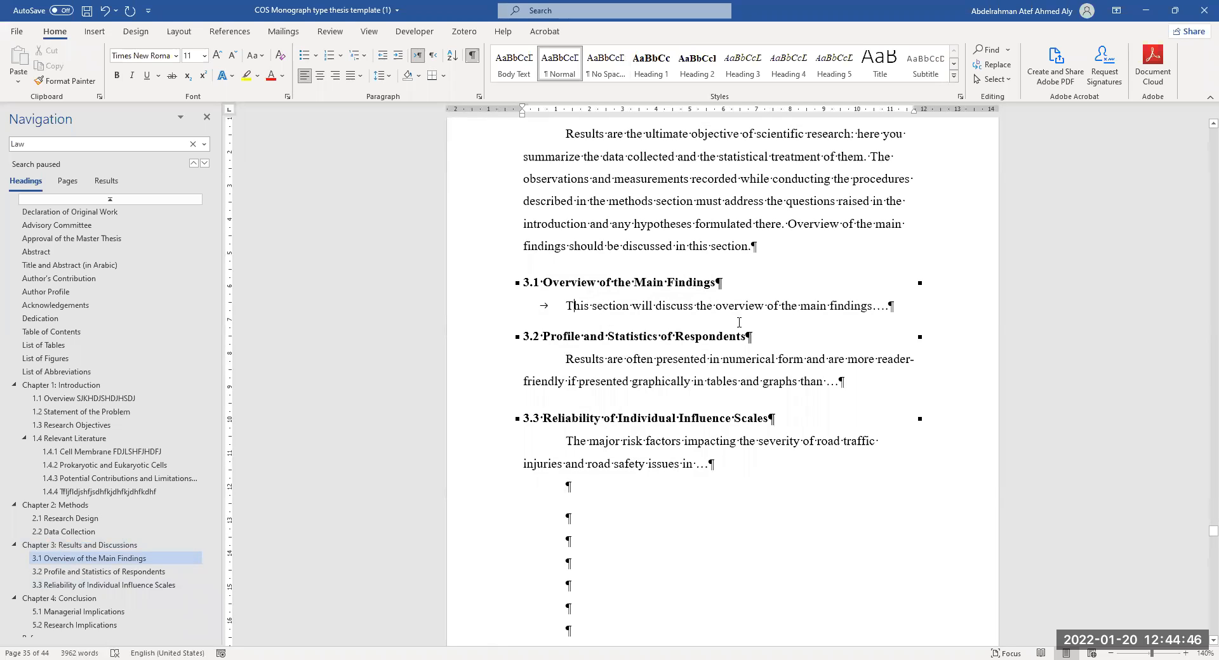
pyautogui.moveTo(884, 315); pyautogui.dragTo(547, 284)
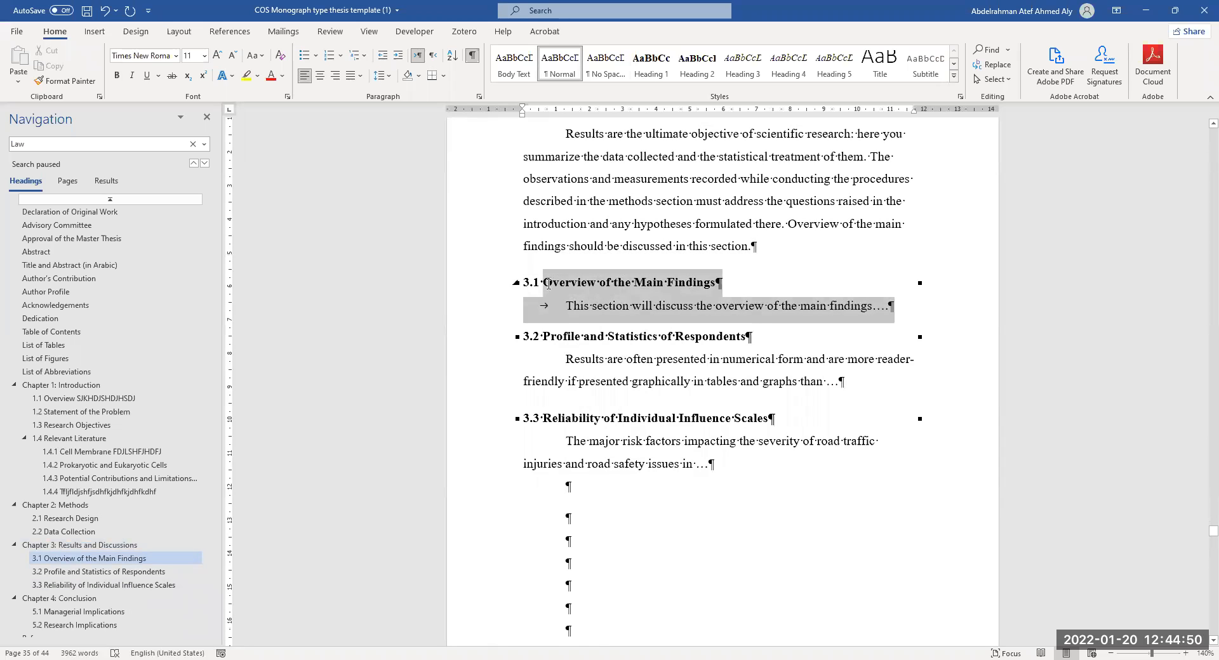
pyautogui.moveTo(715, 464); pyautogui.dragTo(526, 343)
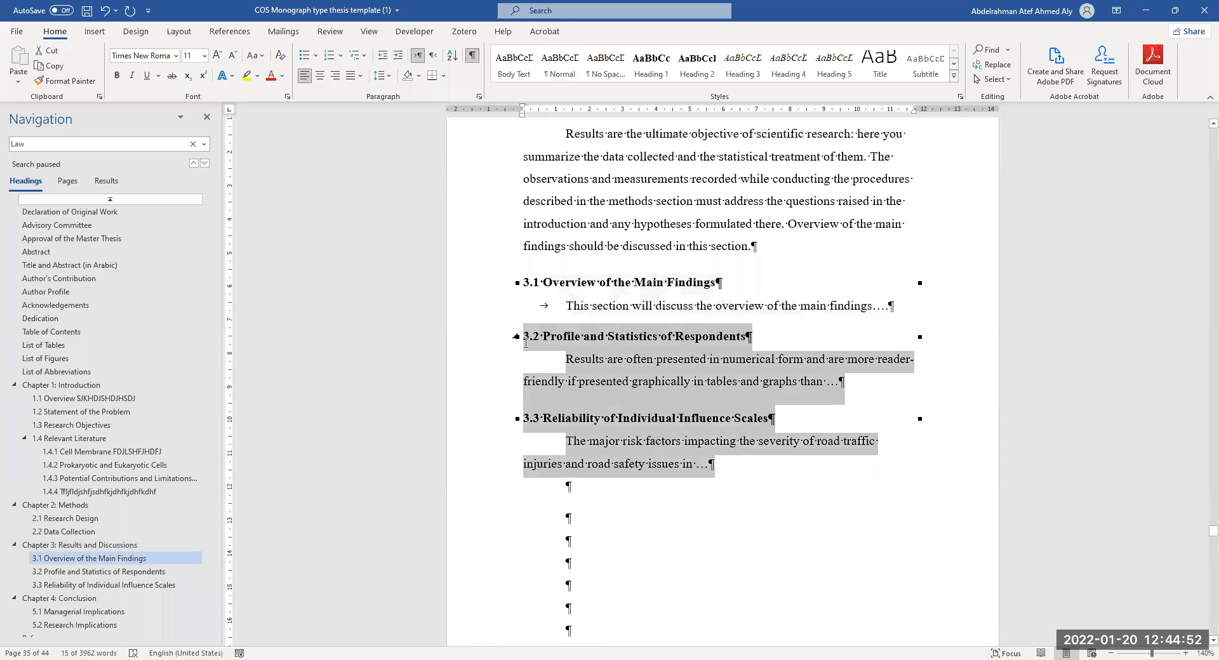
pyautogui.scroll(3, 631, 398)
pyautogui.scroll(-2, 631, 389)
pyautogui.moveTo(875, 399); pyautogui.dragTo(553, 374)
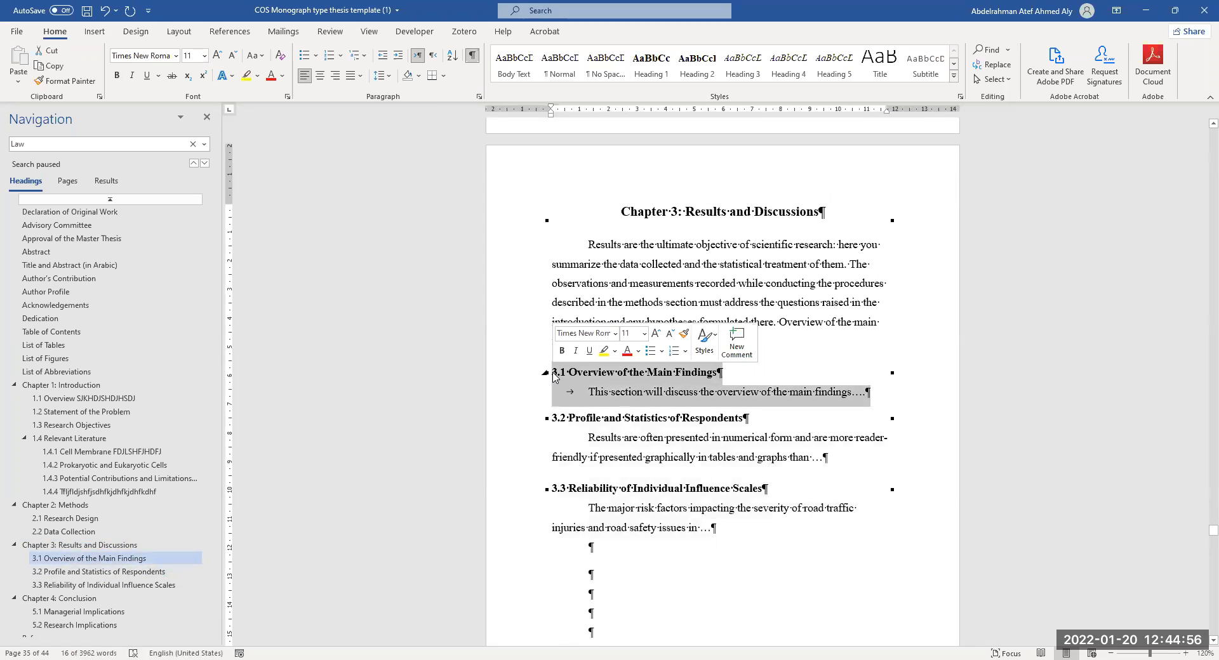
pyautogui.scroll(-3, 715, 463)
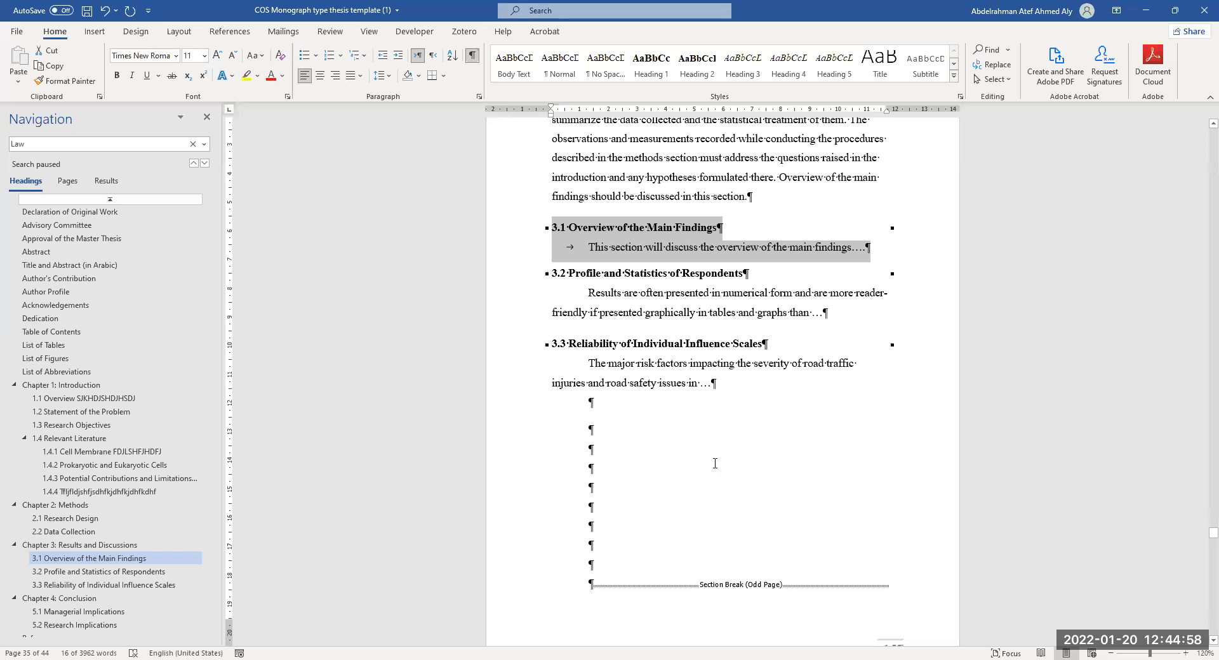
pyautogui.scroll(2, 696, 328)
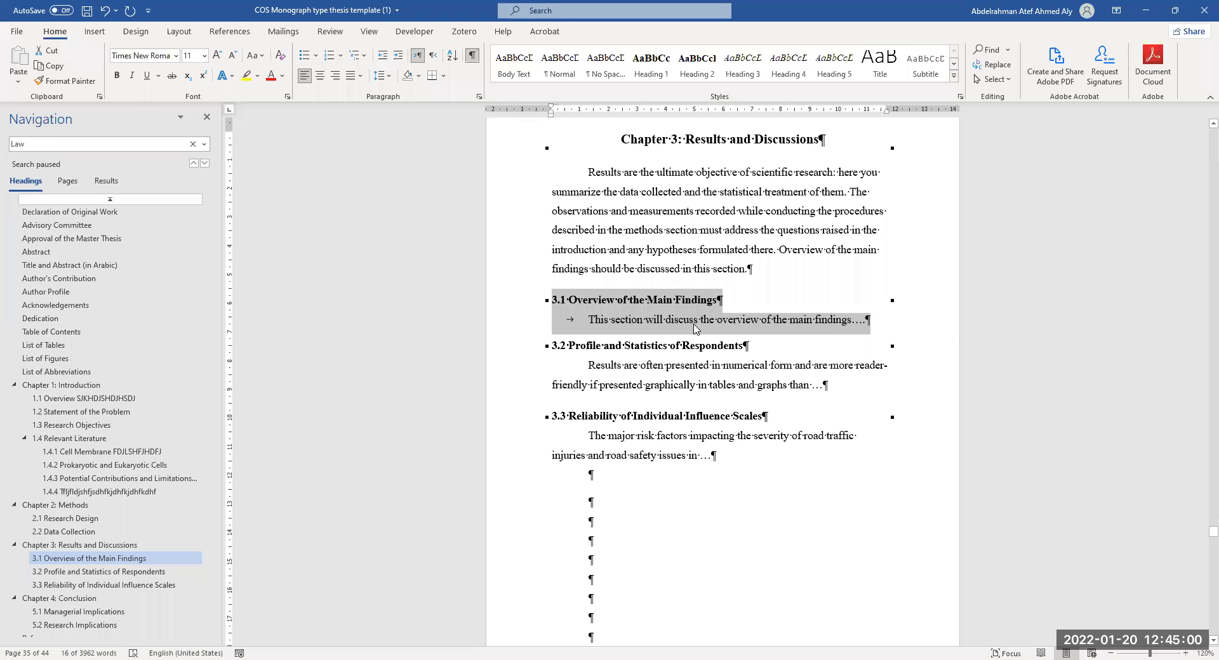
pyautogui.click(746, 324)
pyautogui.moveTo(877, 324); pyautogui.dragTo(550, 300)
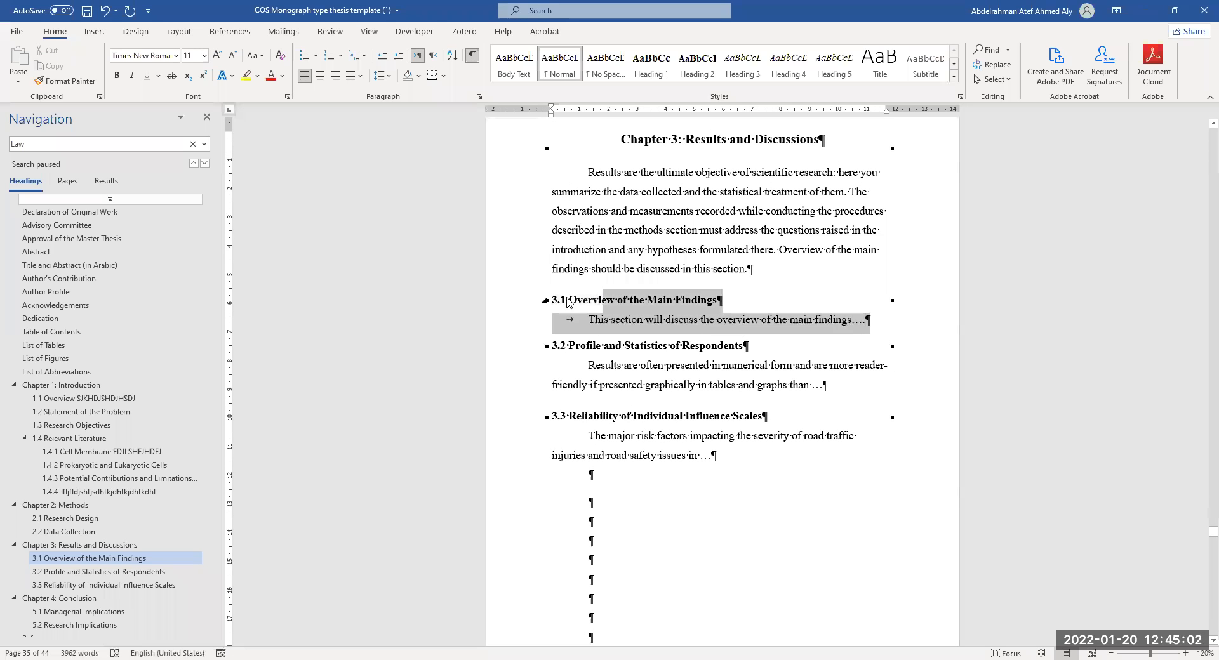
# Step: Check which styles are applied to the 3.1, 3.2 and 3.3 headings and to the body text under 3.3
pyautogui.scroll(1, 608, 338)
pyautogui.click(601, 336)
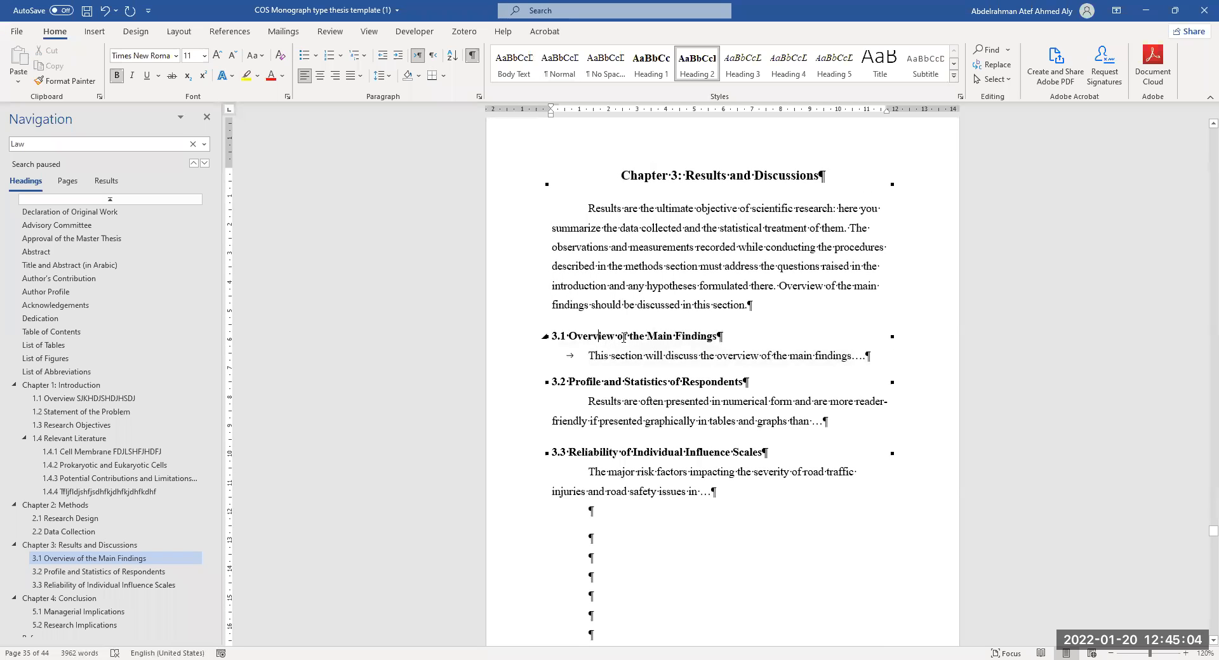
pyautogui.click(633, 388)
pyautogui.click(651, 449)
pyautogui.click(648, 336)
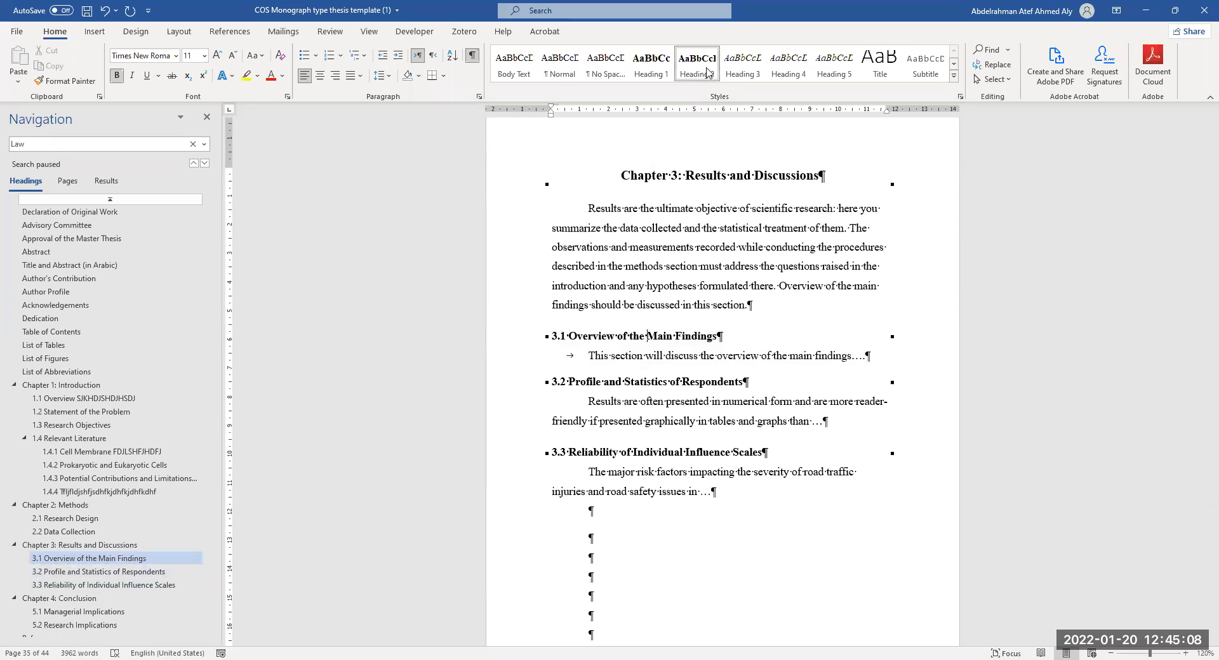
pyautogui.scroll(-2, 711, 436)
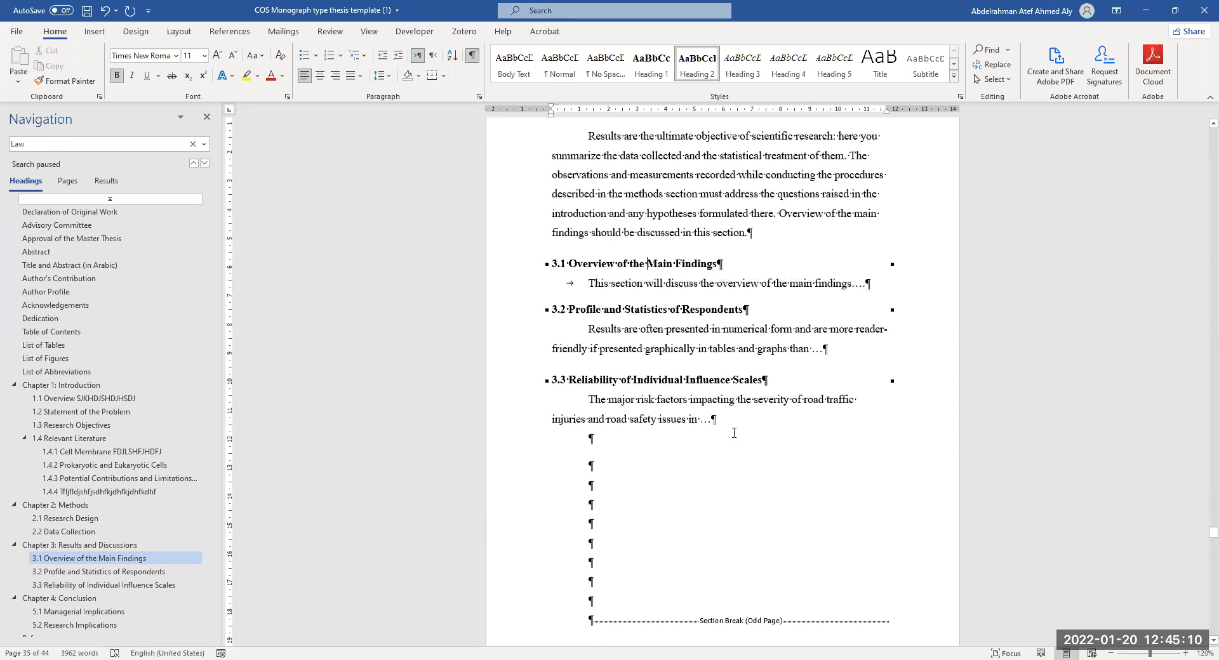
pyautogui.click(730, 419)
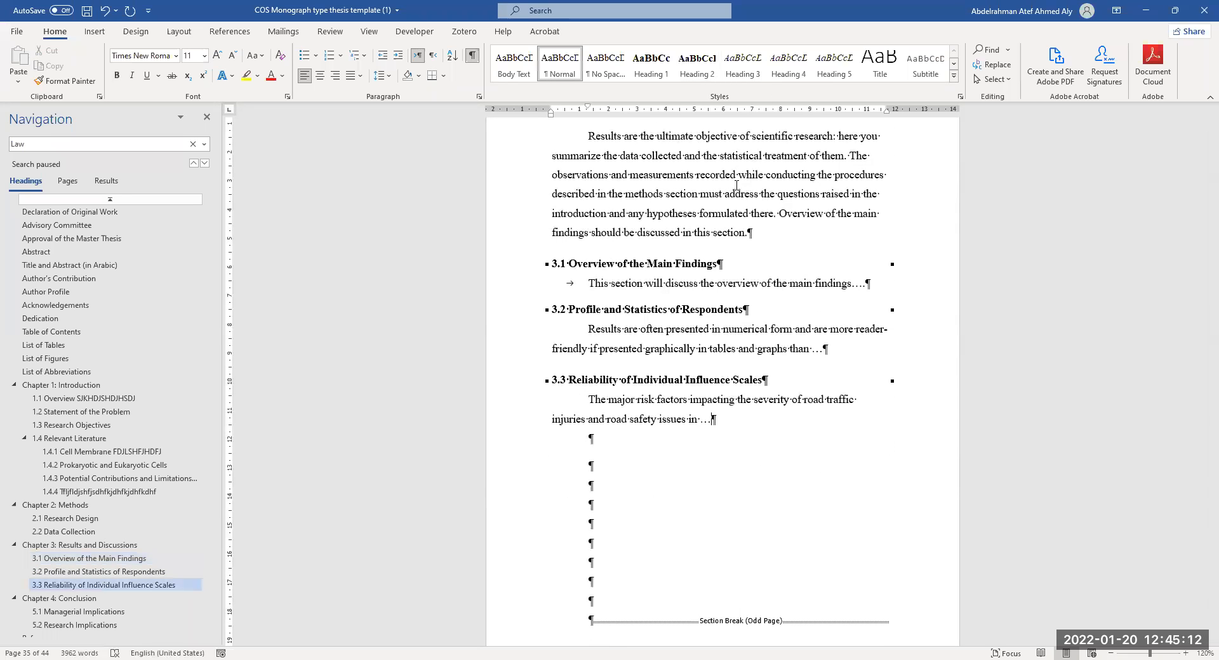
# Step: Examine the Chapter 4 title page and the Conclusion chapter with its sections 5.1 and 5.2, up to the References heading
pyautogui.scroll(-10, 711, 383)
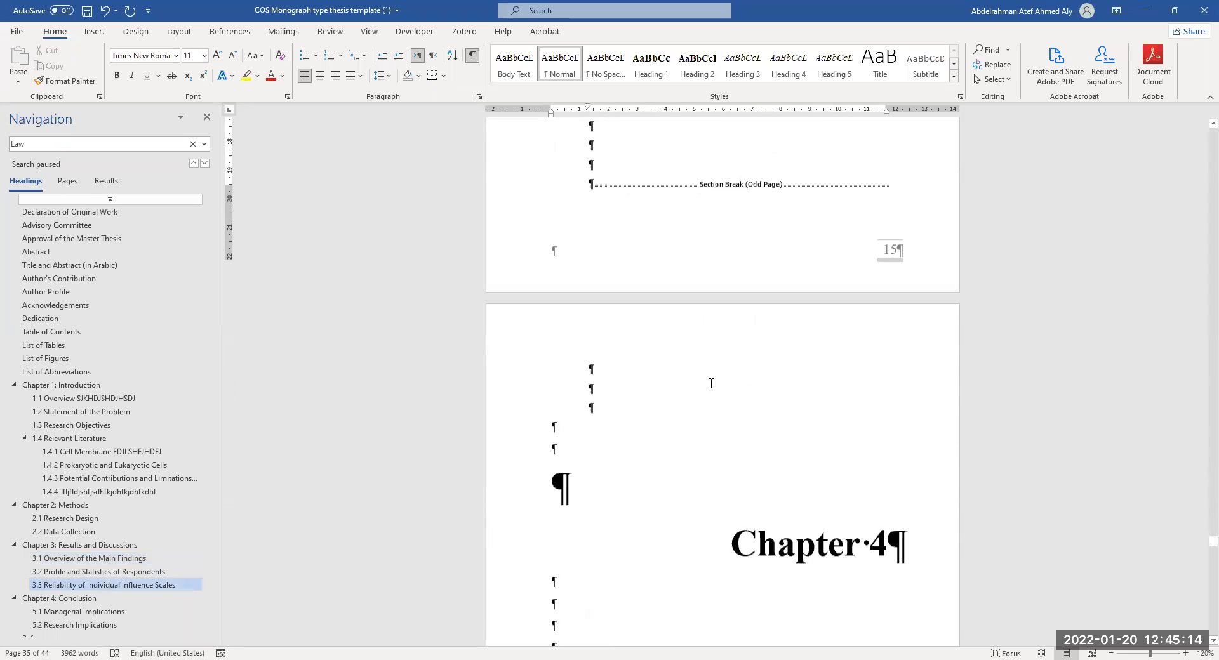
pyautogui.scroll(5, 711, 383)
pyautogui.scroll(-8, 712, 383)
pyautogui.scroll(-9, 711, 381)
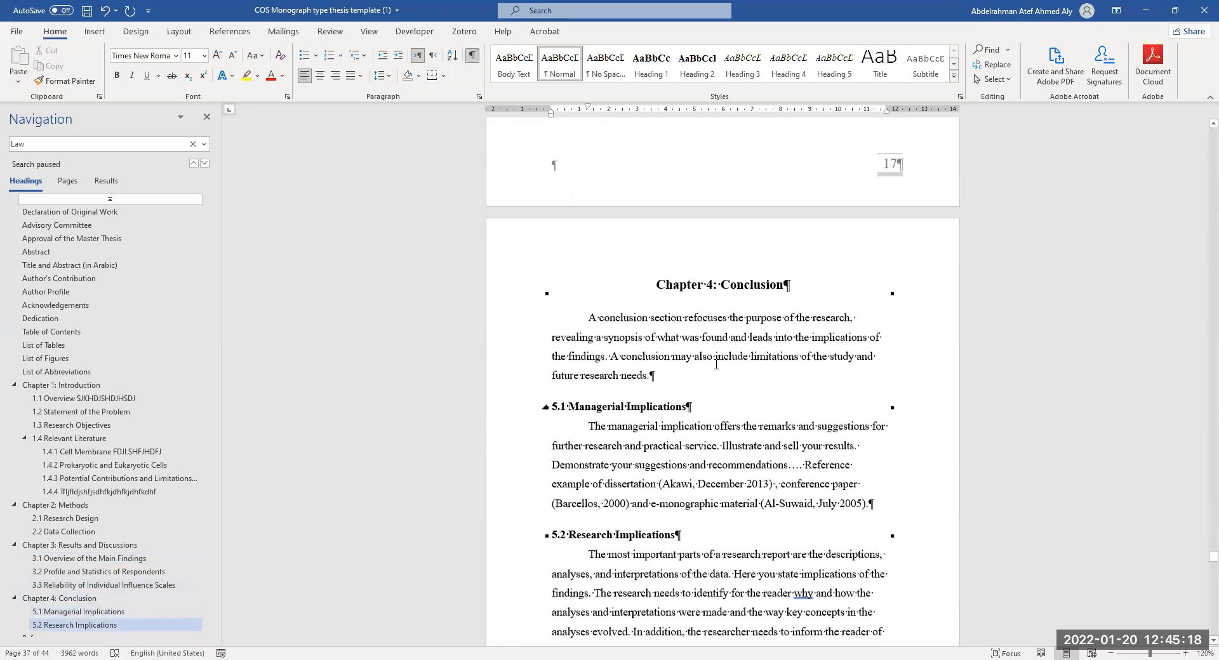
pyautogui.scroll(-4, 683, 327)
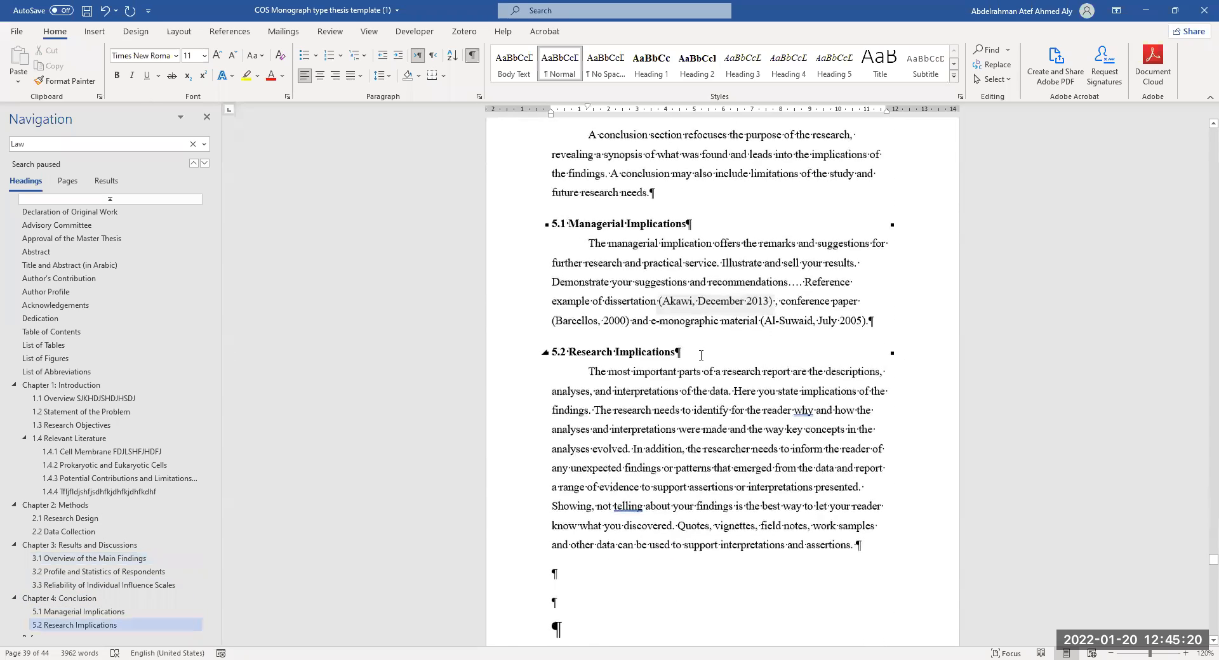
pyautogui.scroll(-5, 682, 325)
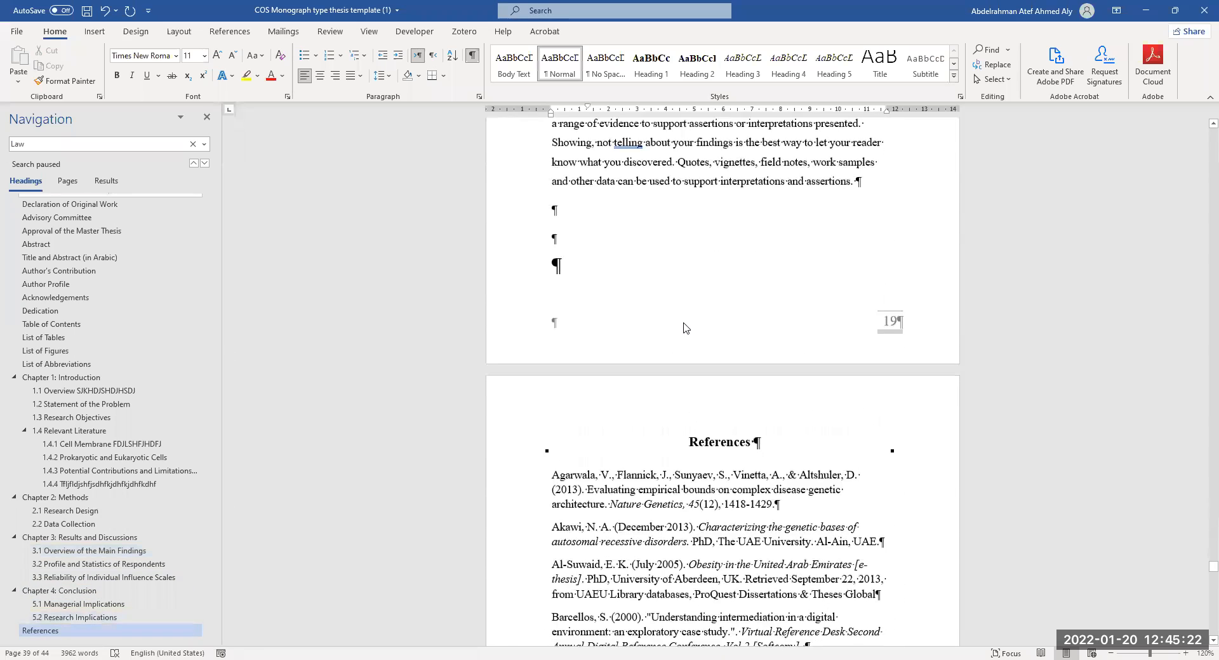
# Step: Examine the formatting of the References list and enlarge its first entry for a closer look
pyautogui.scroll(-3, 617, 333)
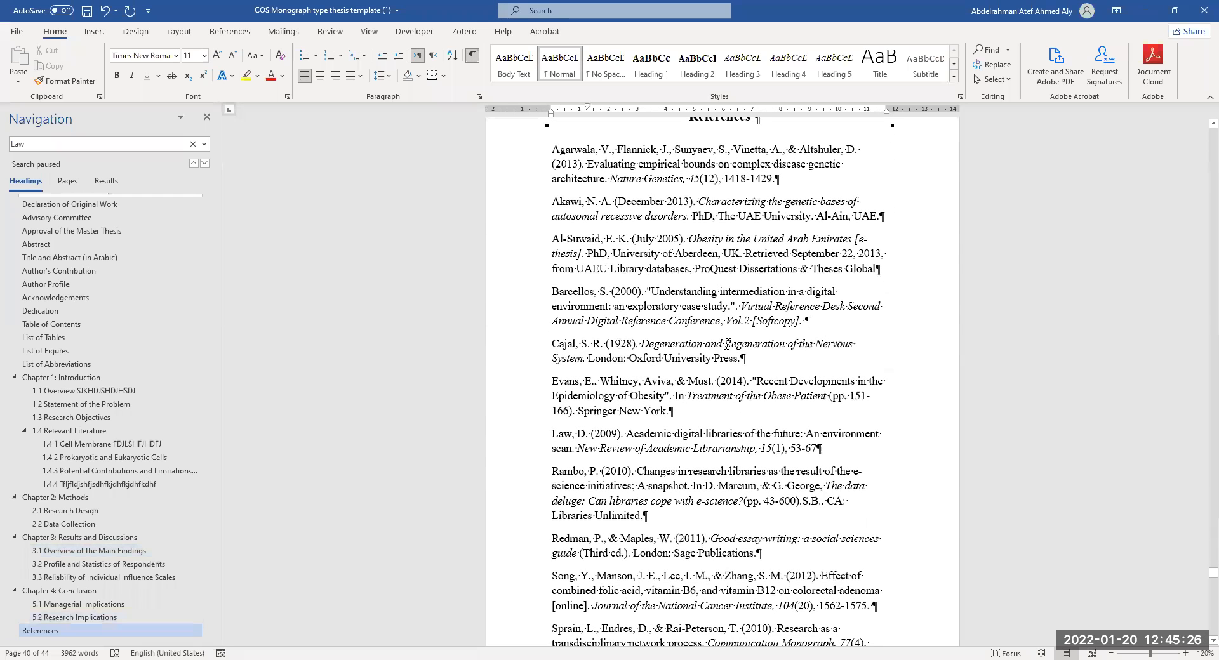
pyautogui.scroll(-1, 726, 343)
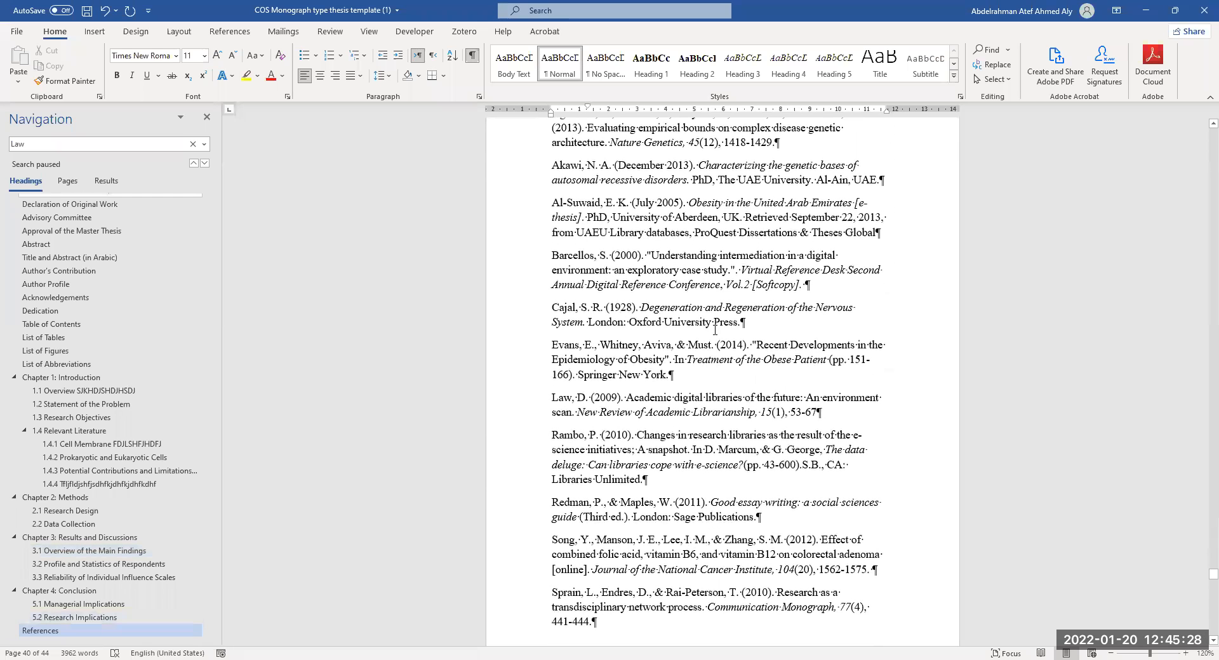
pyautogui.scroll(2, 672, 331)
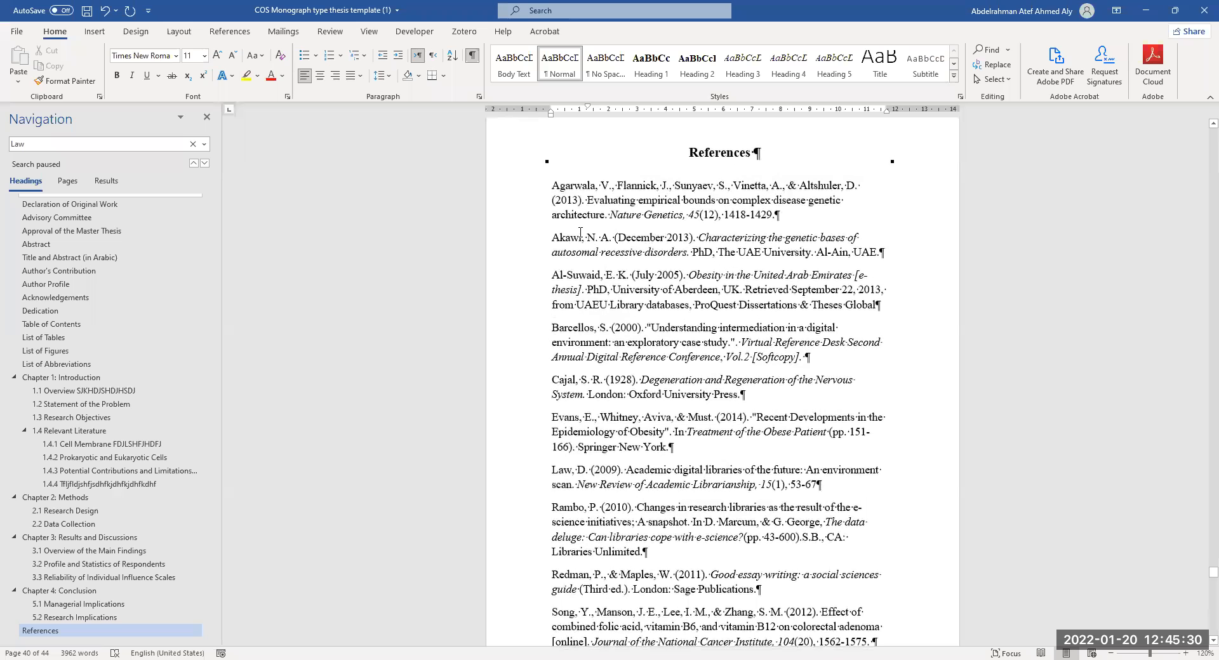
pyautogui.keyDown('shift'); pyautogui.click(553, 185); pyautogui.keyUp('shift')
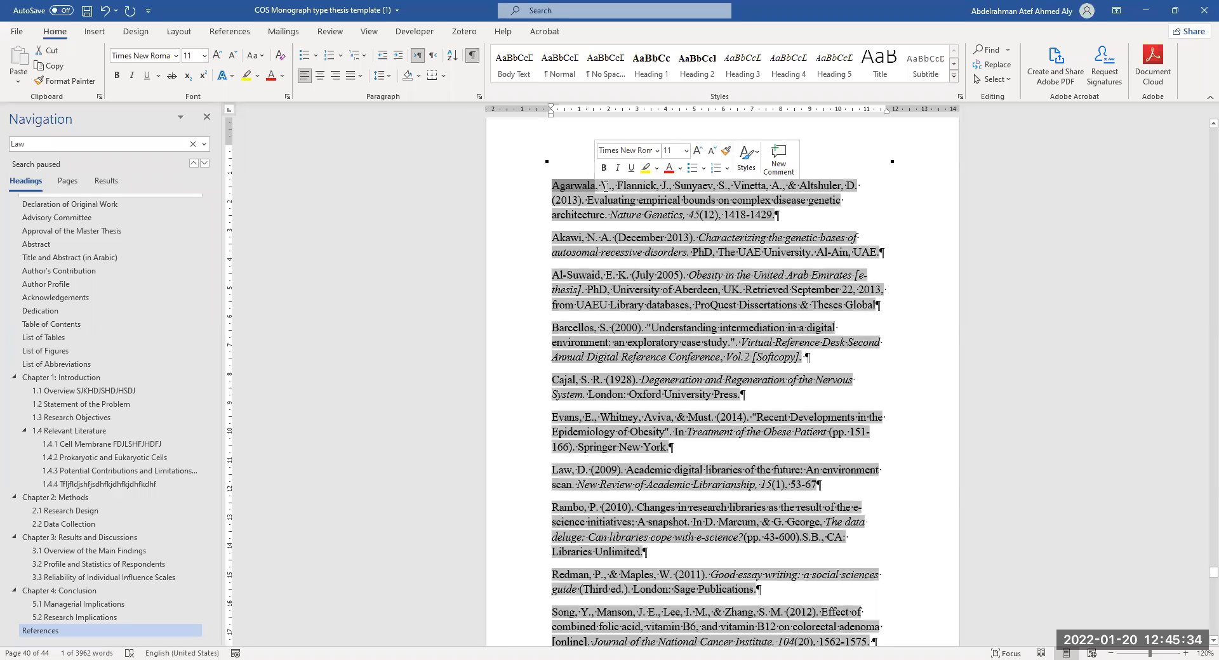
pyautogui.scroll(5, 730, 266)
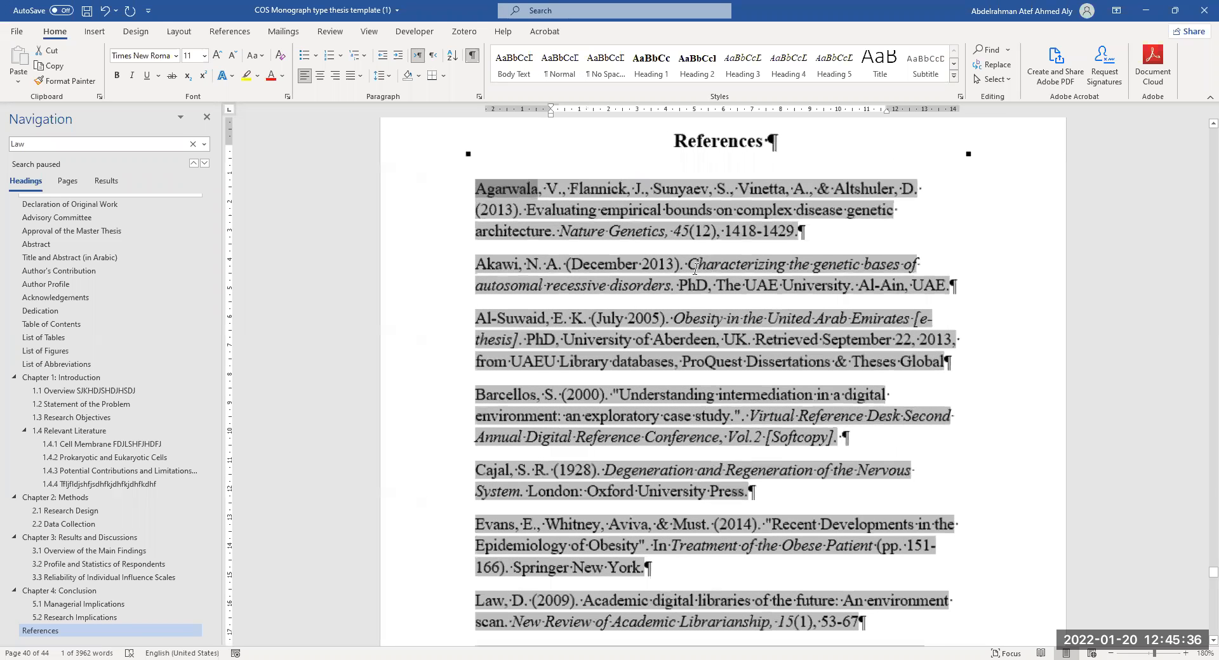
pyautogui.scroll(1, 696, 265)
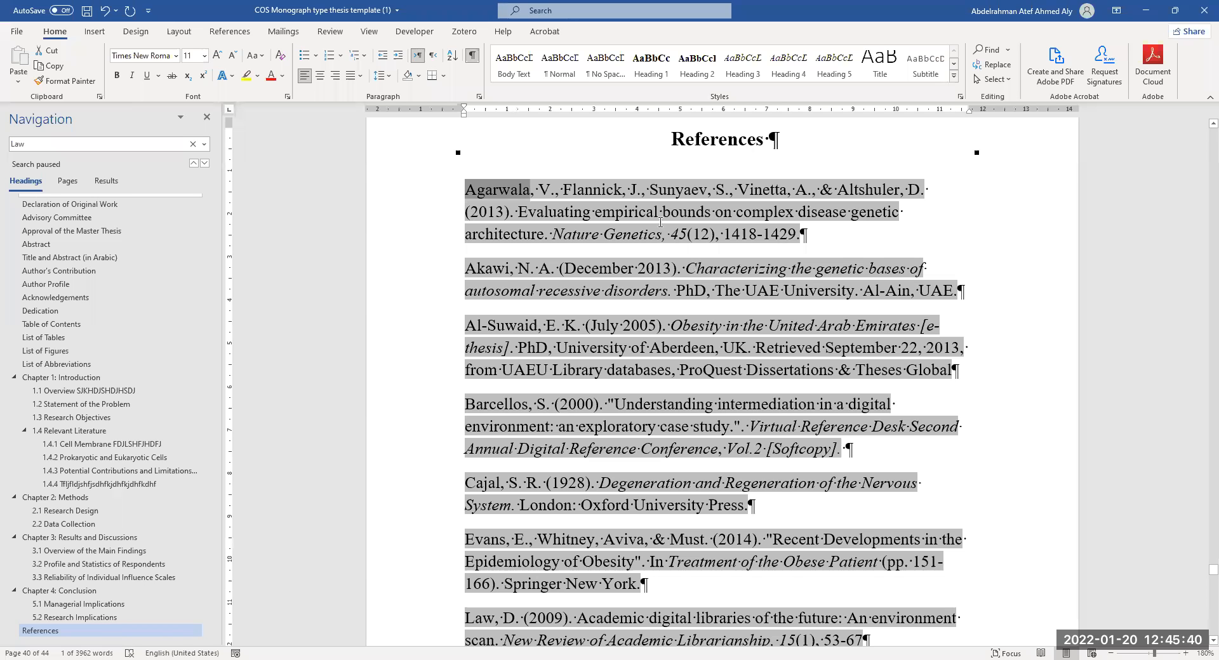
# Step: Examine the parts of the first reference entry: authors, article title, journal name, volume and issue "45(12)", and page range
pyautogui.click(587, 234)
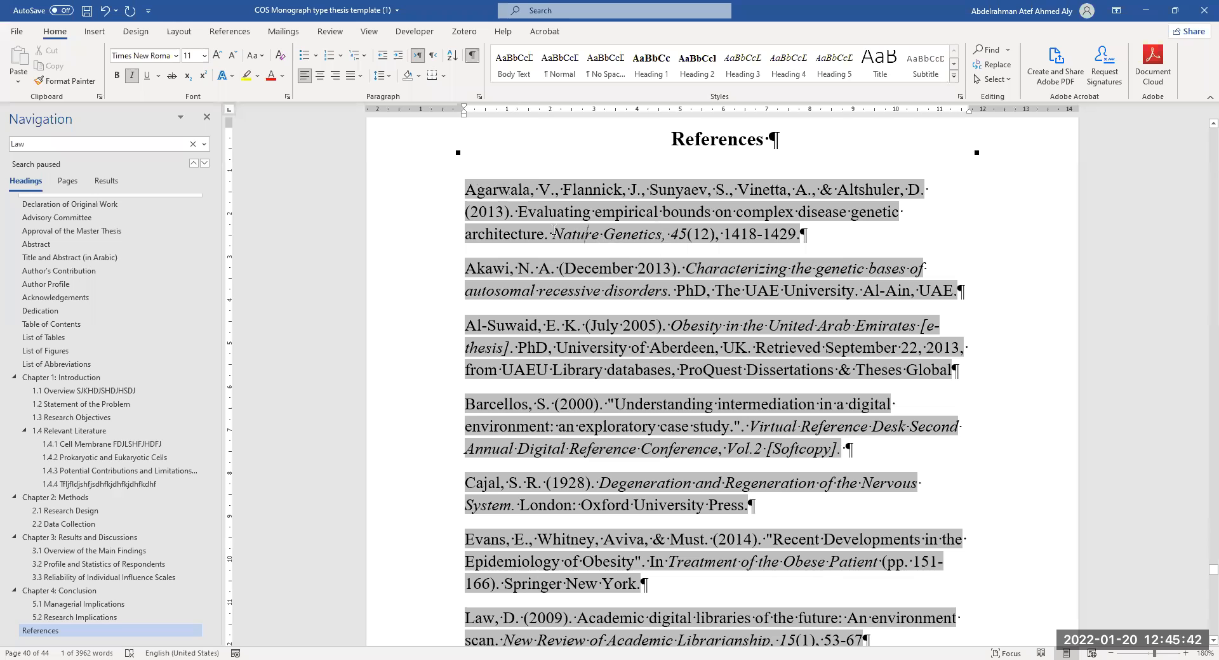
pyautogui.moveTo(464, 187); pyautogui.dragTo(814, 191)
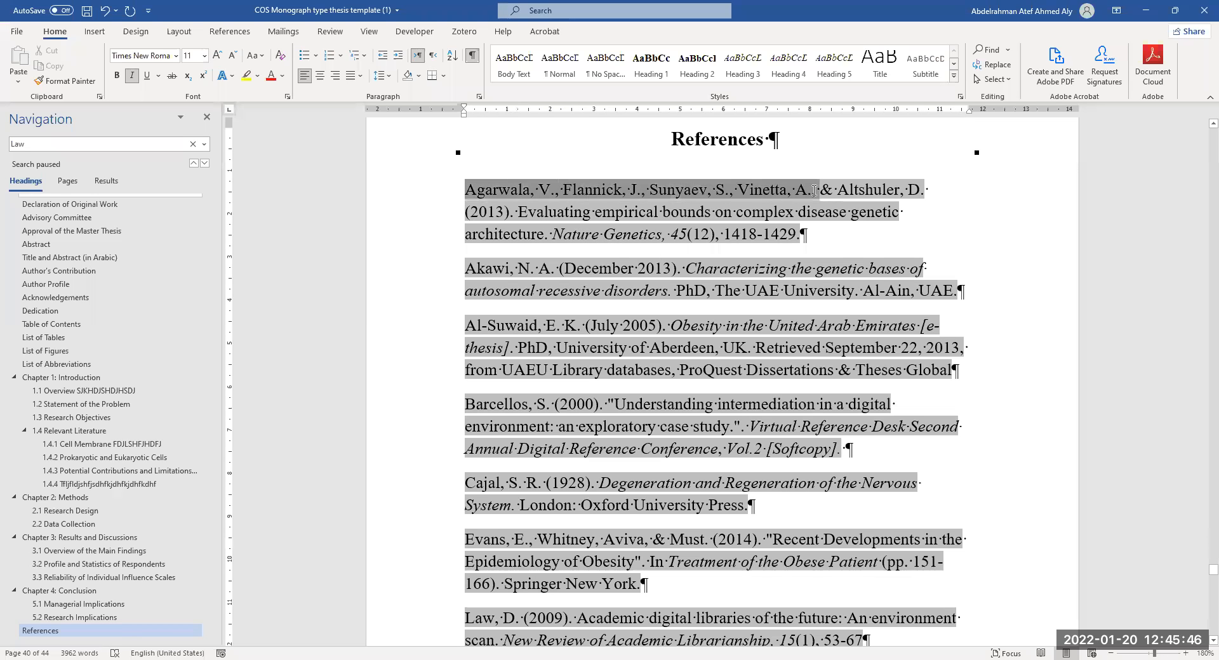
pyautogui.moveTo(520, 212); pyautogui.dragTo(555, 232)
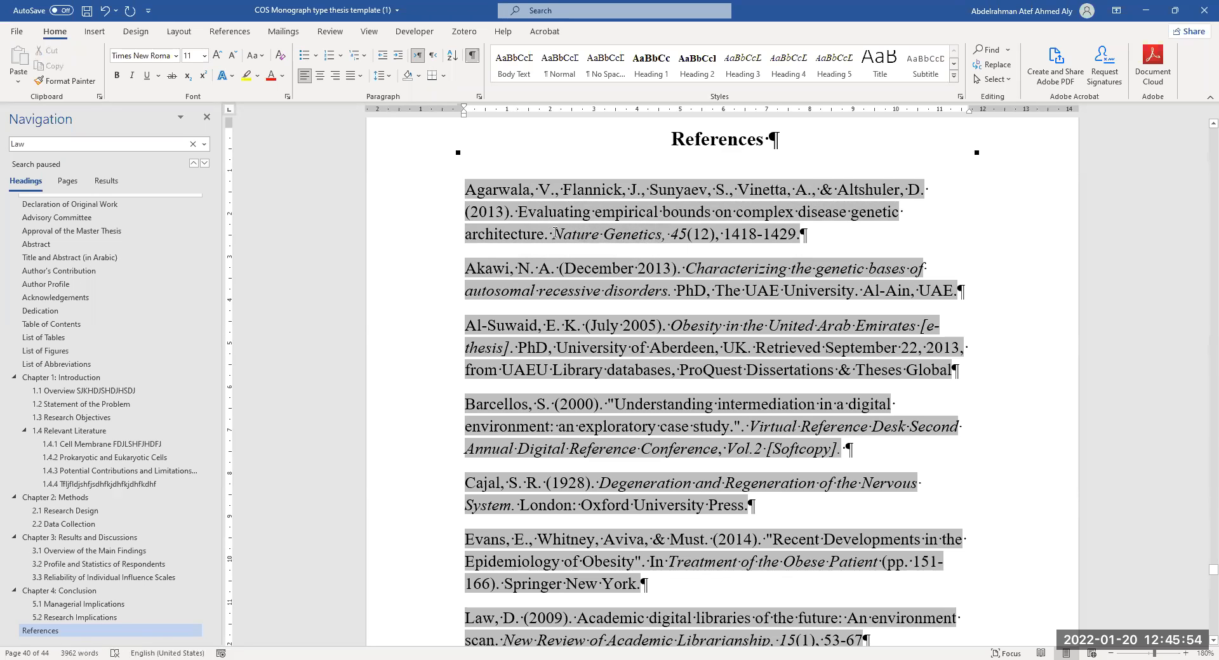
pyautogui.moveTo(671, 238); pyautogui.dragTo(718, 243)
pyautogui.click(780, 235)
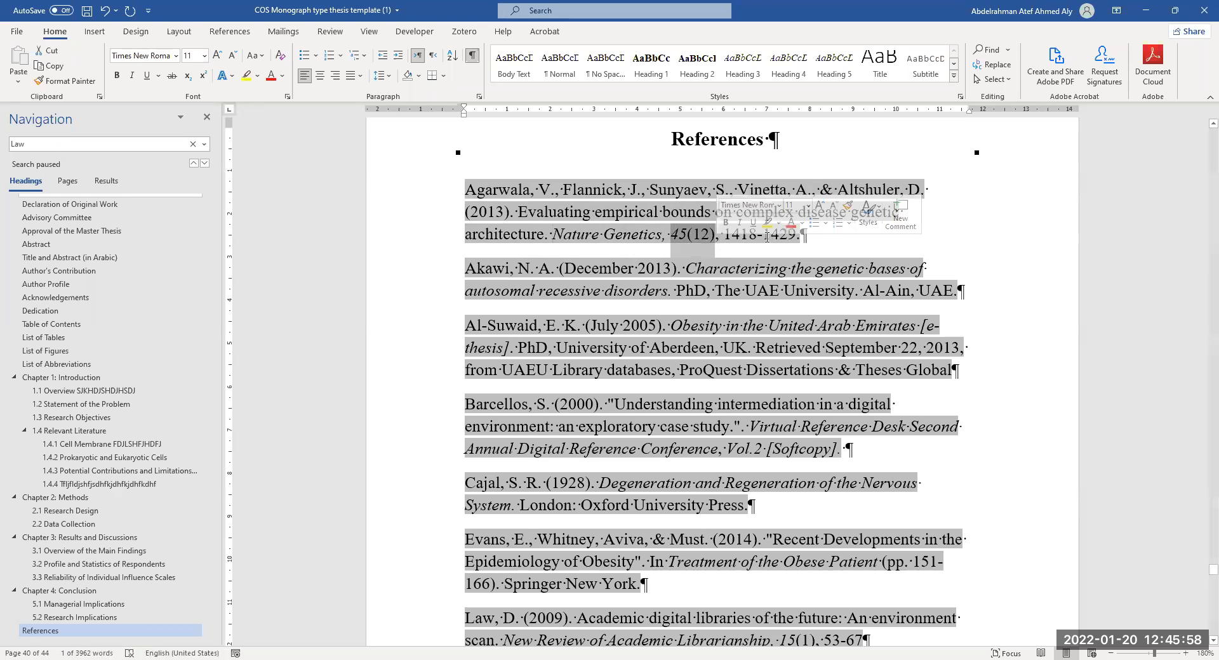
# Step: Examine the remaining reference entries through the end of the References list
pyautogui.scroll(-1, 781, 299)
pyautogui.scroll(-7, 778, 301)
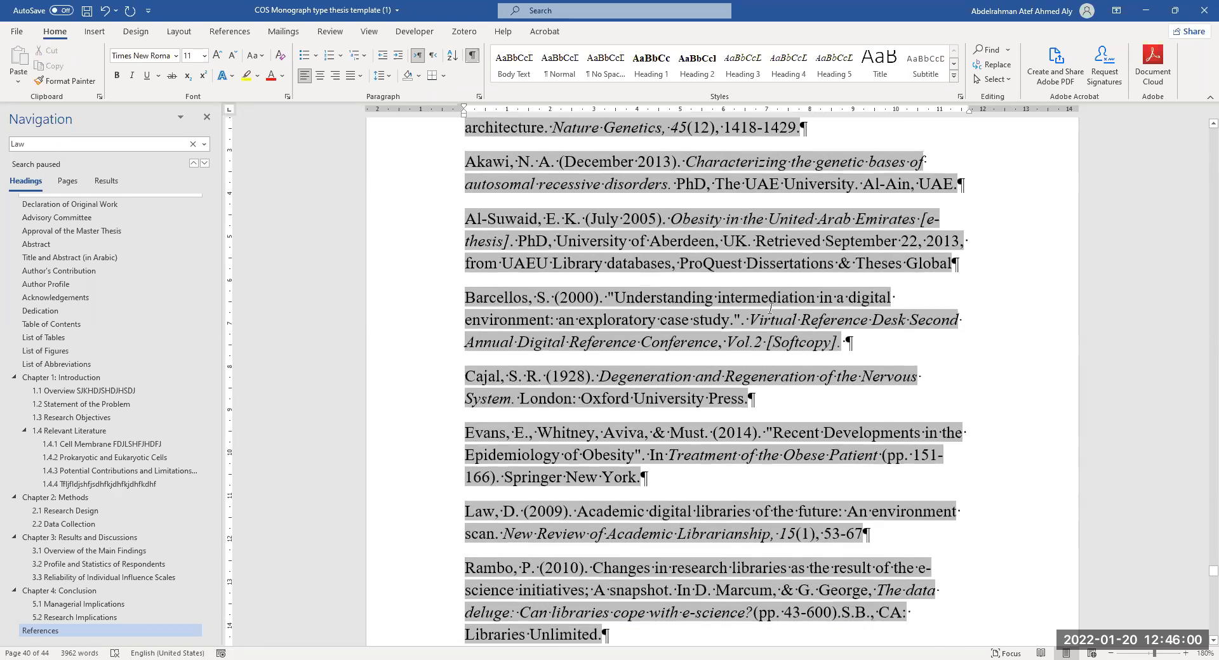
pyautogui.keyDown('ctrl'); pyautogui.scroll(-2, 751, 319); pyautogui.keyUp('ctrl')
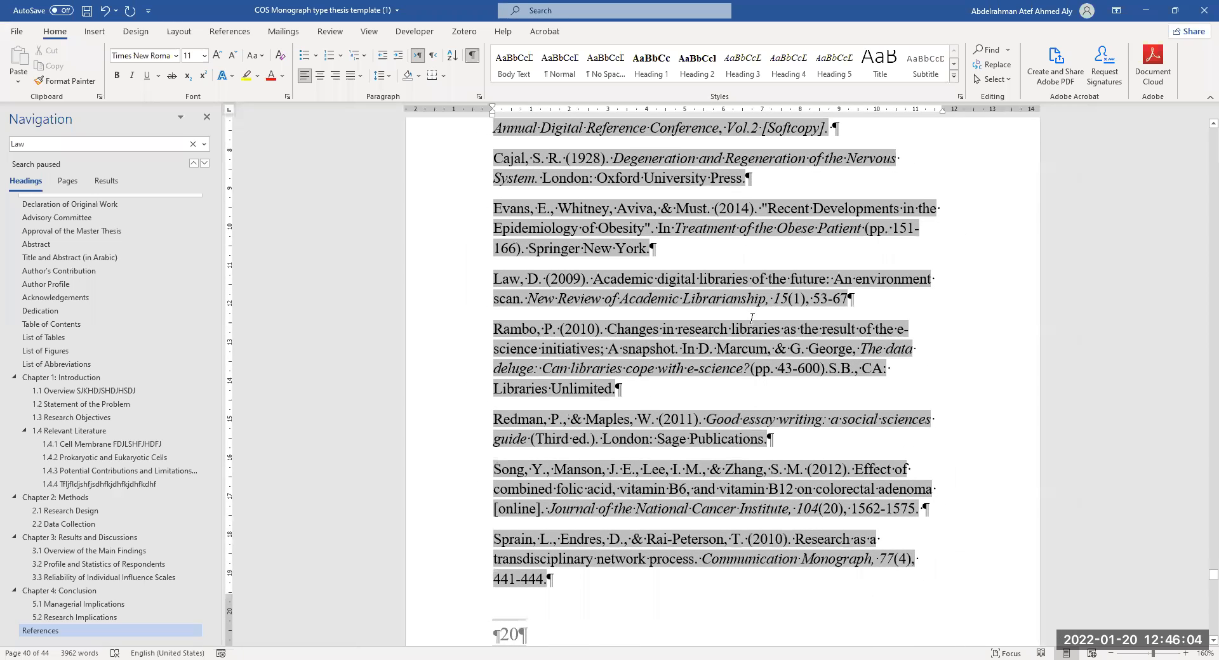
pyautogui.scroll(5, 752, 318)
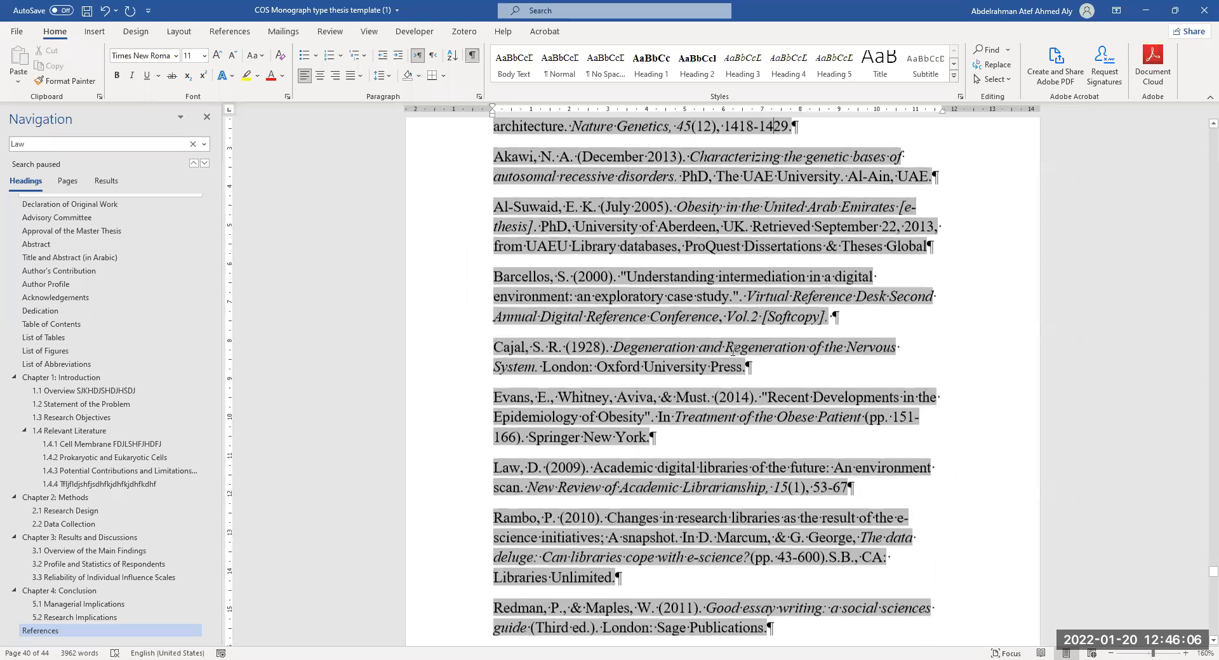
# Step: End the page range of the 2009 "Academic digital libraries of the future" reference with a period, so it reads "53-67."
pyautogui.scroll(3, 734, 358)
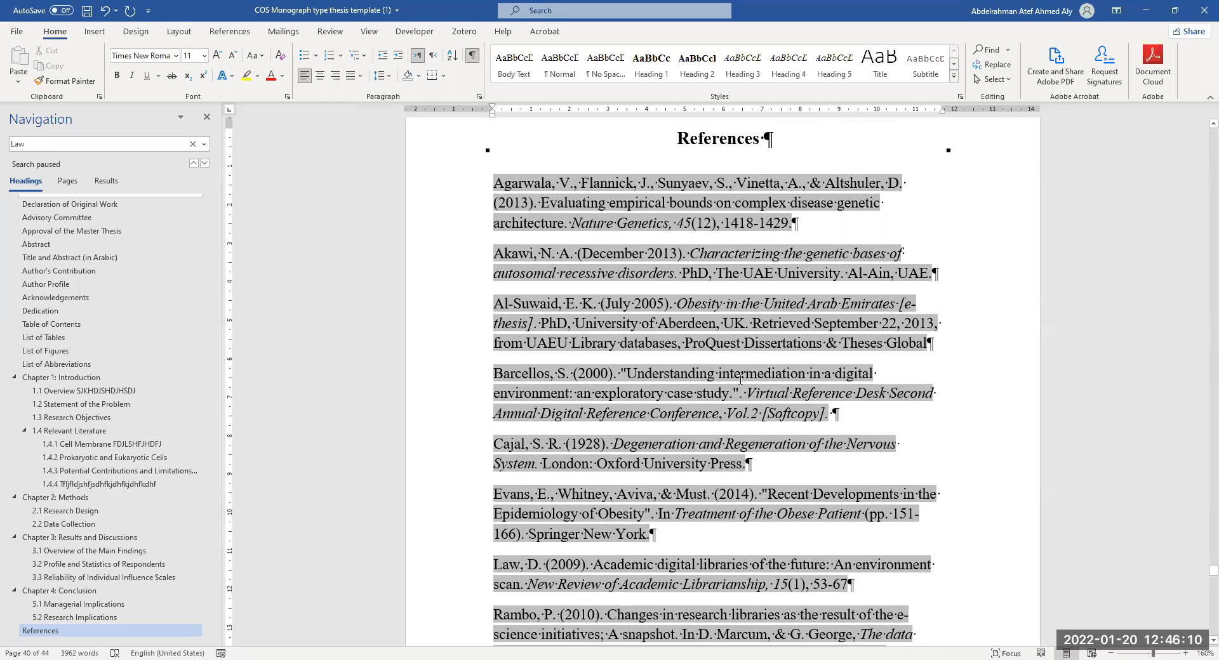
pyautogui.scroll(-3, 746, 368)
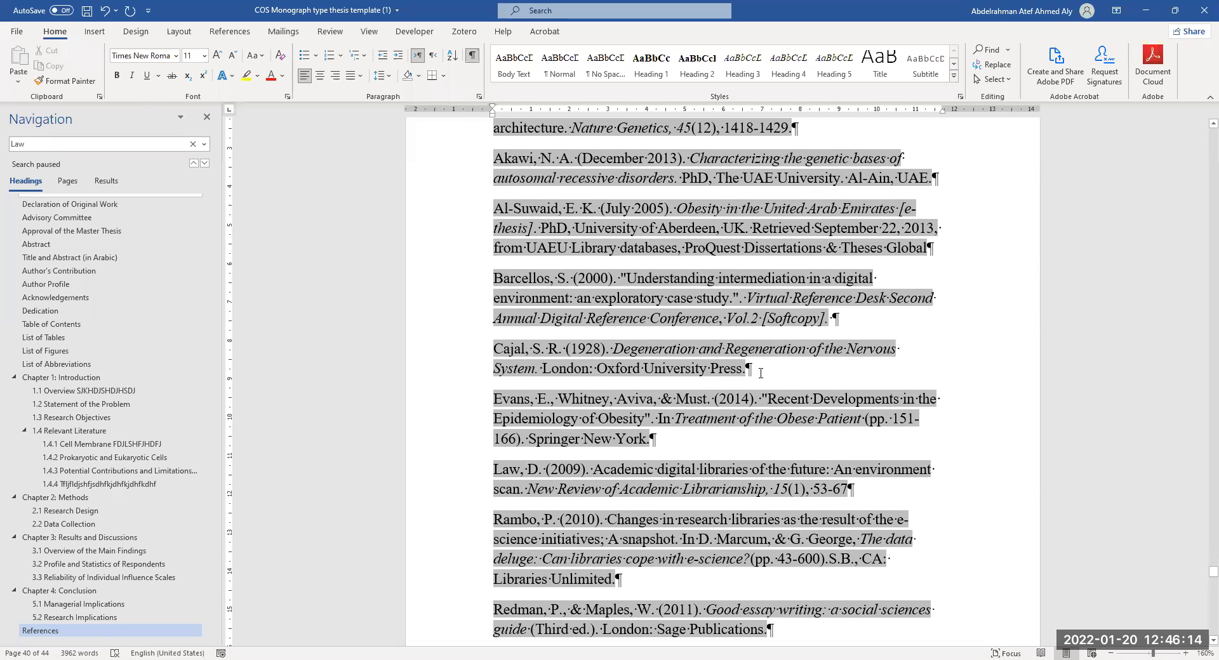
pyautogui.scroll(5, 761, 373)
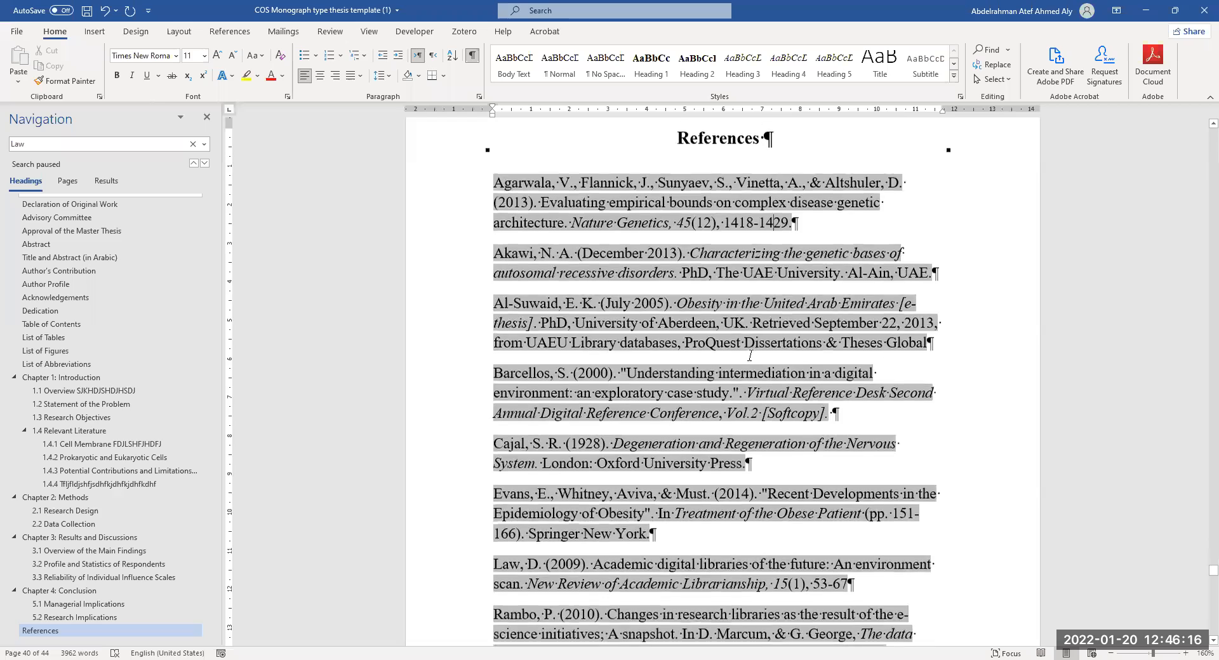
pyautogui.scroll(-6, 748, 356)
pyautogui.scroll(5, 627, 275)
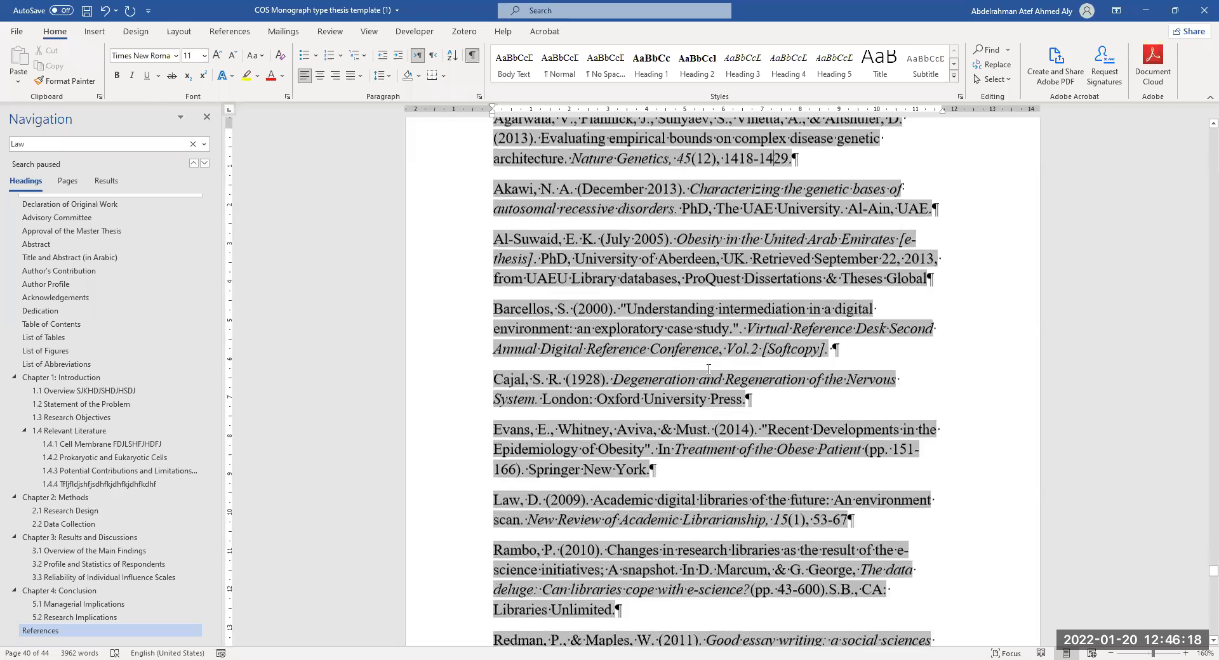
pyautogui.scroll(-4, 631, 413)
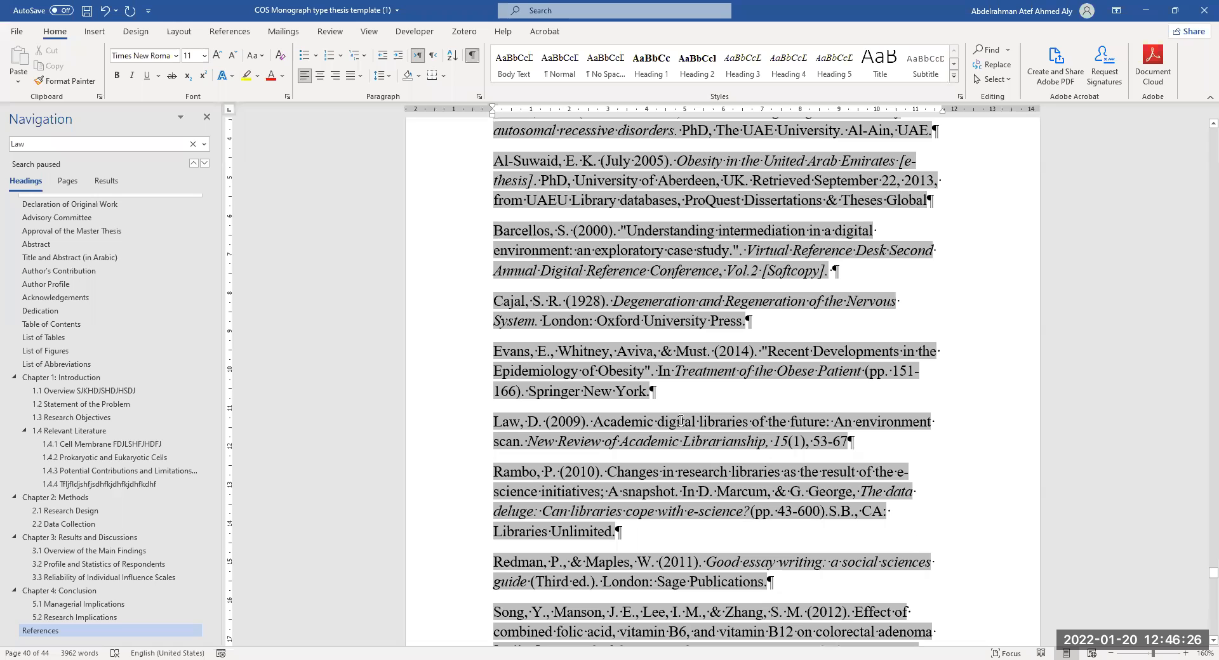
pyautogui.moveTo(861, 446); pyautogui.dragTo(830, 449)
pyautogui.press('BackSpace')
pyautogui.write('-67.')
pyautogui.moveTo(851, 443); pyautogui.dragTo(815, 443)
pyautogui.moveTo(817, 446); pyautogui.dragTo(816, 446)
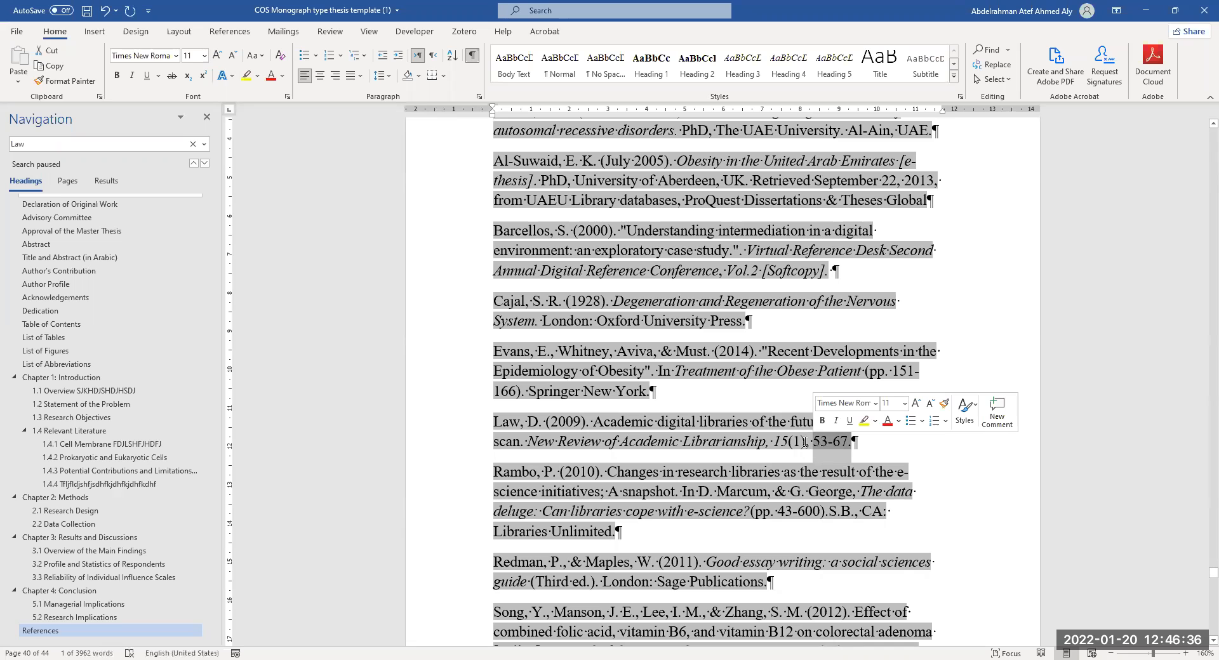
# Step: Examine the References list through its last entry and section 5.2 Research Implications on the page before it
pyautogui.scroll(-3, 709, 431)
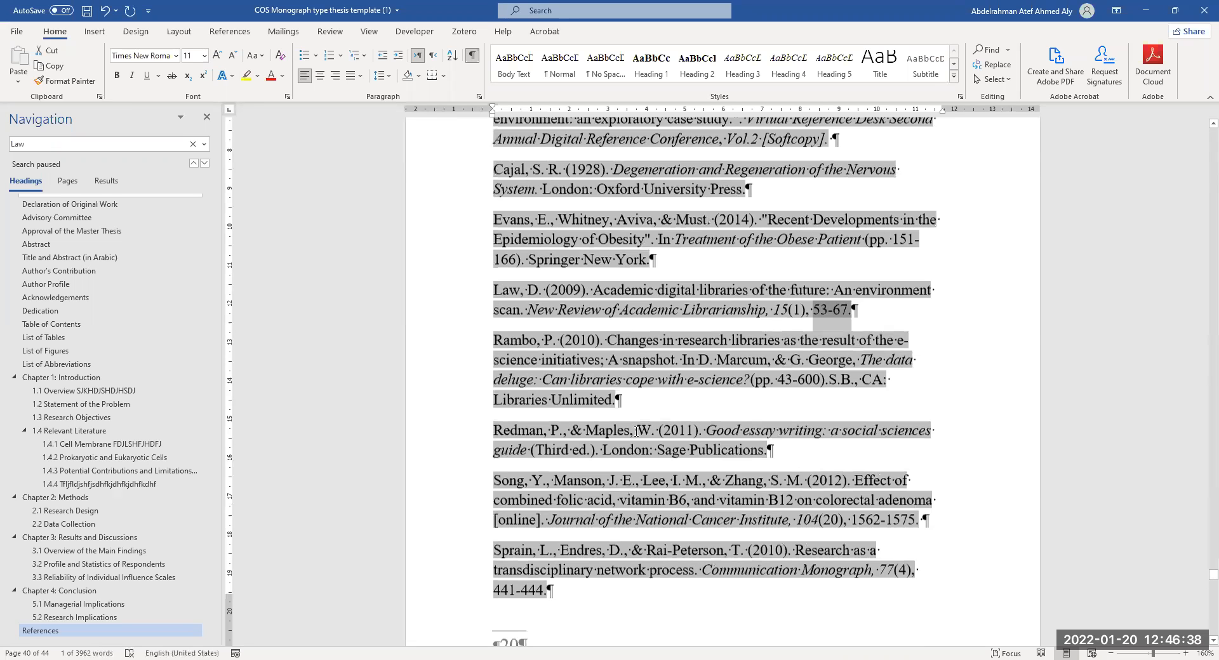
pyautogui.scroll(-1, 710, 430)
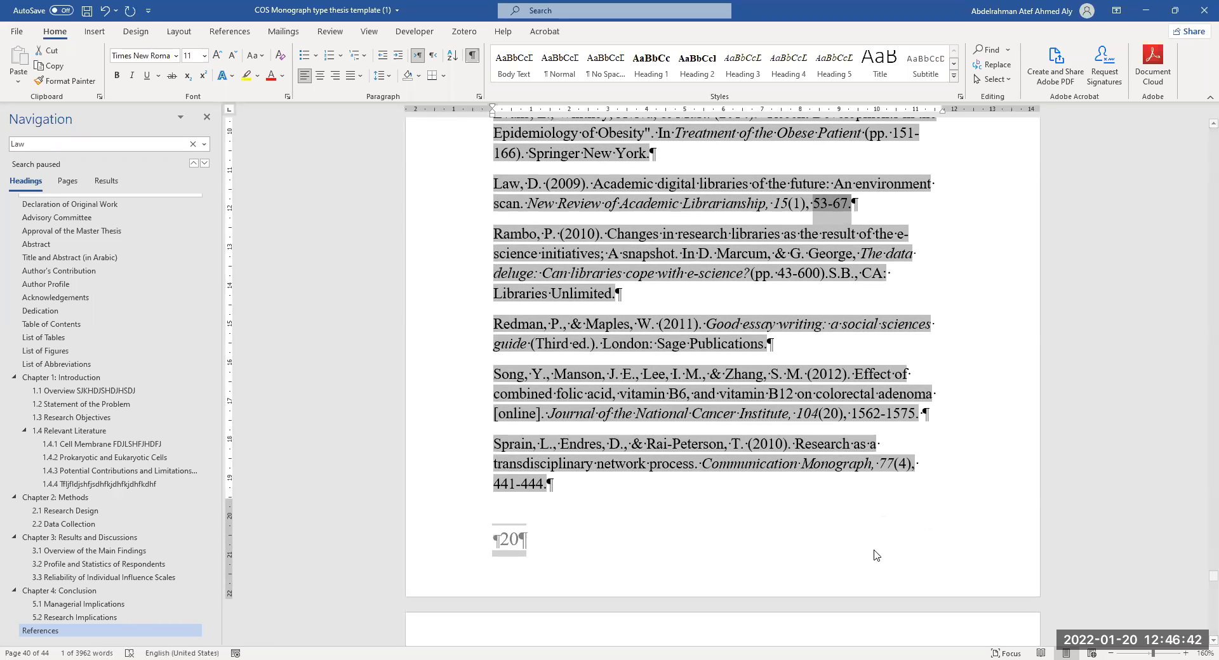
pyautogui.hotkey('alt', 'Tab')
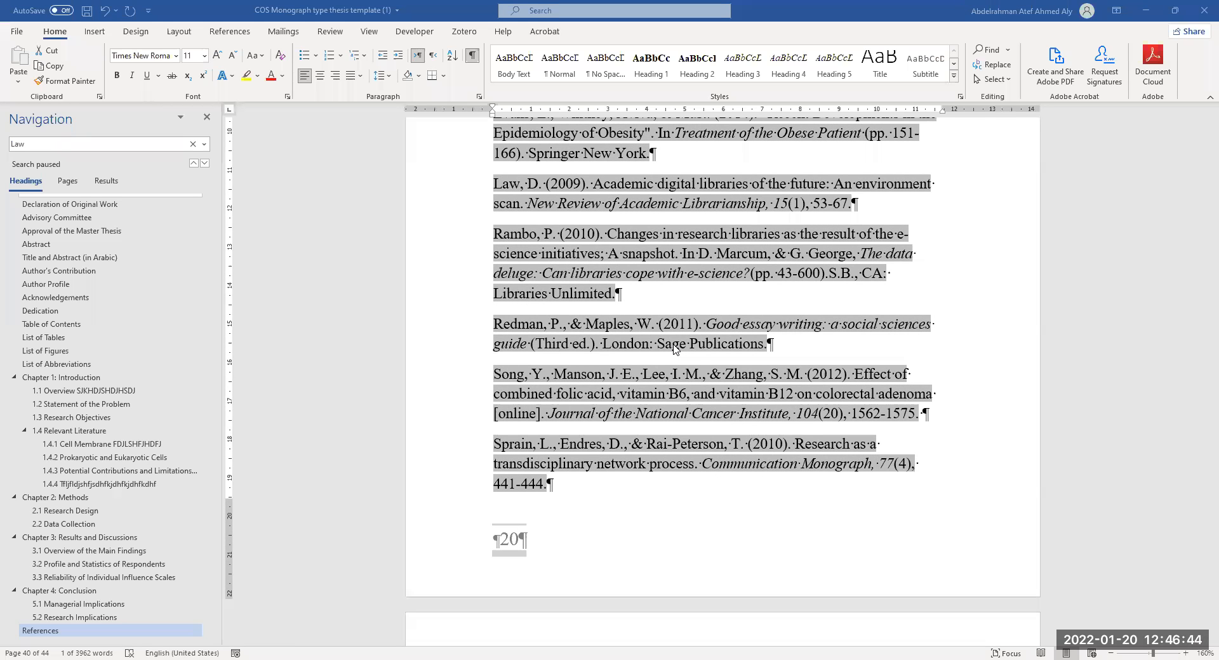
pyautogui.scroll(6, 750, 400)
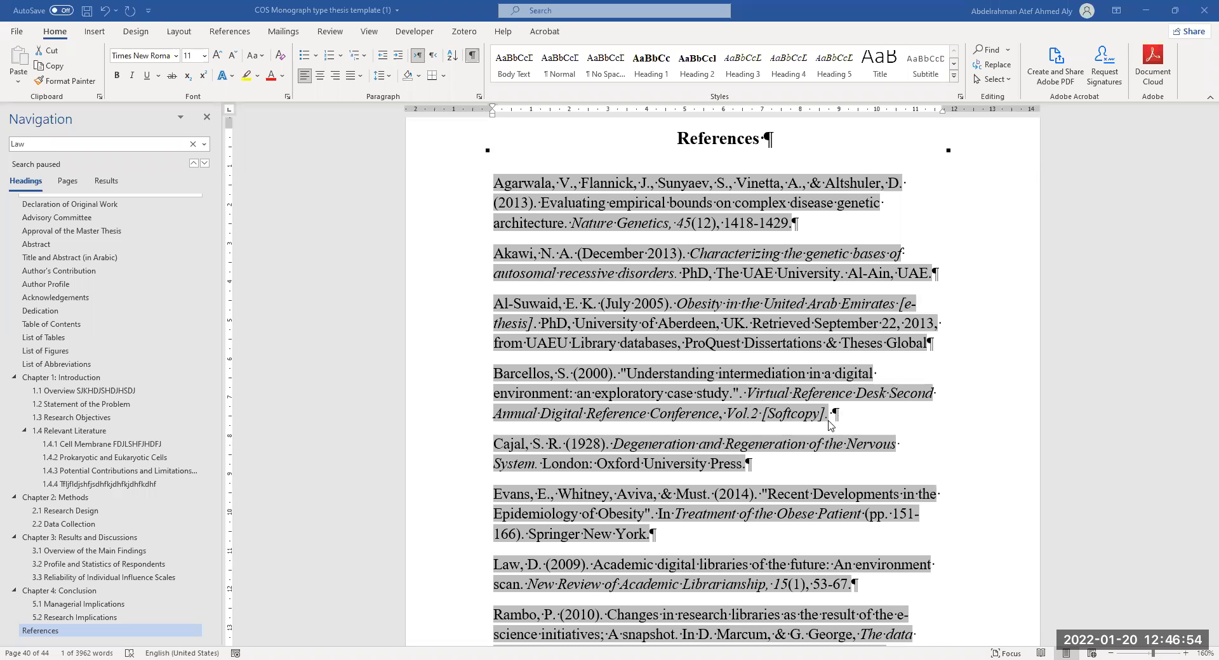
pyautogui.scroll(3, 912, 433)
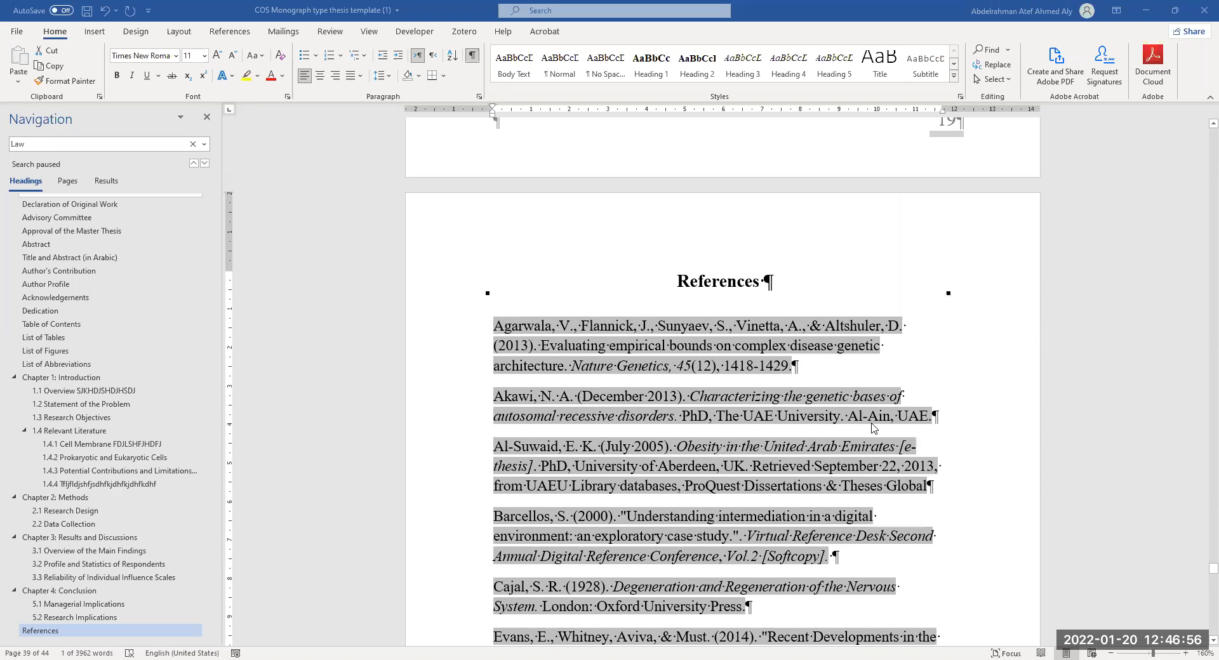
pyautogui.scroll(3, 902, 418)
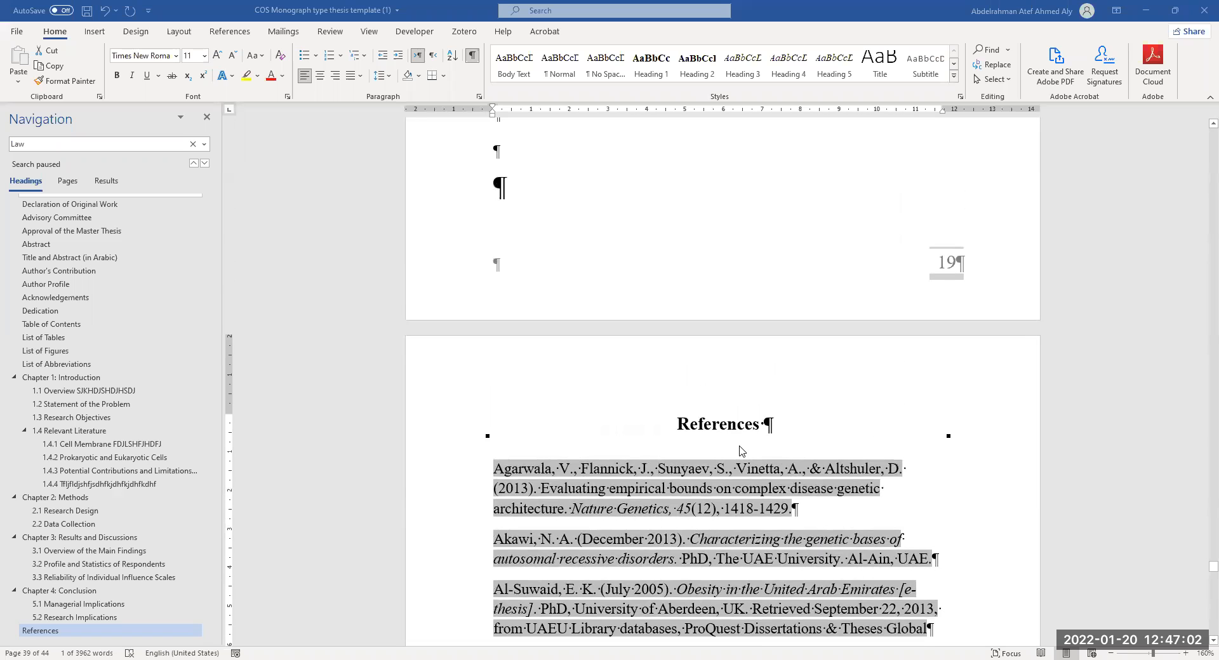
pyautogui.scroll(8, 739, 450)
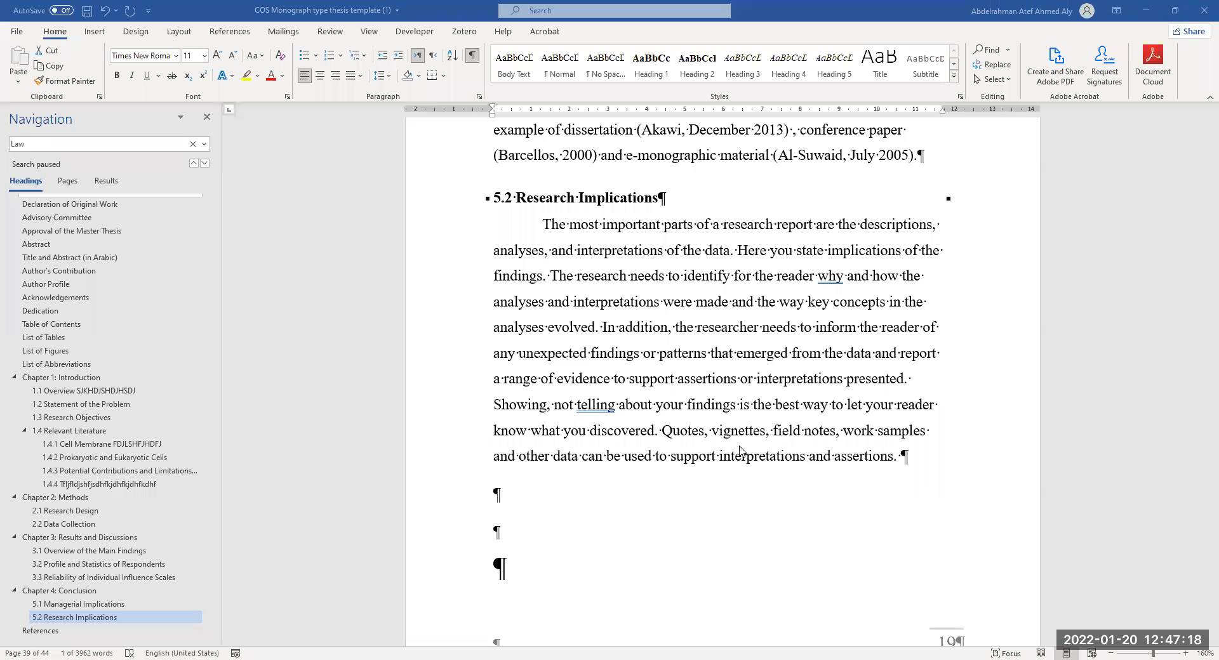
pyautogui.scroll(-3, 776, 347)
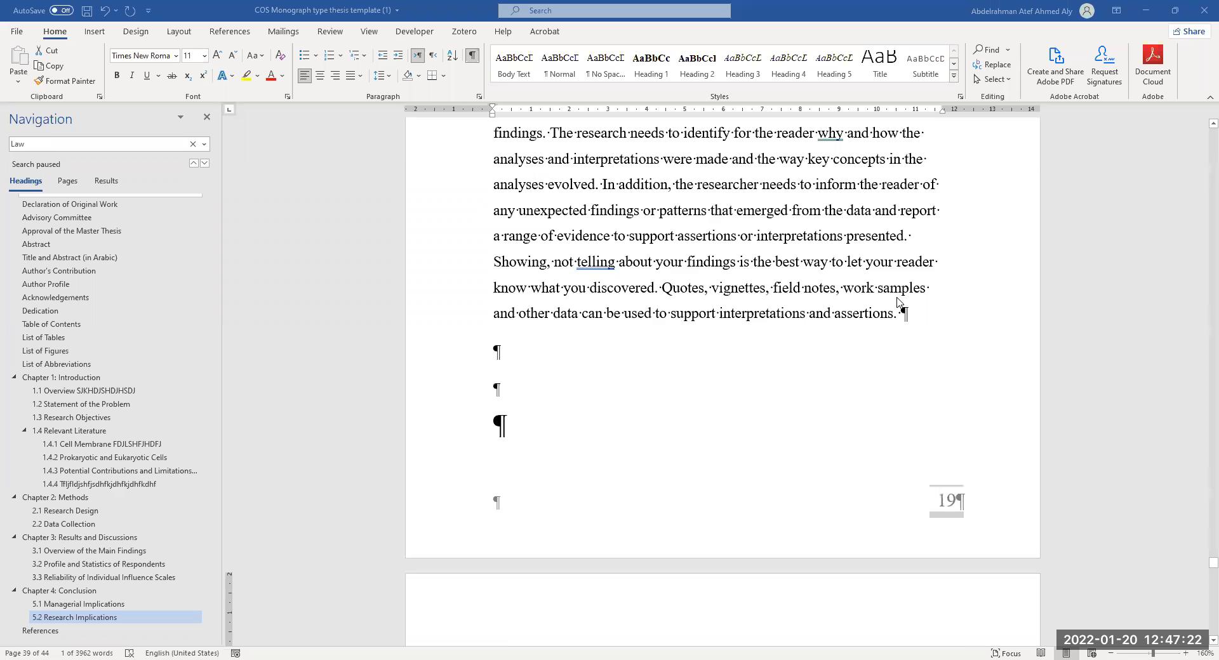
pyautogui.scroll(2, 908, 378)
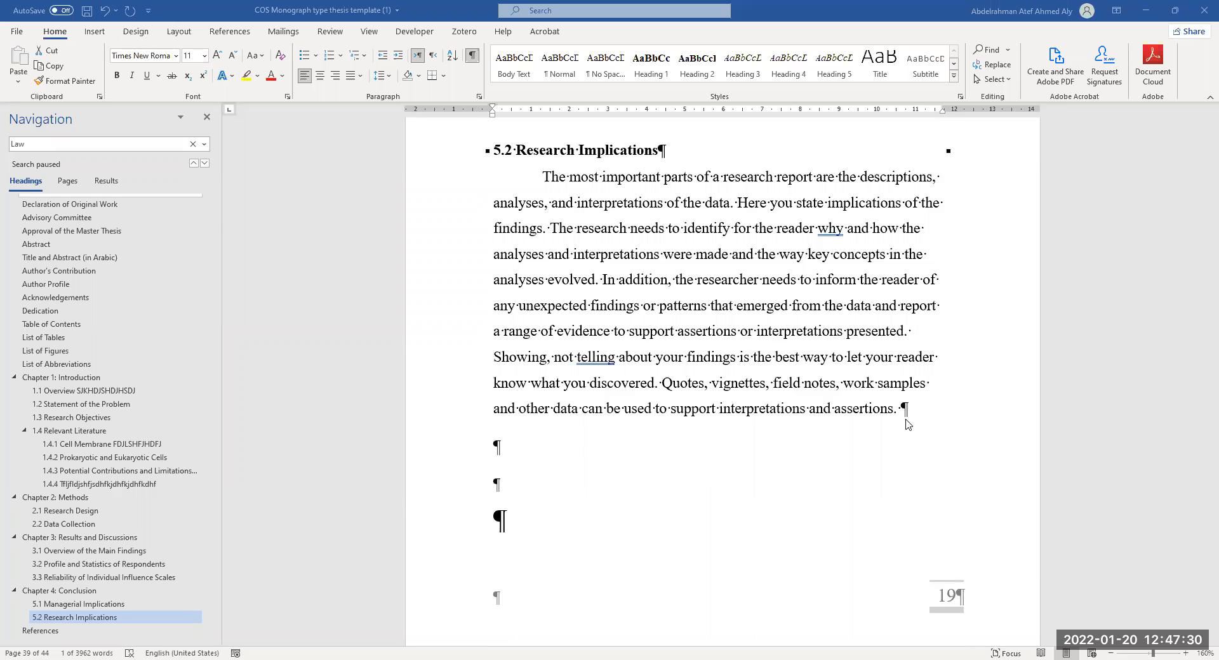
pyautogui.scroll(-6, 816, 429)
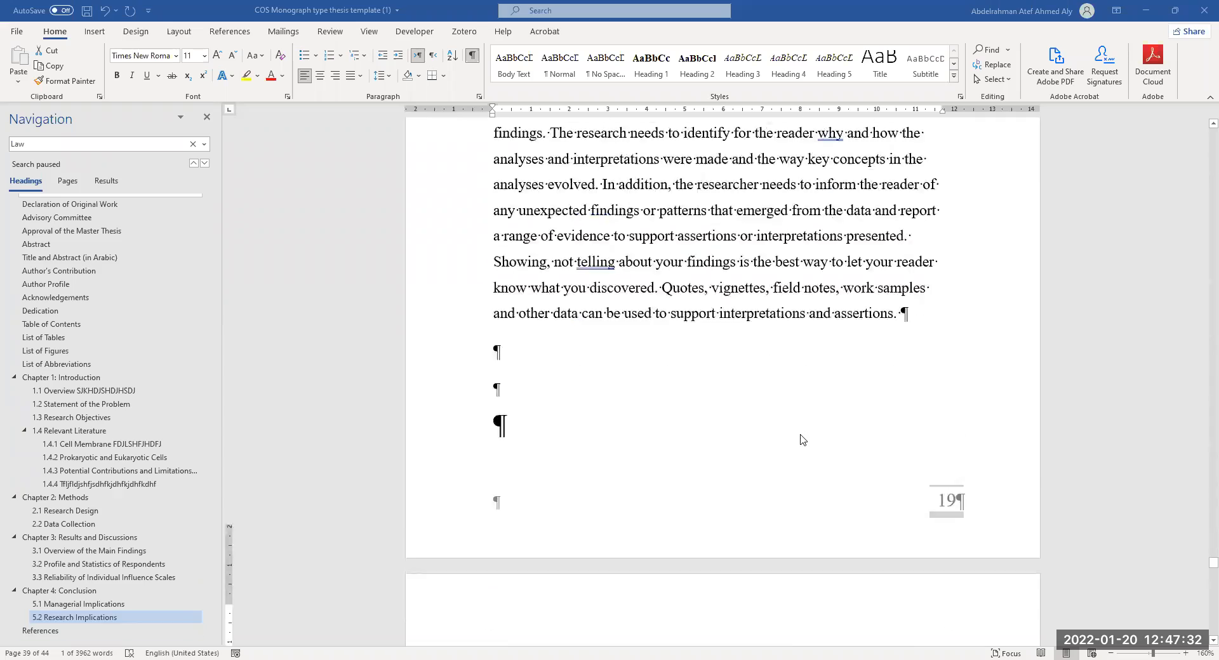
pyautogui.scroll(-4, 777, 427)
pyautogui.scroll(-4, 816, 368)
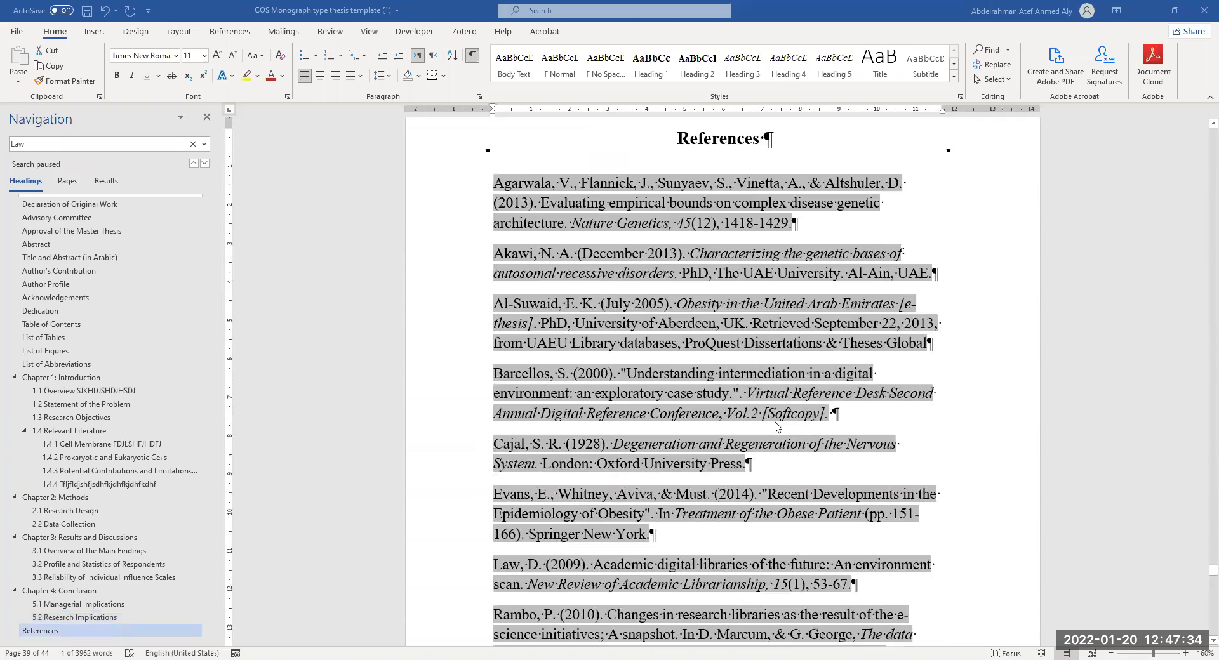
# Step: Examine the end of the References list and the optional List of Publications section that follows it
pyautogui.scroll(-9, 815, 369)
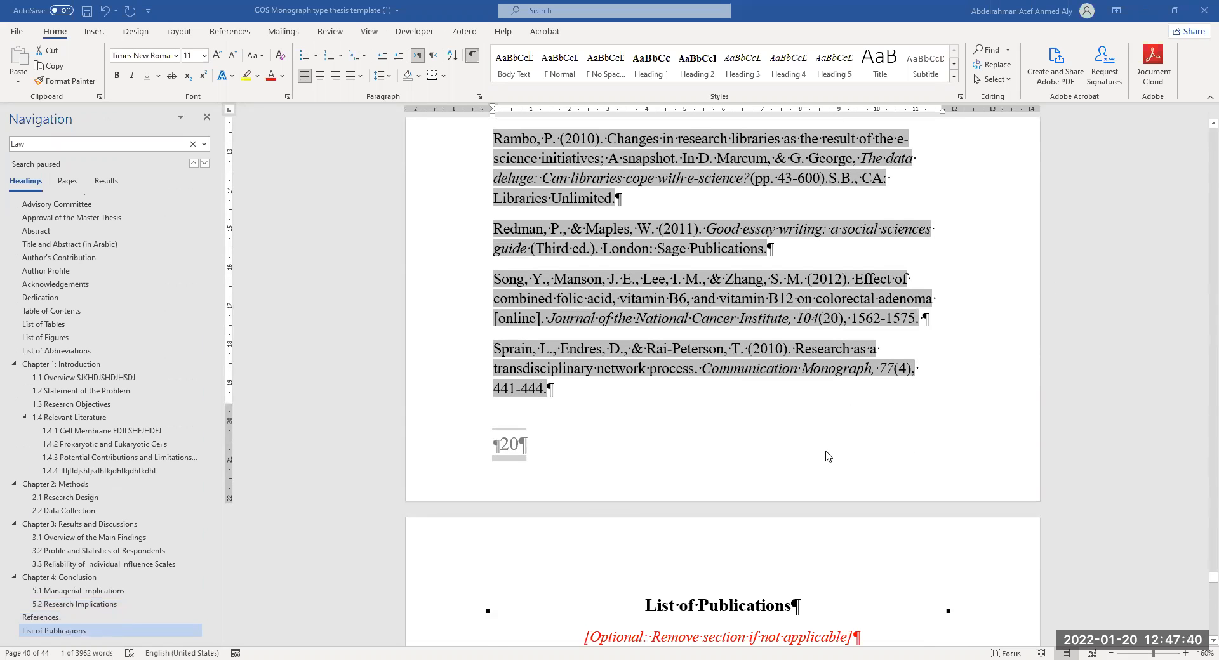
pyautogui.scroll(5, 829, 455)
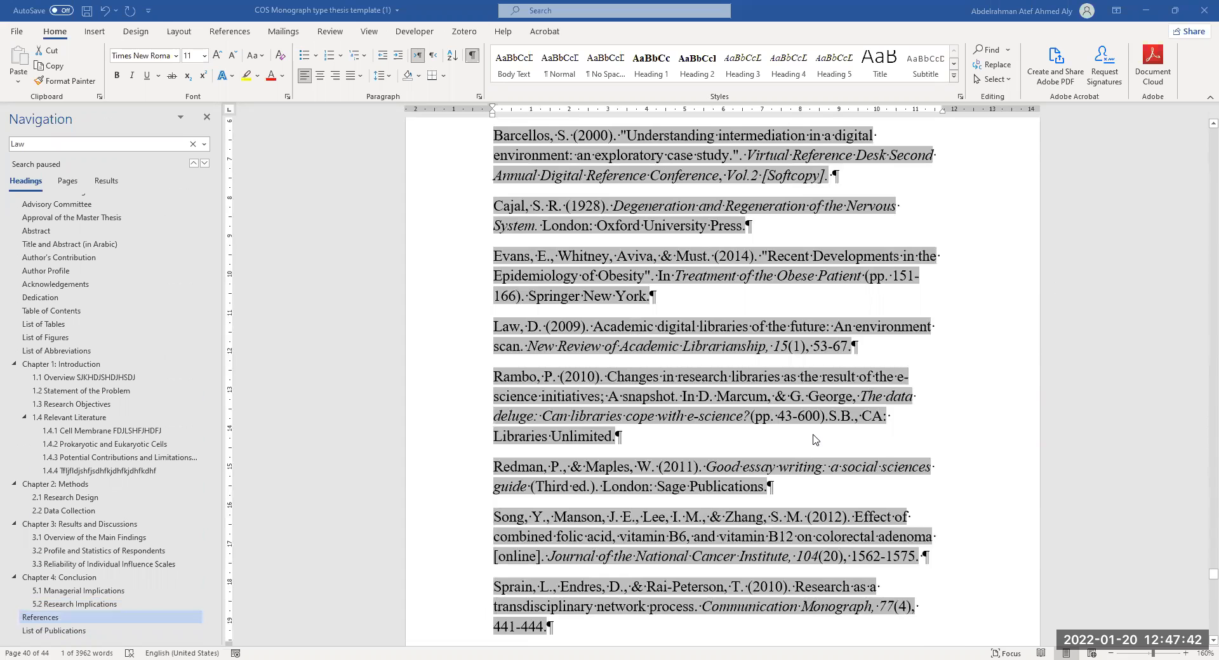
pyautogui.scroll(-6, 570, 430)
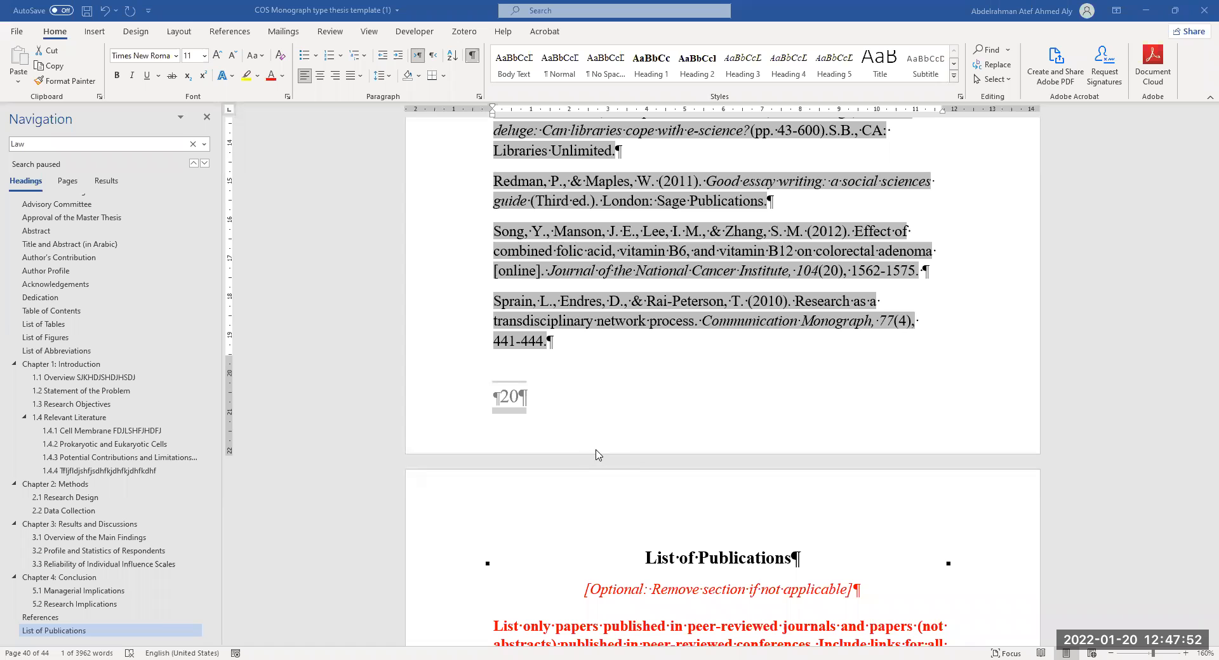
pyautogui.scroll(-3, 629, 479)
pyautogui.scroll(-1, 629, 479)
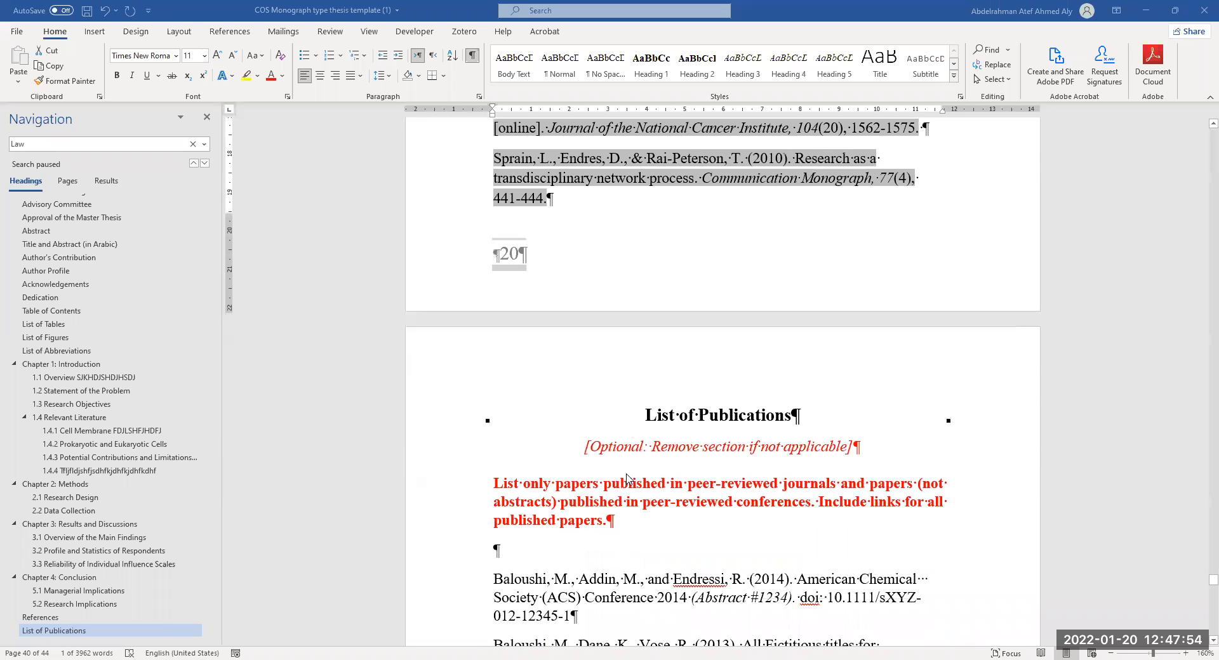
pyautogui.scroll(-4, 631, 480)
pyautogui.scroll(-1, 744, 527)
pyautogui.scroll(8, 672, 473)
pyautogui.scroll(-7, 666, 463)
pyautogui.scroll(-6, 654, 489)
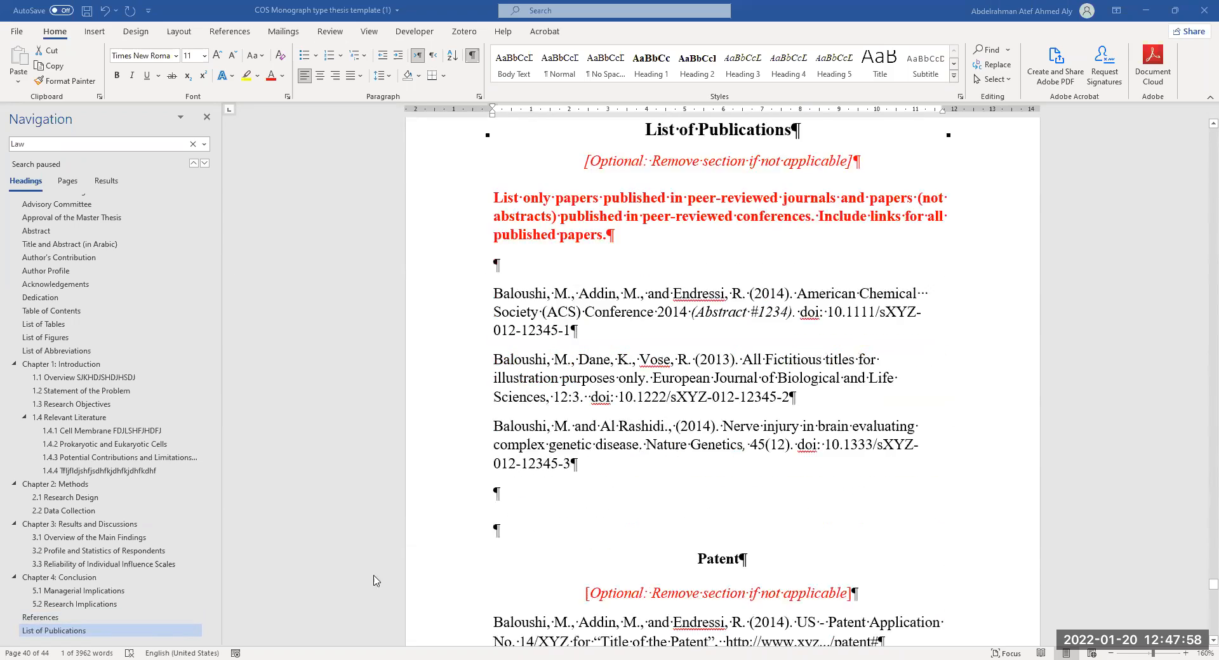
# Step: Examine the journal name "Nature Genetics" and the page range in the enlarged first reference entry
pyautogui.scroll(12, 701, 456)
pyautogui.scroll(12, 701, 456)
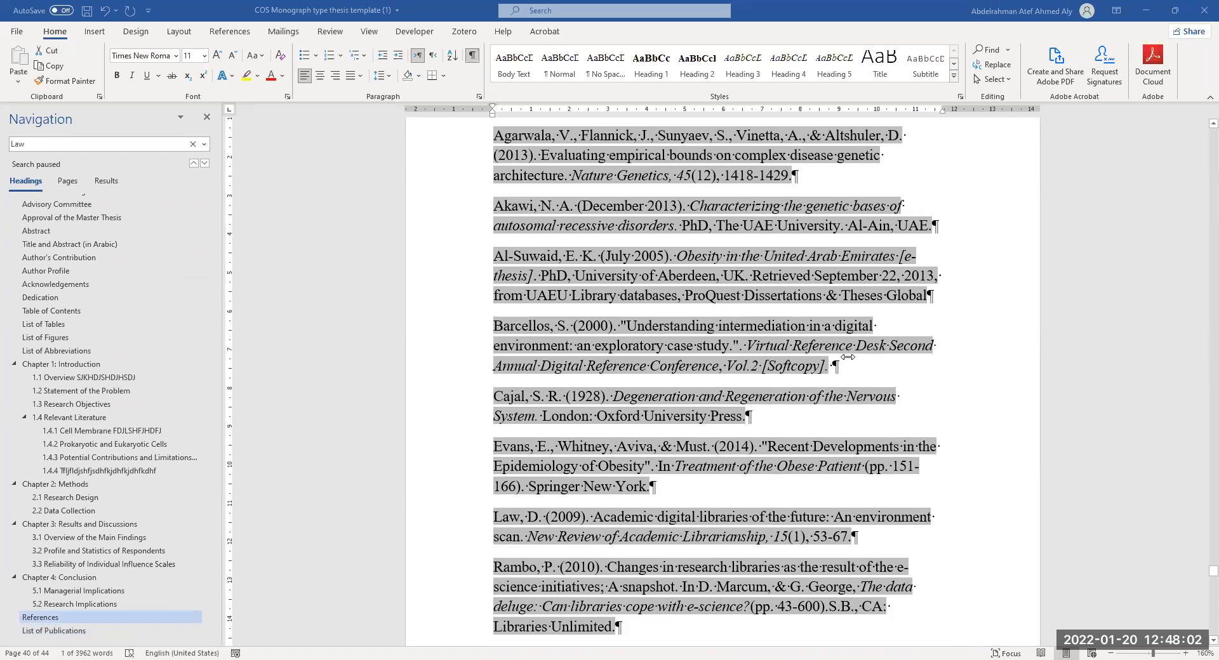
pyautogui.scroll(3, 771, 393)
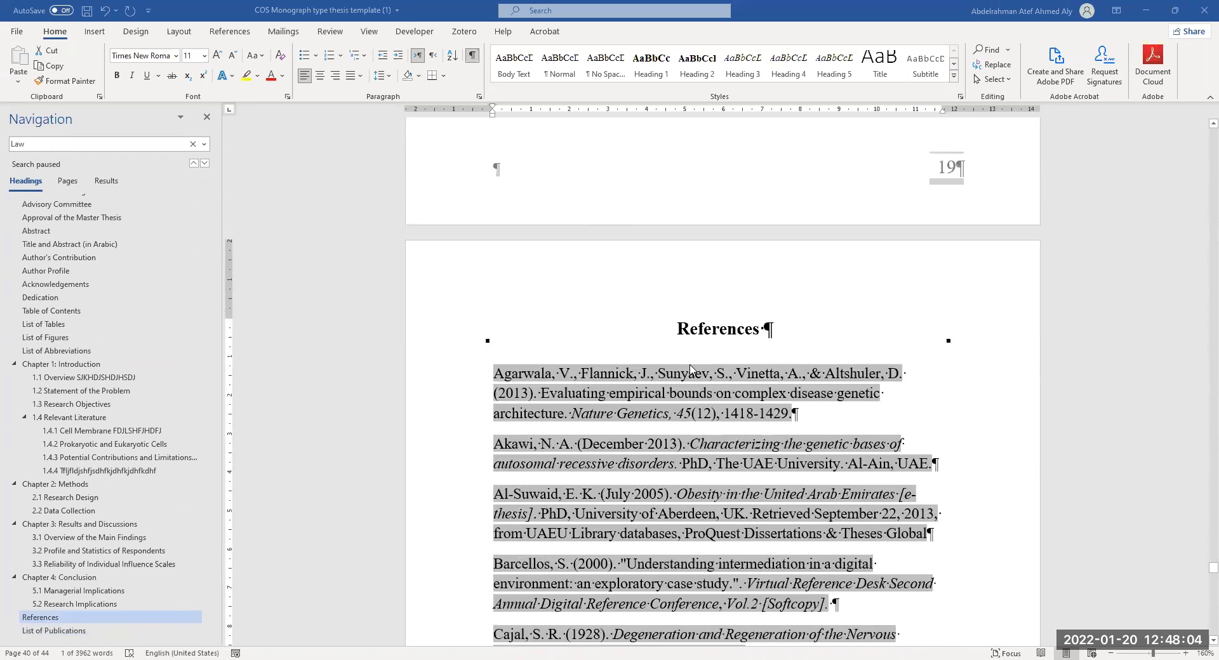
pyautogui.keyDown('ctrl'); pyautogui.scroll(1, 691, 368); pyautogui.keyUp('ctrl')
pyautogui.moveTo(564, 425); pyautogui.dragTo(665, 430)
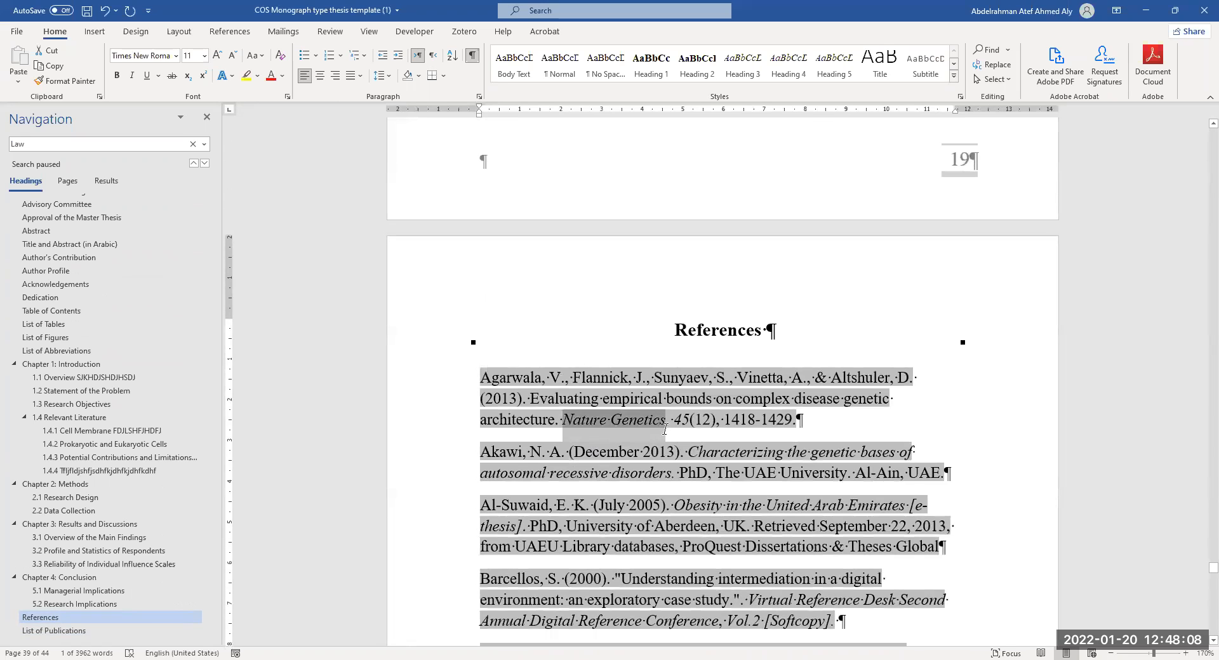
pyautogui.click(602, 420)
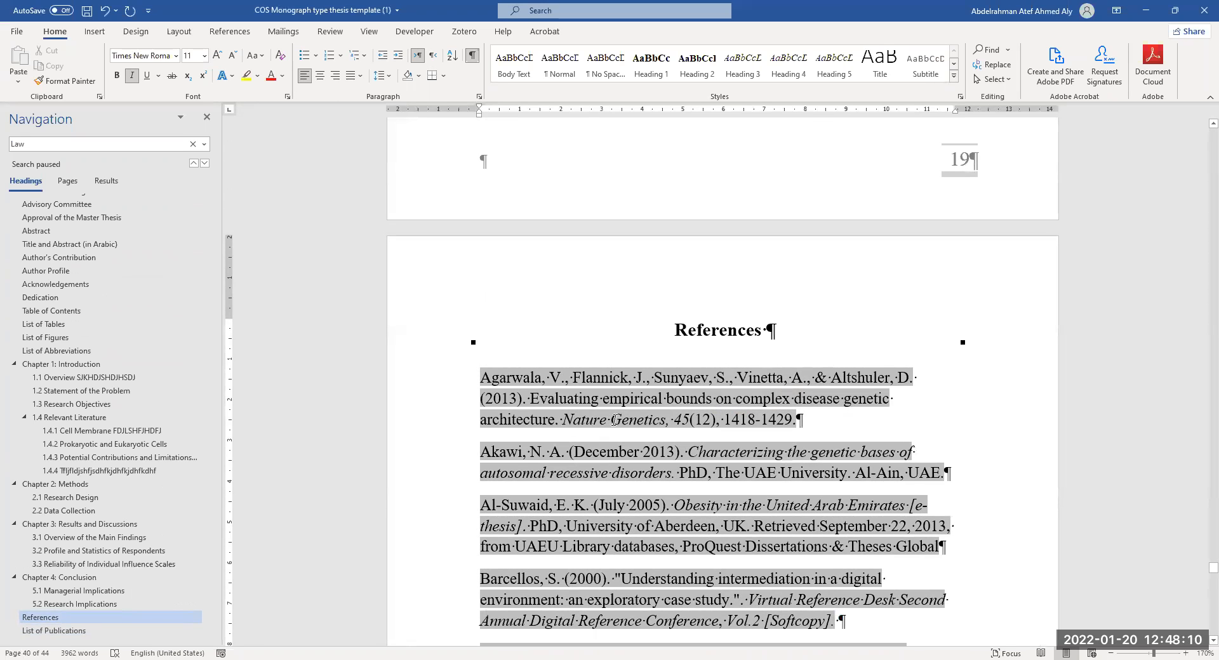
pyautogui.moveTo(565, 425); pyautogui.dragTo(618, 426)
pyautogui.click(613, 422)
pyautogui.click(562, 425)
pyautogui.moveTo(763, 425); pyautogui.dragTo(727, 424)
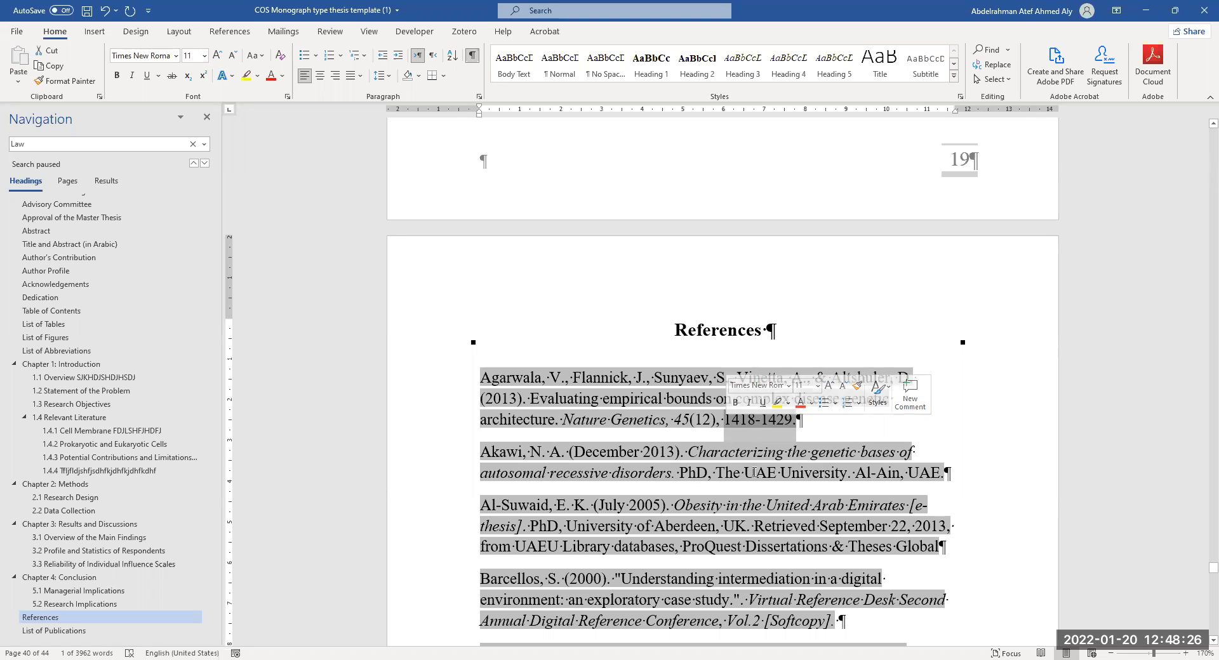
# Step: Replace the end page of the first reference entry so it finishes with "1418. DOI: EJDFHJEKH"
pyautogui.click(797, 422)
pyautogui.moveTo(797, 423); pyautogui.dragTo(756, 423)
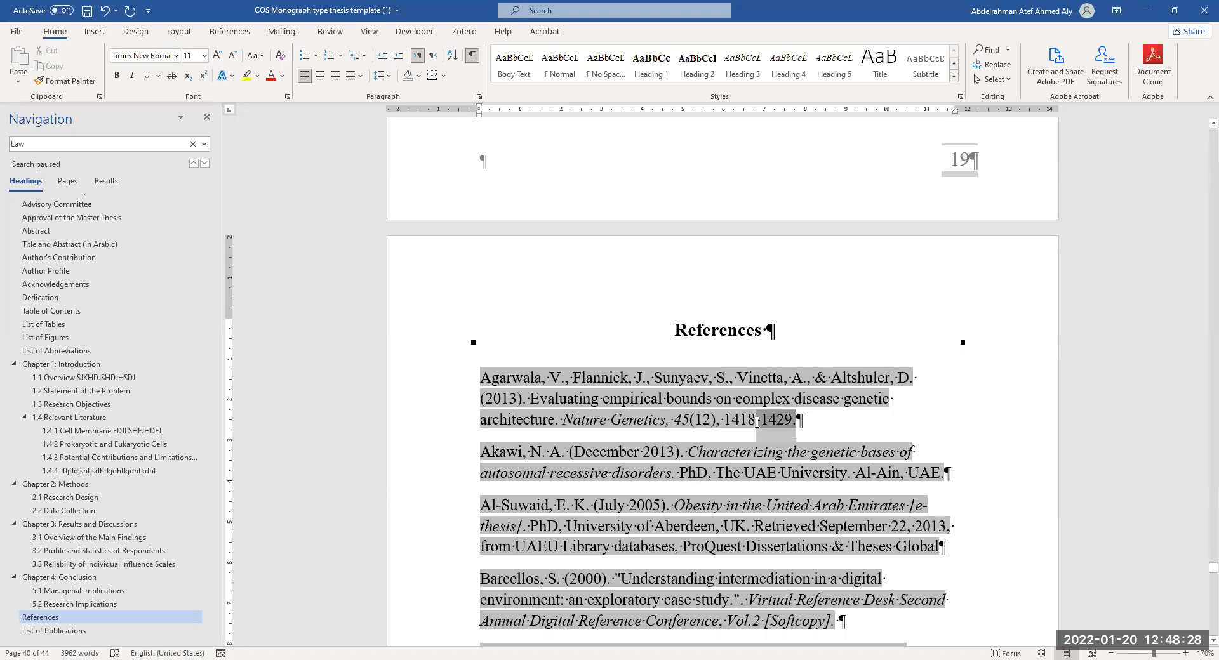
pyautogui.press('BackSpace')
pyautogui.write('DOI')
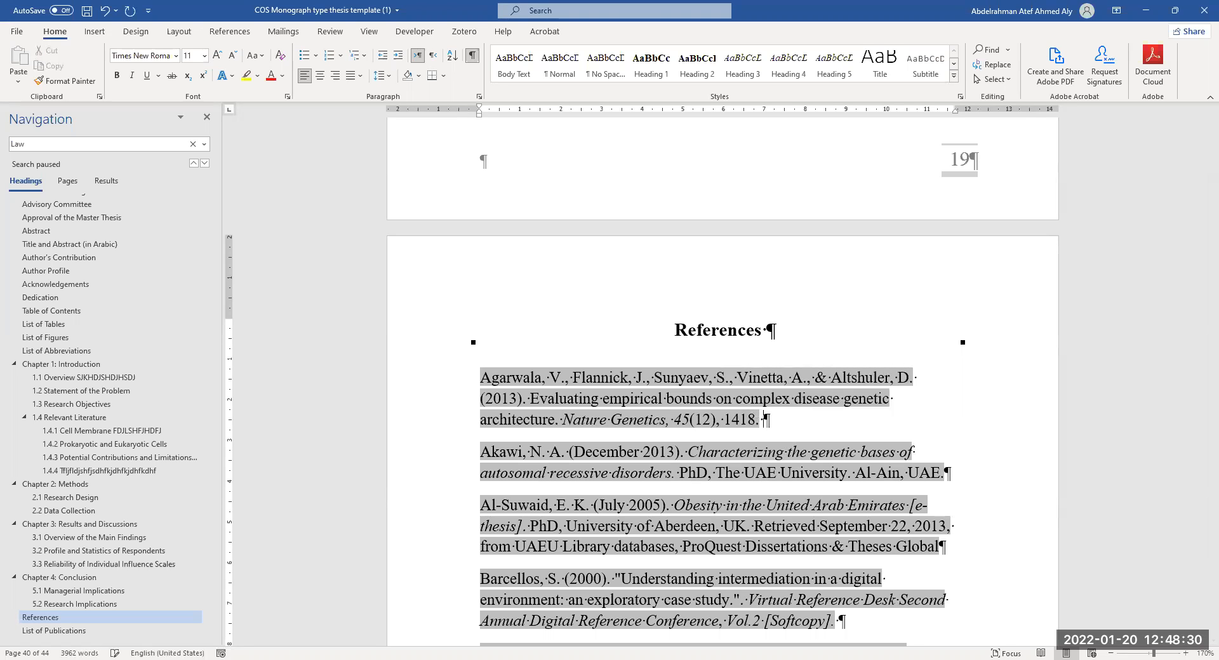
pyautogui.press('BackSpace')
pyautogui.write('I: EJDFHJEKH')
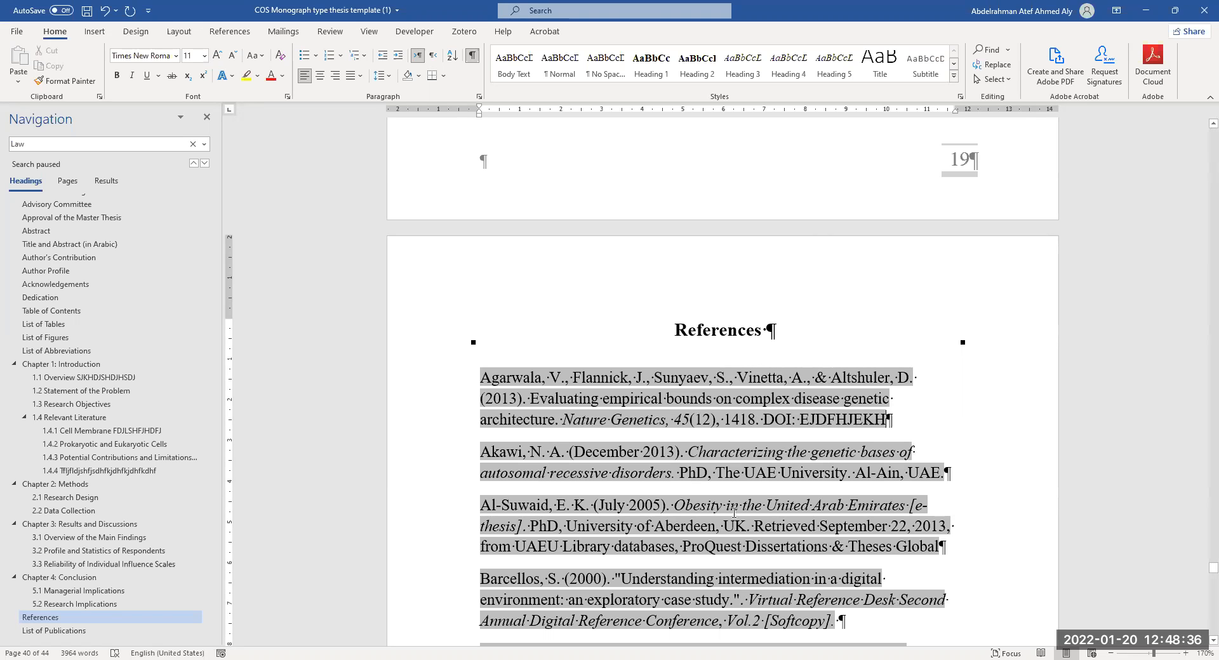
# Step: Examine the article number and DOI of the first reference, the month in the second reference's date, and the following entries
pyautogui.moveTo(784, 421); pyautogui.dragTo(730, 421)
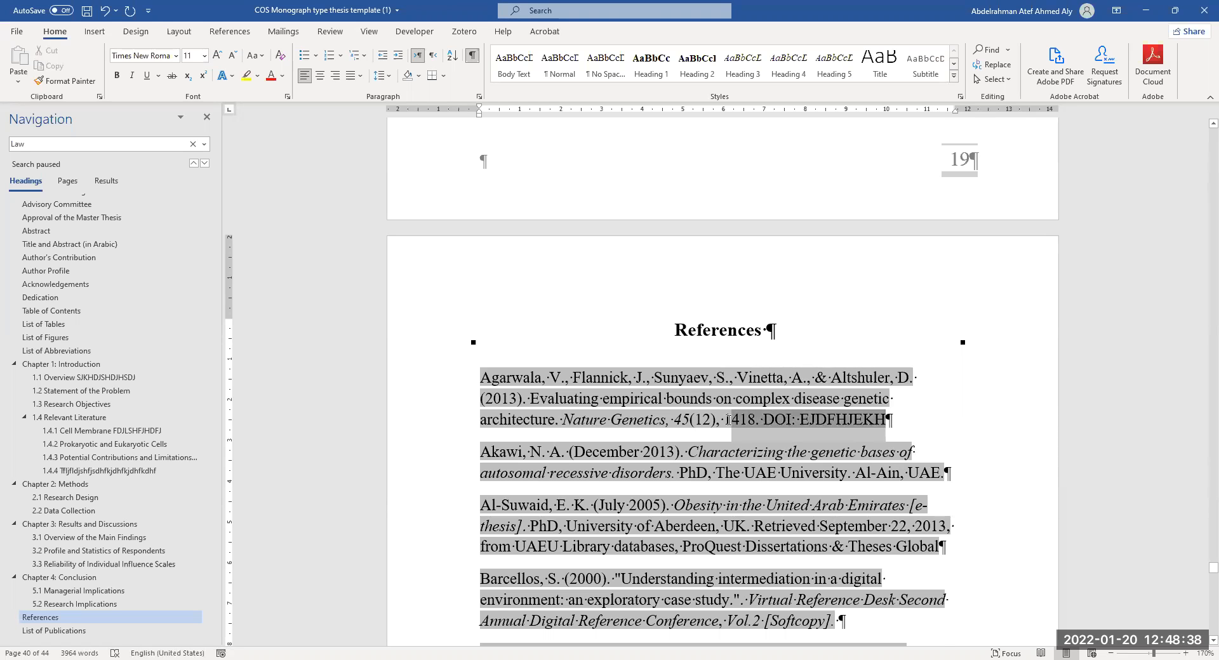
pyautogui.scroll(-1, 734, 385)
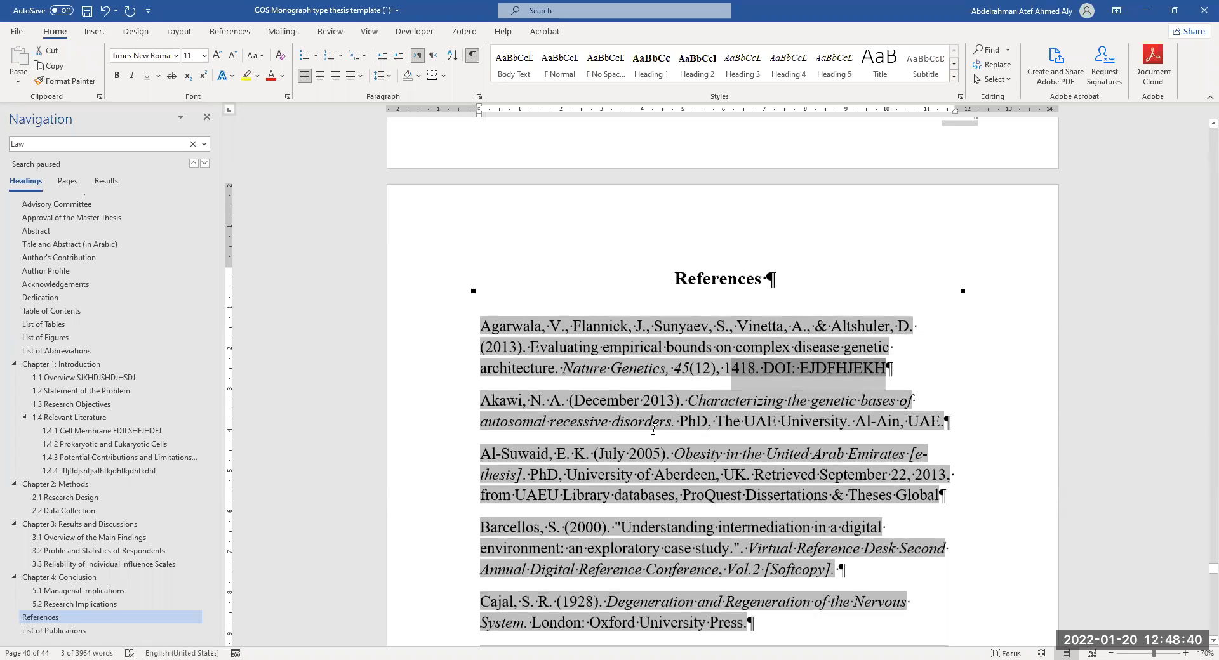
pyautogui.moveTo(575, 402); pyautogui.dragTo(639, 405)
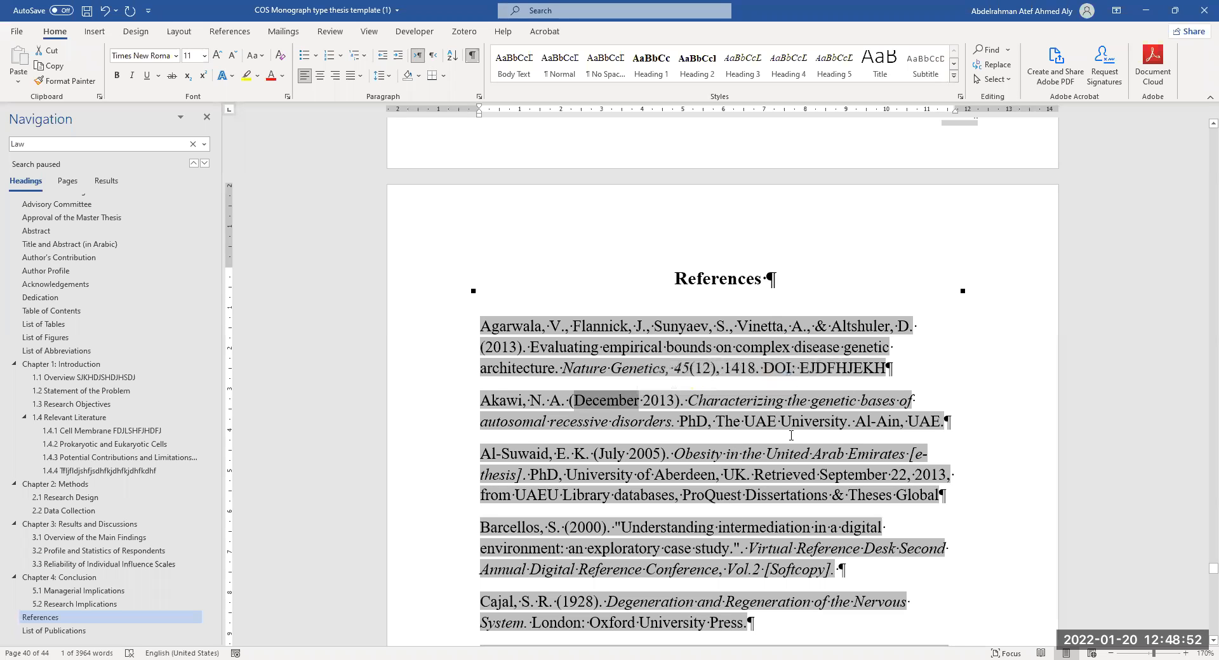
pyautogui.scroll(-1, 863, 373)
pyautogui.scroll(-2, 862, 373)
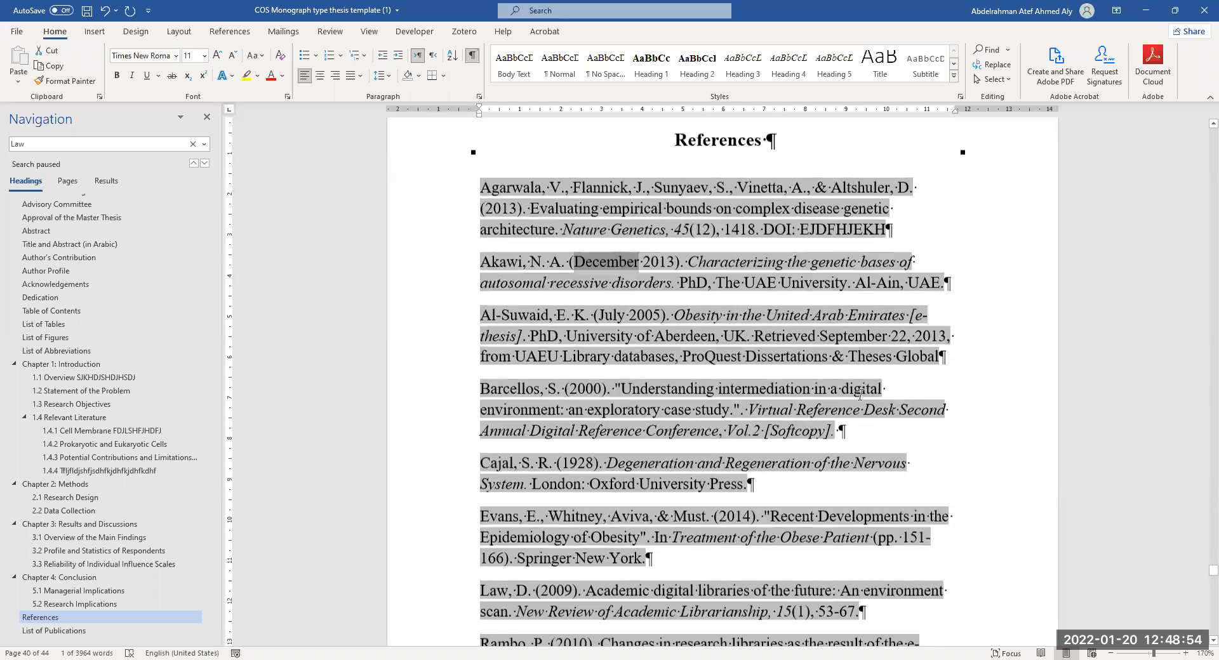
pyautogui.scroll(-1, 826, 438)
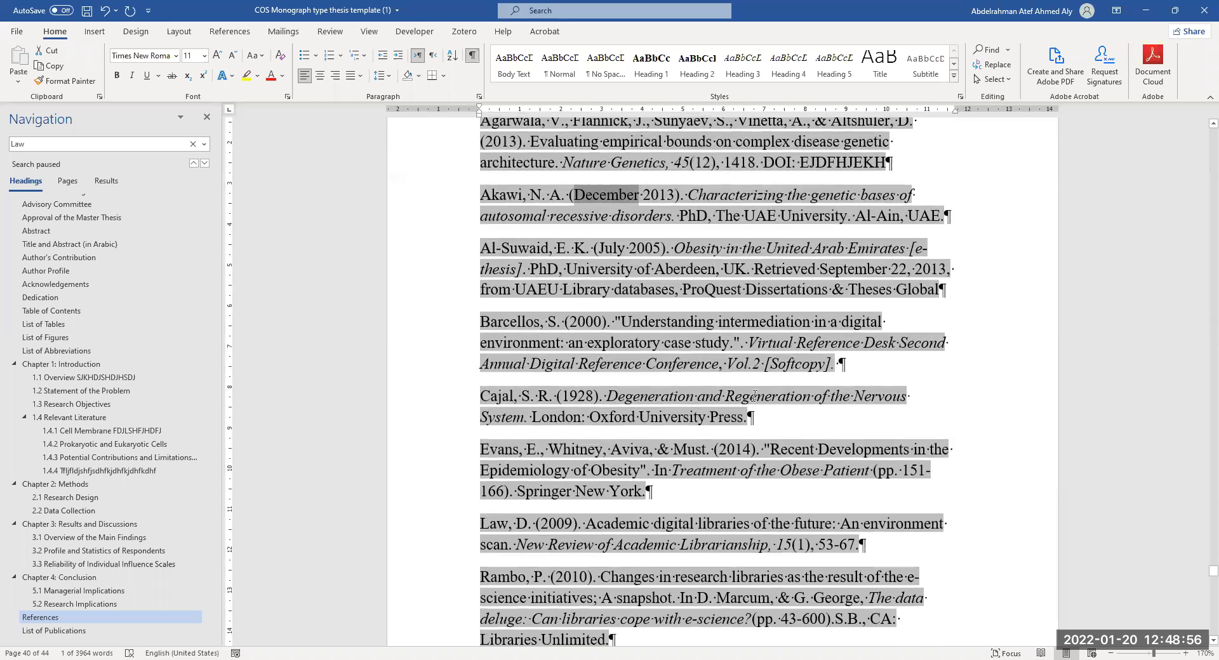
# Step: Examine the place and publisher in the 1928 book reference and the page range in the 2014 book chapter reference
pyautogui.moveTo(750, 417); pyautogui.dragTo(535, 417)
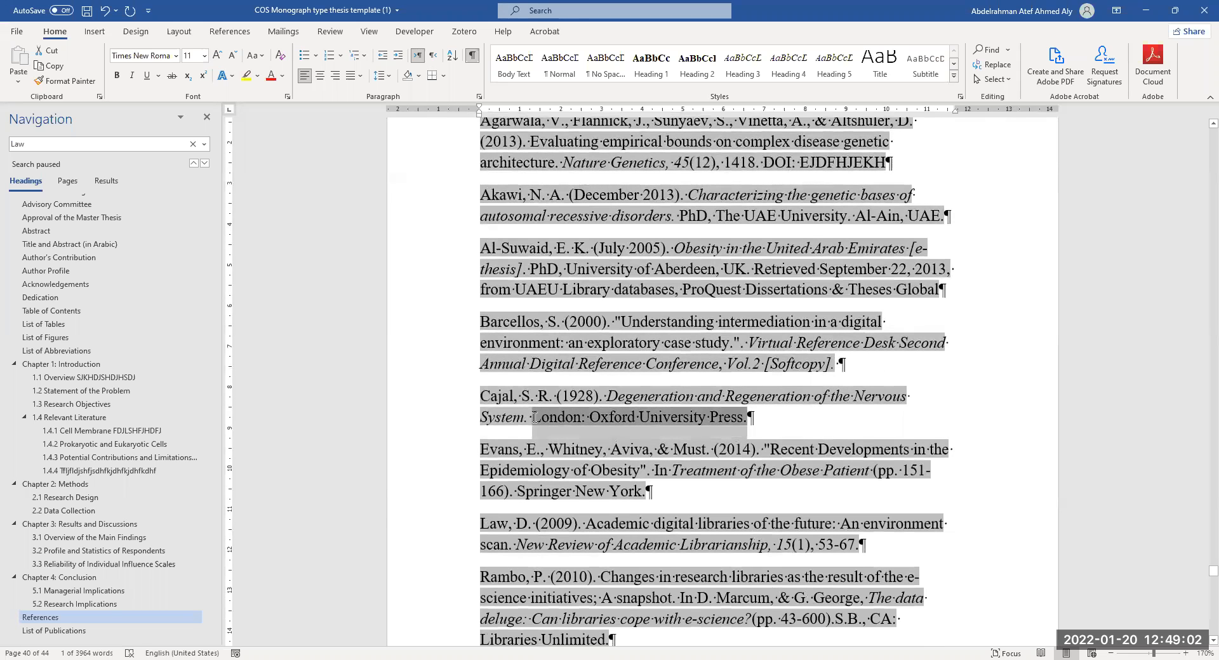
pyautogui.moveTo(535, 417); pyautogui.dragTo(545, 428)
pyautogui.scroll(-1, 574, 435)
pyautogui.scroll(-1, 611, 405)
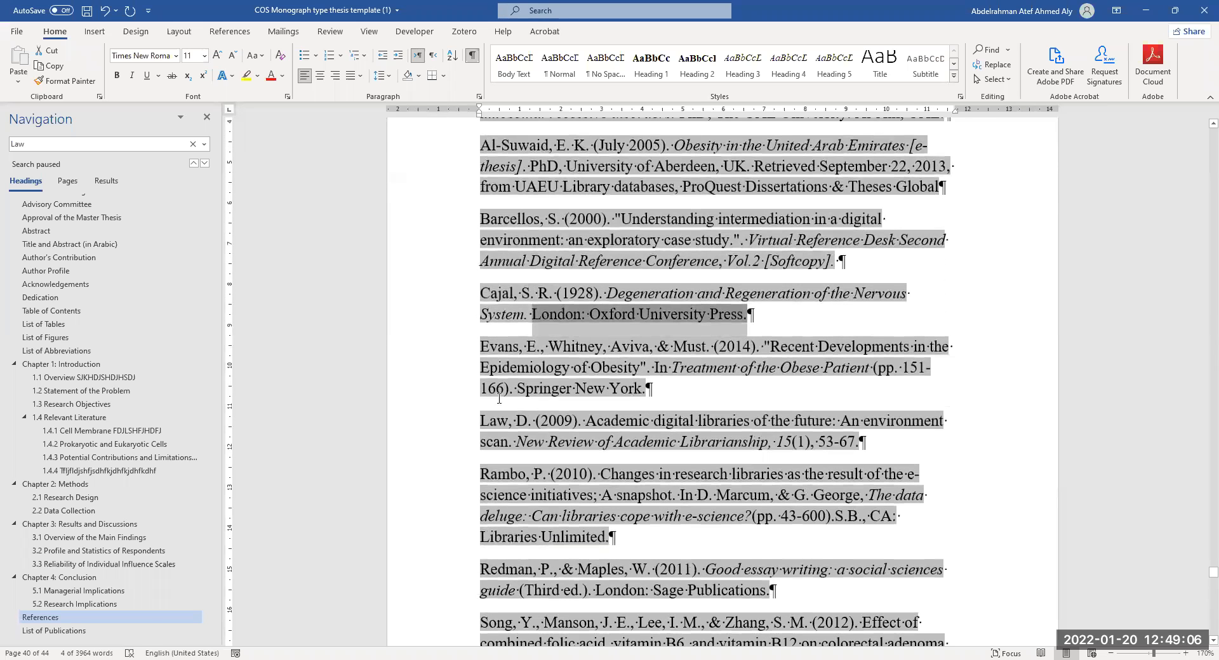
pyautogui.moveTo(510, 390); pyautogui.dragTo(875, 372)
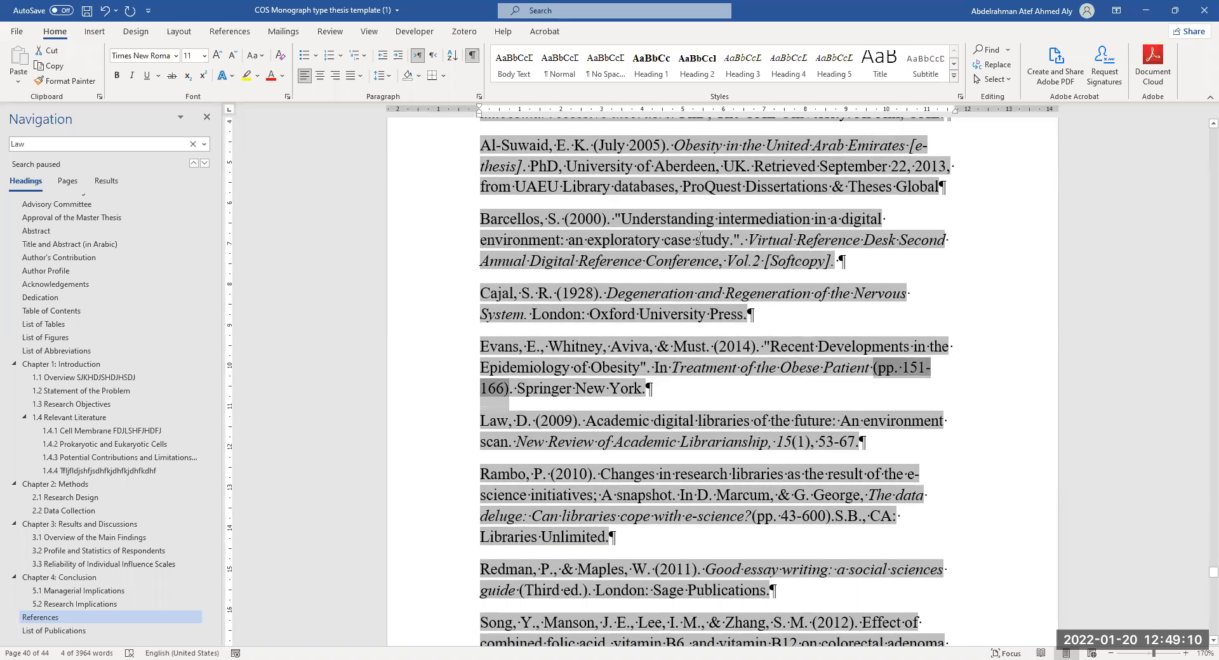
# Step: Examine the formatting of the remaining reference entries through to the end of the References page
pyautogui.scroll(3, 726, 205)
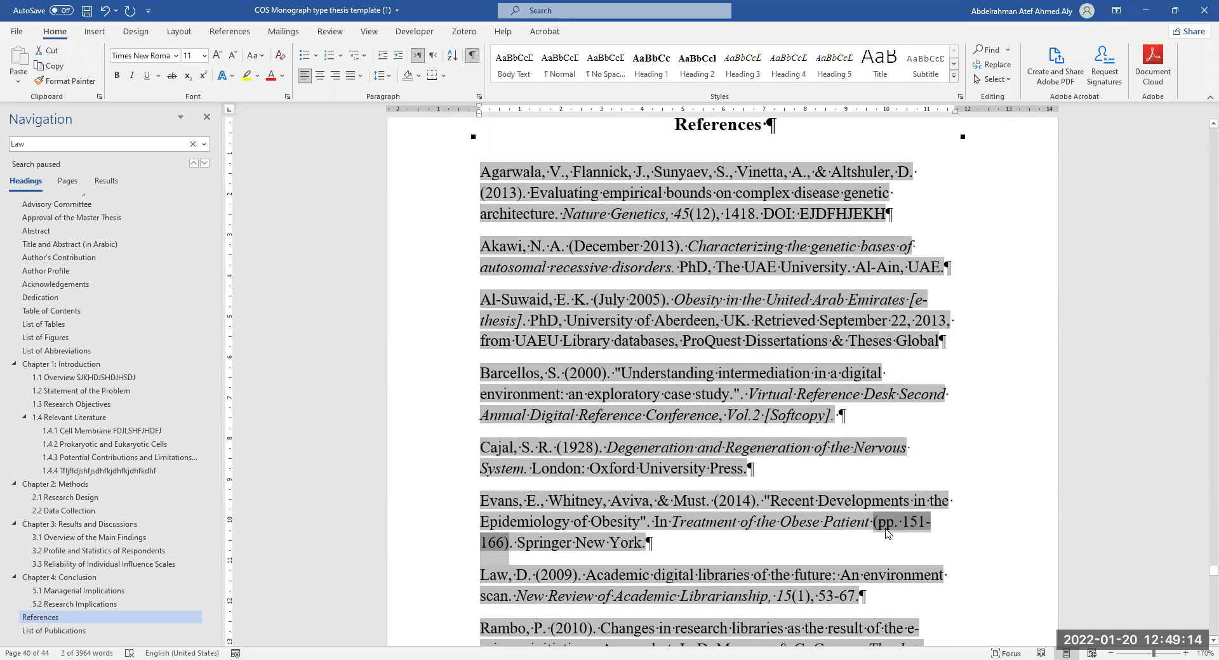
pyautogui.scroll(-3, 892, 540)
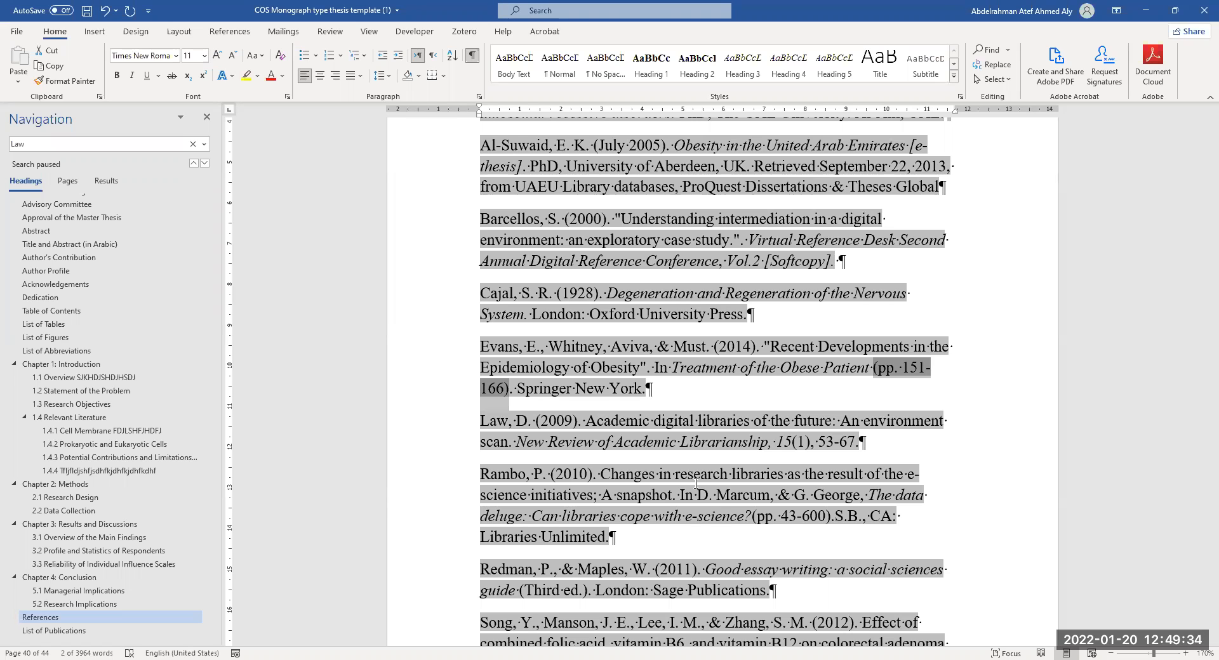
pyautogui.scroll(-2, 697, 484)
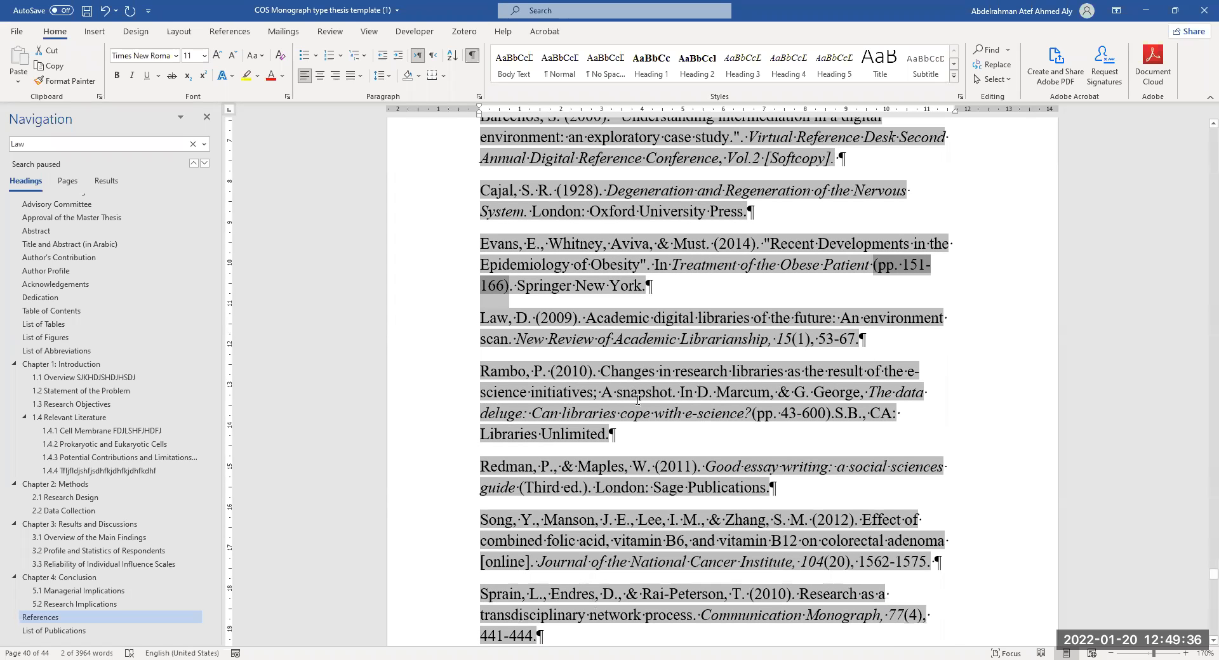
pyautogui.scroll(-3, 640, 410)
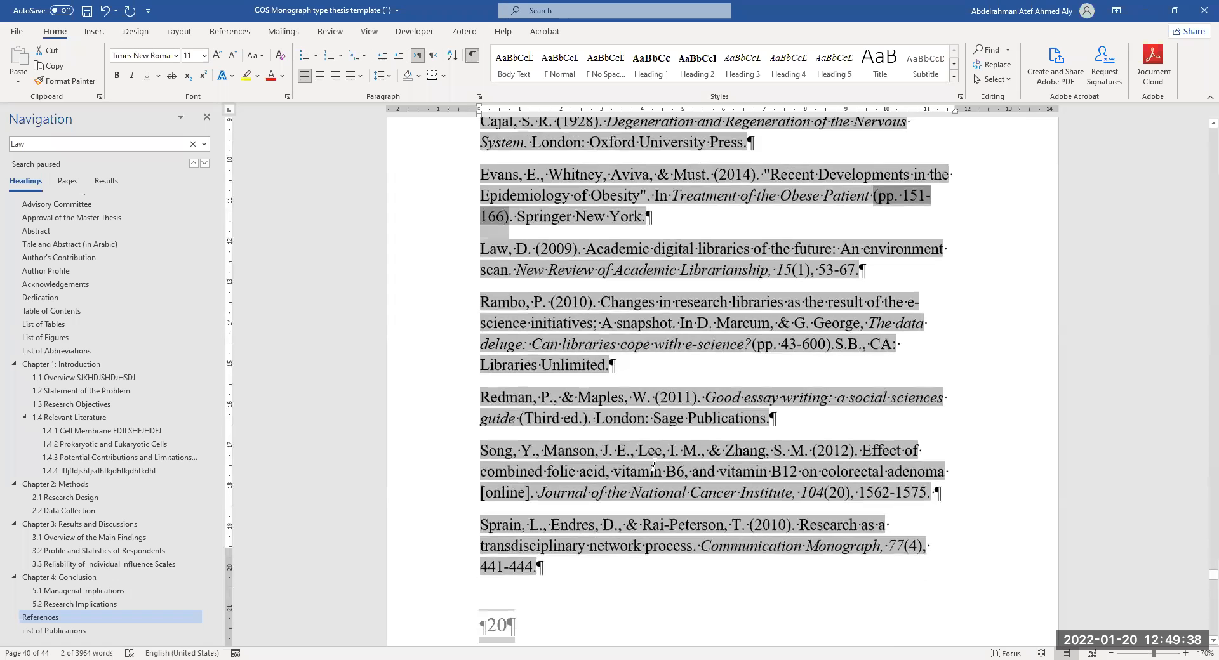
pyautogui.scroll(2, 708, 454)
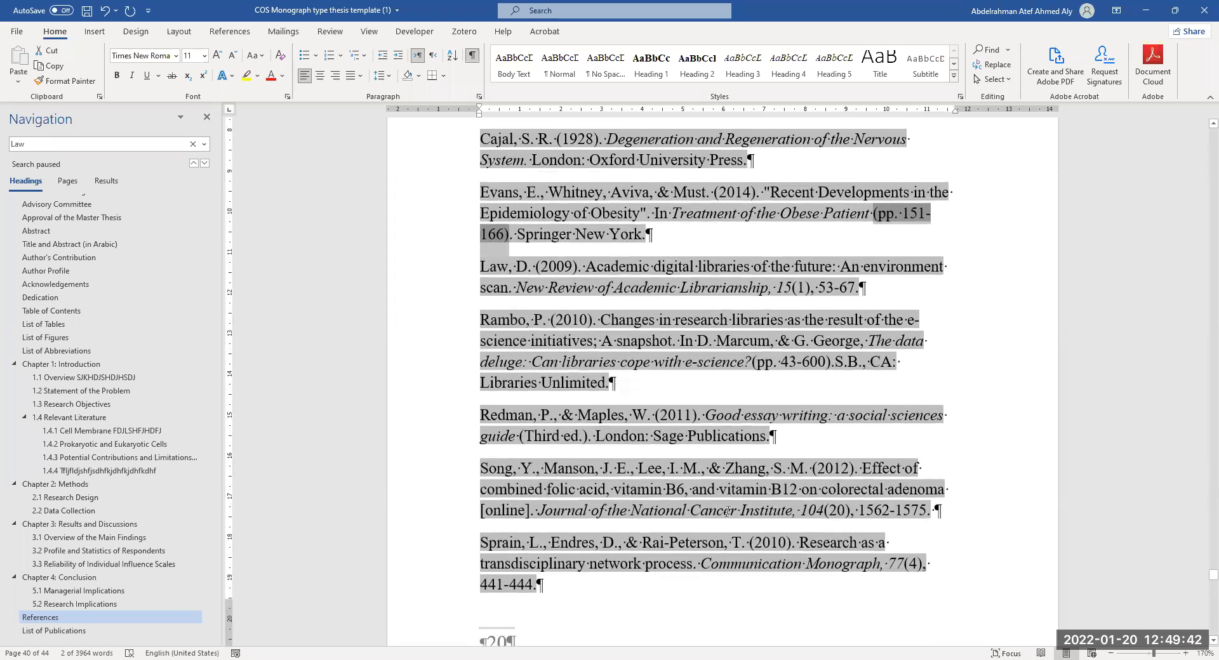
pyautogui.scroll(-4, 729, 514)
pyautogui.scroll(3, 689, 494)
pyautogui.scroll(2, 587, 389)
pyautogui.scroll(2, 586, 388)
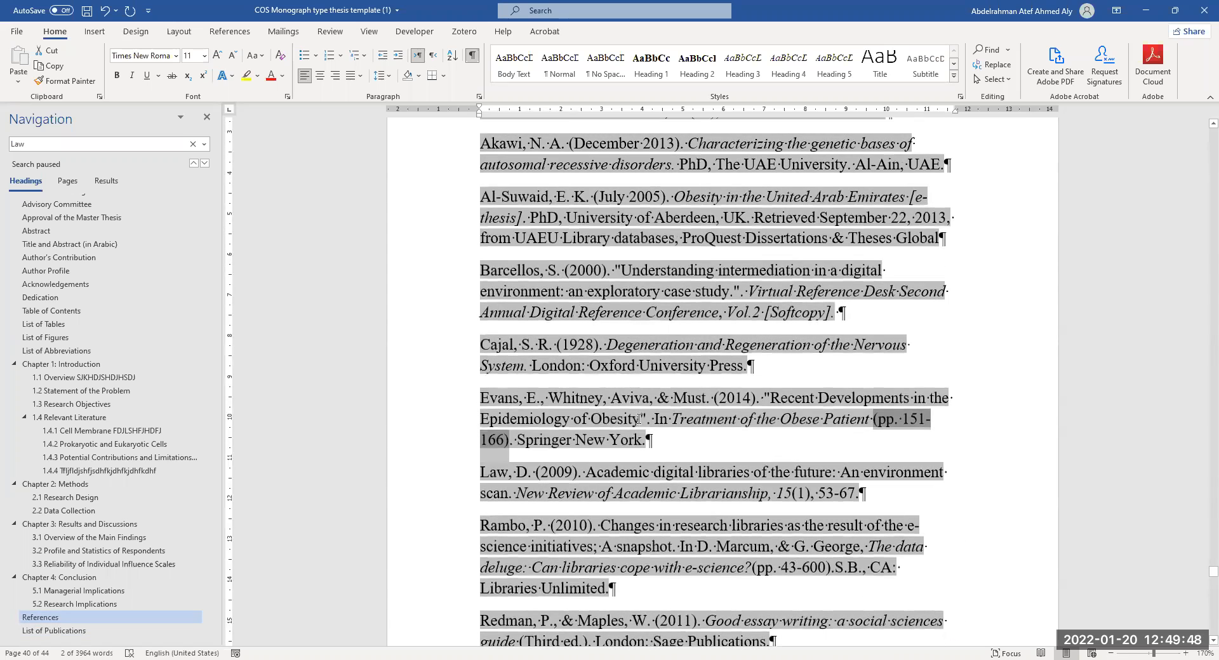
pyautogui.scroll(-1, 644, 431)
pyautogui.scroll(-4, 644, 438)
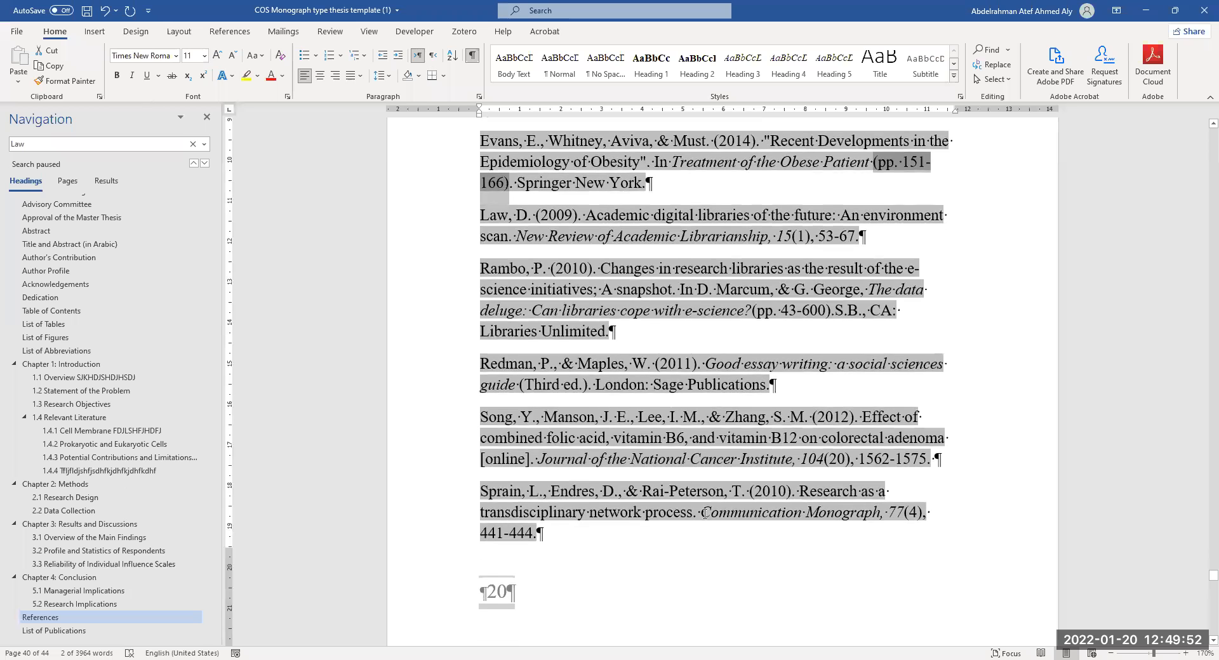
pyautogui.scroll(1, 701, 487)
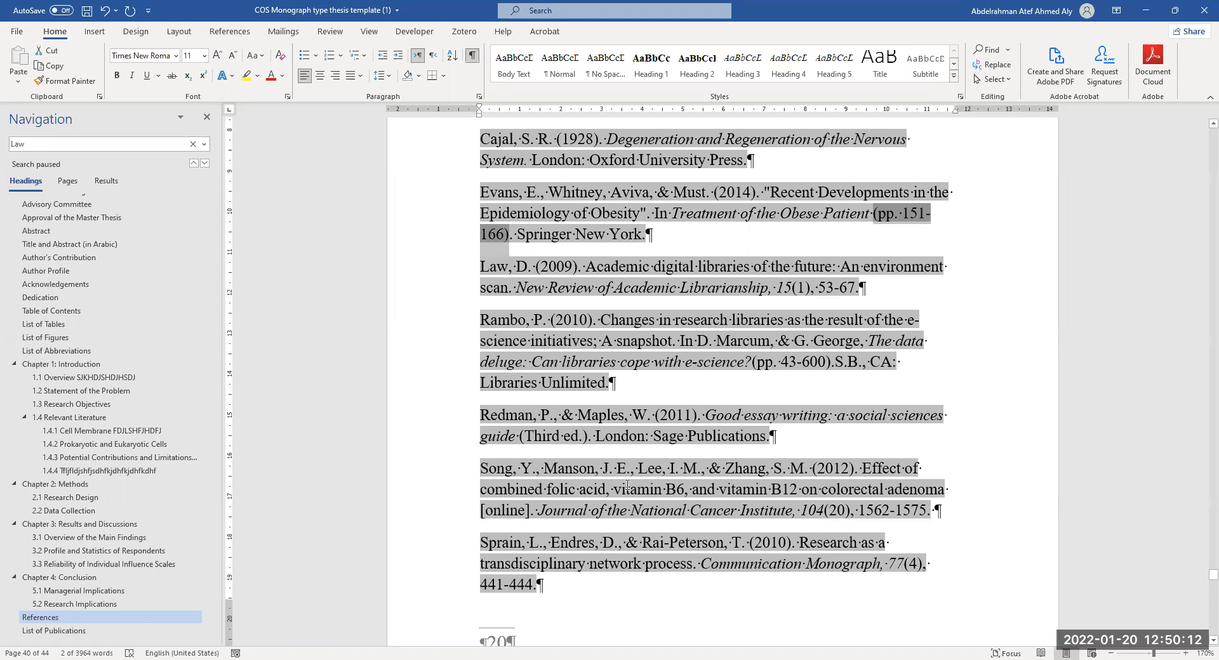
# Step: Examine the optional List of Publications section, its peer-review instructions and sample entries, and the optional Patent section below it
pyautogui.scroll(-5, 626, 486)
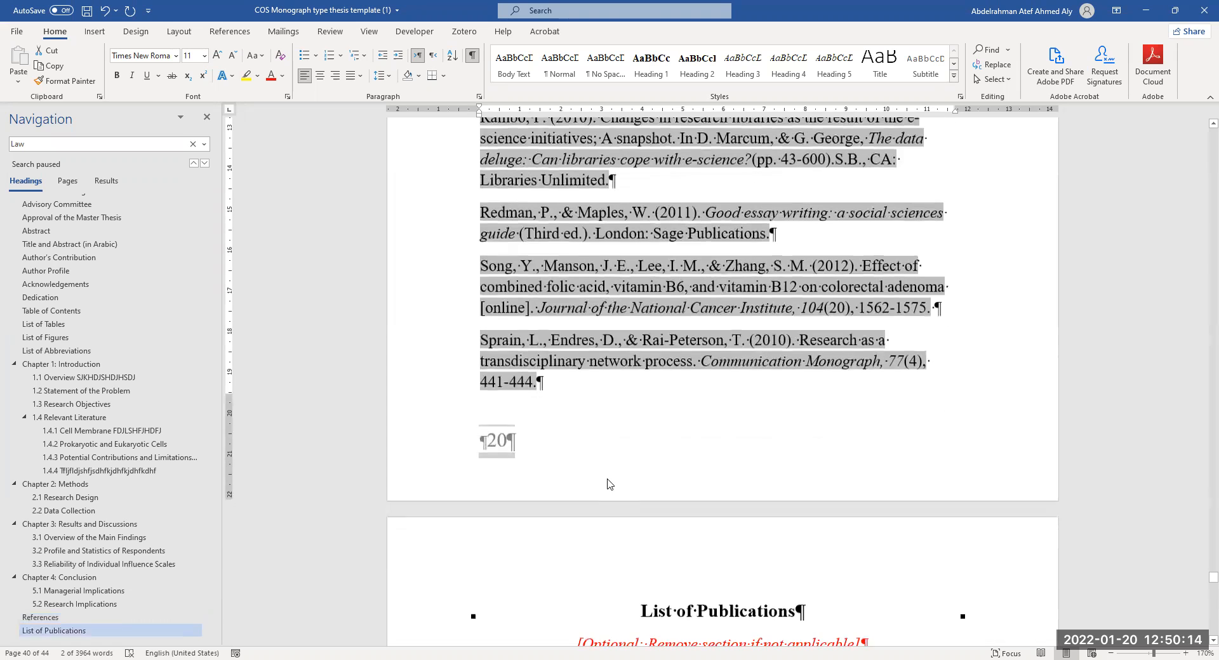
pyautogui.scroll(-5, 607, 476)
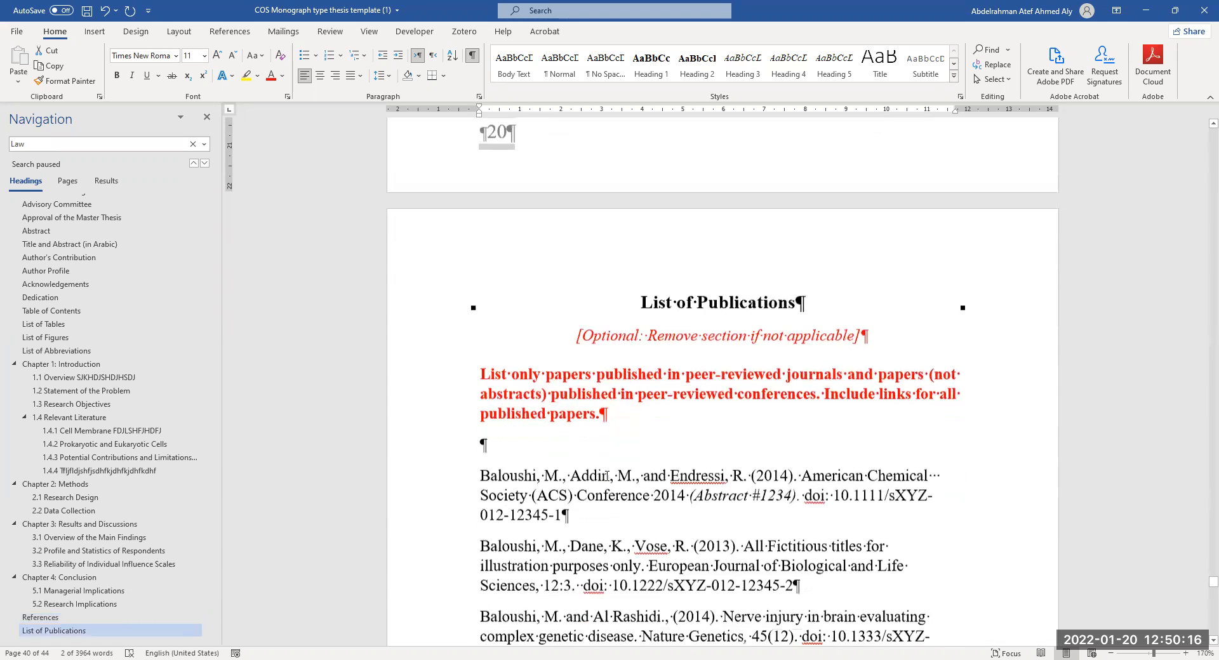
pyautogui.scroll(-2, 614, 431)
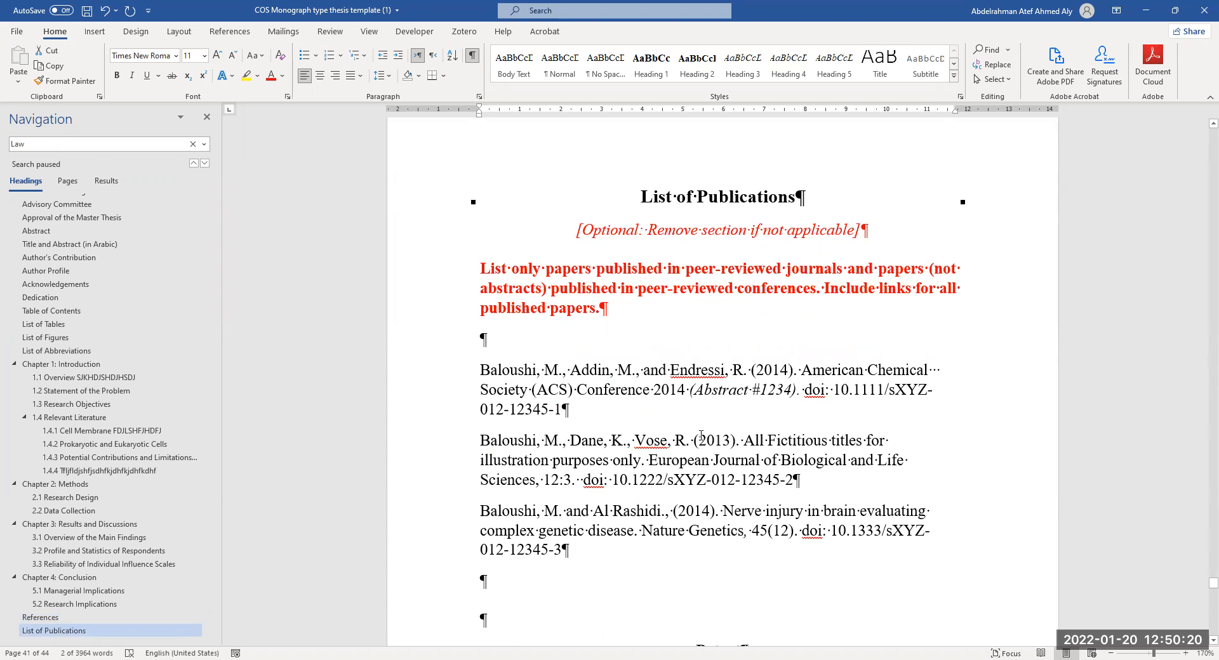
pyautogui.scroll(-2, 588, 416)
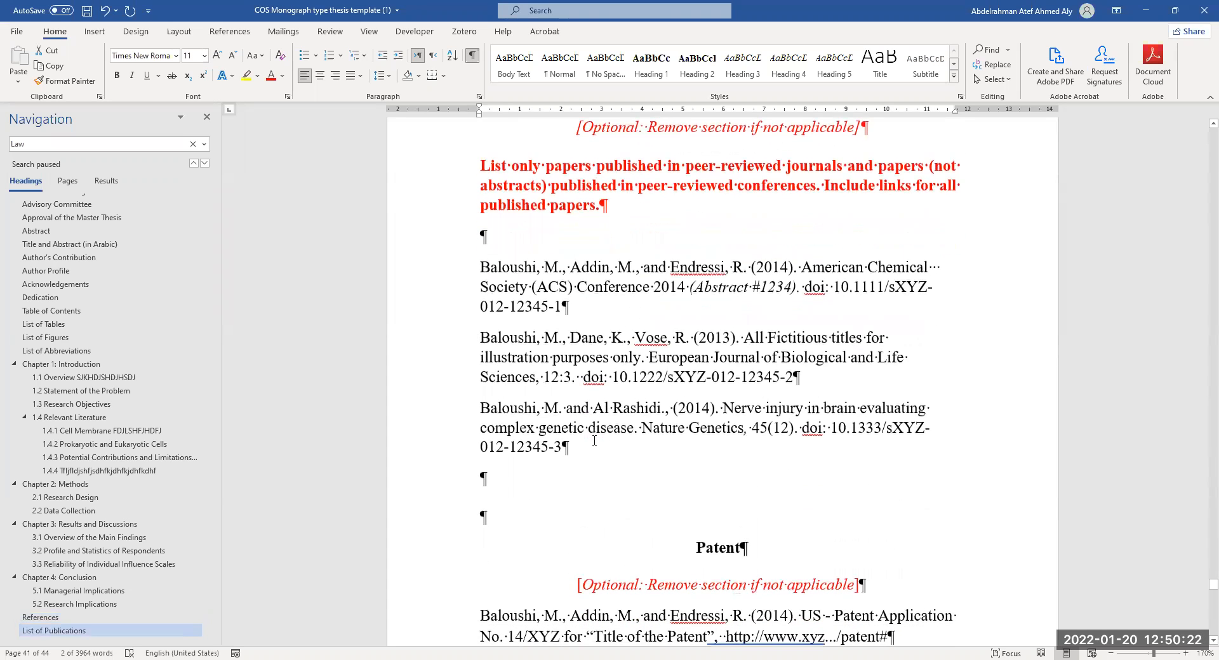
pyautogui.scroll(1, 613, 411)
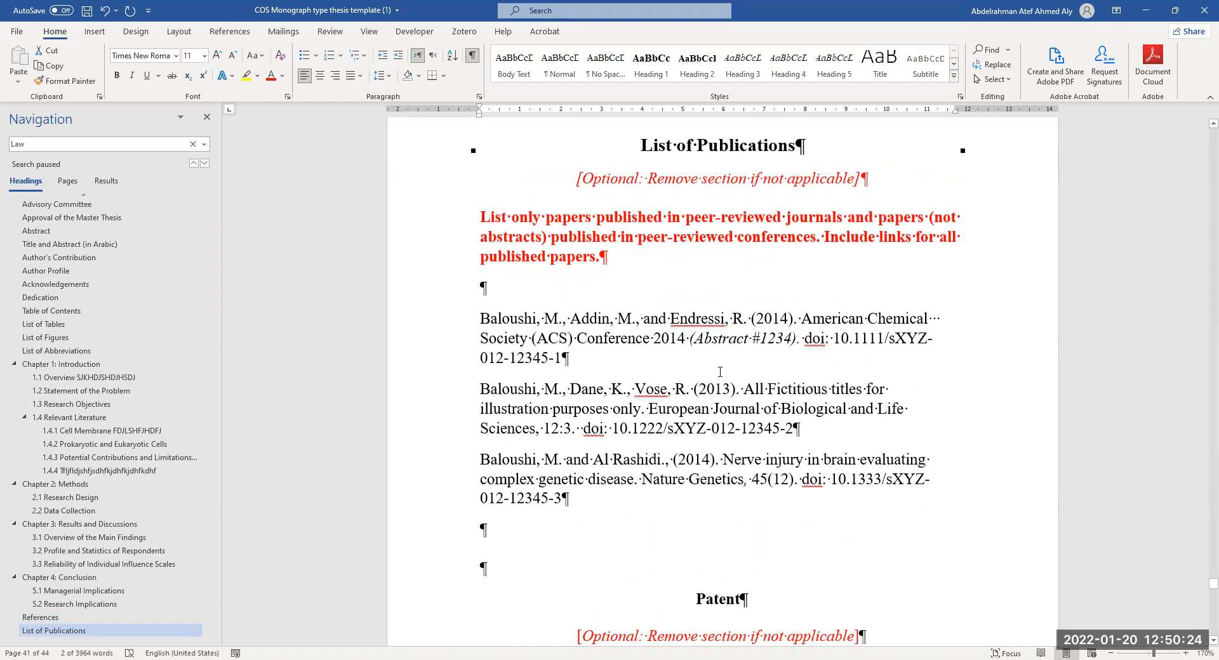
pyautogui.keyDown('ctrl'); pyautogui.scroll(-3, 720, 372); pyautogui.keyUp('ctrl')
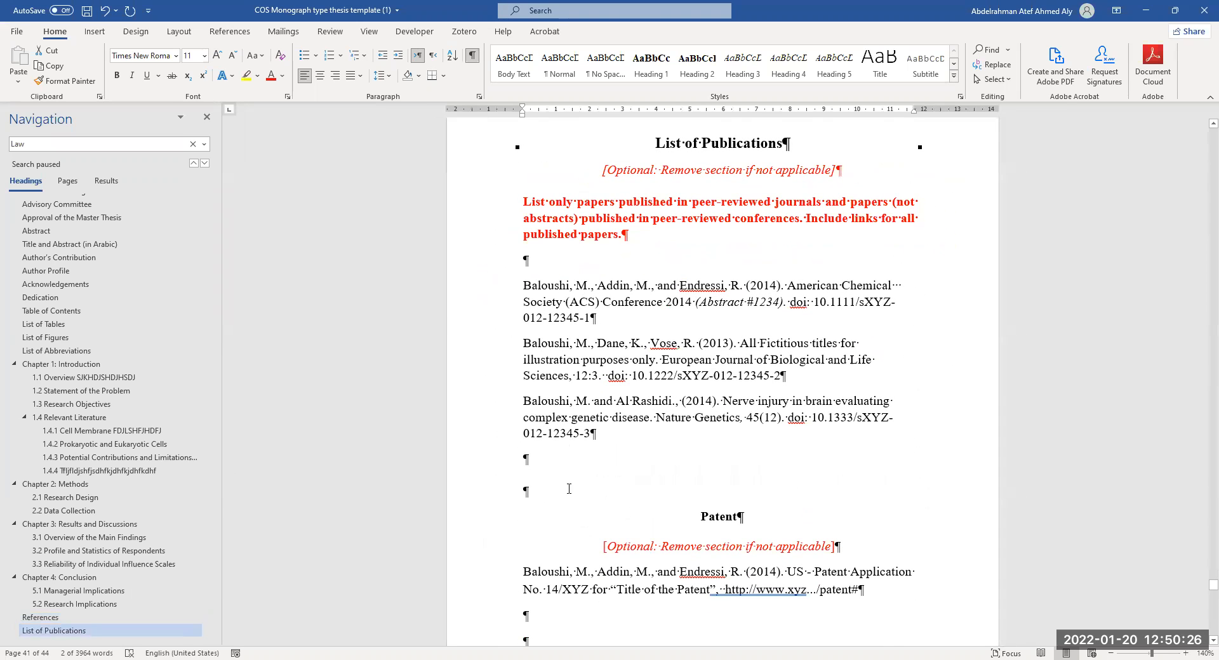
pyautogui.scroll(-2, 743, 363)
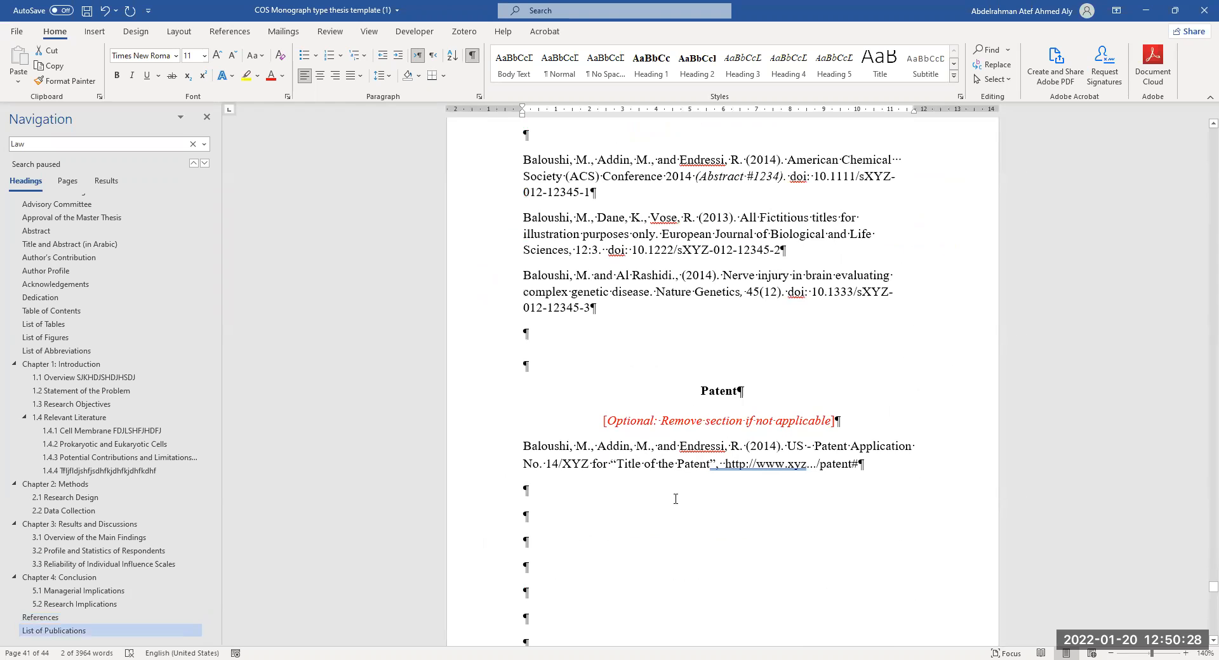
pyautogui.keyDown('ctrl'); pyautogui.scroll(-2, 773, 439); pyautogui.keyUp('ctrl')
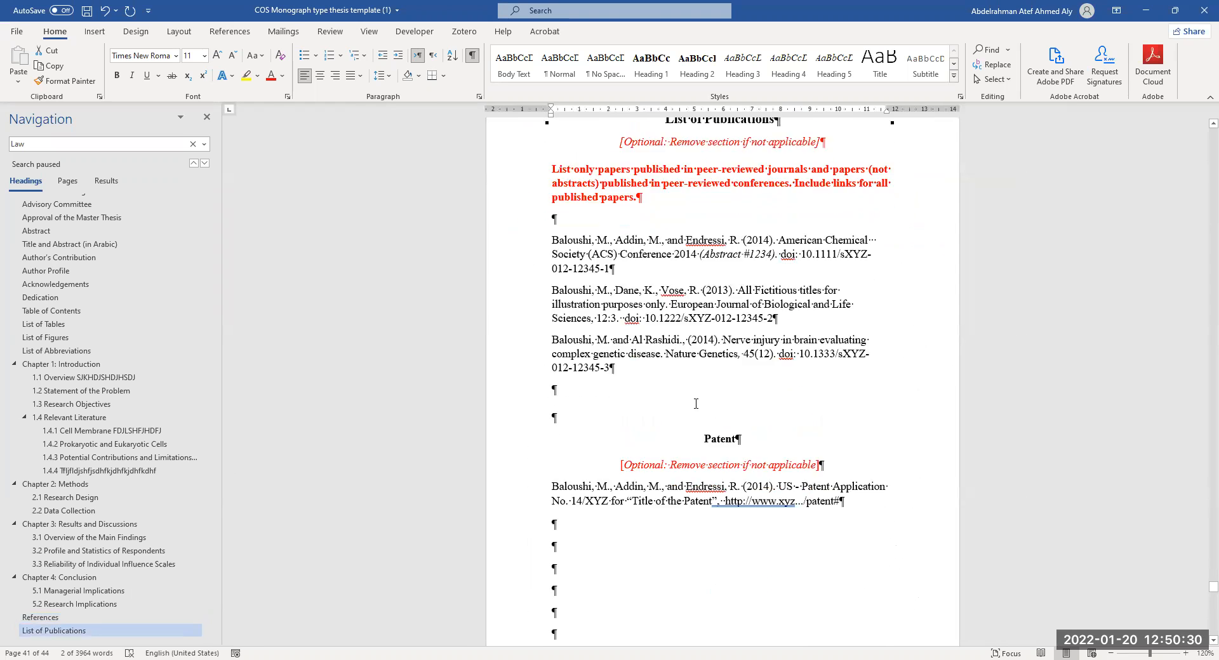
# Step: Examine the optional Appendix section, including its Model Validation and Comparison subsections and the closing section break
pyautogui.scroll(-4, 696, 408)
pyautogui.scroll(-7, 697, 408)
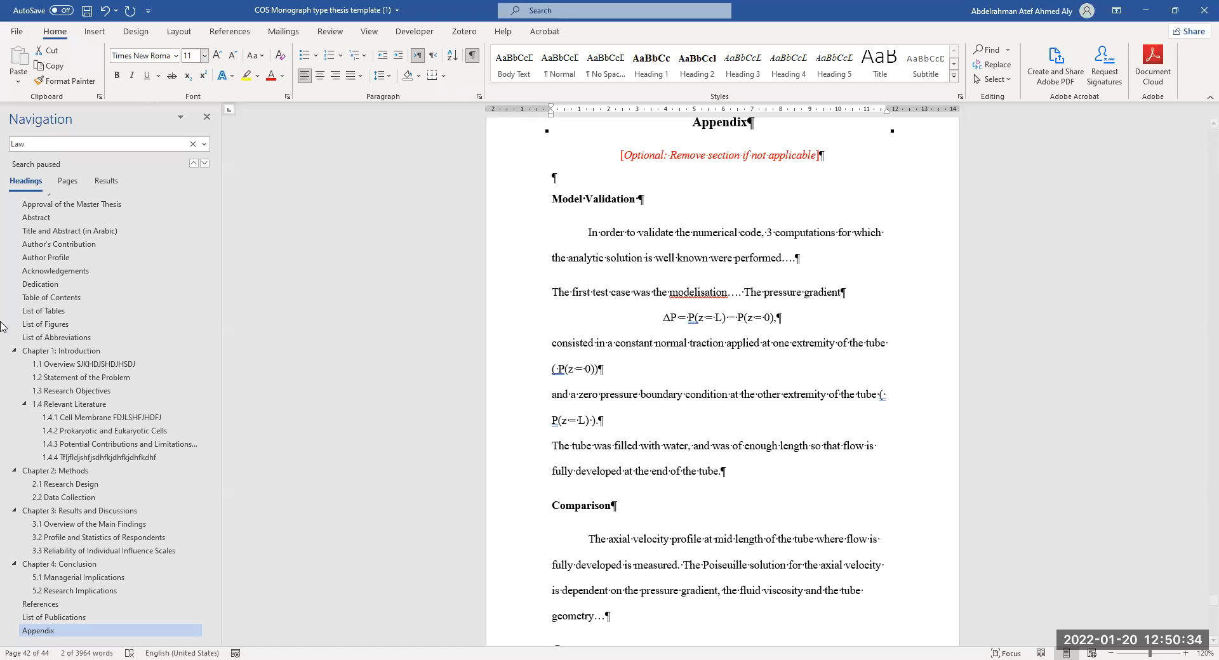
pyautogui.scroll(-1, 650, 417)
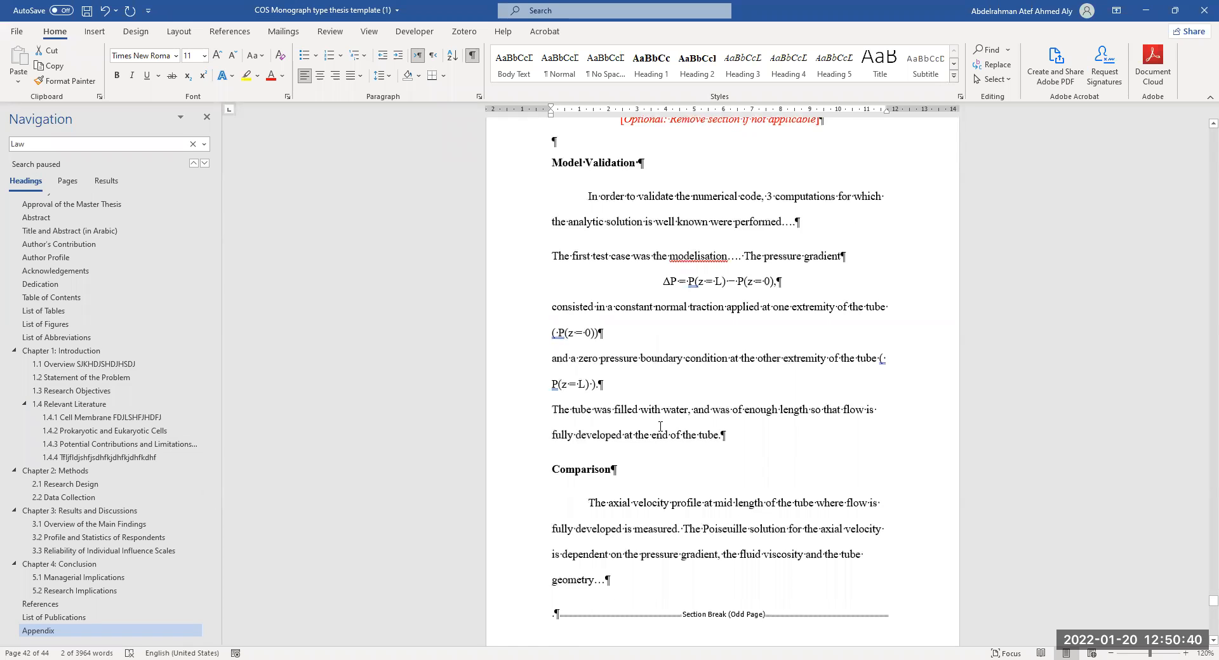
pyautogui.scroll(-4, 665, 334)
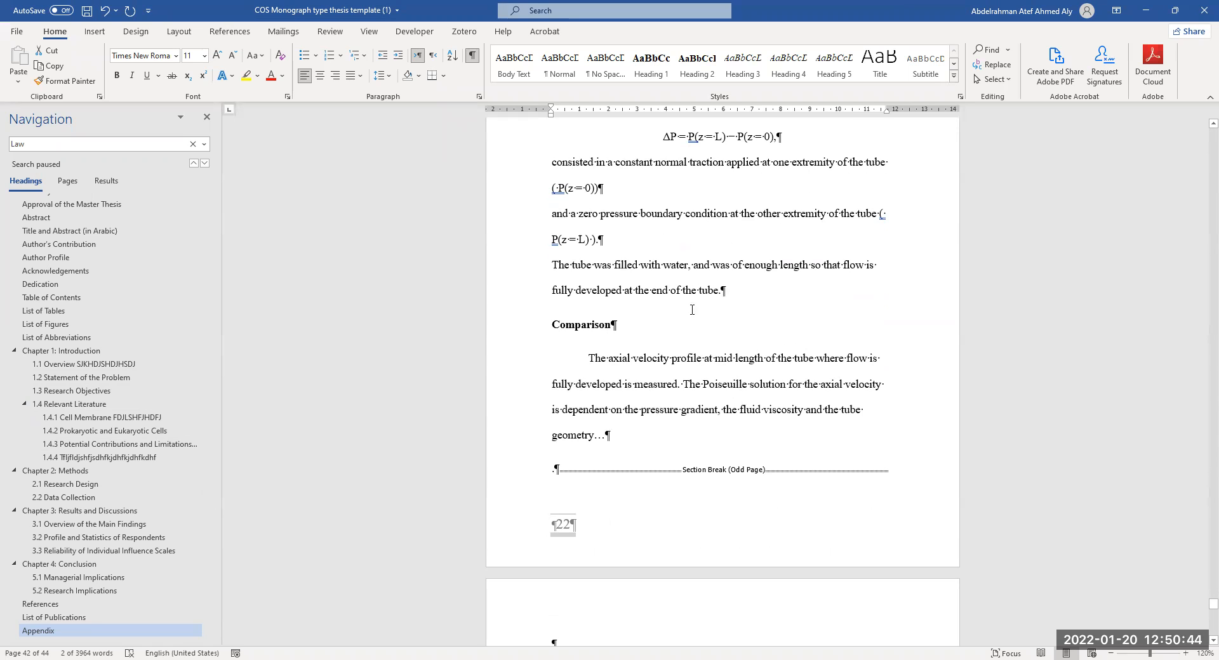
pyautogui.scroll(-4, 693, 318)
pyautogui.scroll(-3, 692, 322)
pyautogui.scroll(6, 695, 324)
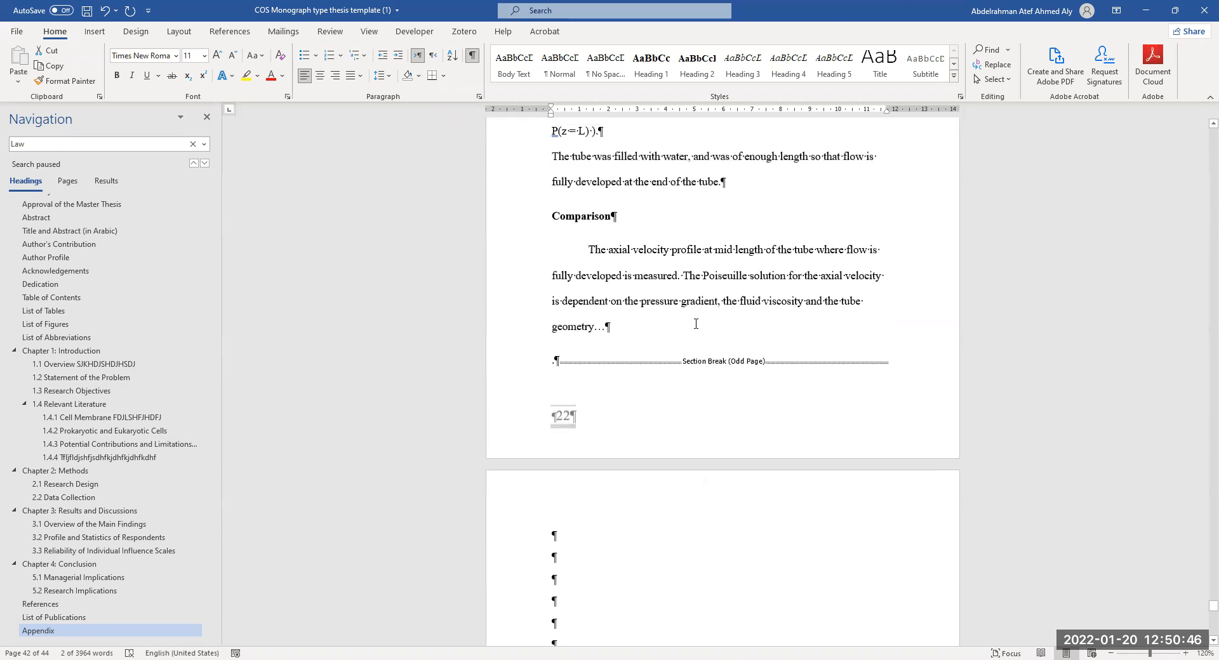
pyautogui.scroll(4, 696, 324)
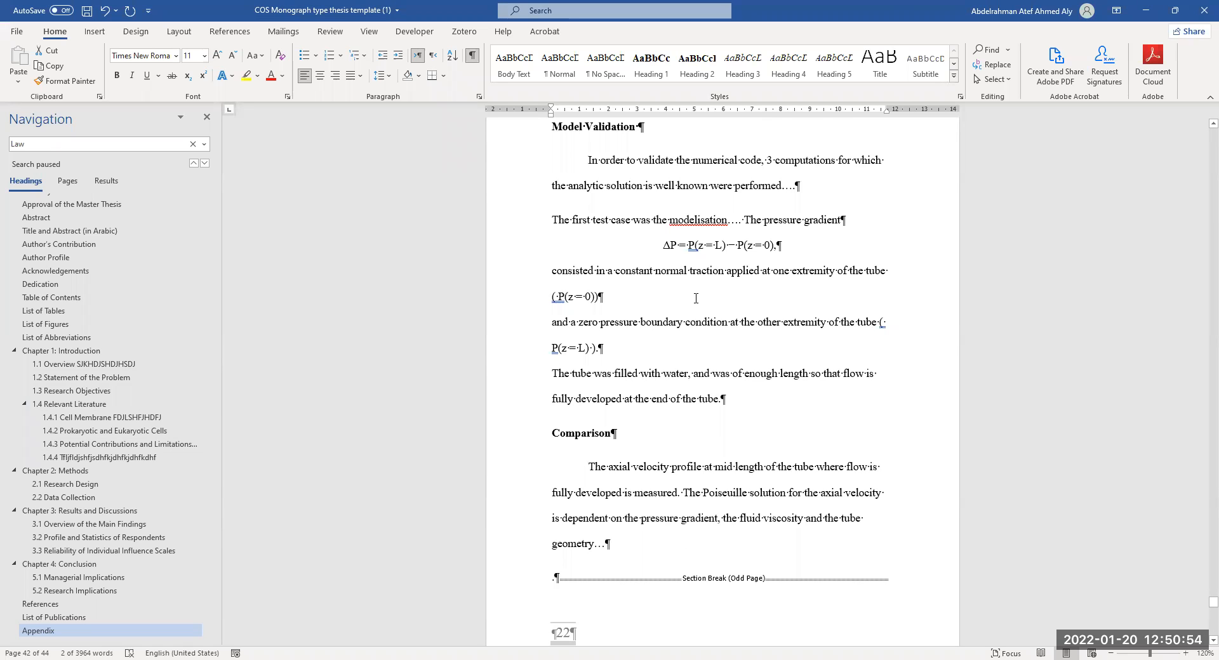
pyautogui.scroll(1, 696, 298)
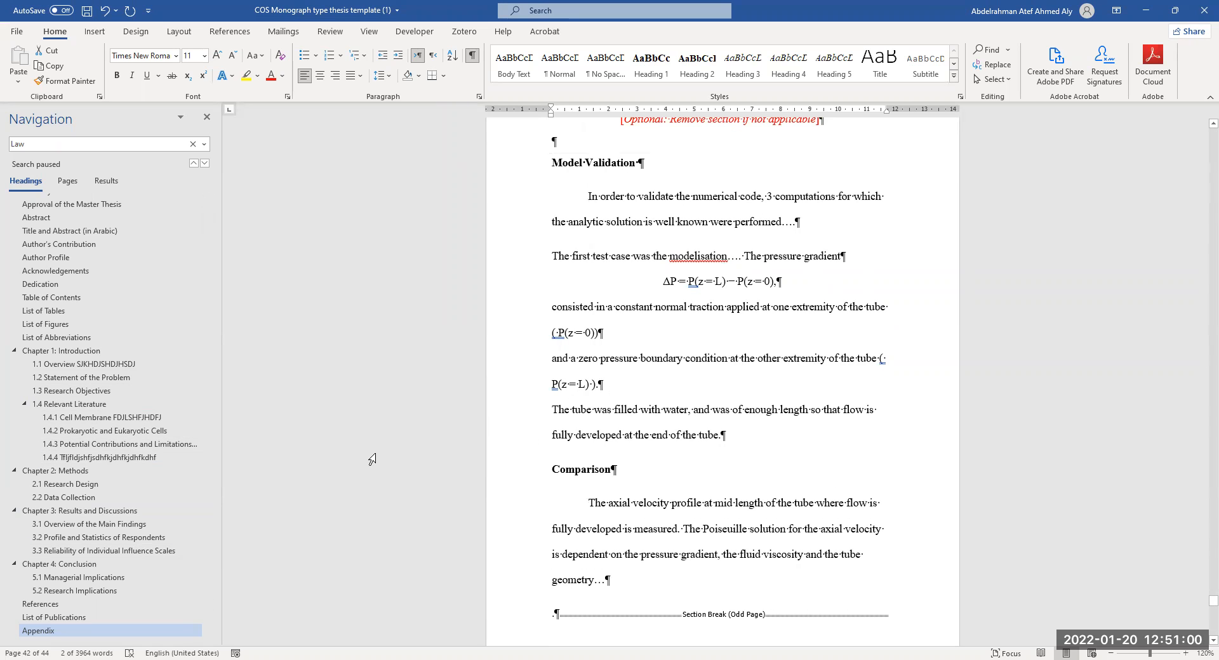
pyautogui.scroll(-1, 539, 496)
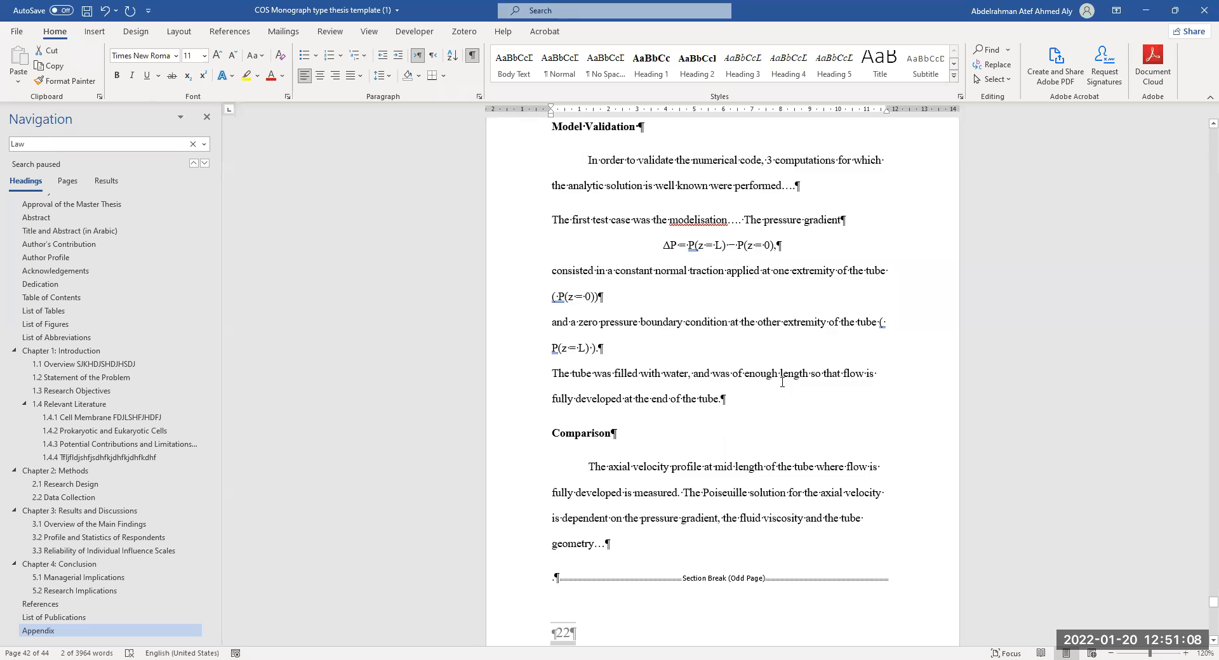
pyautogui.scroll(-2, 784, 367)
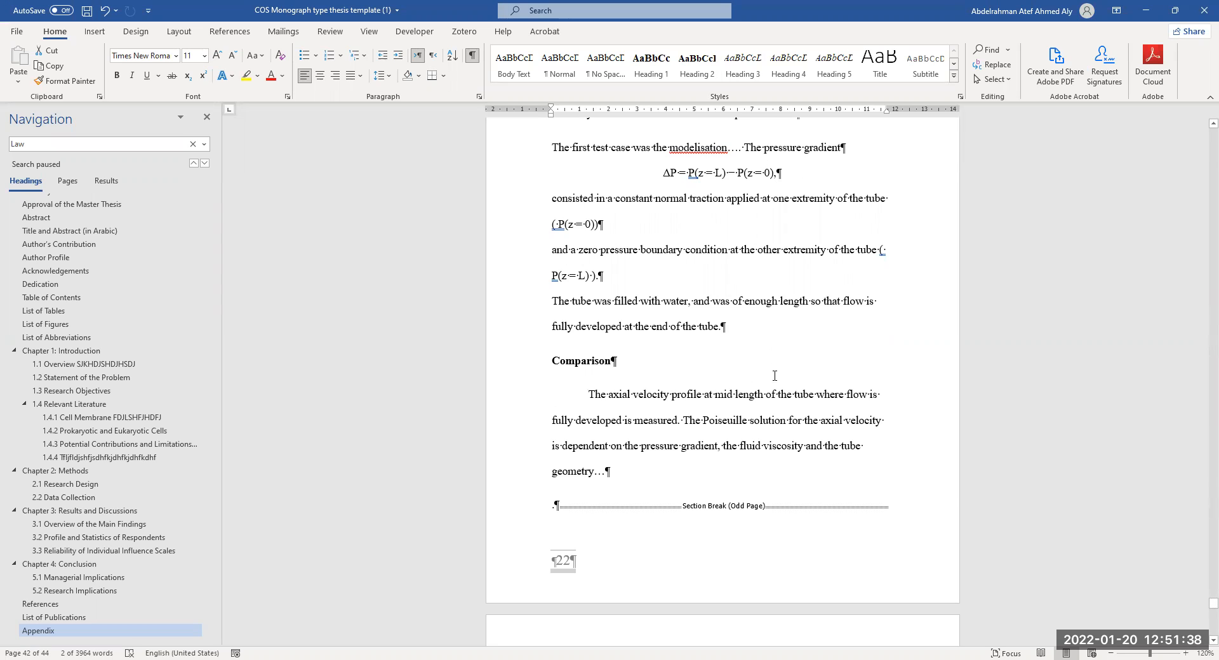
pyautogui.scroll(-1, 772, 490)
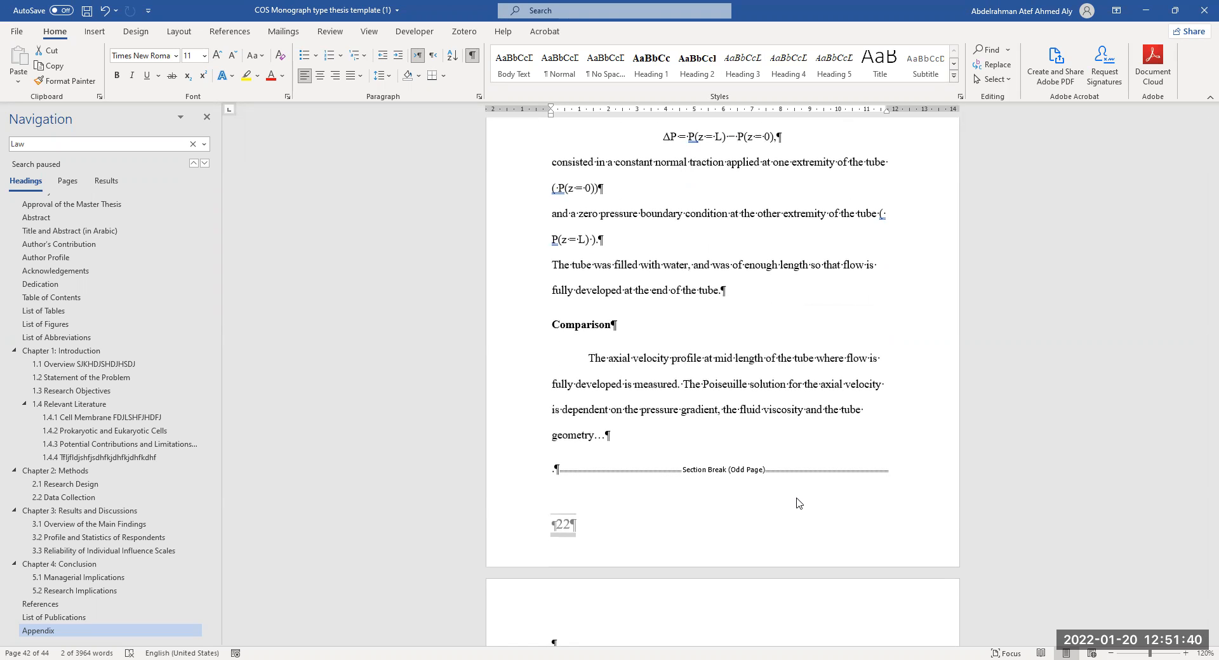
# Step: Examine the blank page after the Appendix and the back cover with the thesis number, description, author profile, ISSN and ISBN fields
pyautogui.scroll(-5, 921, 451)
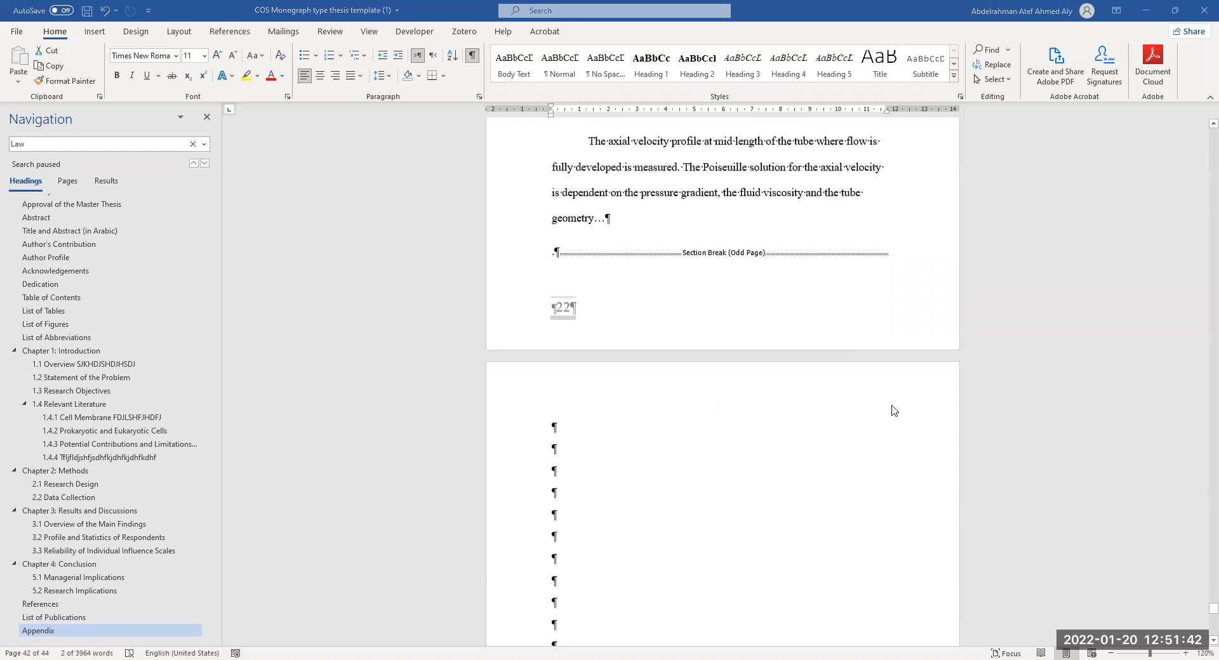
pyautogui.scroll(-20, 893, 411)
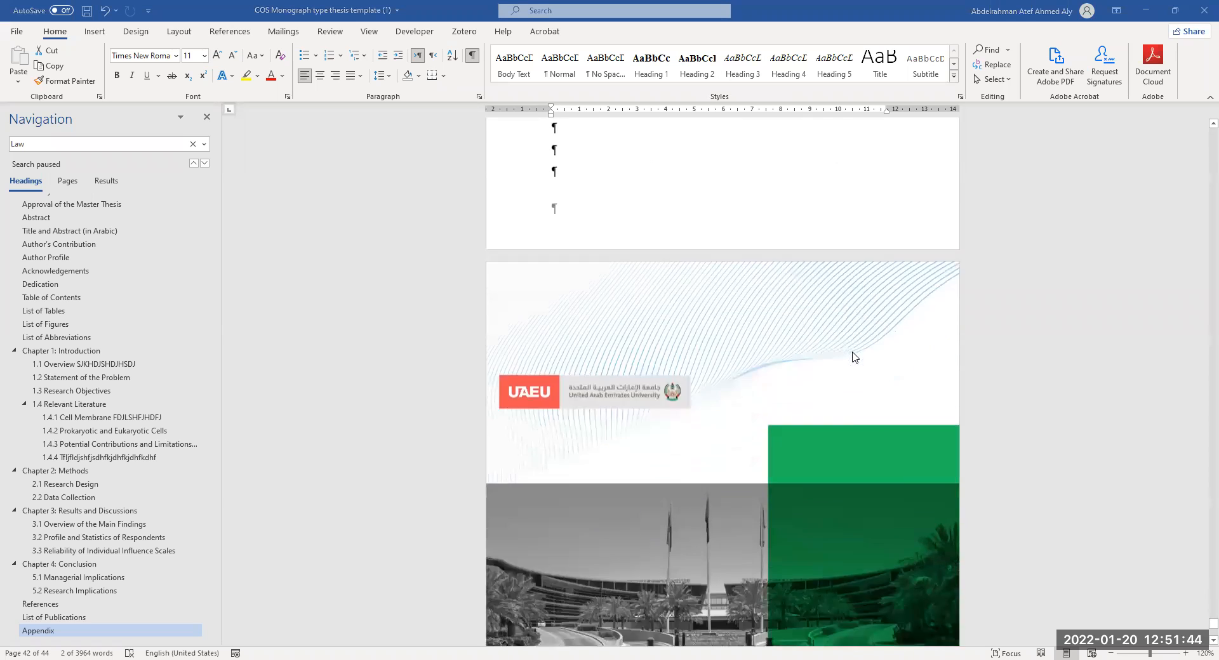
pyautogui.scroll(15, 811, 375)
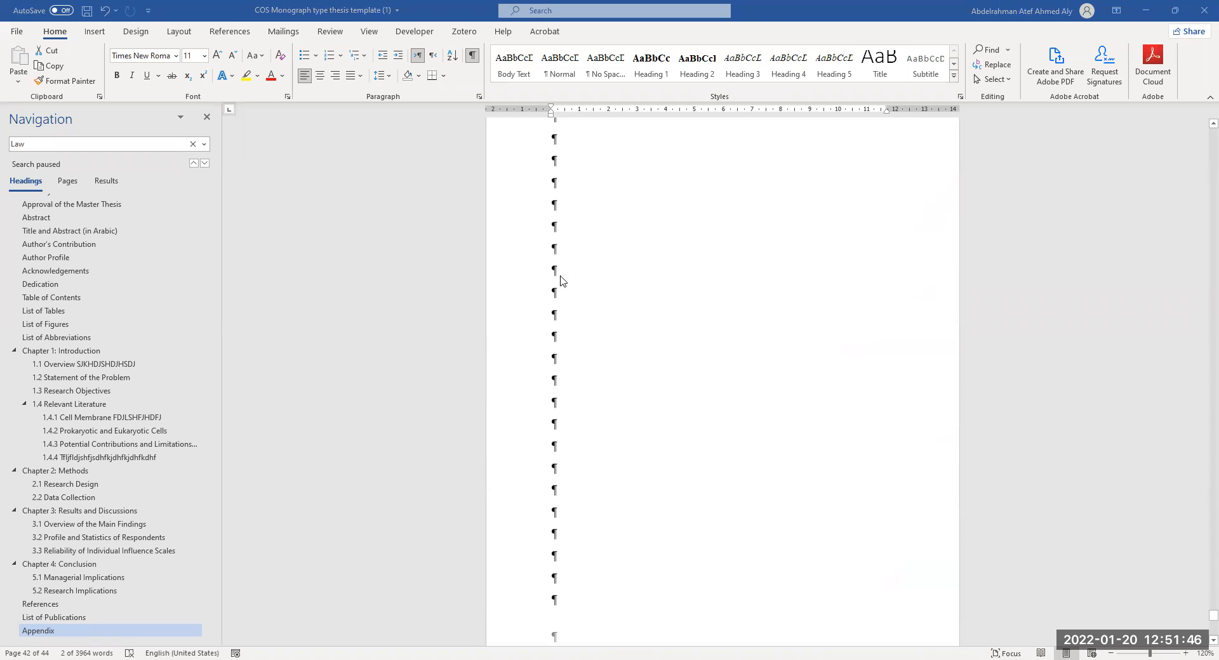
pyautogui.scroll(1, 558, 248)
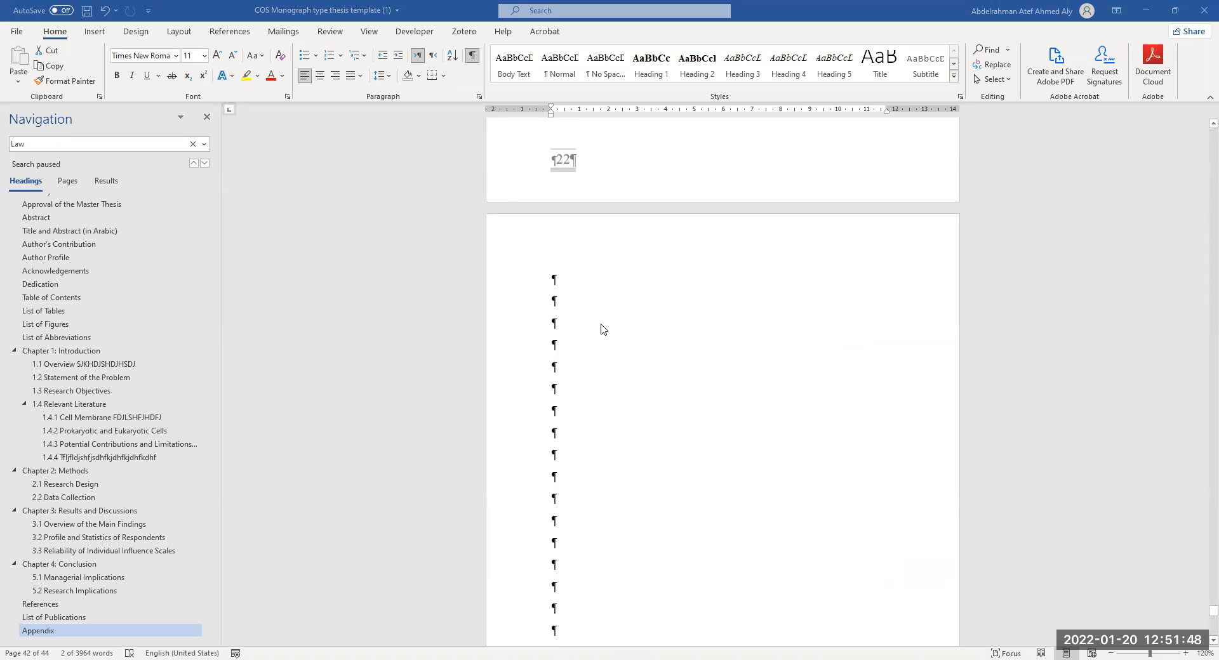
pyautogui.keyDown('ctrl'); pyautogui.scroll(-1, 566, 294); pyautogui.keyUp('ctrl')
pyautogui.scroll(-2, 449, 400)
pyautogui.scroll(1, 339, 197)
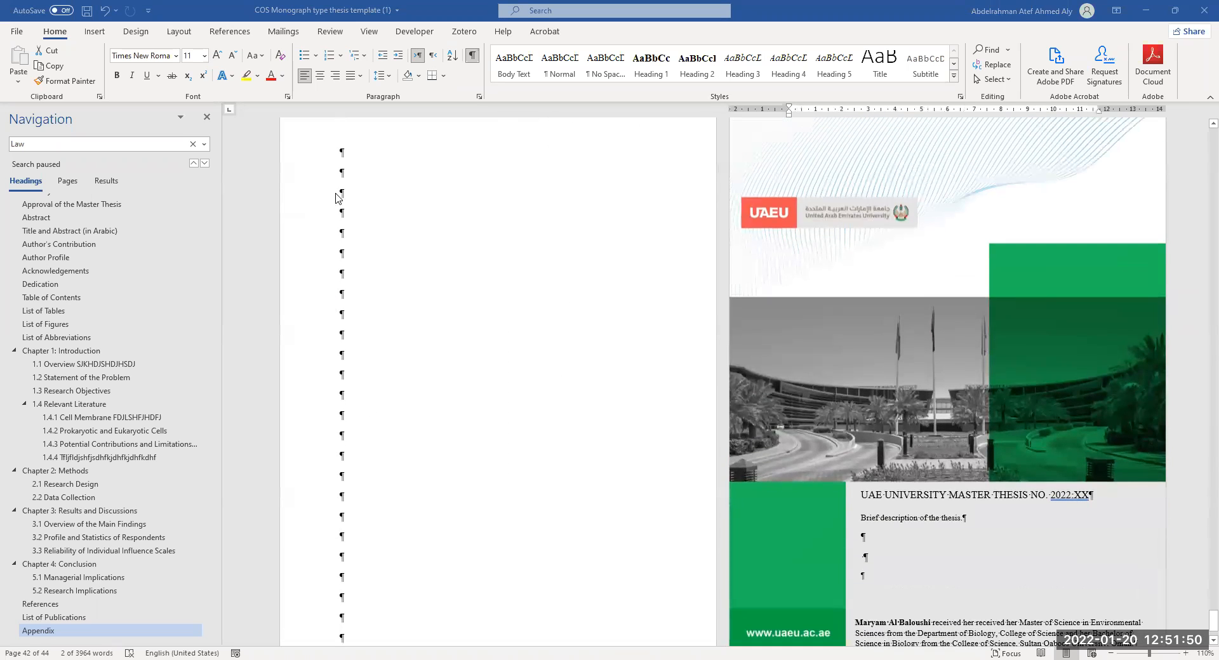
pyautogui.scroll(1, 654, 377)
pyautogui.scroll(1, 609, 414)
pyautogui.scroll(1, 608, 414)
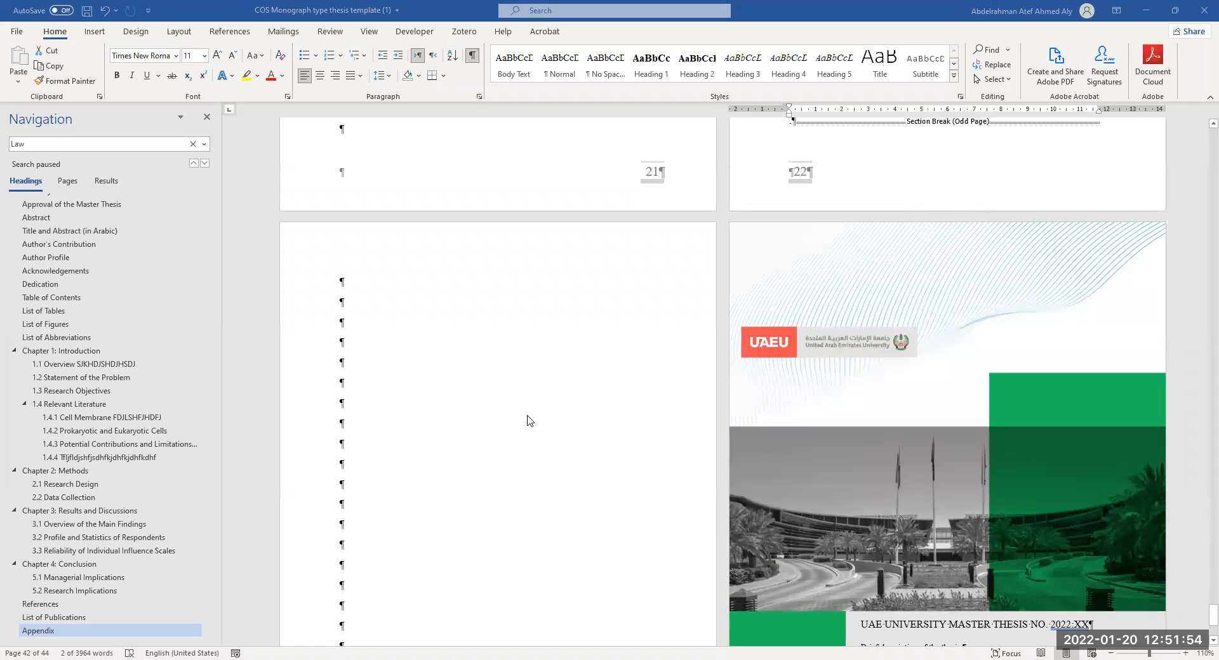
pyautogui.scroll(-1, 516, 436)
pyautogui.scroll(-2, 516, 437)
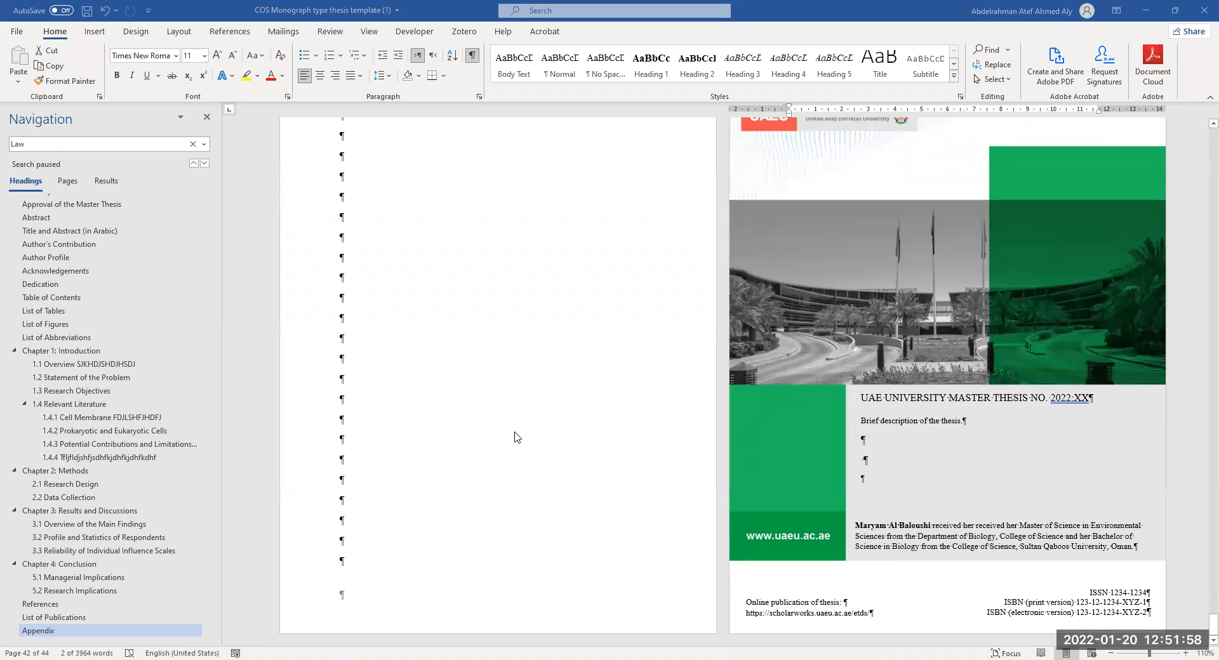
# Step: Examine the back cover layout, the thesis number and description text boxes, and the wording of the author profile
pyautogui.scroll(3, 446, 406)
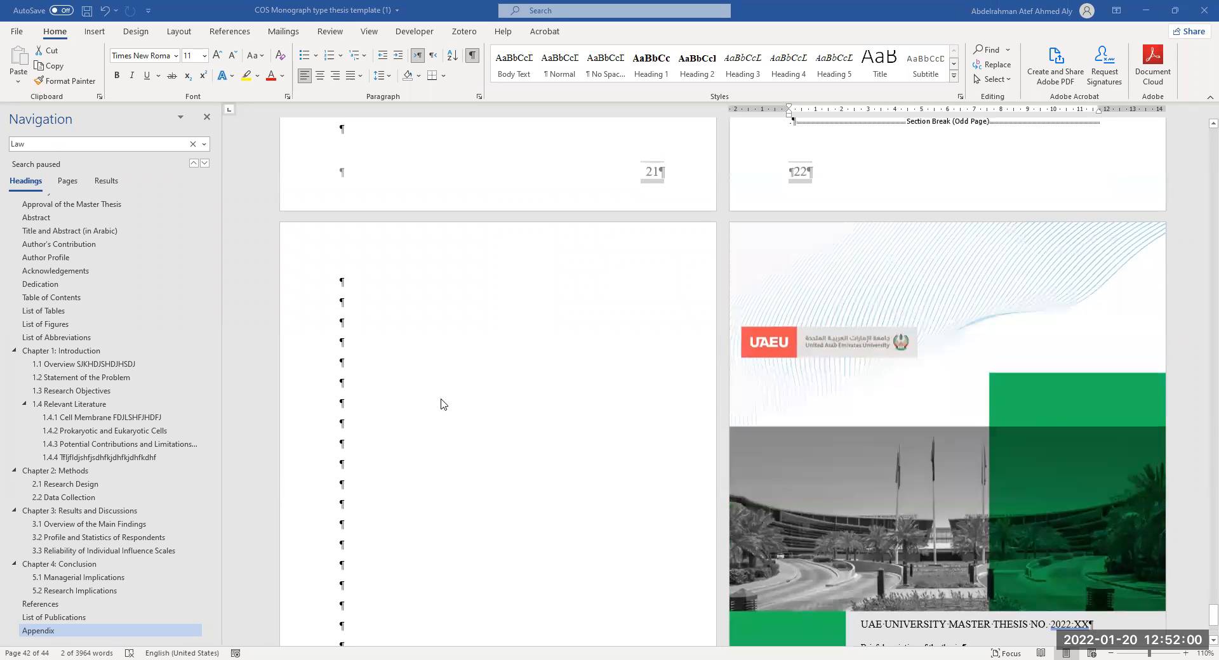
pyautogui.scroll(-2, 714, 403)
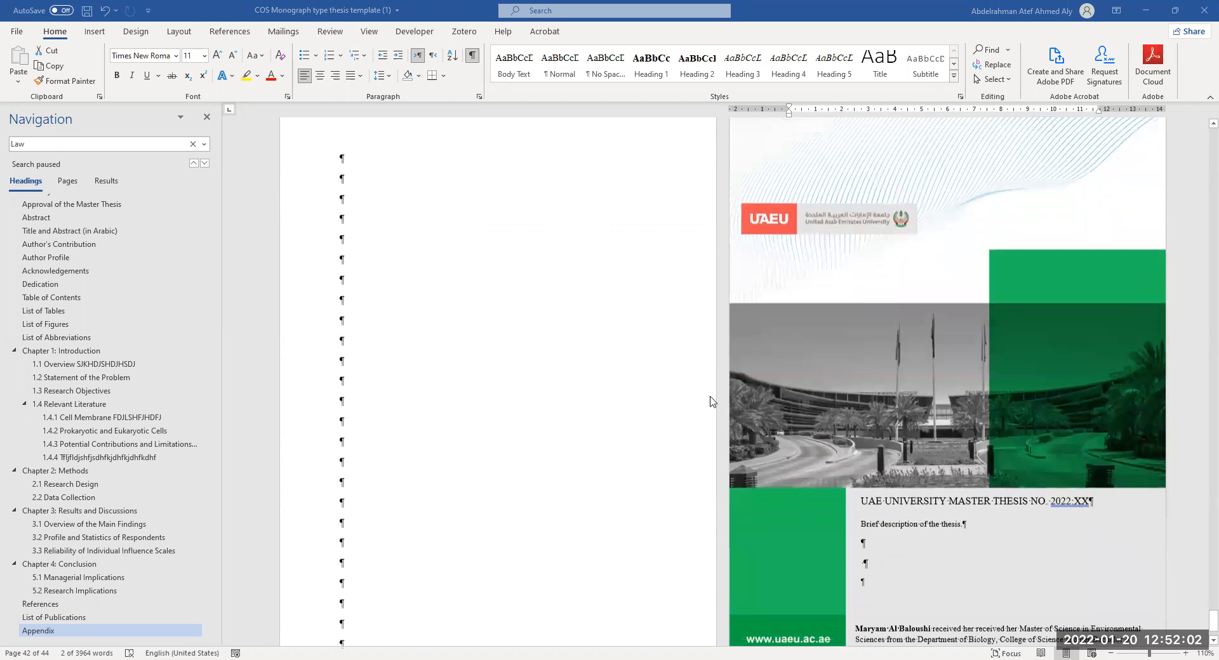
pyautogui.scroll(2, 791, 247)
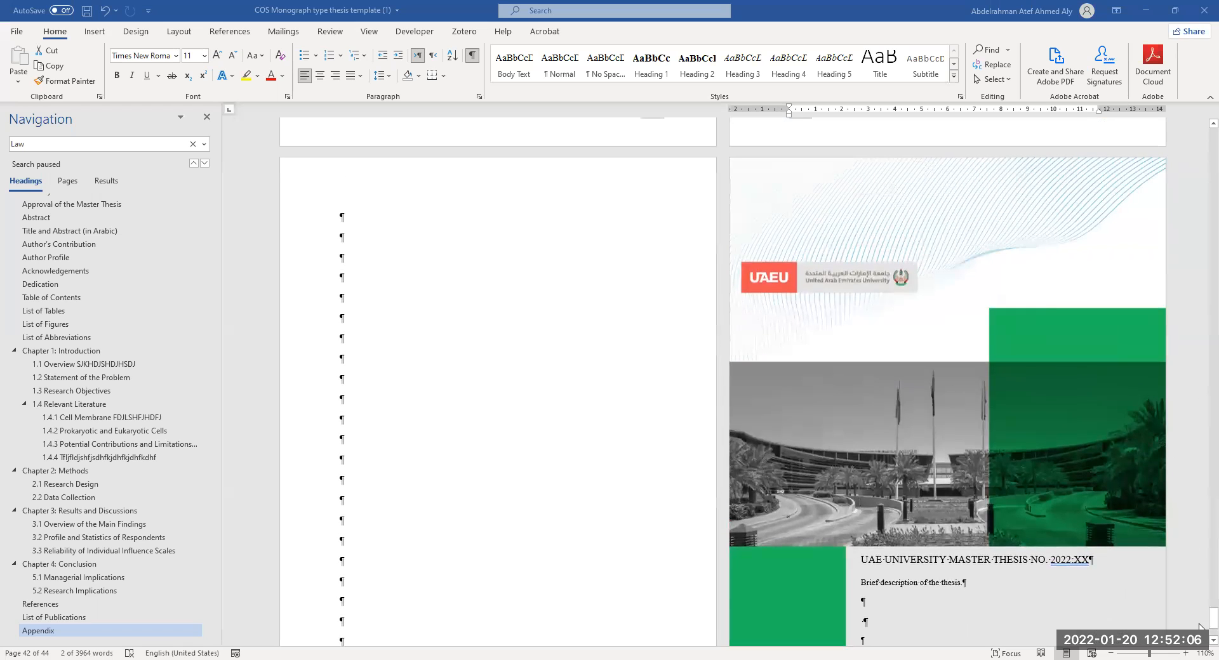
pyautogui.moveTo(1199, 178); pyautogui.dragTo(1200, 635)
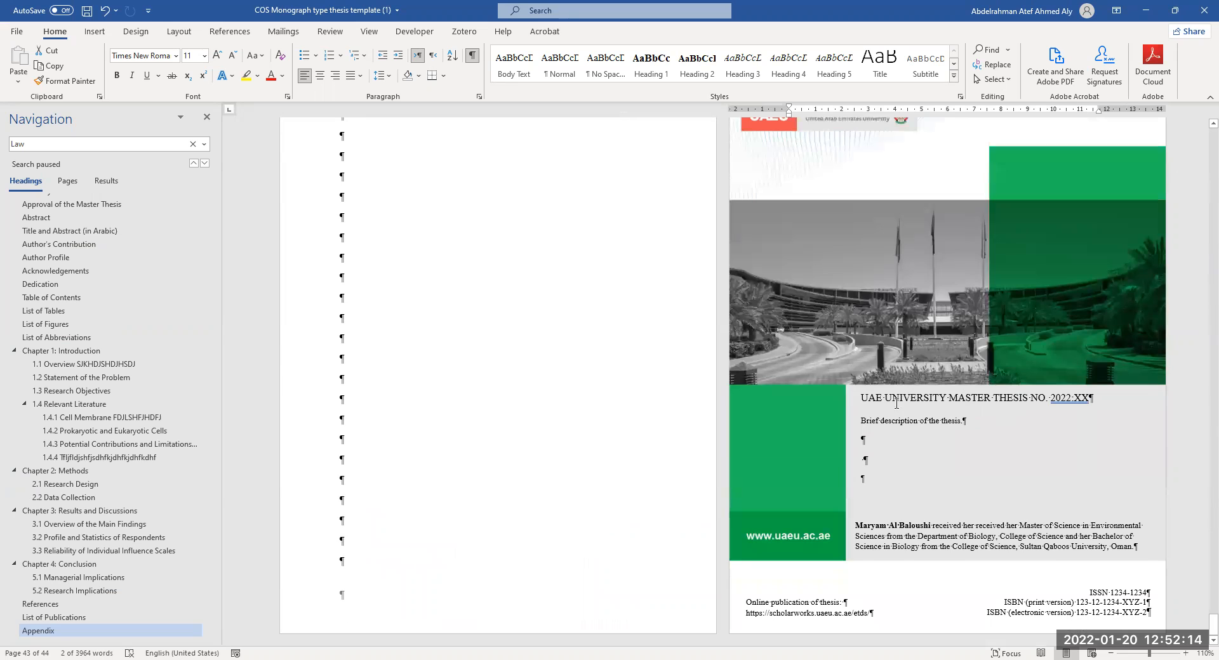
pyautogui.click(949, 398)
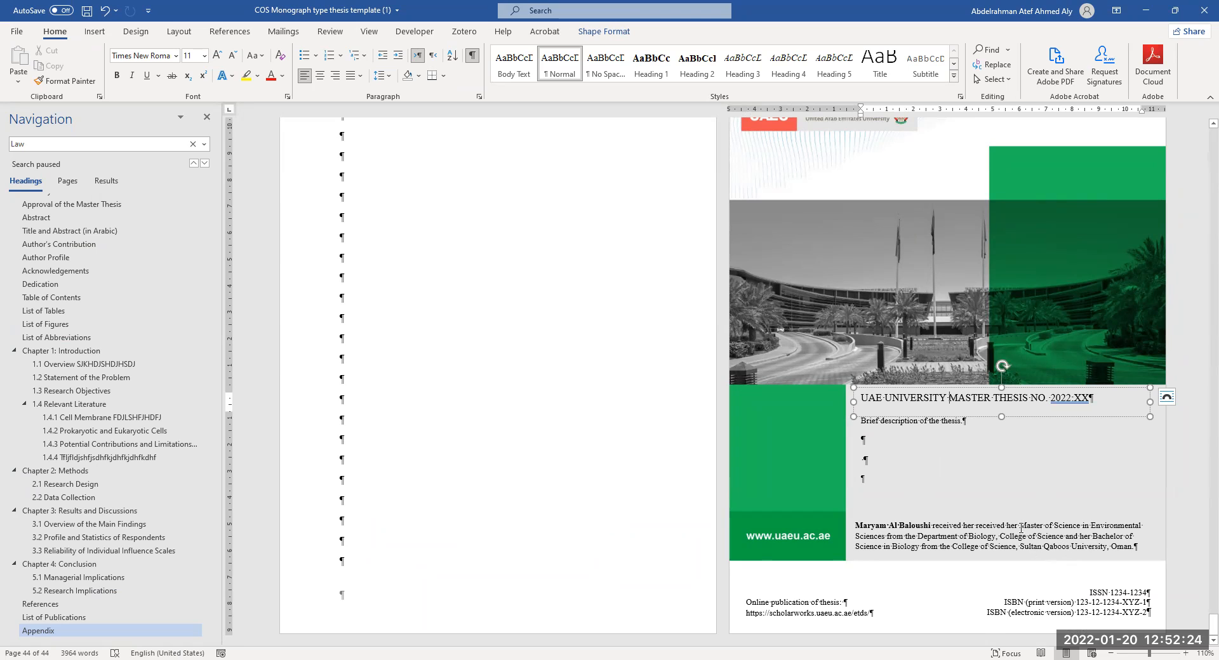
pyautogui.moveTo(1030, 525); pyautogui.dragTo(1115, 548)
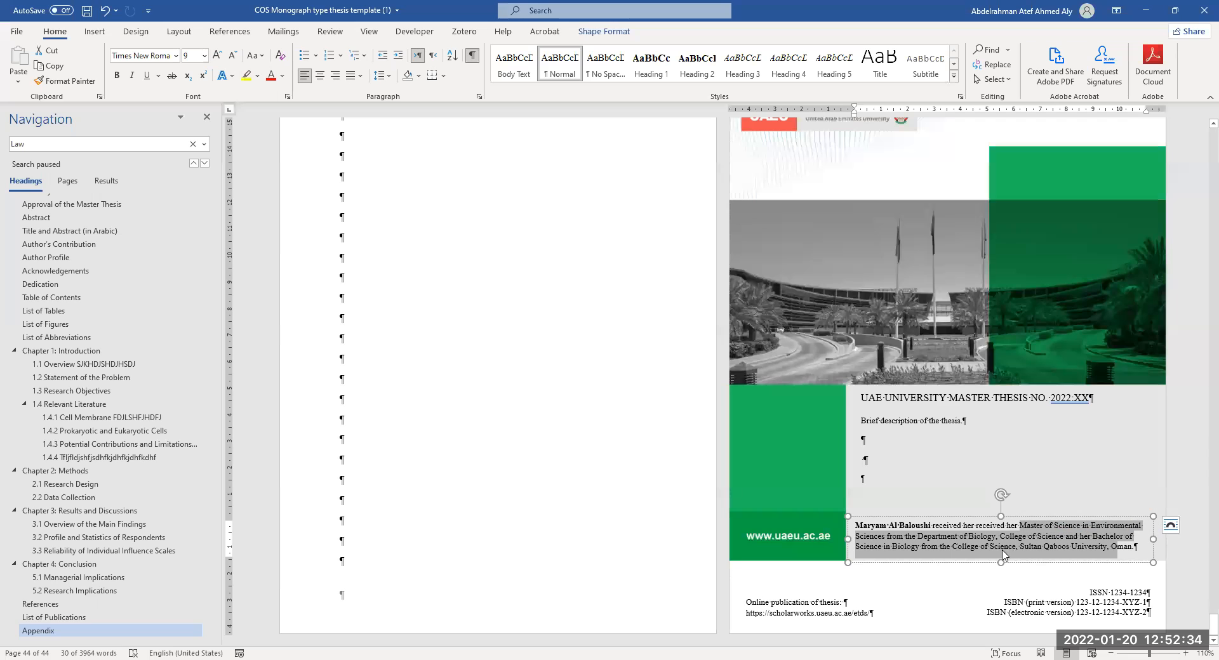
pyautogui.click(959, 504)
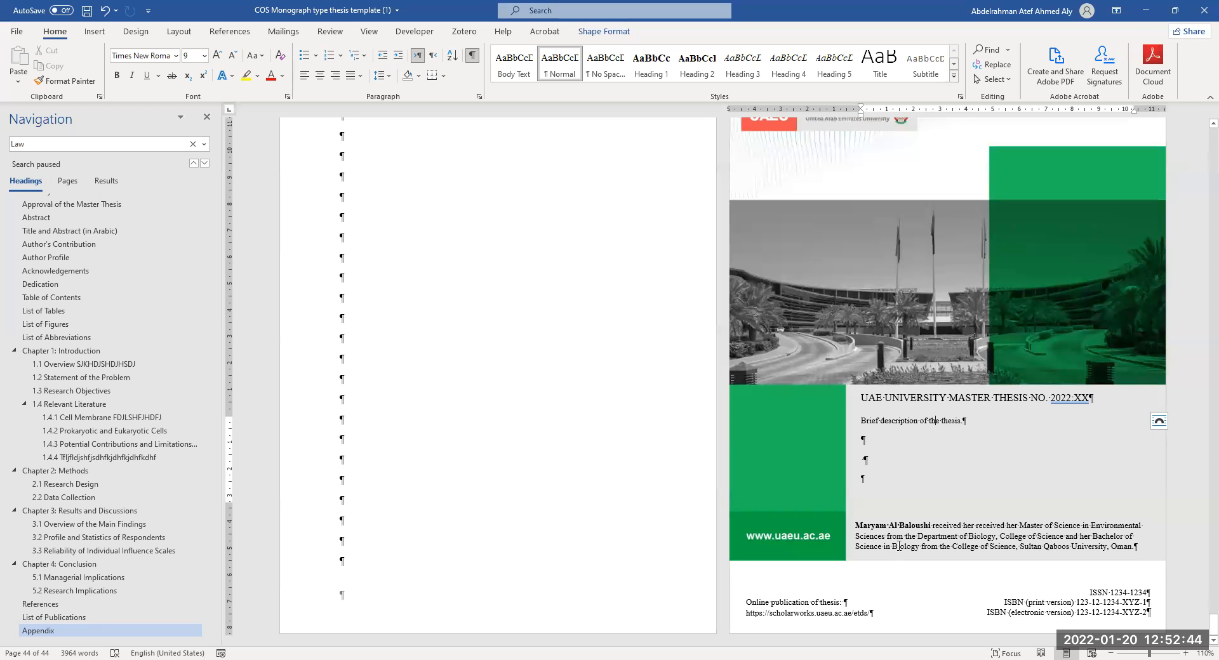
# Step: Move the author profile text box on the back cover slightly up and to the right, aligning it with the text above
pyautogui.click(952, 395)
pyautogui.moveTo(917, 517)
pyautogui.mouseDown()
pyautogui.moveTo(942, 510)
pyautogui.moveTo(928, 512)
pyautogui.mouseUp()
pyautogui.scroll(1, 1126, 152)
pyautogui.scroll(-1, 1126, 152)
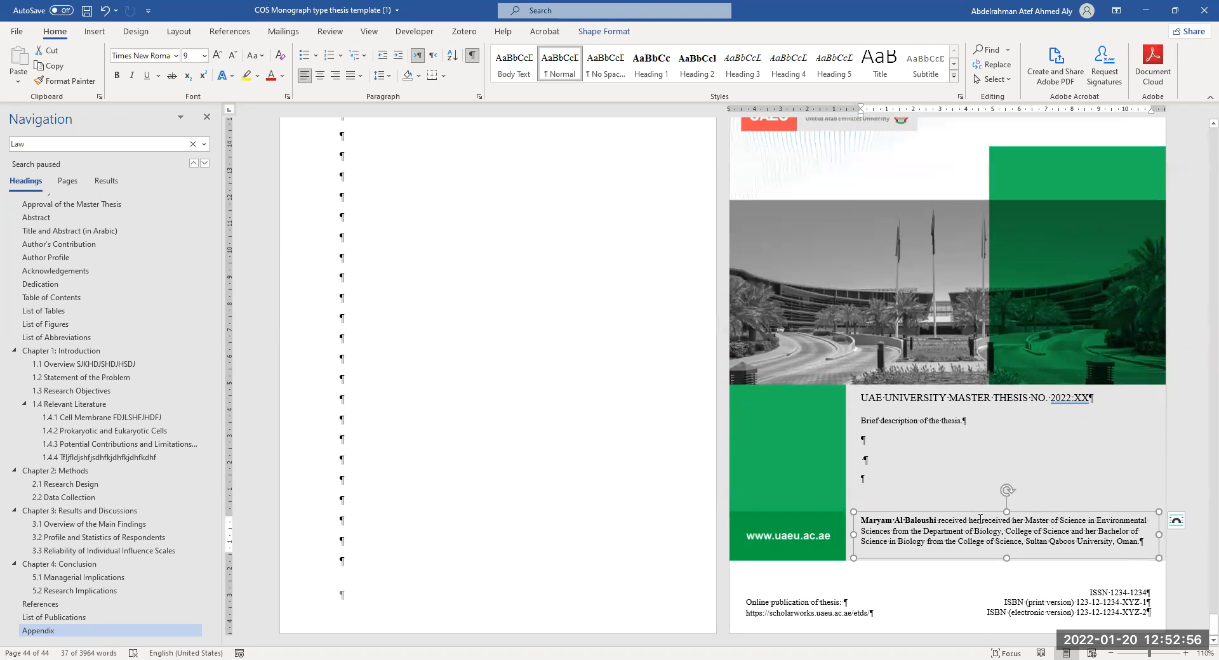
pyautogui.moveTo(980, 520)
pyautogui.mouseDown()
pyautogui.moveTo(977, 471)
pyautogui.moveTo(977, 513)
pyautogui.mouseUp()
# Step: Return to the start of the thesis template and examine the front cover beside the title page
pyautogui.scroll(3, 1201, 625)
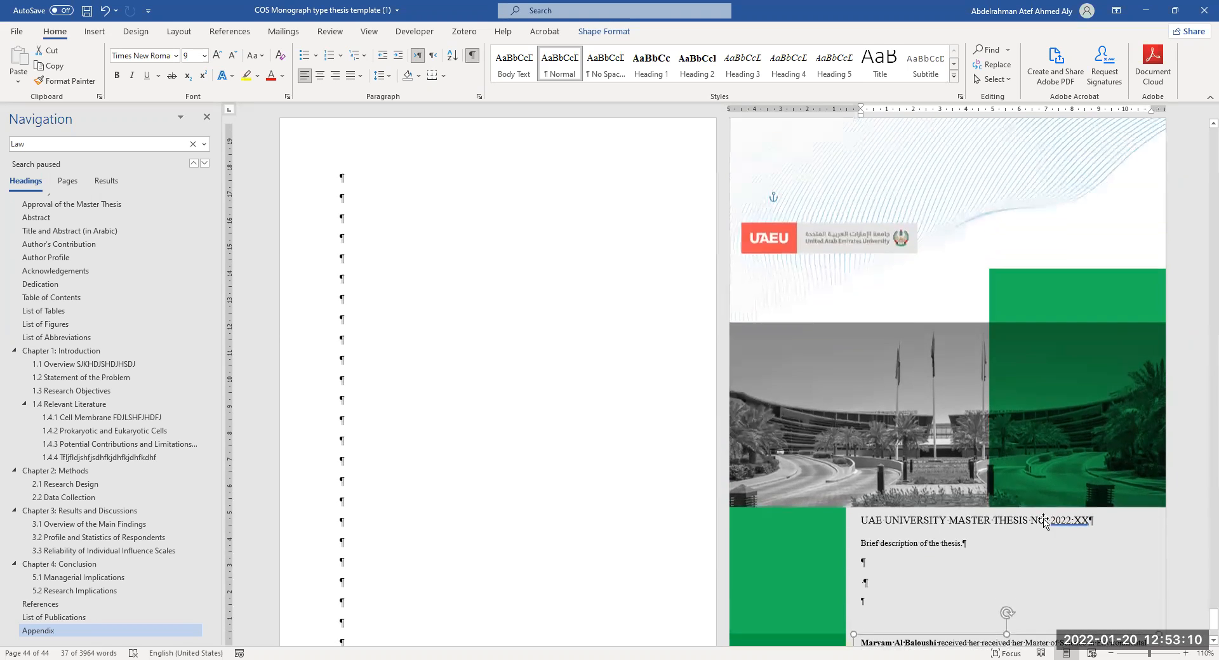
pyautogui.moveTo(1201, 625); pyautogui.dragTo(1200, 155)
pyautogui.moveTo(1203, 167)
pyautogui.mouseDown()
pyautogui.moveTo(1202, 311)
pyautogui.moveTo(1202, 146)
pyautogui.mouseUp()
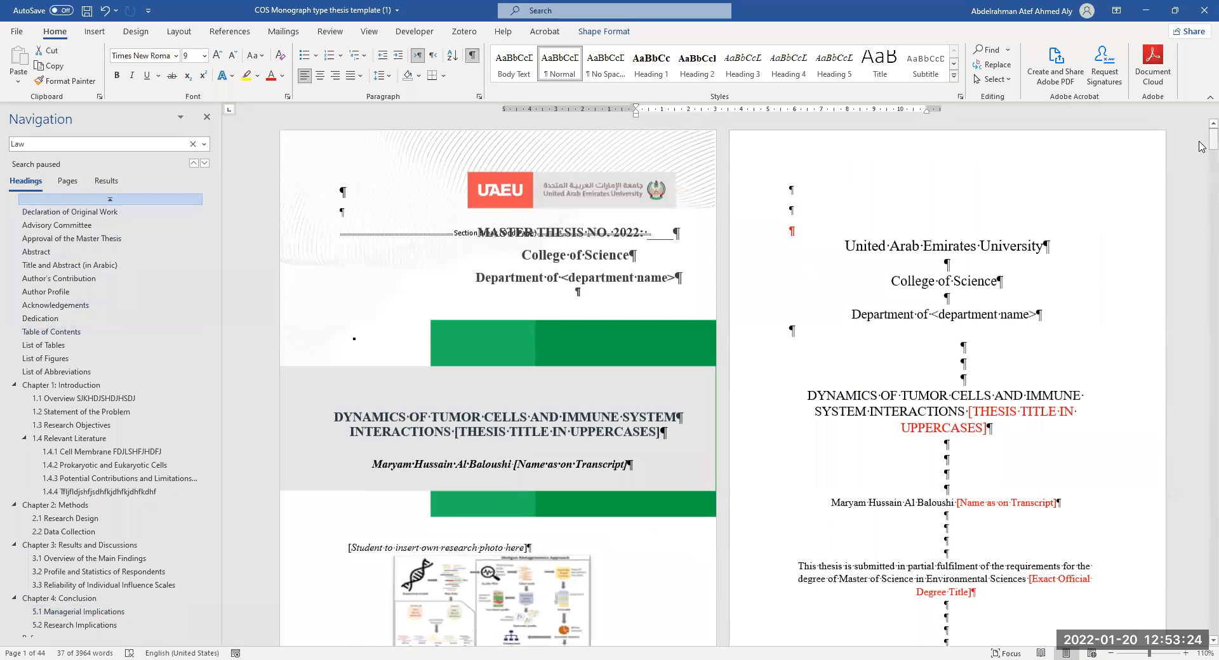
pyautogui.scroll(-3, 600, 343)
pyautogui.scroll(3, 600, 343)
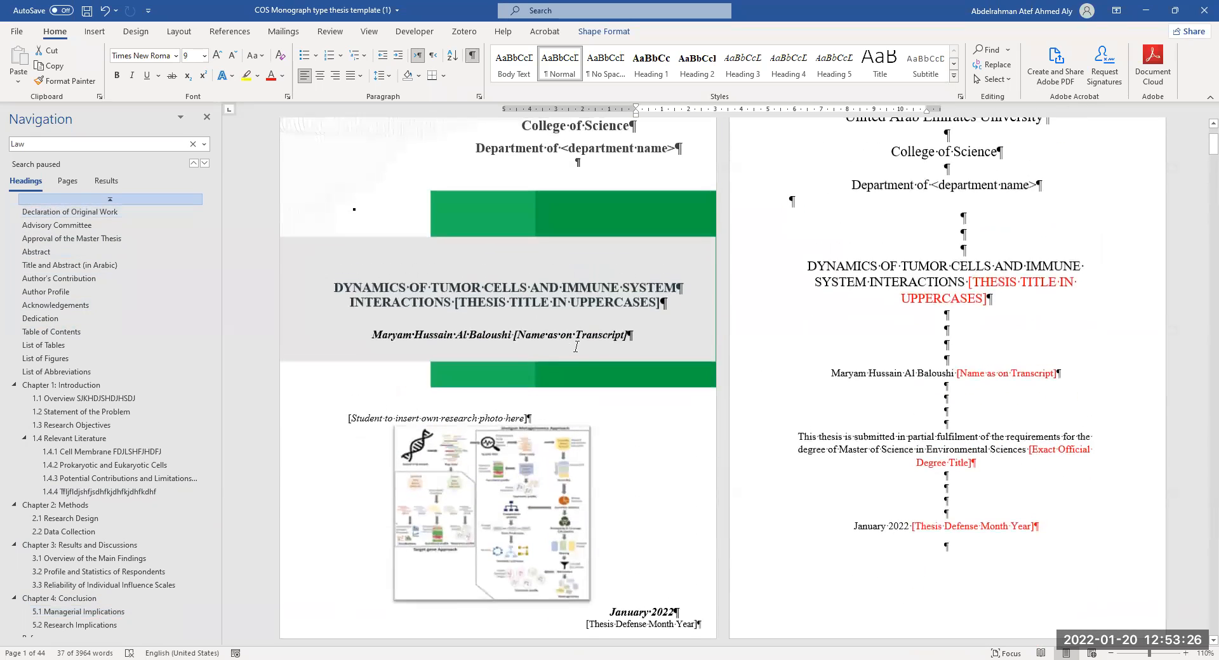
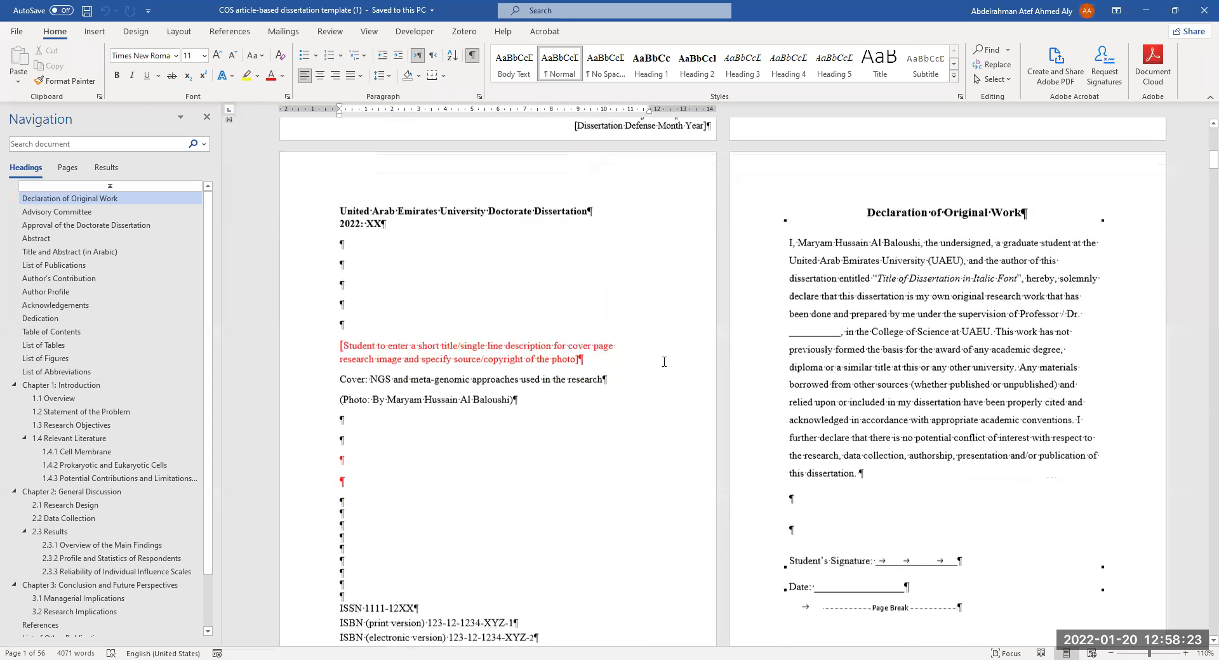
# Step: Examine the article-based dissertation template's front matter, from the copyright page and Declaration of Original Work through the English and Arabic abstracts
pyautogui.scroll(2, 646, 344)
pyautogui.scroll(-8, 647, 344)
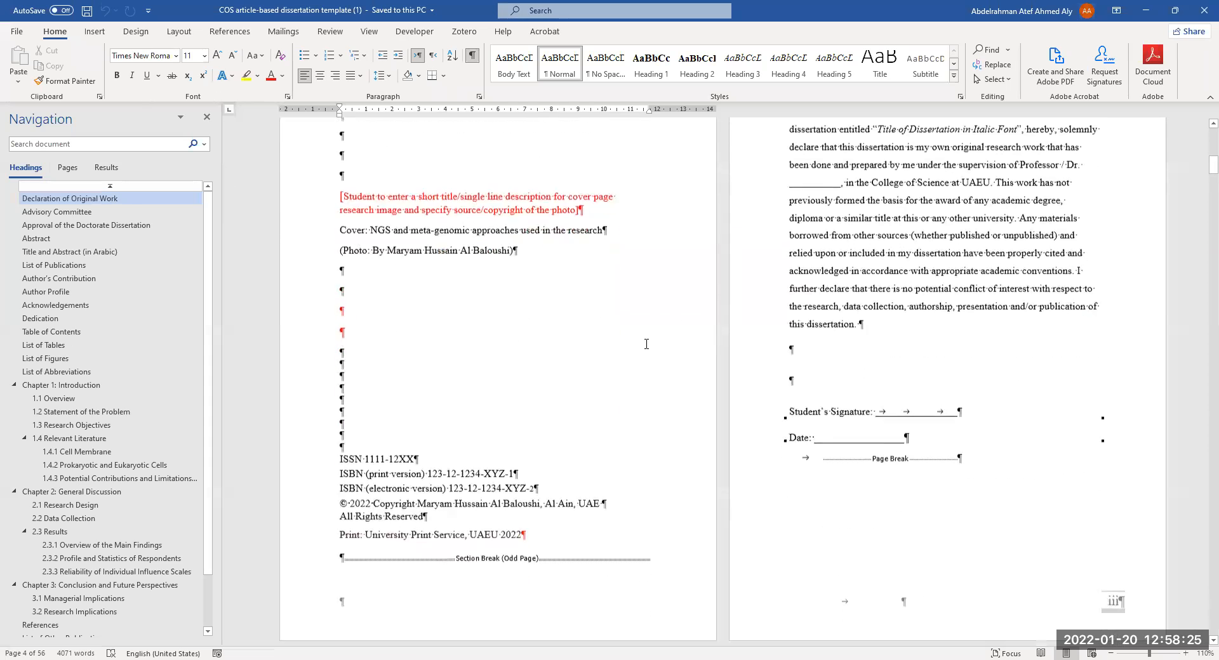
pyautogui.scroll(-1, 670, 328)
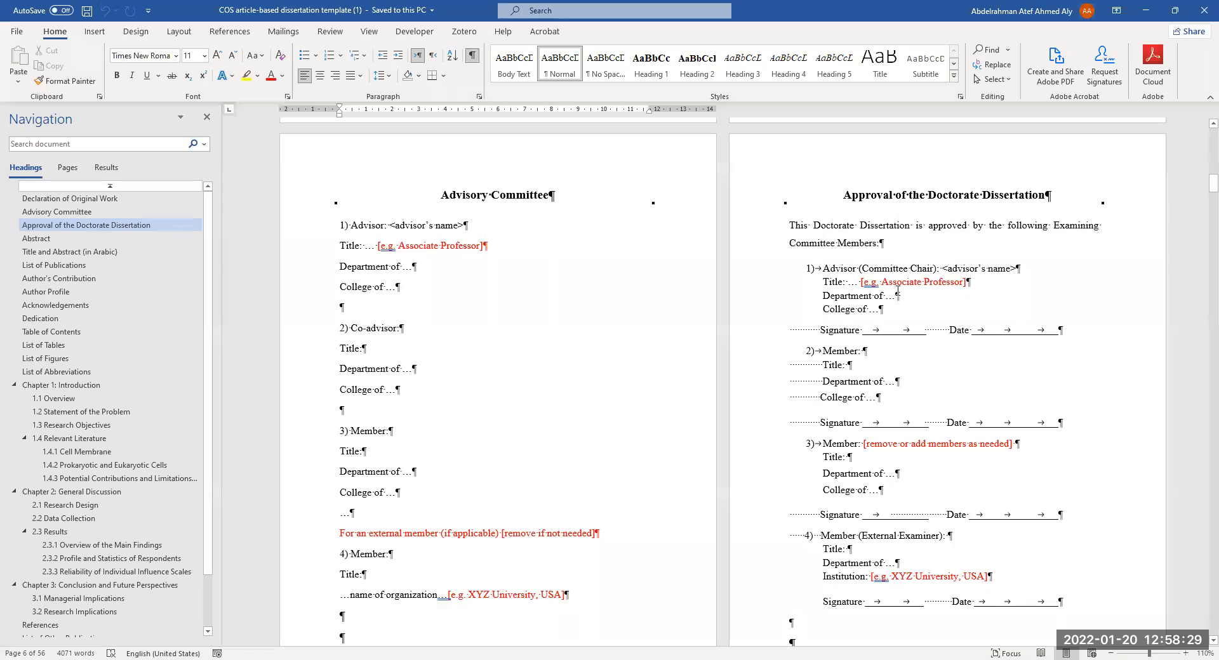
pyautogui.scroll(-10, 495, 344)
pyautogui.scroll(-8, 463, 408)
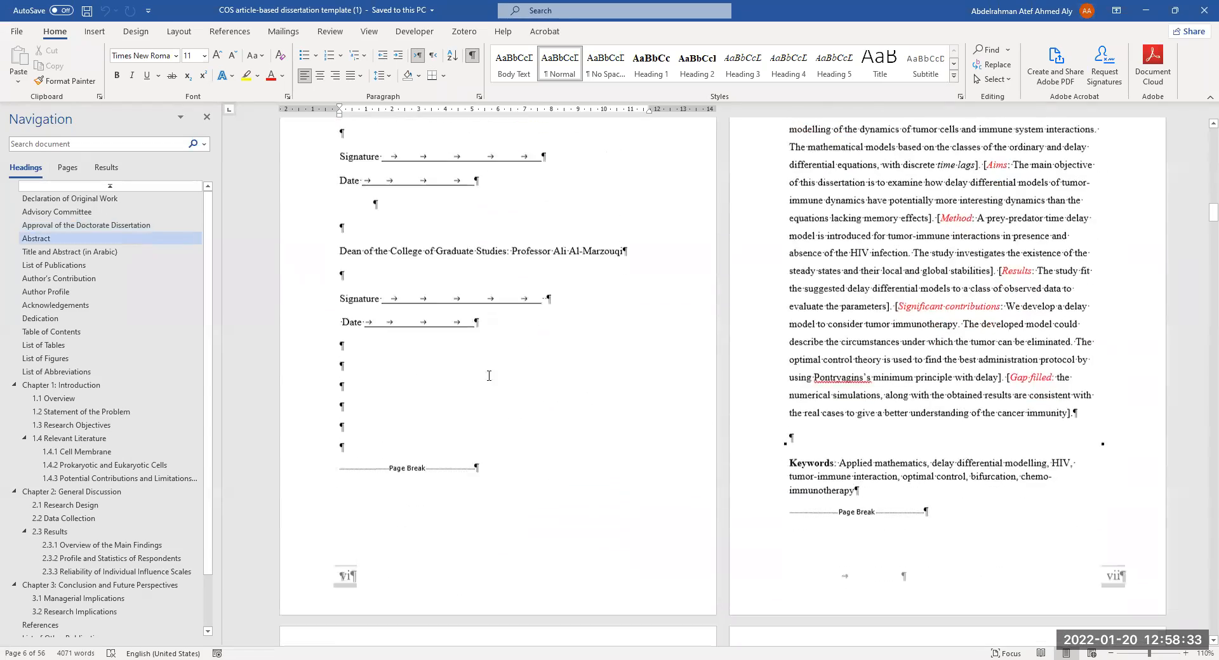
pyautogui.scroll(-12, 488, 375)
pyautogui.scroll(-3, 574, 401)
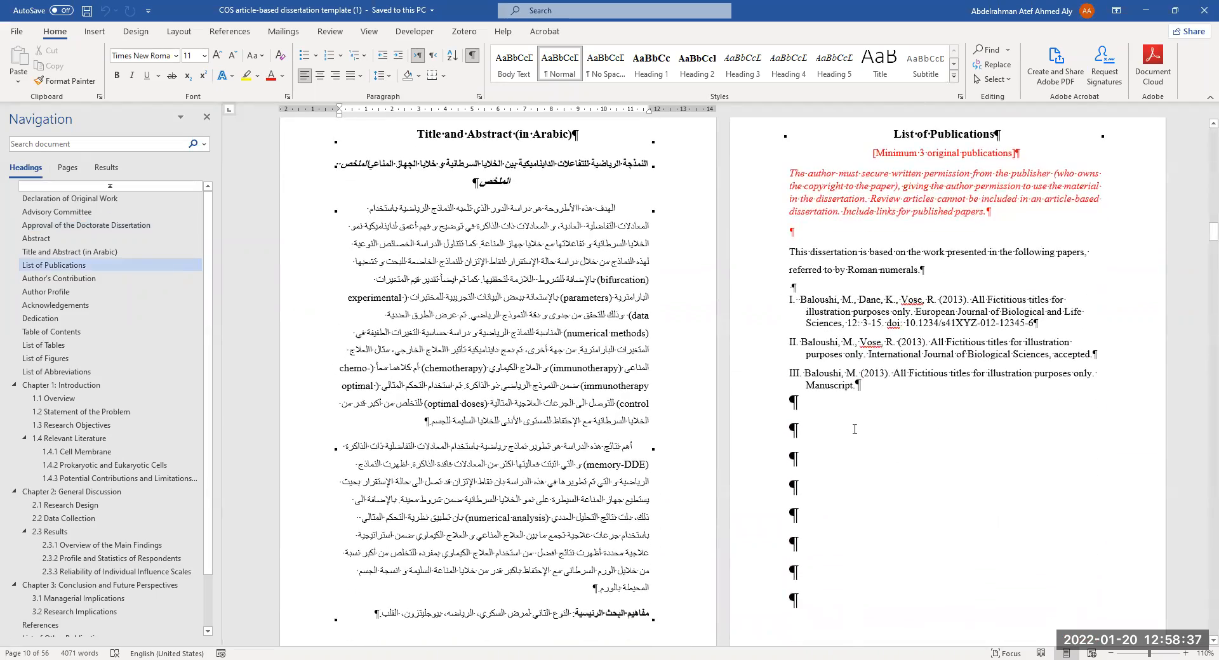
# Step: Examine the List of Publications instructions and sample entries, and the article headings at the end of the document outline
pyautogui.scroll(1, 929, 179)
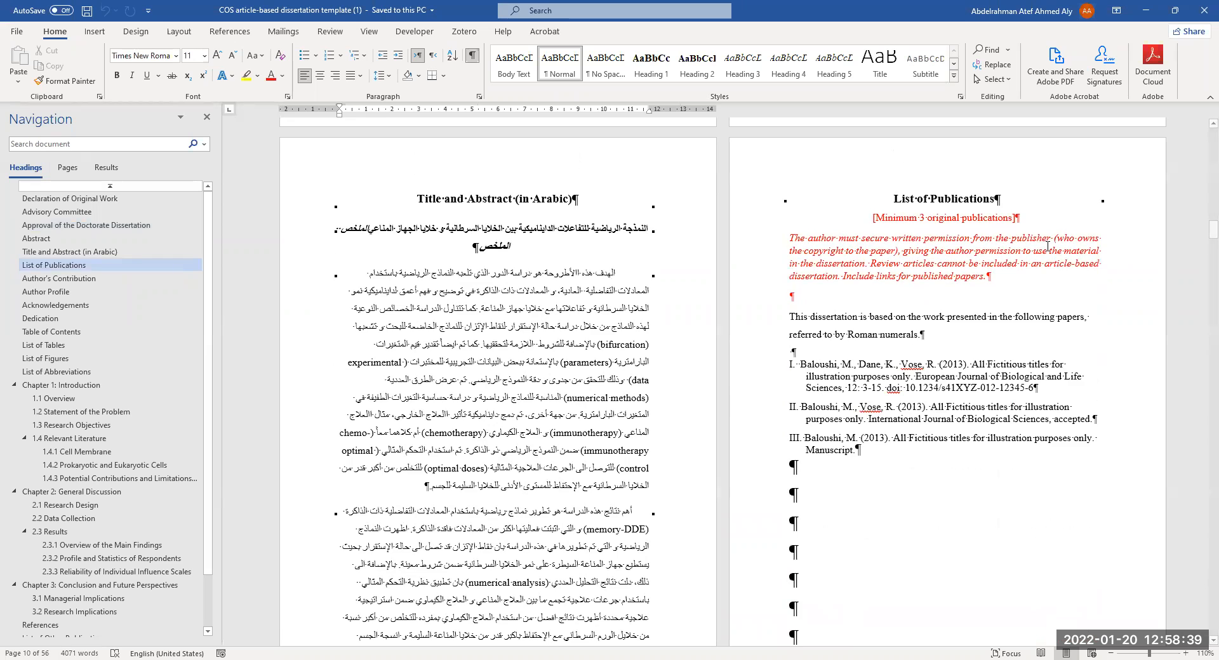
pyautogui.scroll(-1, 929, 254)
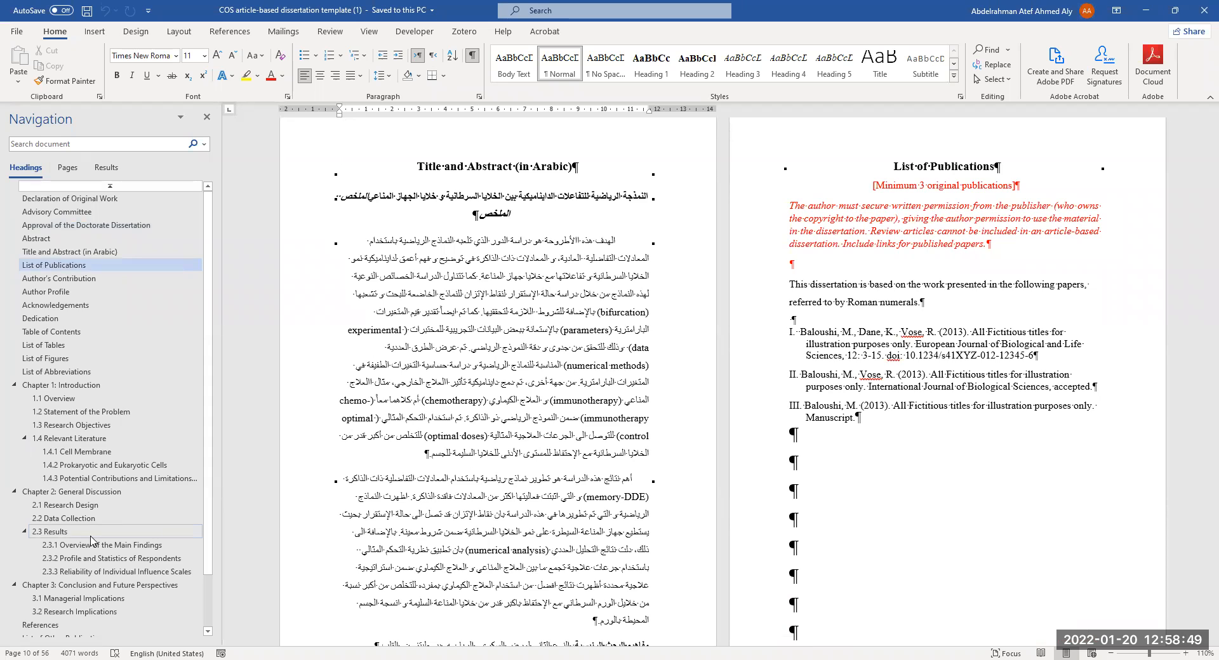
pyautogui.scroll(-2, 90, 540)
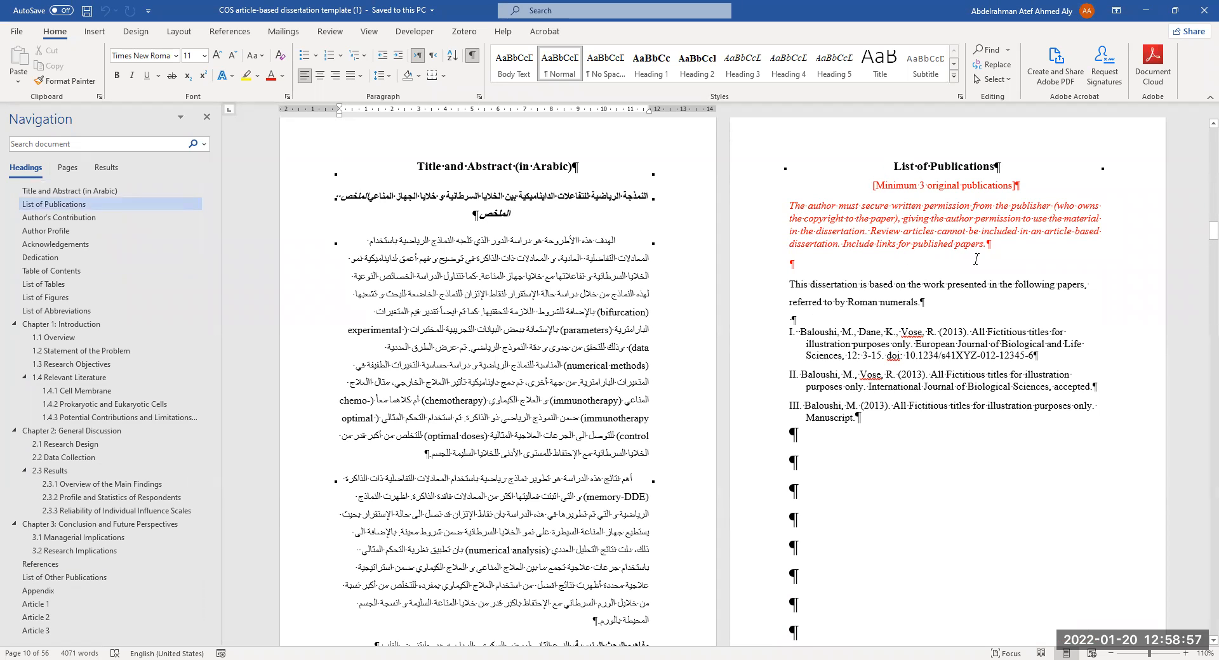
pyautogui.scroll(-2, 976, 259)
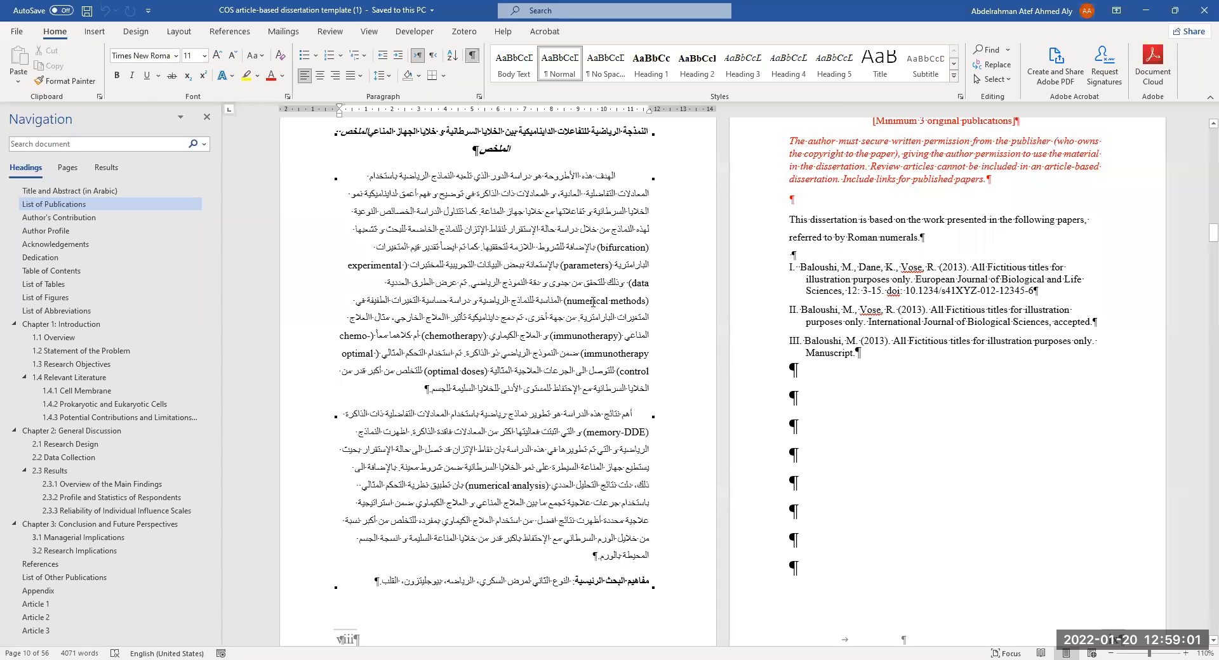
pyautogui.scroll(1, 874, 393)
pyautogui.scroll(-2, 883, 368)
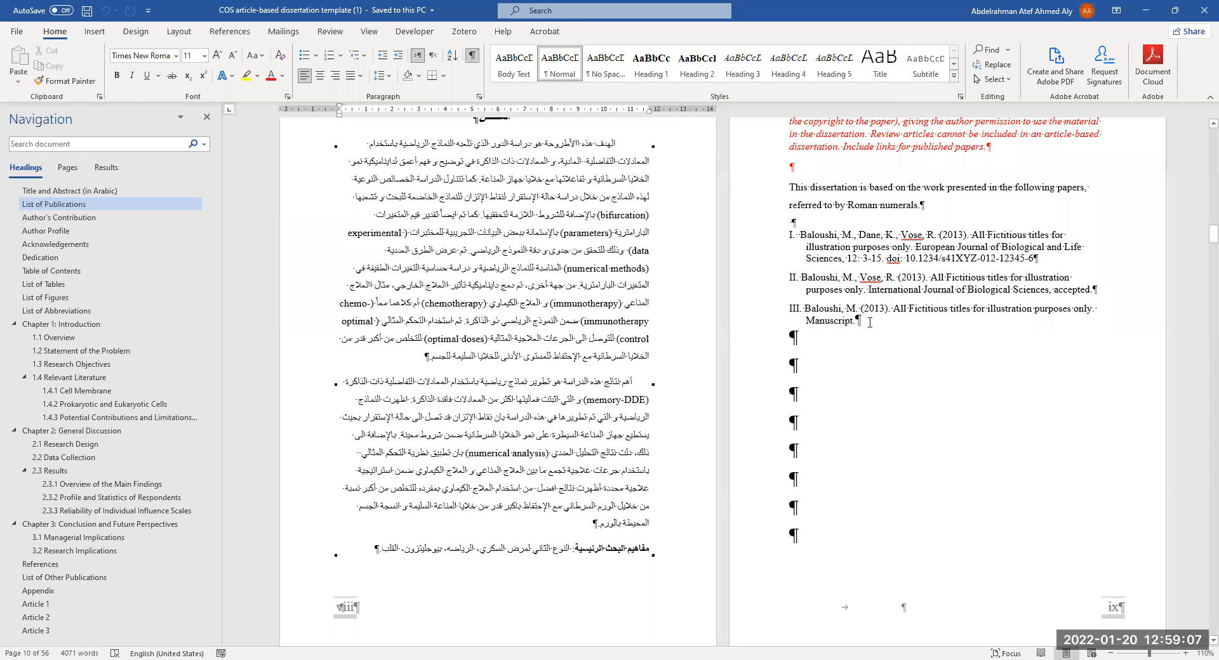
pyautogui.scroll(3, 870, 322)
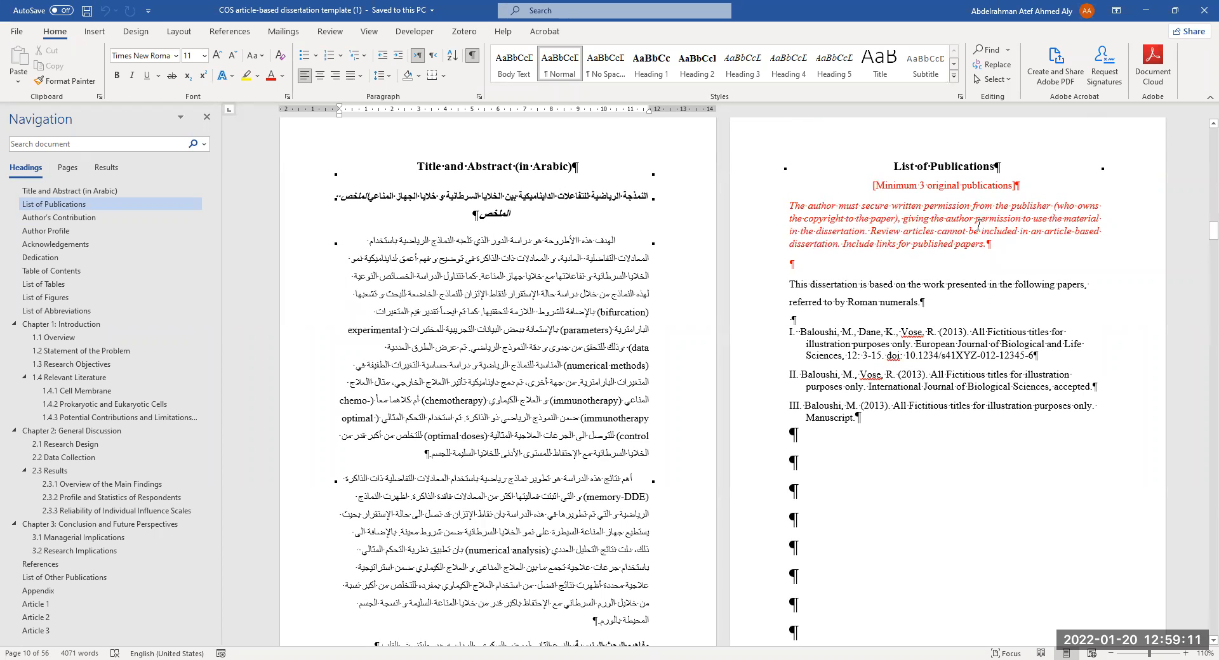
# Step: Delete the red instructions on minimum publications and publisher permission beneath the List of Publications heading
pyautogui.moveTo(994, 244); pyautogui.dragTo(862, 194)
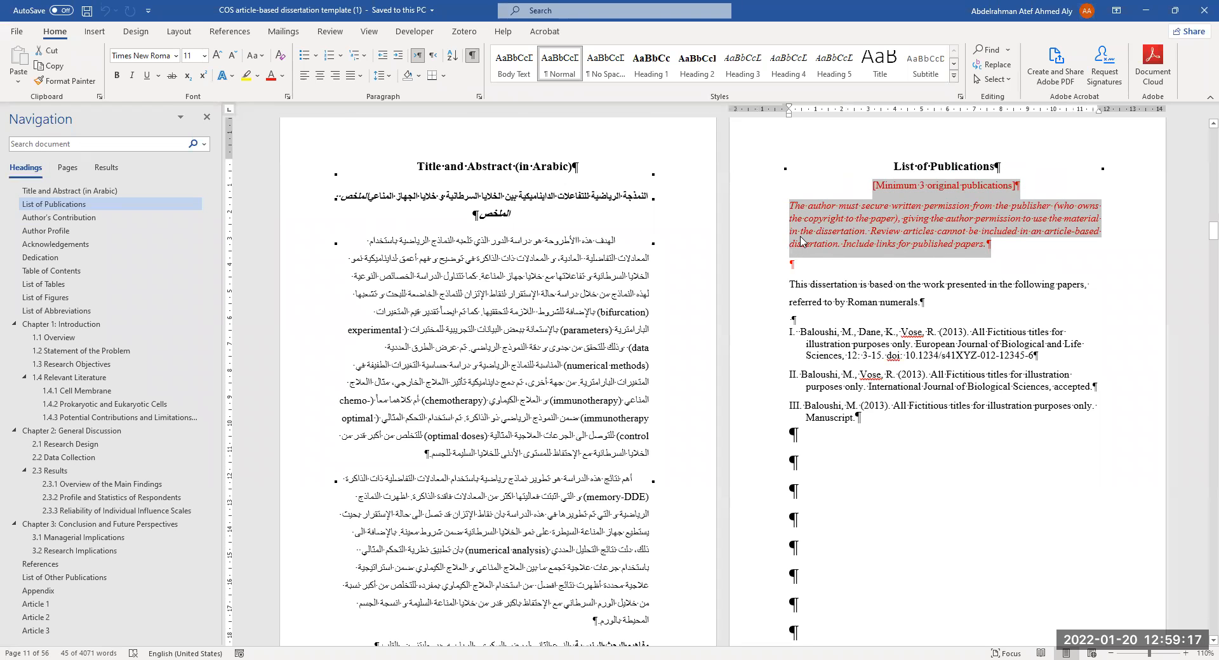
pyautogui.scroll(-1, 809, 234)
pyautogui.keyDown('ctrl'); pyautogui.scroll(3, 851, 300); pyautogui.keyUp('ctrl')
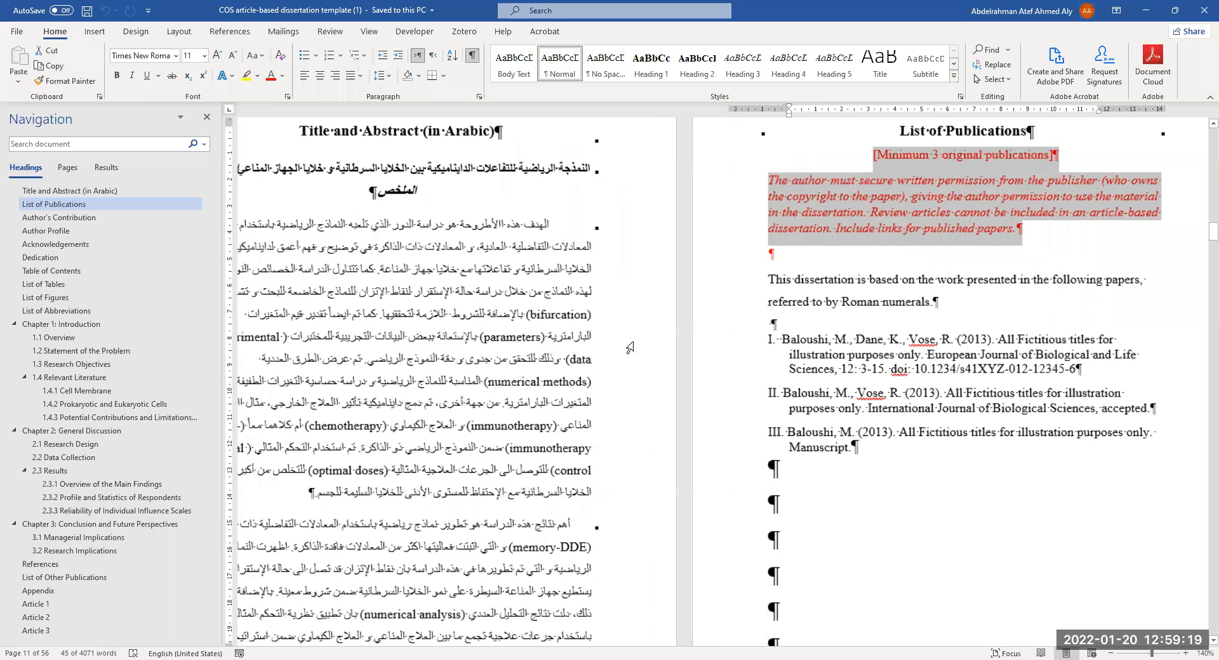
pyautogui.click(720, 194)
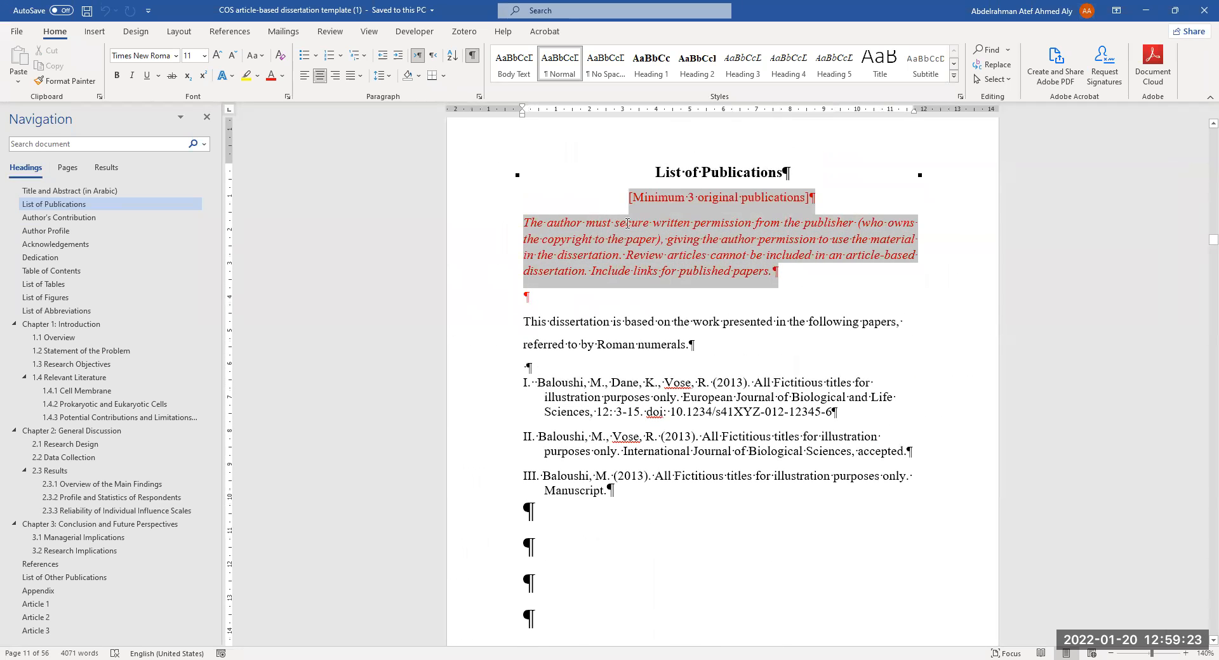
pyautogui.press('Delete')
# Step: Compare the List of Publications page with formatting marks hidden and shown, leaving the marks shown
pyautogui.click(473, 56)
pyautogui.click(472, 56)
pyautogui.click(473, 56)
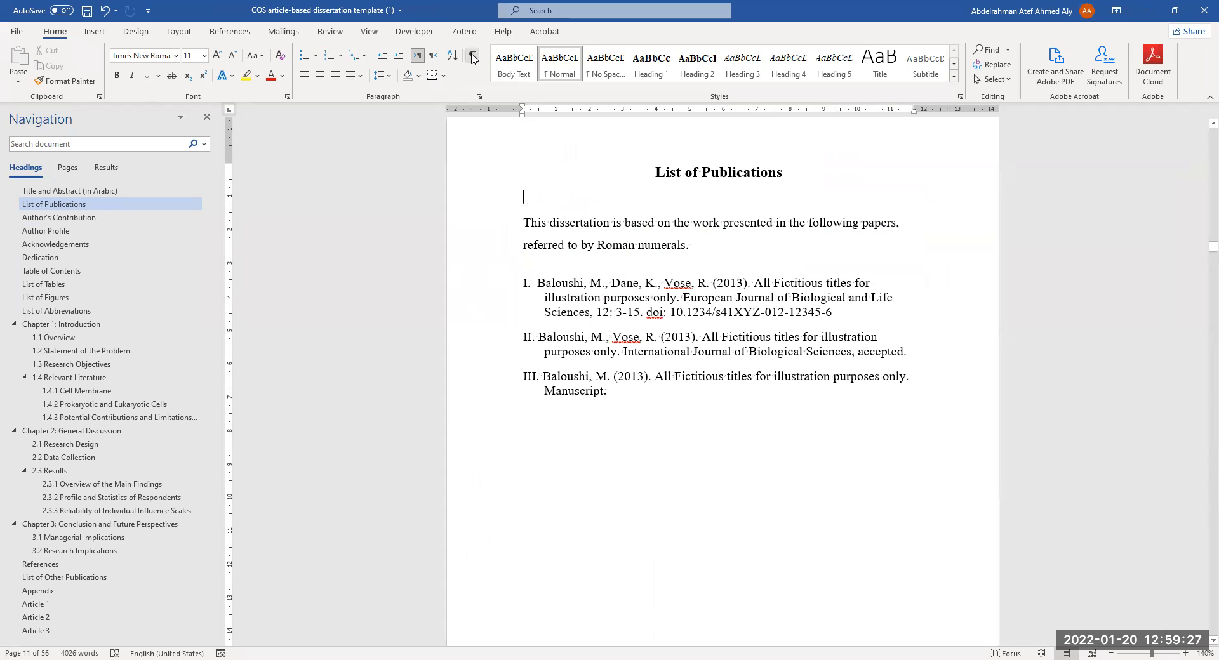
pyautogui.click(527, 201)
pyautogui.click(472, 56)
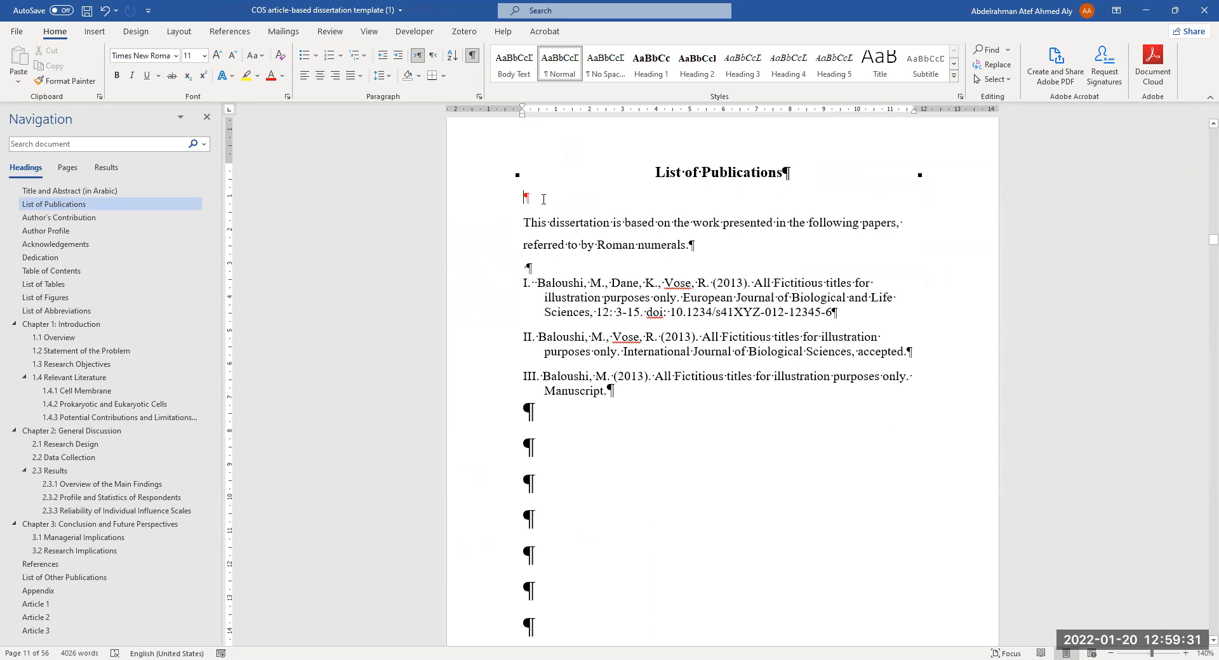
# Step: Try to delete the empty red paragraph directly below the List of Publications heading
pyautogui.press('Delete')
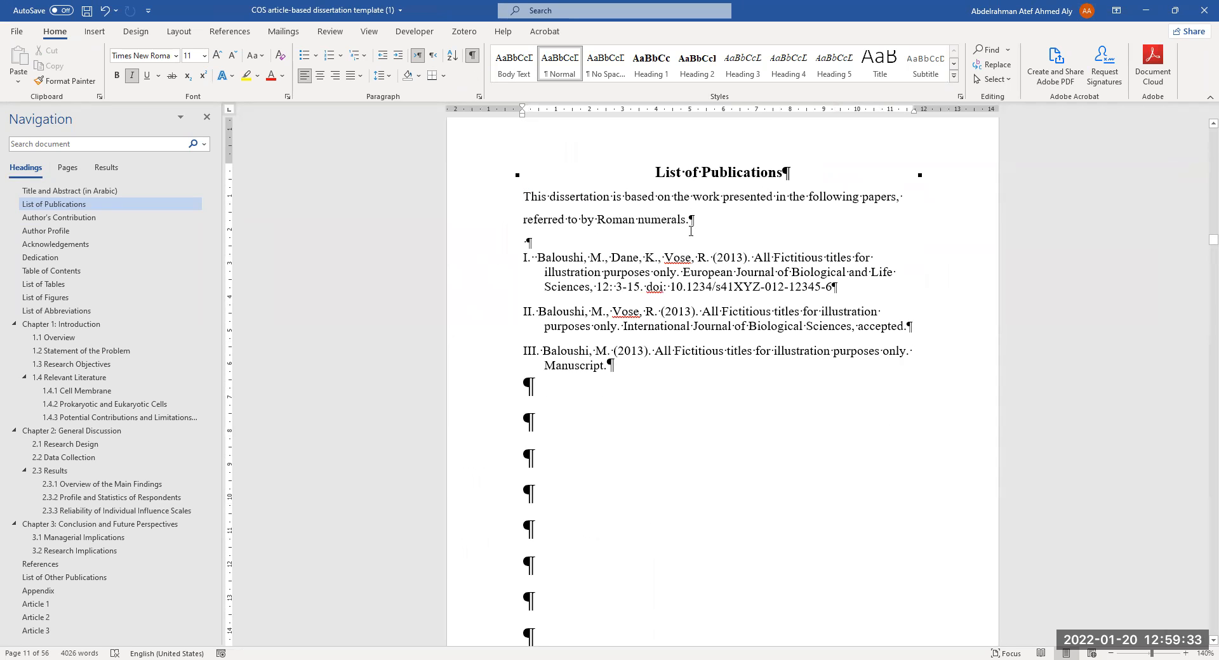
pyautogui.hotkey('ctrl', 'z')
pyautogui.click(548, 221)
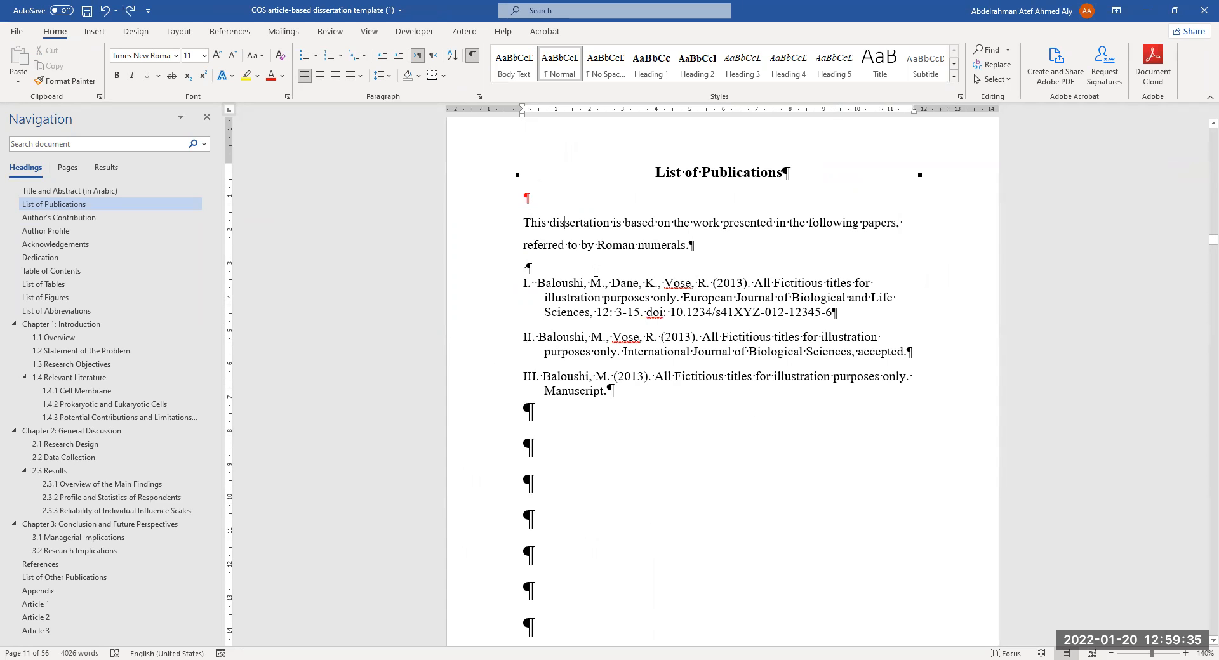
# Step: Examine the rest of the List of Publications page and the numbered contribution statements on the Author's Contribution page
pyautogui.scroll(-4, 537, 310)
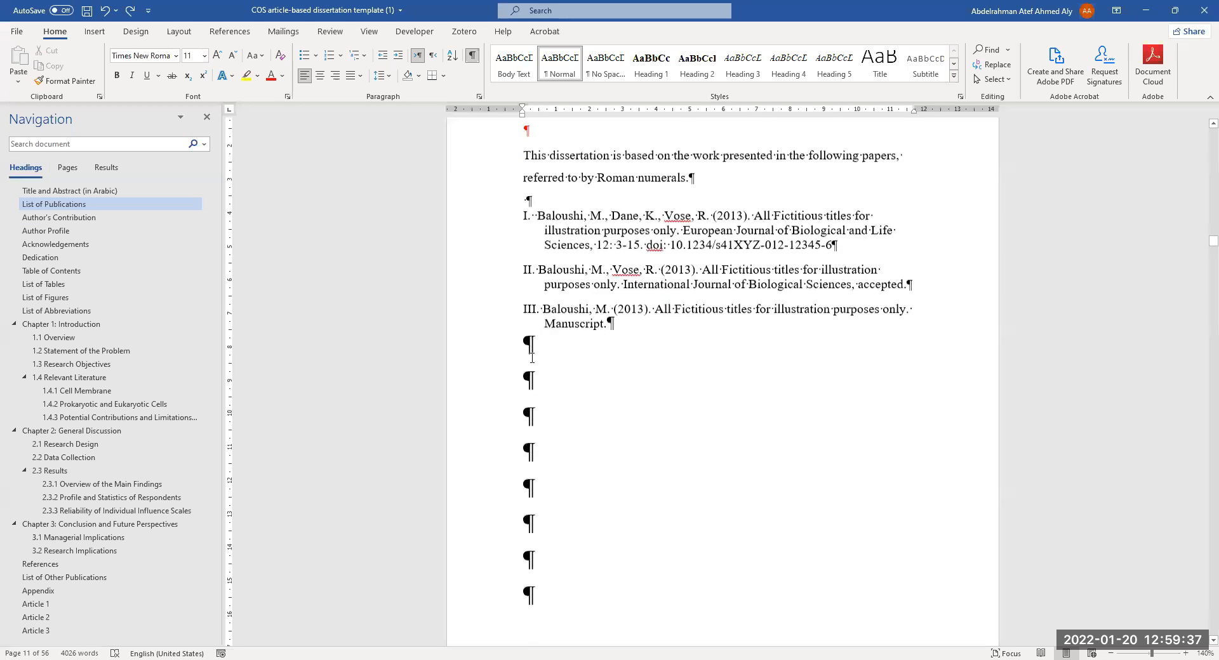
pyautogui.scroll(3, 529, 355)
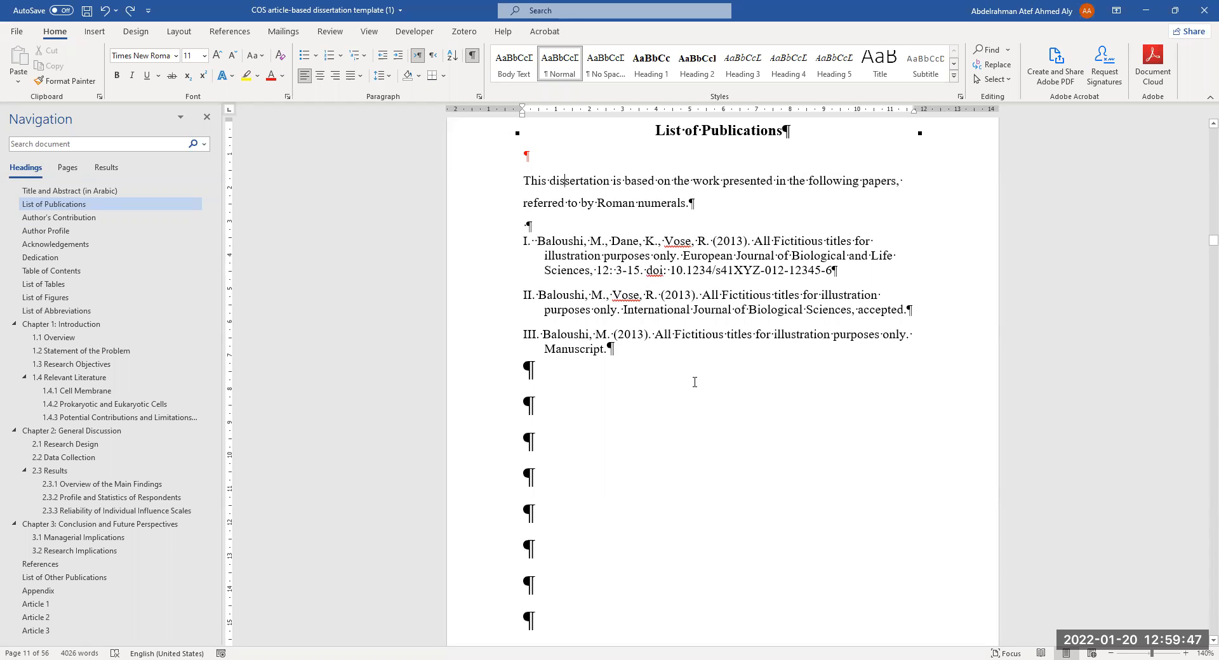
pyautogui.scroll(-2, 695, 381)
pyautogui.keyDown('ctrl'); pyautogui.scroll(-2, 702, 372); pyautogui.keyUp('ctrl')
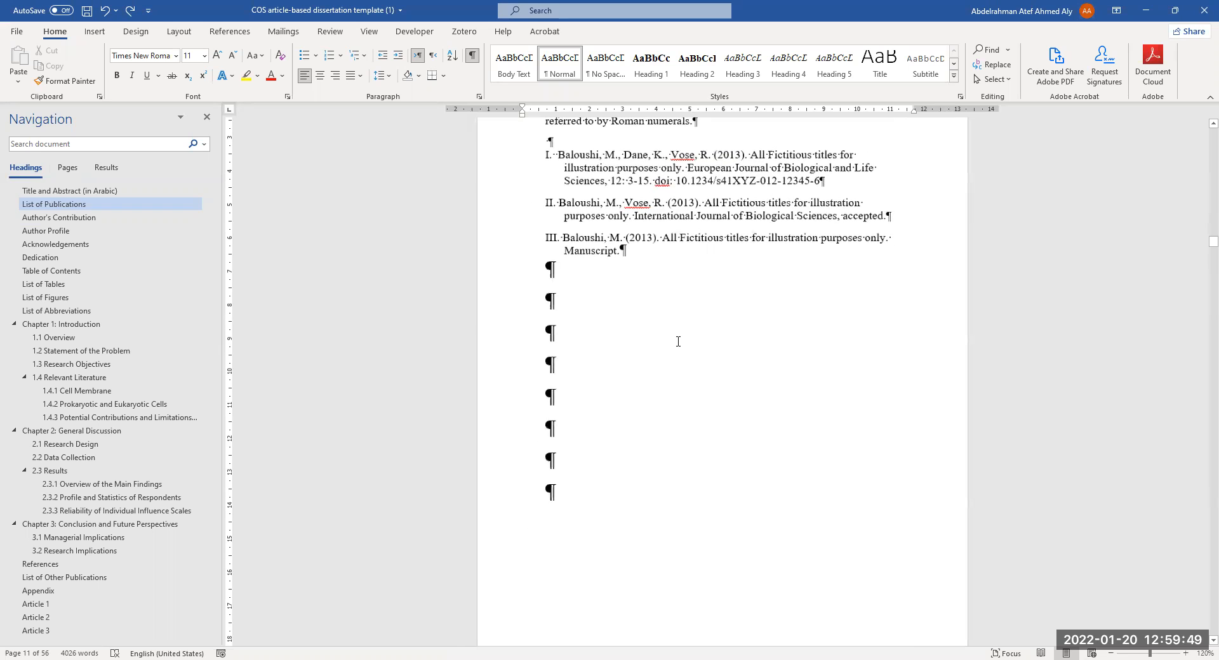
pyautogui.scroll(-8, 731, 366)
pyautogui.scroll(-5, 742, 362)
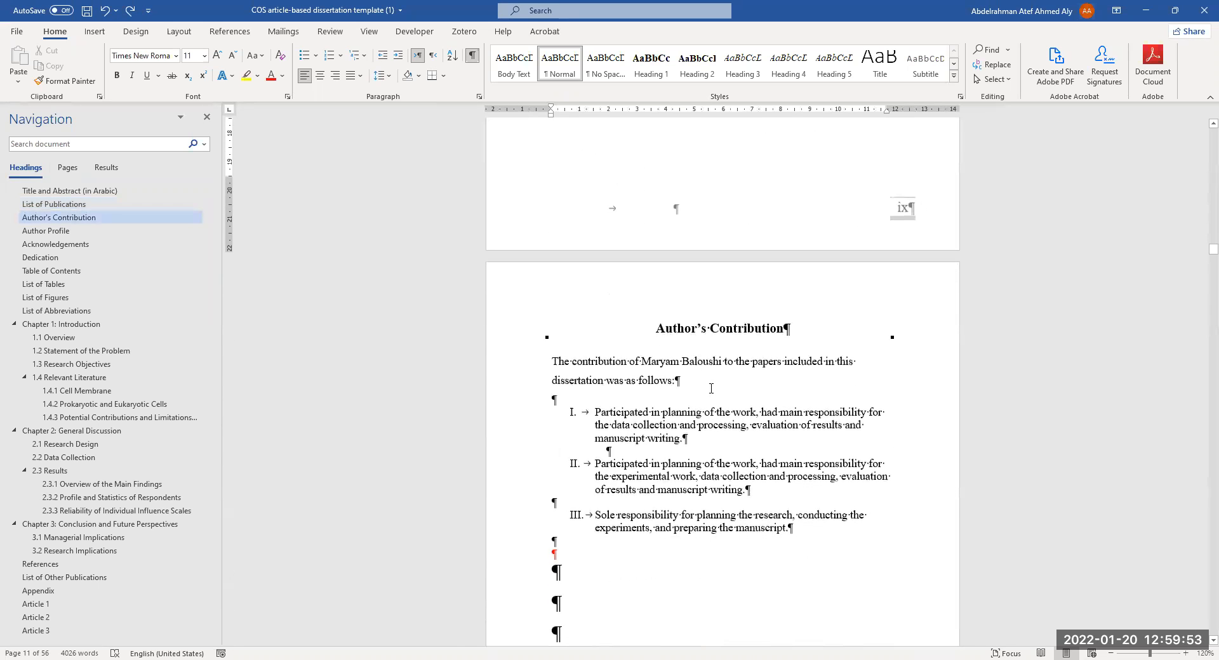
pyautogui.scroll(-1, 695, 397)
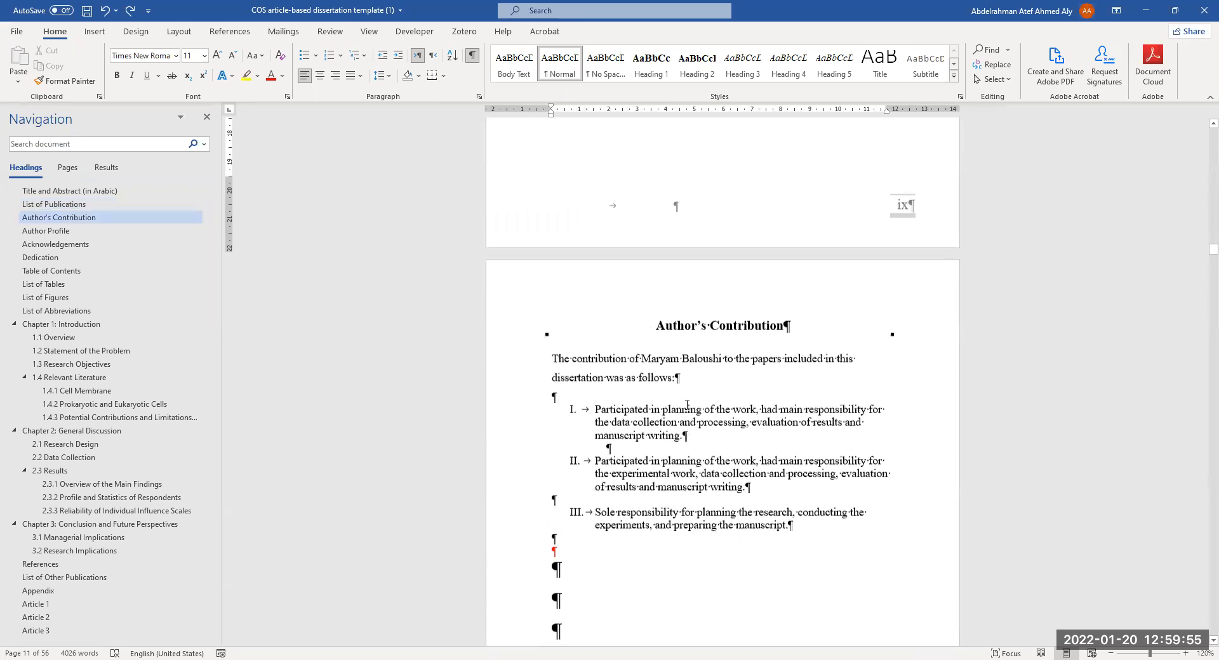
pyautogui.scroll(-2, 734, 312)
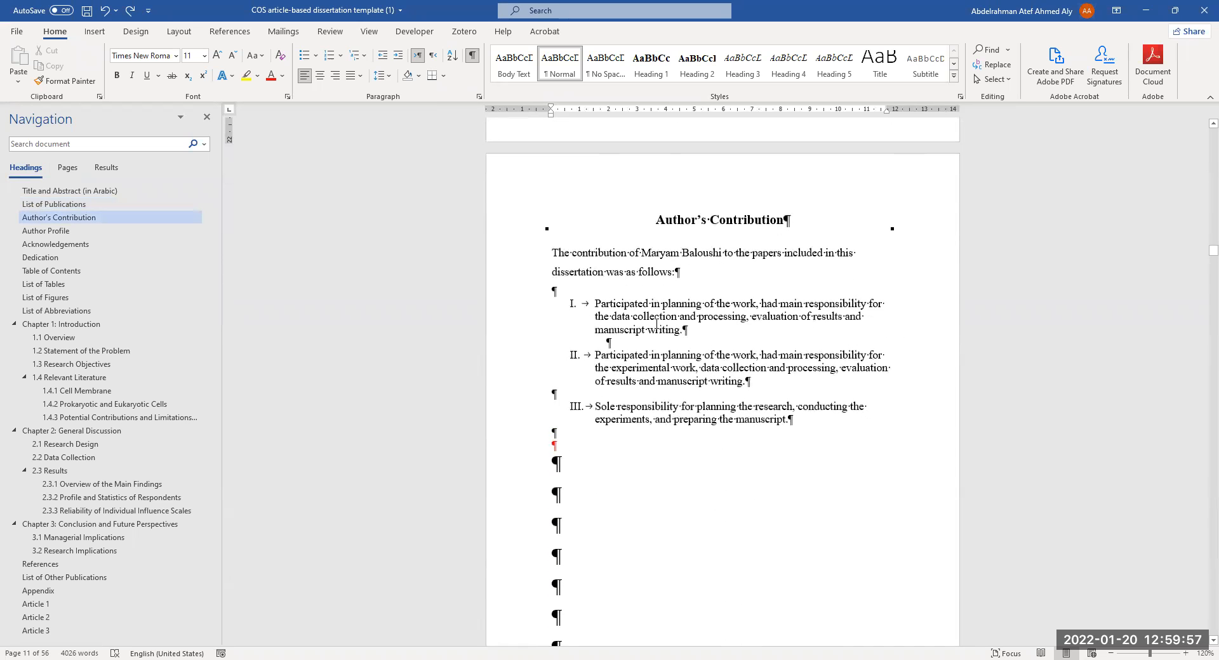
# Step: Review the front matter pages from Author's Contribution through Author Profile, Acknowledgements and Dedication to the Table of Contents
pyautogui.scroll(-2, 652, 325)
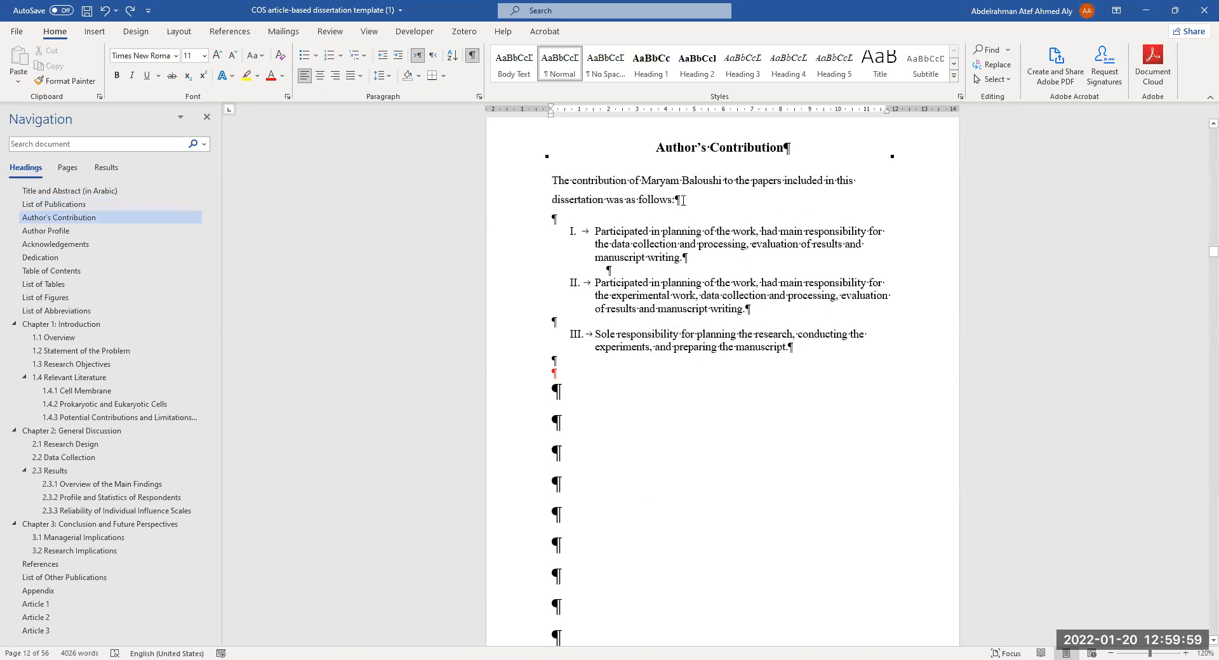
pyautogui.scroll(-15, 692, 322)
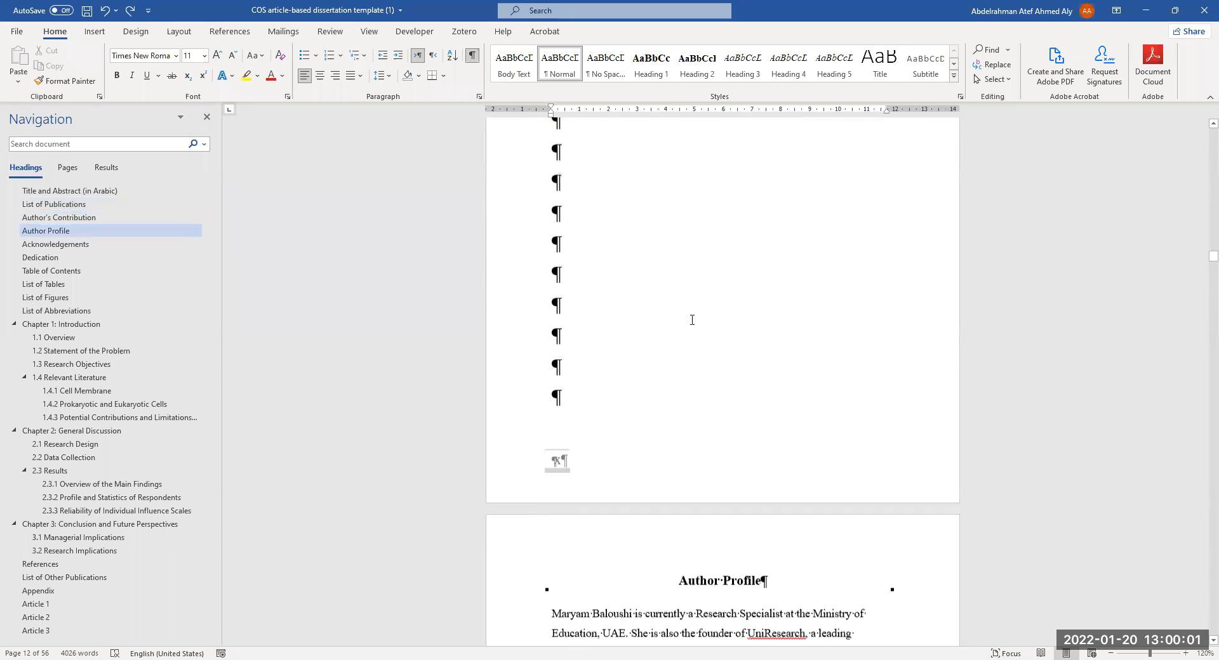
pyautogui.scroll(-13, 691, 353)
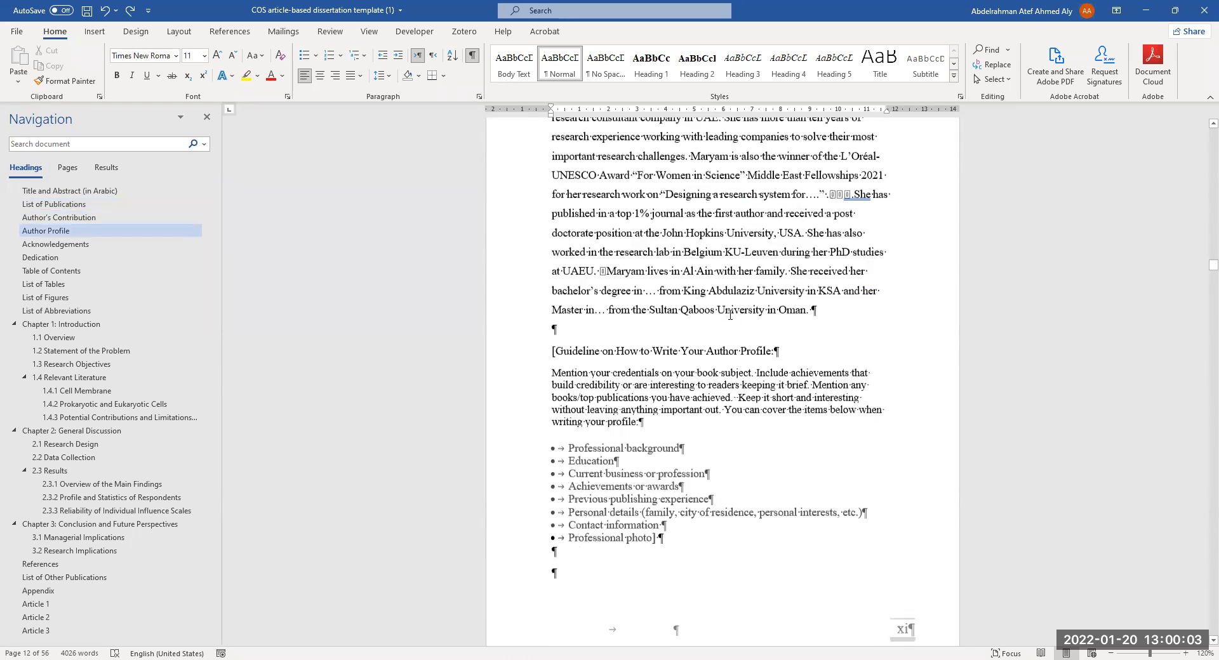
pyautogui.scroll(-12, 729, 300)
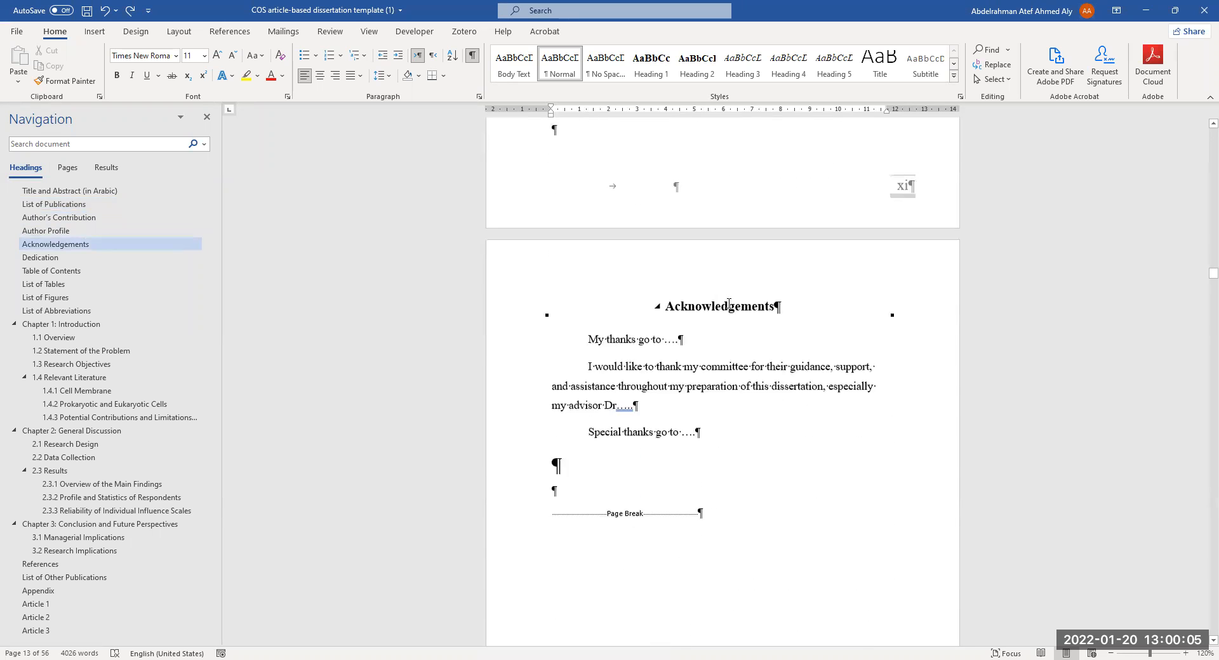
pyautogui.scroll(-17, 729, 303)
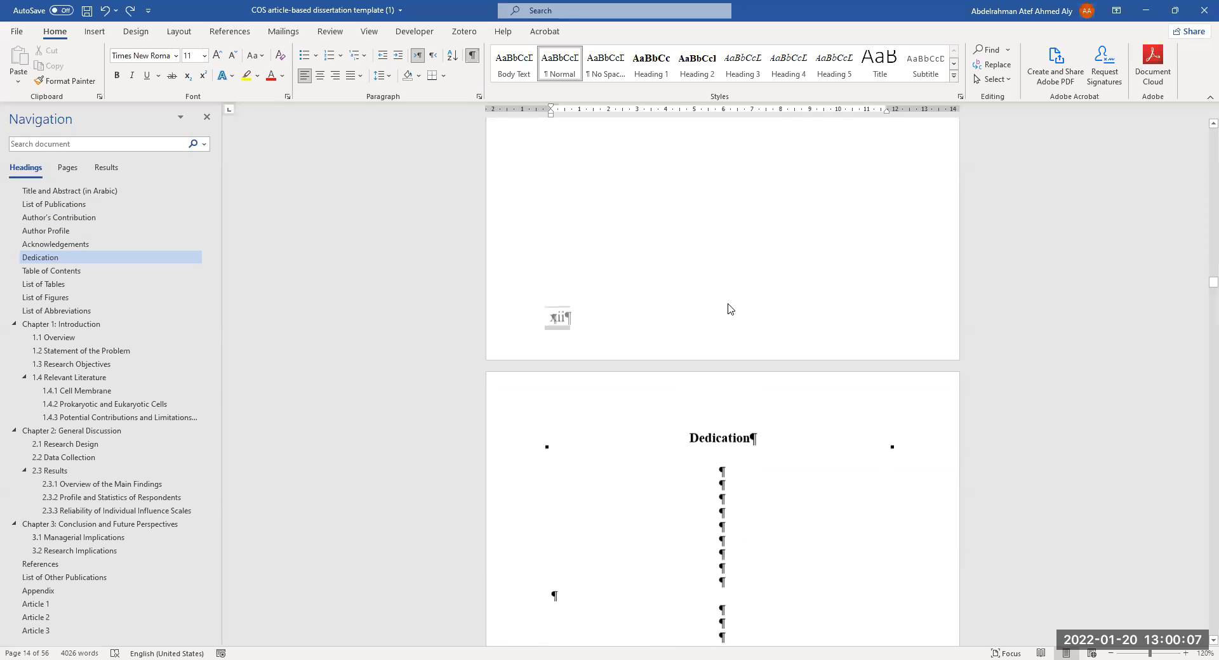
pyautogui.scroll(-19, 726, 303)
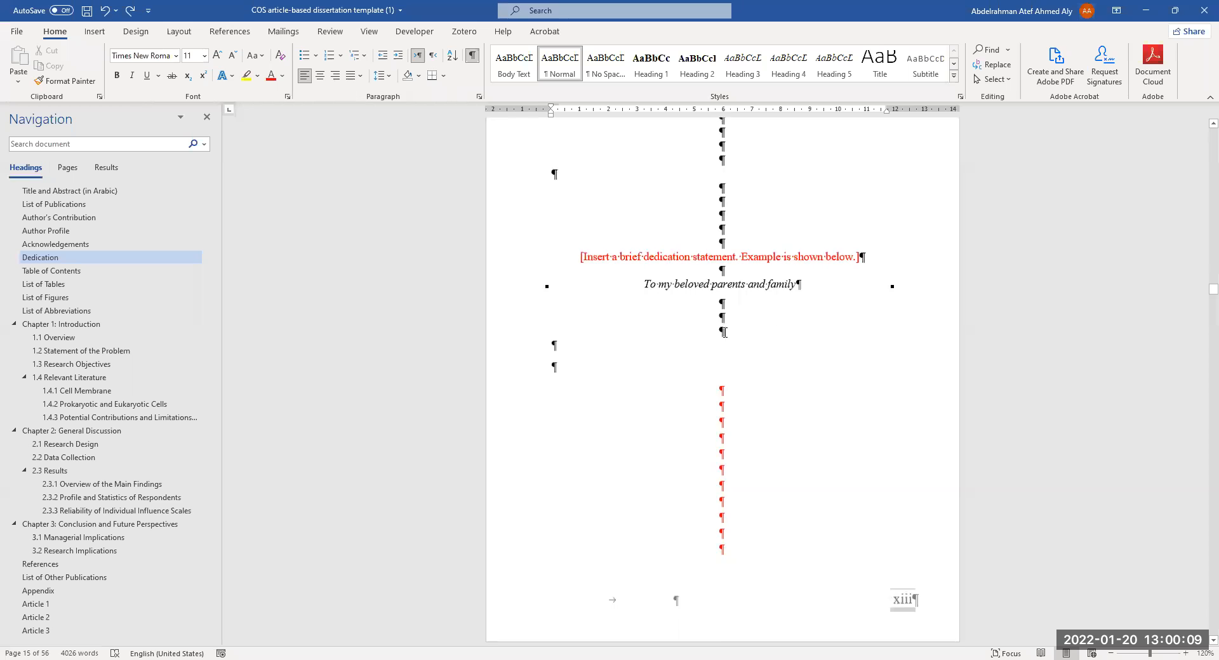
pyautogui.scroll(-4, 851, 324)
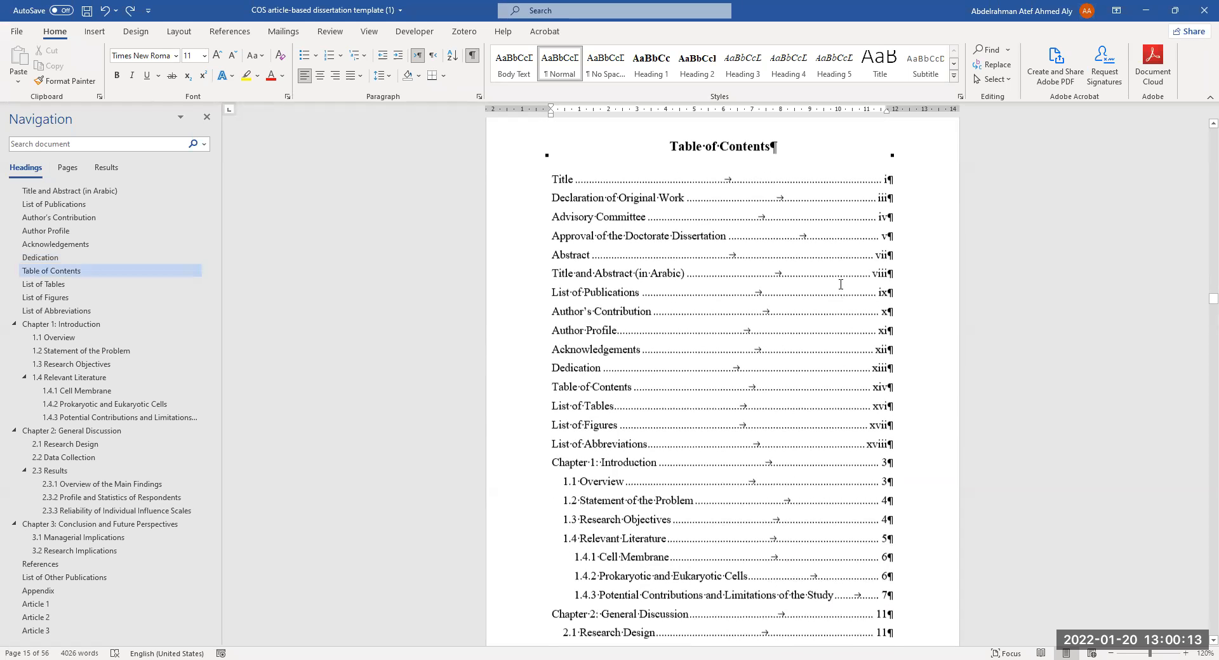
# Step: Examine the page numbering and heading levels on the first Table of Contents page, highlighting the Prokaryotic and Eukaryotic Cells entry
pyautogui.scroll(-3, 841, 285)
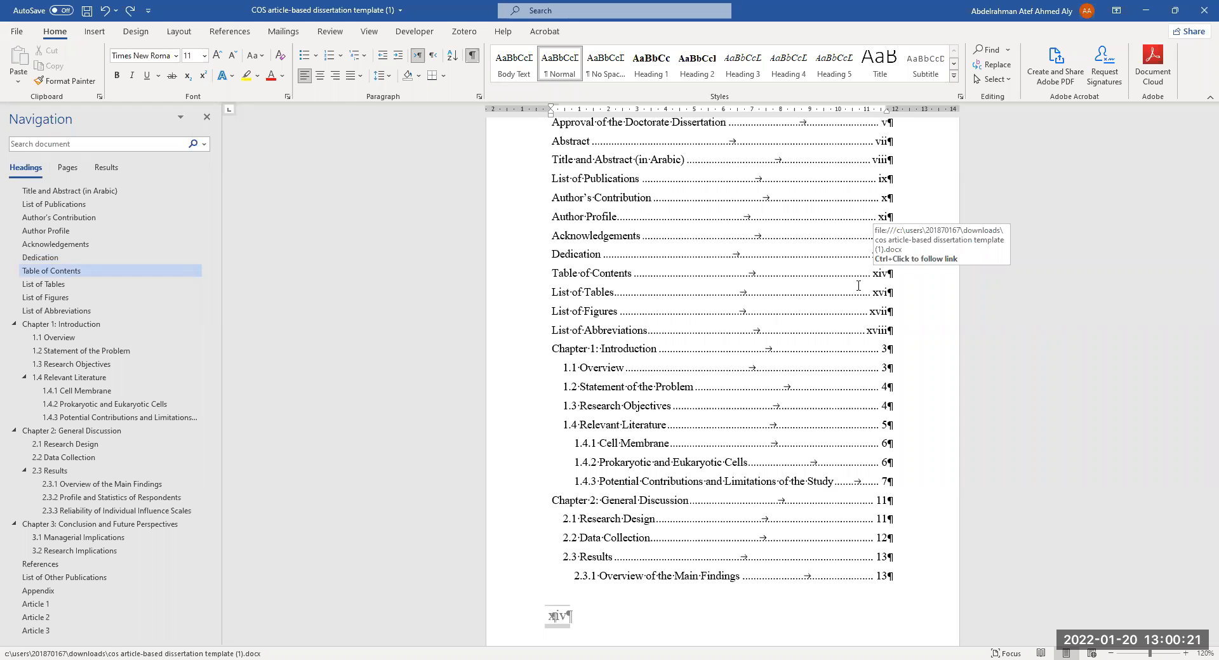
pyautogui.scroll(2, 858, 285)
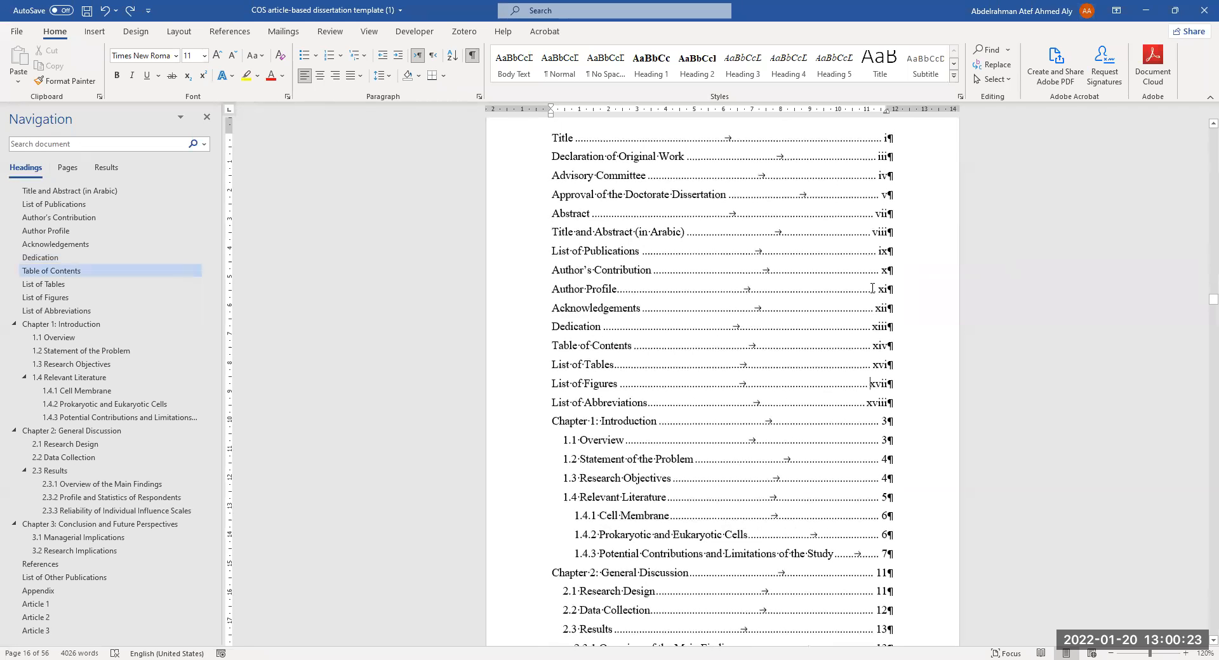
pyautogui.scroll(1, 873, 289)
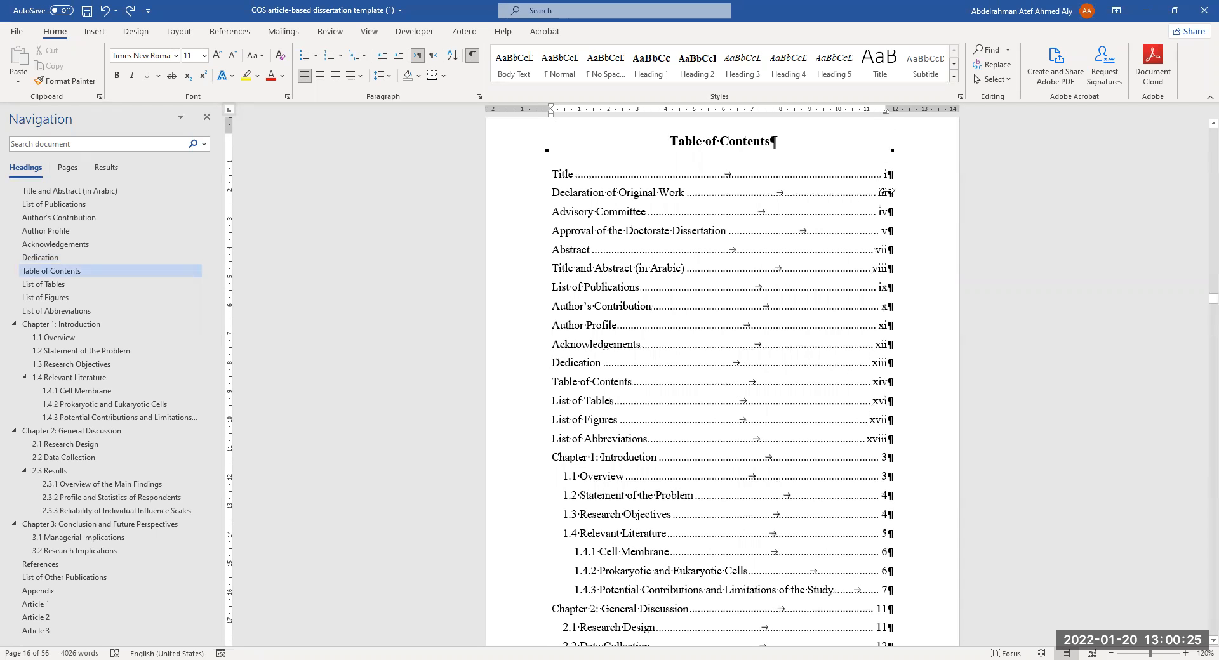
pyautogui.scroll(-4, 749, 260)
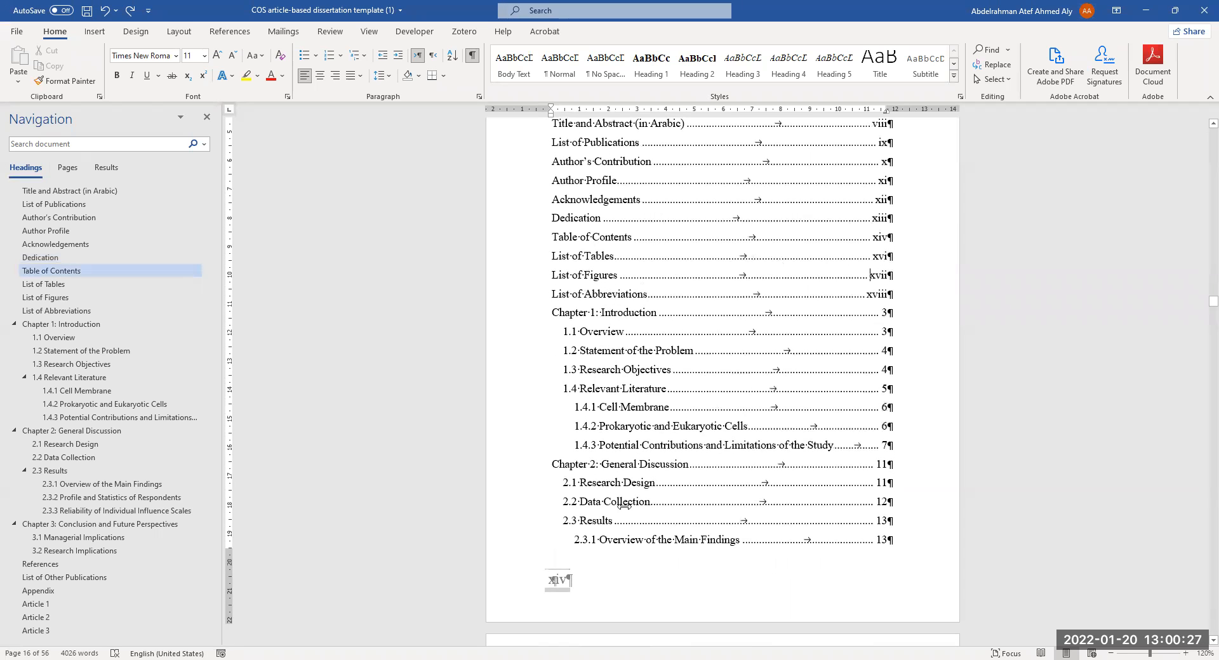
pyautogui.click(629, 388)
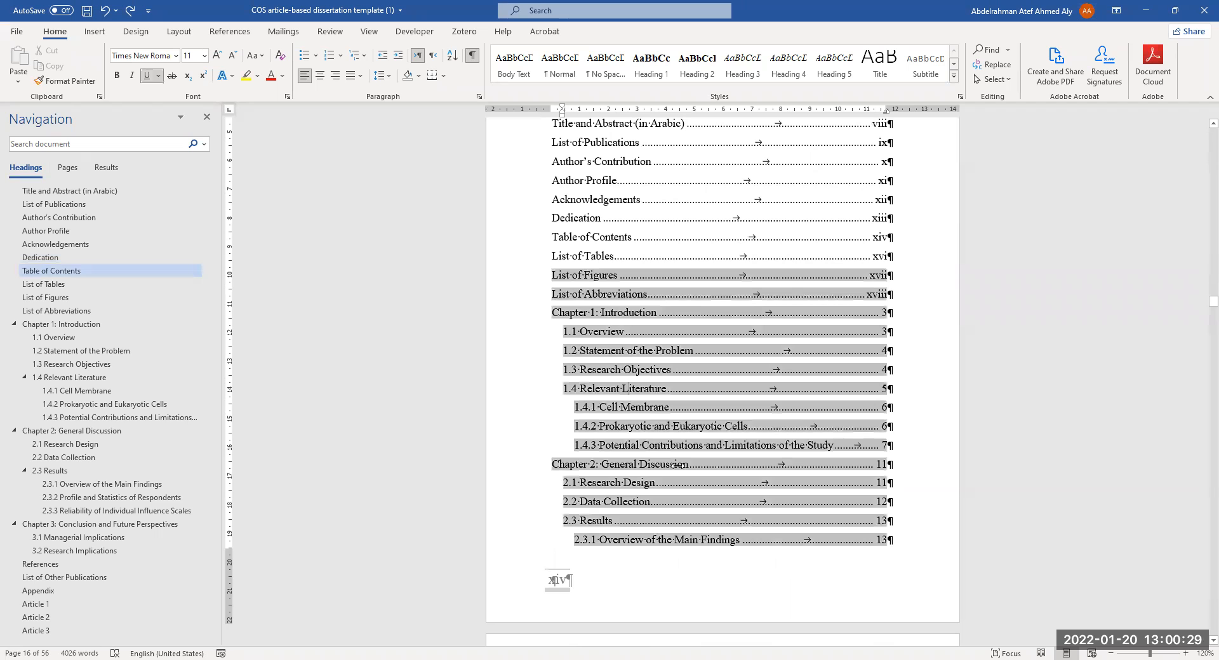
pyautogui.moveTo(598, 429); pyautogui.dragTo(748, 427)
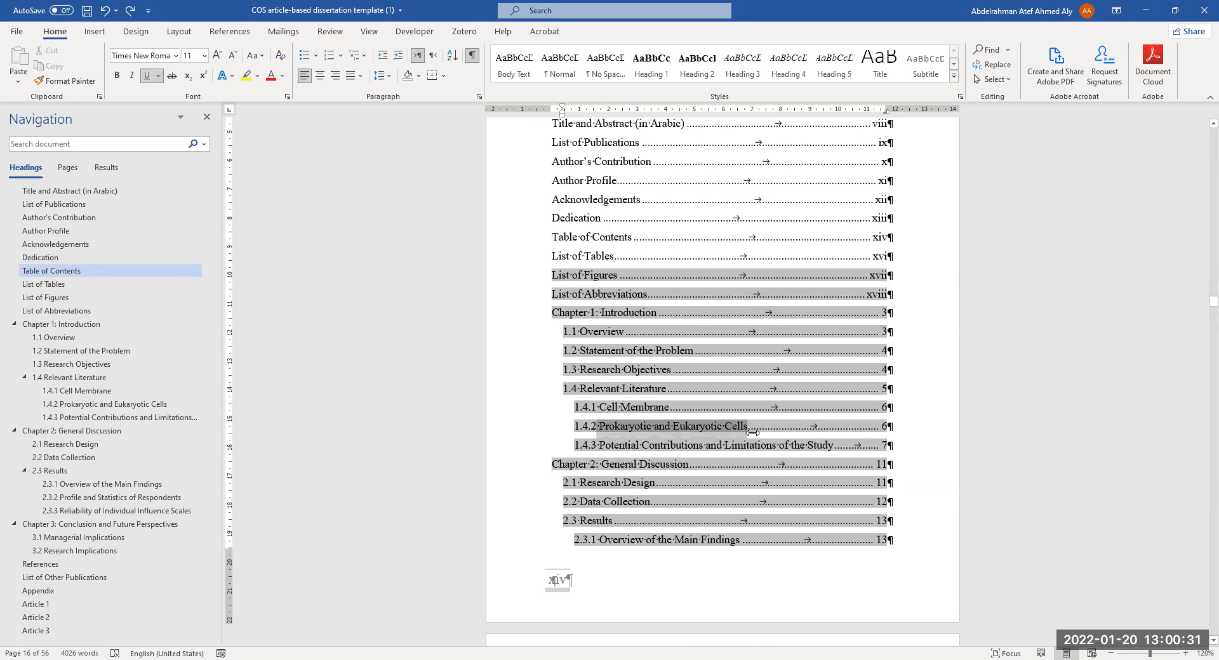
pyautogui.scroll(-1, 618, 390)
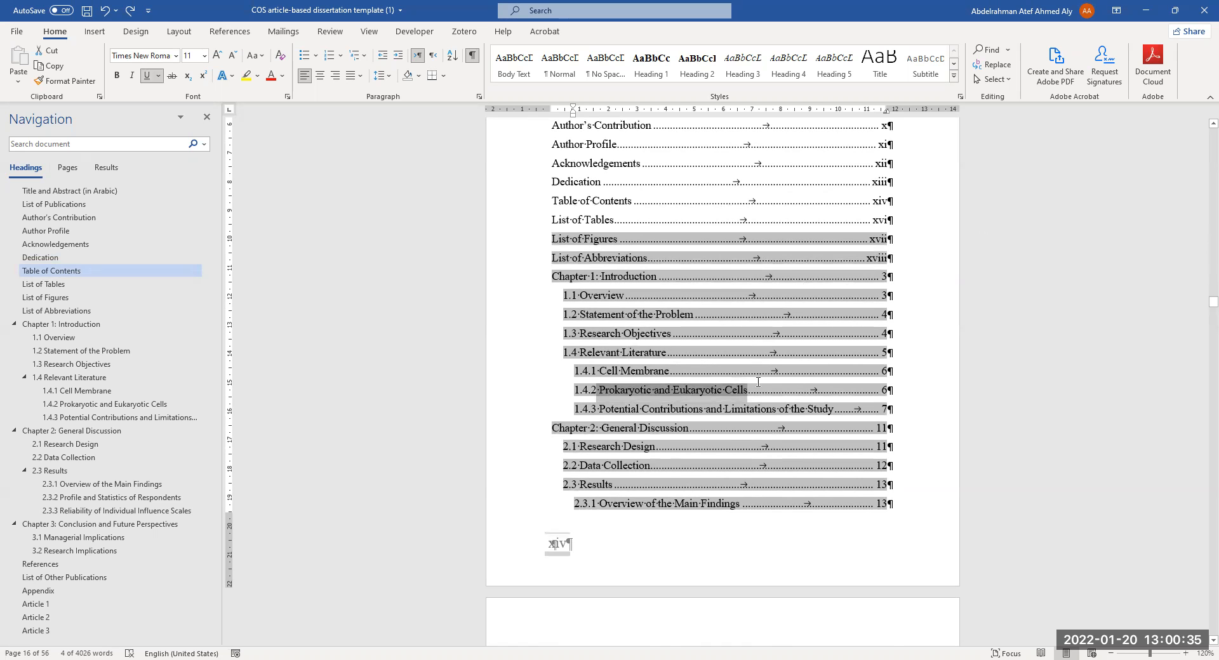
# Step: Examine the closing Table of Contents entries, from Chapter 3 through References, List of Other Publications, Appendix and the articles
pyautogui.scroll(-8, 758, 381)
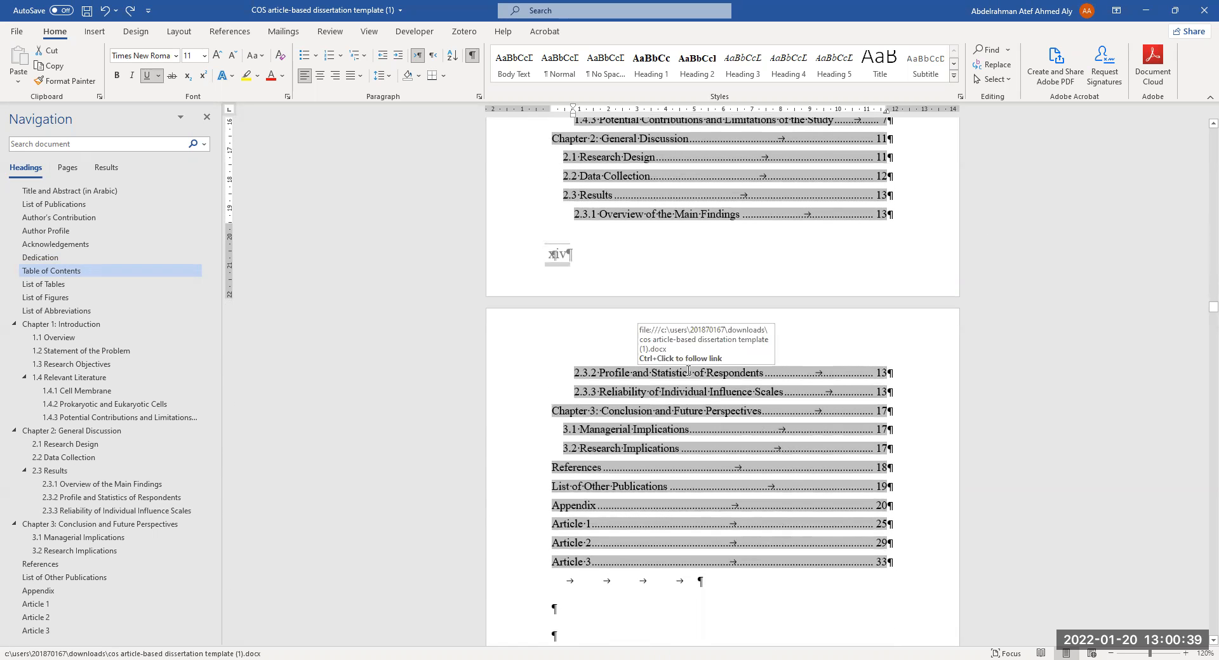
pyautogui.scroll(-2, 679, 409)
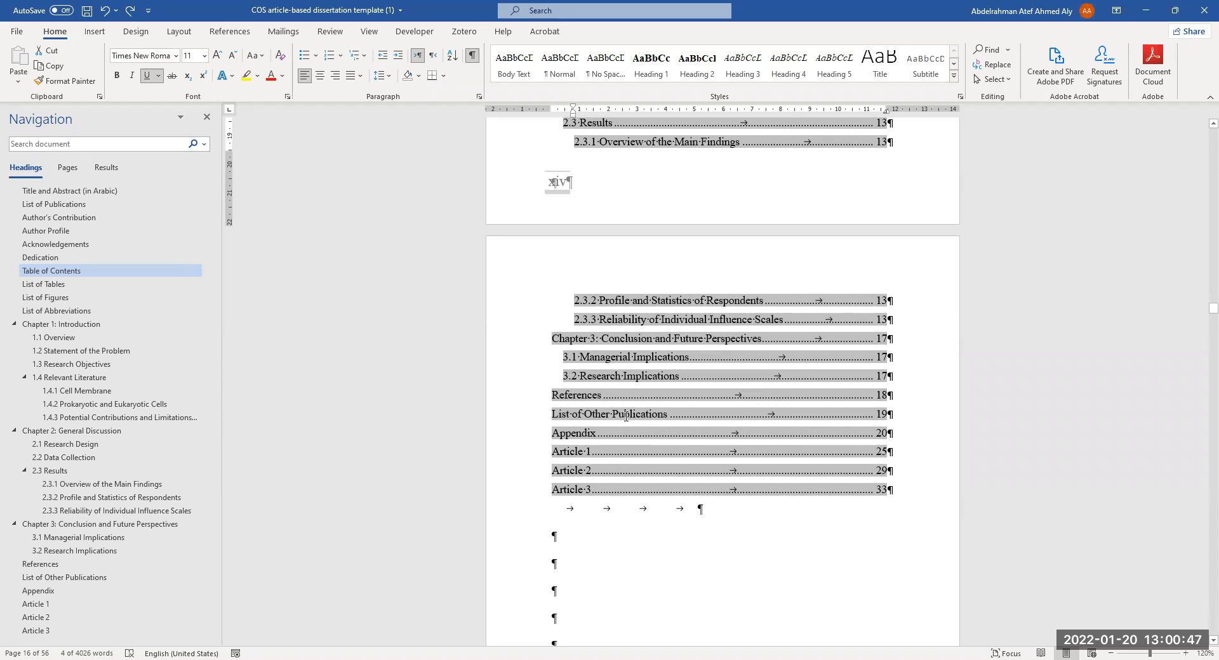
pyautogui.scroll(8, 595, 375)
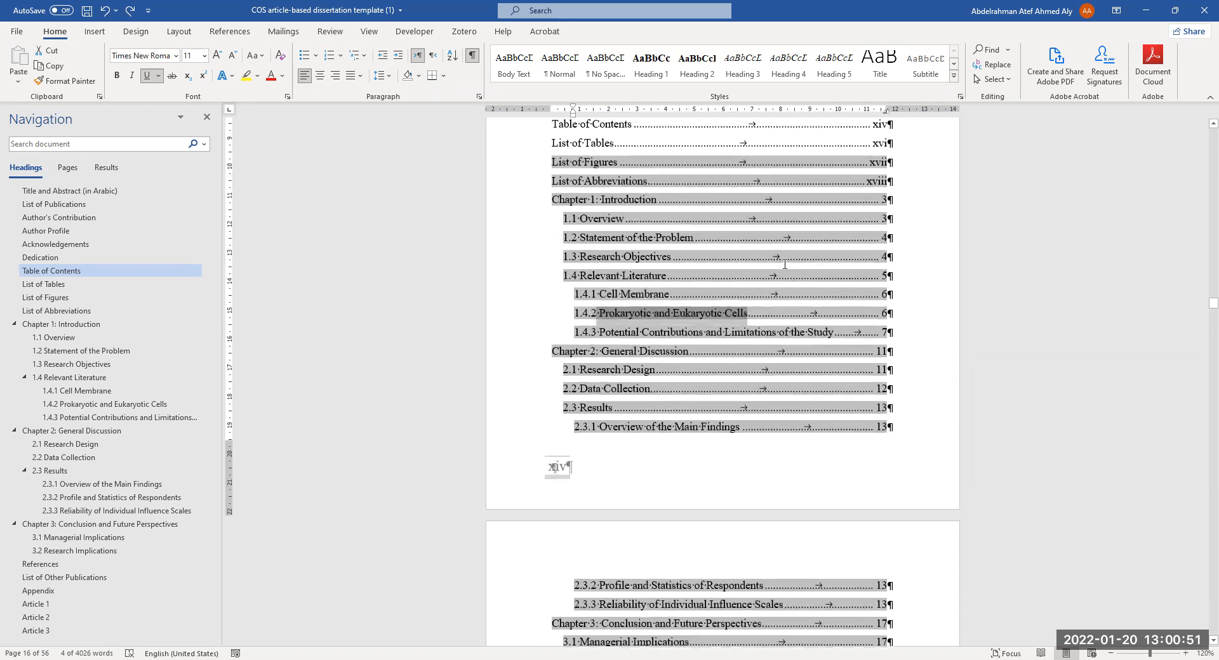
pyautogui.scroll(-7, 785, 265)
pyautogui.scroll(-1, 643, 418)
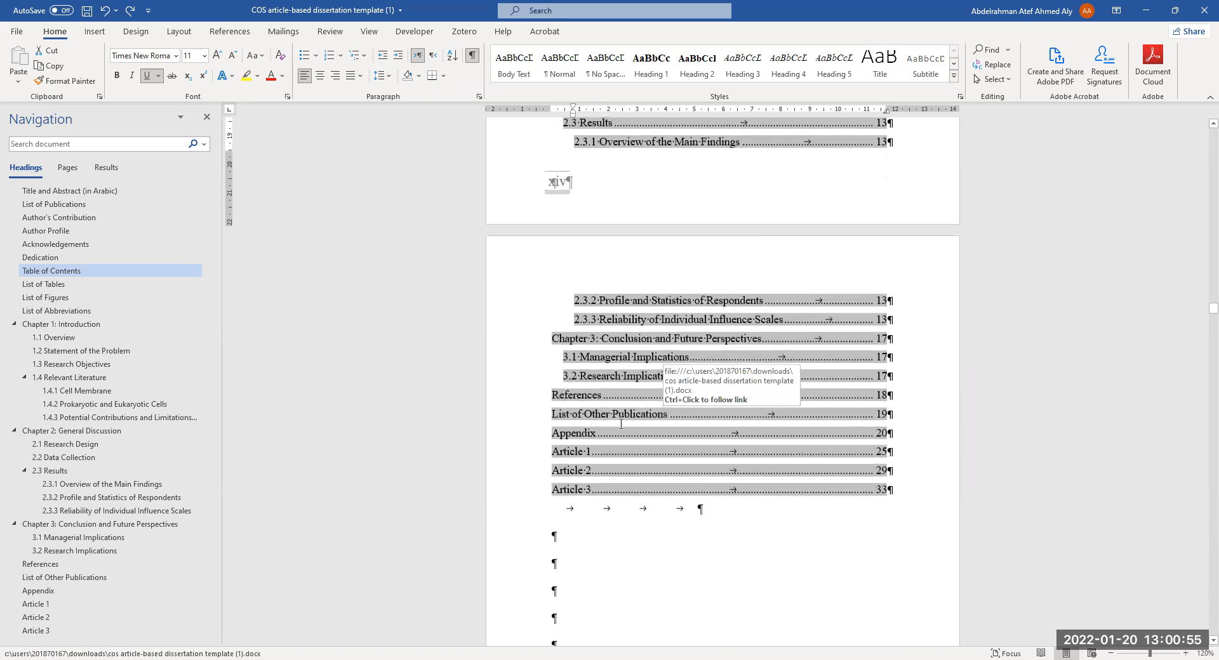
# Step: Follow the List of Other Publications contents entry to view that section, and return to the Table of Contents
pyautogui.keyDown('ctrl'); pyautogui.click(588, 414); pyautogui.keyUp('ctrl')
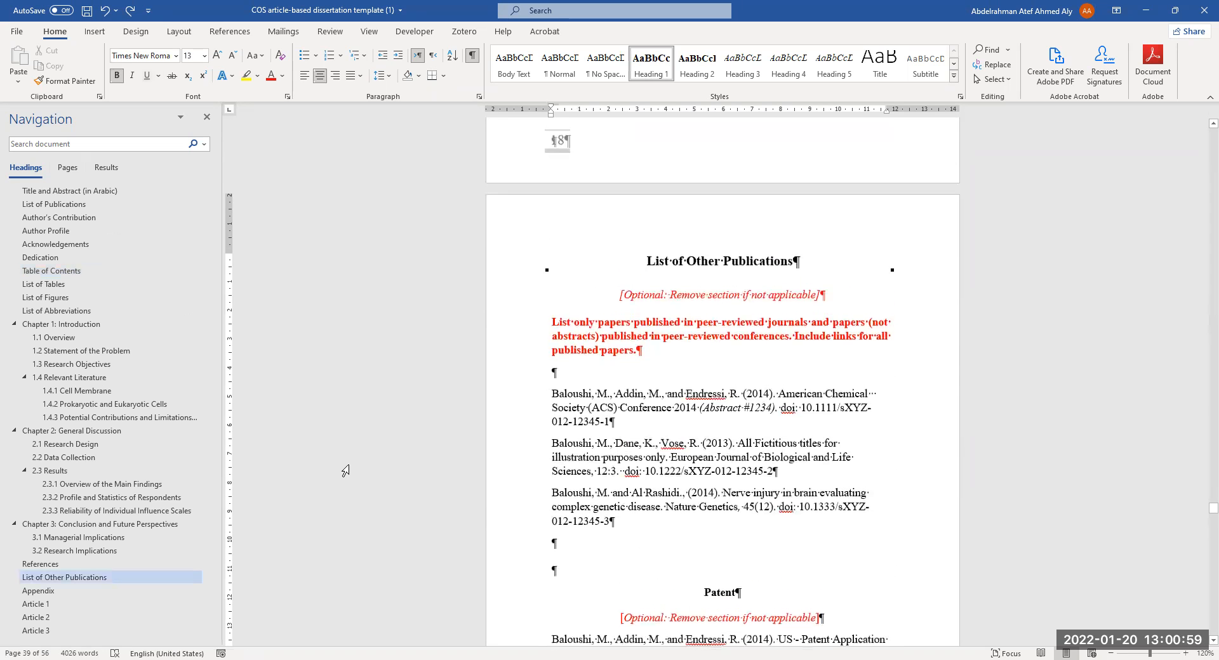
pyautogui.scroll(3, 45, 343)
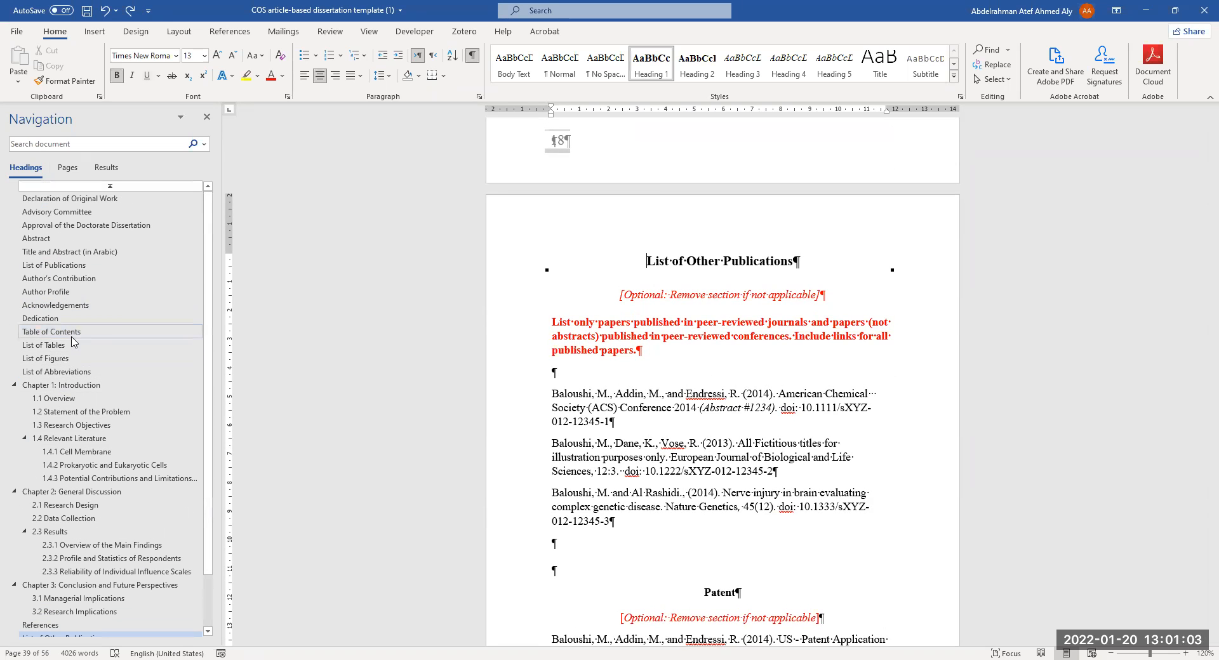
pyautogui.click(72, 335)
# Step: Review the end of the Table of Contents and the List of Tables, List of Figures and List of Abbreviations pages
pyautogui.scroll(-10, 609, 375)
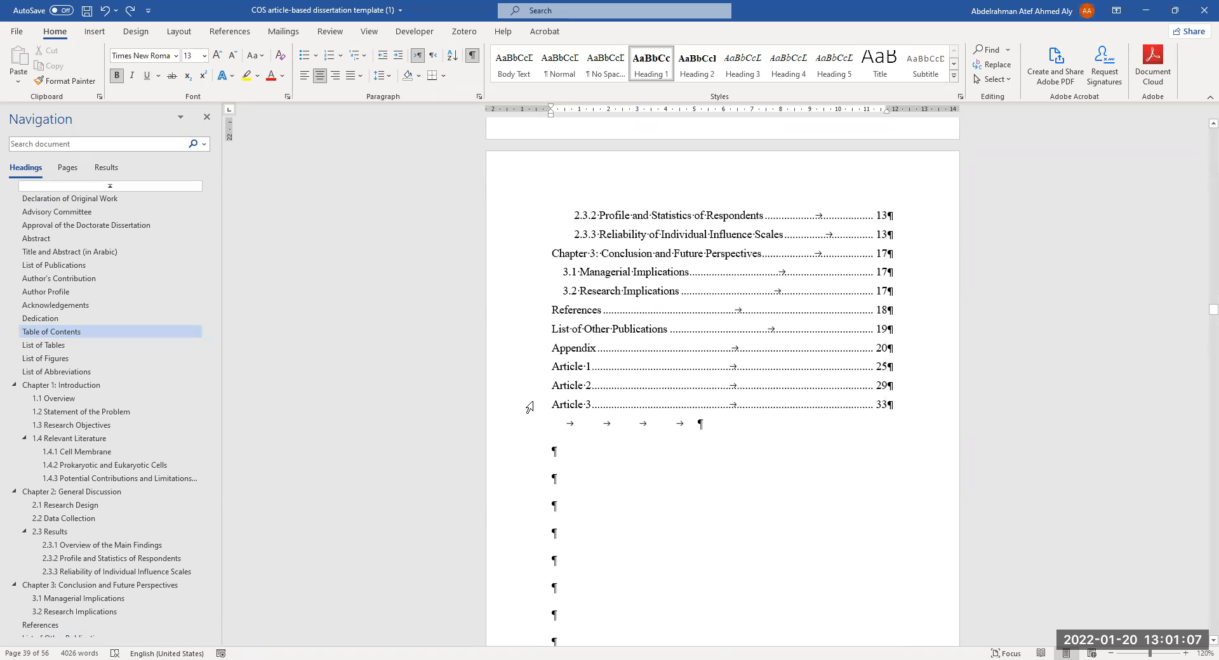
pyautogui.scroll(-10, 563, 403)
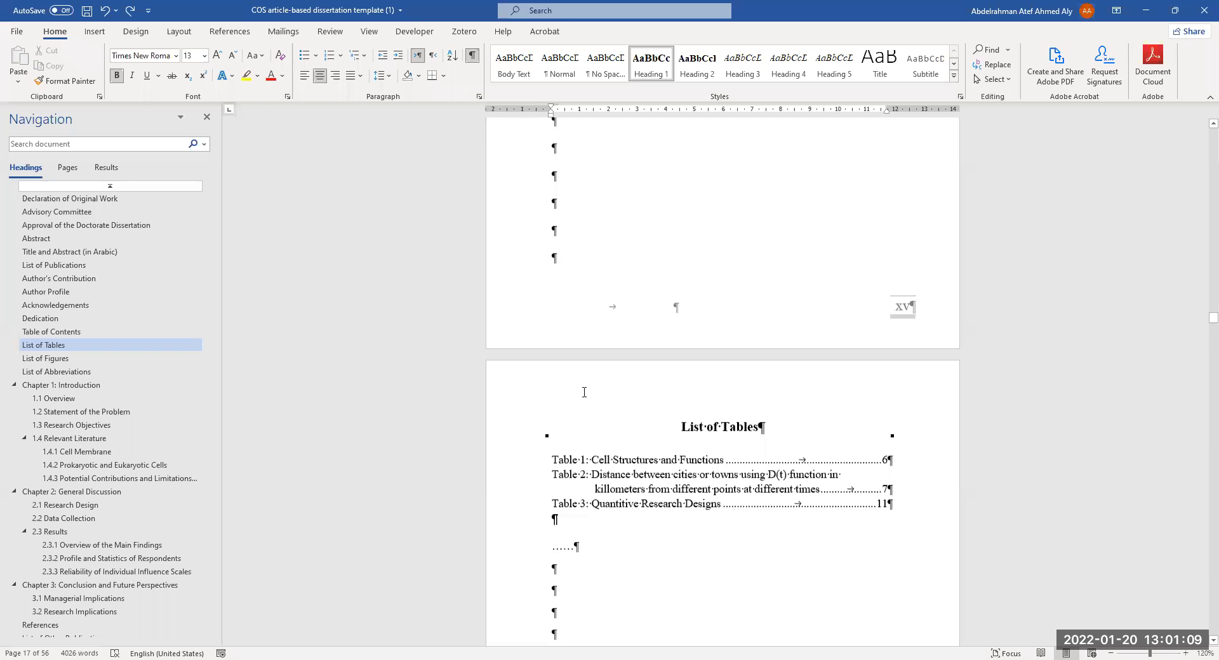
pyautogui.scroll(-15, 635, 343)
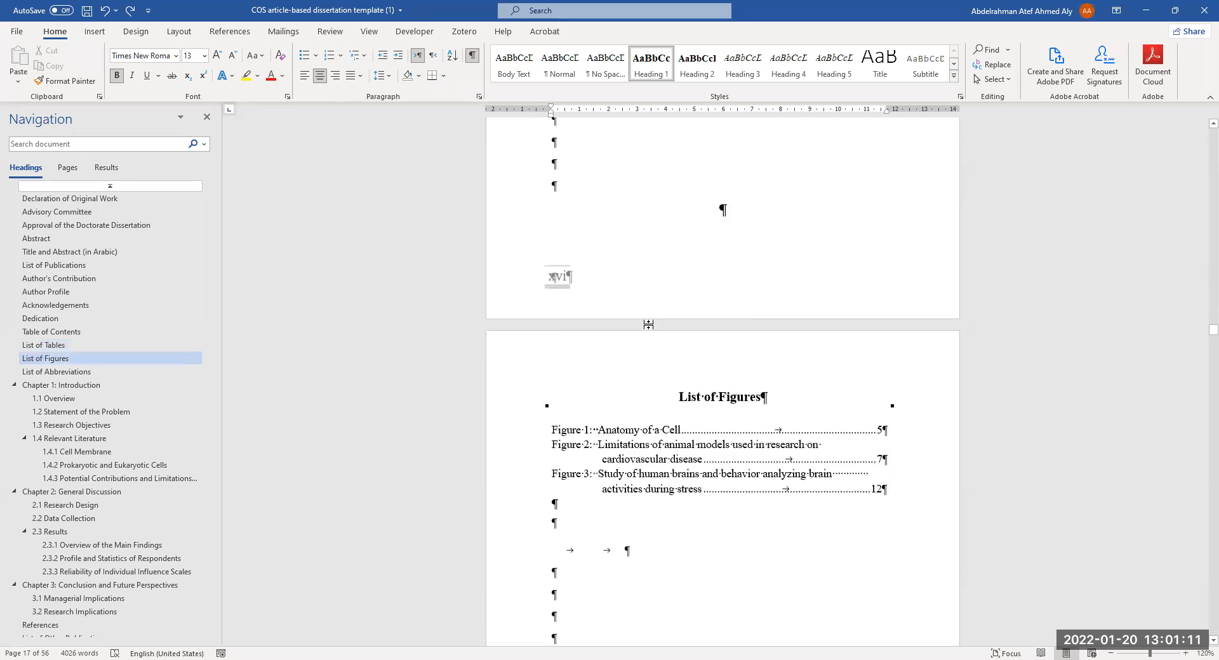
pyautogui.scroll(-20, 602, 404)
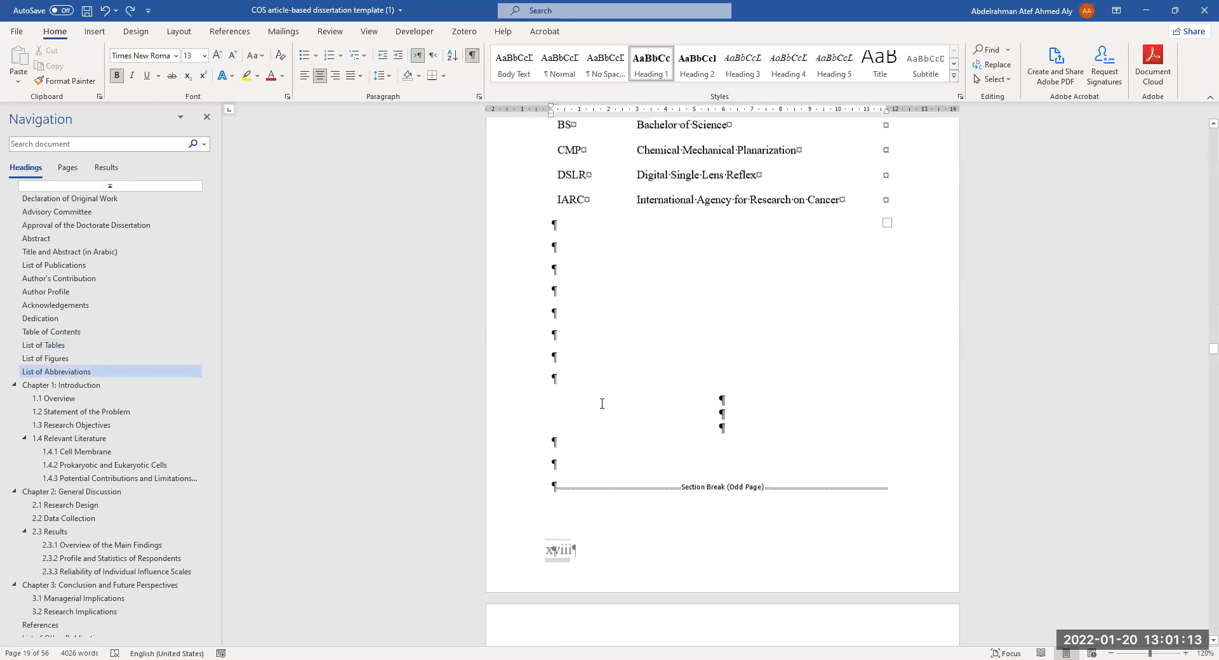
# Step: Examine the Chapter 1 divider page and the Introduction sections, including the title-format instructions and Relevant Literature, with pages side by side
pyautogui.scroll(-3, 637, 400)
pyautogui.keyDown('ctrl'); pyautogui.scroll(-2, 699, 337); pyautogui.keyUp('ctrl')
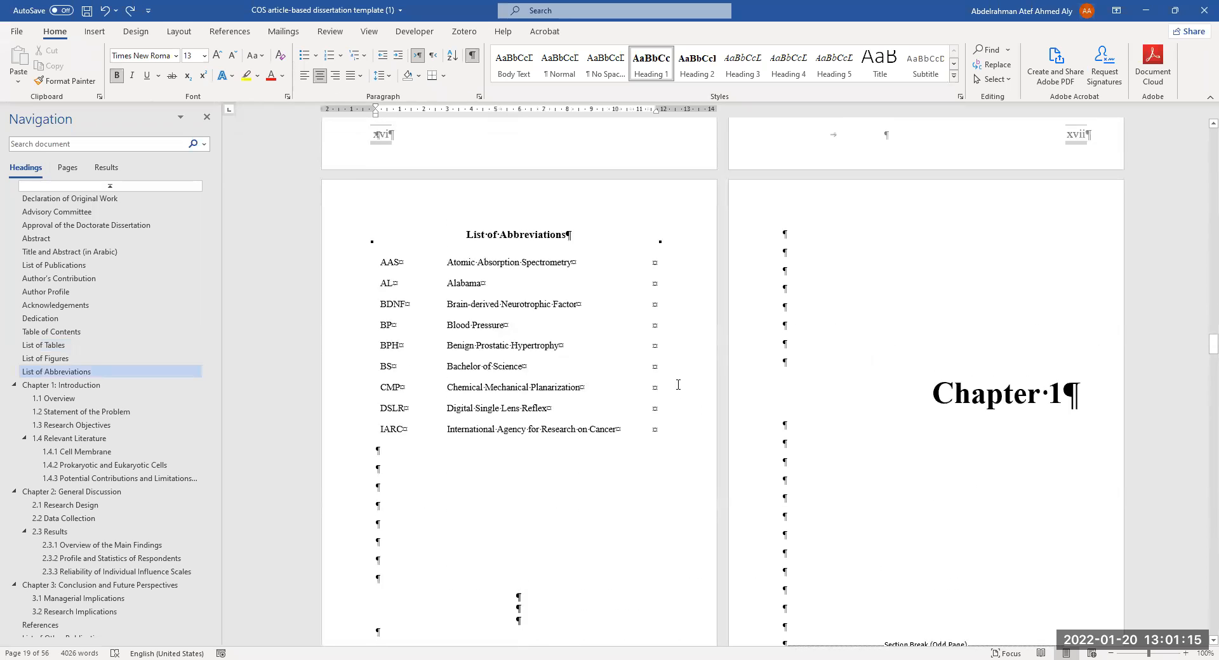
pyautogui.scroll(-15, 695, 377)
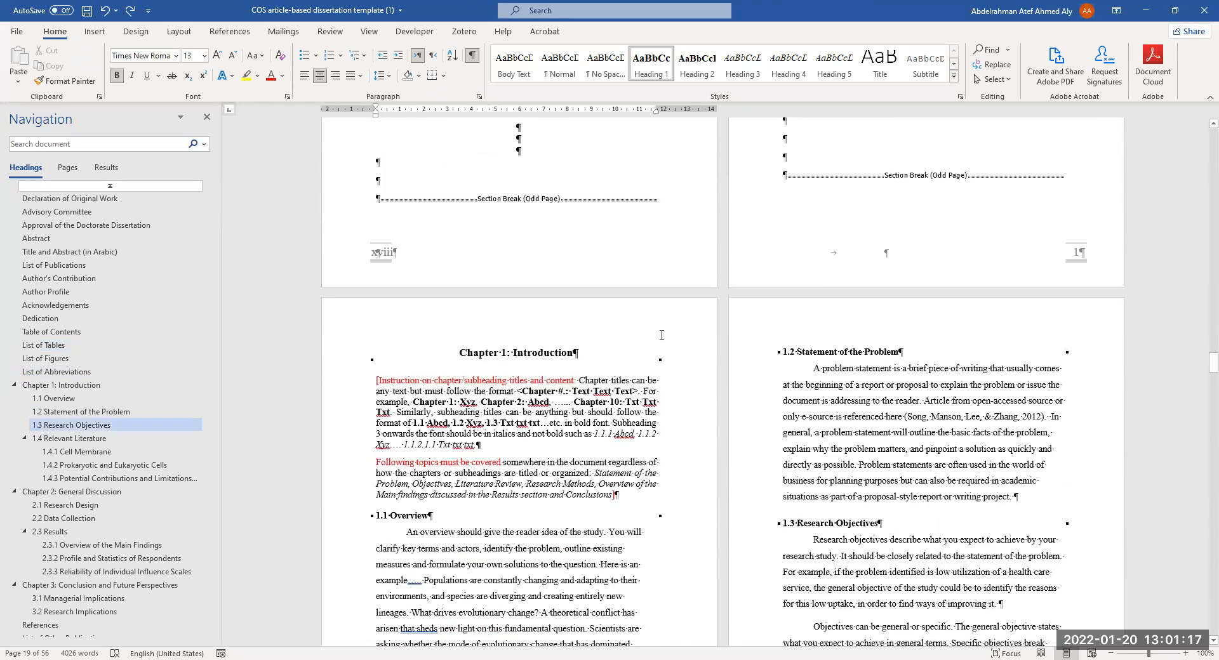
pyautogui.scroll(-1, 677, 287)
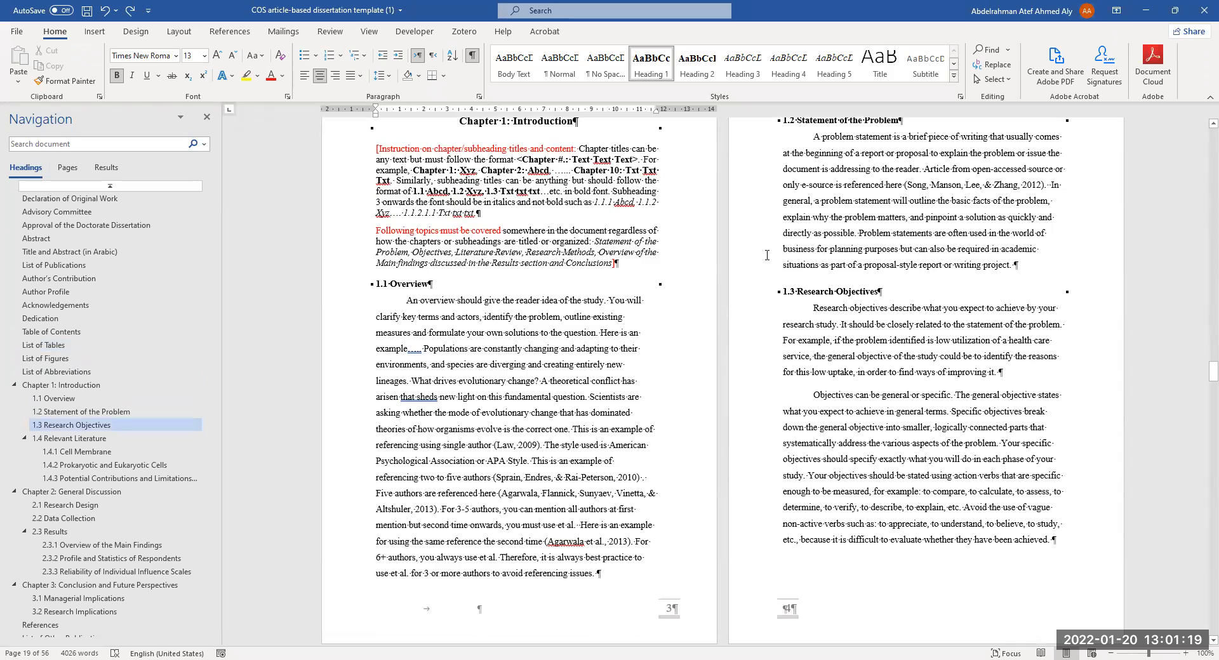
pyautogui.scroll(-9, 499, 433)
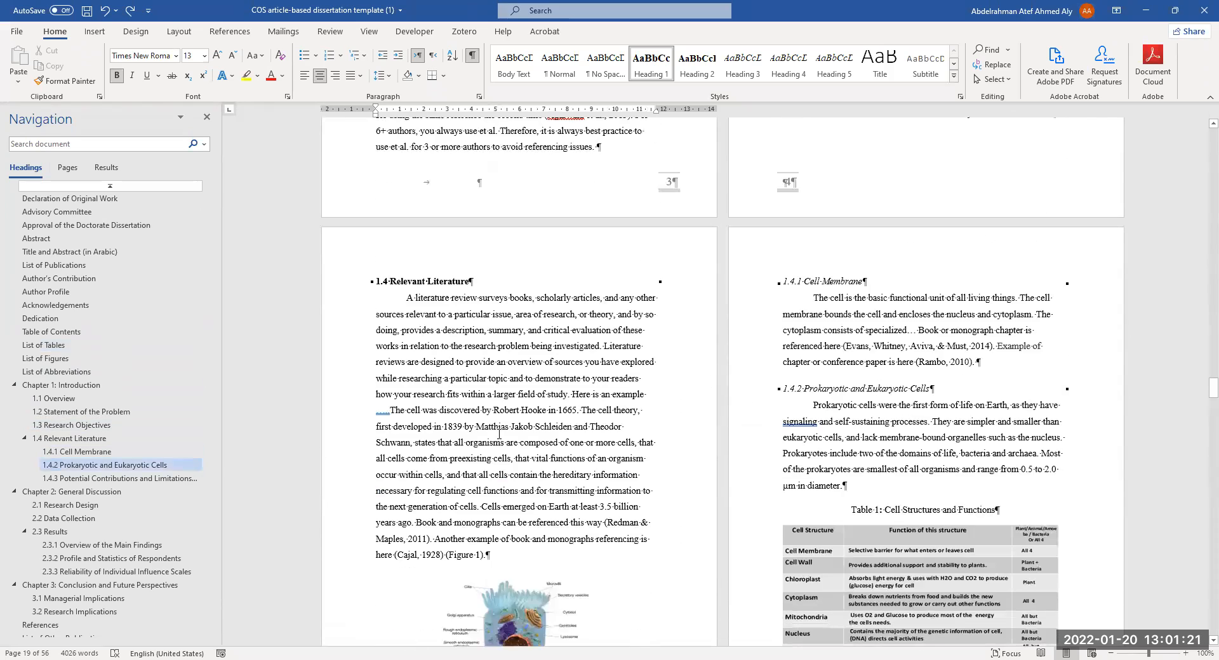
pyautogui.scroll(-1, 499, 433)
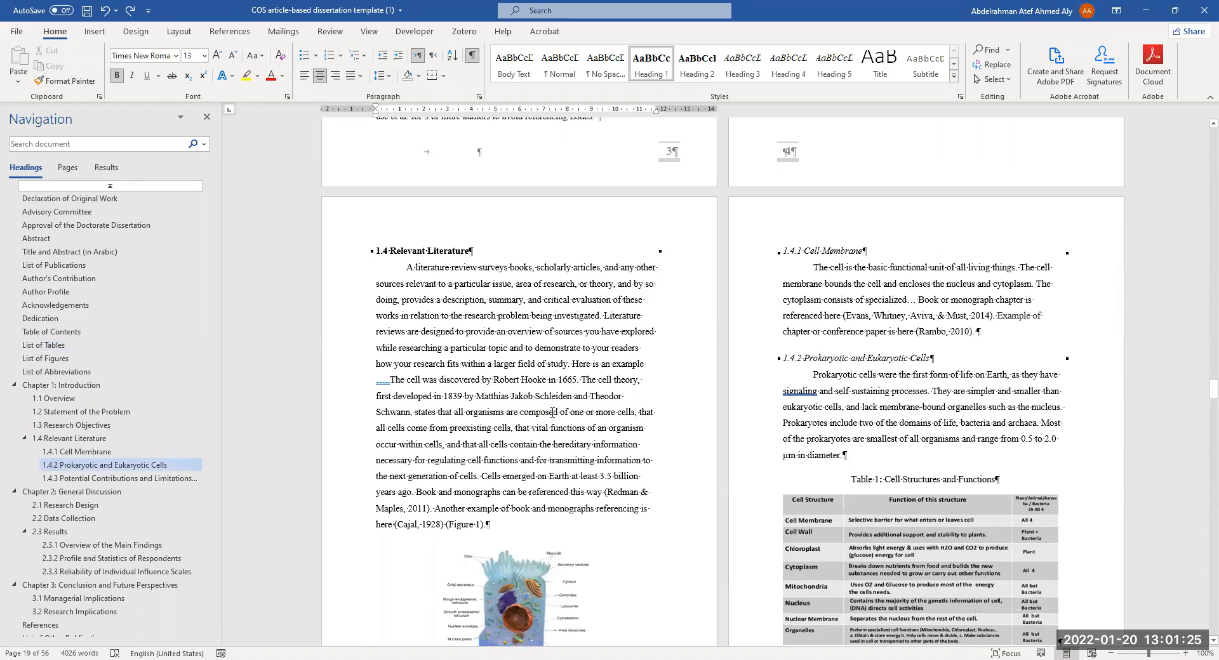
# Step: Skim the remaining chapters and back matter up to the Publications divider page after the Appendix
pyautogui.scroll(-17, 552, 412)
pyautogui.scroll(-20, 572, 412)
pyautogui.scroll(-20, 576, 408)
pyautogui.scroll(-5, 577, 408)
pyautogui.scroll(17, 575, 388)
pyautogui.scroll(-18, 931, 249)
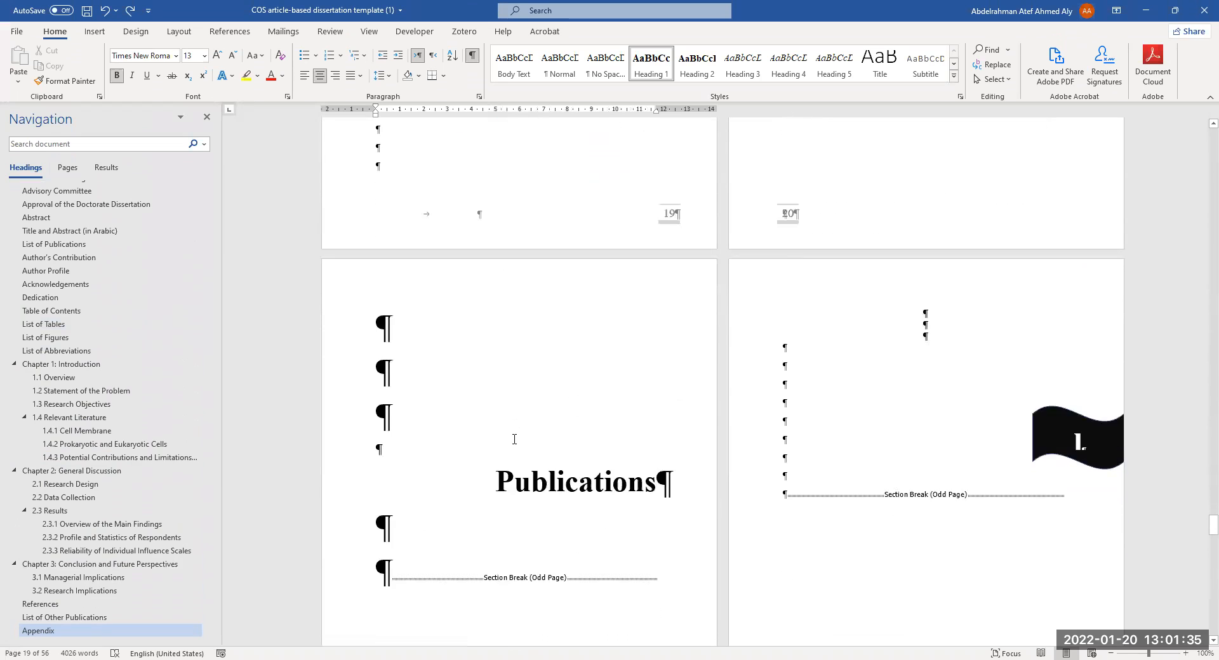
# Step: Examine the Publications divider page, the numbered article divider and the start of the Article 1 section
pyautogui.scroll(-1, 514, 439)
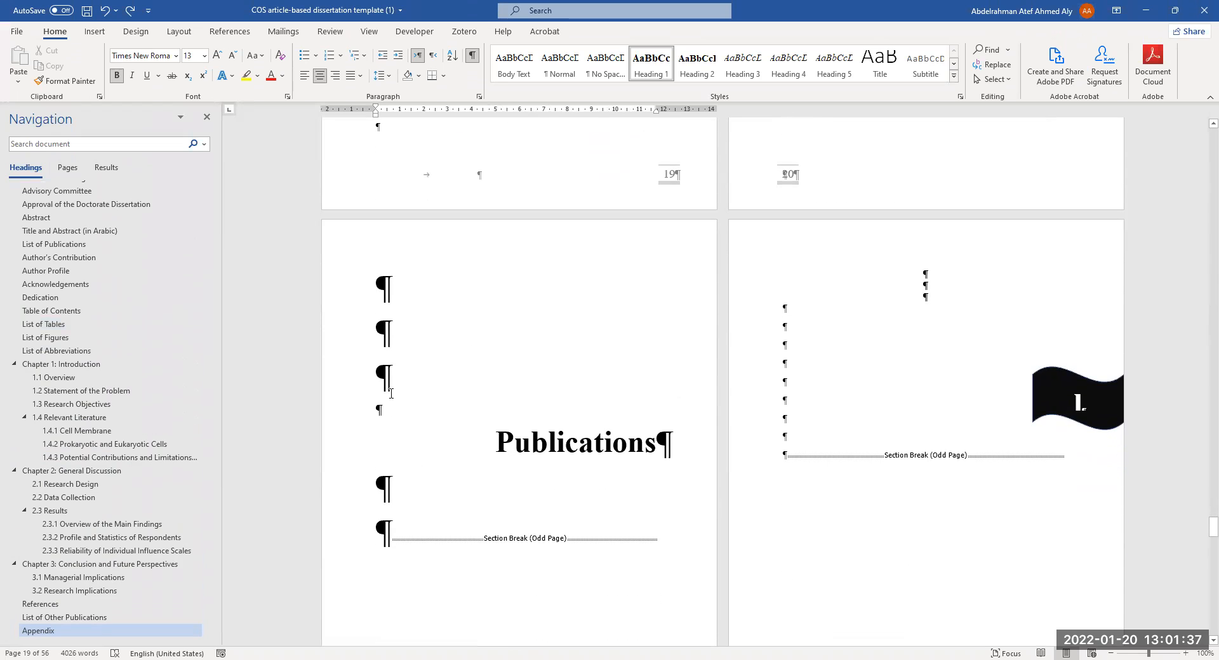
pyautogui.scroll(-1, 392, 394)
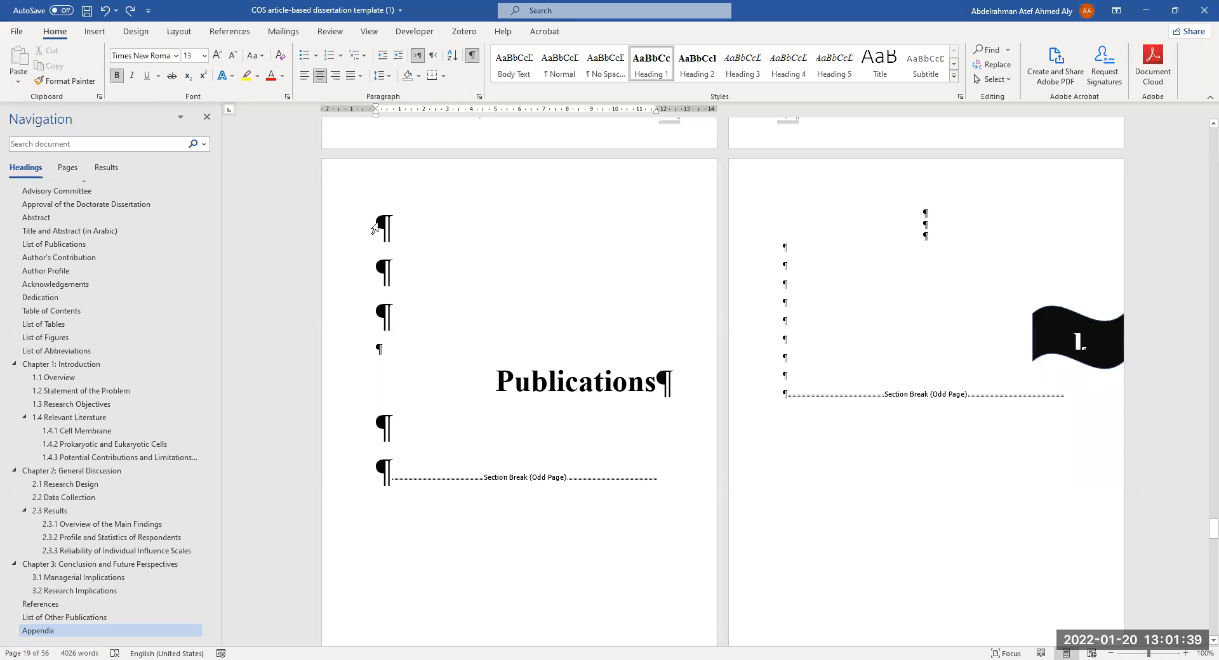
pyautogui.scroll(-3, 888, 237)
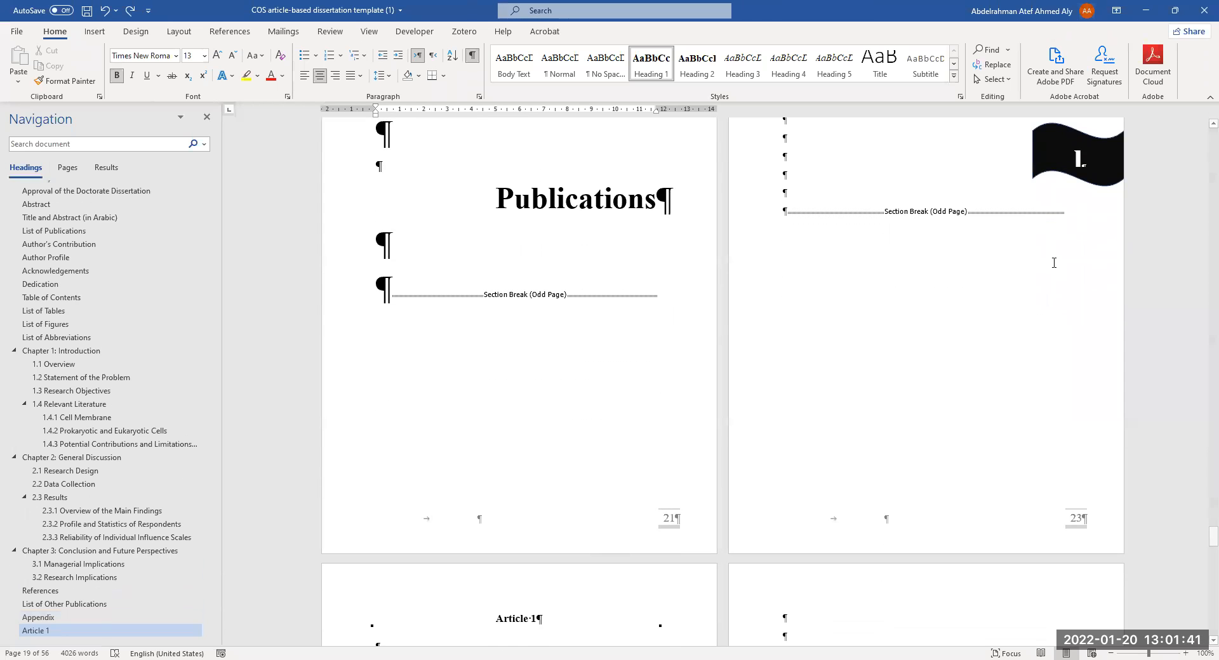
pyautogui.scroll(1, 1046, 247)
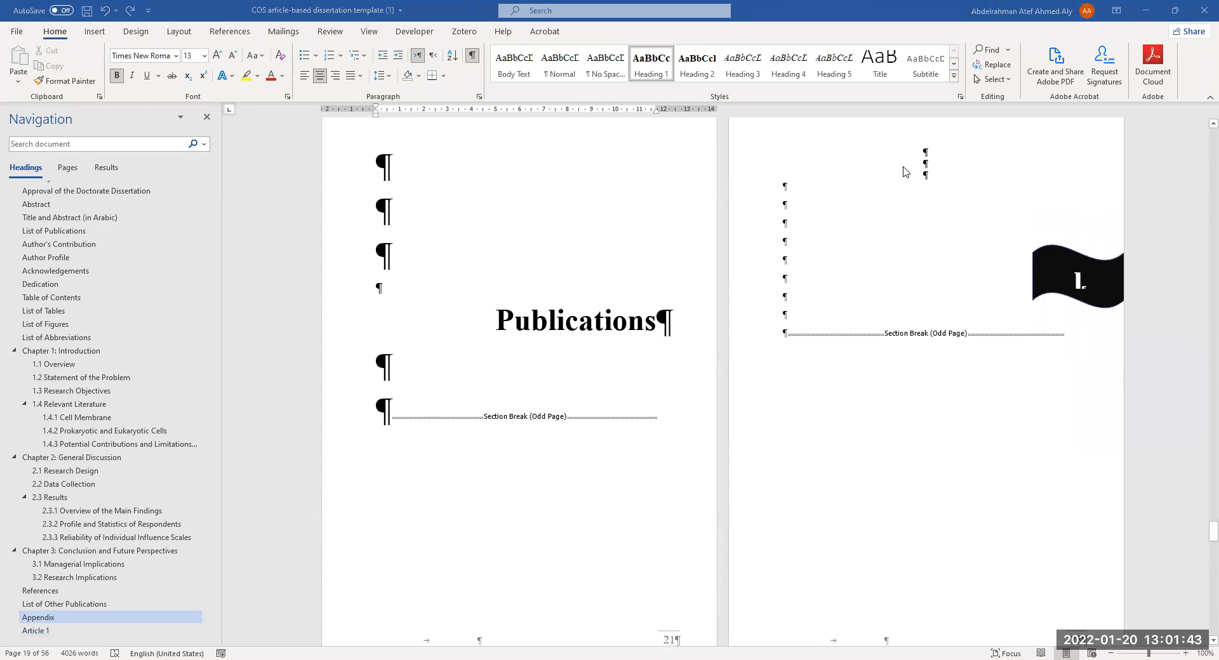
pyautogui.scroll(-10, 1057, 265)
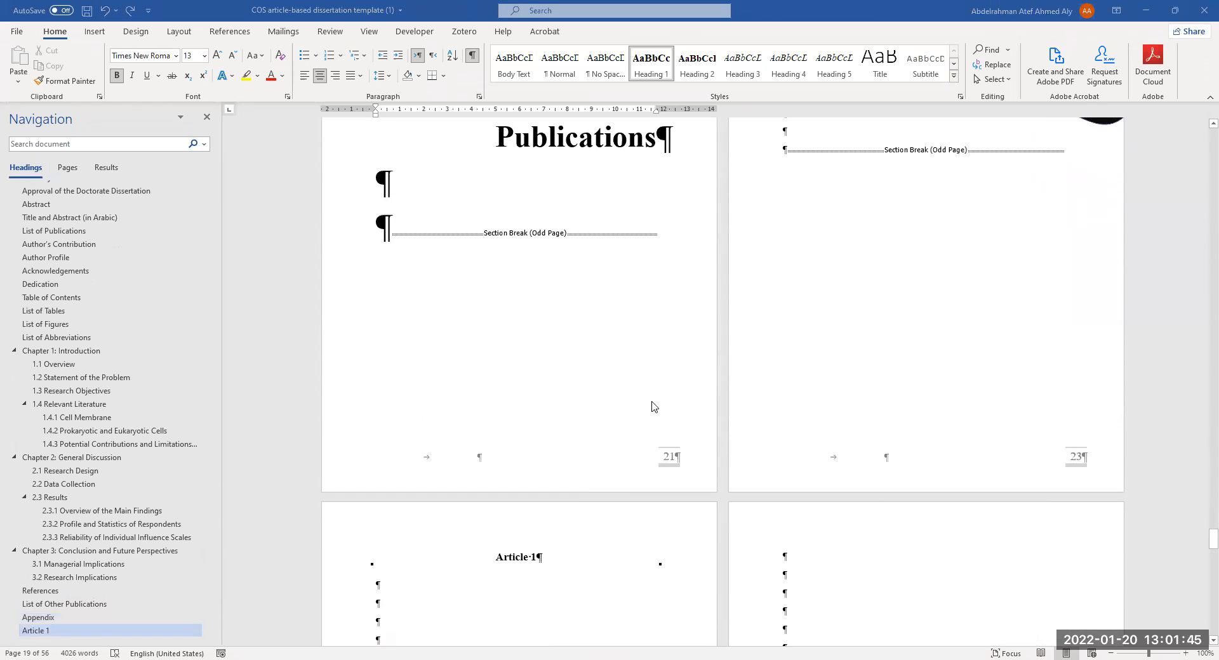
# Step: Review the Article 1, Article 2 and Article 3 sections with their numbered divider pages, through to the back cover
pyautogui.scroll(-4, 458, 463)
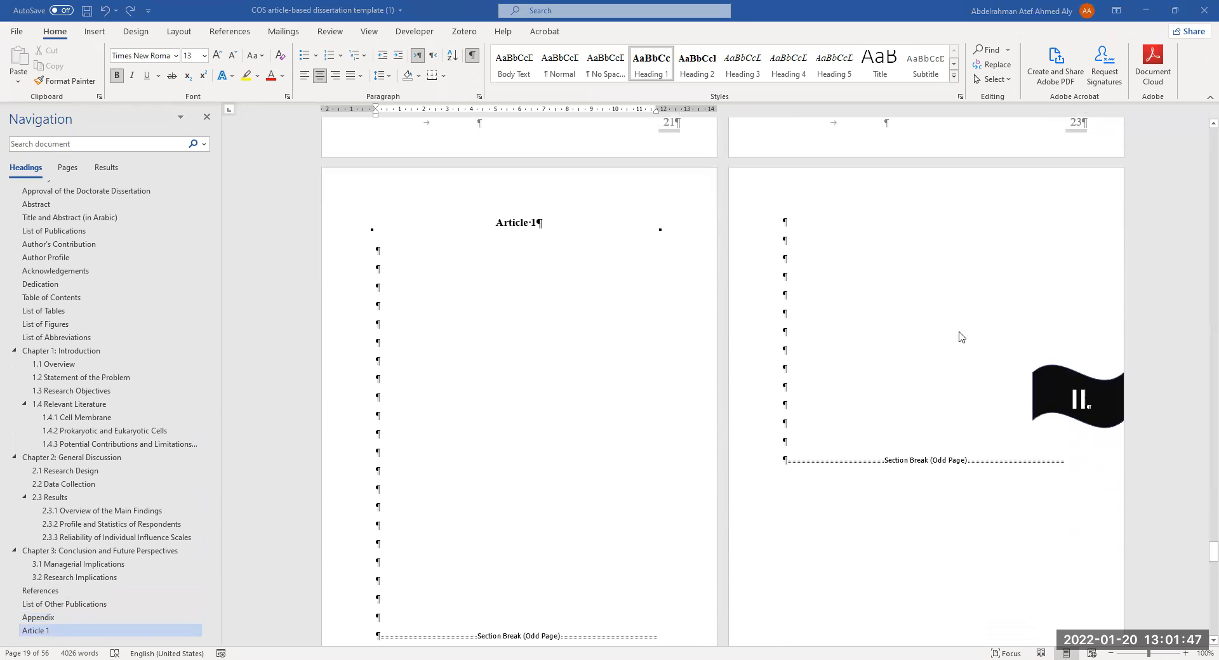
pyautogui.scroll(-5, 905, 456)
pyautogui.scroll(-12, 905, 456)
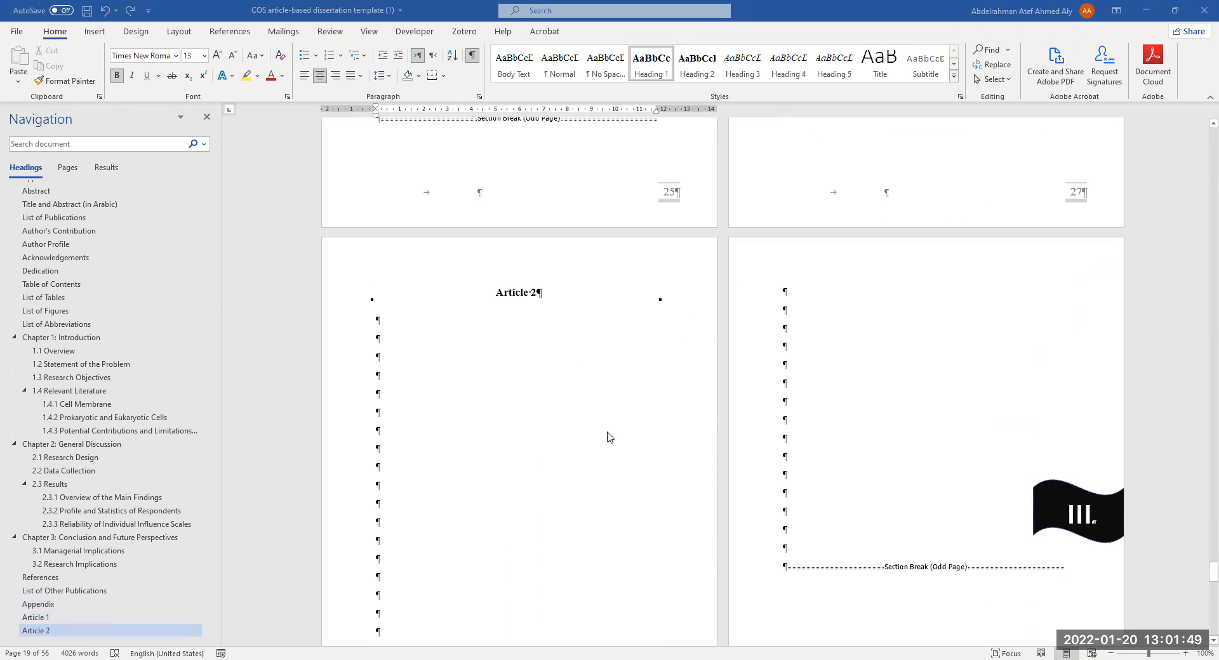
pyautogui.scroll(-20, 817, 372)
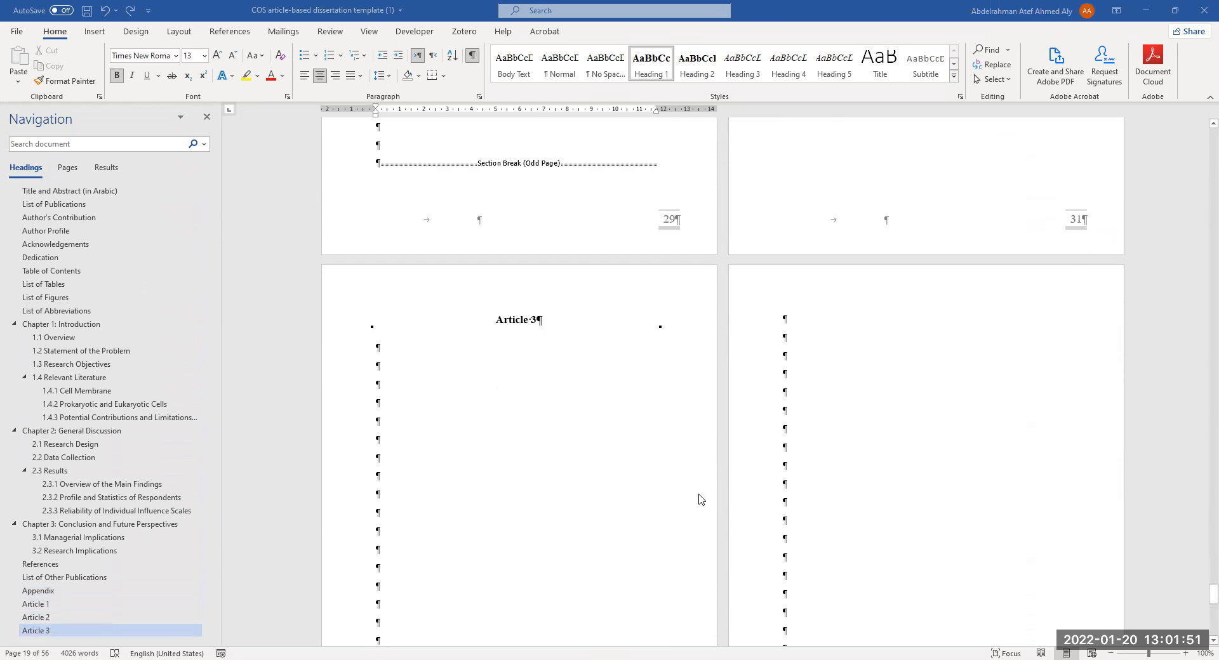
pyautogui.scroll(-8, 722, 346)
pyautogui.scroll(-5, 671, 458)
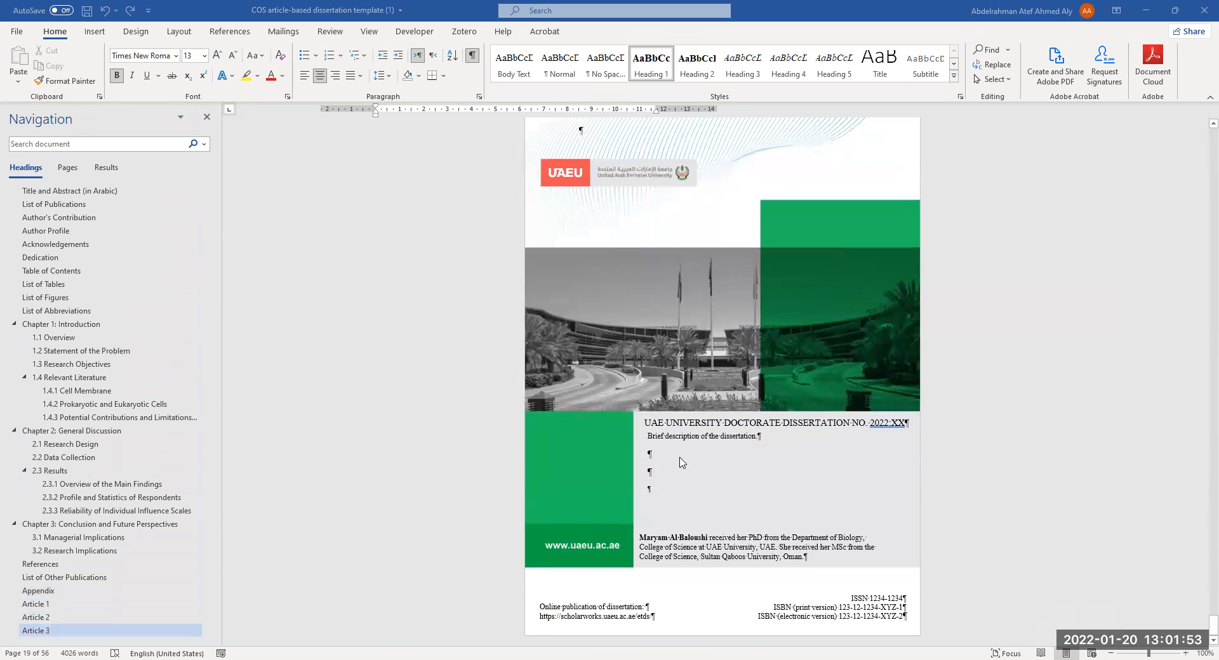
# Step: Go back through the article sections to the end of the Appendix and examine the Publications page and numbered dividers I and II
pyautogui.scroll(6, 670, 457)
pyautogui.scroll(20, 671, 457)
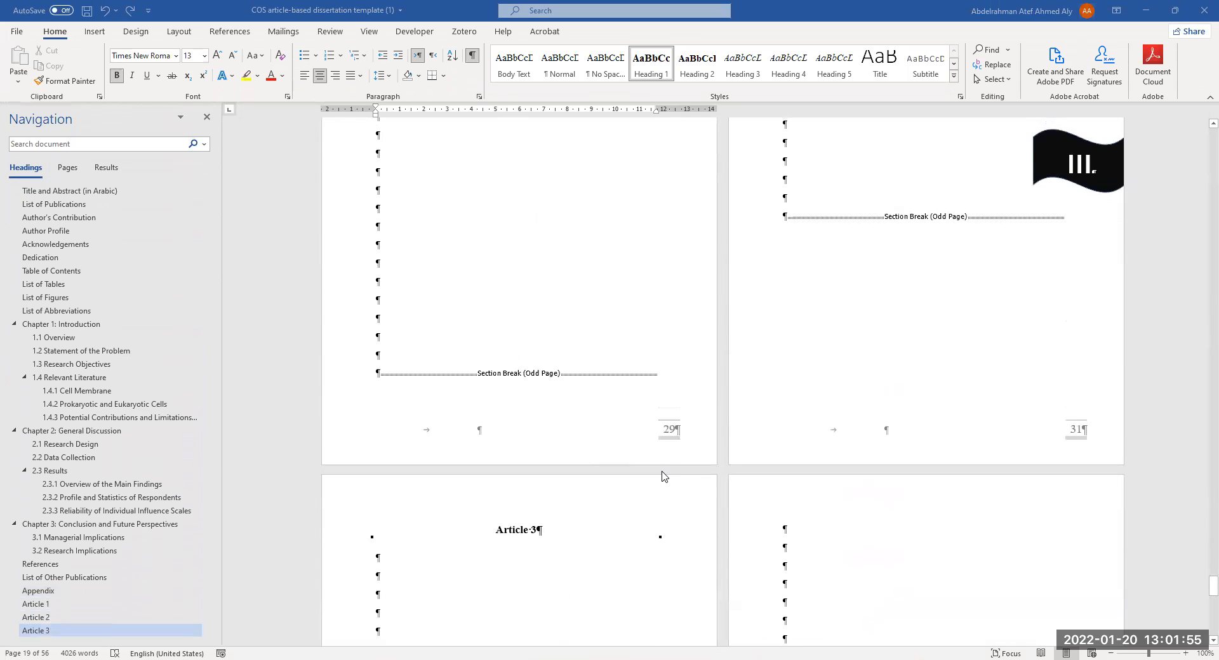
pyautogui.scroll(20, 664, 477)
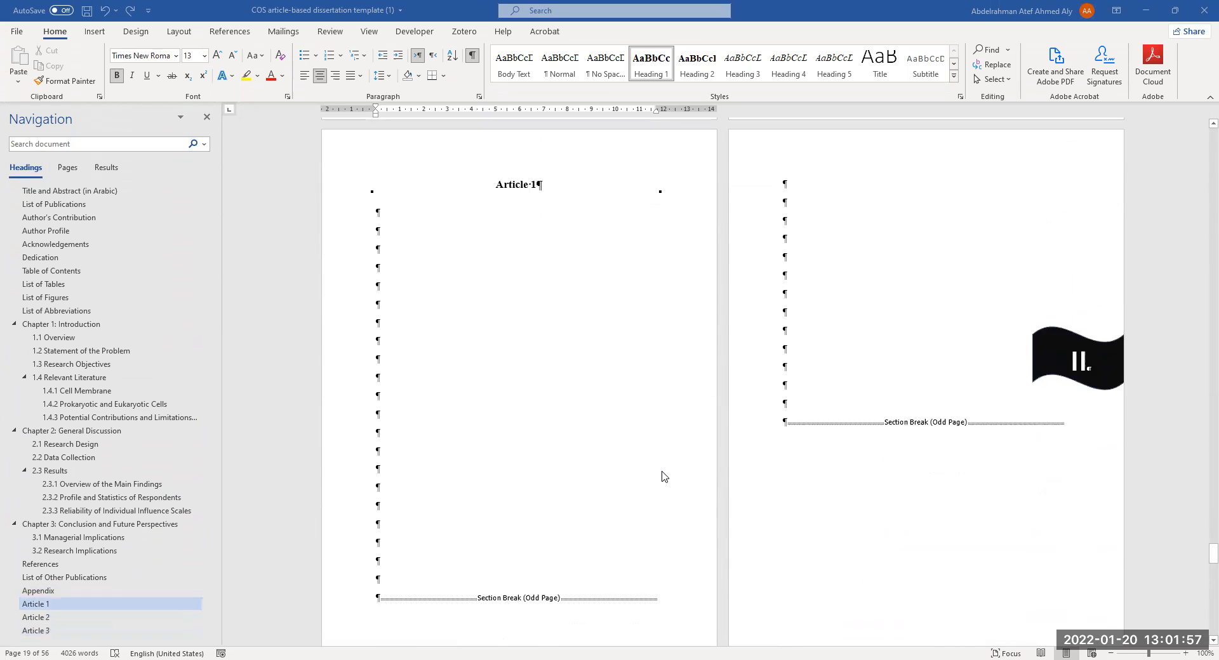
pyautogui.scroll(10, 663, 476)
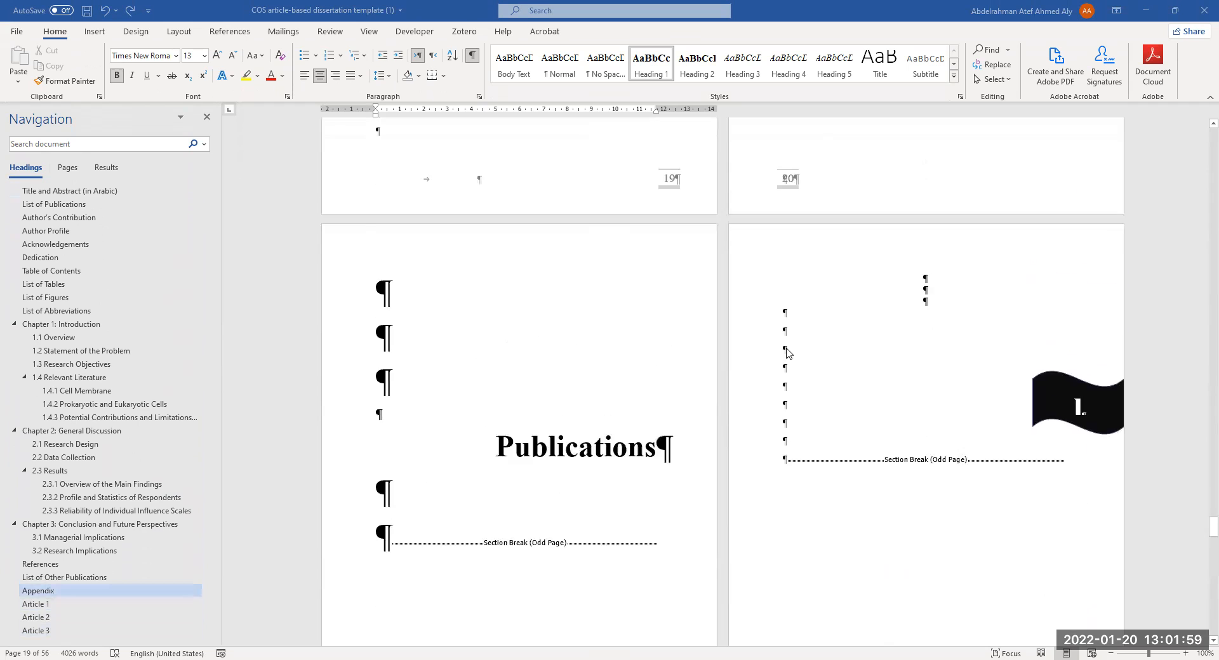
pyautogui.scroll(2, 827, 298)
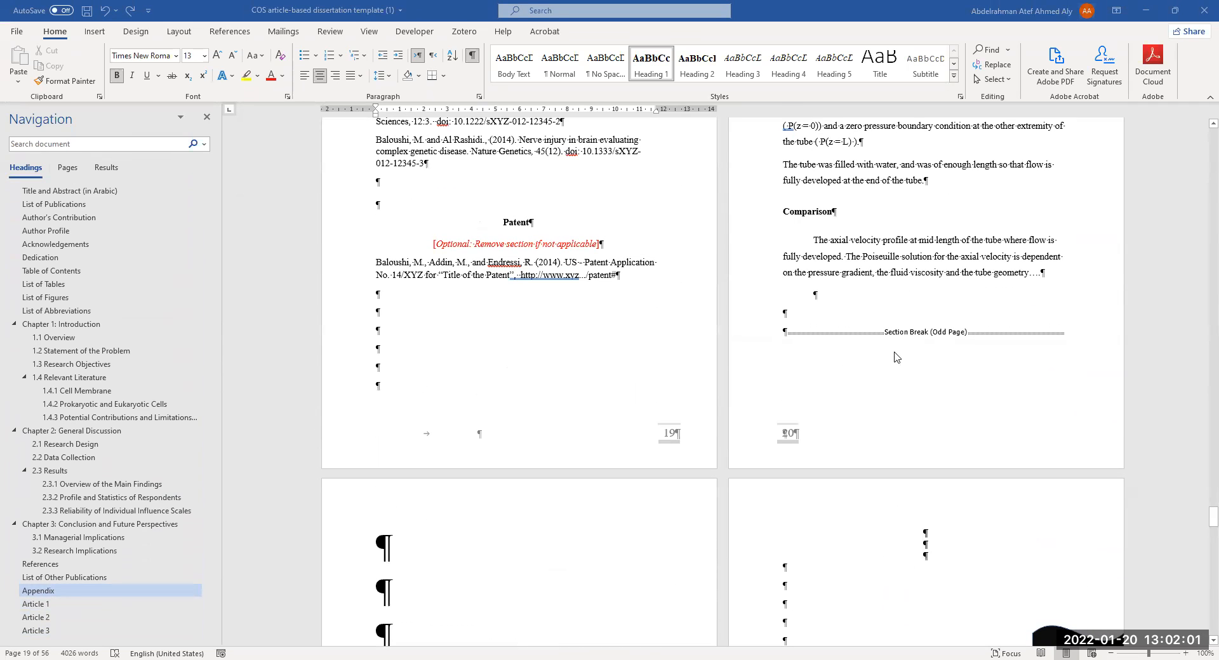
pyautogui.scroll(-10, 896, 357)
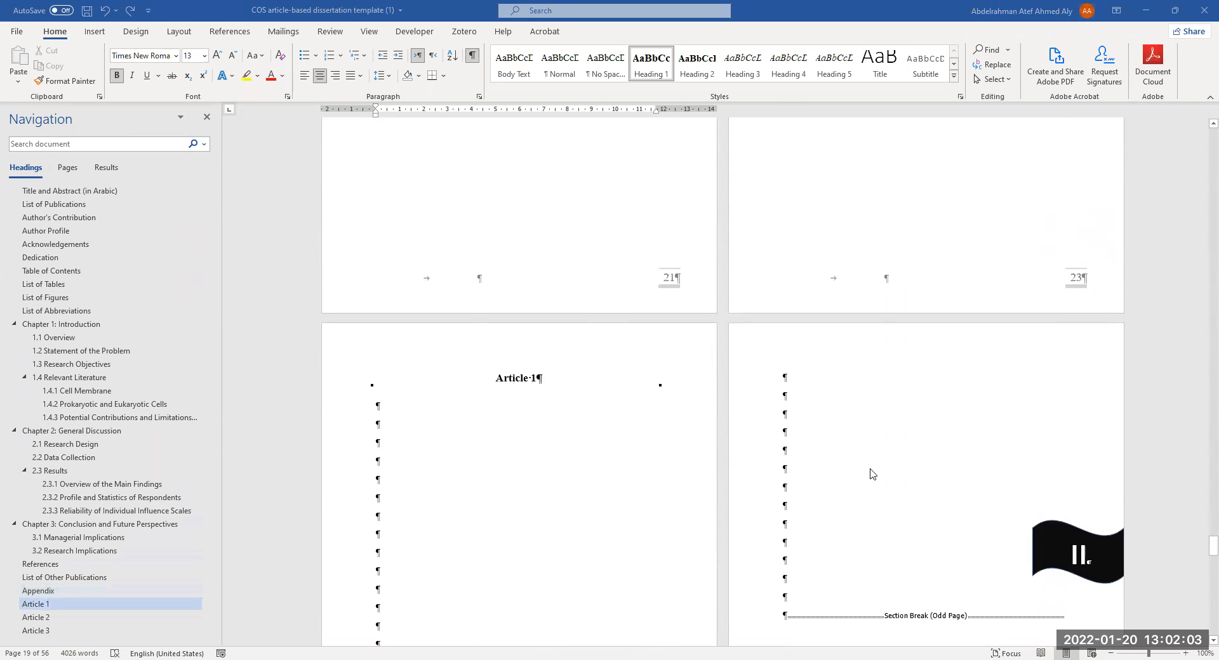
pyautogui.scroll(-2, 872, 474)
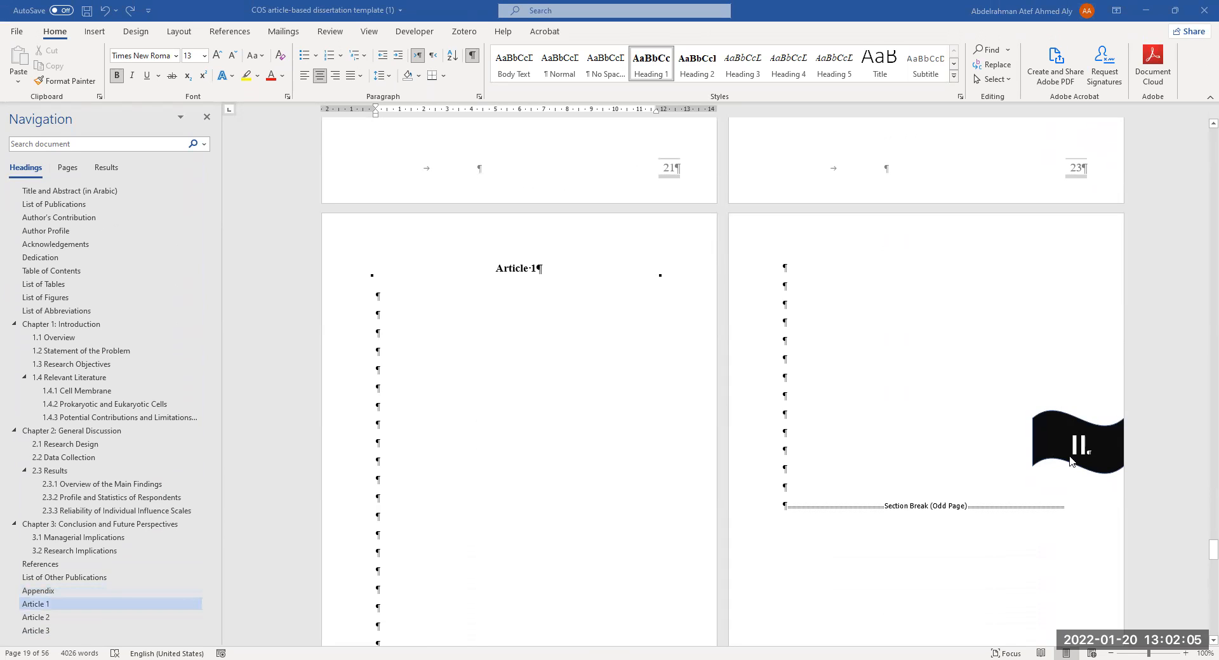
pyautogui.scroll(6, 1061, 419)
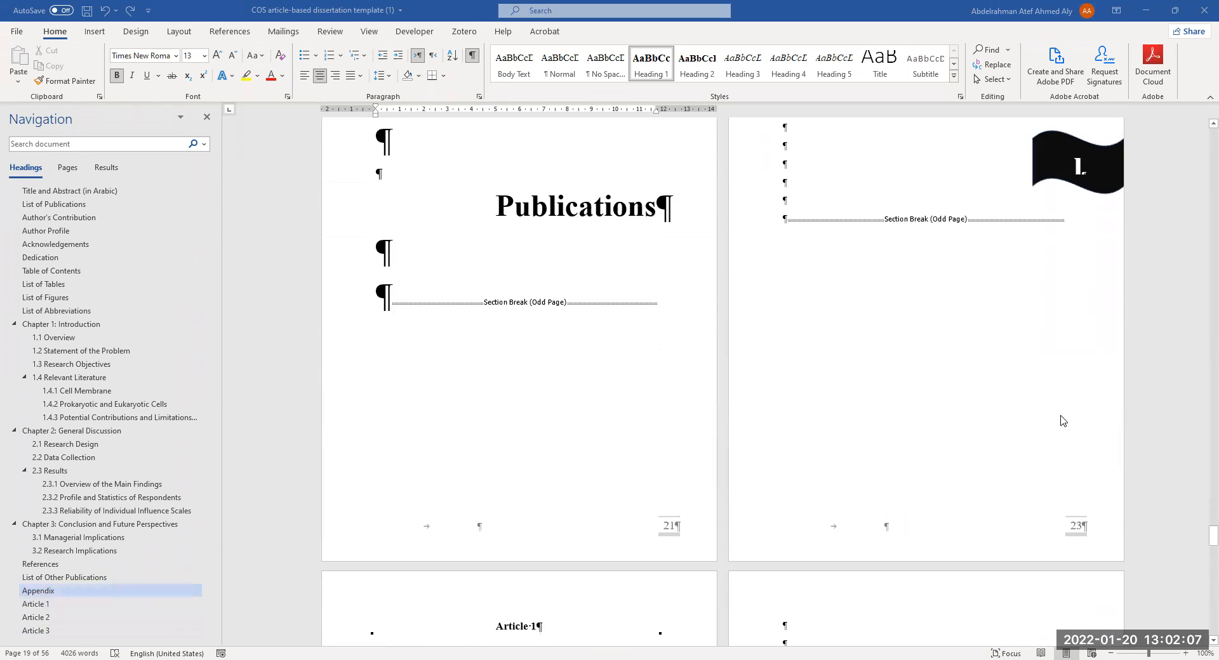
pyautogui.scroll(1, 1060, 419)
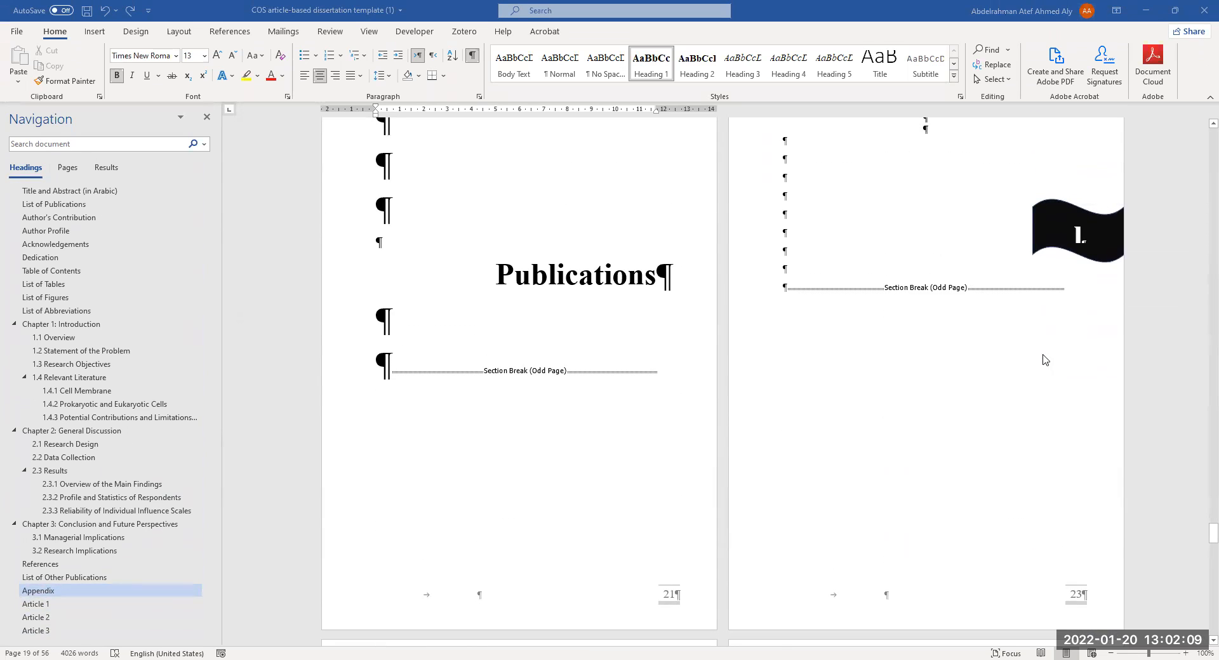
pyautogui.scroll(1, 1067, 281)
# Step: Skim from the Publications page past divider III to the end of Article 3 and the blank page before the back cover
pyautogui.scroll(-20, 1056, 316)
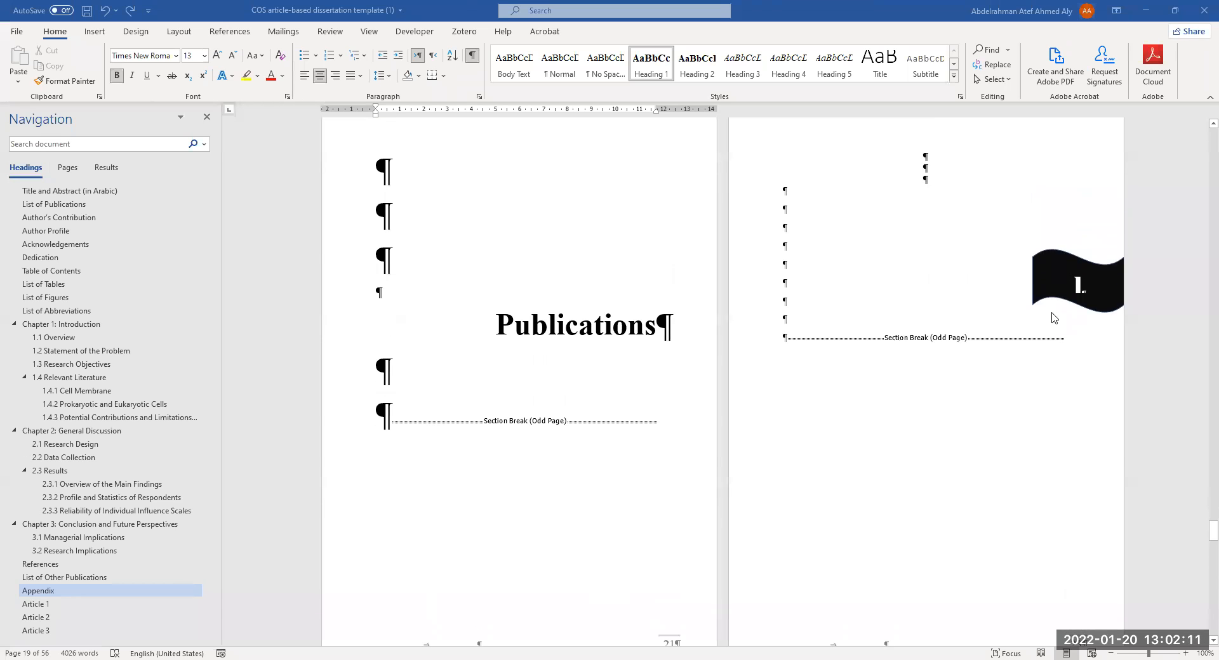
pyautogui.scroll(-20, 1081, 387)
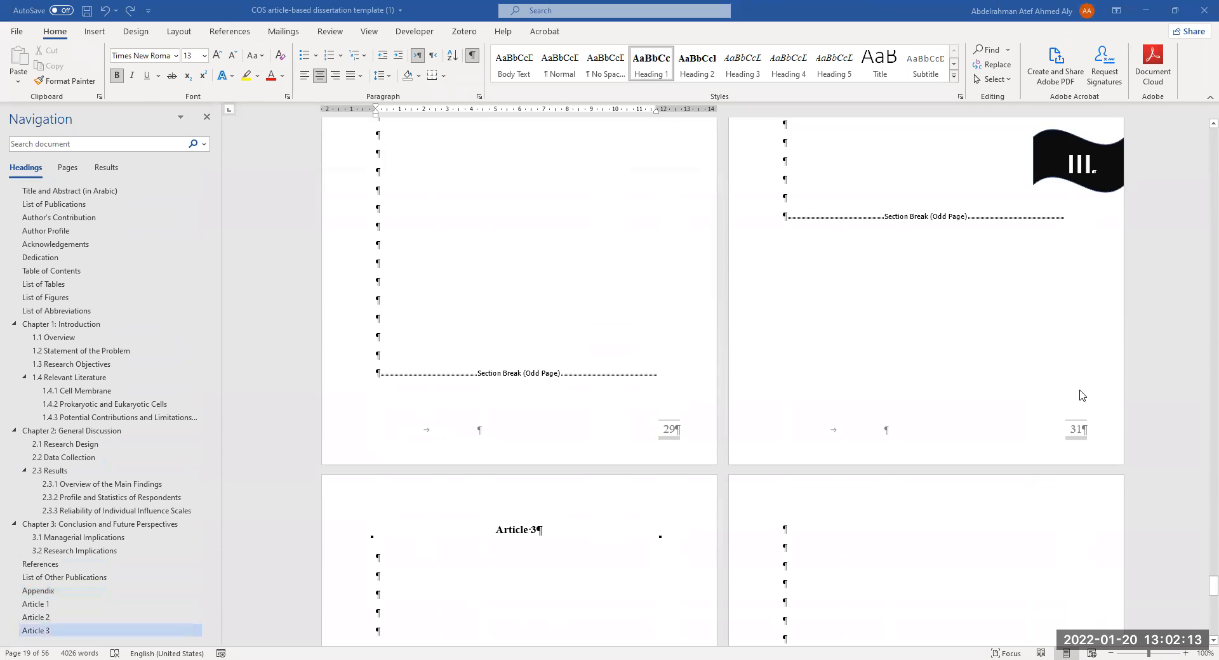
pyautogui.scroll(-3, 670, 308)
pyautogui.scroll(2, 756, 264)
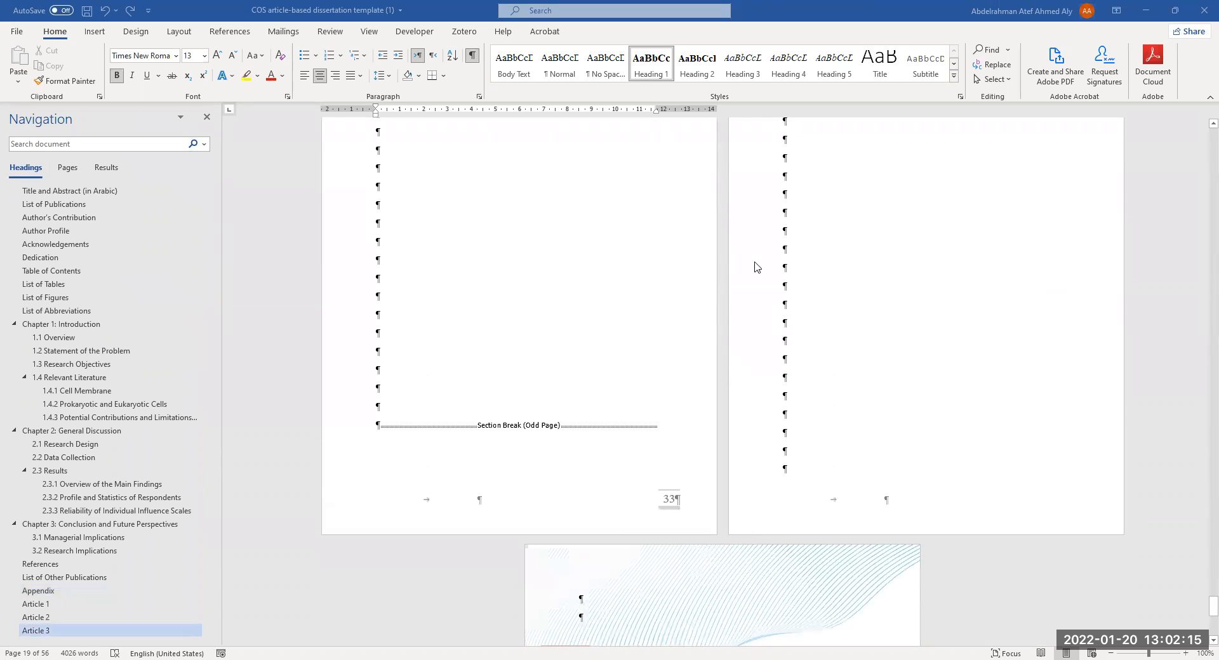
# Step: Look through the closing pages of the template, from the back cover up through Article 3 and Article 1 to the Publications divider
pyautogui.scroll(-4, 786, 443)
pyautogui.scroll(-1, 787, 443)
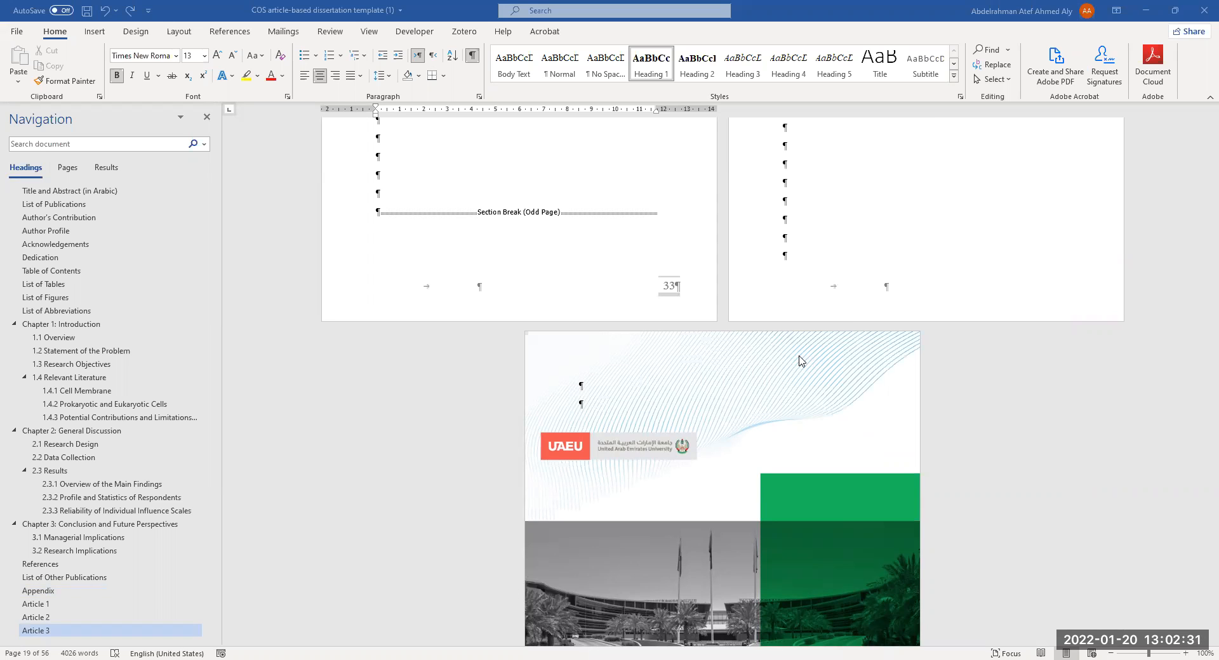
pyautogui.scroll(1, 394, 477)
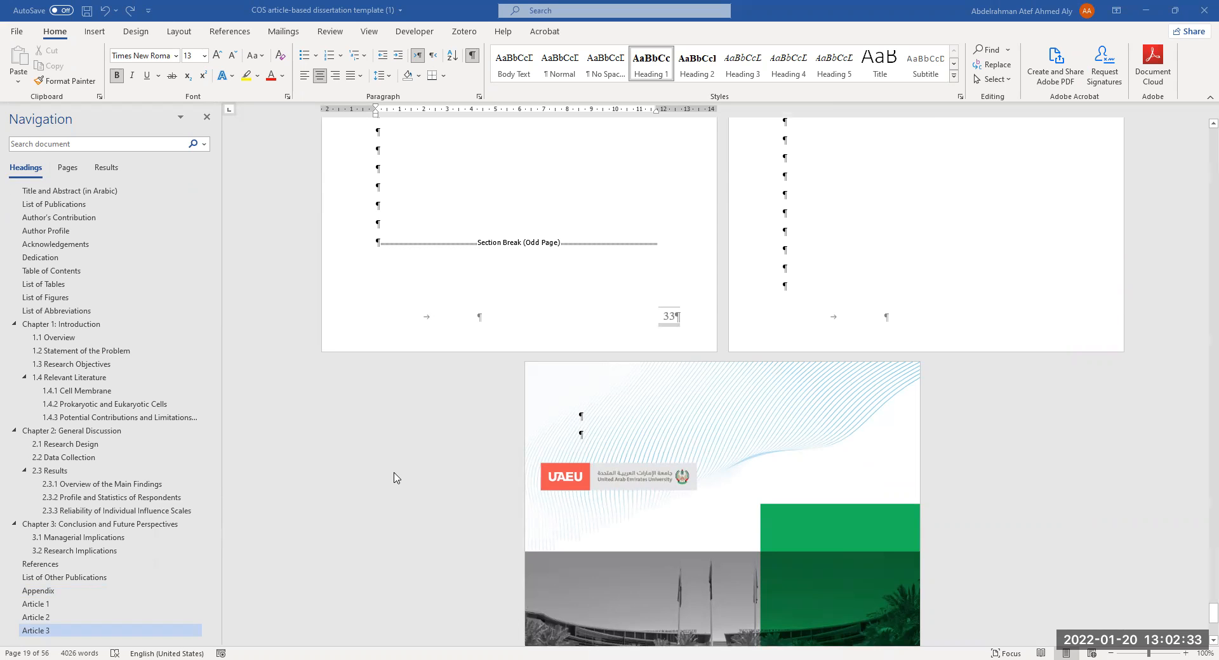
pyautogui.scroll(15, 394, 478)
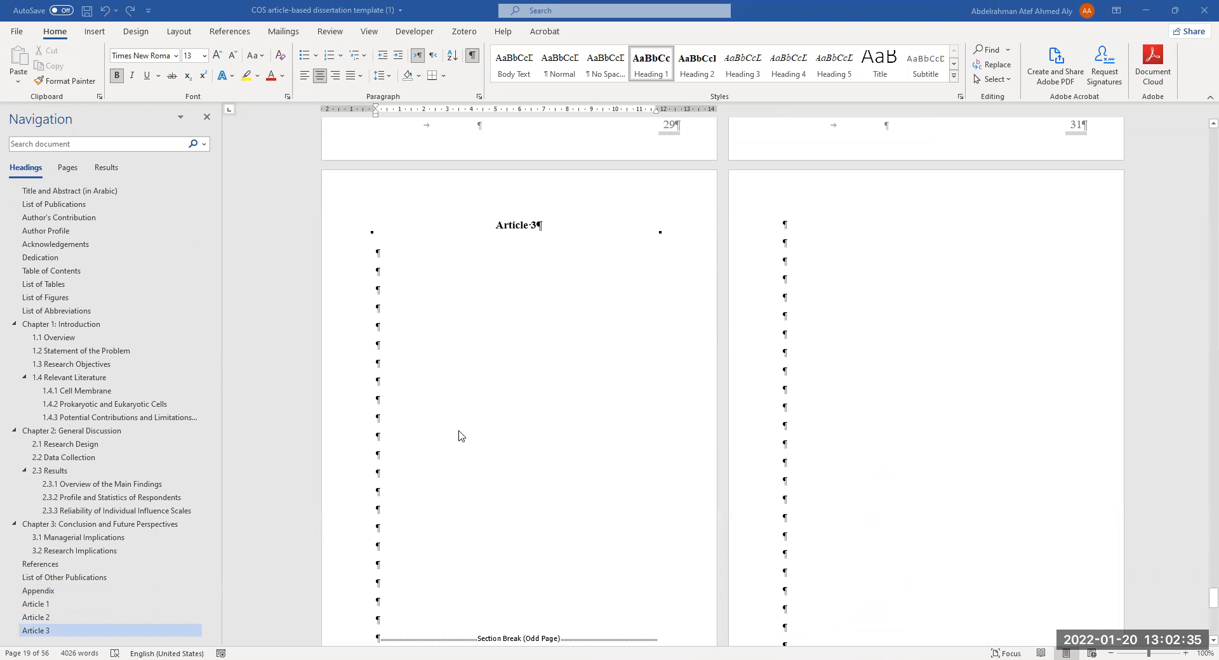
pyautogui.scroll(14, 480, 412)
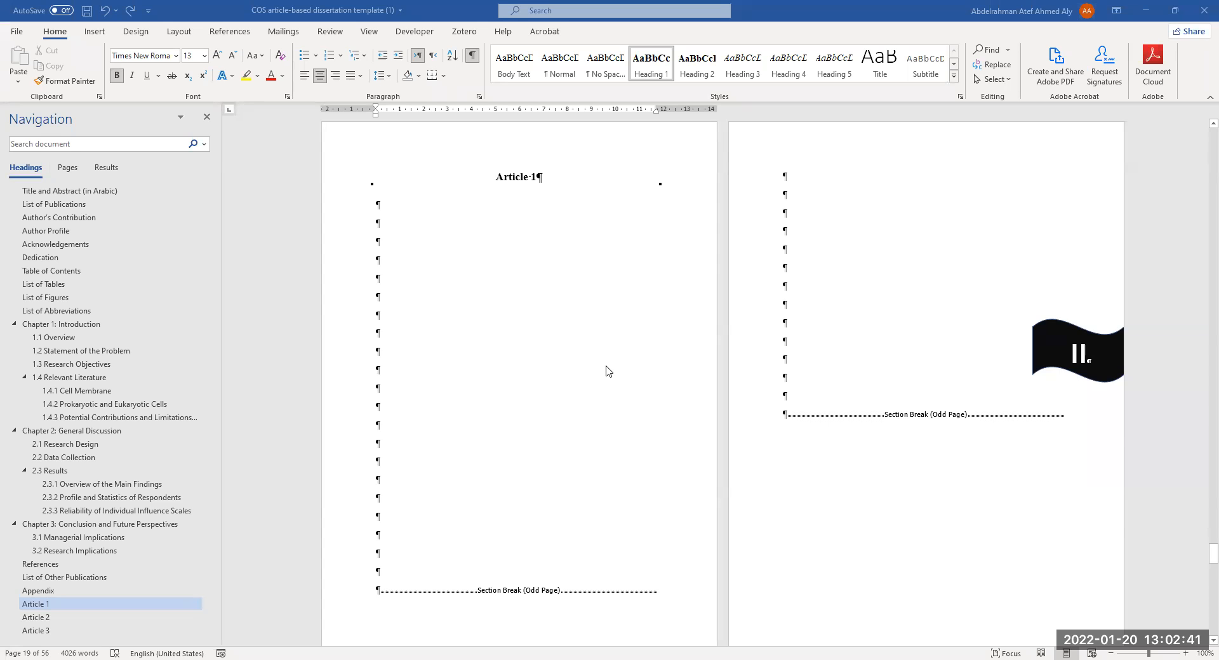
pyautogui.scroll(16, 606, 445)
pyautogui.scroll(6, 606, 452)
pyautogui.scroll(-8, 606, 453)
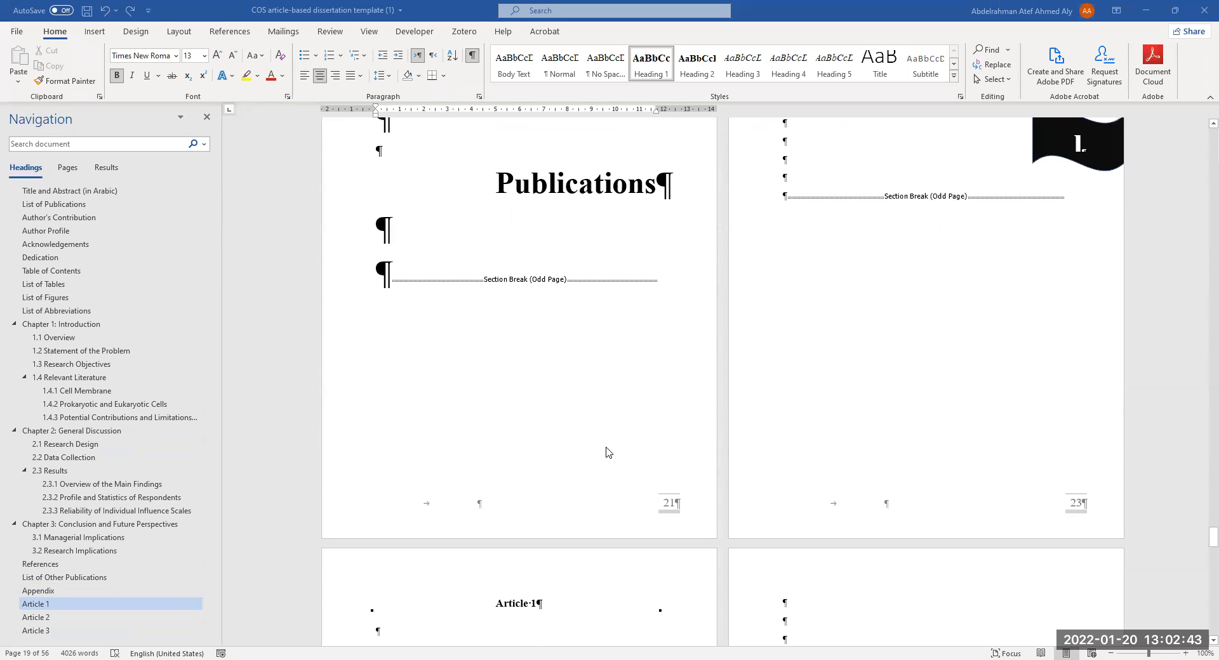
# Step: Examine the Publications divider, the Roman-numeral tab pages and the Article 1 page that follows
pyautogui.scroll(2, 606, 452)
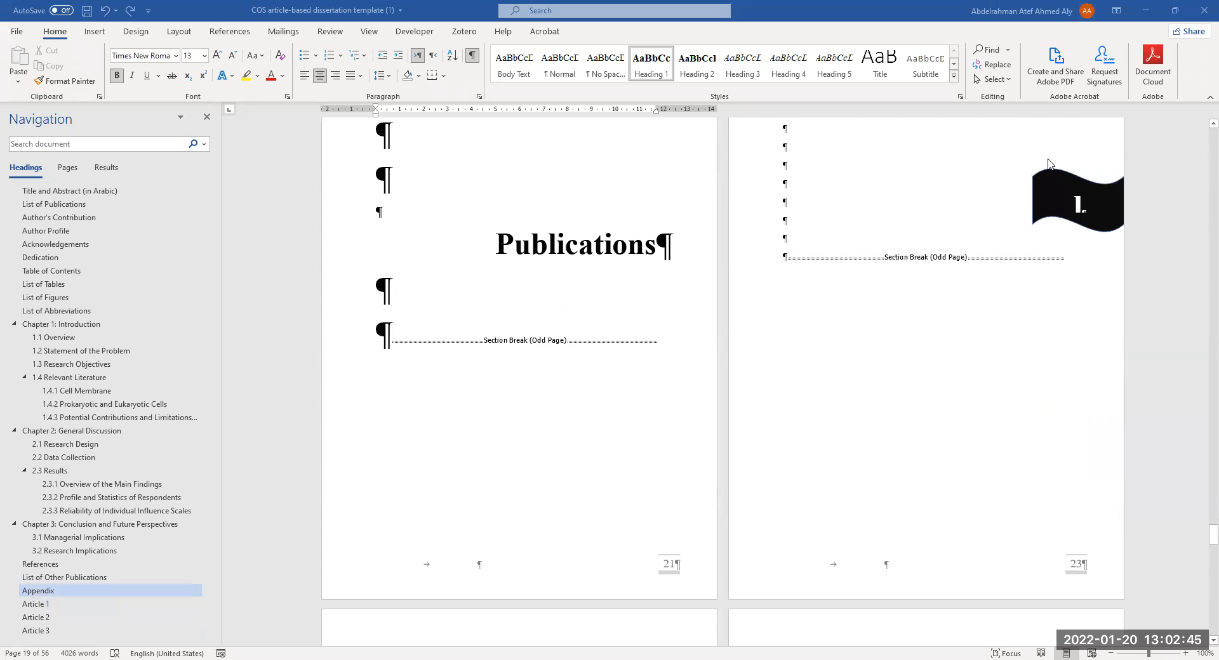
pyautogui.scroll(2, 1048, 164)
pyautogui.scroll(-1, 1098, 314)
pyautogui.scroll(-1, 1100, 324)
pyautogui.scroll(2, 759, 159)
pyautogui.scroll(-5, 1135, 517)
pyautogui.scroll(-9, 656, 526)
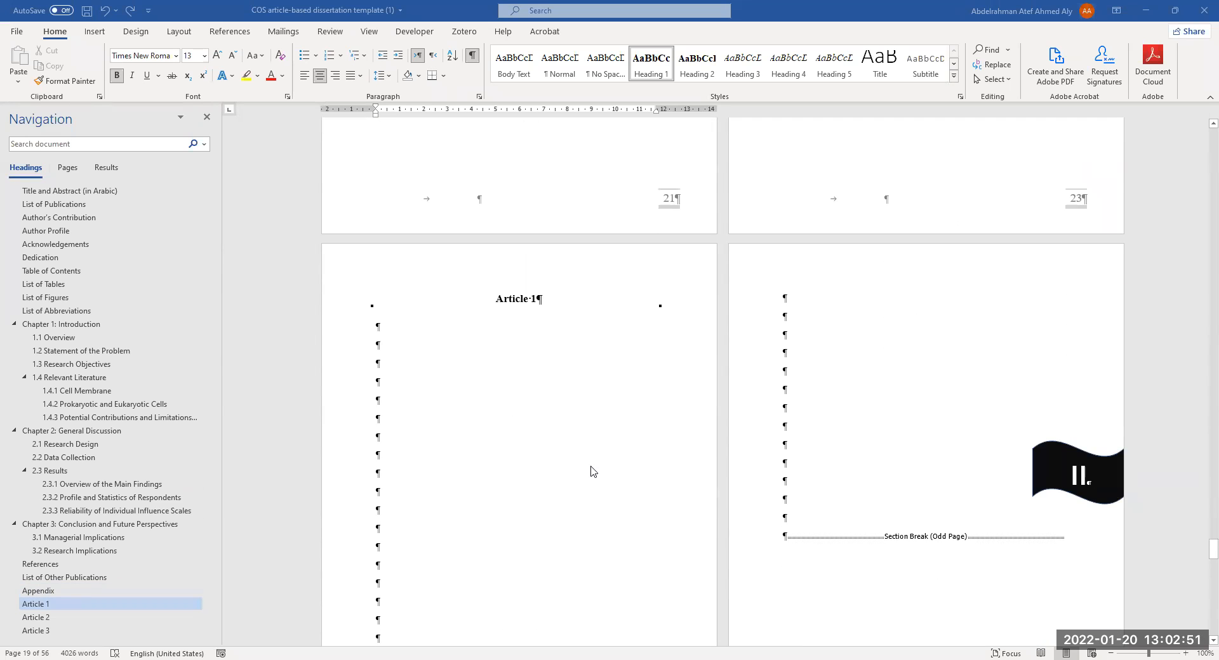
pyautogui.scroll(-4, 591, 472)
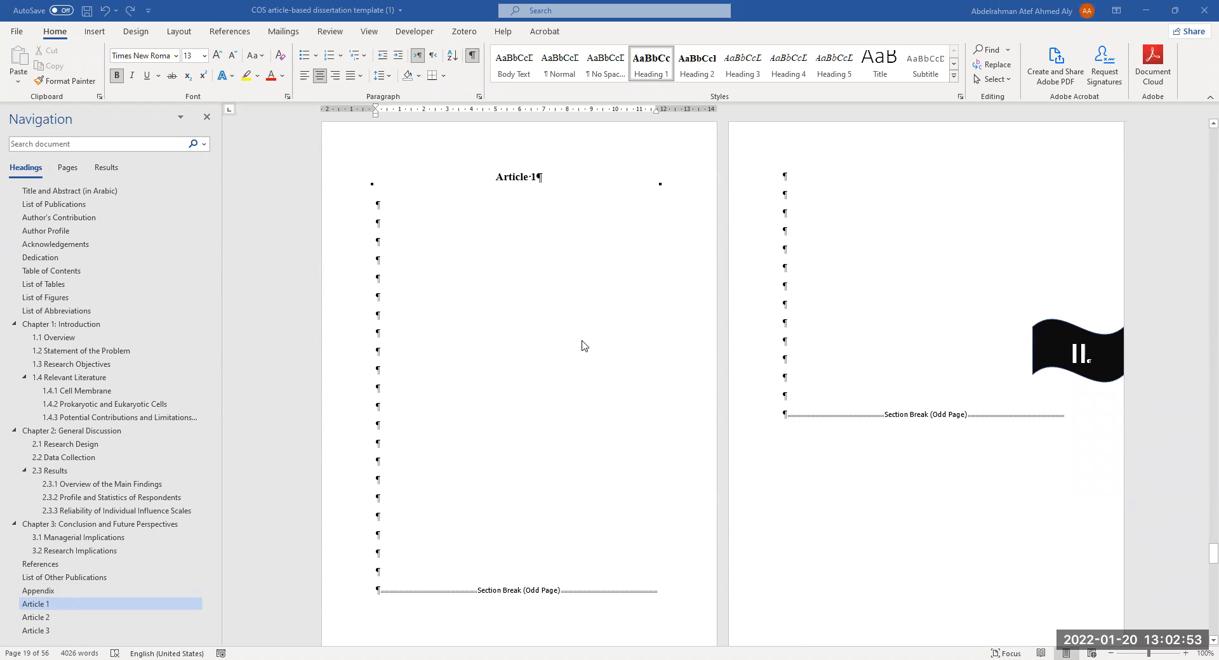
pyautogui.scroll(2, 526, 308)
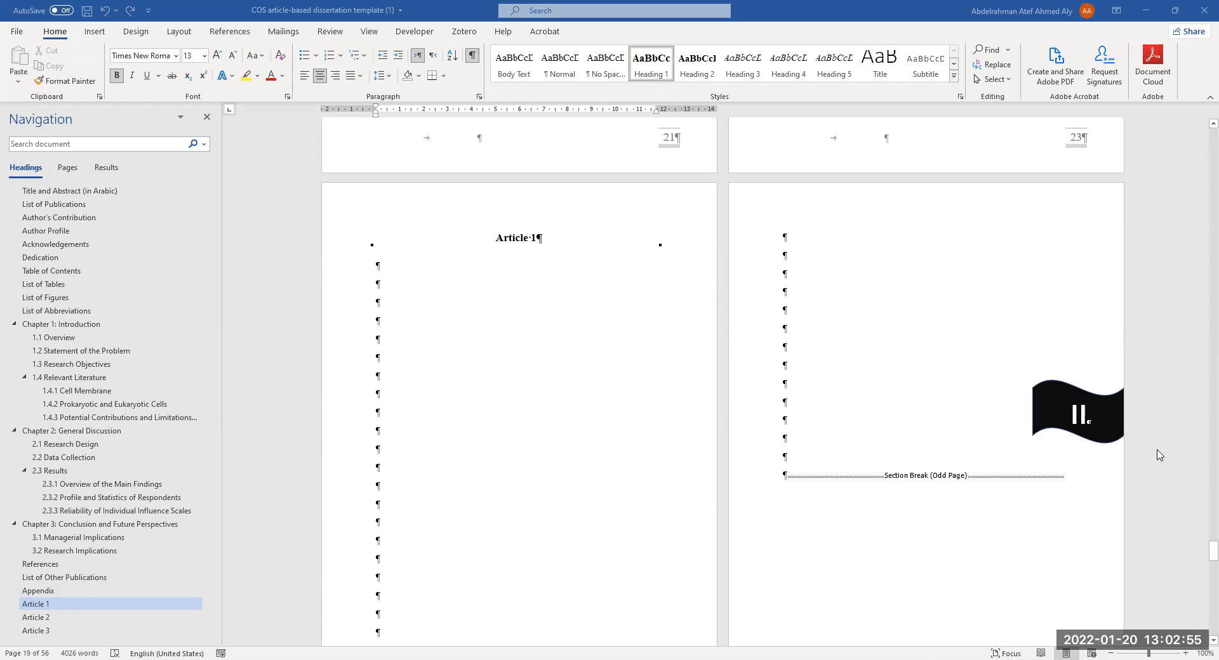
# Step: Review the Article 2 page and the III tab page that precedes Article 3
pyautogui.scroll(-20, 792, 413)
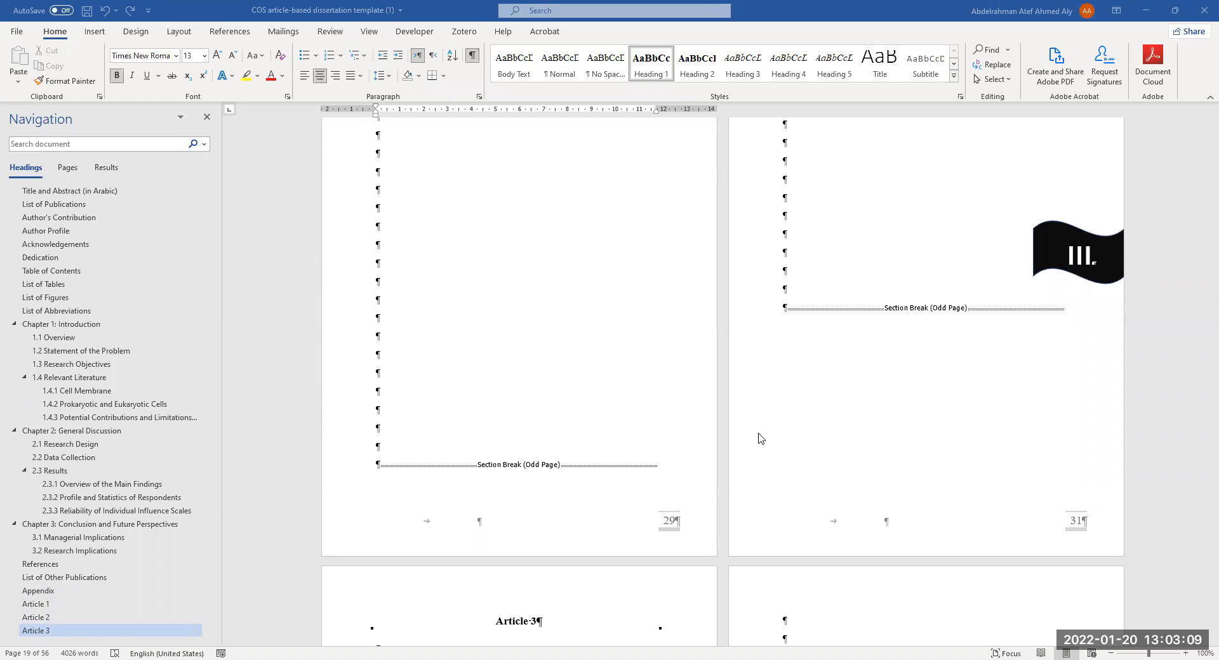
pyautogui.scroll(3, 761, 438)
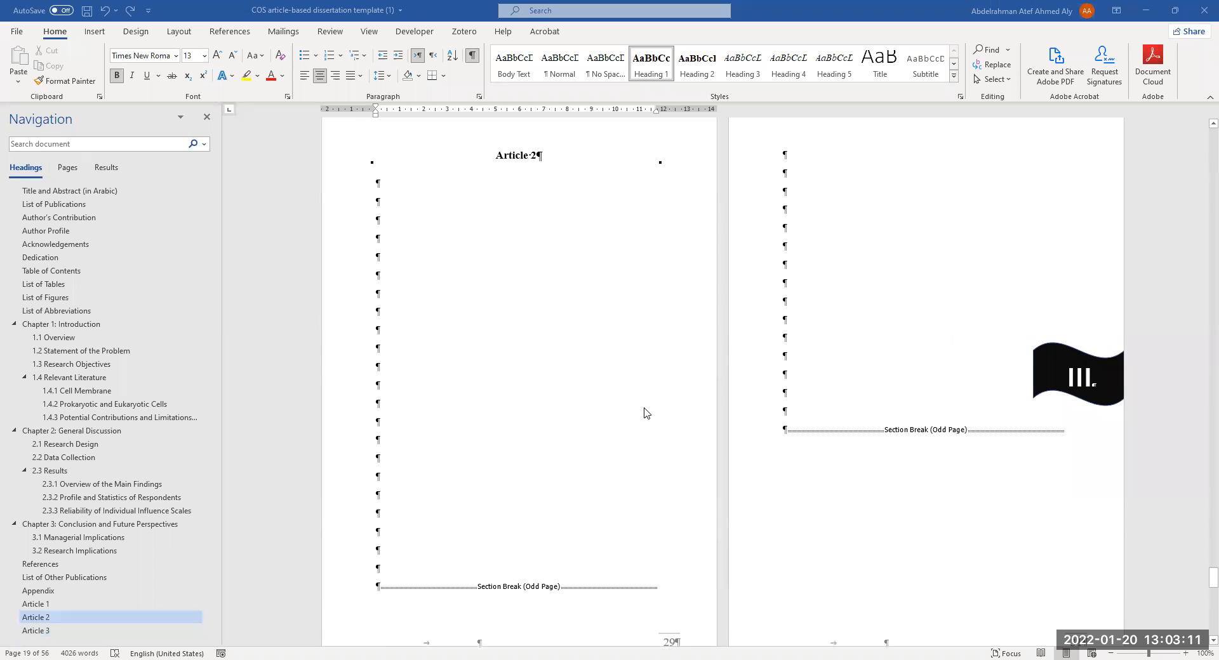
pyautogui.scroll(6, 645, 409)
pyautogui.scroll(-5, 619, 419)
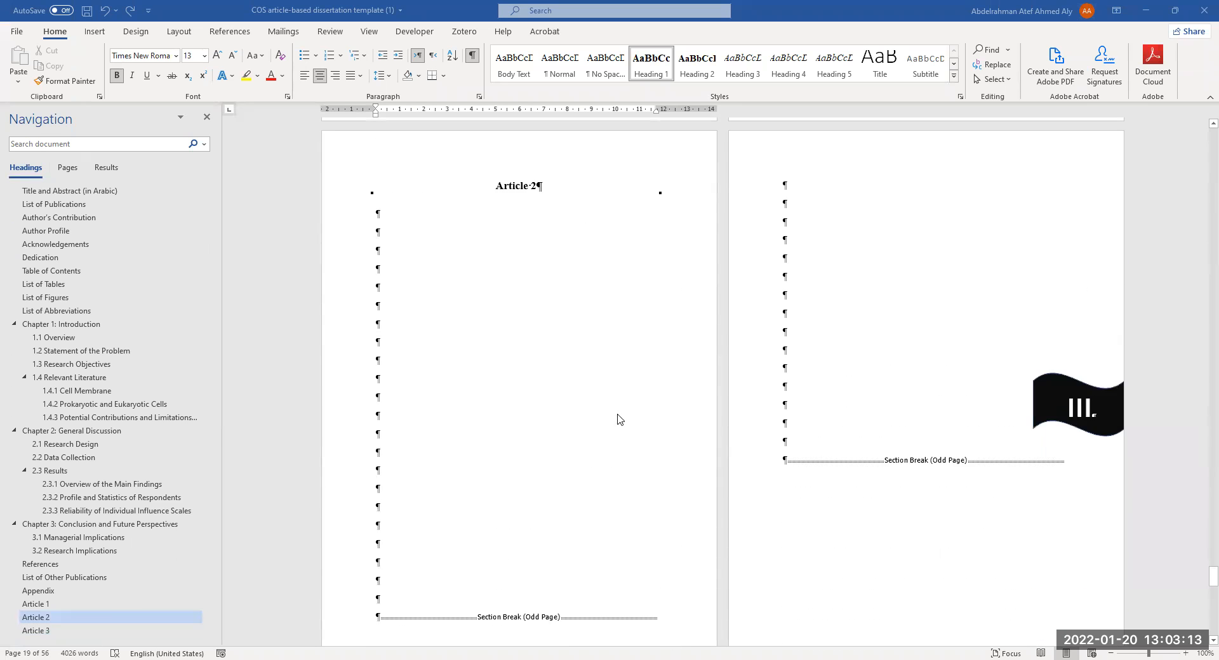
pyautogui.scroll(-5, 619, 420)
# Step: Return to the Abstract, highlight its Method passage, and review the acceptance, committee and approval pages before it
pyautogui.moveTo(1213, 584); pyautogui.dragTo(1200, 212)
pyautogui.moveTo(918, 314); pyautogui.dragTo(988, 346)
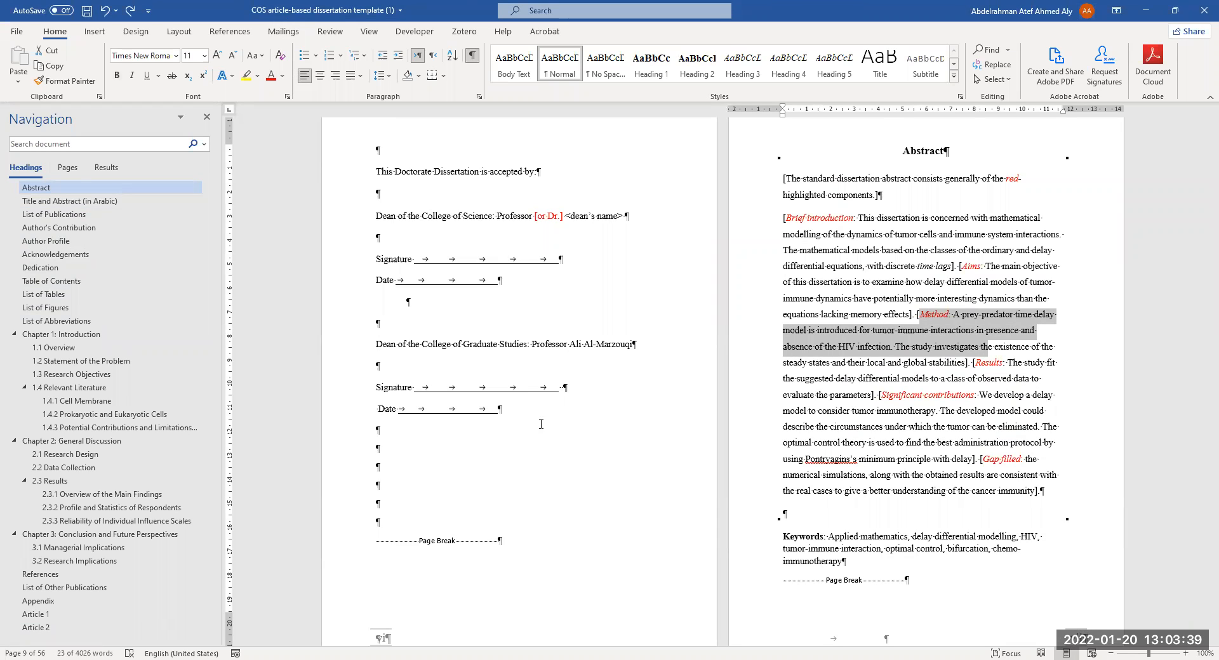
pyautogui.scroll(5, 637, 480)
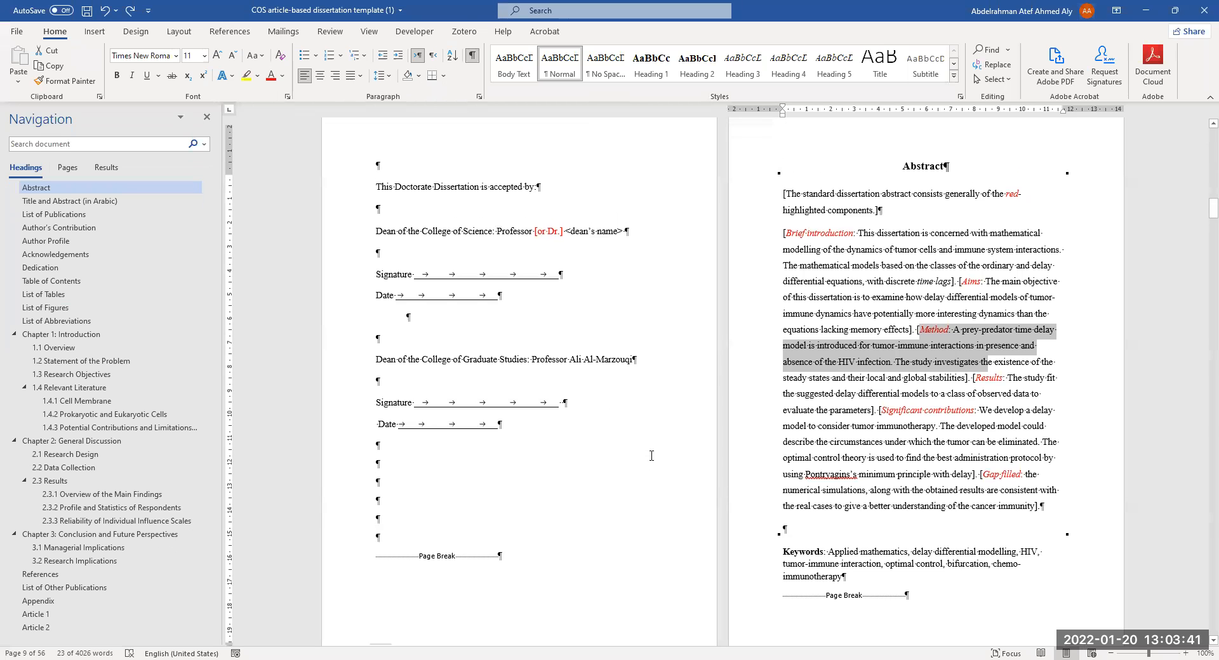
pyautogui.scroll(7, 637, 480)
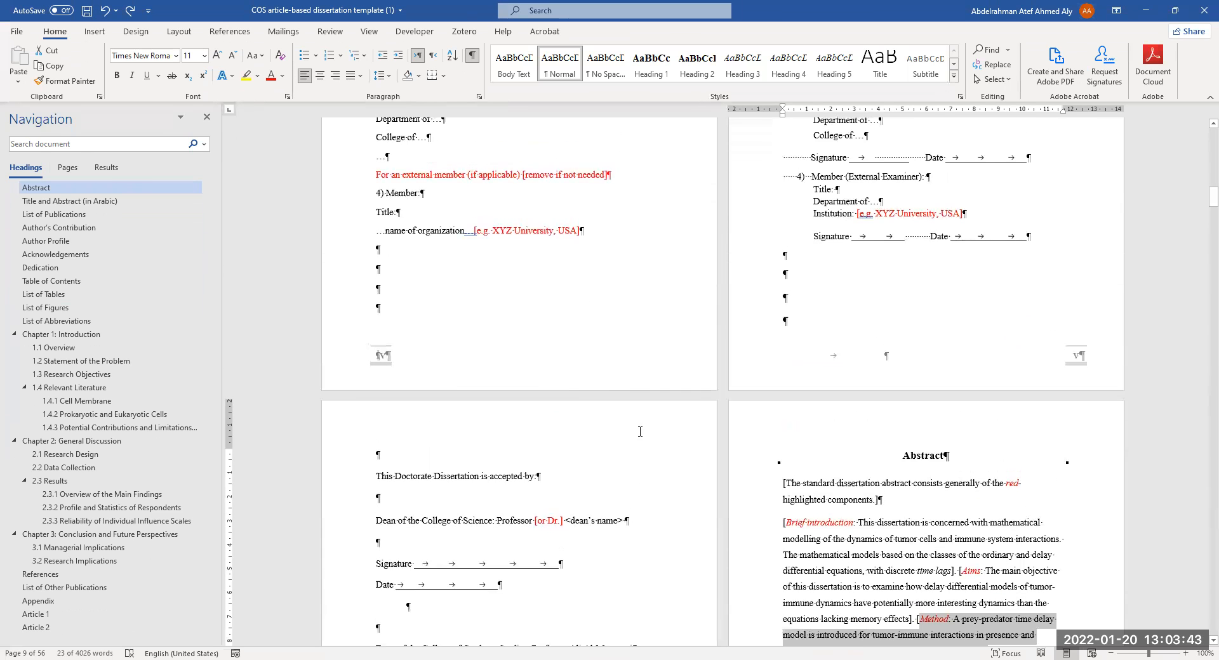
pyautogui.scroll(9, 641, 440)
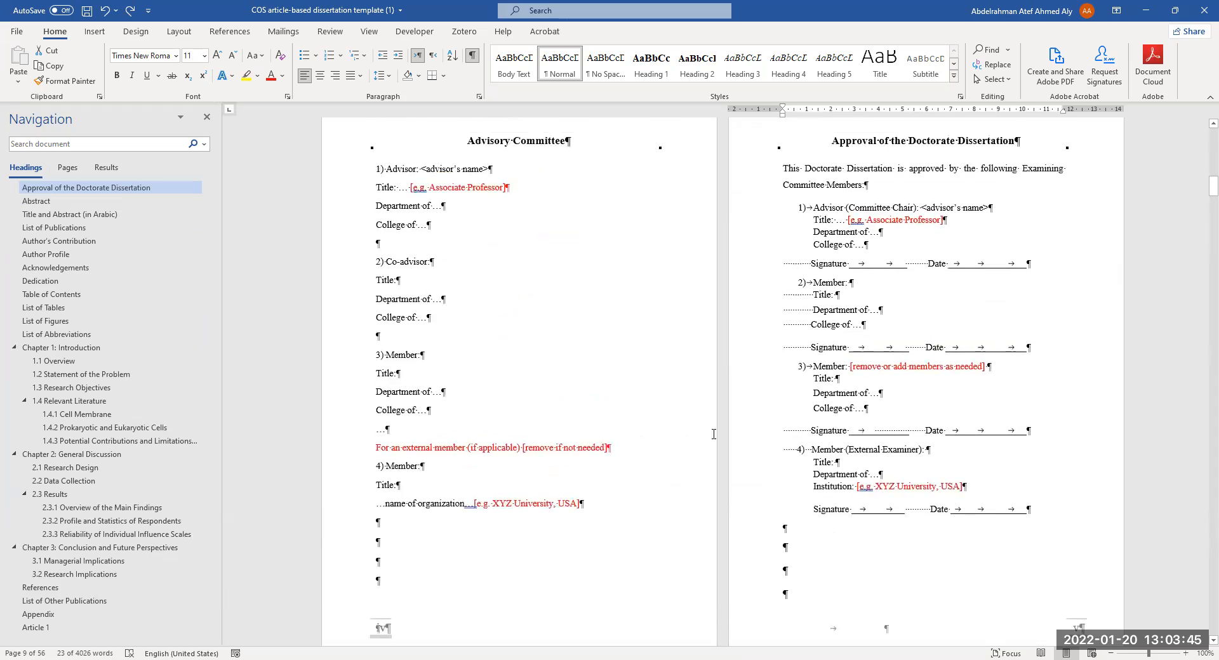
pyautogui.scroll(3, 957, 395)
# Step: View the Dedication and the front-matter lists, ending at the Table of Contents heading
pyautogui.moveTo(1210, 179); pyautogui.dragTo(1200, 282)
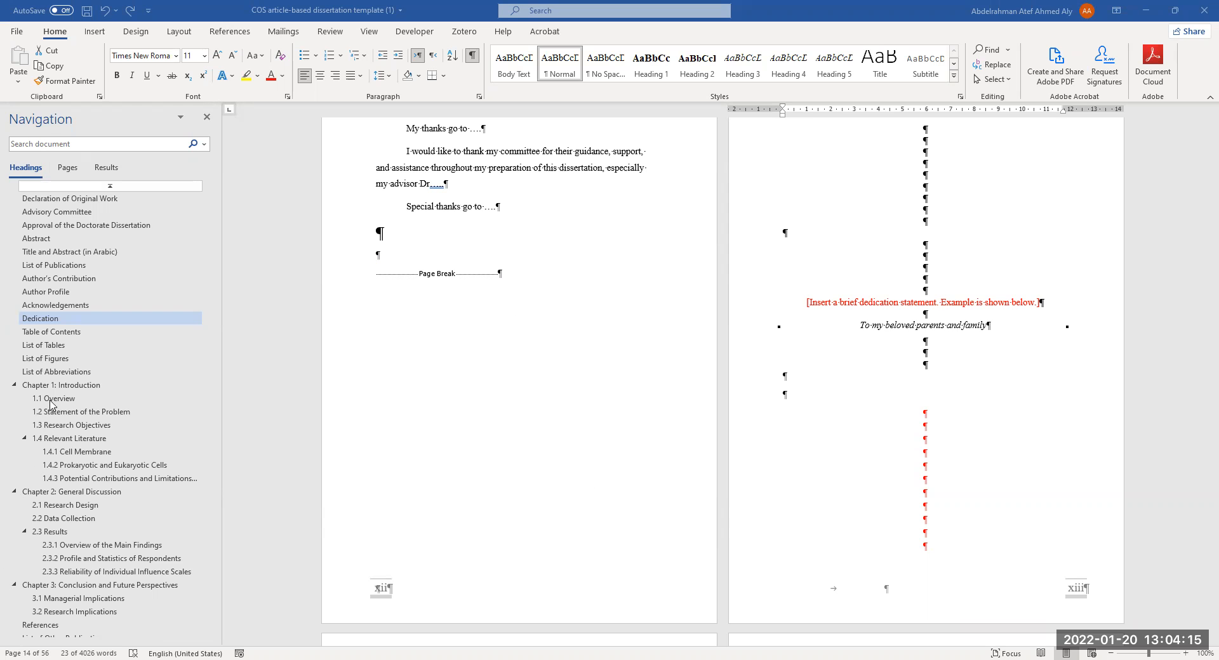
pyautogui.click(62, 371)
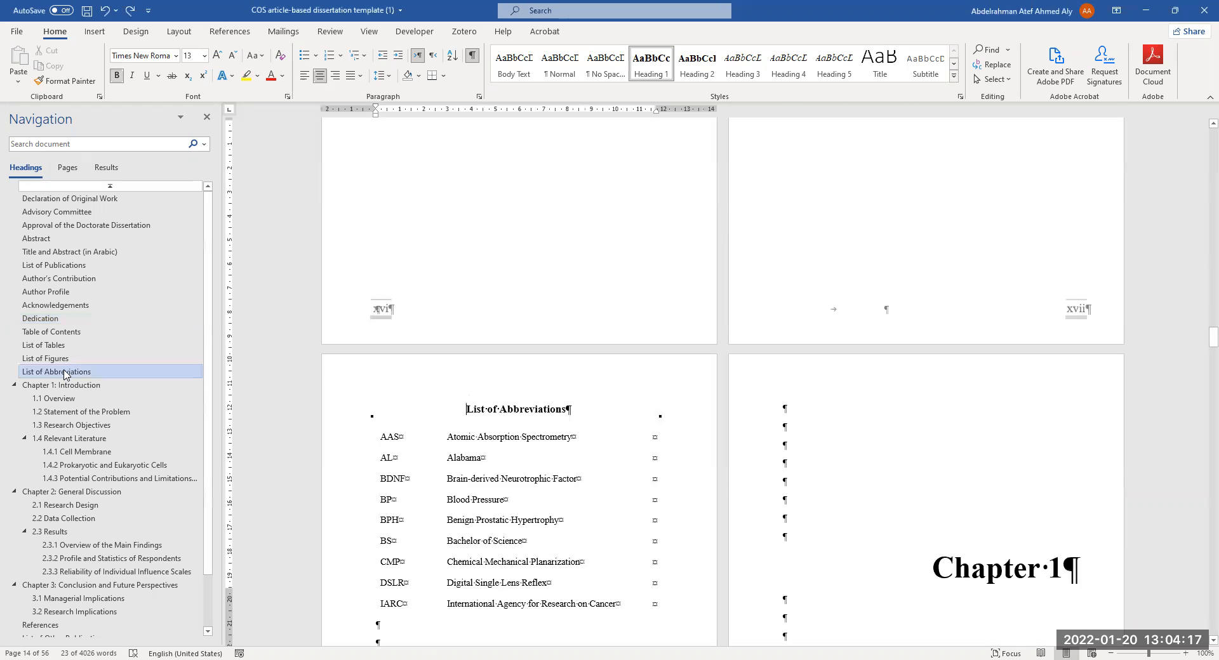
pyautogui.click(150, 357)
pyautogui.click(139, 331)
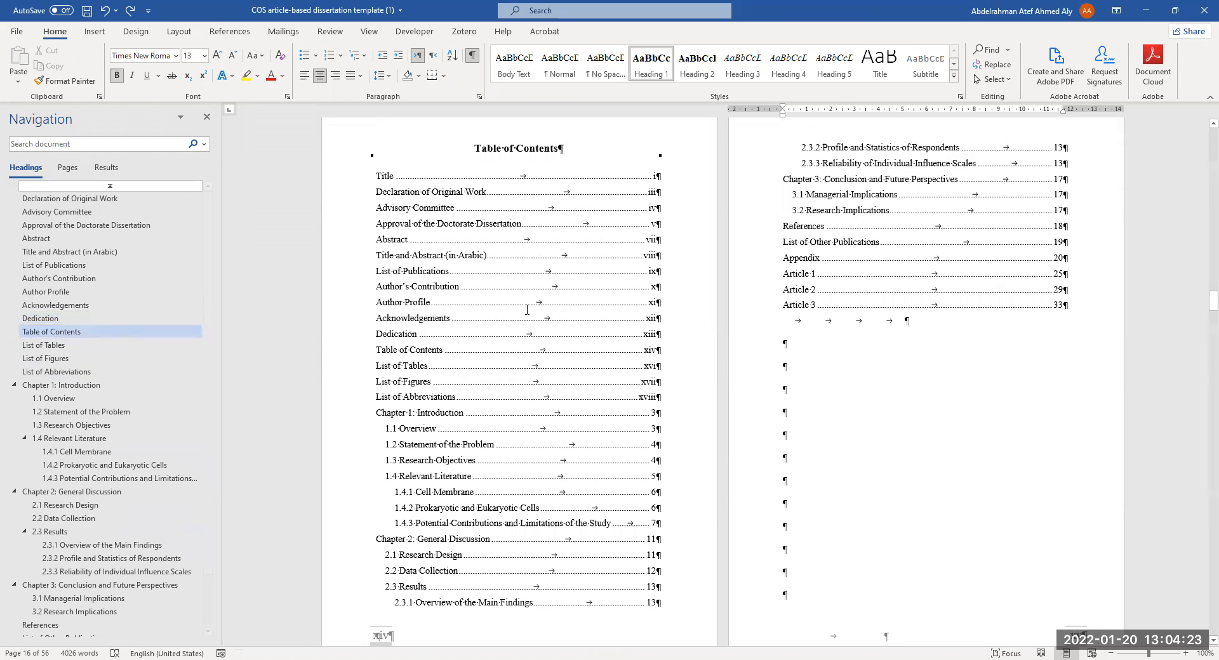
# Step: Review the Author Profile, Author's Contribution and List of Publications pages in the front matter
pyautogui.scroll(2, 524, 309)
pyautogui.scroll(15, 652, 343)
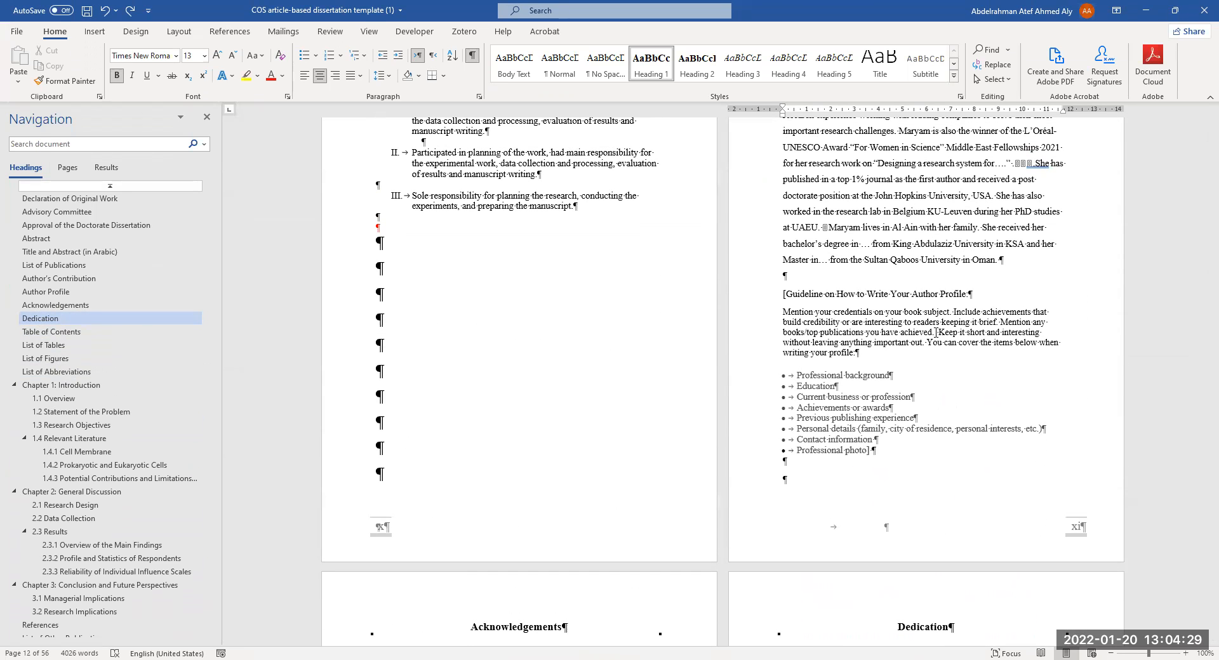
pyautogui.scroll(3, 667, 360)
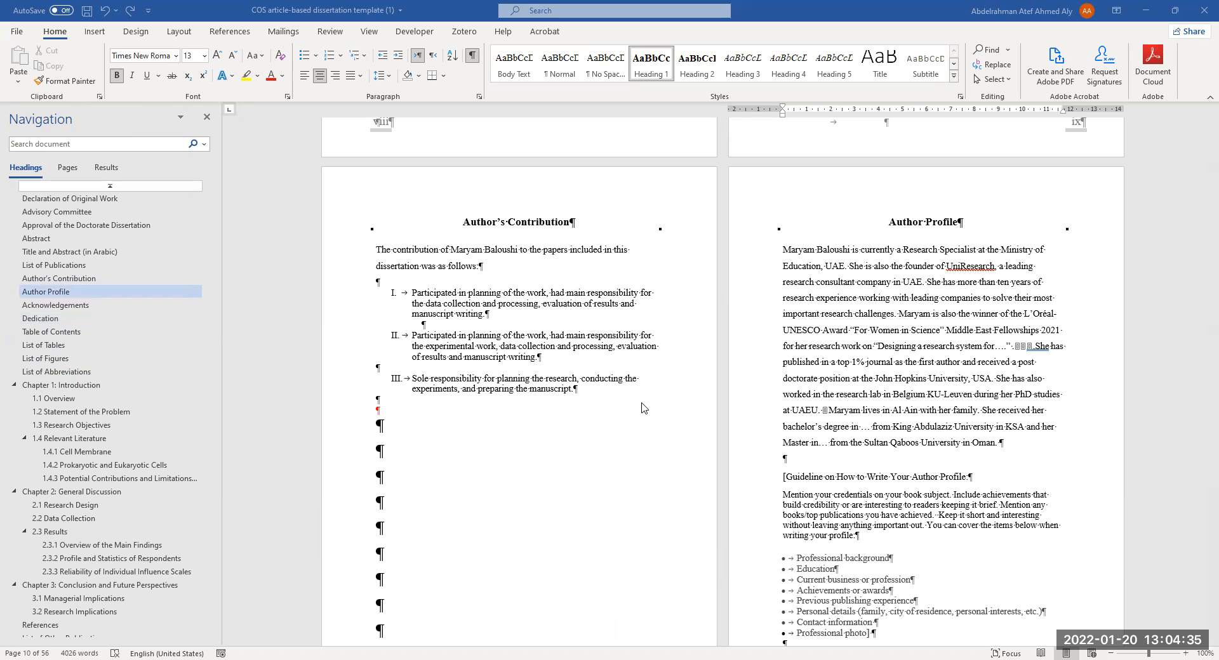
pyautogui.scroll(7, 621, 439)
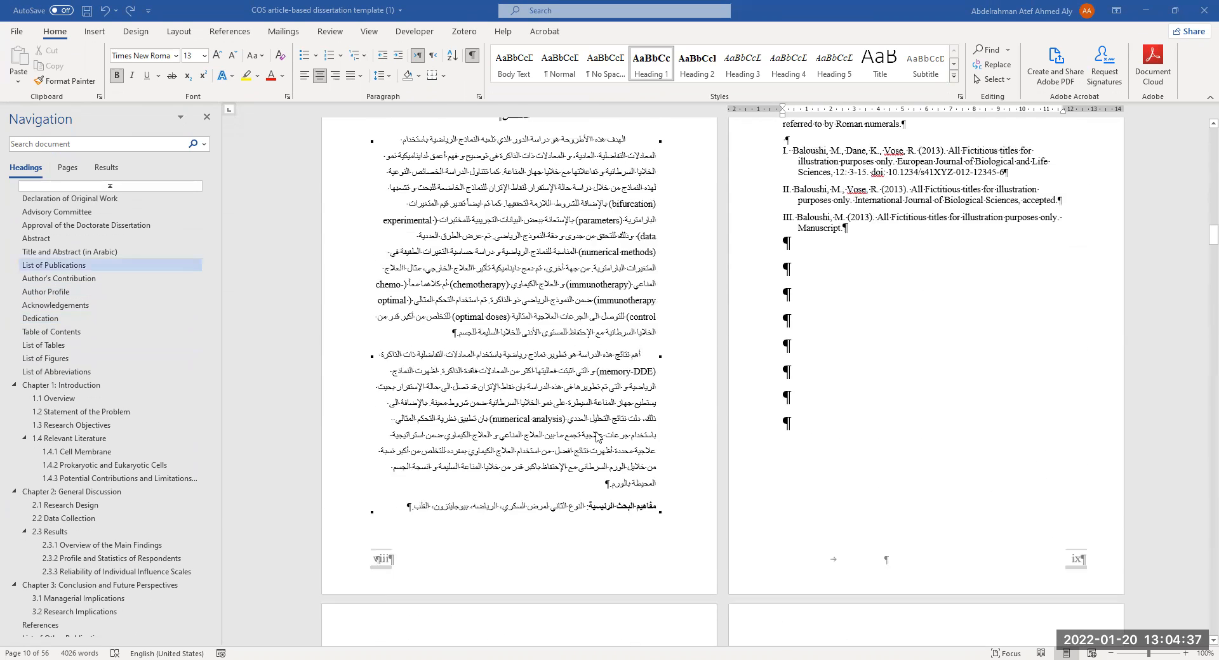
pyautogui.scroll(1, 597, 437)
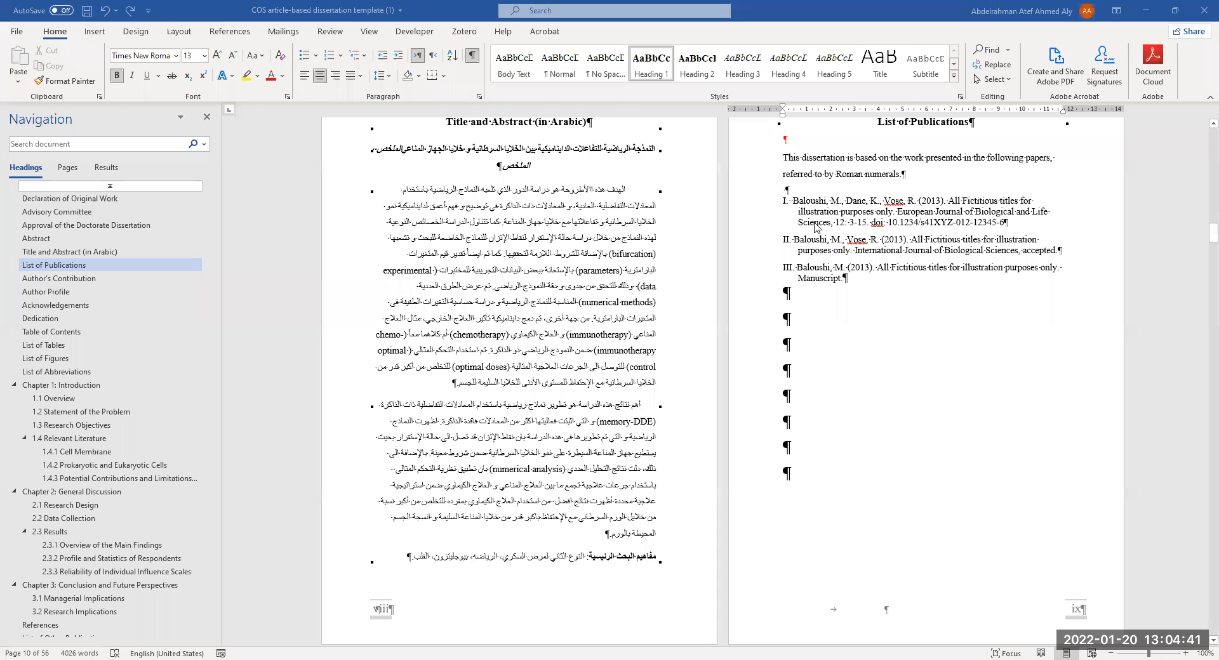
pyautogui.scroll(1, 813, 254)
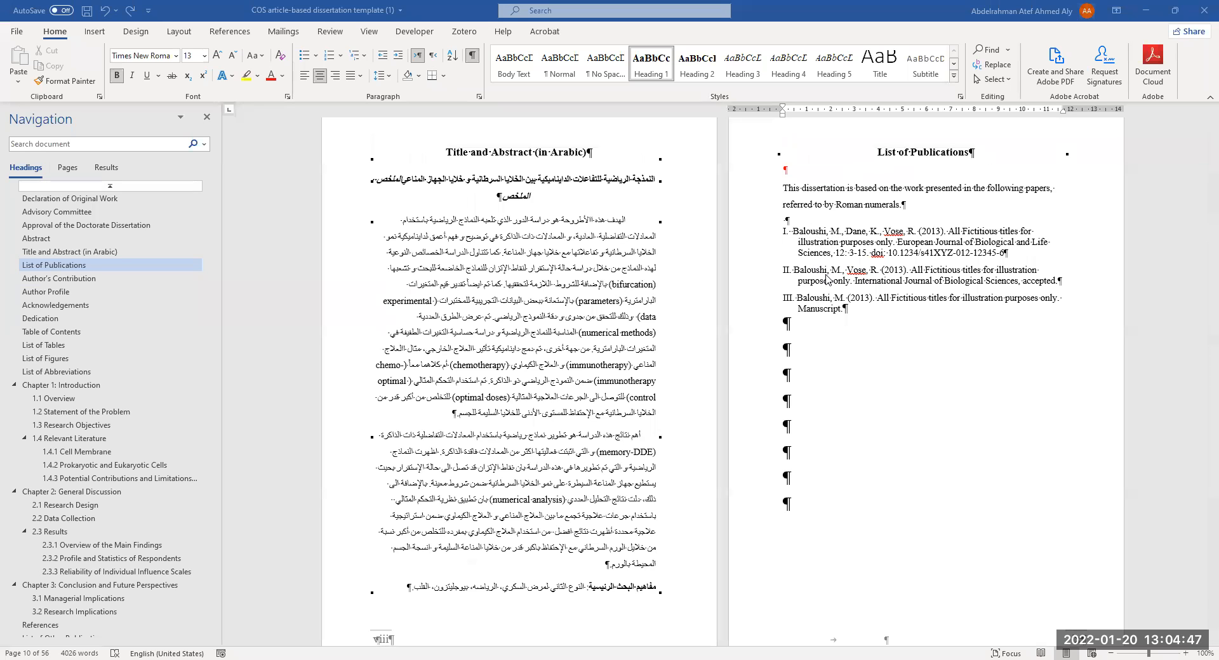
pyautogui.scroll(-1, 818, 296)
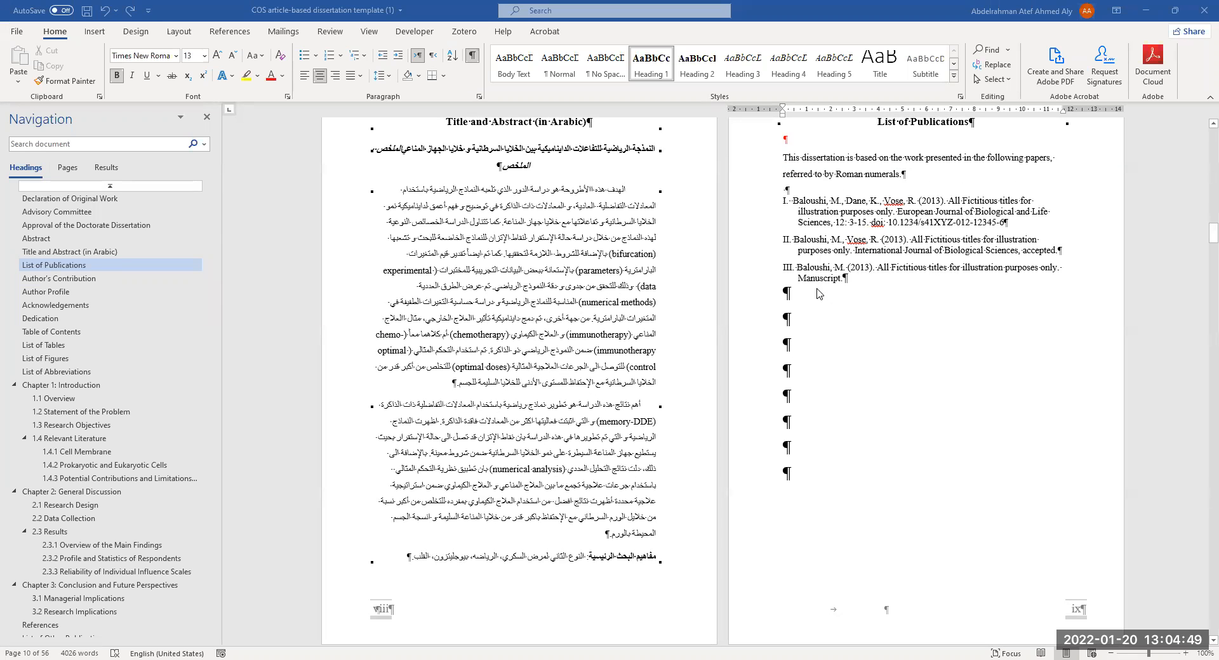
pyautogui.scroll(-2, 60, 609)
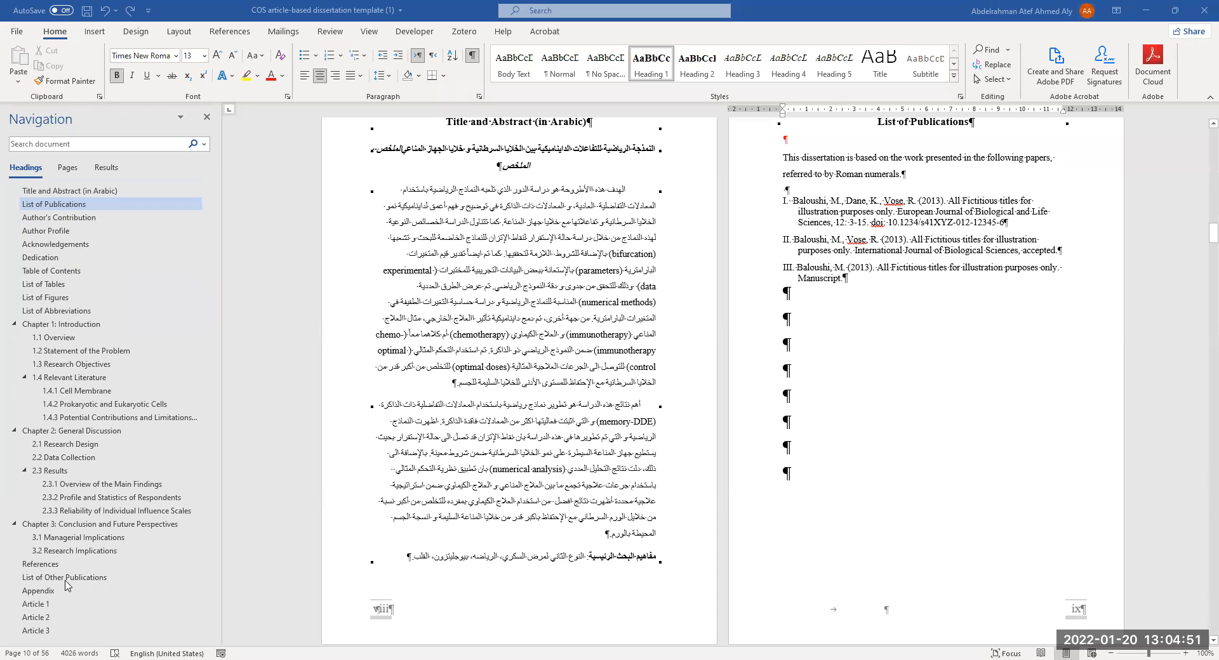
# Step: Go to the List of Other Publications heading and examine its optional entries and the Patent section
pyautogui.click(73, 579)
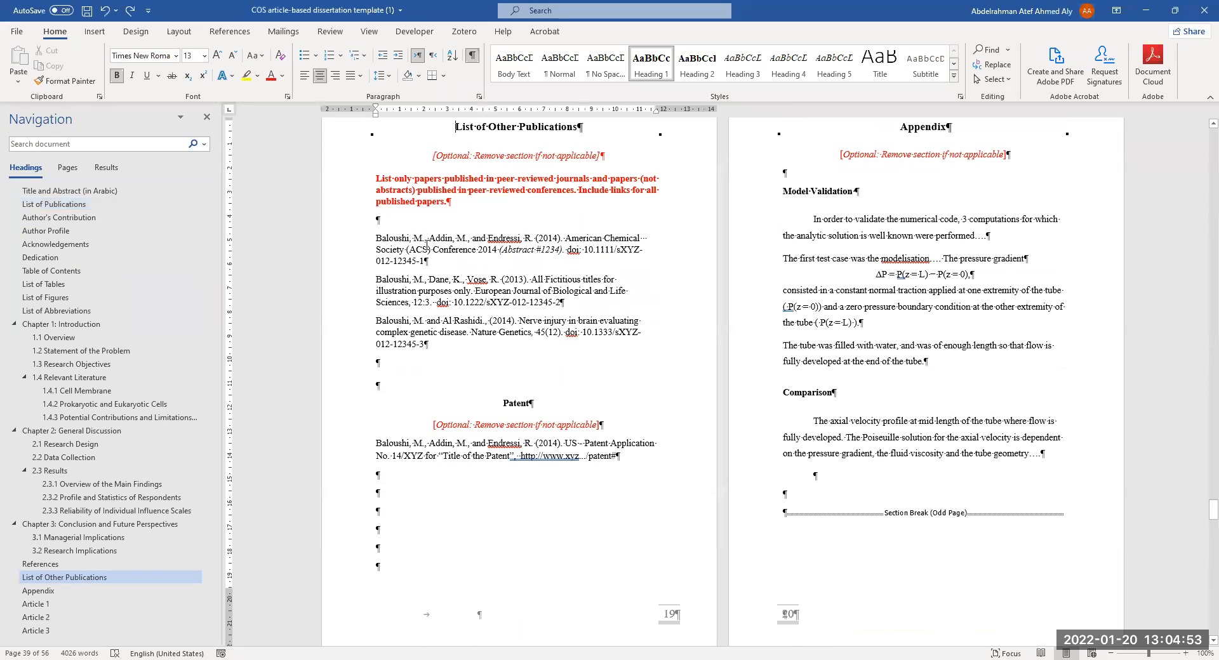
pyautogui.scroll(-2, 460, 284)
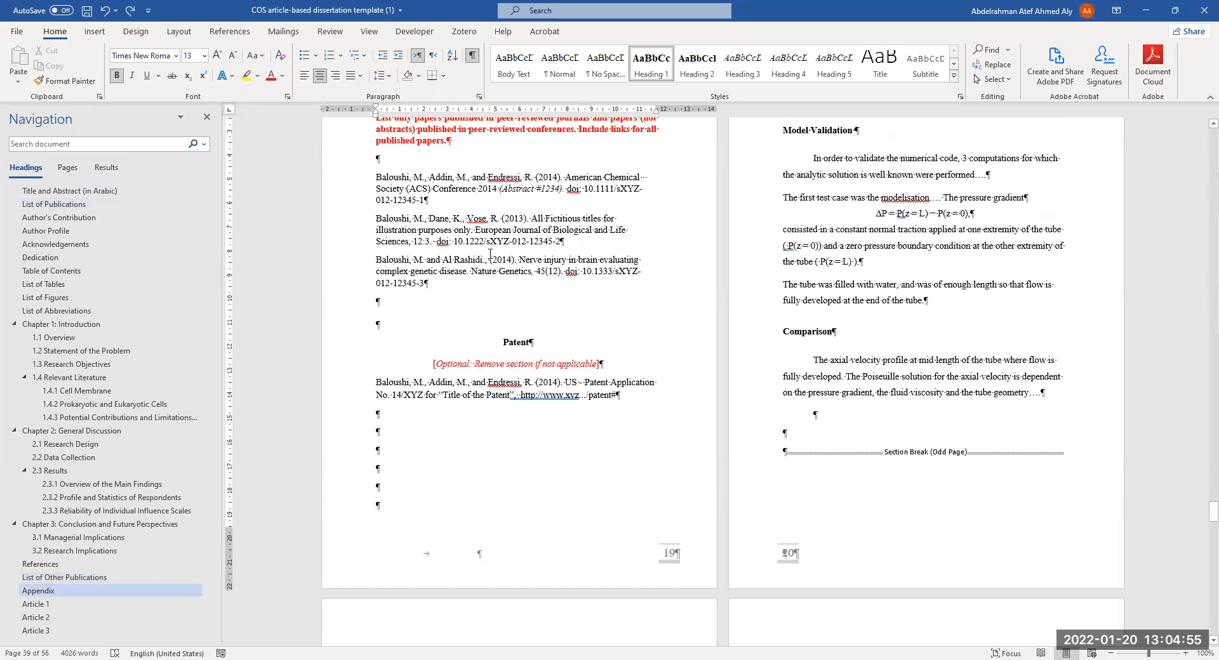
pyautogui.scroll(3, 490, 254)
pyautogui.scroll(2, 111, 518)
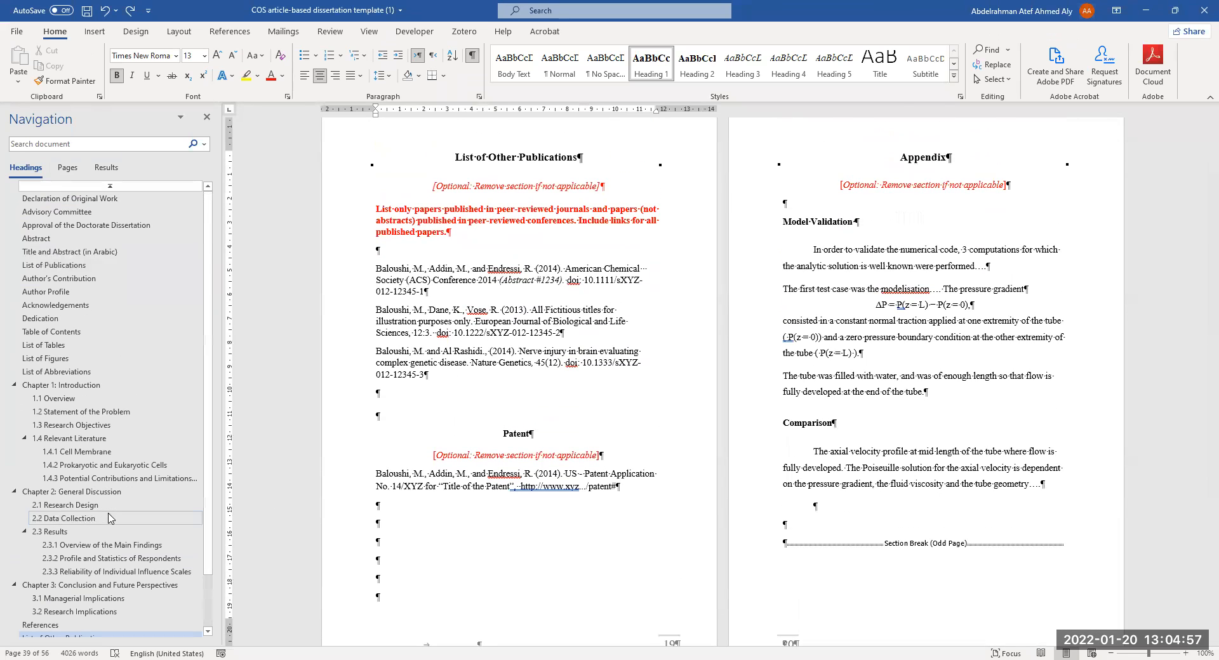
# Step: Go from the List of Abbreviations to Chapter 1, viewing sections 1.3 Research Objectives and 1.2 Statement of the Problem
pyautogui.click(73, 372)
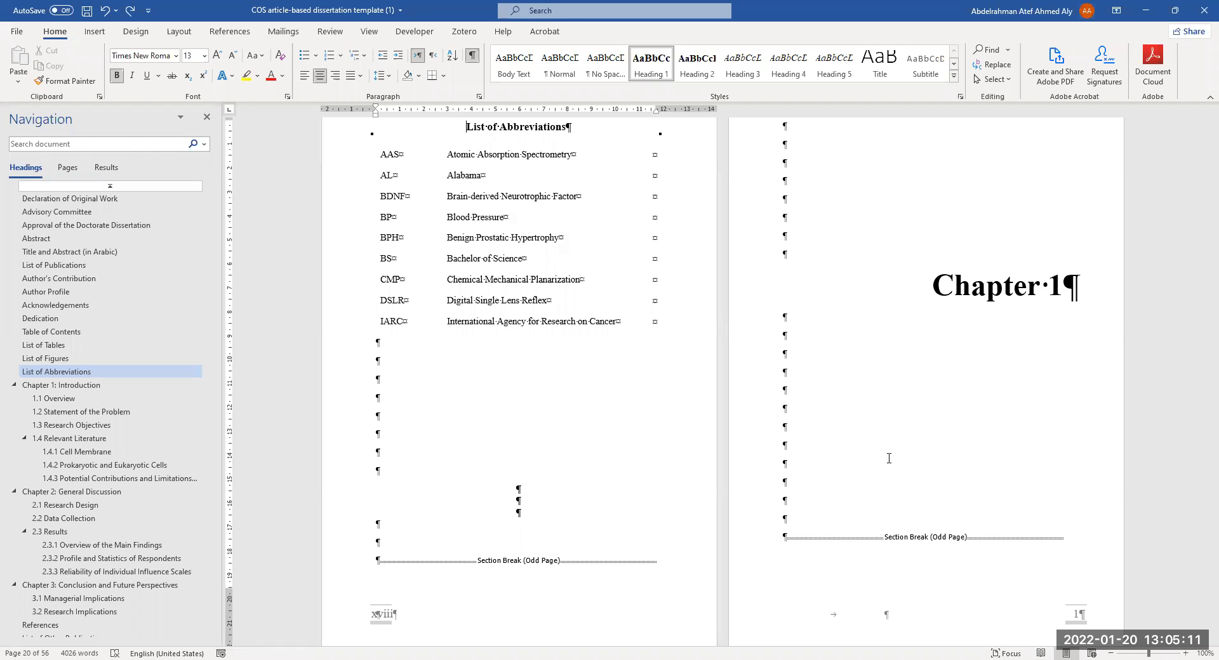
pyautogui.click(78, 389)
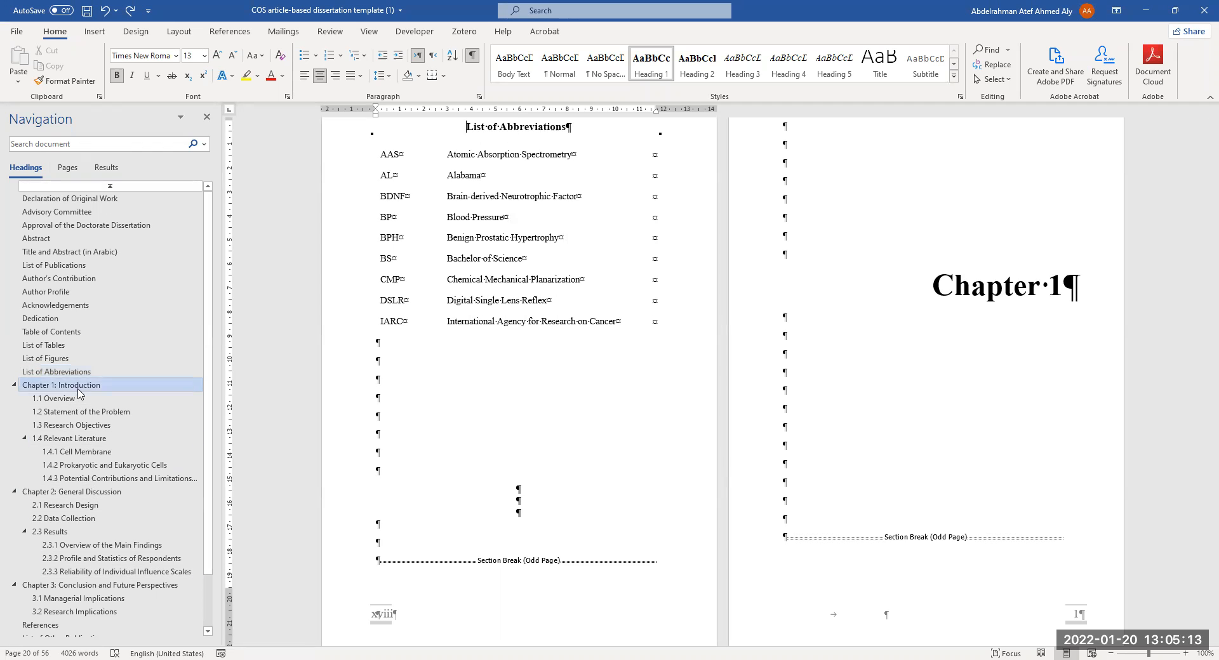
pyautogui.click(102, 425)
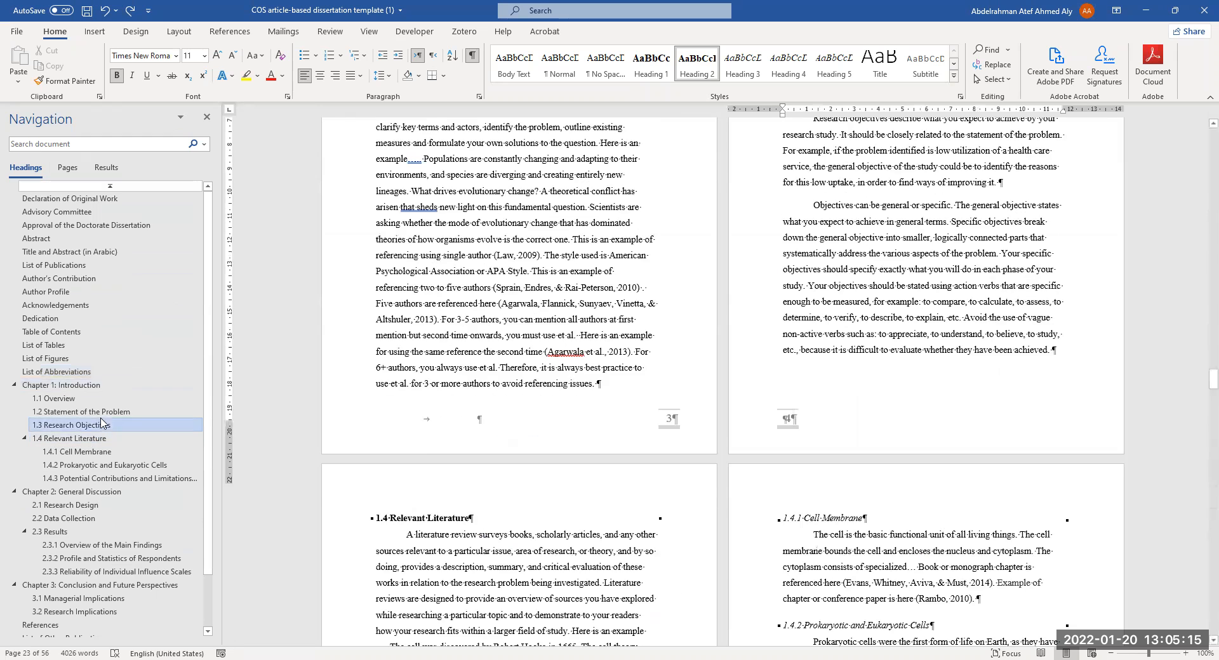
pyautogui.click(103, 414)
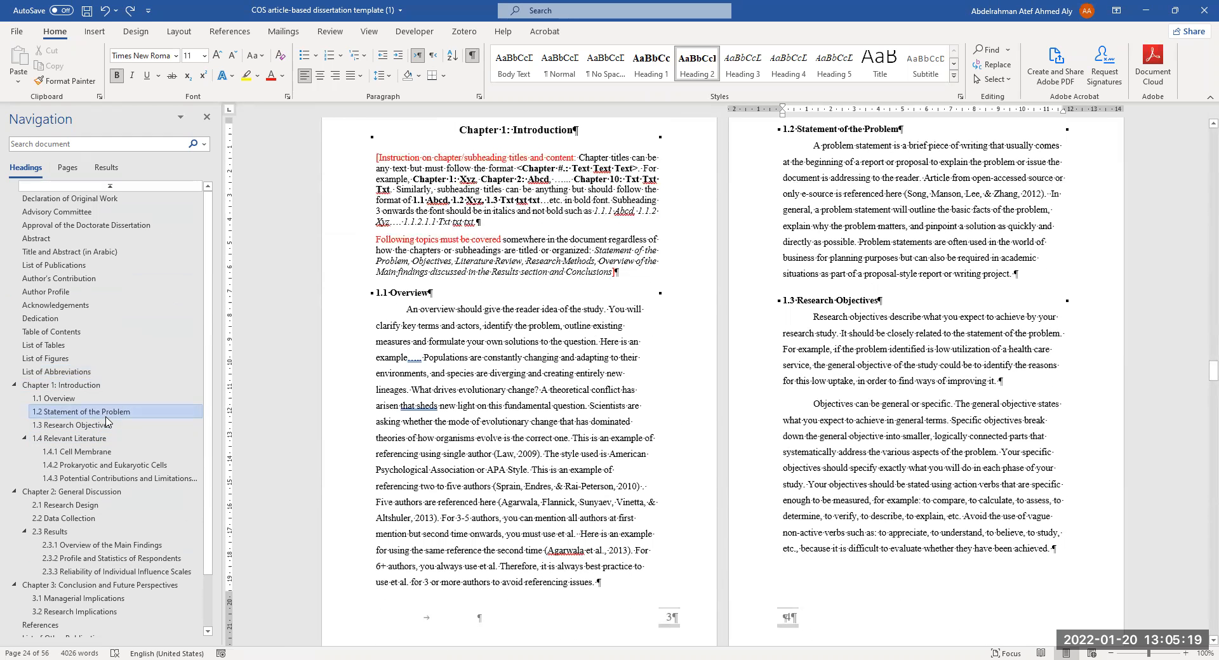
# Step: Examine the Chapter 1 pages through section 1.4, including the cell anatomy figure and the cell structures table
pyautogui.scroll(3, 793, 371)
pyautogui.scroll(3, 794, 372)
pyautogui.moveTo(1209, 359); pyautogui.dragTo(1202, 407)
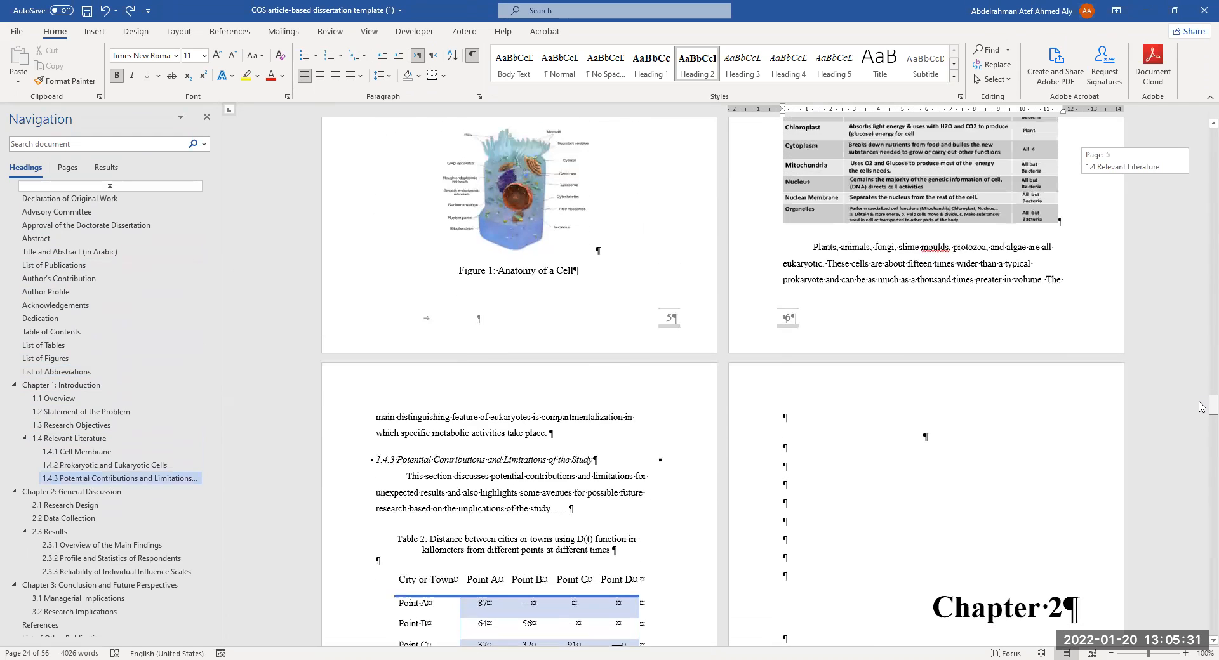
pyautogui.moveTo(1201, 408); pyautogui.dragTo(1201, 402)
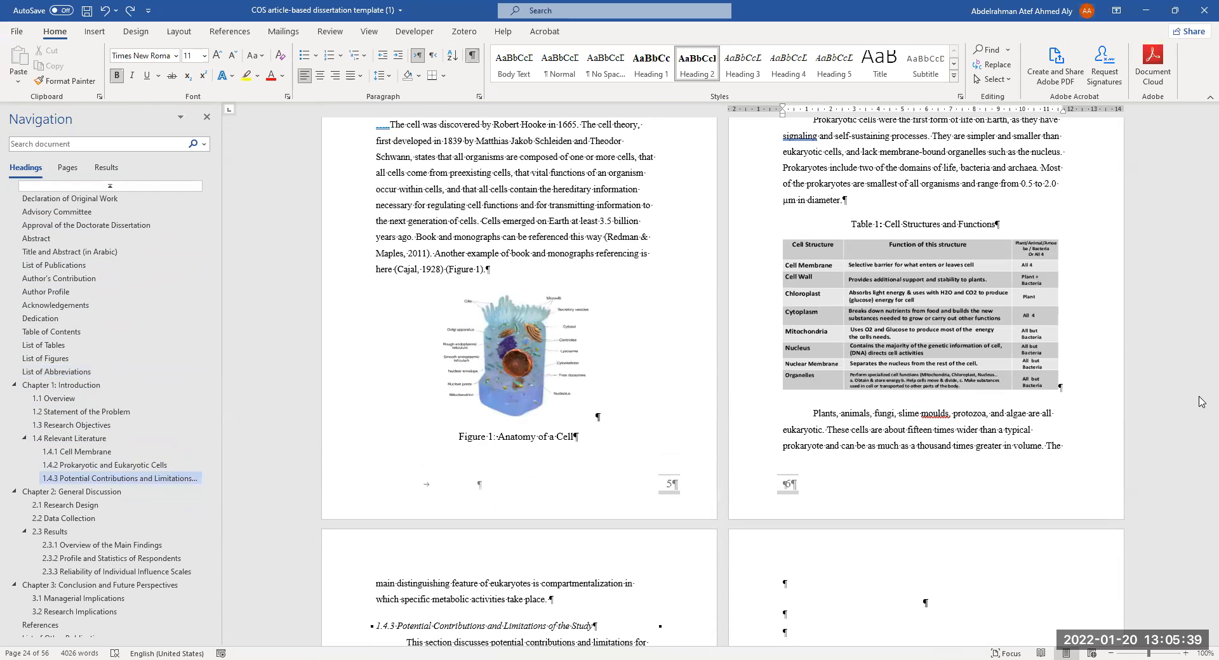
# Step: Examine section 1.4 Relevant Literature, including the Anatomy of a Cell figure and the Cell Structures and Functions table
pyautogui.scroll(3, 587, 362)
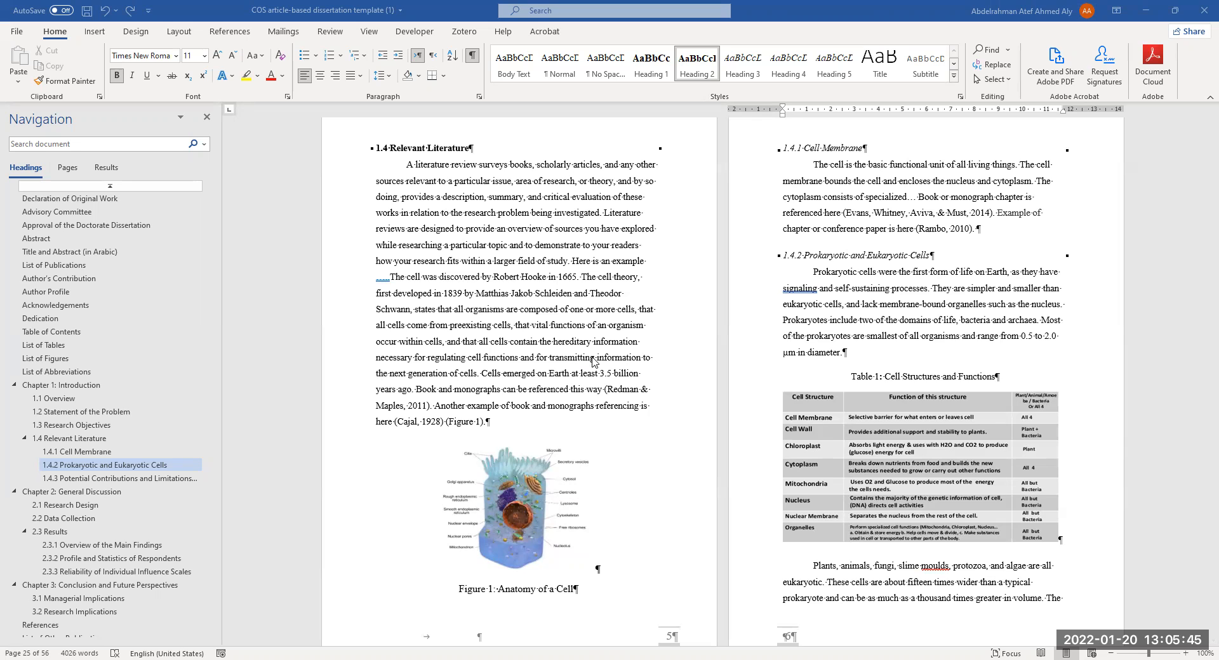
pyautogui.scroll(-1, 191, 508)
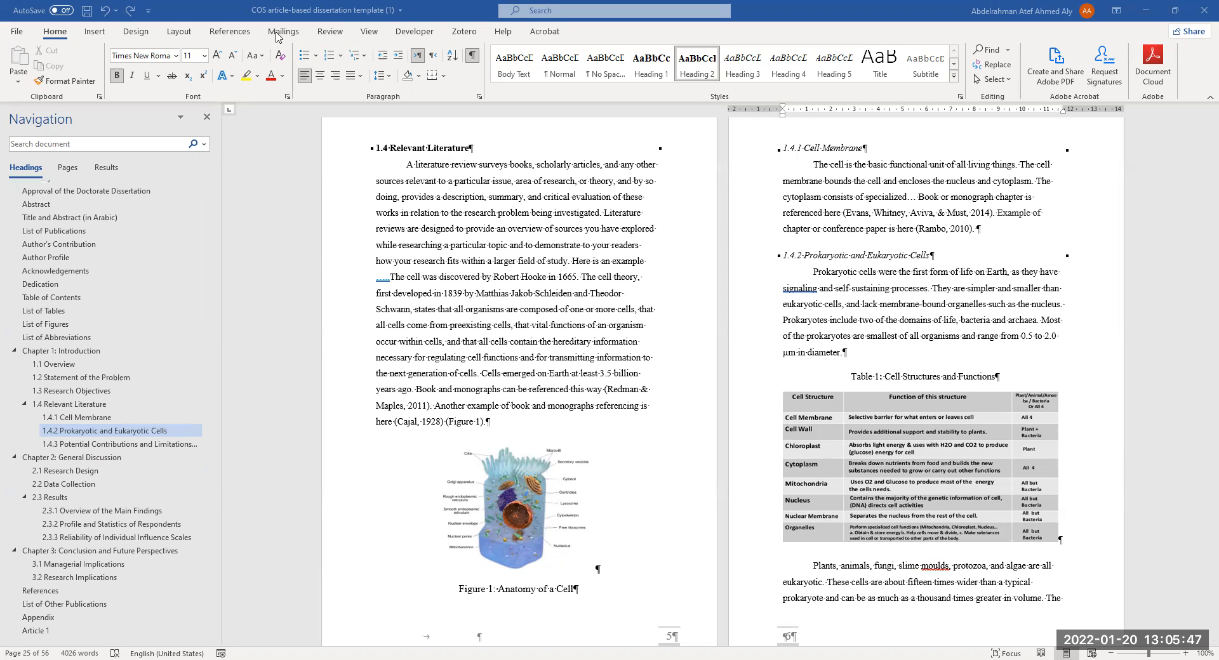
pyautogui.scroll(-1, 113, 597)
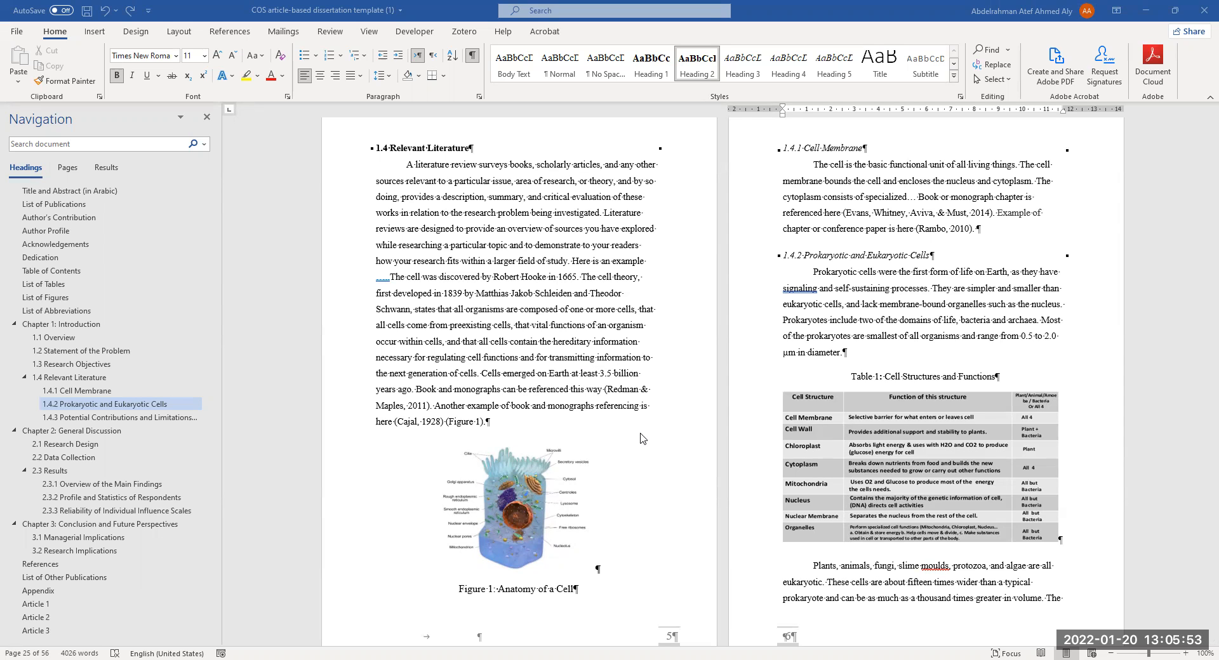
pyautogui.scroll(-1, 607, 499)
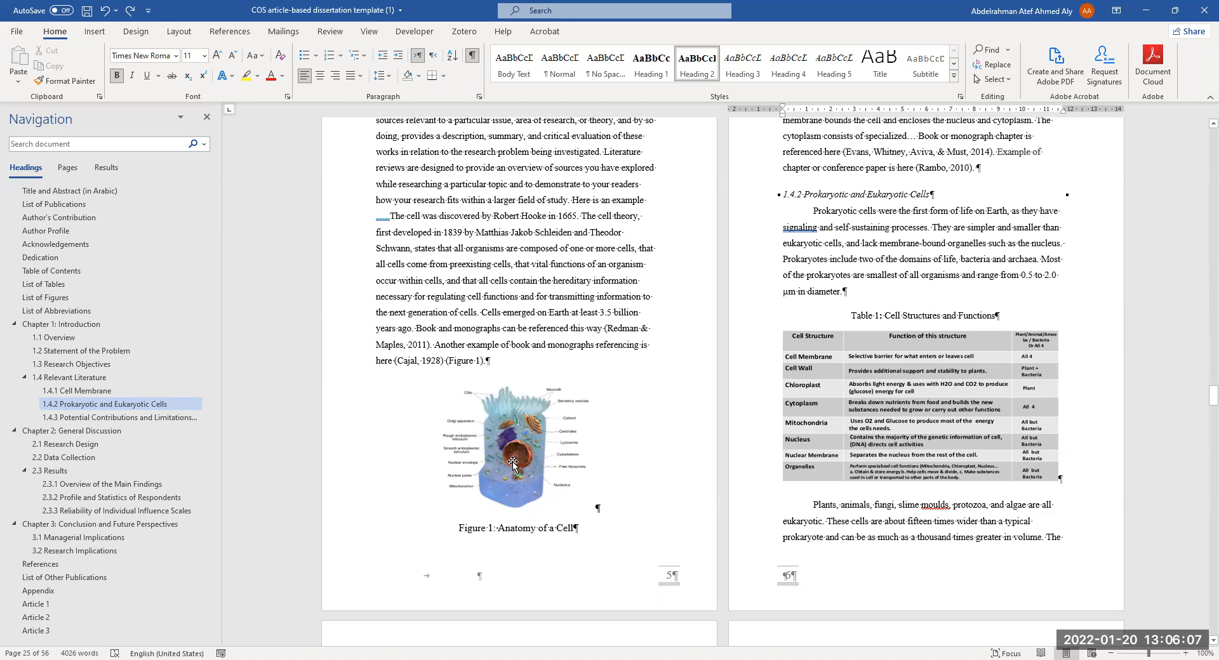
pyautogui.scroll(2, 514, 463)
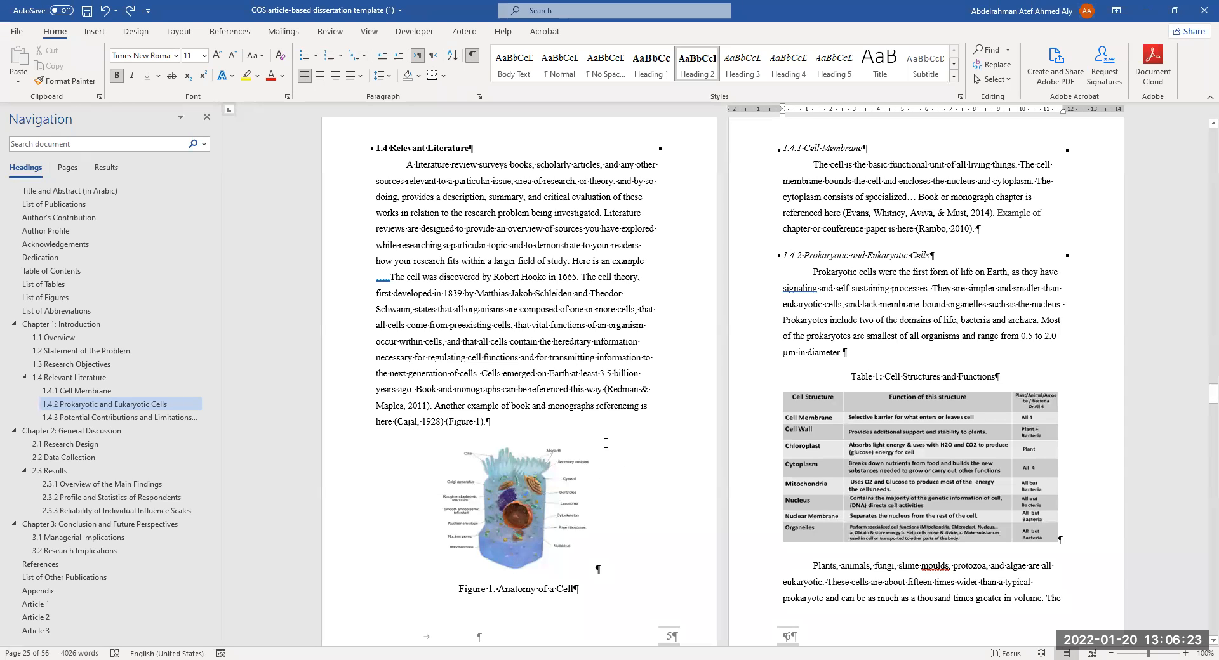
pyautogui.scroll(-2, 606, 443)
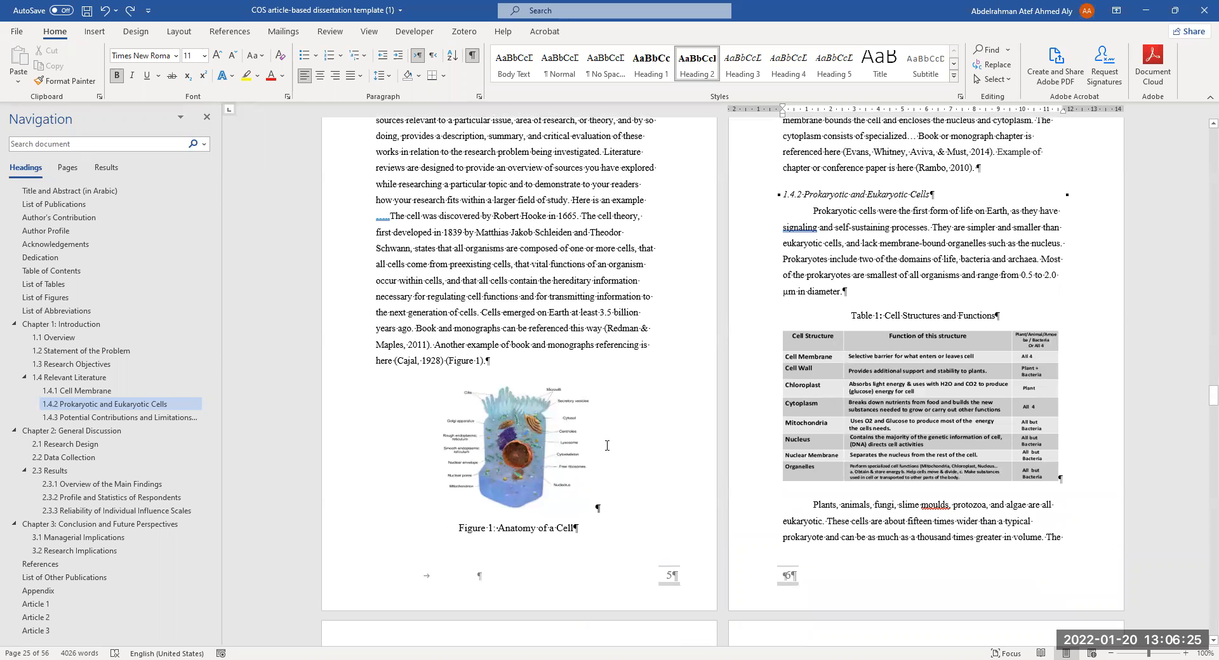
# Step: View section 1.4.3 and the Chapter 2 title page, then return to the Chapter 1 instructions and the 1.1 Overview referencing examples
pyautogui.scroll(-15, 610, 451)
pyautogui.scroll(-3, 629, 465)
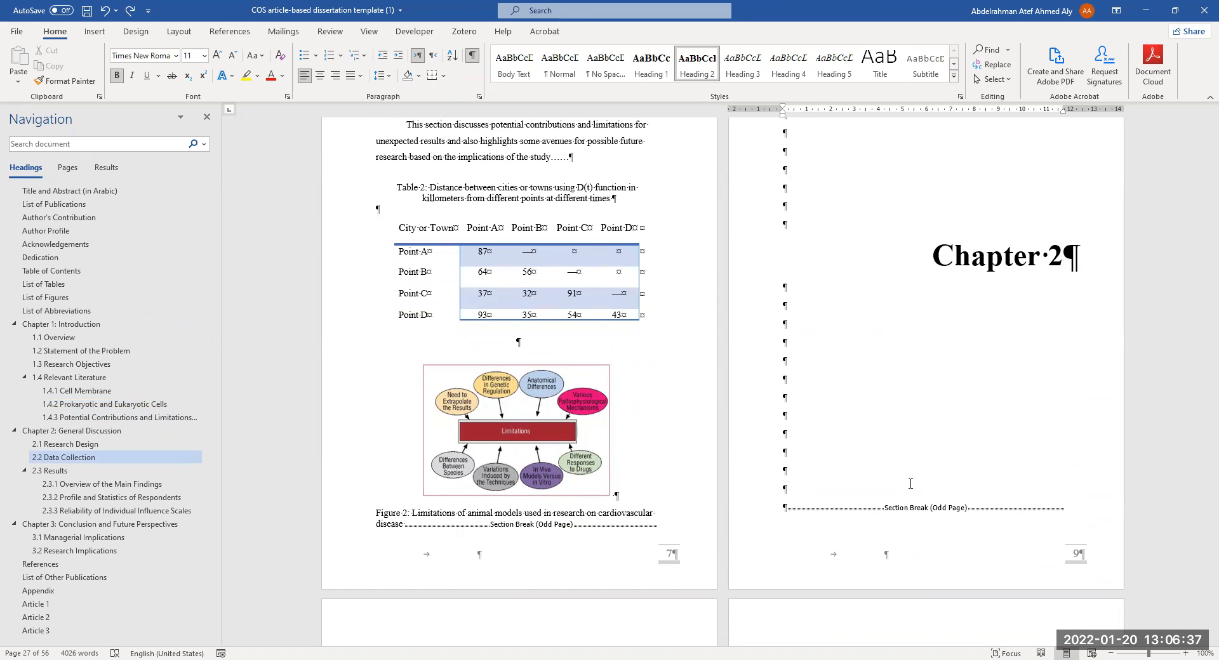
pyautogui.scroll(3, 587, 445)
pyautogui.scroll(15, 586, 446)
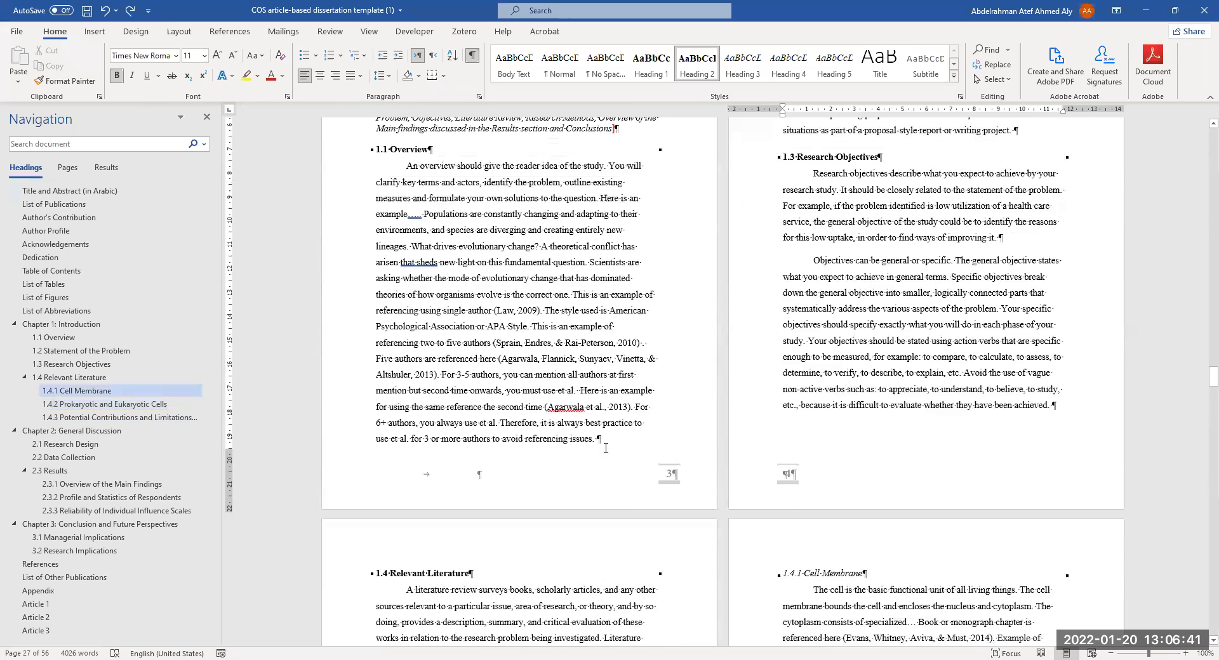
pyautogui.scroll(2, 606, 448)
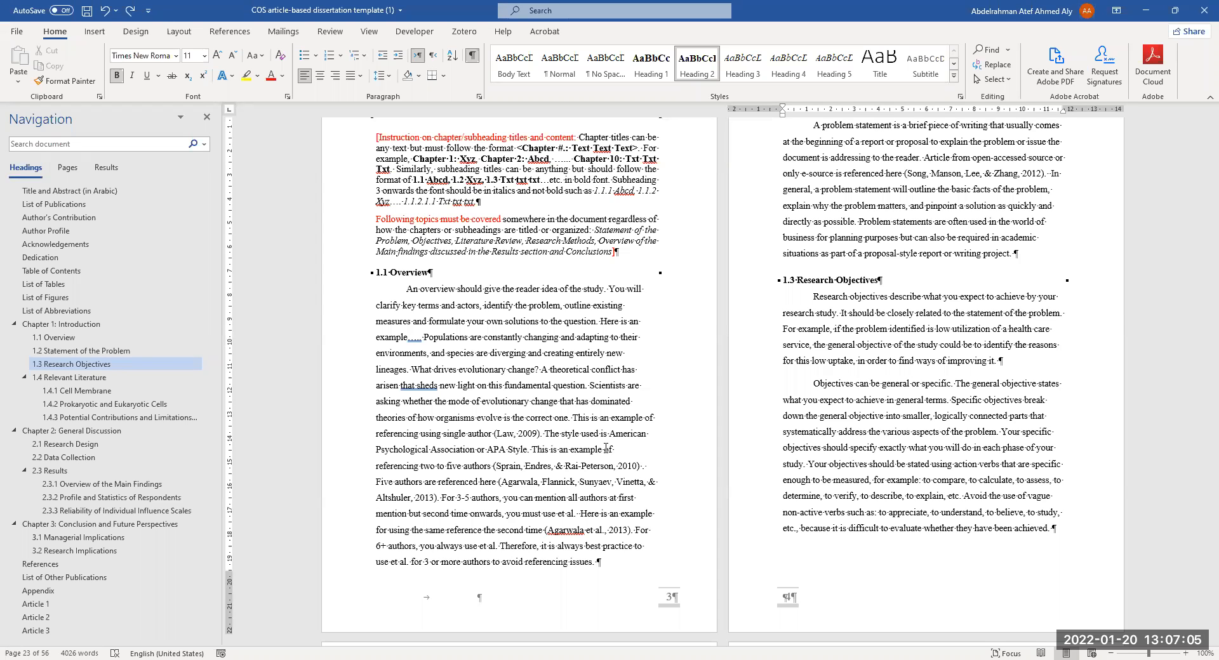
pyautogui.scroll(-5, 1200, 404)
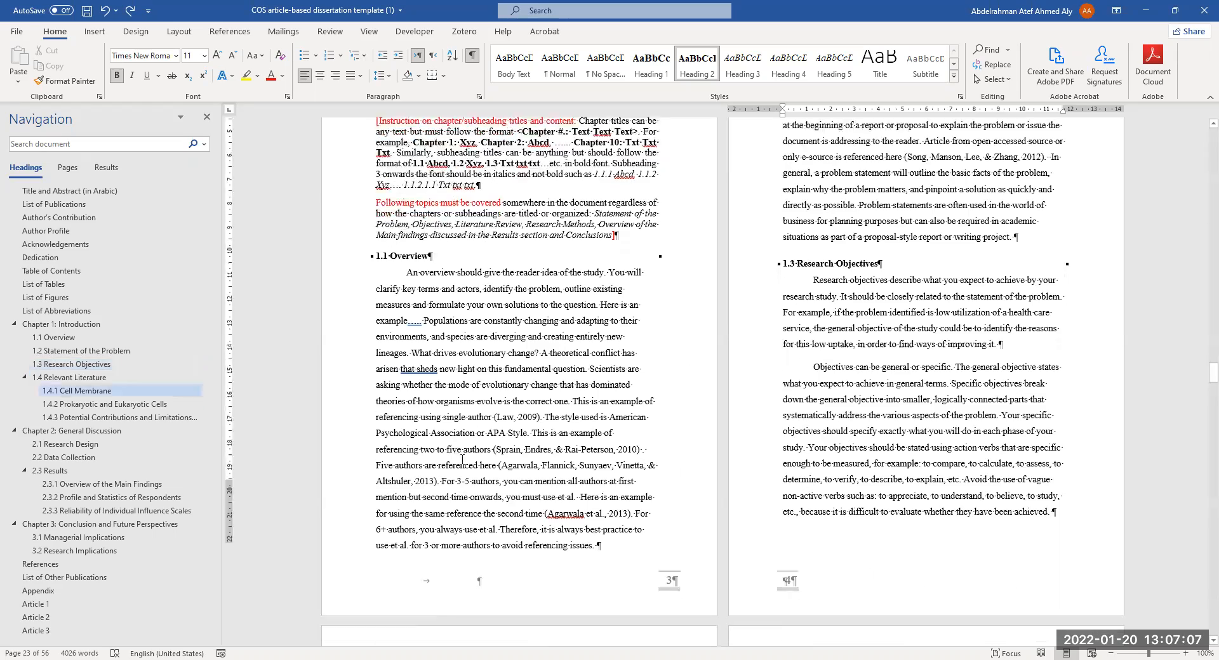
# Step: Go to Chapter 2: General Discussion and place the cursor at the Table 3 caption under 2.1 Research Design
pyautogui.moveTo(1200, 404); pyautogui.dragTo(1200, 443)
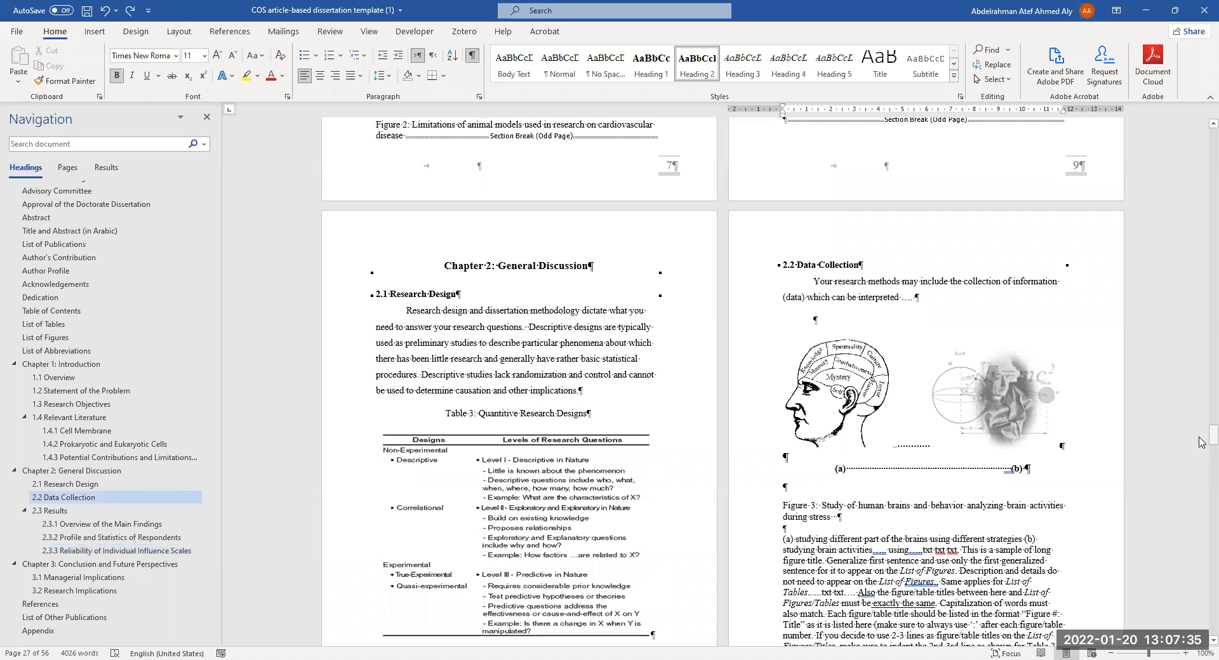
pyautogui.rightClick(1200, 442)
pyautogui.click(479, 410)
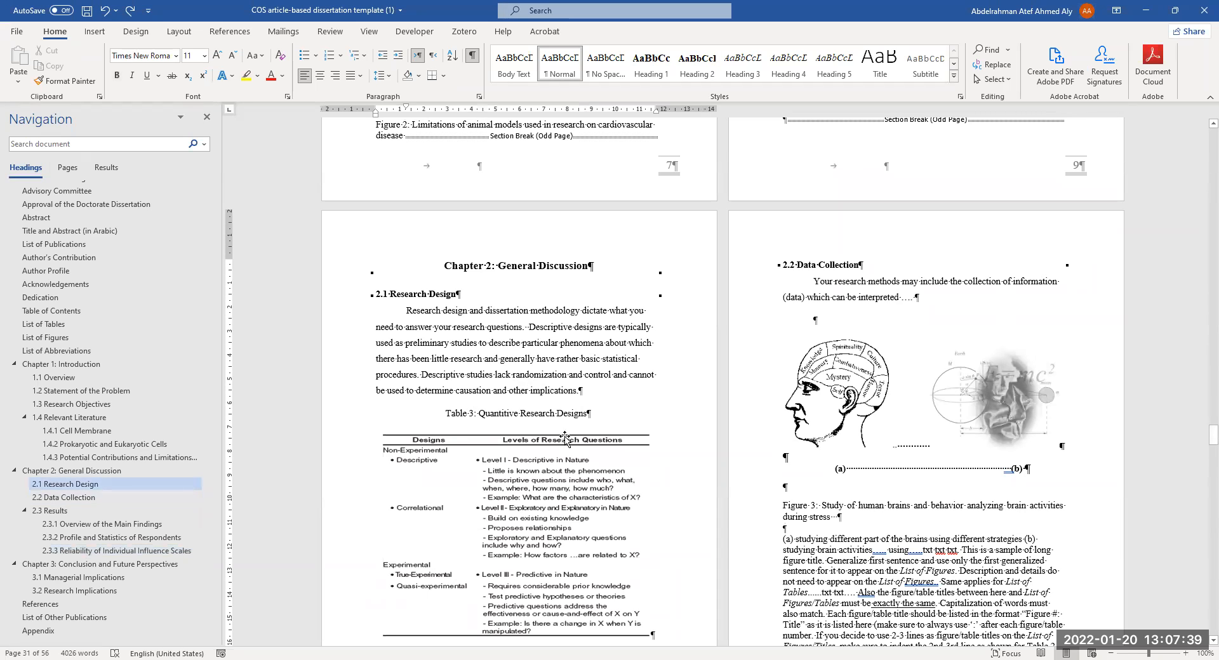
pyautogui.click(597, 411)
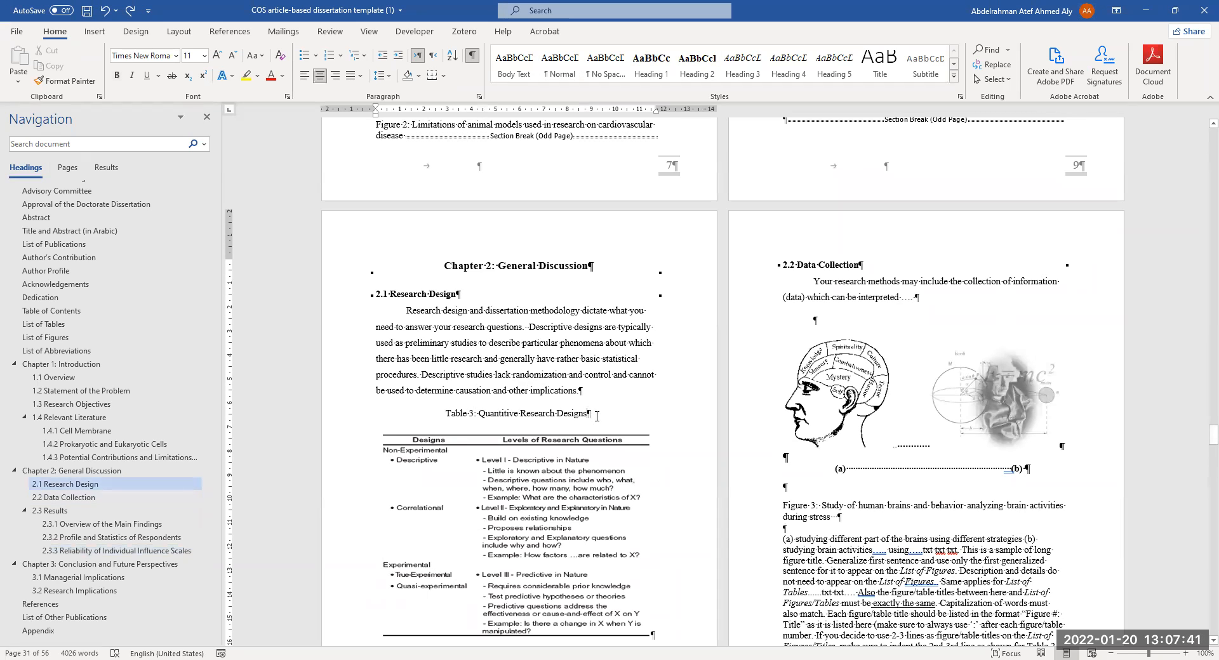
# Step: Review the Table 2 caption in section 1.4.3 and go back through Chapter 1 to the instructions on its opening page
pyautogui.scroll(4, 546, 464)
pyautogui.scroll(10, 547, 467)
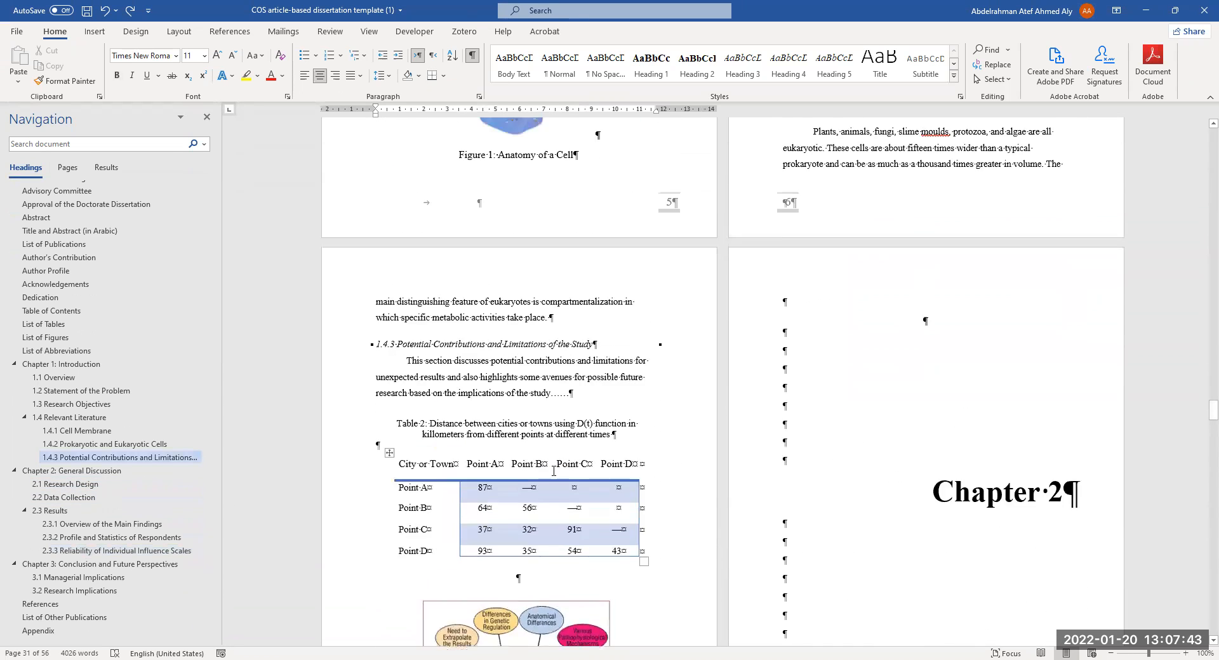
pyautogui.scroll(1, 554, 464)
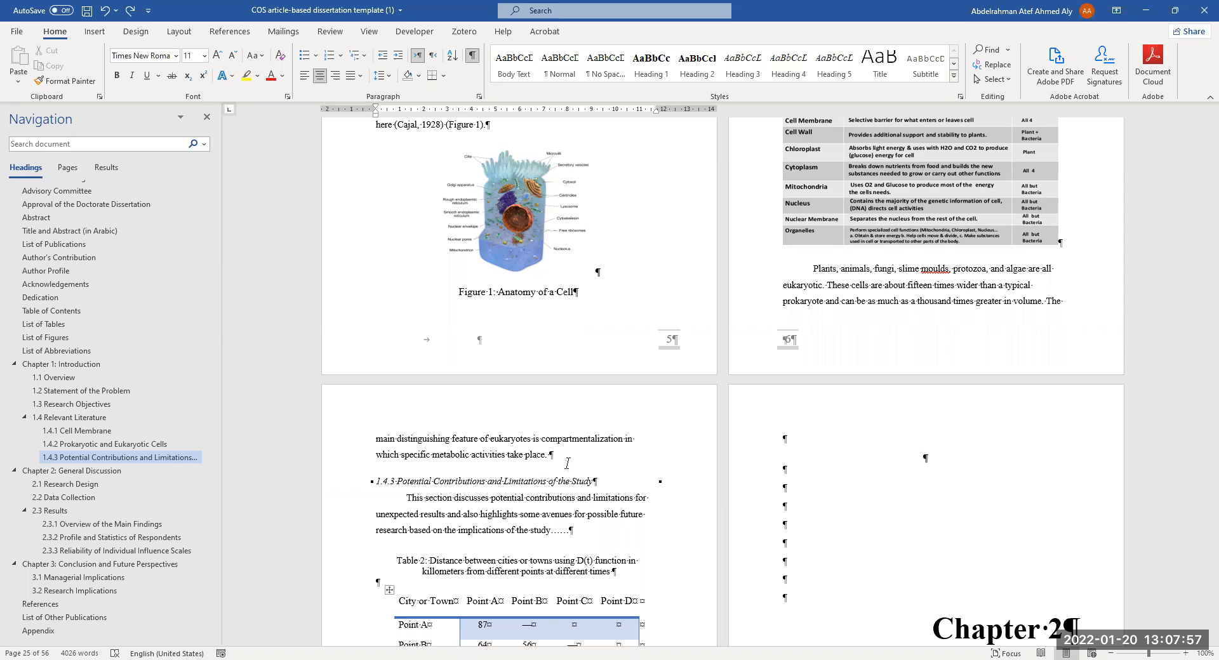
pyautogui.scroll(6, 567, 464)
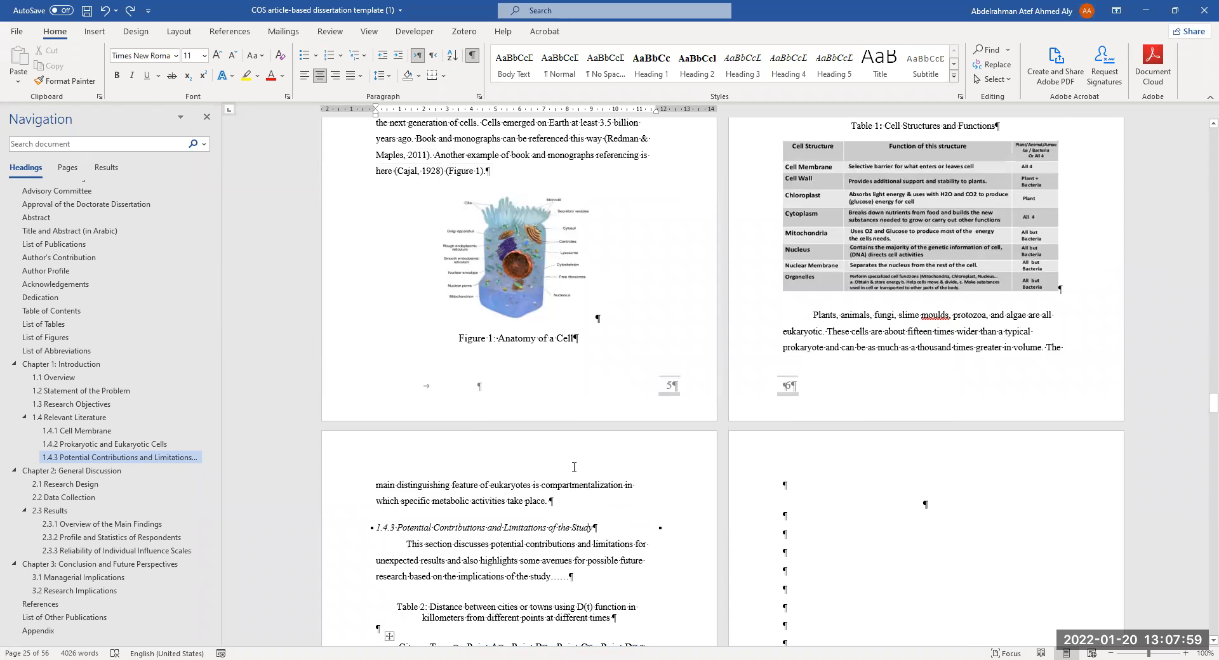
pyautogui.scroll(9, 558, 468)
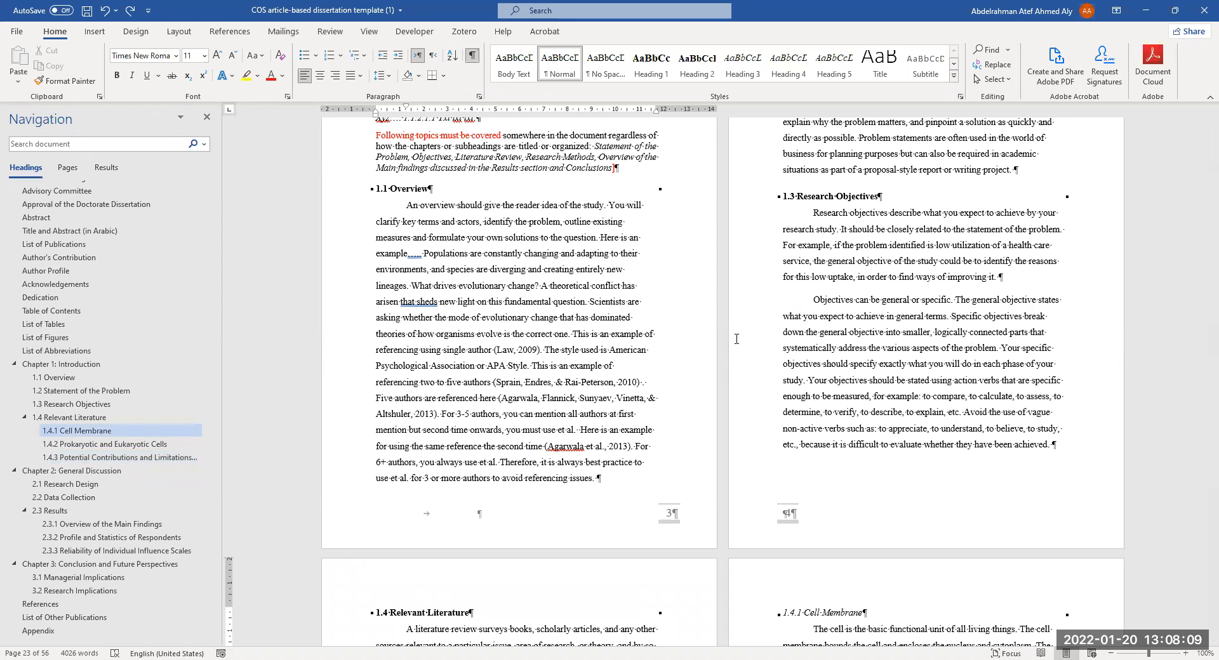
pyautogui.scroll(3, 598, 454)
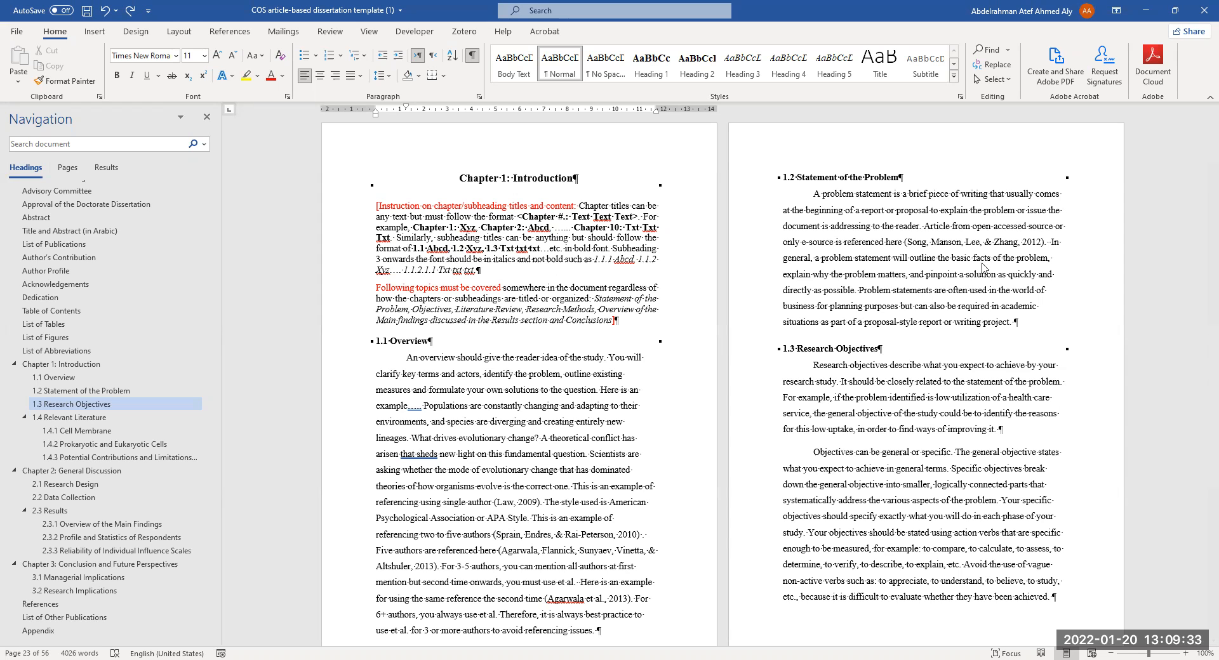
# Step: Go to the List of Figures heading and view it together with the List of Tables
pyautogui.click(62, 338)
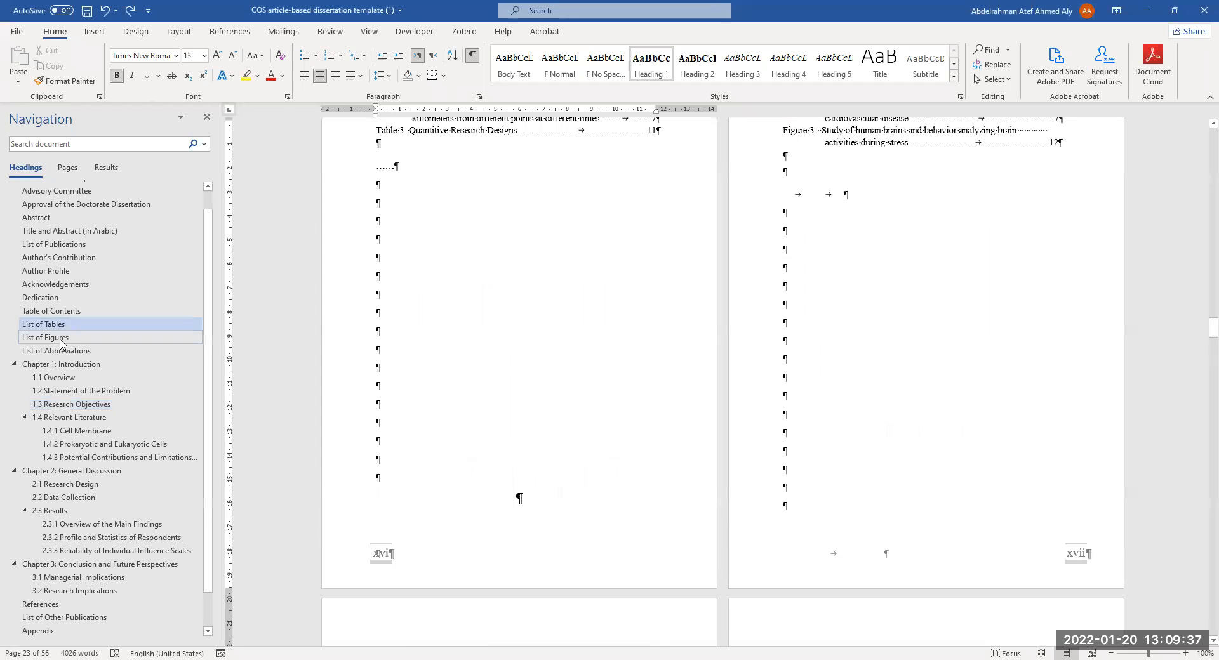
pyautogui.scroll(2, 484, 287)
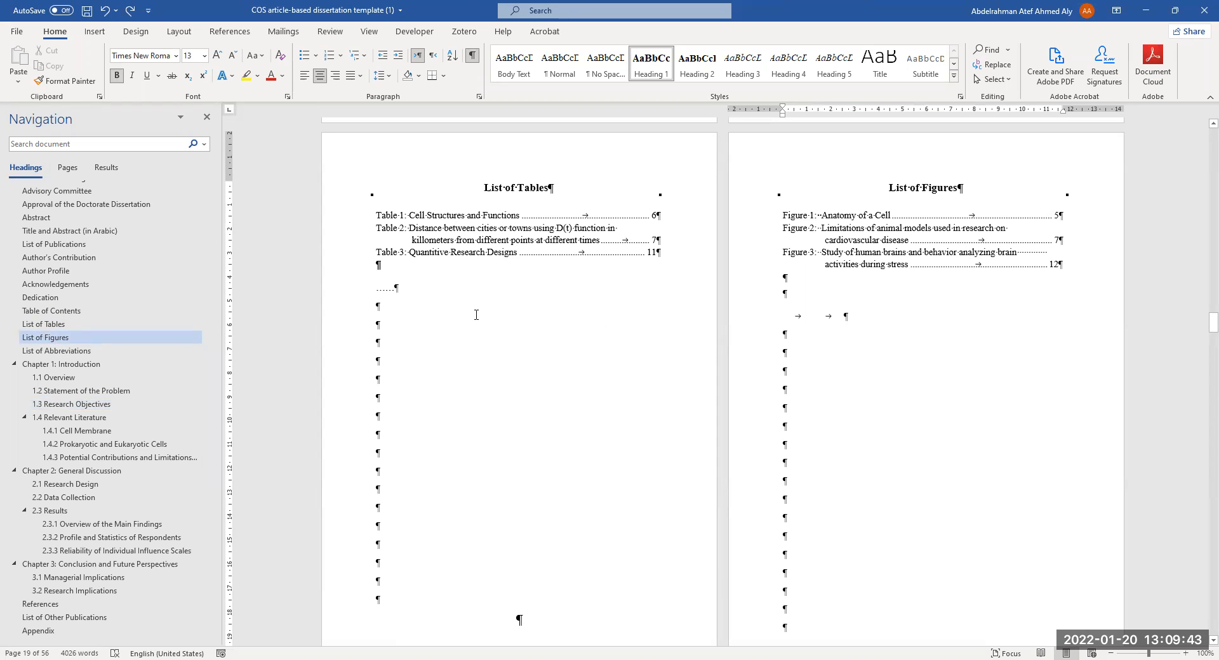
pyautogui.scroll(1, 515, 311)
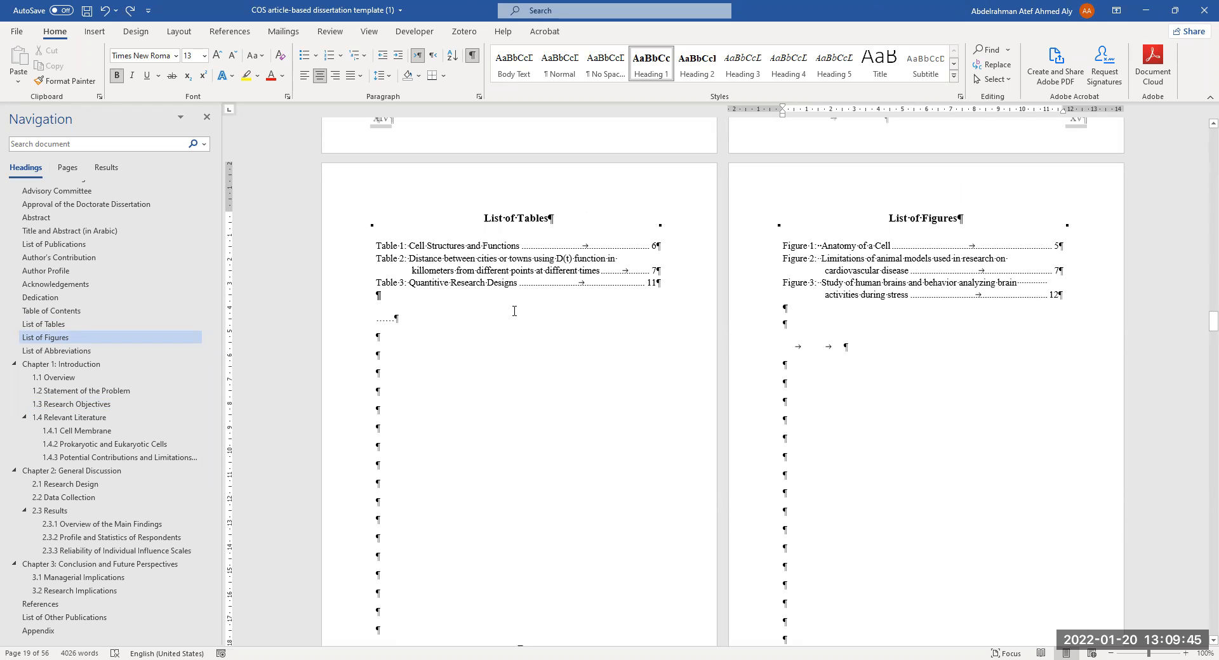
# Step: Go to the Article 3 and Article 1 headings and examine the article pages and the numbered divider for the second article
pyautogui.scroll(-5, 546, 330)
pyautogui.scroll(-1, 40, 631)
pyautogui.click(40, 630)
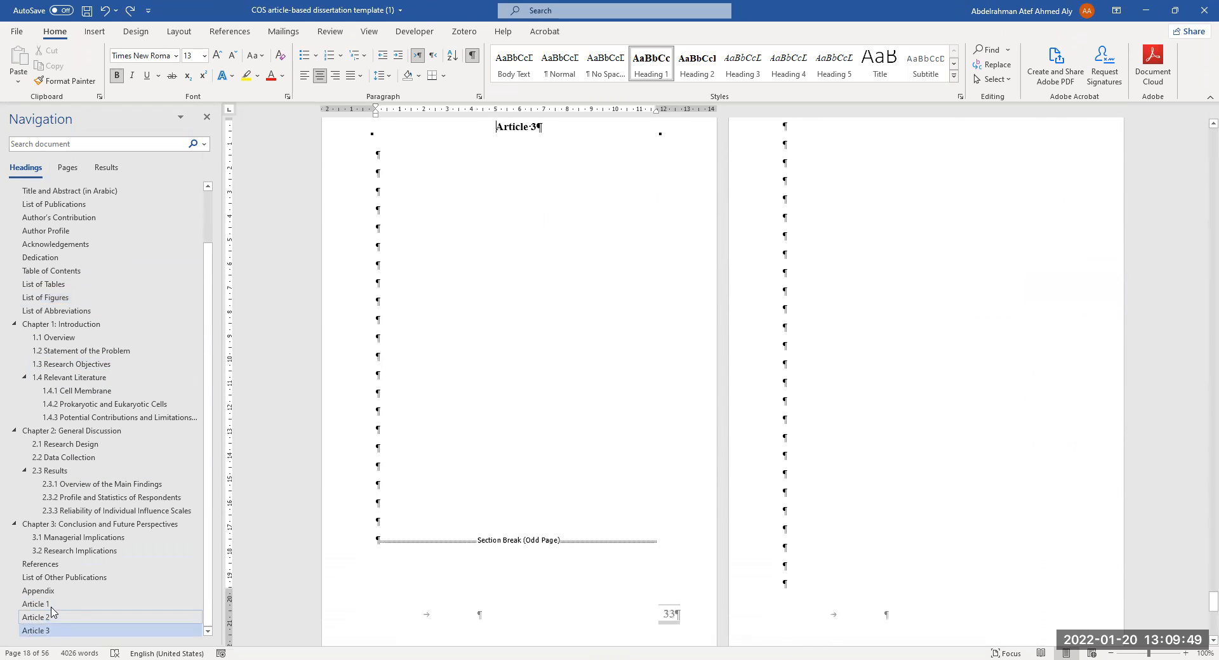
pyautogui.click(44, 604)
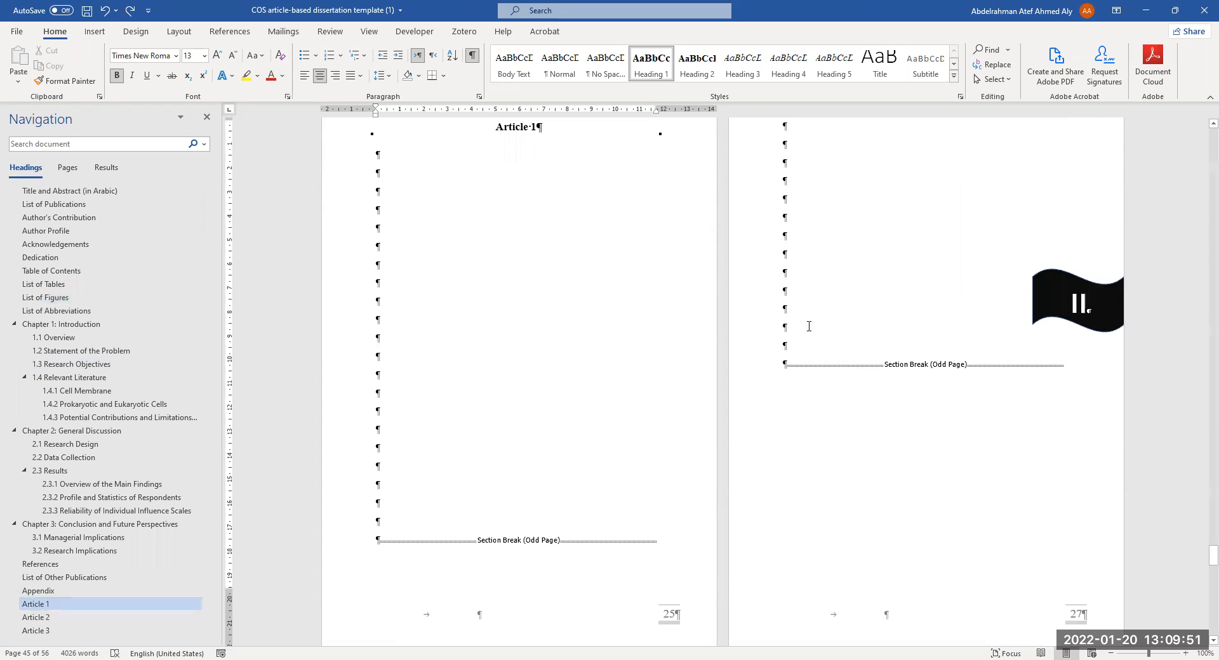
pyautogui.scroll(1, 667, 377)
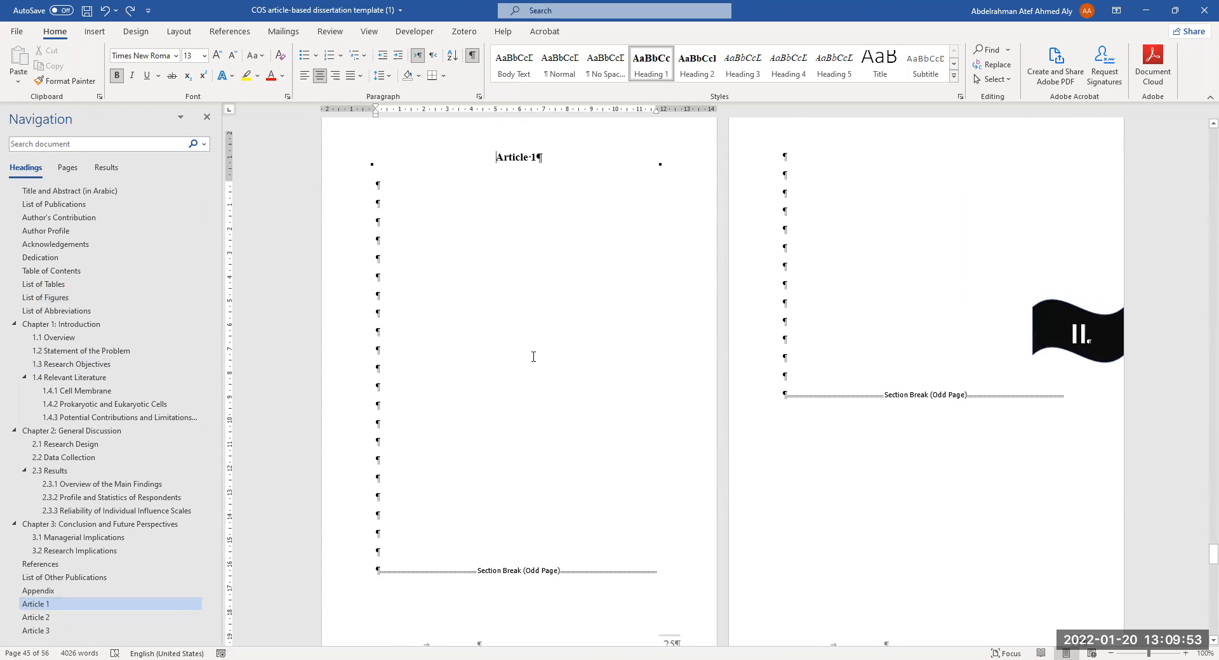
pyautogui.scroll(1, 533, 357)
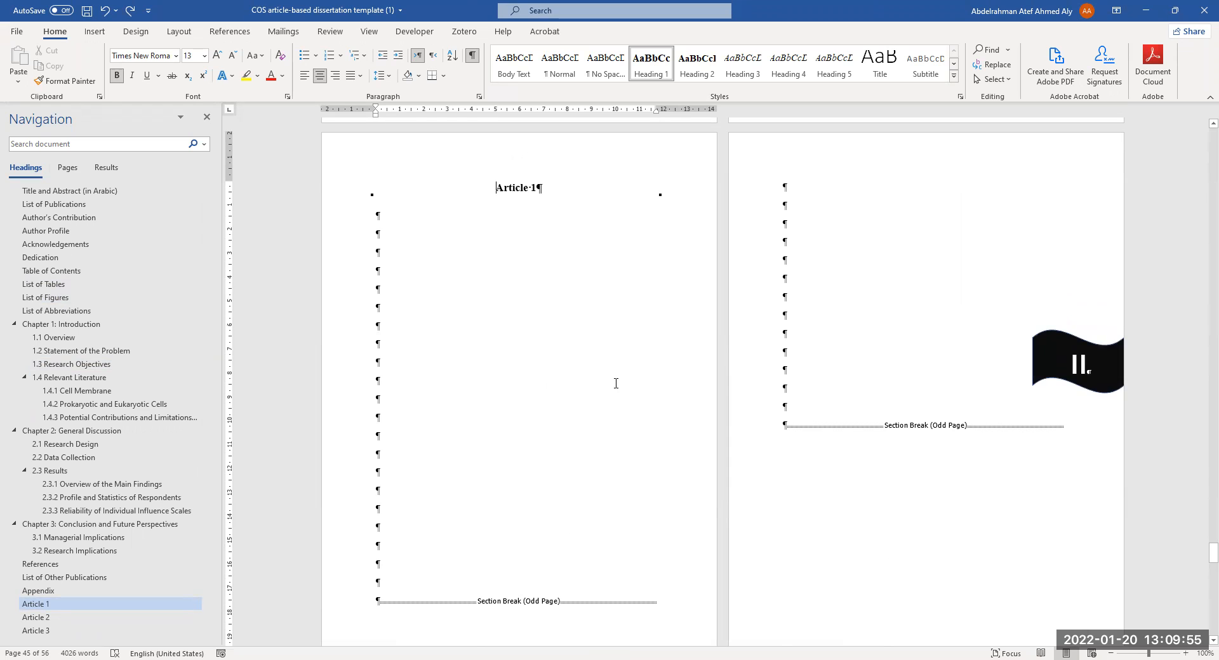
pyautogui.scroll(-5, 731, 489)
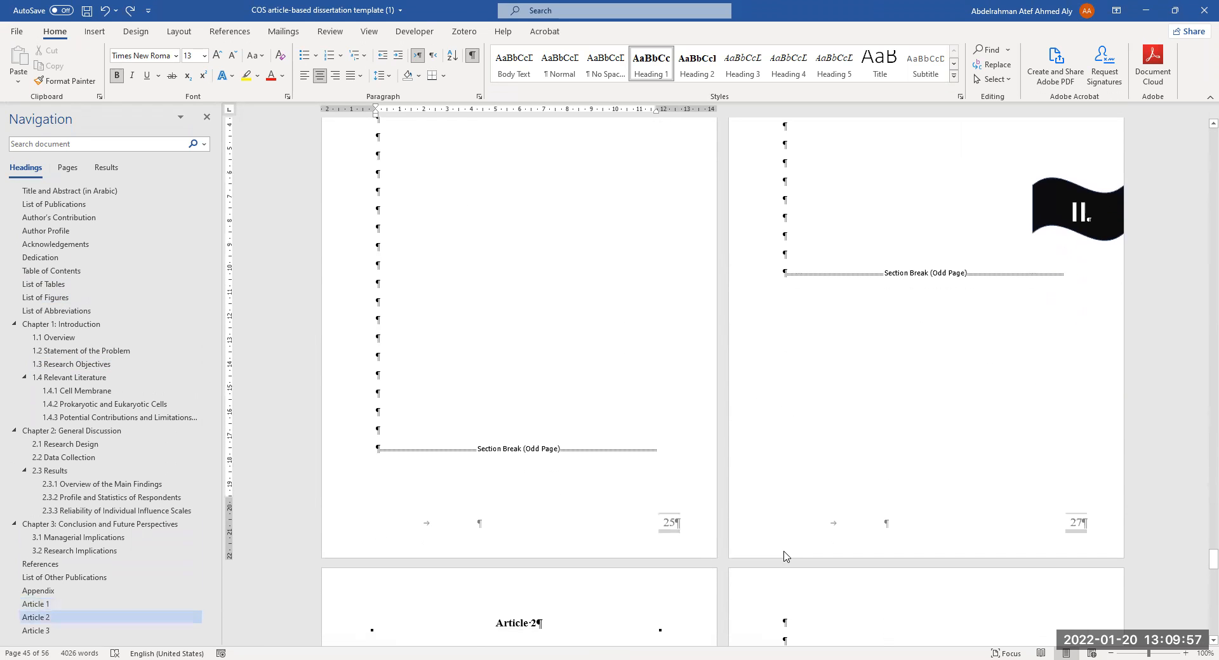
pyautogui.scroll(2, 62, 390)
# Step: Revisit the List of Figures, section 2.3 Results and the List of Tables through their headings, ending at the List of Figures
pyautogui.click(61, 359)
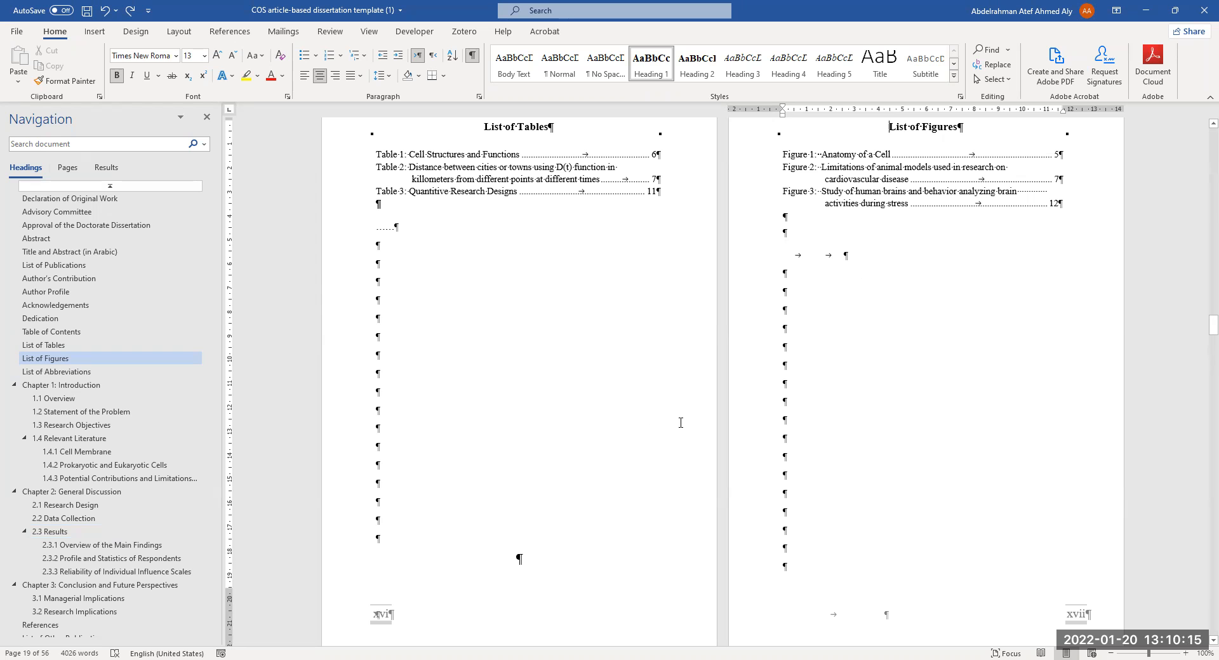
pyautogui.click(57, 532)
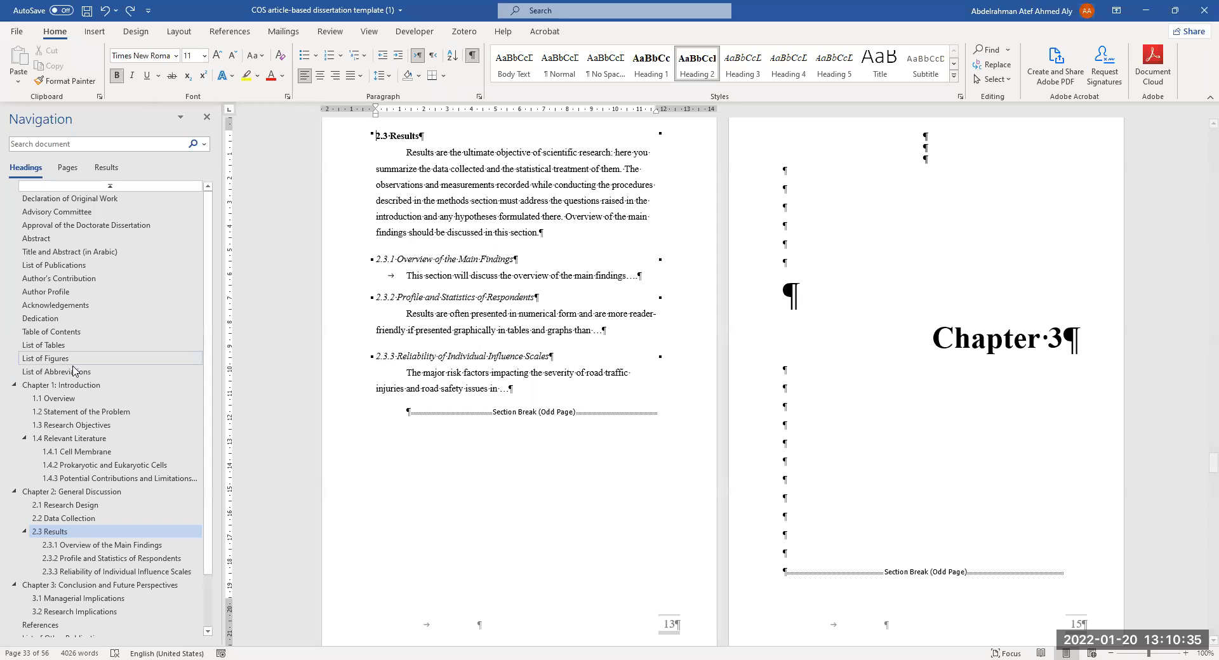
pyautogui.click(64, 346)
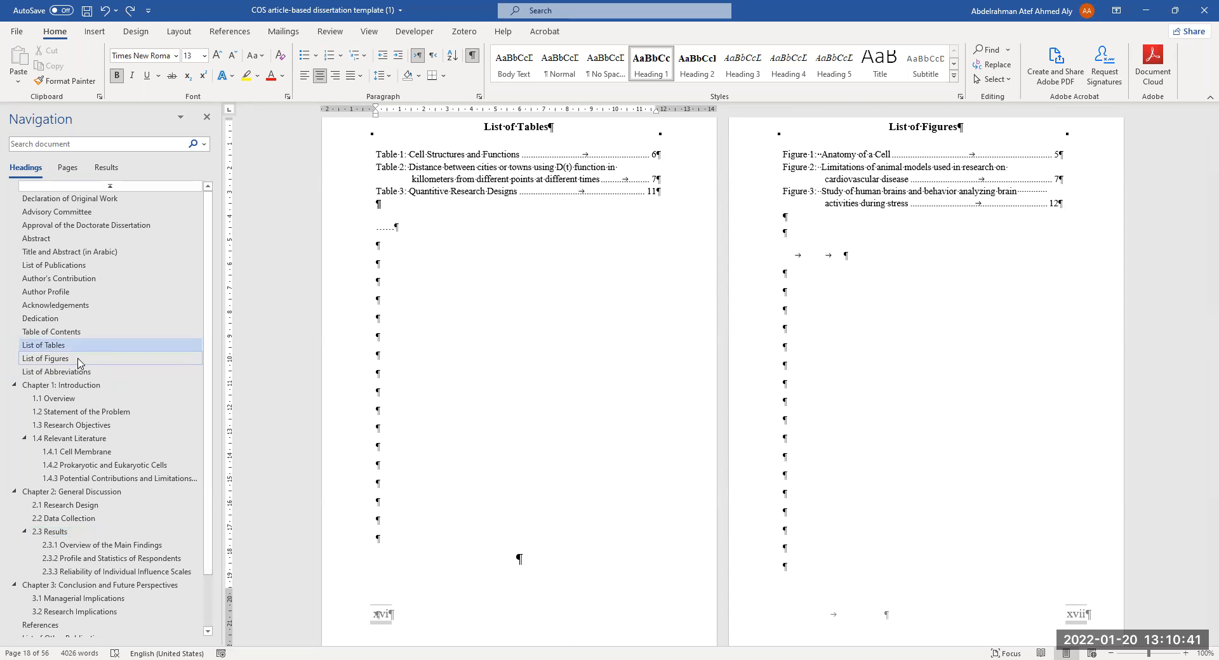
pyautogui.click(77, 361)
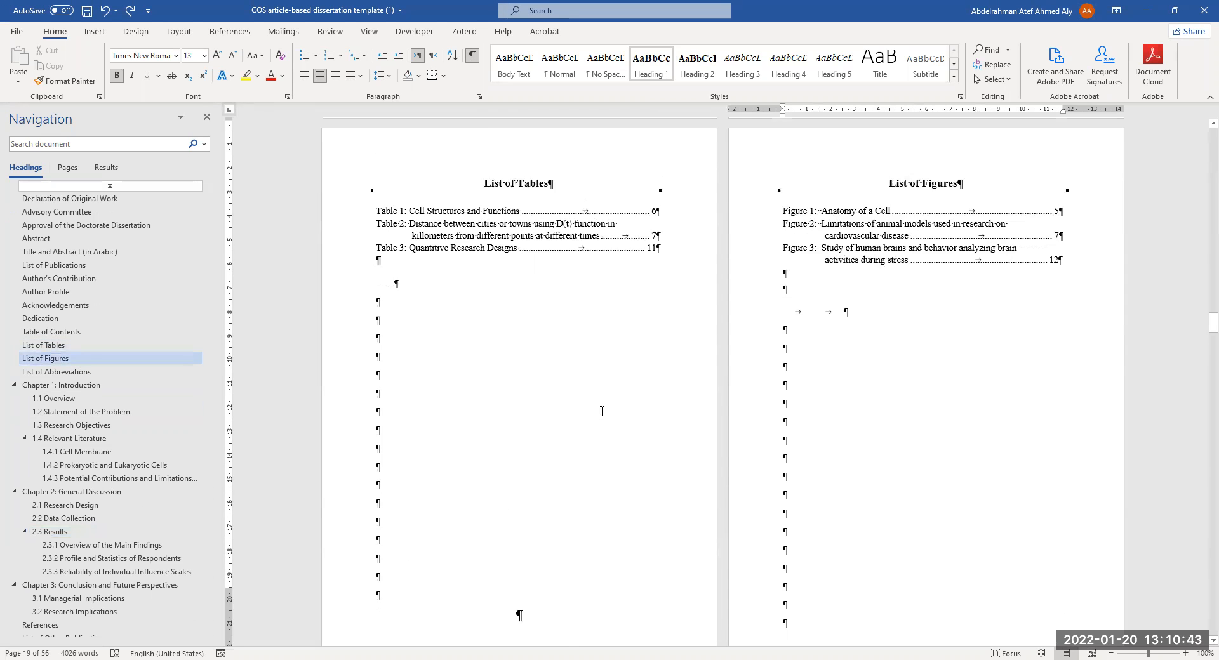
# Step: Review the pages from the List of Abbreviations through the Chapter 1 introduction to the figure and table in section 1.4
pyautogui.scroll(-3, 600, 412)
pyautogui.scroll(-2, 594, 424)
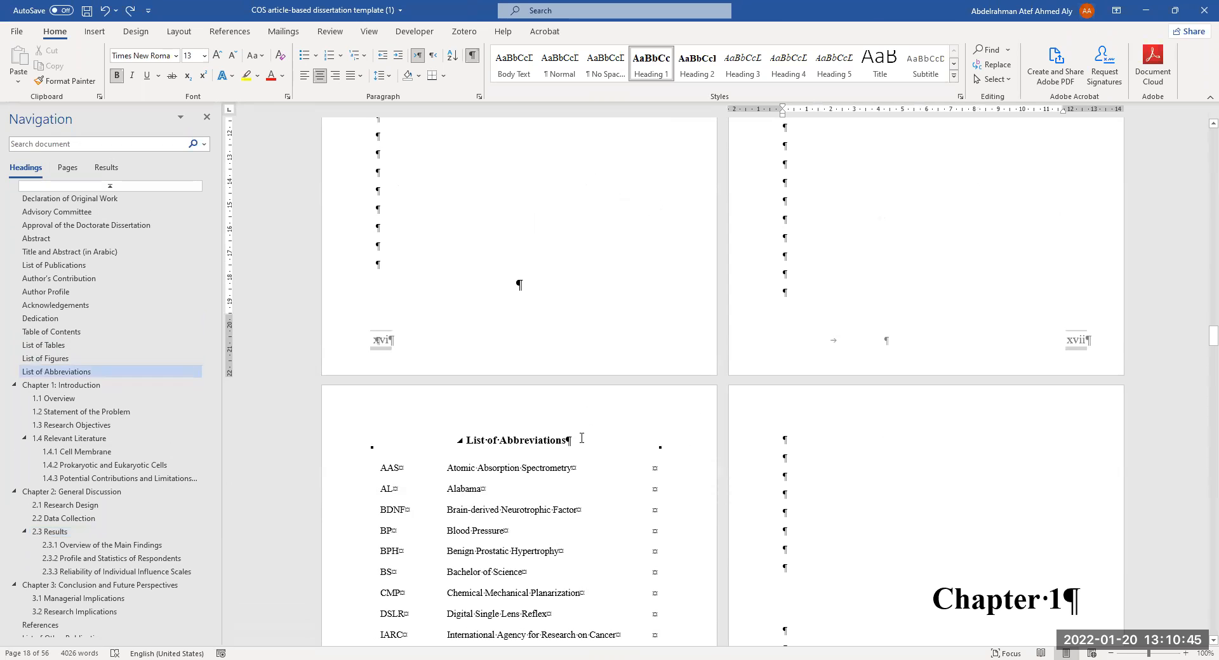
pyautogui.scroll(-1, 585, 435)
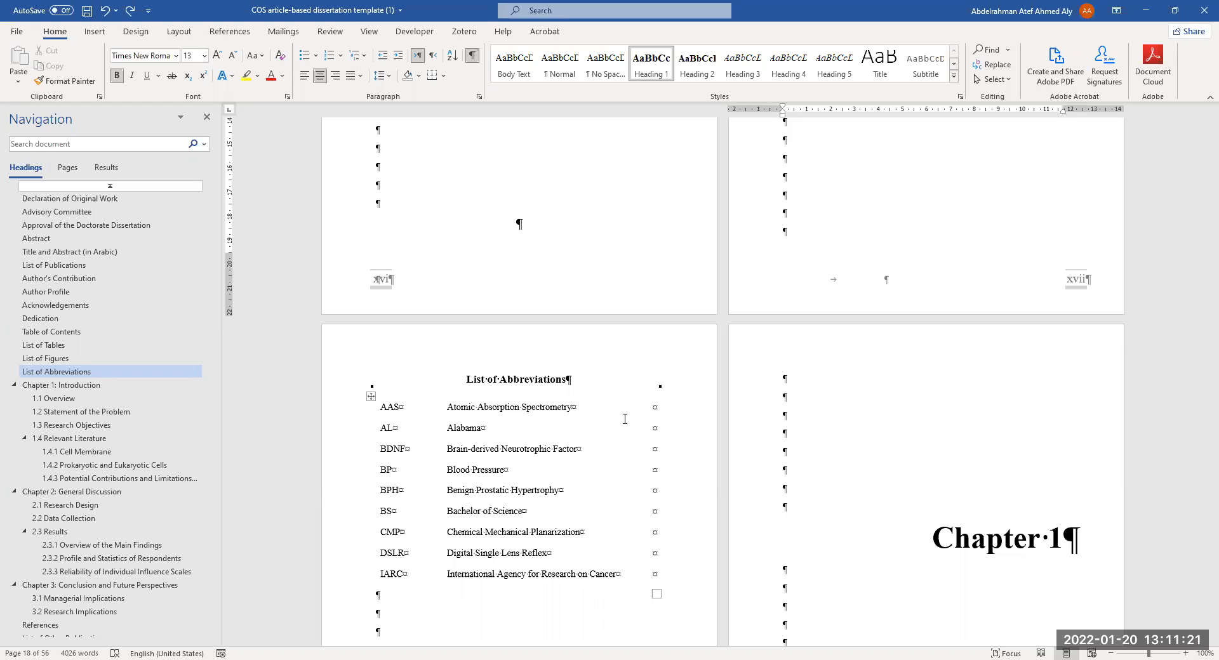
pyautogui.scroll(-10, 624, 419)
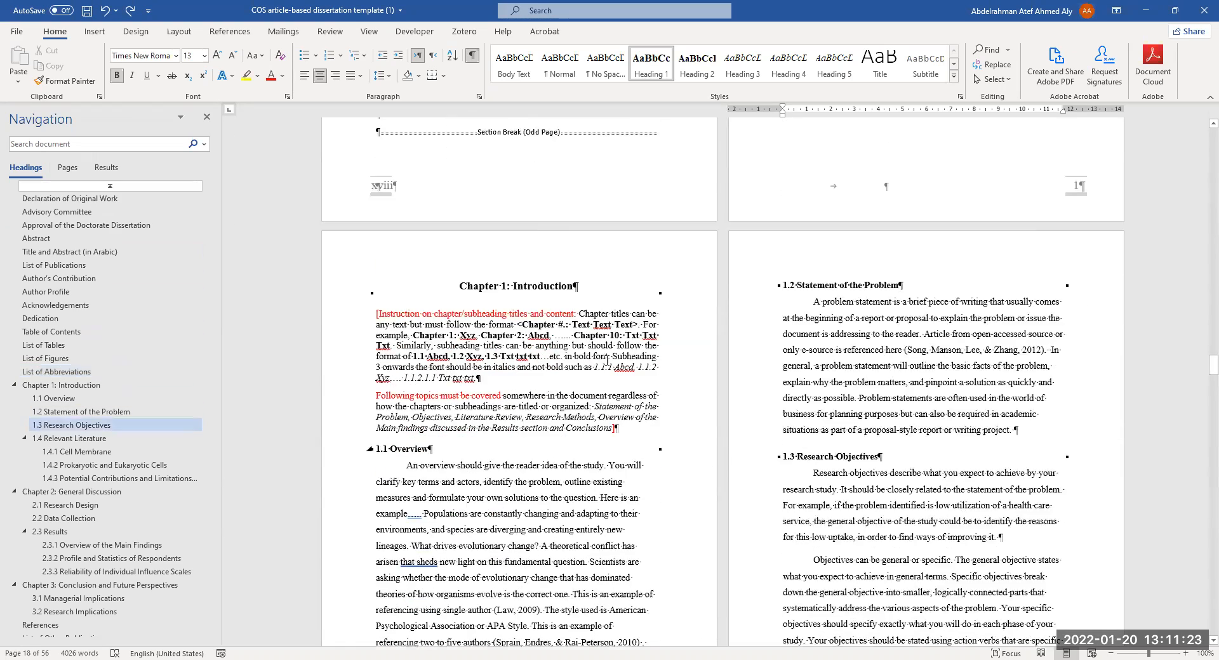
pyautogui.scroll(-3, 608, 360)
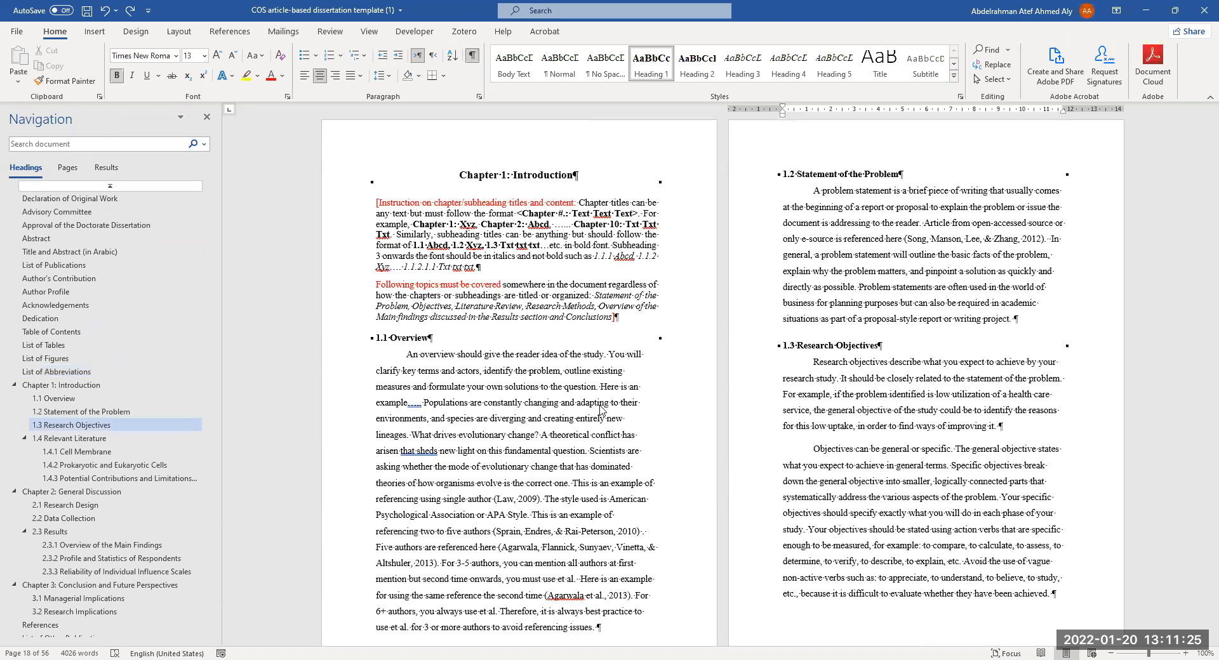
pyautogui.scroll(-20, 600, 410)
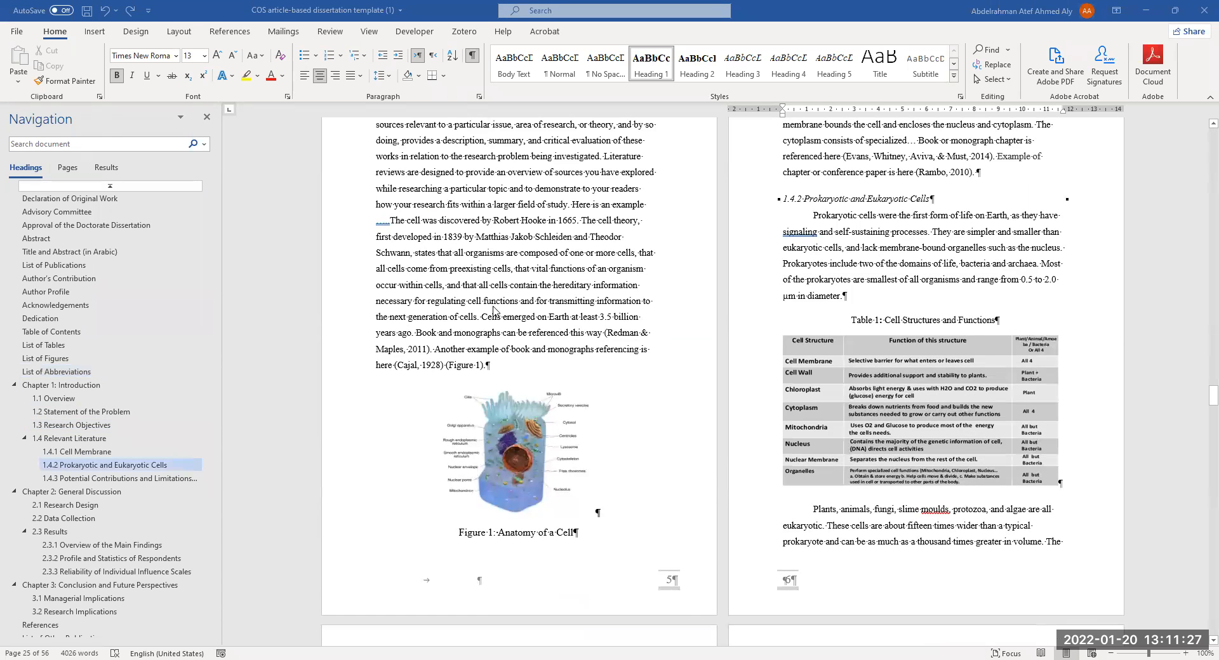
# Step: Go to section 1.4.3 and select the whole of Table 2 on the distances between cities or towns
pyautogui.scroll(-2, 543, 381)
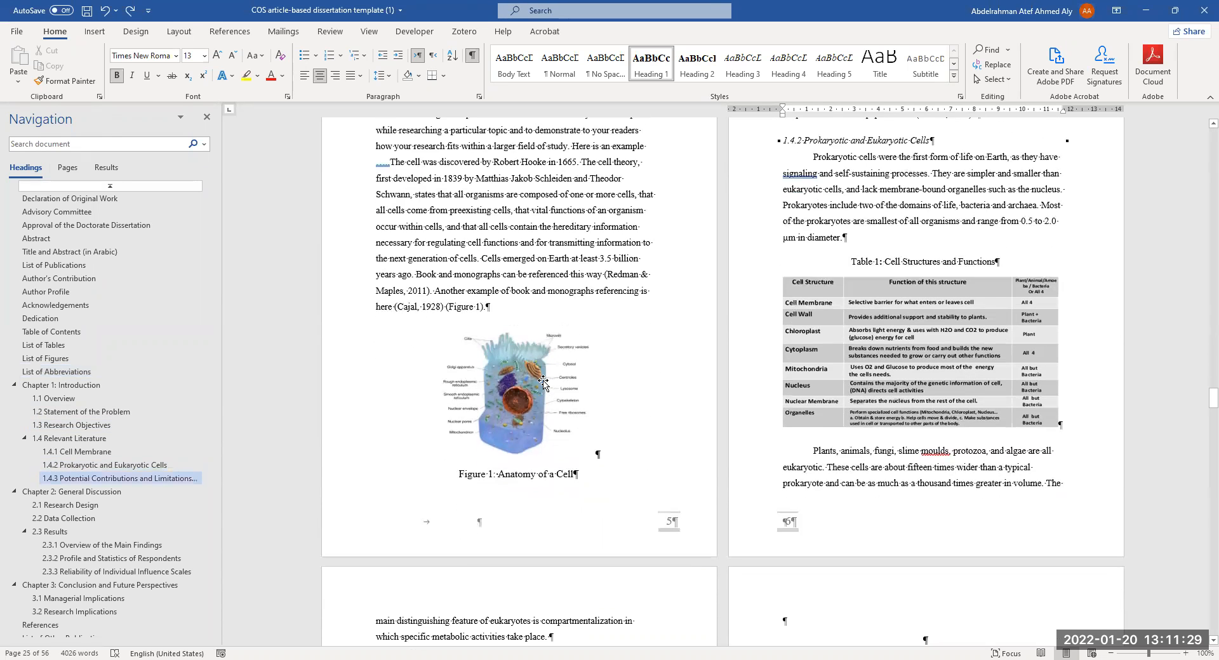
pyautogui.scroll(-10, 543, 381)
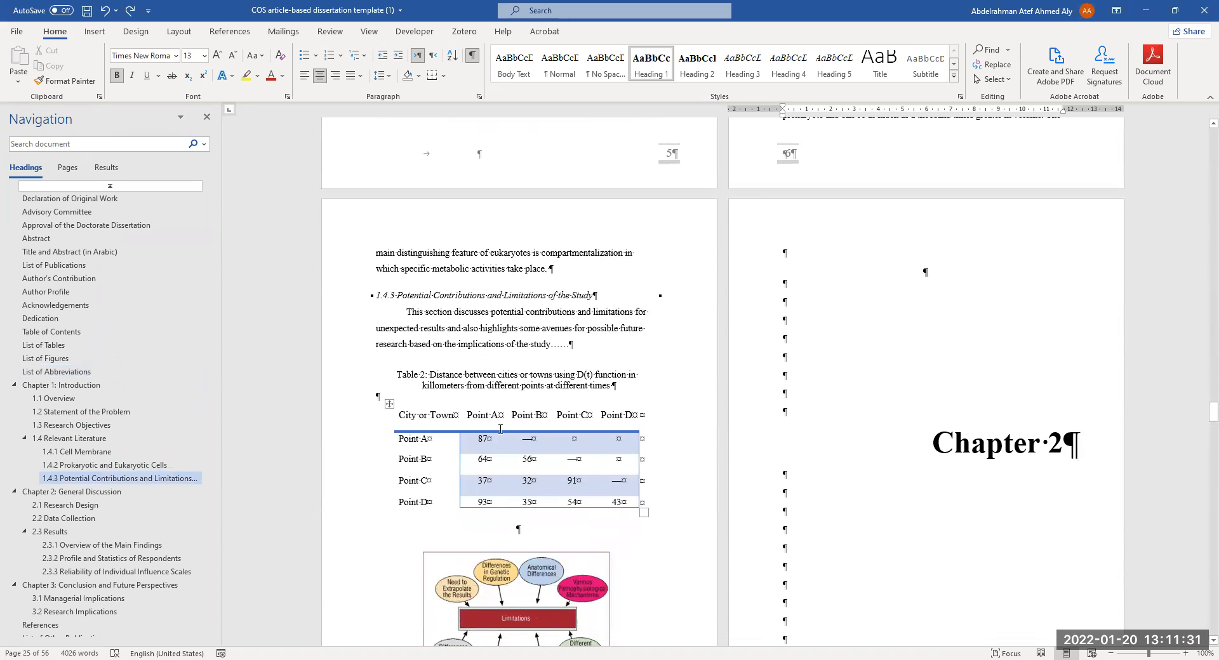
pyautogui.click(389, 404)
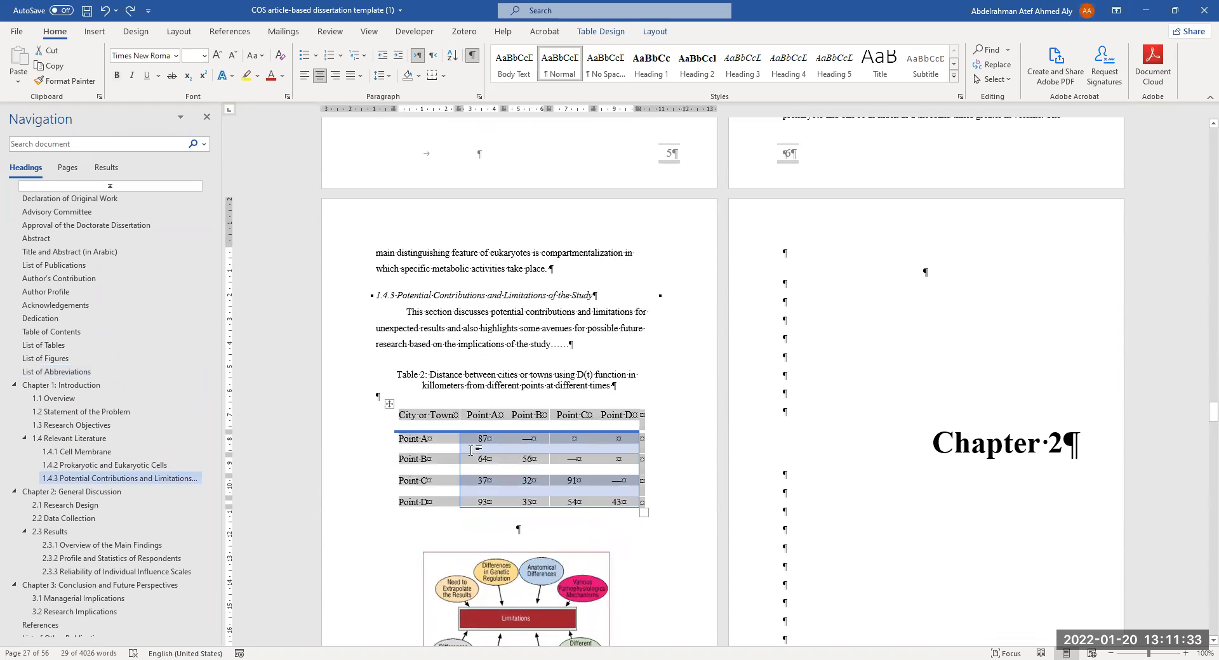
pyautogui.scroll(4, 502, 445)
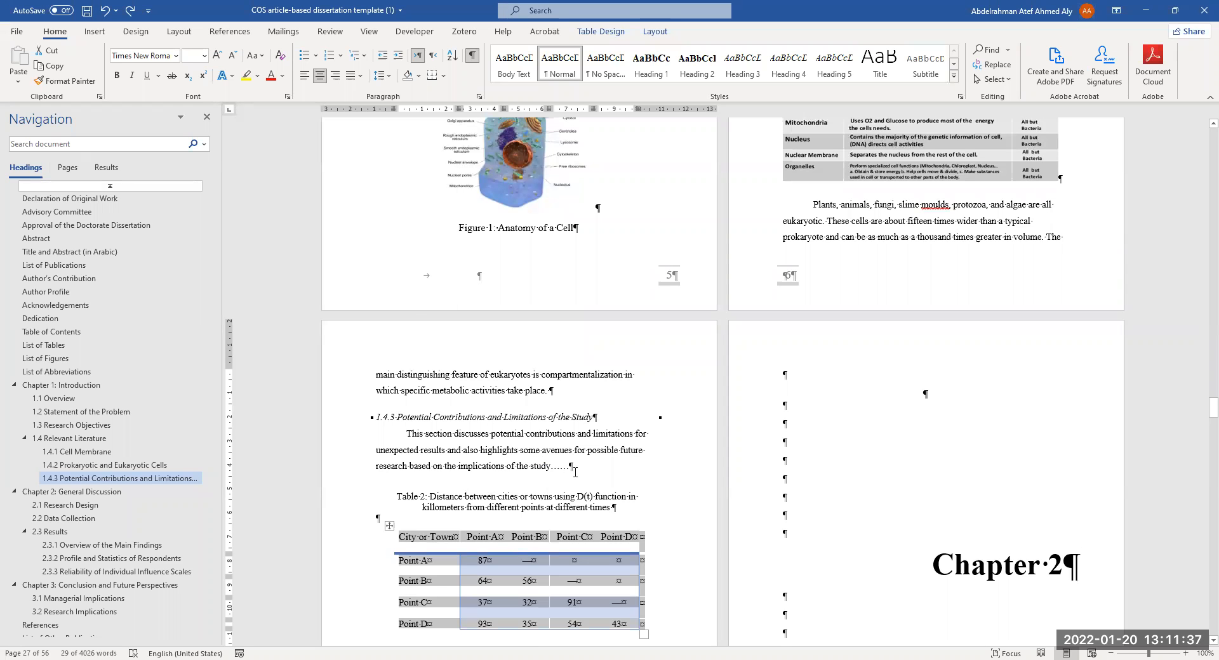
pyautogui.scroll(-2, 631, 465)
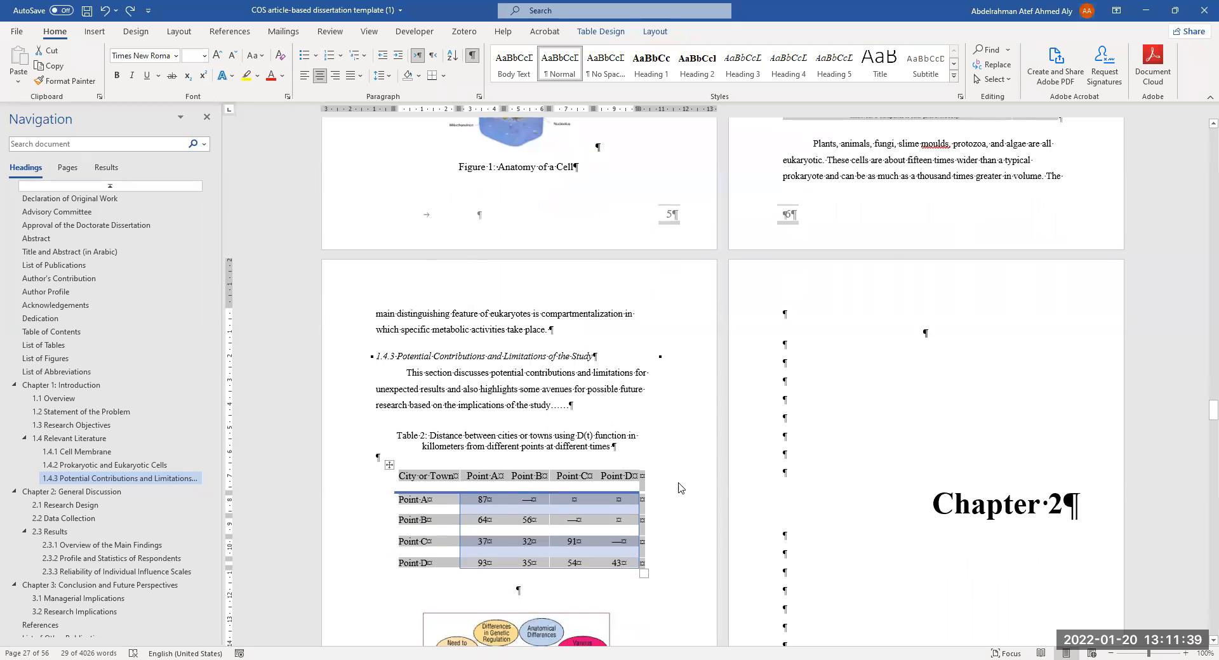
# Step: Examine how Table 2 and Figure 2 are laid out on page 7, and deselect the table
pyautogui.scroll(-6, 622, 502)
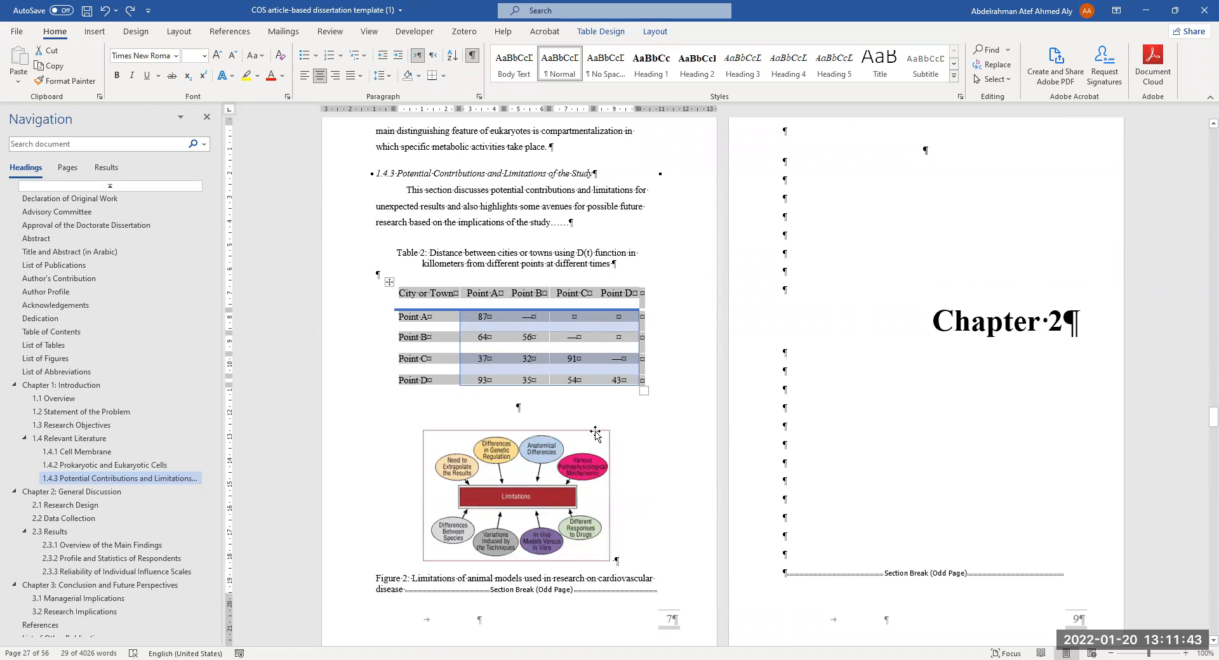
pyautogui.scroll(2, 581, 413)
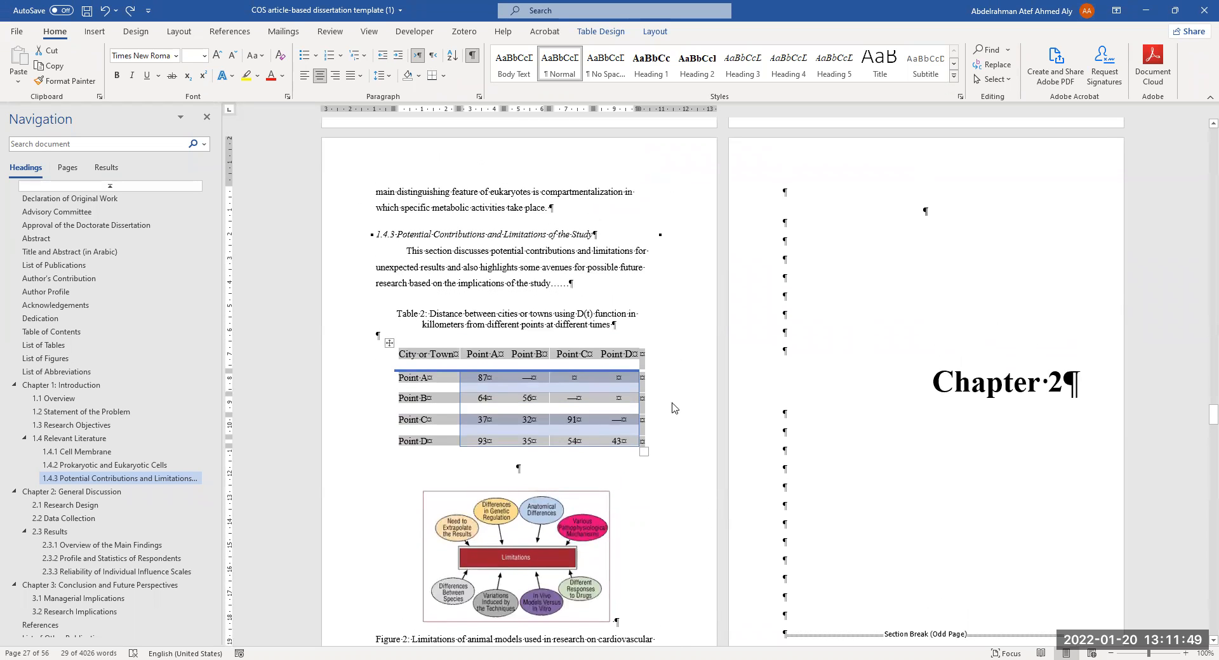
pyautogui.scroll(-2, 674, 408)
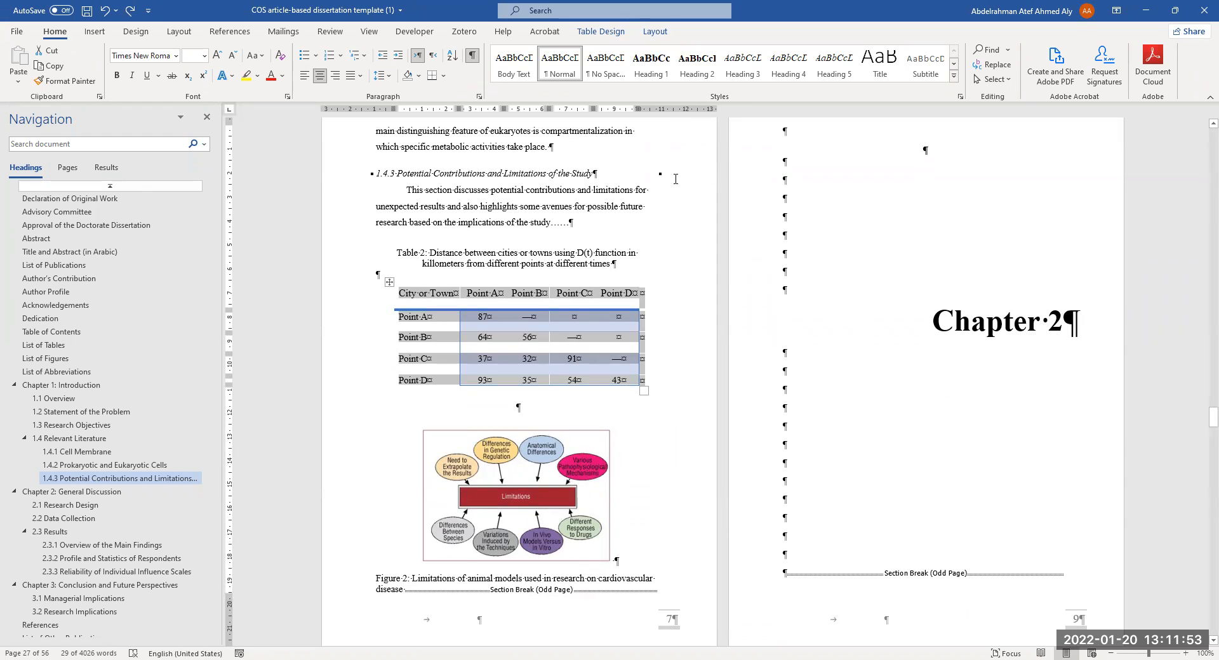
pyautogui.scroll(1, 619, 170)
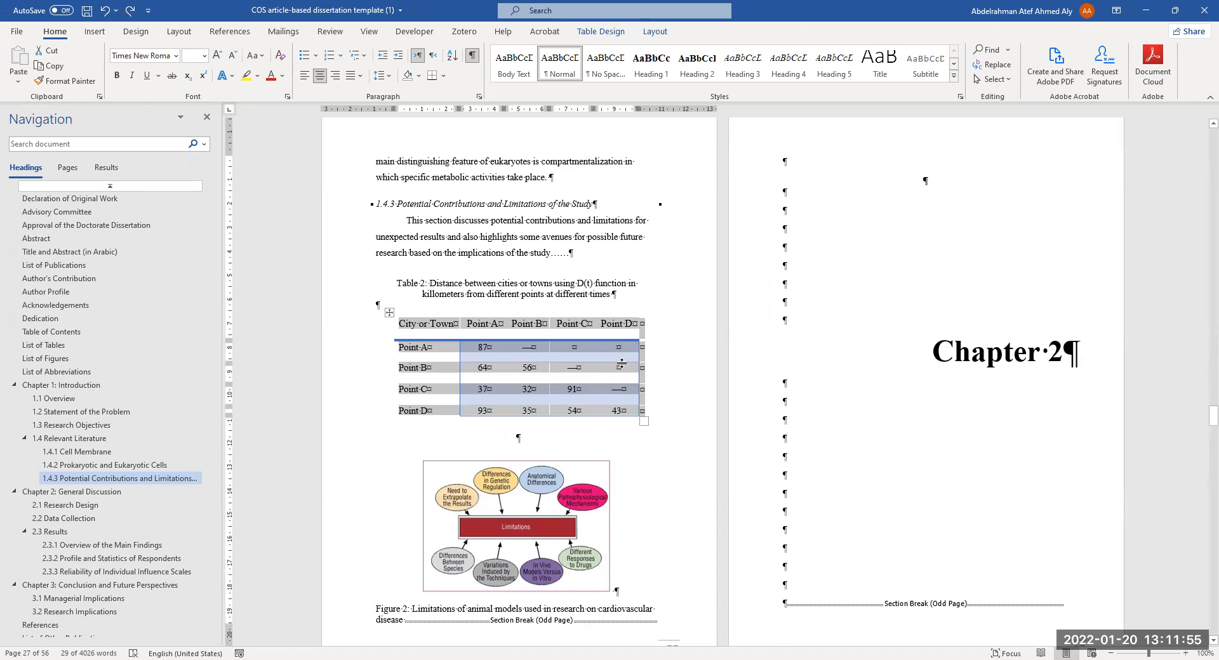
pyautogui.click(661, 388)
pyautogui.scroll(-2, 654, 389)
pyautogui.scroll(1, 652, 389)
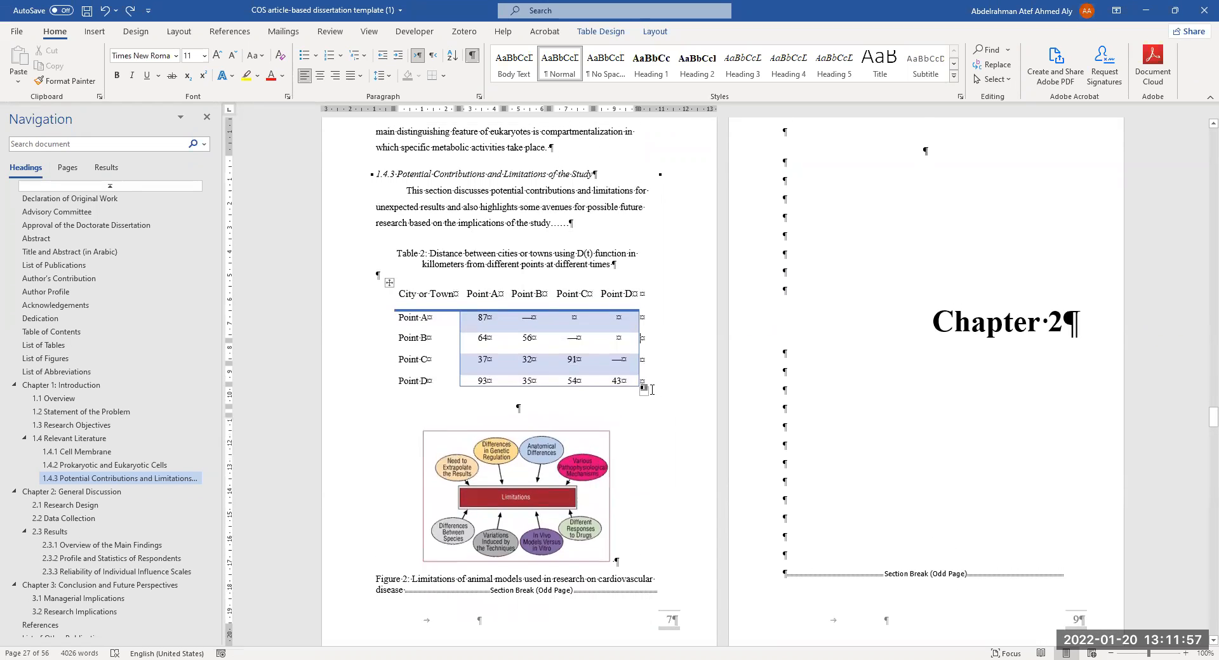
pyautogui.scroll(1, 651, 390)
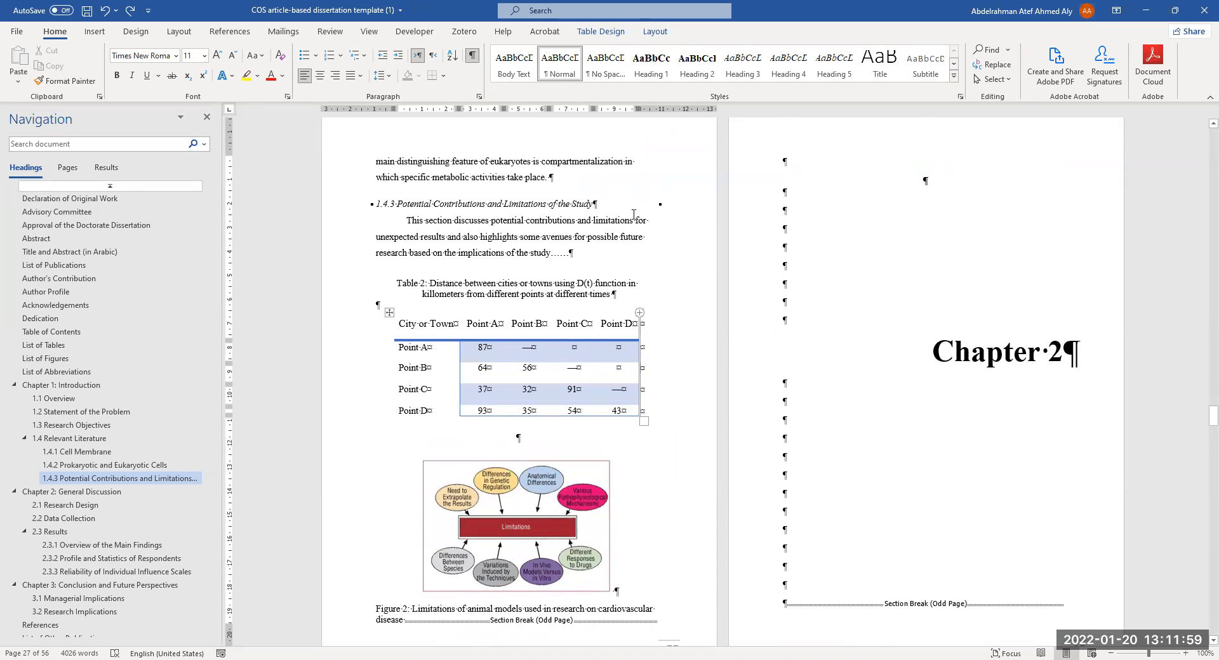
pyautogui.scroll(-1, 673, 572)
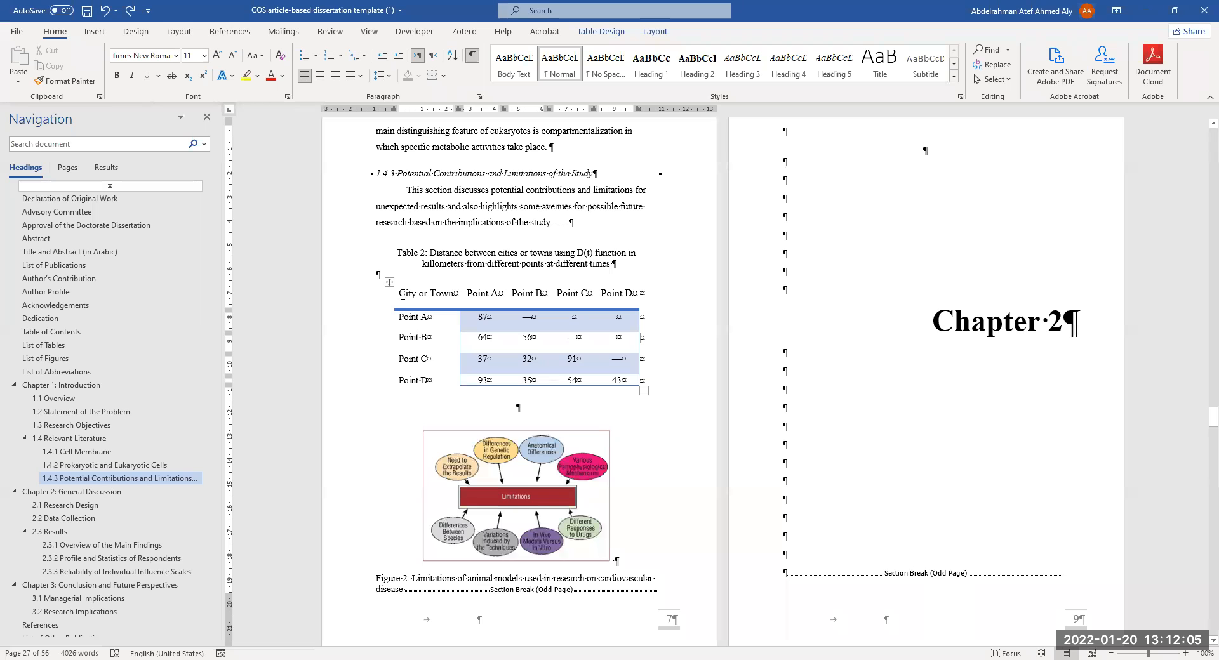
# Step: Rotate the Figure 2 limitations diagram 90 degrees counterclockwise
pyautogui.click(517, 435)
pyautogui.moveTo(516, 416)
pyautogui.mouseDown()
pyautogui.moveTo(468, 405)
pyautogui.moveTo(313, 416)
pyautogui.moveTo(346, 454)
pyautogui.moveTo(335, 497)
pyautogui.mouseUp()
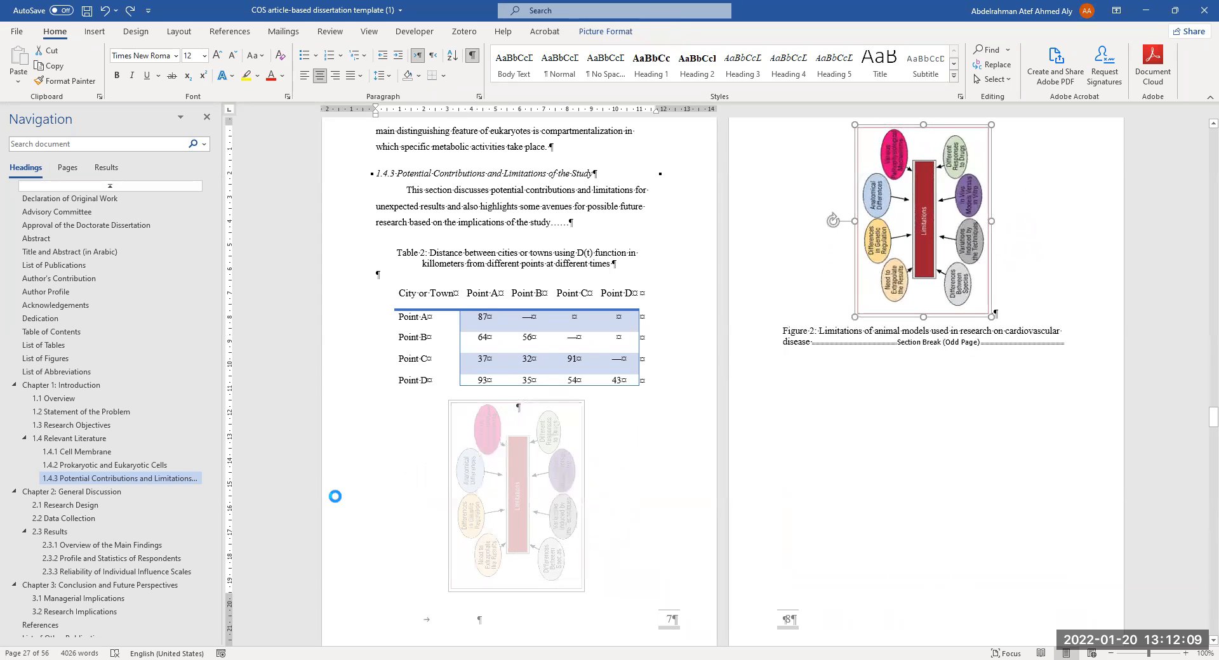
pyautogui.scroll(3, 849, 355)
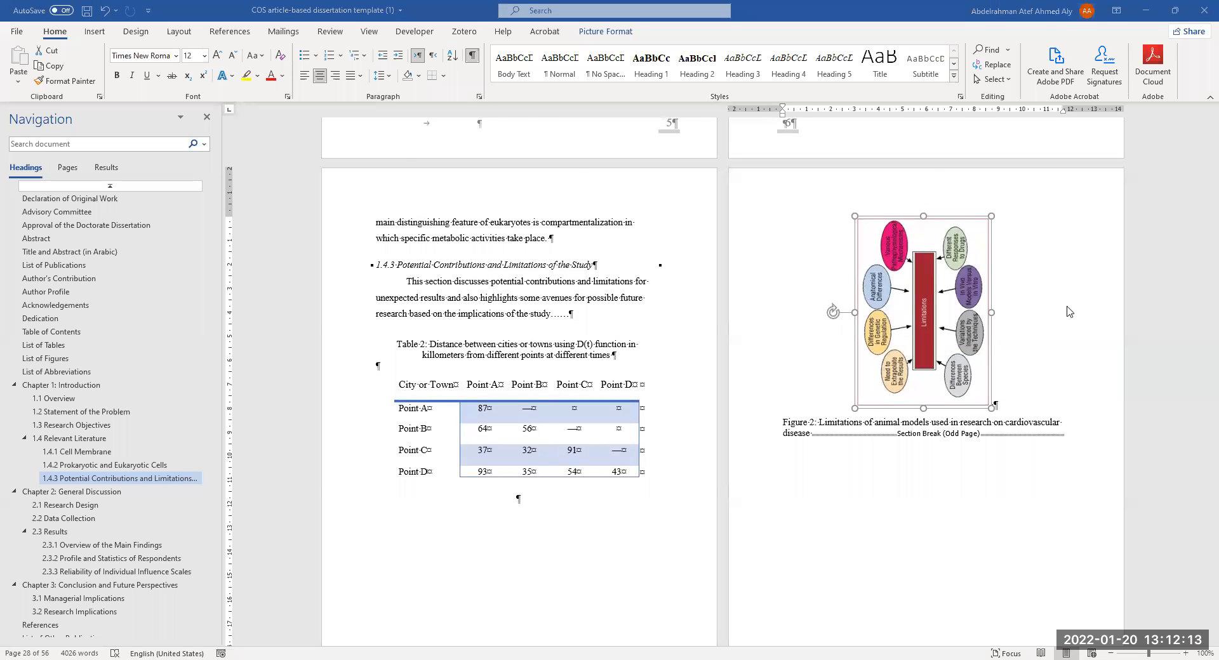
# Step: Examine the rotated Figure 2, its caption orientation and the page numbers on pages 7 and 8
pyautogui.scroll(-4, 924, 303)
pyautogui.scroll(-2, 917, 505)
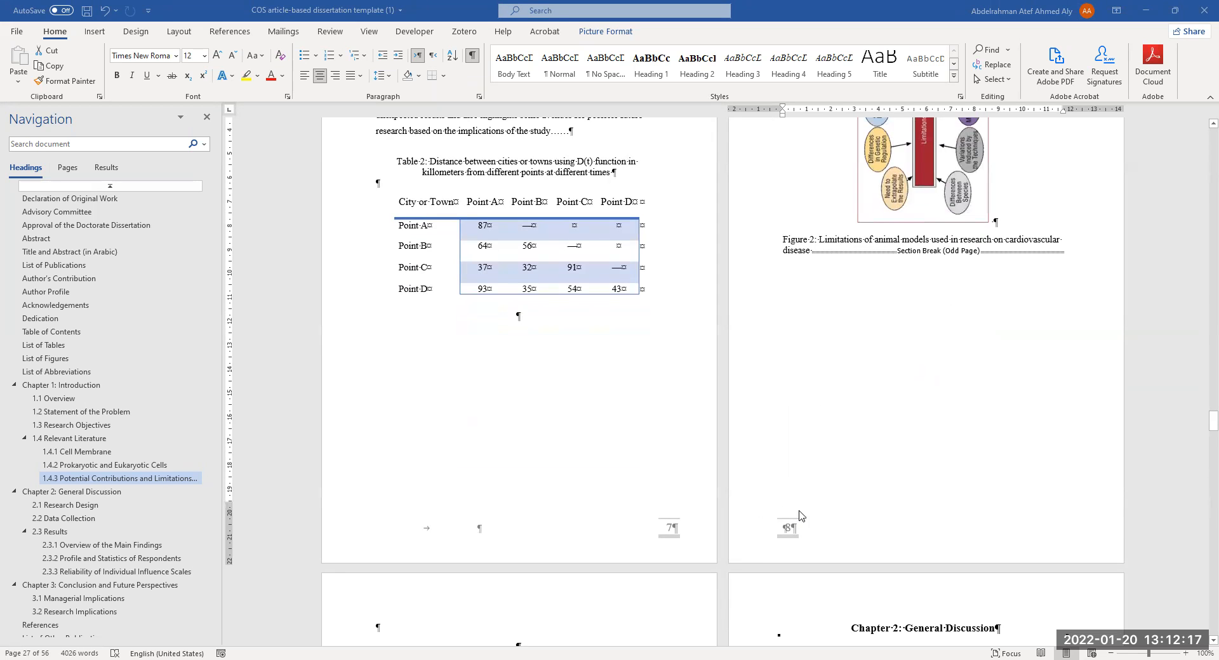
pyautogui.scroll(3, 864, 407)
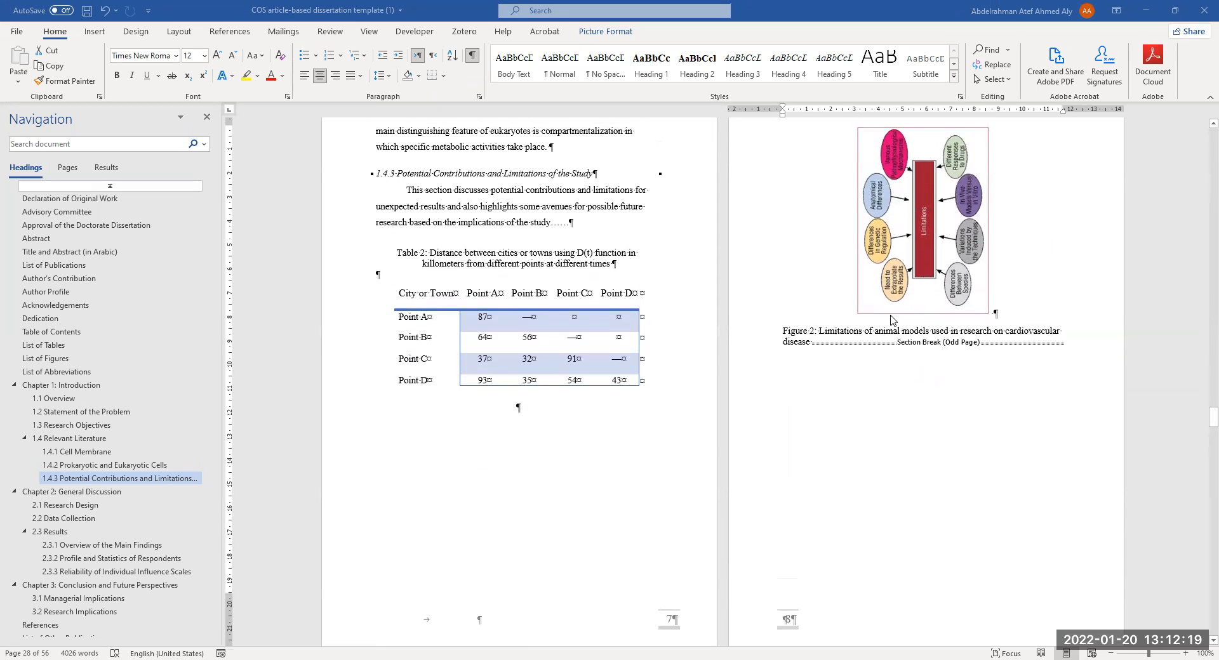
pyautogui.scroll(2, 927, 368)
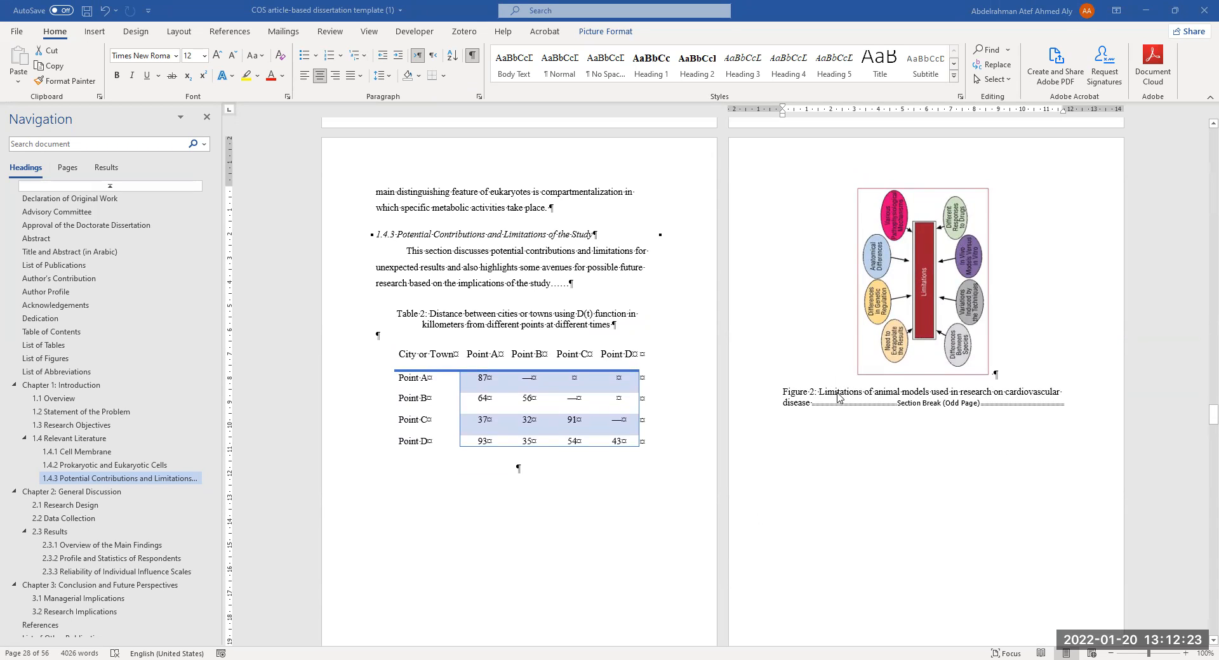
pyautogui.click(797, 394)
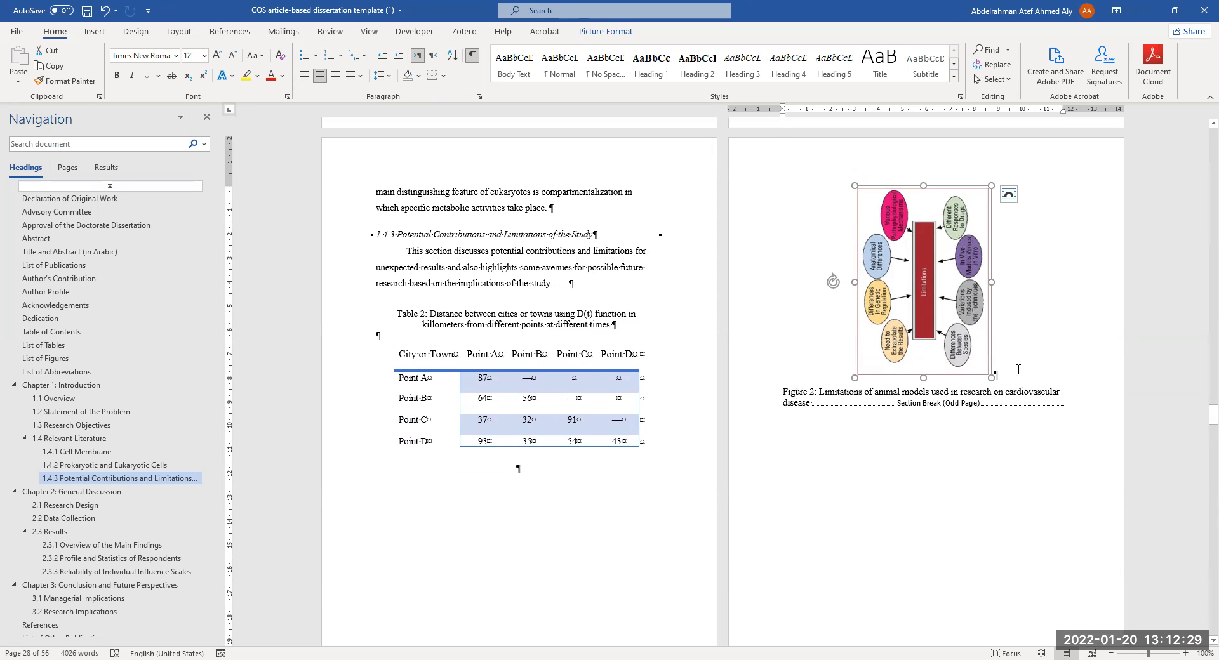
pyautogui.scroll(-2, 1018, 370)
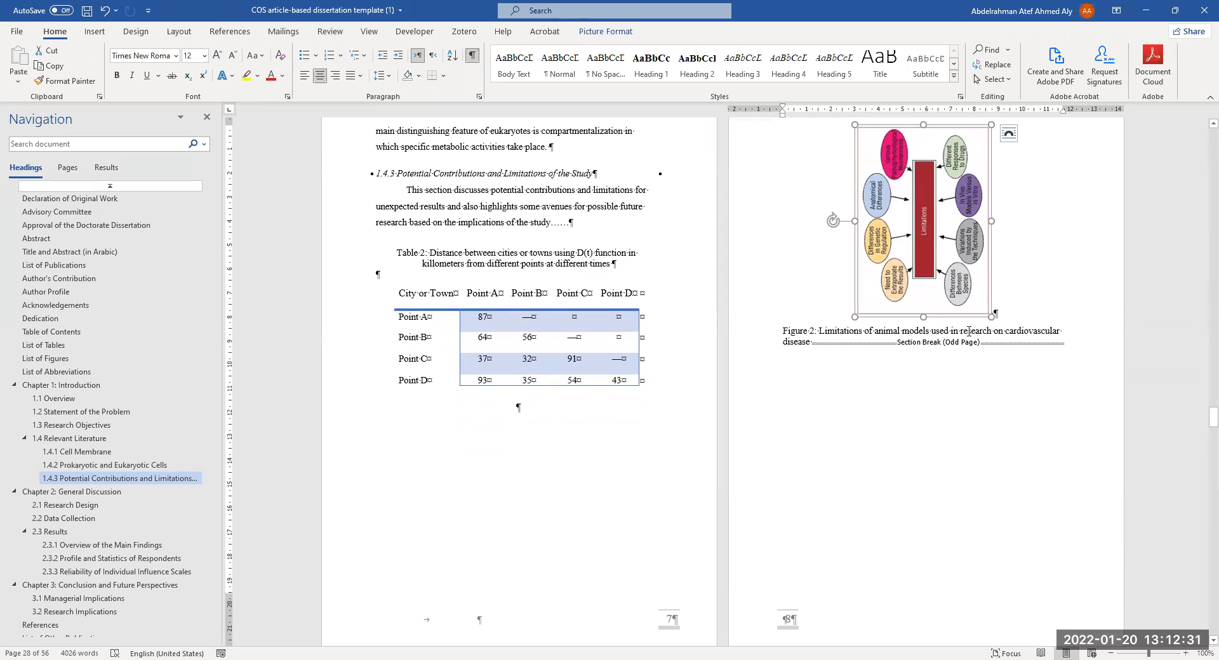
pyautogui.scroll(-4, 969, 330)
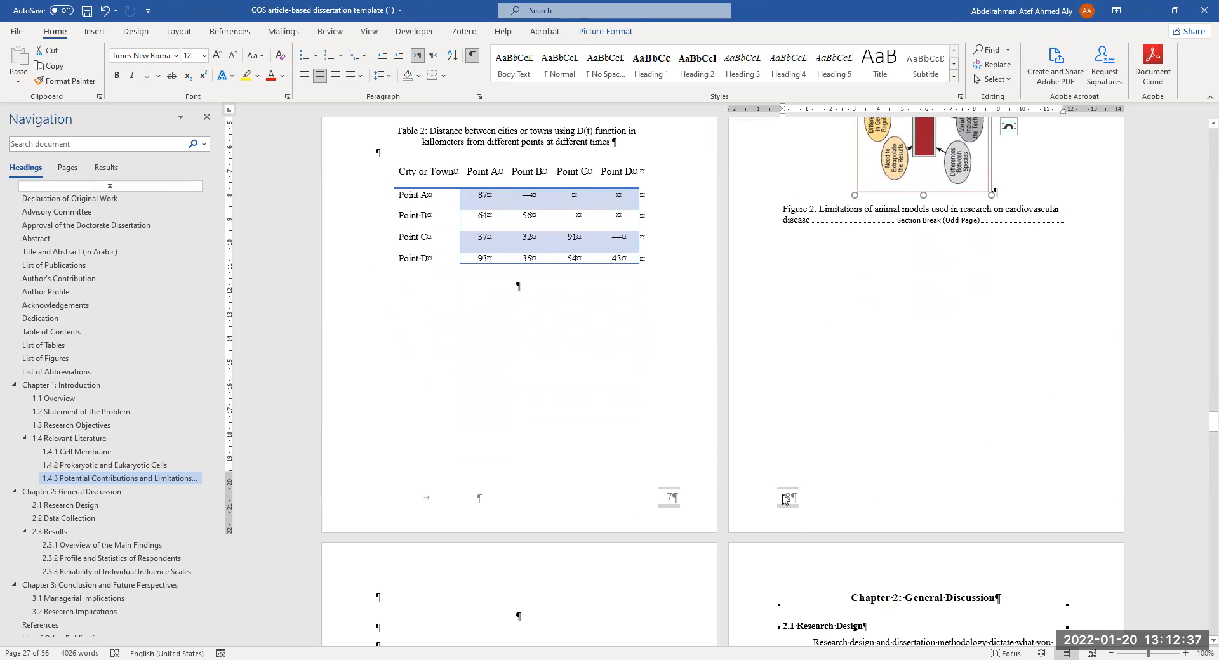
pyautogui.scroll(4, 1058, 147)
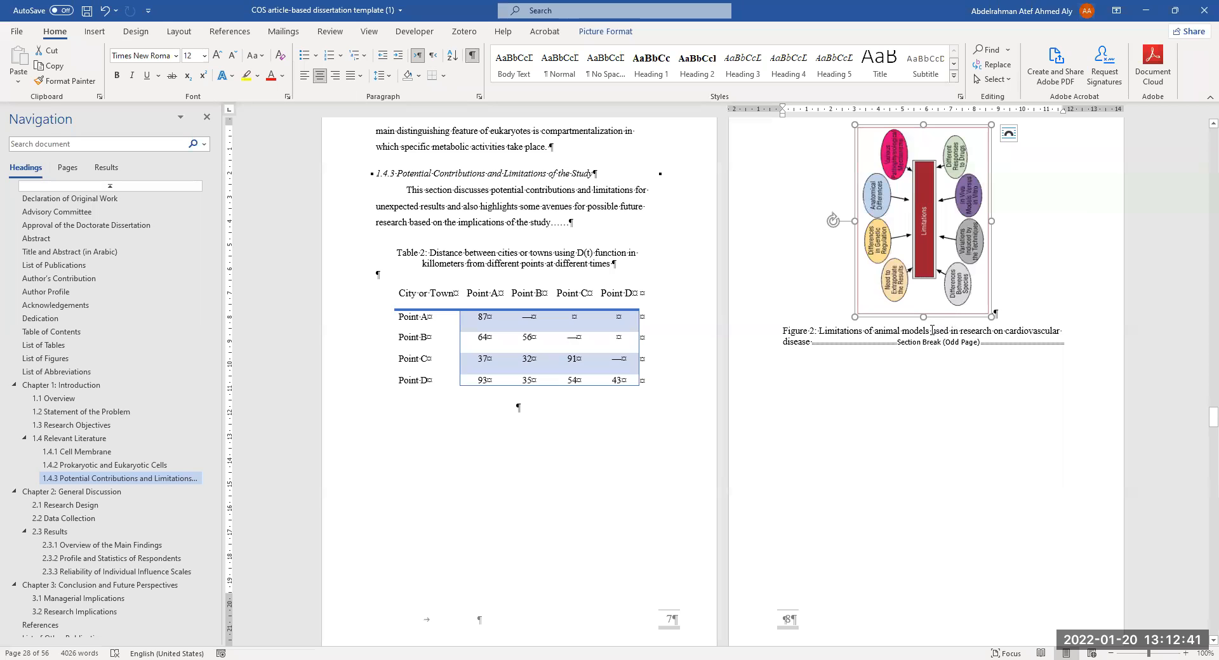
pyautogui.scroll(2, 932, 330)
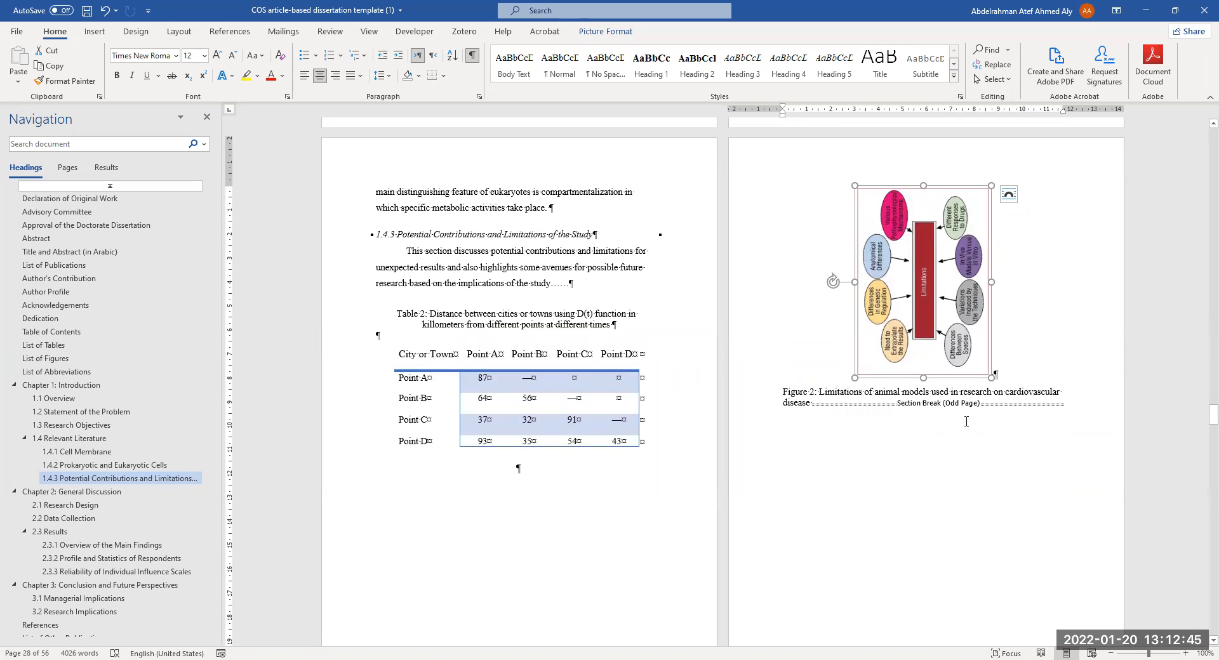
pyautogui.scroll(-2, 648, 375)
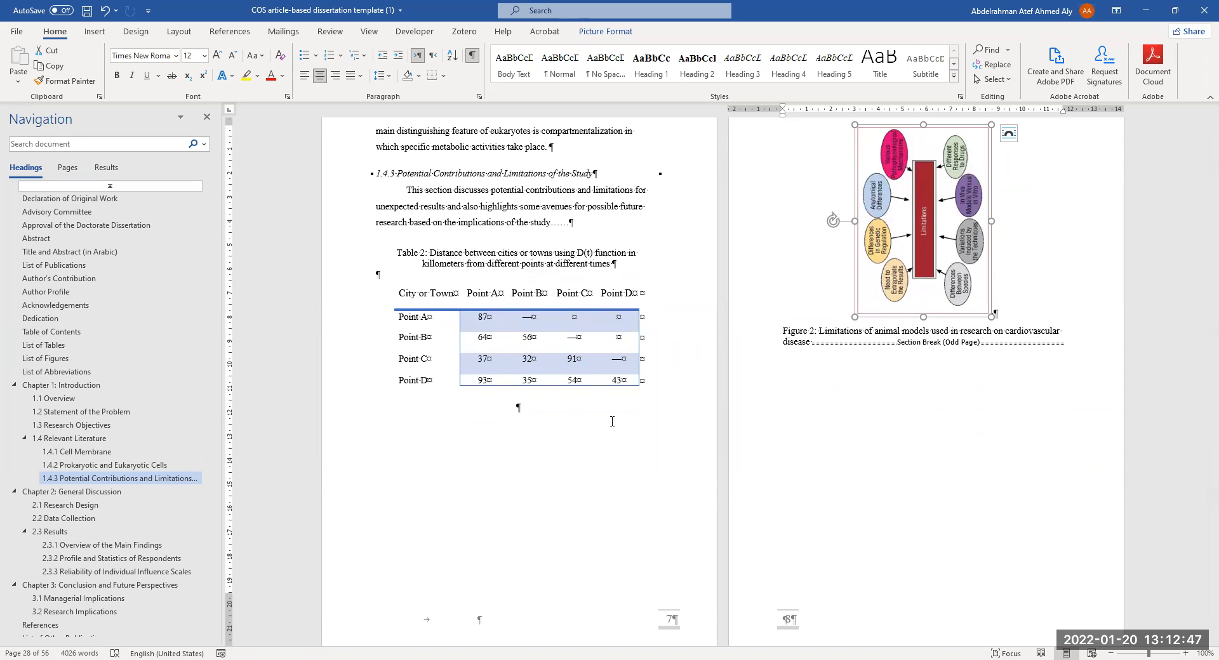
# Step: Compare the pages holding Figure 1 and Table 1 with the space left below Table 2 on page 7
pyautogui.scroll(1, 654, 378)
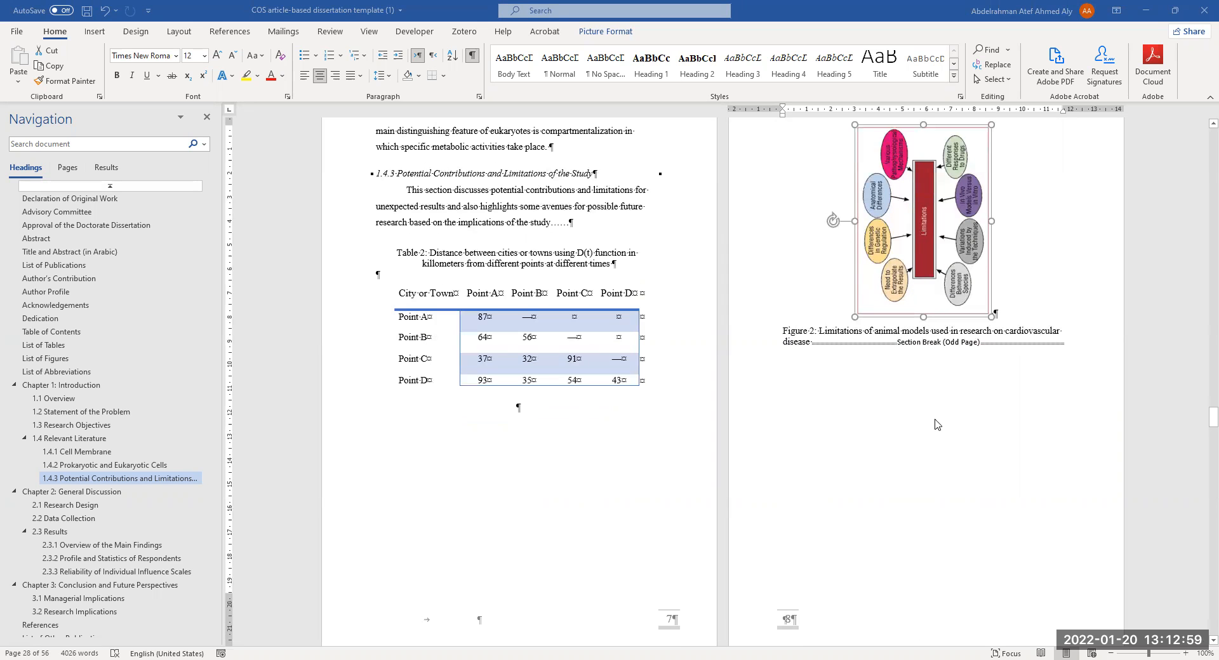
pyautogui.scroll(1, 1078, 398)
pyautogui.scroll(-1, 1078, 399)
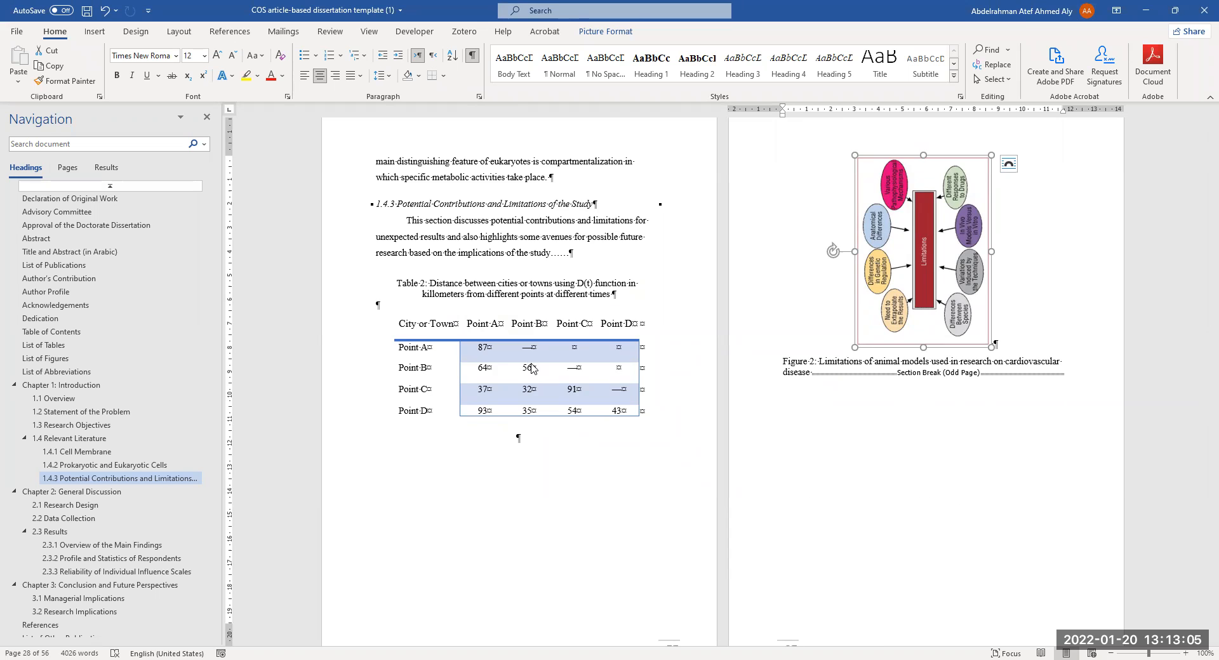
pyautogui.scroll(10, 532, 369)
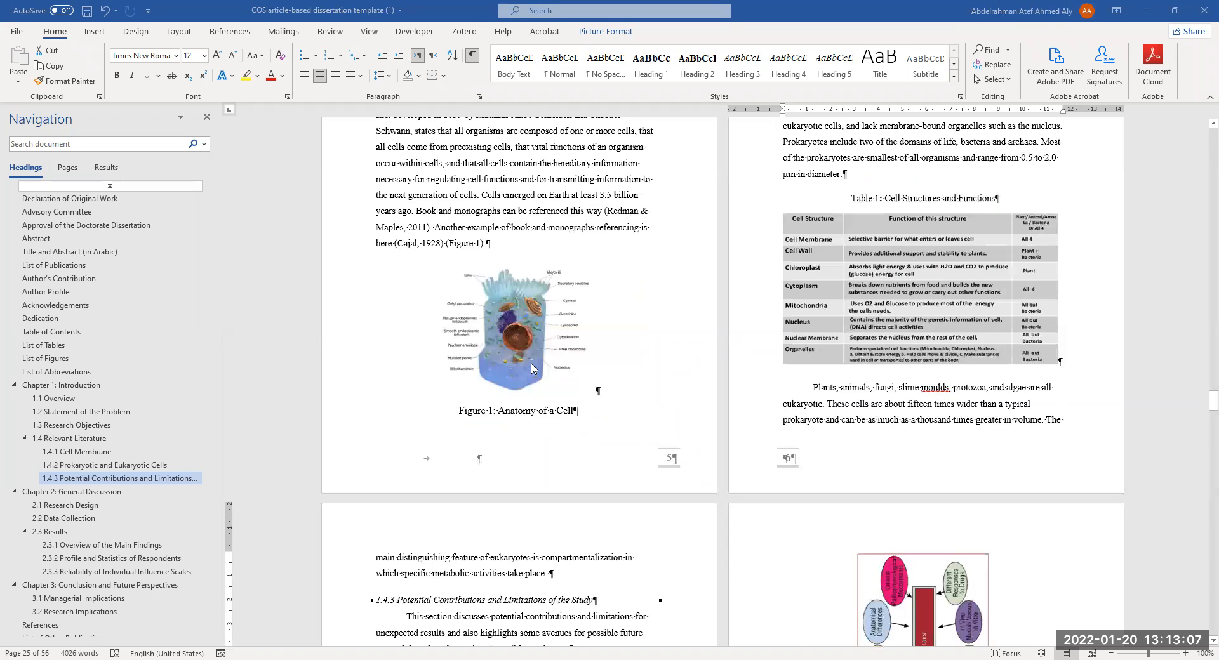
pyautogui.scroll(-10, 532, 368)
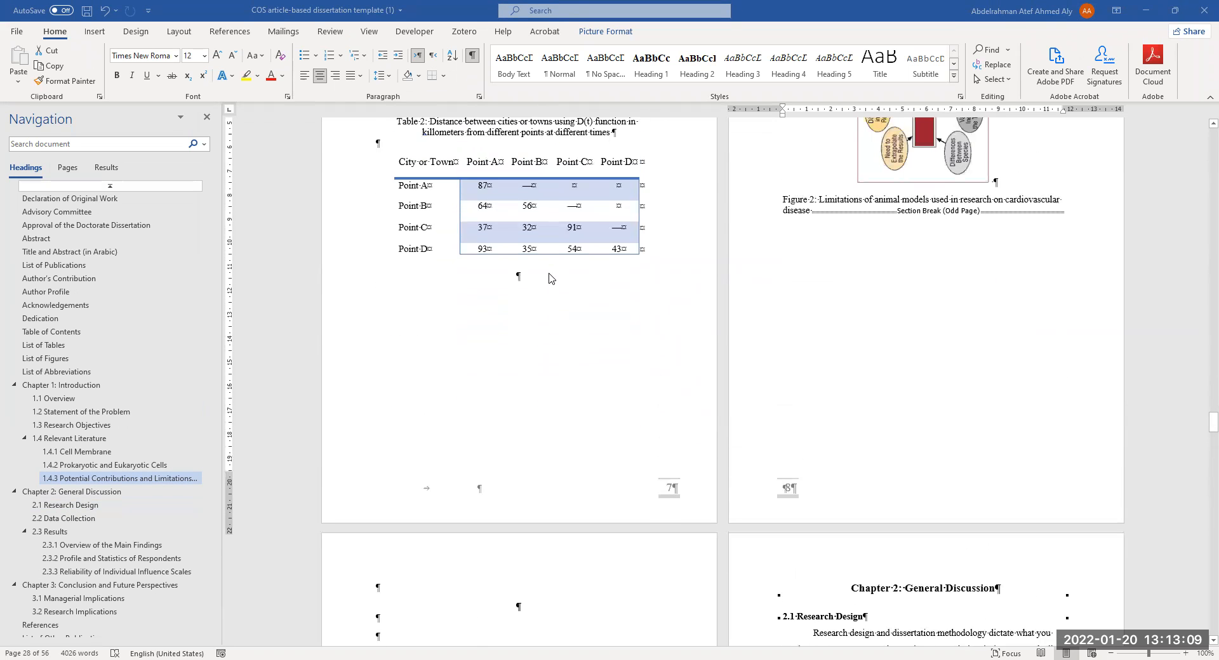
pyautogui.scroll(1, 550, 278)
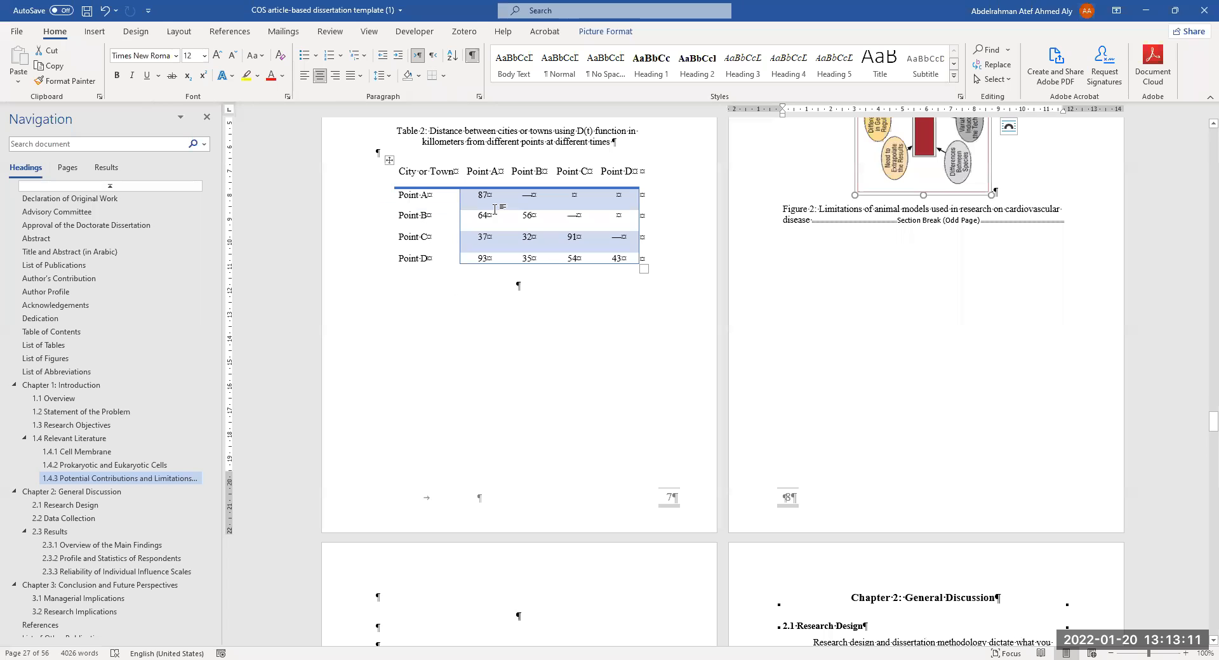
pyautogui.scroll(1, 543, 360)
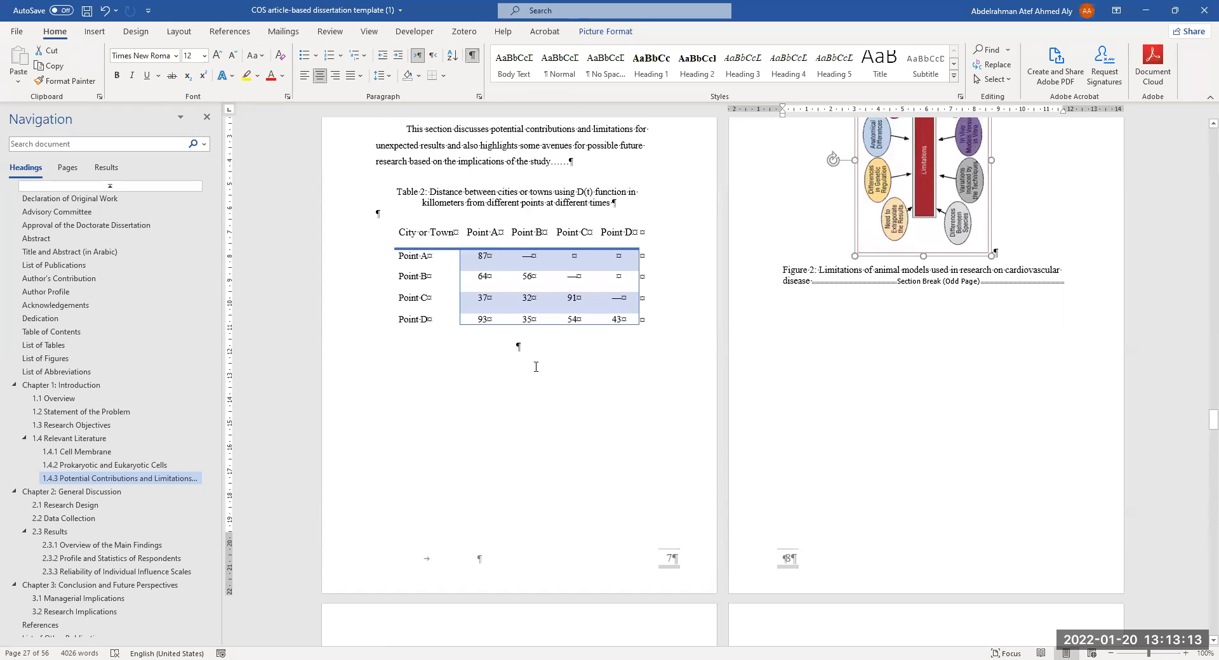
# Step: Place the cursor in the empty paragraph below Table 2 and enlarge the page view to 130%
pyautogui.click(534, 362)
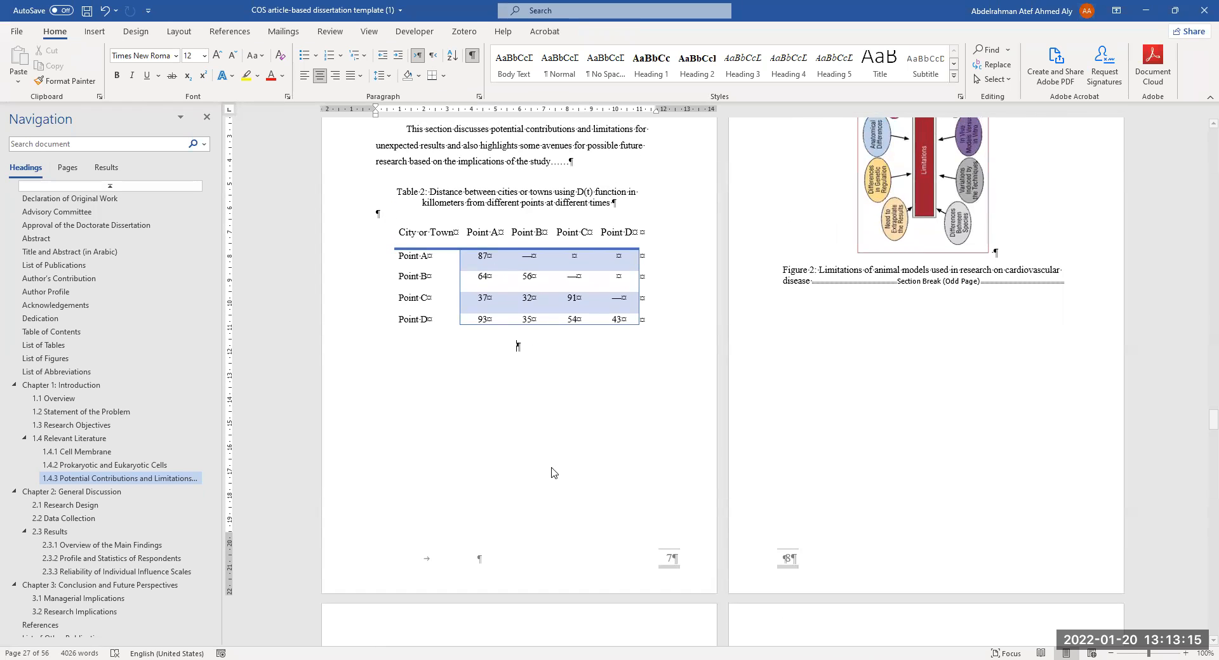
pyautogui.keyDown('ctrl'); pyautogui.scroll(3, 664, 380); pyautogui.keyUp('ctrl')
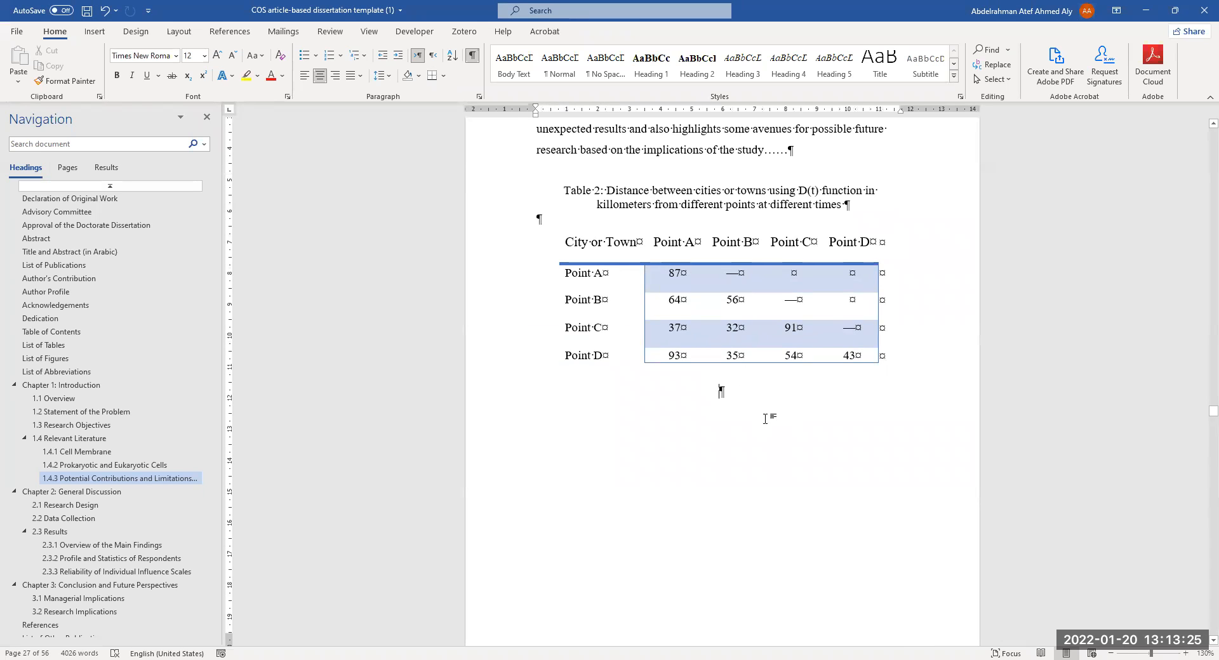
pyautogui.scroll(1, 724, 416)
pyautogui.scroll(2, 724, 381)
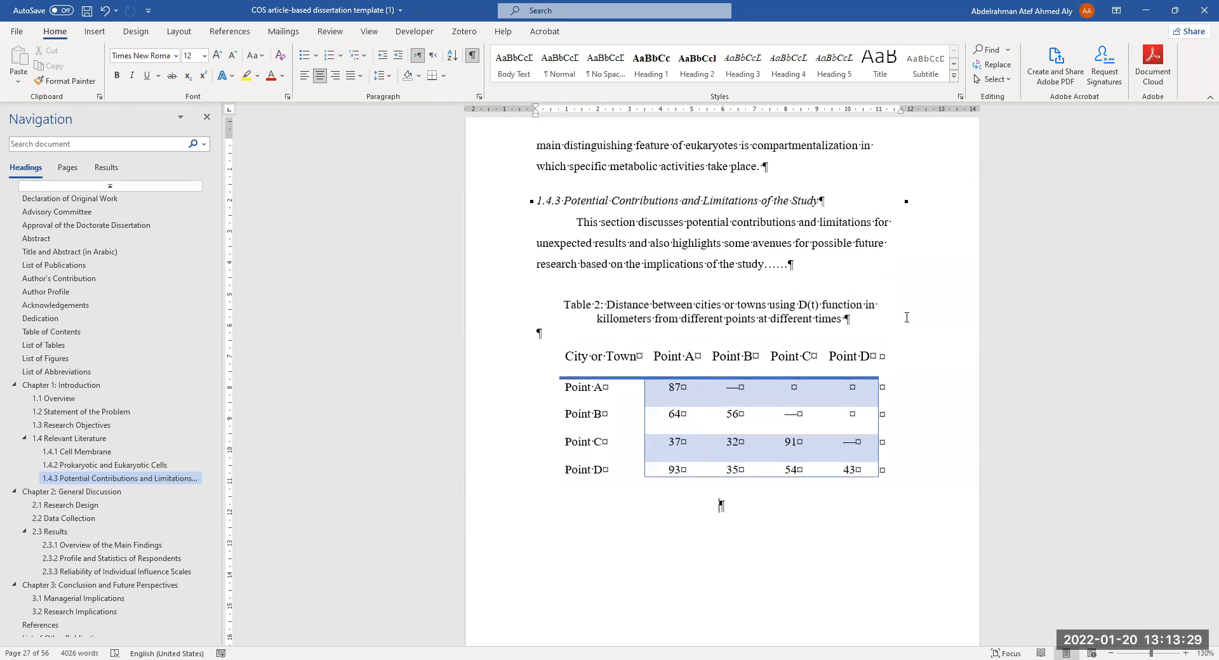
pyautogui.scroll(1, 698, 292)
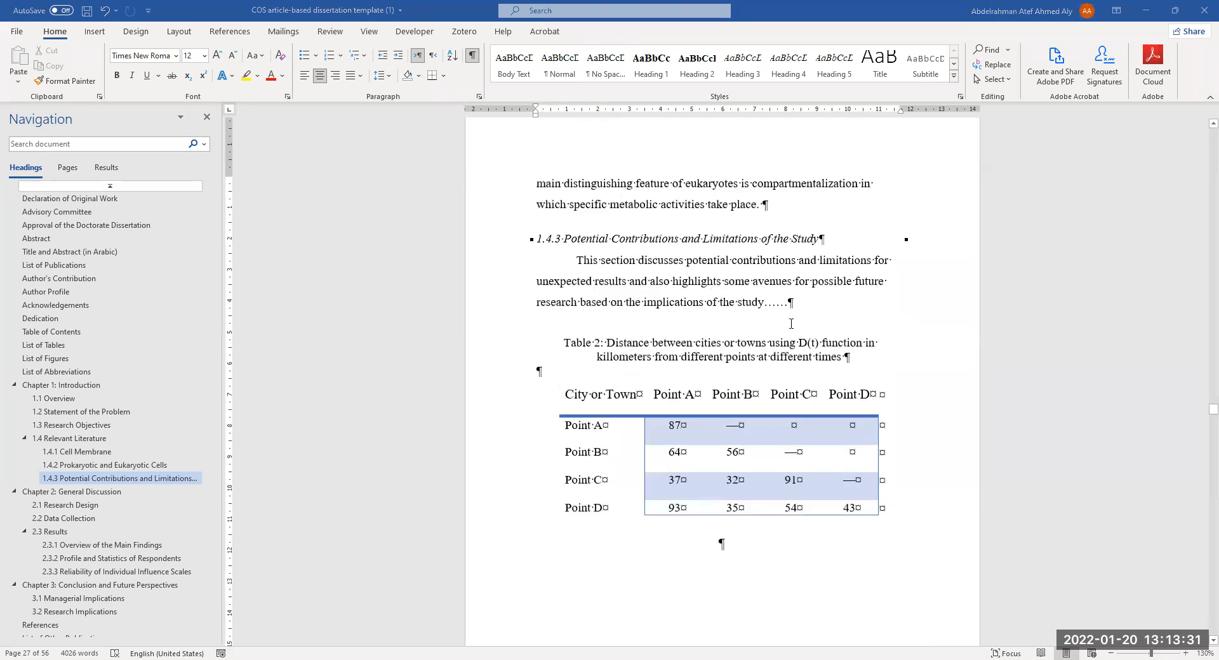
# Step: Set the cursor at the empty paragraph below Table 2 and switch the formatting marks off and back on
pyautogui.click(791, 324)
pyautogui.click(748, 547)
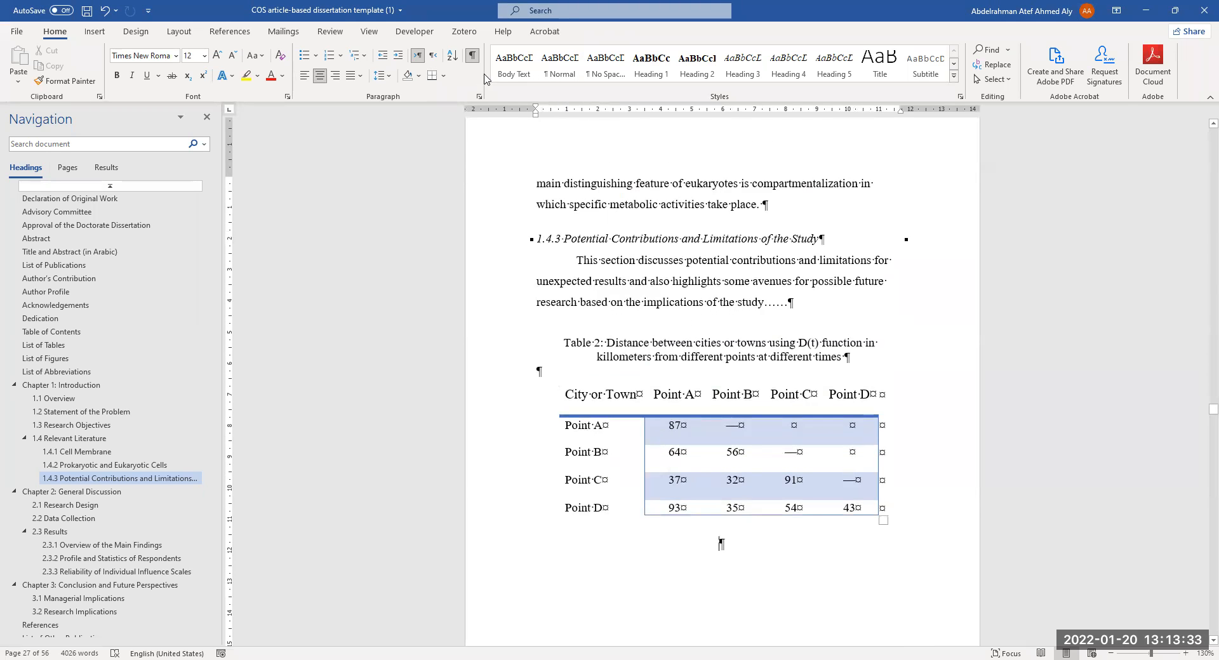
pyautogui.click(95, 31)
pyautogui.click(55, 31)
pyautogui.click(473, 56)
pyautogui.click(473, 56)
pyautogui.scroll(-3, 716, 468)
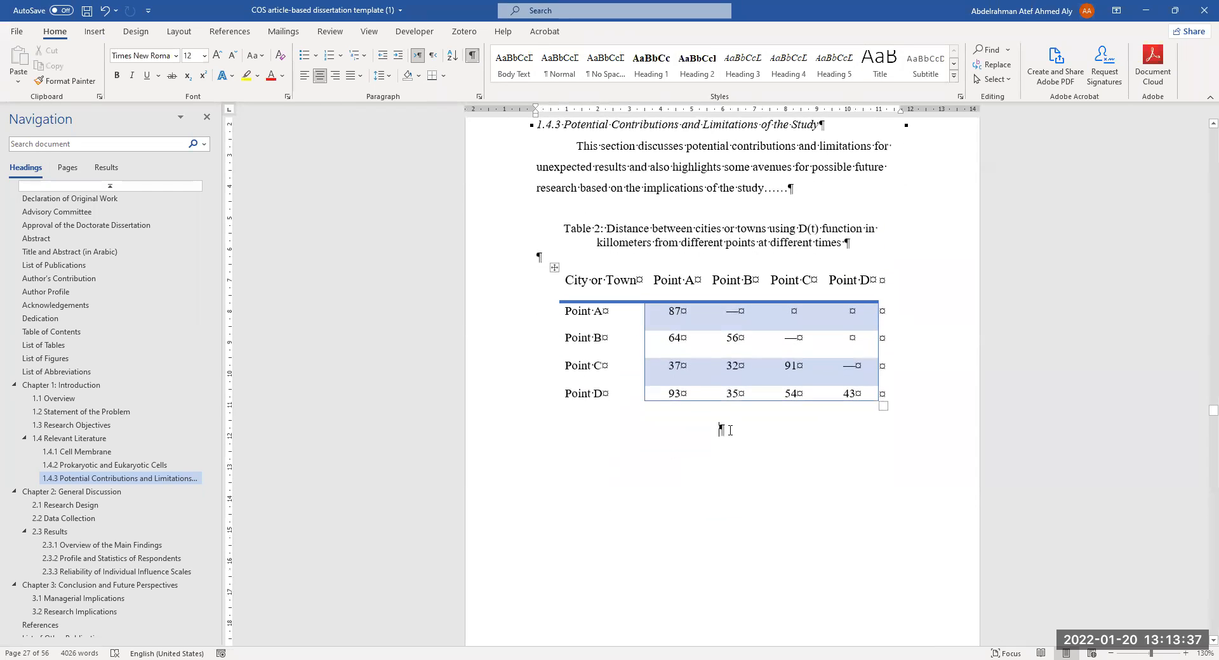
# Step: Toggle the formatting marks off and on and add eight empty paragraphs below Table 2 on page 7
pyautogui.click(473, 56)
pyautogui.click(473, 56)
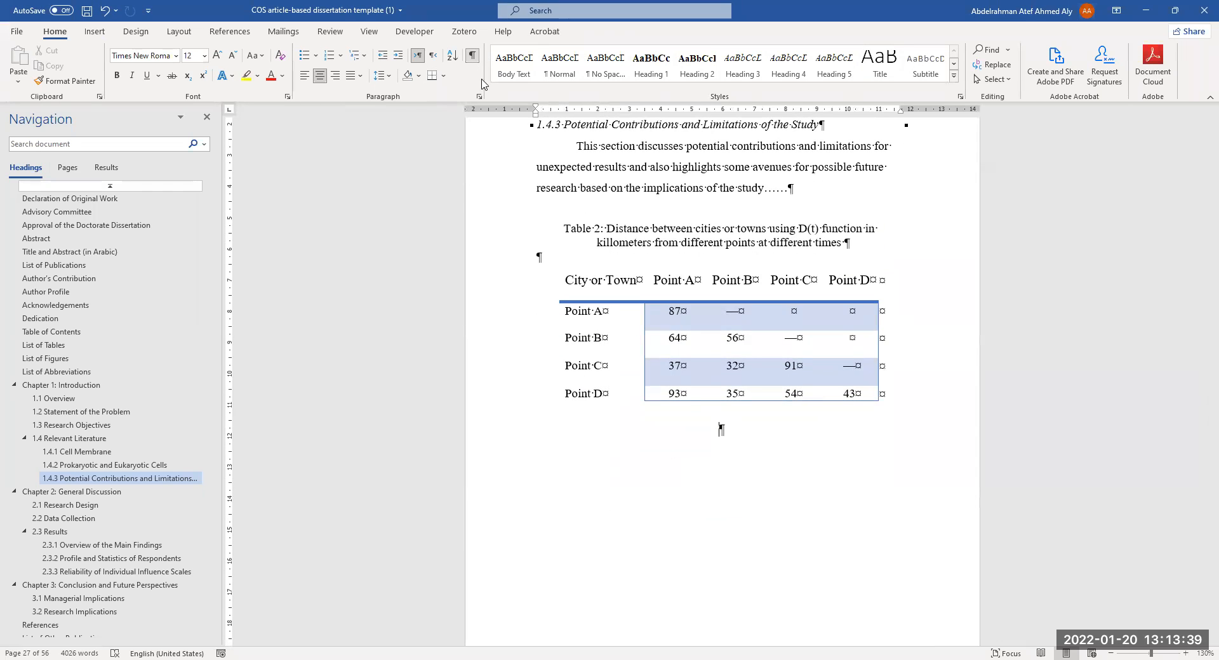
pyautogui.press('Return')
pyautogui.press('Return')
pyautogui.press('Return')
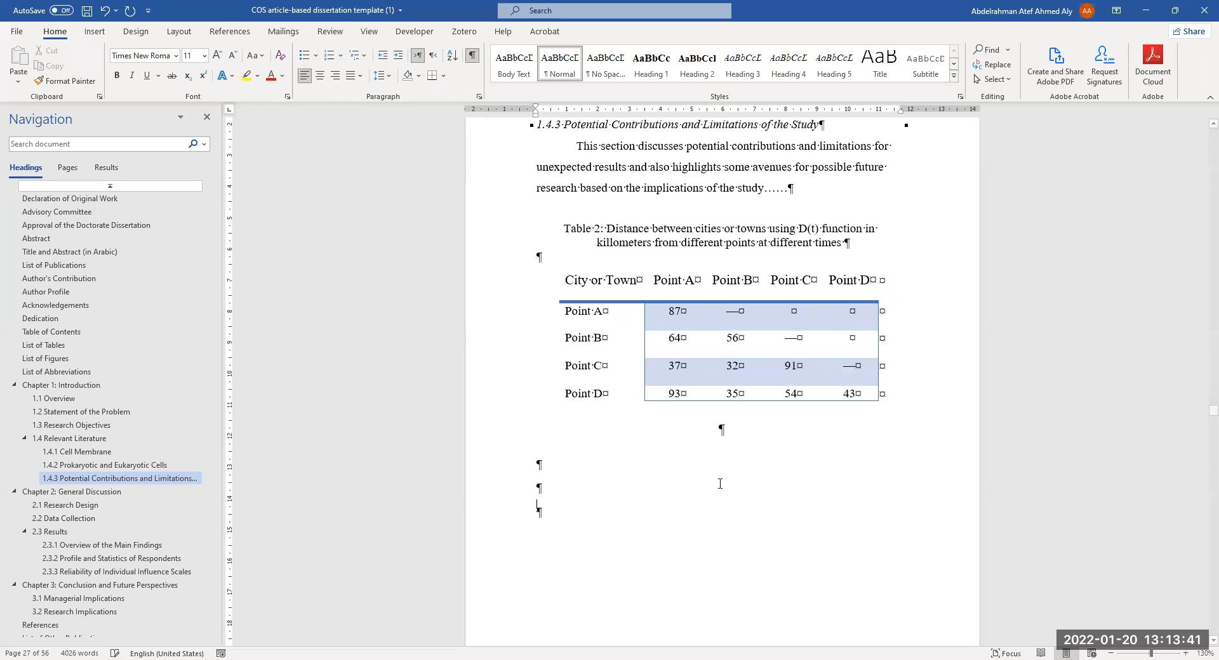
pyautogui.scroll(-3, 699, 491)
pyautogui.press('Return')
pyautogui.press('Return')
pyautogui.press('Return')
pyautogui.press('Return')
pyautogui.press('Return')
pyautogui.moveTo(533, 347); pyautogui.dragTo(550, 519)
pyautogui.click(538, 375)
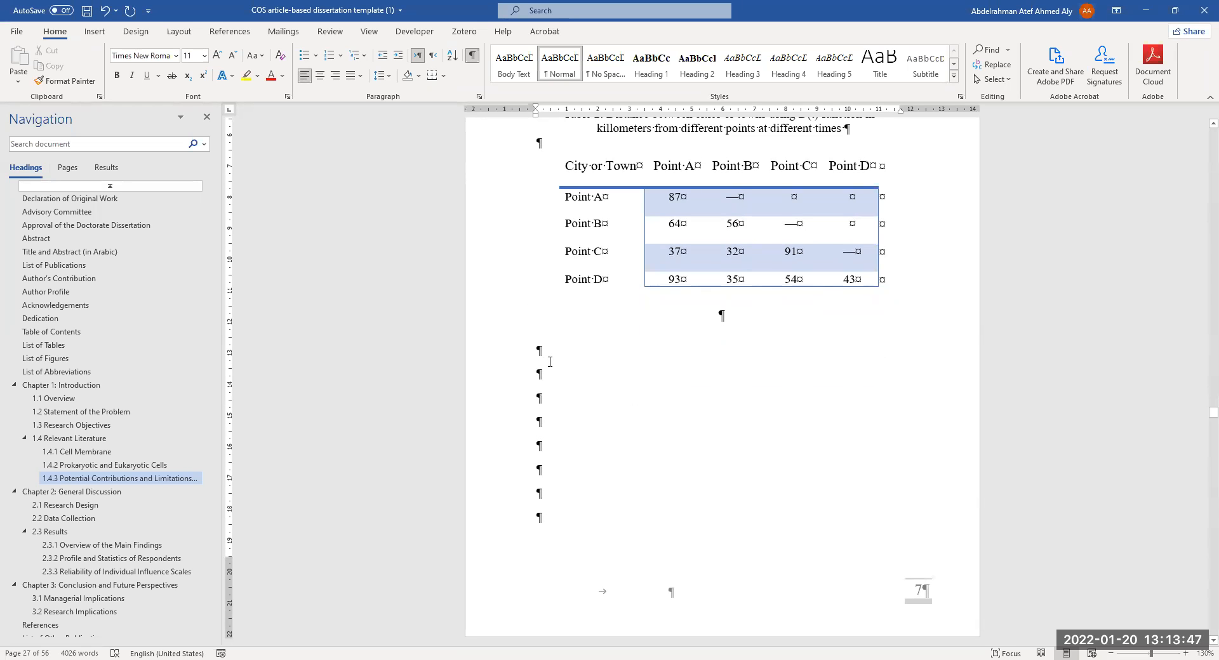
# Step: Delete the empty paragraph between the Table 2 caption and the table, undoing and redoing the deletion to compare both layouts
pyautogui.scroll(3, 580, 378)
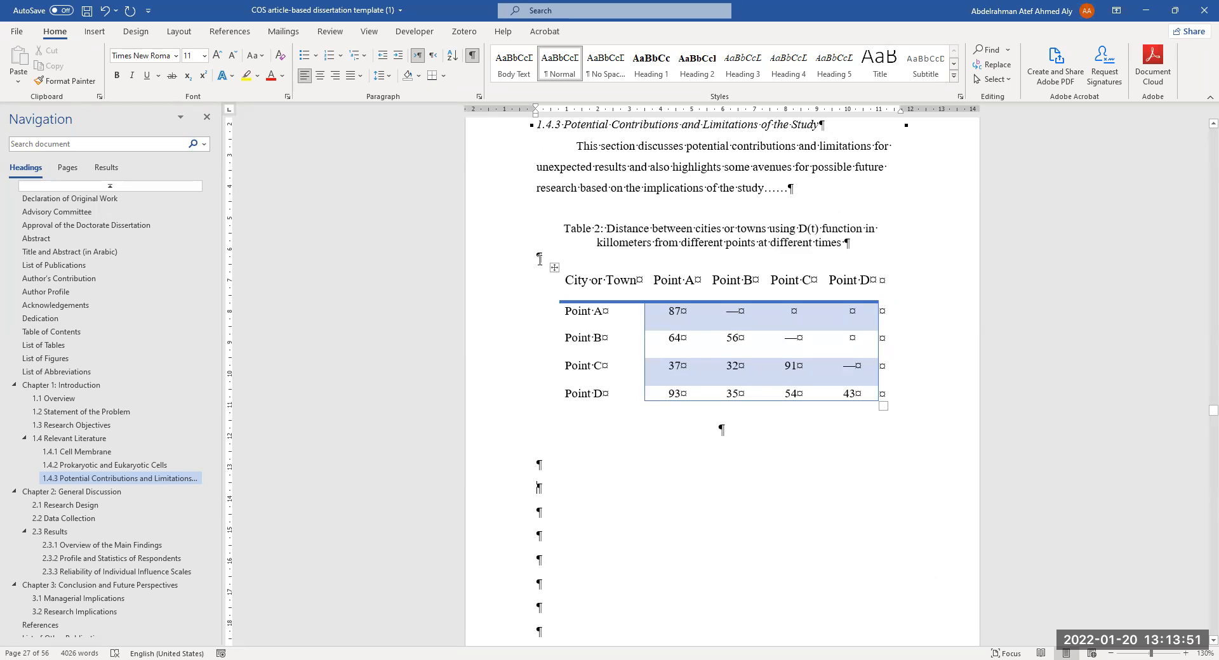
pyautogui.click(539, 260)
pyautogui.press('Delete')
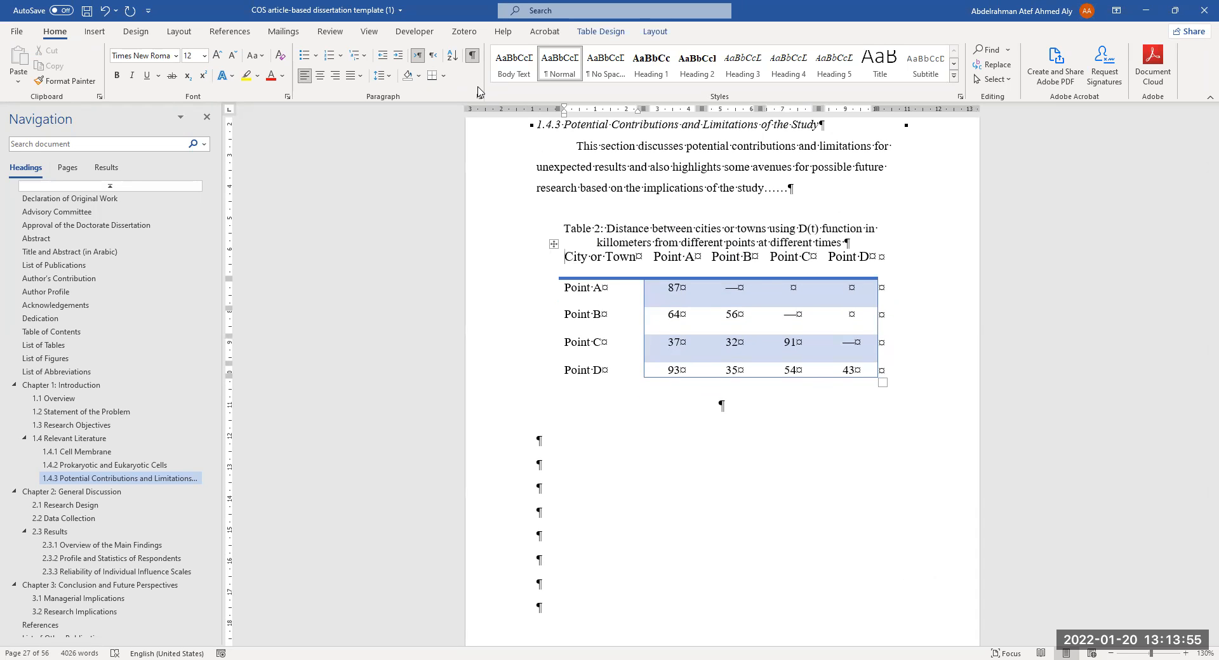
pyautogui.hotkey('ctrl', 'z')
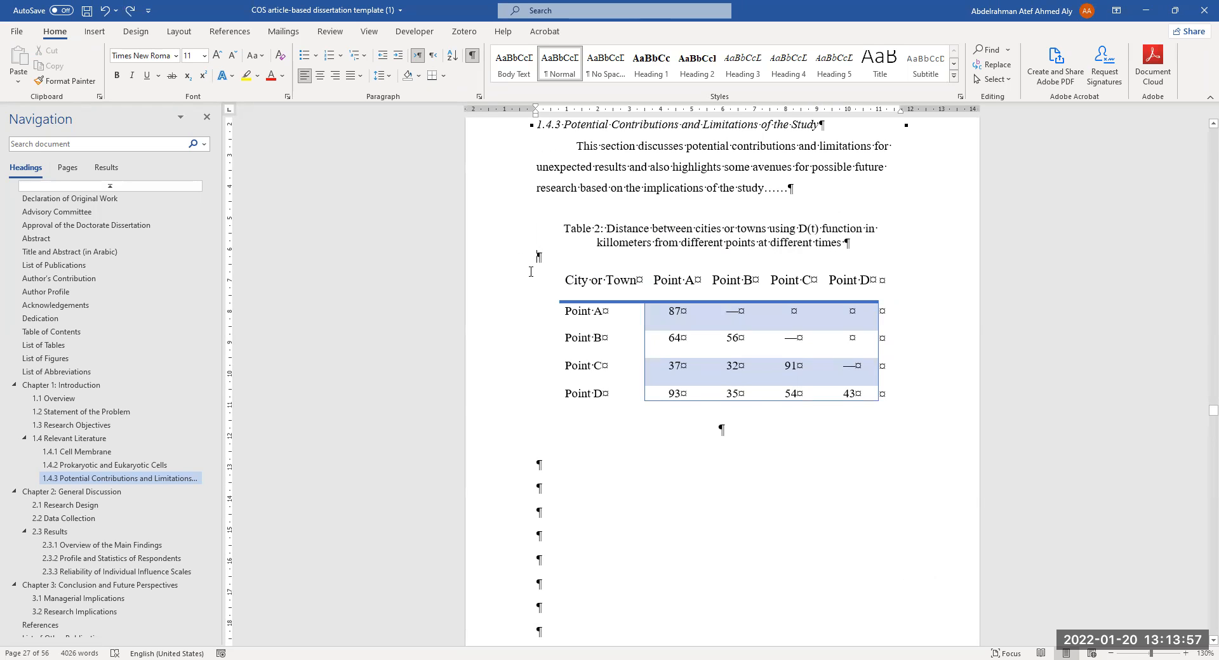
pyautogui.click(539, 257)
pyautogui.press('Delete')
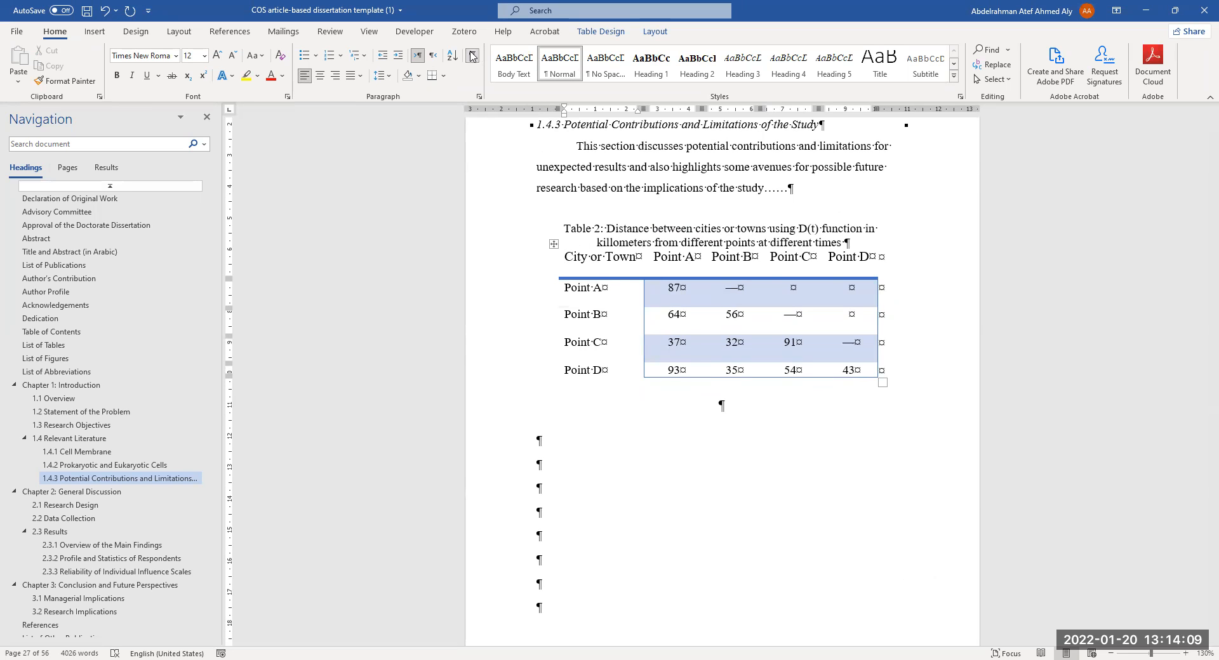
pyautogui.hotkey('ctrl', 'z')
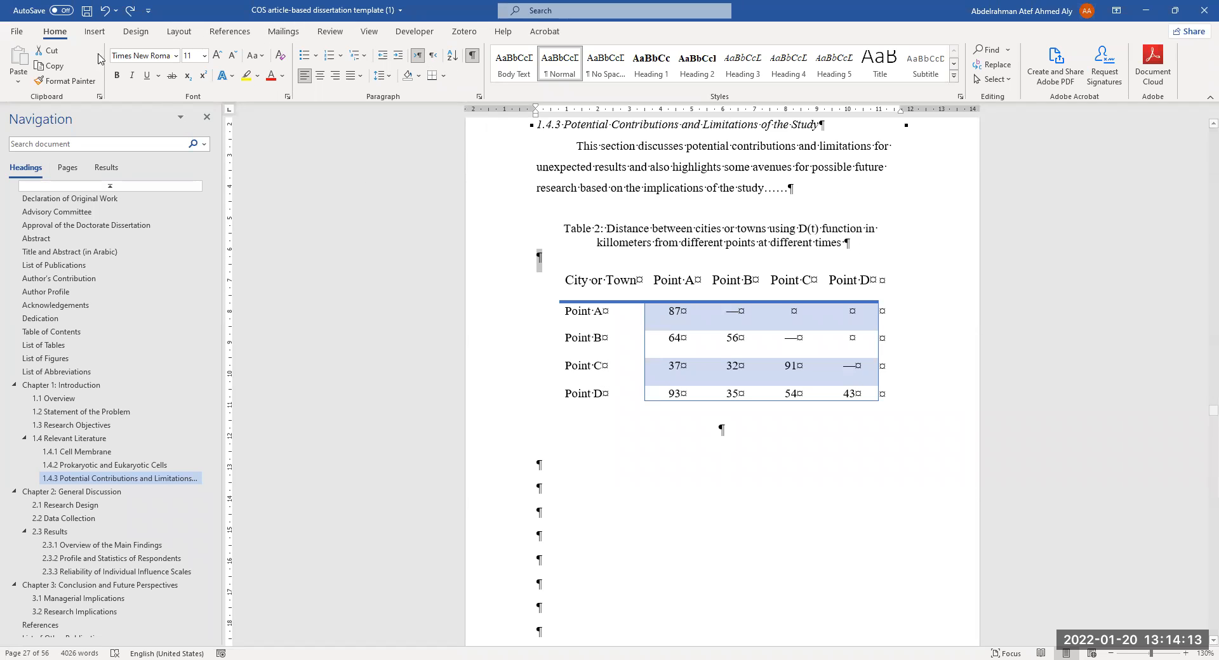
pyautogui.click(130, 10)
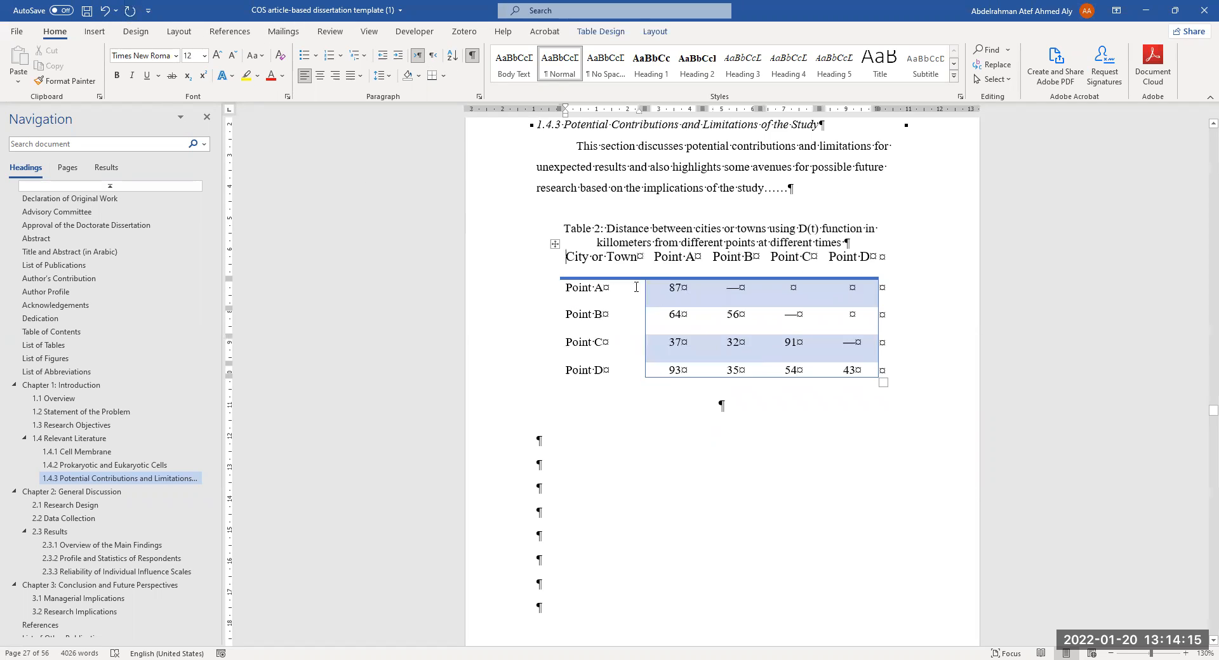
# Step: Try double line spacing on the Table 2 caption and undo the change
pyautogui.click(857, 245)
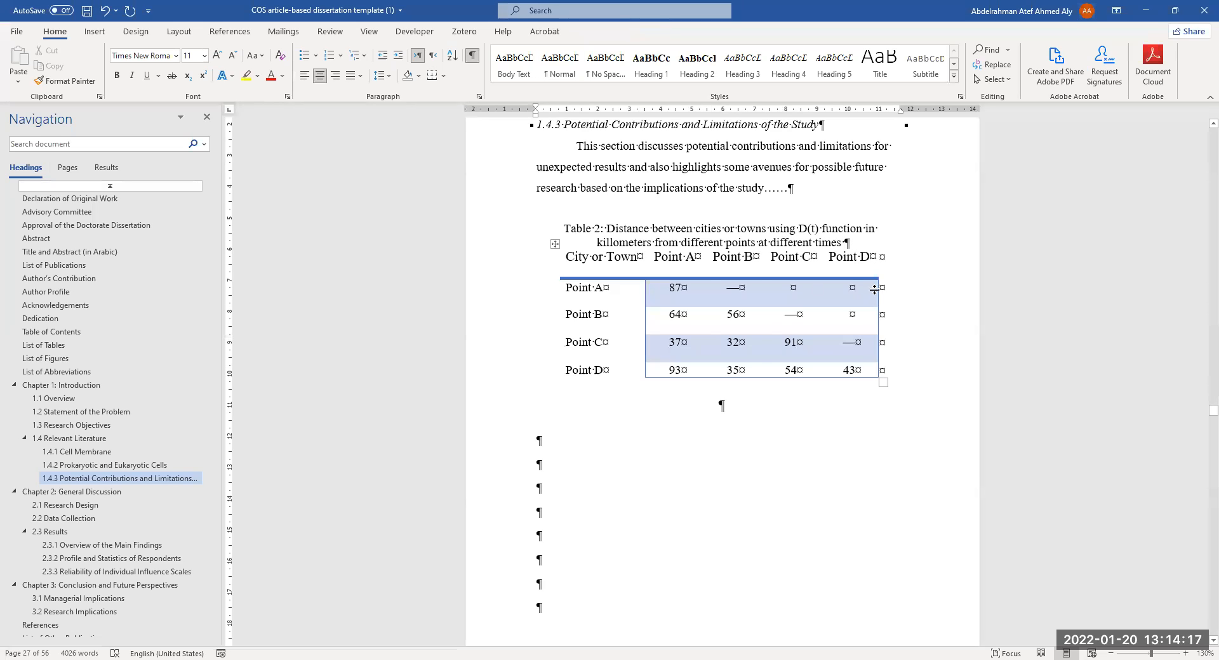
pyautogui.moveTo(850, 243); pyautogui.dragTo(562, 228)
pyautogui.click(479, 96)
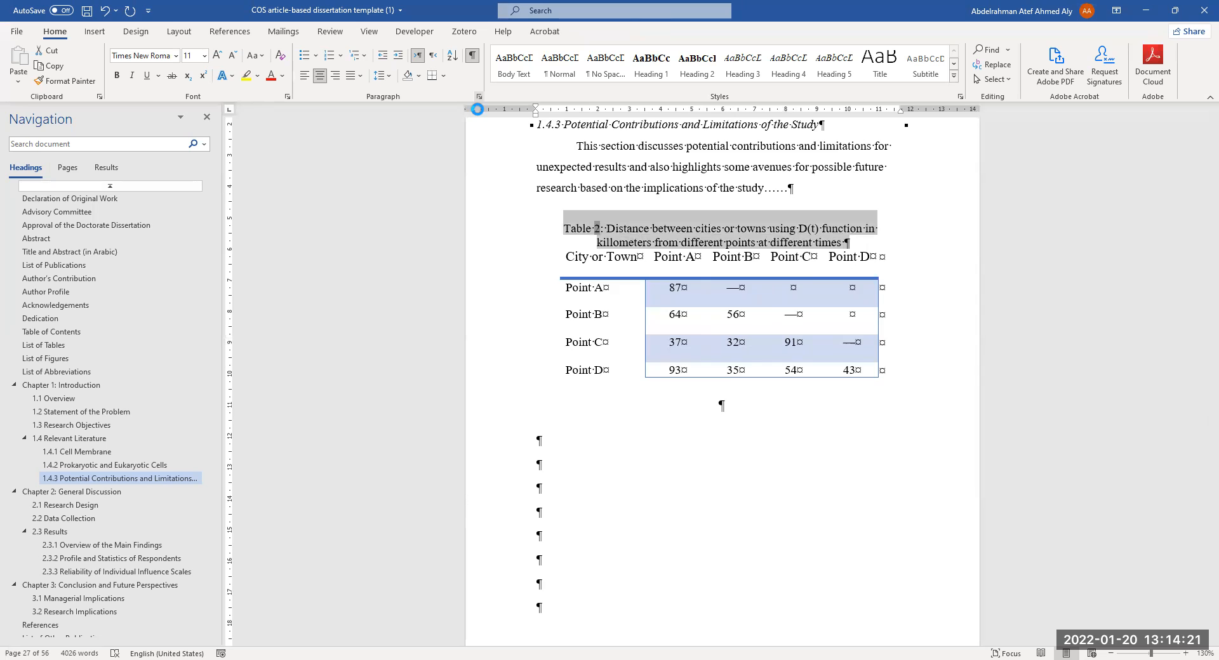
pyautogui.click(867, 363)
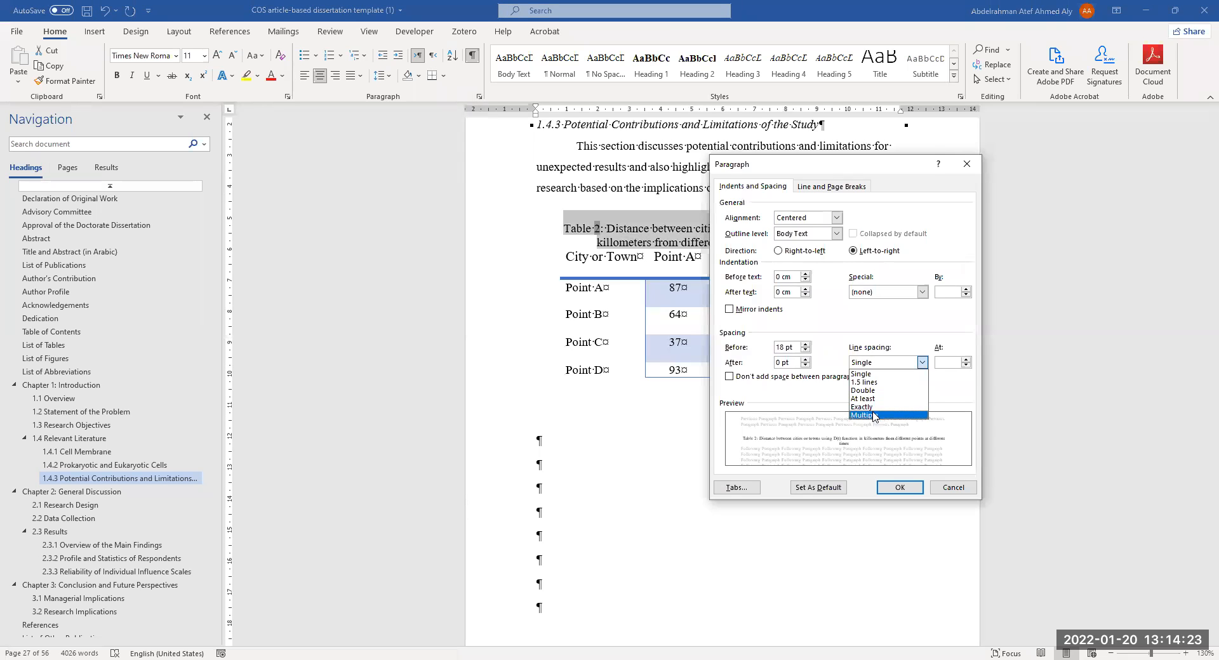
pyautogui.click(867, 390)
pyautogui.press('Return')
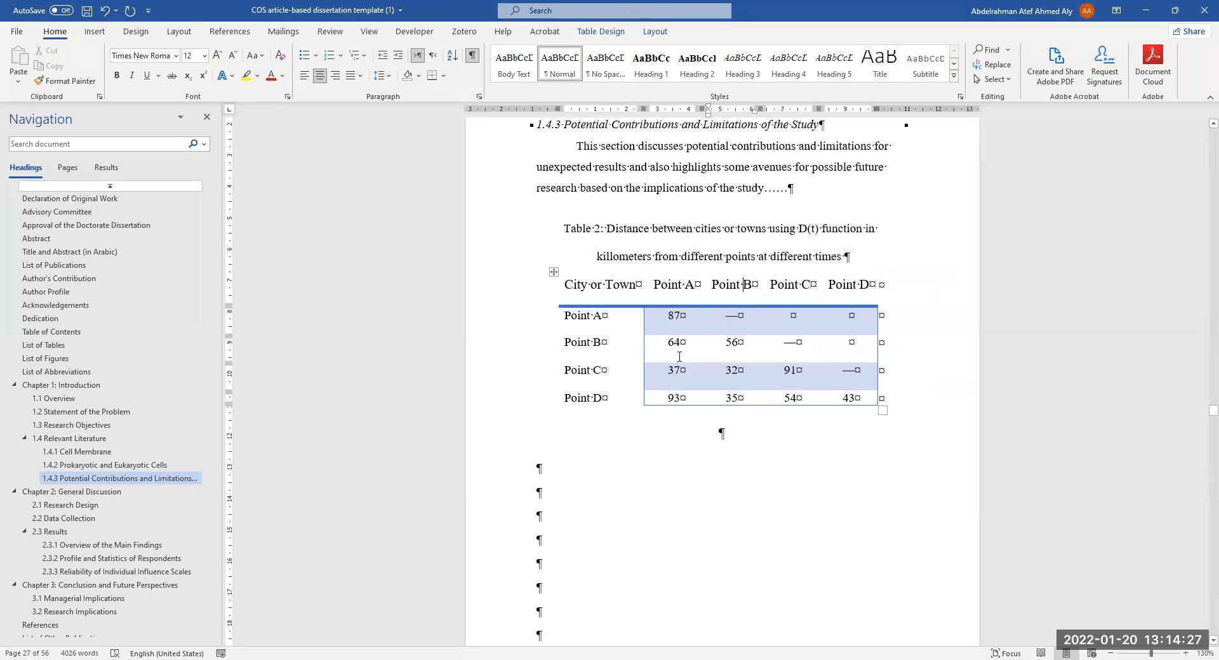
pyautogui.hotkey('ctrl', 'z')
# Step: Set the spacing after the Table 2 caption to 6 pt
pyautogui.click(858, 247)
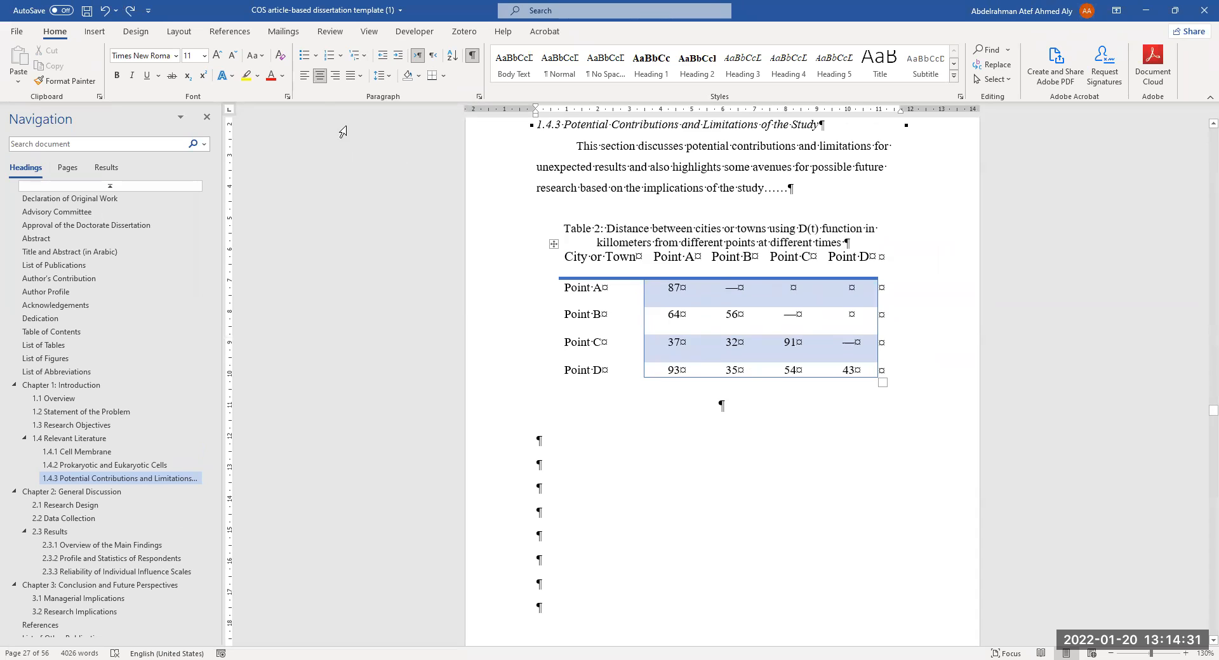
pyautogui.click(178, 32)
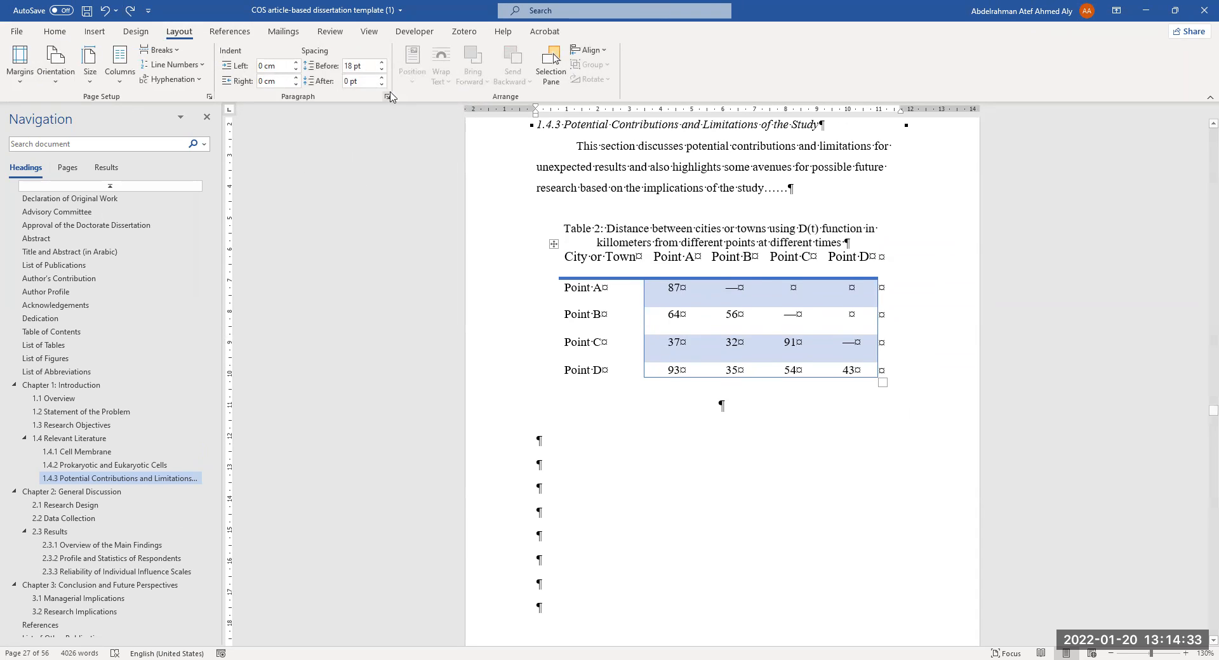
pyautogui.click(382, 78)
pyautogui.click(382, 85)
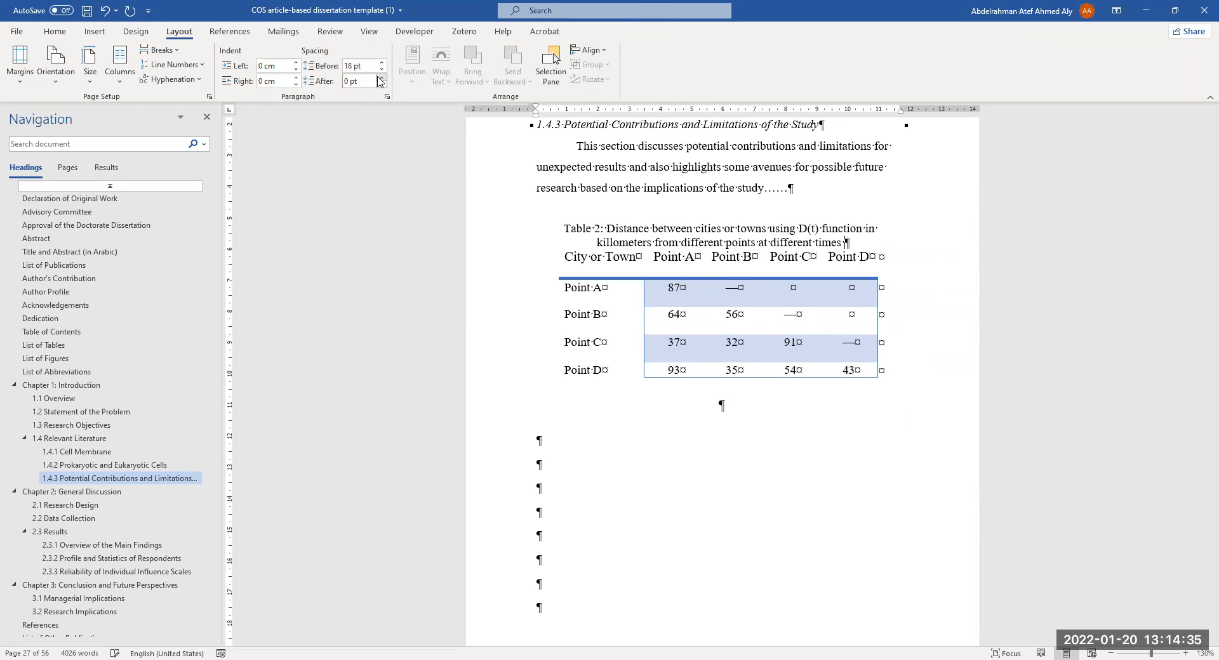
pyautogui.click(381, 77)
pyautogui.click(382, 85)
pyautogui.click(382, 77)
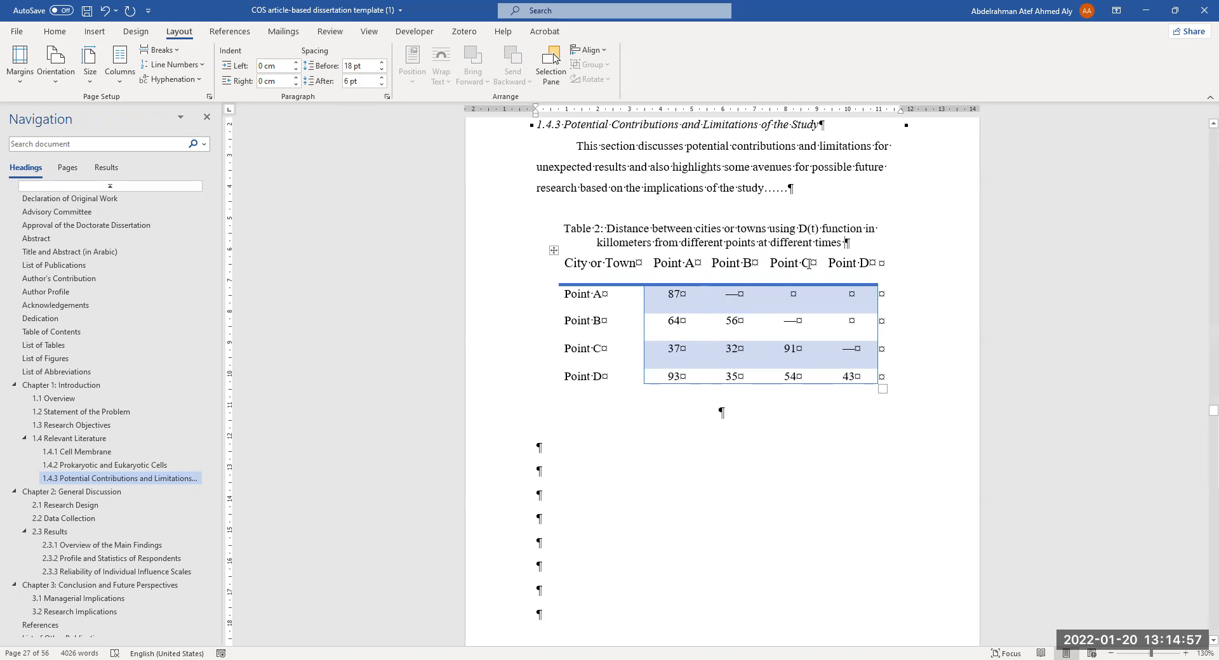
# Step: Increase the spacing after the Table 2 caption to 30 pt
pyautogui.click(54, 32)
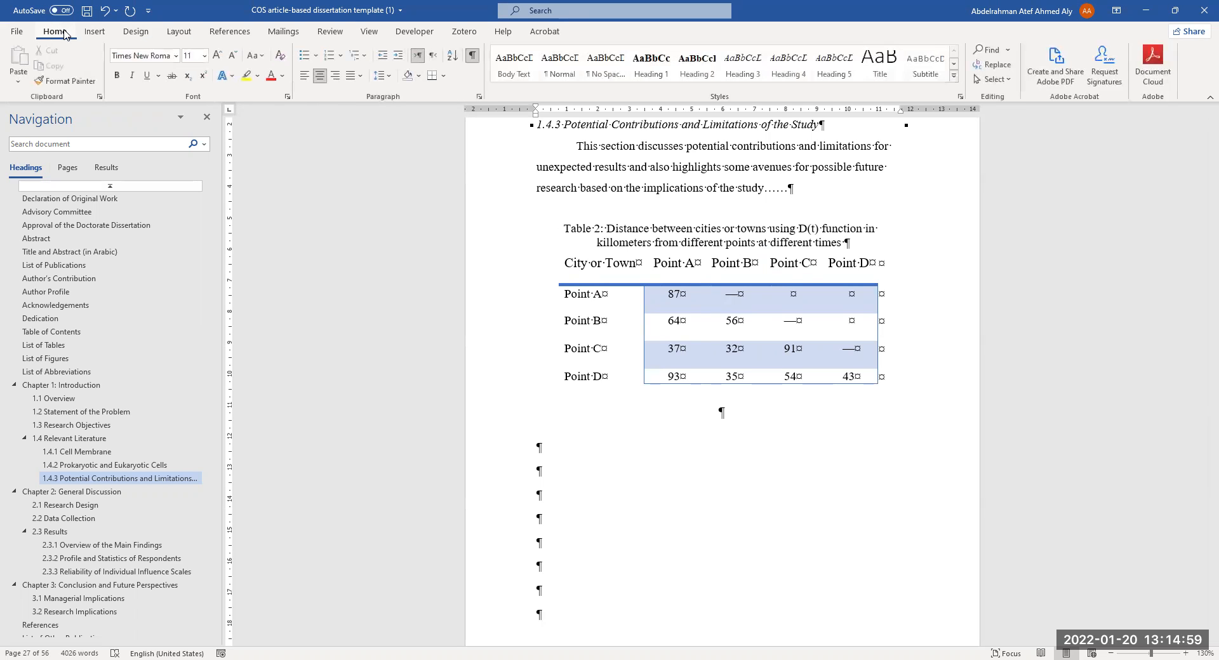
pyautogui.click(179, 32)
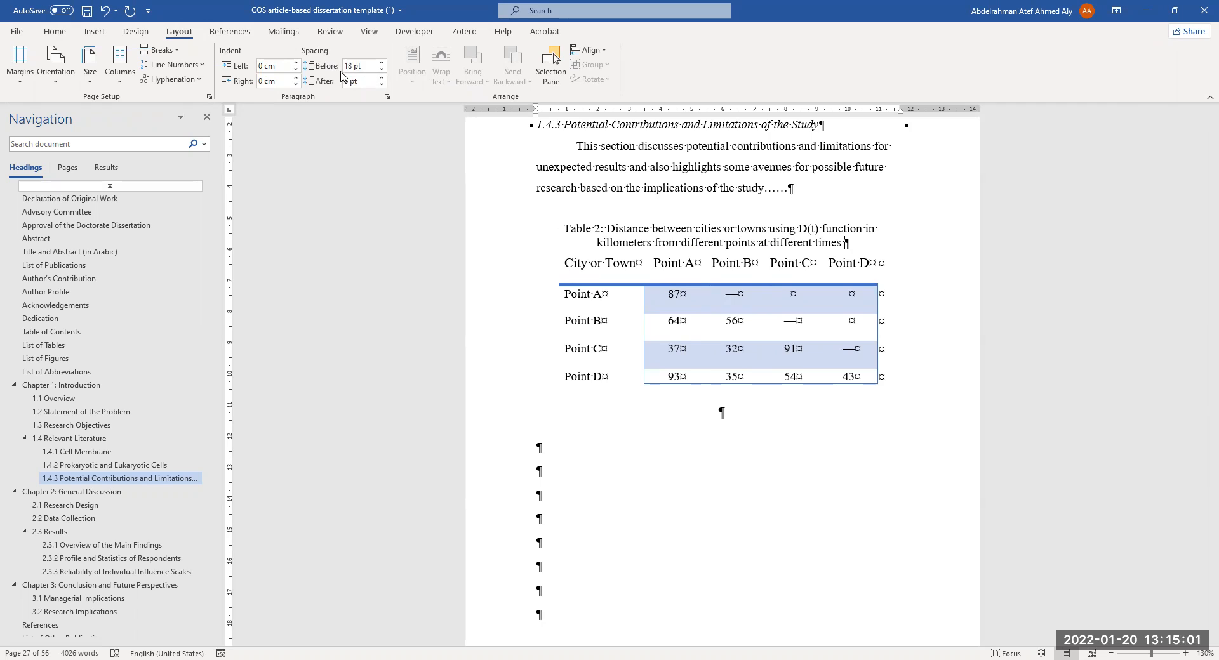
pyautogui.click(381, 78)
pyautogui.click(382, 78)
pyautogui.click(382, 78)
pyautogui.click(382, 77)
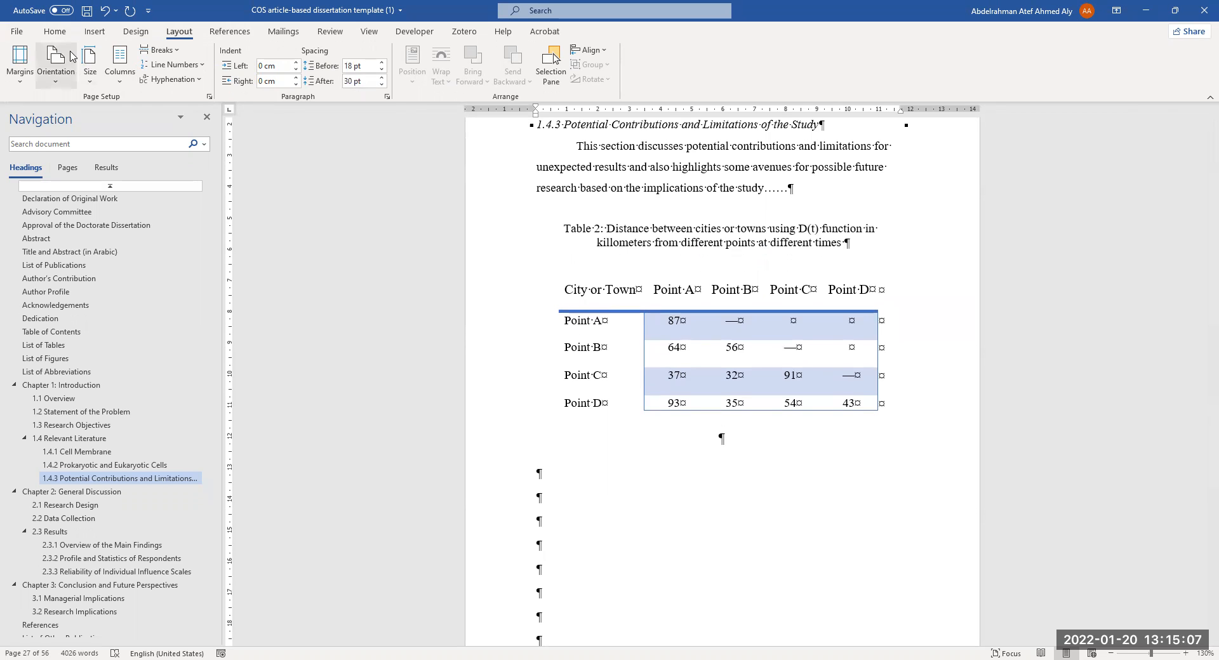
# Step: Toggle the formatting marks and leave them hidden to check the gap between the caption and Table 2
pyautogui.click(54, 31)
pyautogui.click(473, 56)
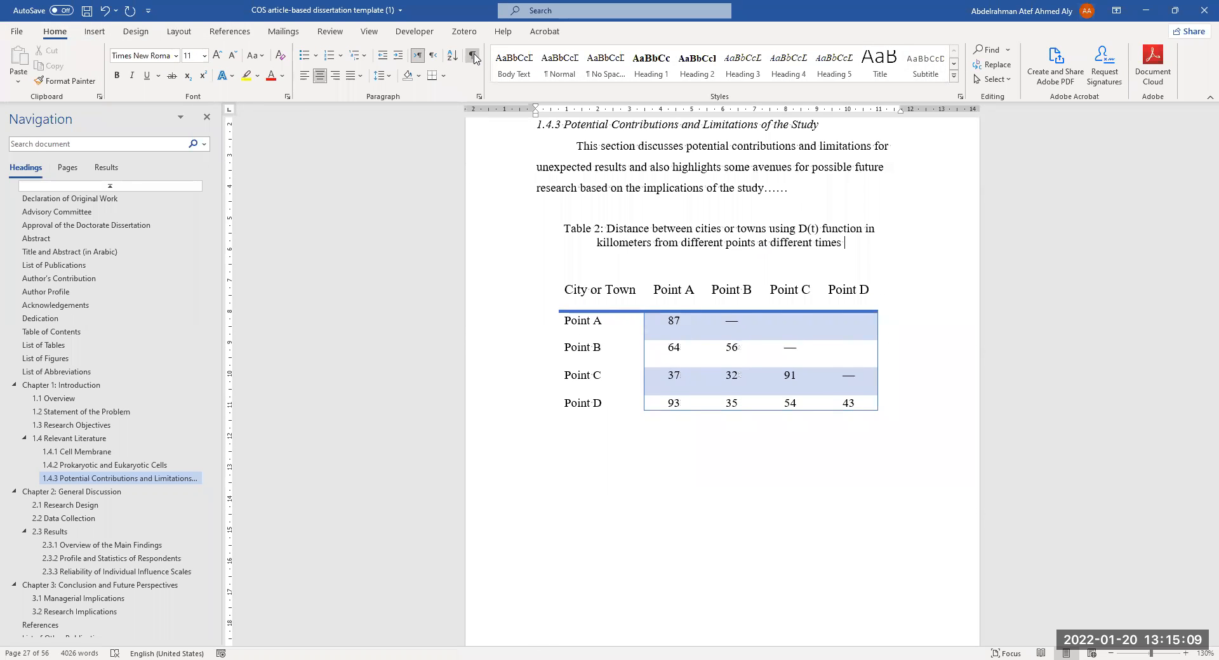
pyautogui.click(473, 56)
pyautogui.click(474, 56)
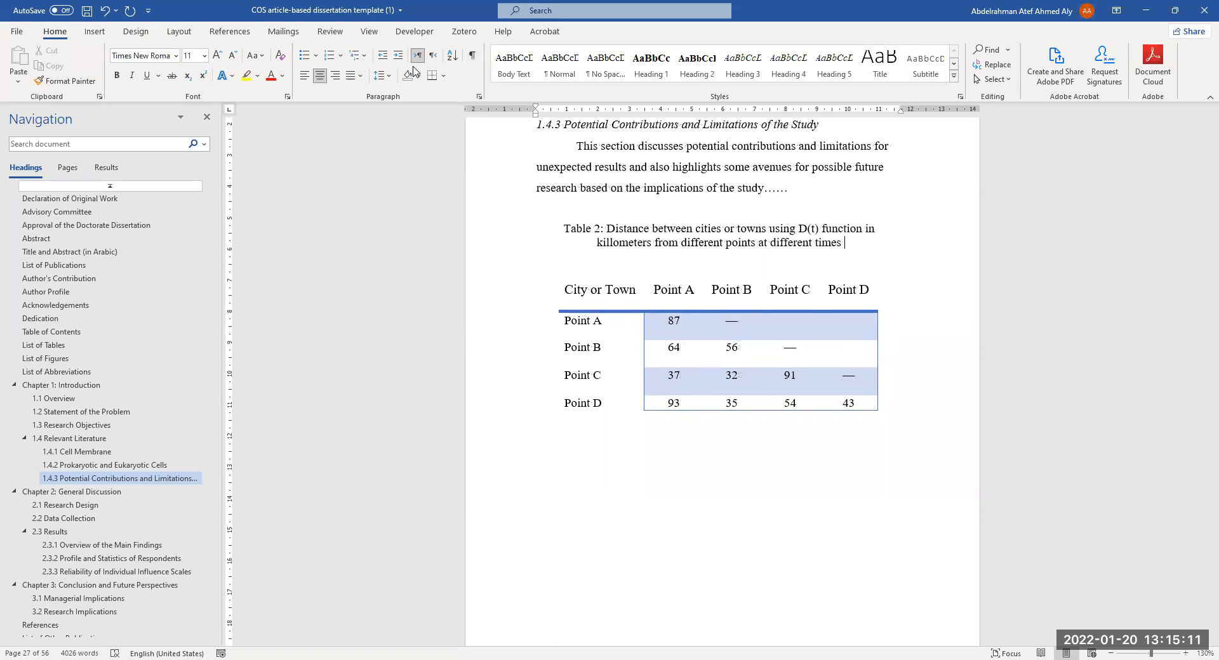
# Step: Reduce the spacing after the Table 2 caption to 0 pt and set it back to 6 pt
pyautogui.click(179, 31)
pyautogui.click(382, 84)
pyautogui.click(382, 84)
pyautogui.click(383, 85)
pyautogui.click(383, 84)
pyautogui.click(381, 84)
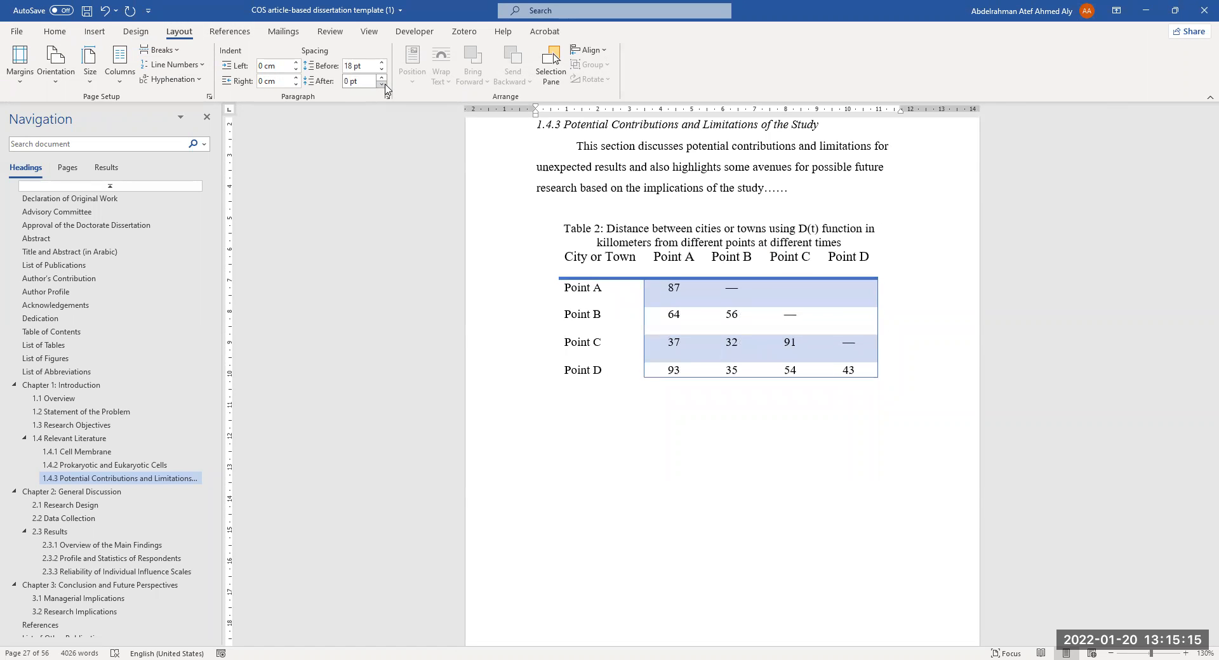
pyautogui.click(381, 81)
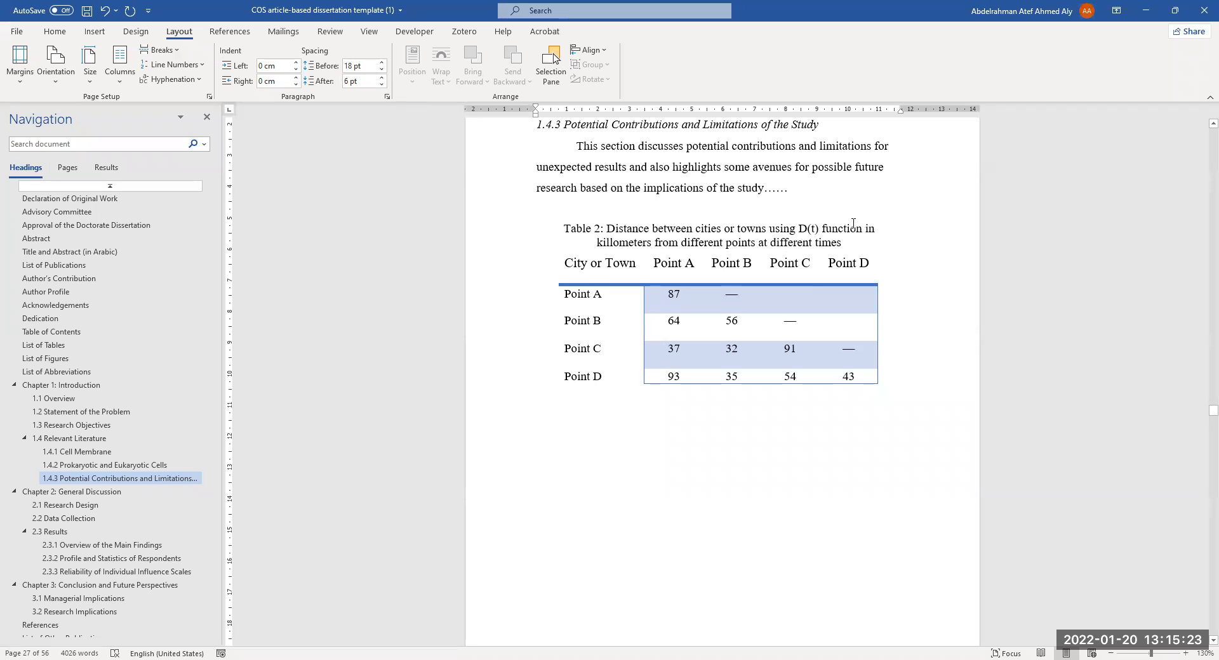
# Step: Try 6 pt spacing before the Table 2 caption and restore it to 18 pt
pyautogui.click(381, 70)
pyautogui.click(381, 70)
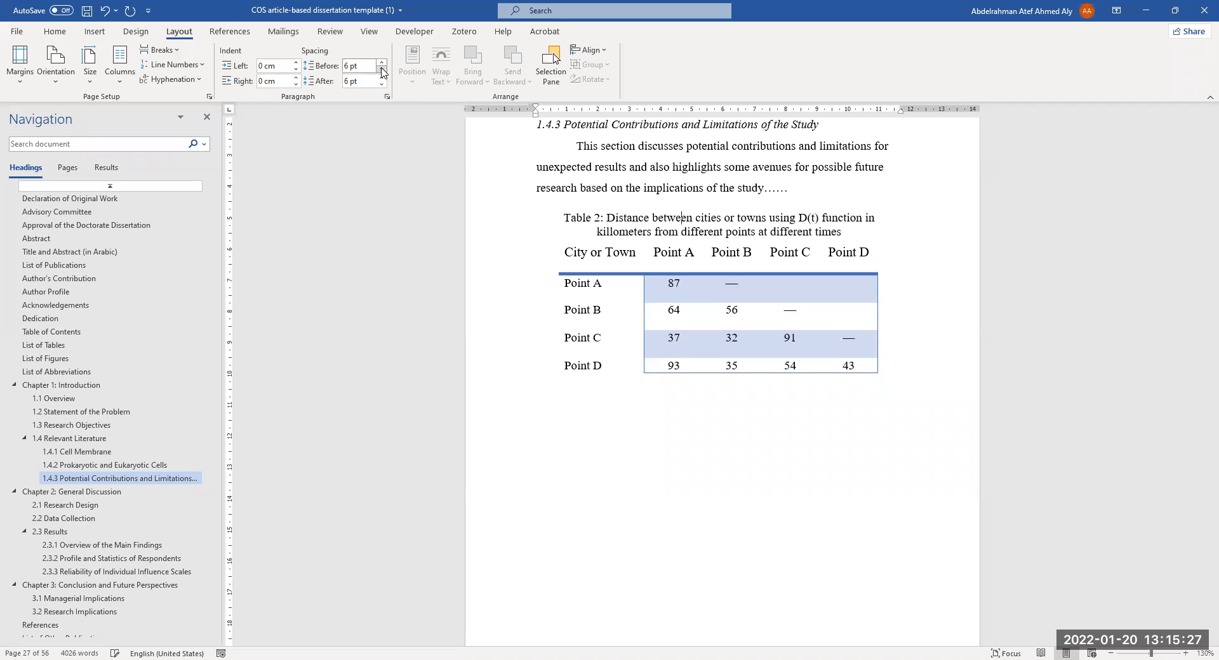
pyautogui.click(382, 62)
pyautogui.click(381, 62)
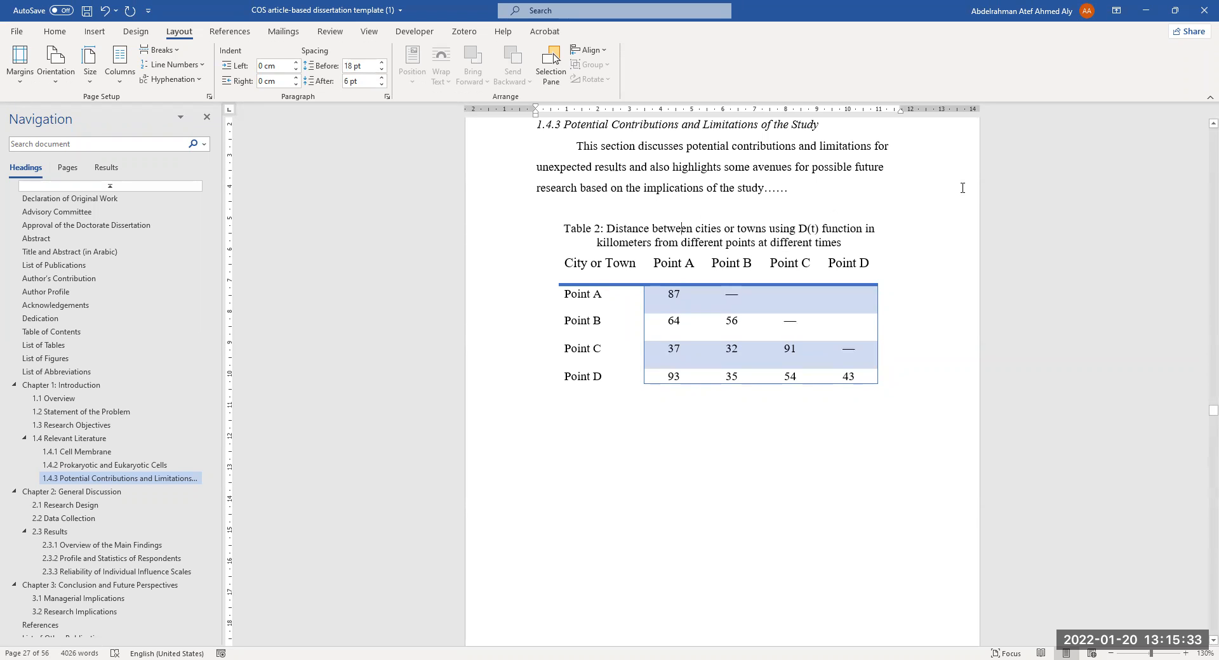
# Step: Compare the spacing before and after settings of the section 1.4.3 body paragraph and the Table 2 caption
pyautogui.moveTo(770, 199); pyautogui.dragTo(575, 146)
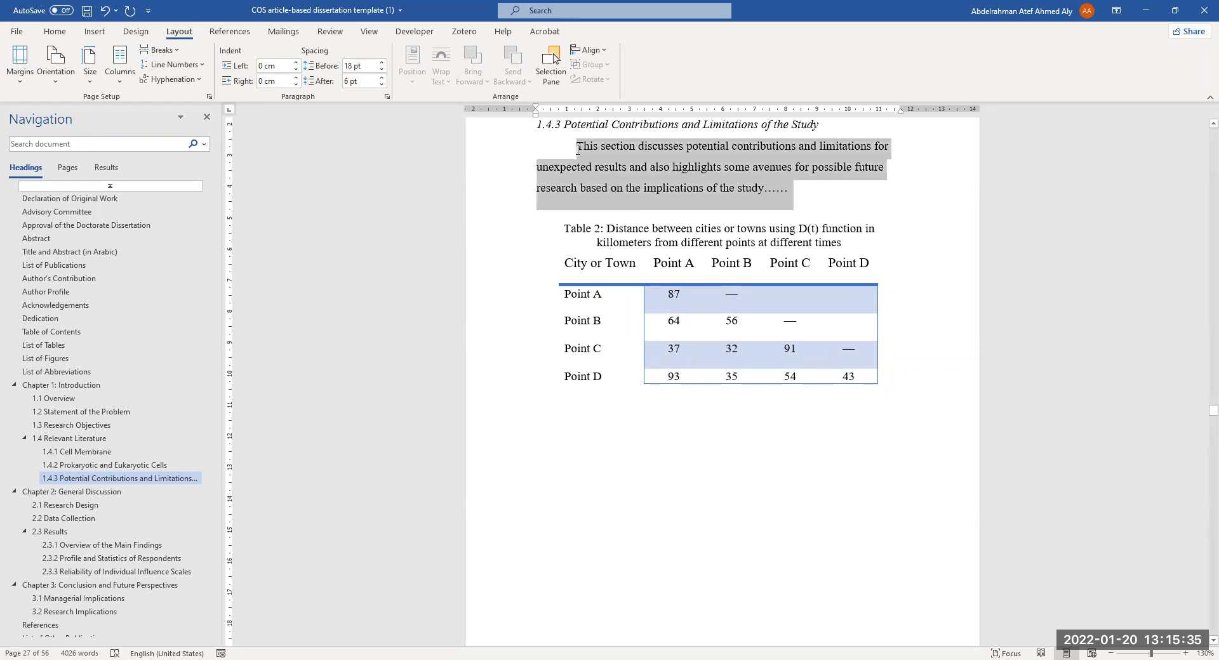
pyautogui.click(654, 230)
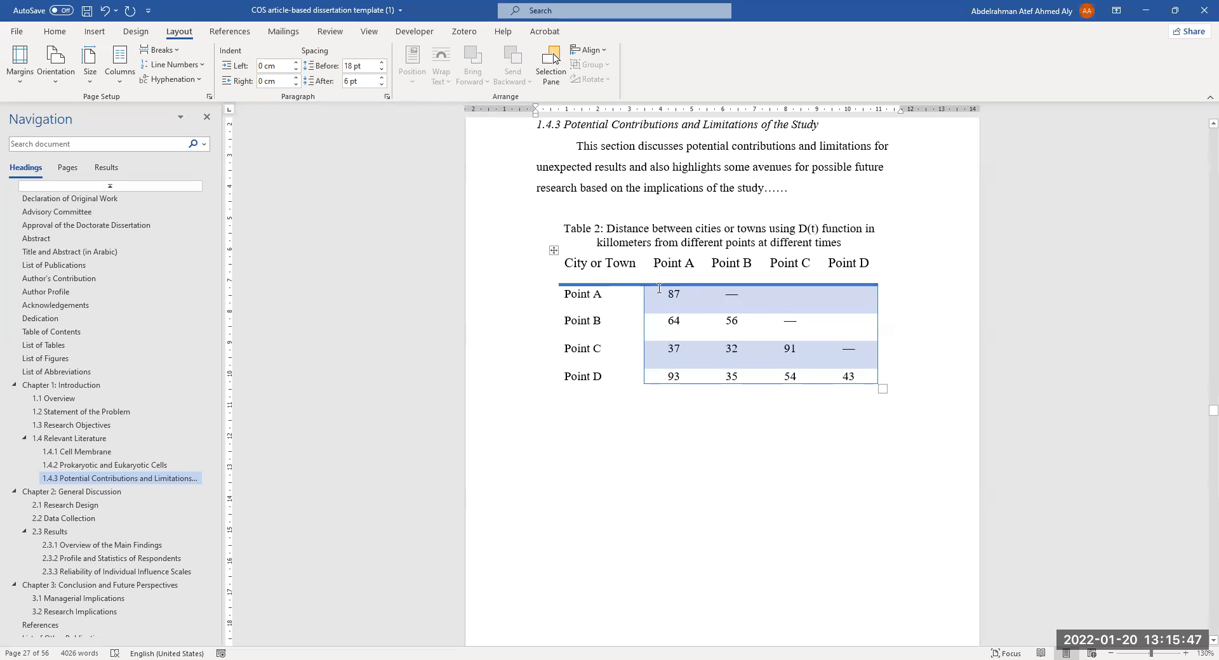
pyautogui.scroll(-1, 699, 308)
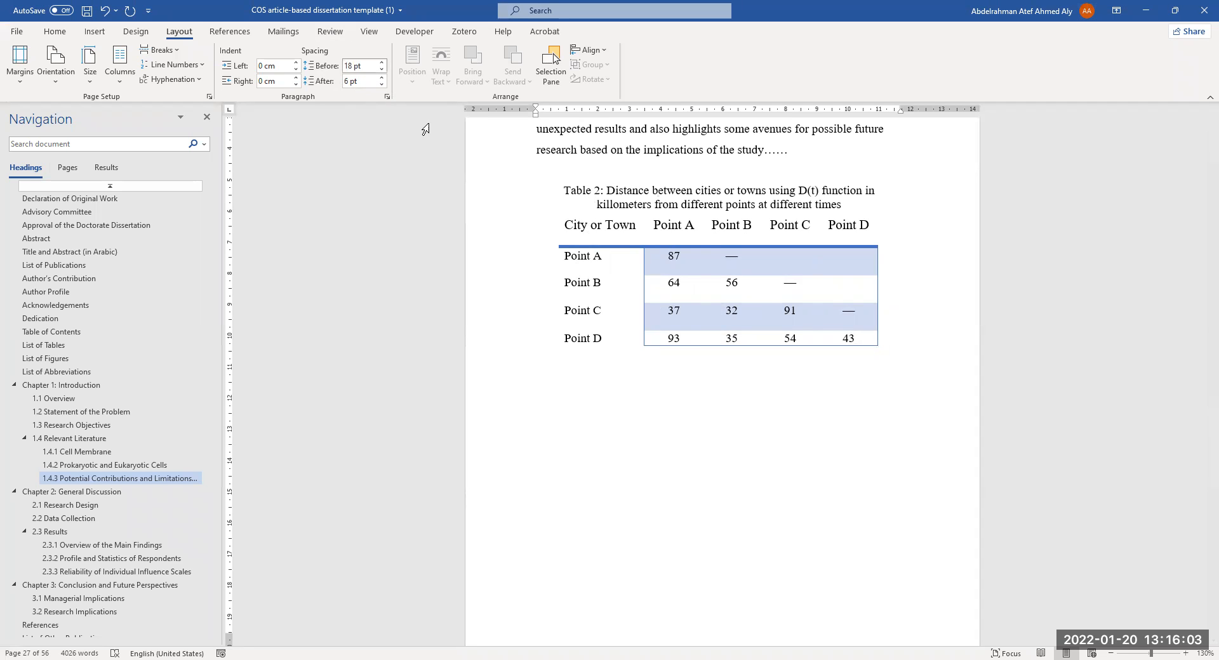
pyautogui.scroll(3, 644, 263)
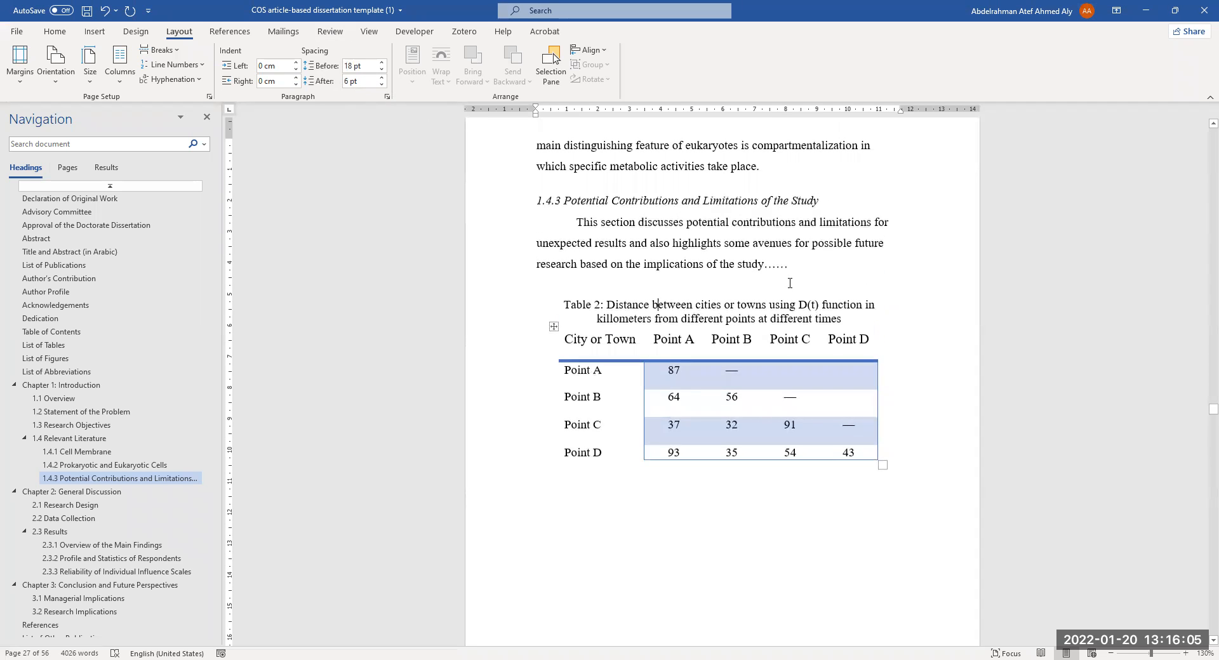
pyautogui.moveTo(685, 254); pyautogui.dragTo(580, 223)
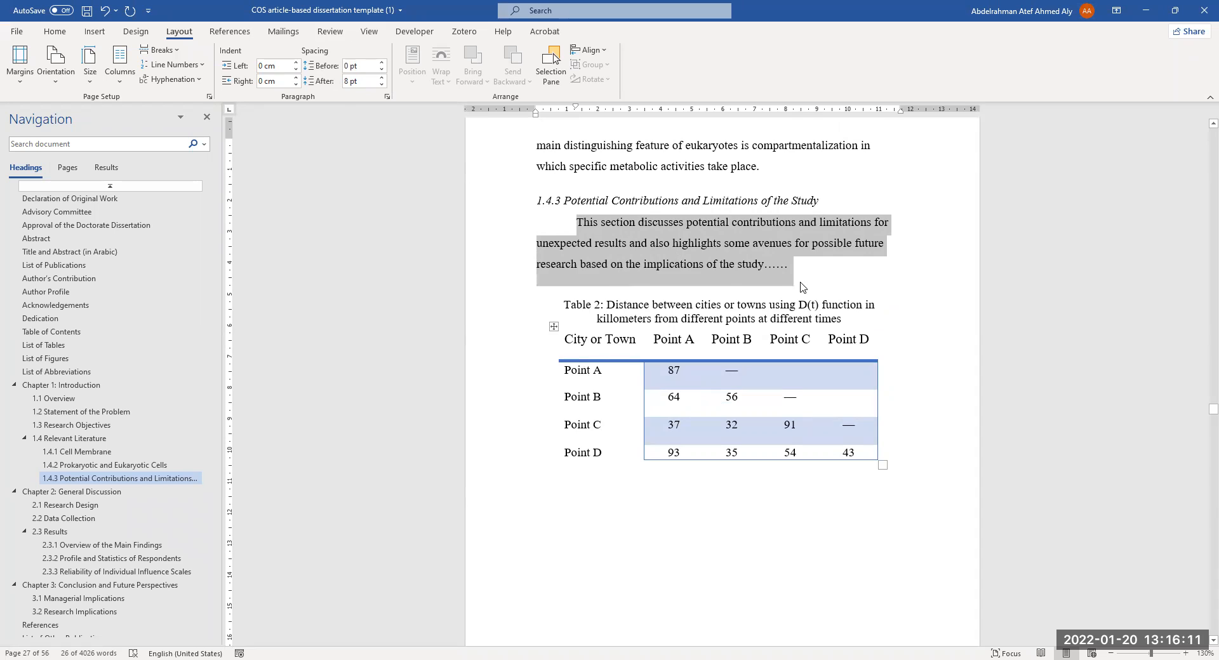
pyautogui.click(776, 279)
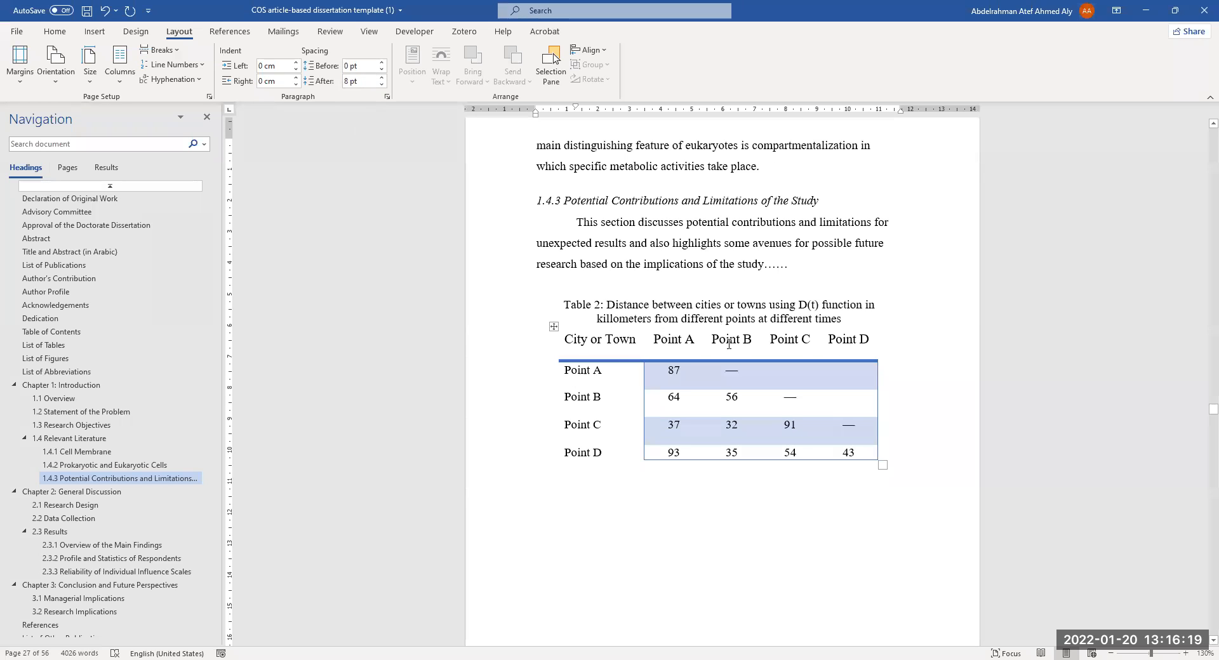
# Step: Show the formatting marks again and place the cursor in the first added empty paragraph below Table 2
pyautogui.click(858, 325)
pyautogui.scroll(-3, 832, 368)
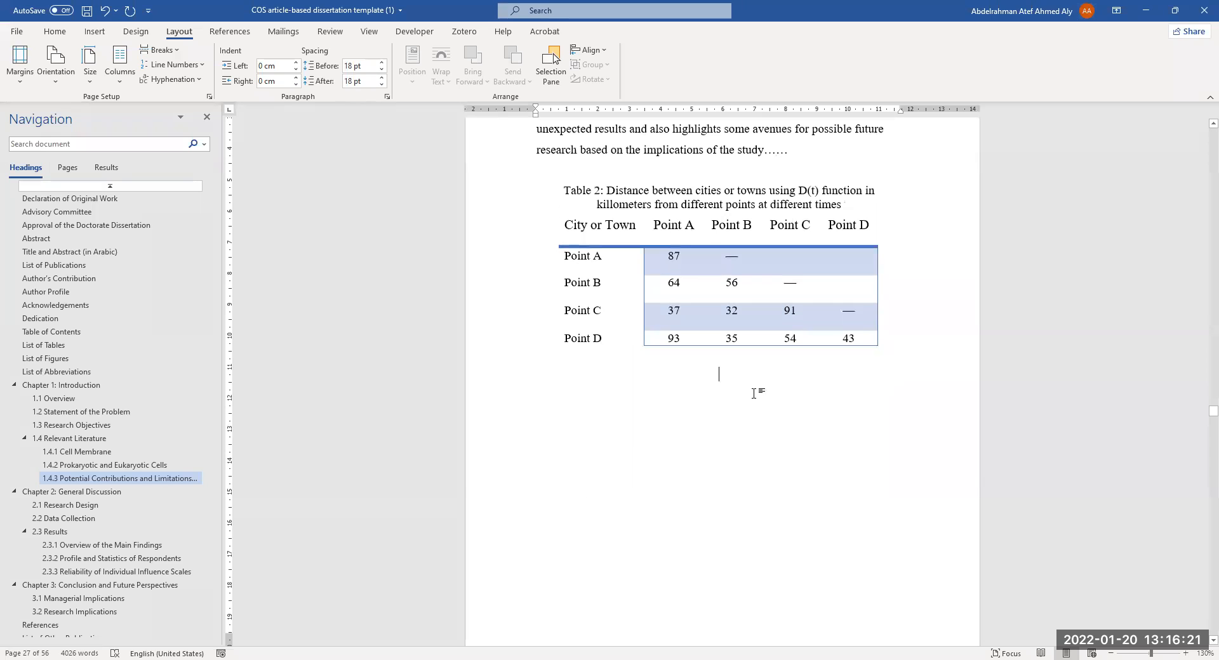
pyautogui.press('alt')
pyautogui.press('h')
pyautogui.press('8')
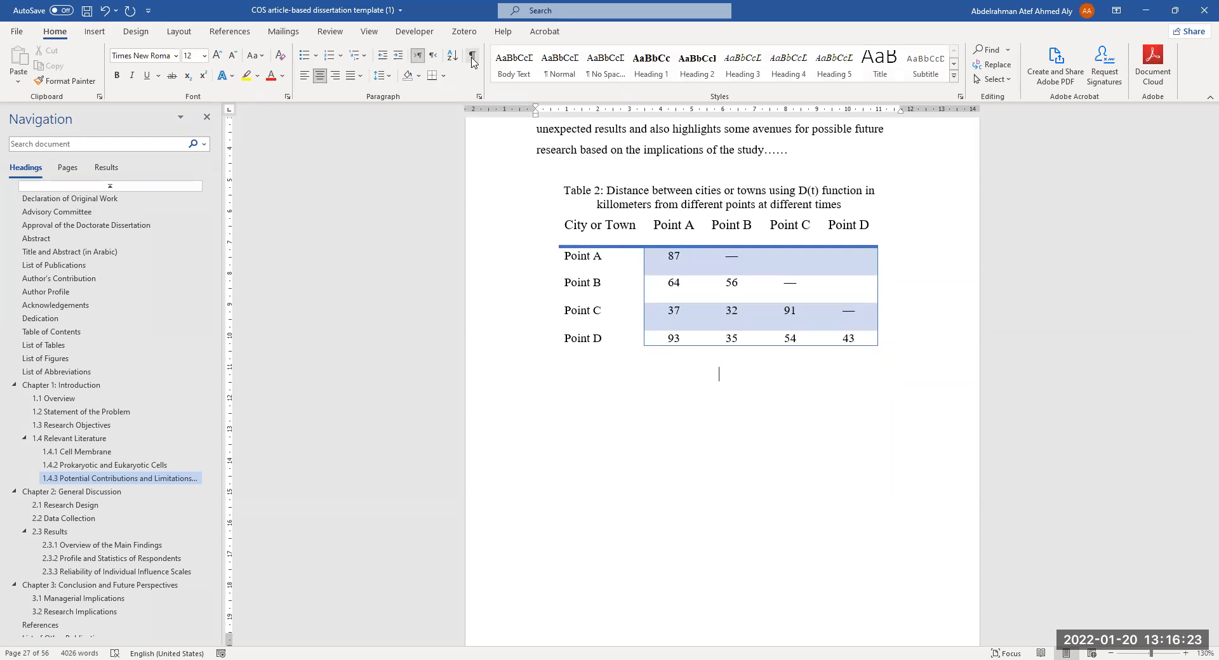
pyautogui.click(541, 409)
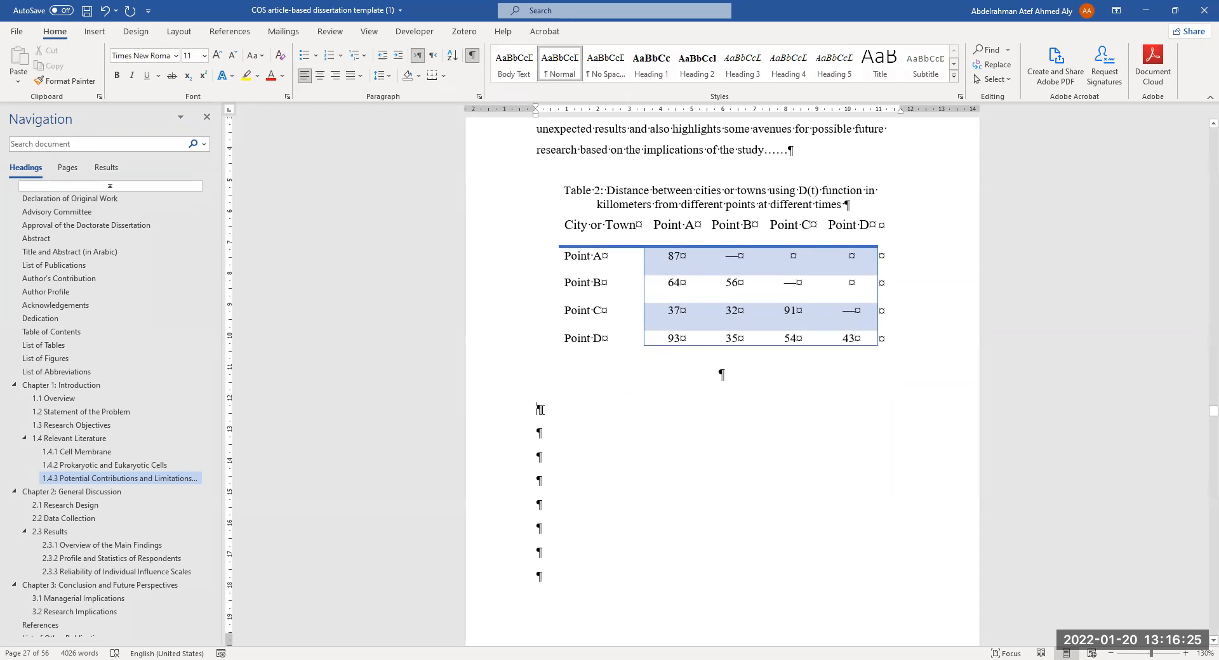
# Step: Set the spacing after the first empty paragraph below Table 2 to 24 pt
pyautogui.click(539, 434)
pyautogui.doubleClick(539, 410)
pyautogui.click(179, 31)
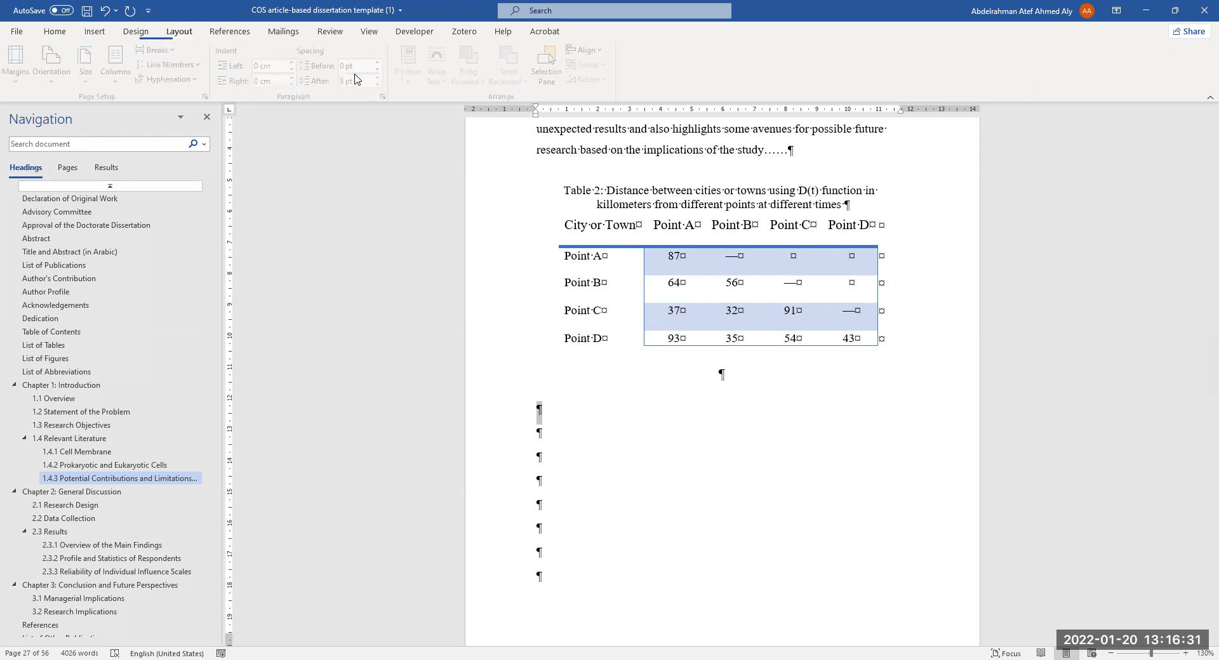
pyautogui.click(541, 418)
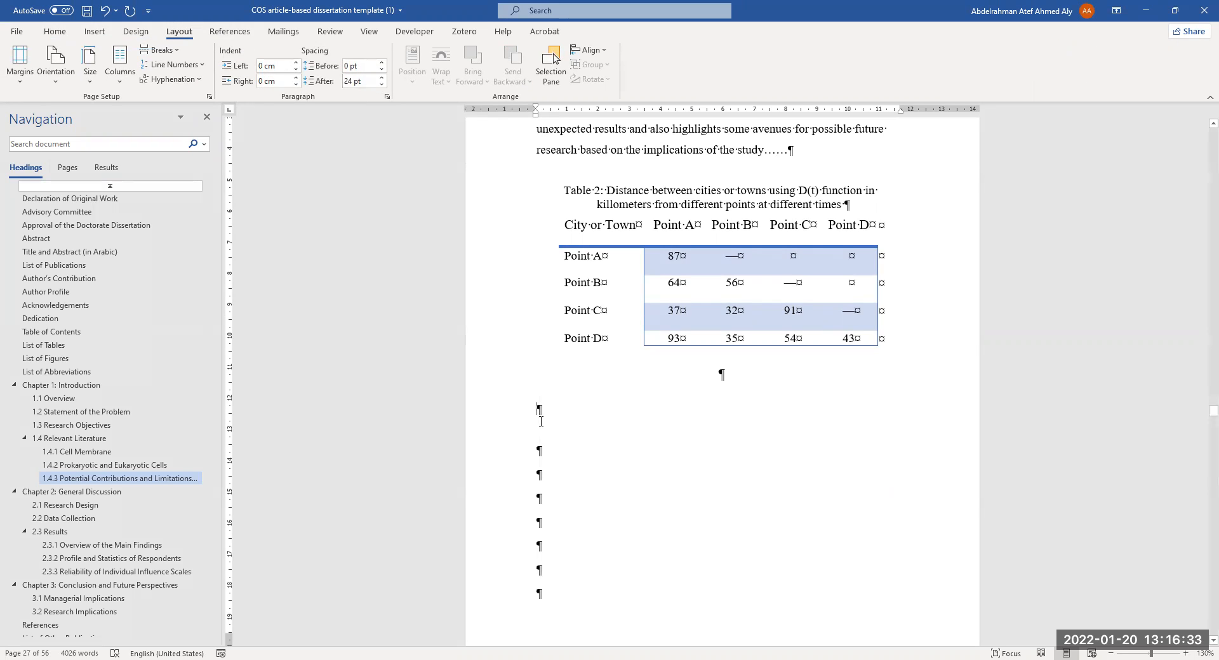
# Step: Select the added empty paragraphs below Table 2 individually and together to compare their spacing
pyautogui.doubleClick(535, 413)
pyautogui.doubleClick(543, 456)
pyautogui.doubleClick(539, 475)
pyautogui.moveTo(541, 415); pyautogui.dragTo(548, 494)
pyautogui.click(563, 487)
pyautogui.click(540, 409)
pyautogui.doubleClick(539, 408)
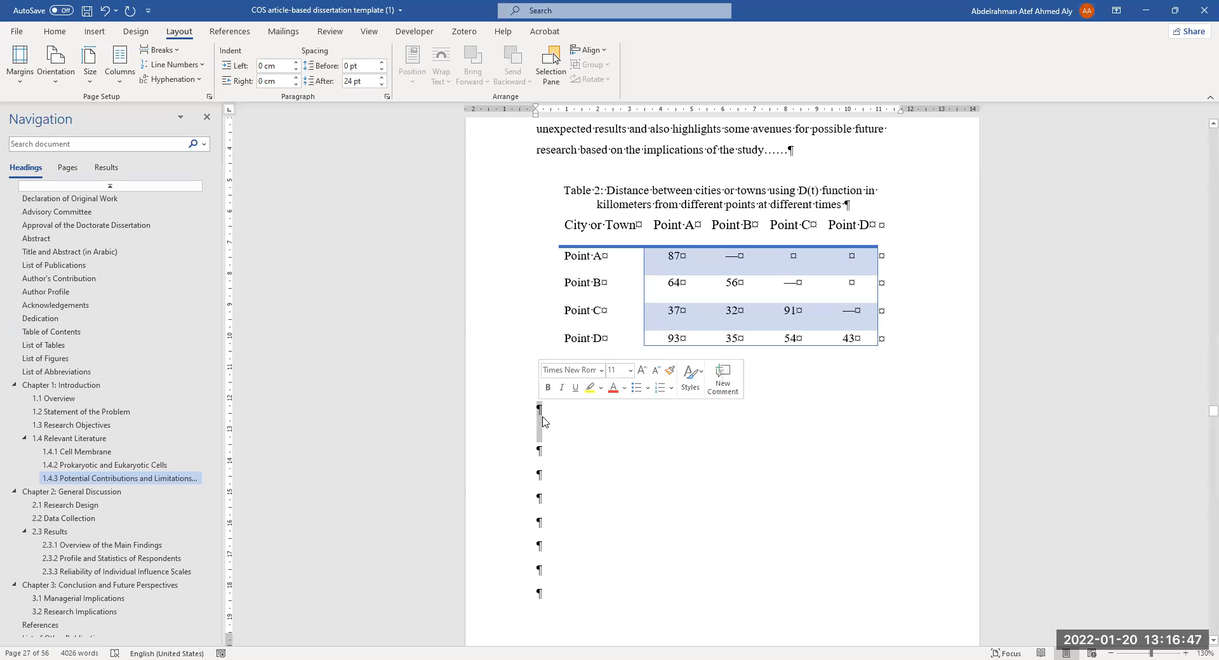
# Step: Inspect the first added empty paragraph below Table 2 and its indent and spacing options in the Paragraph dialog
pyautogui.scroll(-3, 535, 455)
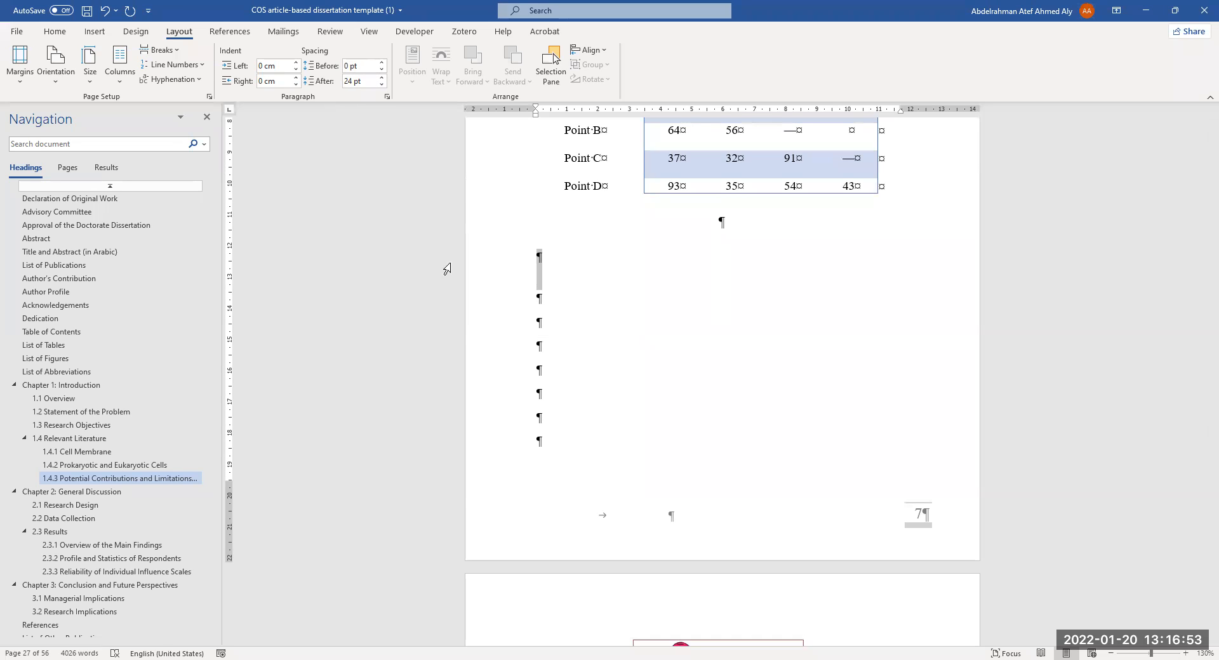
pyautogui.click(535, 258)
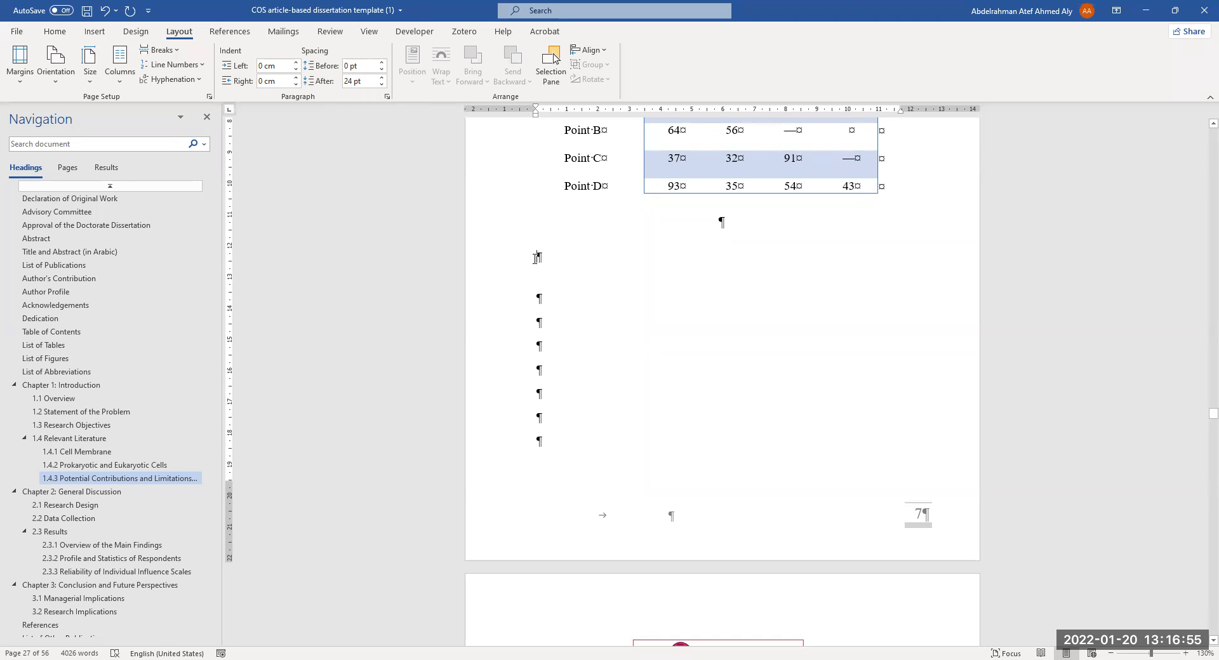
pyautogui.hotkey('shift', 'Down')
pyautogui.click(537, 346)
pyautogui.doubleClick(540, 262)
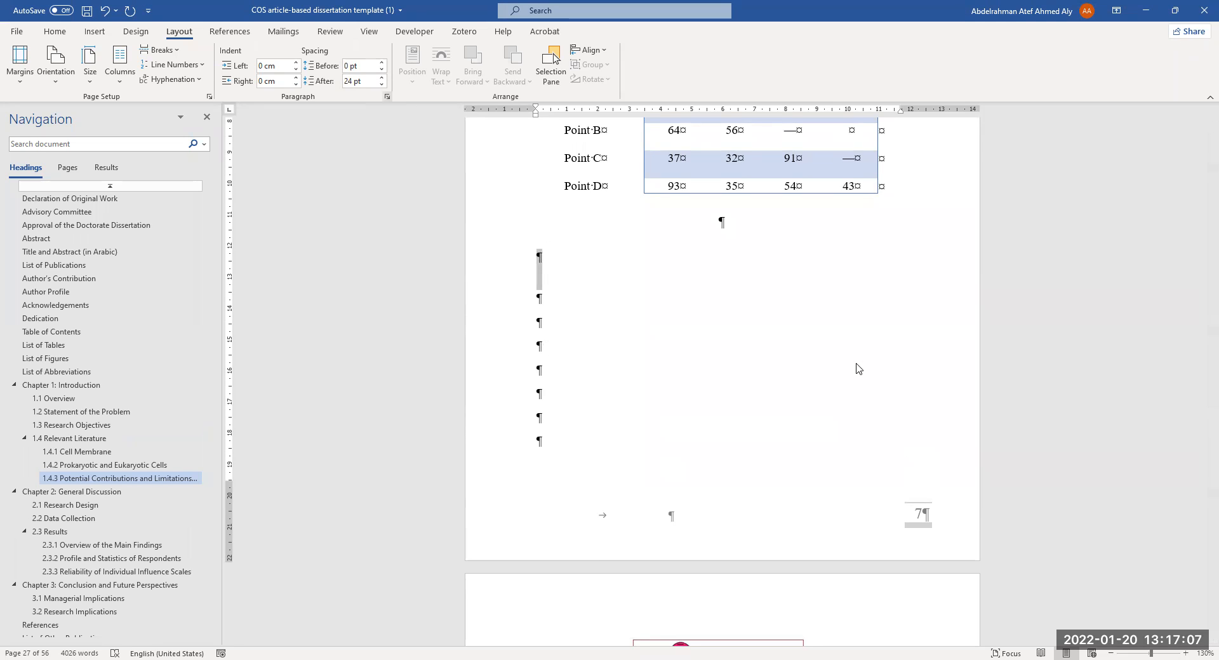
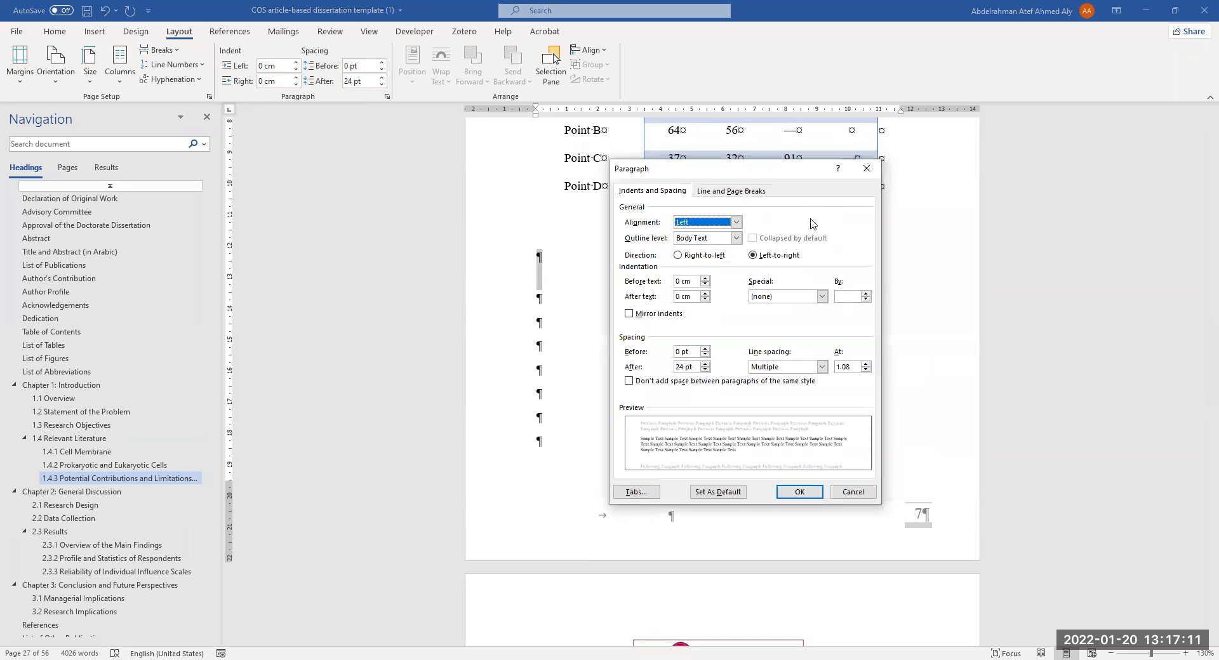
pyautogui.moveTo(800, 175); pyautogui.dragTo(814, 224)
pyautogui.click(886, 219)
# Step: Delete all the added empty paragraphs below Table 2
pyautogui.click(545, 267)
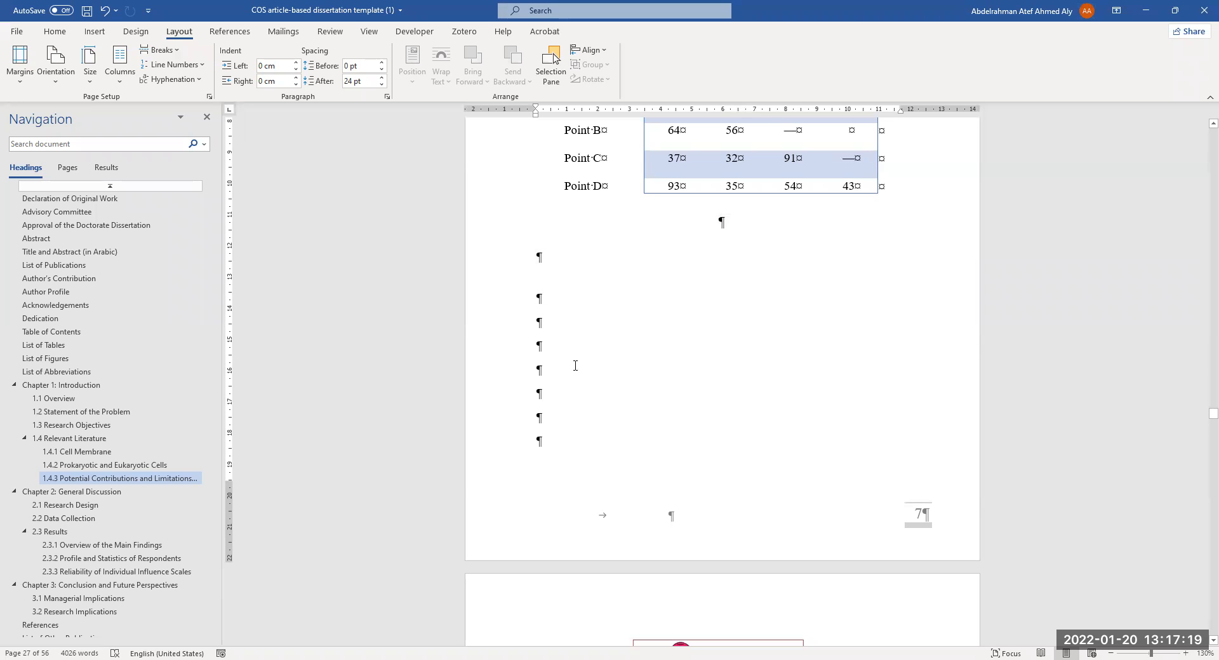
pyautogui.moveTo(550, 345); pyautogui.dragTo(571, 444)
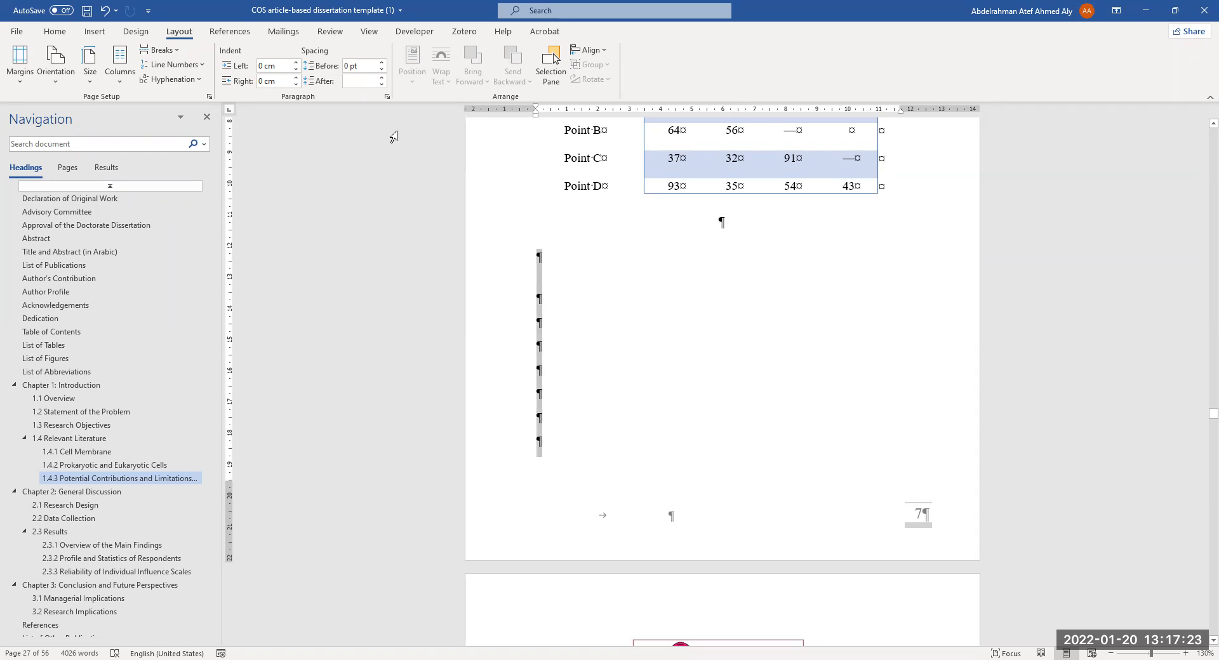
pyautogui.press('Delete')
pyautogui.scroll(-3, 602, 342)
pyautogui.scroll(5, 726, 362)
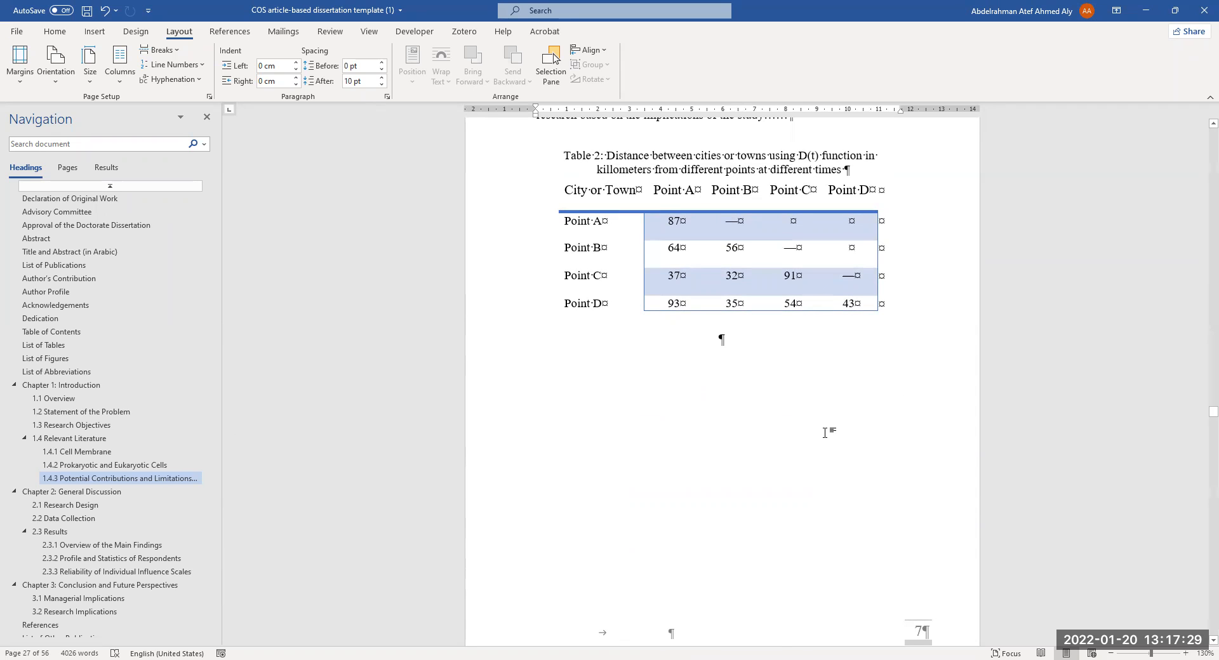
pyautogui.scroll(1, 826, 435)
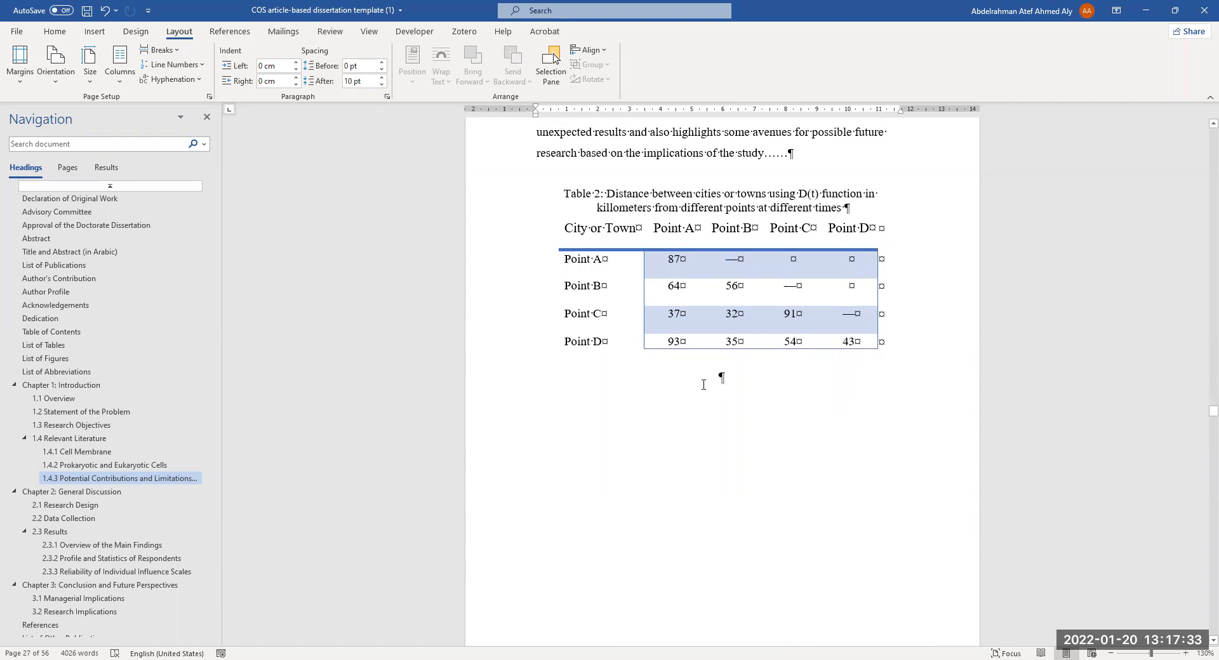
# Step: Examine the blank area below Table 2 and the placement of Figure 2 and its caption on the following page
pyautogui.scroll(-3, 708, 406)
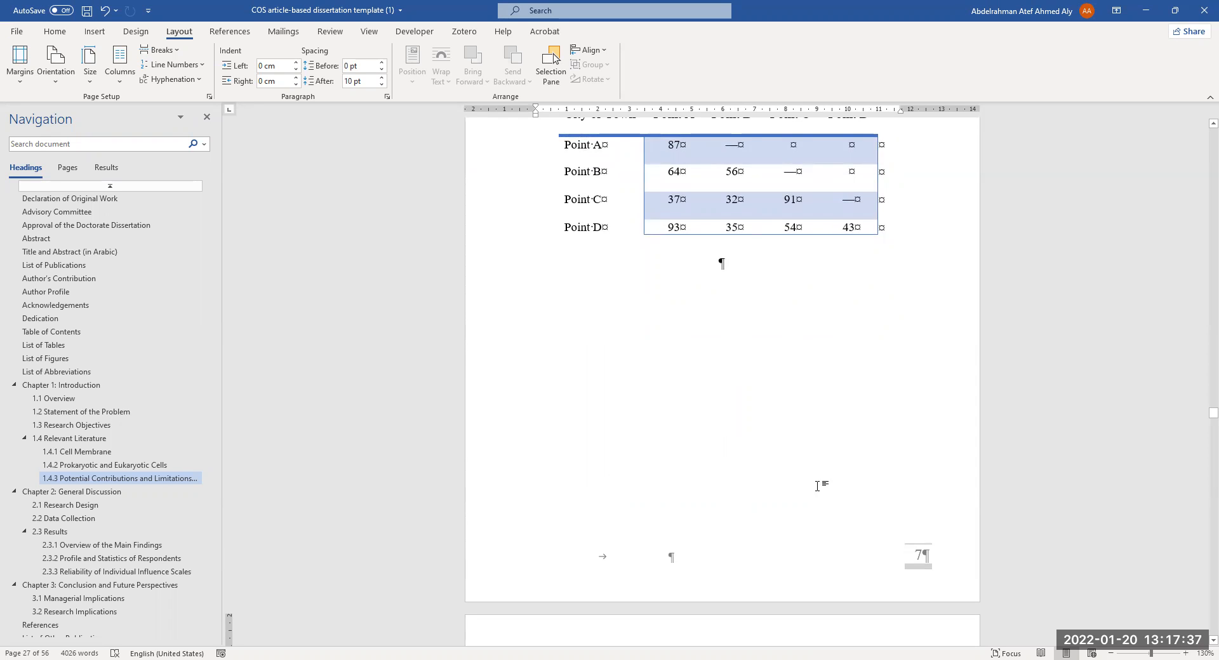
pyautogui.scroll(-3, 680, 444)
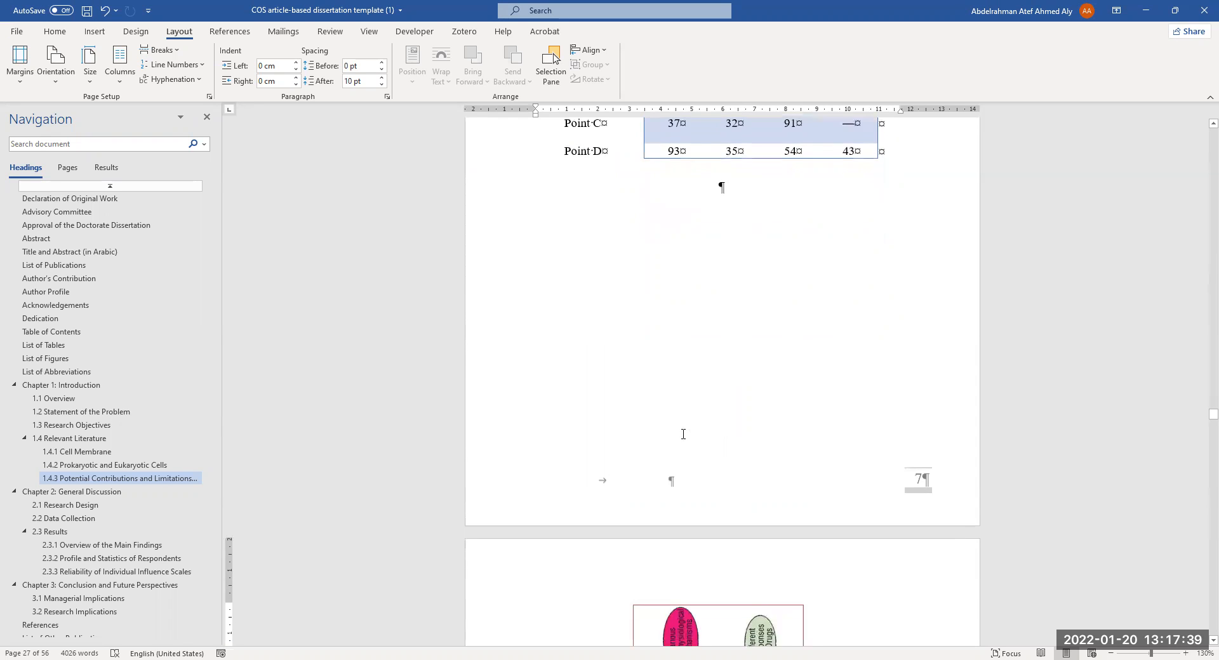
pyautogui.scroll(-5, 684, 438)
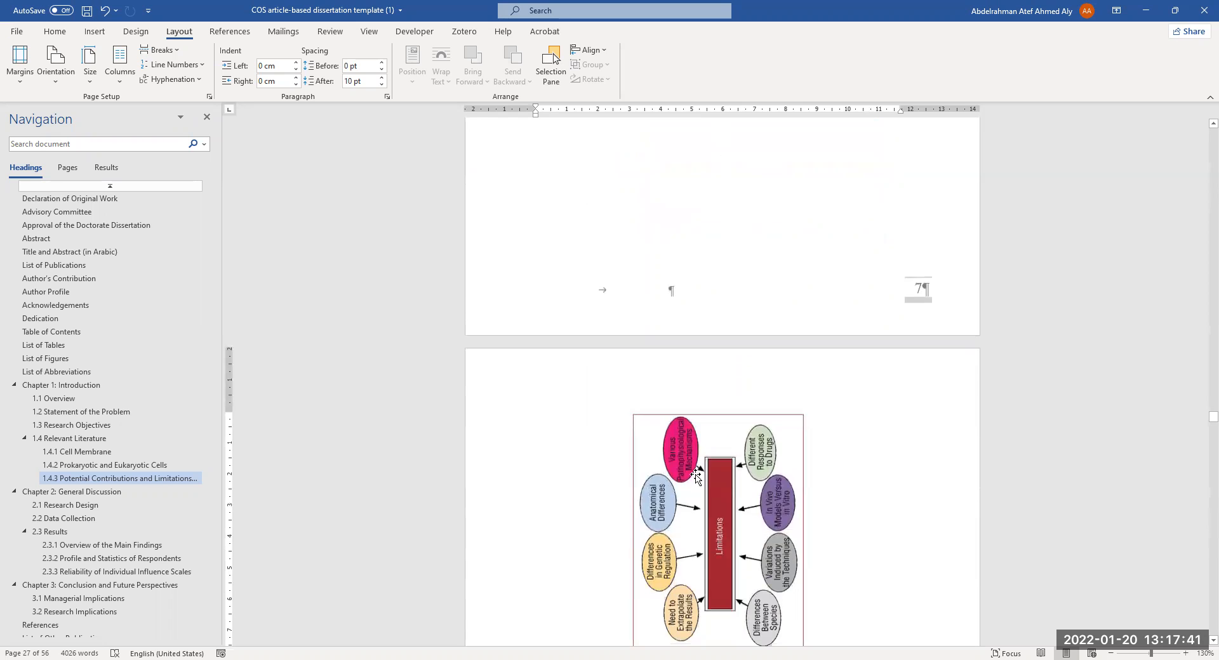
pyautogui.scroll(3, 704, 314)
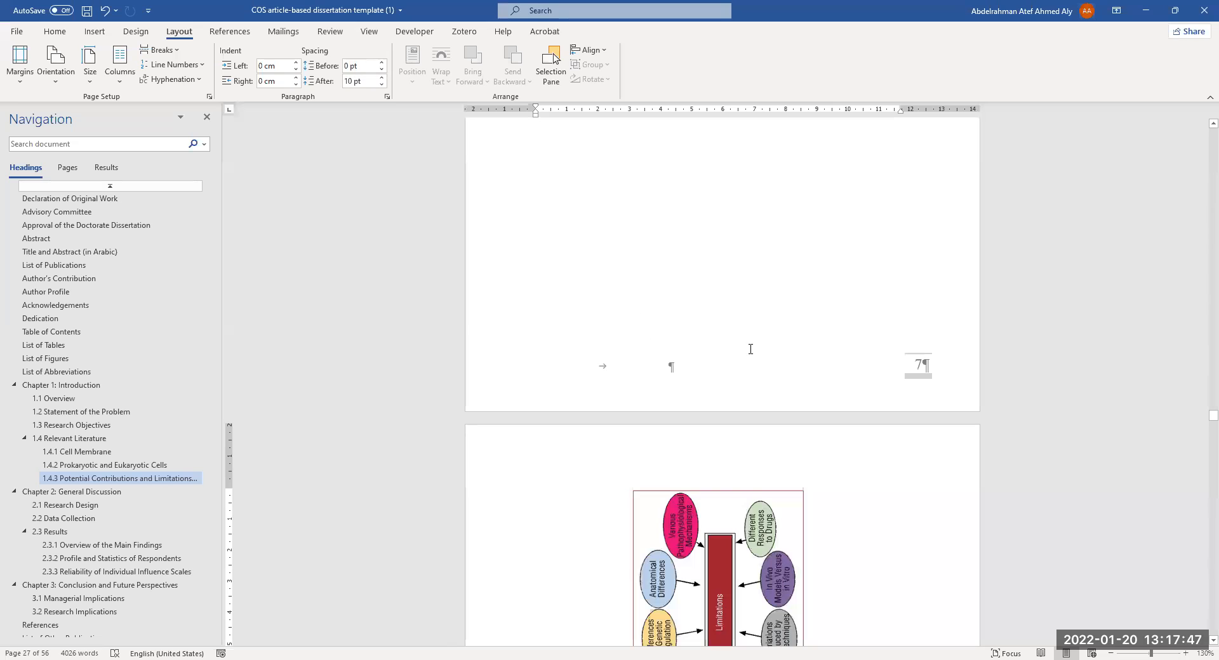
pyautogui.scroll(6, 607, 400)
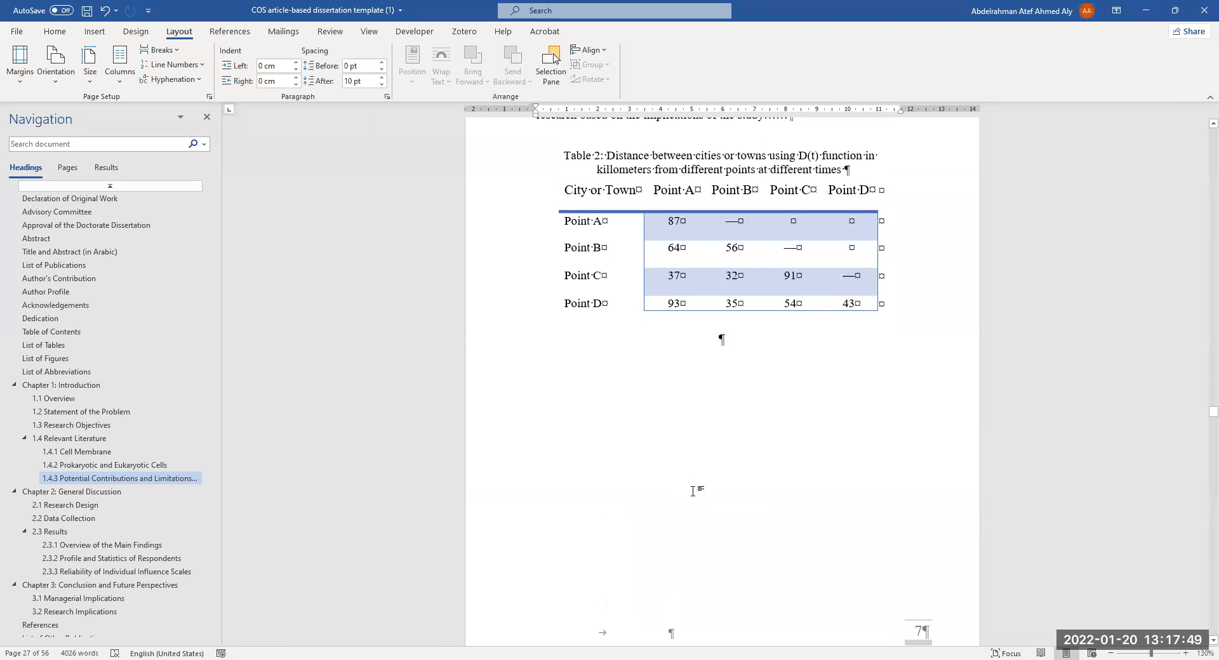
pyautogui.scroll(4, 696, 440)
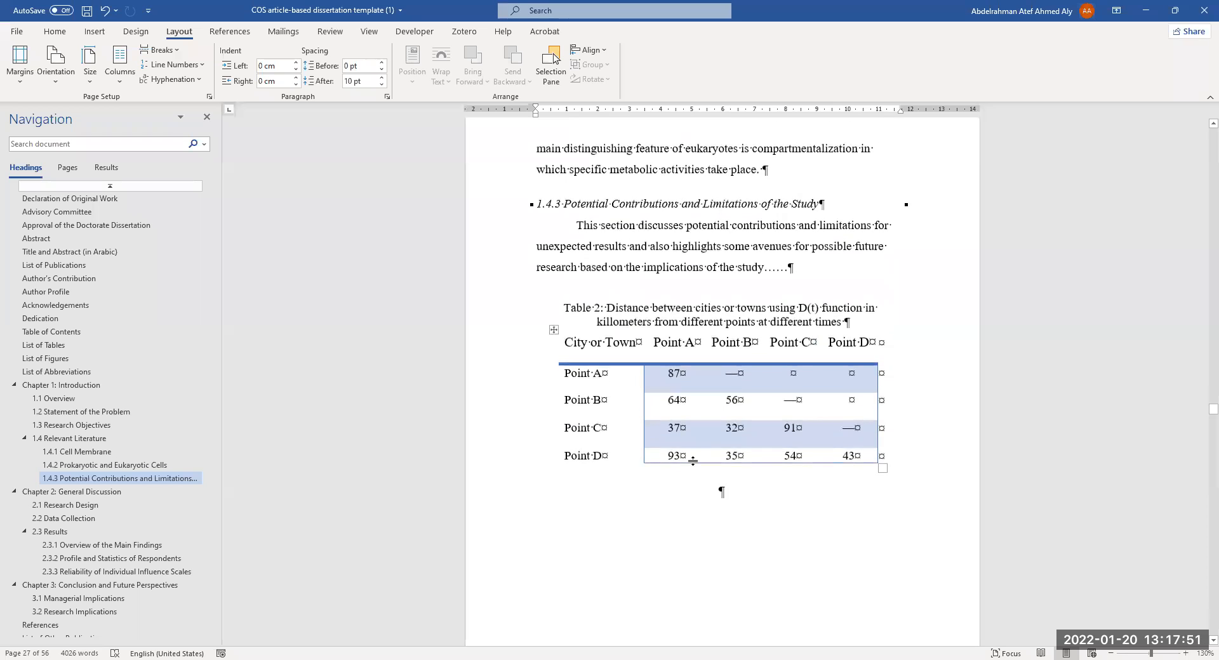
pyautogui.scroll(-9, 661, 437)
pyautogui.scroll(-9, 661, 437)
pyautogui.scroll(4, 661, 400)
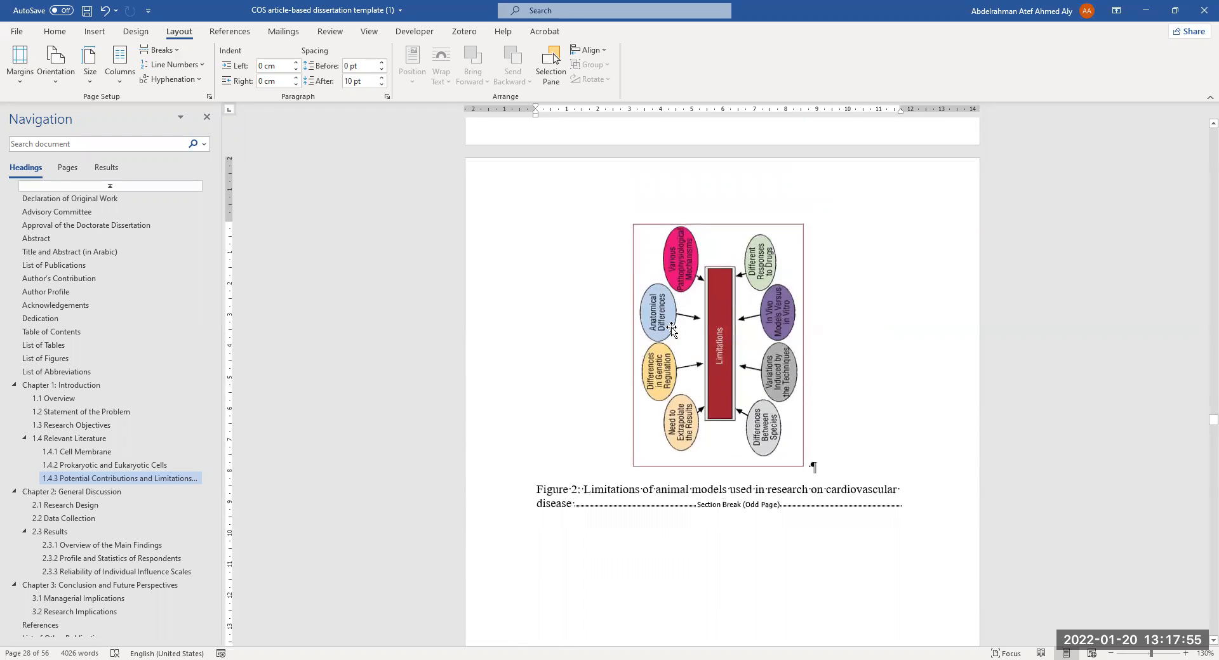
pyautogui.scroll(-2, 812, 311)
pyautogui.scroll(-1, 755, 378)
pyautogui.scroll(3, 807, 444)
pyautogui.scroll(-1, 660, 348)
# Step: Add a new paragraph at the end of the section 2.3.3 text and remove its first-line indent
pyautogui.scroll(-10, 659, 348)
pyautogui.scroll(-8, 683, 374)
pyautogui.scroll(-20, 665, 414)
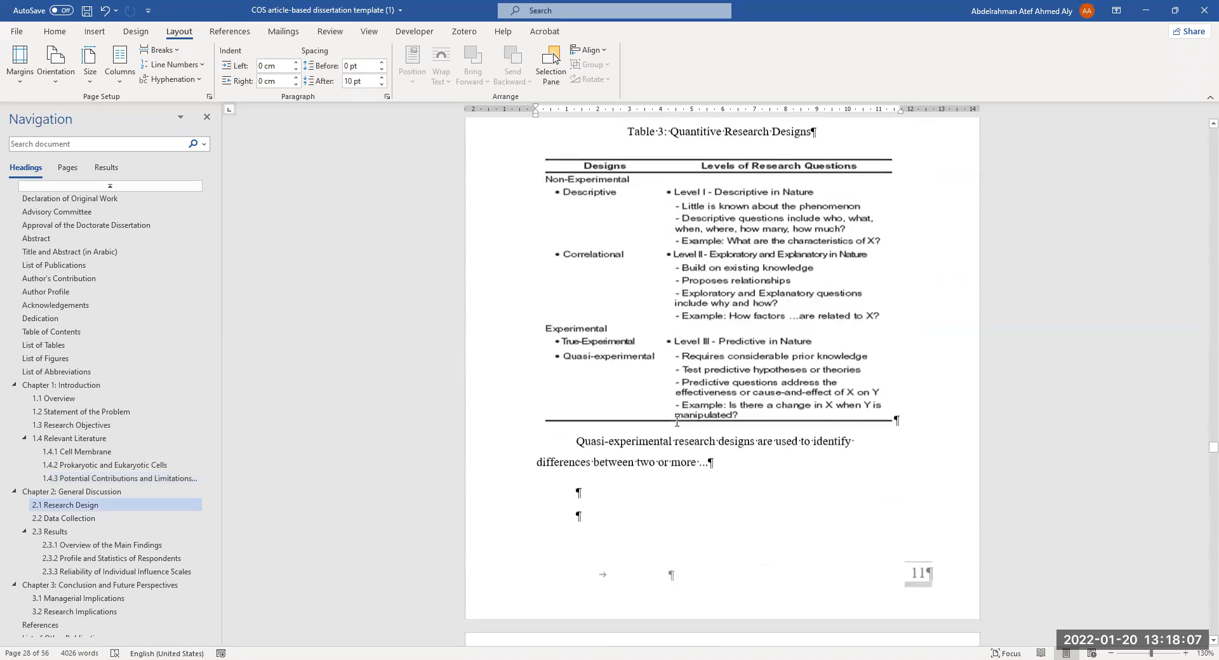
pyautogui.scroll(-20, 677, 421)
pyautogui.scroll(-7, 677, 424)
pyautogui.click(754, 270)
pyautogui.scroll(-7, 742, 377)
pyautogui.scroll(7, 741, 372)
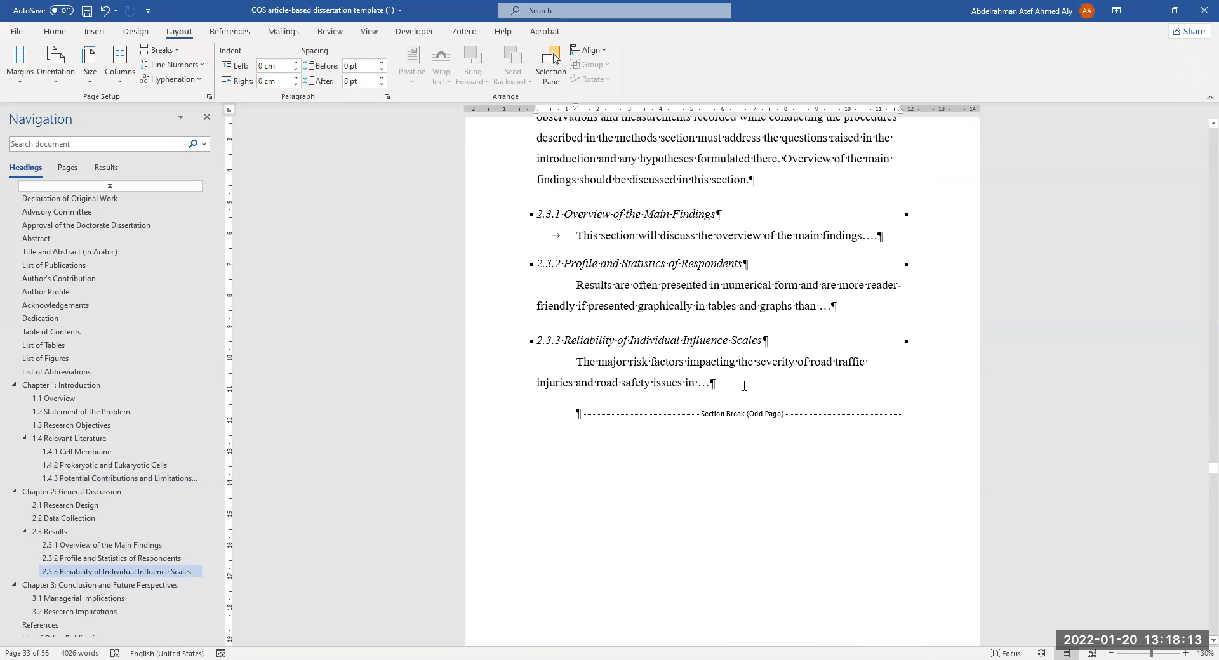
pyautogui.press('Return')
pyautogui.moveTo(577, 109); pyautogui.dragTo(579, 110)
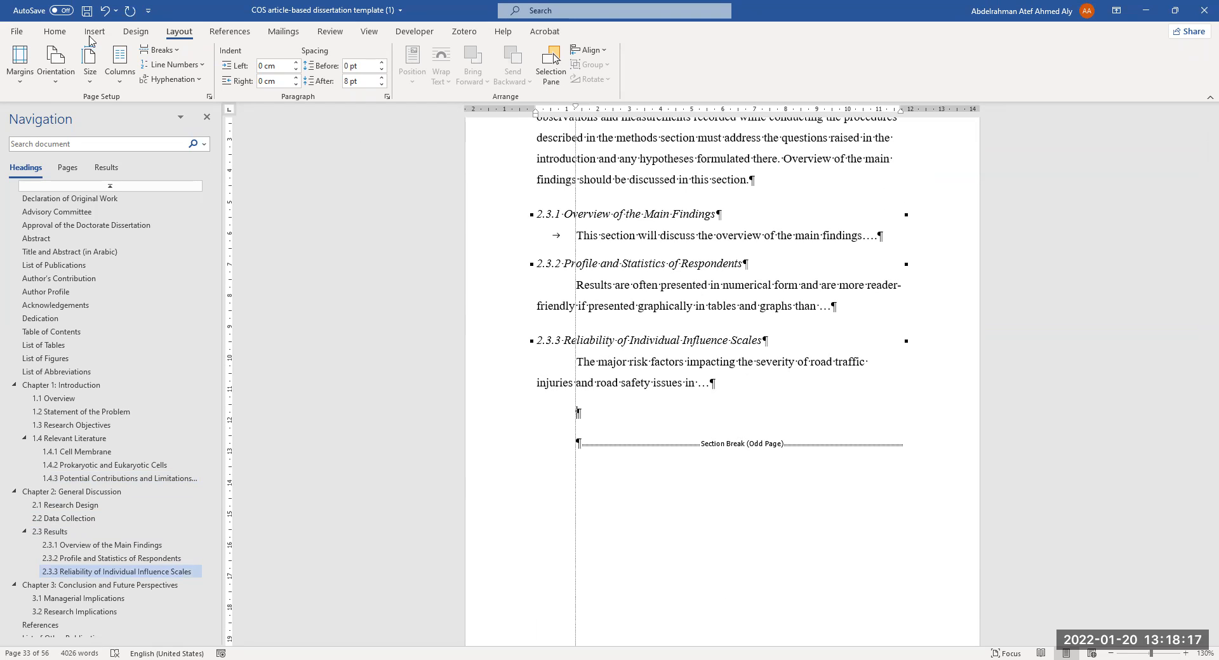
# Step: Insert a table with 2 columns and 8 rows in the new paragraph of section 2.3.3
pyautogui.click(93, 33)
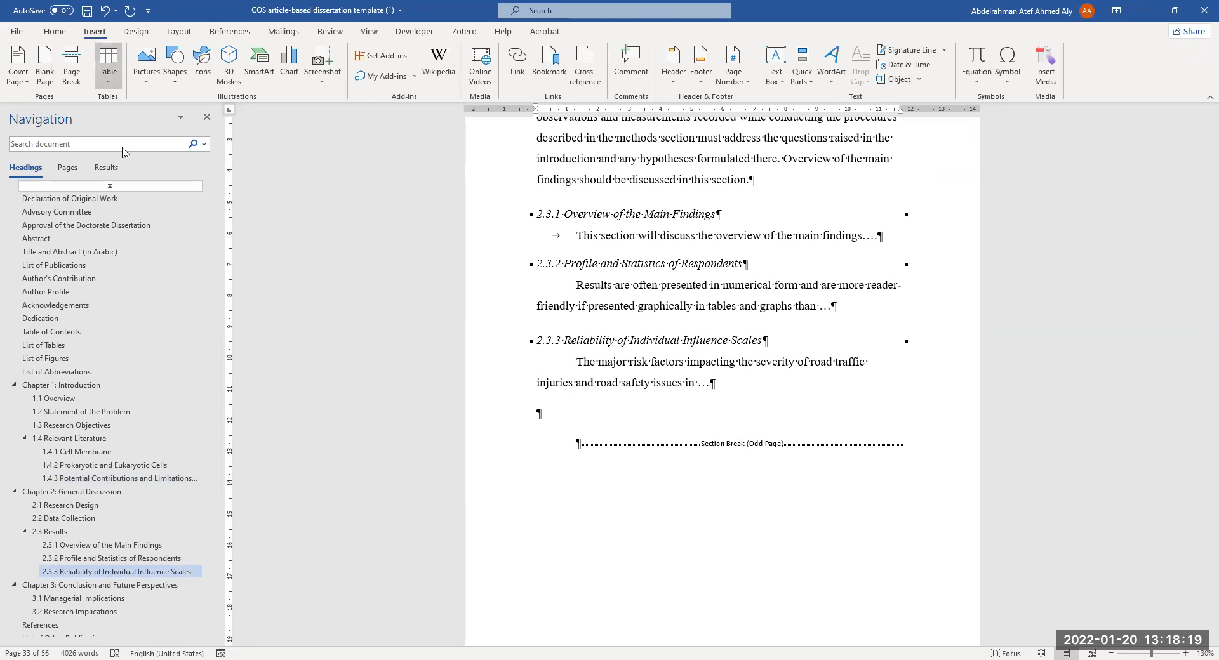
pyautogui.click(108, 64)
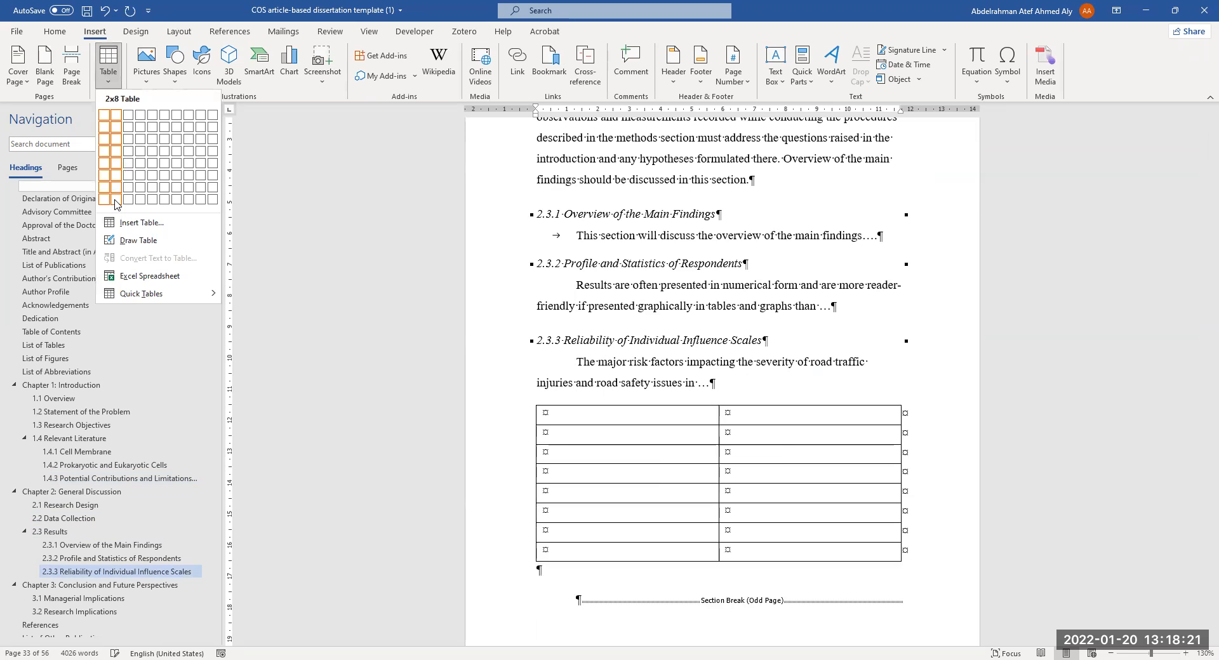
pyautogui.click(115, 201)
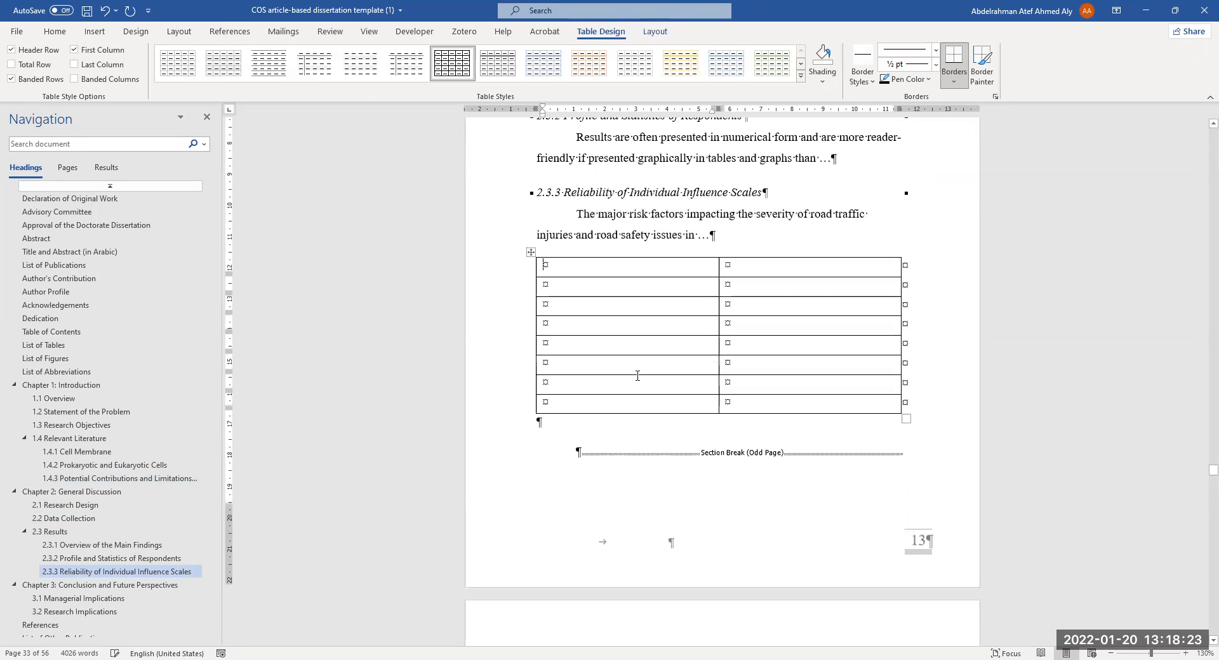
# Step: Add twelve empty lines in the first cell of the table's seventh row to extend the table onto the next page
pyautogui.click(708, 381)
pyautogui.press('Return')
pyautogui.press('Return')
pyautogui.press('Return')
pyautogui.press('Return')
pyautogui.press('Return')
pyautogui.press('Return')
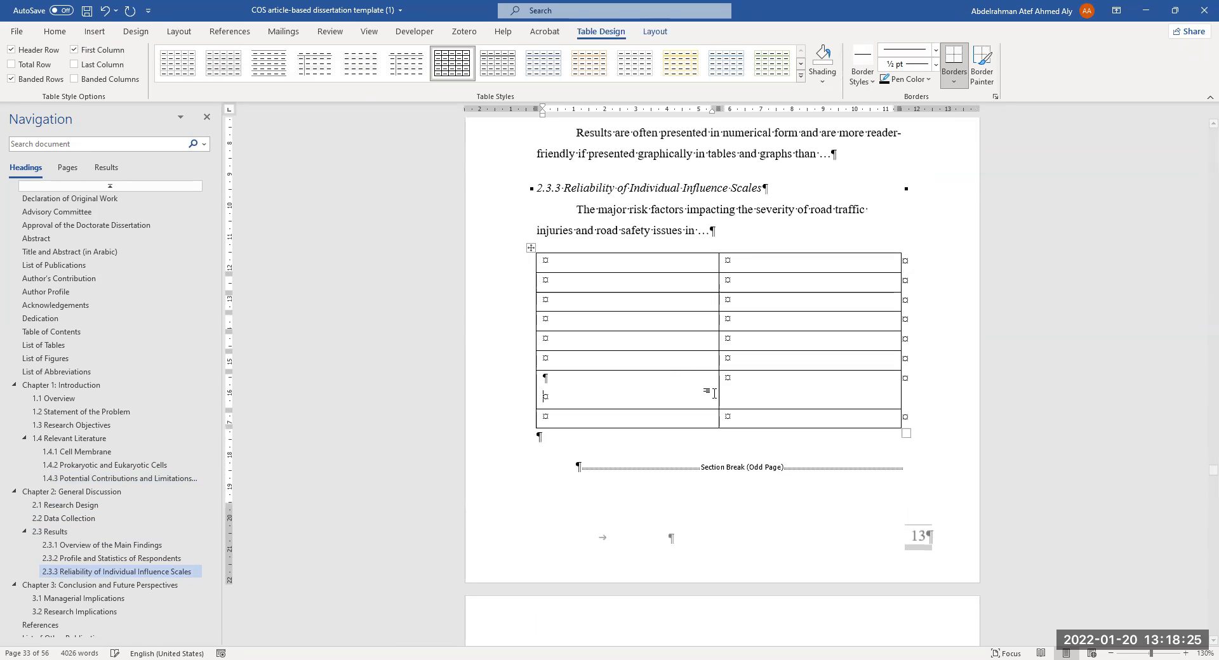
pyautogui.press('Return')
pyautogui.press('Return')
pyautogui.press('Return')
pyautogui.press('Return')
pyautogui.press('Return')
pyautogui.press('Return')
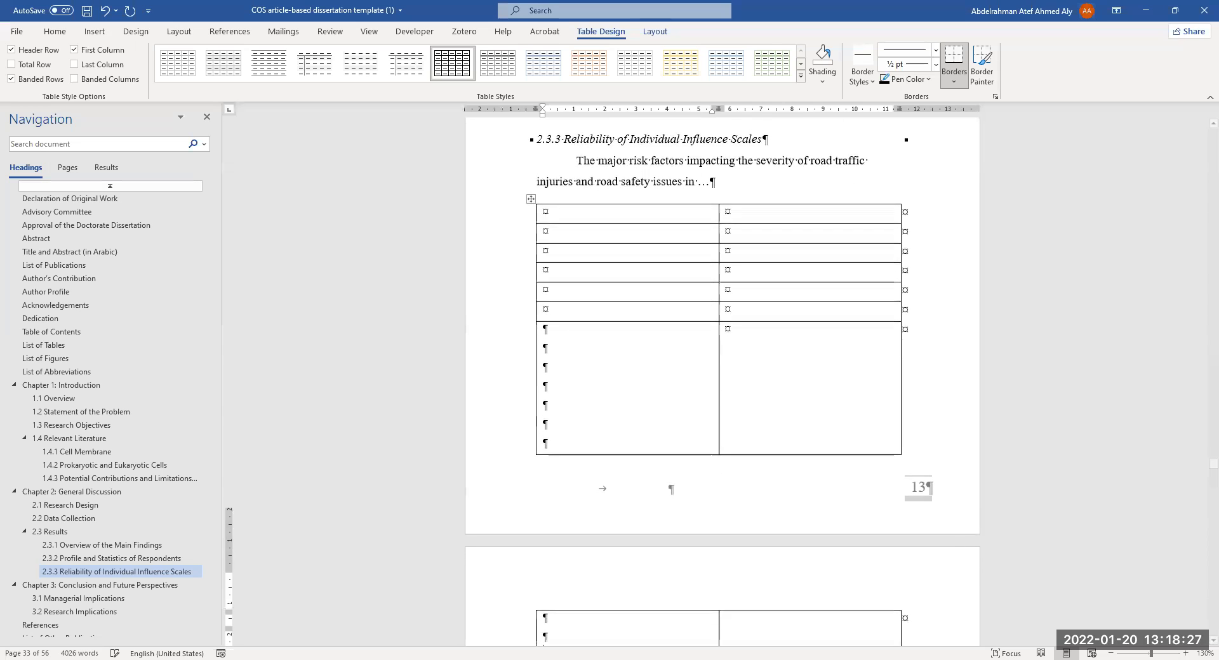
# Step: Examine how the section 2.3.3 table's tall seventh row breaks across the two pages
pyautogui.scroll(4, 654, 373)
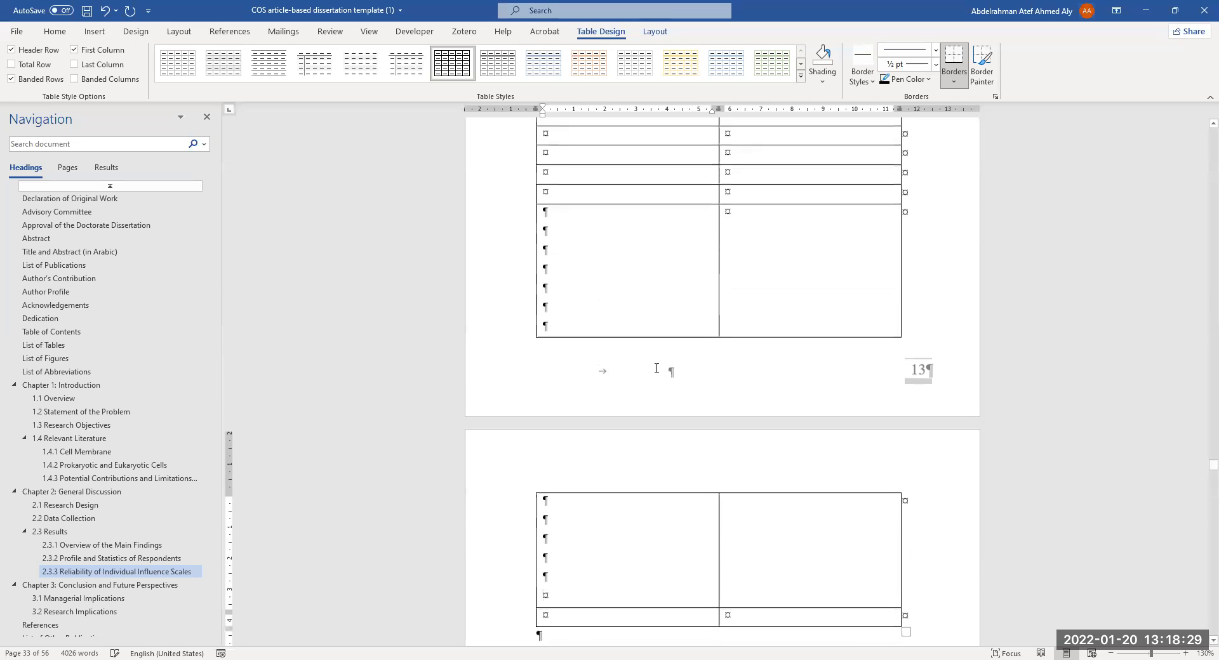
pyautogui.scroll(-4, 612, 400)
pyautogui.scroll(-4, 699, 356)
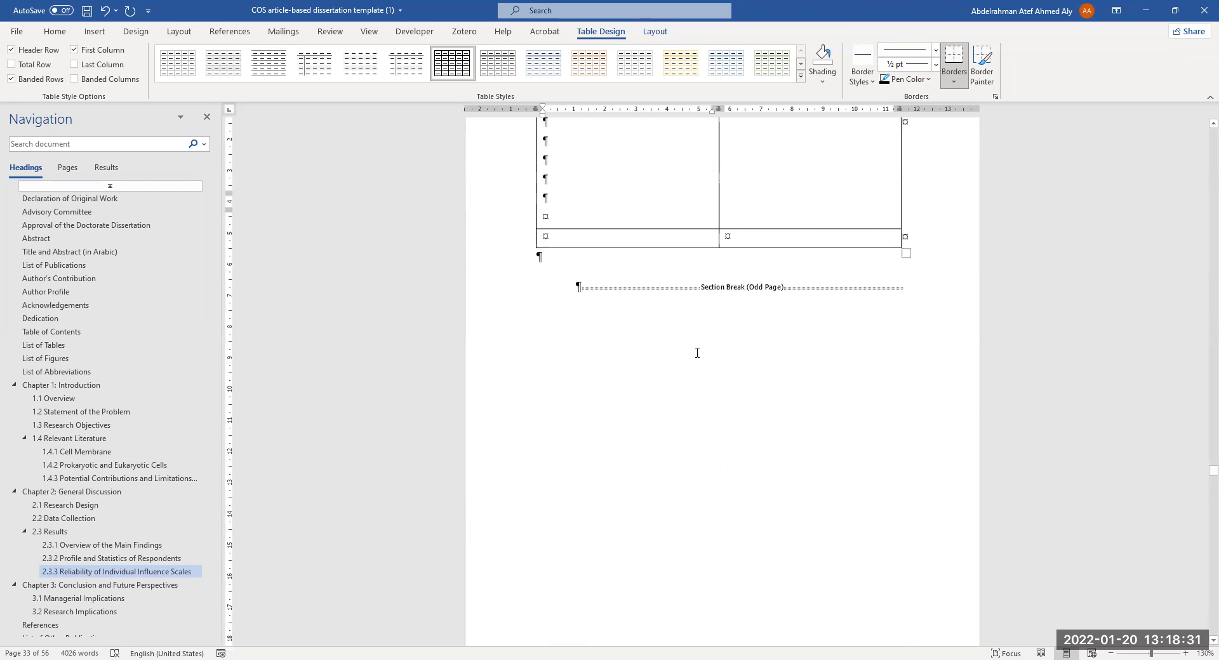
pyautogui.scroll(4, 703, 365)
pyautogui.scroll(-1, 705, 367)
pyautogui.scroll(3, 698, 343)
pyautogui.scroll(1, 692, 318)
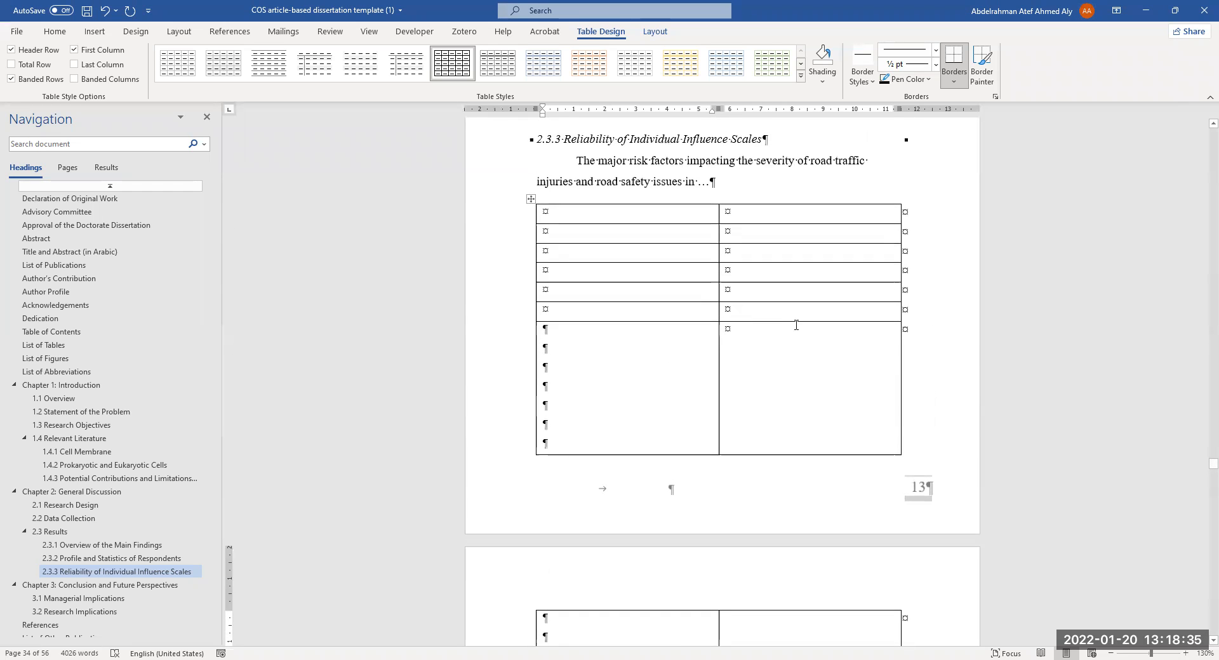
# Step: Split the section 2.3.3 table at its sixth row and select cells in each of the two resulting tables
pyautogui.scroll(-1, 773, 305)
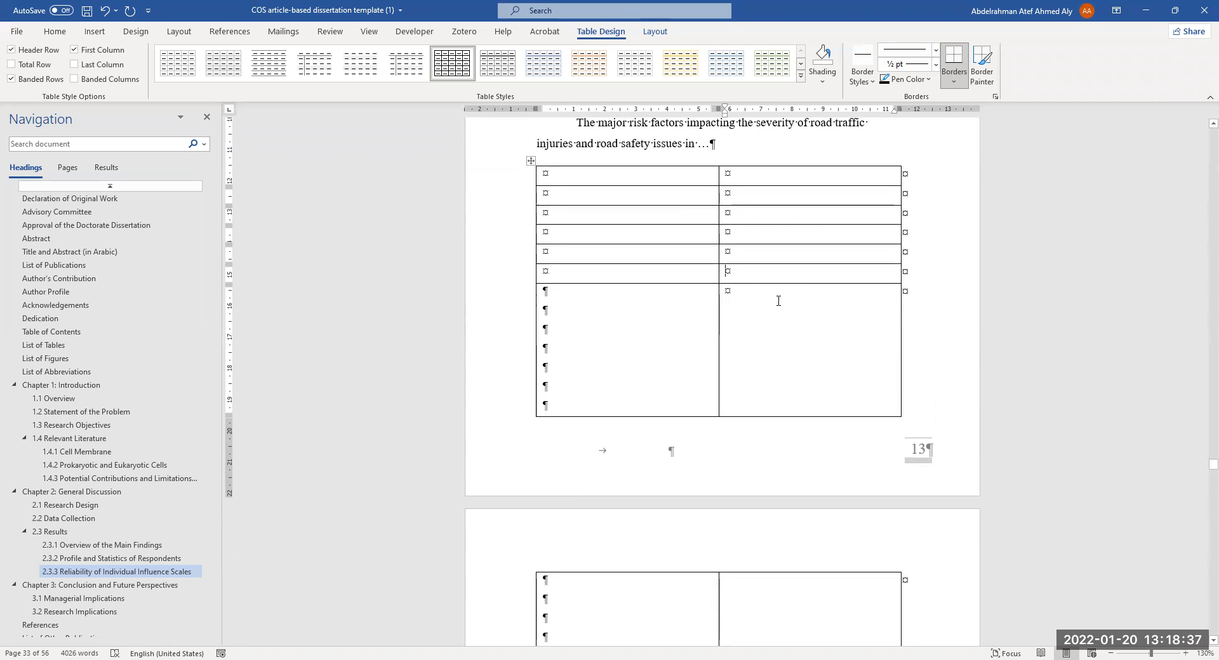
pyautogui.scroll(-2, 730, 404)
pyautogui.scroll(1, 702, 397)
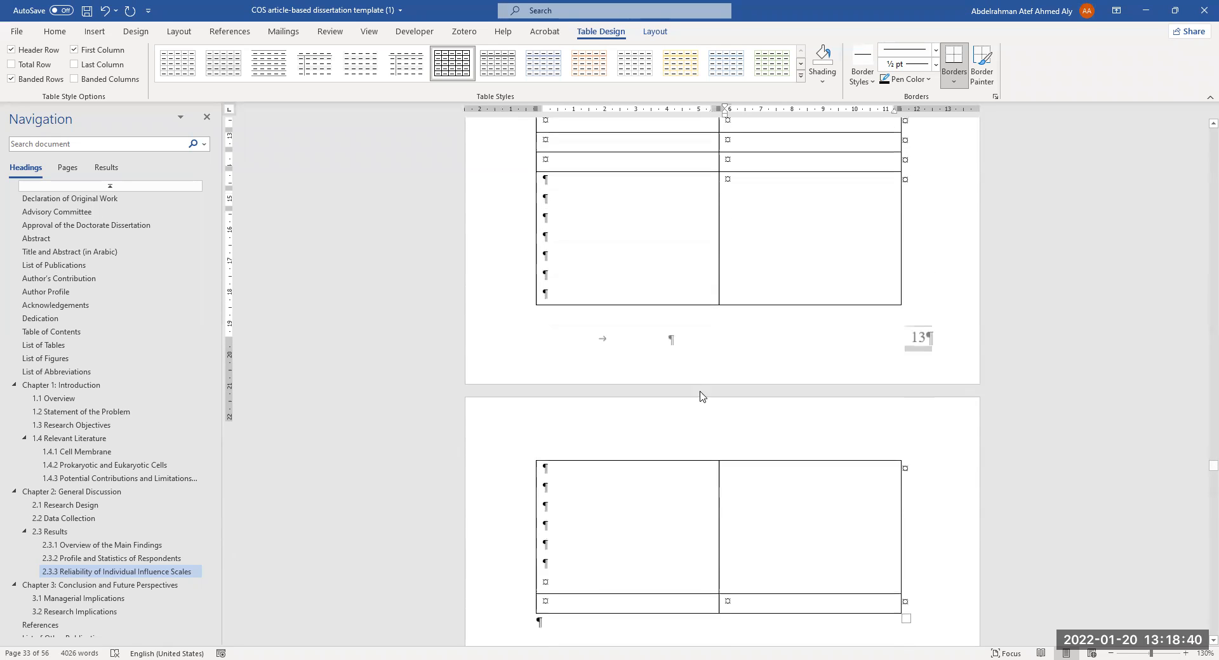
pyautogui.click(655, 32)
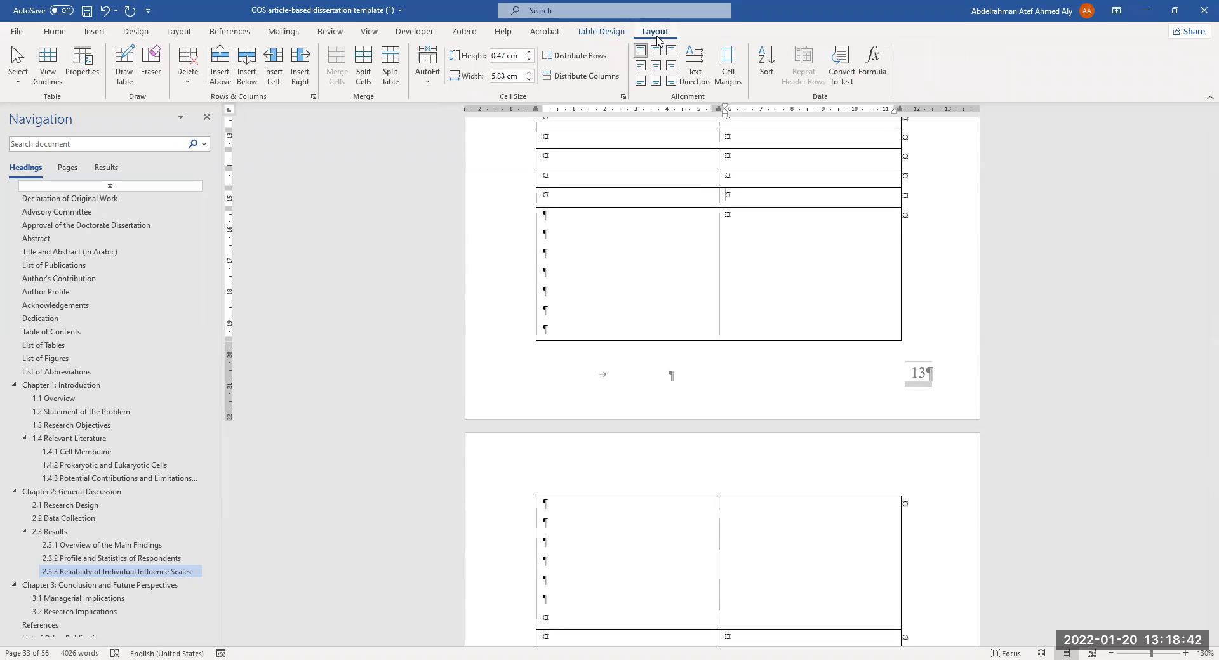
pyautogui.click(390, 64)
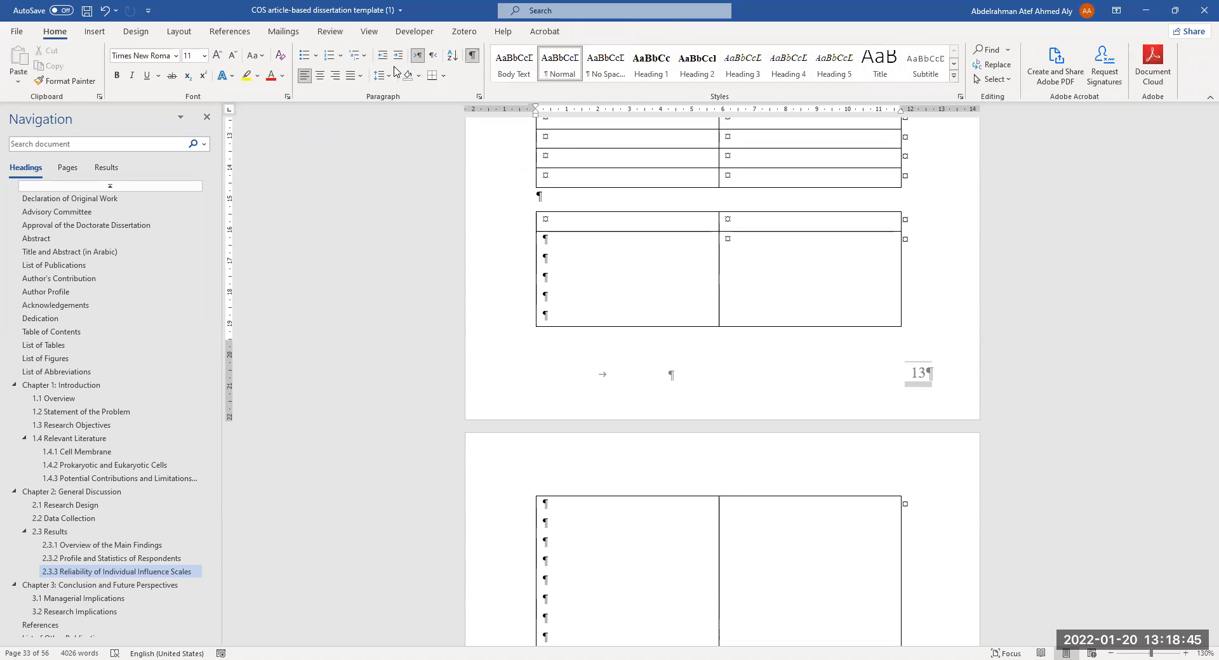
pyautogui.scroll(2, 530, 220)
pyautogui.moveTo(564, 214); pyautogui.dragTo(778, 303)
pyautogui.moveTo(575, 337); pyautogui.dragTo(810, 500)
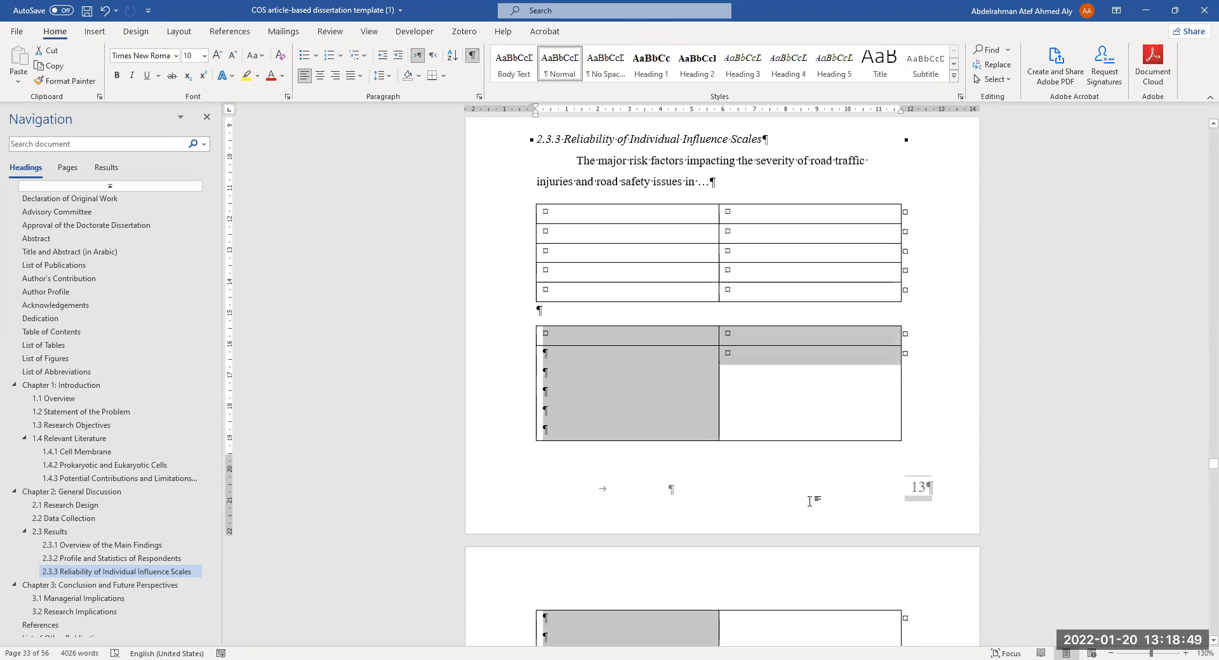
# Step: Add five empty paragraphs between the two section 2.3.3 tables to push the second table onto the next page
pyautogui.hotkey('ctrl', 'z')
pyautogui.hotkey('ctrl', 'z')
pyautogui.hotkey('ctrl', 'z')
pyautogui.hotkey('ctrl', 'z')
pyautogui.hotkey('ctrl', 'z')
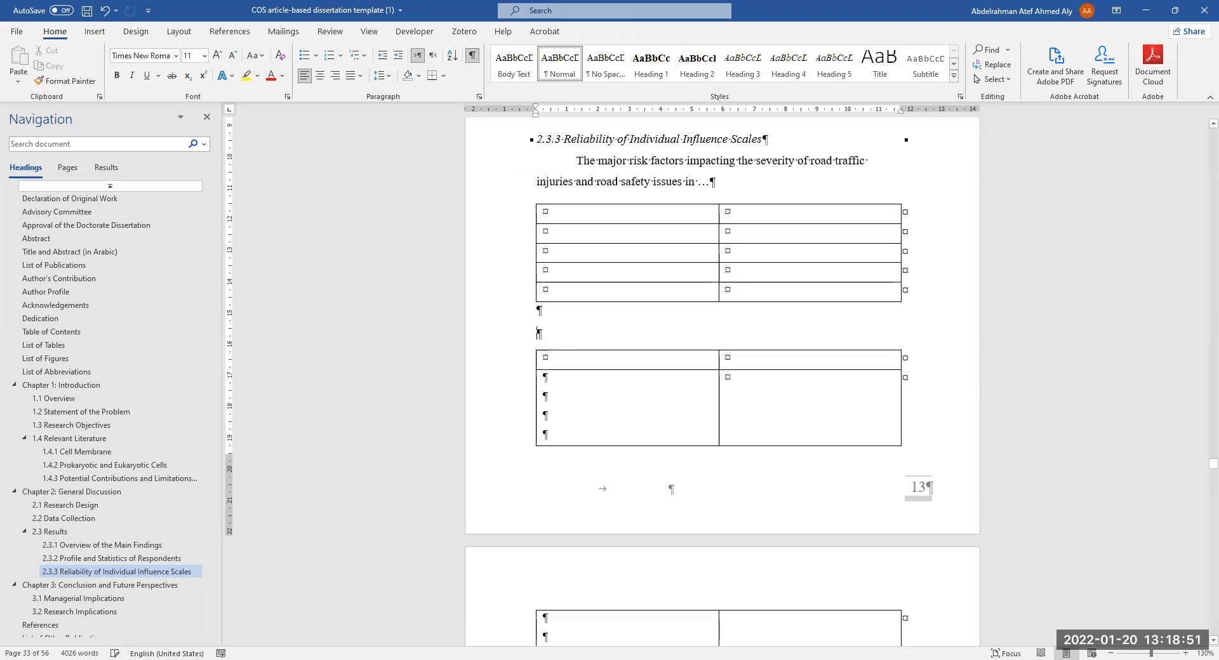
pyautogui.hotkey('ctrl', 'z')
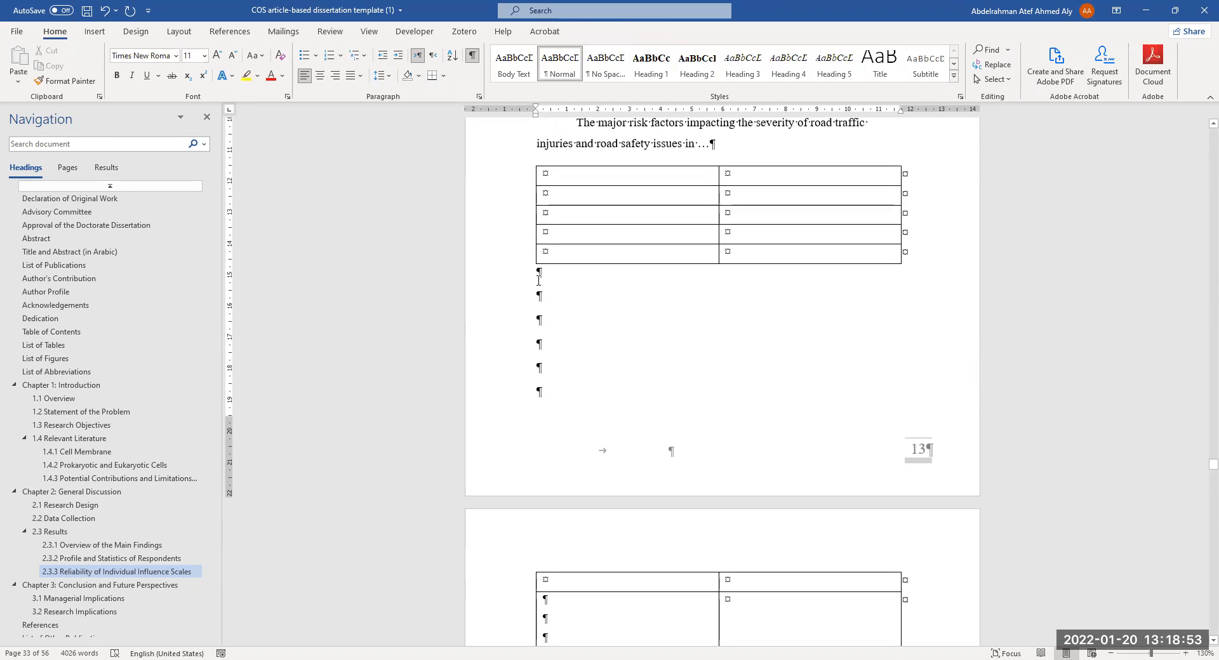
pyautogui.moveTo(551, 285); pyautogui.dragTo(590, 355)
pyautogui.scroll(-3, 561, 410)
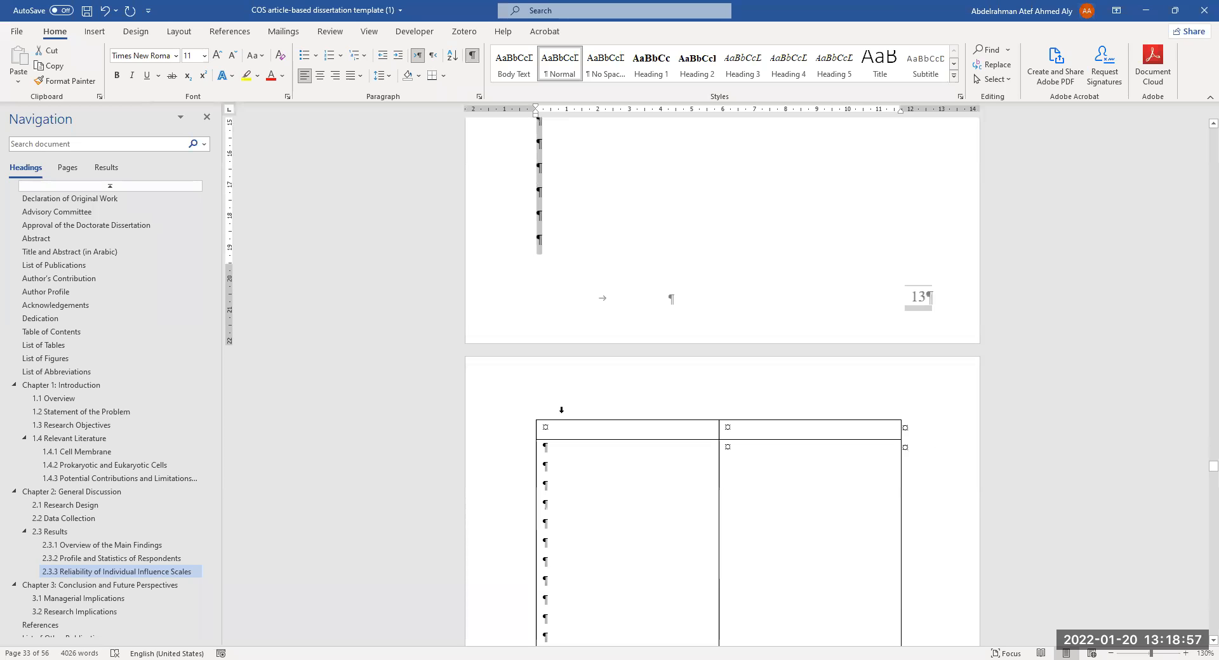
# Step: Add the caption "Table 2: jfhjdhfjdhfjdhfjdh (Continued)" on a new line above the second table on the next page
pyautogui.click(561, 410)
pyautogui.click(579, 250)
pyautogui.press('Return')
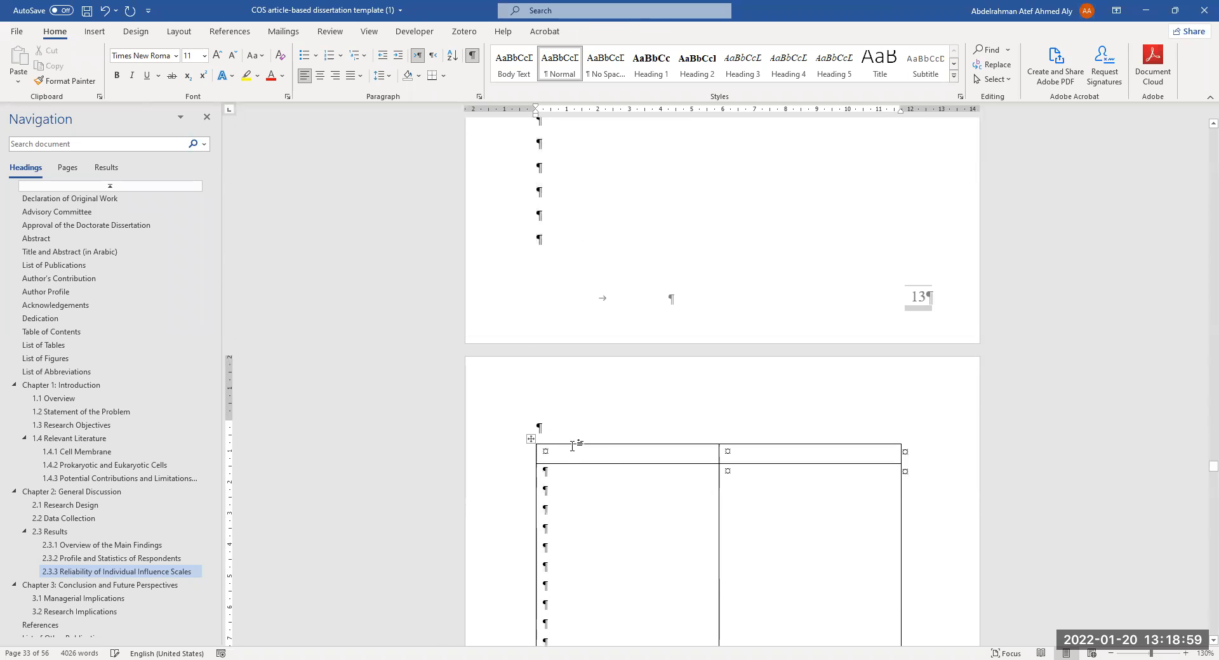
pyautogui.scroll(-1, 613, 427)
pyautogui.write('tAB')
pyautogui.press('BackSpace')
pyautogui.press('BackSpace')
pyautogui.press('BackSpace')
pyautogui.write('Tab')
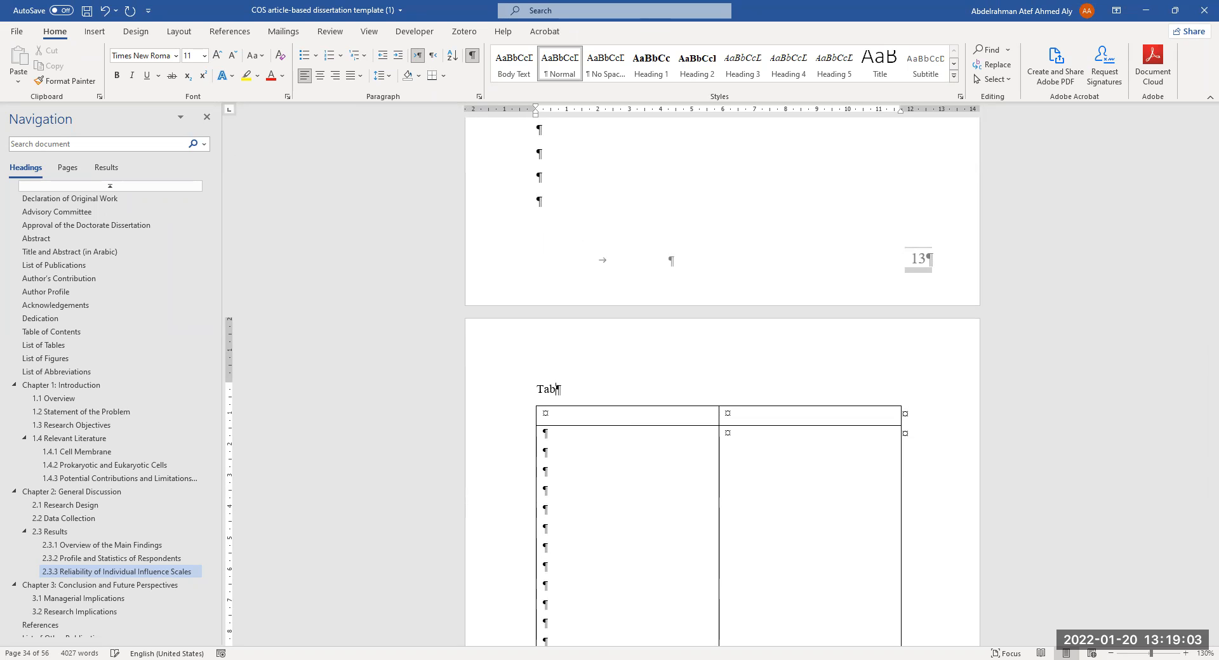
pyautogui.write('le 2: jfhjdhfjdhfjdhfjdh')
pyautogui.write(' (Continued)')
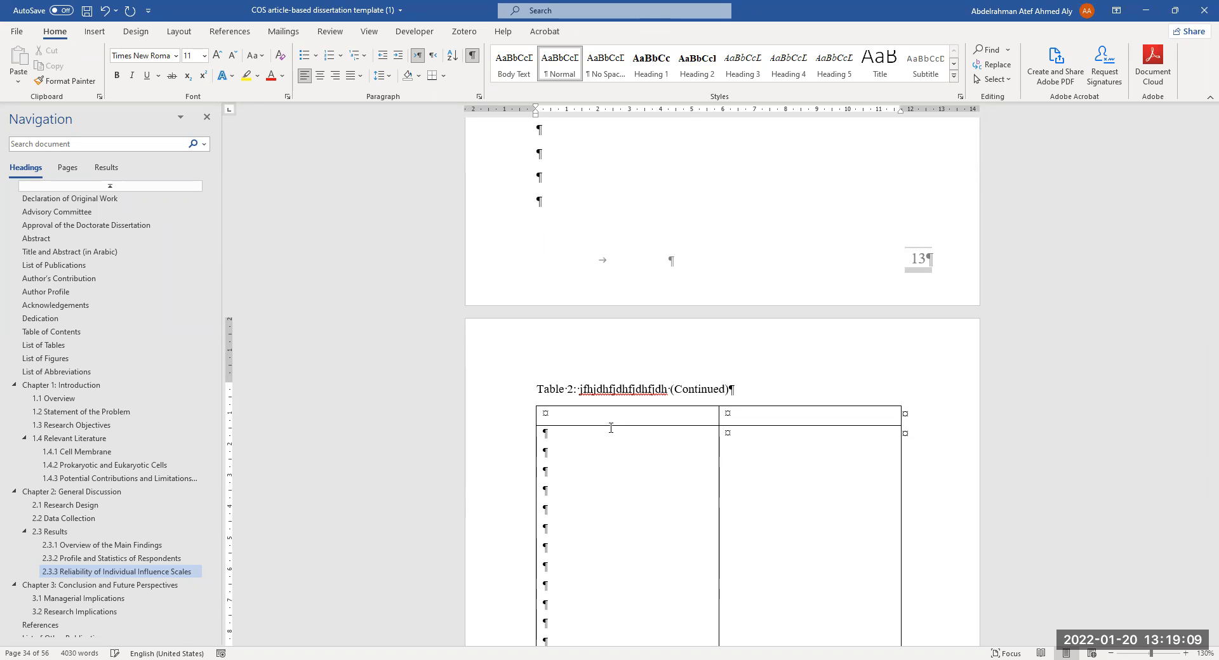
# Step: Add the caption "Table 2: jfhdjhfjdhfh" in a new paragraph above the first table in section 2.3.3
pyautogui.scroll(5, 611, 428)
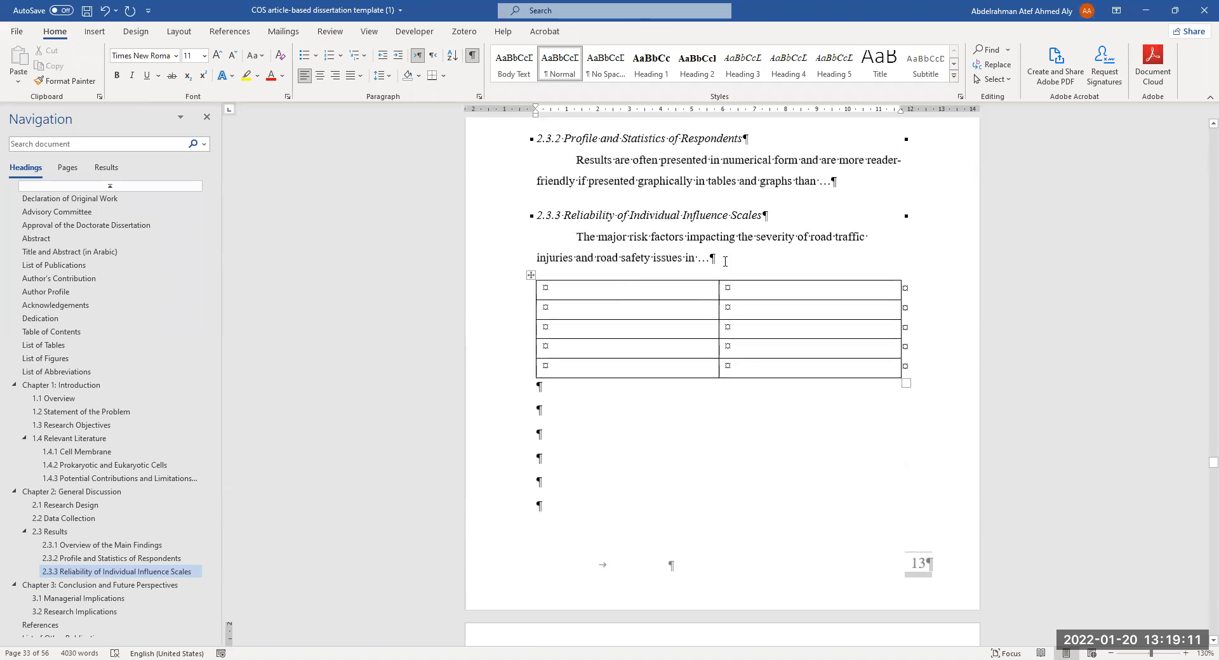
pyautogui.click(725, 261)
pyautogui.press('Return')
pyautogui.write('Table 2: jfhdjhfjdhfh')
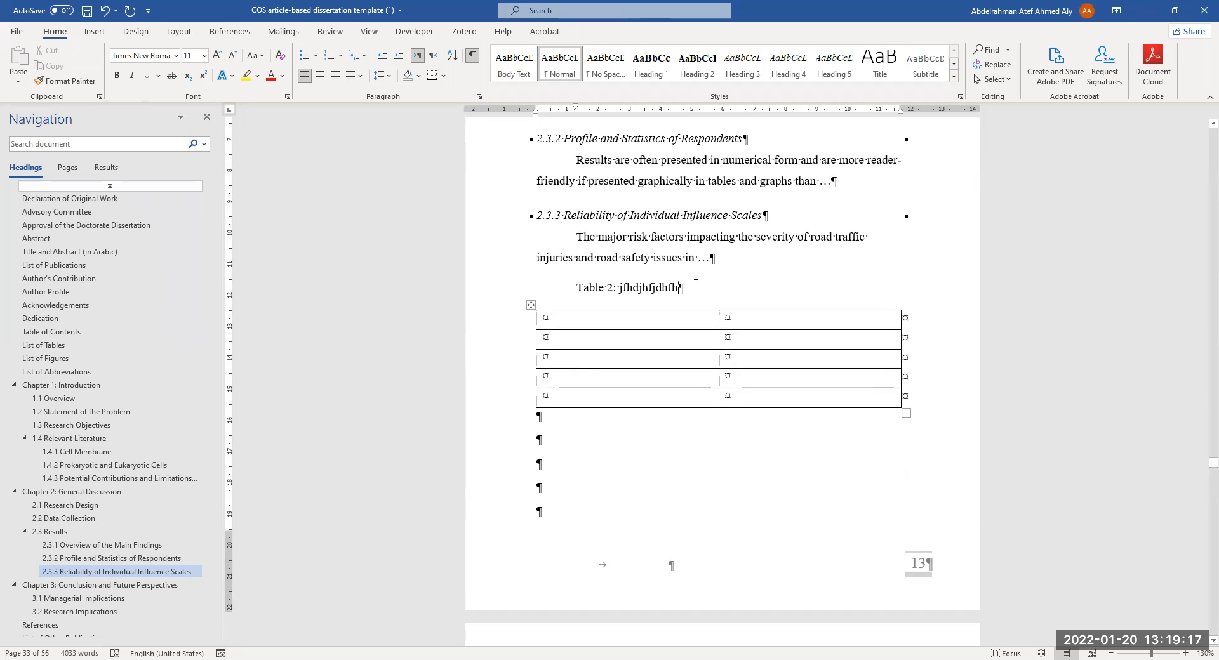
# Step: Set the first table caption's spacing after to 0 pt and delete the empty paragraph above the continued caption
pyautogui.click(190, 35)
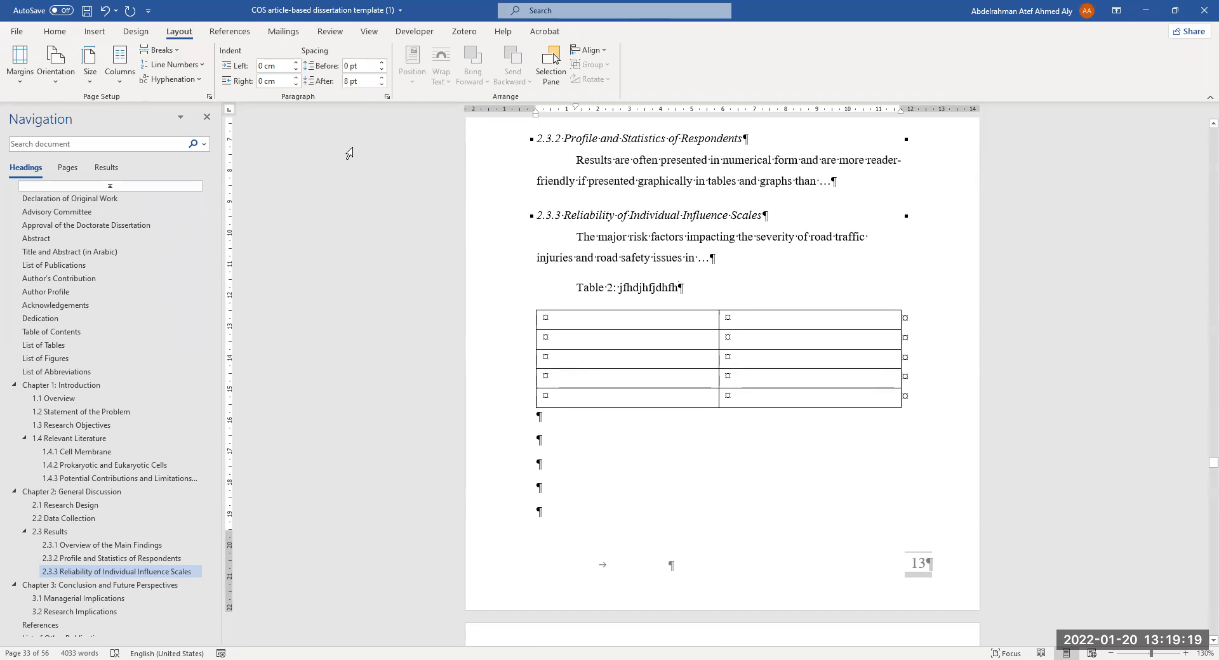
pyautogui.click(382, 84)
pyautogui.click(382, 84)
pyautogui.scroll(-3, 599, 322)
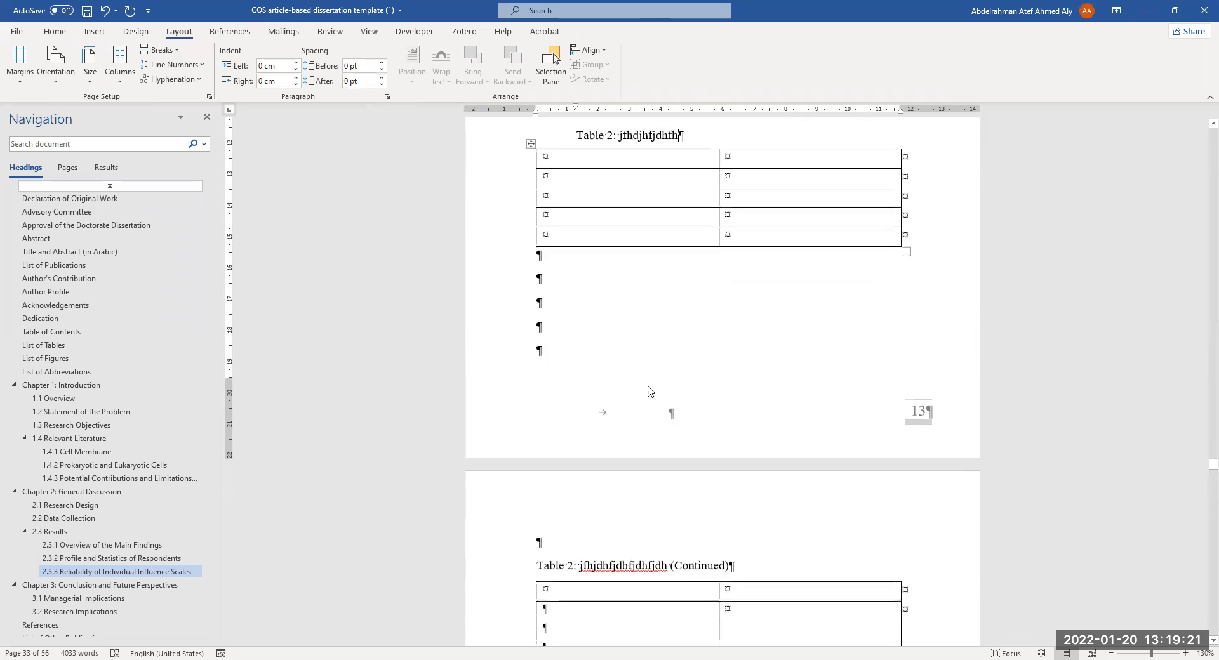
pyautogui.click(548, 506)
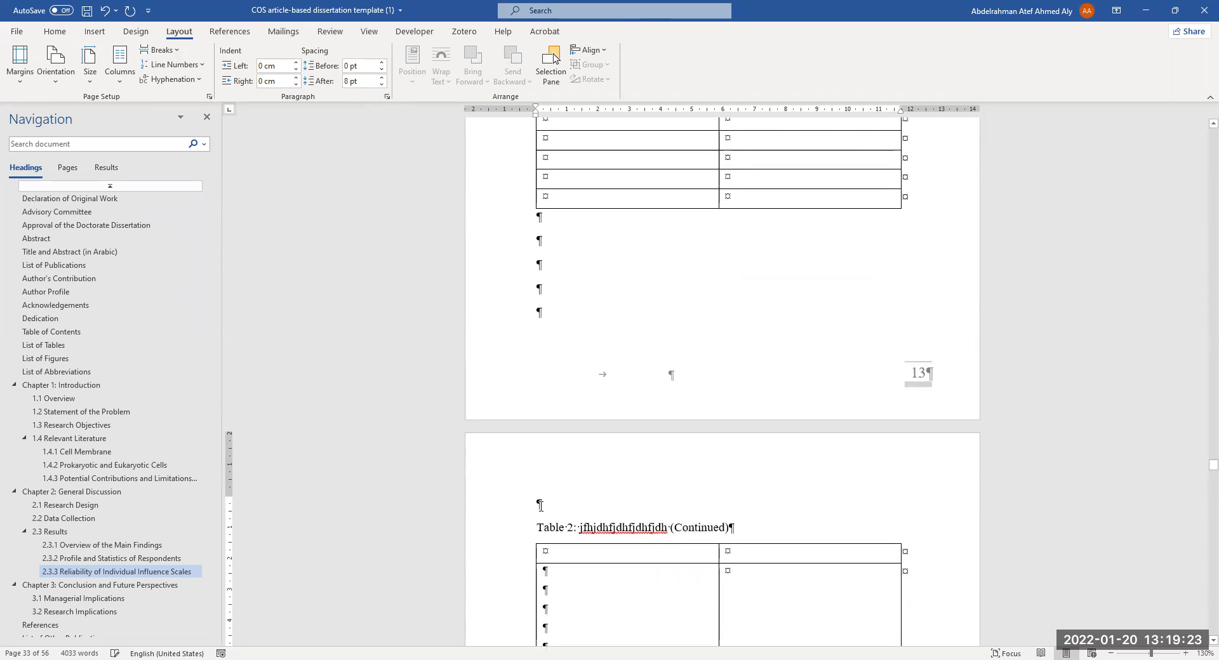
pyautogui.press('Delete')
# Step: Insert six new rows below the last row of the first table to fill the page
pyautogui.scroll(1, 651, 449)
pyautogui.click(574, 279)
pyautogui.rightClick(574, 280)
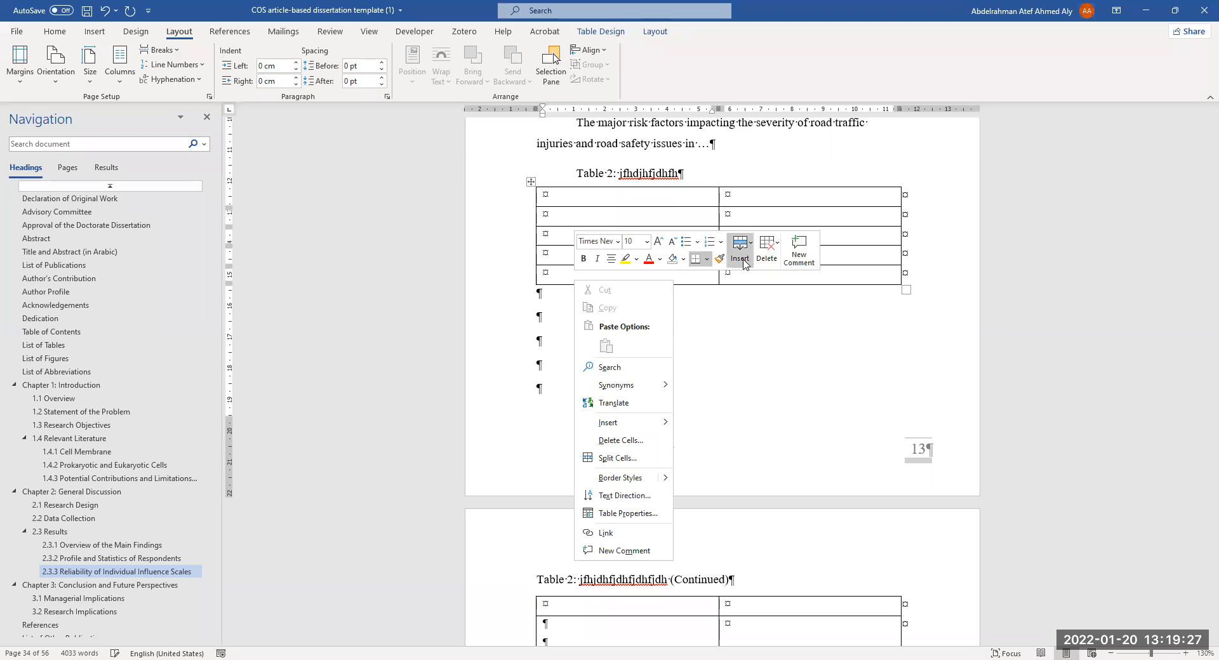
pyautogui.rightClick(585, 303)
pyautogui.click(731, 278)
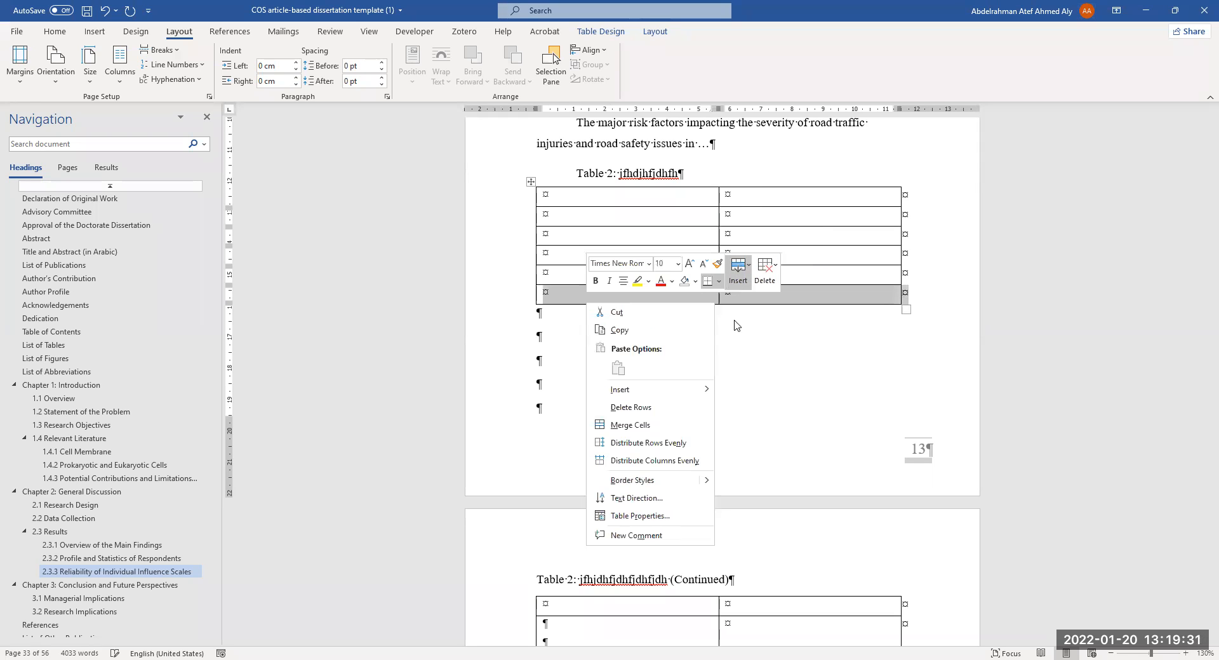
pyautogui.rightClick(597, 315)
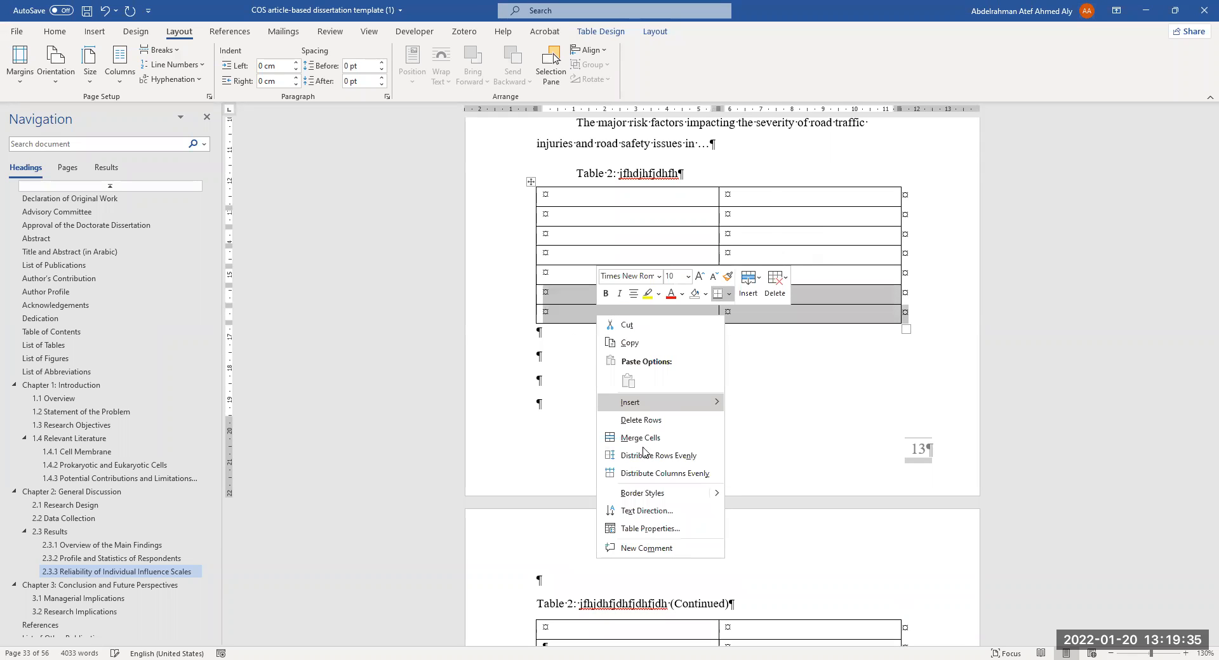
pyautogui.rightClick(574, 342)
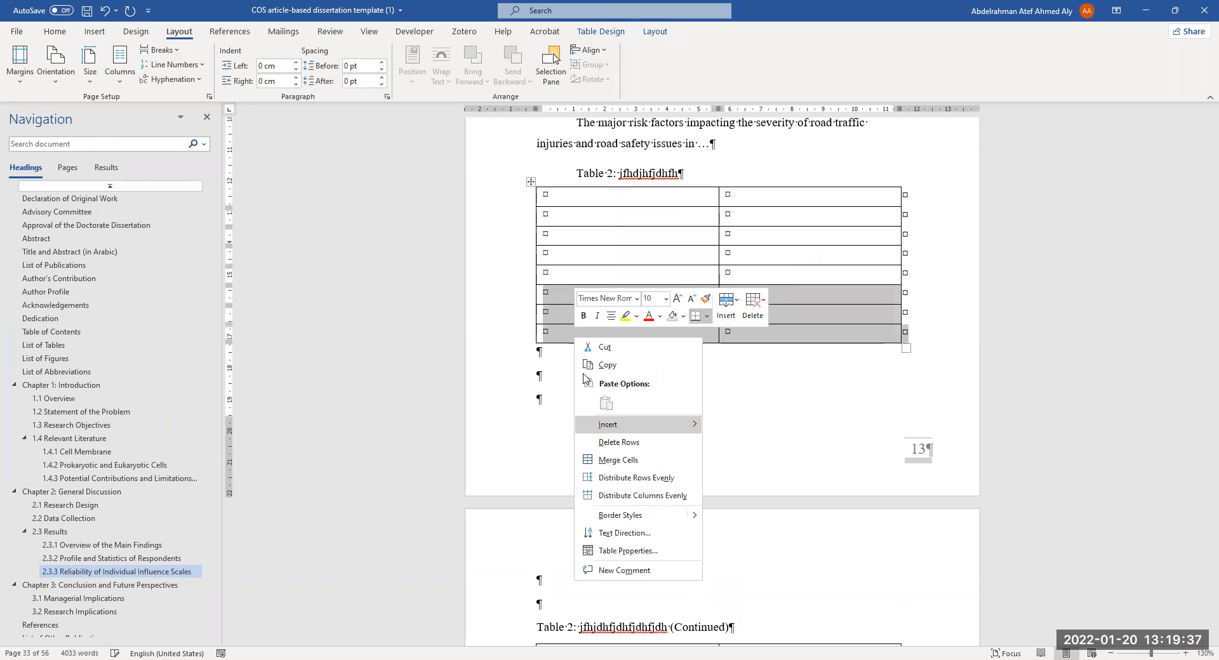
pyautogui.click(753, 505)
pyautogui.rightClick(640, 381)
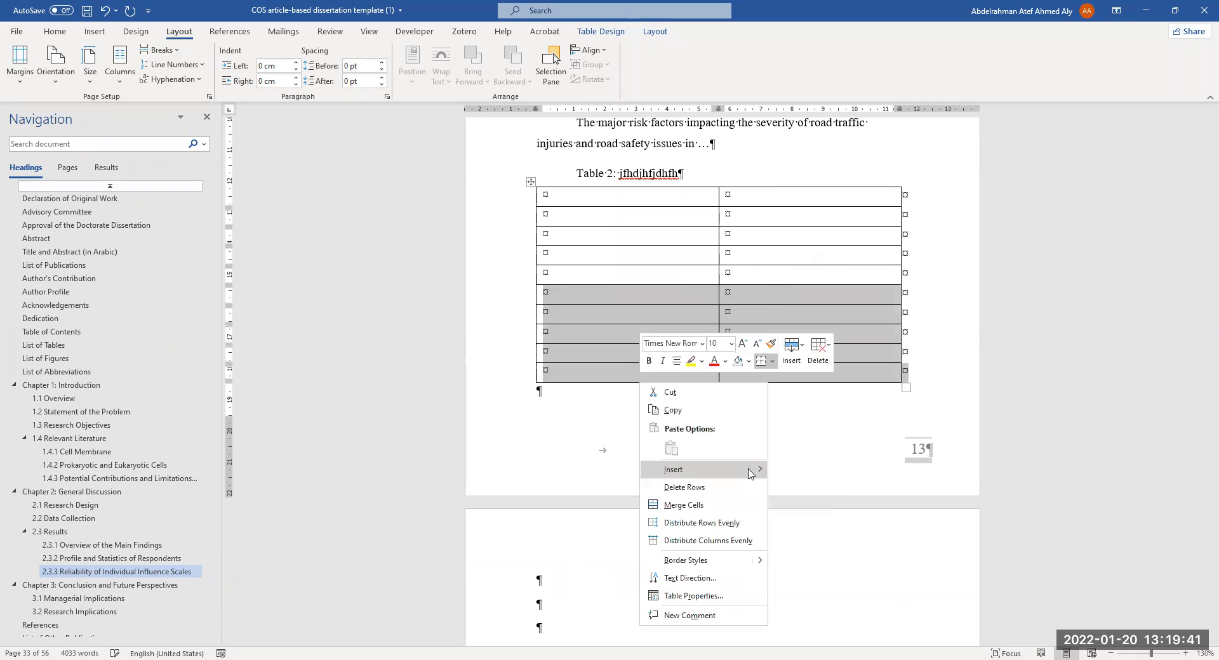
pyautogui.moveTo(751, 473)
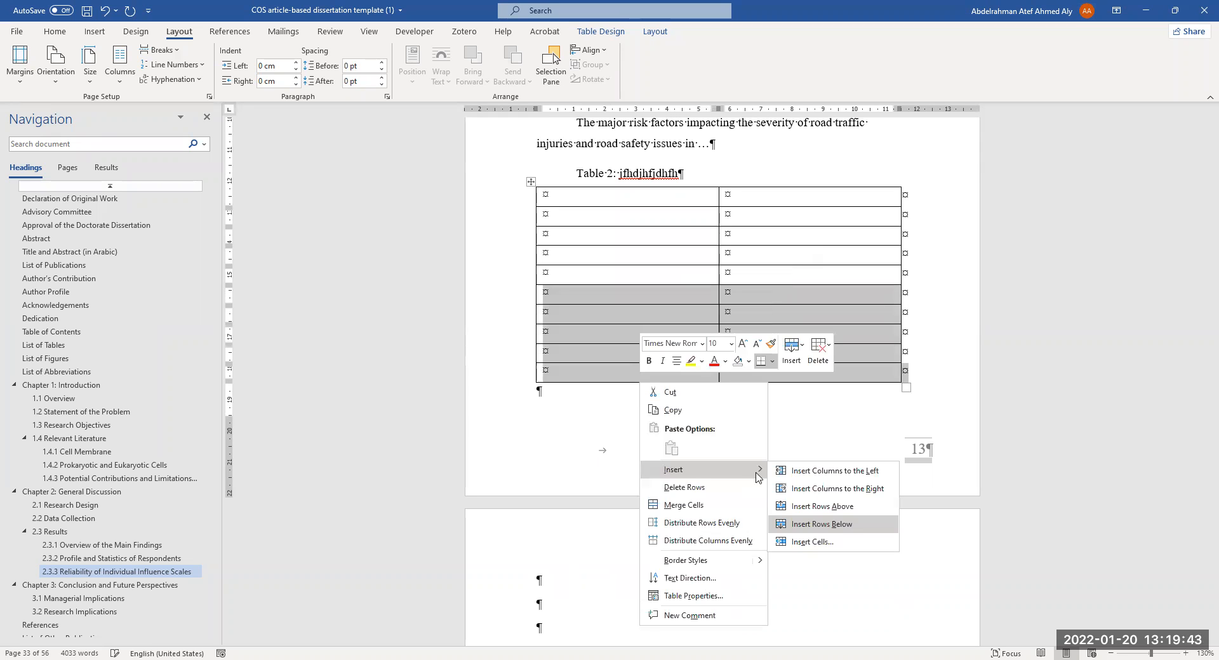
# Step: Delete the four empty paragraphs above the continued Table 2 caption on the next page
pyautogui.scroll(-3, 635, 426)
pyautogui.click(569, 387)
pyautogui.moveTo(539, 391); pyautogui.dragTo(554, 461)
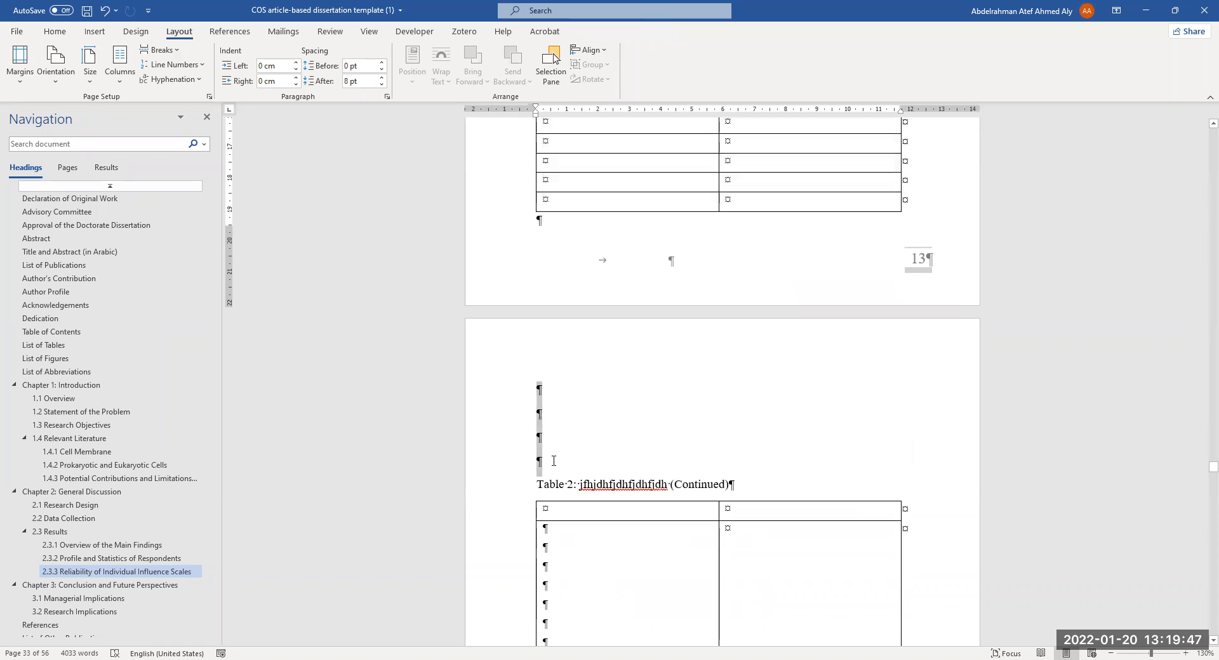
pyautogui.press('Delete')
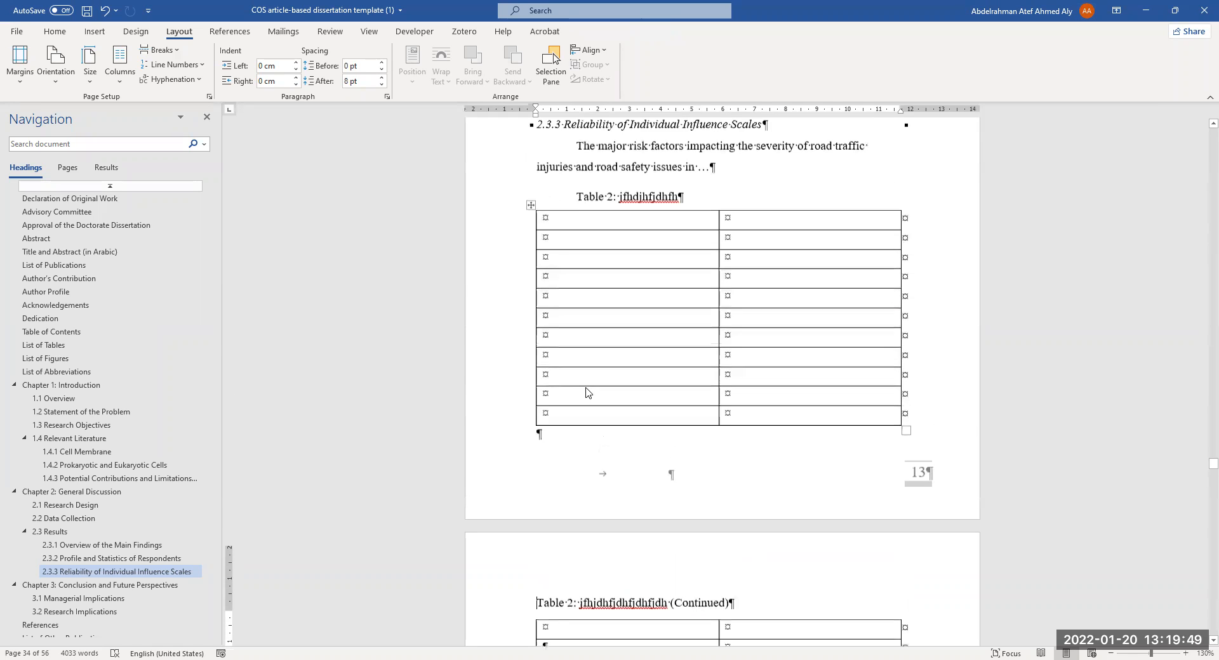
# Step: Remove the first-line indent from the first table's caption so it aligns with the table's edge
pyautogui.scroll(3, 586, 372)
pyautogui.click(571, 170)
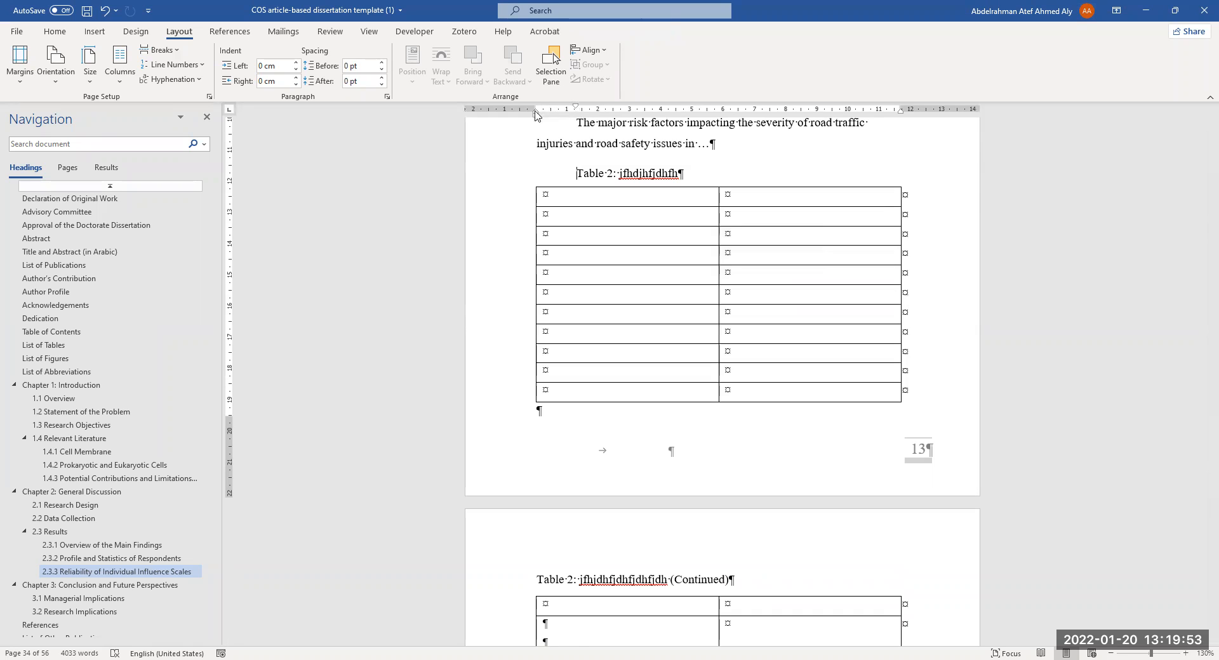
pyautogui.hotkey('ctrl', 'z')
# Step: Delete the extra empty lines from the first cell of the continued table's second row
pyautogui.hotkey('shift', 'Down')
pyautogui.hotkey('shift', 'Down')
pyautogui.hotkey('shift', 'Down')
pyautogui.hotkey('shift', 'Down')
pyautogui.hotkey('shift', 'Down')
pyautogui.hotkey('shift', 'Down')
pyautogui.hotkey('shift', 'Down')
pyautogui.hotkey('shift', 'Down')
pyautogui.hotkey('shift', 'Down')
pyautogui.hotkey('shift', 'Down')
pyautogui.hotkey('shift', 'Down')
pyautogui.hotkey('shift', 'Down')
pyautogui.press('Delete')
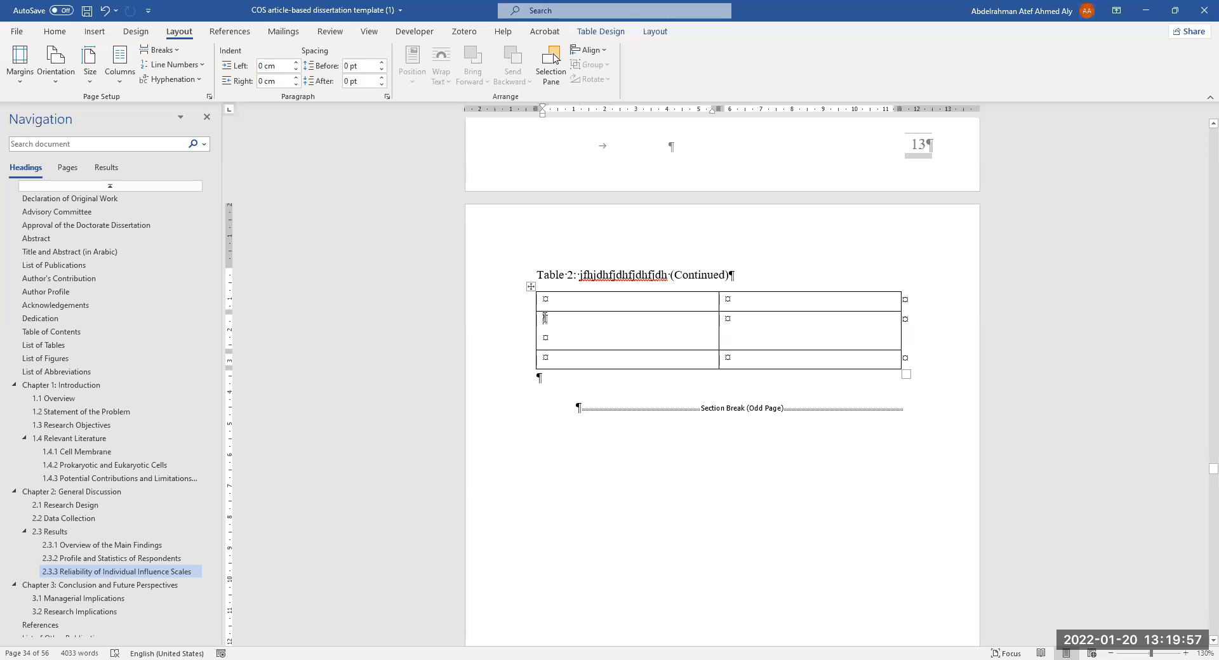
pyautogui.press('BackSpace')
# Step: Return to the first table and hide the document's formatting marks
pyautogui.scroll(6, 620, 402)
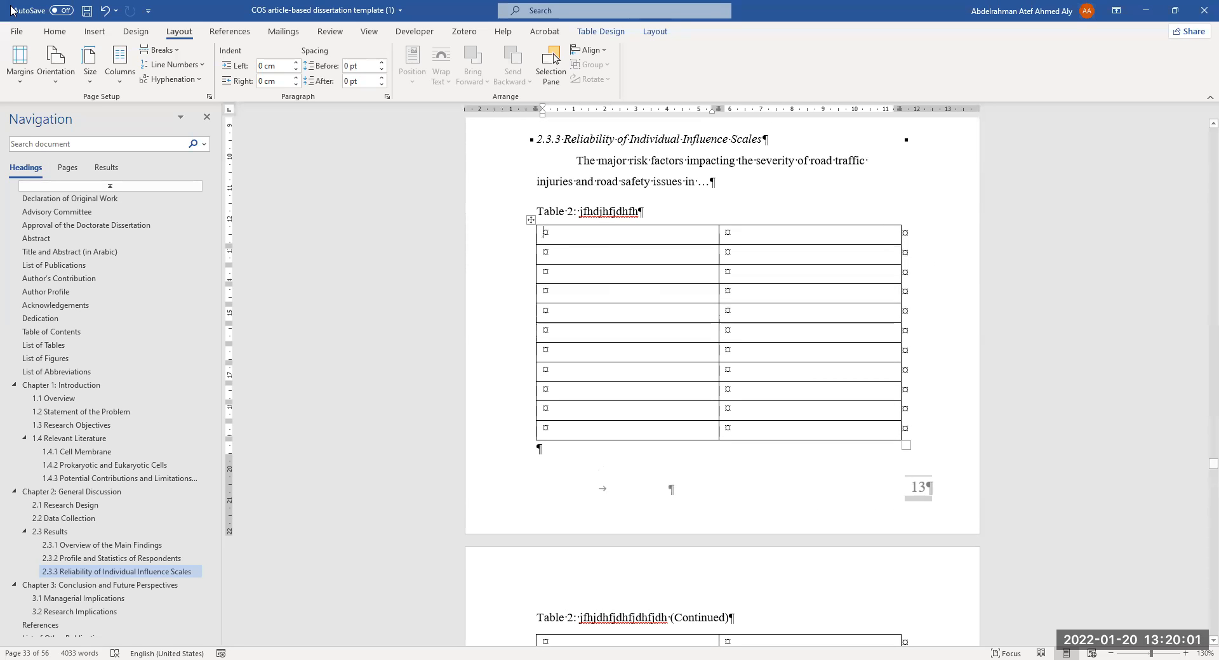
pyautogui.click(55, 31)
pyautogui.click(471, 55)
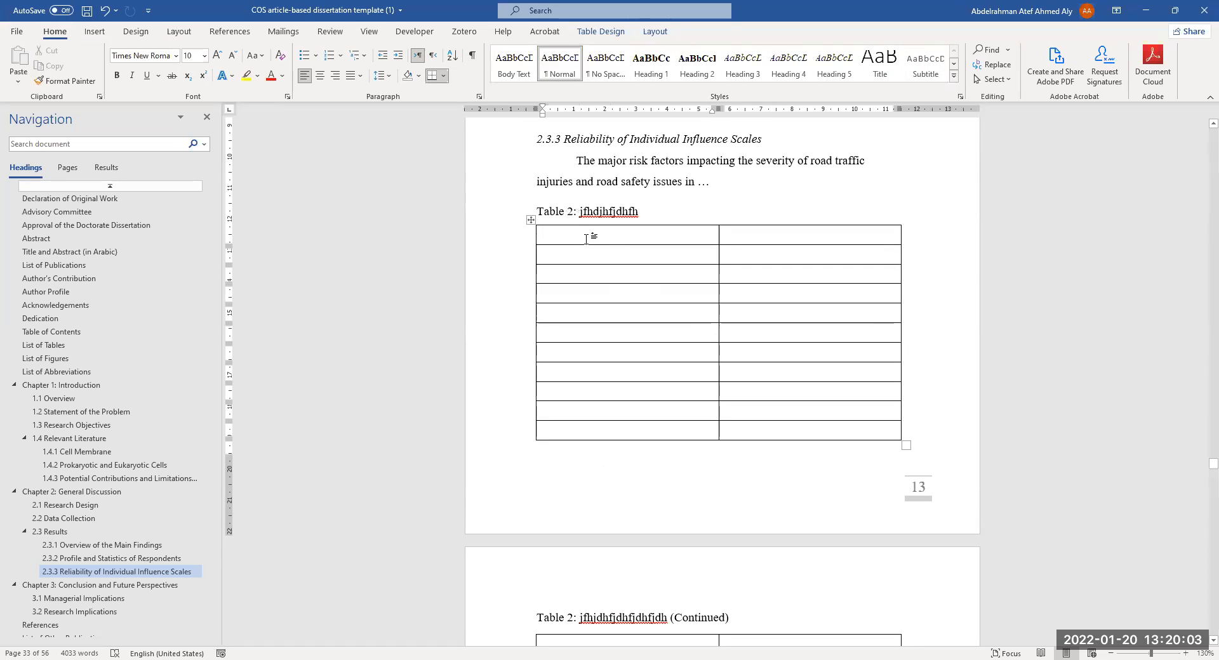
# Step: Enter the column headers "Type" and "Percent" in the first row of both the first table and its continuation
pyautogui.write('ype')
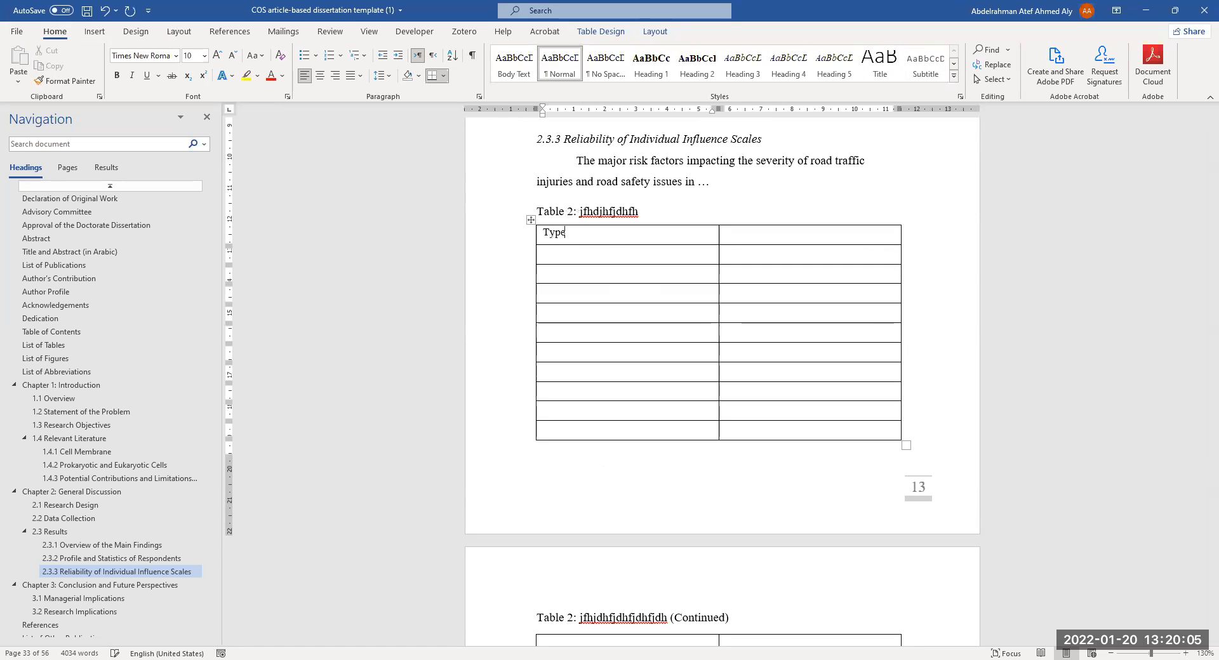
pyautogui.click(849, 234)
pyautogui.write('Percent')
pyautogui.scroll(-3, 703, 408)
pyautogui.click(632, 454)
pyautogui.write('Type')
pyautogui.click(765, 456)
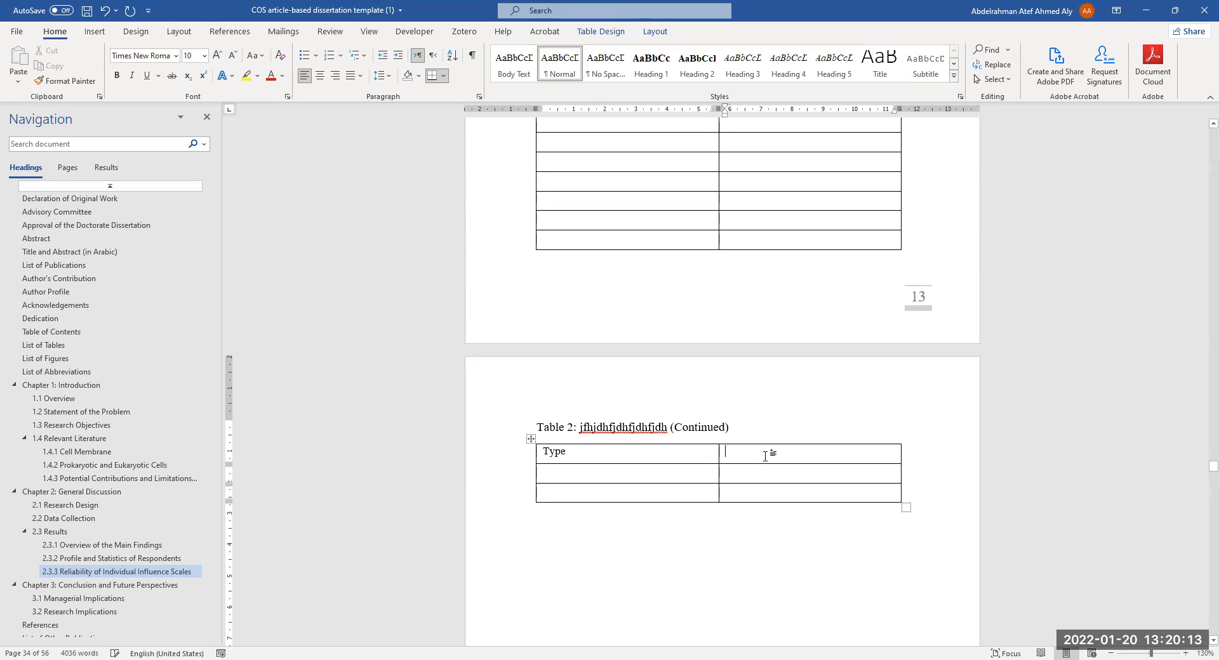
pyautogui.write('Percent')
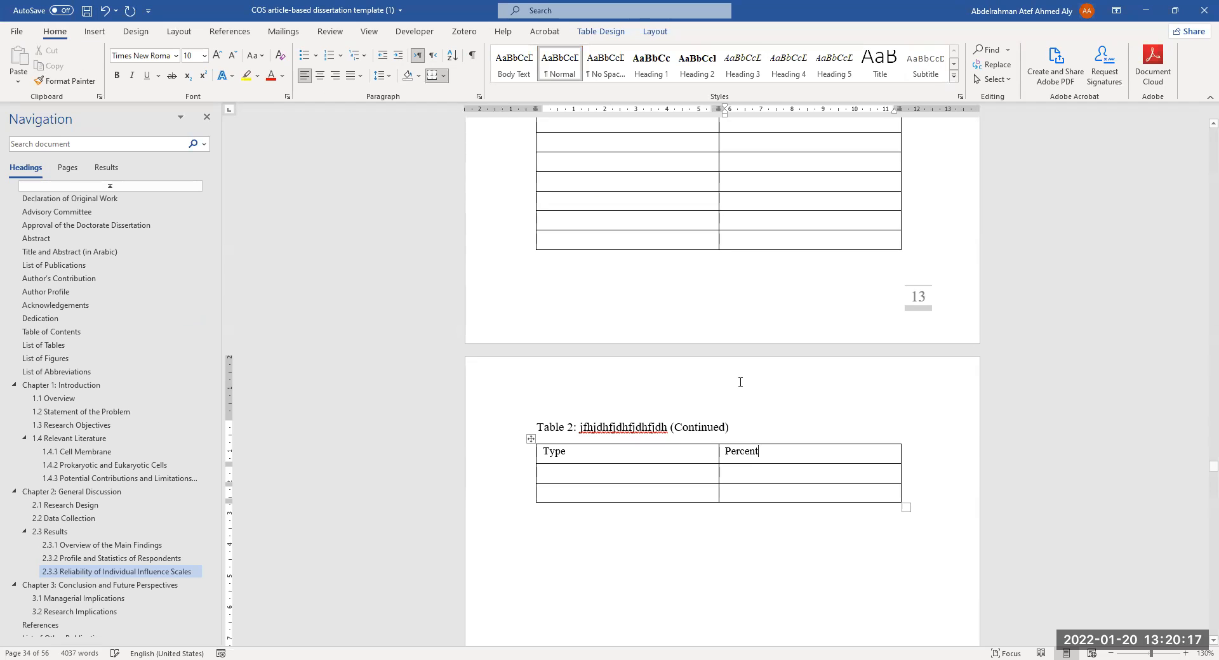
# Step: Compare the captions, header rows and layout of the two Table 2 parts across the page break
pyautogui.scroll(5, 620, 332)
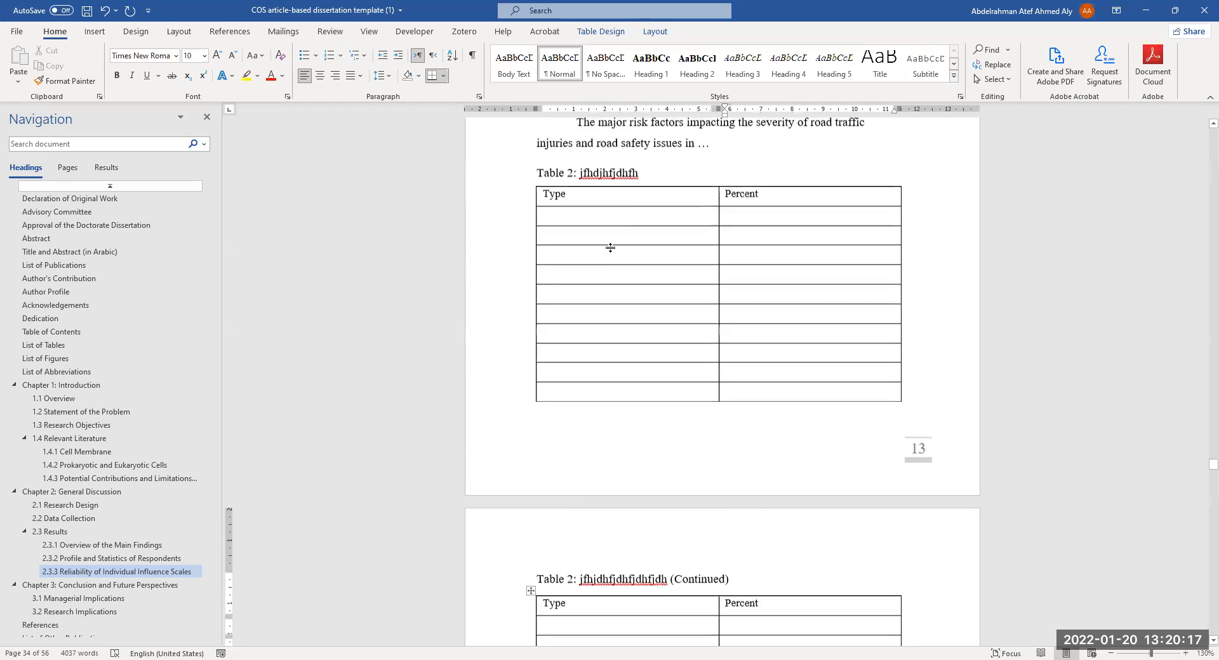
pyautogui.scroll(-1, 574, 243)
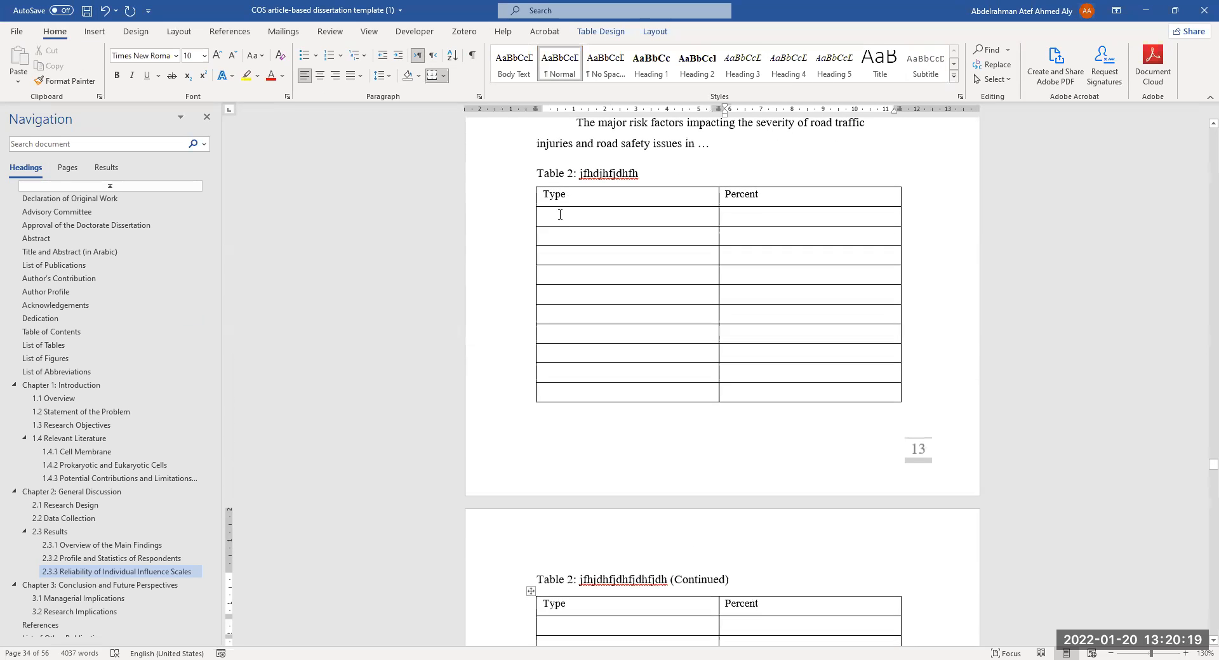
pyautogui.moveTo(555, 198); pyautogui.dragTo(782, 388)
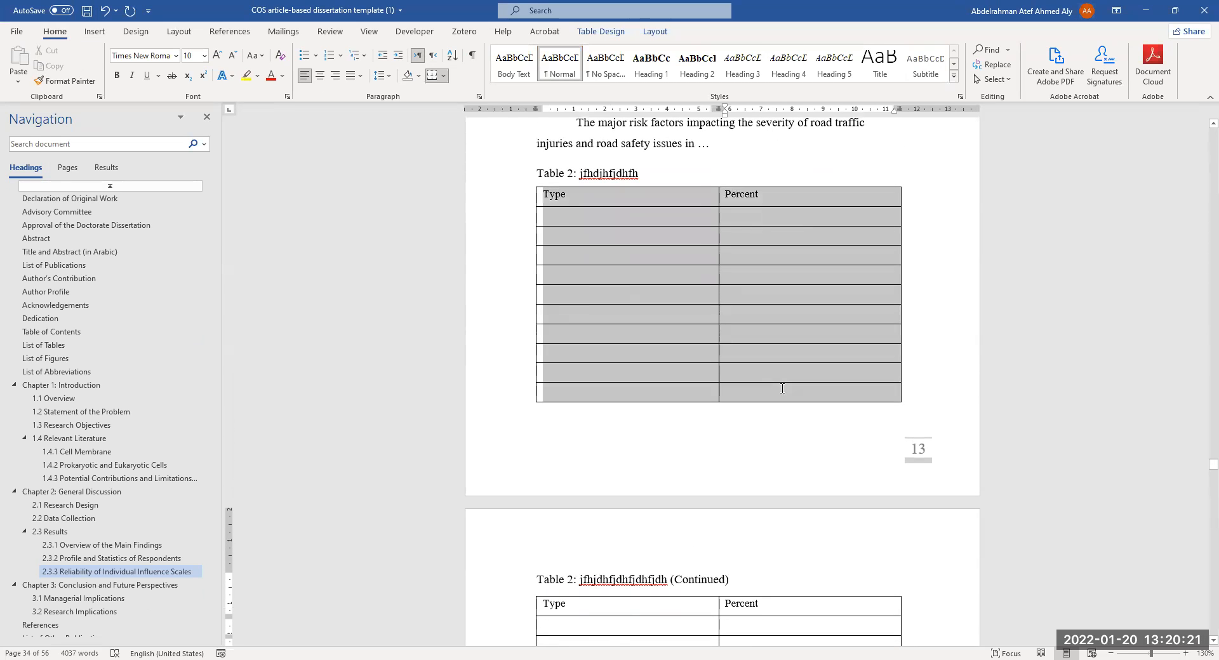
pyautogui.scroll(-4, 724, 443)
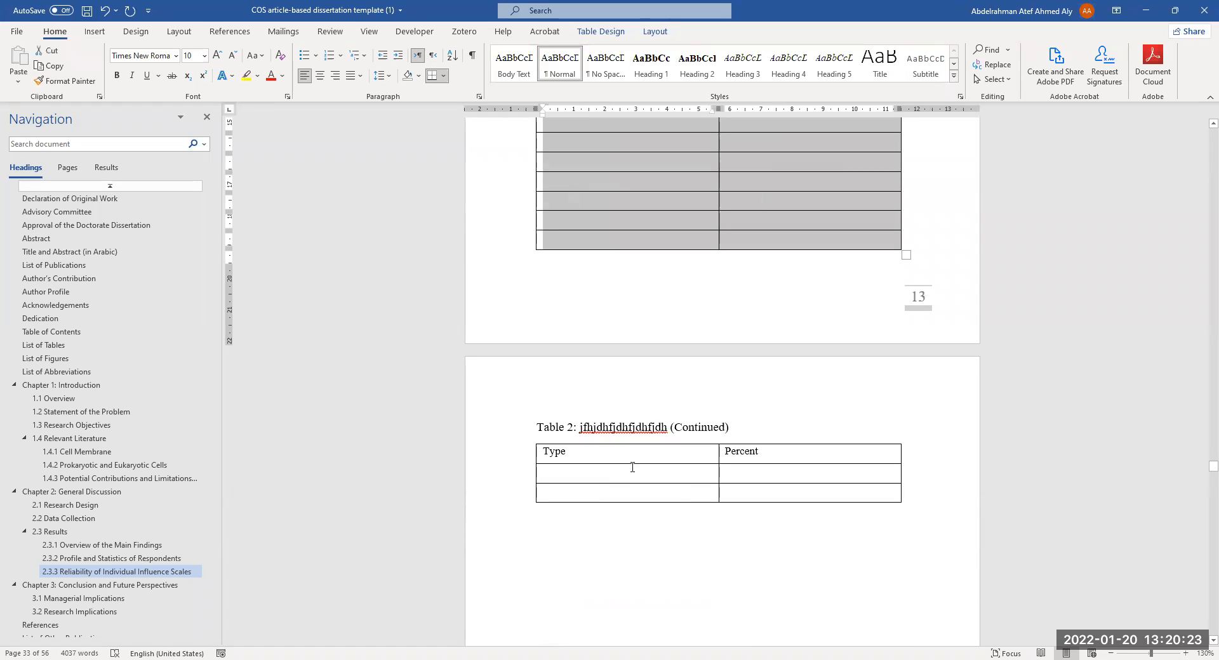
pyautogui.scroll(-5, 632, 471)
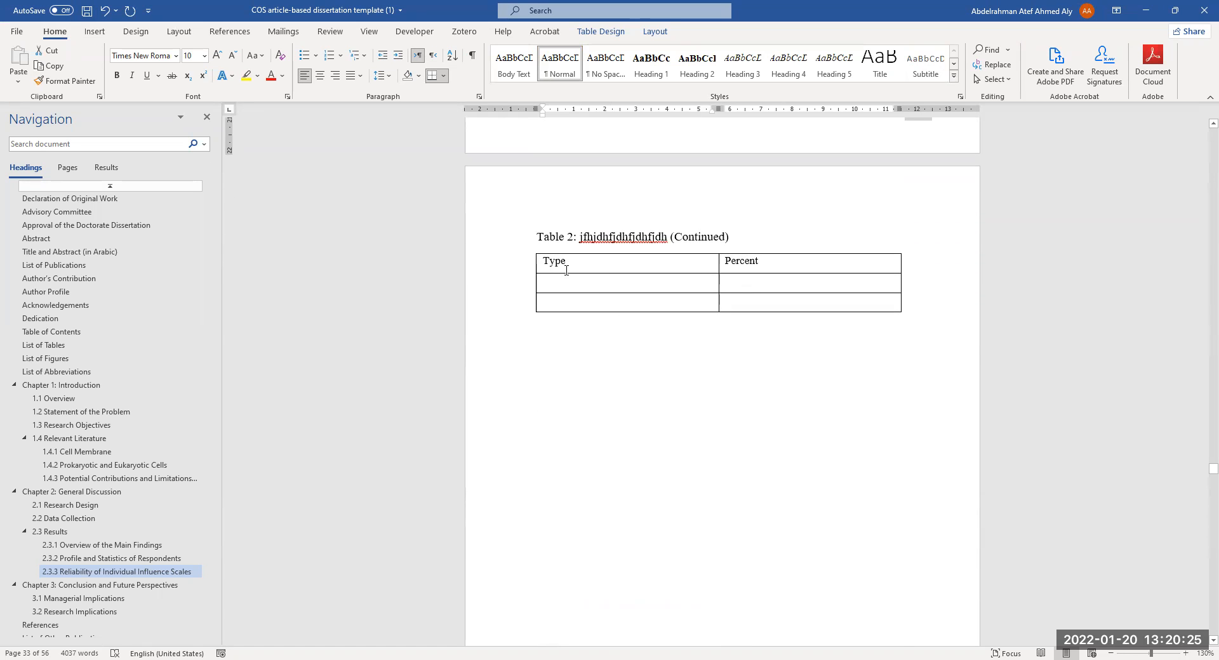
pyautogui.scroll(10, 566, 271)
pyautogui.scroll(-5, 706, 521)
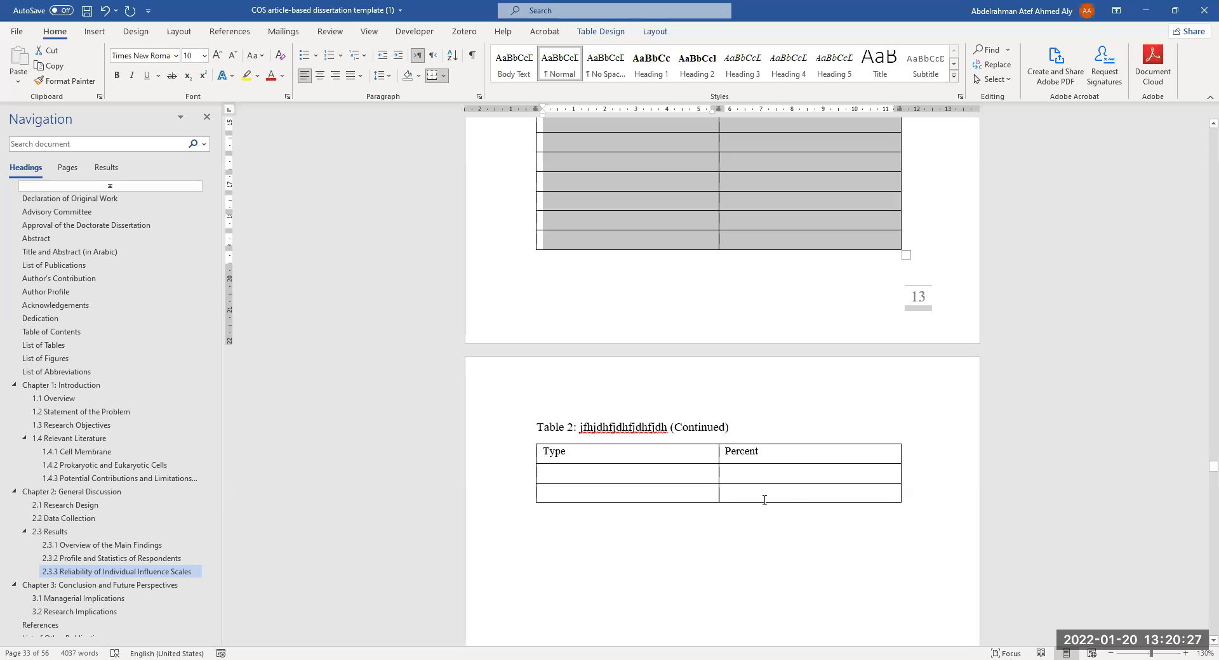
pyautogui.scroll(1, 765, 499)
# Step: Extend the continued table's second header to "Percent %" and enter 45 and 33 in the two cells below it
pyautogui.click(786, 495)
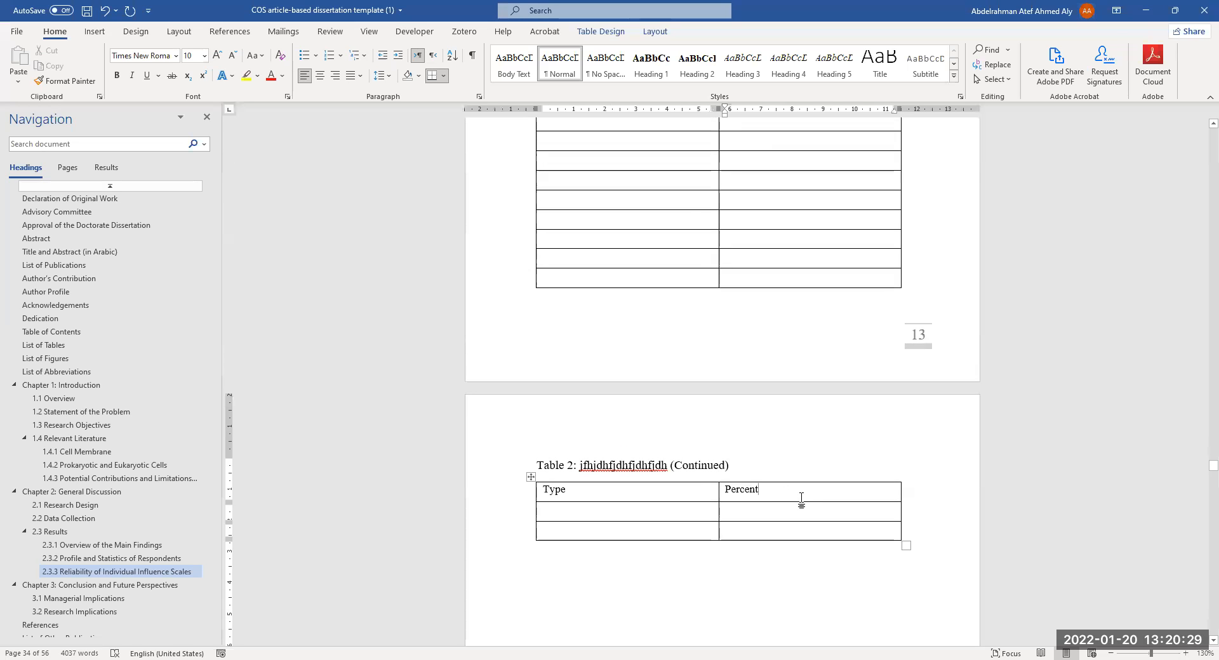
pyautogui.write('%')
pyautogui.click(784, 512)
pyautogui.write('457')
pyautogui.press('BackSpace')
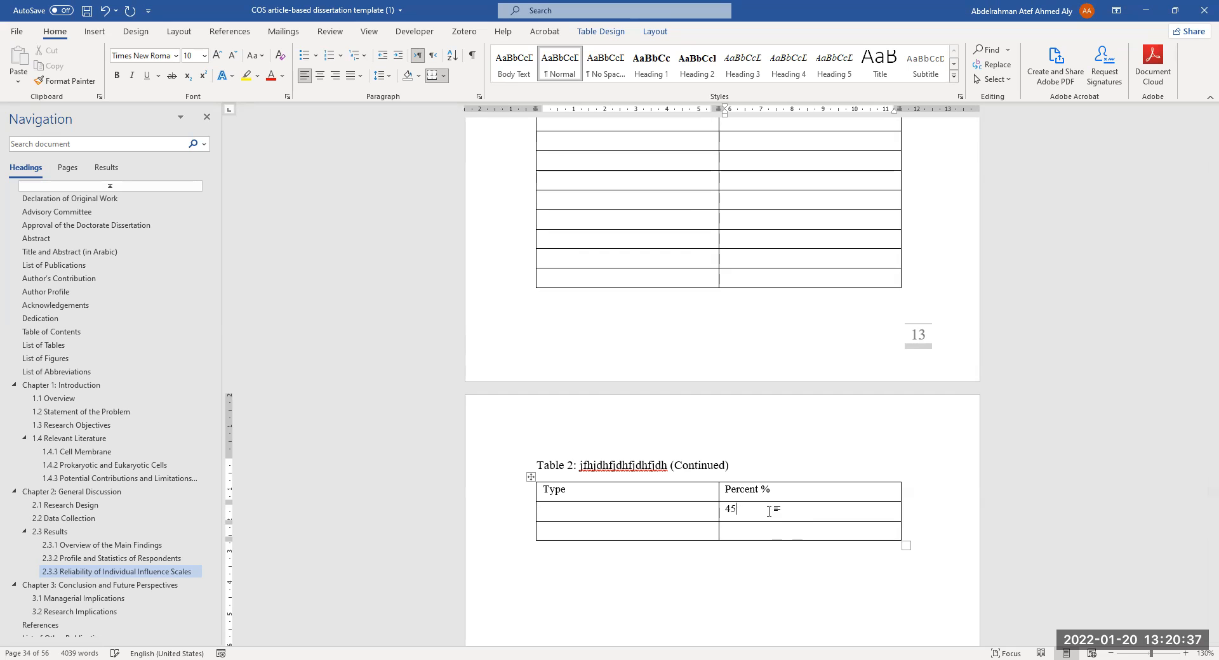
pyautogui.write('33')
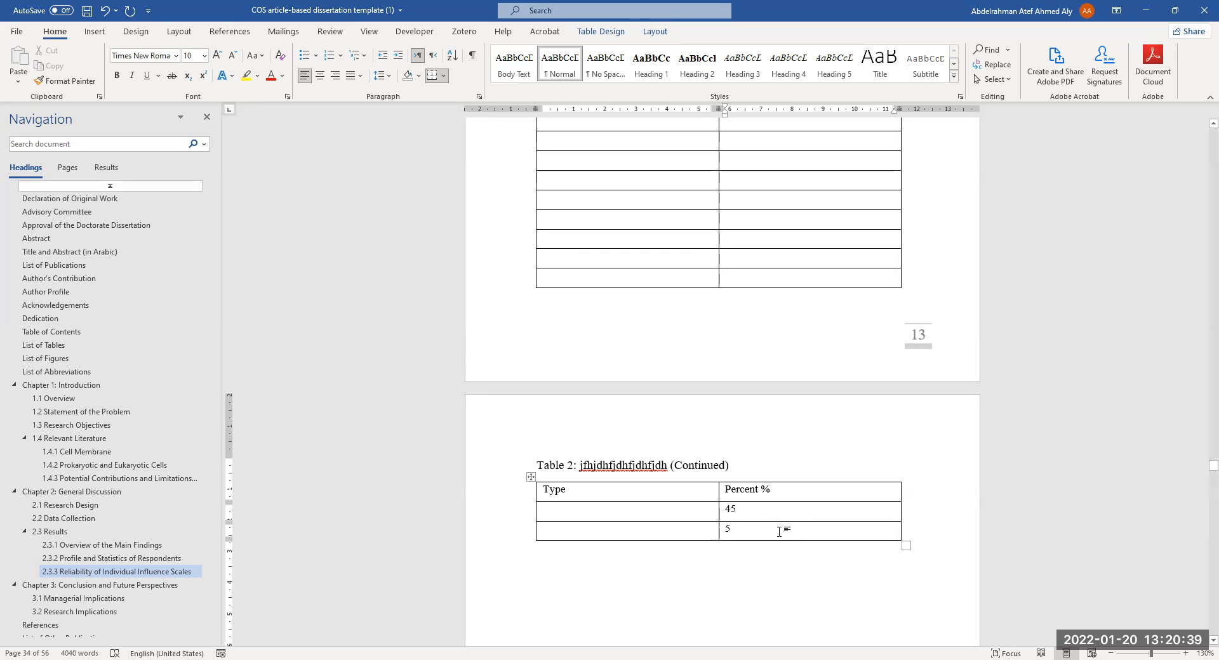
# Step: Compare the two parts of Table 2 across the page break and show the table layout options for the first part's last row
pyautogui.scroll(1, 734, 547)
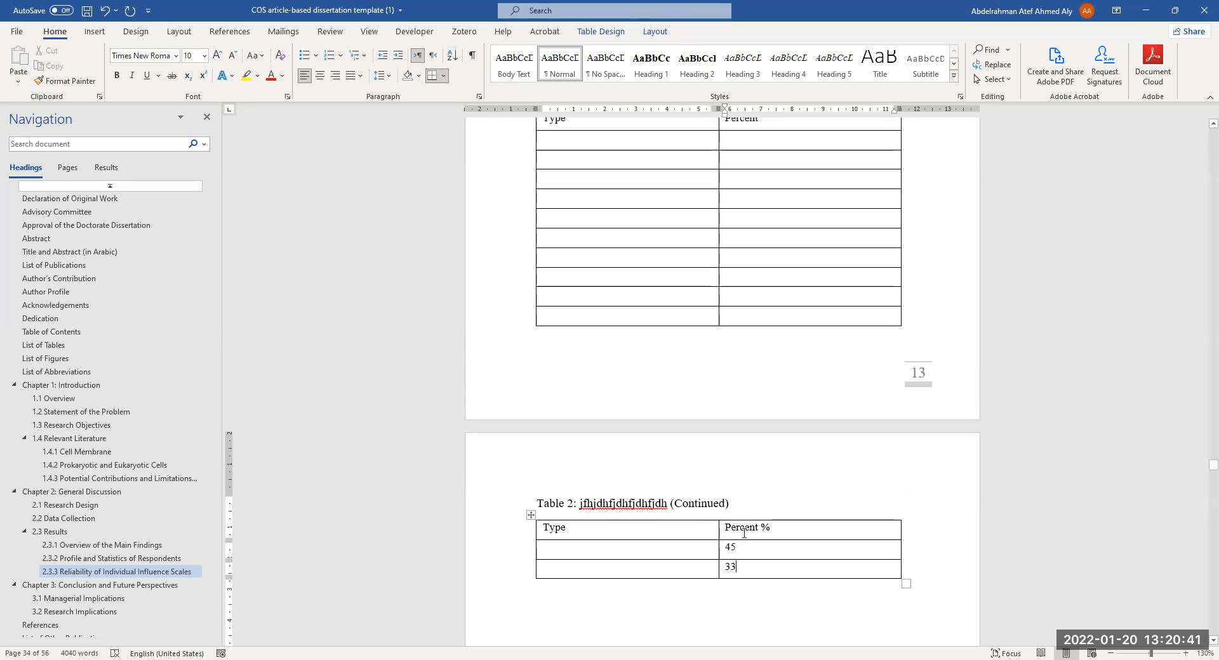
pyautogui.scroll(3, 742, 536)
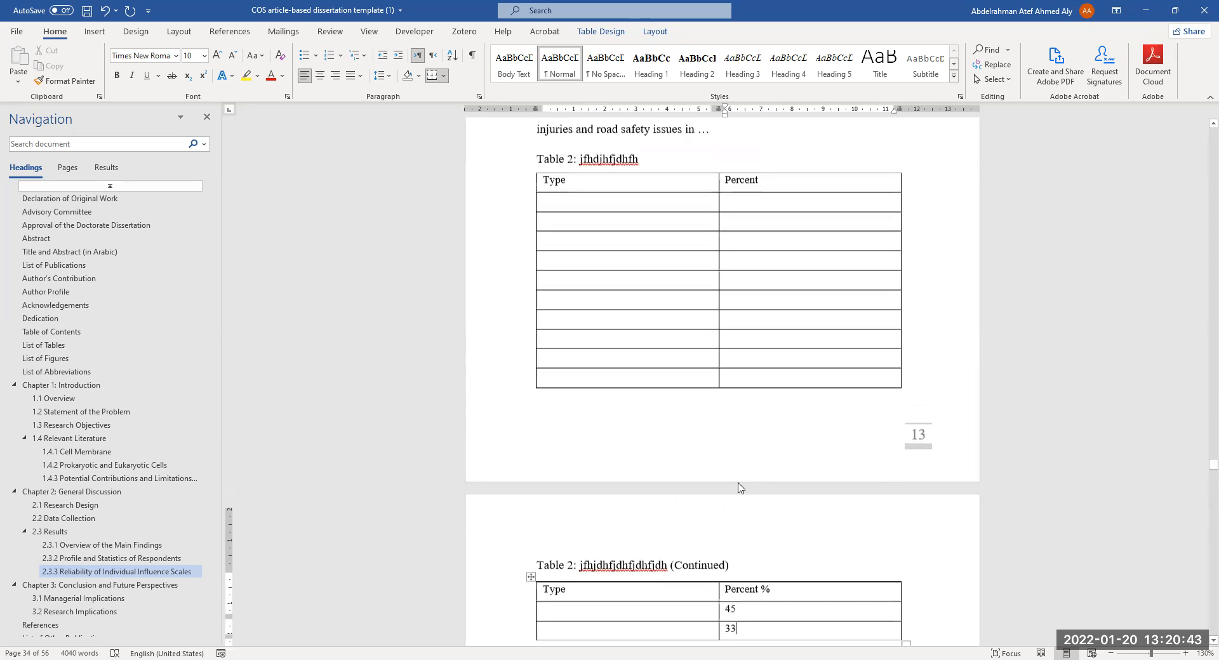
pyautogui.scroll(-4, 642, 264)
pyautogui.scroll(2, 786, 511)
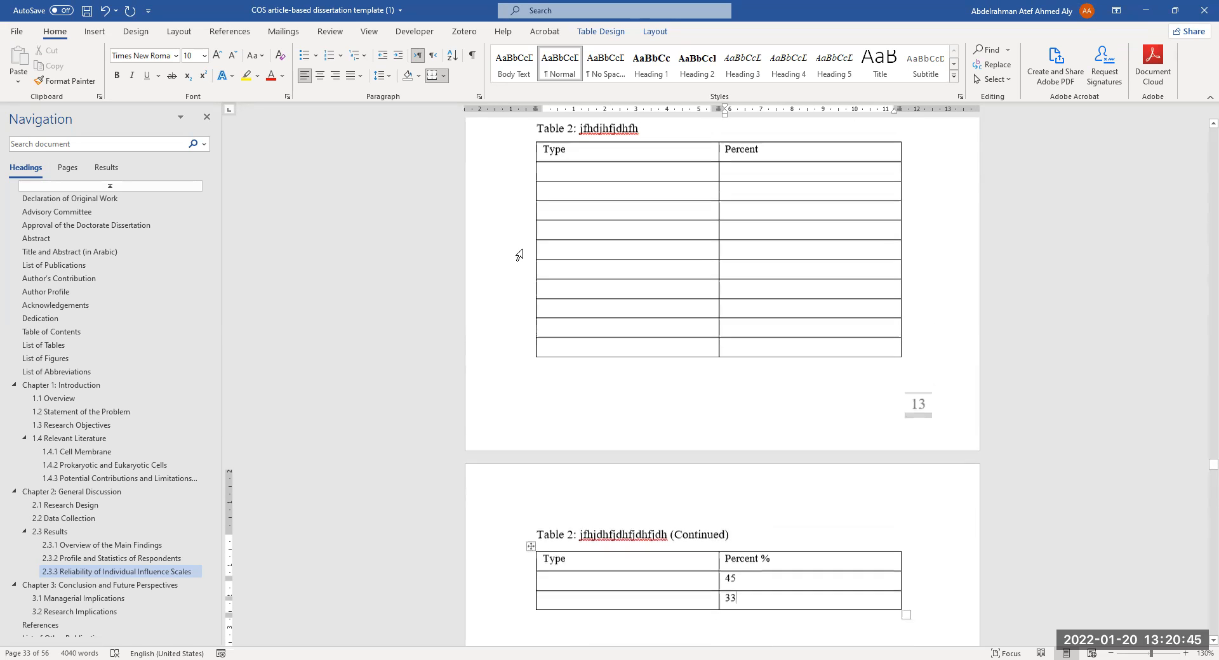
pyautogui.scroll(-2, 794, 401)
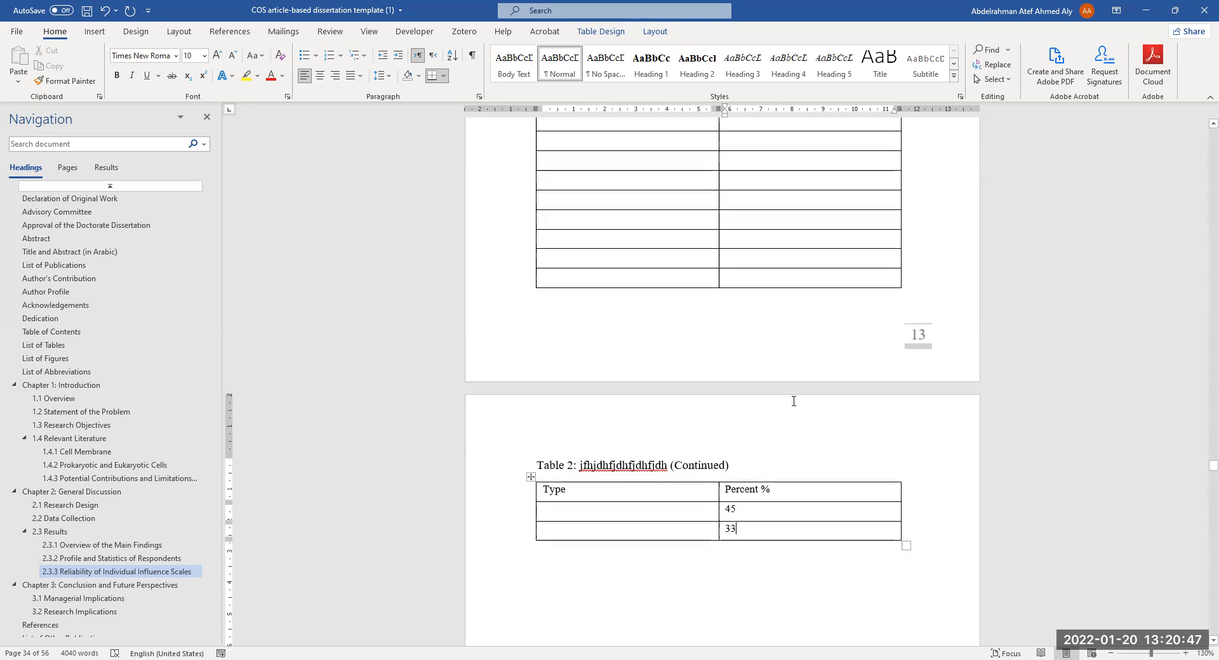
pyautogui.click(867, 277)
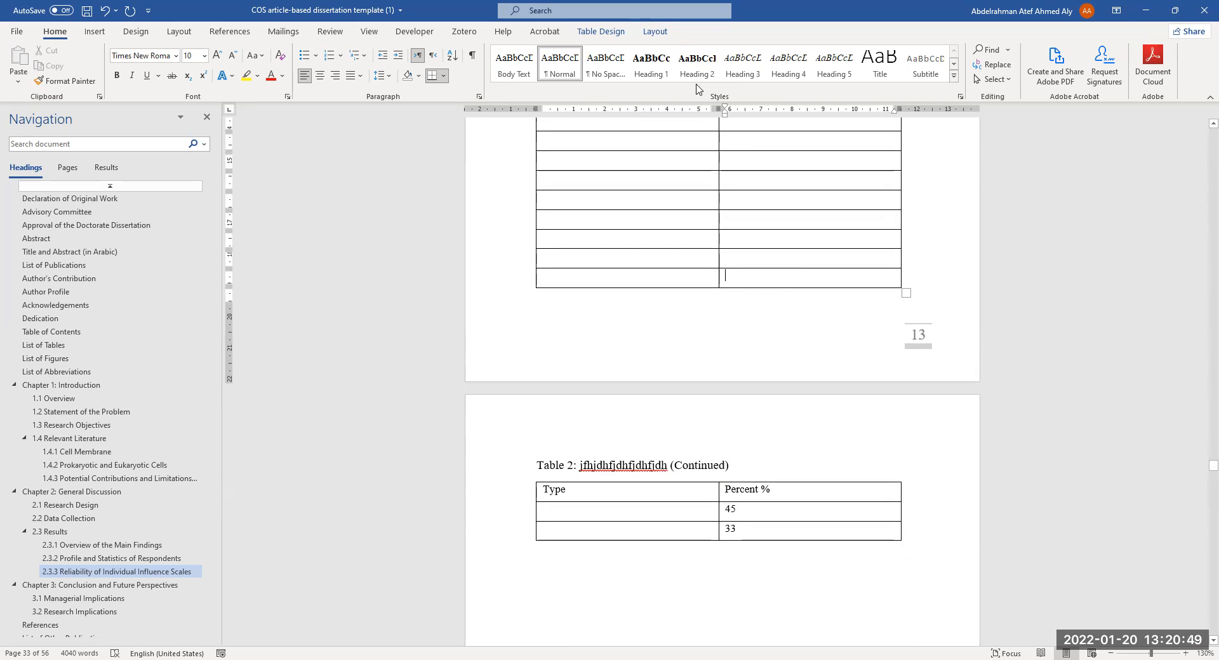
pyautogui.click(666, 33)
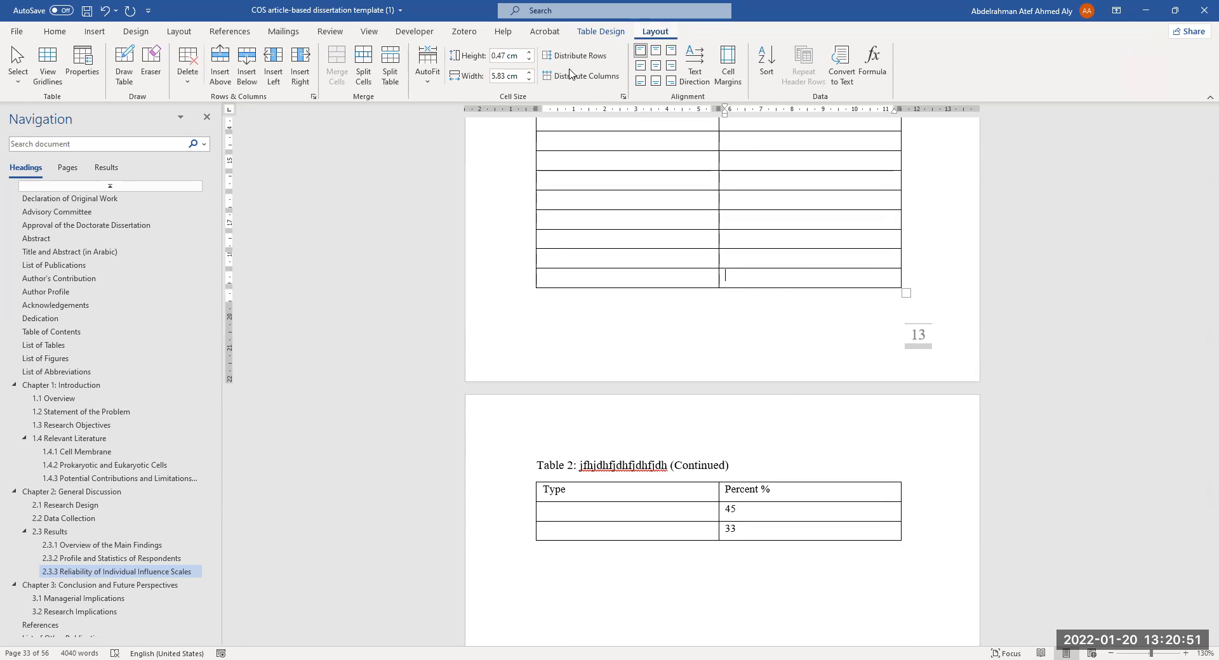
pyautogui.scroll(-2, 552, 394)
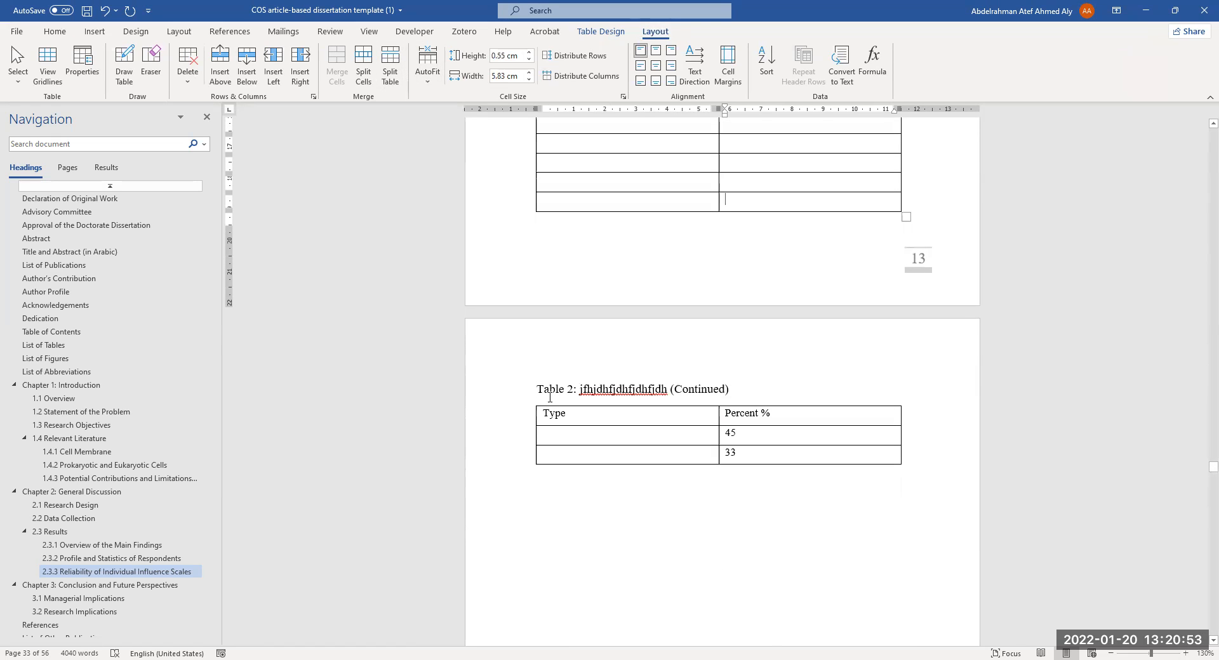
# Step: Highlight the continued table's full caption, its "(Continued)" suffix and the repeated header row
pyautogui.moveTo(536, 389); pyautogui.dragTo(743, 386)
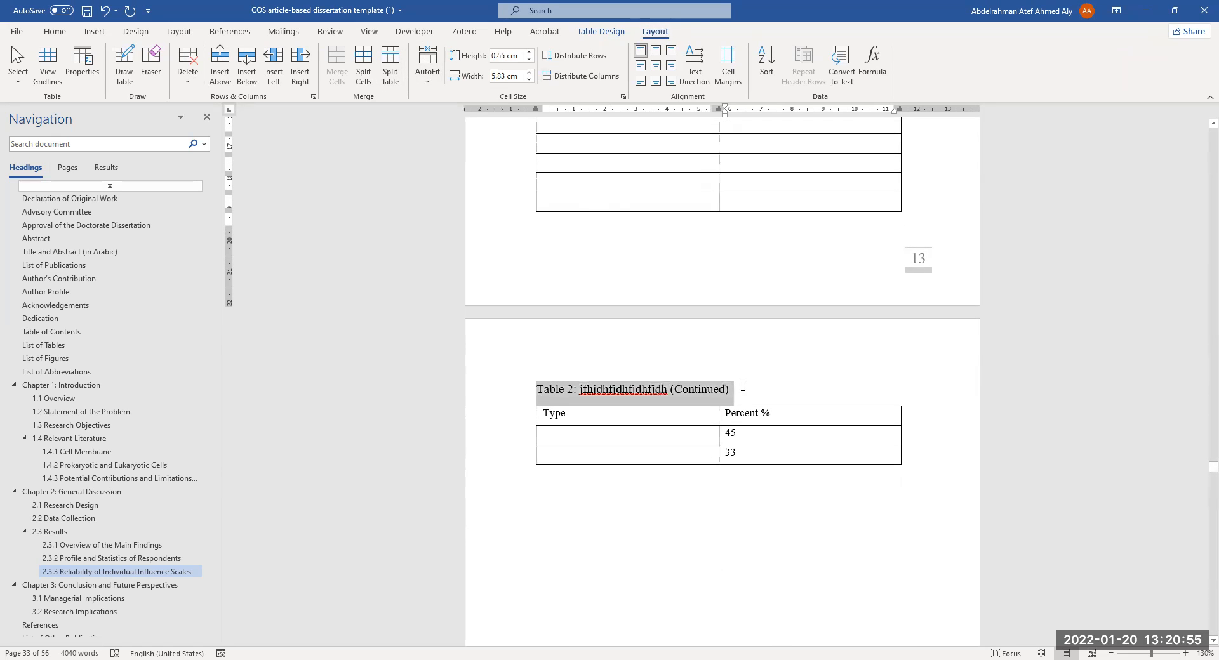
pyautogui.scroll(3, 572, 219)
pyautogui.scroll(-2, 623, 476)
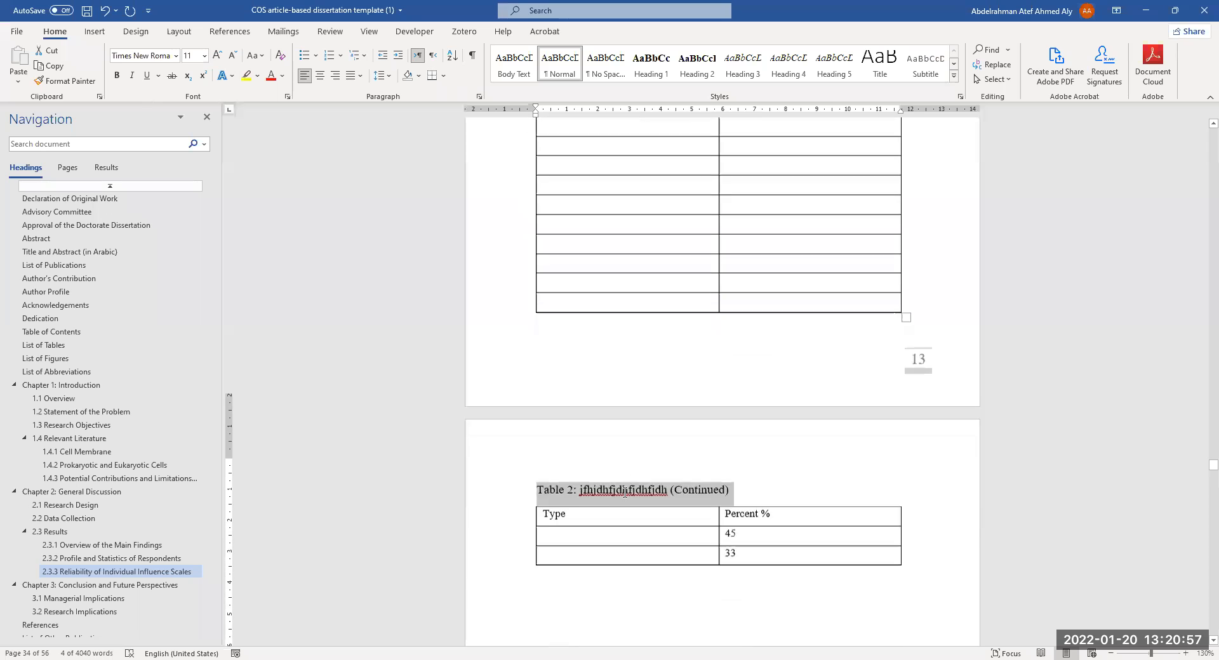
pyautogui.click(716, 469)
pyautogui.moveTo(716, 469); pyautogui.dragTo(730, 468)
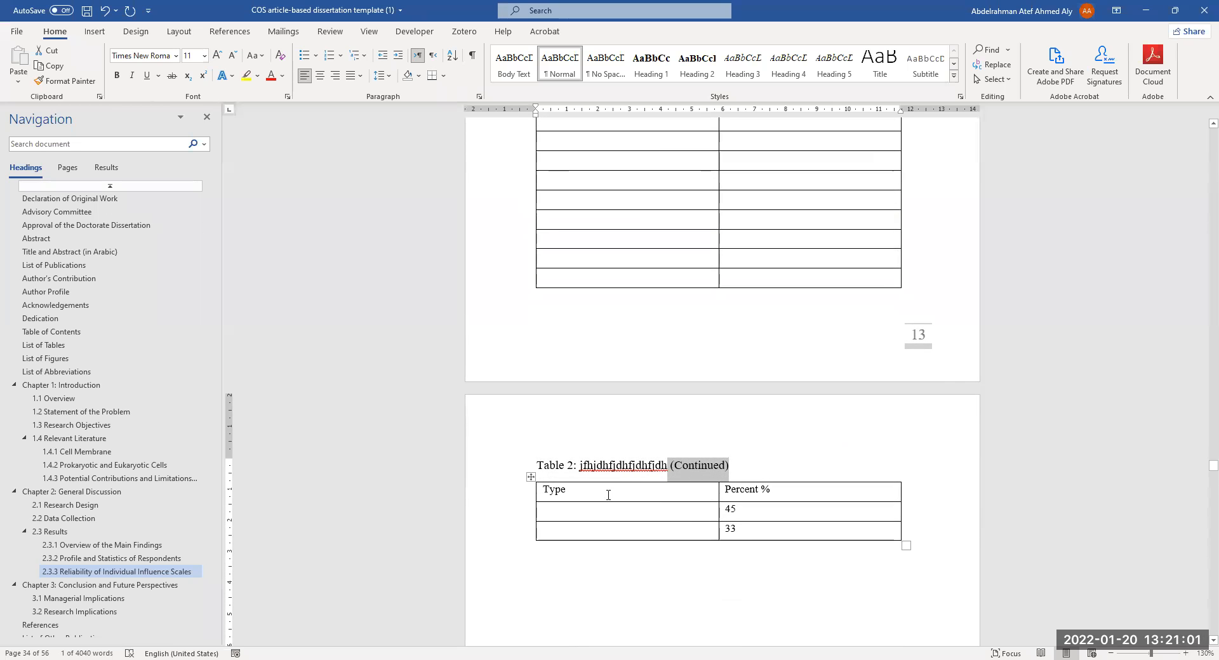
pyautogui.moveTo(627, 492); pyautogui.dragTo(751, 487)
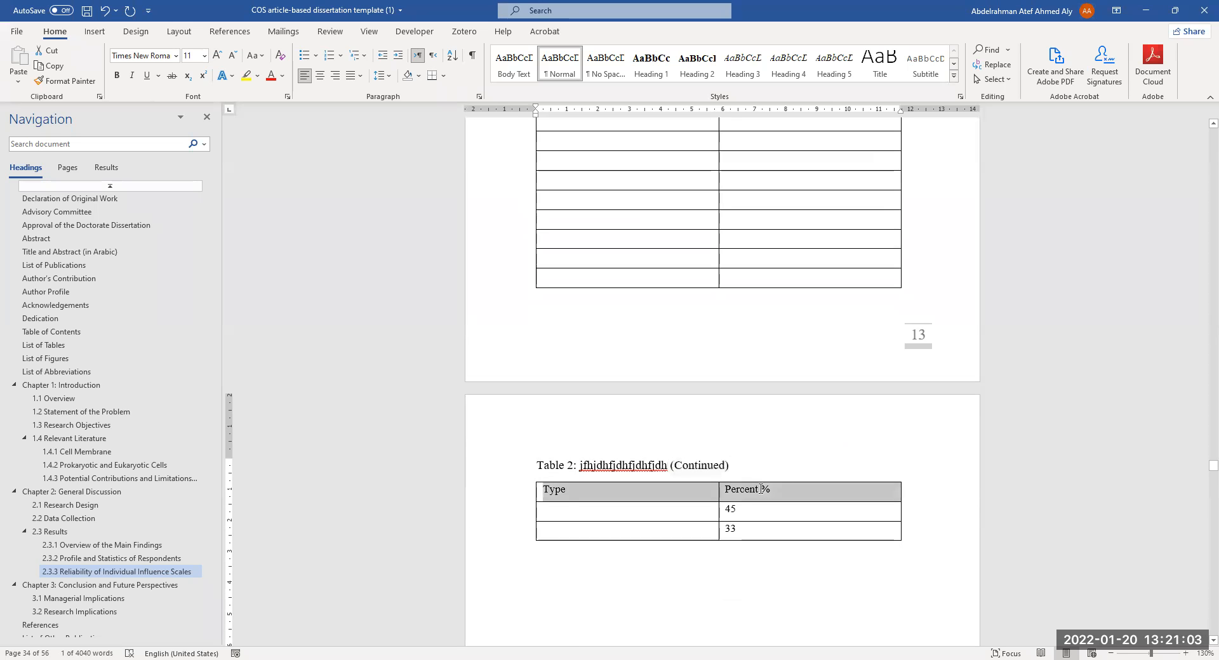
pyautogui.click(762, 489)
# Step: Examine the page area below the continued table and the page break before it
pyautogui.scroll(-10, 661, 381)
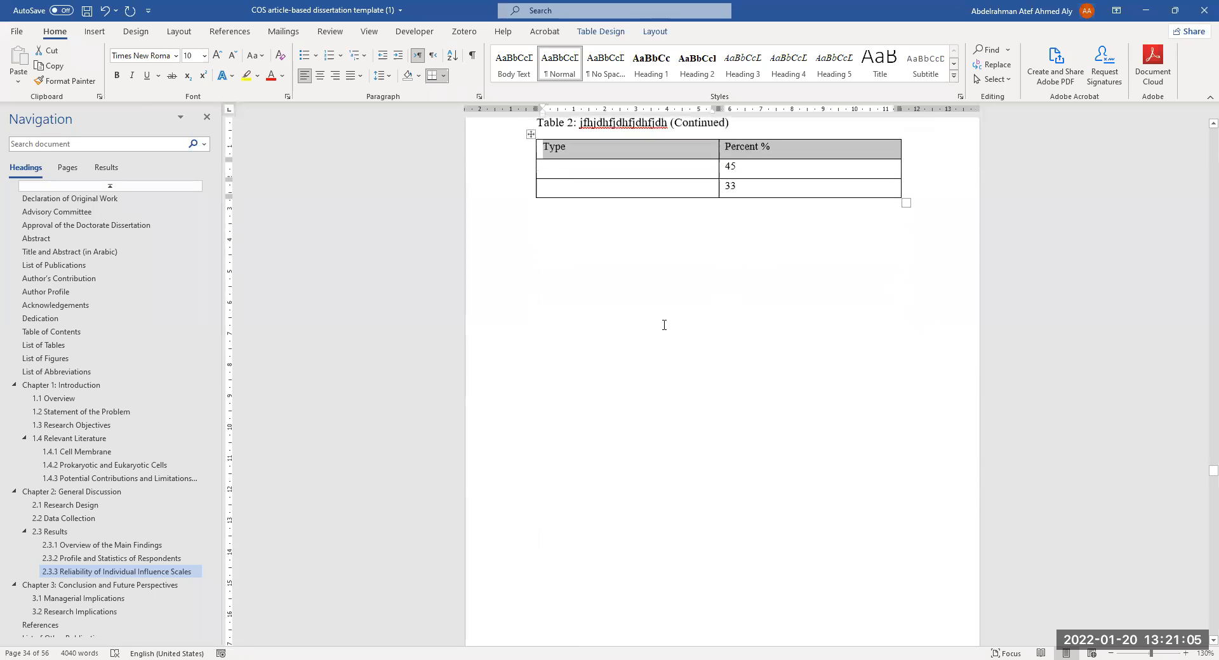
pyautogui.scroll(-3, 666, 333)
pyautogui.scroll(8, 692, 390)
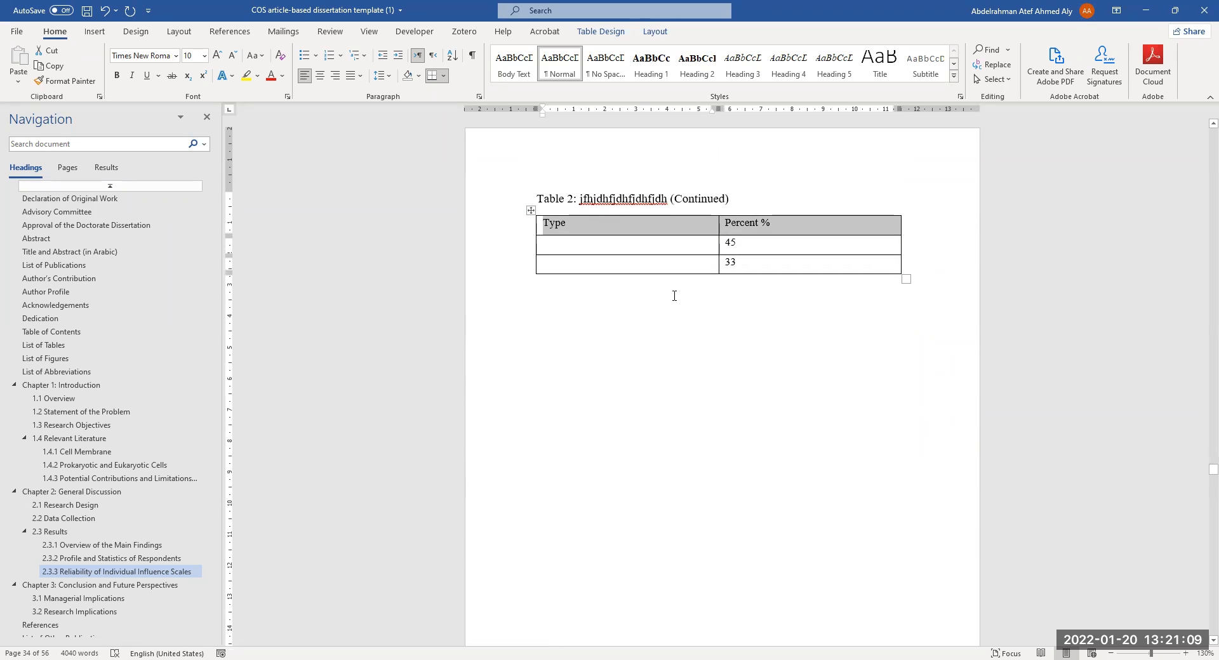
pyautogui.scroll(-5, 677, 305)
pyautogui.scroll(10, 680, 316)
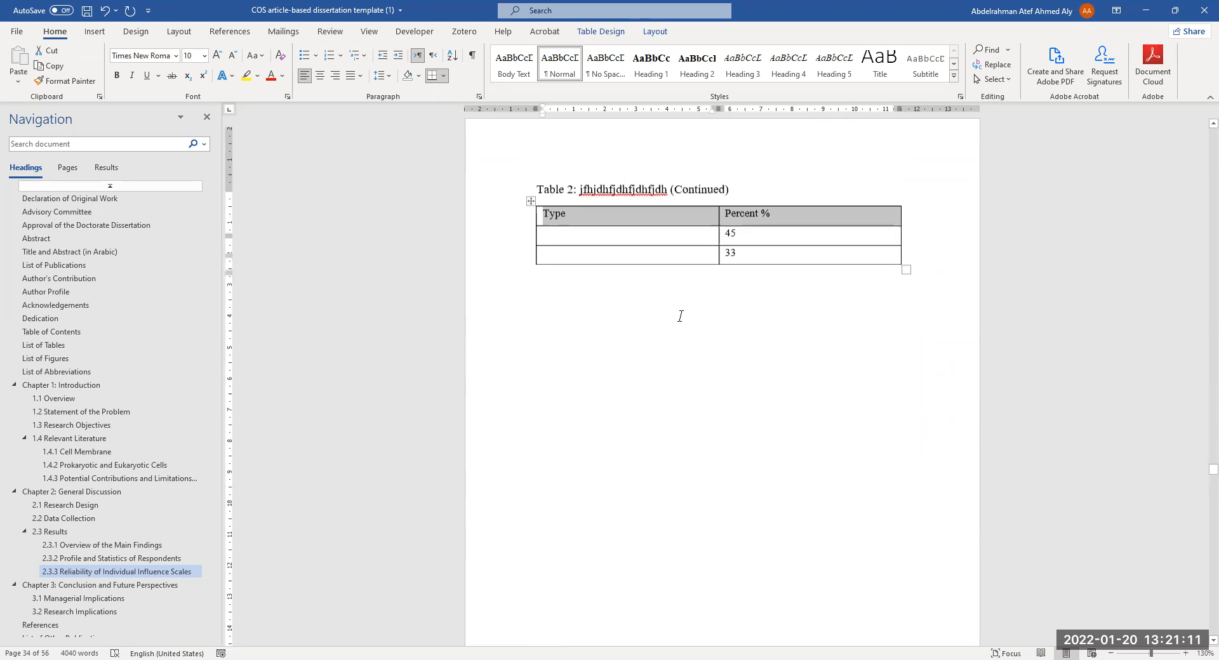
pyautogui.scroll(4, 677, 316)
pyautogui.scroll(-1, 566, 541)
# Step: Compare the continued caption with the original Table 2 caption, highlighting the original one
pyautogui.click(566, 541)
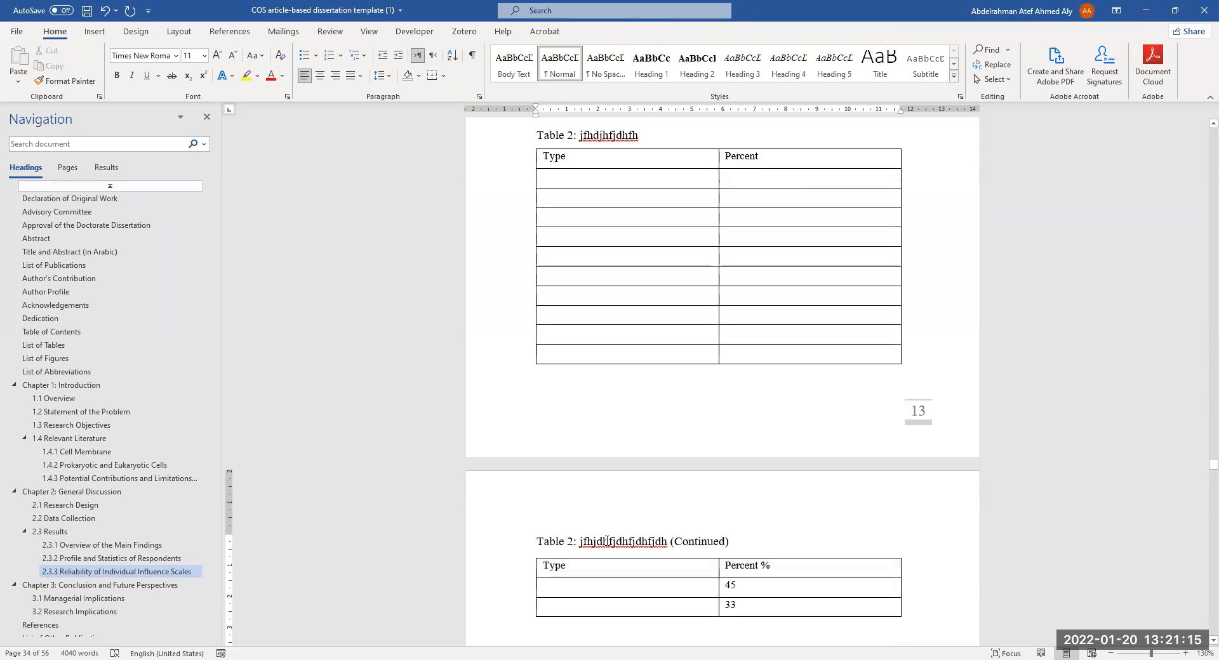
pyautogui.scroll(3, 605, 529)
pyautogui.moveTo(640, 250); pyautogui.dragTo(537, 246)
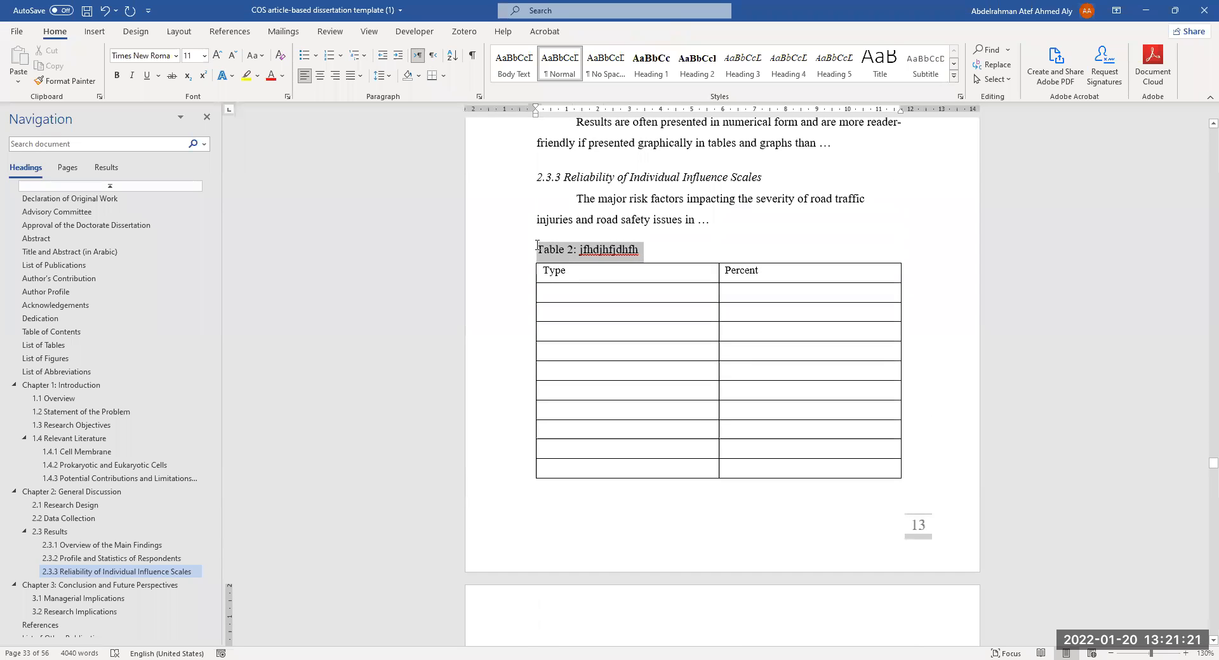
pyautogui.scroll(-3, 557, 392)
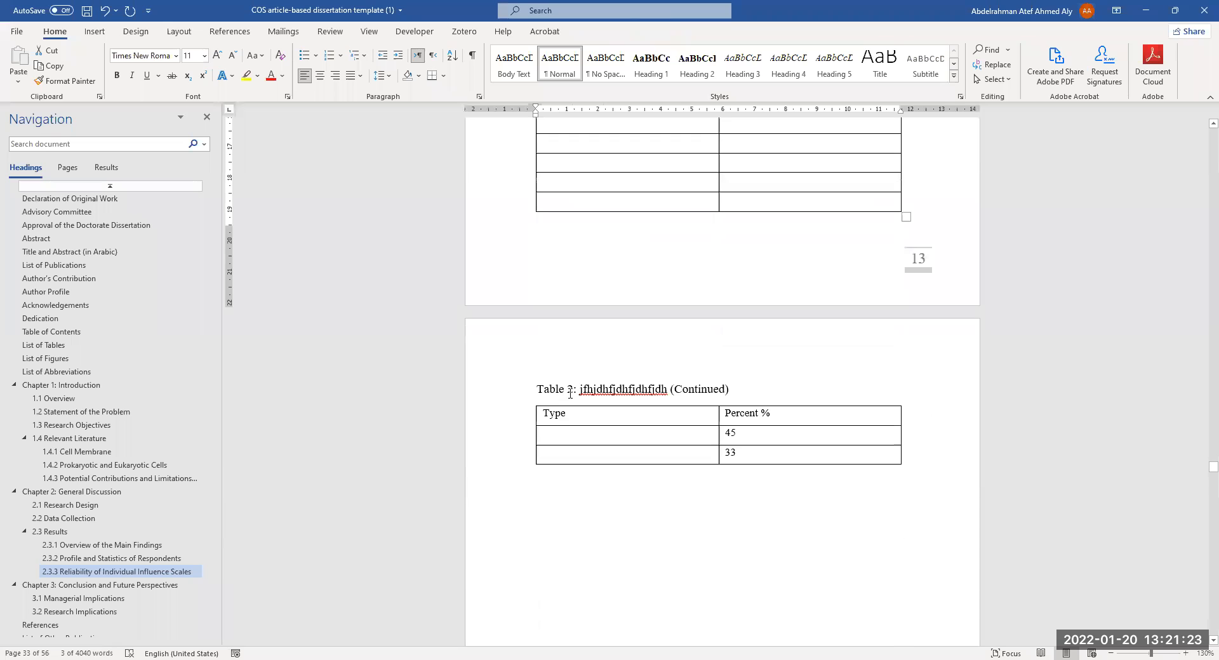
# Step: Go to the List of Tables and follow its Table 2 entry into the document
pyautogui.click(76, 344)
pyautogui.rightClick(594, 197)
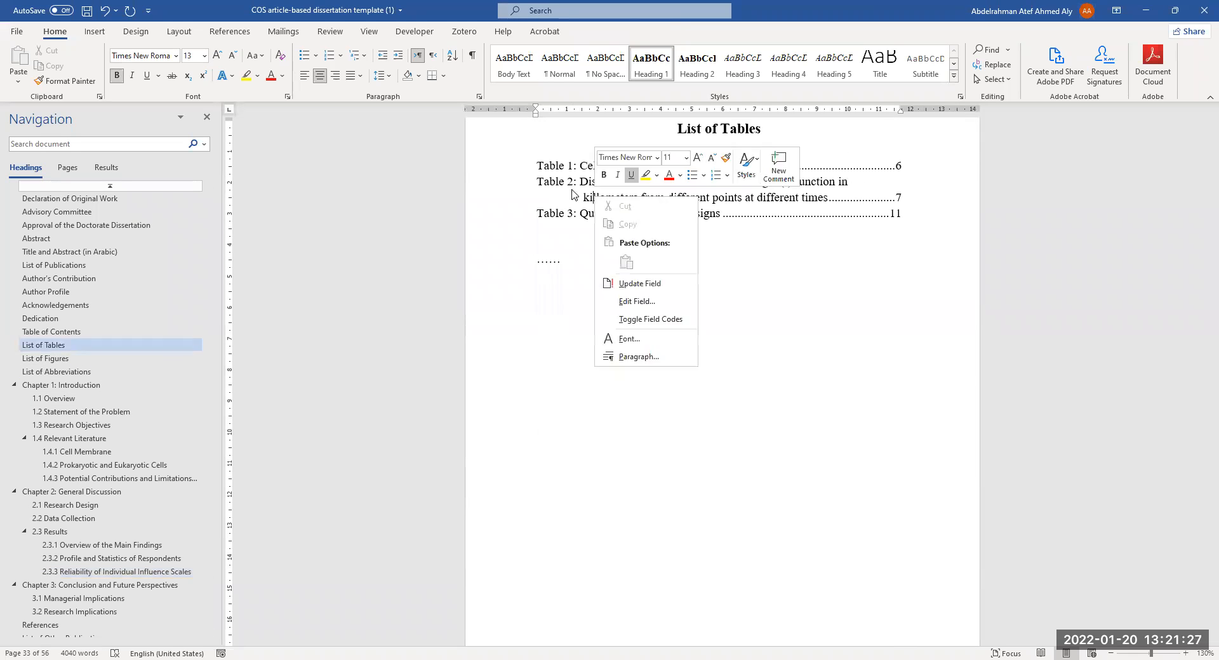
pyautogui.click(82, 347)
pyautogui.keyDown('ctrl'); pyautogui.click(620, 193); pyautogui.keyUp('ctrl')
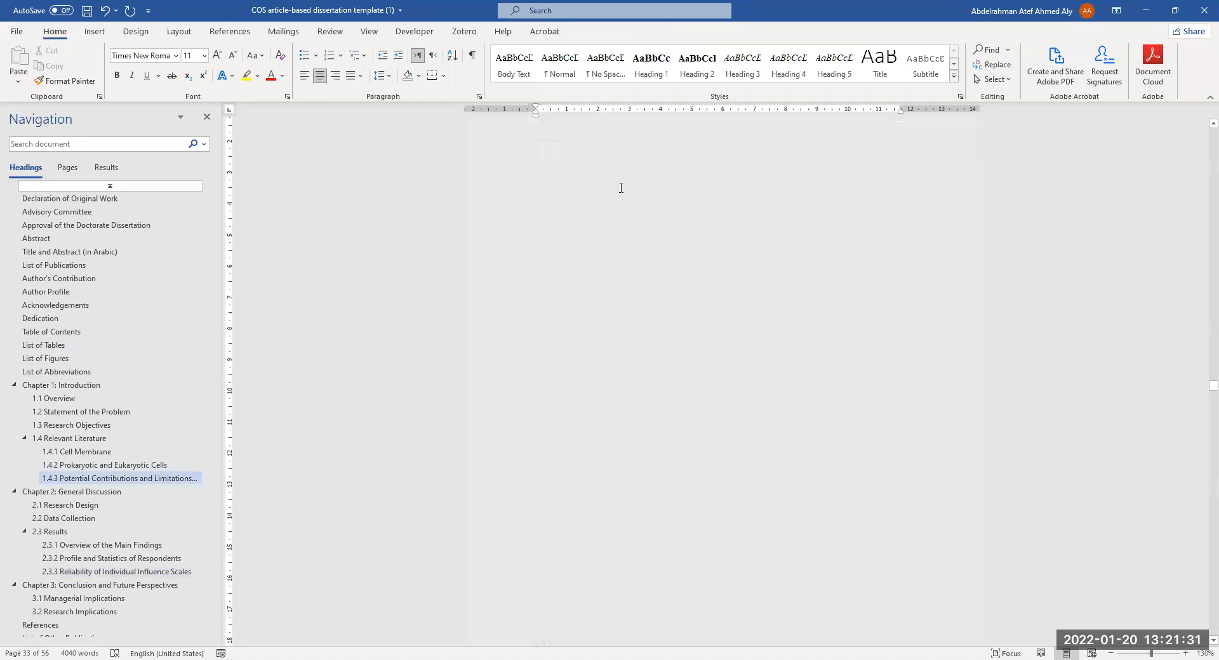
# Step: Return to section 2.3.3 and select the empty rows below the header in the first part of Table 2
pyautogui.scroll(10, 635, 337)
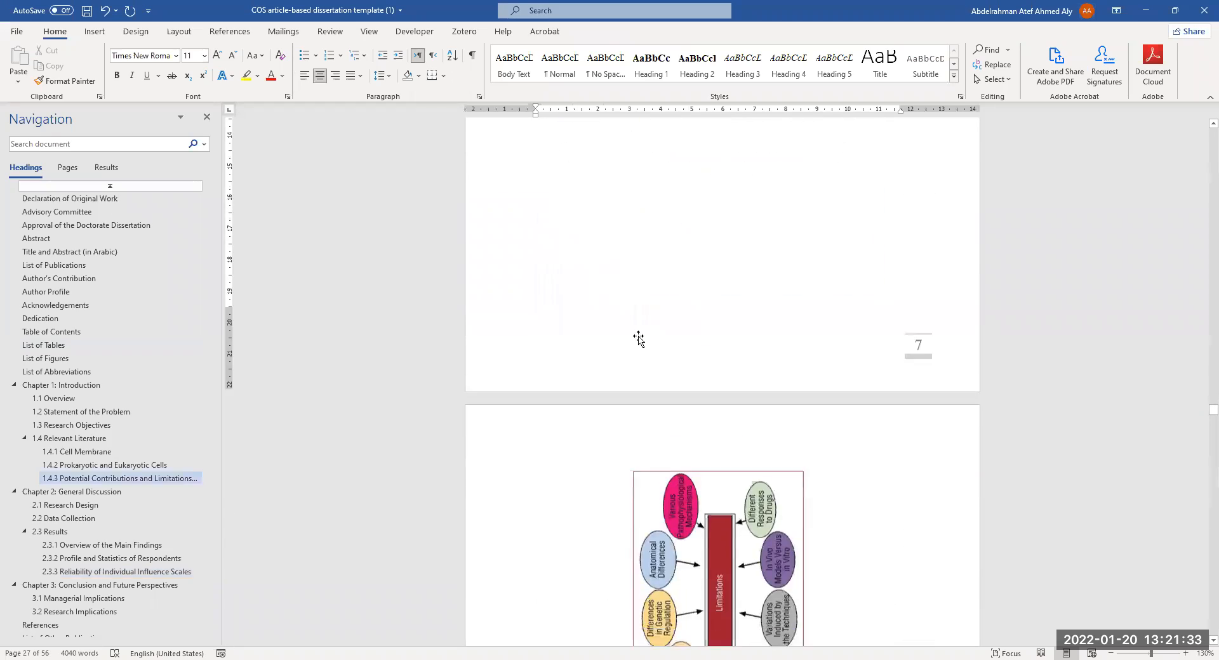
pyautogui.scroll(-20, 639, 338)
pyautogui.scroll(-20, 638, 337)
pyautogui.scroll(-3, 656, 416)
pyautogui.scroll(3, 635, 381)
pyautogui.scroll(-1, 635, 374)
pyautogui.moveTo(636, 209); pyautogui.dragTo(756, 378)
pyautogui.scroll(-3, 755, 377)
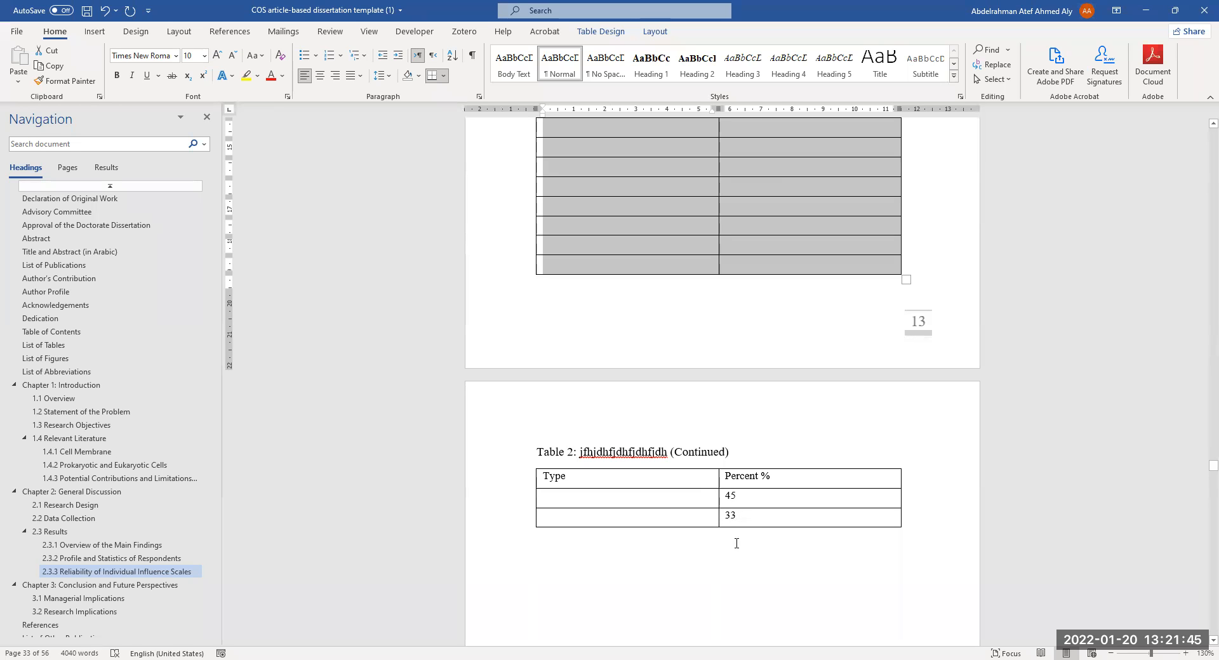
# Step: Check the font size of an empty Table 2 cell against the body text of section 2.3.2
pyautogui.scroll(4, 648, 299)
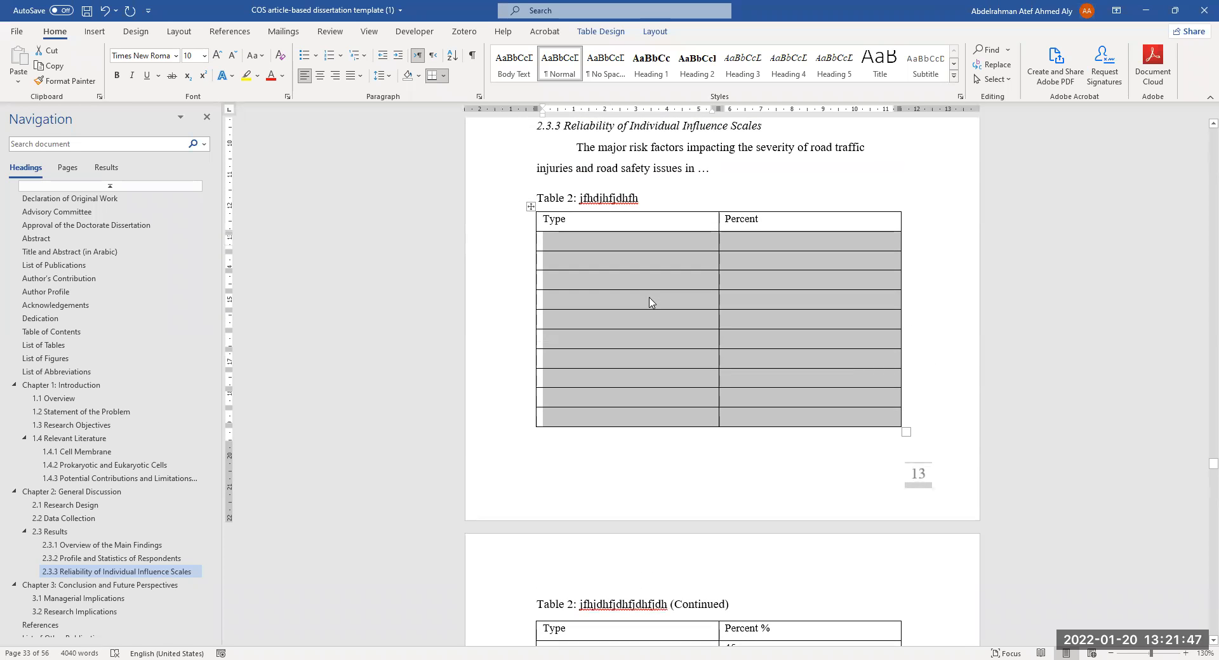
pyautogui.scroll(1, 672, 344)
pyautogui.click(672, 344)
pyautogui.scroll(1, 647, 346)
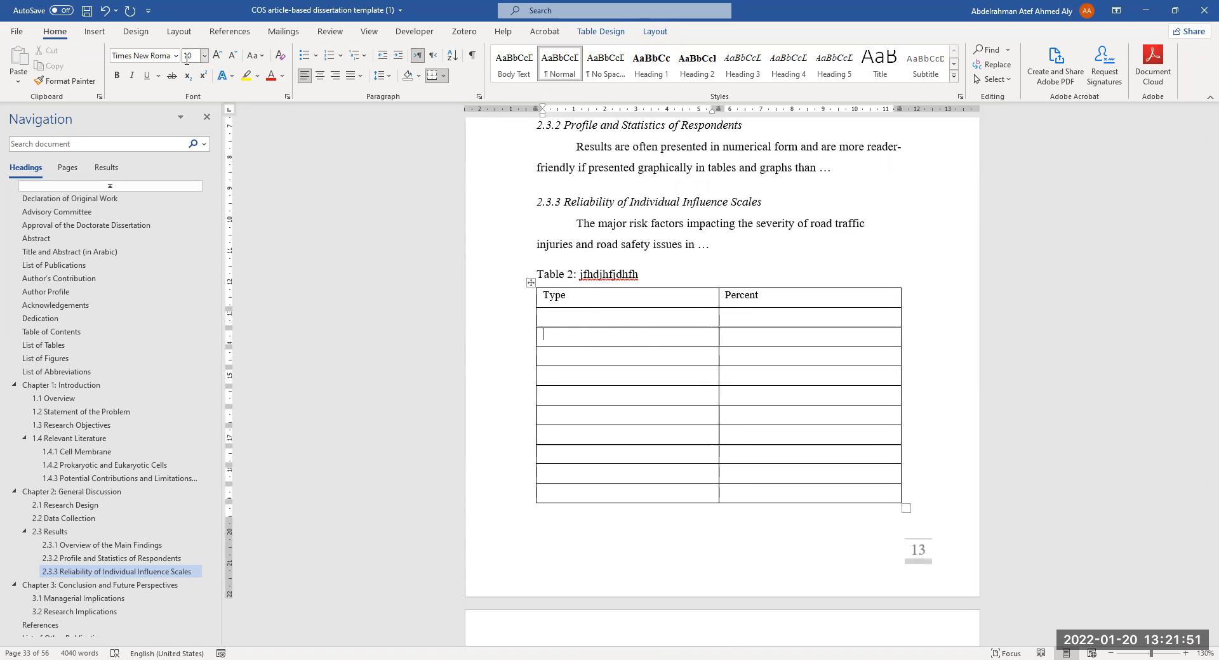
pyautogui.scroll(3, 699, 318)
pyautogui.click(667, 267)
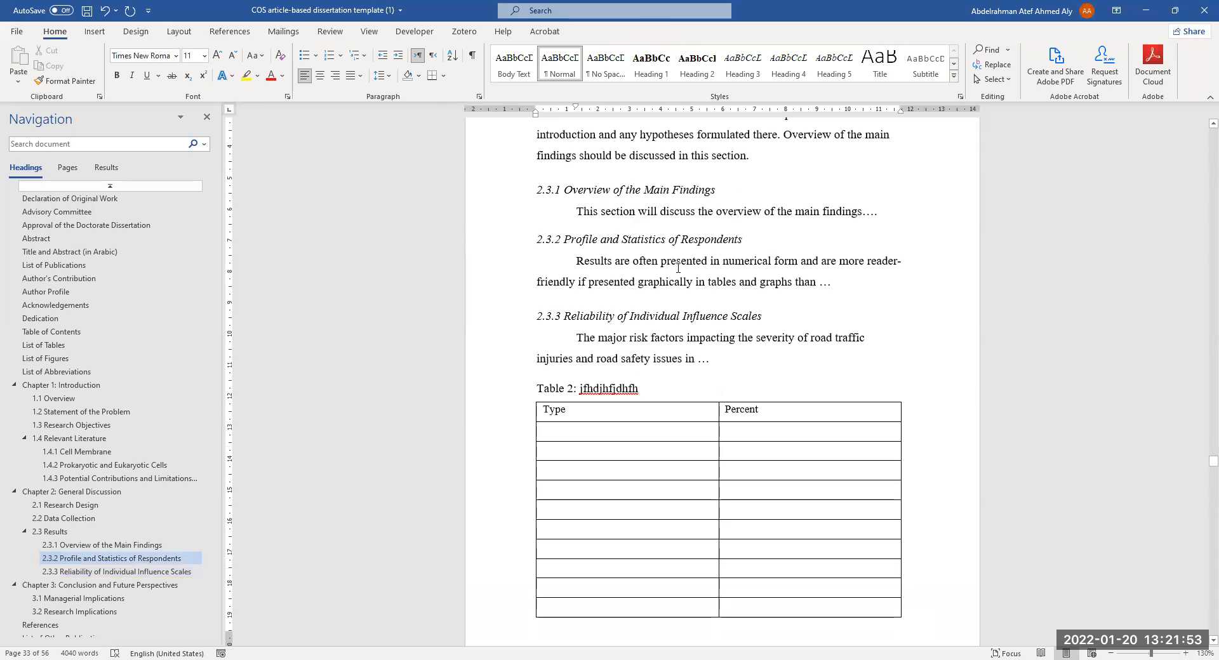
# Step: Save the document, enter 11 in the first column of Table 2's third row and select that text
pyautogui.hotkey('ctrl', 's')
pyautogui.scroll(-3, 591, 453)
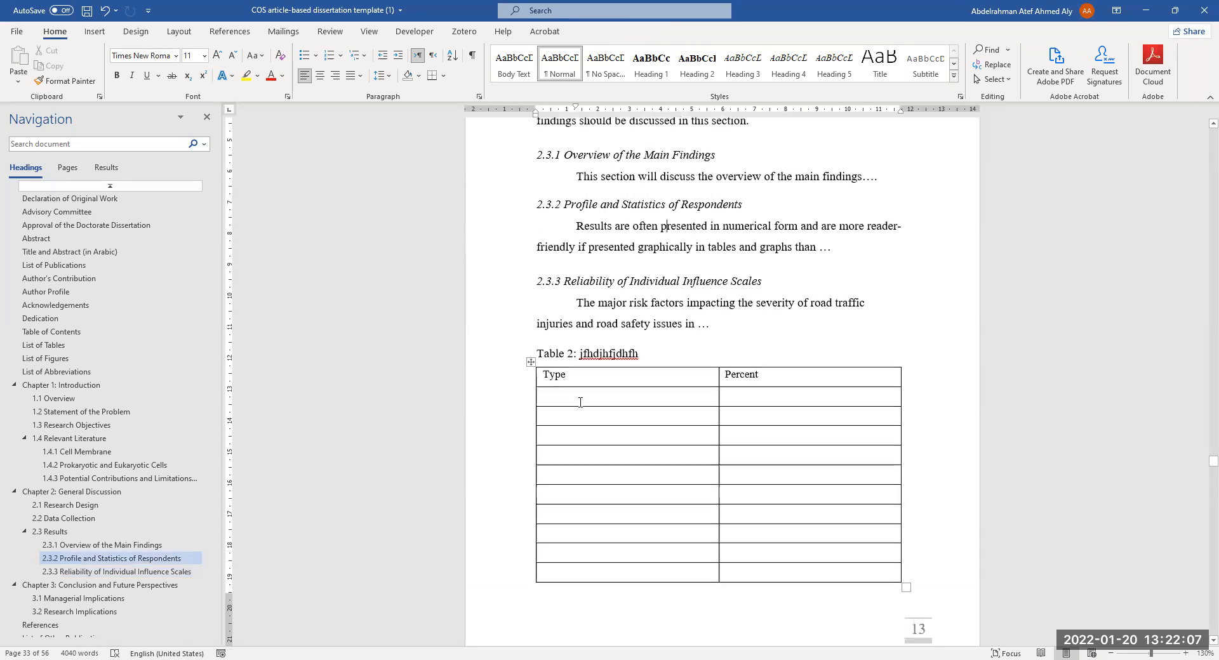
pyautogui.click(593, 343)
pyautogui.write('11')
pyautogui.doubleClick(550, 343)
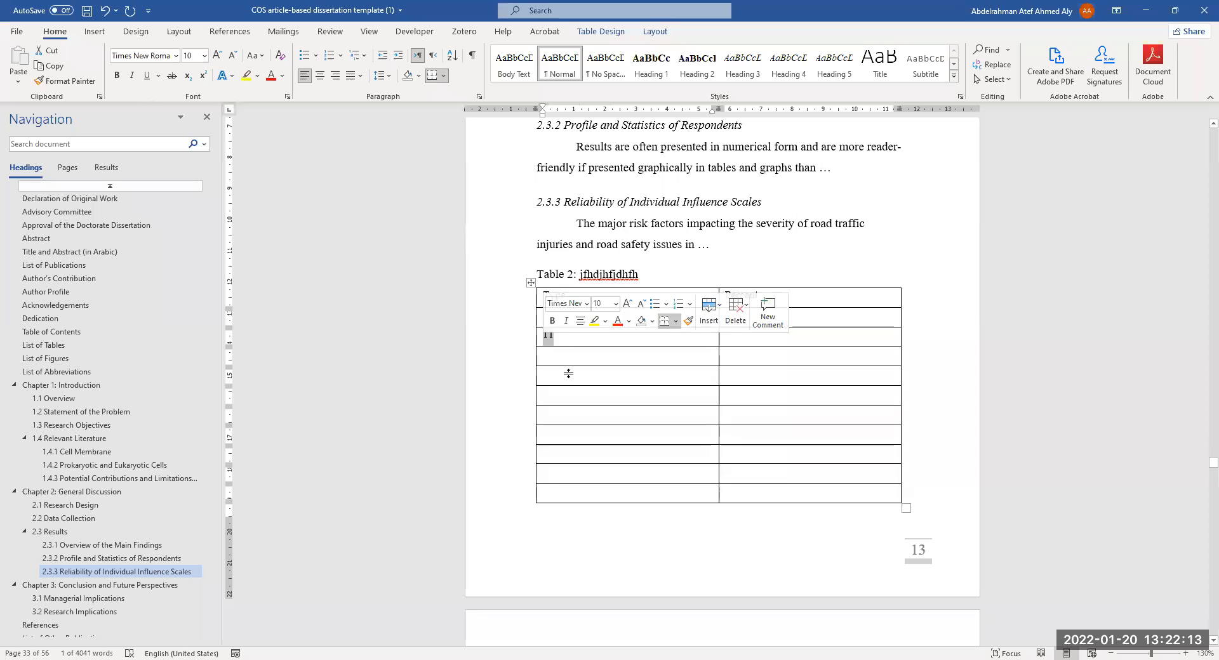
# Step: Review the first Table 2, its continuation, the following pages and the text preceding the table in section 2.3
pyautogui.scroll(-3, 615, 463)
pyautogui.scroll(-1, 638, 550)
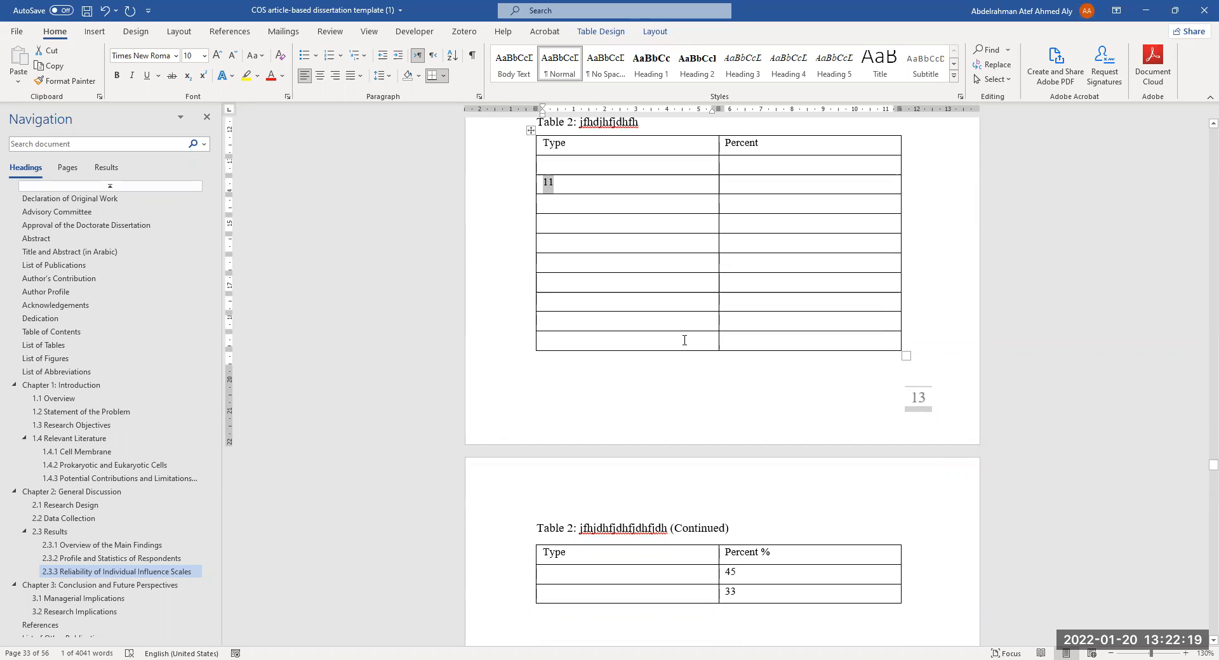
pyautogui.scroll(-2, 700, 343)
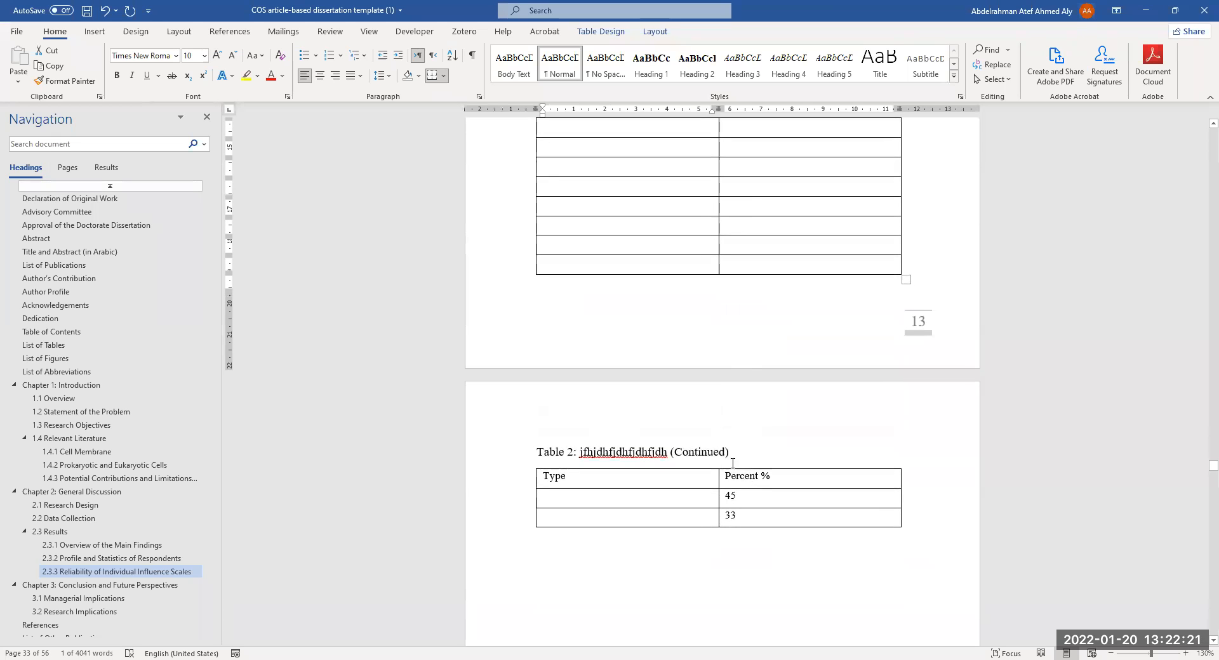
pyautogui.scroll(-3, 711, 431)
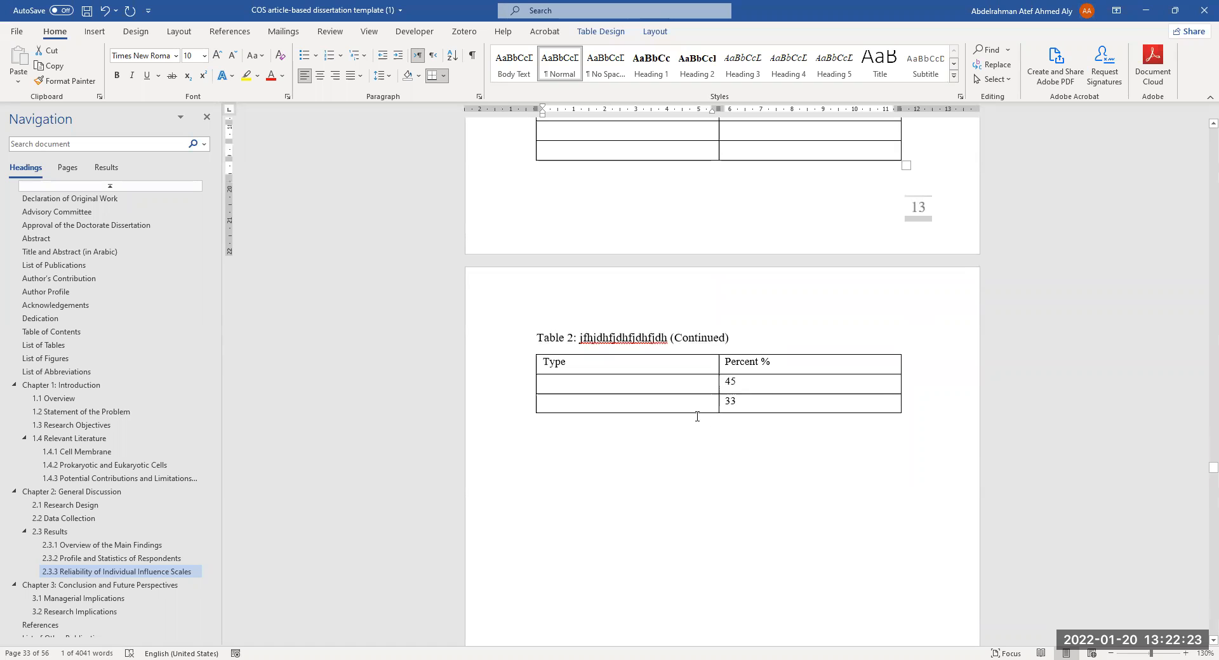
pyautogui.scroll(3, 711, 398)
pyautogui.scroll(-20, 712, 399)
pyautogui.scroll(-10, 715, 331)
pyautogui.scroll(20, 699, 348)
pyautogui.scroll(20, 700, 353)
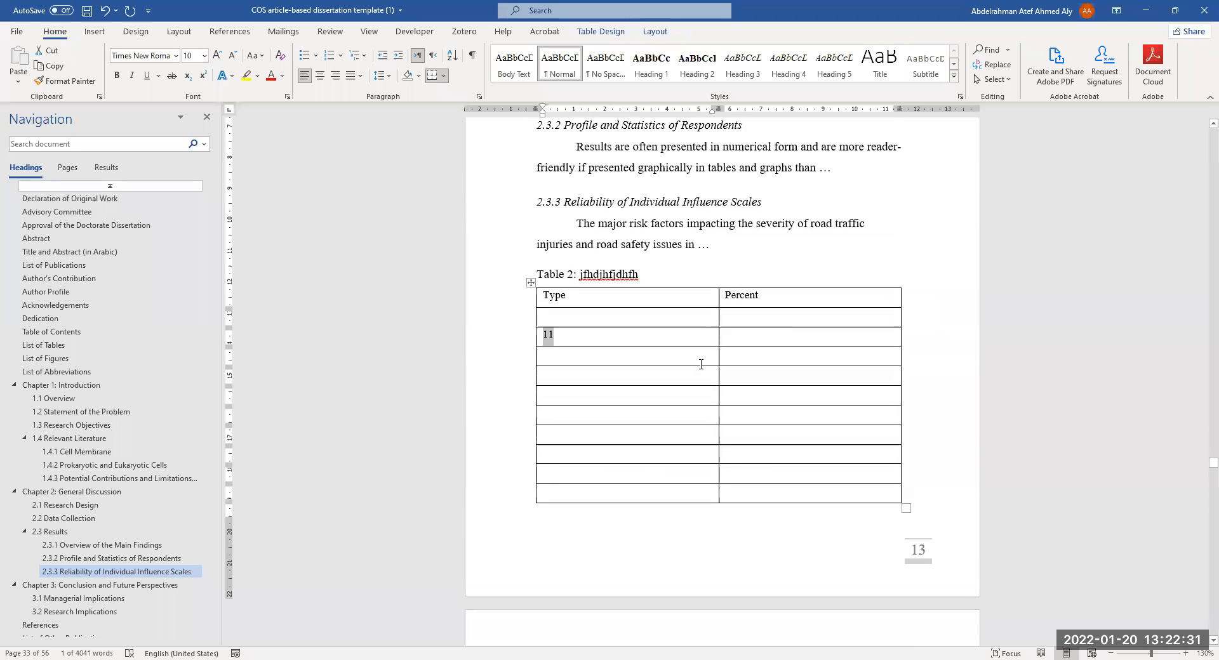
pyautogui.scroll(1, 701, 365)
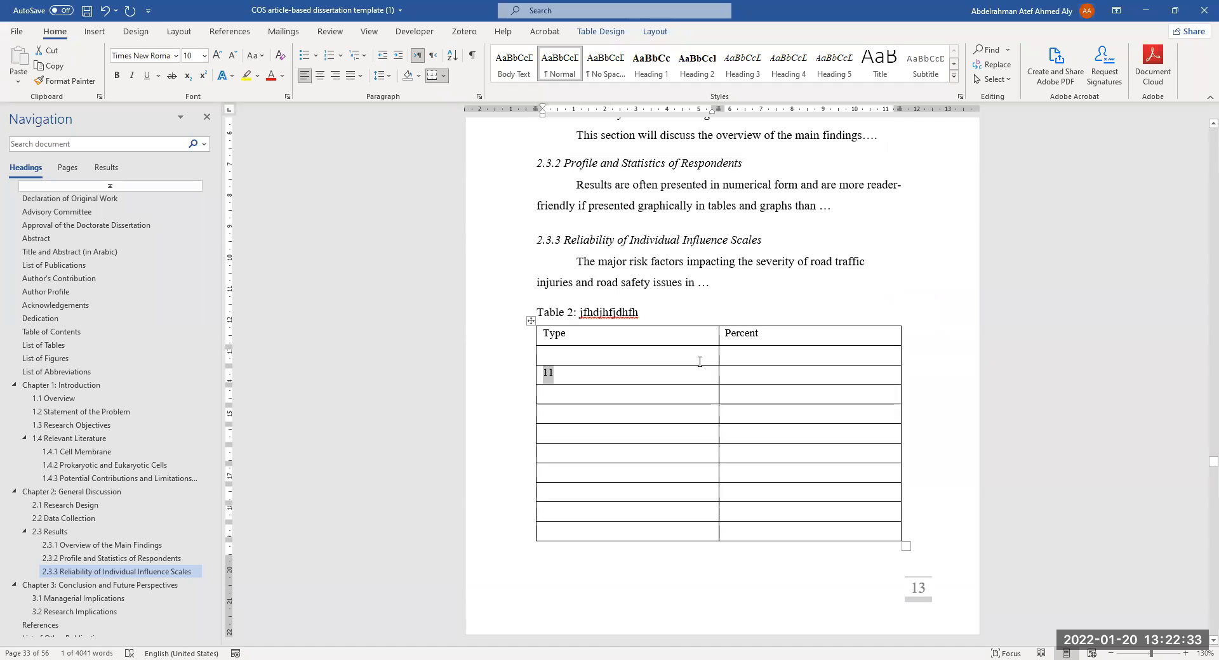
pyautogui.scroll(4, 701, 364)
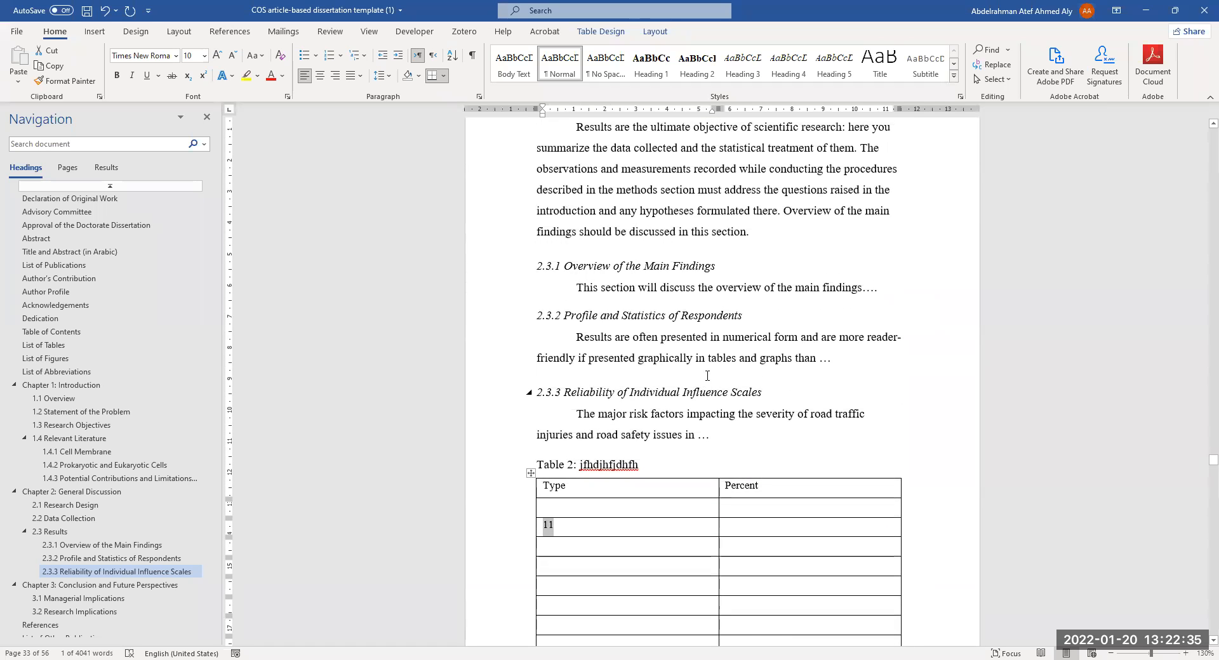
# Step: Add 65% at the end of the introductory paragraph of section 2.3 Results
pyautogui.scroll(2, 708, 381)
pyautogui.click(764, 320)
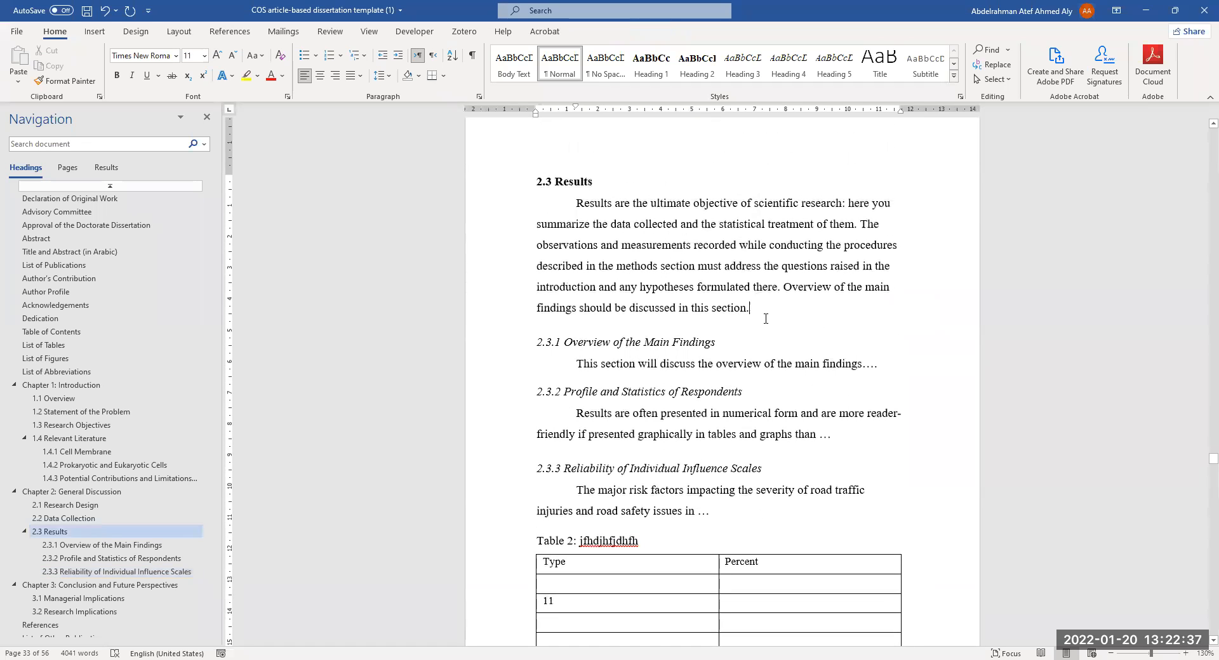
pyautogui.write('65%')
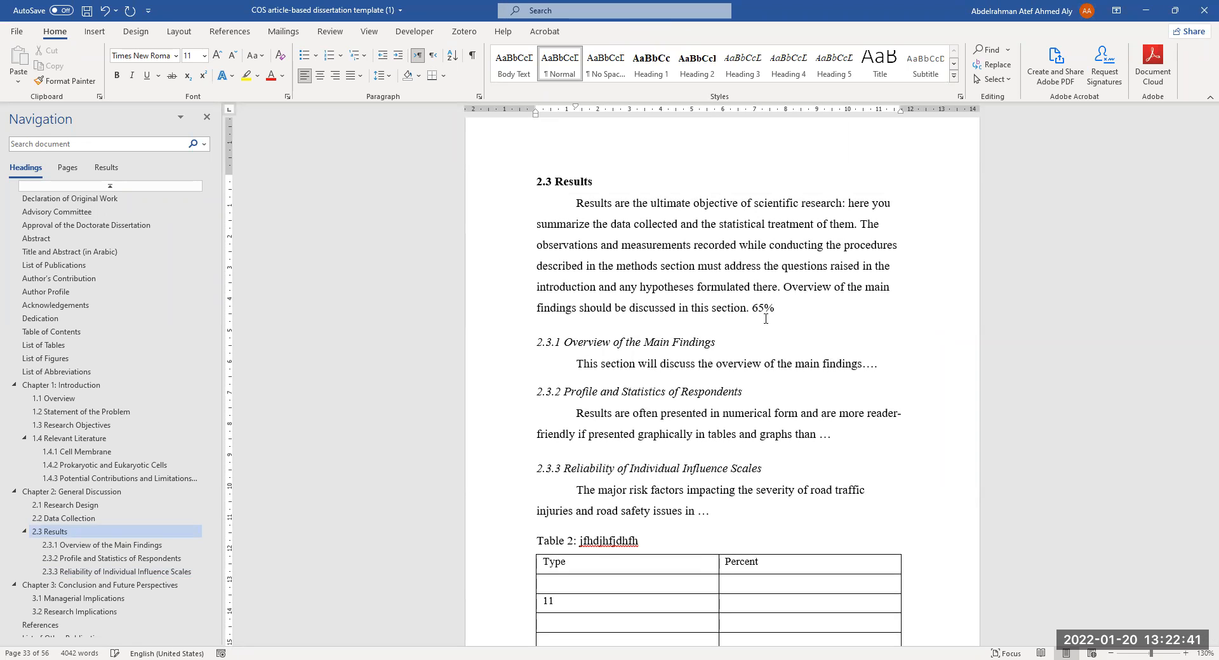
# Step: Try a space between 65 and the percent sign at the end of the 2.3 introduction, and remove it again
pyautogui.keyDown('ctrl'); pyautogui.scroll(5, 765, 319); pyautogui.keyUp('ctrl')
pyautogui.click(787, 311)
pyautogui.press('BackSpace')
pyautogui.moveTo(799, 311); pyautogui.dragTo(787, 316)
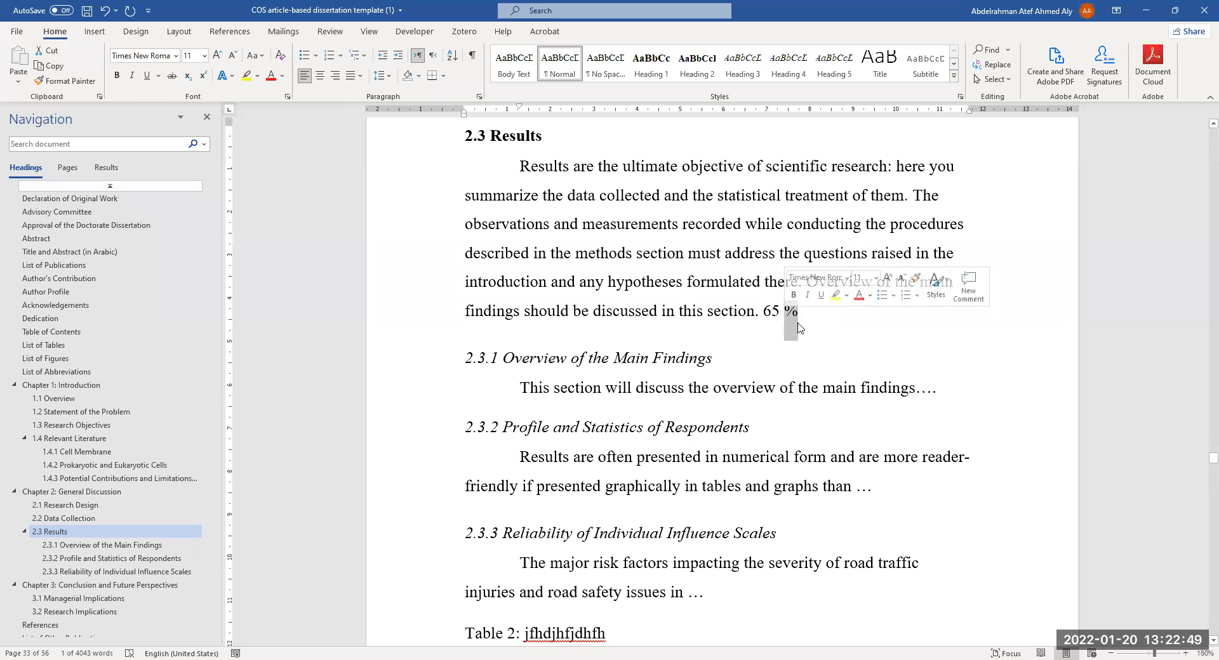
pyautogui.click(804, 317)
pyautogui.press('Left')
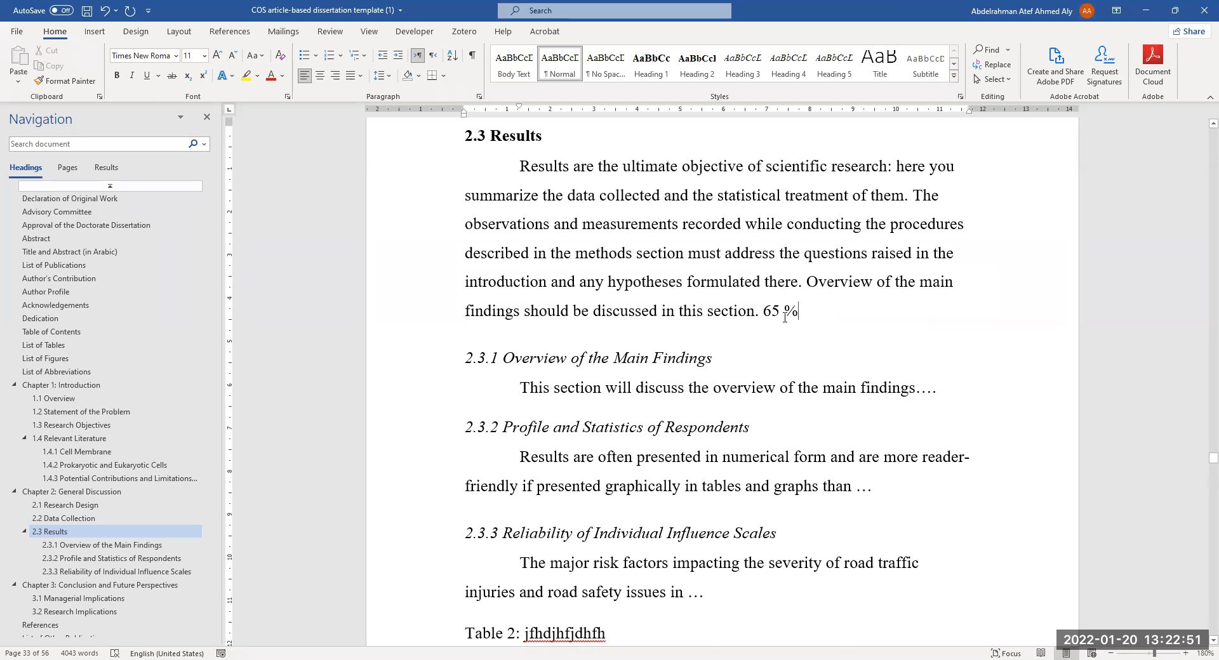
pyautogui.press('BackSpace')
# Step: Add 65 after 65% and insert the degree Celsius symbol directly behind it without a space
pyautogui.press('End')
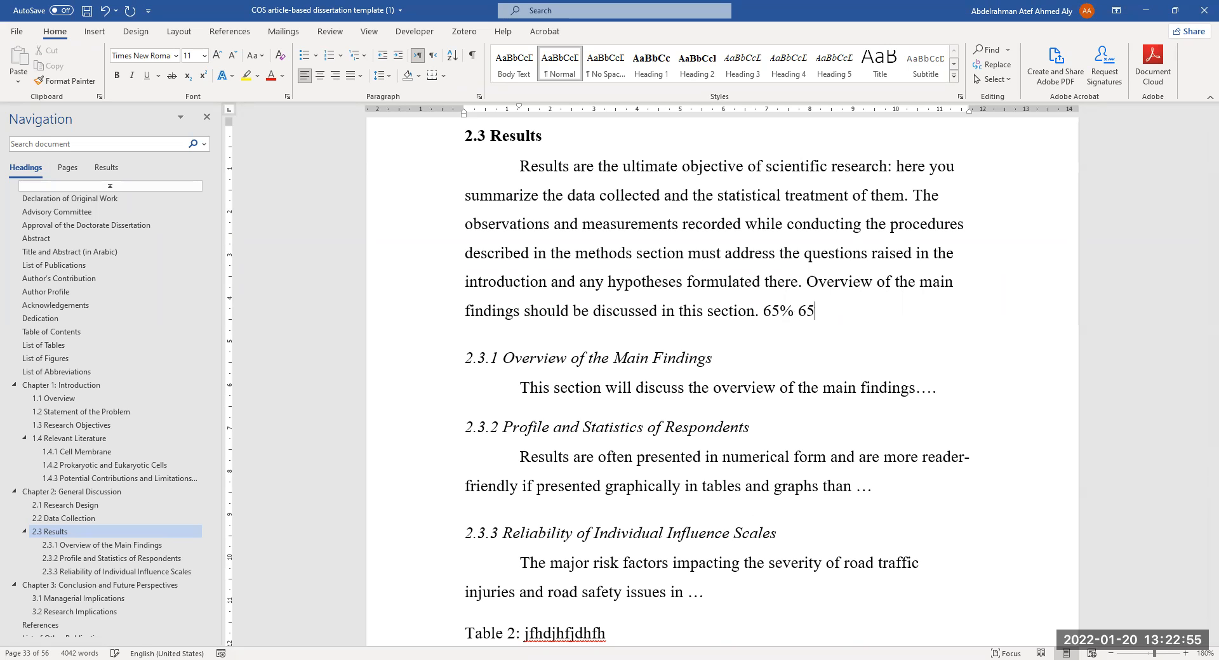
pyautogui.click(95, 31)
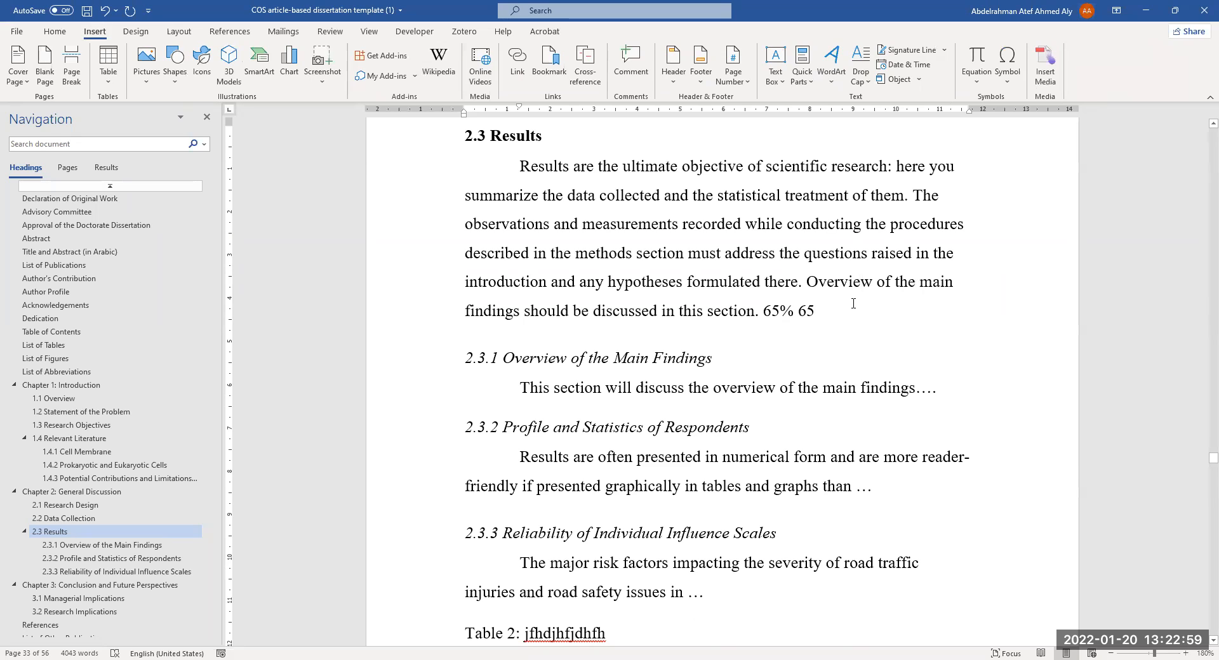
pyautogui.click(1010, 89)
pyautogui.click(999, 109)
pyautogui.click(1008, 74)
# Step: Inspect the degree Celsius symbol after 65 at high magnification by selecting it, checking its form and spacing
pyautogui.scroll(8, 838, 340)
pyautogui.scroll(12, 838, 341)
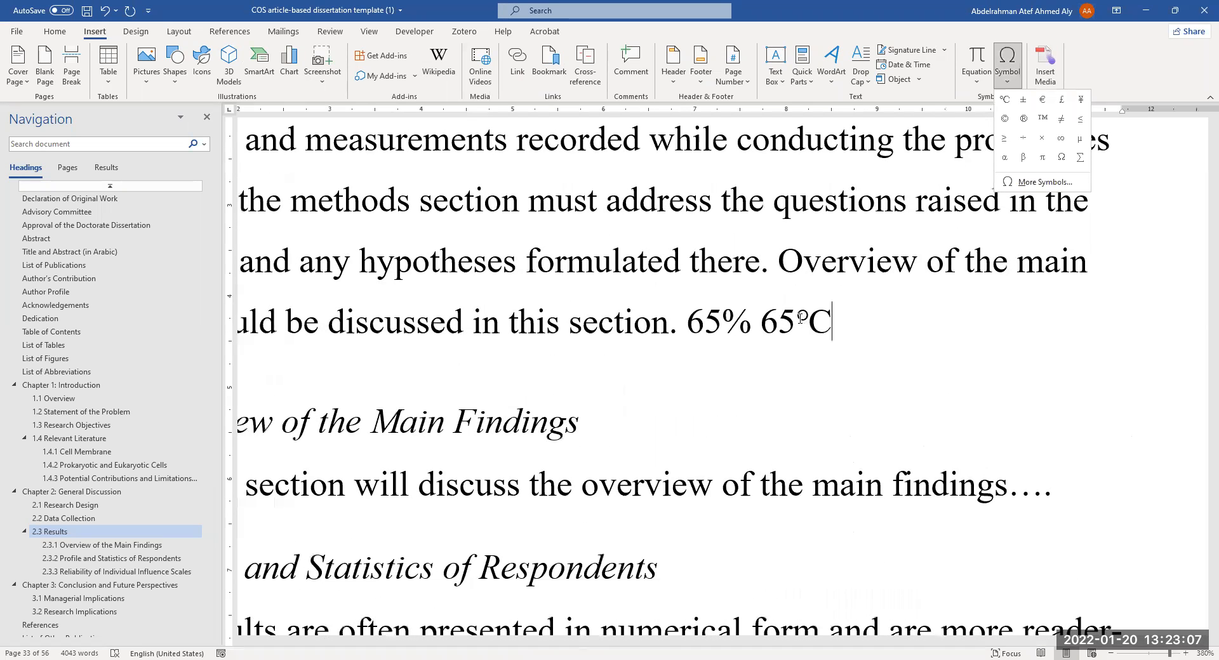
pyautogui.click(803, 318)
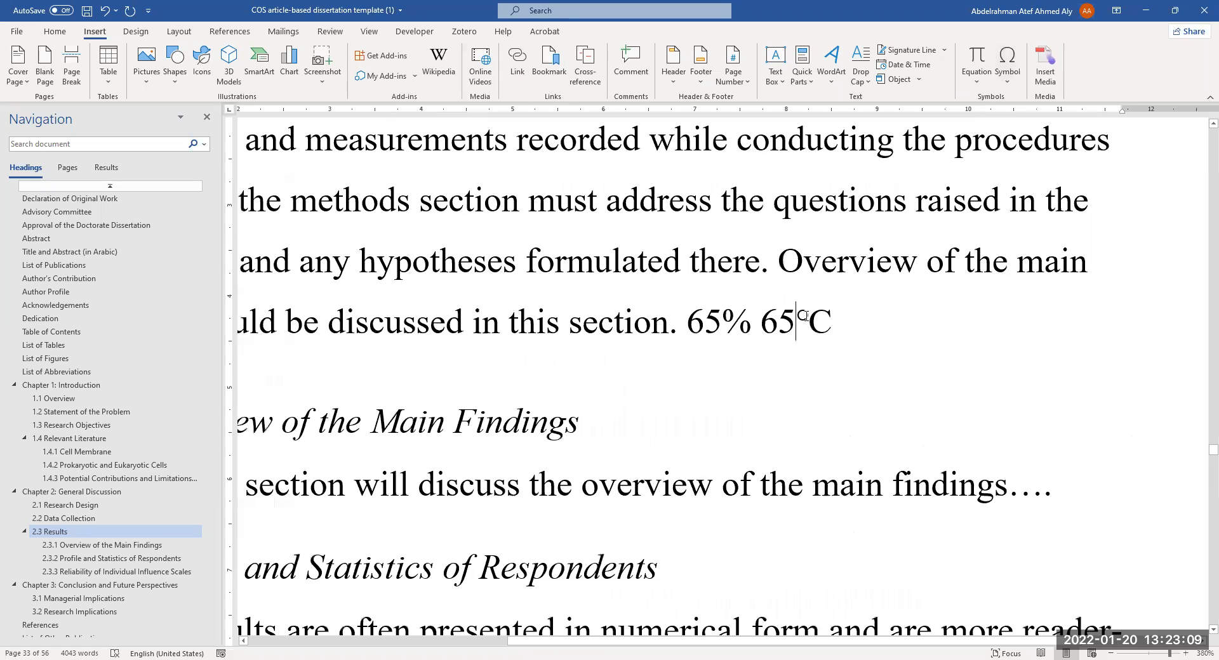
pyautogui.doubleClick(812, 319)
pyautogui.doubleClick(818, 324)
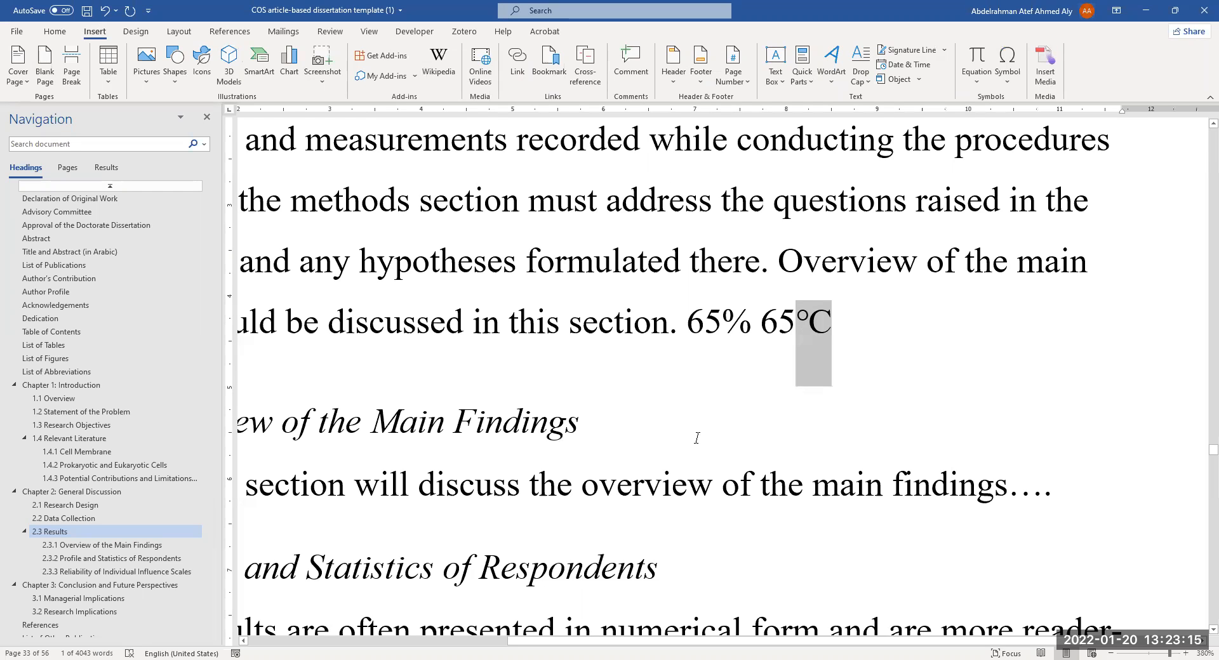
pyautogui.keyDown('ctrl'); pyautogui.scroll(-9, 697, 438); pyautogui.keyUp('ctrl')
pyautogui.click(806, 329)
pyautogui.doubleClick(805, 328)
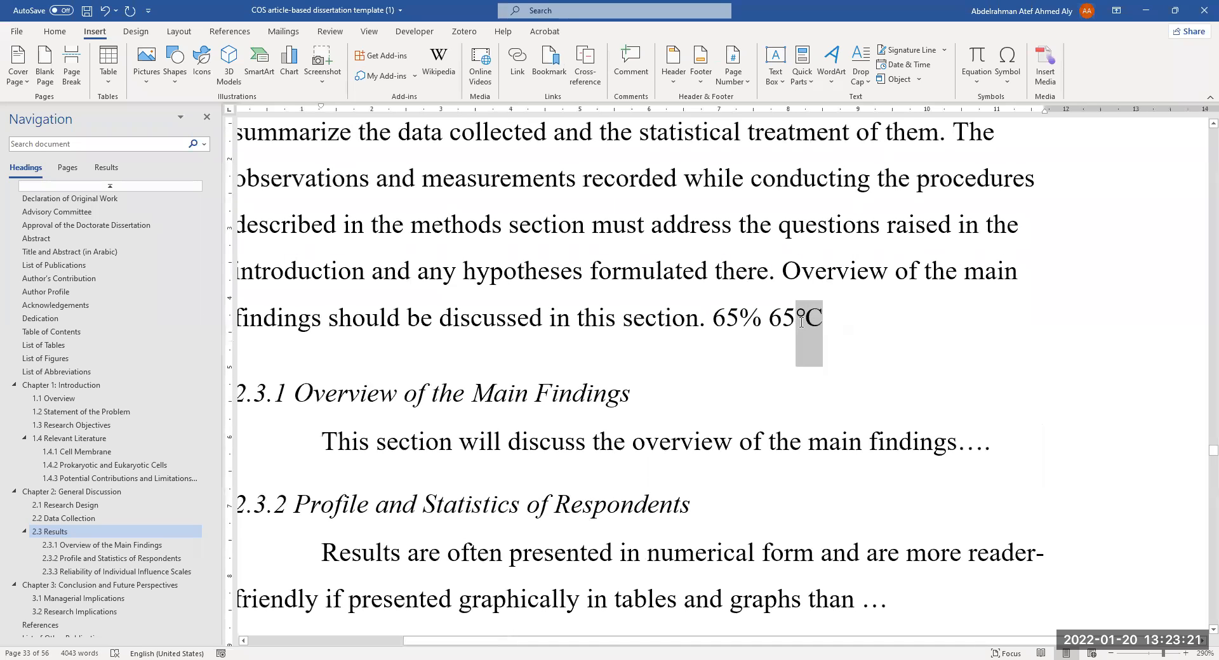
pyautogui.click(811, 322)
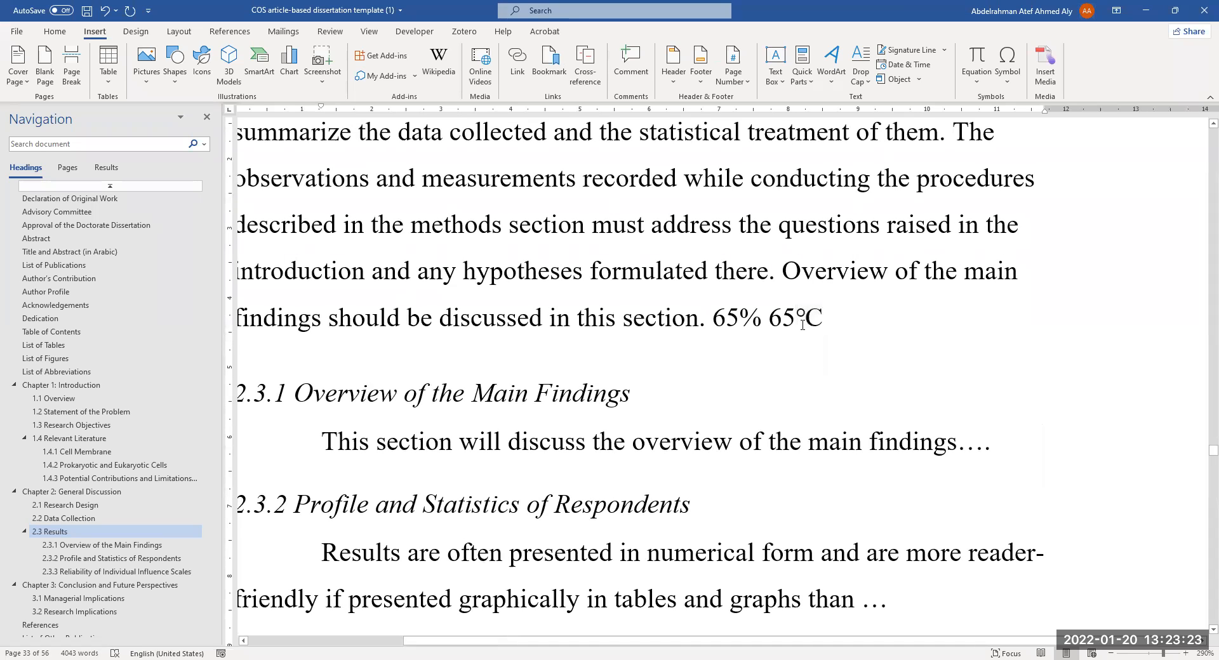
pyautogui.moveTo(821, 314); pyautogui.dragTo(799, 315)
pyautogui.click(814, 318)
pyautogui.doubleClick(806, 317)
pyautogui.keyDown('ctrl'); pyautogui.scroll(-1, 805, 317); pyautogui.keyUp('ctrl')
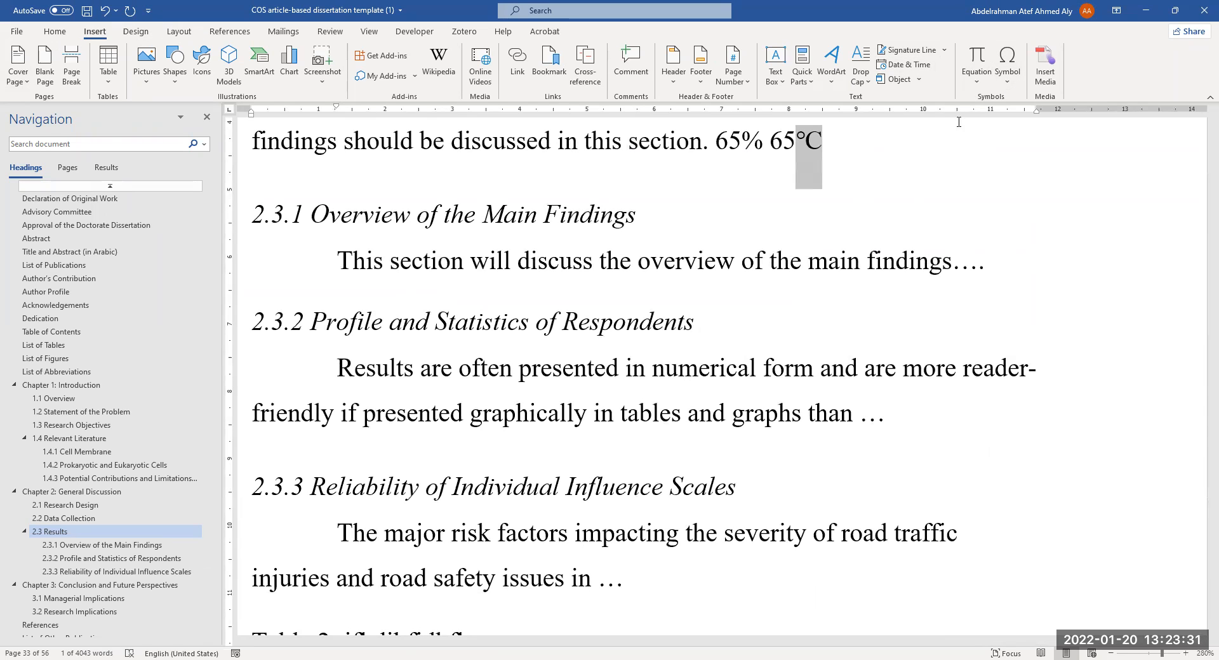
# Step: Add 65 cm after the Celsius value in the 2.3 introduction, with a space between number and unit
pyautogui.scroll(-2, 828, 211)
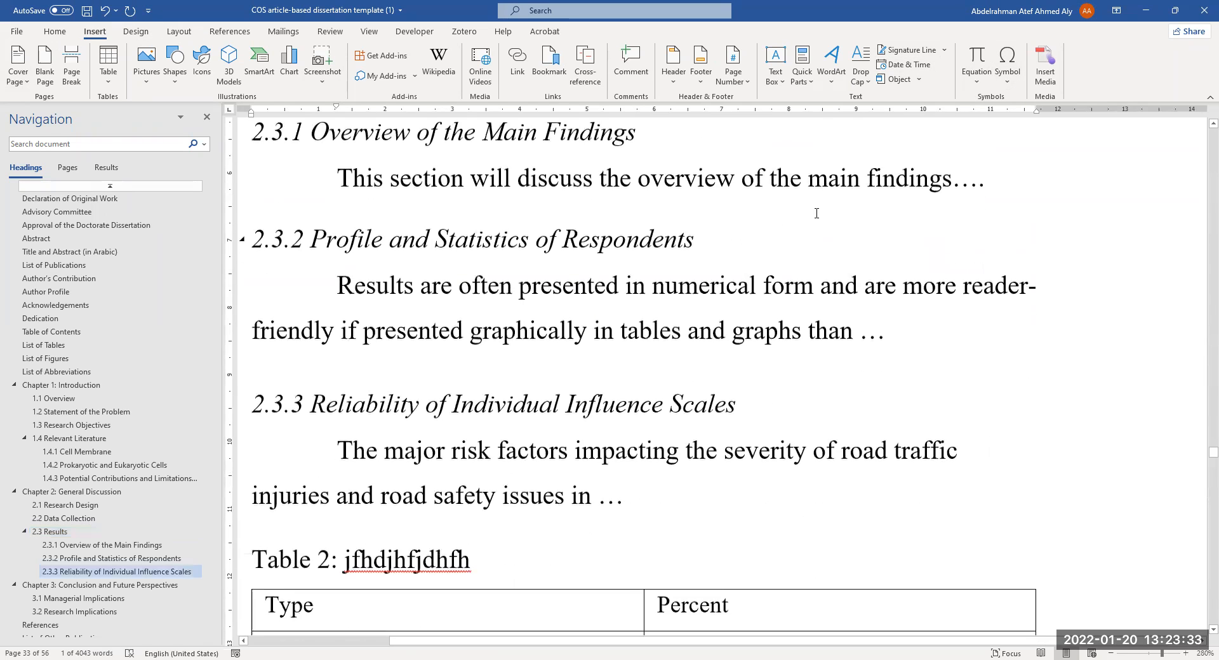
pyautogui.scroll(2, 828, 210)
pyautogui.keyDown('ctrl'); pyautogui.scroll(2, 875, 185); pyautogui.keyUp('ctrl')
pyautogui.scroll(3, 876, 185)
pyautogui.moveTo(864, 327); pyautogui.dragTo(749, 337)
pyautogui.keyDown('ctrl'); pyautogui.scroll(-1, 872, 332); pyautogui.keyUp('ctrl')
pyautogui.click(872, 332)
pyautogui.write('65 cm')
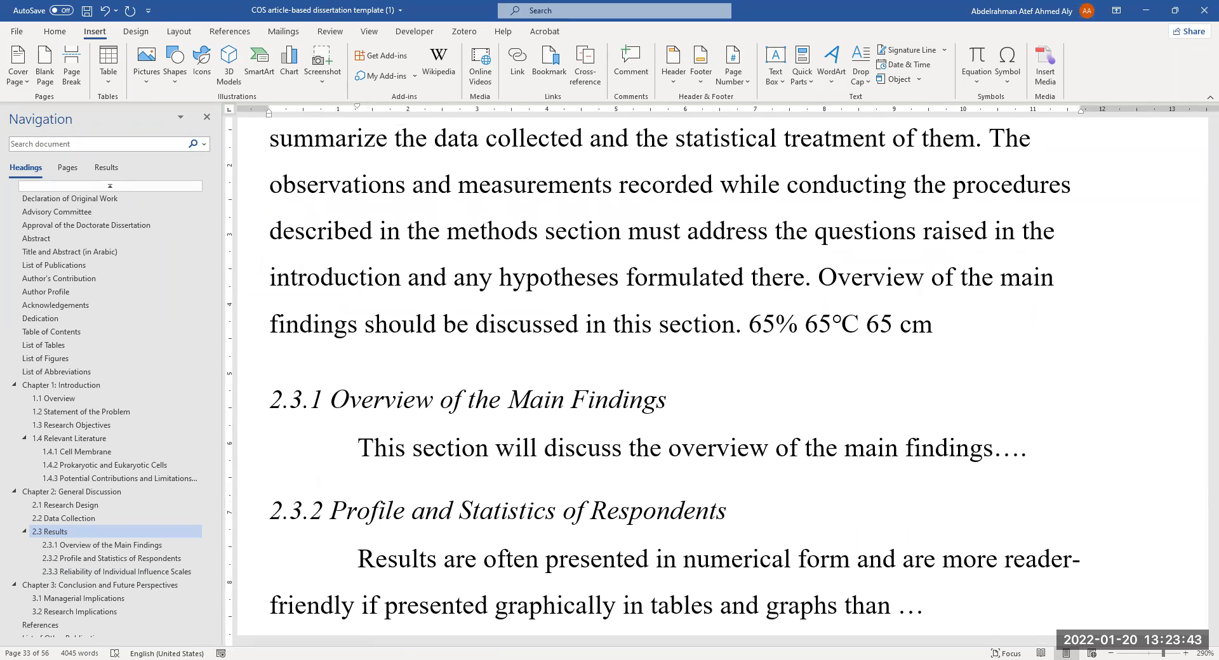
# Step: Select the whole first part of Table 2 in section 2.3.3 and open its border options
pyautogui.keyDown('ctrl'); pyautogui.scroll(-3, 882, 312); pyautogui.keyUp('ctrl')
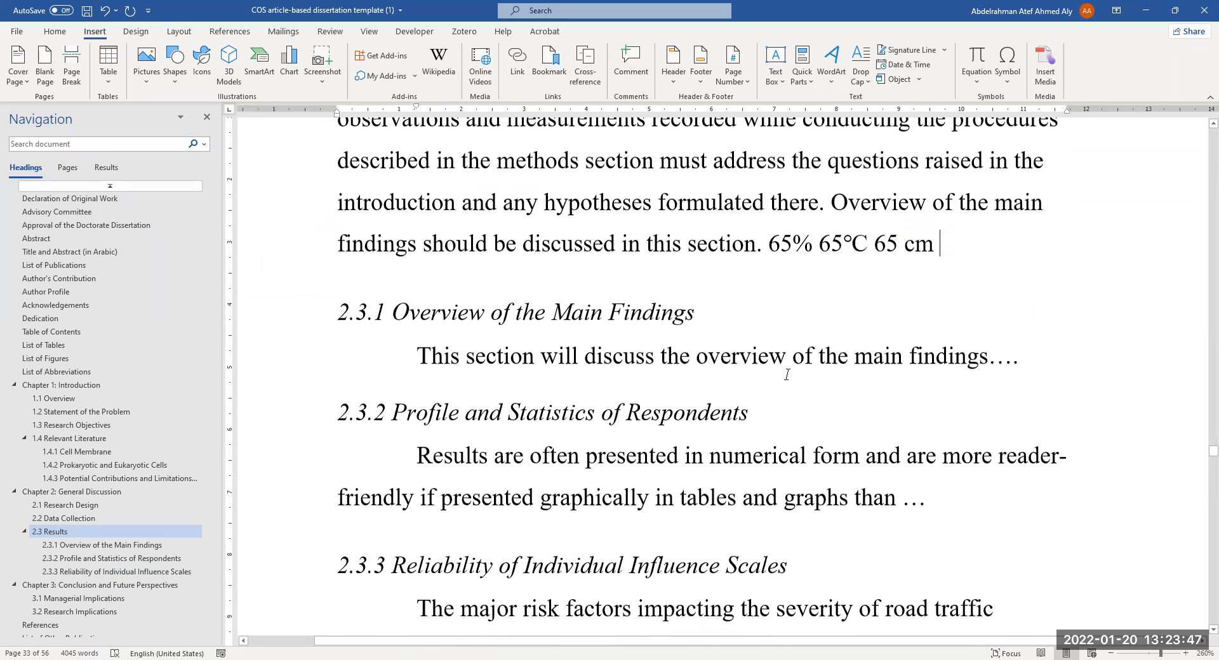
pyautogui.scroll(1, 806, 346)
pyautogui.keyDown('ctrl'); pyautogui.scroll(-5, 770, 406); pyautogui.keyUp('ctrl')
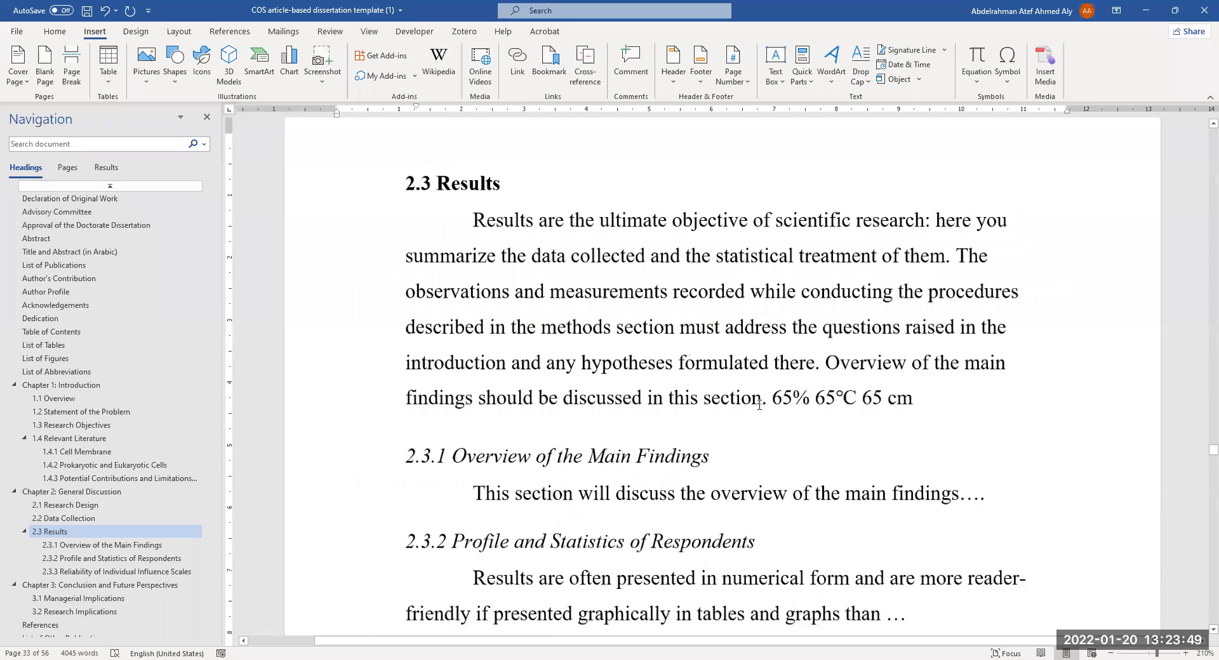
pyautogui.scroll(-3, 760, 404)
pyautogui.scroll(4, 756, 355)
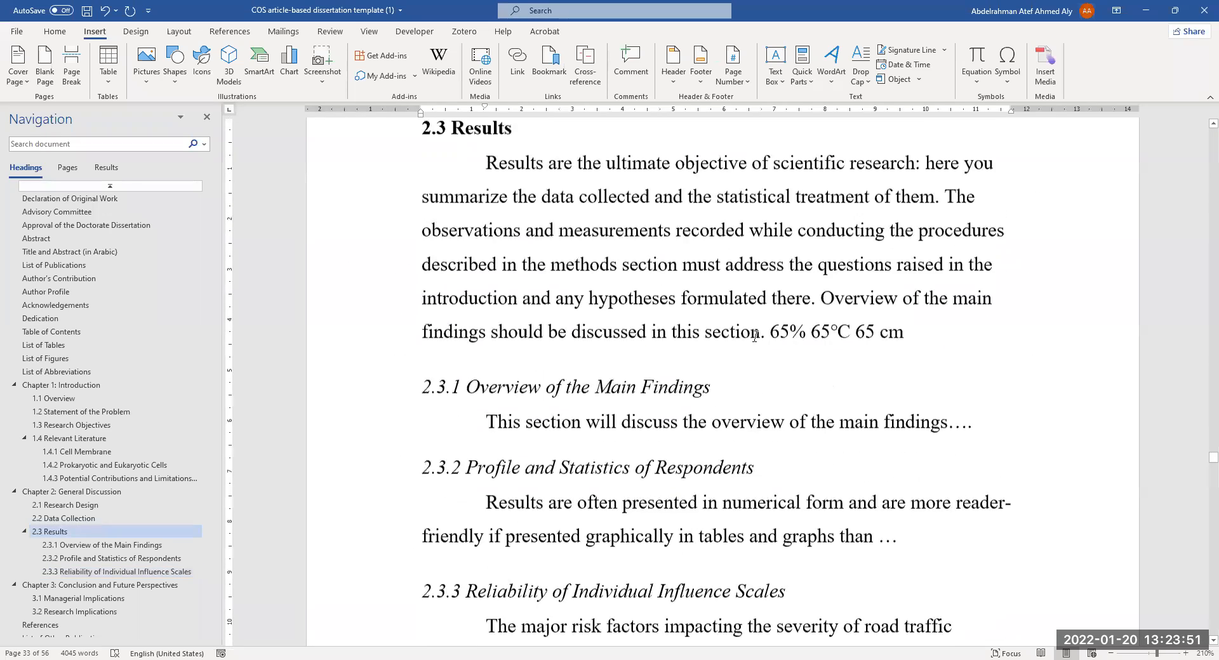
pyautogui.scroll(-8, 755, 346)
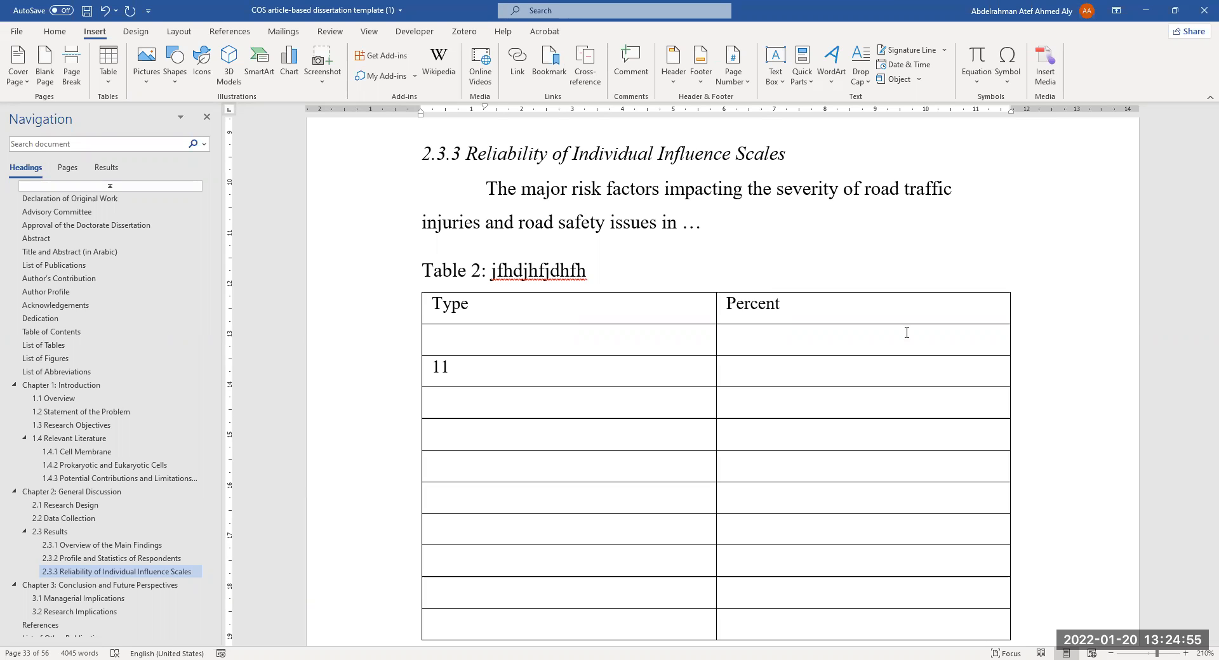
pyautogui.keyDown('ctrl'); pyautogui.scroll(-5, 856, 367); pyautogui.keyUp('ctrl')
pyautogui.scroll(-3, 724, 381)
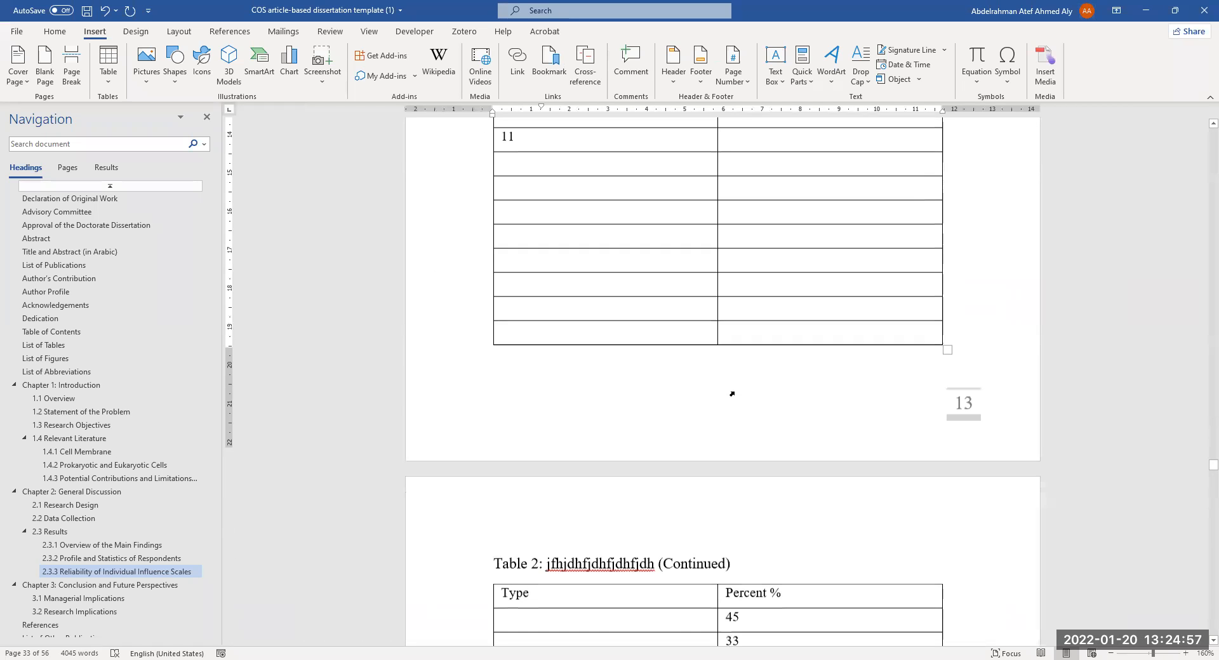
pyautogui.scroll(-1, 733, 395)
pyautogui.scroll(3, 734, 394)
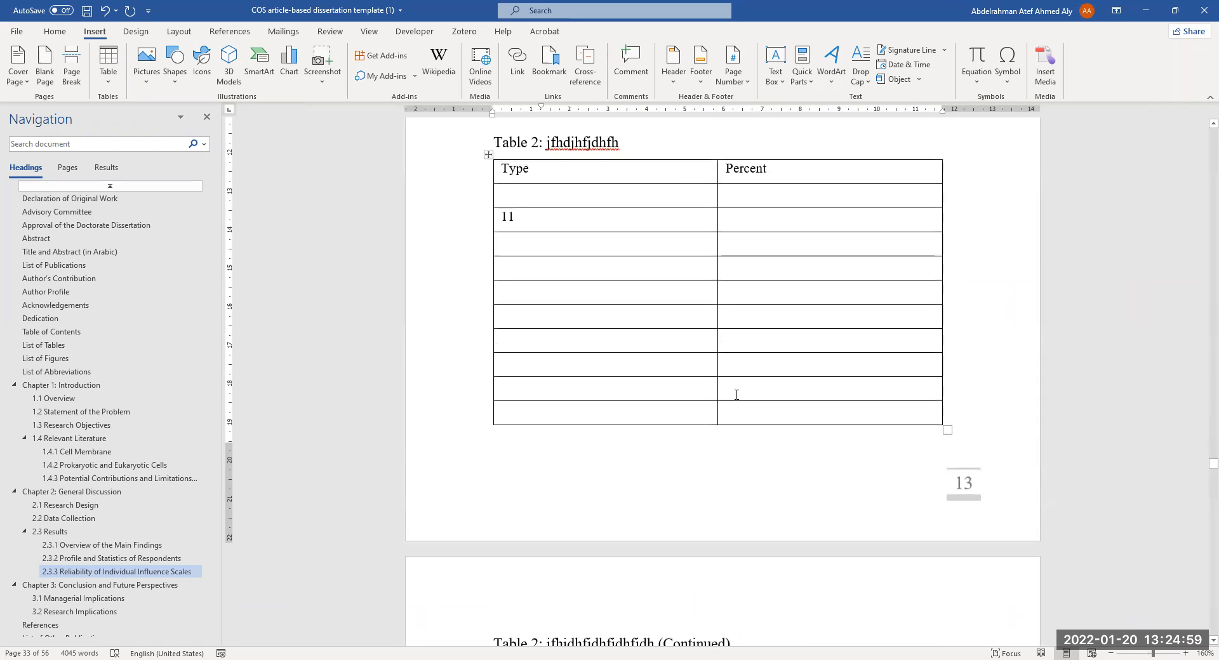
pyautogui.click(485, 155)
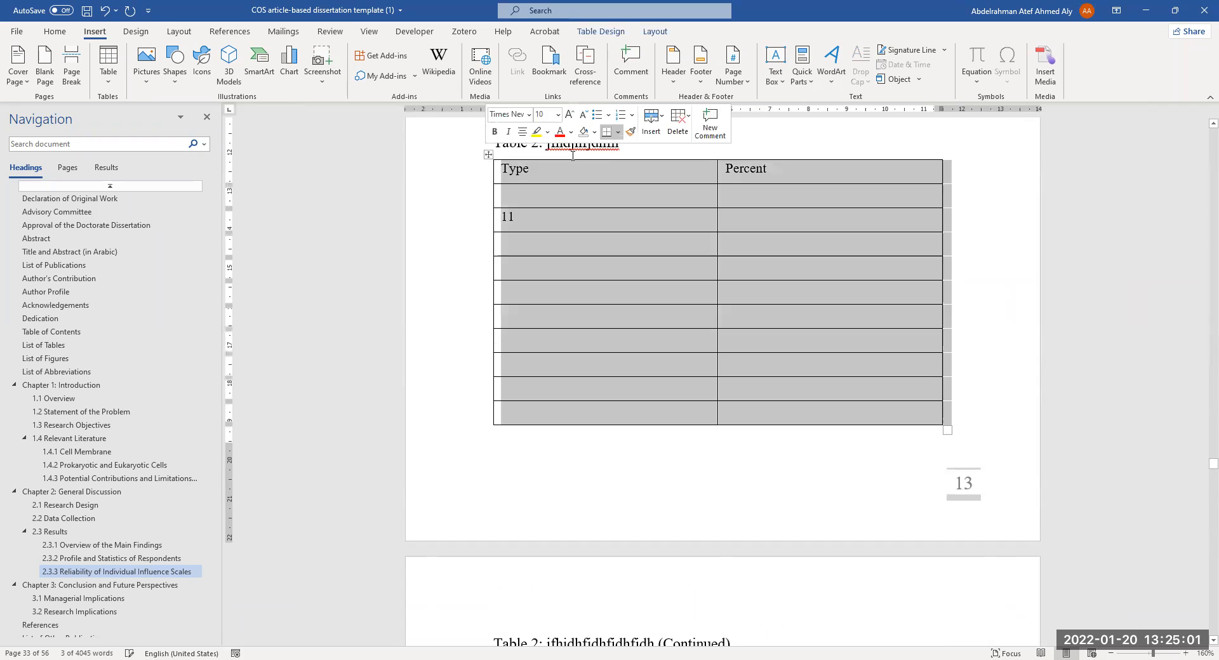
pyautogui.click(618, 135)
# Step: Examine the layout and border lines of Table 3 in section 2.1, along with the neighbouring Figure 3 pages
pyautogui.scroll(15, 549, 291)
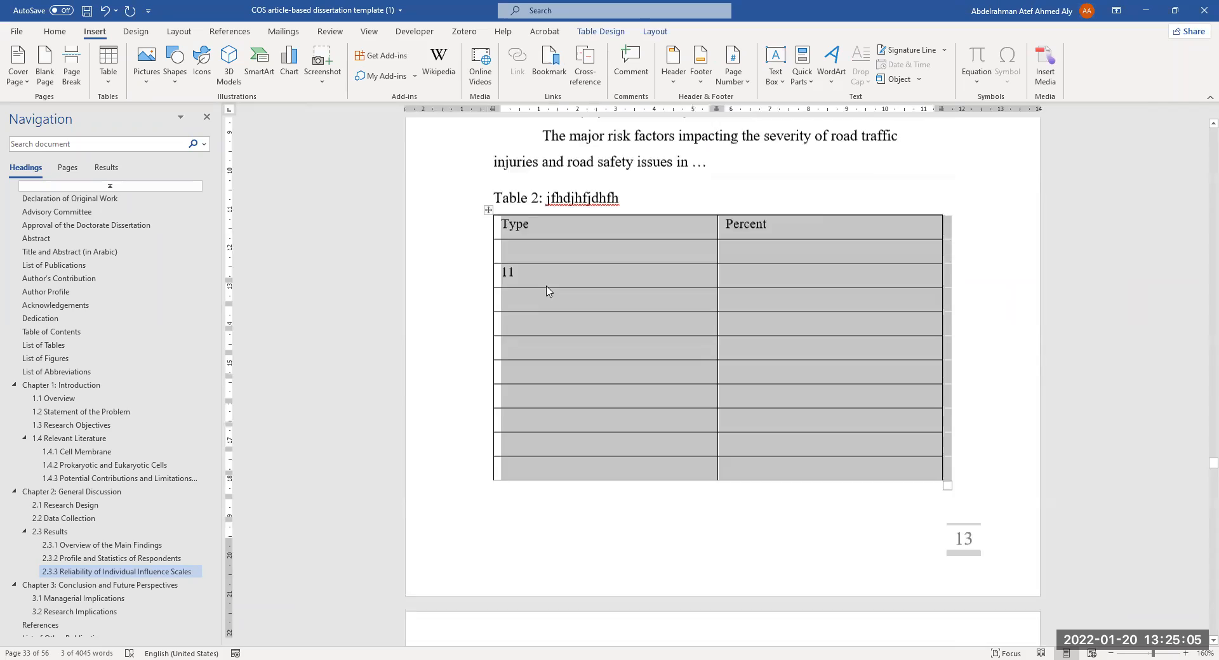
pyautogui.scroll(15, 561, 335)
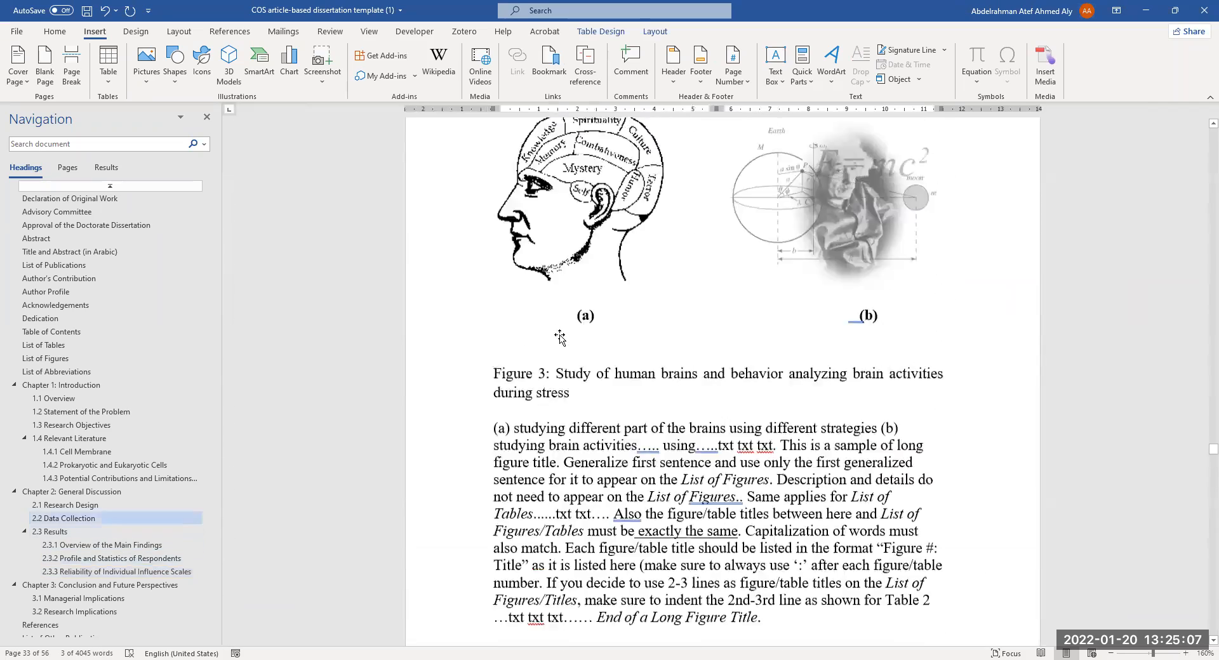
pyautogui.scroll(-15, 560, 336)
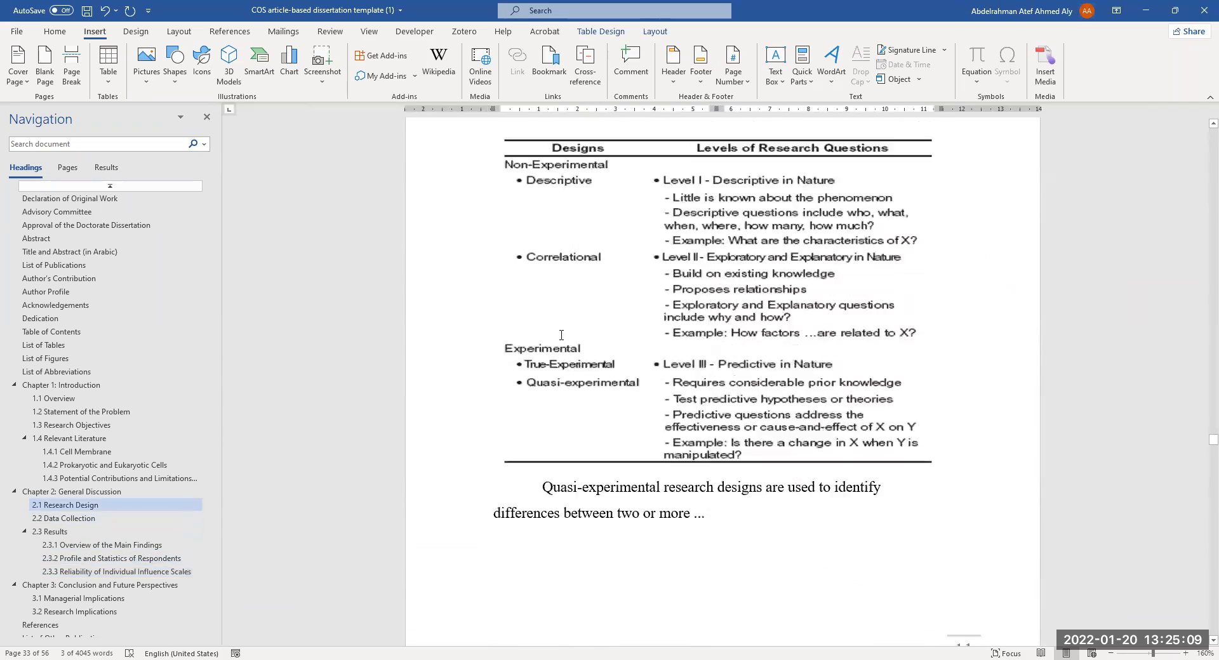
pyautogui.scroll(-3, 562, 335)
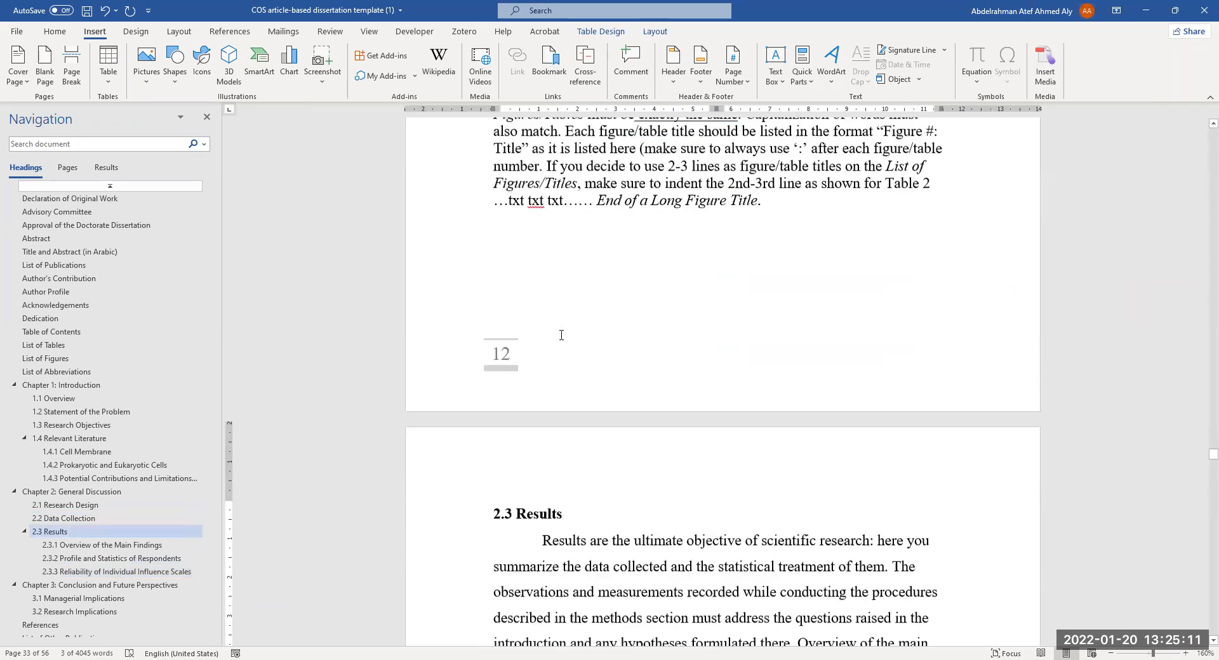
pyautogui.scroll(15, 561, 336)
pyautogui.scroll(3, 560, 336)
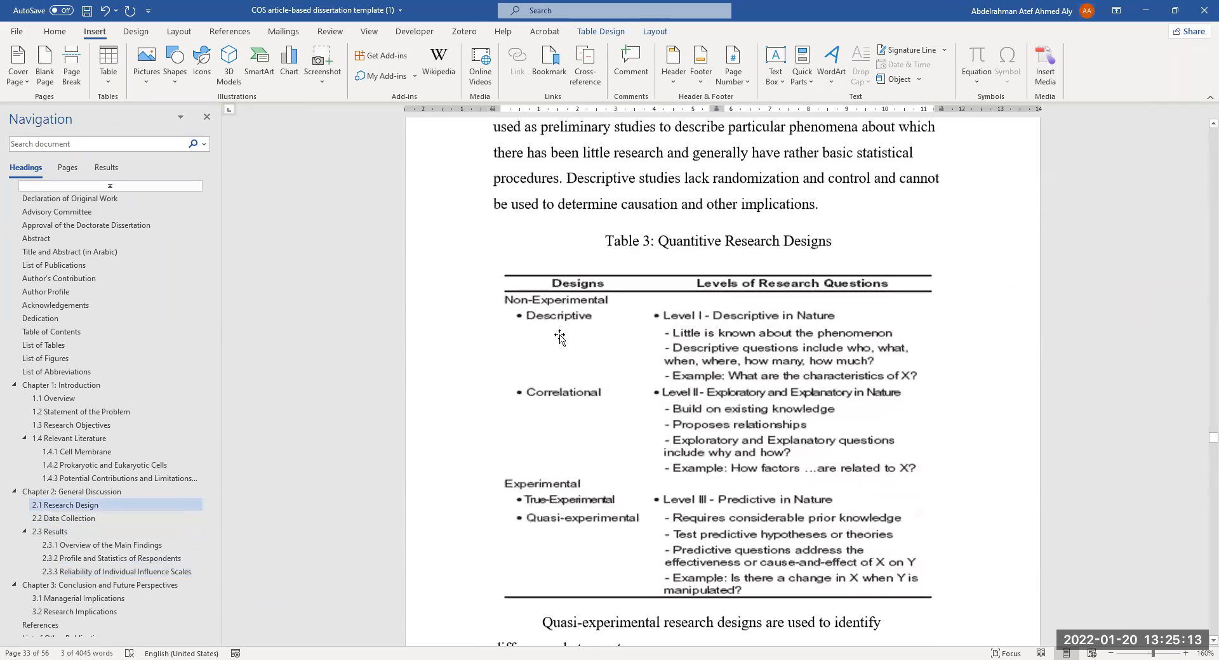
pyautogui.scroll(-2, 821, 317)
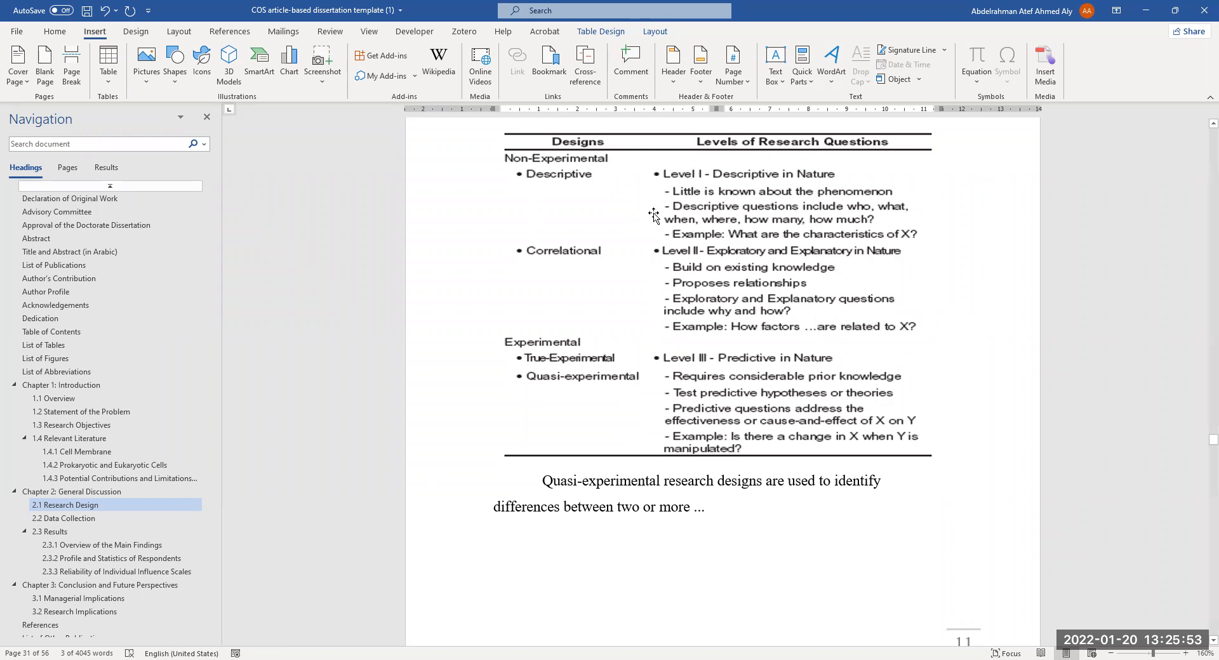
pyautogui.scroll(-3, 693, 369)
pyautogui.scroll(-3, 694, 368)
pyautogui.scroll(1, 694, 381)
pyautogui.scroll(6, 694, 381)
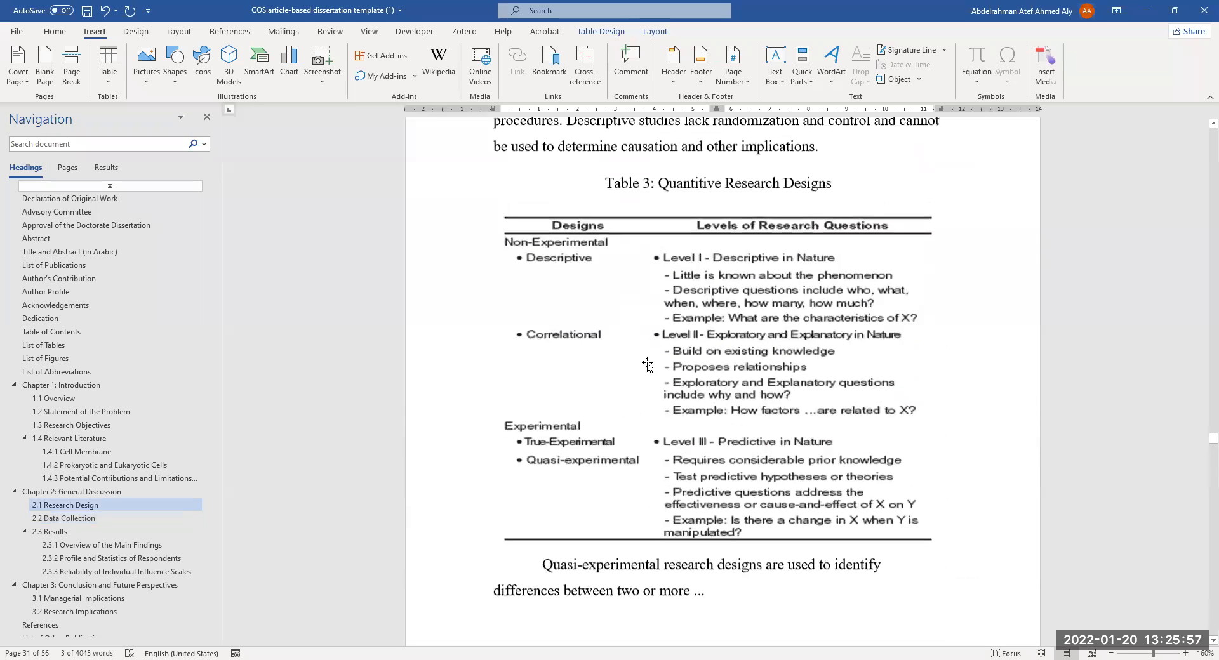
pyautogui.scroll(-1, 761, 337)
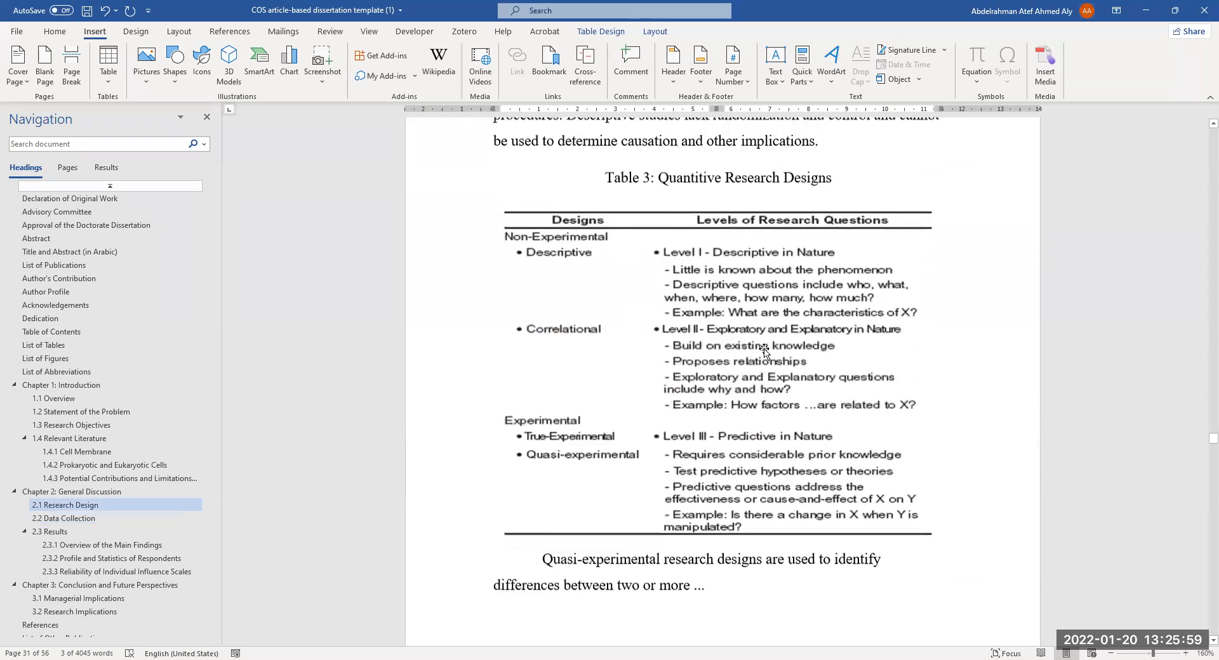
pyautogui.scroll(-1, 936, 353)
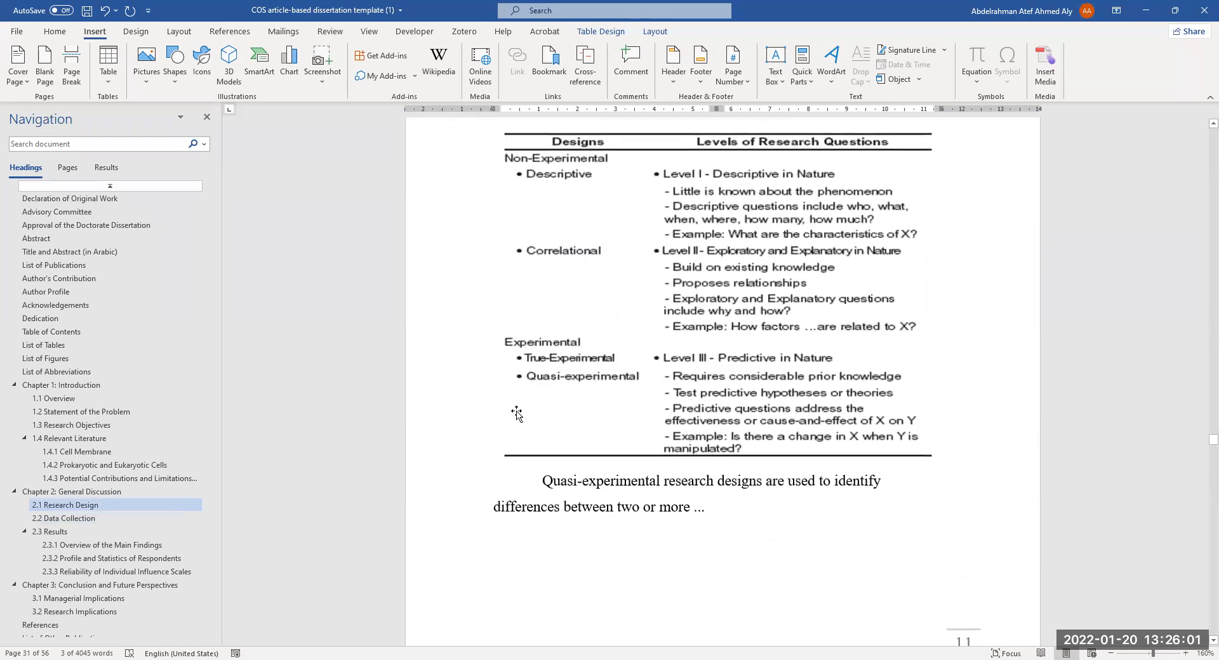
# Step: Compare the fully gridded Table 2 in section 2.3.3 with the layout of Table 3 in section 2.1
pyautogui.scroll(-10, 597, 355)
pyautogui.scroll(-15, 599, 381)
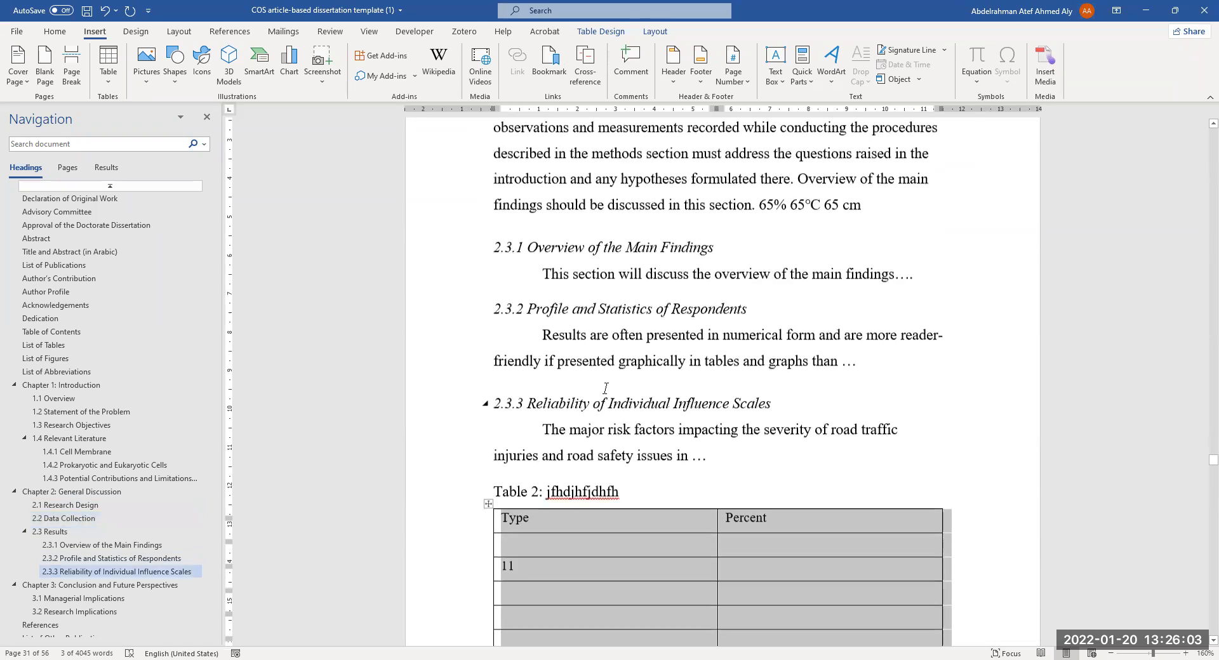
pyautogui.scroll(6, 671, 339)
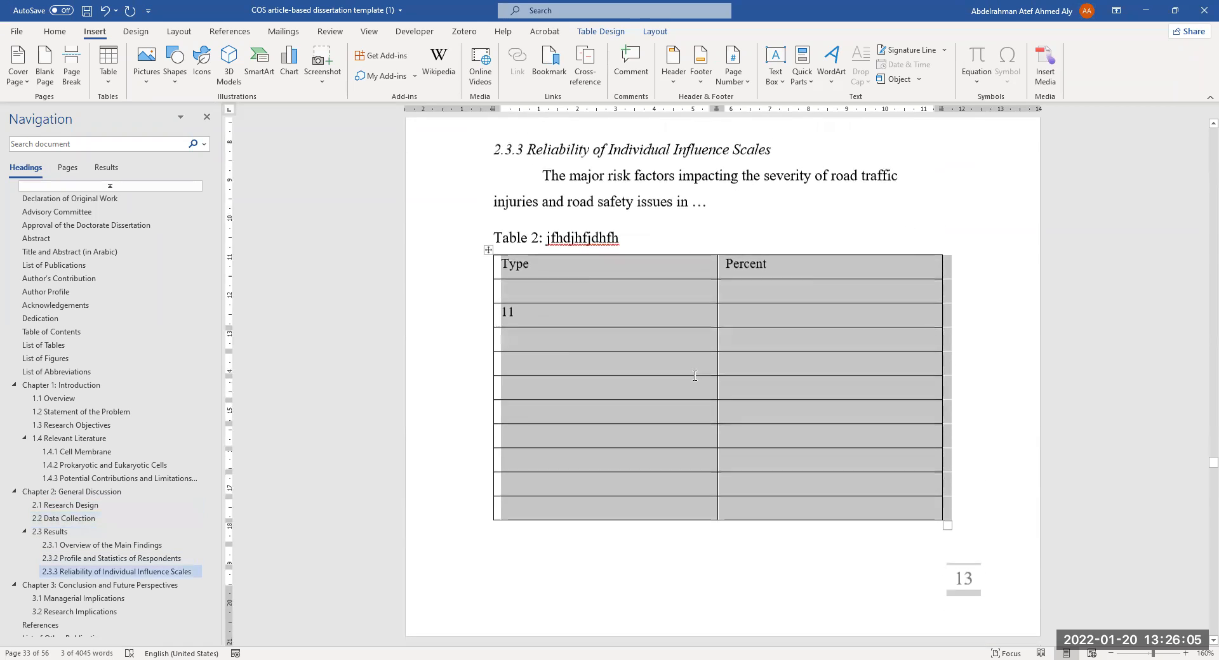
pyautogui.scroll(18, 671, 339)
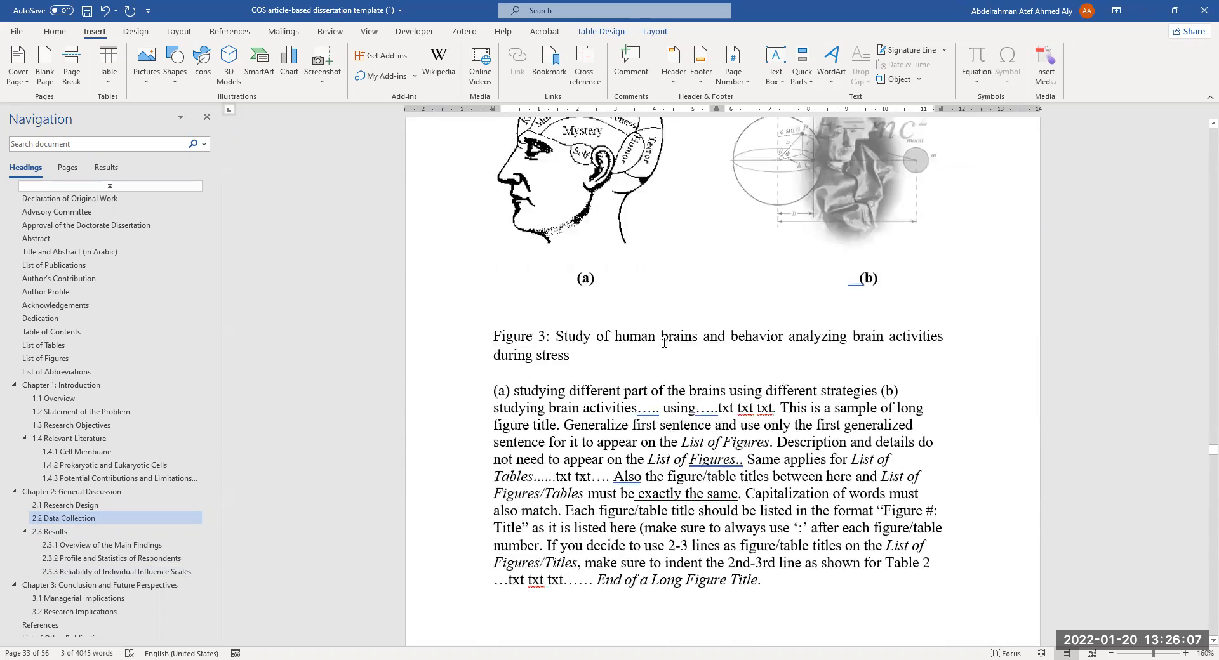
pyautogui.scroll(1, 684, 277)
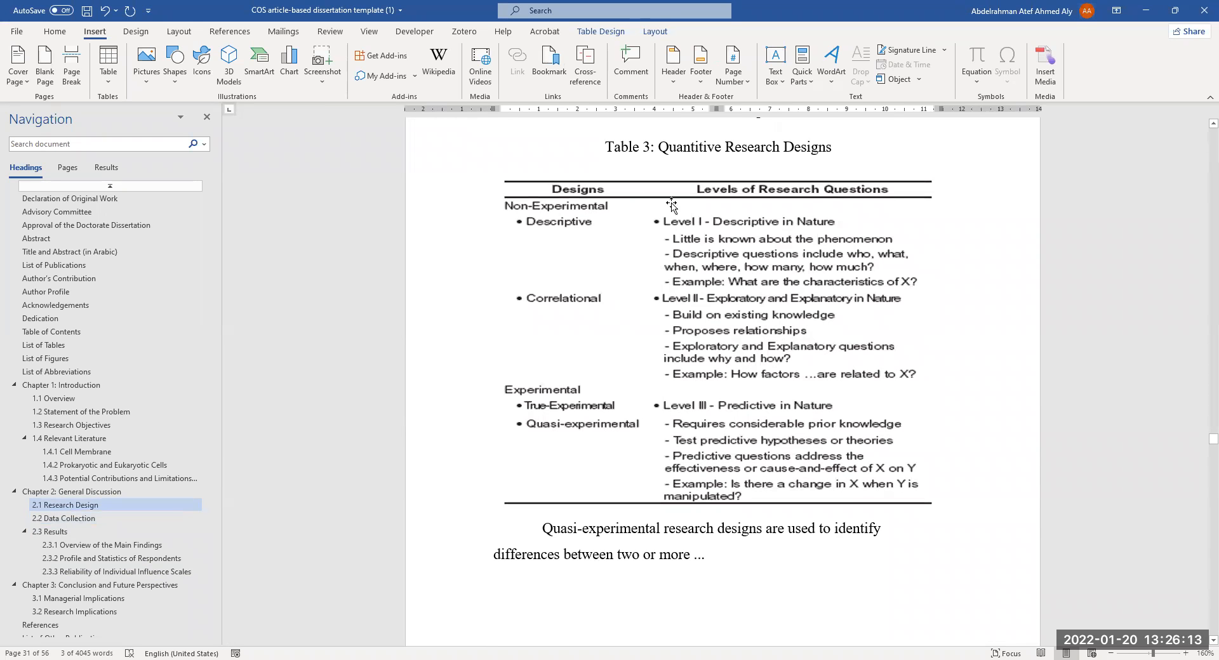
pyautogui.scroll(-5, 769, 347)
pyautogui.scroll(4, 701, 278)
pyautogui.scroll(2, 701, 278)
pyautogui.scroll(-1, 651, 389)
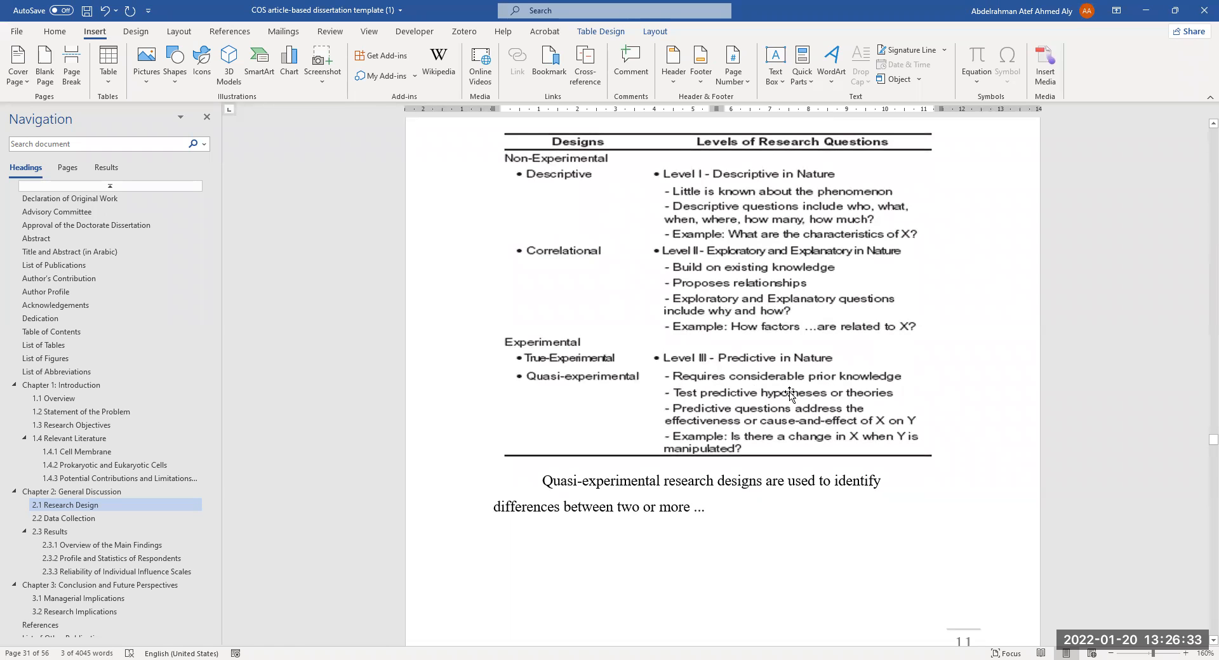
# Step: Review Table 3 in section 2.1 and the long Figure 3 caption in section 2.2 against Table 2 in section 2.3.3
pyautogui.scroll(1, 816, 394)
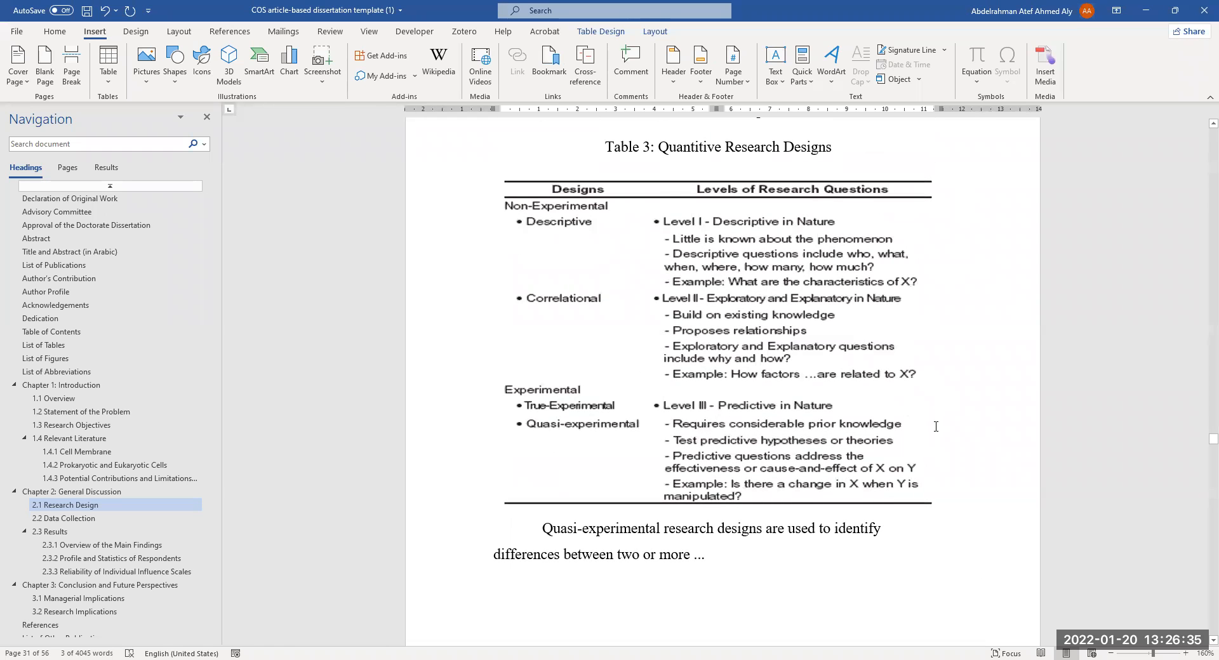
pyautogui.scroll(-10, 787, 413)
pyautogui.scroll(-15, 666, 374)
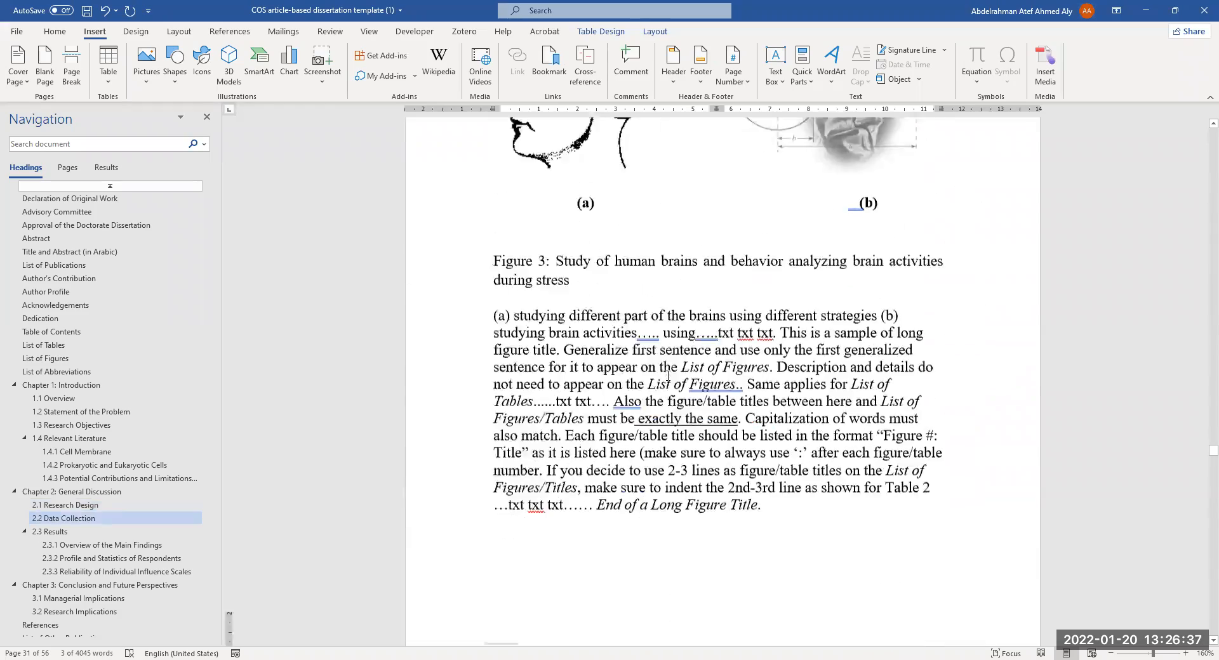
pyautogui.scroll(10, 678, 357)
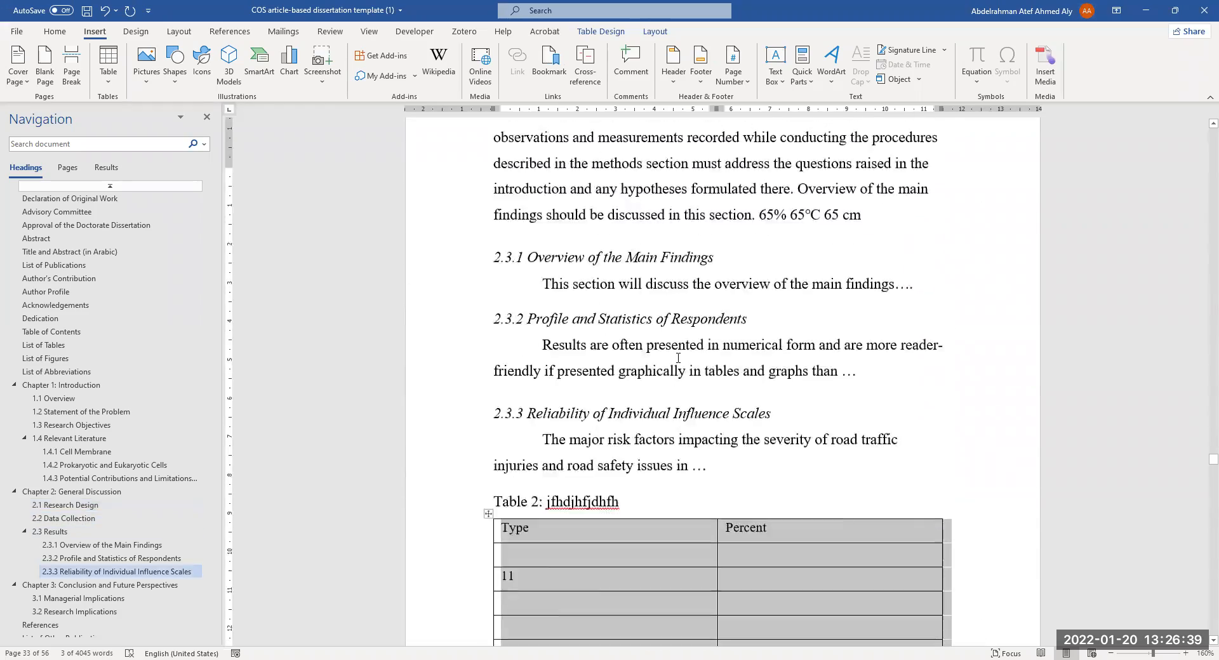
pyautogui.scroll(3, 680, 357)
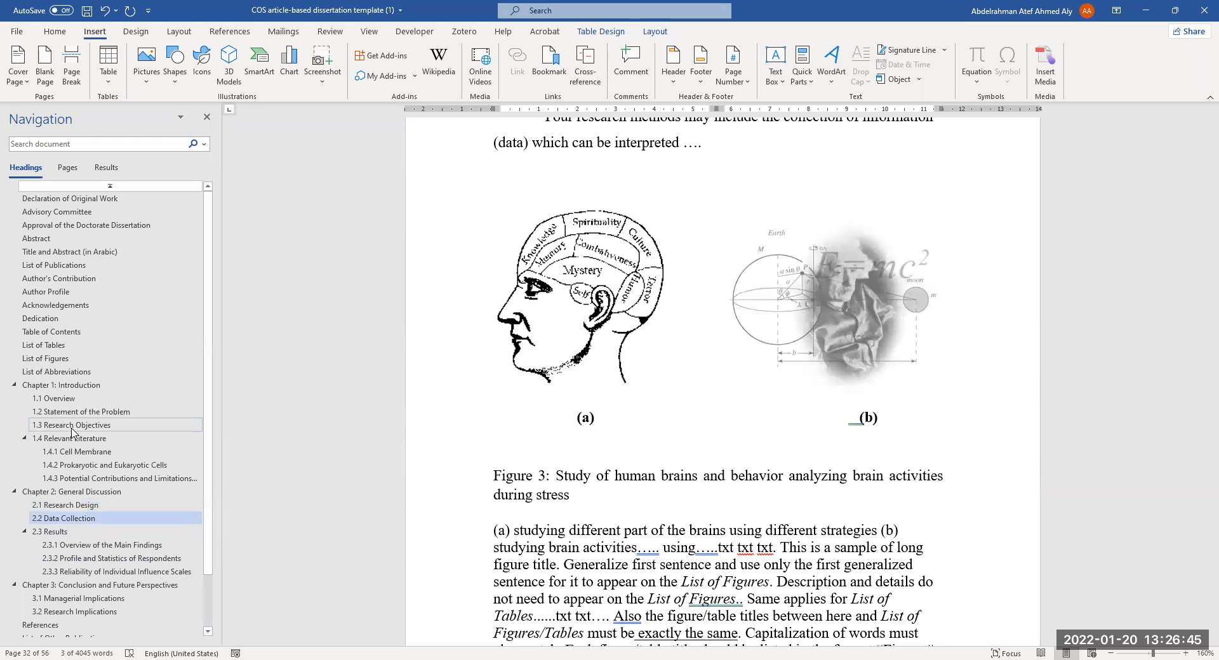
pyautogui.scroll(-8, 574, 408)
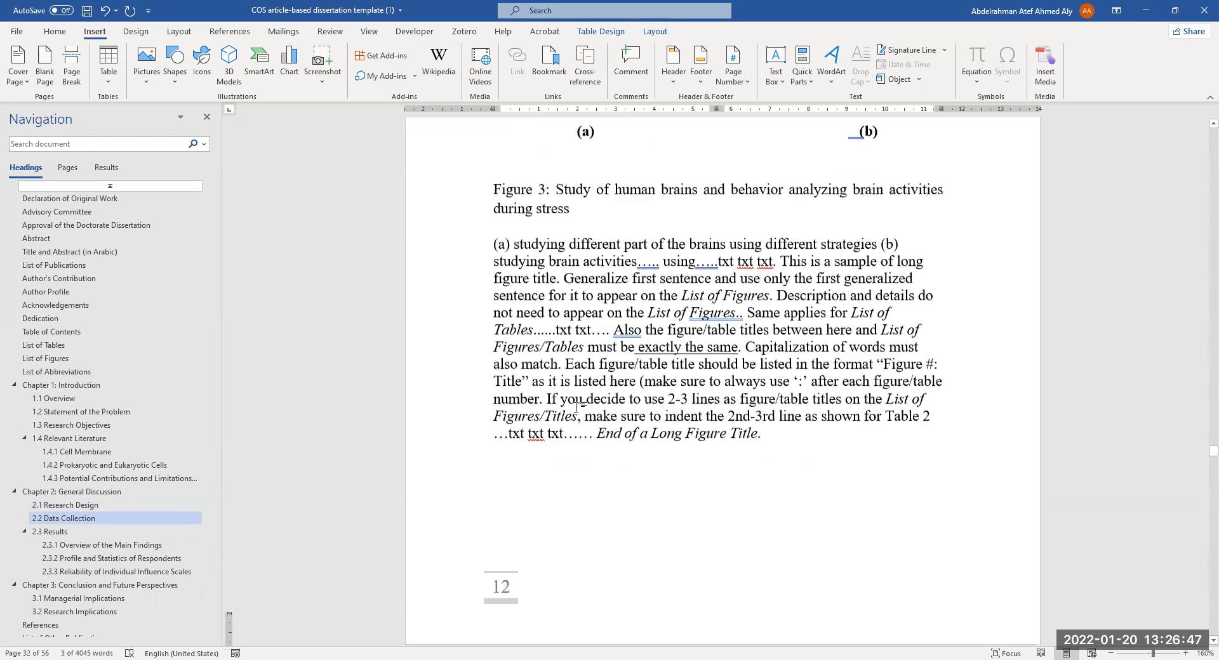
pyautogui.scroll(-9, 574, 409)
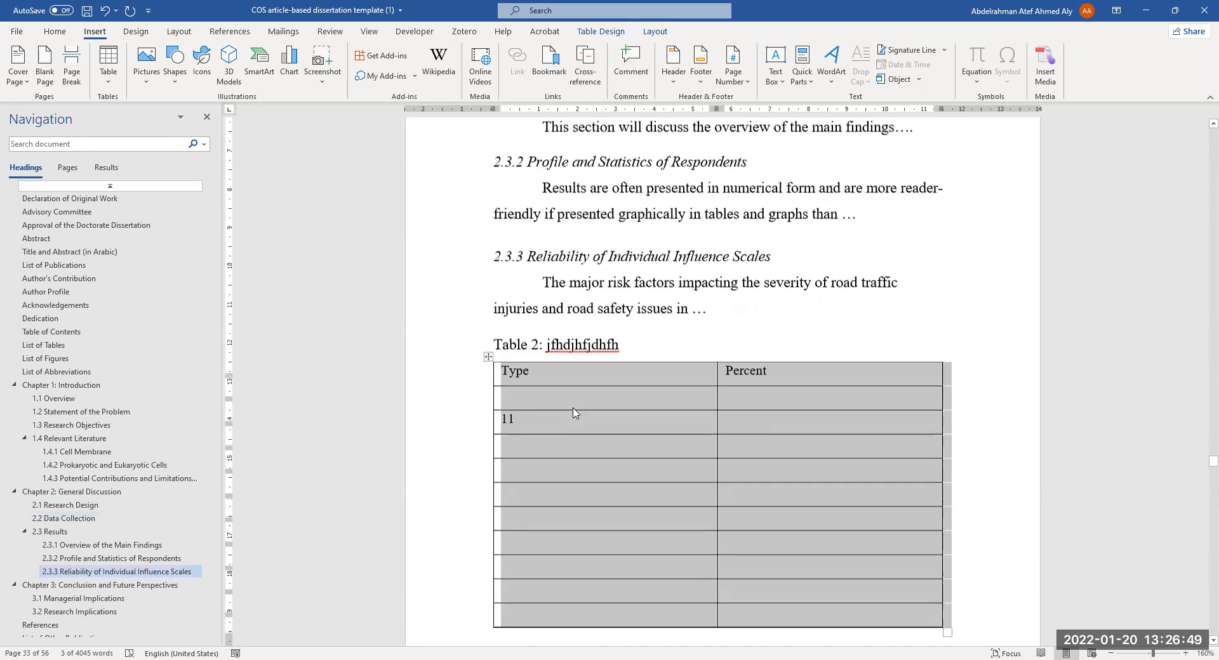
# Step: Examine both parts of Table 2 in section 2.3.3, including the continued part and its caption on the following page
pyautogui.scroll(-4, 570, 417)
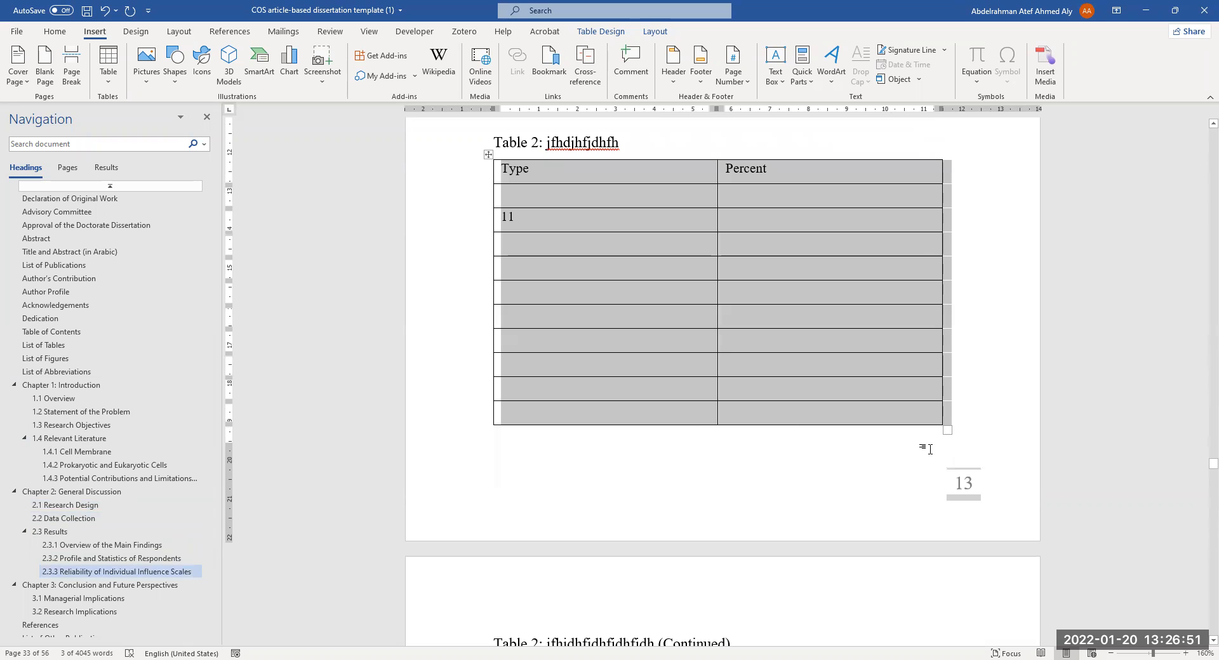
pyautogui.scroll(-10, 623, 403)
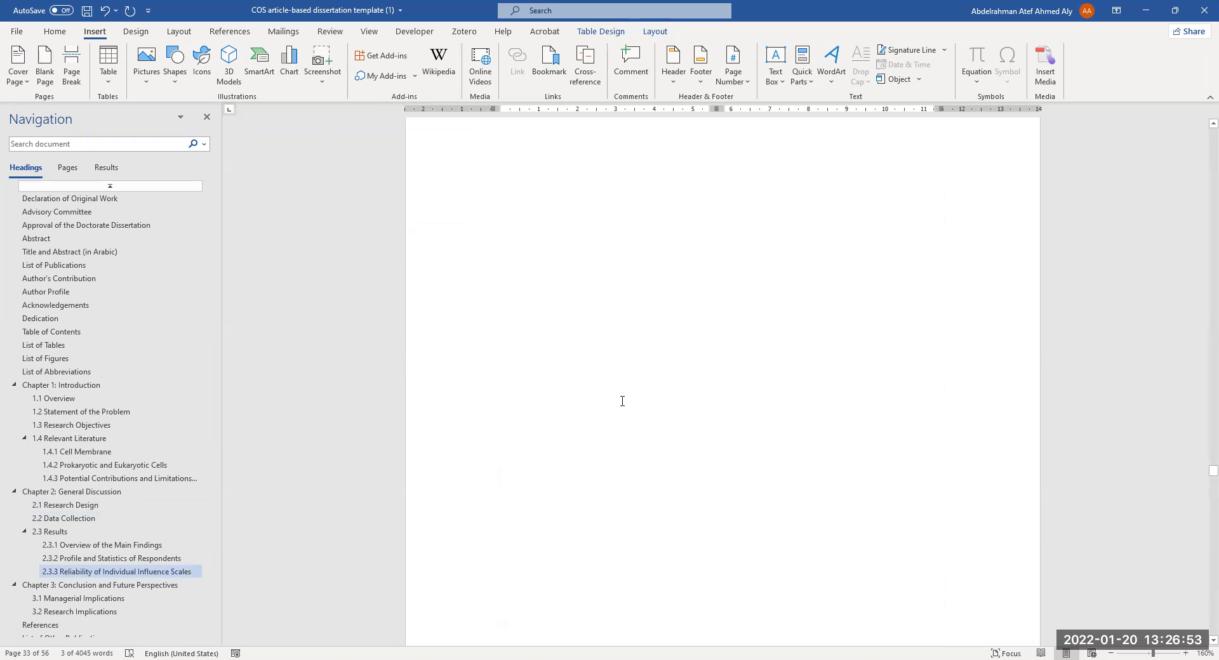
pyautogui.scroll(3, 622, 399)
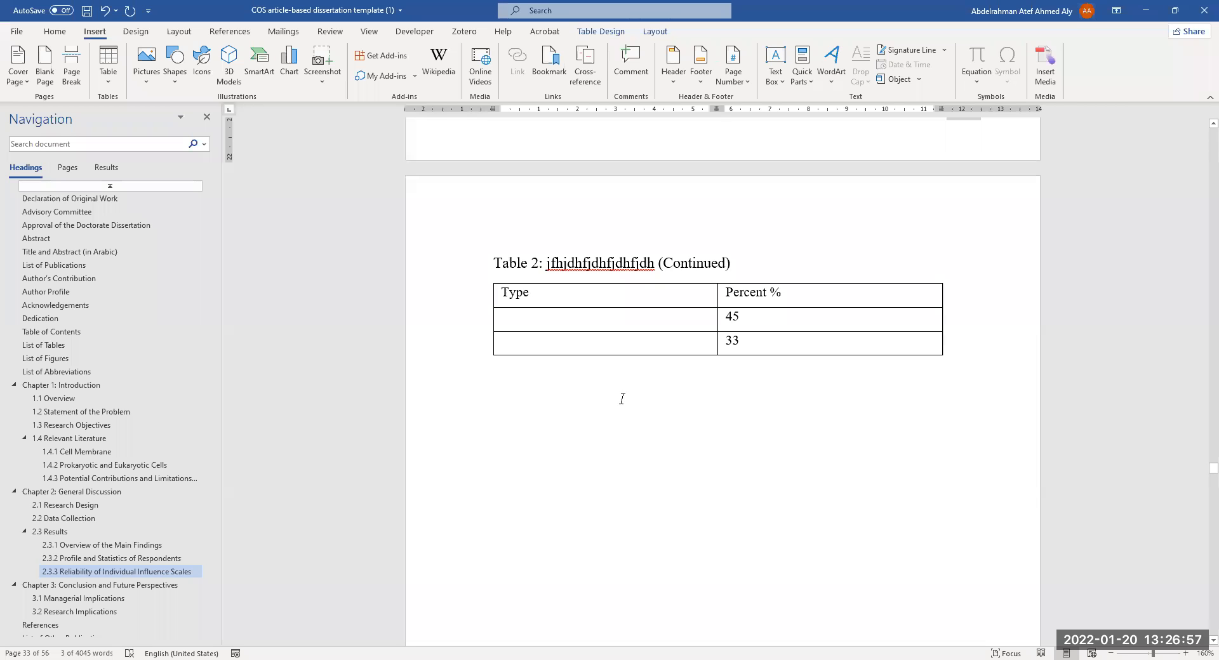
pyautogui.scroll(6, 622, 399)
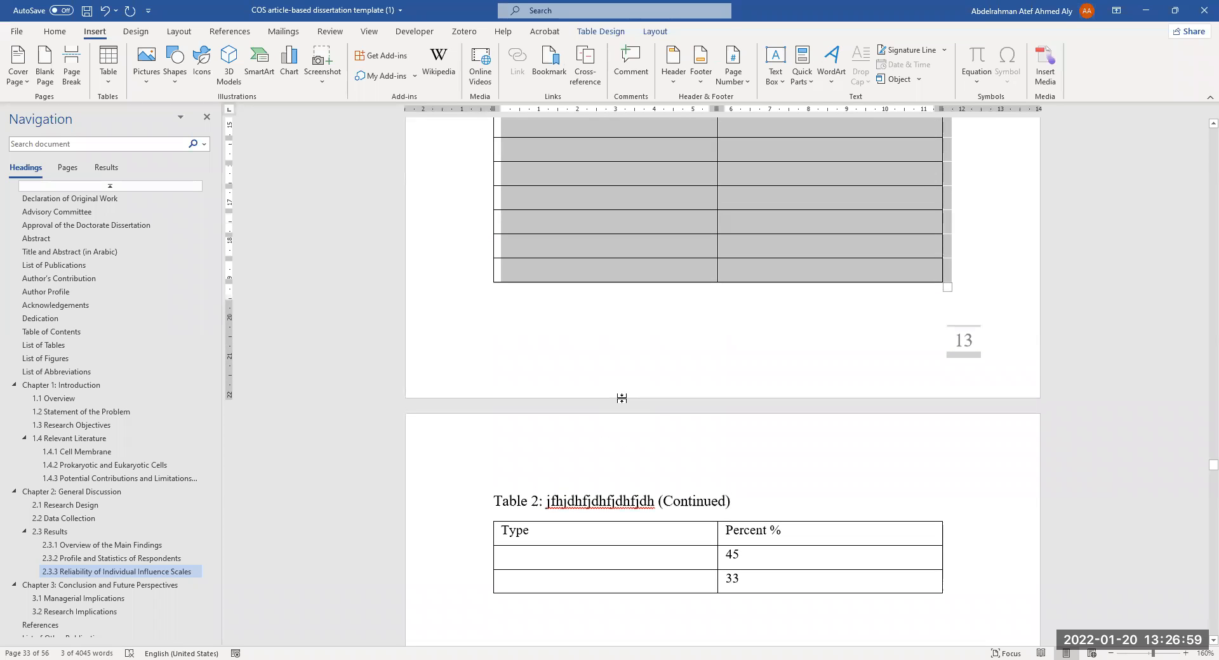
pyautogui.scroll(4, 622, 398)
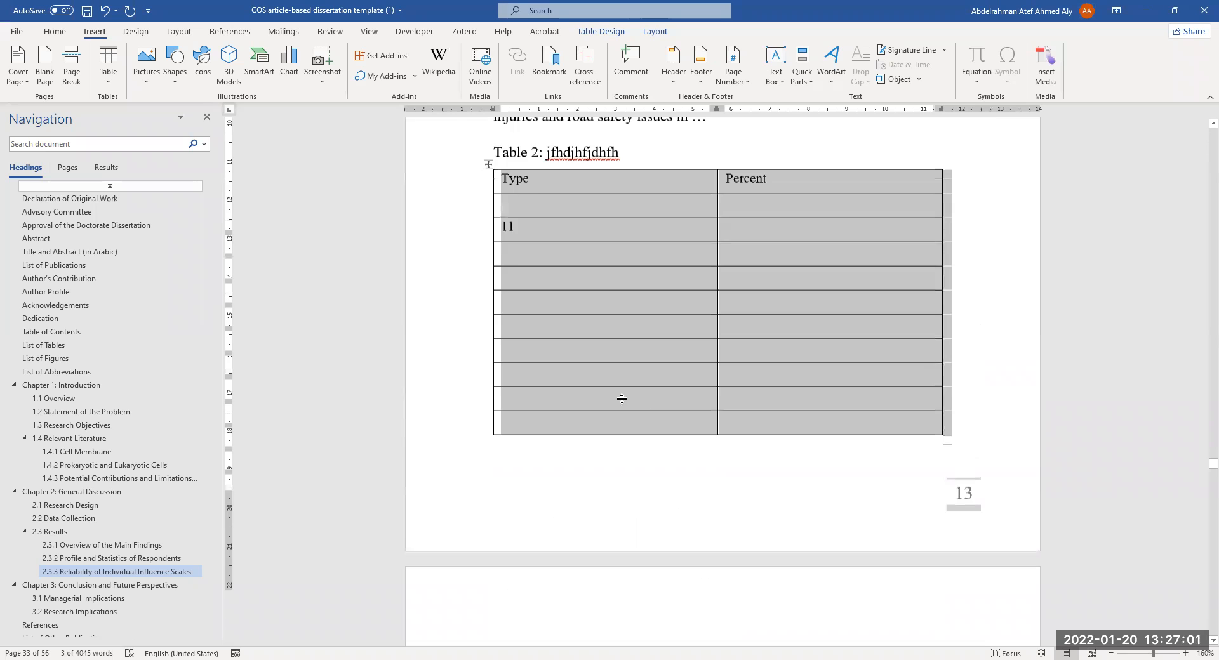
pyautogui.scroll(3, 622, 398)
pyautogui.scroll(3, 622, 399)
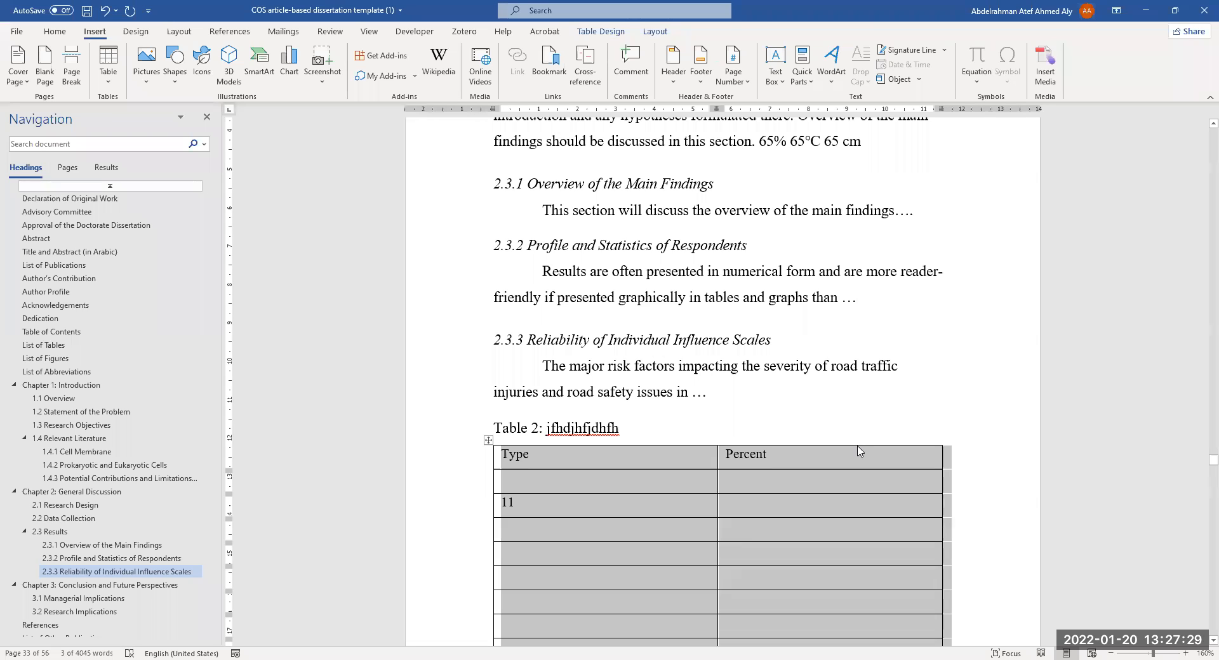
pyautogui.click(1003, 188)
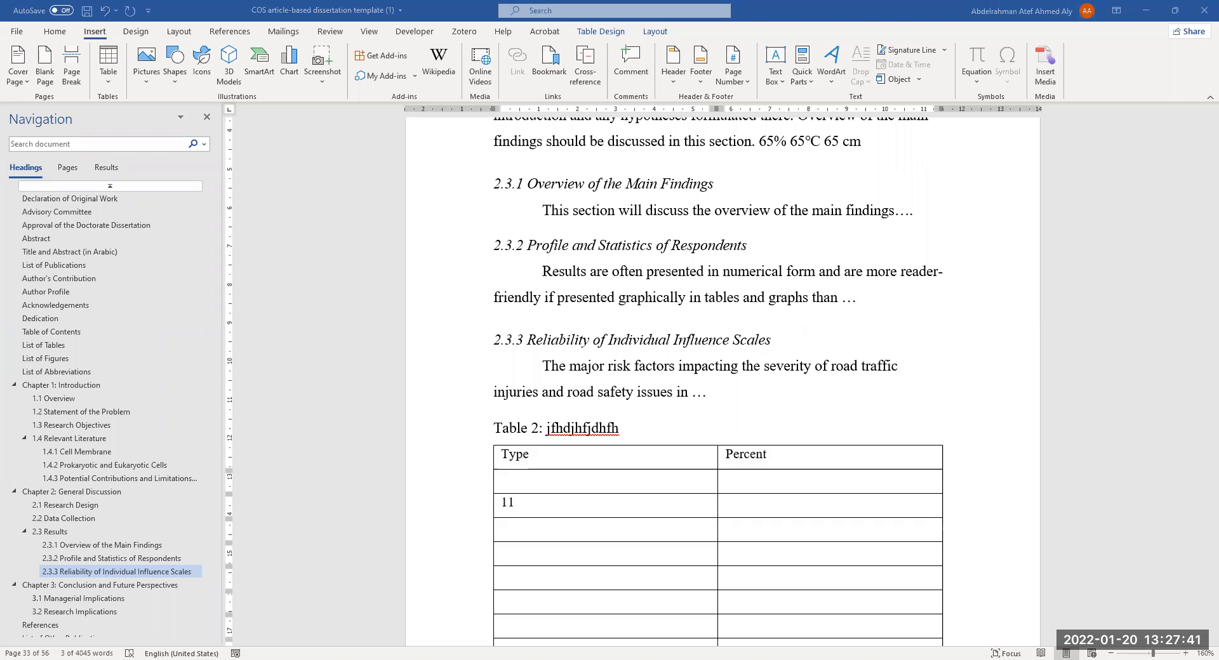
pyautogui.scroll(-4, 851, 353)
pyautogui.scroll(3, 768, 377)
pyautogui.scroll(3, 768, 377)
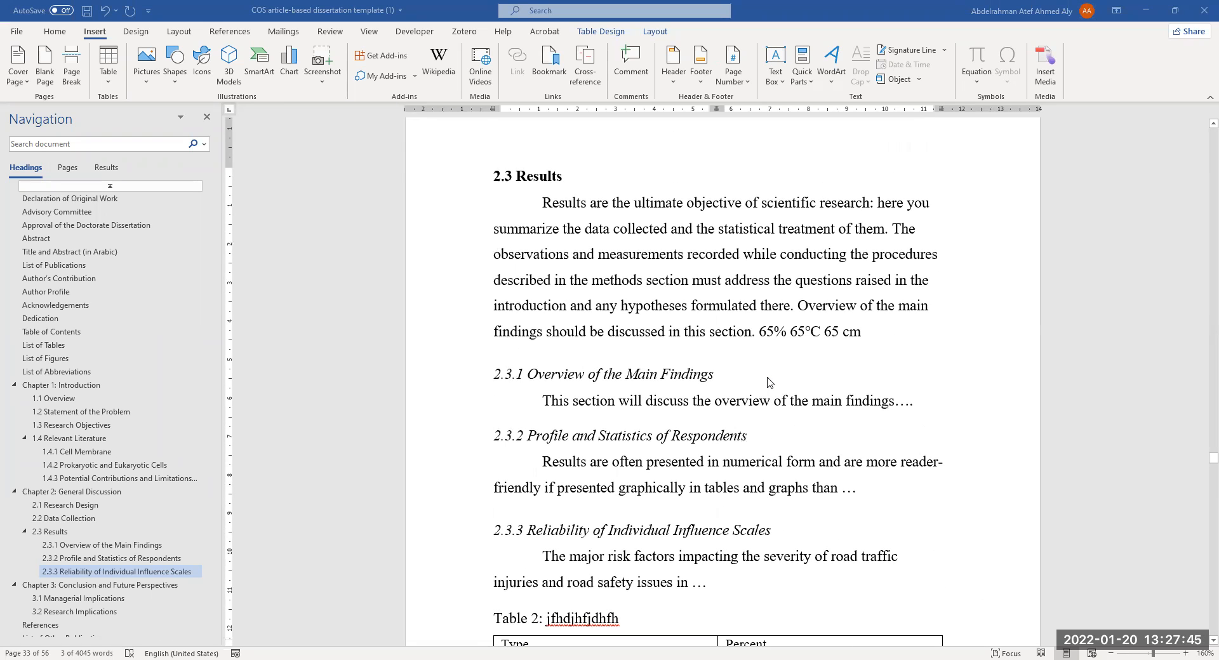
pyautogui.scroll(-1, 769, 382)
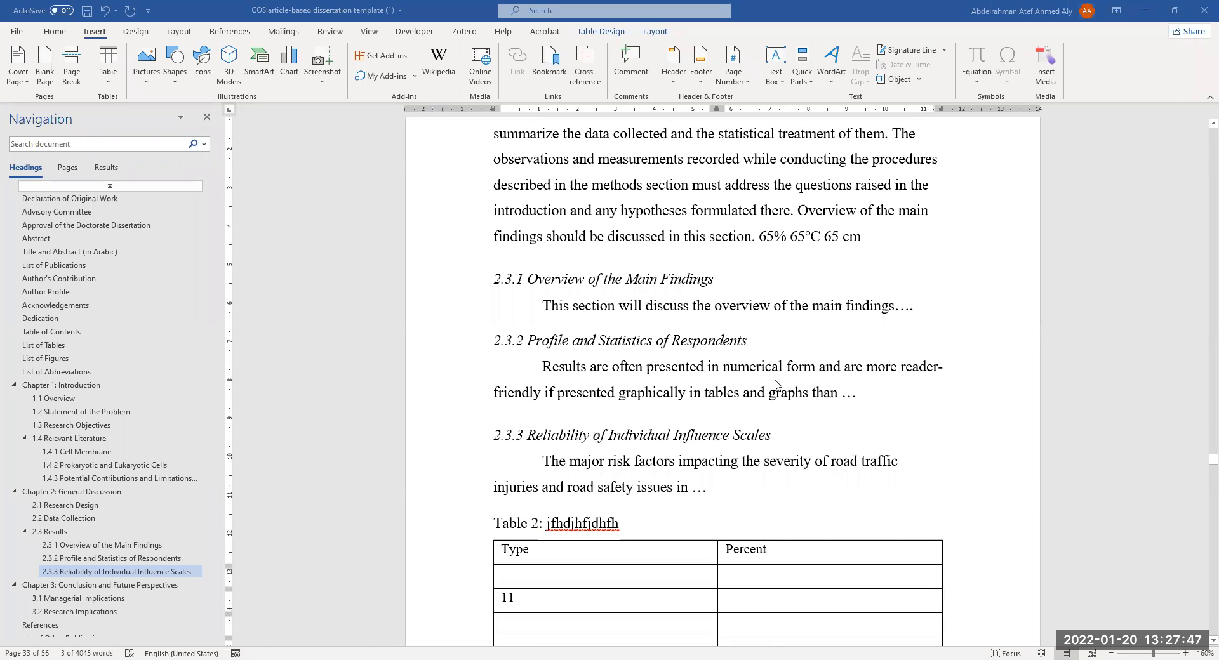
pyautogui.scroll(-4, 825, 410)
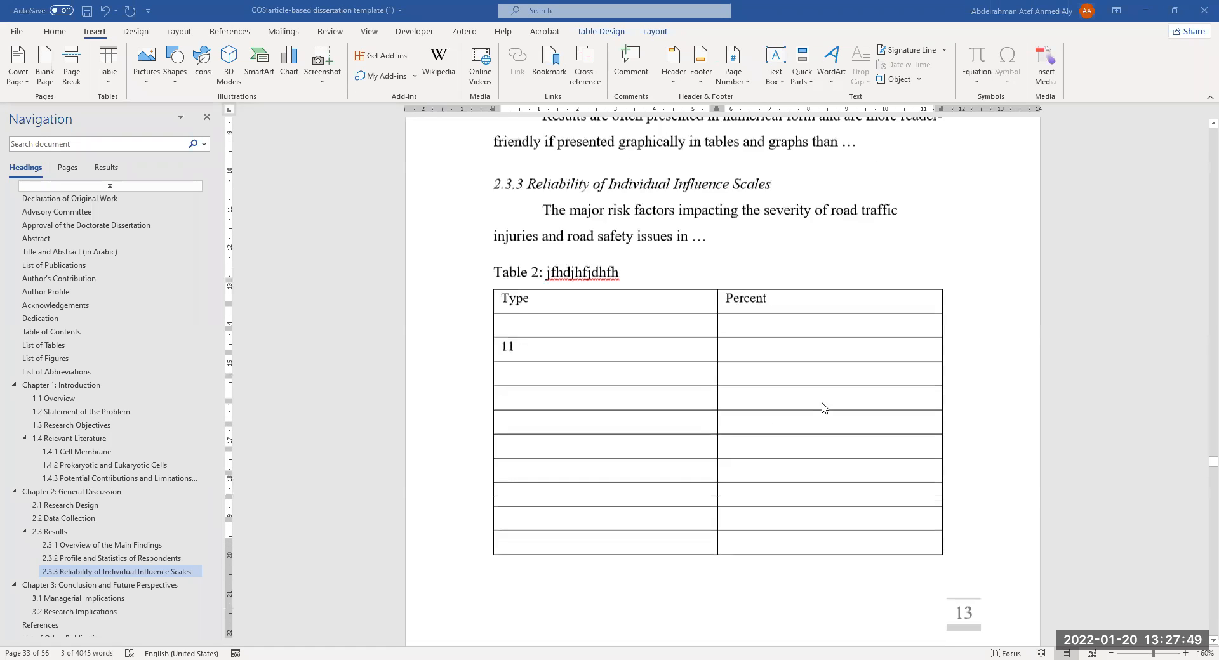
pyautogui.scroll(4, 852, 467)
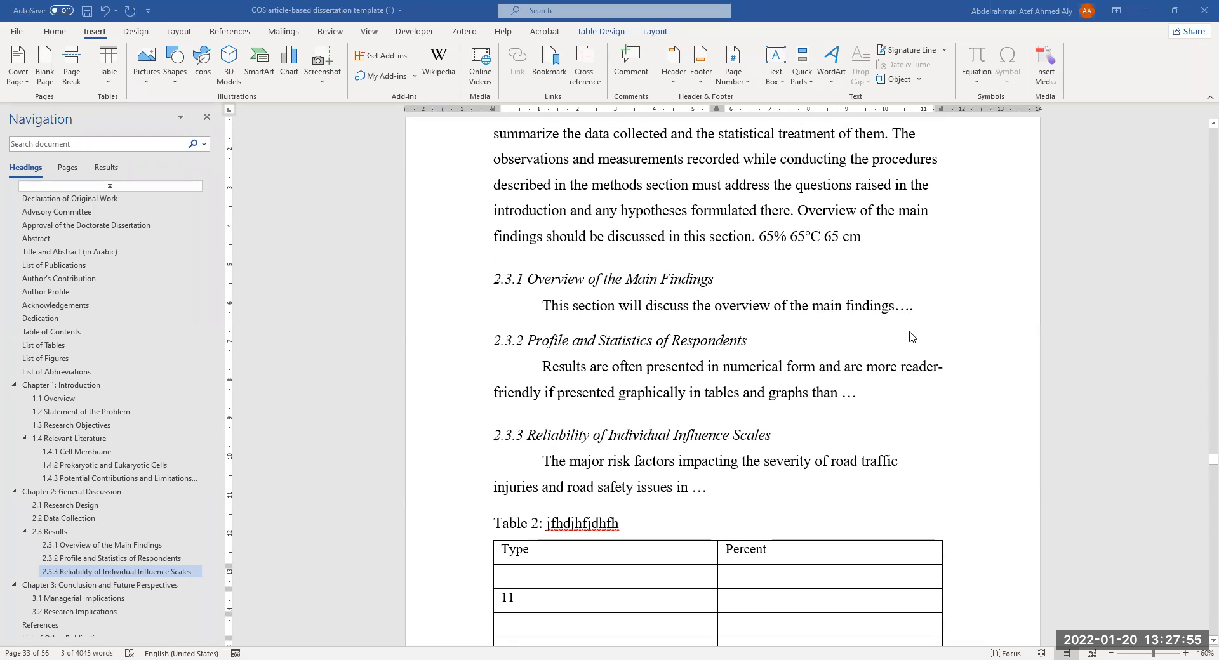
pyautogui.scroll(-2, 691, 393)
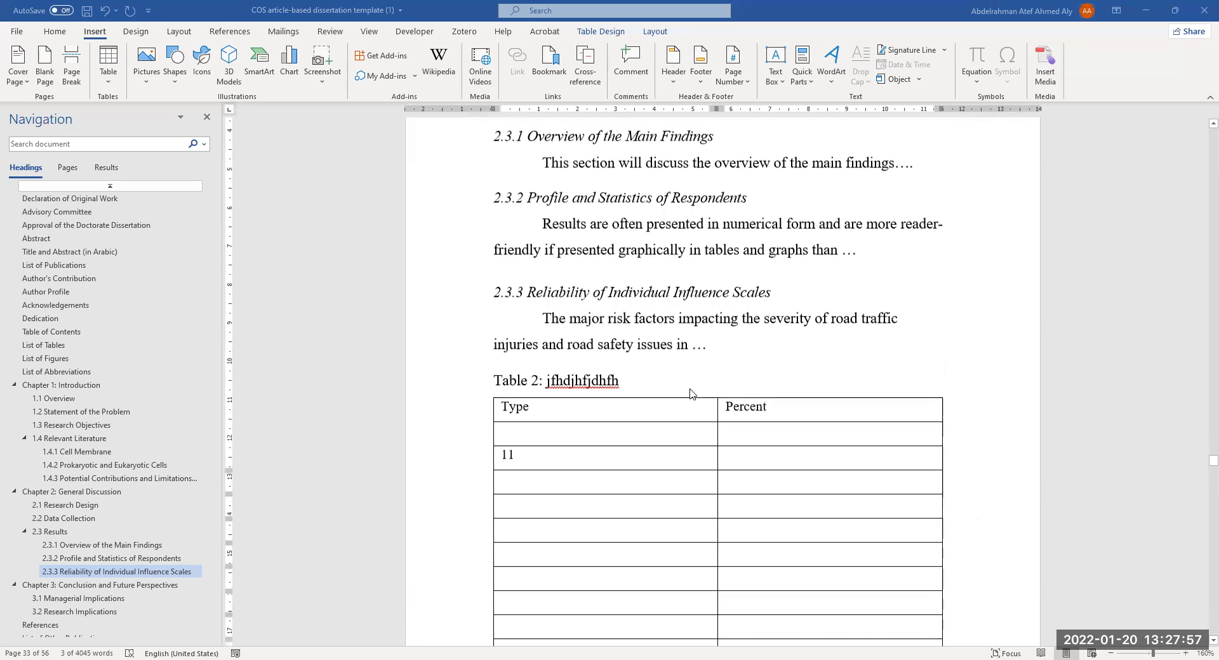
pyautogui.scroll(1, 691, 393)
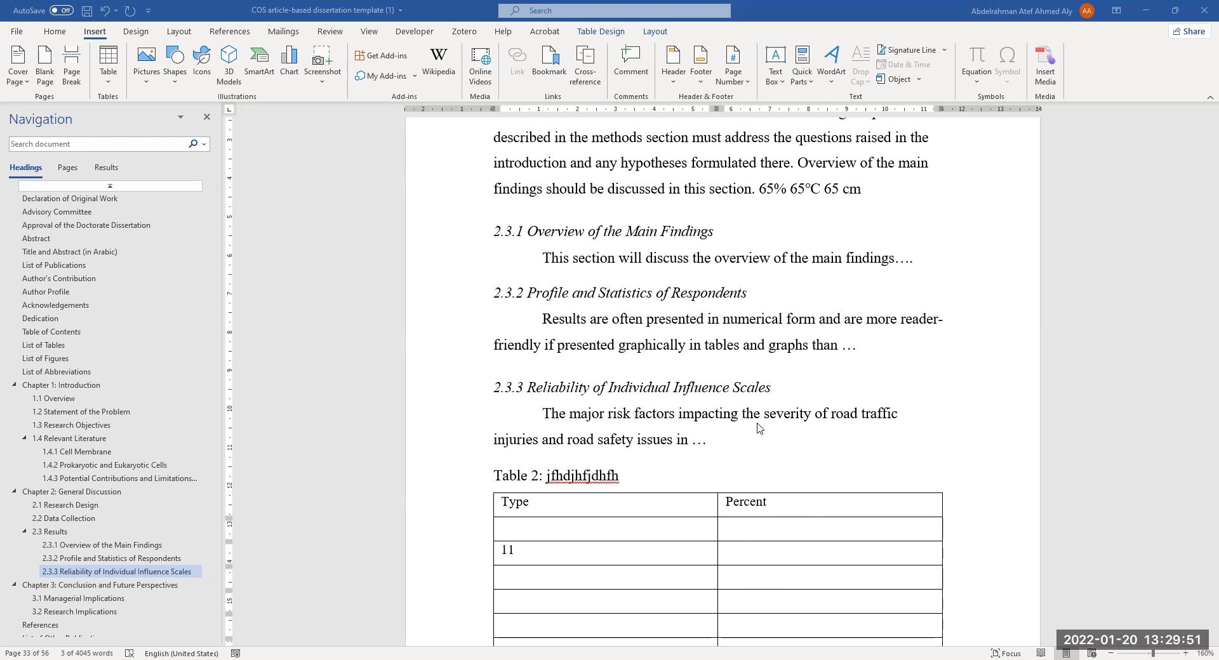
pyautogui.scroll(5, 781, 447)
pyautogui.scroll(15, 789, 446)
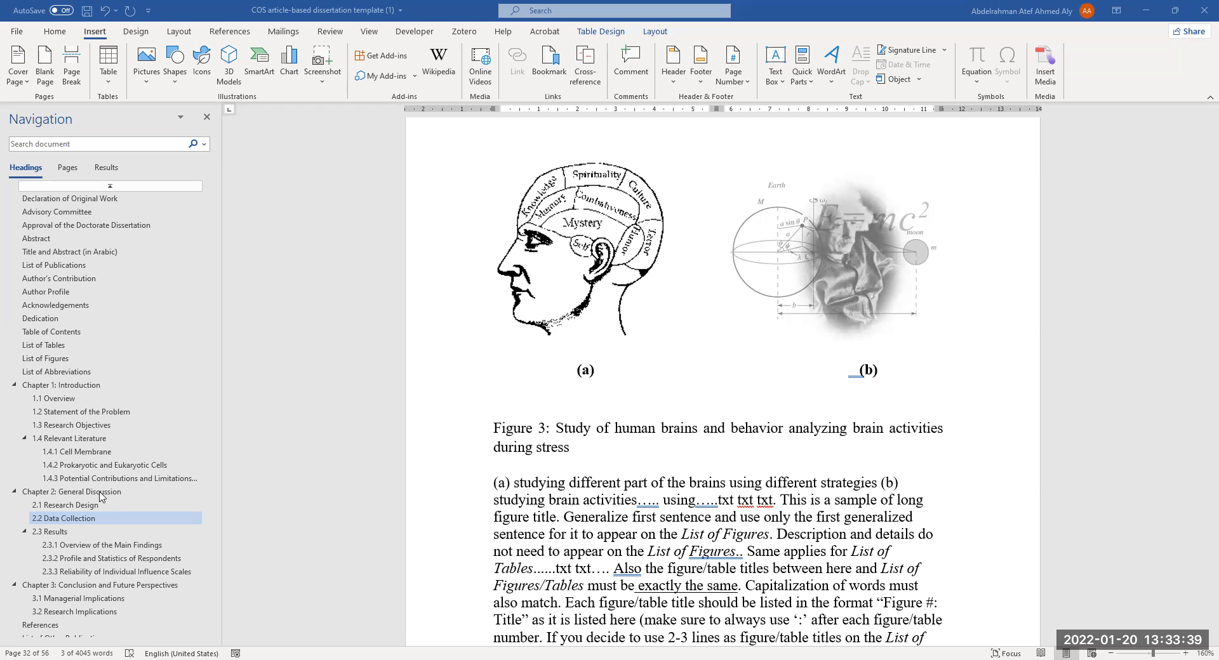
# Step: Place the cursor after the last sentence of section 3.2 in Chapter 3 and show the formatting marks
pyautogui.scroll(-1, 101, 546)
pyautogui.click(107, 552)
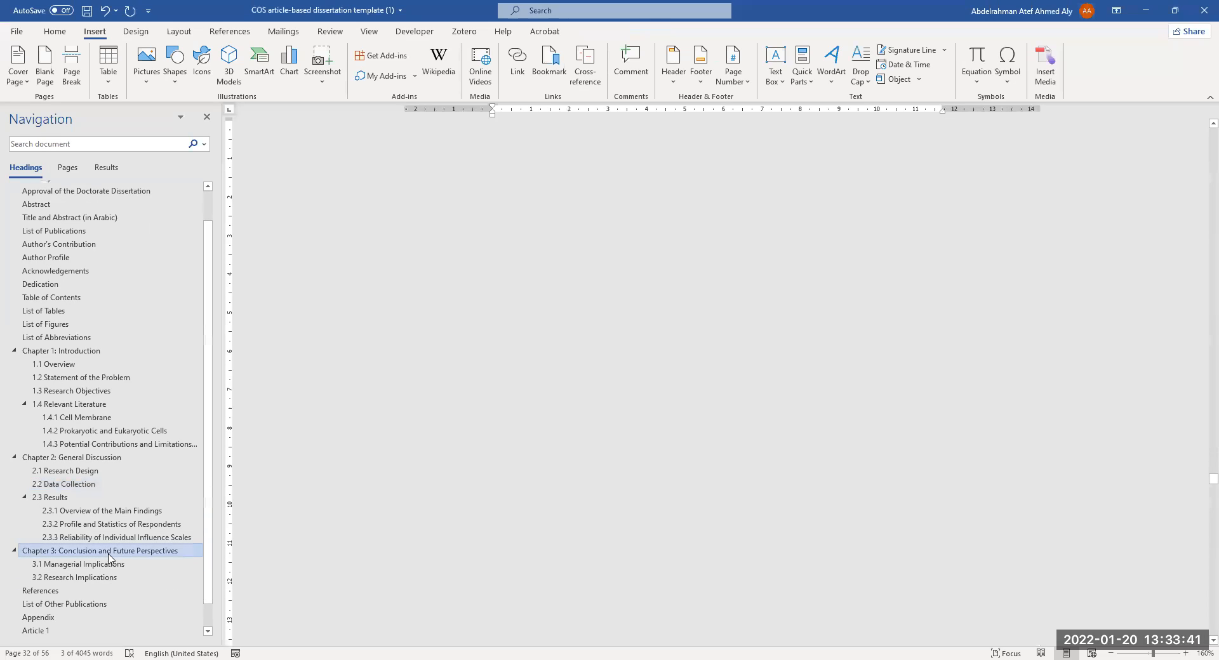
pyautogui.scroll(2, 635, 337)
pyautogui.scroll(-10, 895, 237)
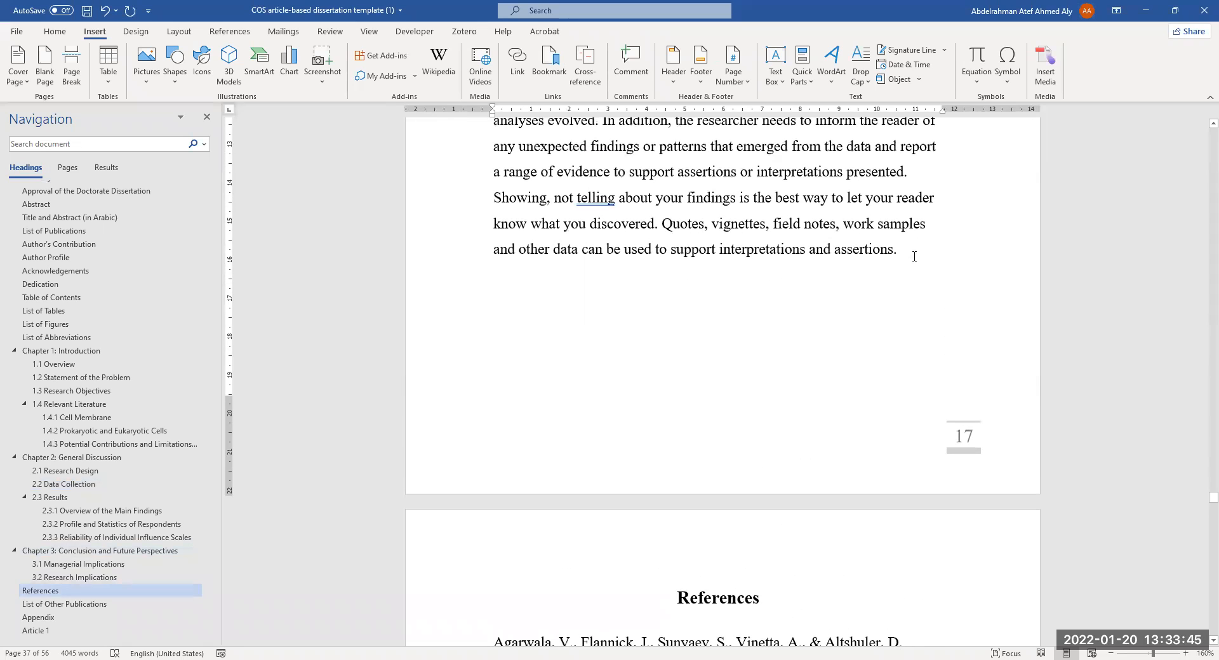
pyautogui.click(915, 257)
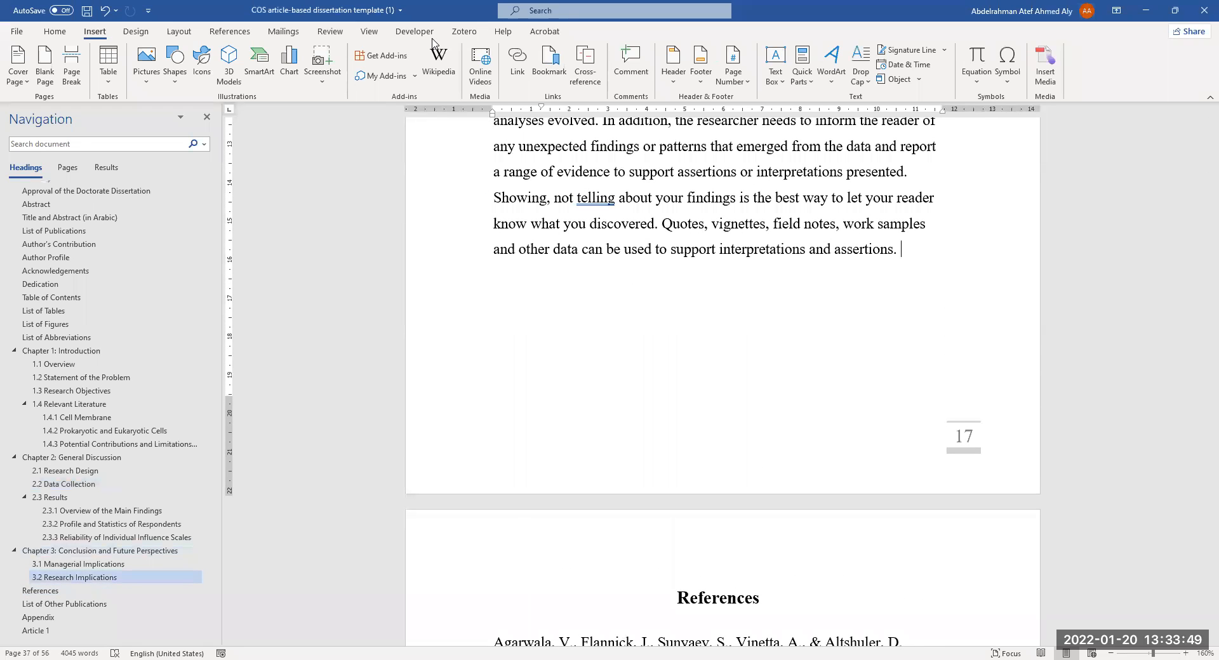
pyautogui.click(54, 31)
pyautogui.click(471, 57)
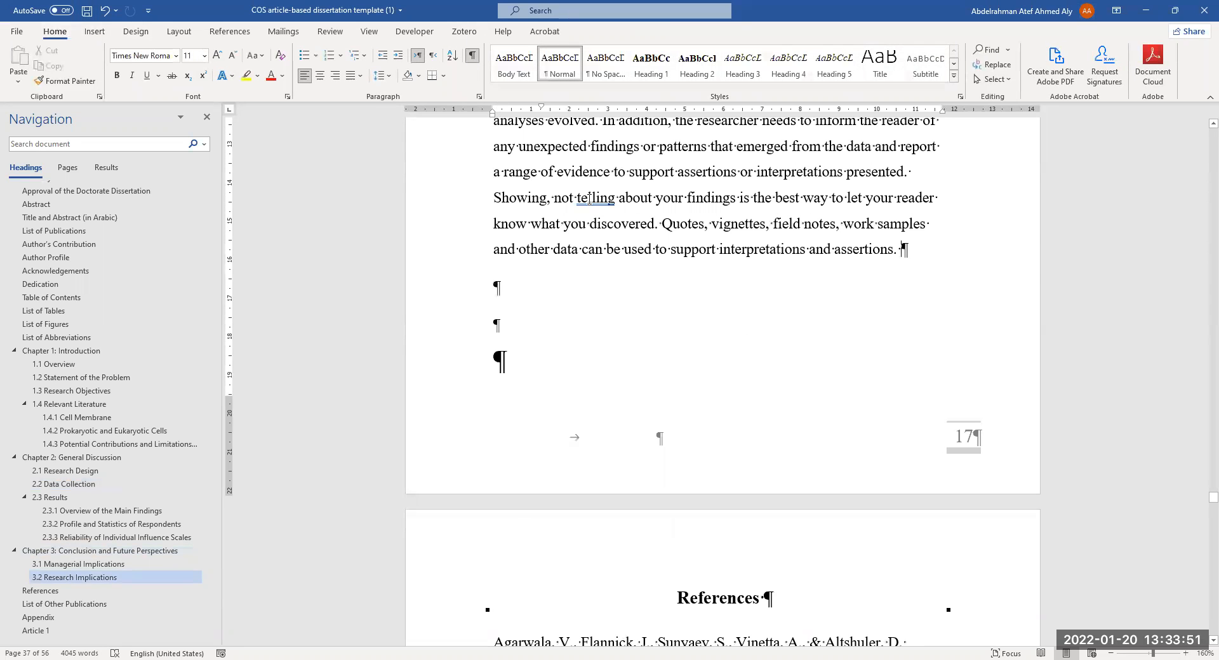
pyautogui.scroll(-1, 722, 267)
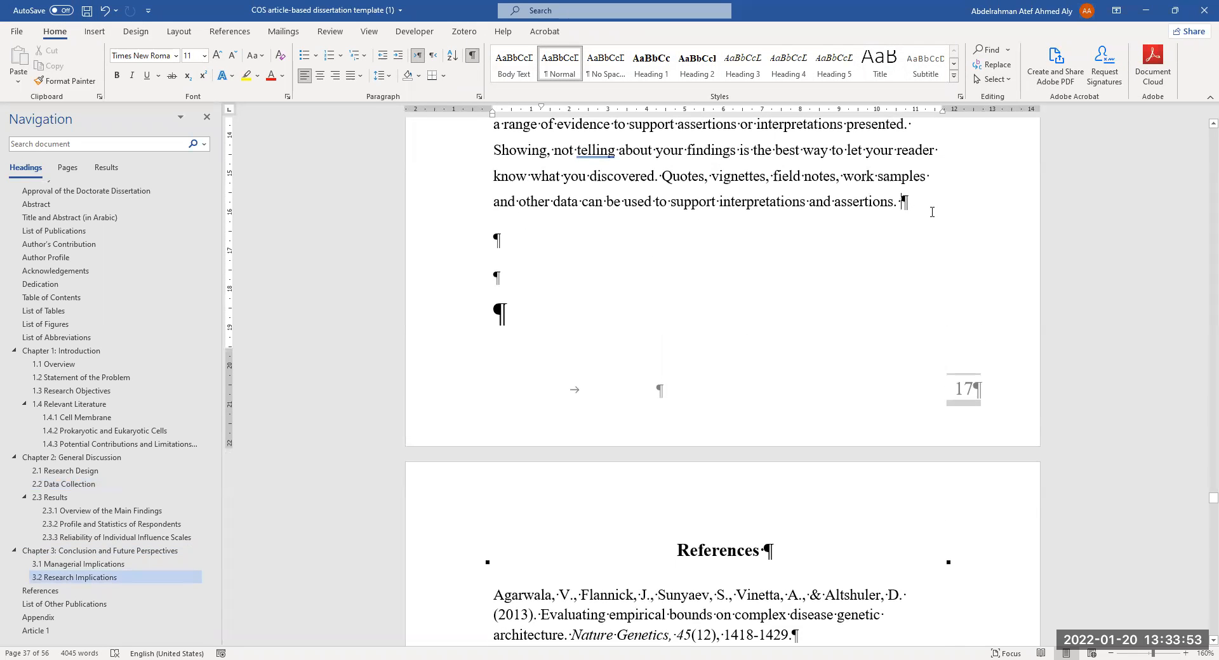
# Step: Insert four new paragraphs after the end of section 3.2 and enter the chapter title "Chapter 5: hfjdhfjdfhjh" in the last one
pyautogui.press('Return')
pyautogui.press('Return')
pyautogui.press('Return')
pyautogui.press('Return')
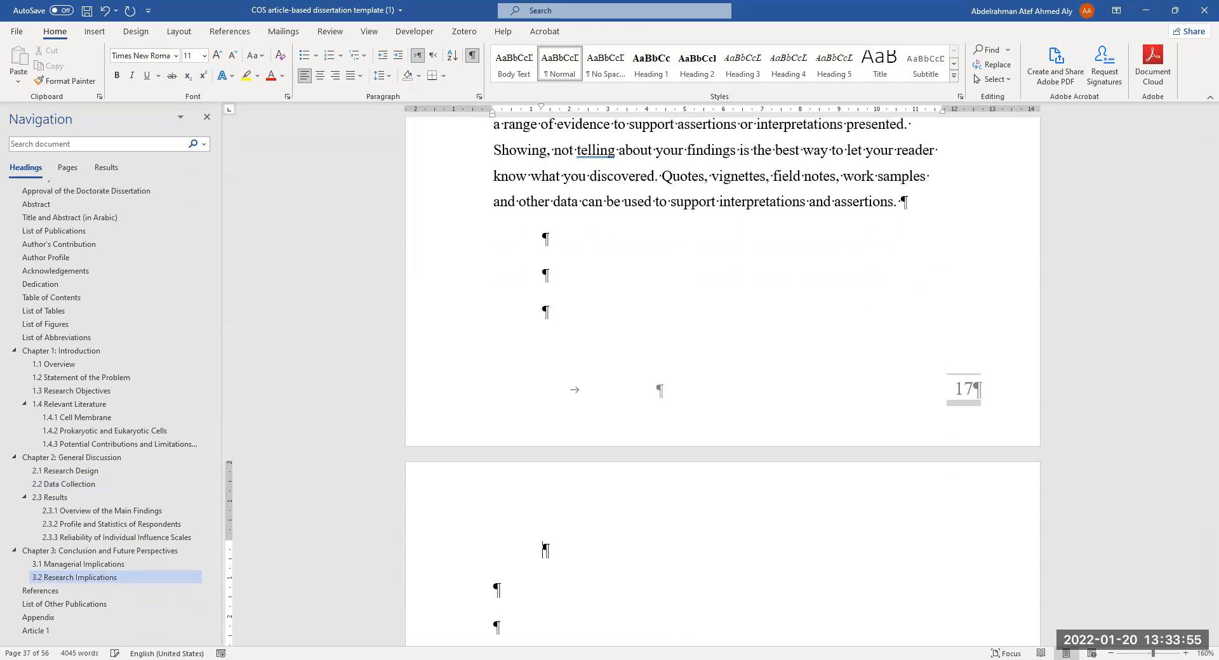
pyautogui.write('C')
pyautogui.write('hpater')
pyautogui.press('BackSpace')
pyautogui.press('BackSpace')
pyautogui.press('BackSpace')
pyautogui.press('BackSpace')
pyautogui.press('BackSpace')
pyautogui.write('apter 5: ')
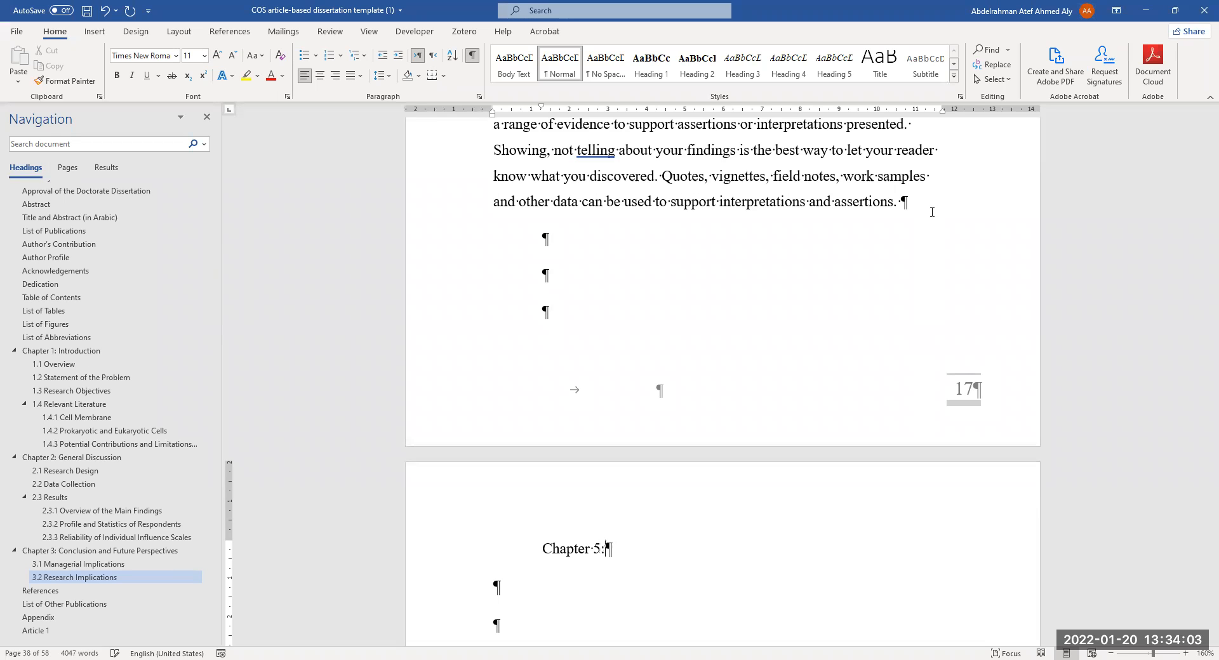
pyautogui.write('hfjdhfjdfhjh')
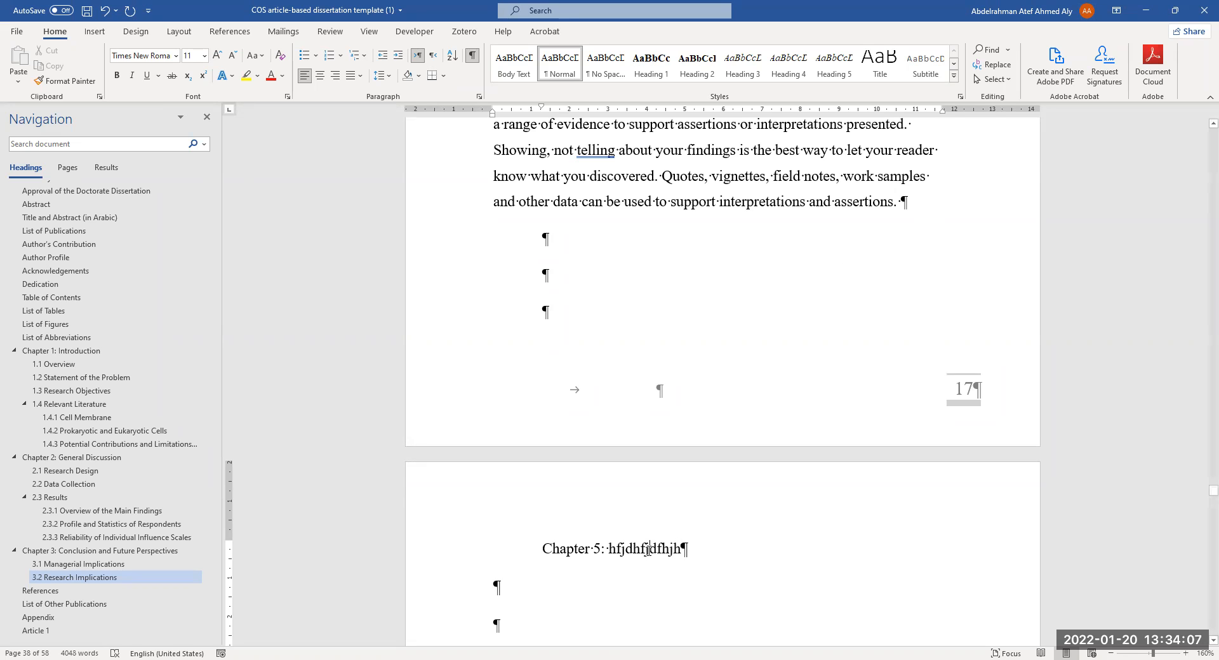
# Step: Apply the Heading 1 style to the Chapter 5 title line
pyautogui.click(651, 63)
pyautogui.scroll(-3, 730, 356)
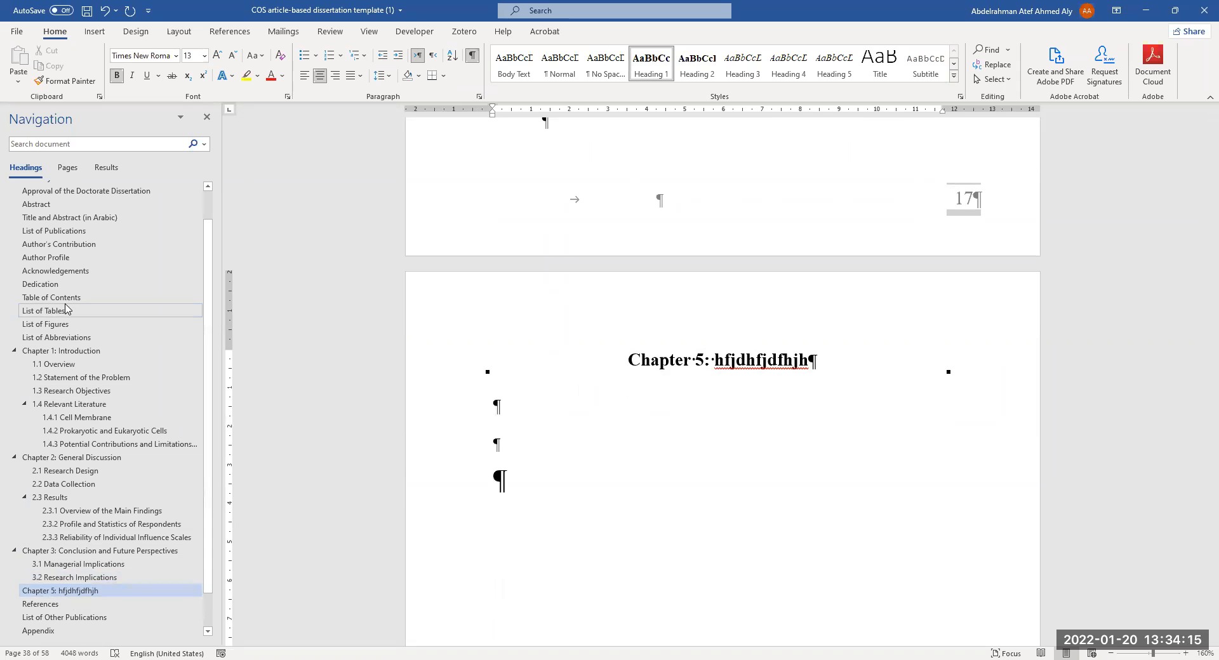
pyautogui.scroll(-3, 667, 340)
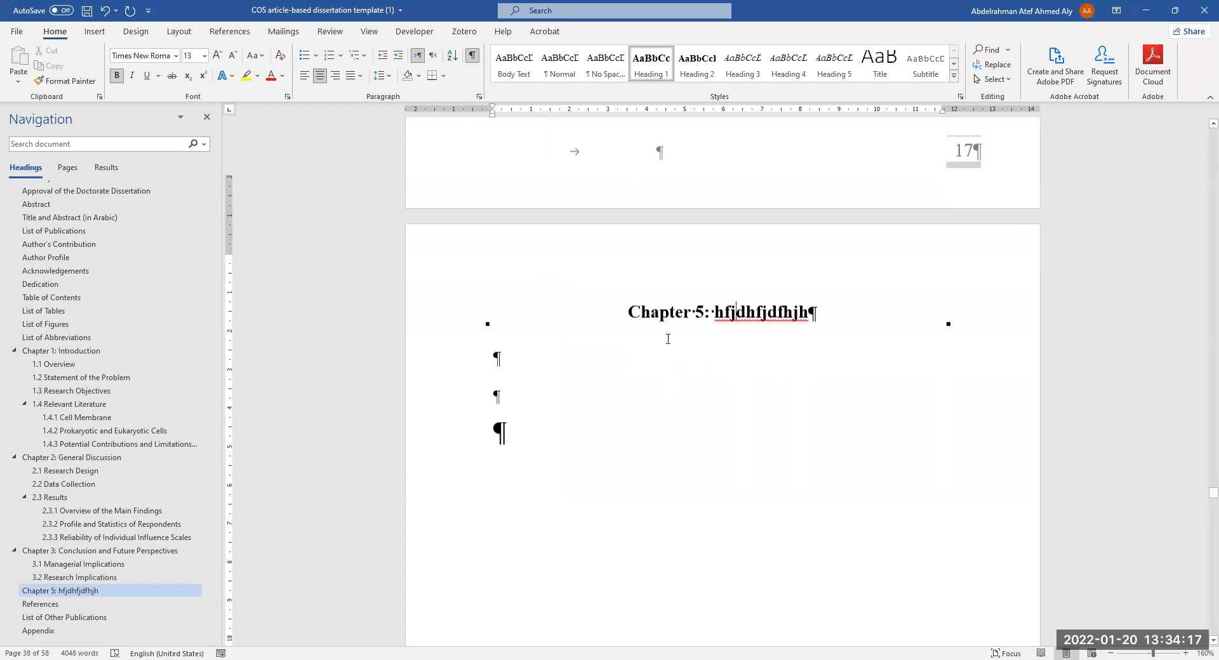
pyautogui.scroll(2, 670, 339)
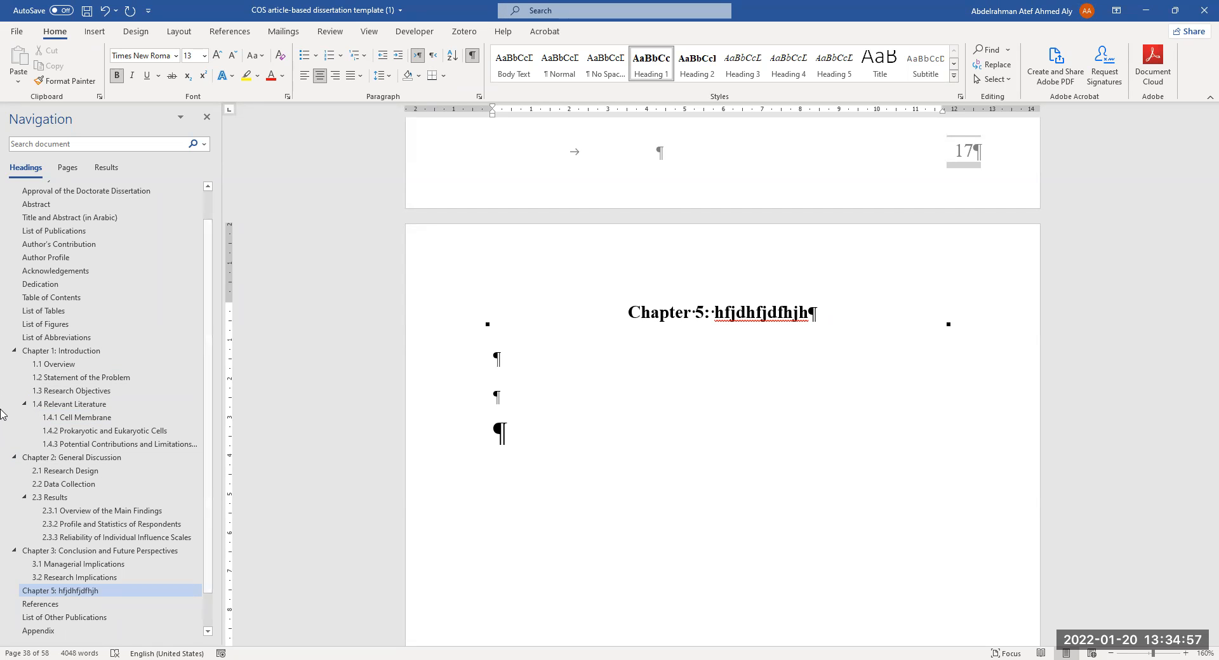
pyautogui.scroll(1, 104, 432)
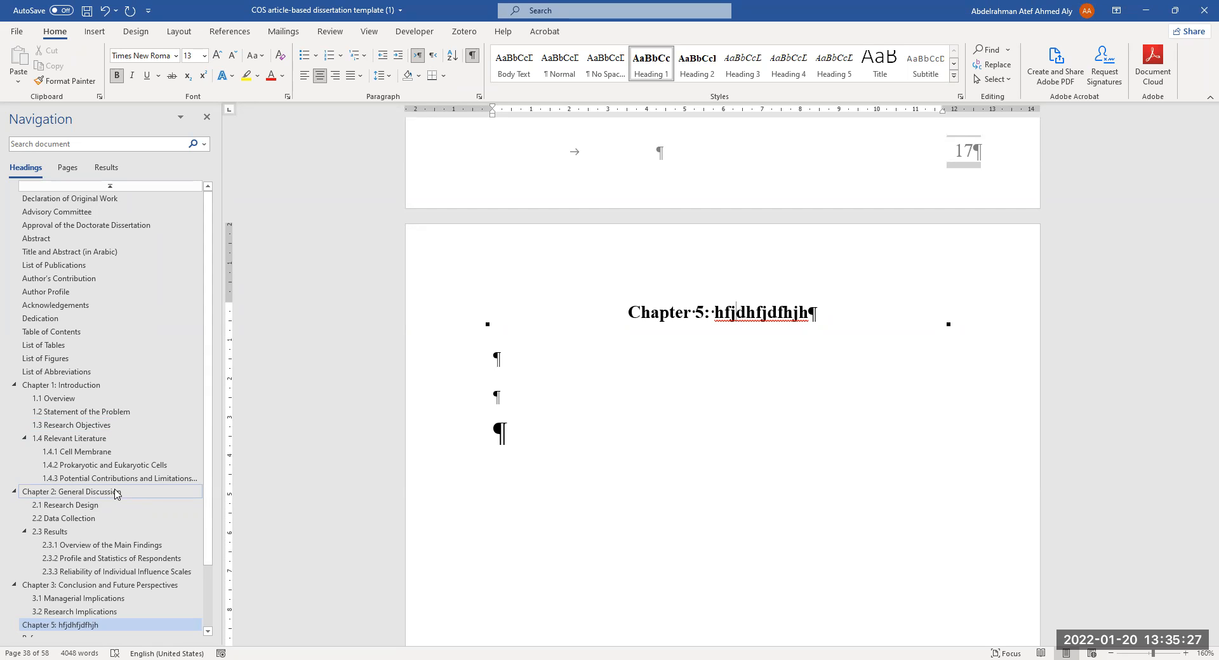
pyautogui.press('Return')
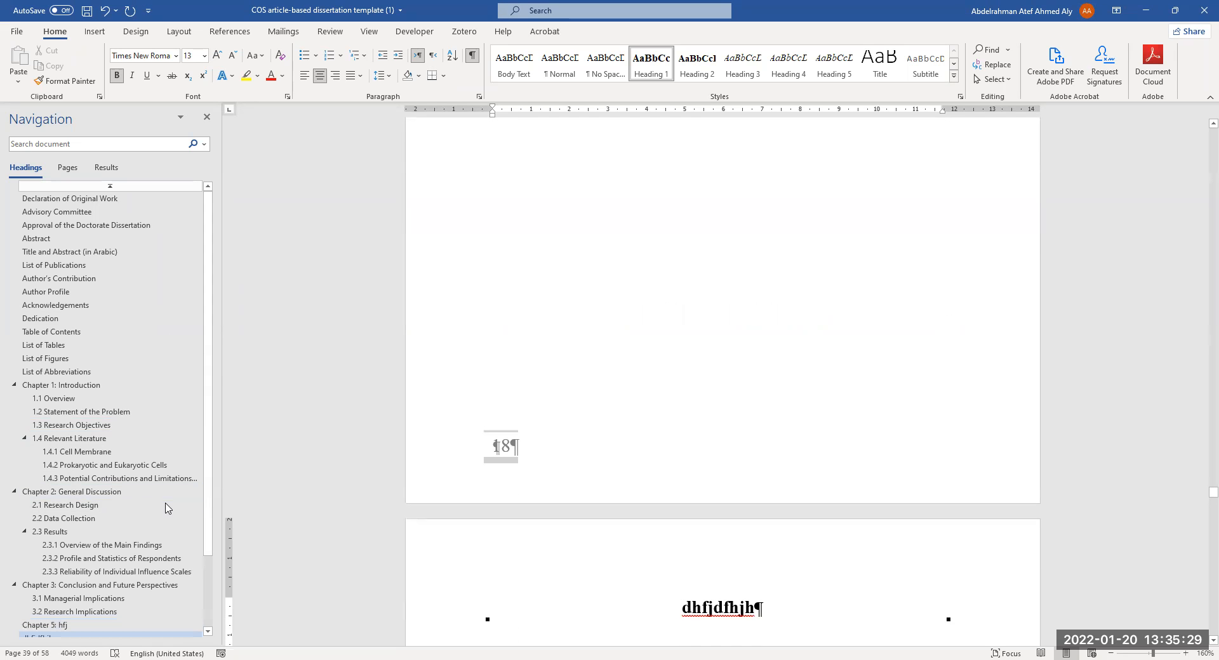
pyautogui.press('BackSpace')
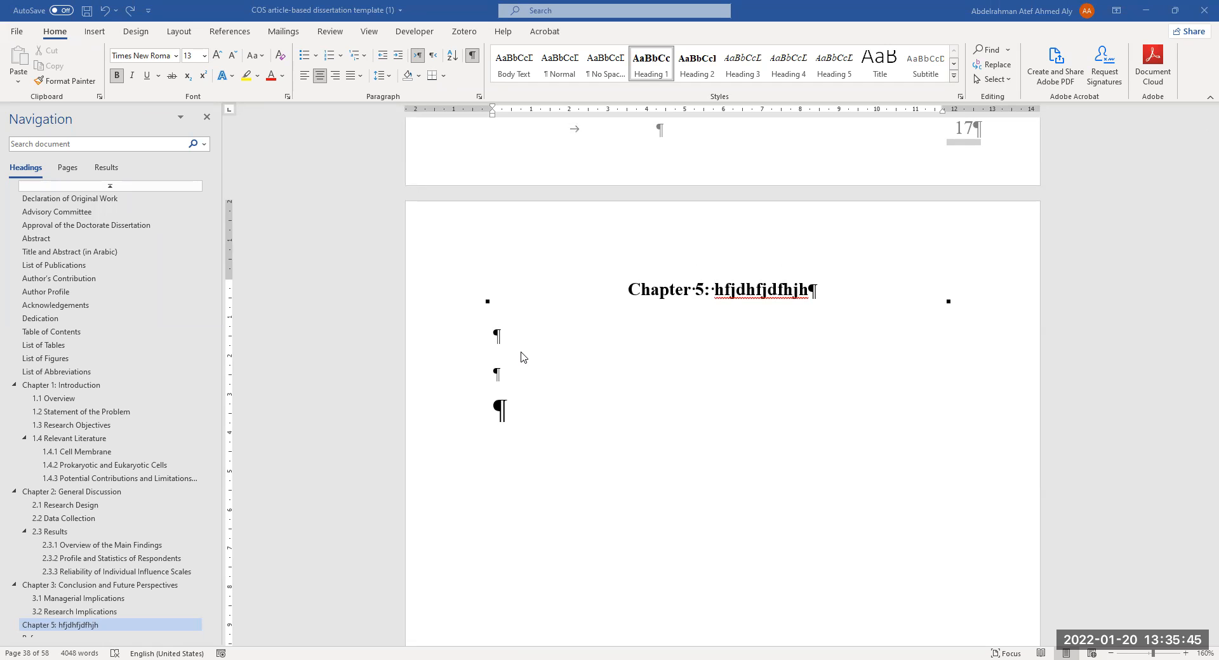
pyautogui.scroll(10, 667, 318)
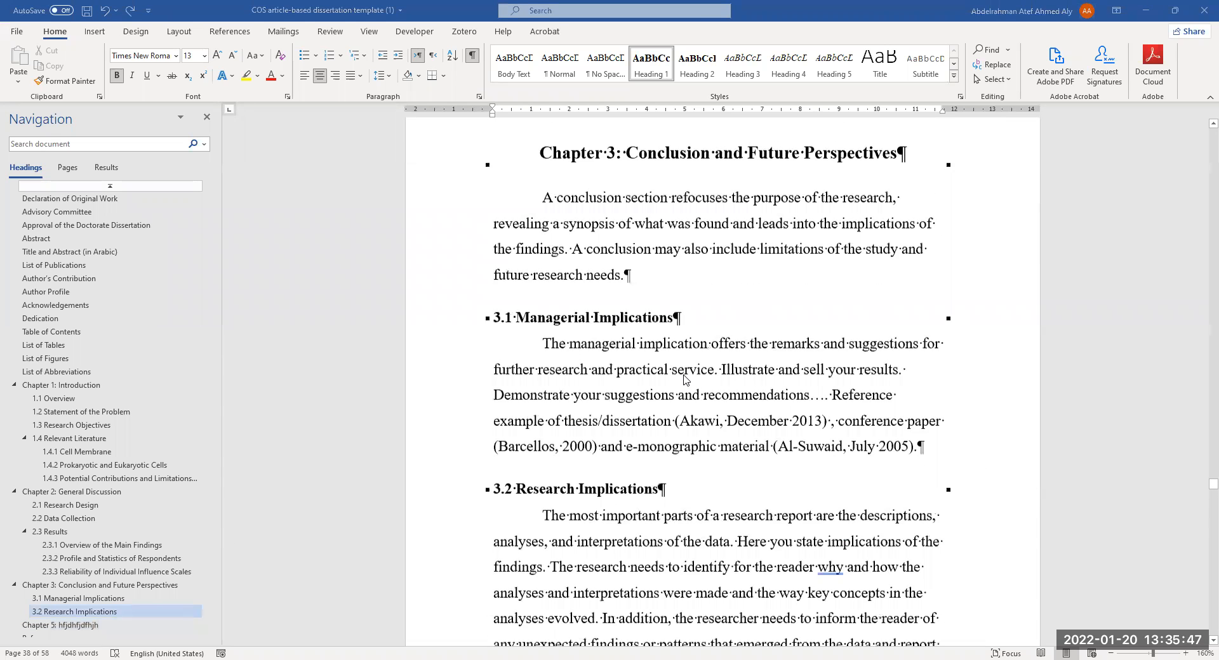
# Step: Renumber the caption of the continued table as Table 2.2 and place the cursor in the caption above the table's first part
pyautogui.scroll(15, 685, 380)
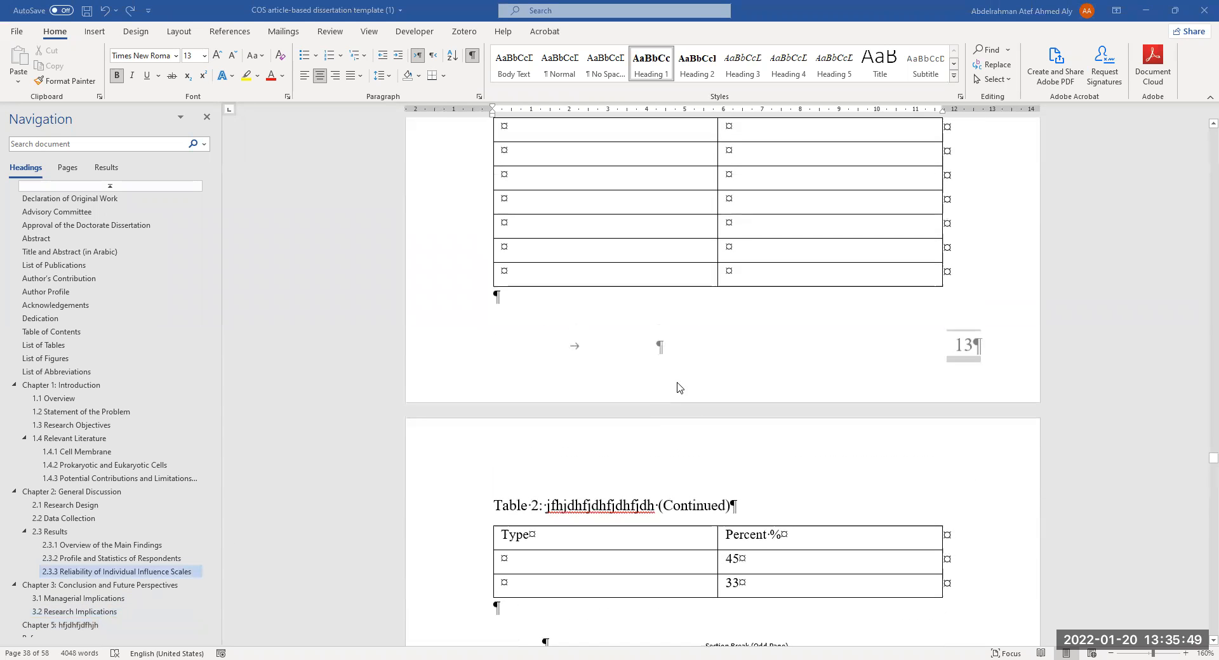
pyautogui.scroll(-2, 684, 380)
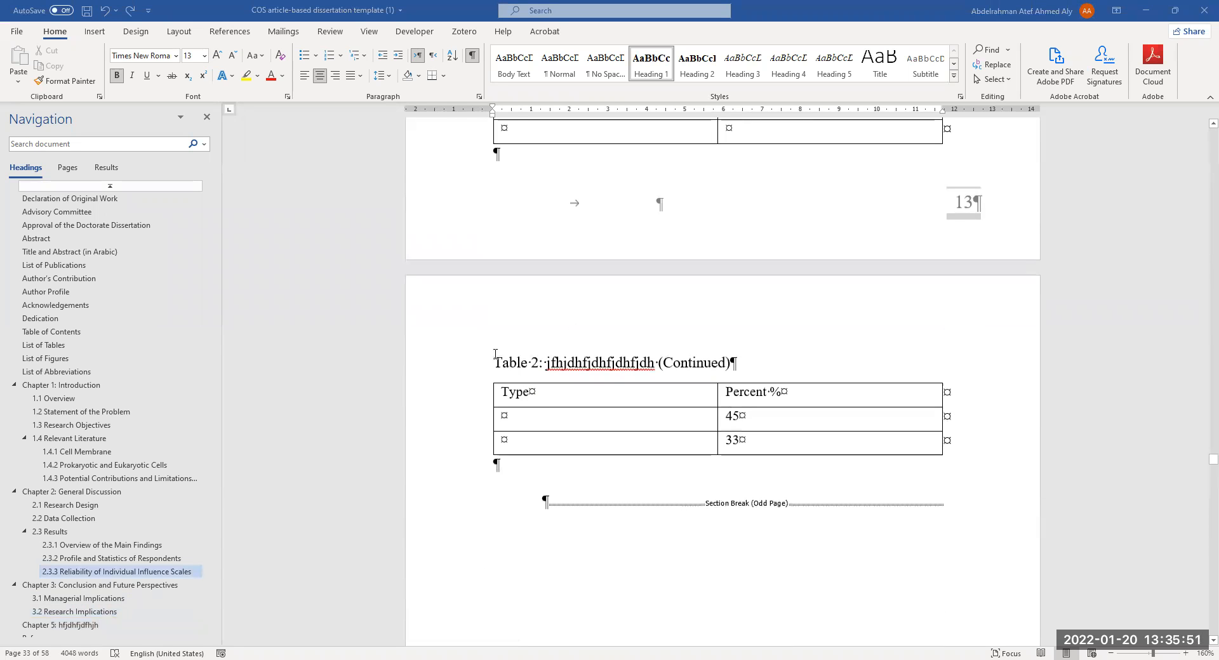
pyautogui.click(538, 364)
pyautogui.write('.2')
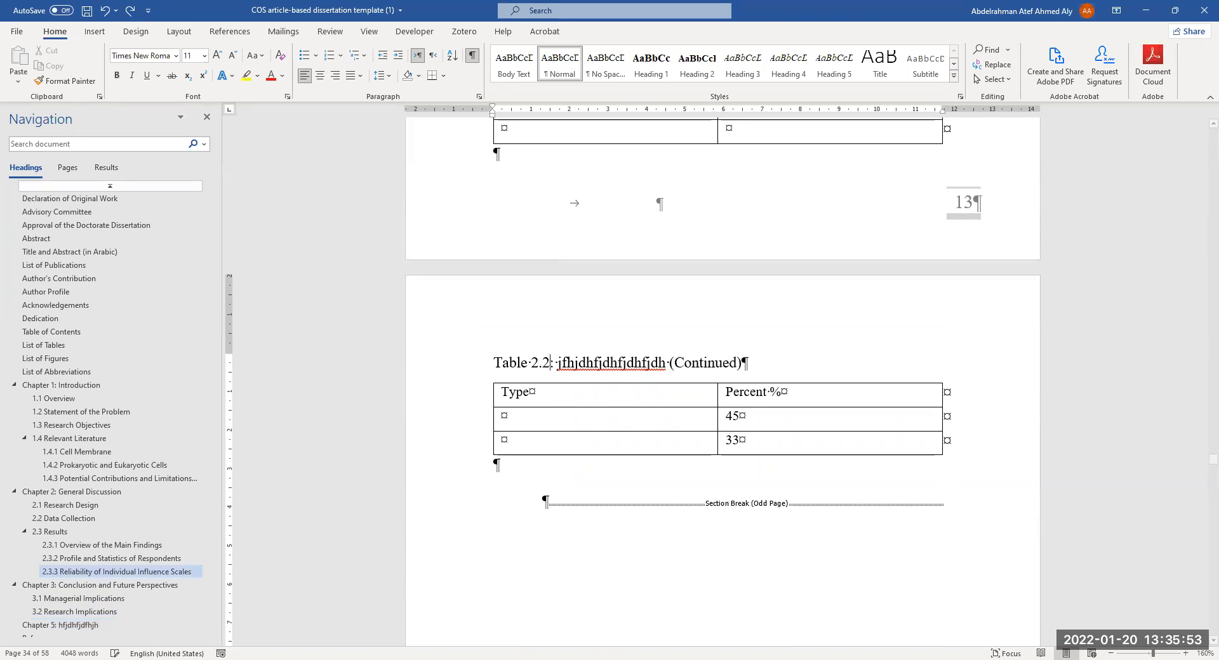
pyautogui.scroll(7, 553, 389)
pyautogui.click(539, 387)
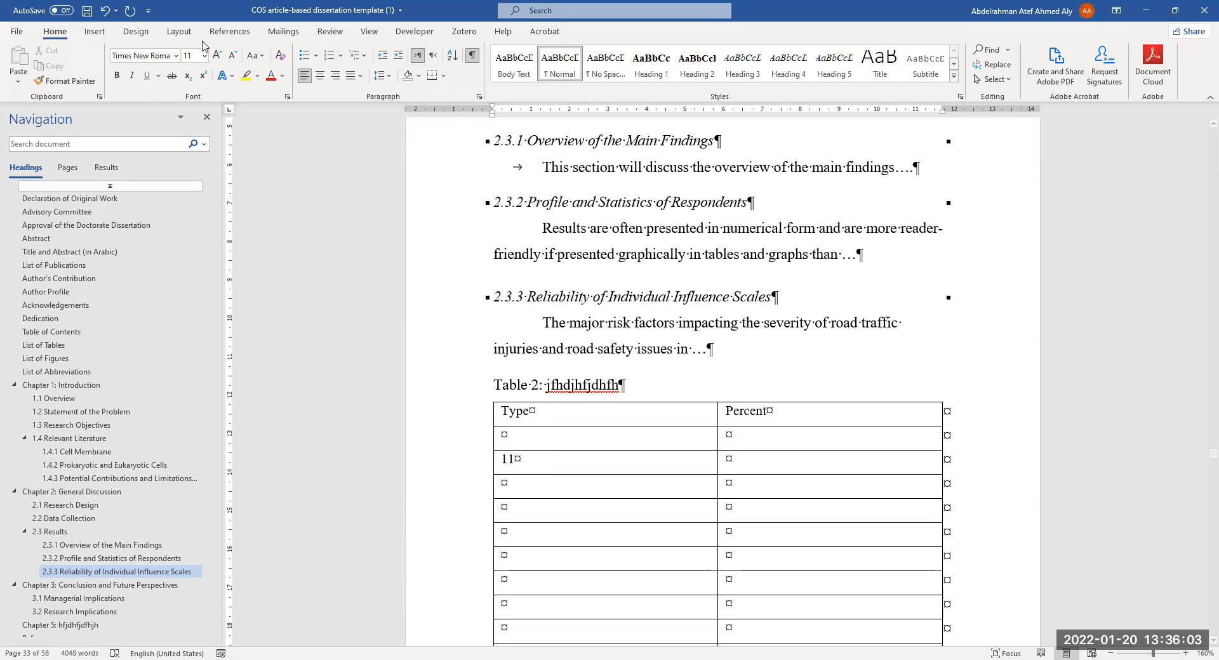
# Step: Insert an empty paragraph after the body text of section 1.4.3 and remove its first-line indent
pyautogui.scroll(10, 629, 432)
pyautogui.scroll(20, 638, 396)
pyautogui.scroll(15, 668, 397)
pyautogui.scroll(15, 623, 416)
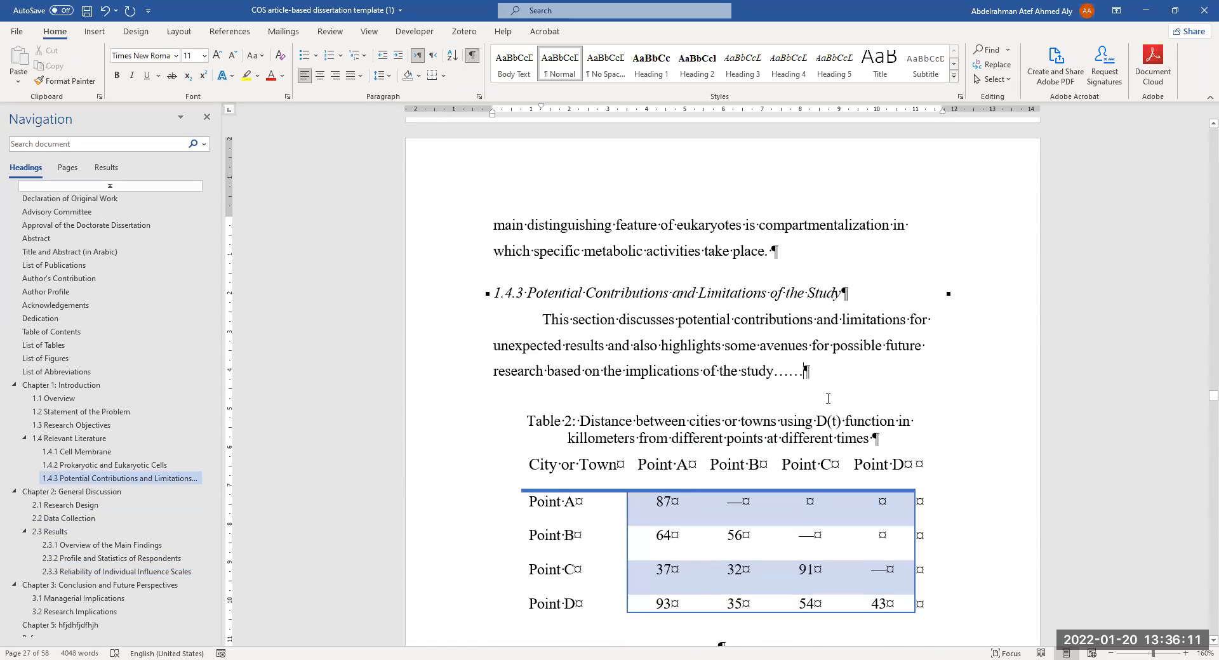
pyautogui.press('Return')
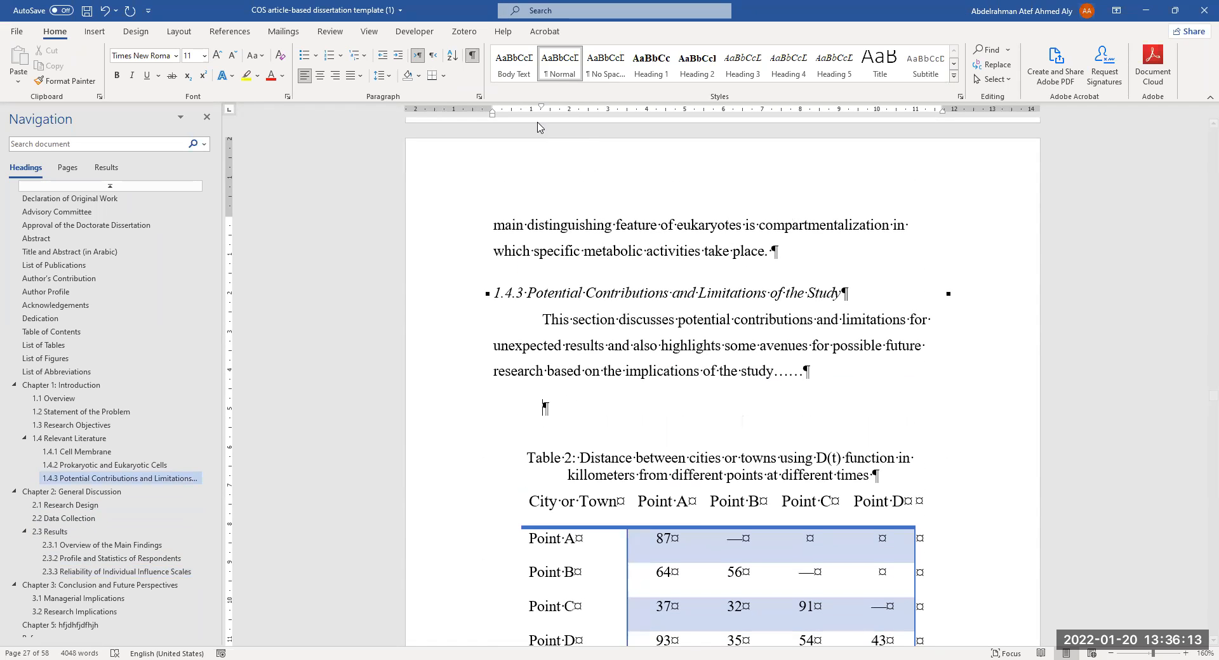
pyautogui.moveTo(542, 109); pyautogui.dragTo(492, 109)
# Step: Insert a caption with the Table label reading "Table 2.2: dijsdkjskdjskdj" in the empty paragraph below section 1.4.3's text
pyautogui.click(230, 32)
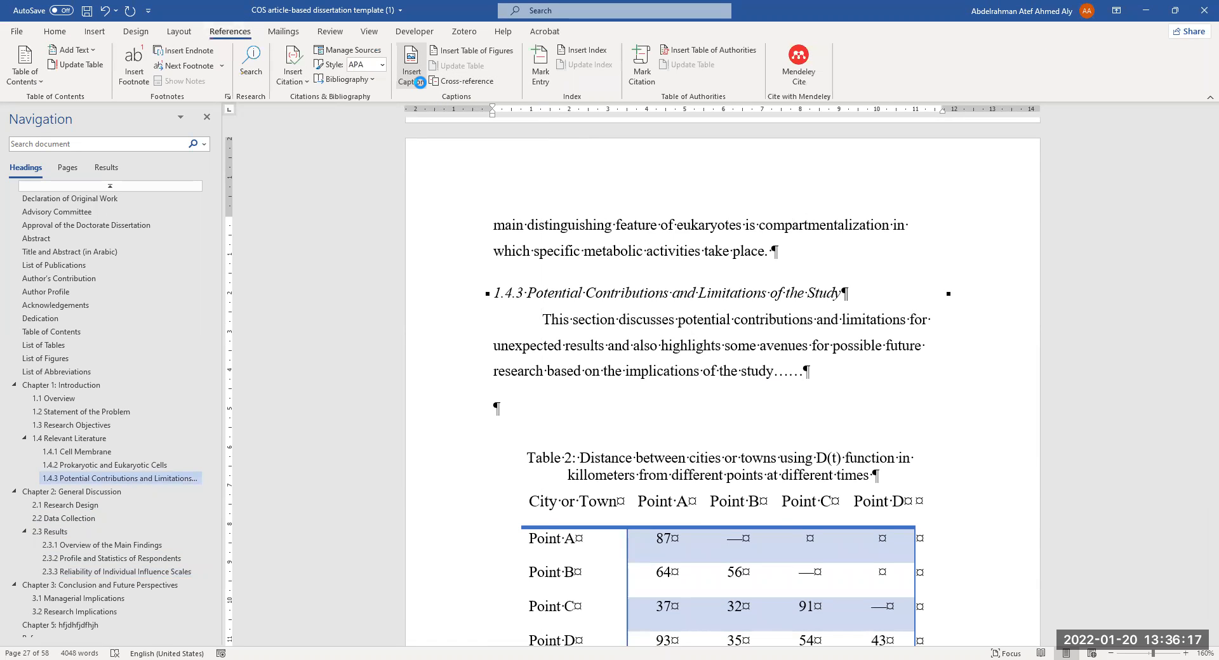
pyautogui.click(420, 83)
pyautogui.write('.2')
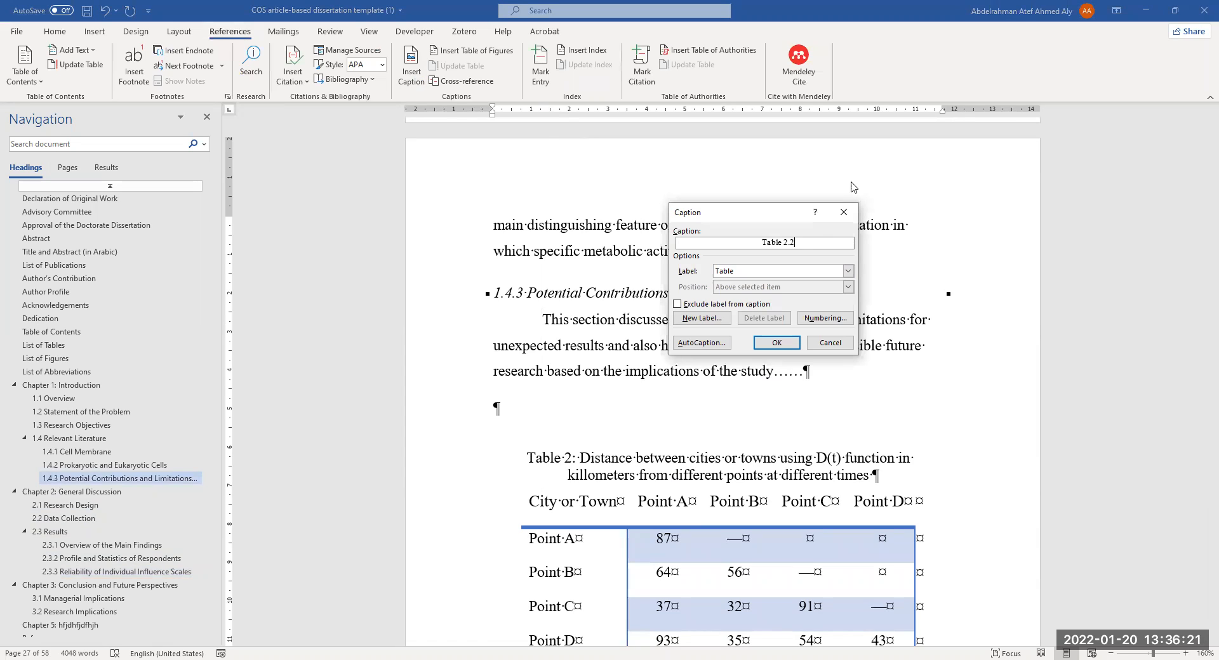
pyautogui.write(': dijsdkjskdjskdj')
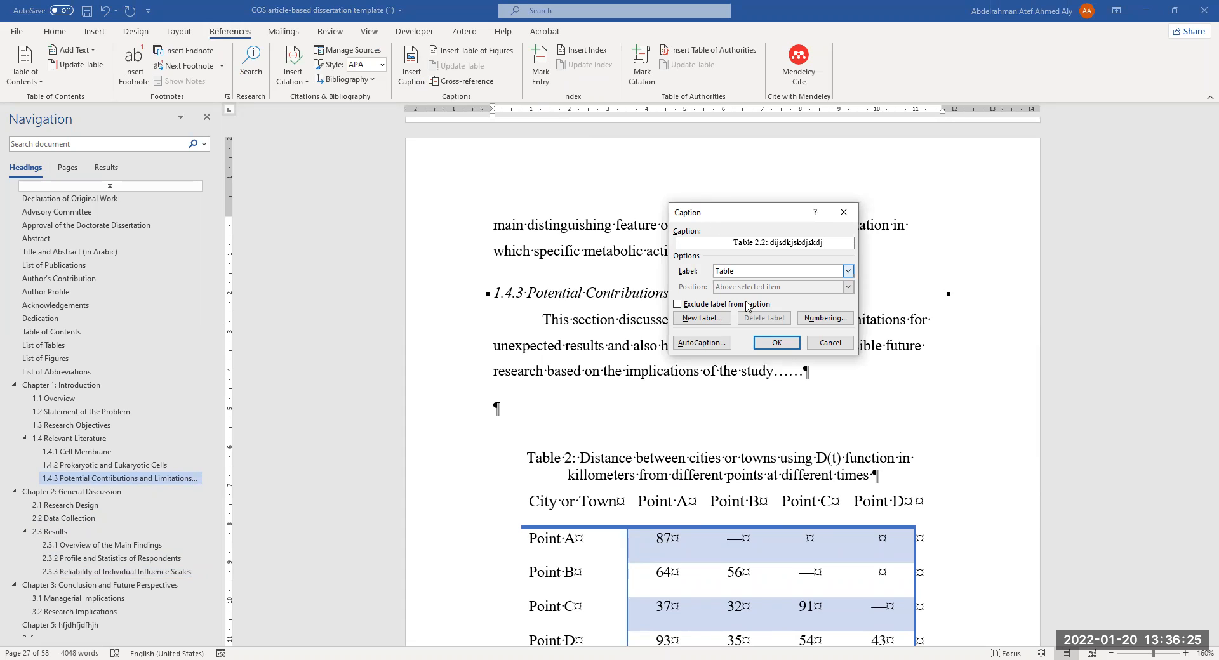
pyautogui.click(777, 343)
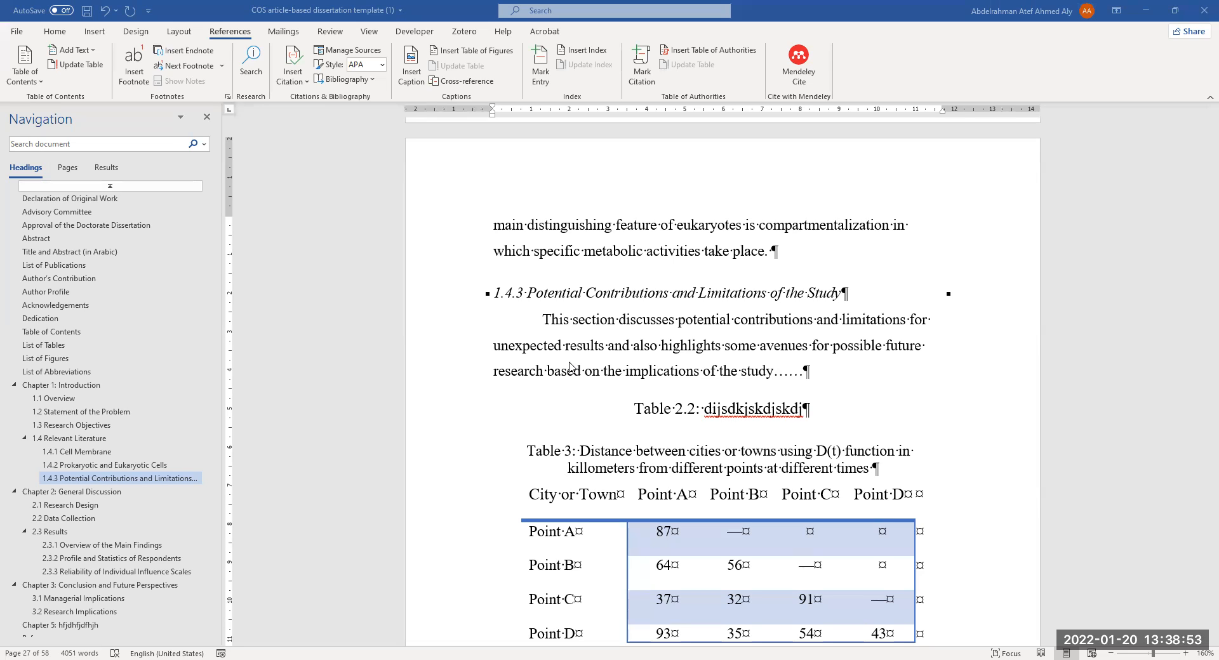
# Step: Select the opening text of the section 1.4.3 paragraph and look over the tables and the rest of page 7
pyautogui.moveTo(551, 319); pyautogui.dragTo(755, 391)
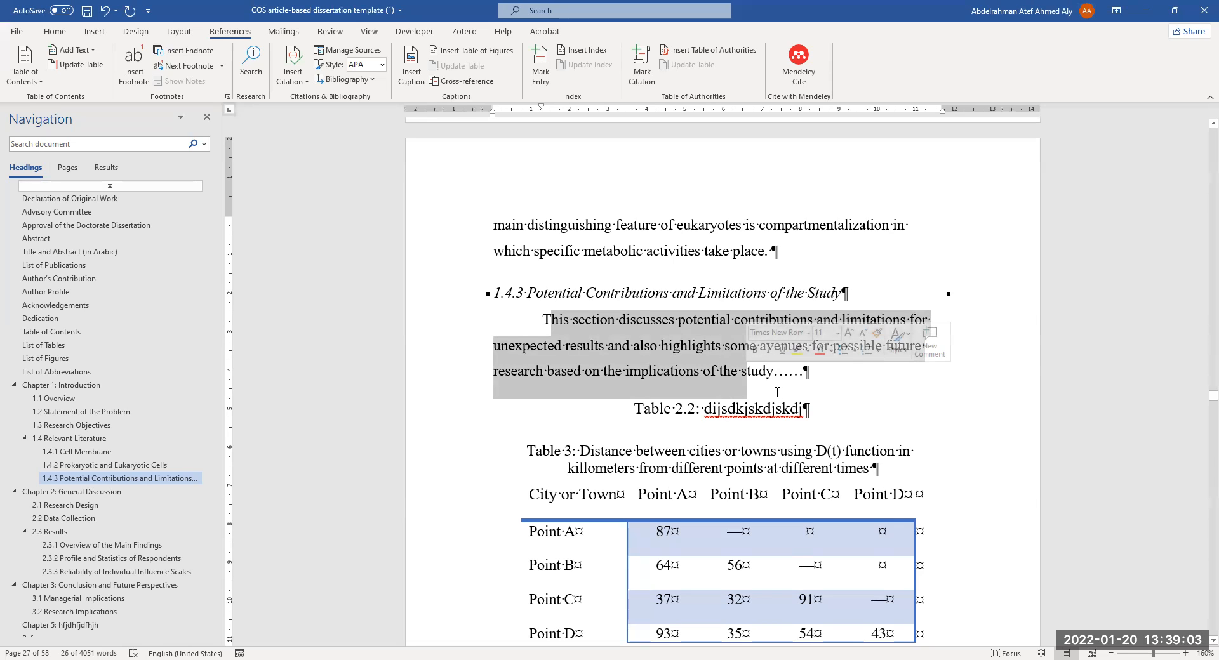
pyautogui.keyDown('shift'); pyautogui.click(622, 351); pyautogui.keyUp('shift')
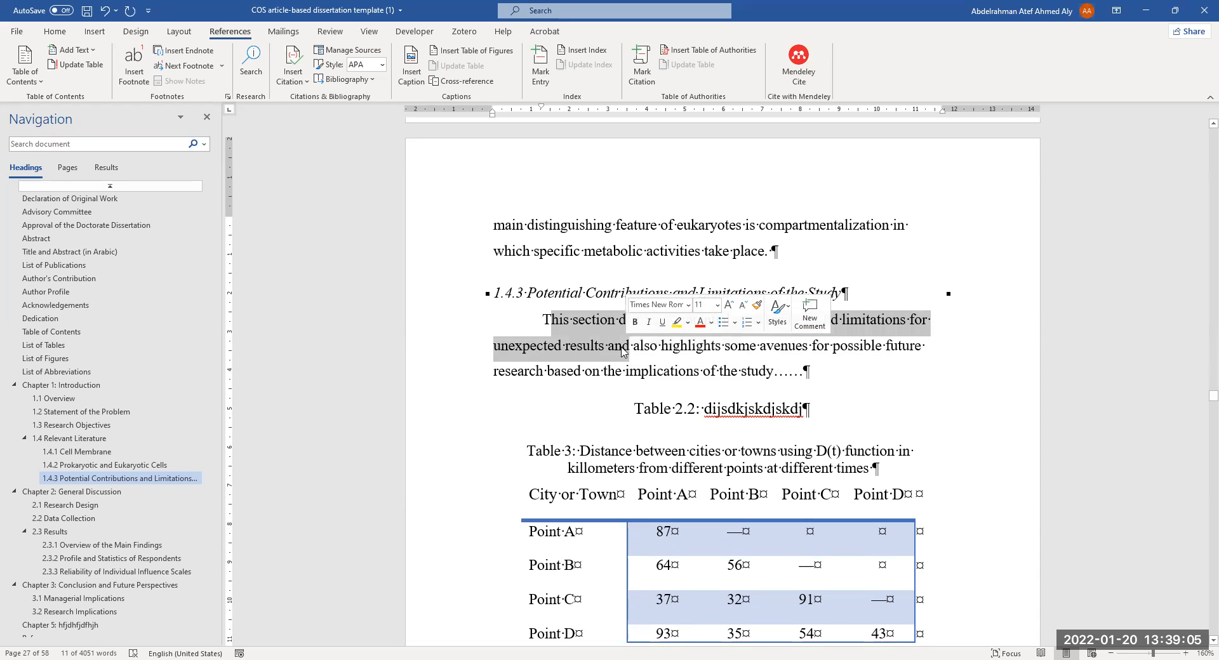
pyautogui.scroll(-10, 669, 432)
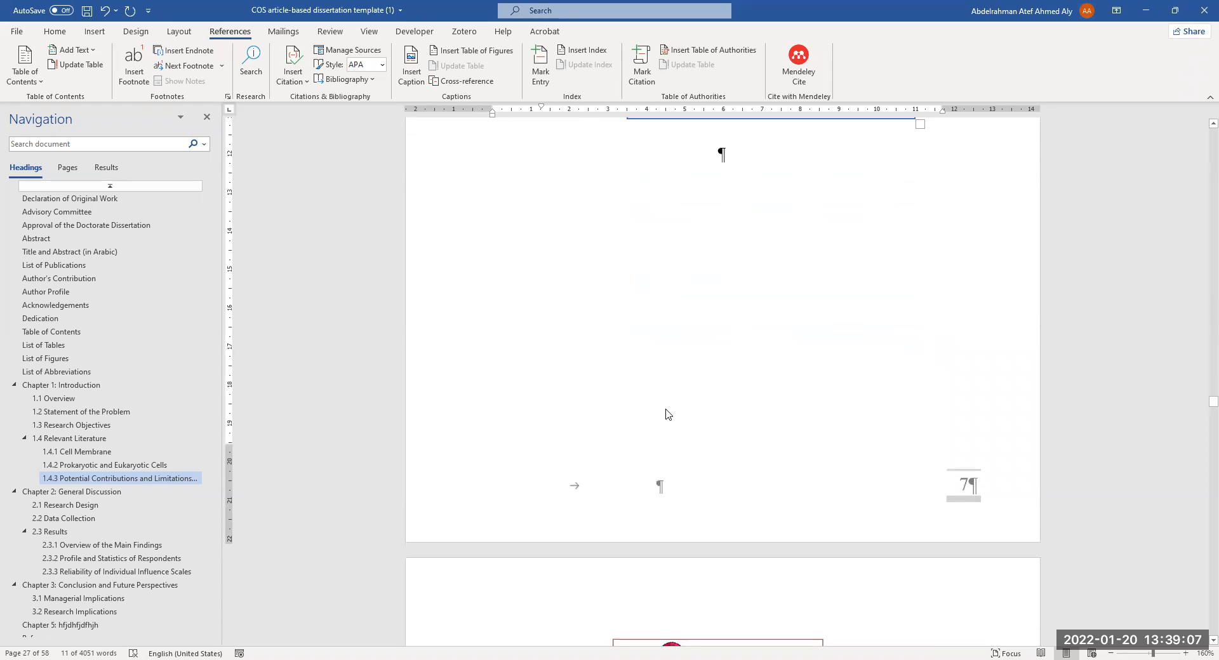
pyautogui.scroll(8, 634, 384)
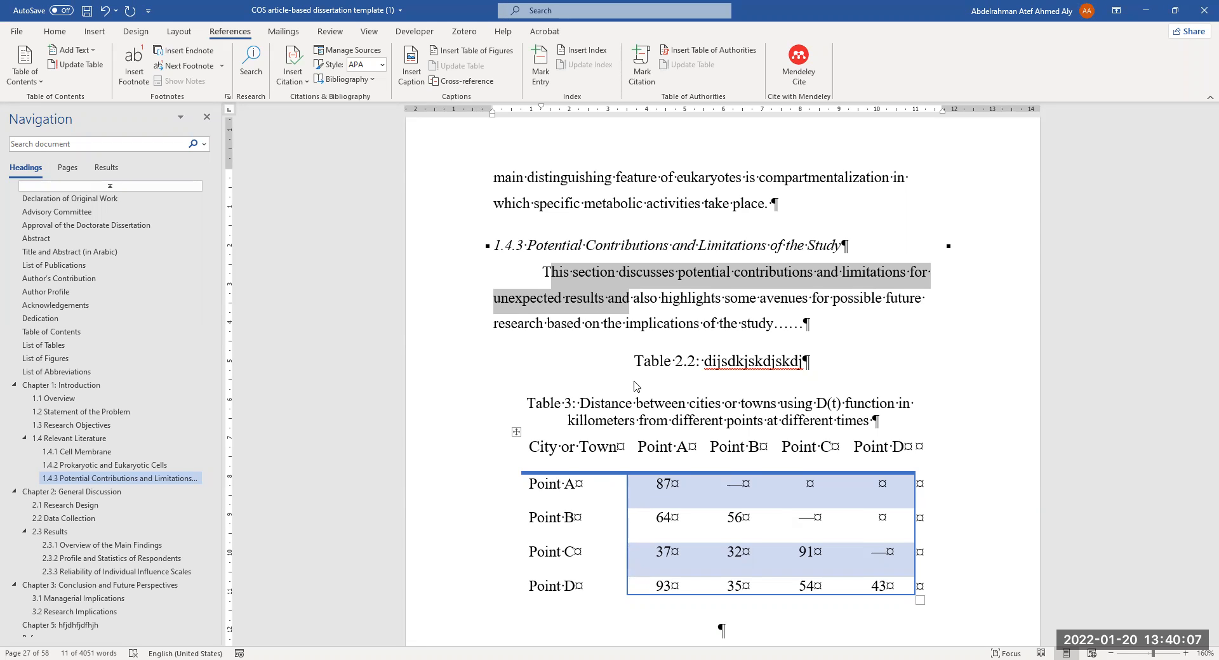
# Step: Examine the page number placement in the footers of odd and even pages throughout Chapter 1
pyautogui.scroll(10, 636, 386)
pyautogui.scroll(15, 718, 424)
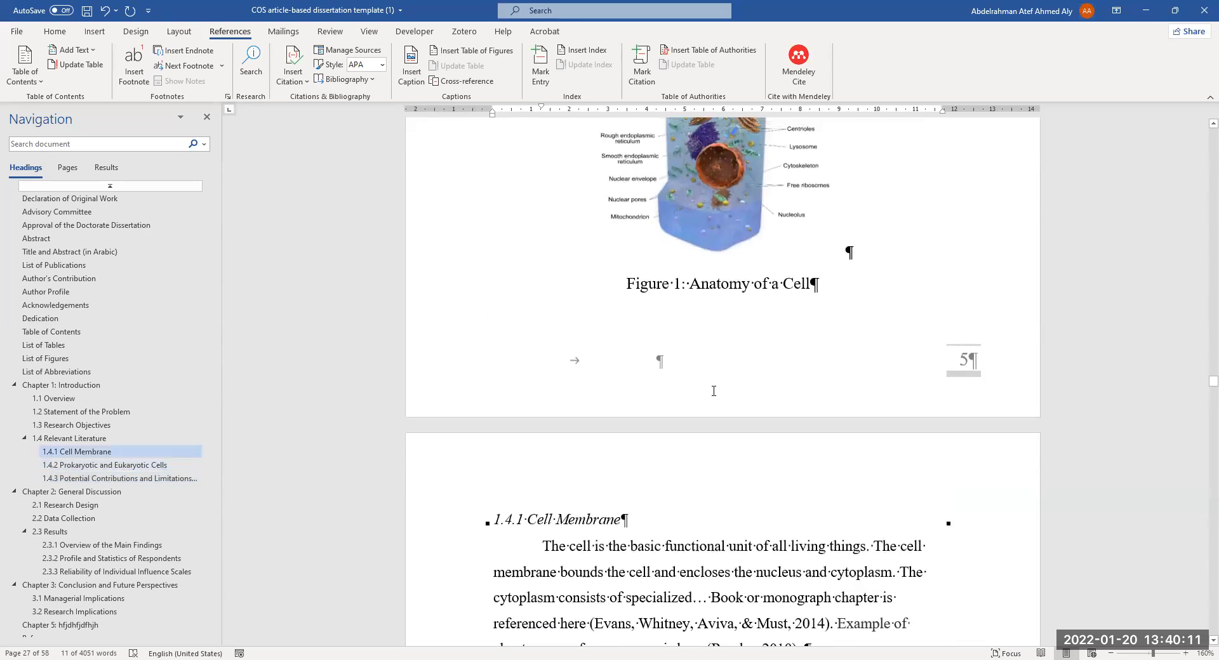
pyautogui.scroll(10, 762, 375)
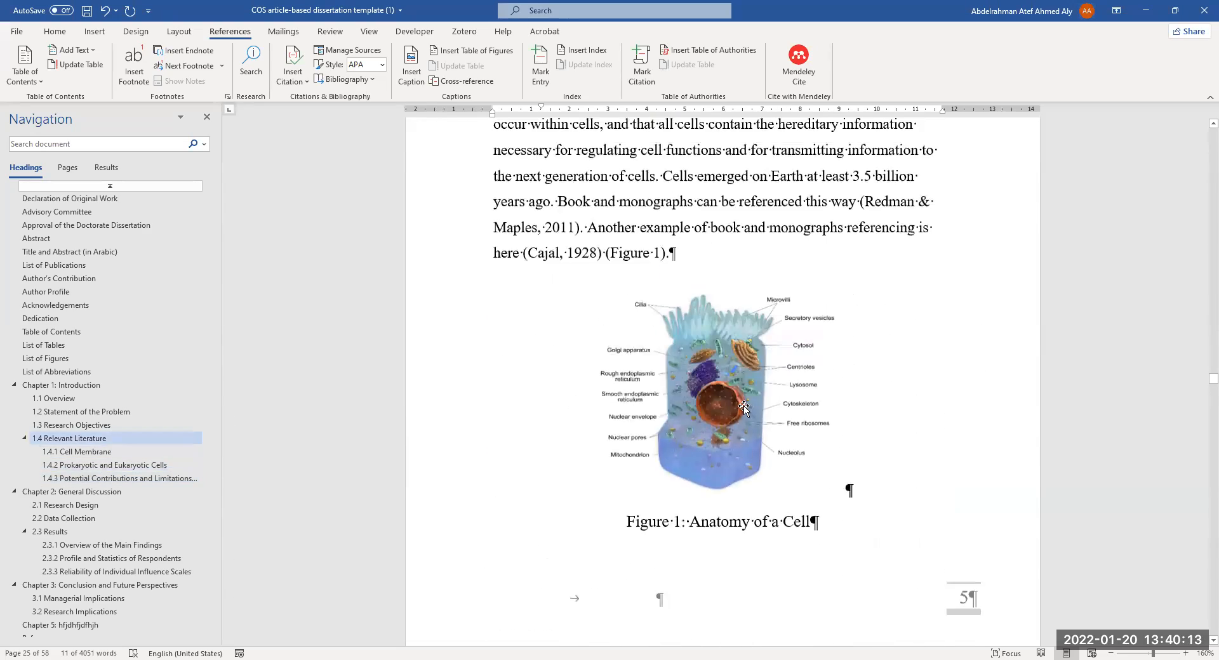
pyautogui.scroll(5, 748, 412)
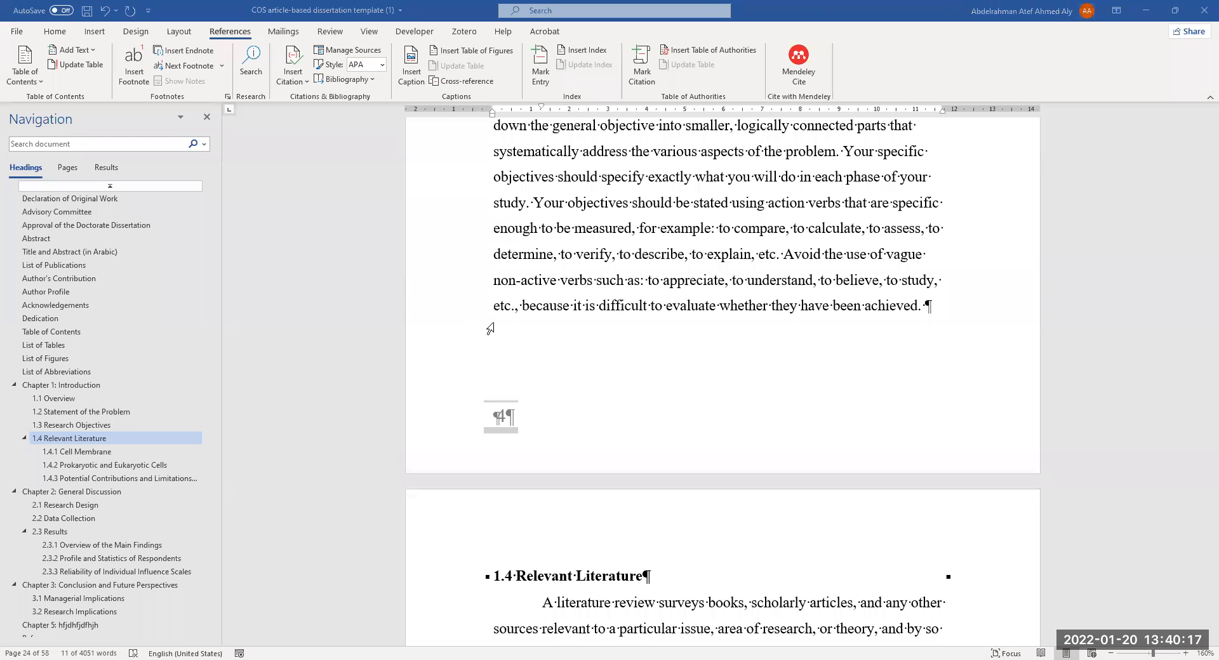
pyautogui.scroll(1, 490, 329)
pyautogui.scroll(-2, 514, 391)
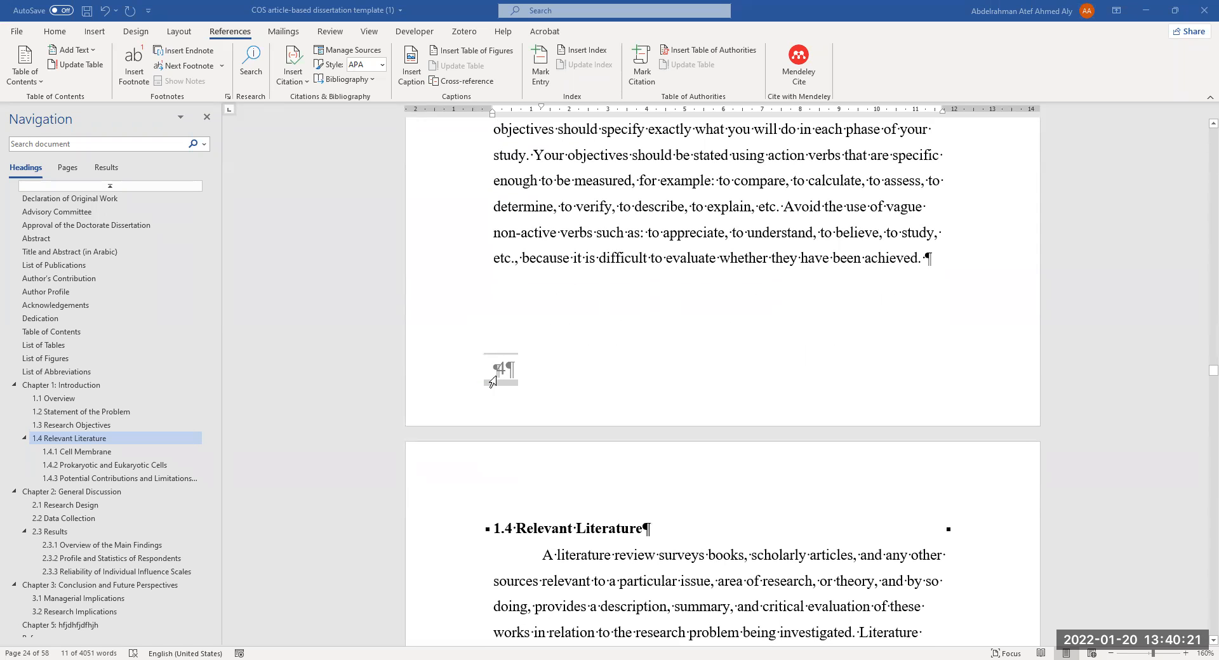
pyautogui.scroll(10, 515, 346)
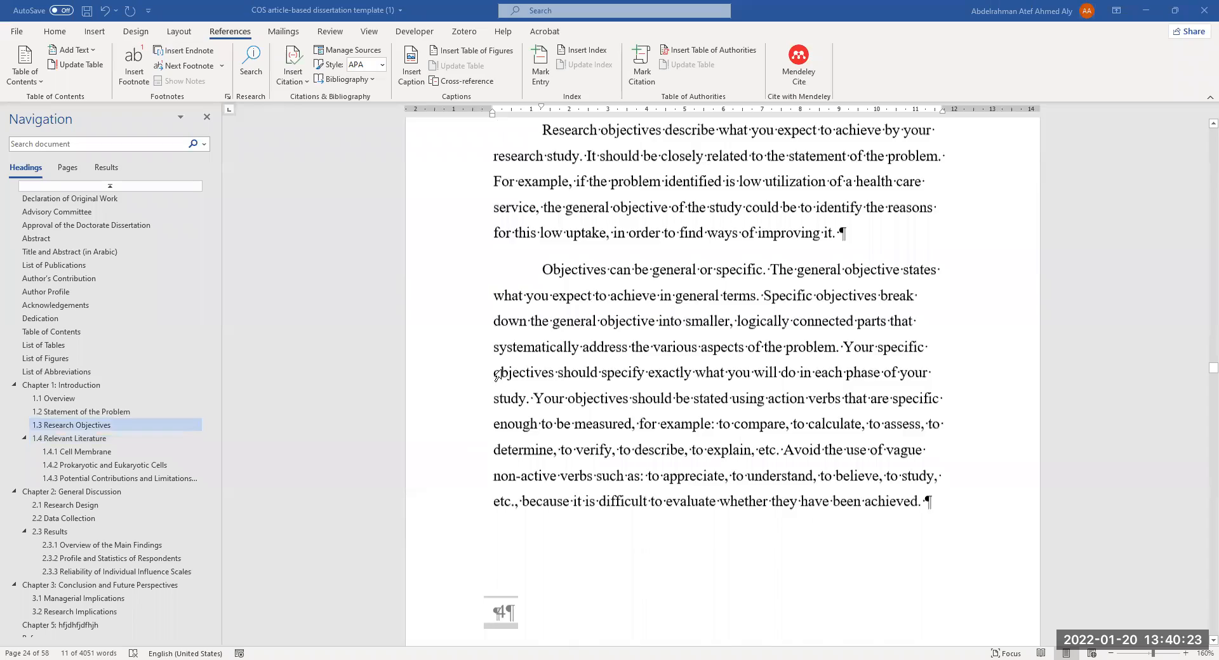
pyautogui.scroll(15, 527, 394)
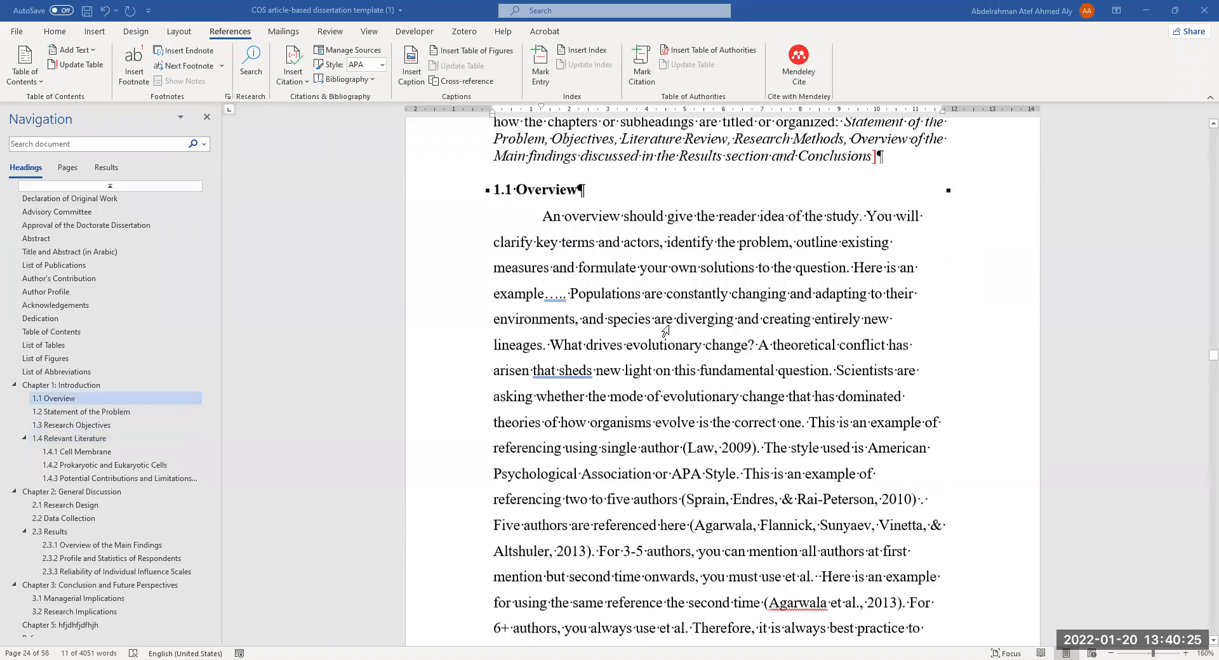
pyautogui.scroll(-3, 577, 428)
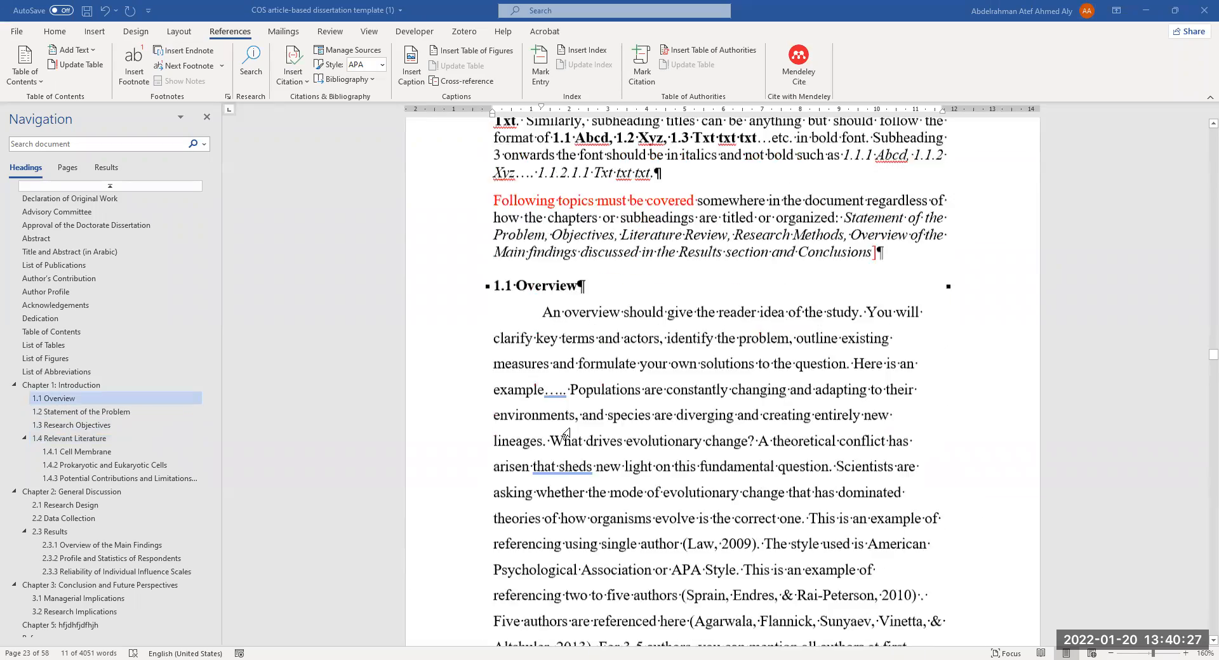
pyautogui.scroll(8, 566, 435)
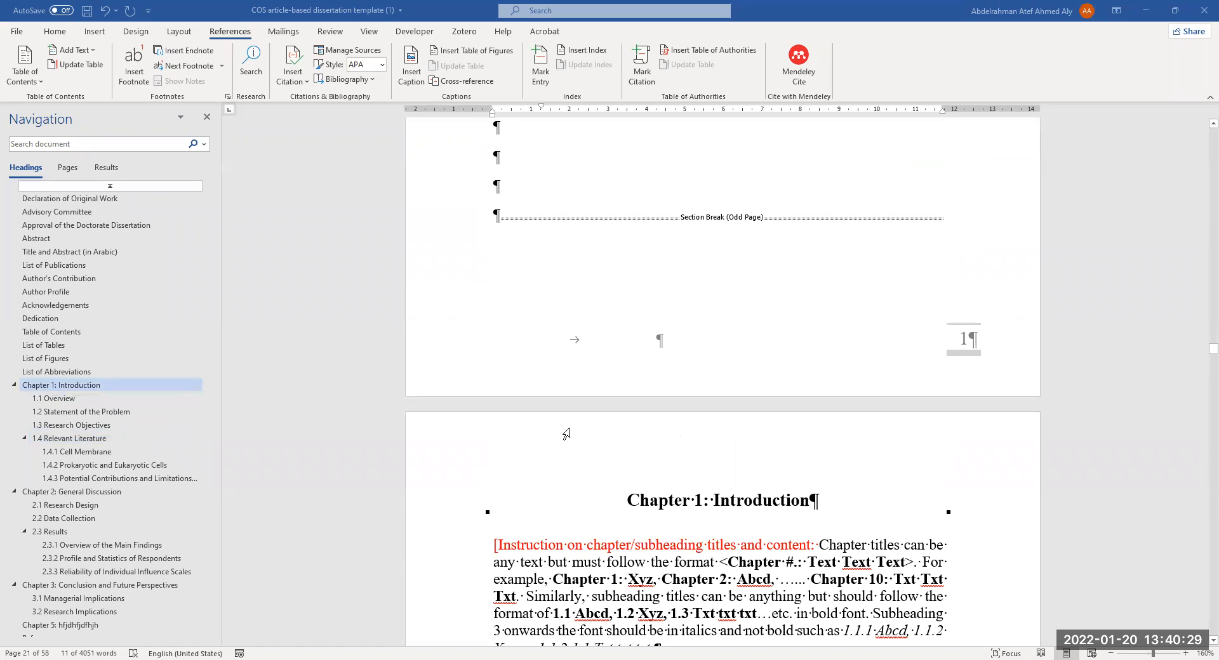
pyautogui.scroll(-3, 667, 501)
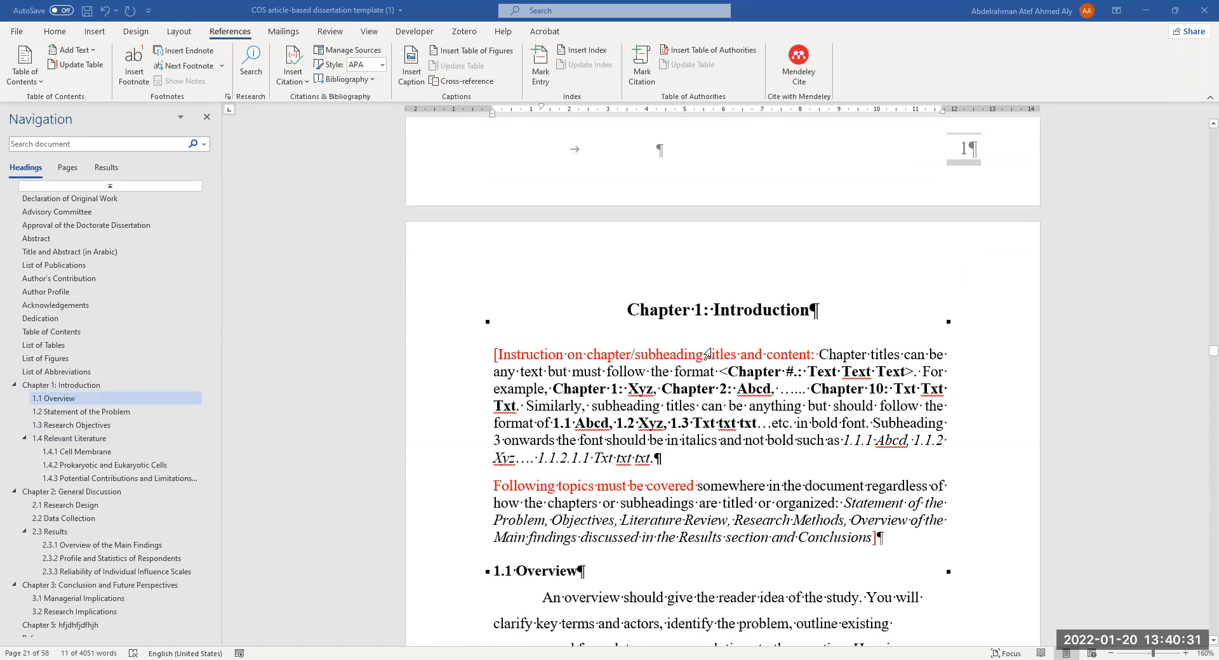
pyautogui.scroll(-10, 707, 354)
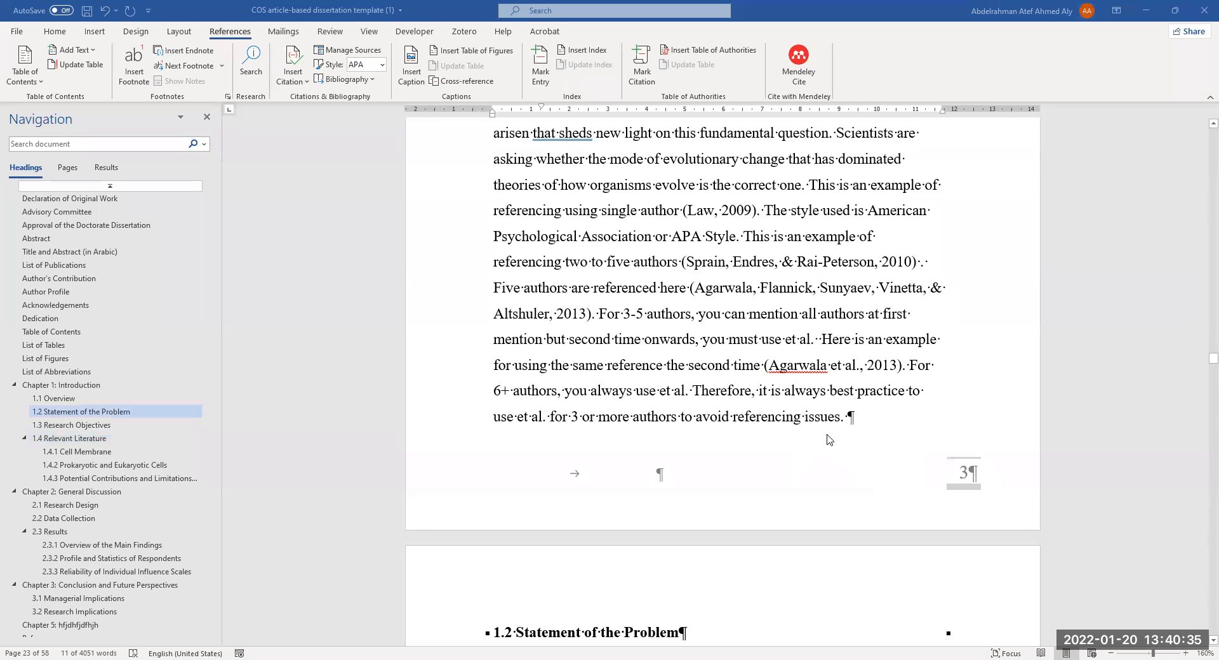
pyautogui.scroll(12, 813, 381)
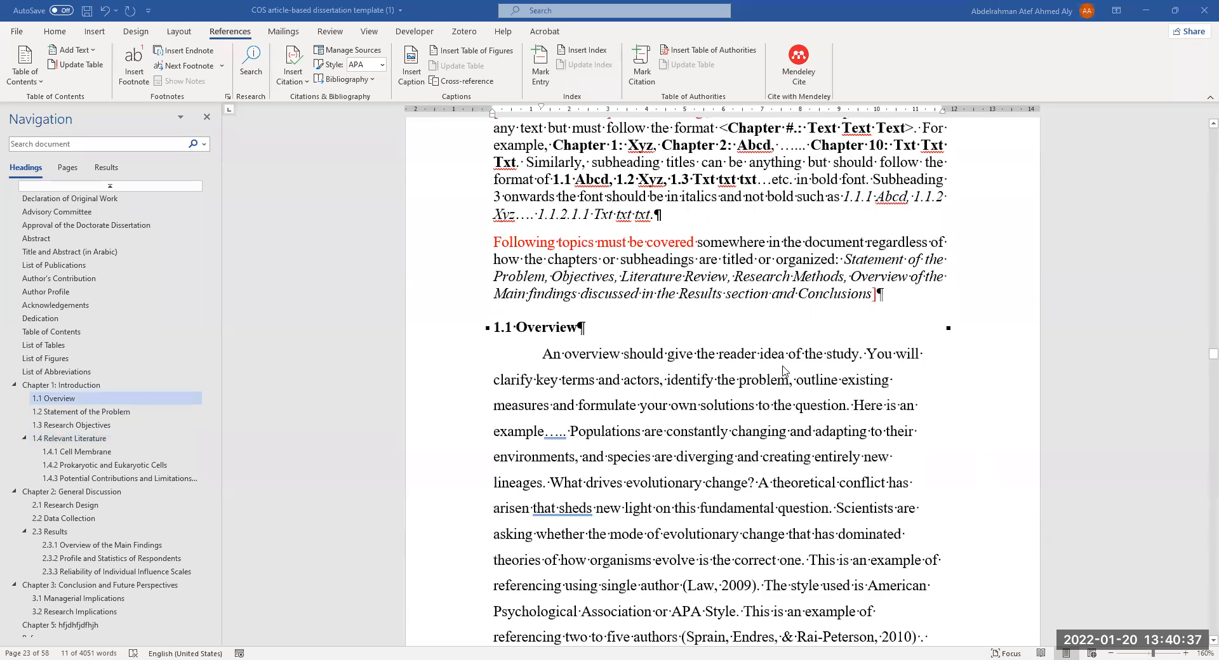
pyautogui.scroll(-10, 809, 376)
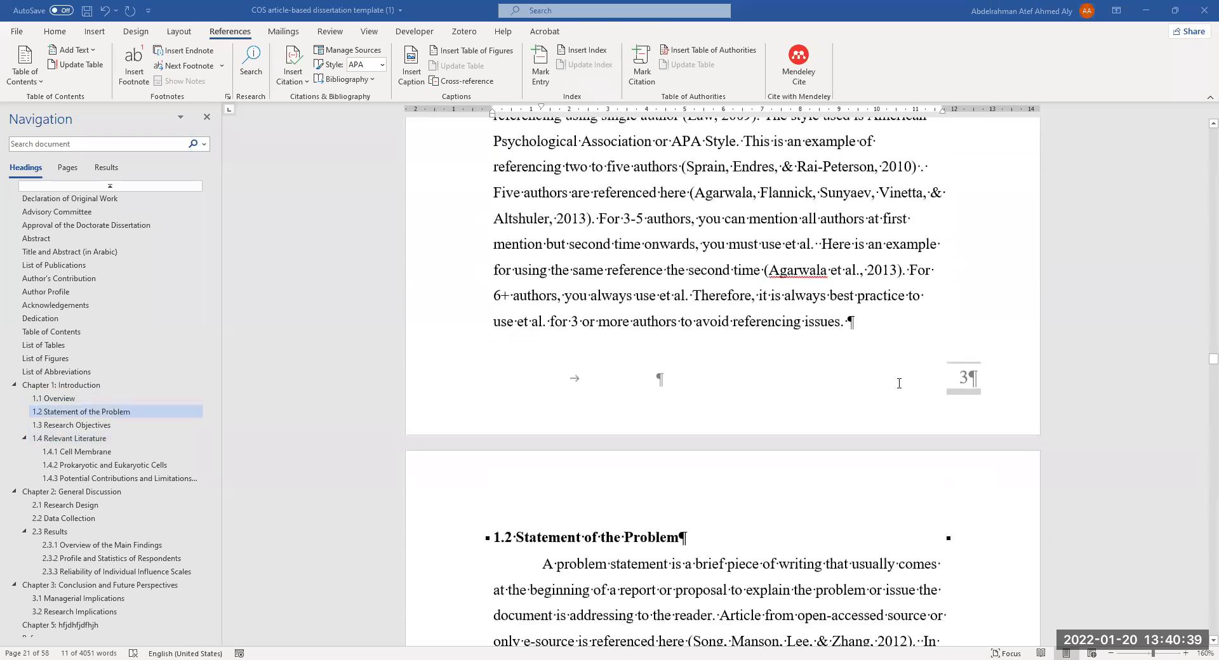
# Step: Open the footer of page 3 to inspect its page number, and return to the body text
pyautogui.doubleClick(900, 387)
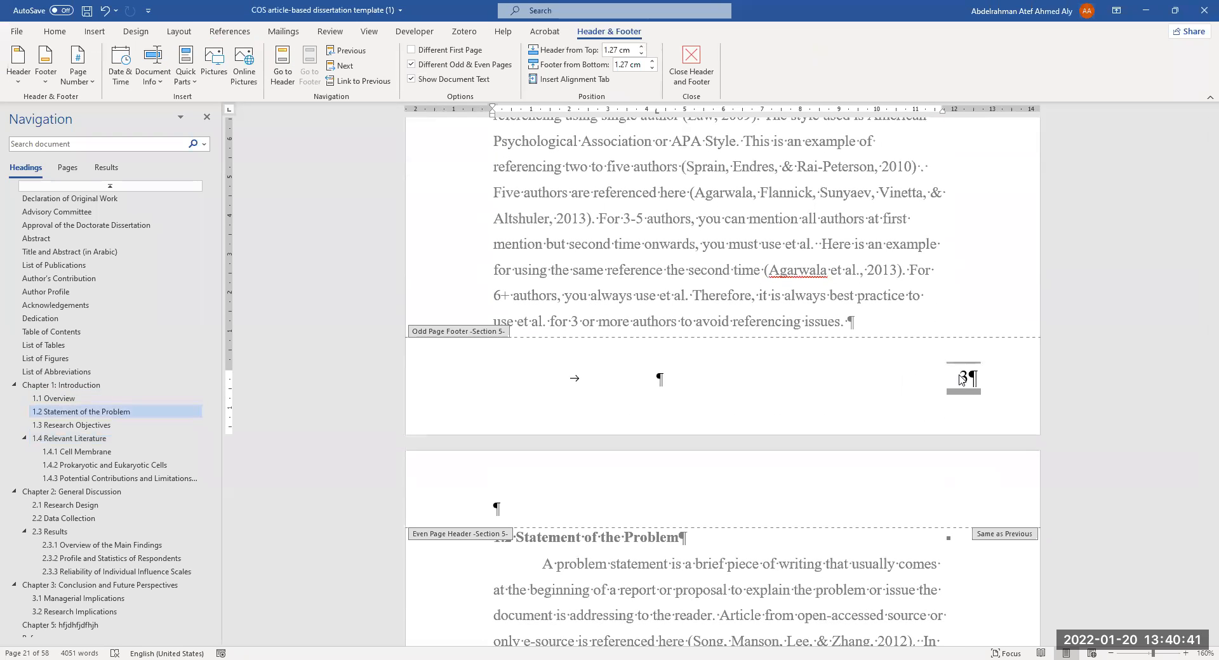
pyautogui.click(491, 391)
pyautogui.scroll(-2, 501, 330)
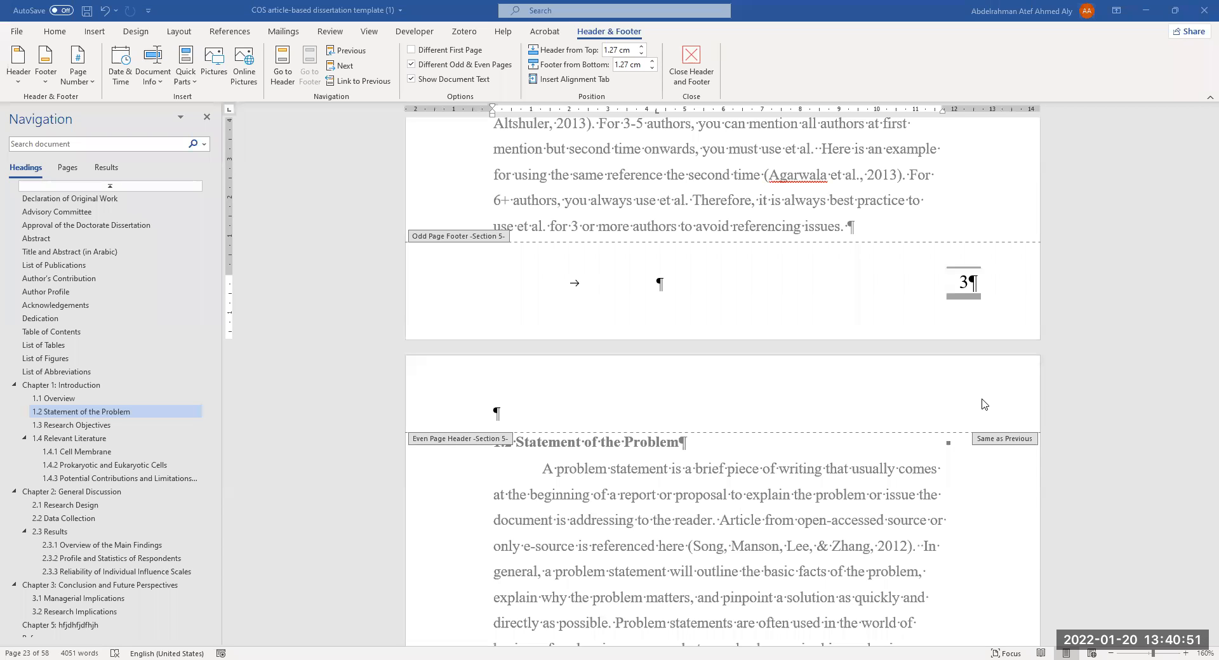
pyautogui.doubleClick(774, 544)
pyautogui.scroll(10, 773, 545)
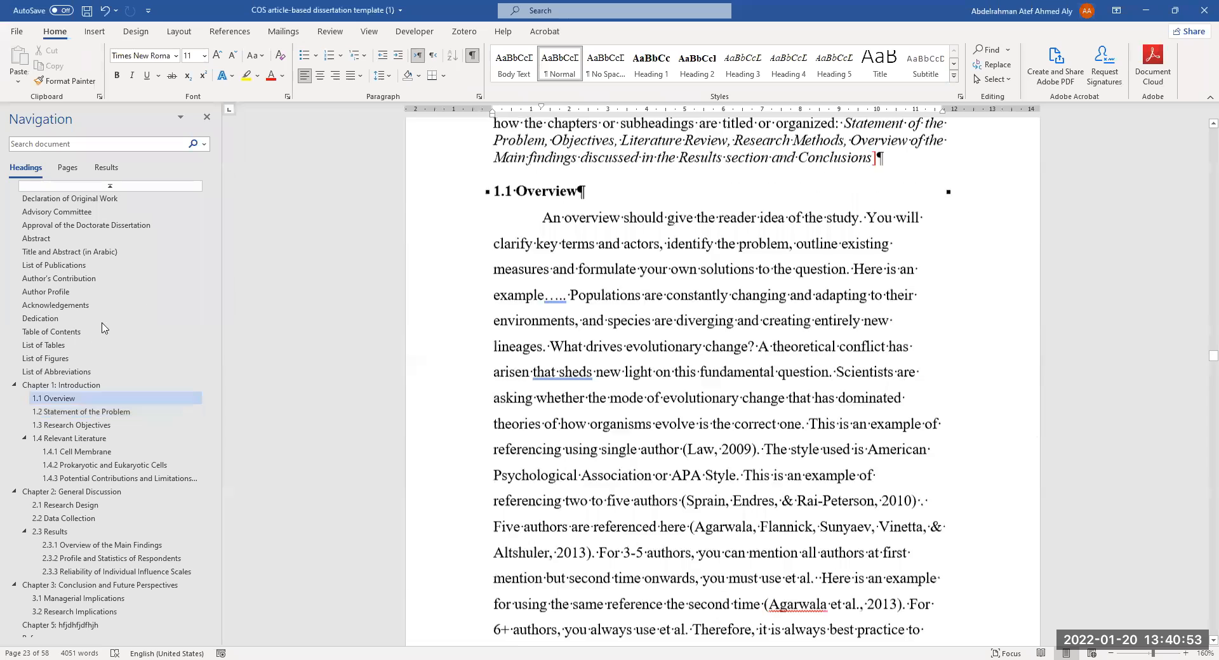
# Step: Examine the Roman page numbers and their alignment in the front matter, from the Approval of the Doctorate Dissertation to the List of Publications
pyautogui.click(58, 225)
pyautogui.scroll(-7, 954, 529)
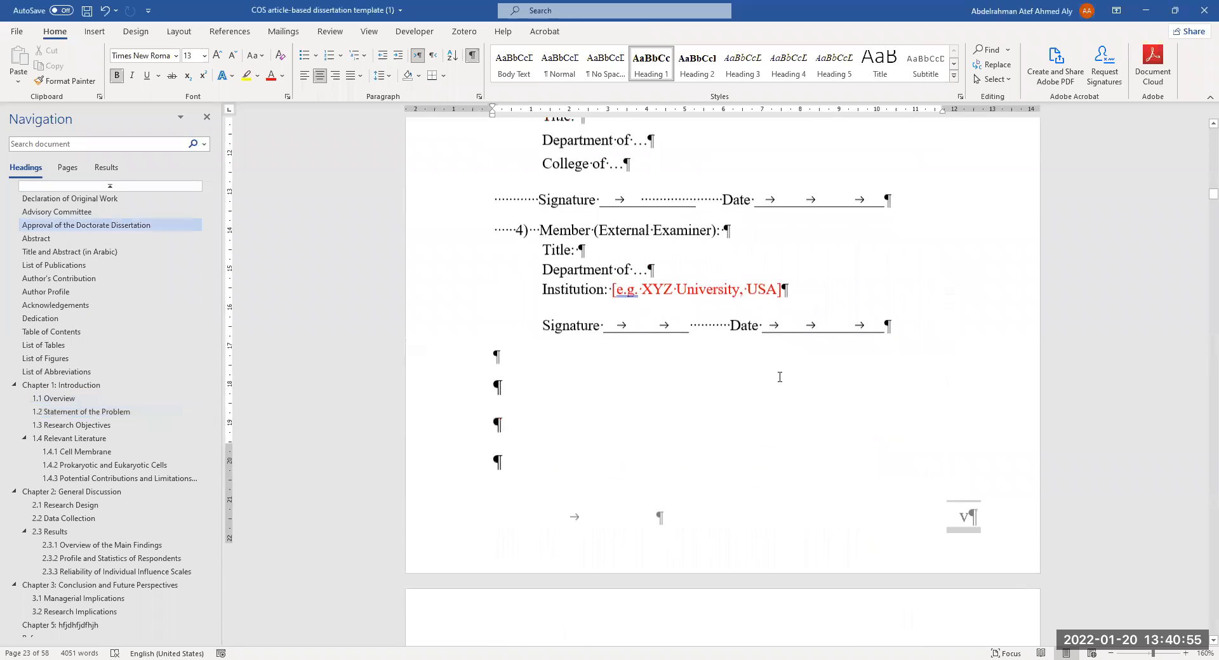
pyautogui.scroll(1, 954, 528)
pyautogui.scroll(-6, 936, 508)
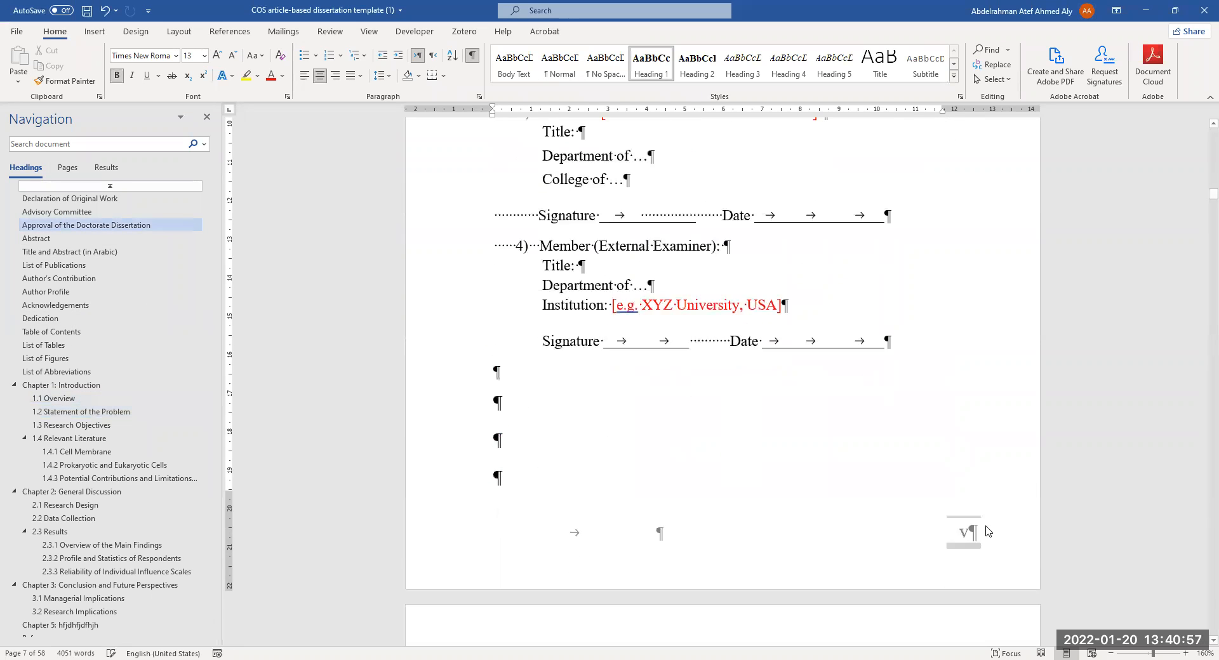
pyautogui.scroll(-20, 708, 476)
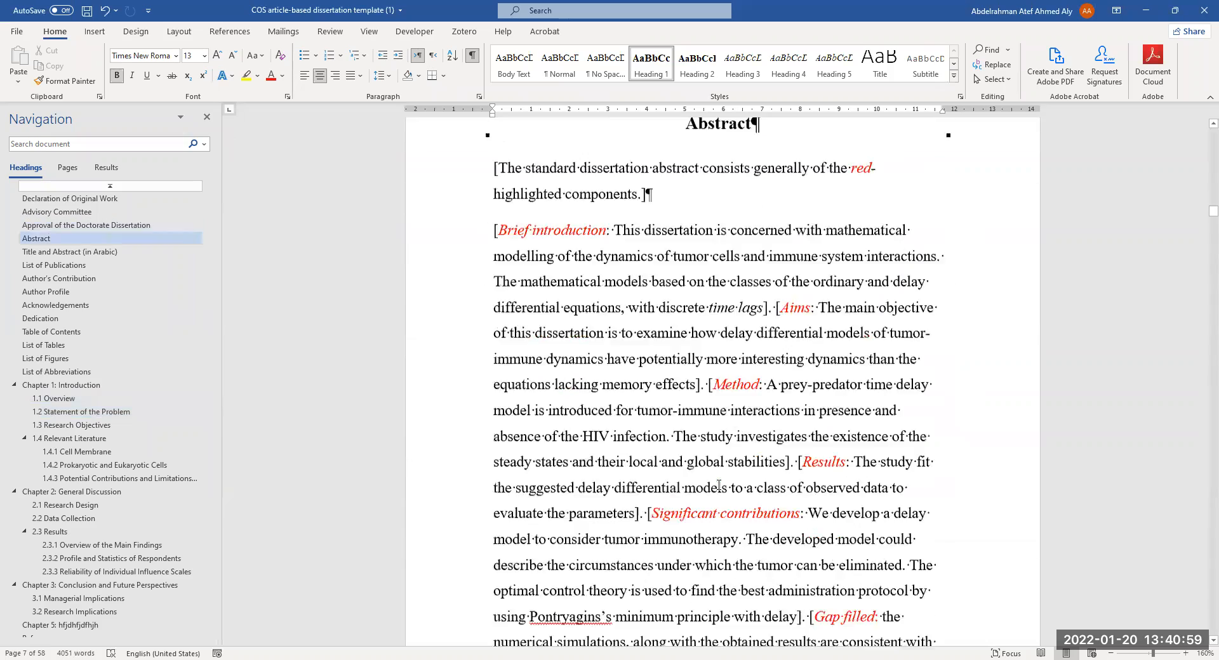
pyautogui.scroll(-20, 715, 490)
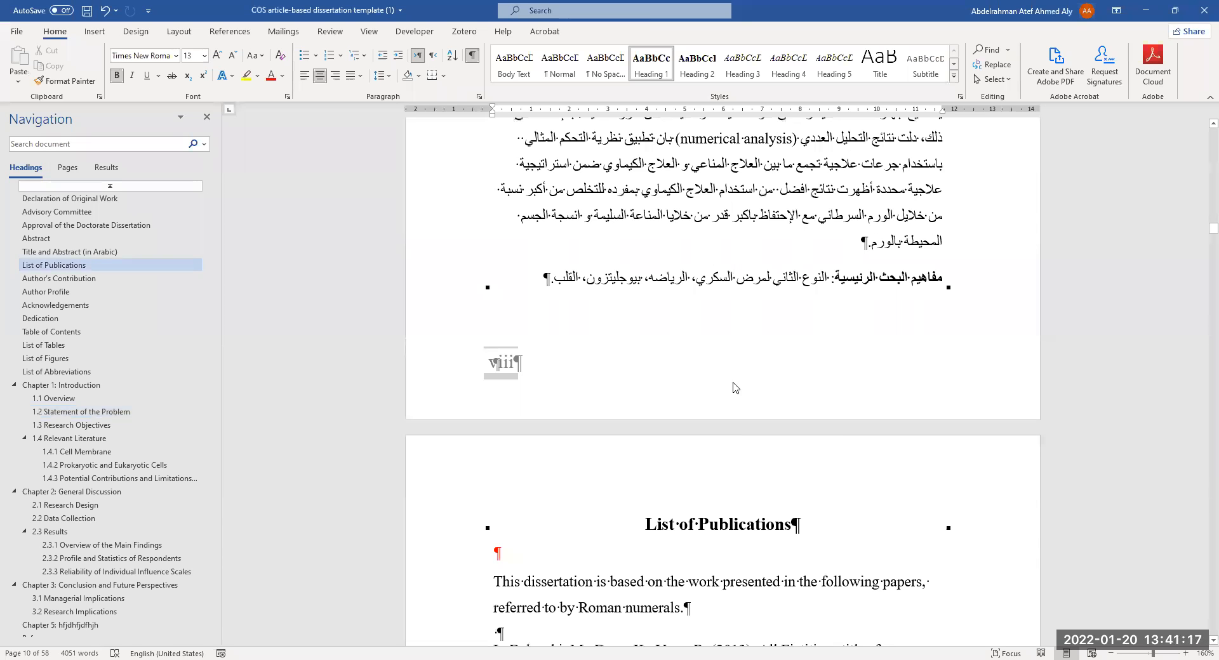
pyautogui.scroll(3, 783, 427)
pyautogui.scroll(12, 783, 426)
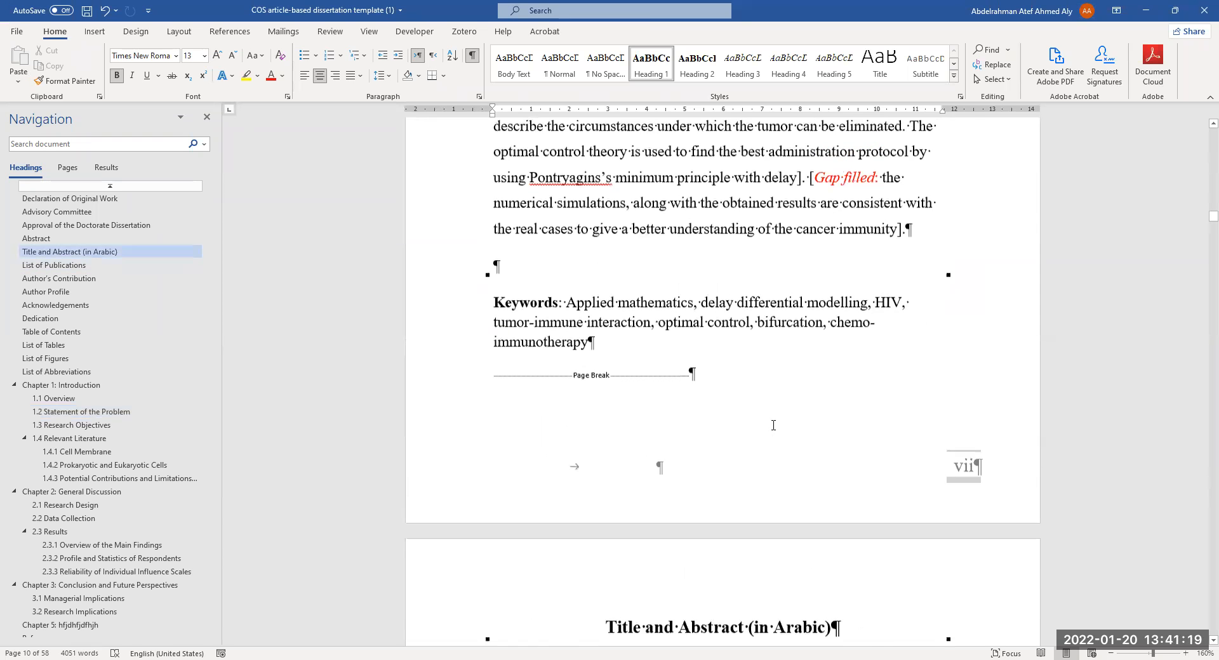
pyautogui.scroll(3, 733, 365)
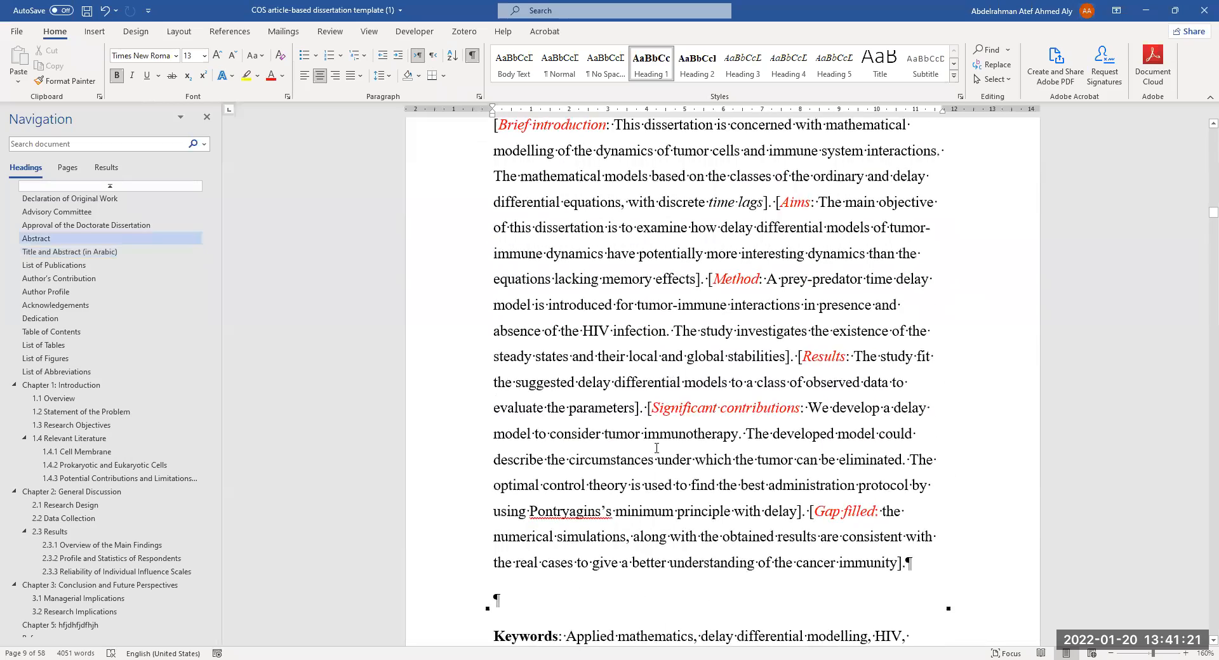
# Step: Examine the English Abstract and the Title and Abstract (in Arabic) pages, including the Roman page numbers in their footers
pyautogui.scroll(-3, 673, 314)
pyautogui.scroll(4, 673, 314)
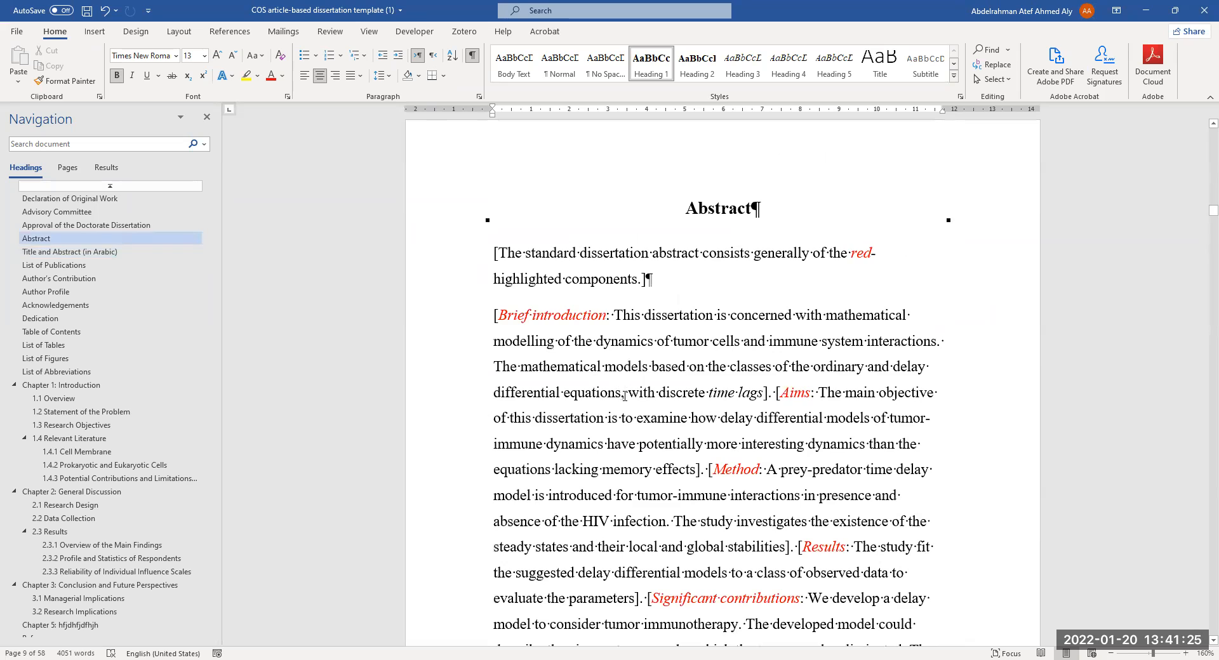
pyautogui.scroll(-9, 660, 458)
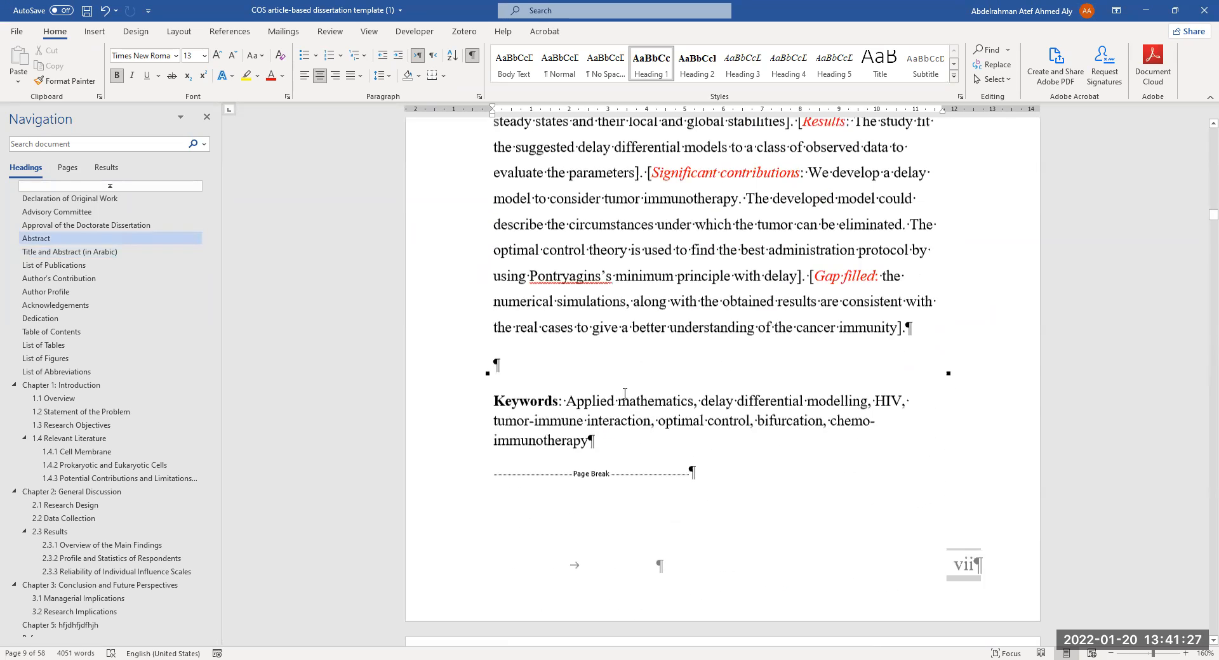
pyautogui.scroll(-2, 709, 423)
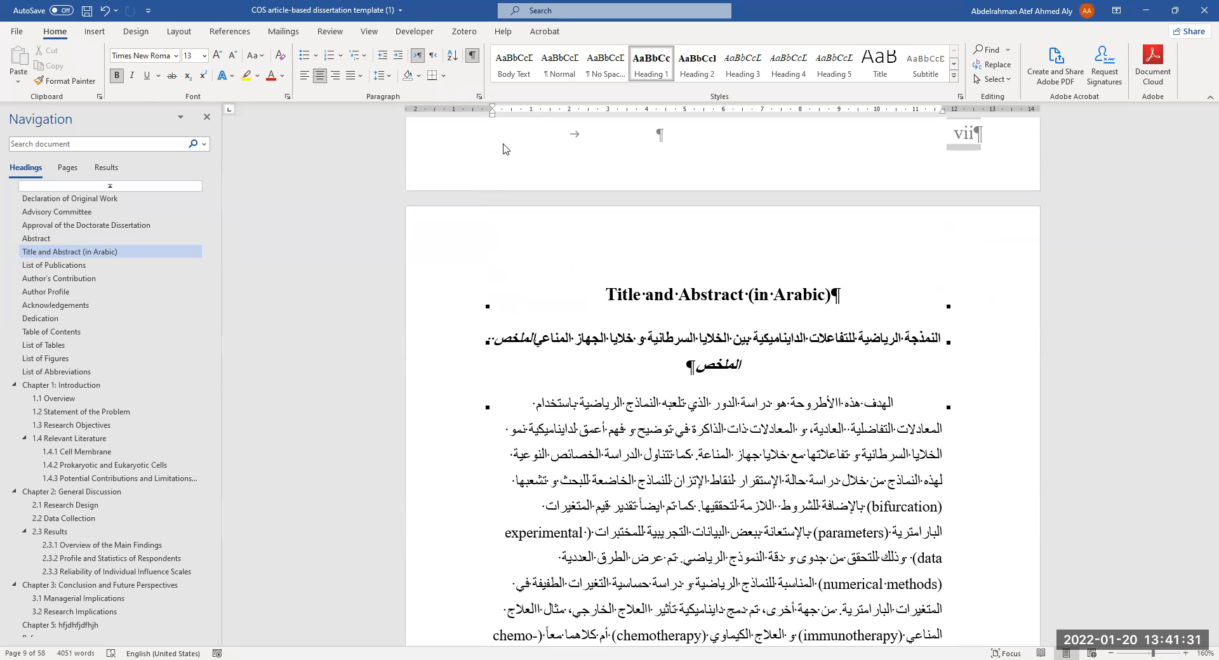
pyautogui.scroll(-4, 632, 480)
pyautogui.scroll(-4, 633, 481)
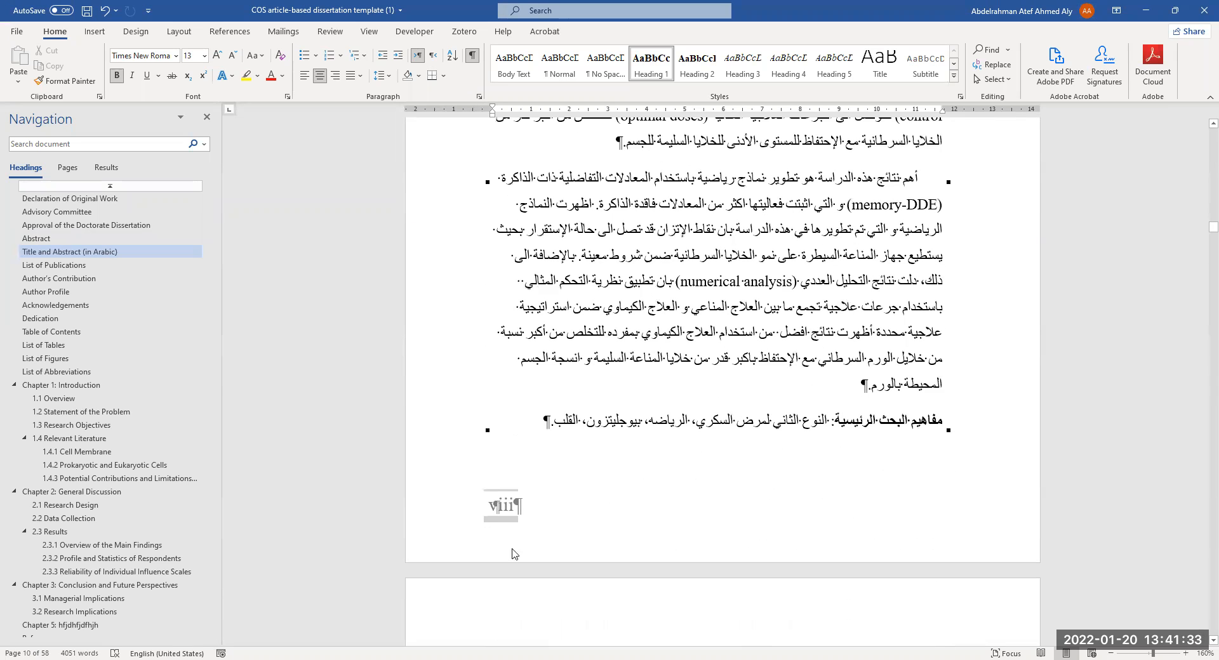
pyautogui.scroll(1, 556, 474)
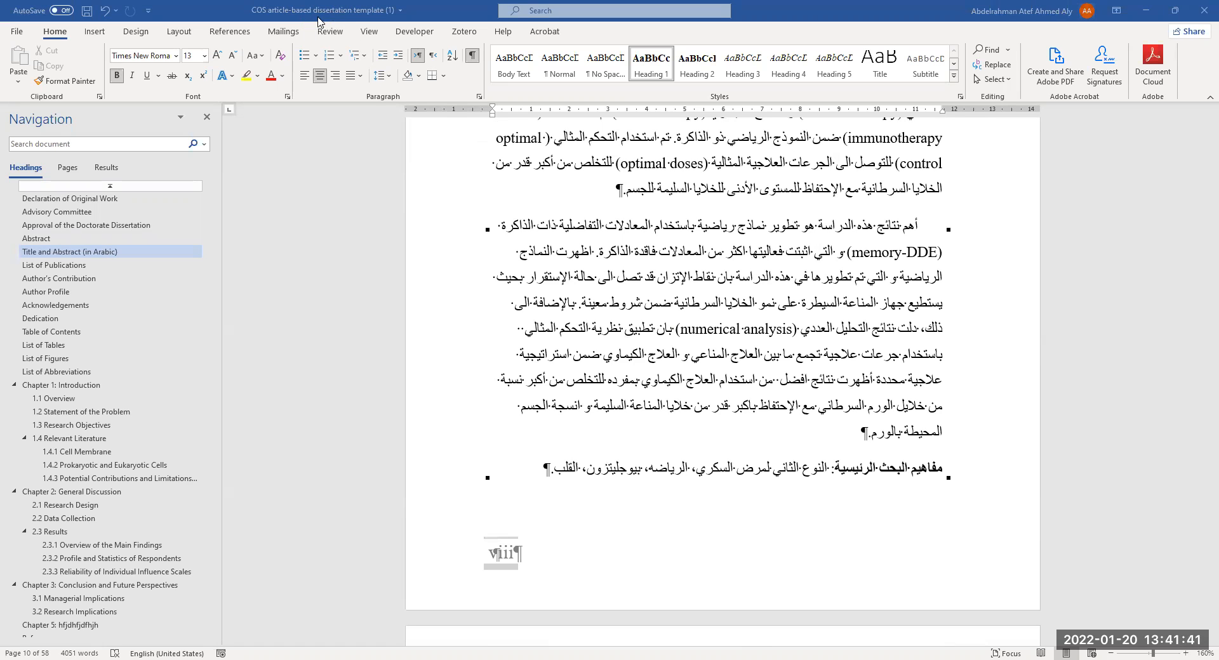
pyautogui.scroll(8, 627, 443)
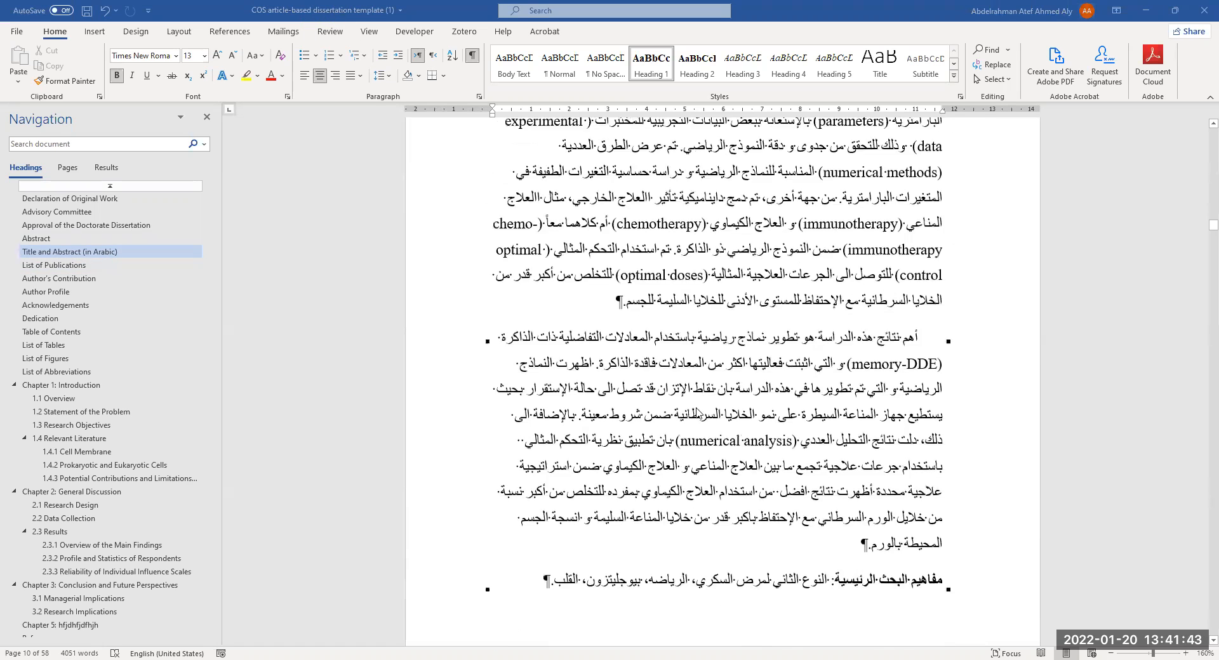
# Step: Return to the cover page and review the front matter through the title page and the copyright page
pyautogui.moveTo(1202, 227); pyautogui.dragTo(1203, 134)
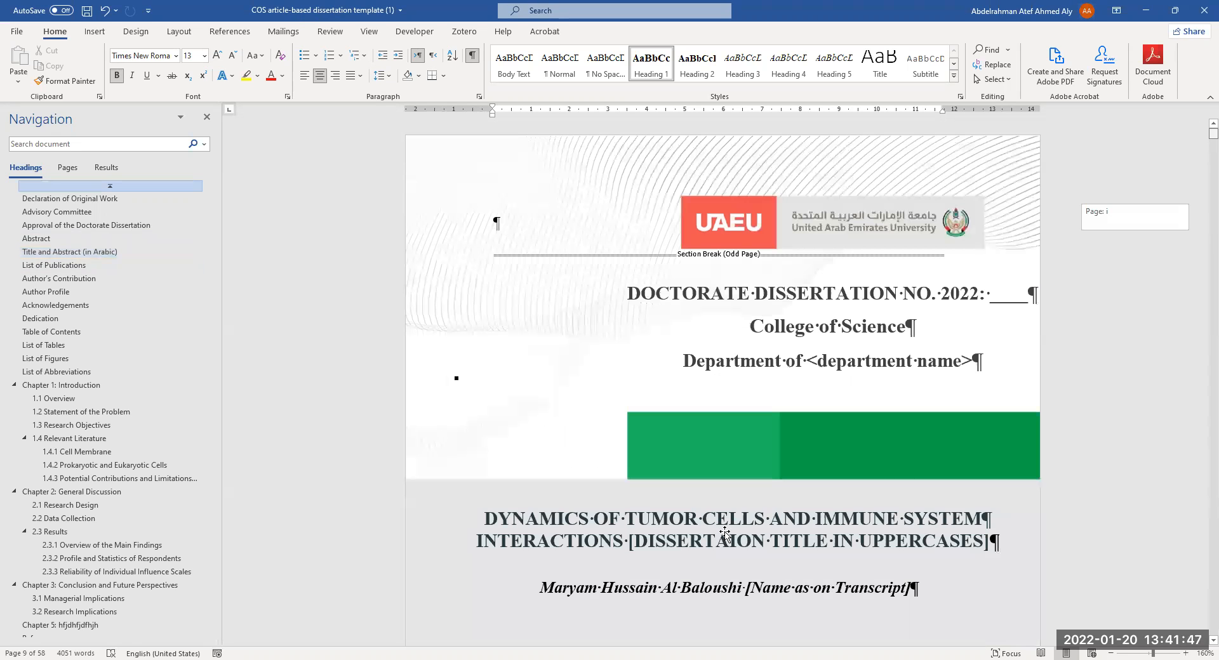
pyautogui.scroll(-10, 541, 341)
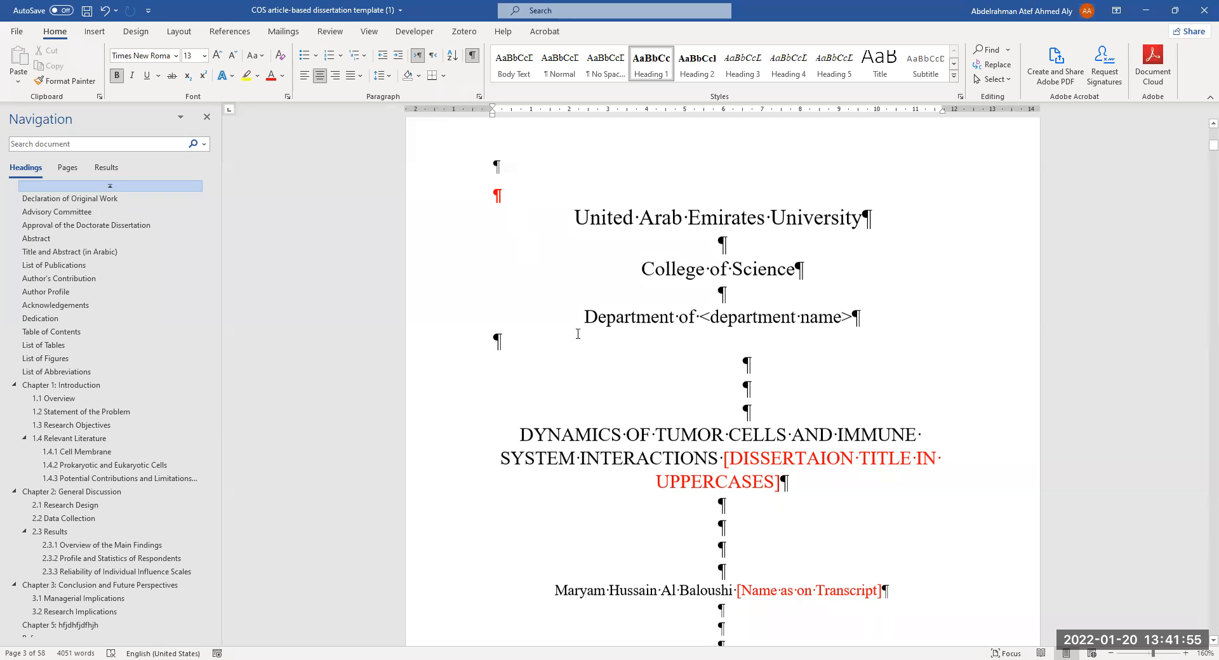
pyautogui.scroll(-4, 479, 149)
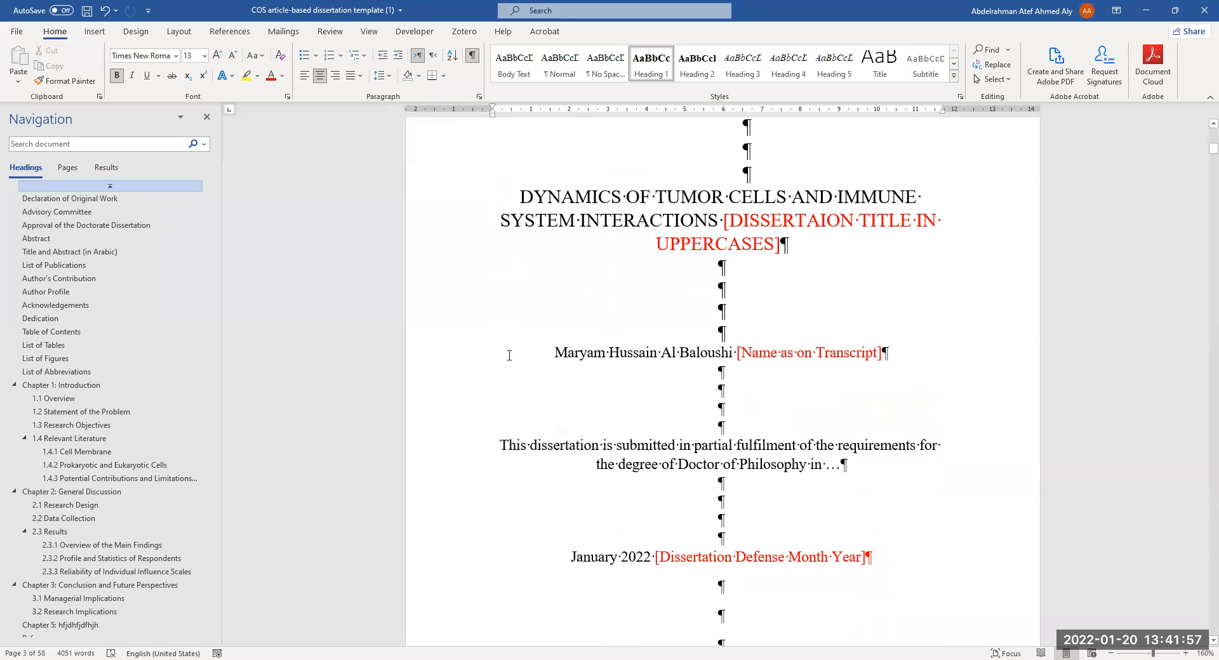
pyautogui.scroll(-2, 506, 356)
pyautogui.scroll(-1, 494, 131)
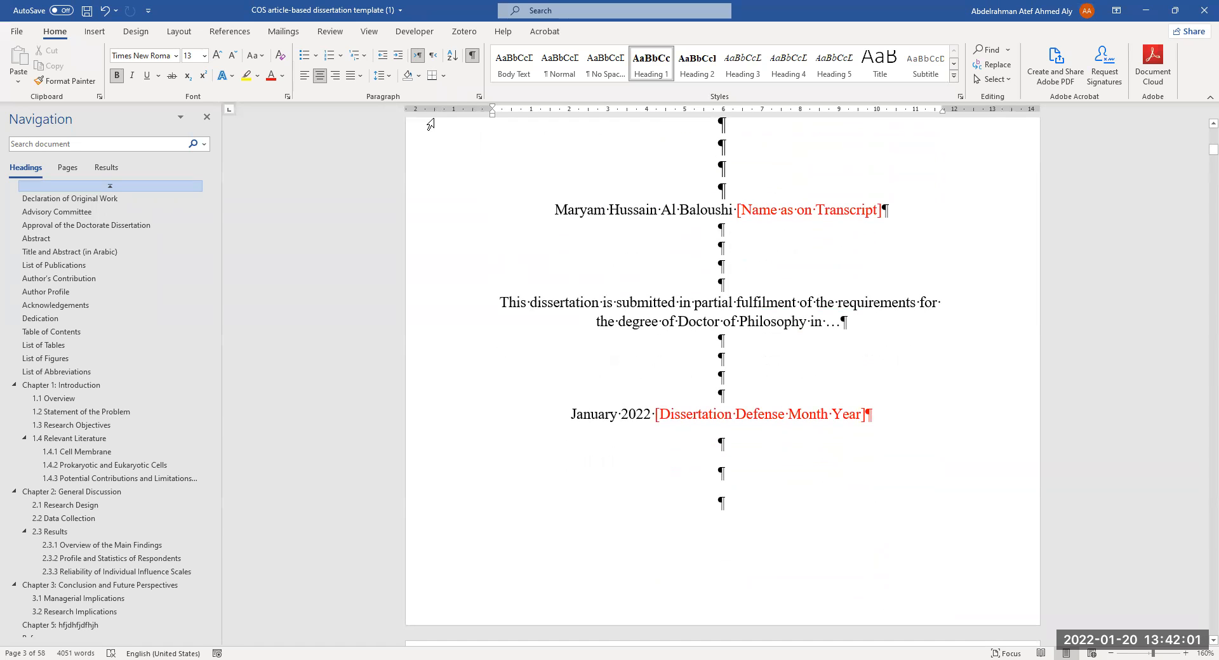
pyautogui.scroll(-13, 645, 362)
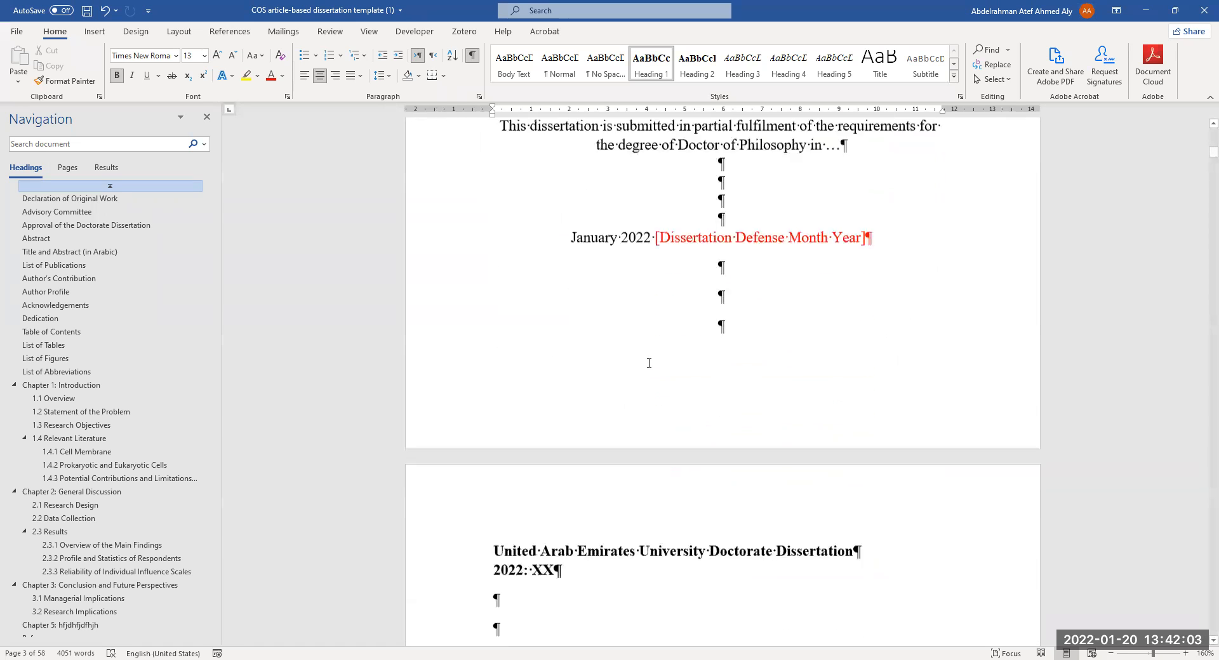
pyautogui.scroll(-20, 596, 444)
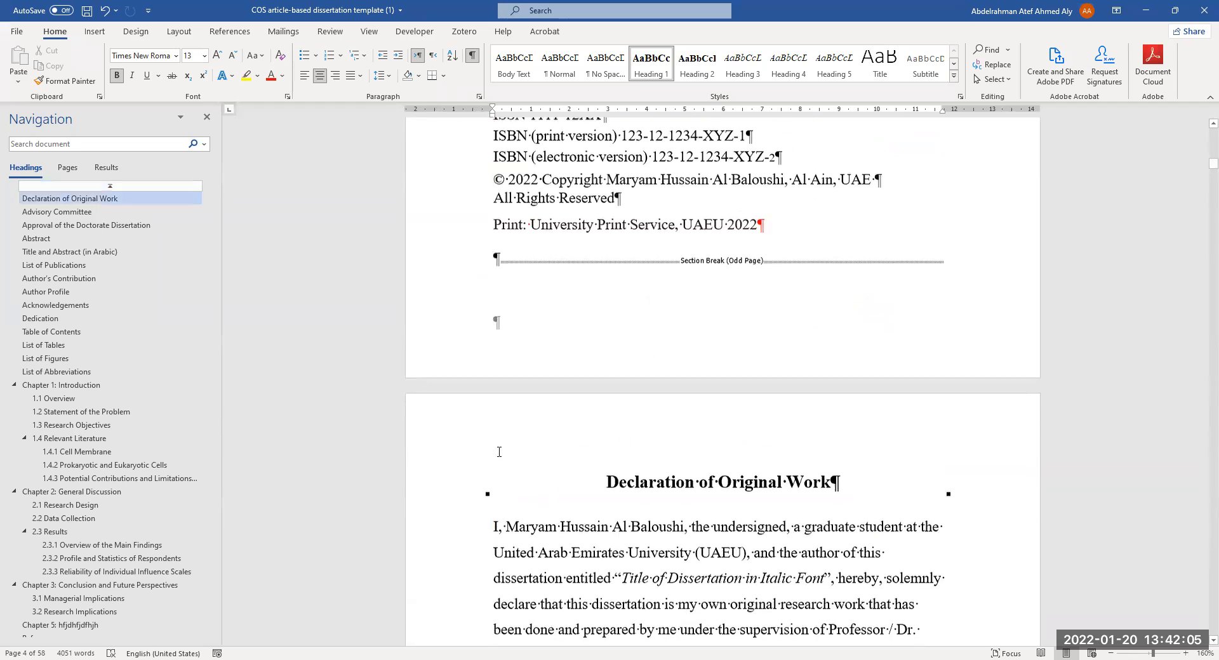
# Step: Examine the Declaration of Original Work page and the section break that precedes it
pyautogui.scroll(6, 751, 198)
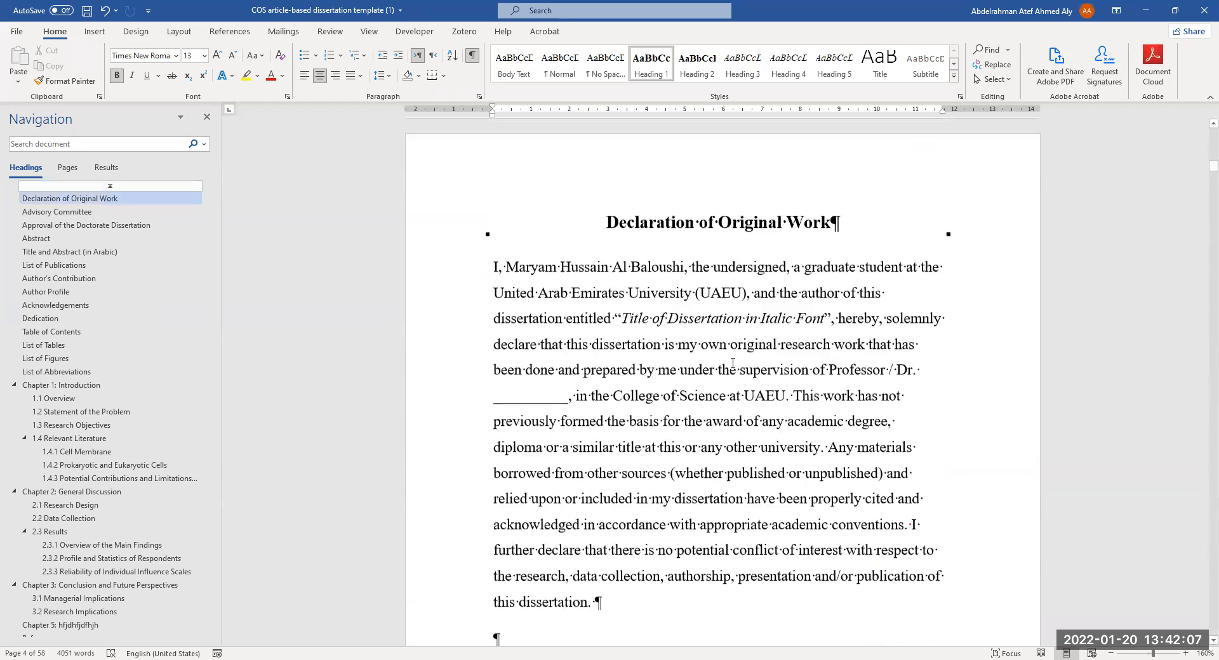
pyautogui.scroll(5, 669, 395)
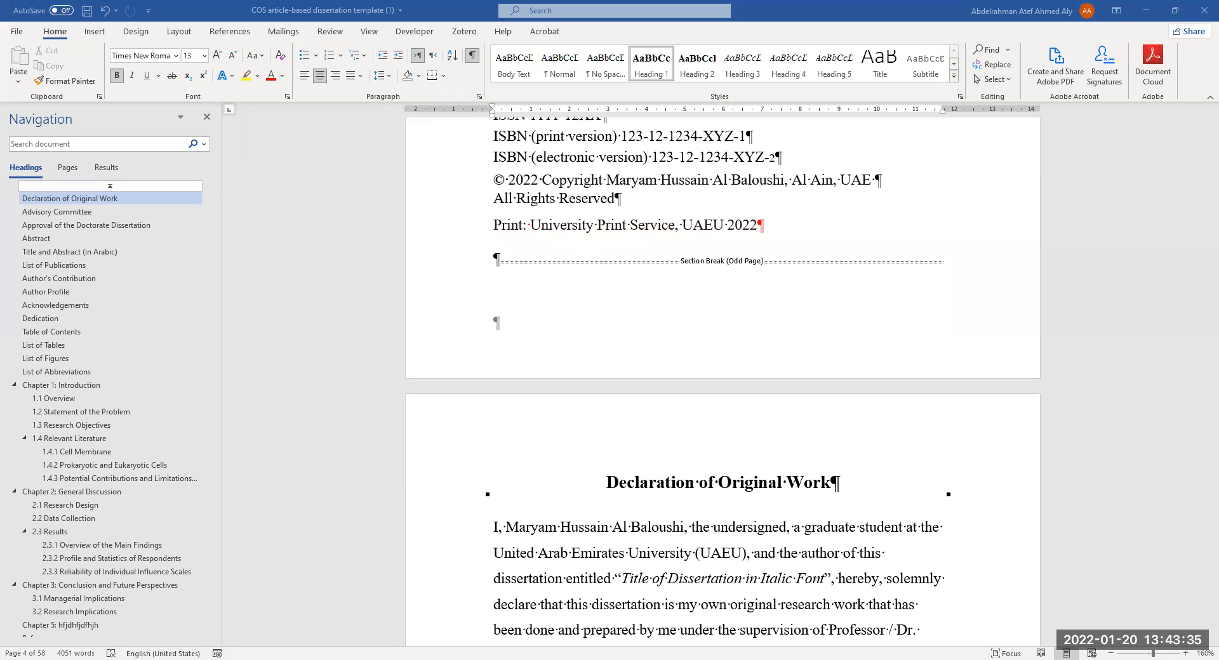
pyautogui.scroll(3, 773, 337)
pyautogui.scroll(-7, 735, 384)
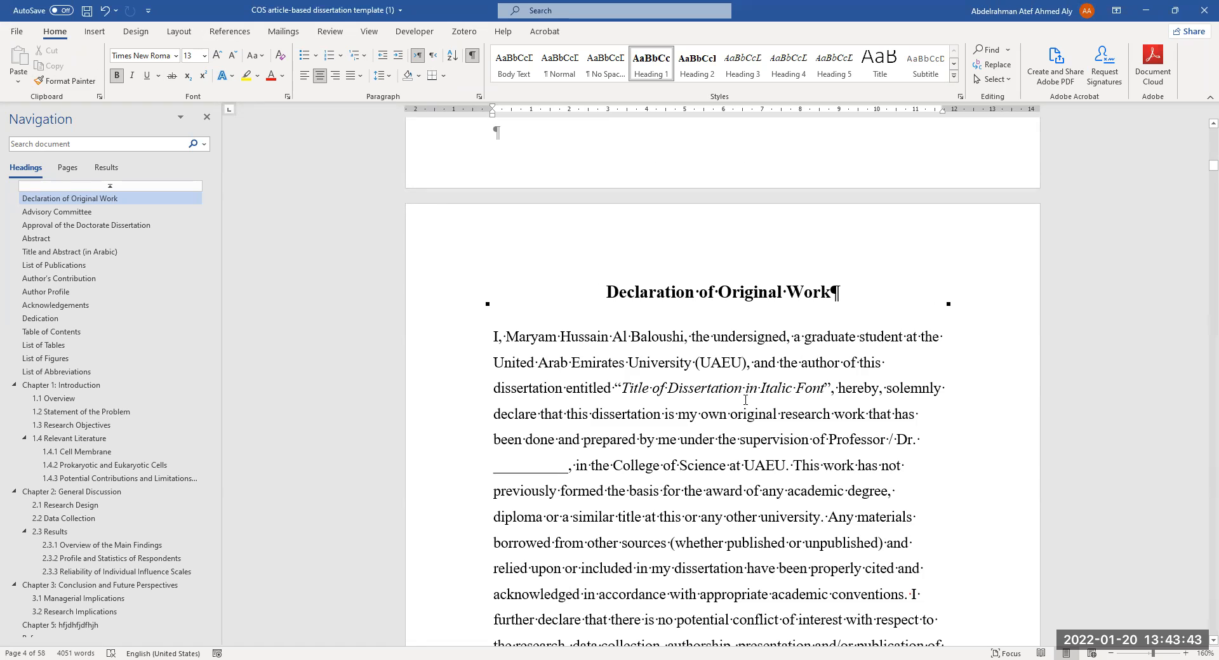
pyautogui.scroll(-1, 743, 400)
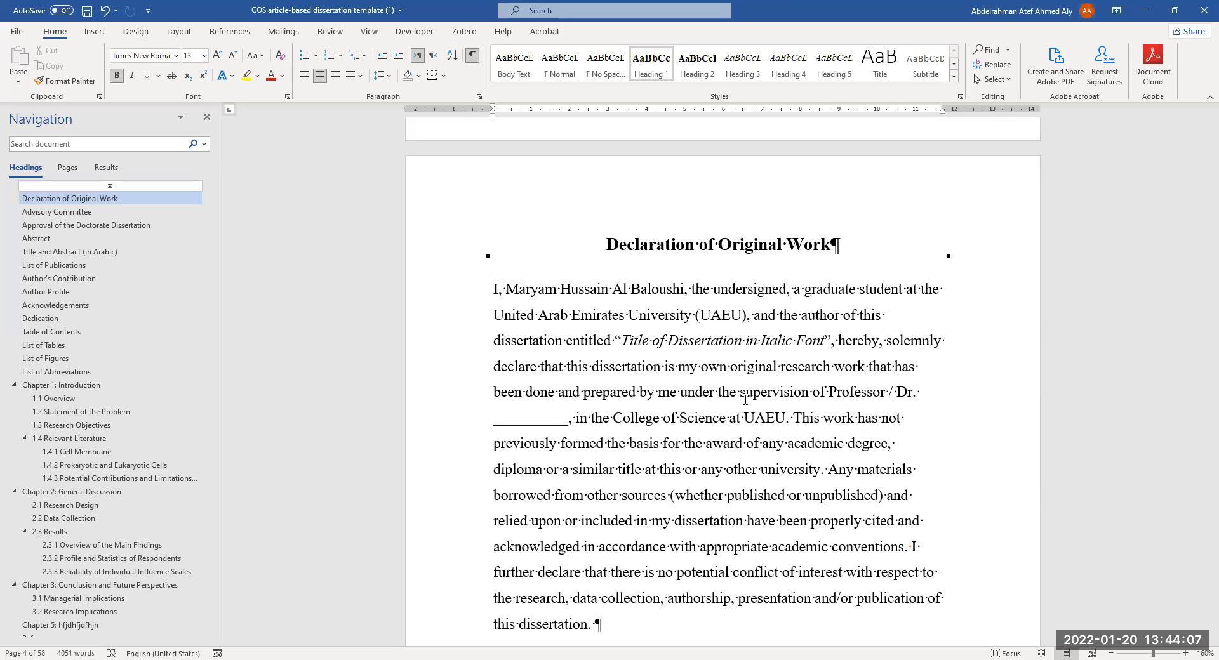
pyautogui.scroll(-5, 1202, 220)
# Step: Go to section 1.1 Overview and select the first author's surname in the example citation for two to five authors
pyautogui.moveTo(1201, 169); pyautogui.dragTo(1201, 348)
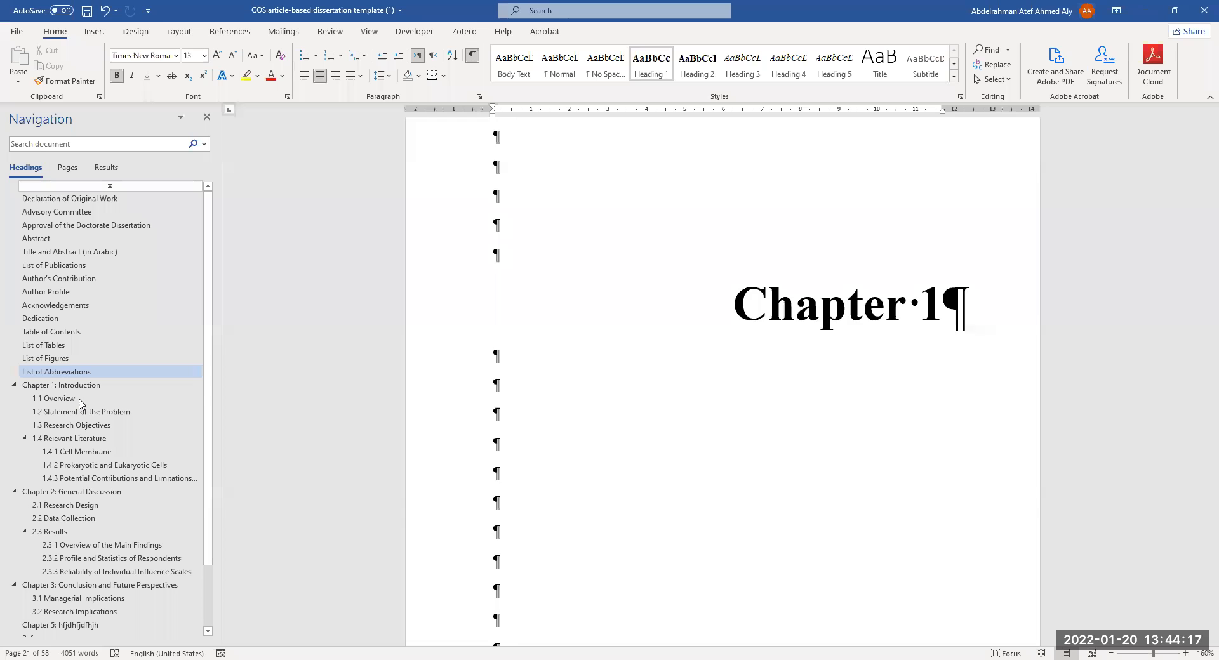
pyautogui.click(77, 399)
pyautogui.scroll(-4, 746, 303)
pyautogui.scroll(-1, 746, 303)
pyautogui.moveTo(687, 304); pyautogui.dragTo(728, 310)
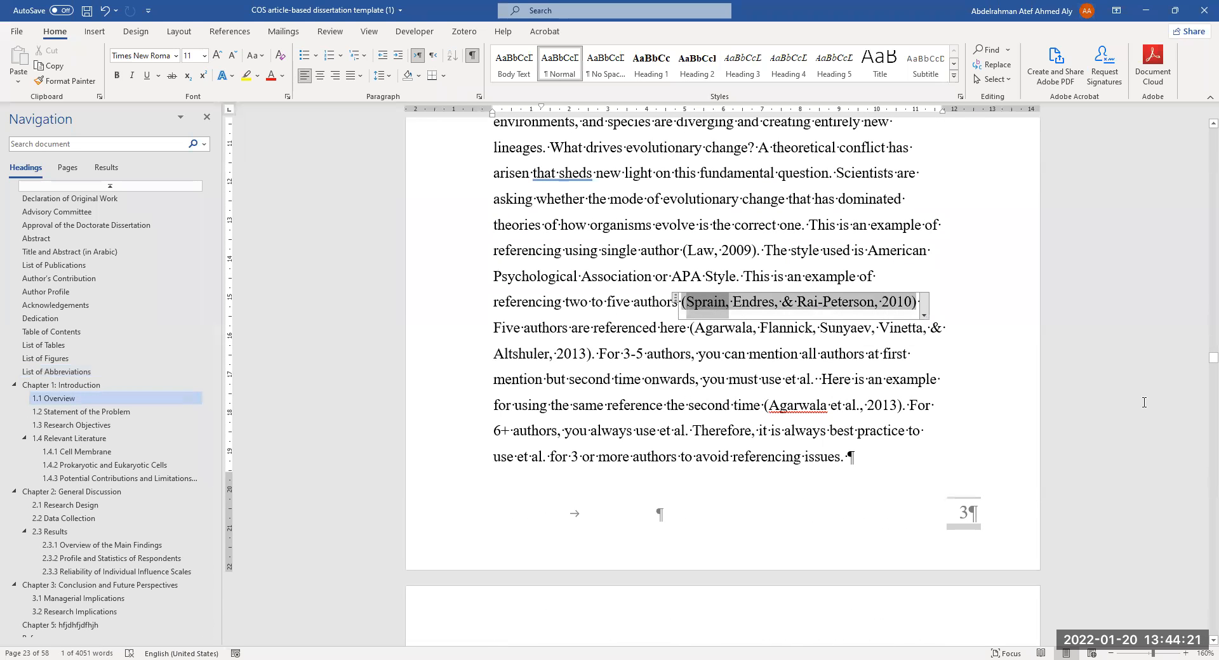